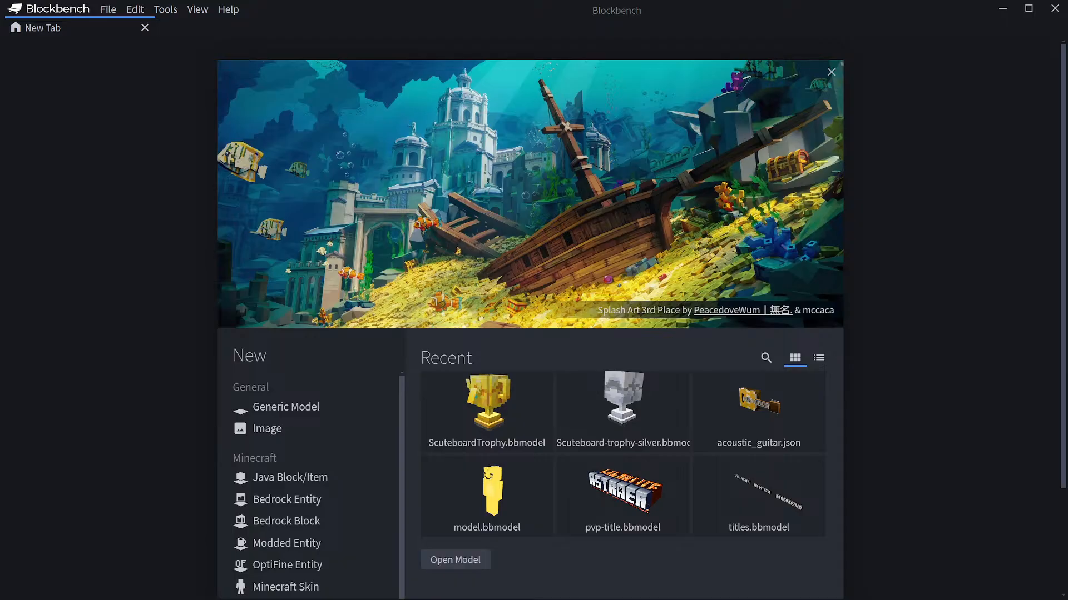
Open the recent ScuteboardTrophy model and examine the gold trophy from several angles.
click(499, 386)
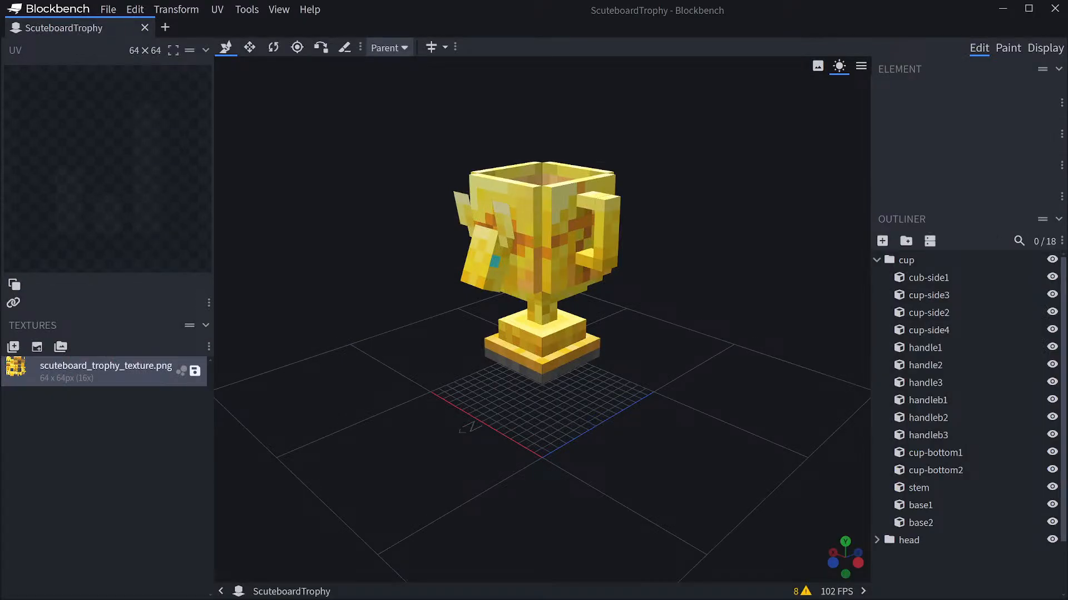
drag(655, 302, 732, 391)
scroll(745, 304, up, 5)
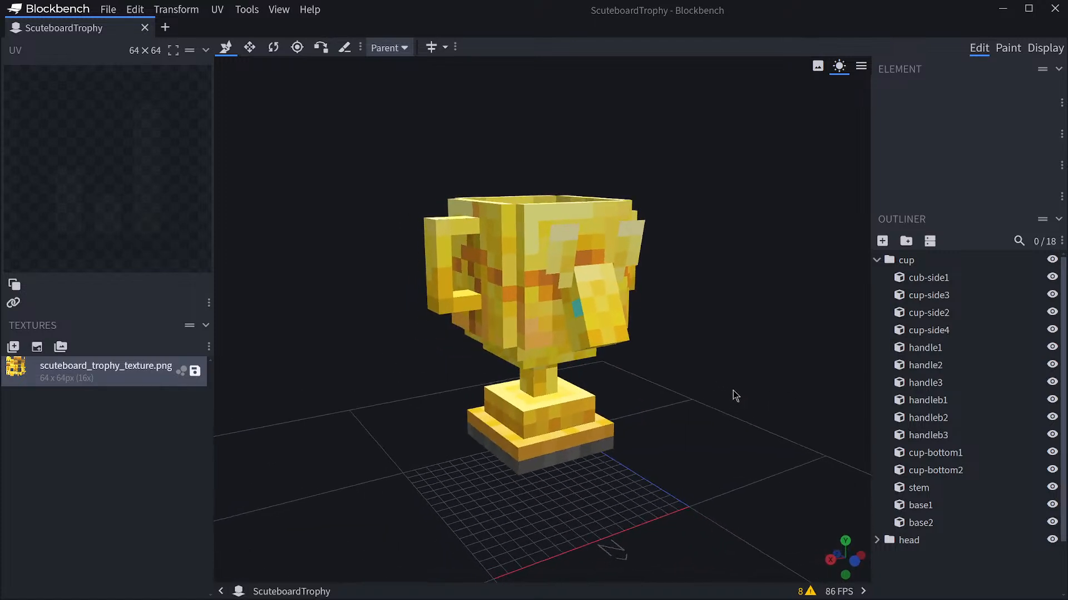
drag(568, 289, 746, 374)
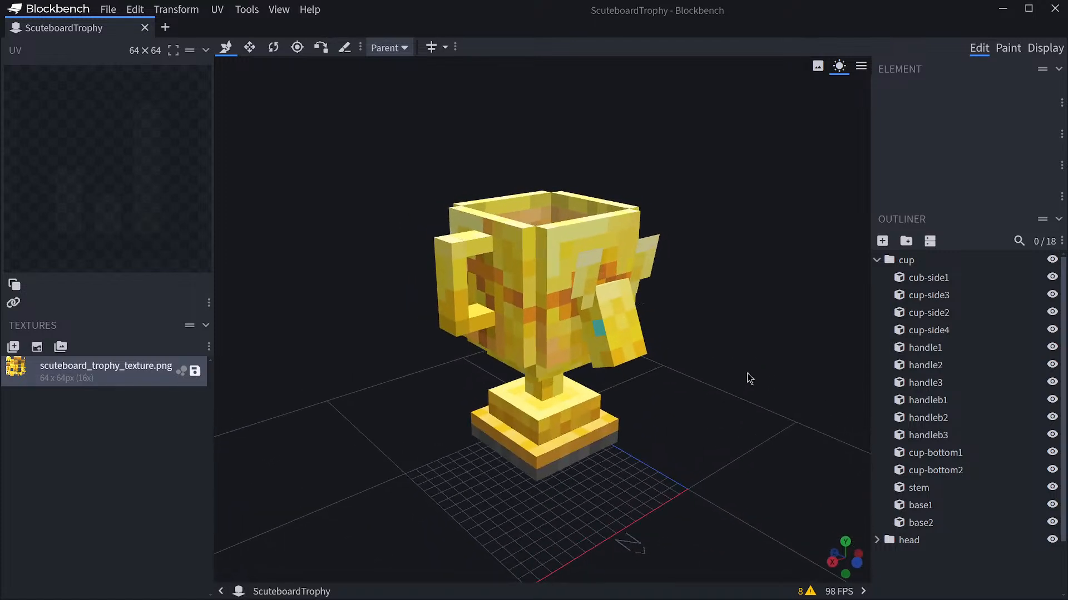
drag(767, 327, 610, 357)
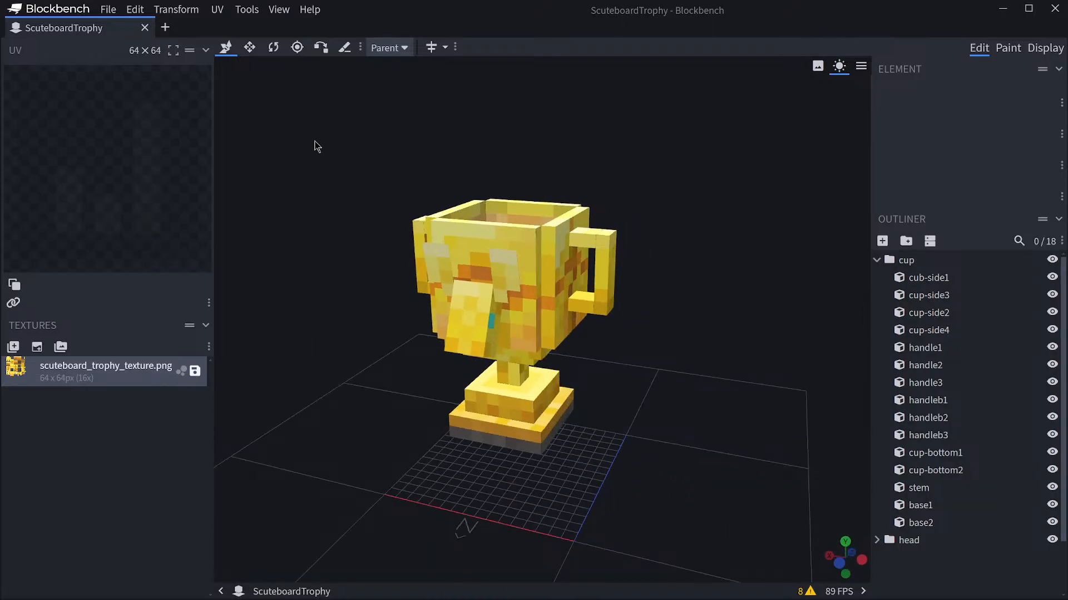
Open Scuteboard-trophy-silver in a new tab, inspect the silver trophy, and close both trophy models.
click(164, 27)
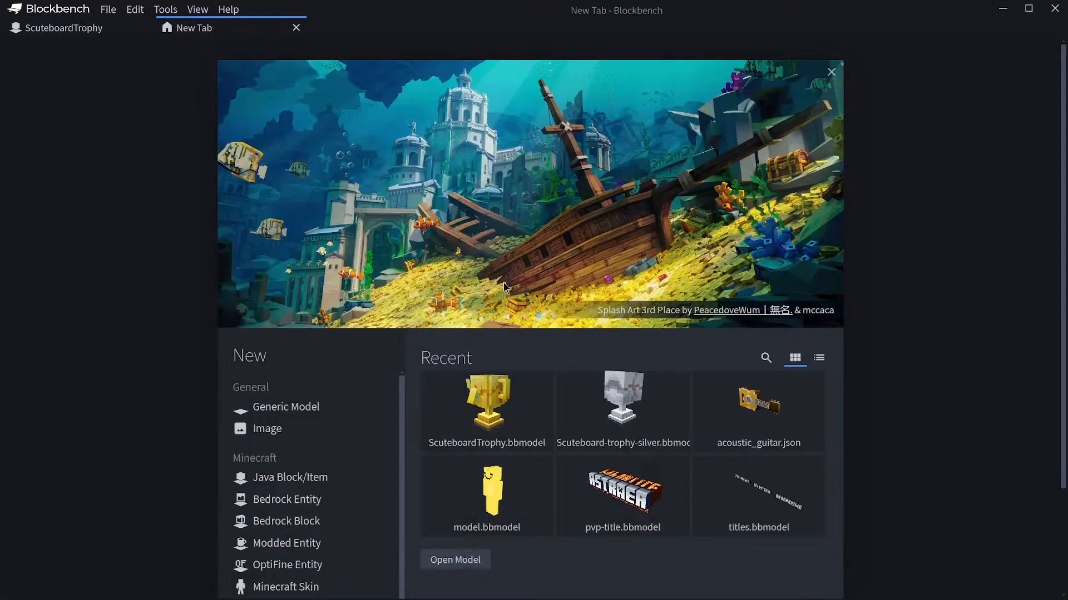
click(616, 400)
drag(658, 271, 701, 284)
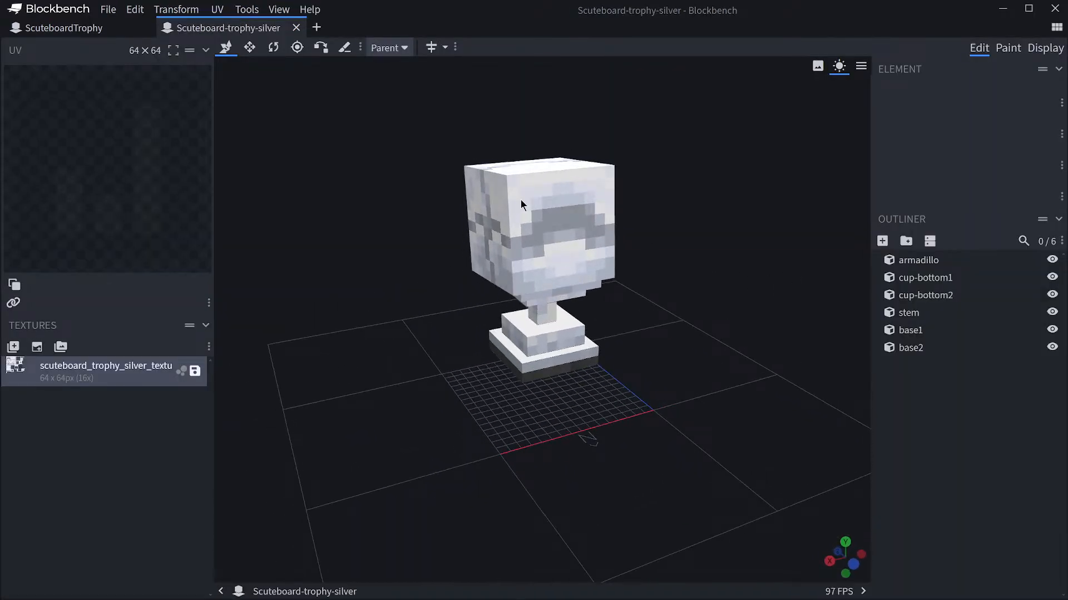
drag(538, 222, 697, 285)
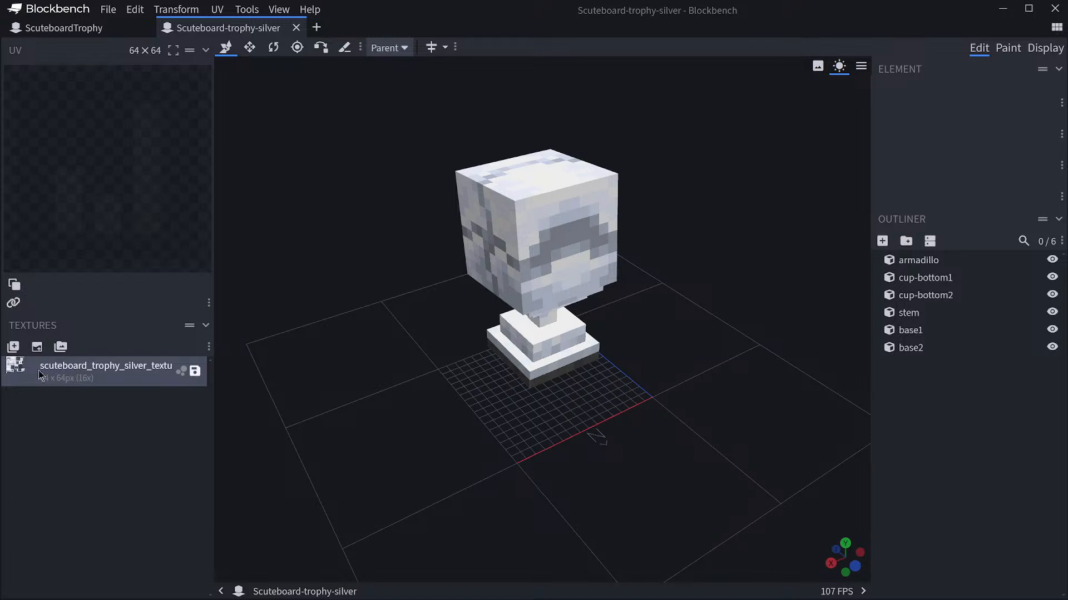
drag(423, 292, 489, 238)
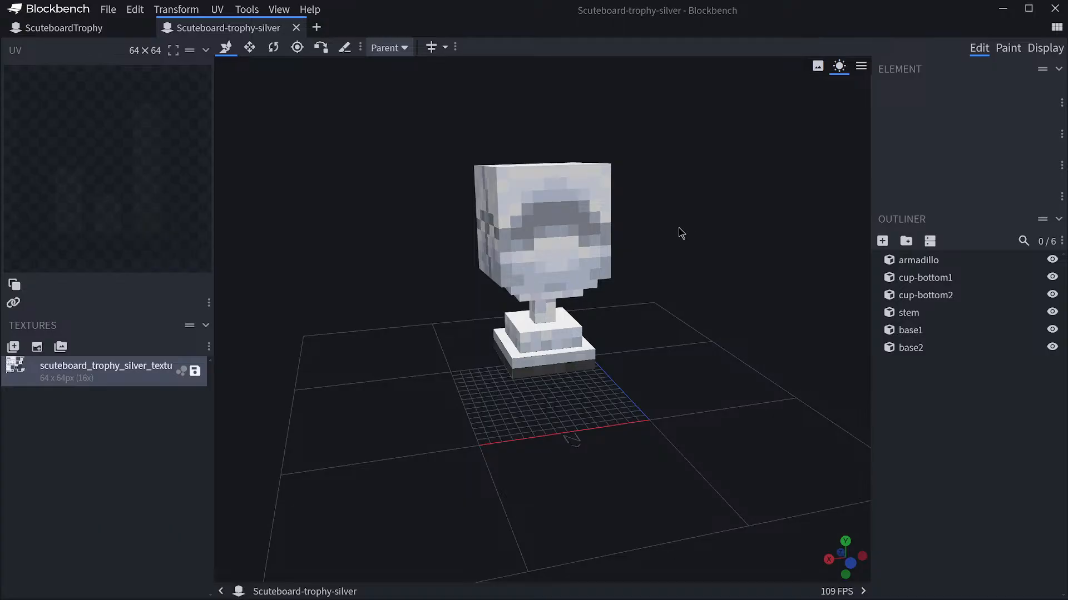
click(296, 27)
click(144, 27)
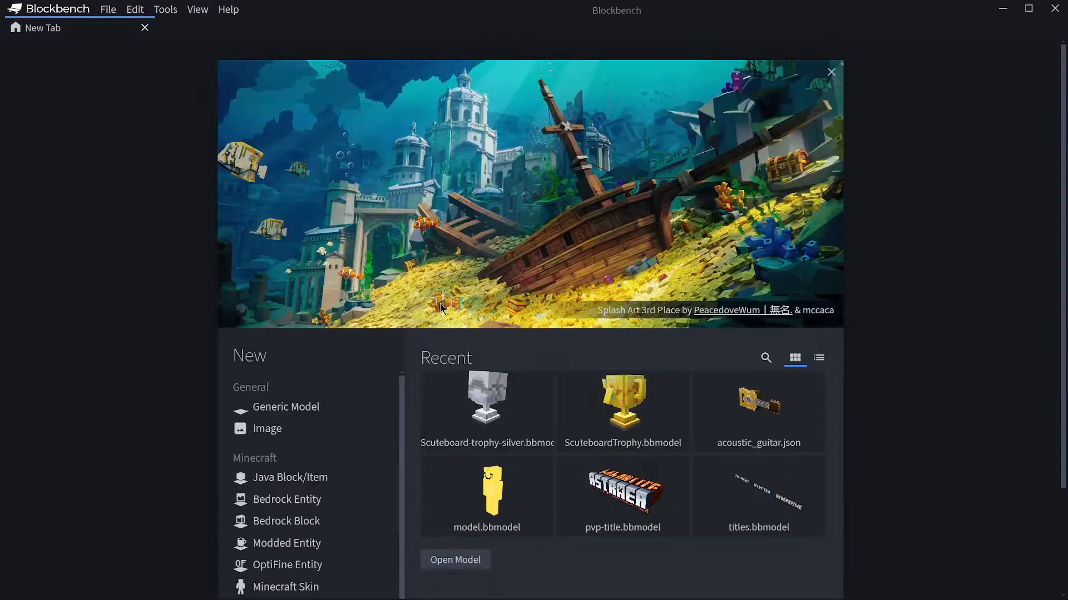
Open the recent acoustic_guitar.json model, examine its body, strings and neck, and close it.
click(719, 401)
drag(663, 246, 646, 213)
scroll(674, 217, up, 5)
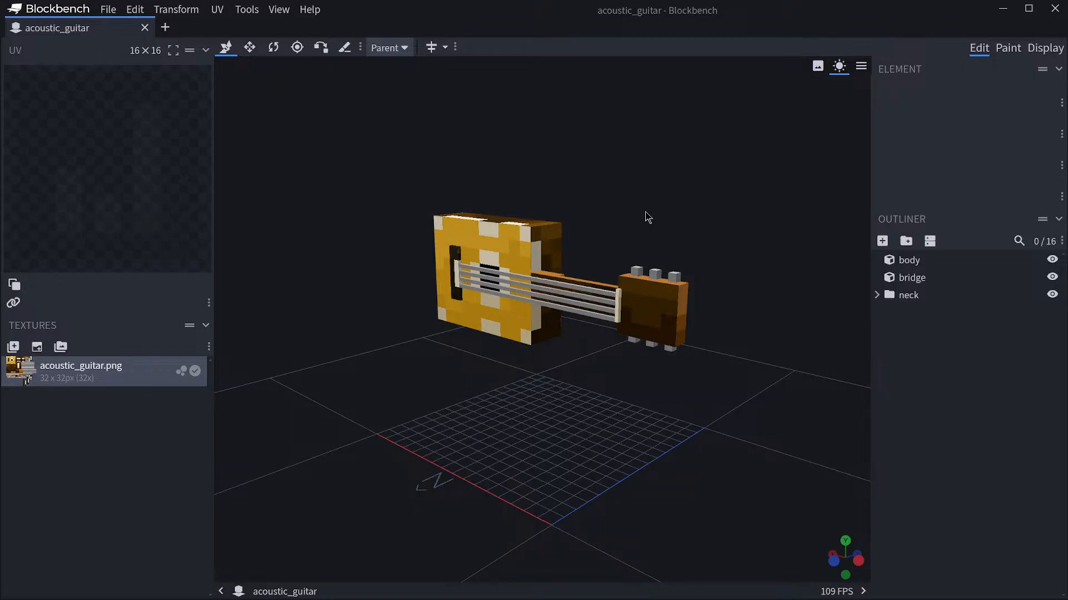
scroll(648, 217, up, 3)
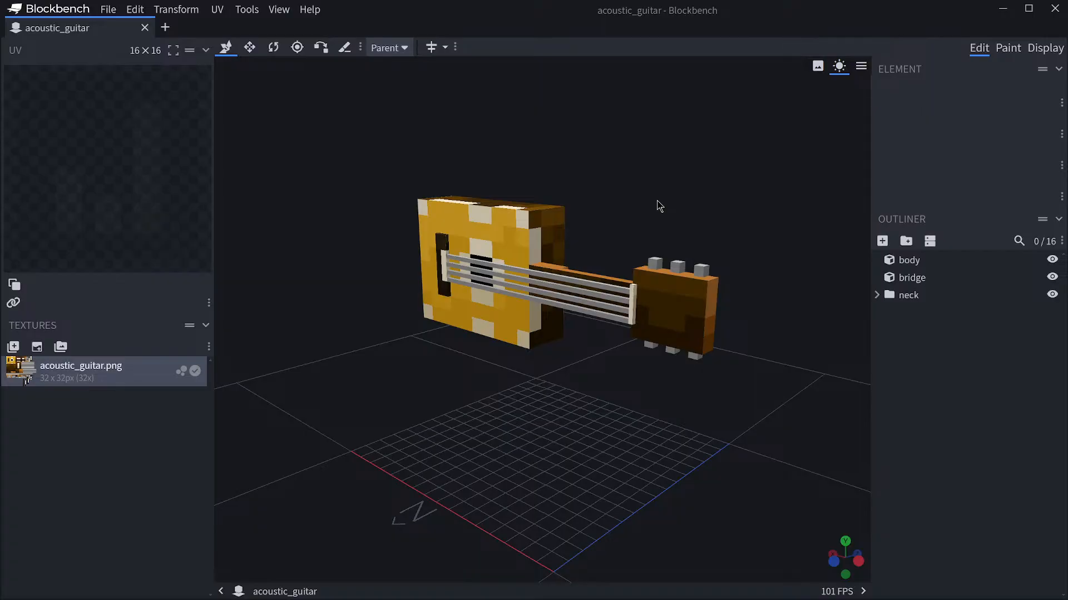
drag(657, 201, 666, 200)
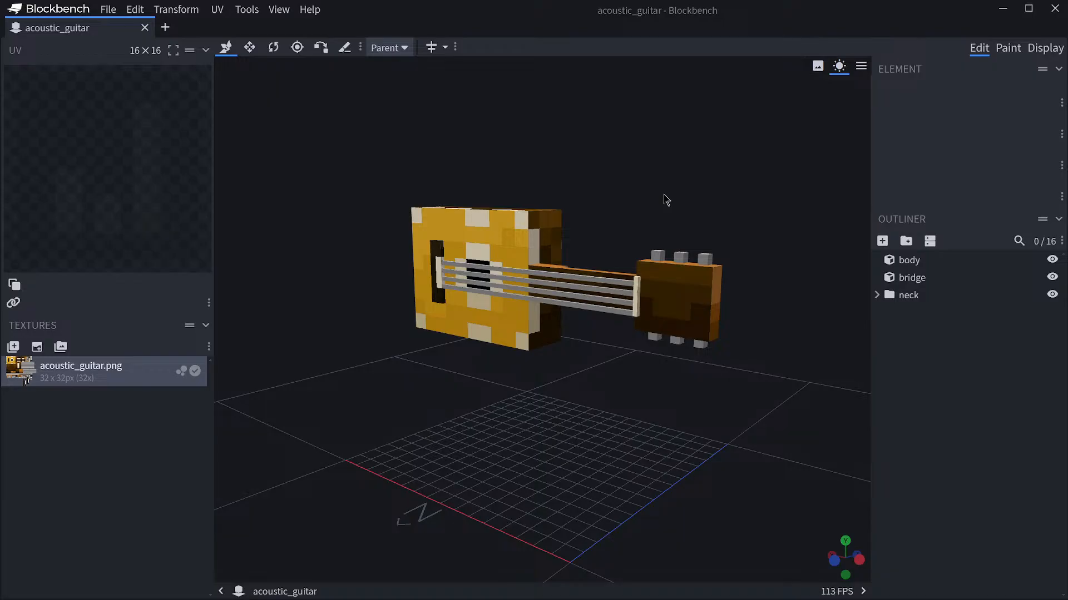
mouse_move(665, 200)
mouse_down()
mouse_move(638, 209)
mouse_move(662, 208)
mouse_up()
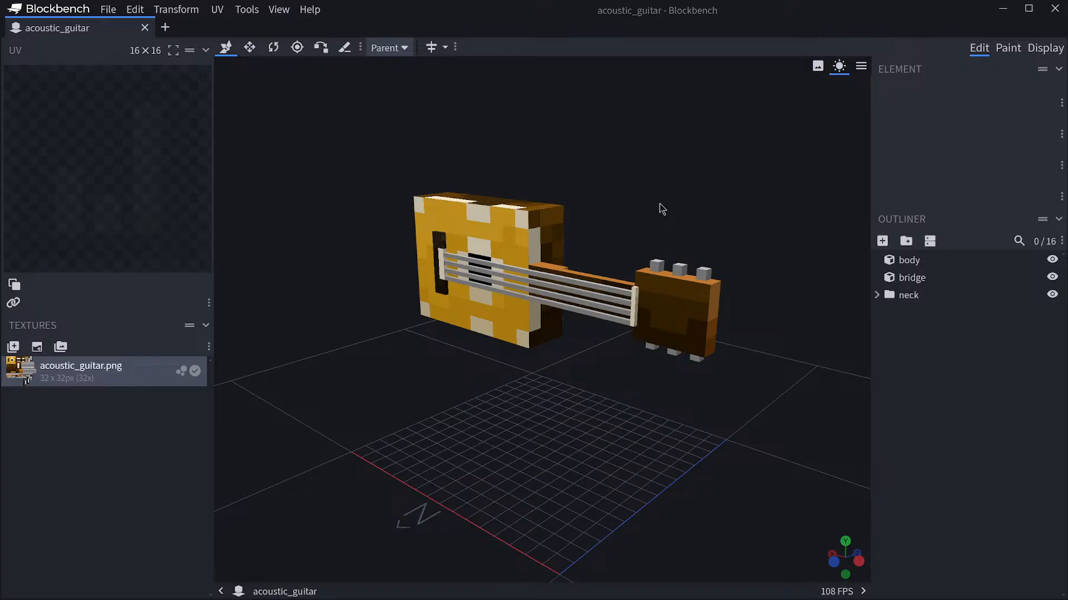
mouse_move(660, 207)
mouse_down()
mouse_move(644, 222)
mouse_move(673, 202)
mouse_move(670, 212)
mouse_up()
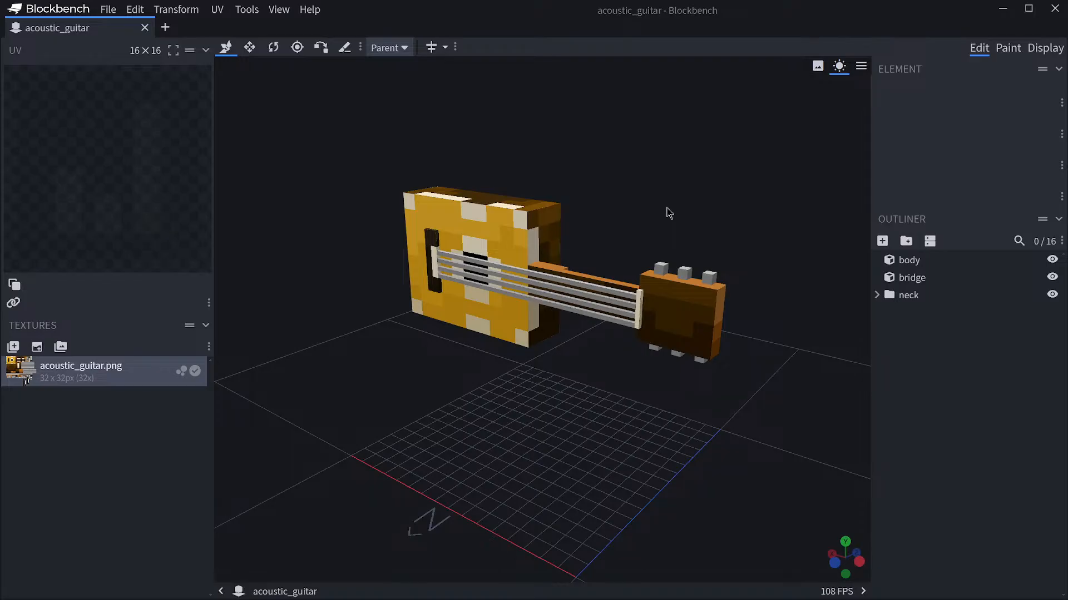
click(145, 27)
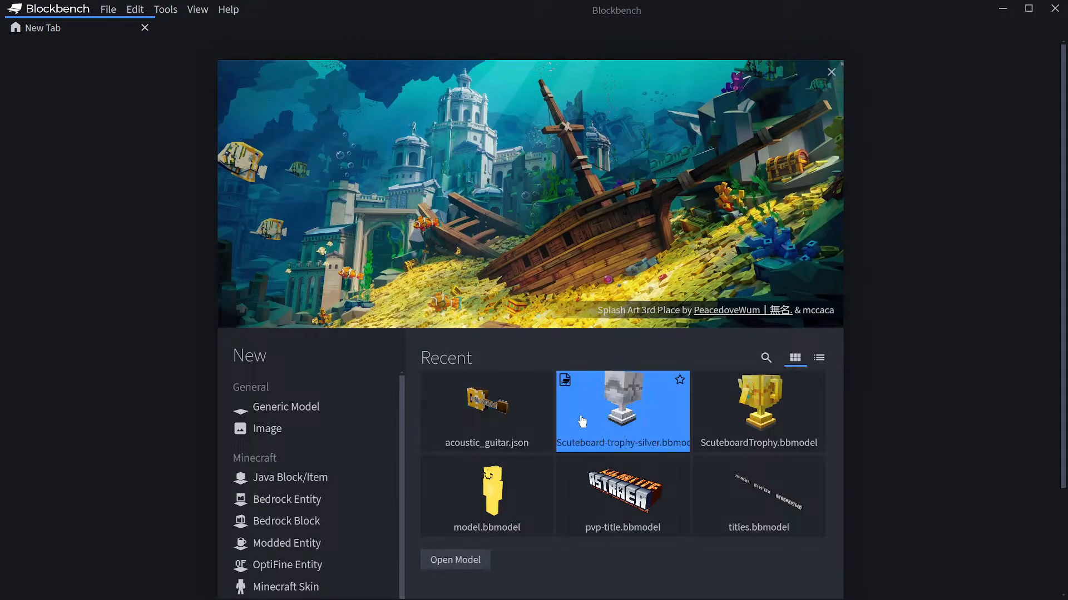
Reopen the ScuteboardTrophy model with its stem and base in view.
click(760, 414)
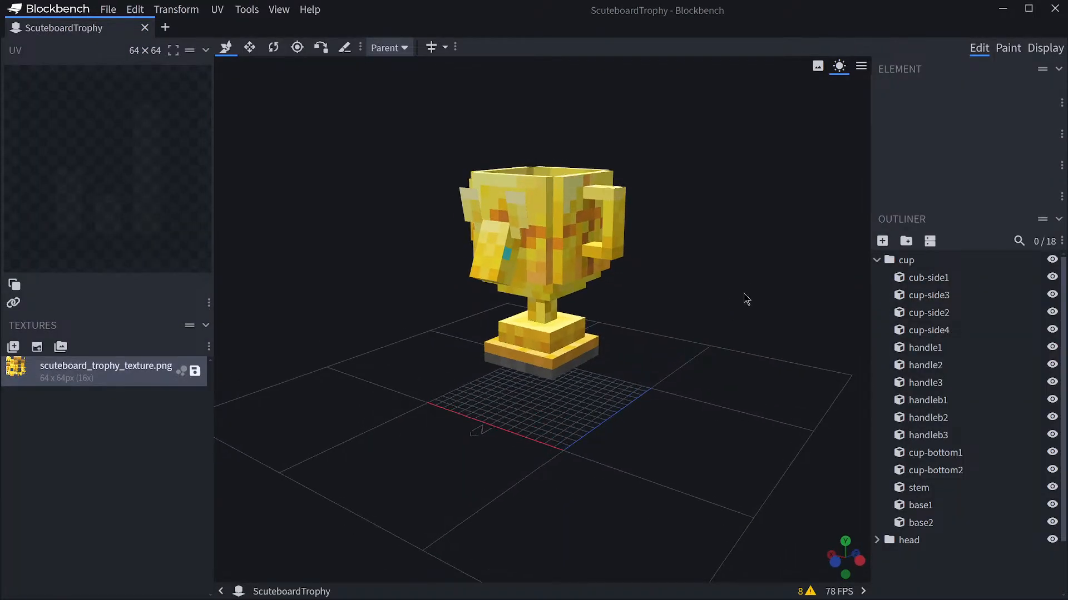
scroll(734, 286, up, 3)
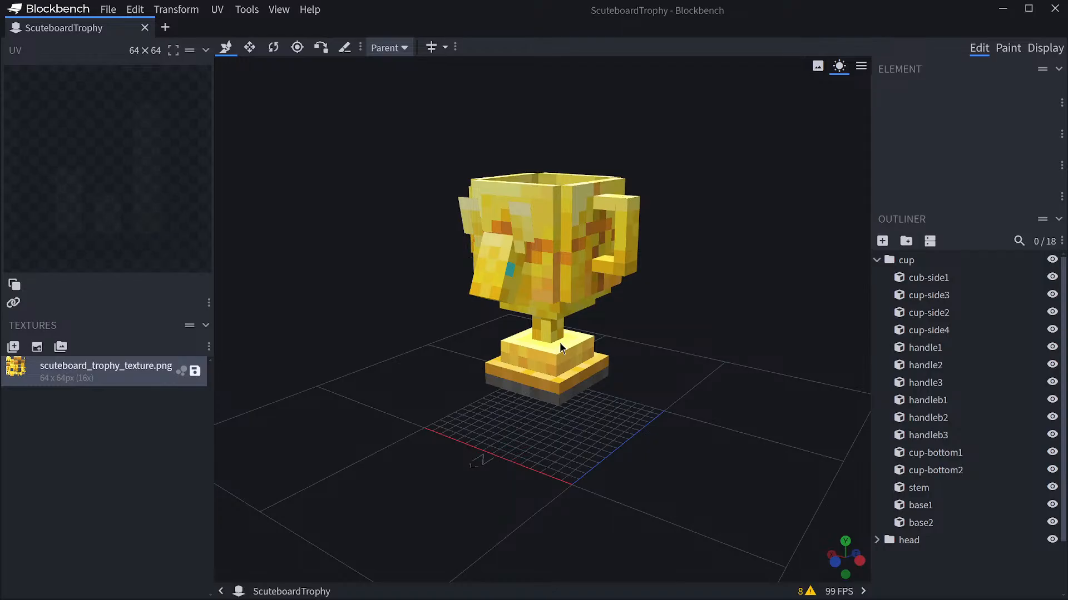
scroll(695, 339, up, 3)
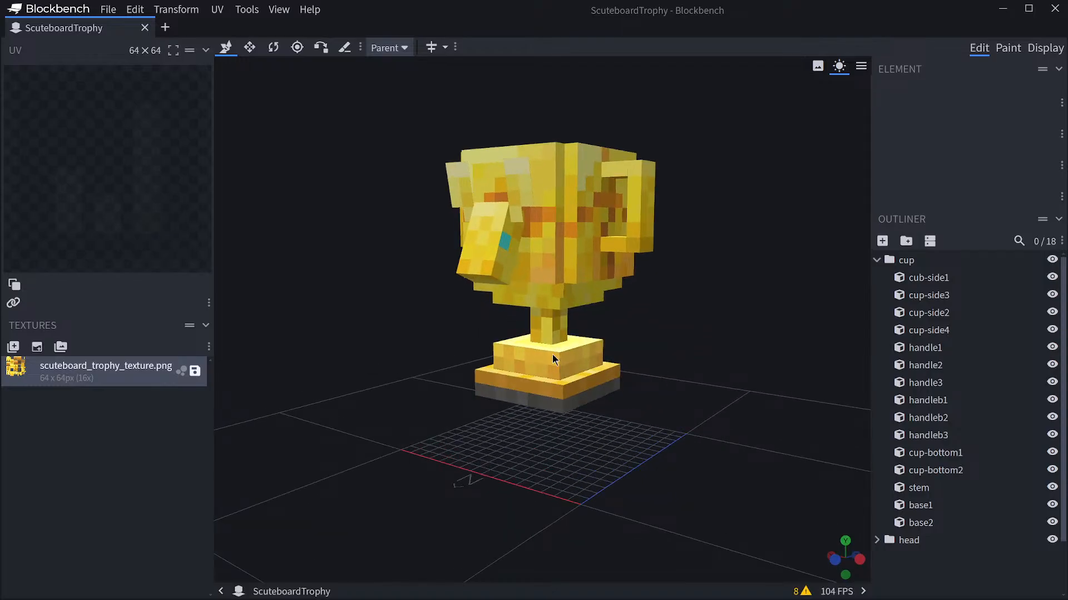
Select and copy the stem, base1 and base2 elements of the gold trophy.
click(603, 389)
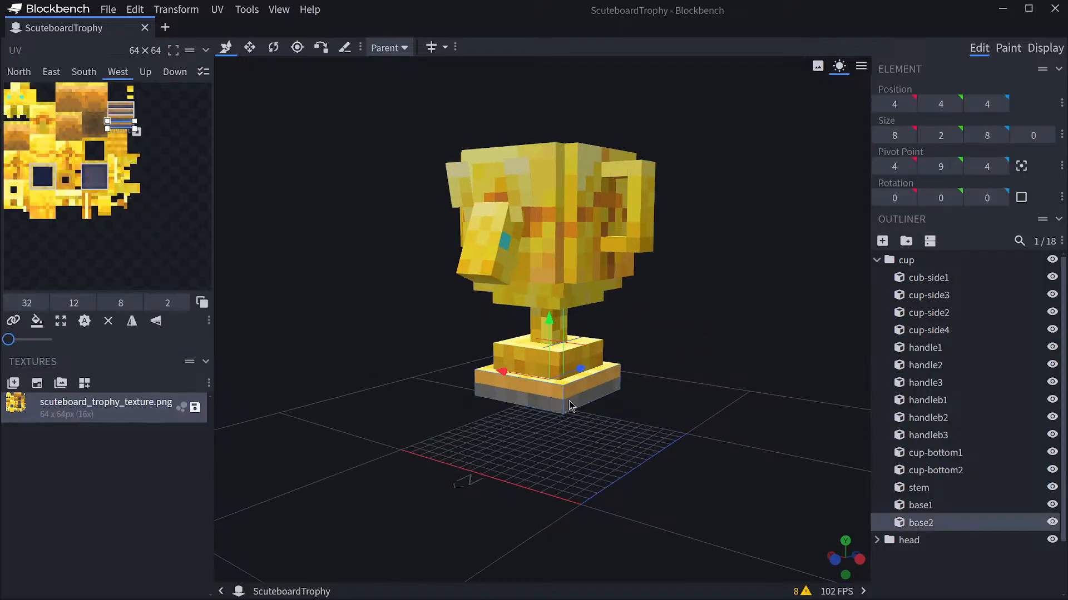
double_click(583, 361)
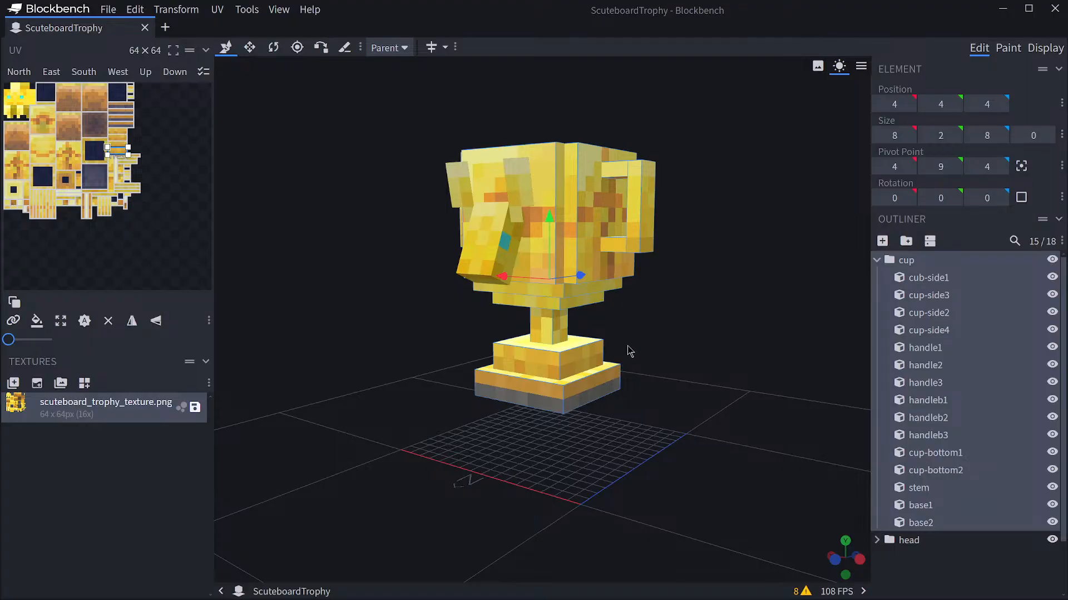
click(569, 330)
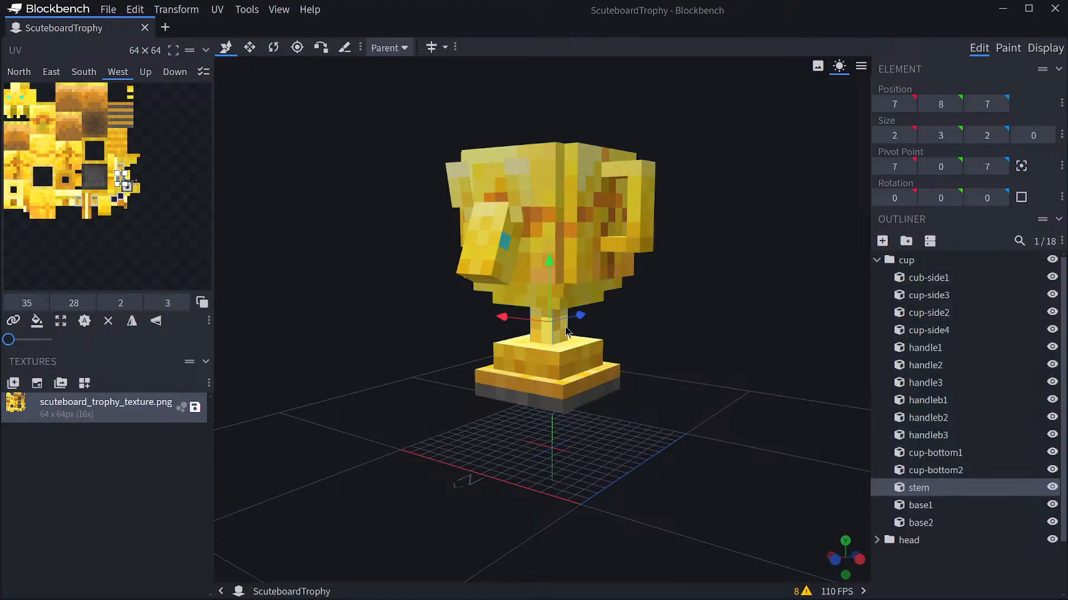
shift+click(588, 358)
shift+click(588, 368)
click(924, 474)
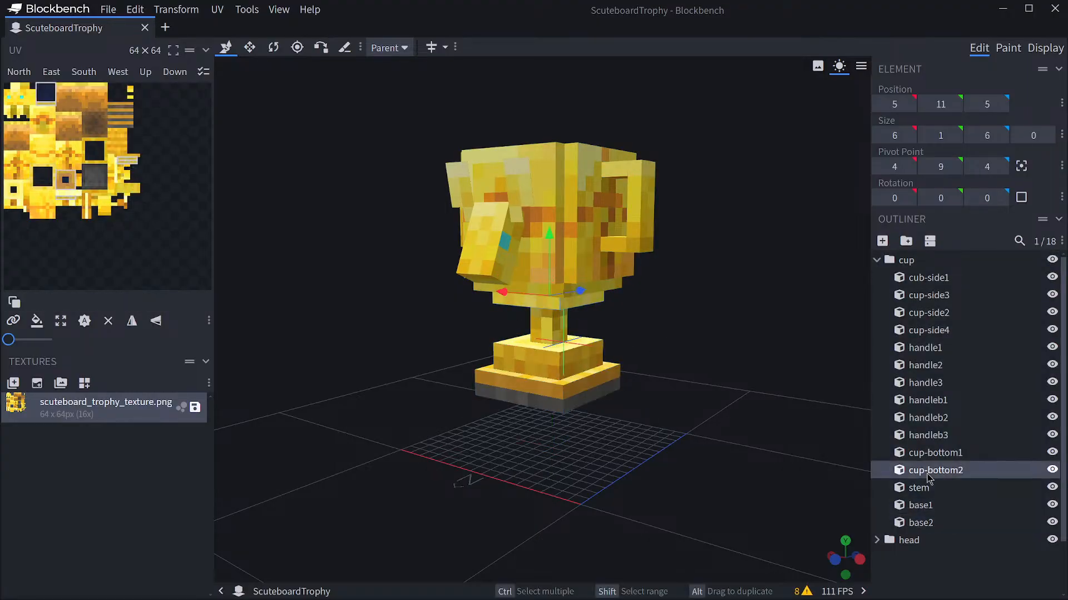
click(925, 489)
shift+click(925, 523)
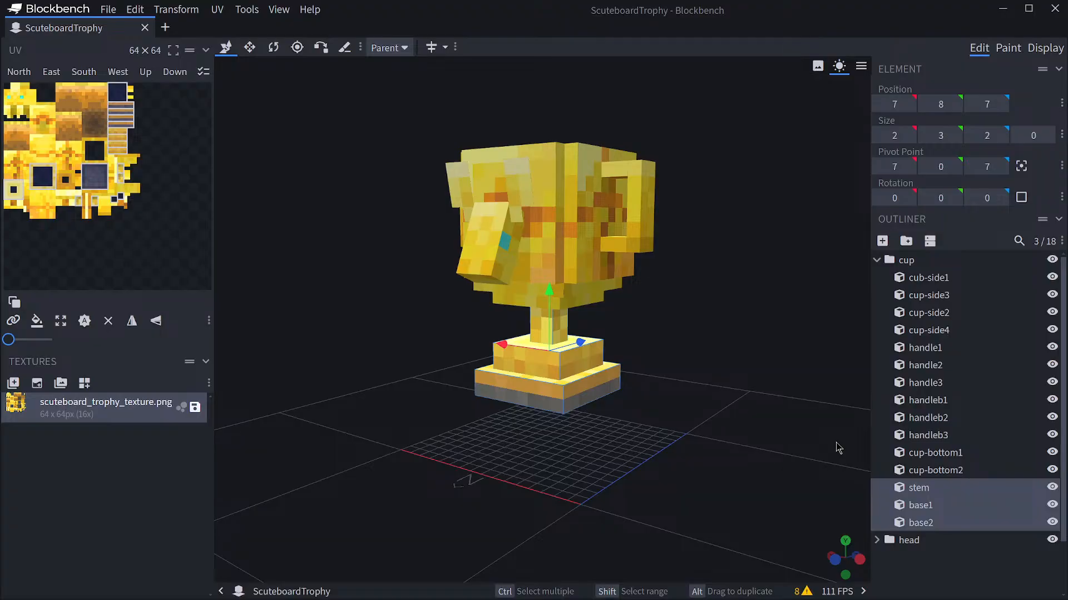
Create a new Java Block/Item model in its own tab with the file name Hallo-silver.
click(165, 27)
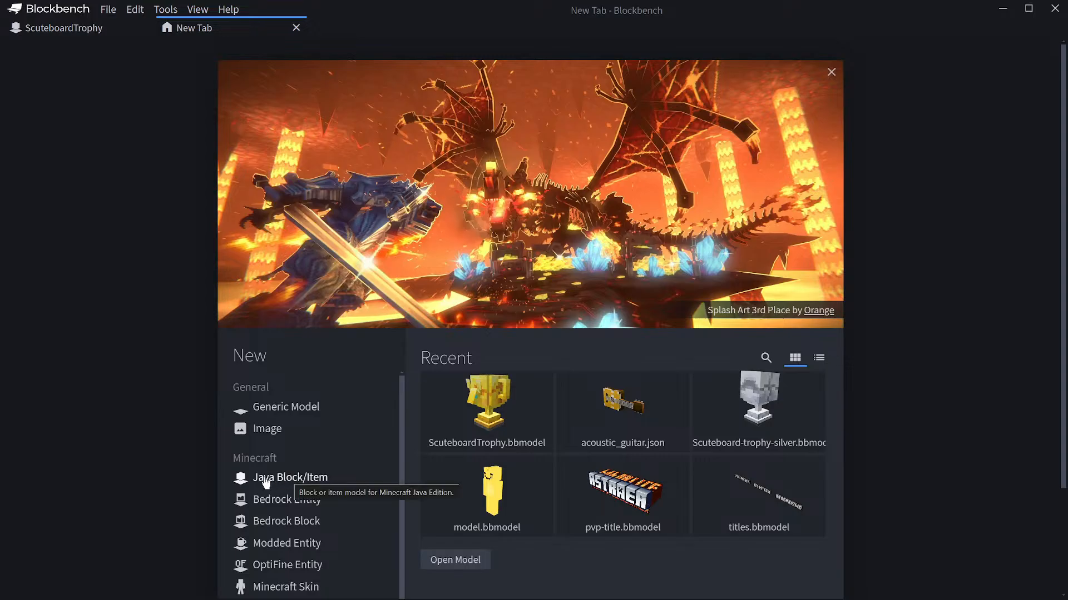
click(283, 481)
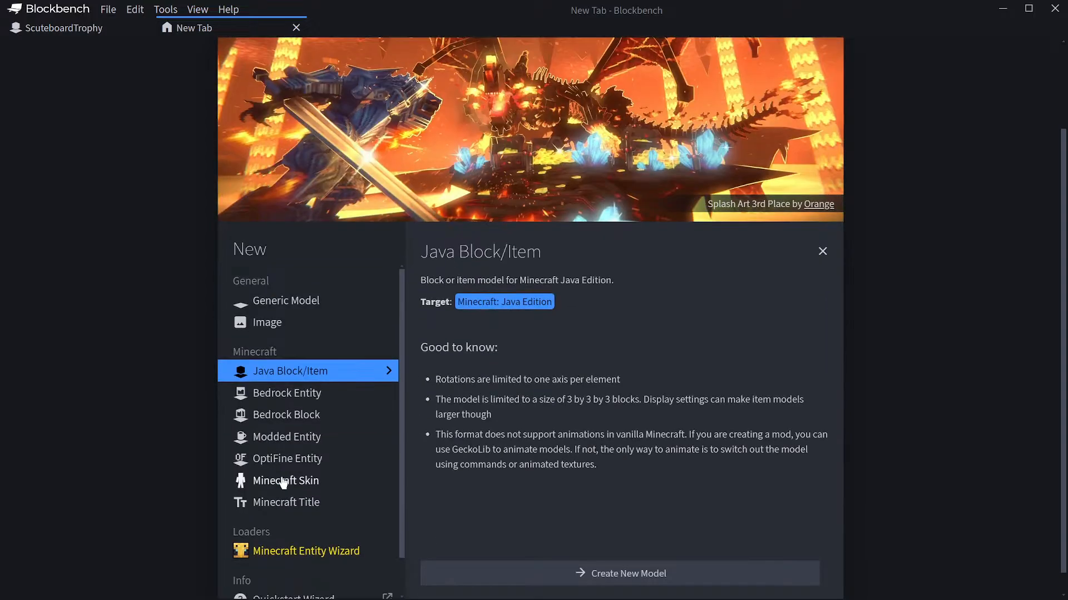
click(612, 578)
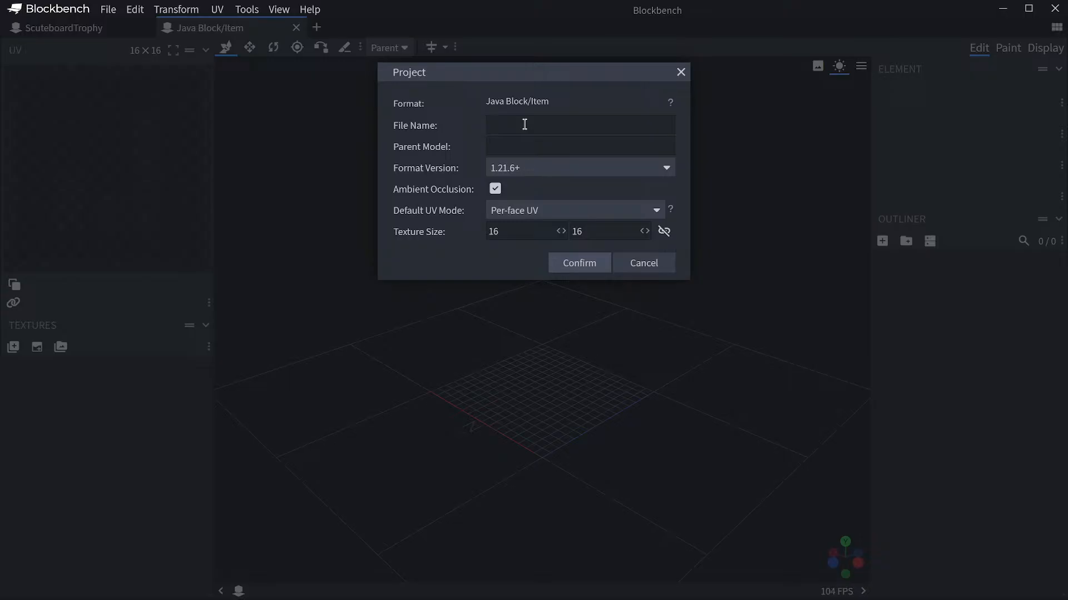
text(HBO)
key(BackSpace)
key(BackSpace)
text(allo-silver)
click(573, 265)
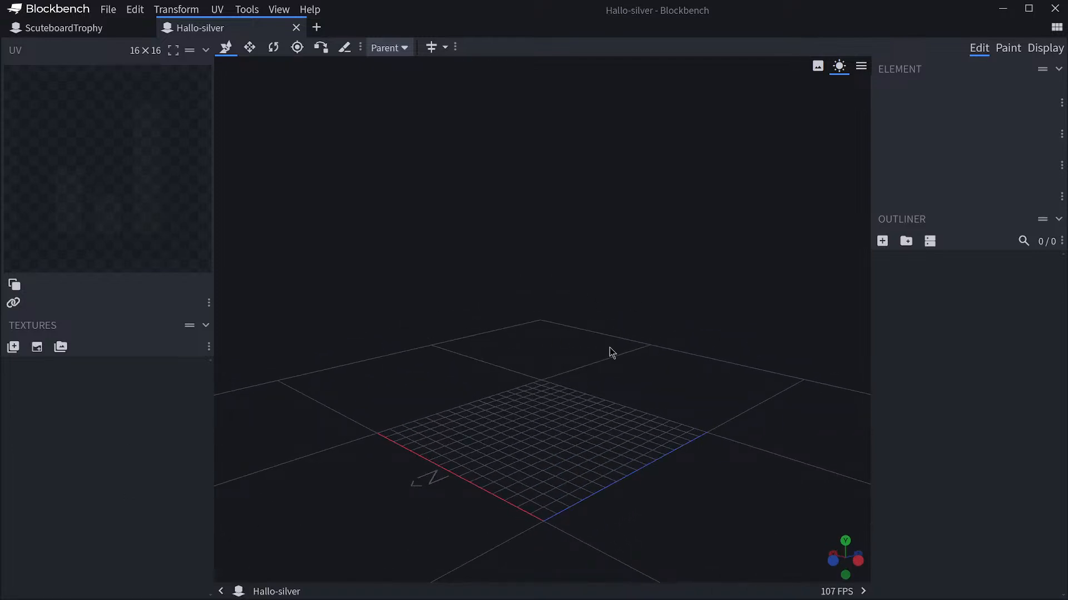
Paste the copied stem, base1 and base2 elements into the Hallo-silver model.
key(ctrl+v)
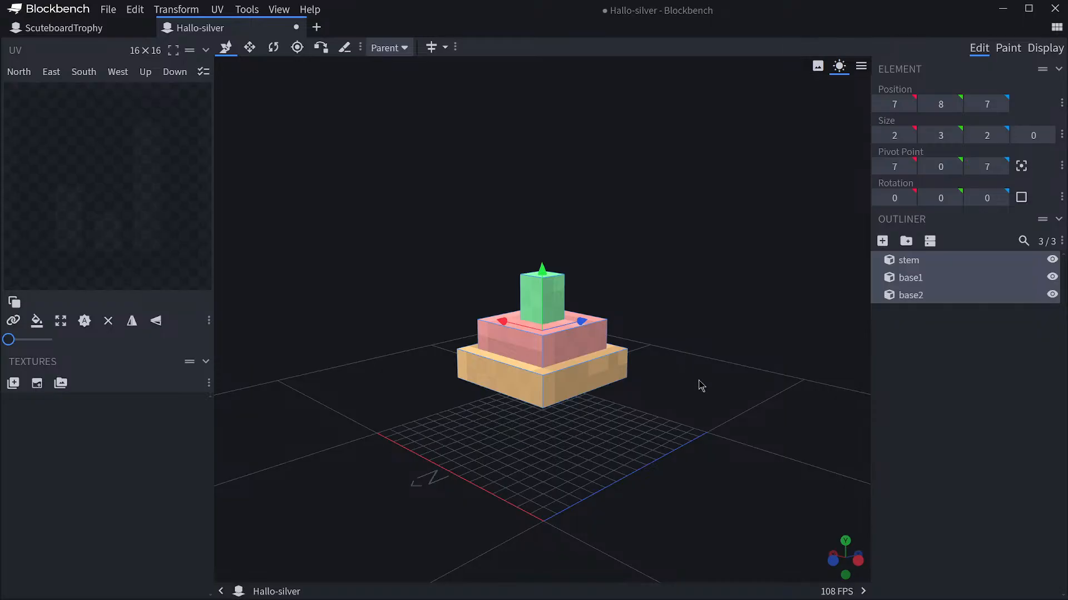
drag(681, 289, 669, 312)
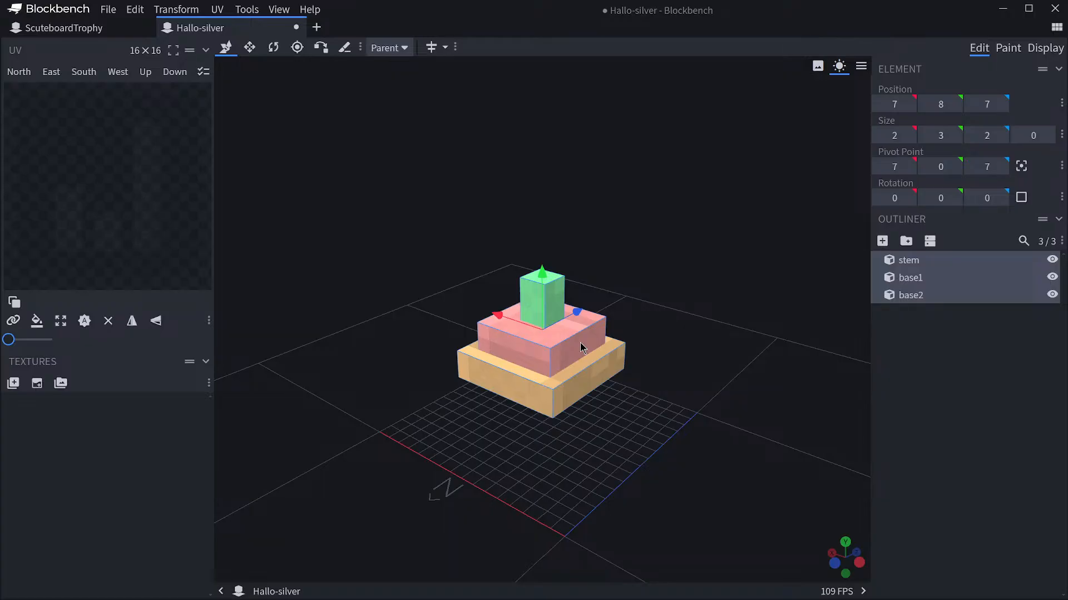
Open the Scuteboard-trophy-silver model in another tab and close the ScuteboardTrophy model.
click(65, 28)
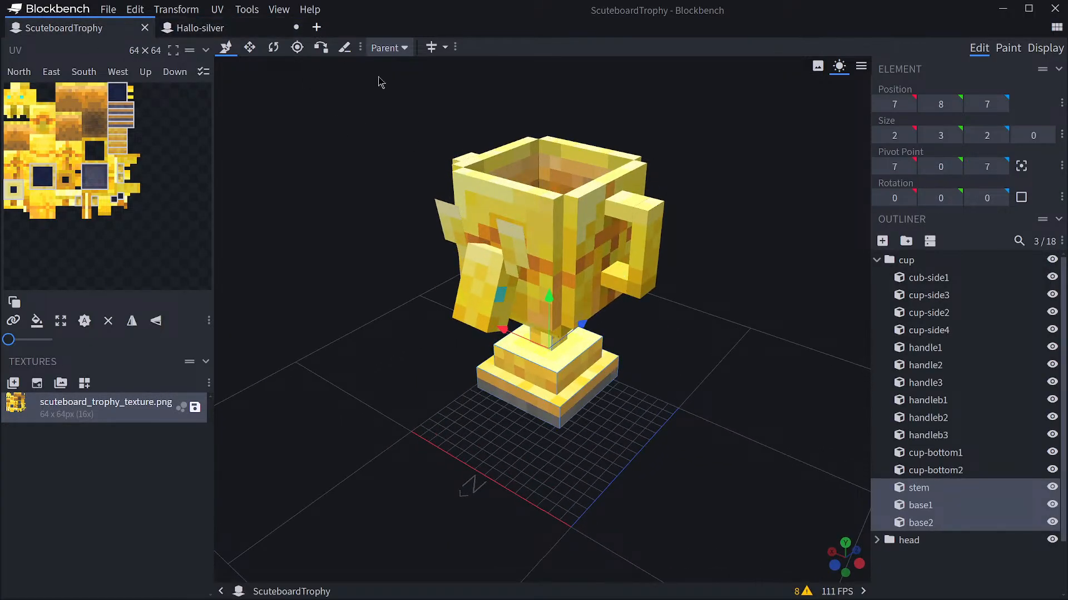
click(316, 27)
click(769, 330)
drag(679, 300, 706, 303)
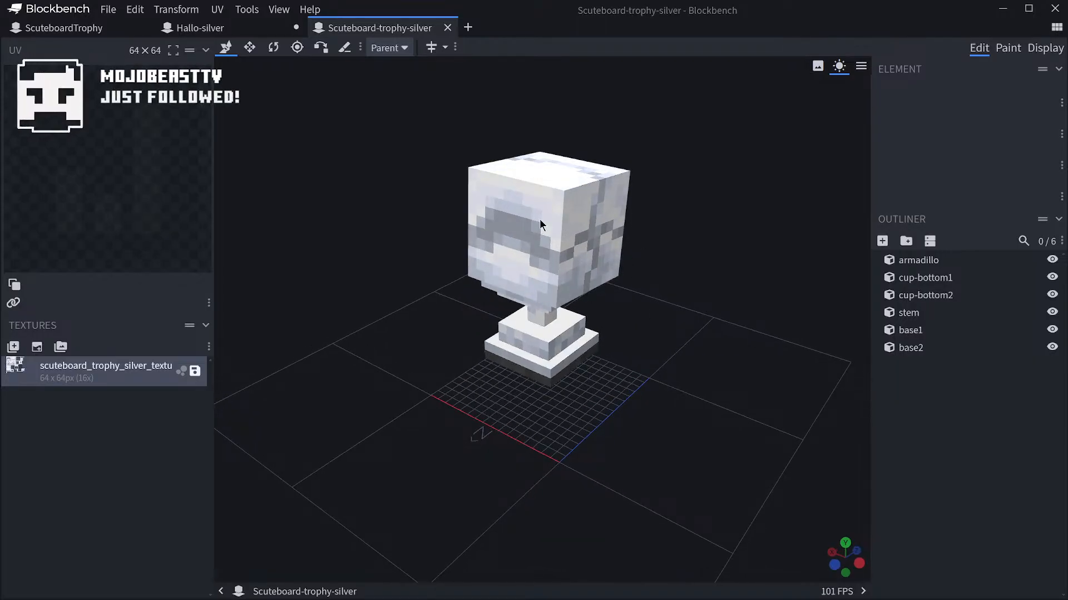
click(71, 28)
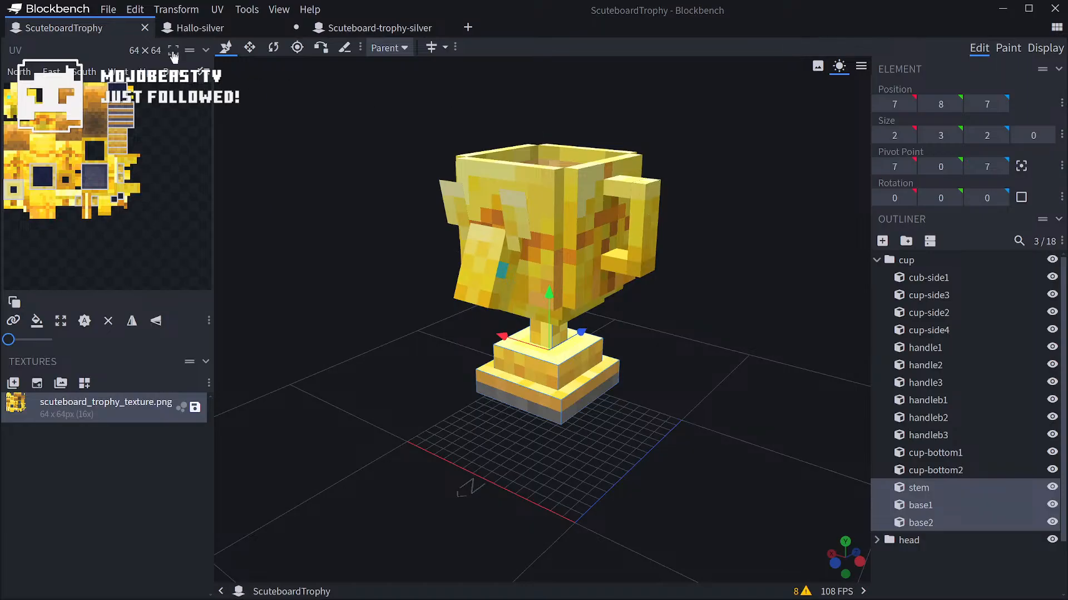
click(145, 27)
Close the Scuteboard-trophy-silver model and return to the Hallo-silver model.
click(317, 27)
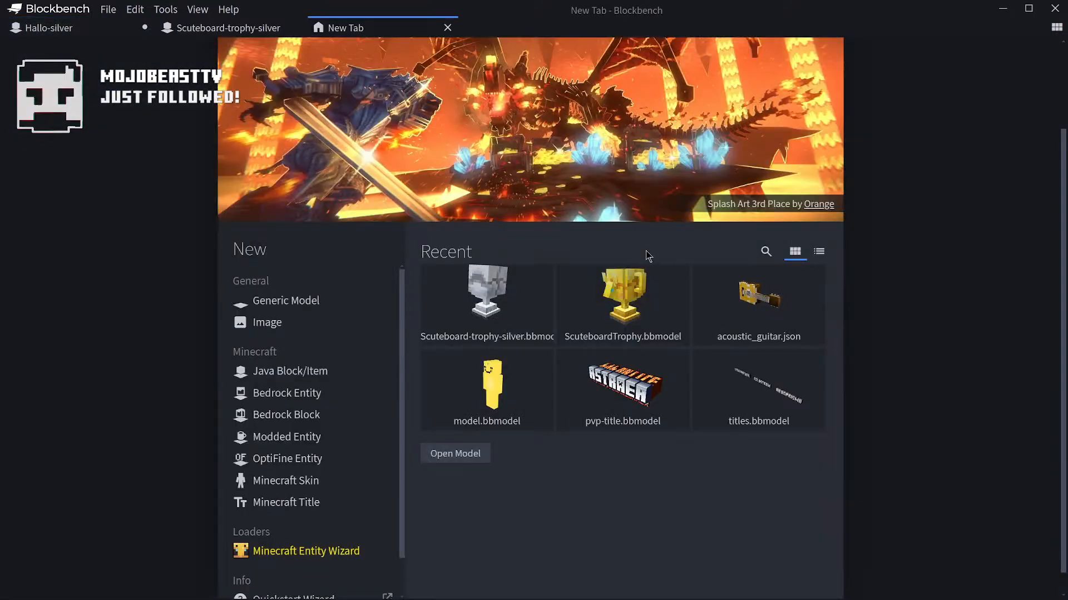
click(447, 27)
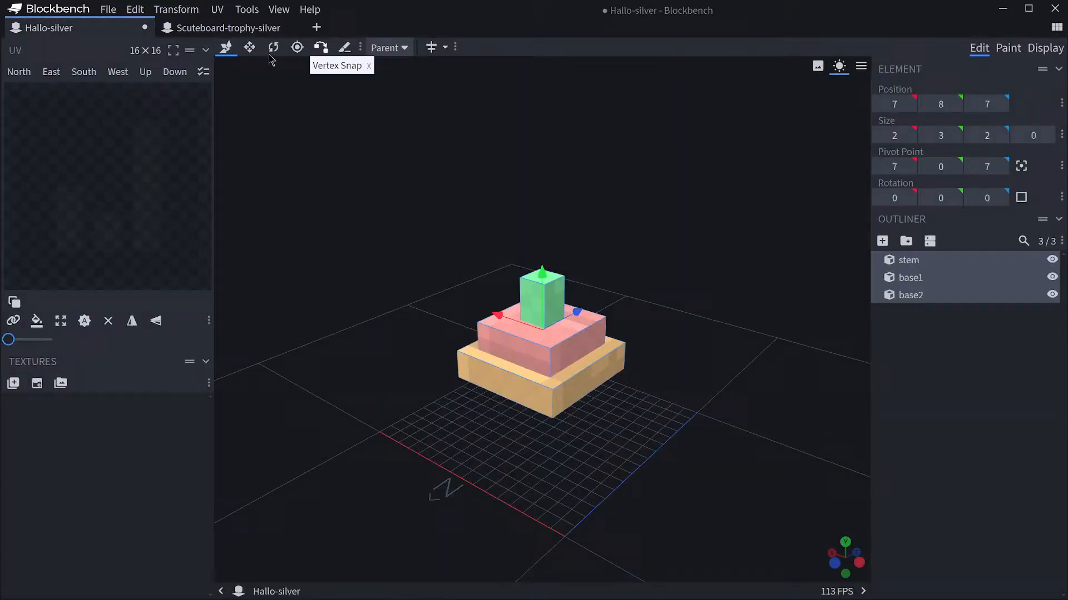
click(315, 28)
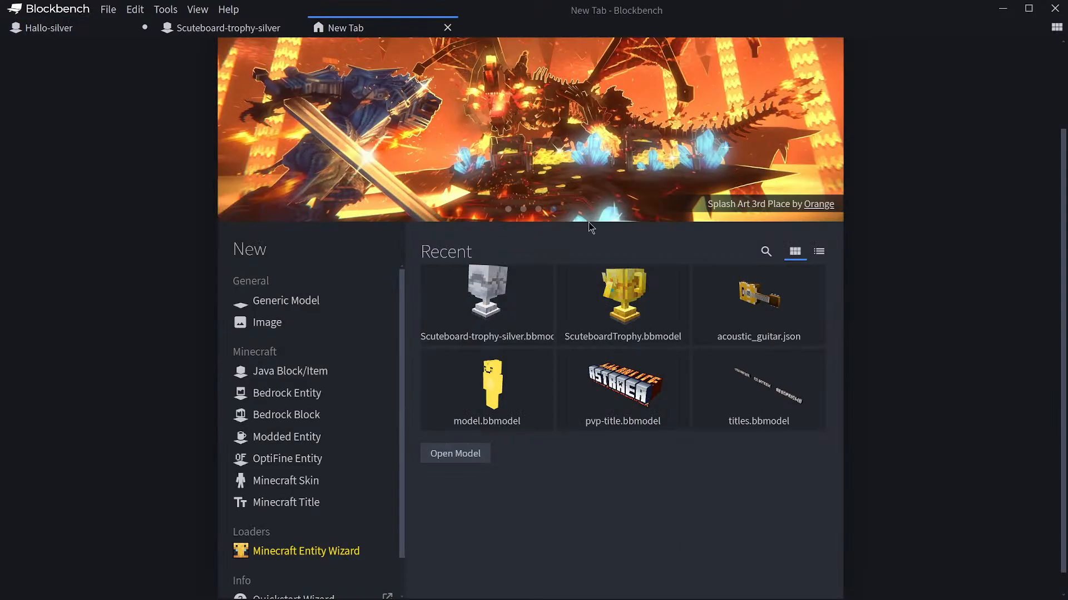
click(448, 27)
click(296, 28)
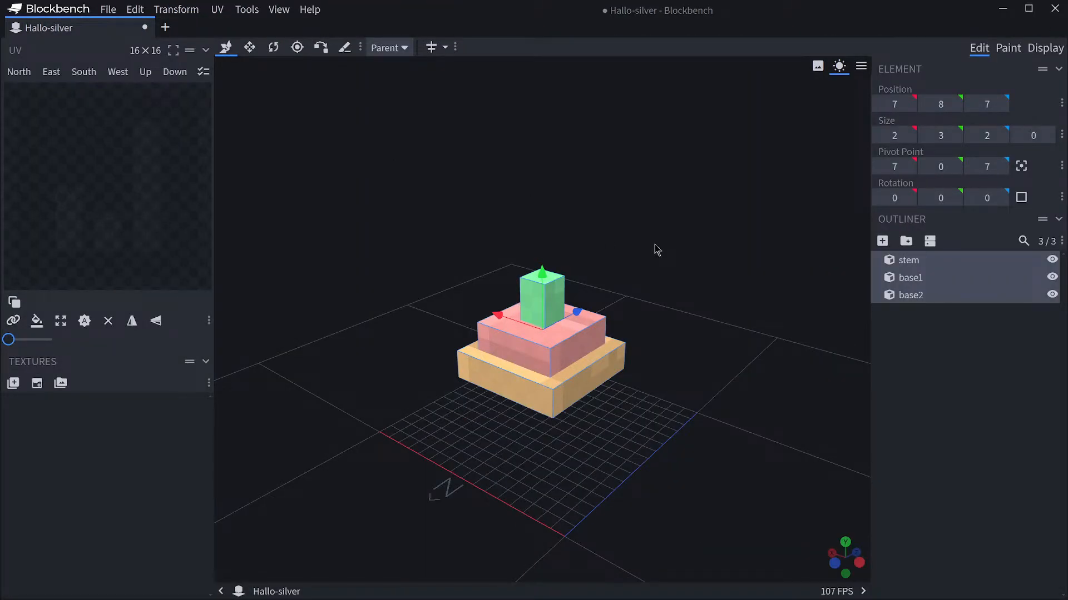
drag(655, 248, 672, 269)
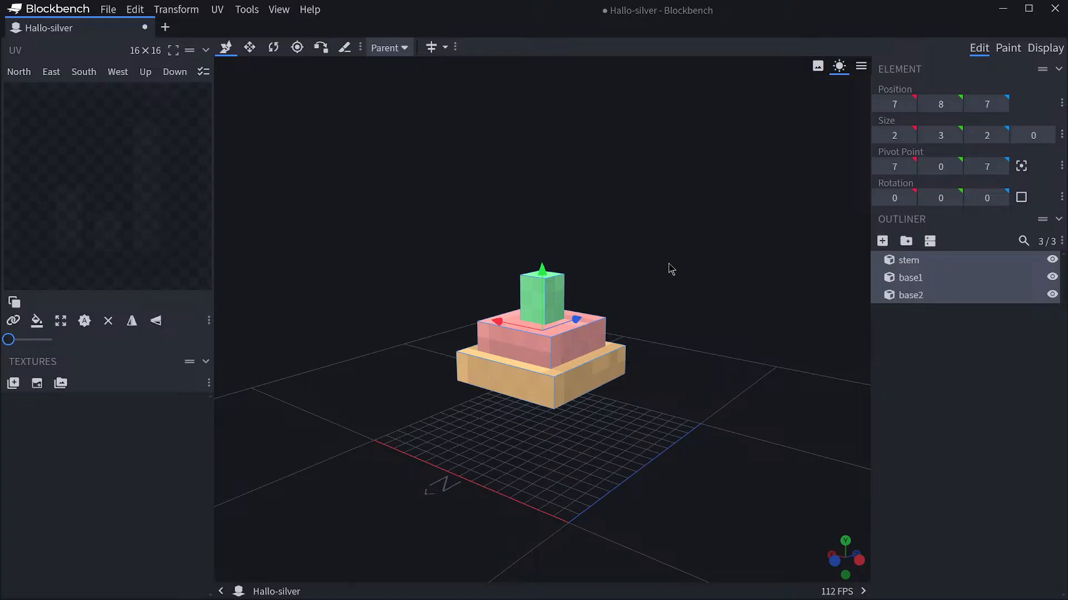
drag(671, 270, 681, 272)
scroll(683, 274, down, 3)
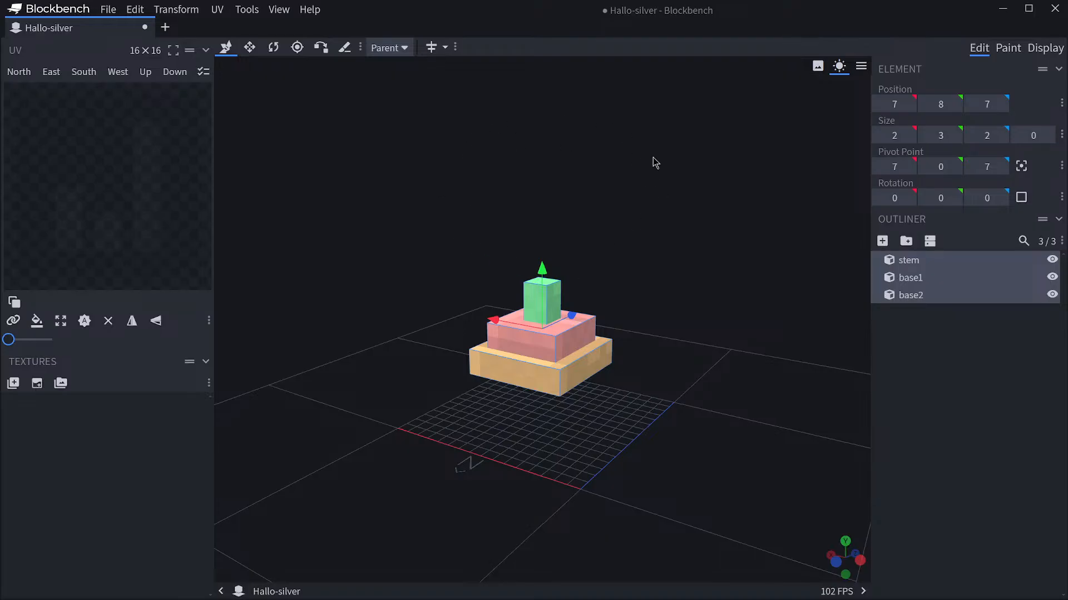
scroll(652, 159, down, 2)
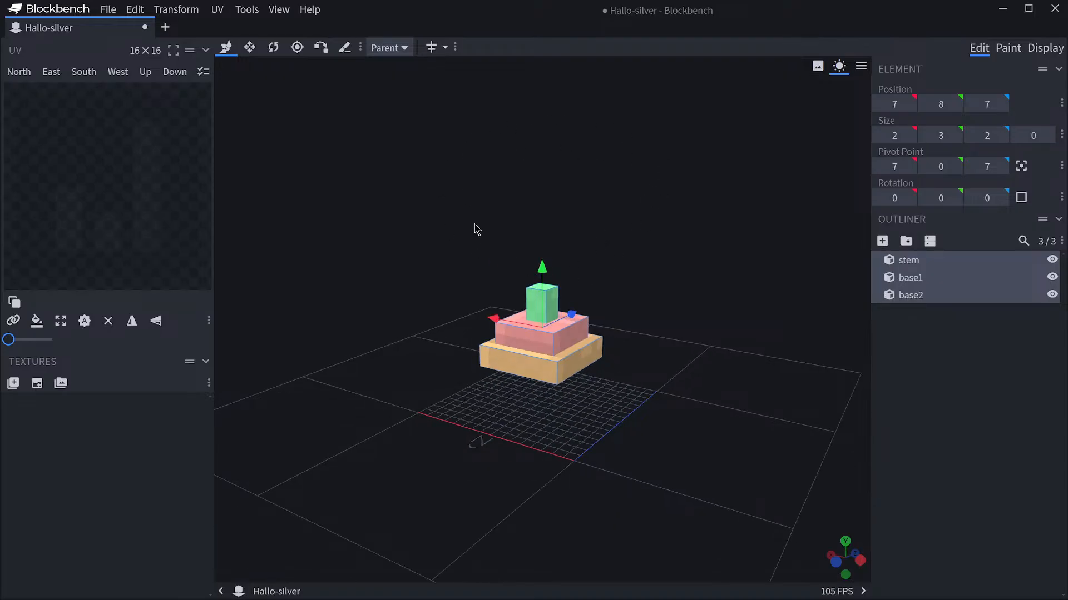
drag(488, 201, 648, 215)
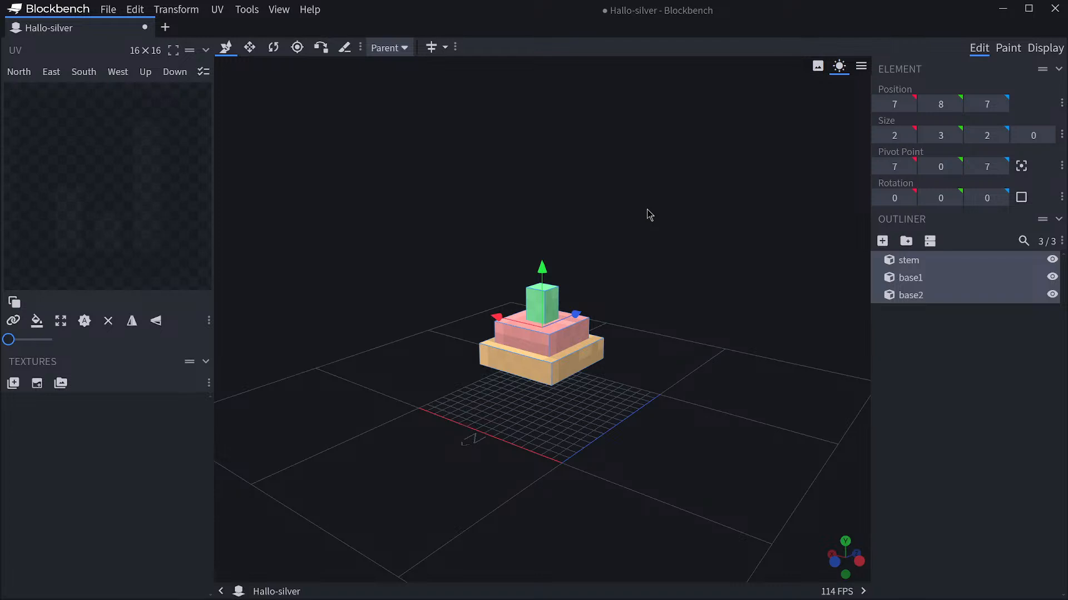
drag(649, 215, 650, 224)
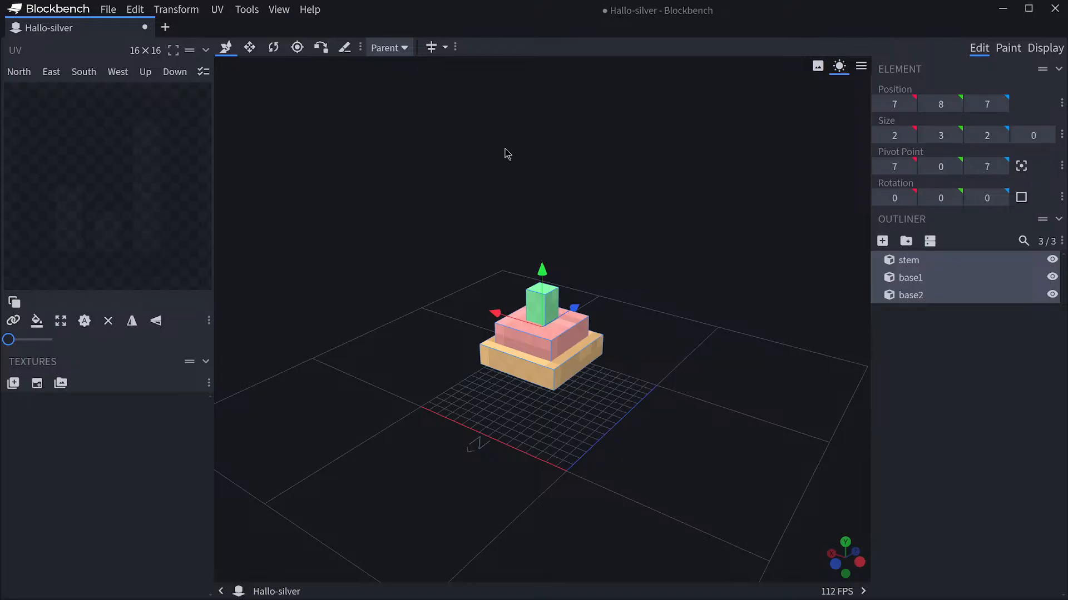
Add a new cube at the origin and resize it into a bar 15 wide, 1 high and 2 deep.
click(1002, 361)
click(883, 241)
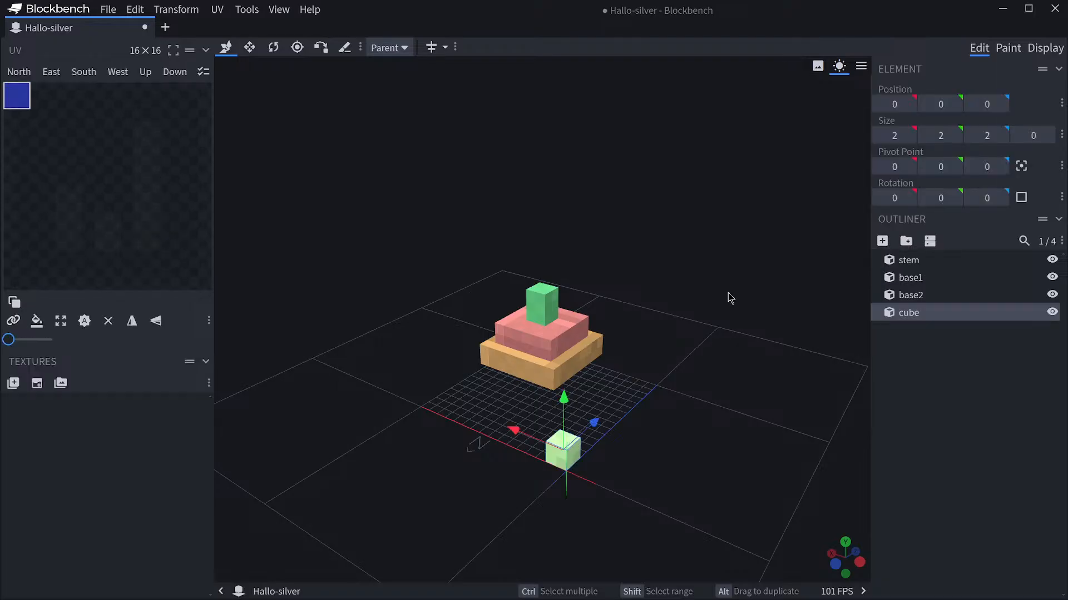
drag(727, 298, 728, 377)
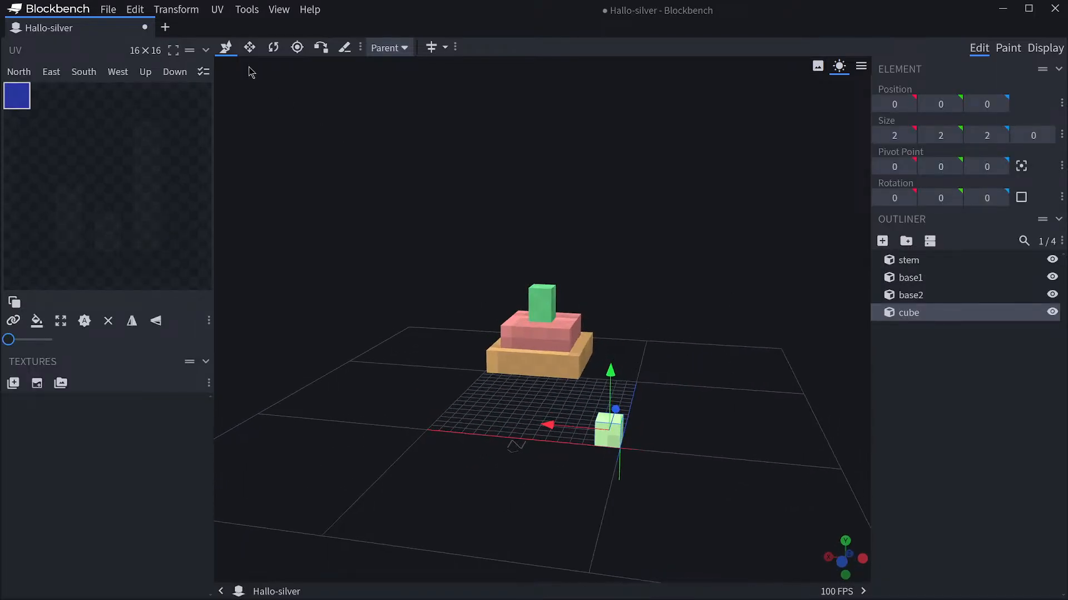
click(249, 47)
drag(548, 425, 468, 421)
drag(527, 363, 529, 379)
mouse_move(675, 405)
mouse_down()
mouse_move(675, 392)
mouse_move(666, 398)
mouse_up()
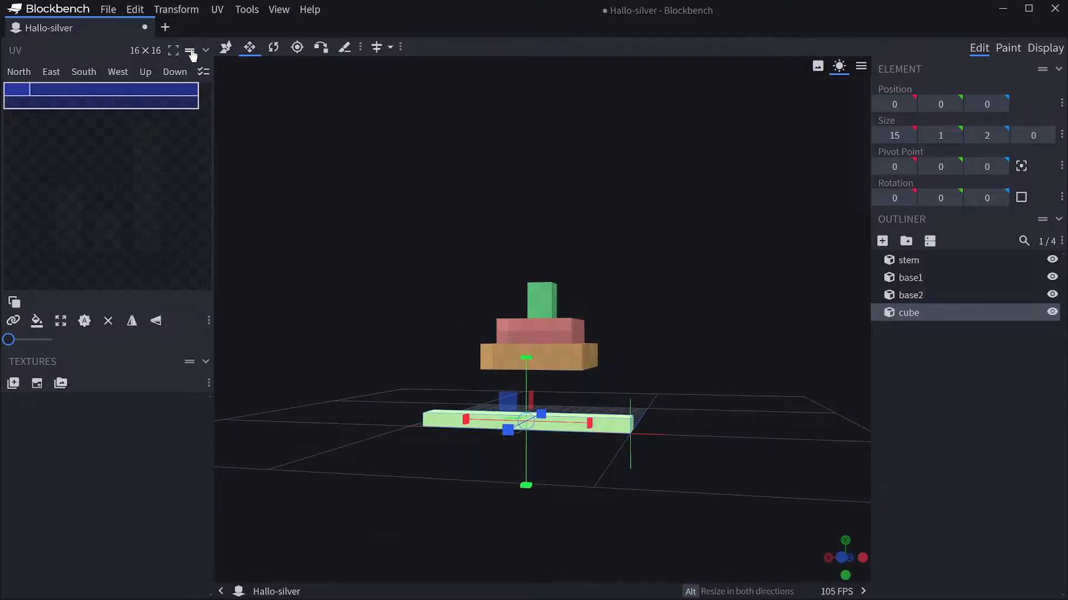
Raise the new bar above the stem to a vertical position of 16.
click(225, 47)
drag(526, 367, 521, 142)
drag(727, 229, 731, 255)
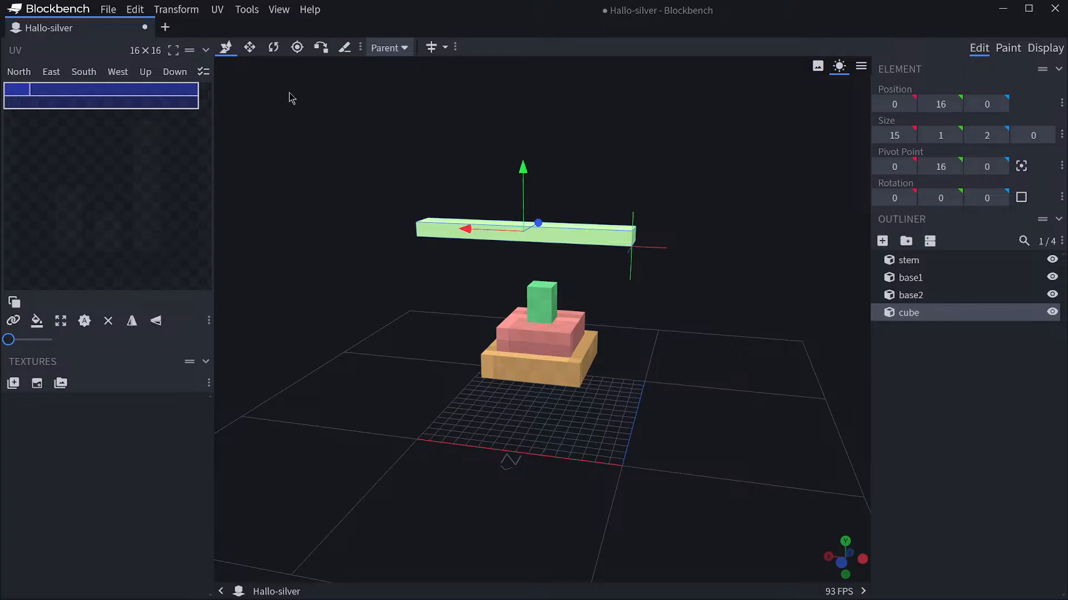
Increase the bar's height to 4 units and place its underside at vertical position 16.
click(249, 47)
drag(523, 169, 523, 134)
drag(523, 280, 524, 291)
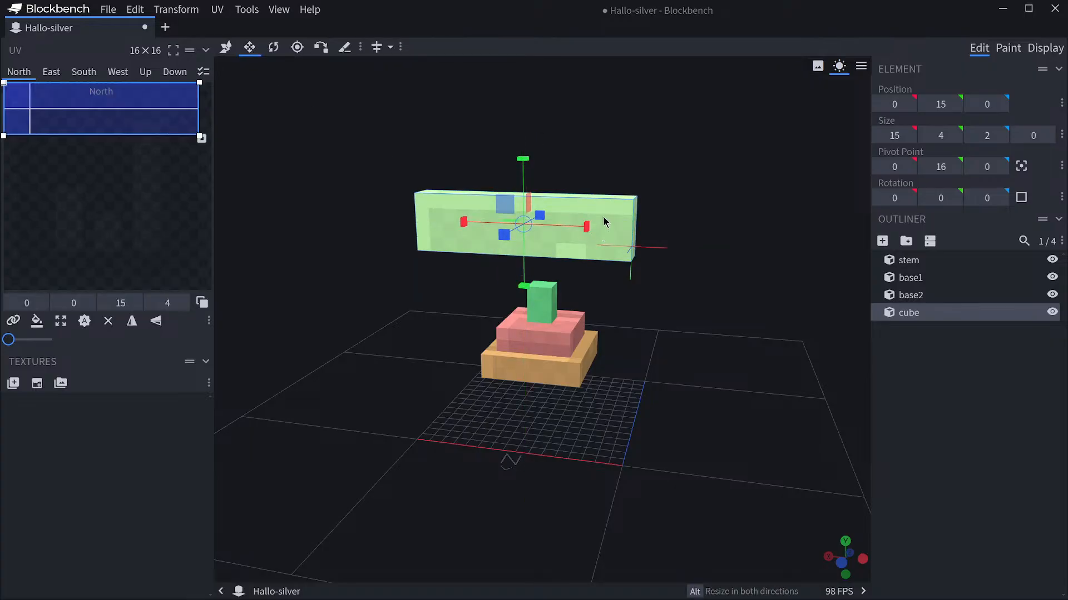
click(238, 49)
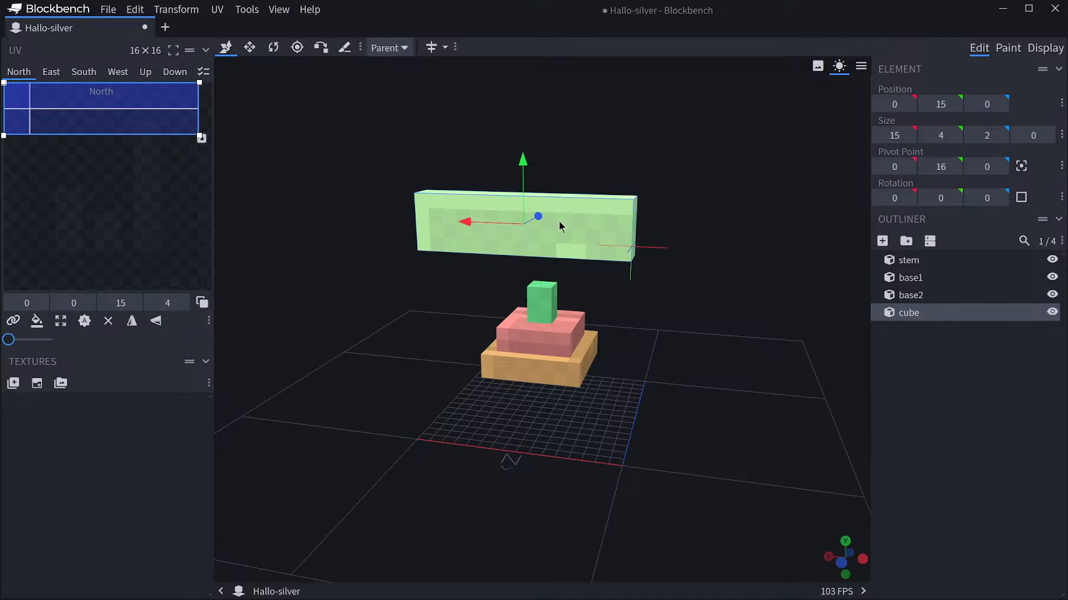
drag(529, 185, 514, 143)
key(ctrl+c)
key(ctrl+v)
click(538, 161)
key(ctrl+v)
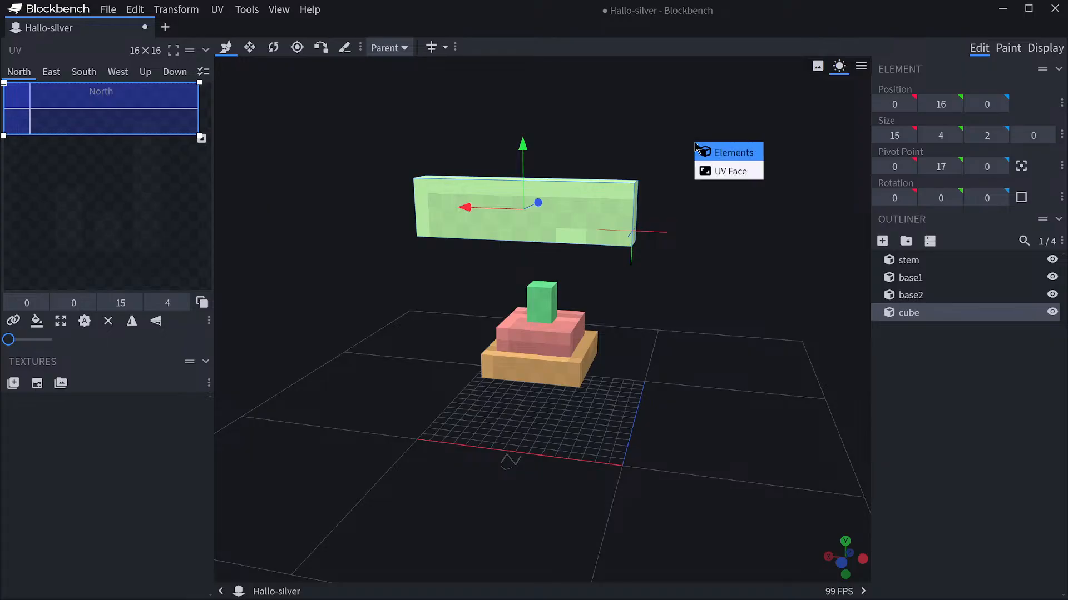
click(645, 155)
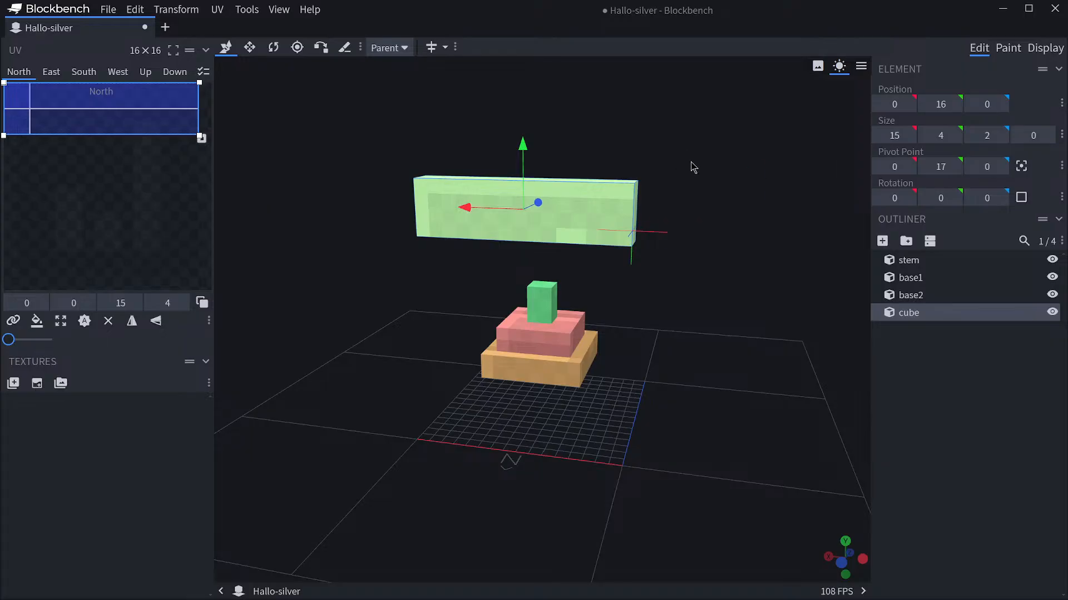
Duplicate the bar and turn the copy into a 1-unit-high layer on top of the original at vertical position 20.
key(ctrl+d)
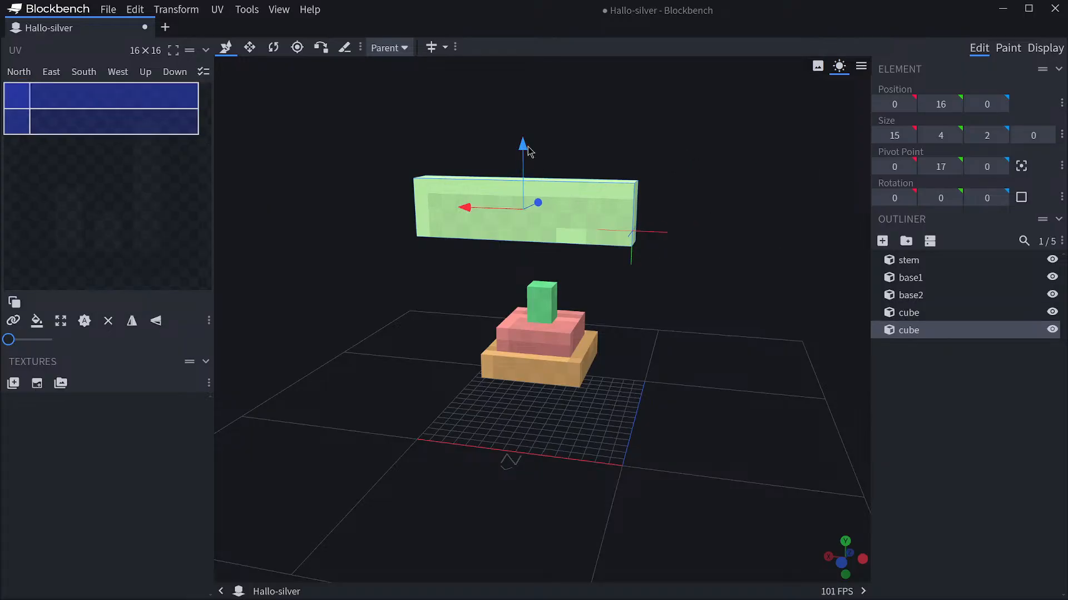
drag(529, 151, 521, 131)
click(250, 47)
click(226, 47)
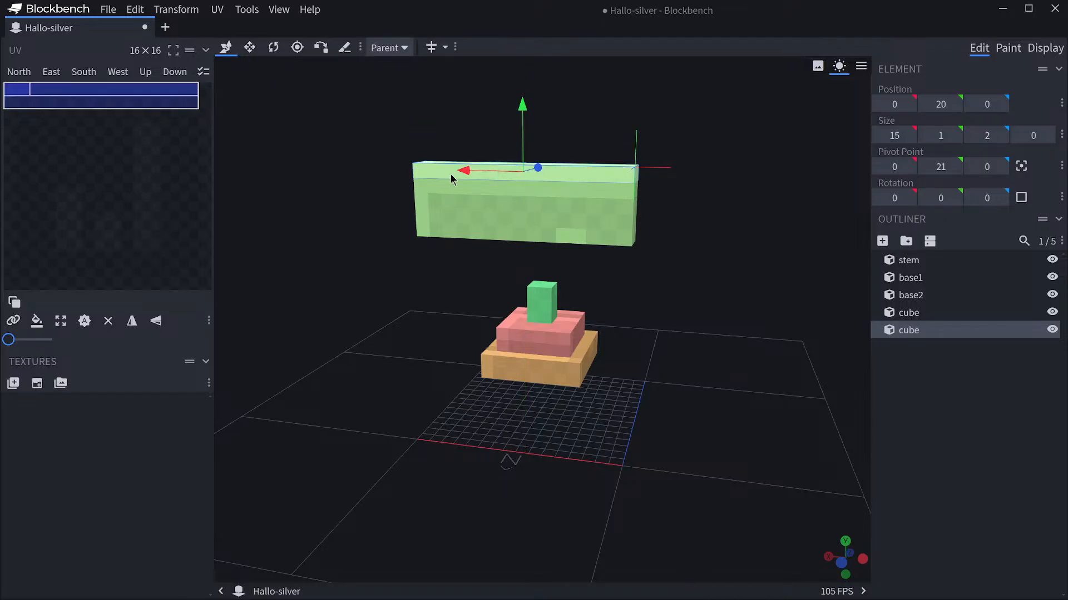
drag(451, 175, 490, 178)
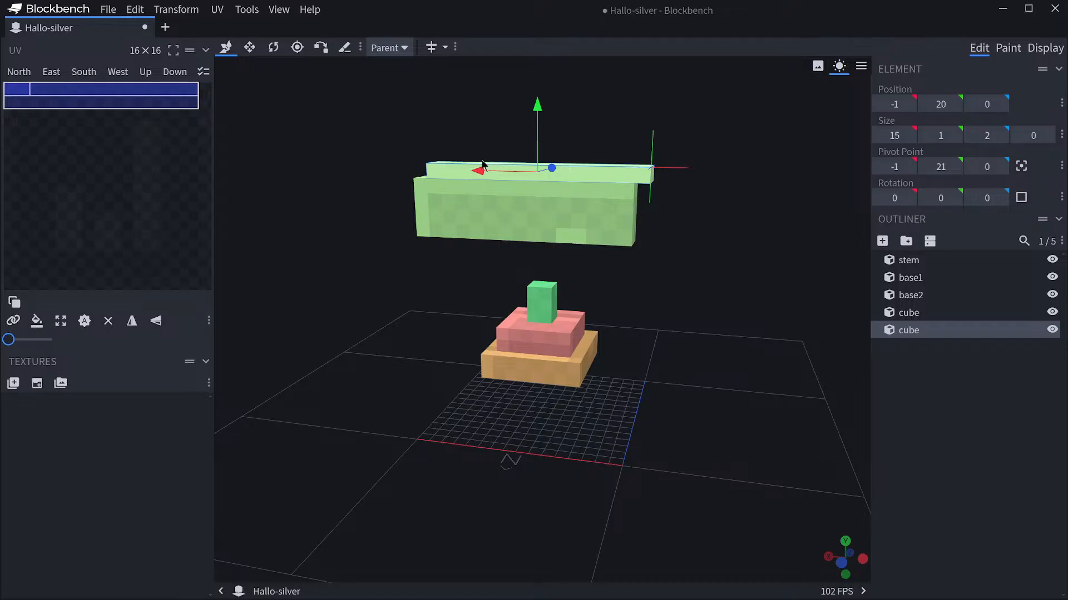
click(561, 177)
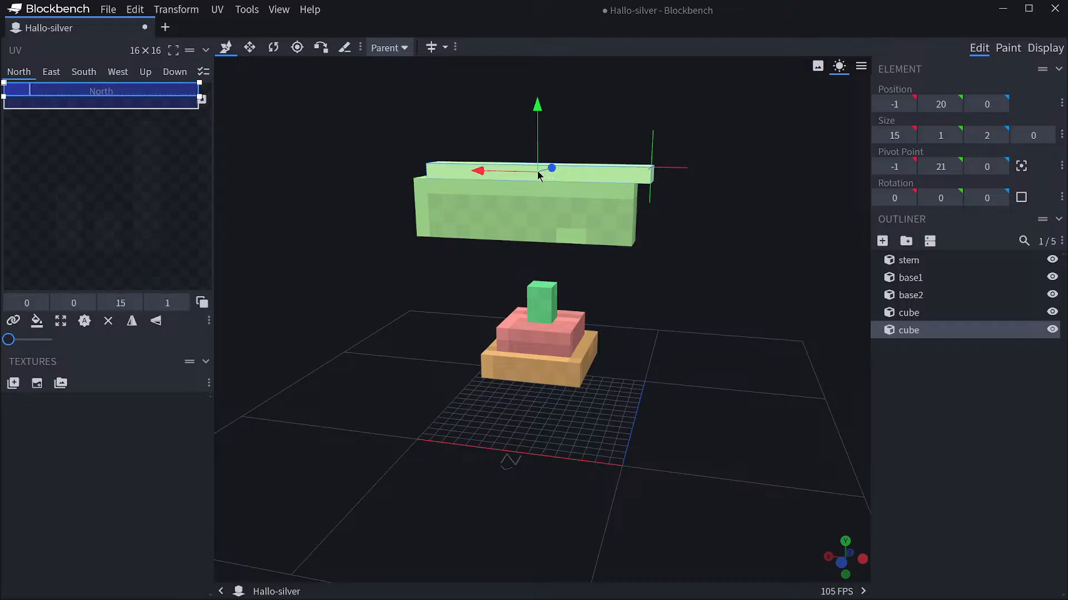
drag(479, 171, 466, 177)
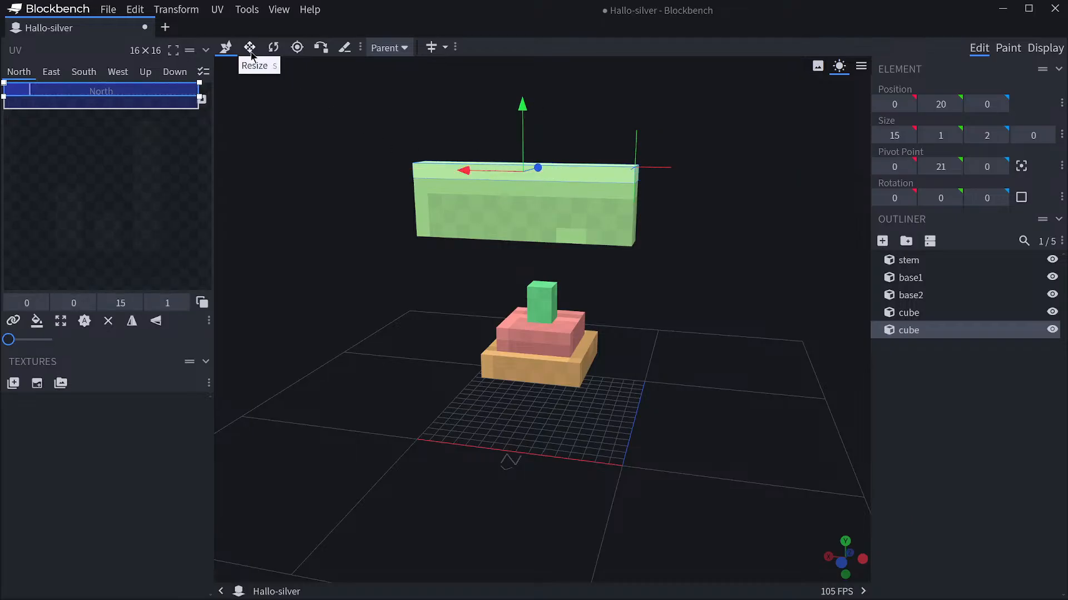
Shorten the upper bar by one unit at each end to a width of 13.
click(252, 54)
scroll(528, 162, up, 3)
drag(453, 122, 476, 125)
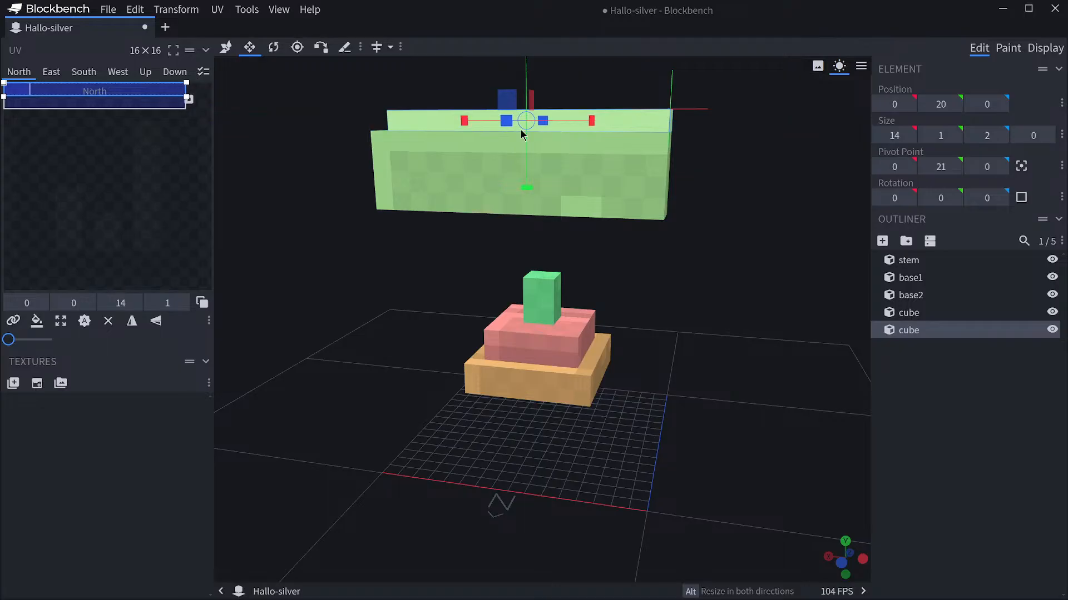
drag(592, 123, 576, 124)
mouse_move(761, 146)
mouse_down()
mouse_move(759, 167)
mouse_move(754, 160)
mouse_up()
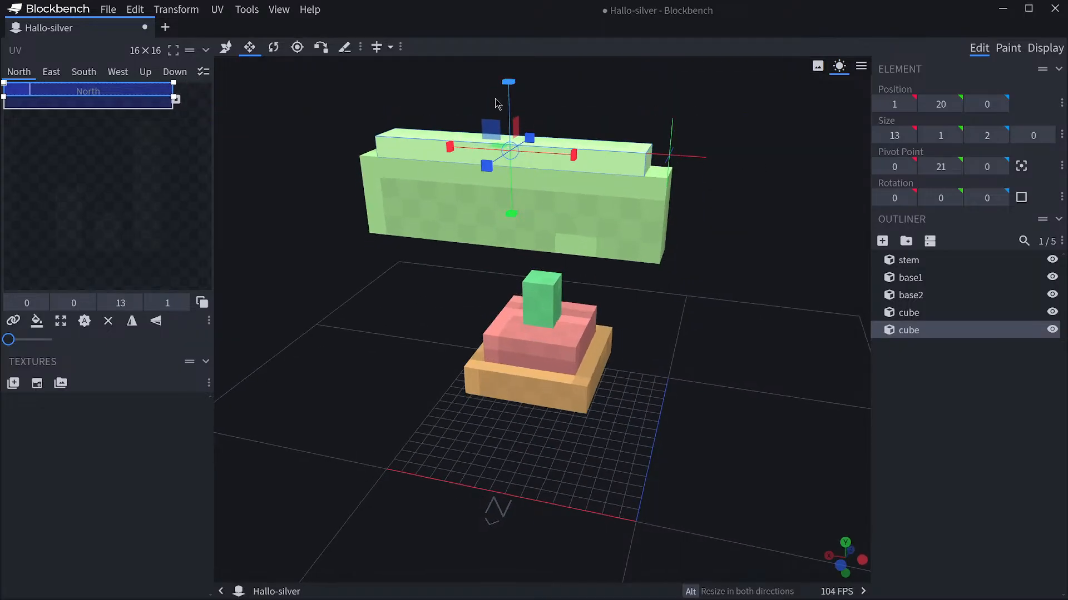
scroll(729, 148, down, 2)
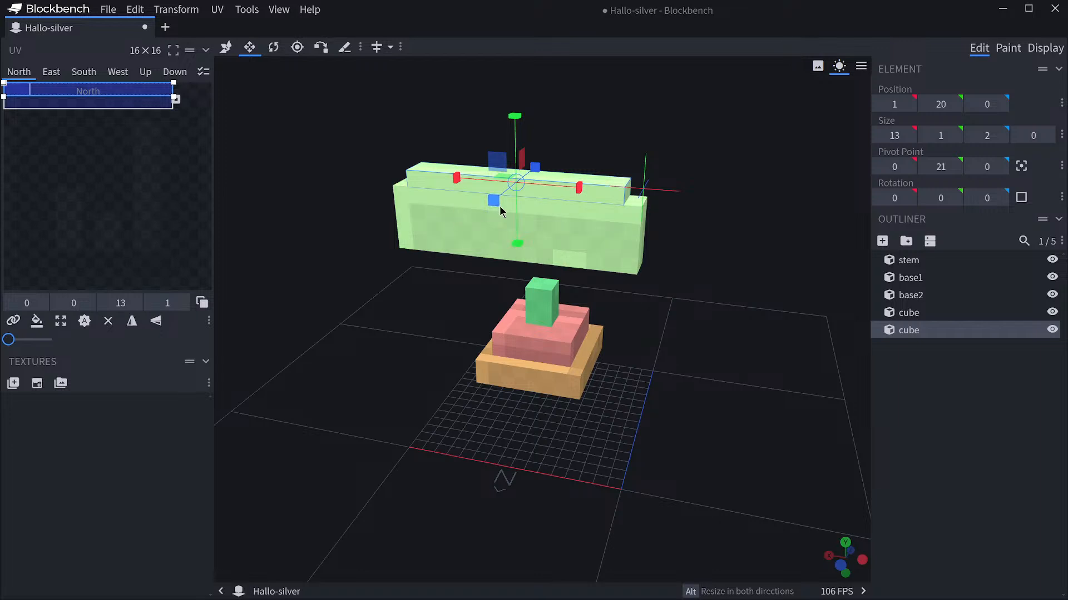
drag(671, 166, 677, 160)
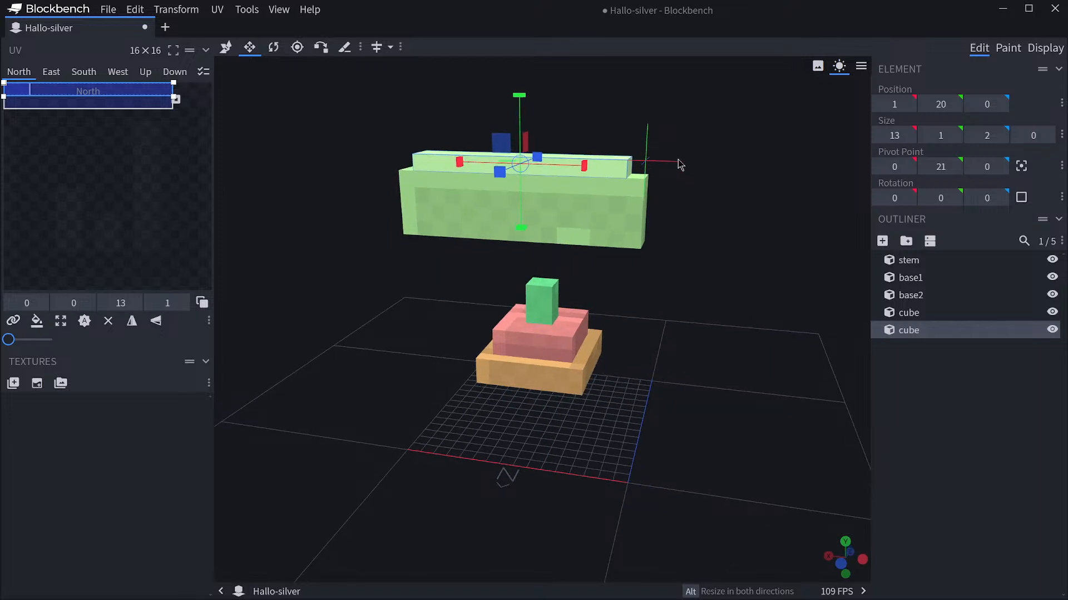
drag(683, 198, 674, 195)
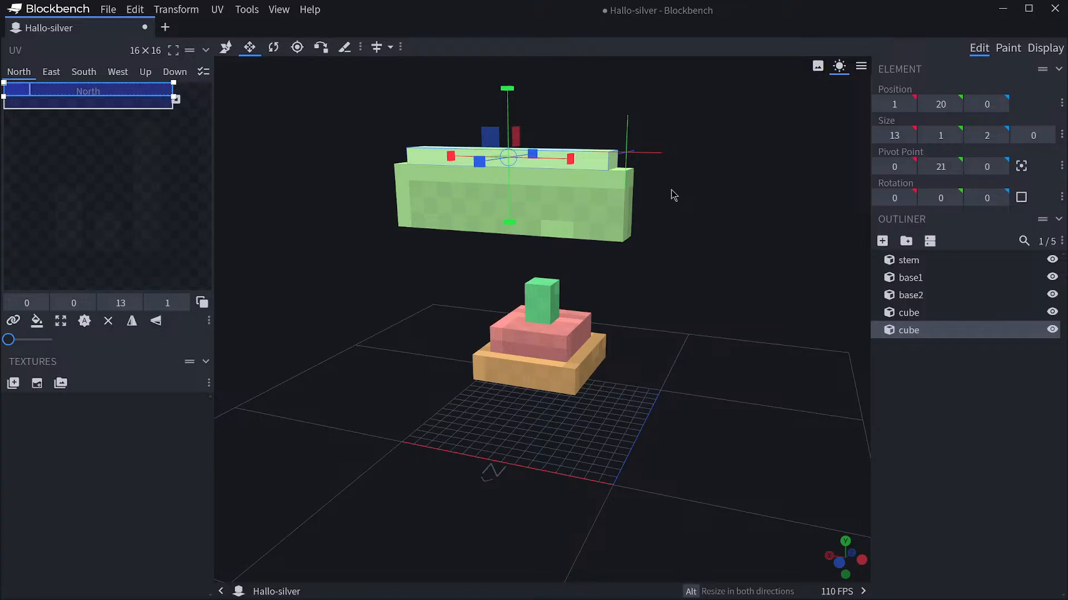
scroll(680, 256, down, 3)
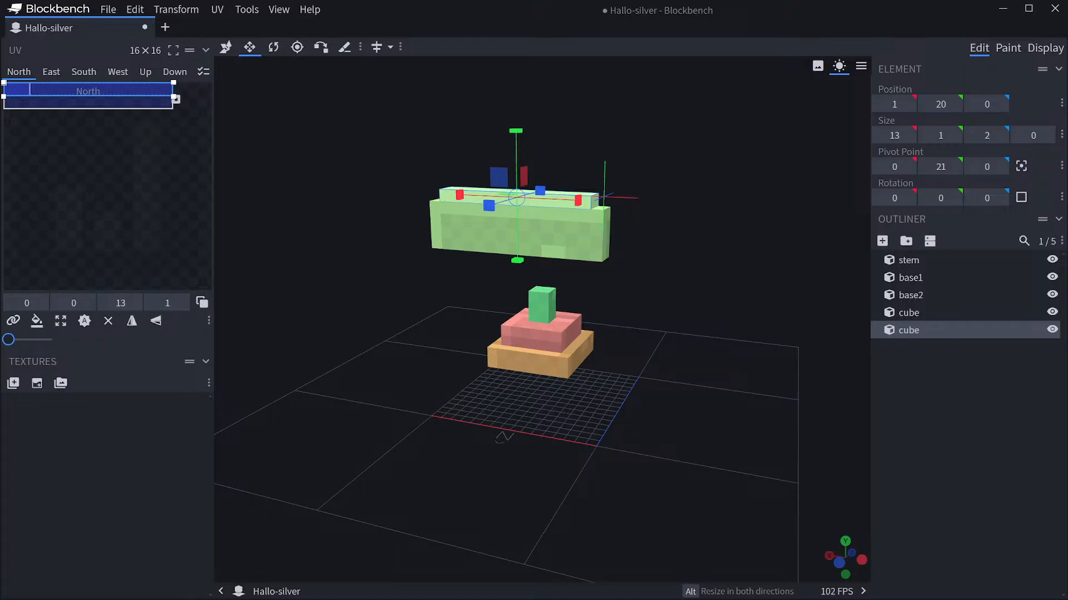
mouse_move(1067, 150)
mouse_down()
mouse_move(856, 144)
mouse_move(558, 86)
mouse_move(1067, 146)
mouse_up()
drag(644, 184, 650, 194)
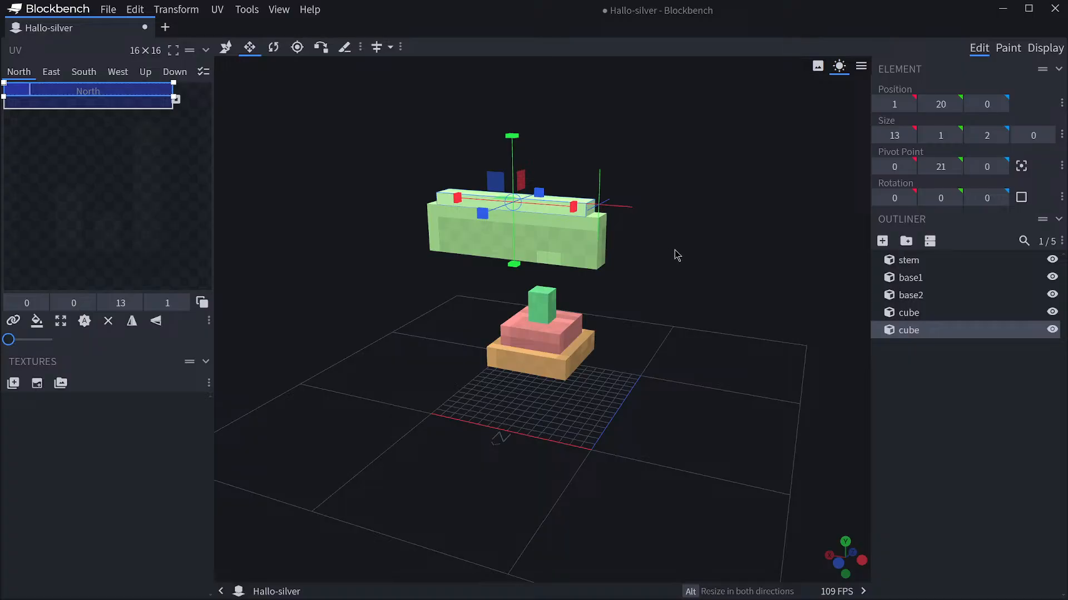
drag(676, 255, 656, 245)
drag(389, 207, 330, 240)
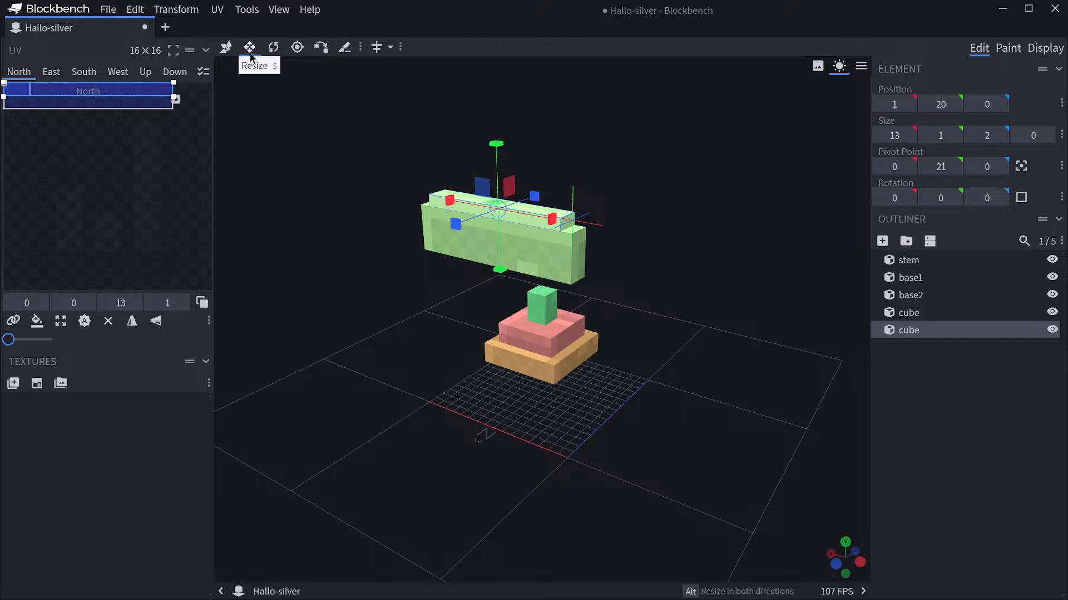
Increase the upper bar's height to 3 units, keeping its underside on the lower bar at vertical position 20.
click(225, 47)
drag(499, 156, 495, 136)
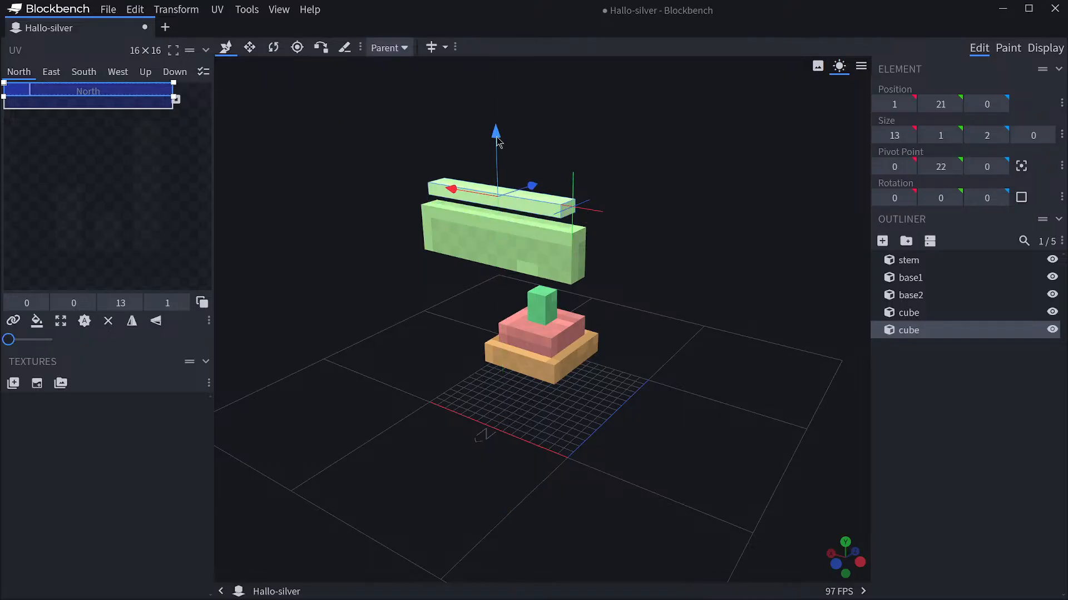
click(249, 47)
drag(663, 143, 687, 134)
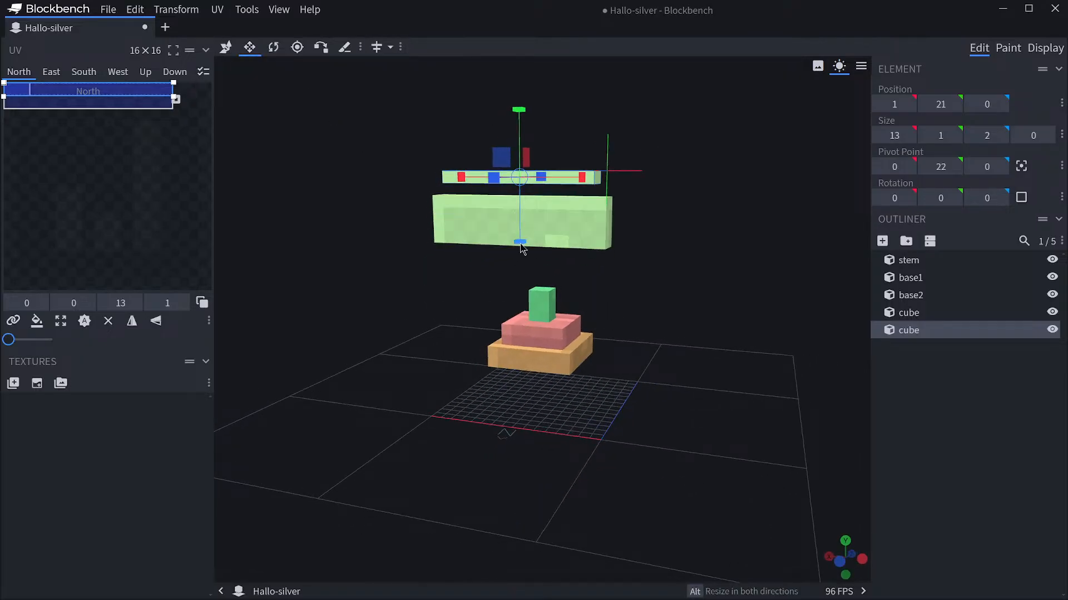
drag(519, 246, 518, 254)
drag(710, 225, 719, 219)
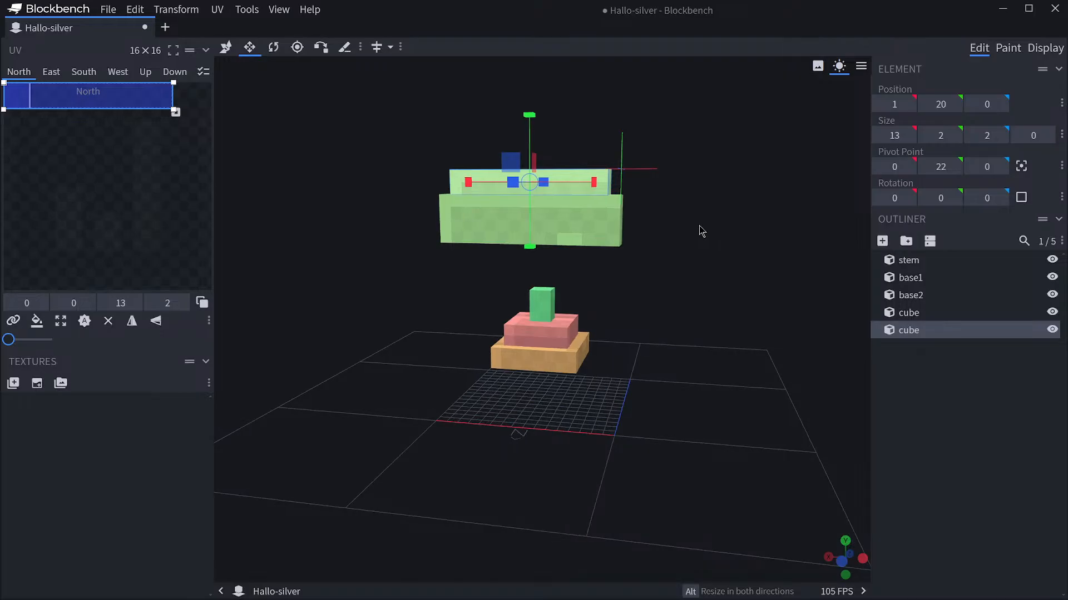
drag(532, 115, 529, 108)
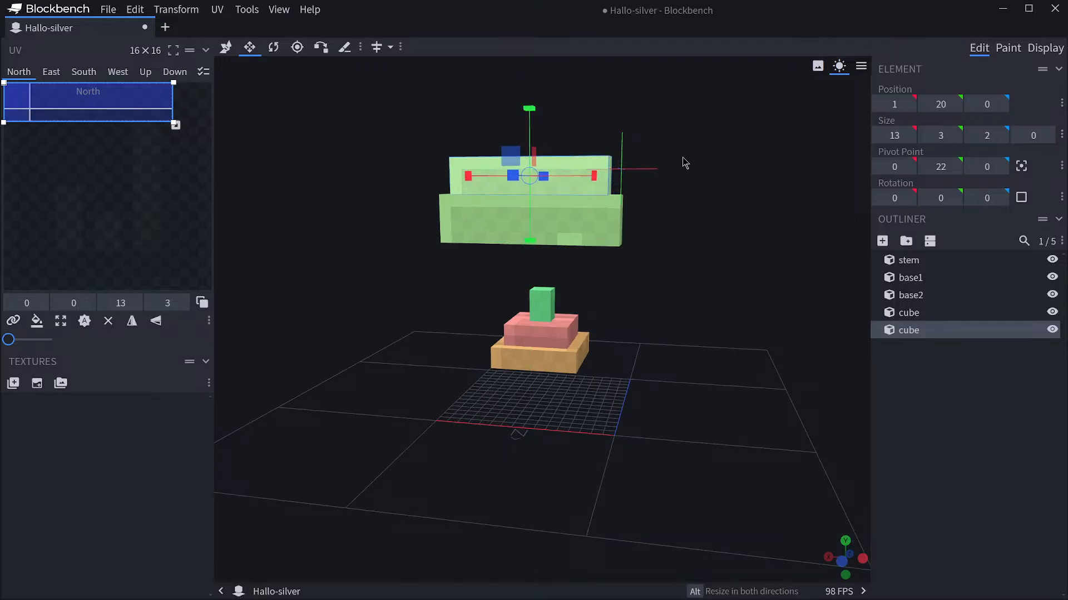
drag(696, 178, 689, 185)
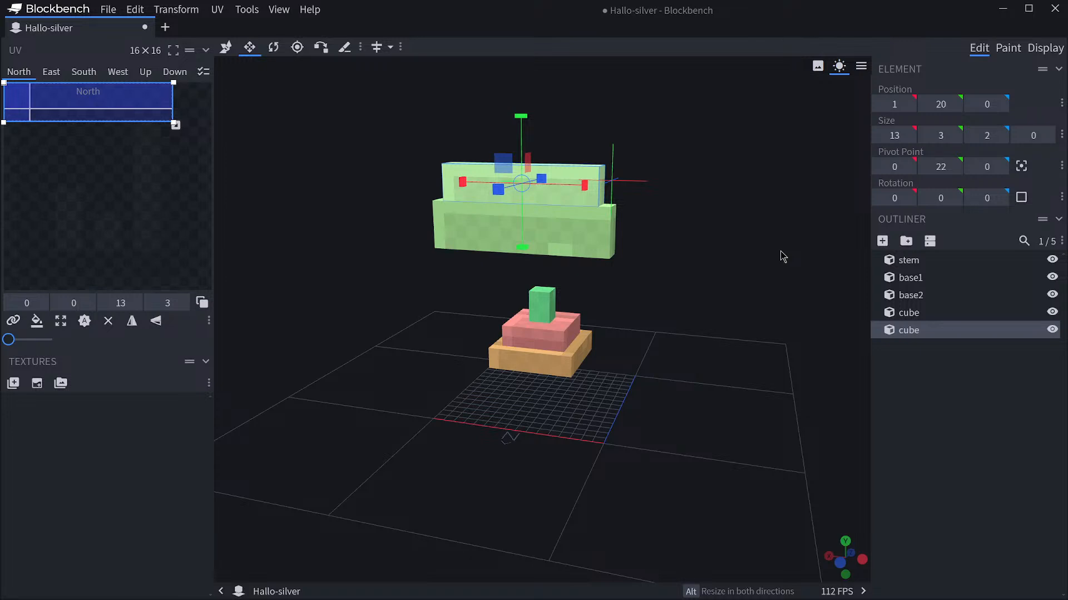
Reduce the lower bar's height to 3 units by raising its underside to vertical position 17.
drag(758, 248, 774, 248)
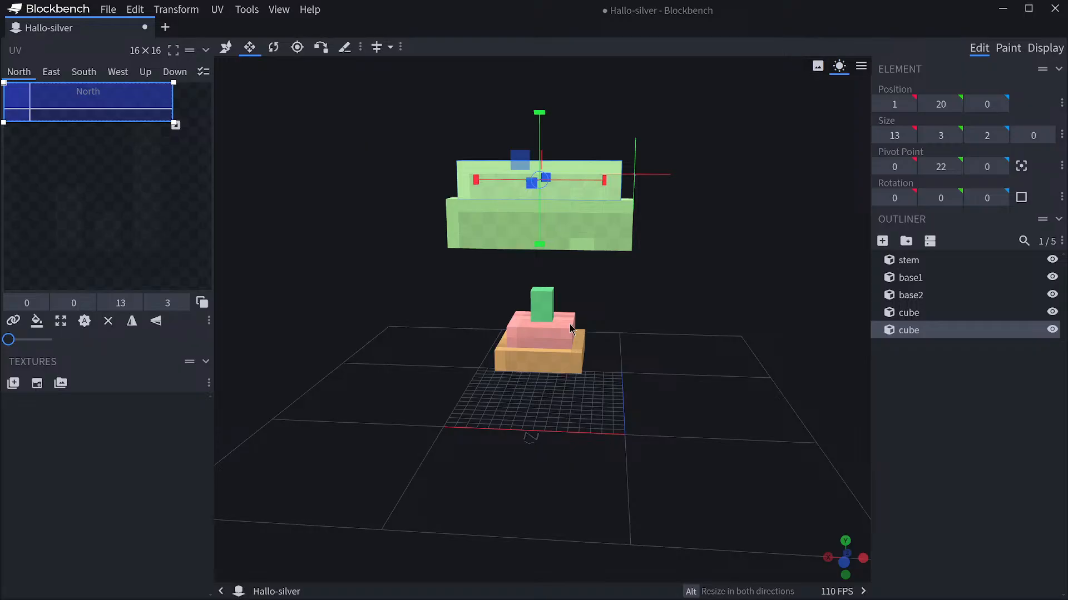
scroll(686, 224, up, 3)
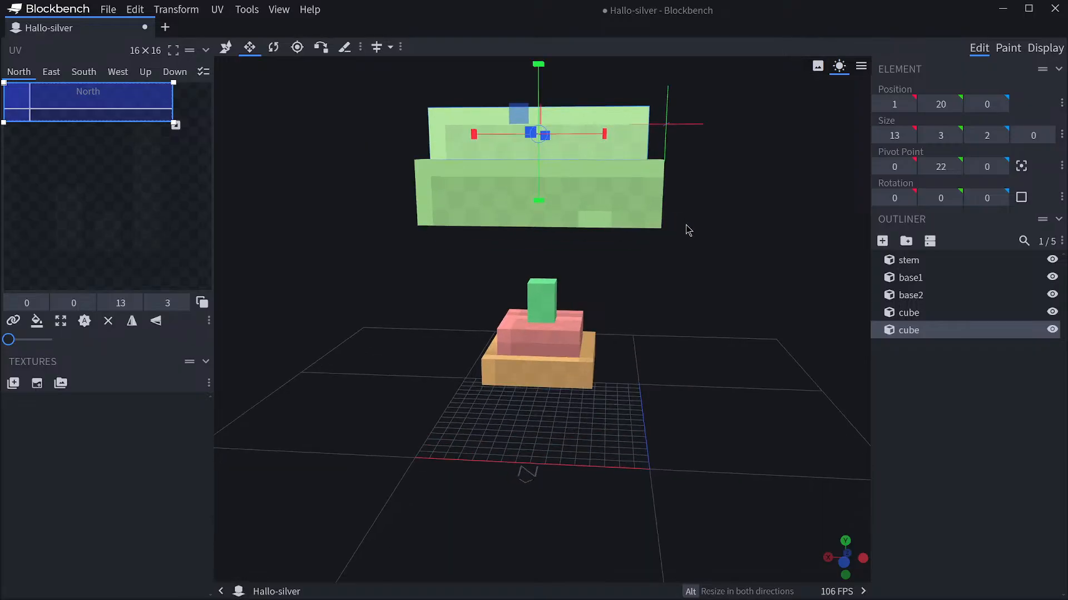
right_drag(701, 208, 694, 283)
scroll(707, 255, up, 2)
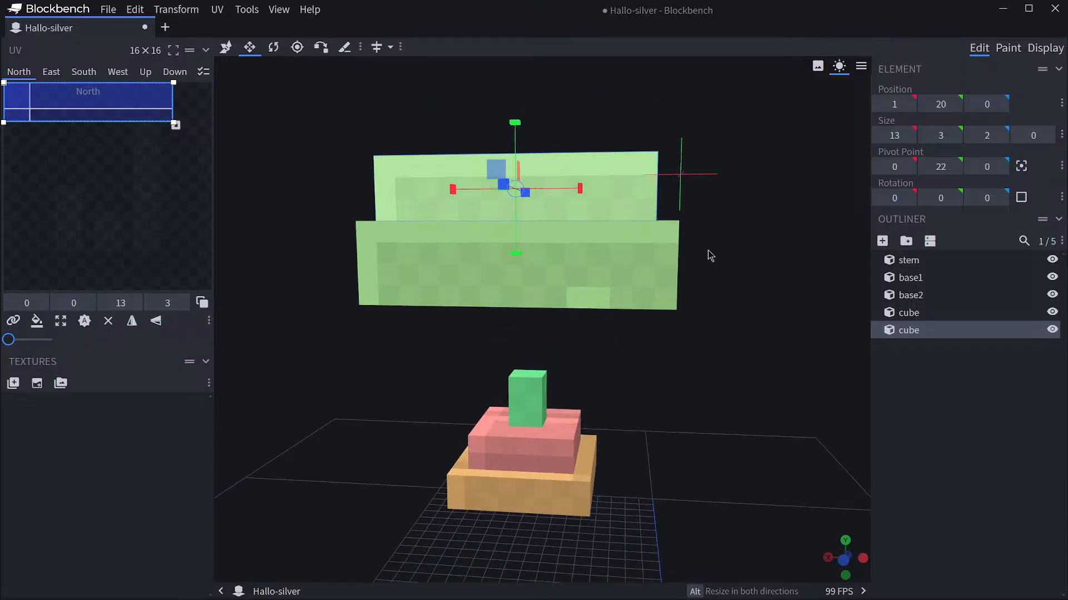
click(658, 229)
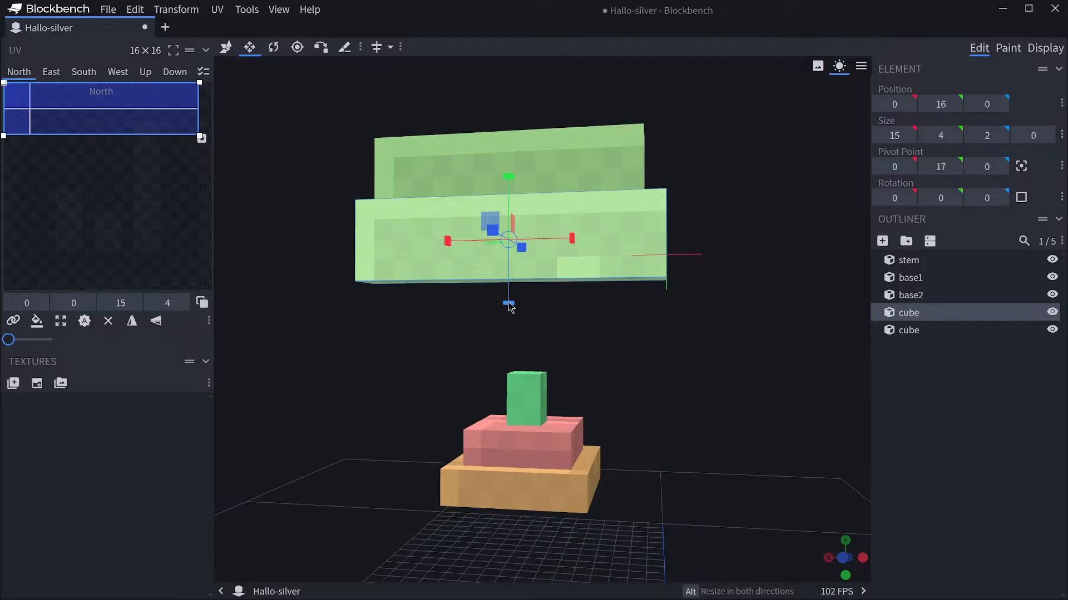
drag(508, 303, 509, 291)
Reduce the upper bar's height to 2 units, keeping its underside at vertical position 20.
drag(706, 232, 656, 233)
click(538, 171)
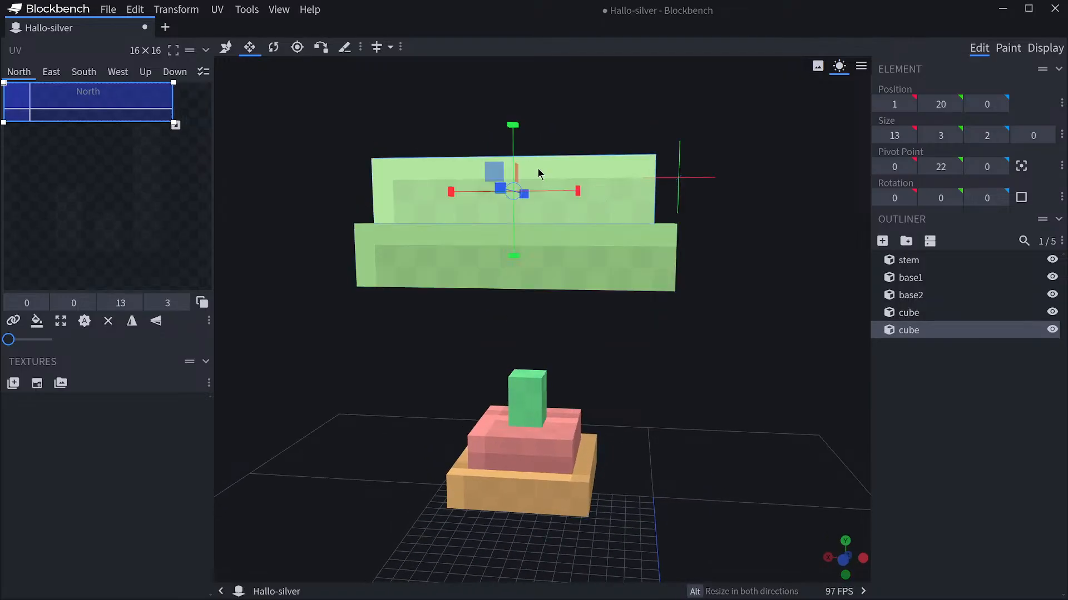
drag(511, 129, 514, 143)
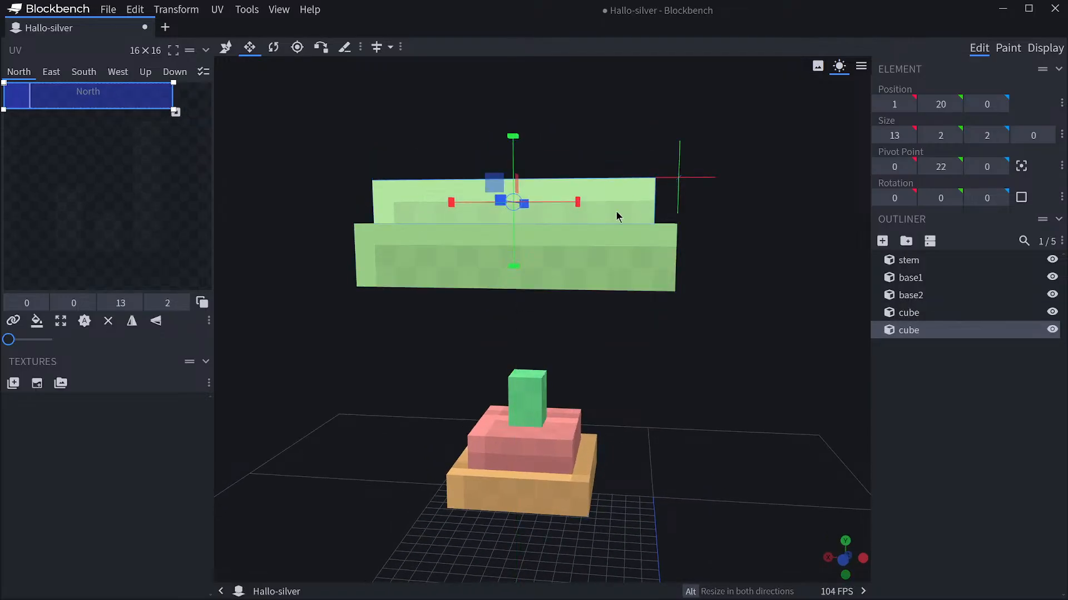
Duplicate the 13-unit-wide upper bar and move one of the two bars directly beneath the wide bar at vertical position 15.
key(ctrl+c)
key(ctrl+v)
click(658, 220)
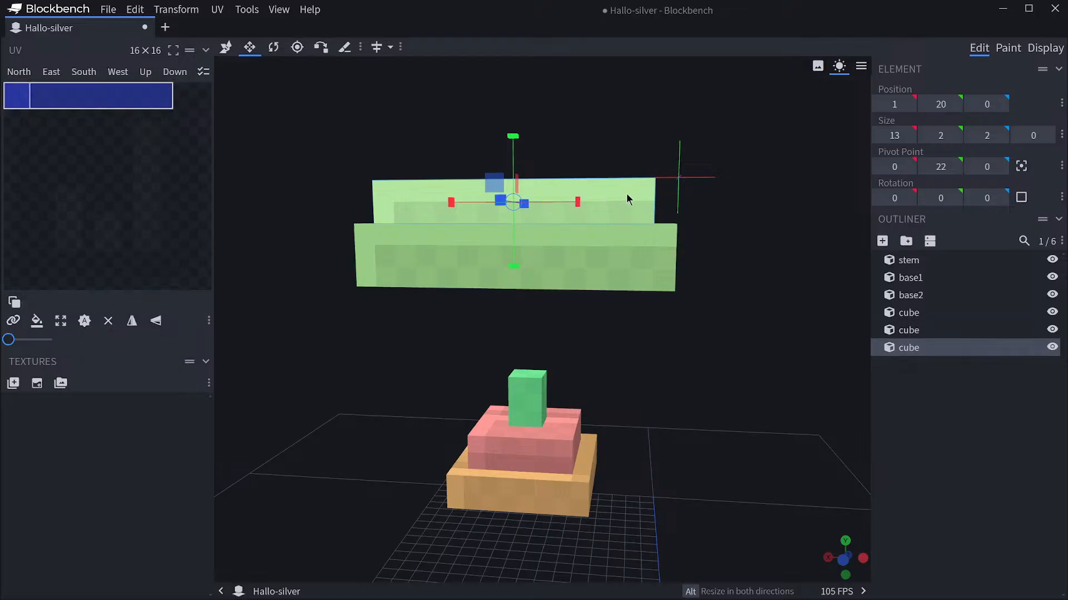
click(227, 48)
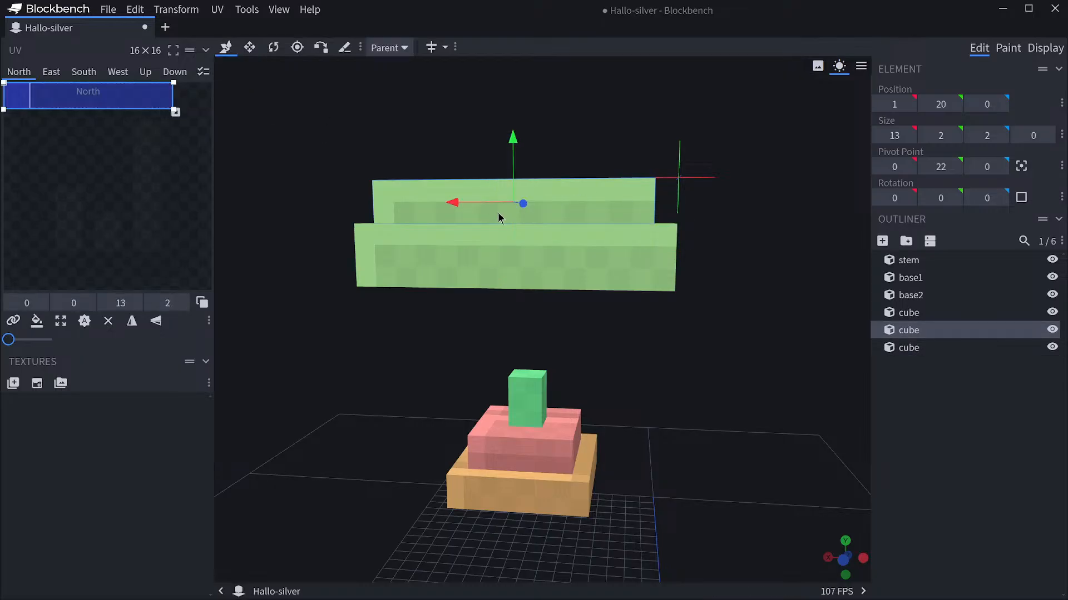
drag(517, 148, 758, 243)
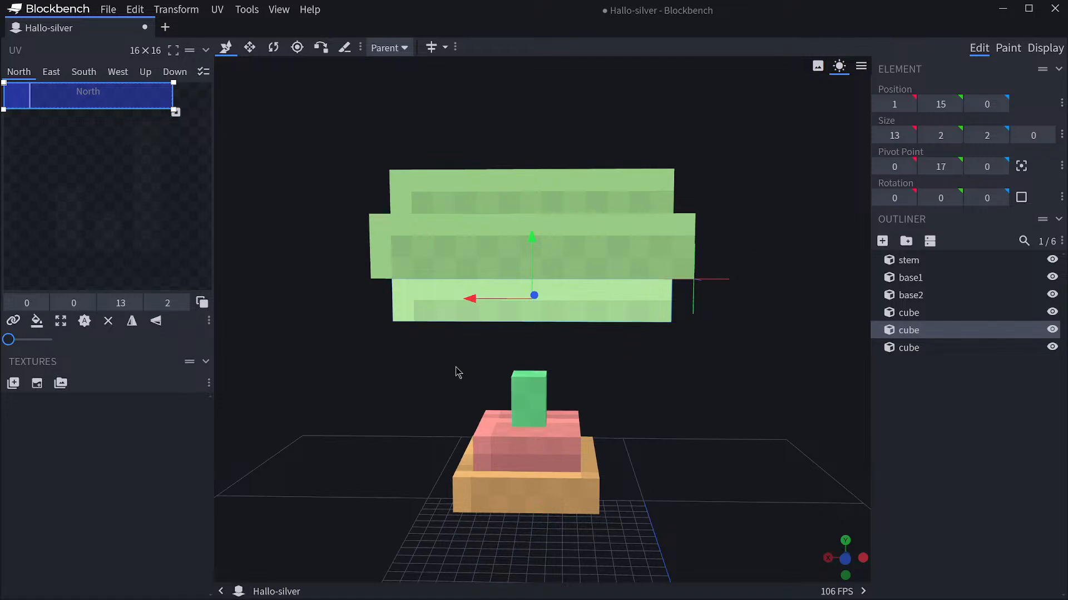
Select all three bars together and shorten them by two units at each end, making the middle bar 11 units wide.
click(632, 255)
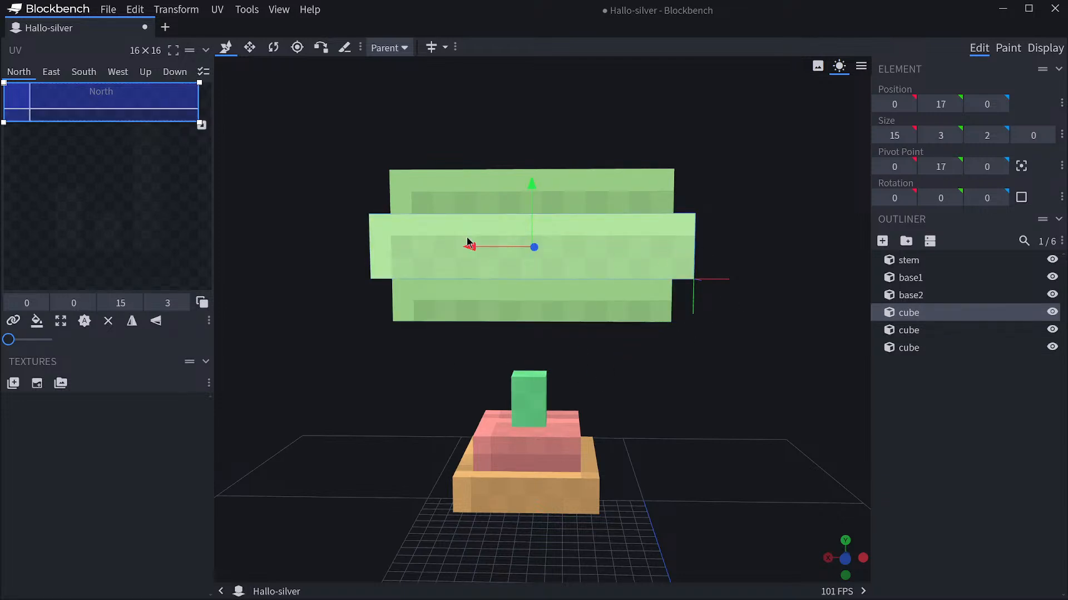
click(249, 47)
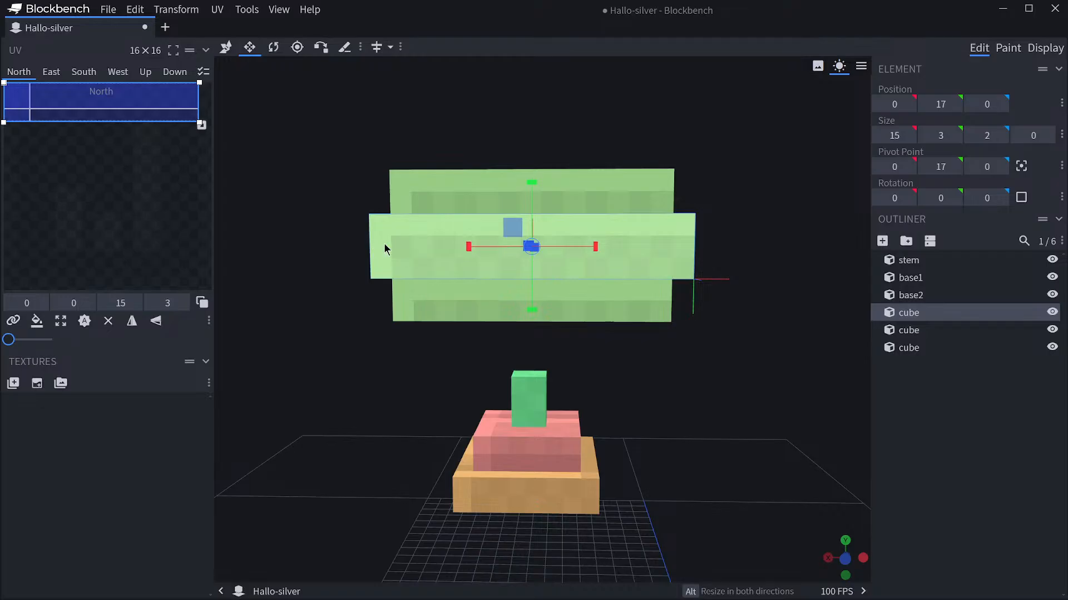
drag(335, 138, 359, 174)
ctrl+click(466, 216)
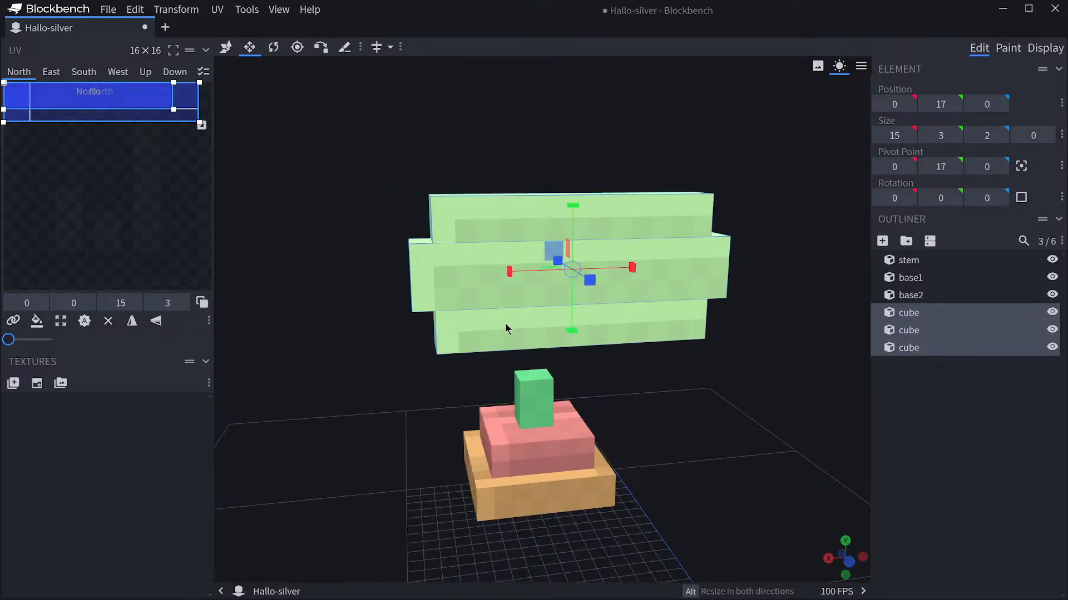
ctrl+click(912, 349)
shift+click(912, 349)
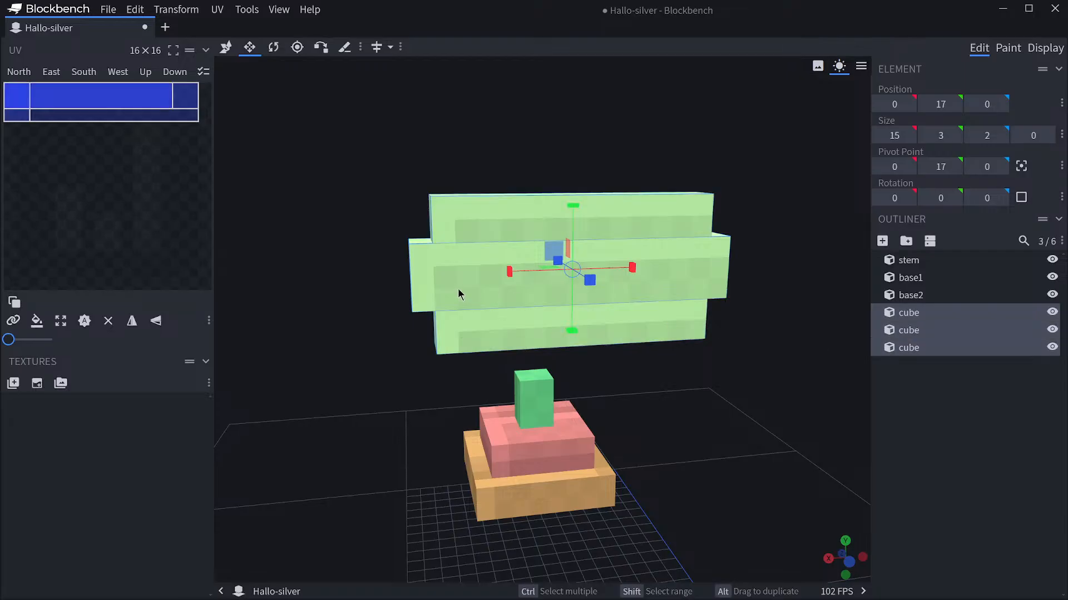
drag(458, 288, 341, 270)
drag(474, 229, 513, 228)
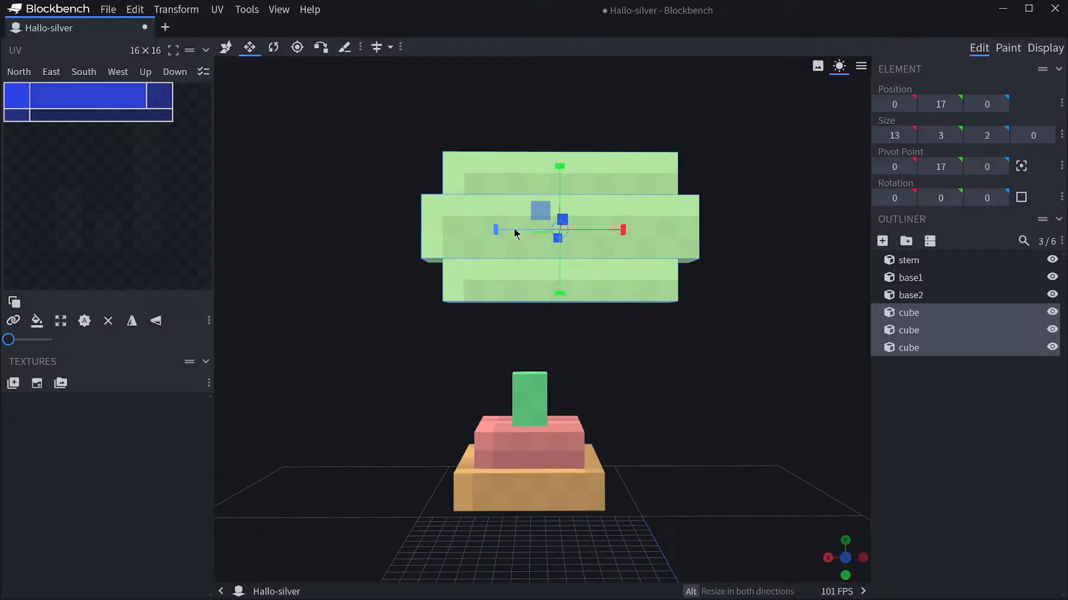
drag(624, 231, 581, 229)
Duplicate the topmost bar and stack the copy directly on top of it at vertical position 22.
mouse_move(727, 296)
mouse_down()
mouse_move(699, 310)
mouse_move(713, 309)
mouse_up()
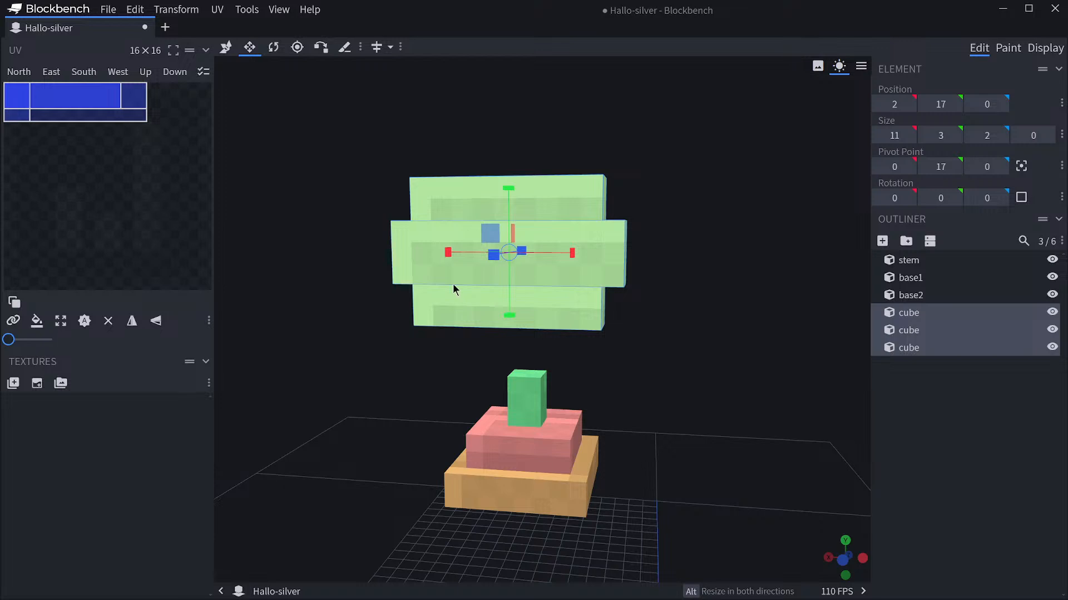
mouse_move(645, 258)
mouse_down()
mouse_move(659, 257)
mouse_move(645, 254)
mouse_up()
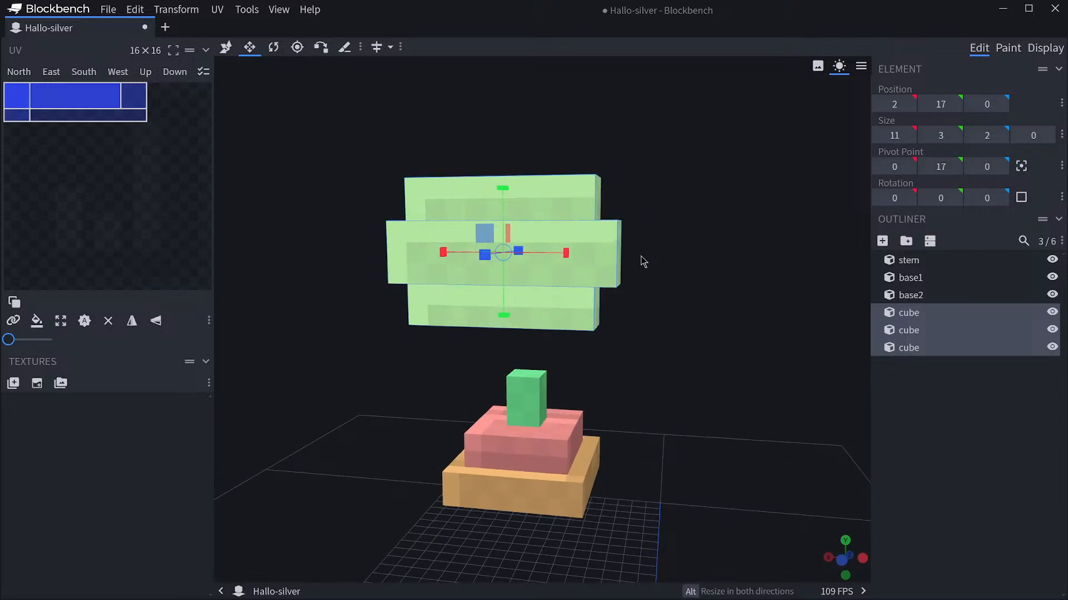
click(563, 200)
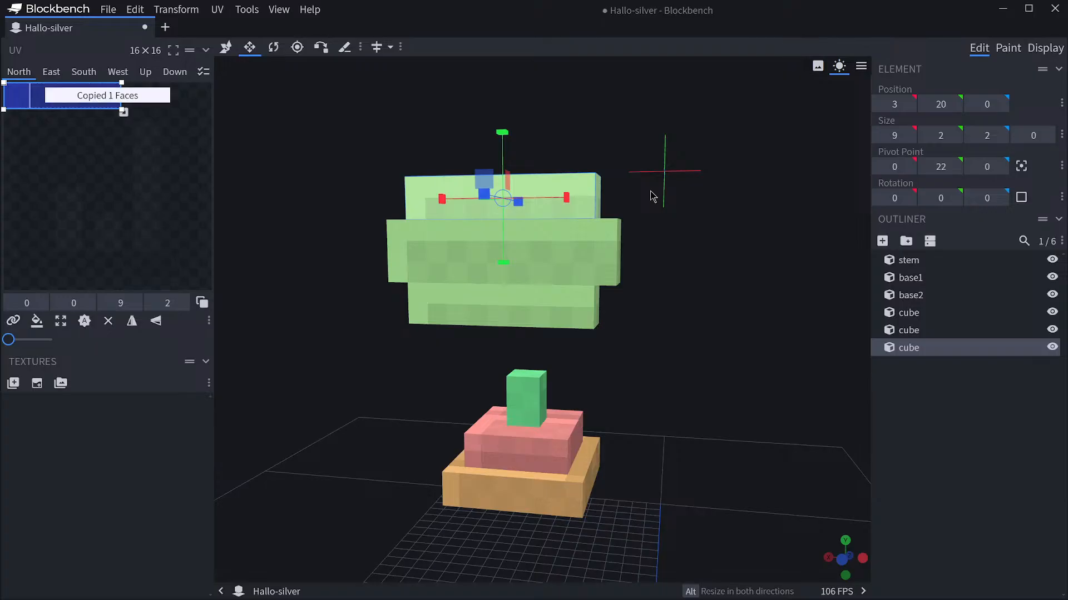
right_click(649, 193)
click(226, 46)
drag(502, 134, 505, 85)
key(ctrl+z)
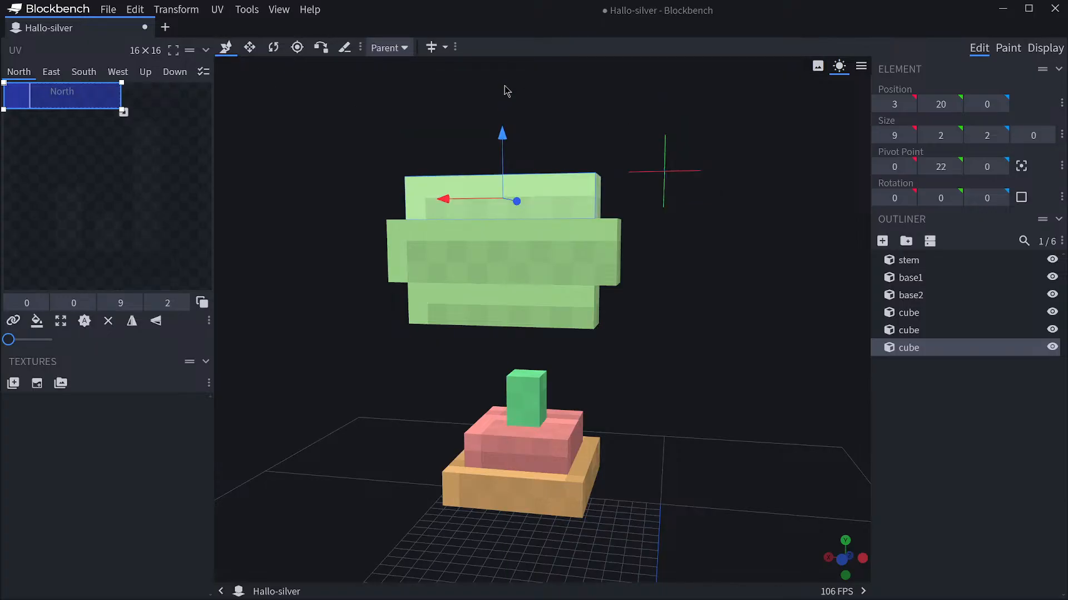
key(ctrl+v)
click(529, 105)
drag(503, 133, 511, 79)
Reduce the new top layer to 1 unit high and shorten it by one unit at each end to a width of 7.
drag(638, 155, 643, 167)
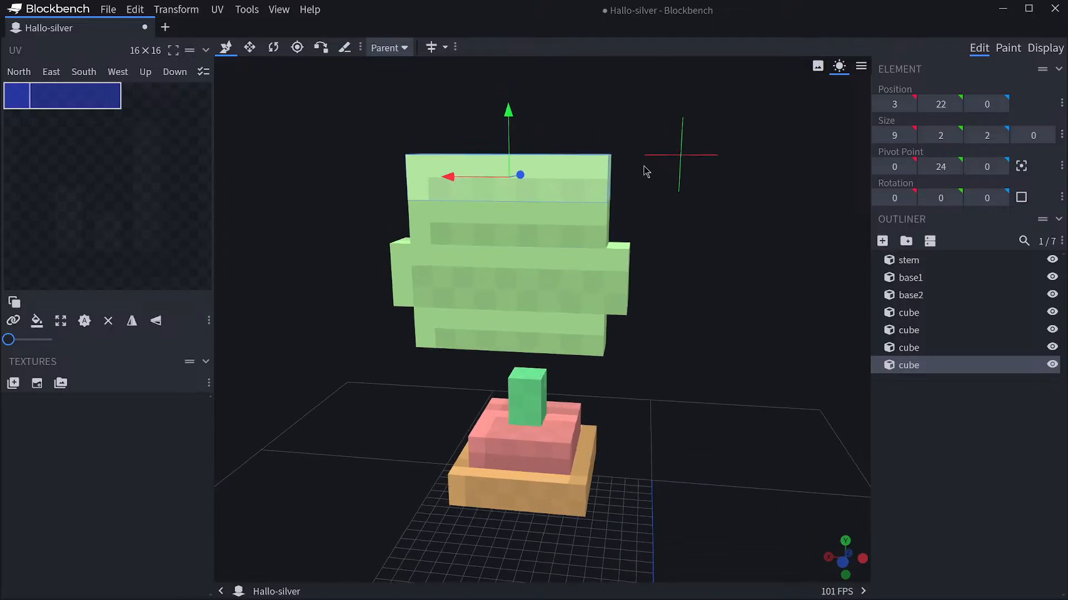
click(249, 47)
drag(514, 111, 518, 149)
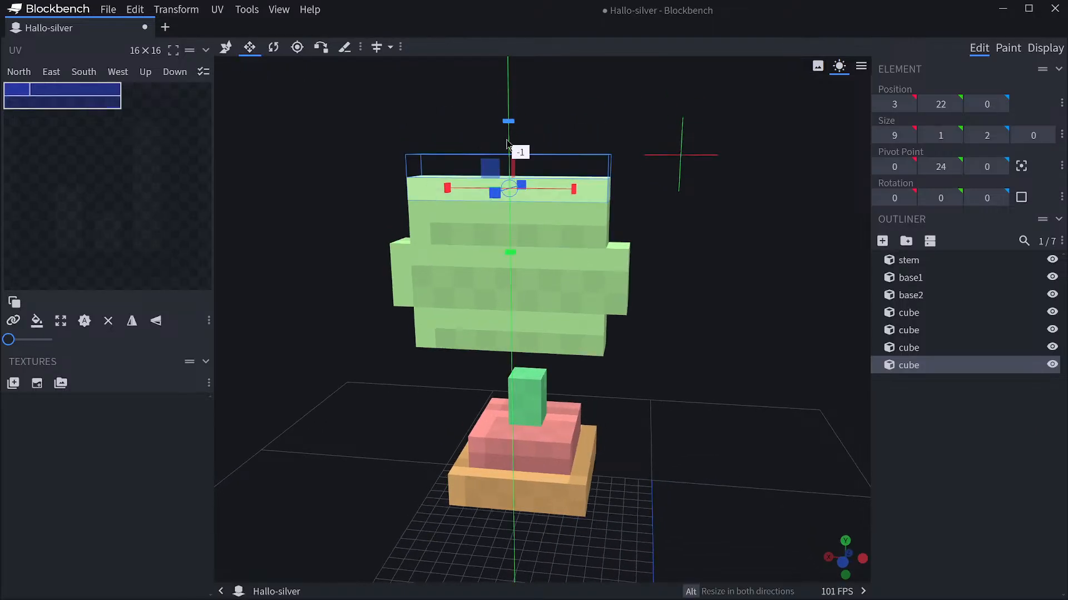
drag(452, 188, 463, 190)
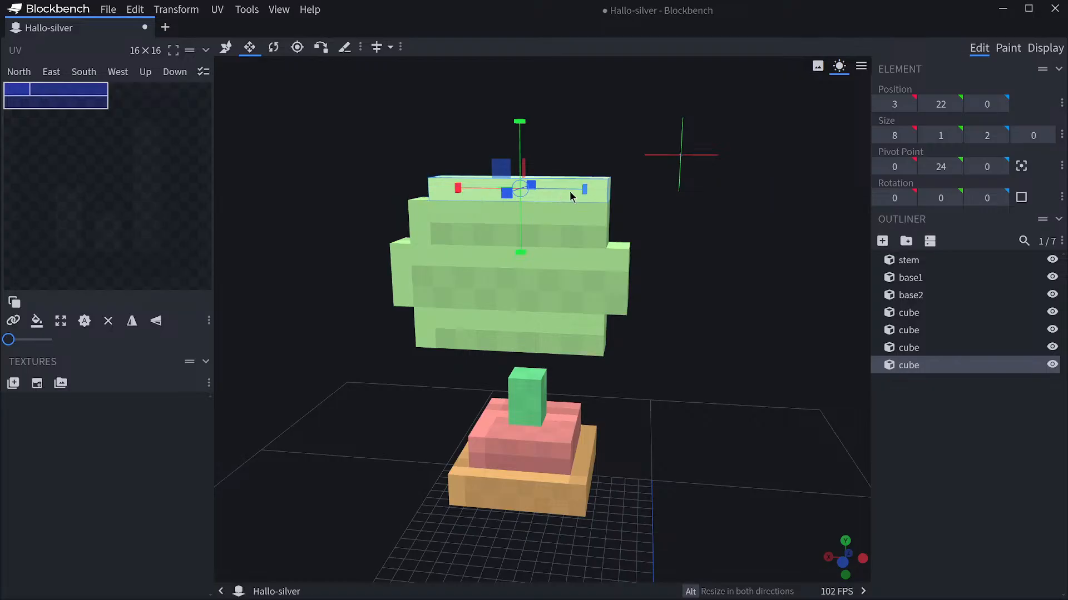
drag(578, 189, 568, 188)
Duplicate the 7-unit-wide top layer and stack the copy on it at vertical position 23.
mouse_move(665, 228)
mouse_down()
mouse_move(675, 238)
mouse_move(692, 222)
mouse_move(673, 221)
mouse_up()
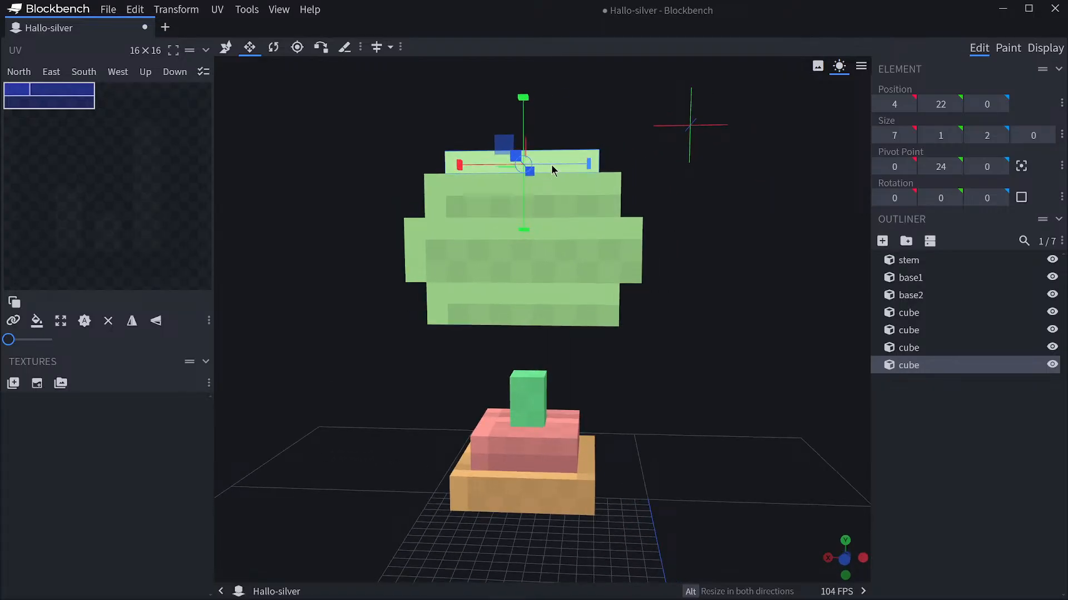
key(ctrl+c)
key(ctrl+v)
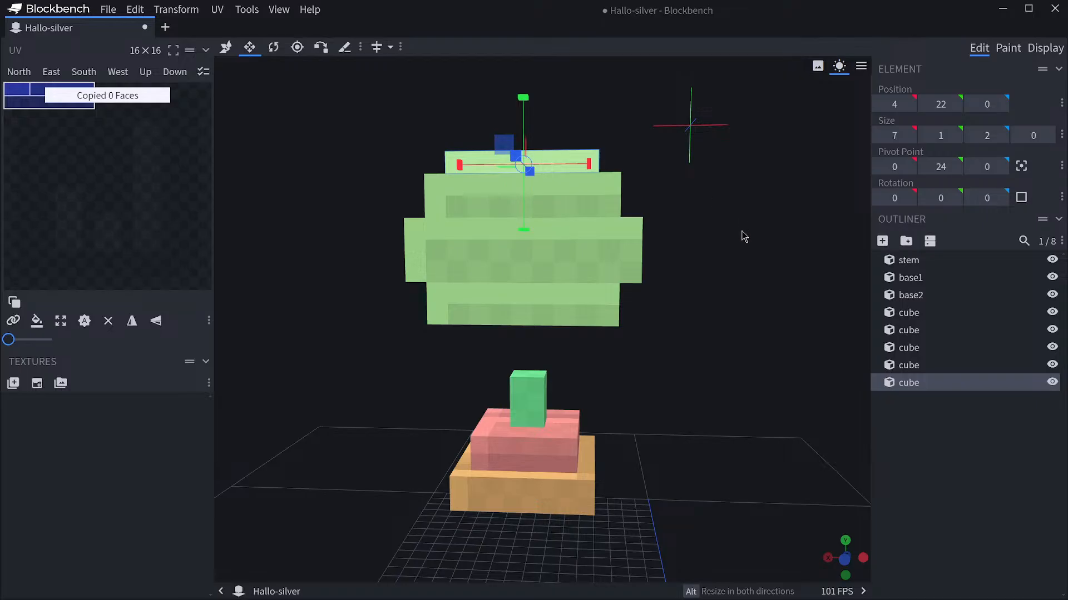
click(226, 47)
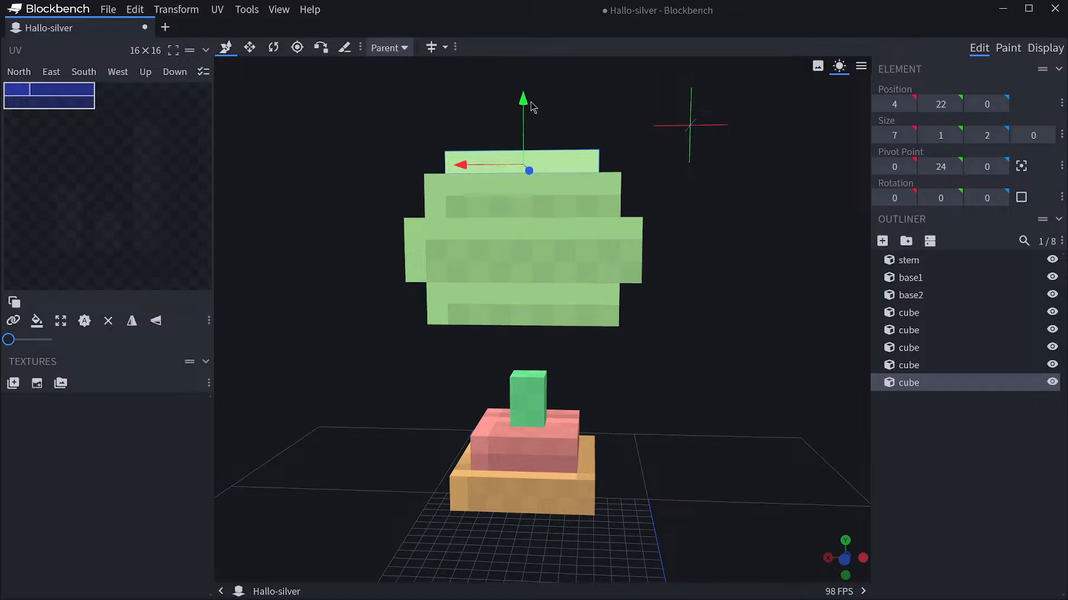
drag(523, 99, 523, 72)
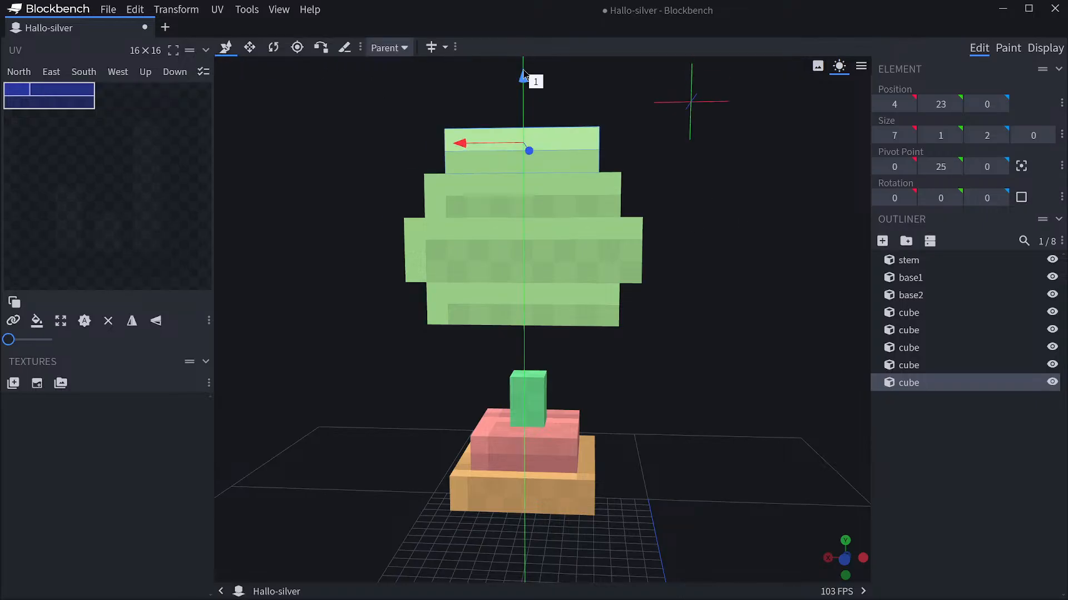
Shorten the topmost layer by one unit at each end to a width of 5.
click(249, 47)
drag(459, 143, 476, 143)
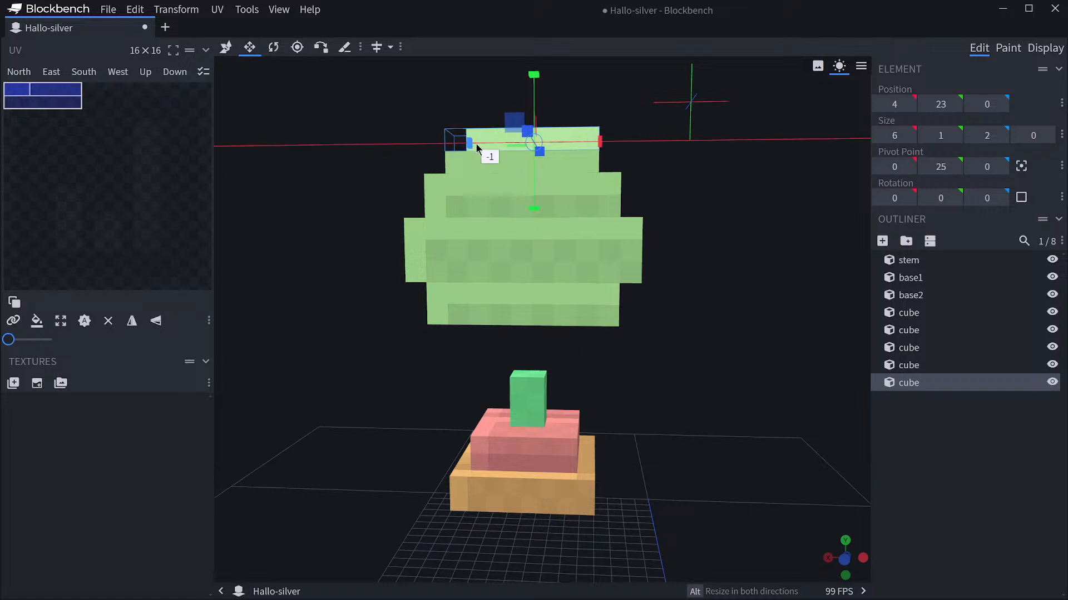
drag(606, 144, 588, 144)
Select all five stacked layers and widen them together by one unit at one end, making the topmost layer 6 units wide.
drag(661, 154, 676, 217)
scroll(529, 161, up, 2)
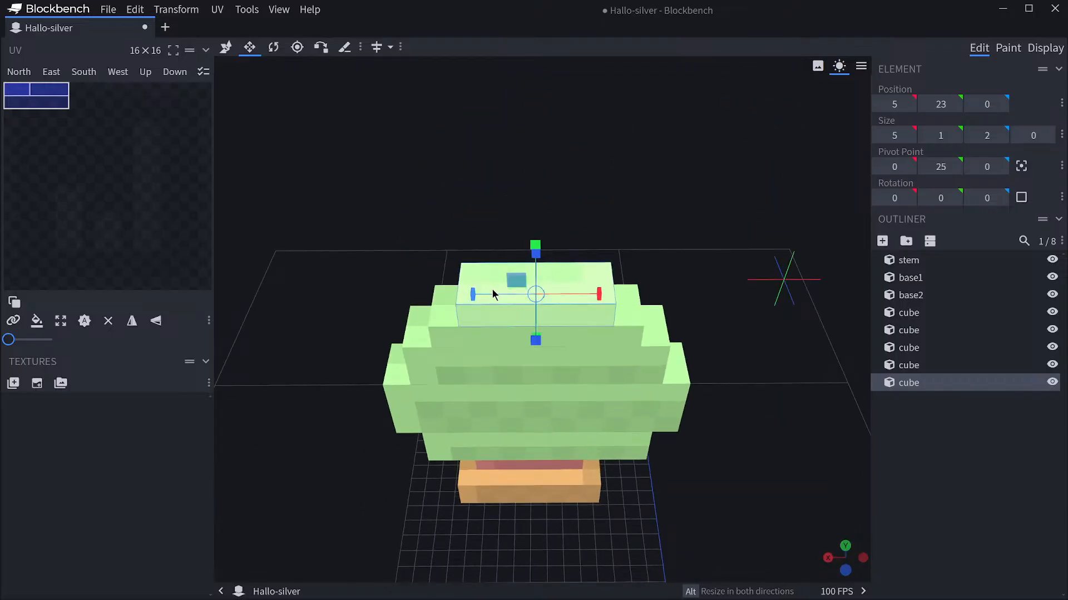
drag(672, 294, 678, 244)
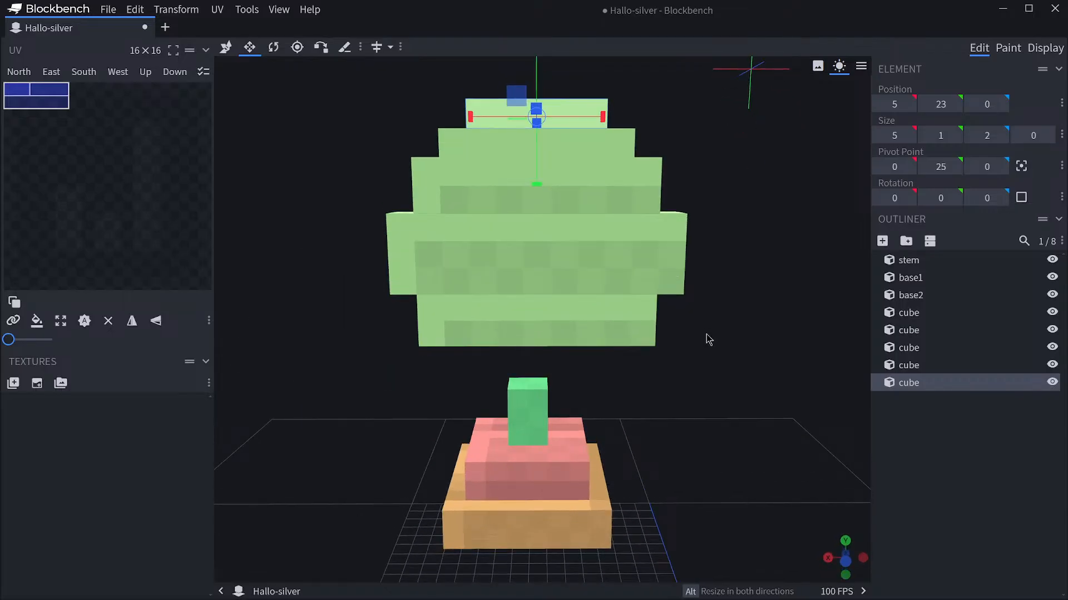
scroll(705, 347, down, 2)
drag(703, 371, 707, 349)
shift+click(909, 313)
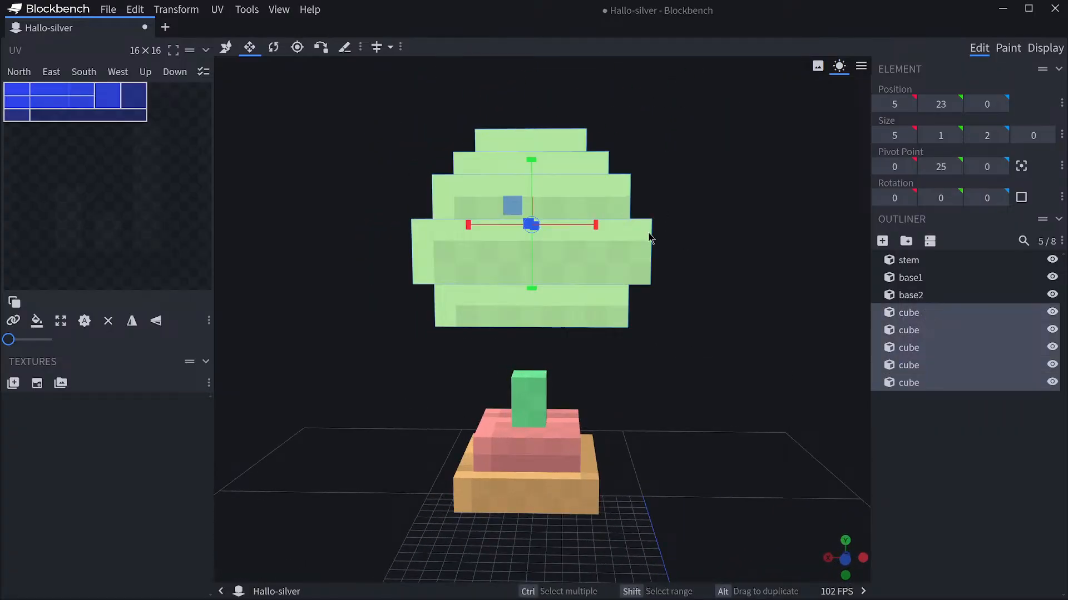
mouse_move(594, 226)
mouse_down()
mouse_move(447, 225)
mouse_move(608, 230)
mouse_up()
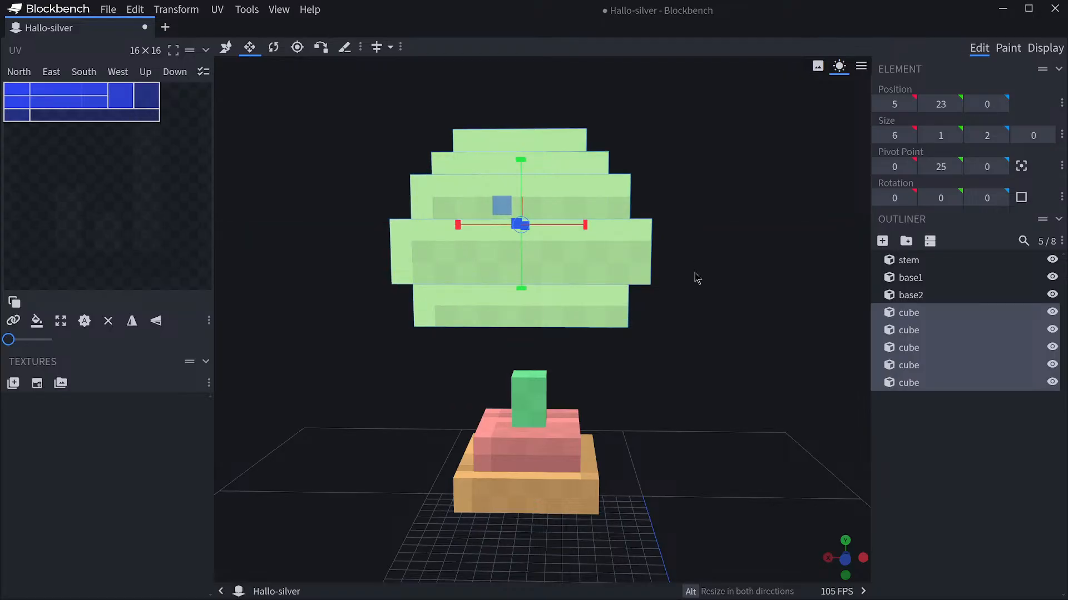
Shorten all five selected layers by one unit at each end, making the topmost layer 4 units wide.
scroll(706, 274, down, 1)
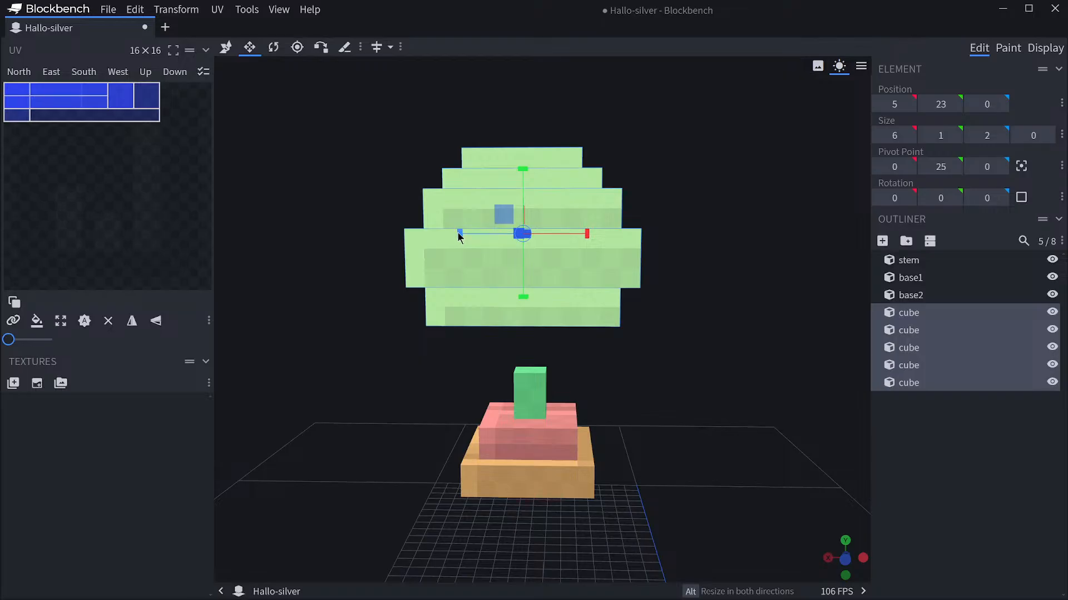
drag(459, 236, 471, 234)
drag(590, 232, 571, 233)
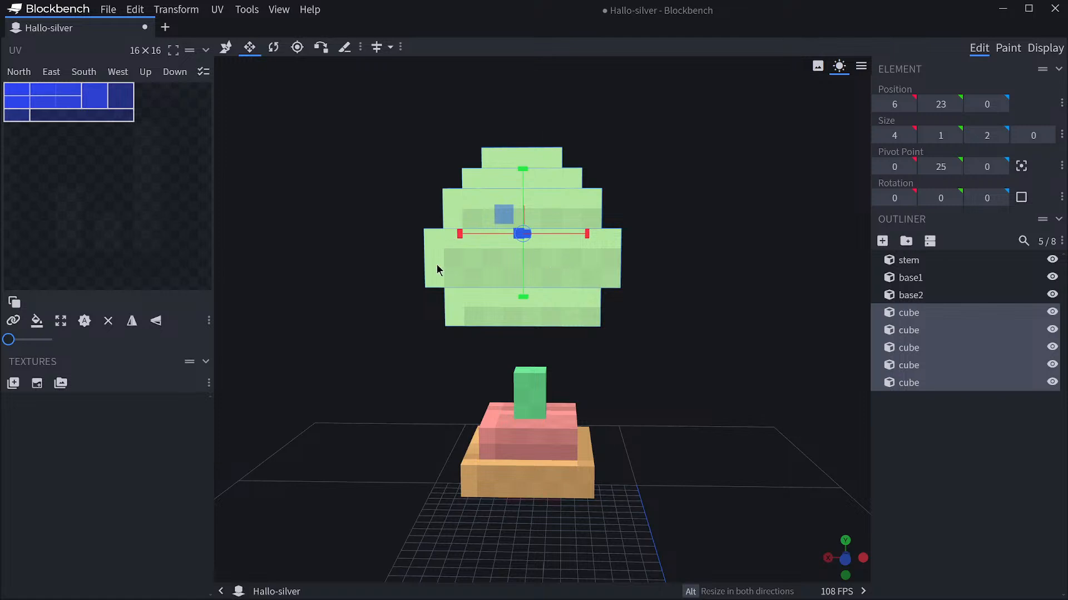
Extend the widest middle layer downward to a height of 4 and lower the bottom layer to vertical position 14.
click(611, 282)
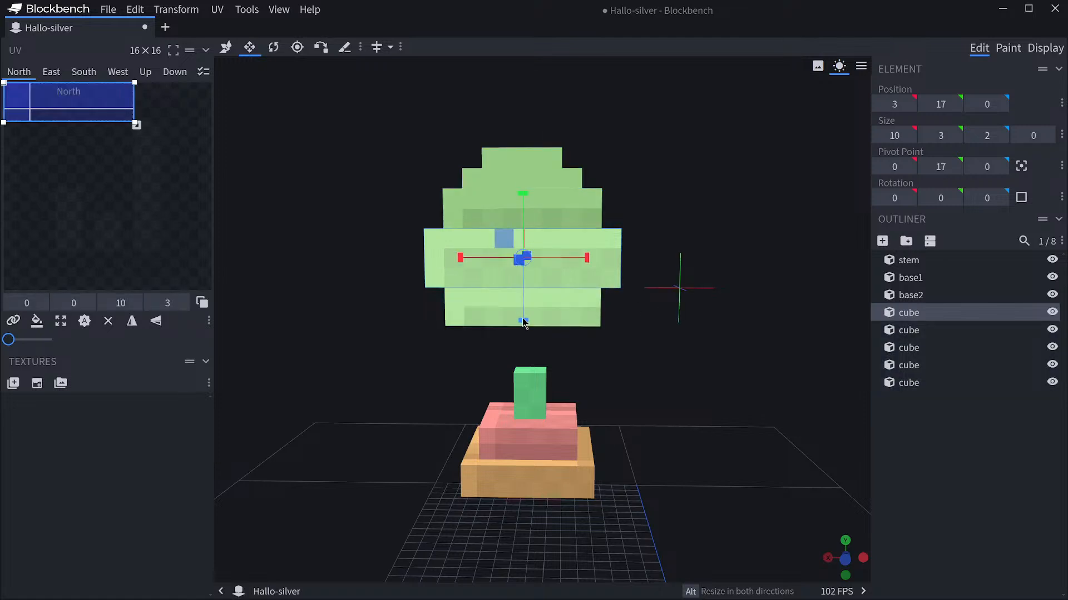
click(571, 323)
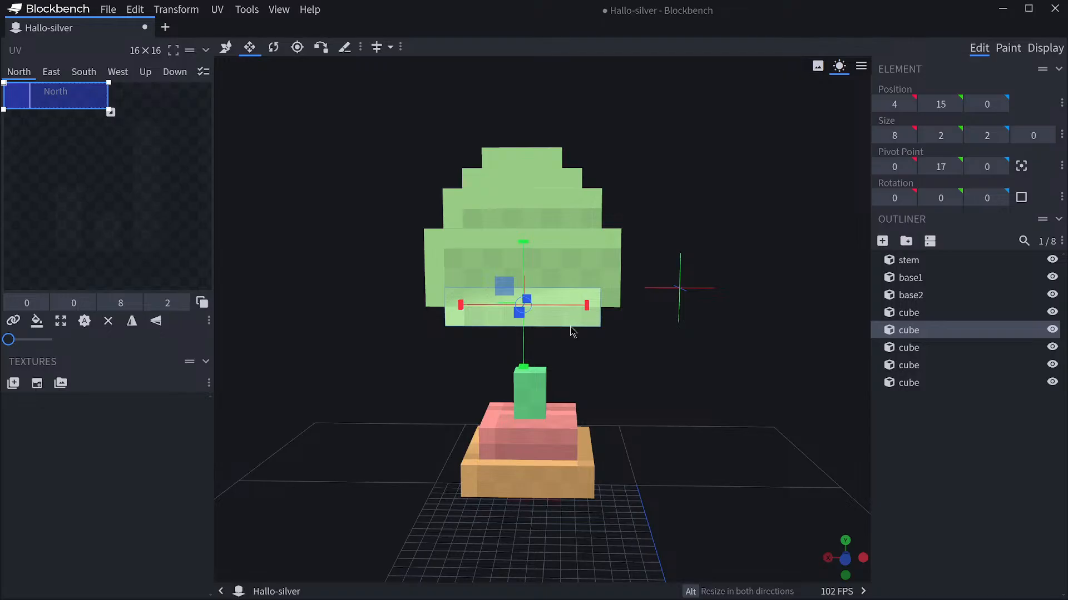
click(225, 46)
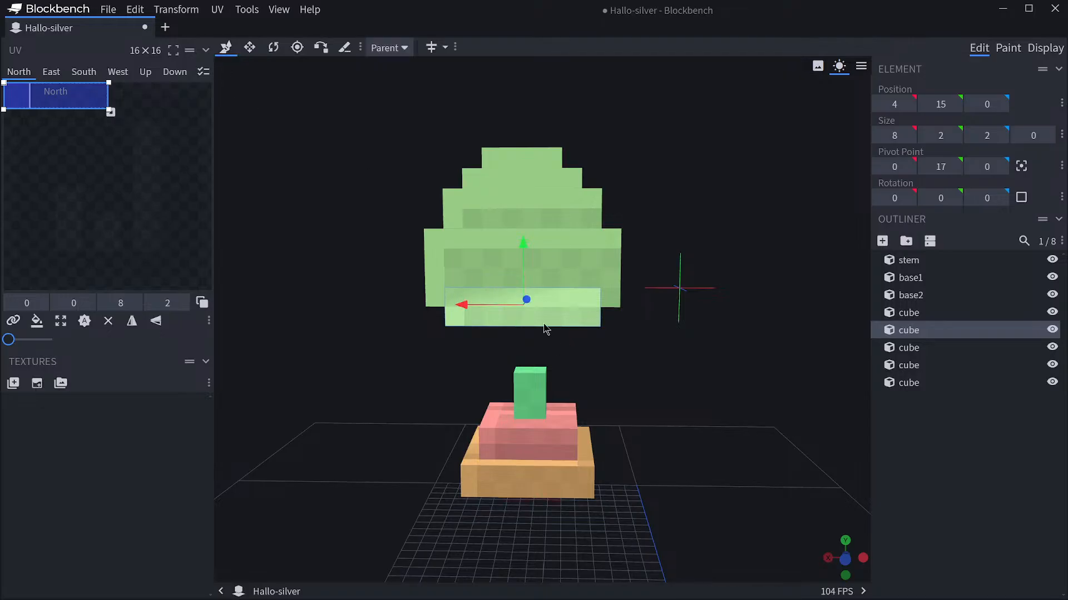
drag(521, 246, 524, 268)
mouse_move(689, 235)
mouse_down()
mouse_move(691, 226)
mouse_move(689, 245)
mouse_up()
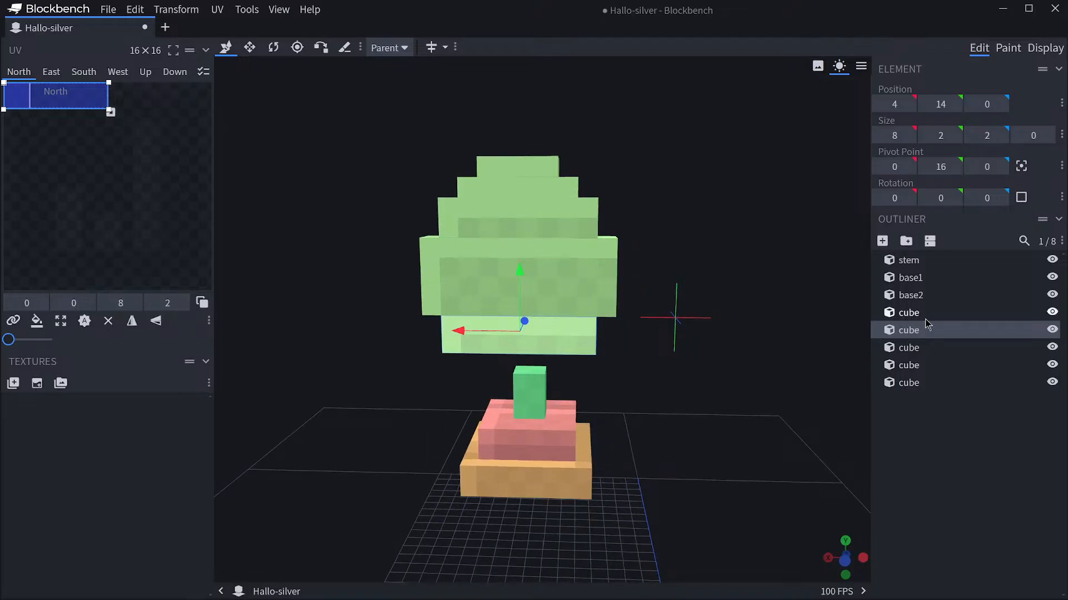
Select all five stacked layers and widen them together by one unit at one end, making the widest layer 11 units wide.
click(908, 313)
shift+click(918, 384)
click(250, 47)
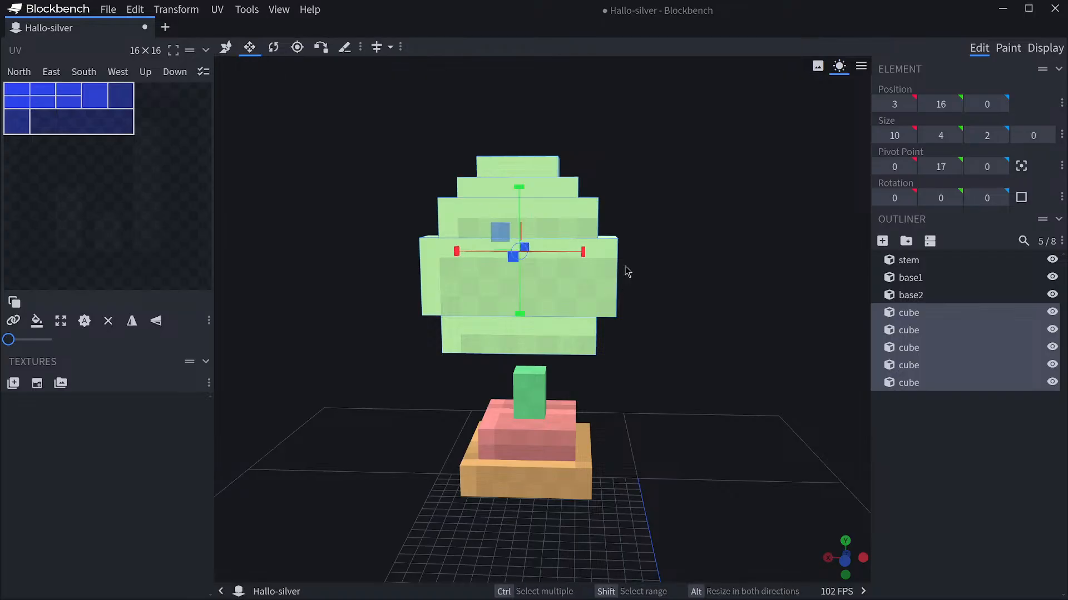
drag(586, 258, 599, 252)
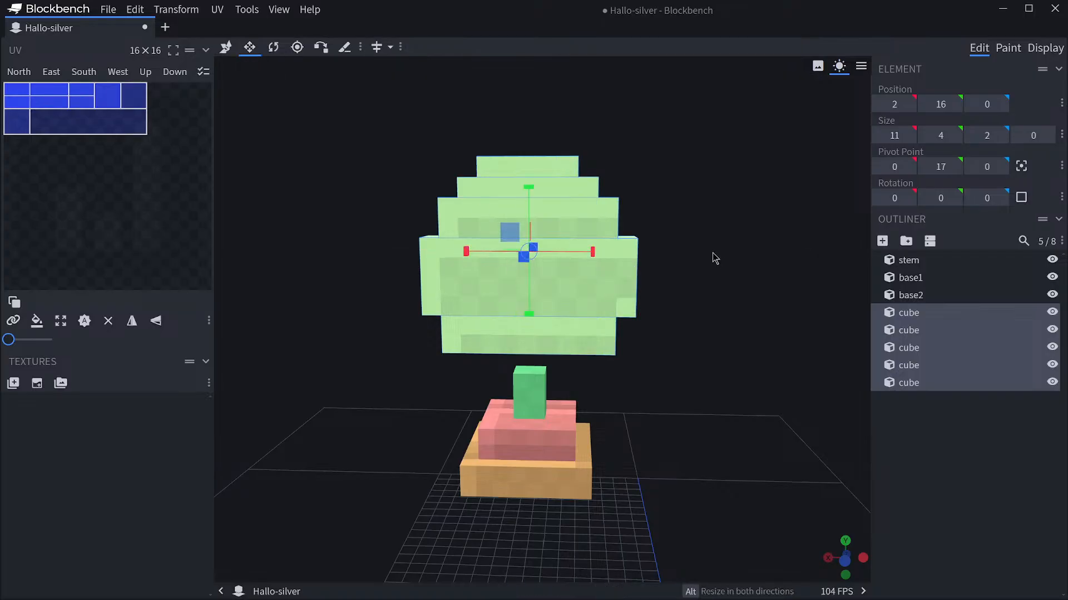
drag(713, 257, 720, 248)
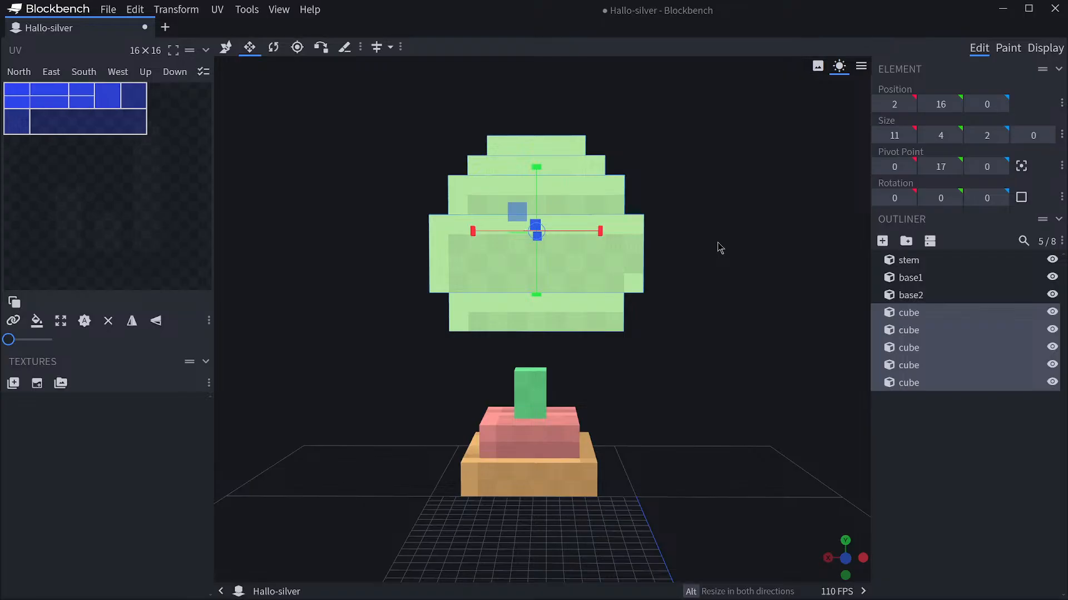
drag(717, 245, 706, 270)
Duplicate the 7-unit-wide layer below the topmost one and place the copy directly beneath the bottom of the stack.
click(582, 211)
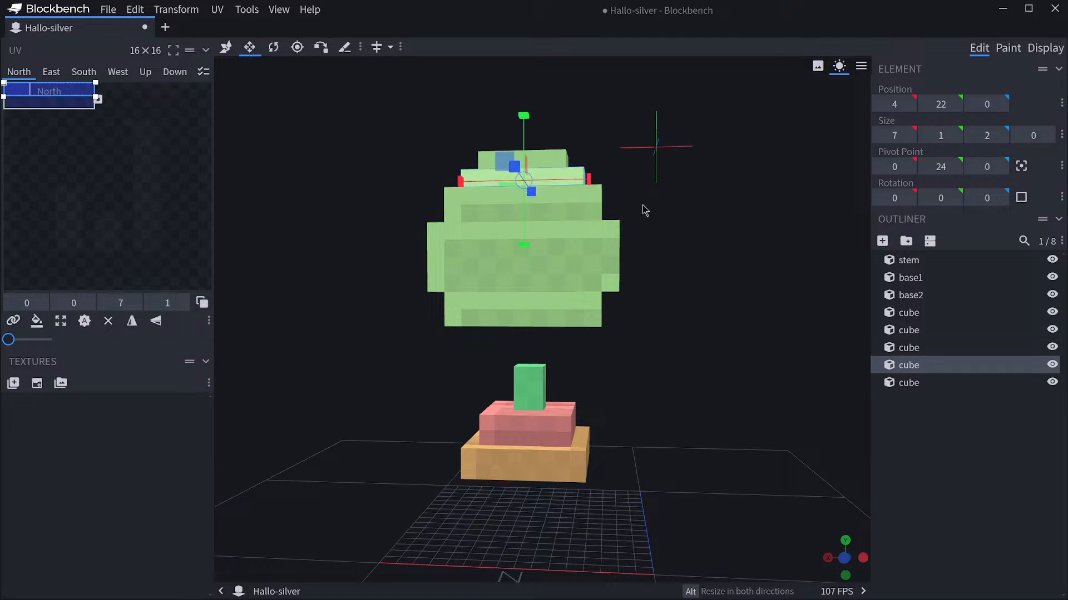
key(v)
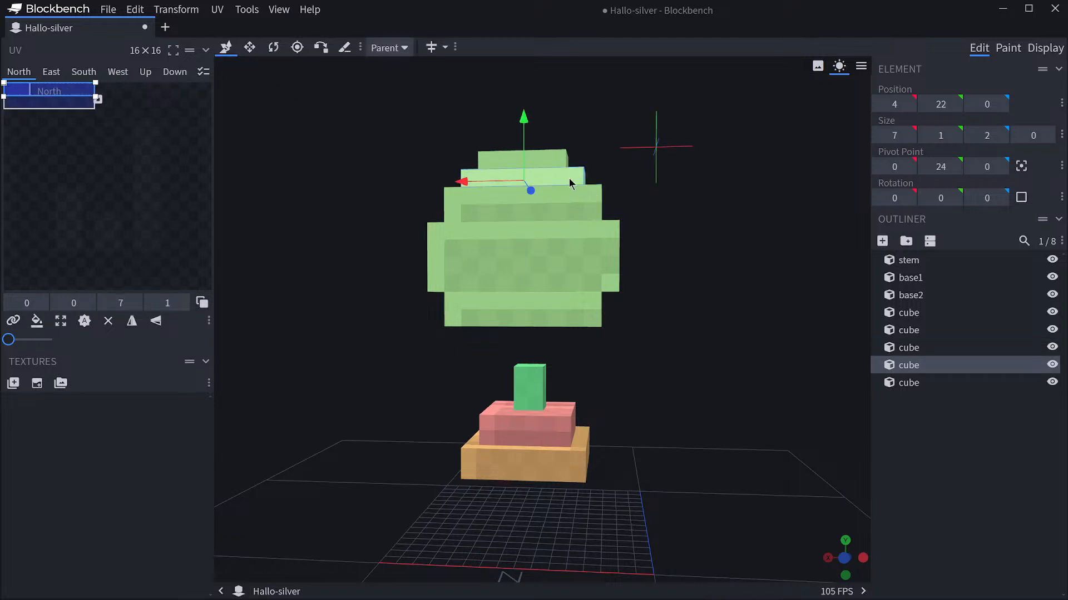
key(ctrl+c)
key(ctrl+v)
click(603, 188)
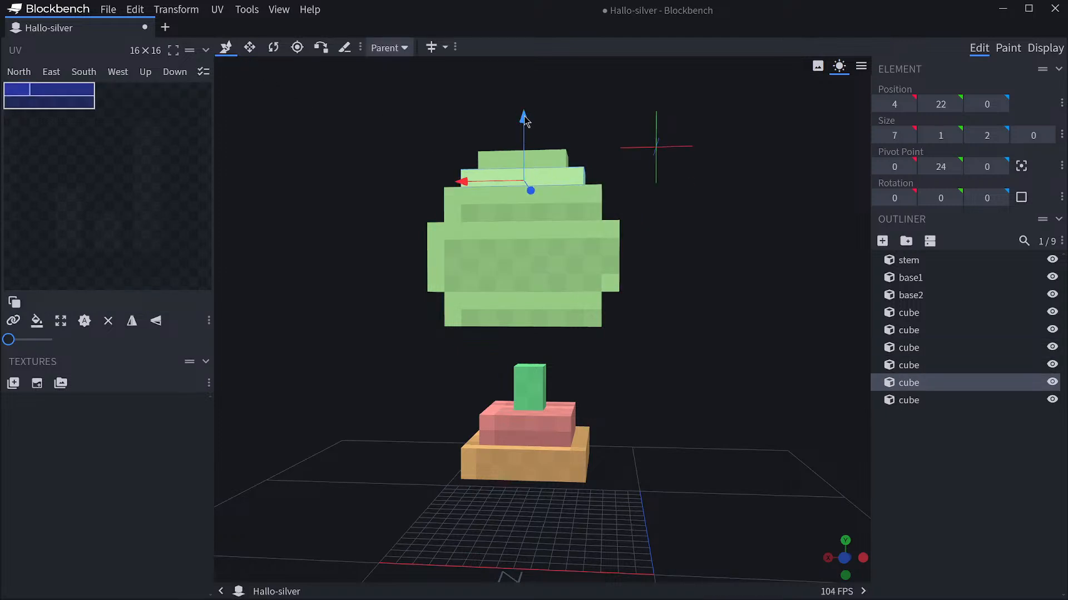
drag(524, 119, 531, 279)
Move the 5-unit-wide topmost layer to the underside of the stack at vertical position 12.
click(545, 163)
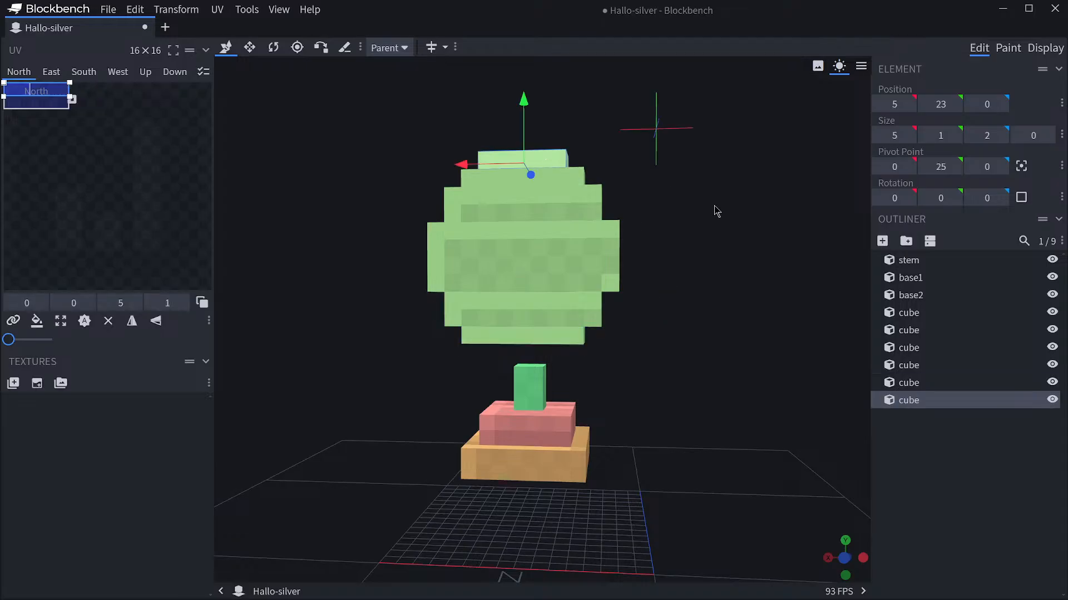
key(ctrl+c)
key(ctrl+v)
drag(524, 102, 524, 299)
drag(713, 258, 729, 260)
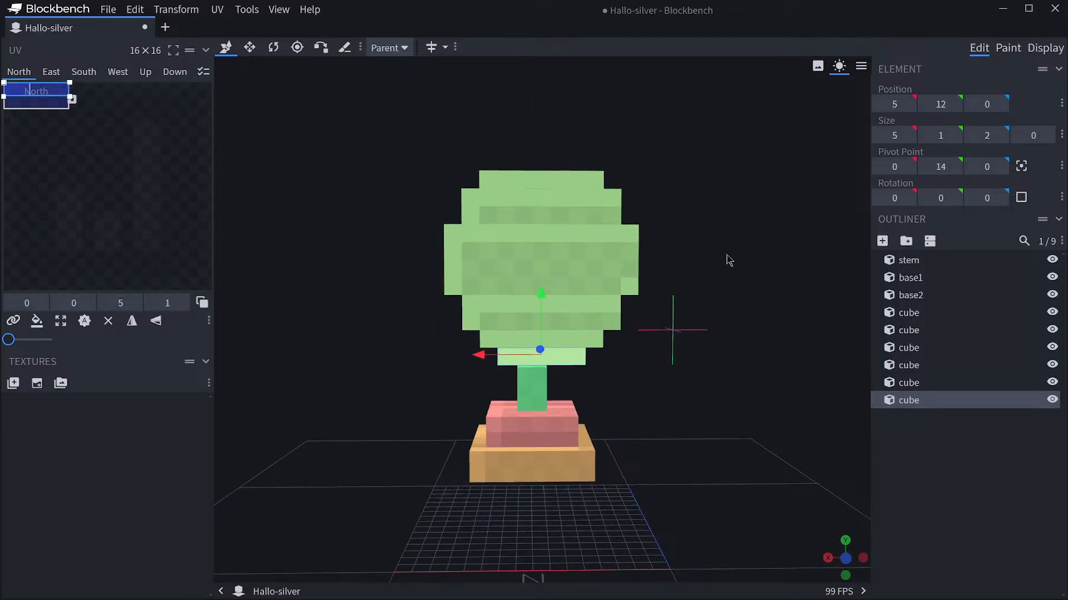
Duplicate the 5-unit-wide lowest layer and place the copy on top of the stack at vertical position 23.
key(ctrl+c)
click(562, 229)
click(569, 352)
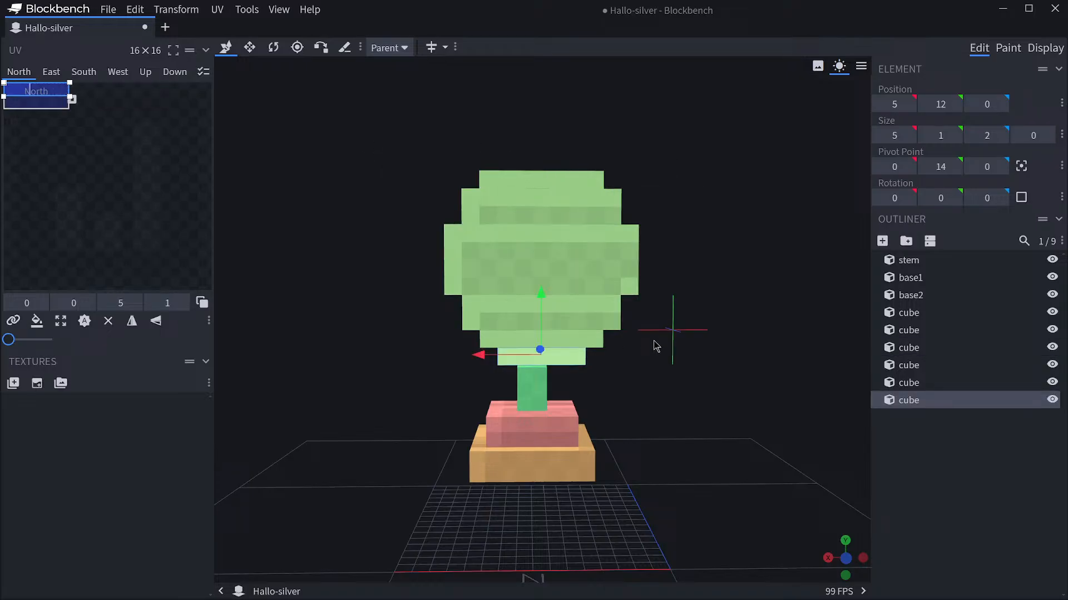
key(ctrl+c)
key(ctrl+v)
click(743, 325)
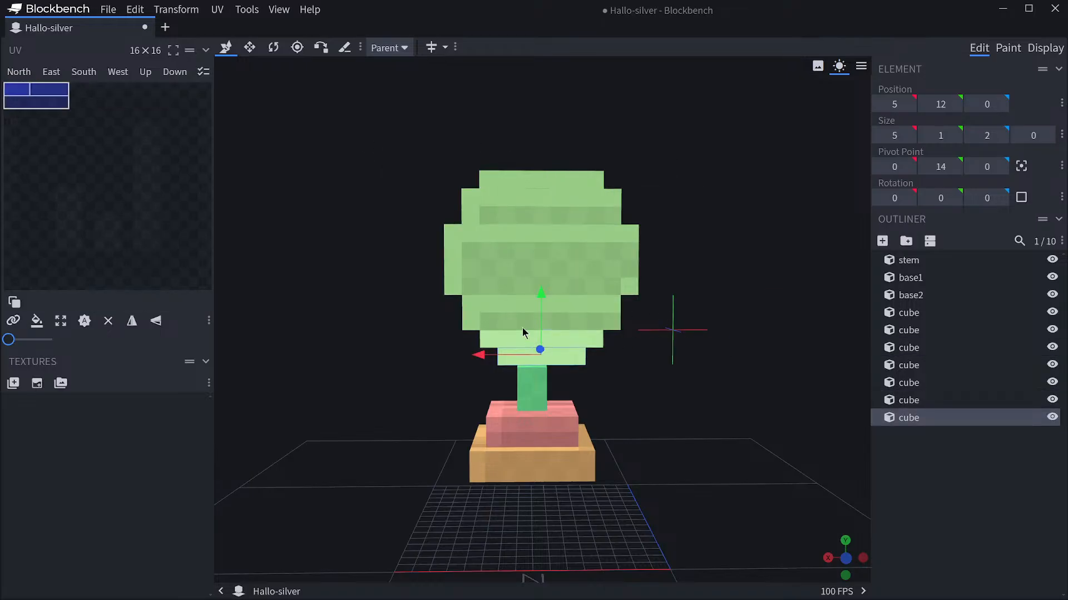
drag(539, 292, 529, 105)
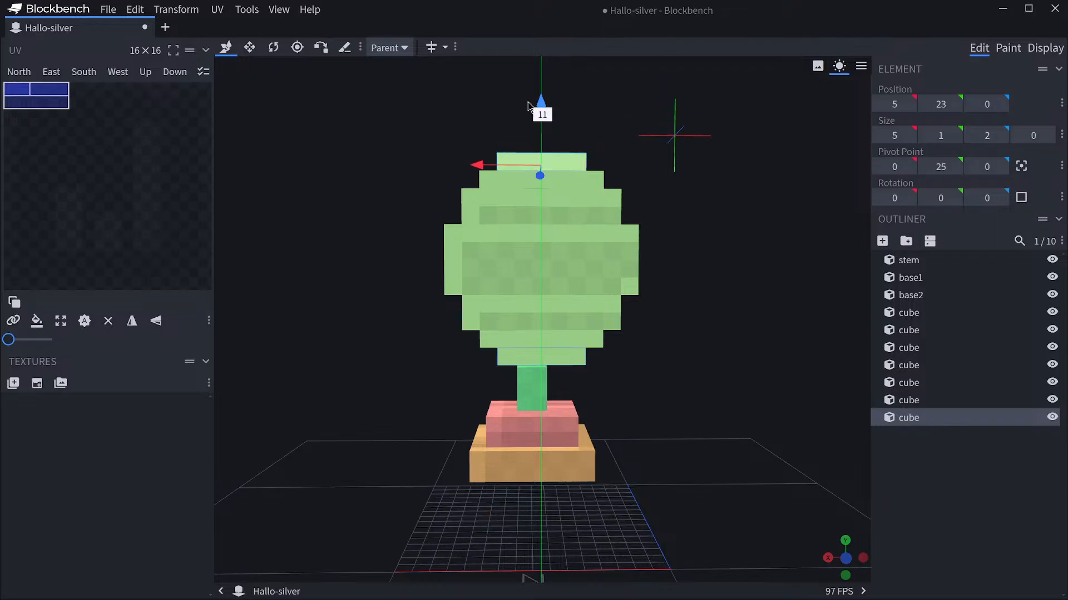
mouse_move(728, 347)
mouse_down()
mouse_move(572, 346)
mouse_move(805, 350)
mouse_move(724, 358)
mouse_move(726, 348)
mouse_up()
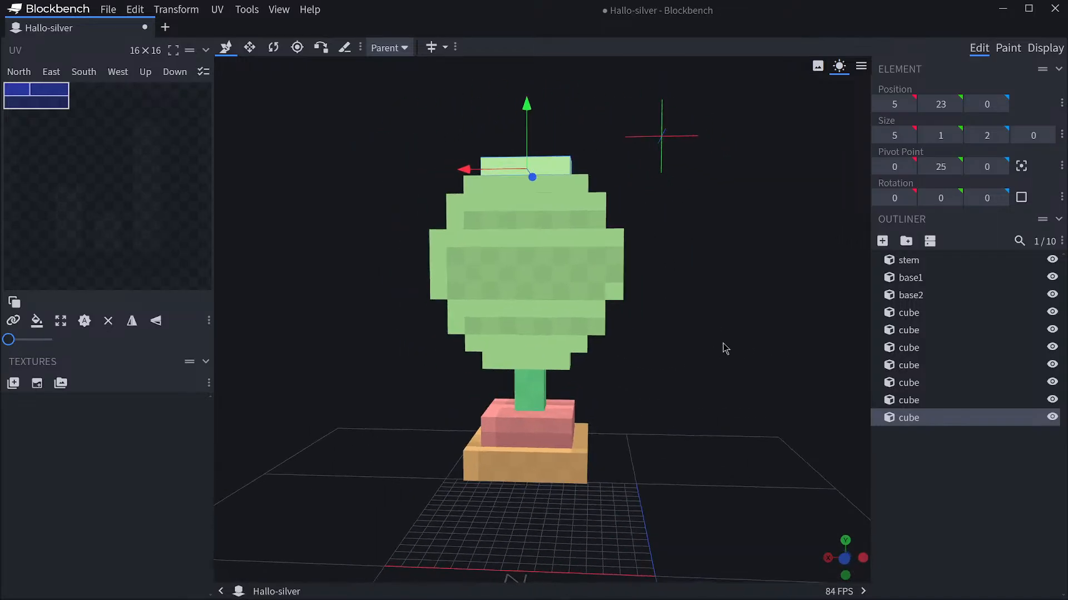
Try to rotate all seven stacked layers together, turning them -2.5 degrees about the vertical axis.
click(907, 313)
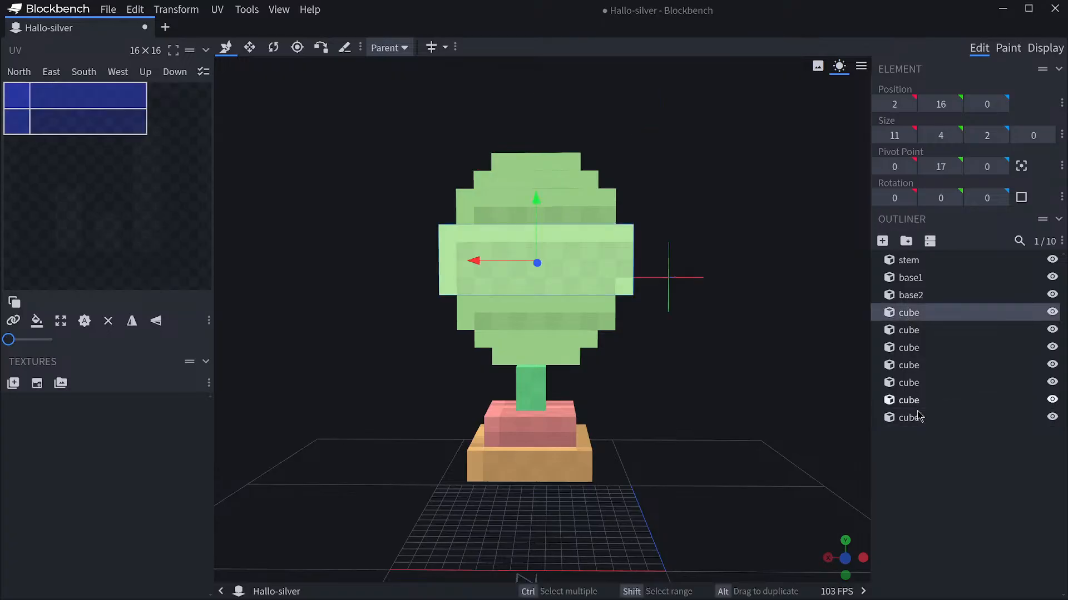
shift+click(918, 417)
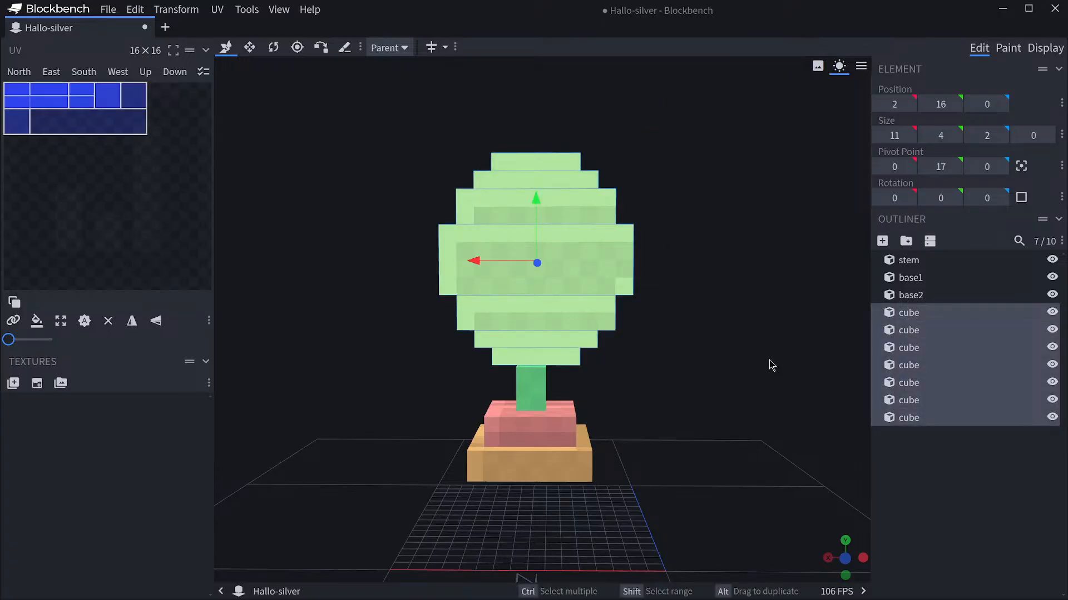
click(273, 47)
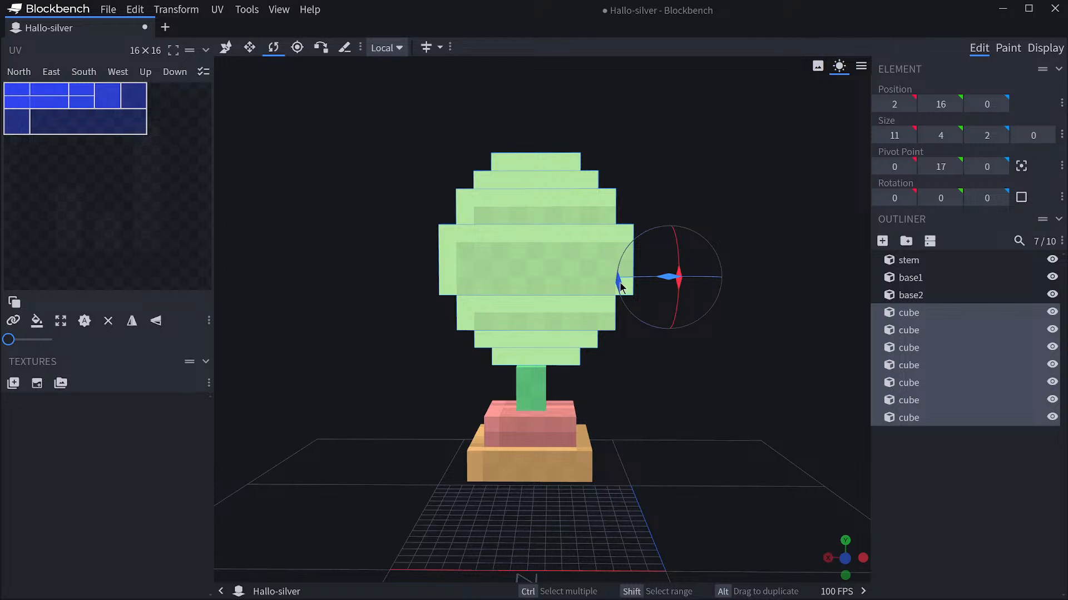
drag(621, 287, 628, 312)
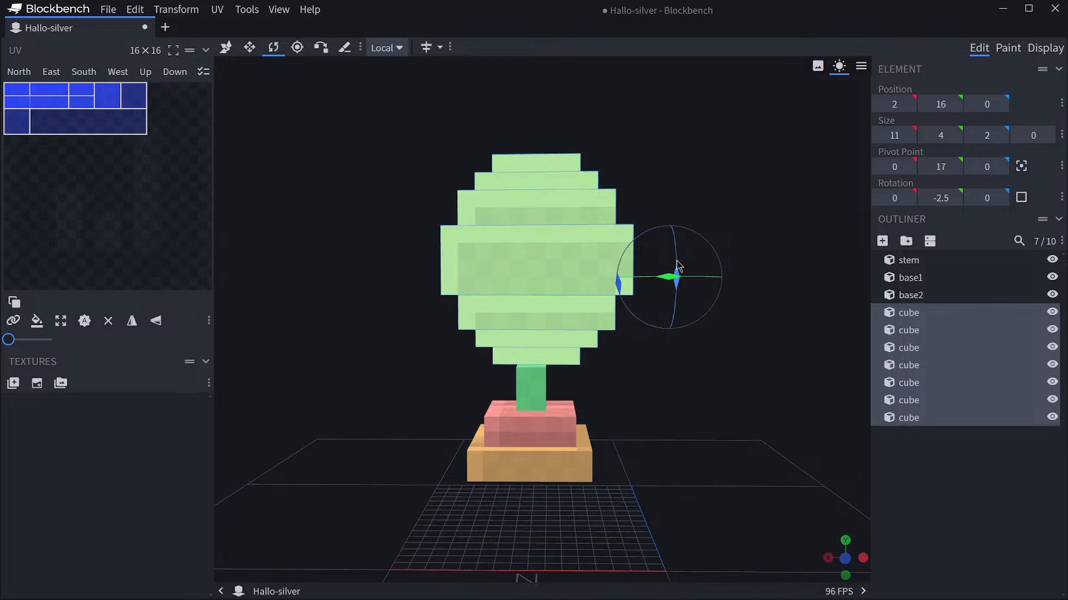
drag(663, 277, 662, 277)
key(ctrl+x)
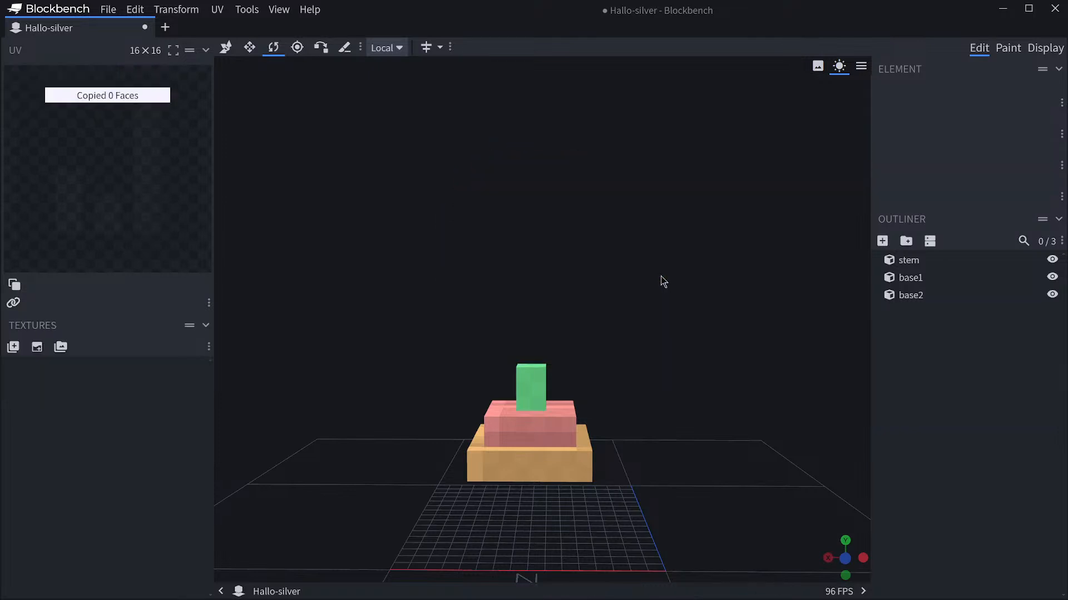
key(ctrl+v)
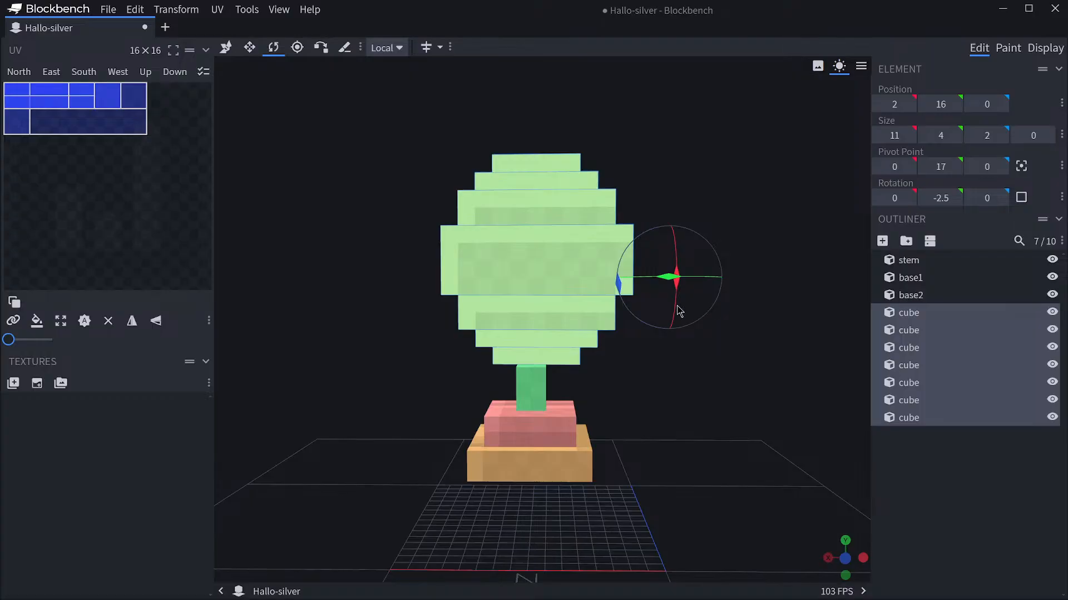
drag(706, 315, 875, 328)
drag(681, 282, 679, 350)
key(ctrl+z)
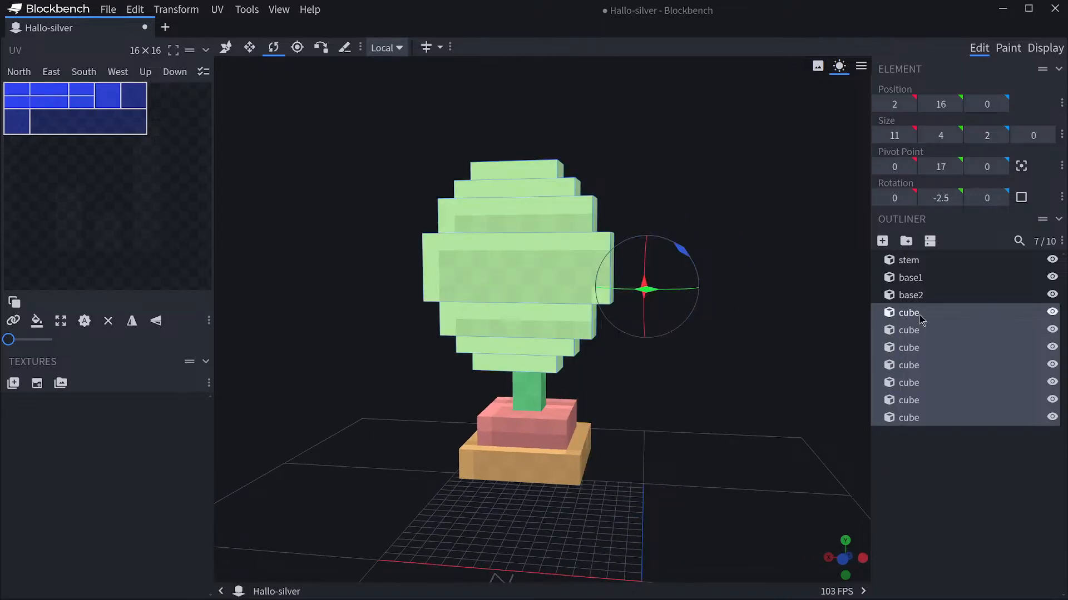
Select the seven stacked layer cubes and group them together.
click(912, 295)
click(911, 313)
shift+click(916, 418)
right_click(916, 418)
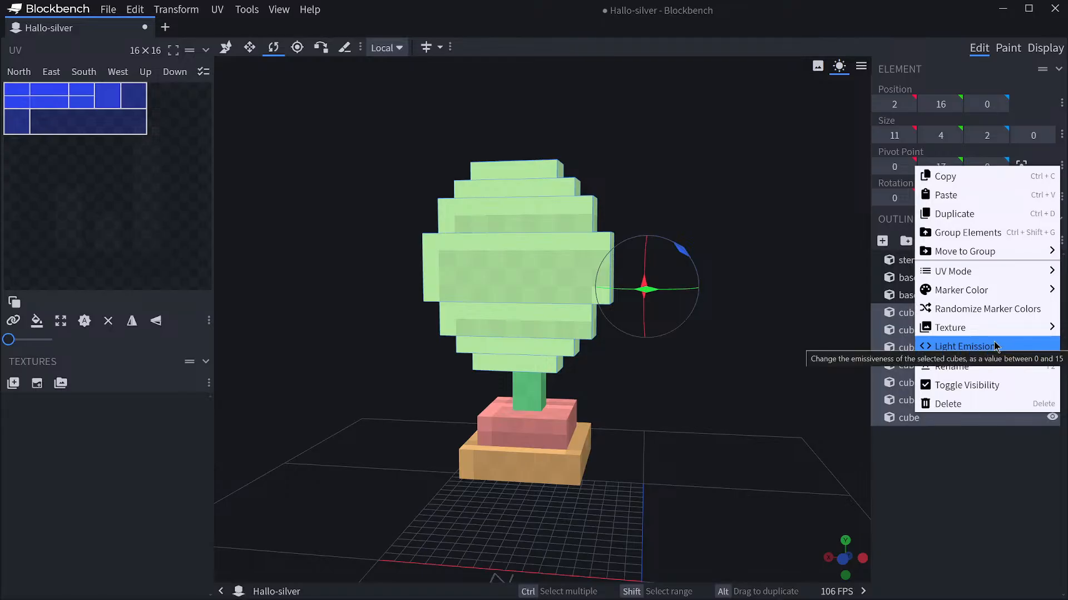
click(972, 234)
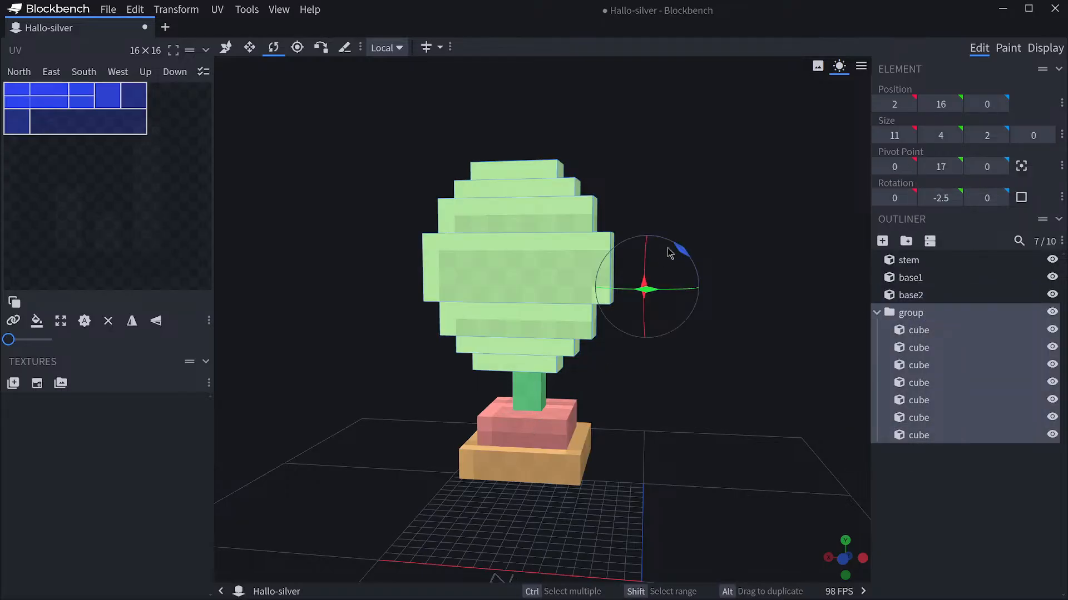
Rotate the seven grouped layers a quarter turn about the Z axis so that they stand upright.
drag(679, 246, 579, 236)
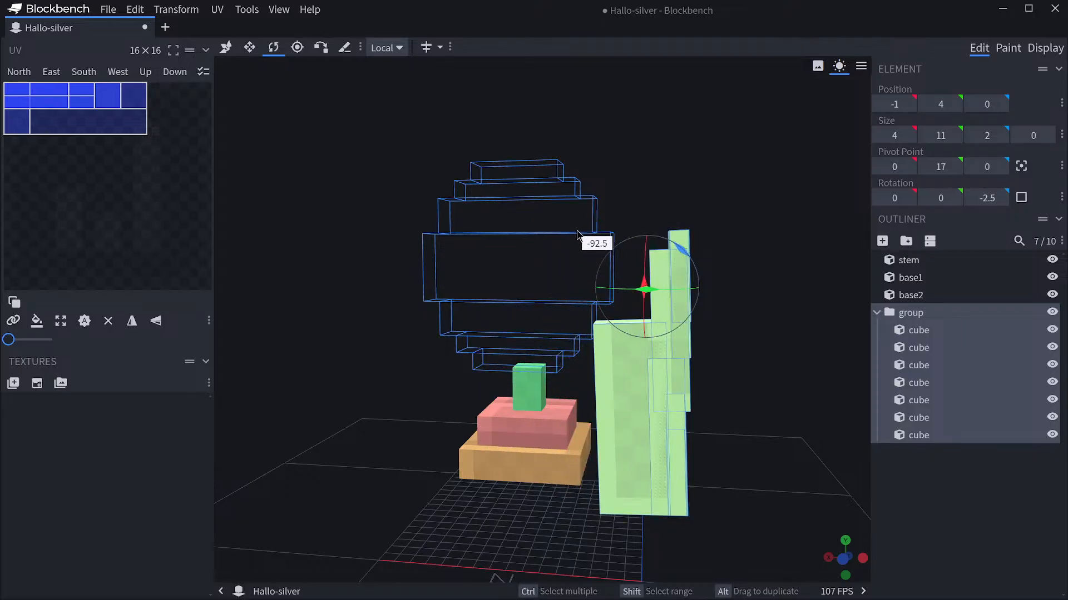
drag(577, 231, 577, 230)
click(921, 317)
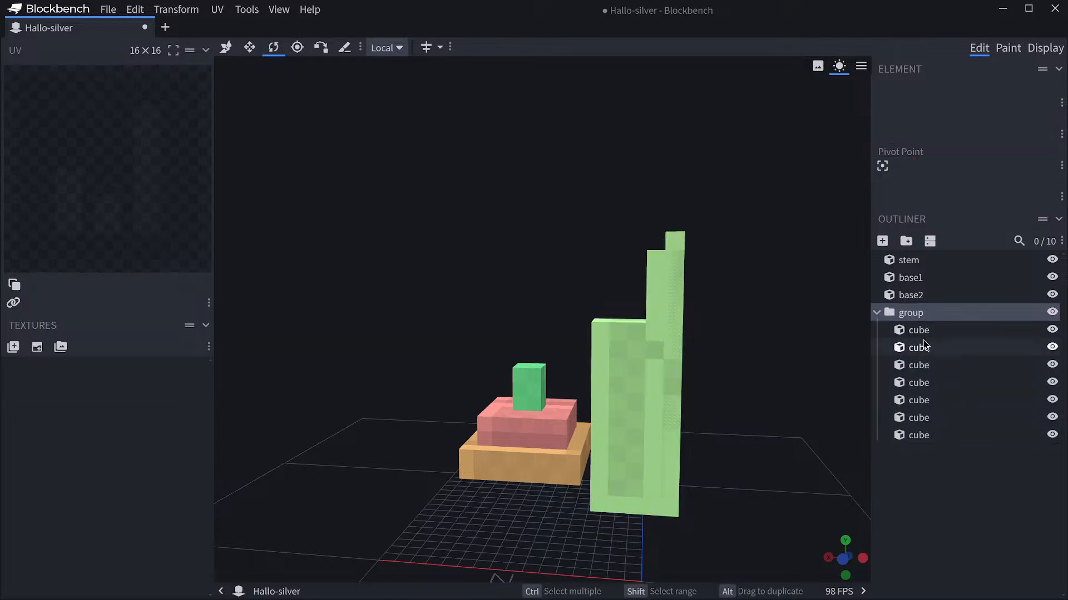
Separate two upright layers sideways, placing the lower 2-by-9 slab at X position 8 and the 4-by-11 slab at X position 3.
click(921, 347)
drag(779, 322, 776, 349)
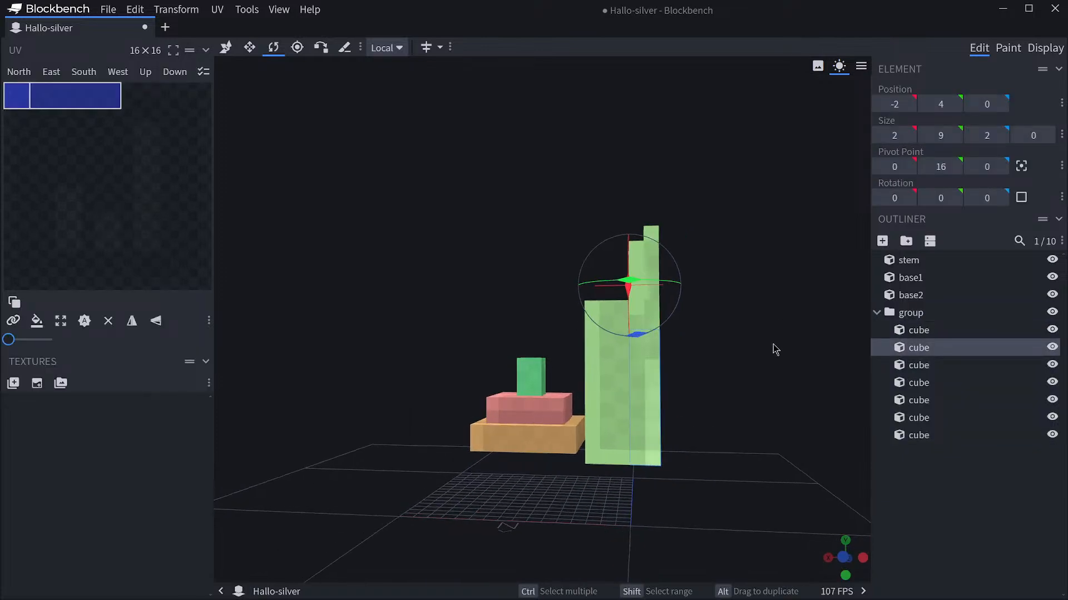
click(609, 367)
click(930, 349)
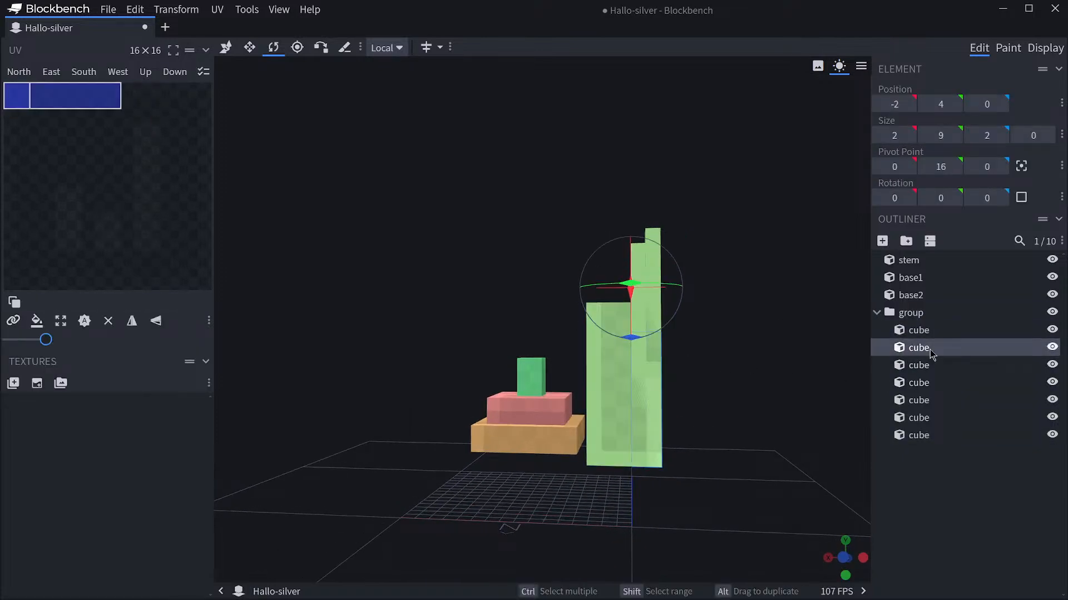
click(226, 47)
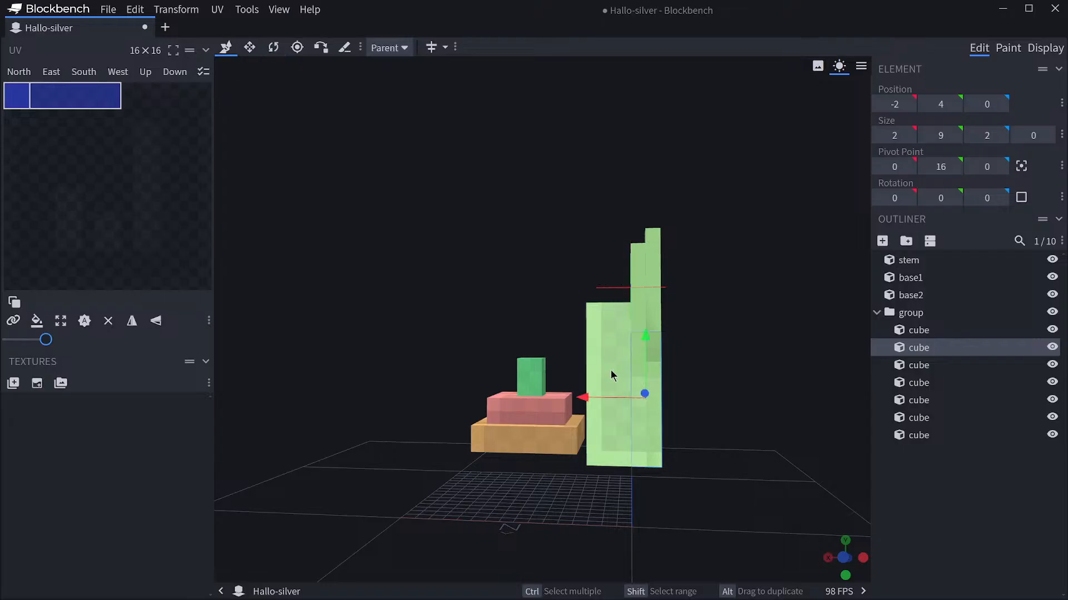
drag(582, 397, 442, 396)
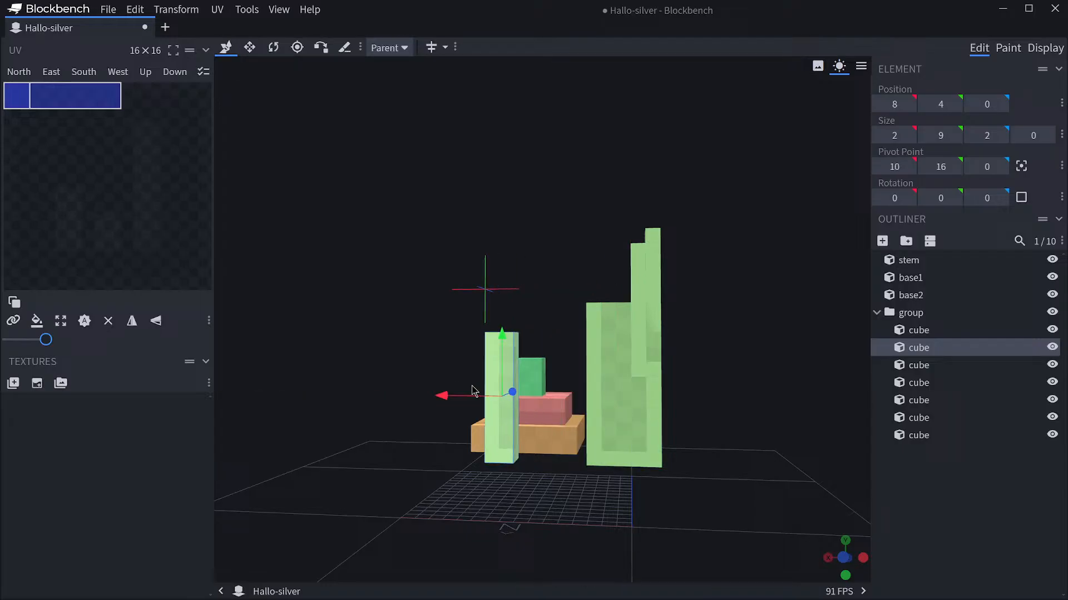
click(599, 384)
drag(558, 388, 514, 388)
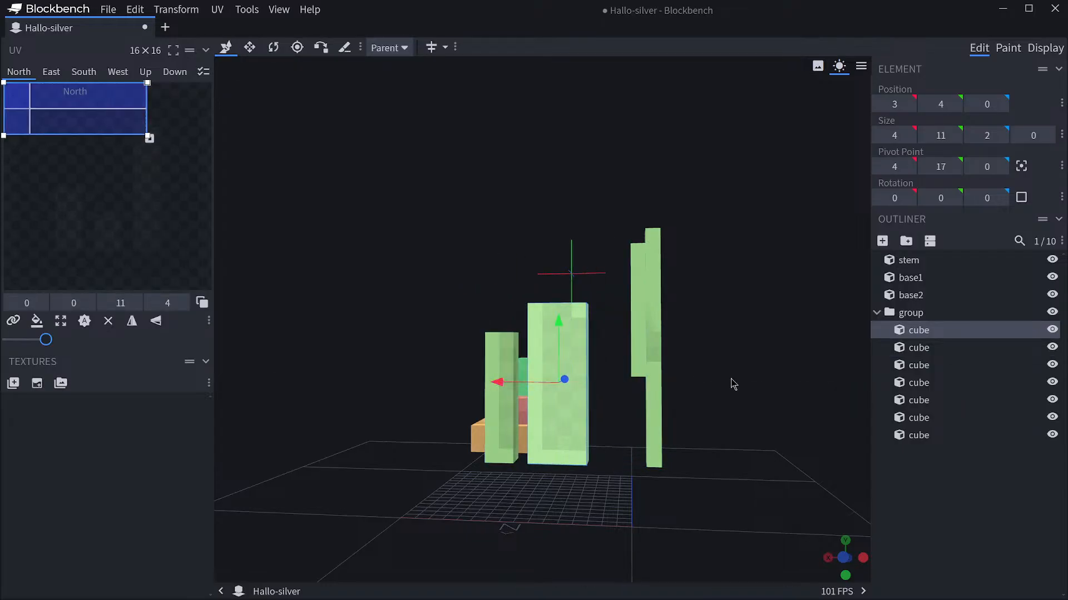
Hide the stem and both base cubes, and move the upper 2-by-9 slab to X position 1.
drag(1052, 259, 1051, 294)
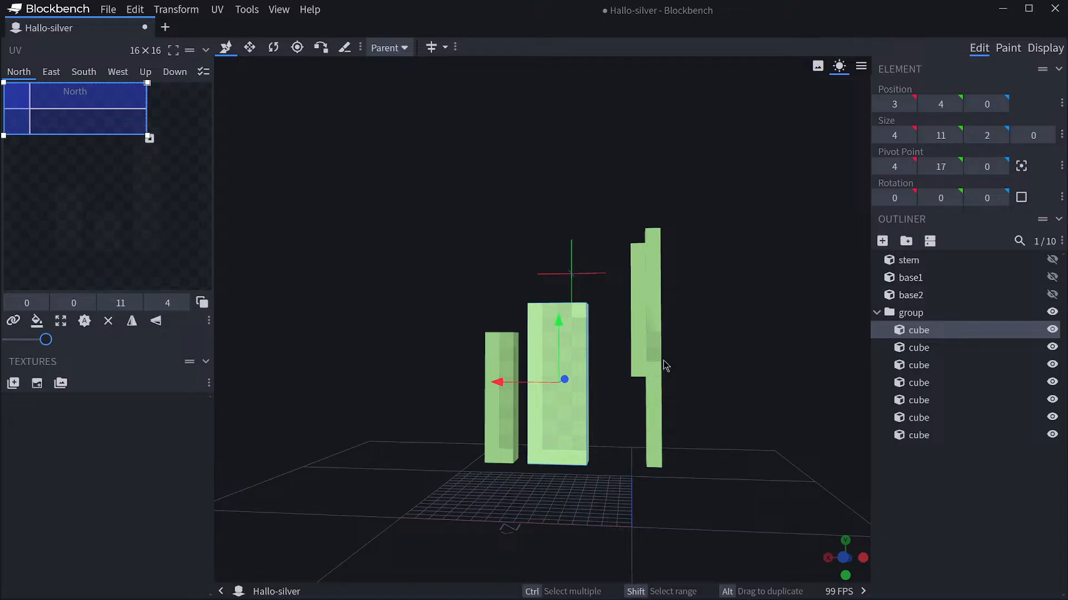
click(638, 351)
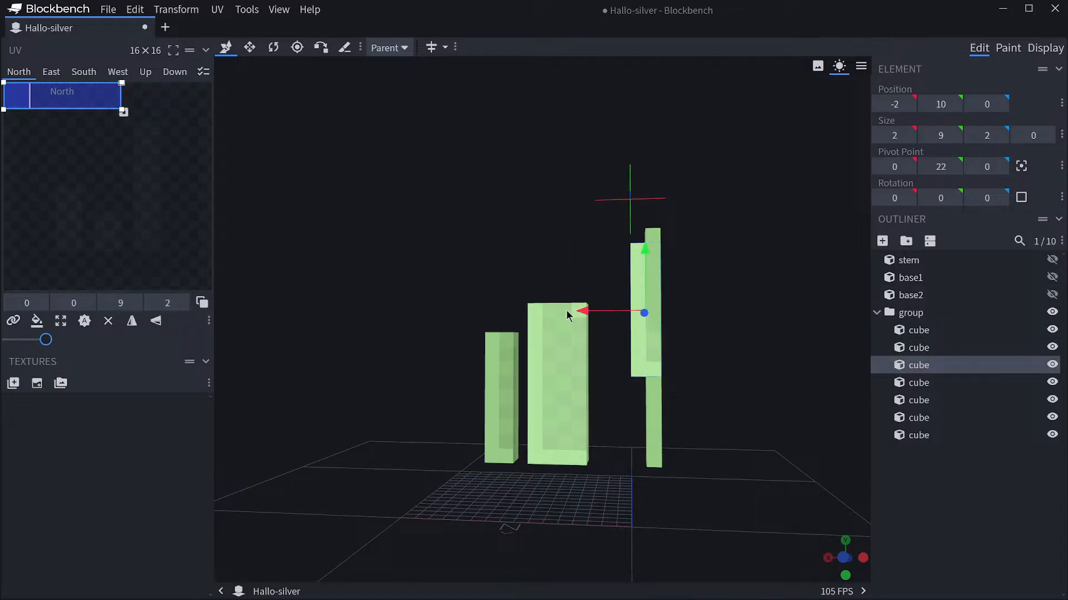
drag(566, 310, 538, 308)
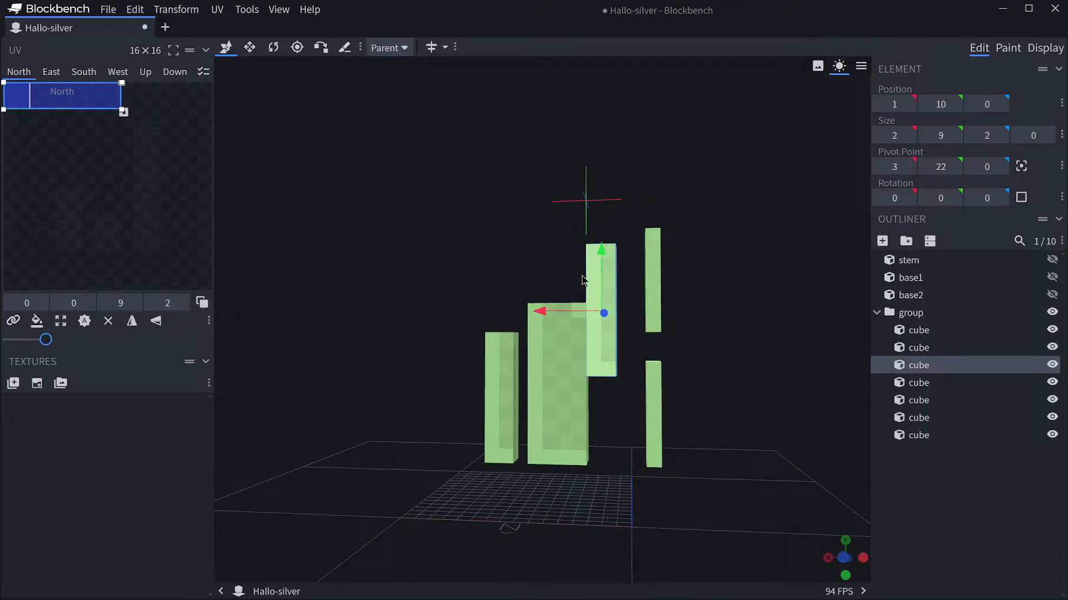
Lower the right 2-by-9 slab and move the left one flush against the 4-by-11 slab, both one unit above its lower edge.
drag(600, 260, 601, 332)
click(503, 345)
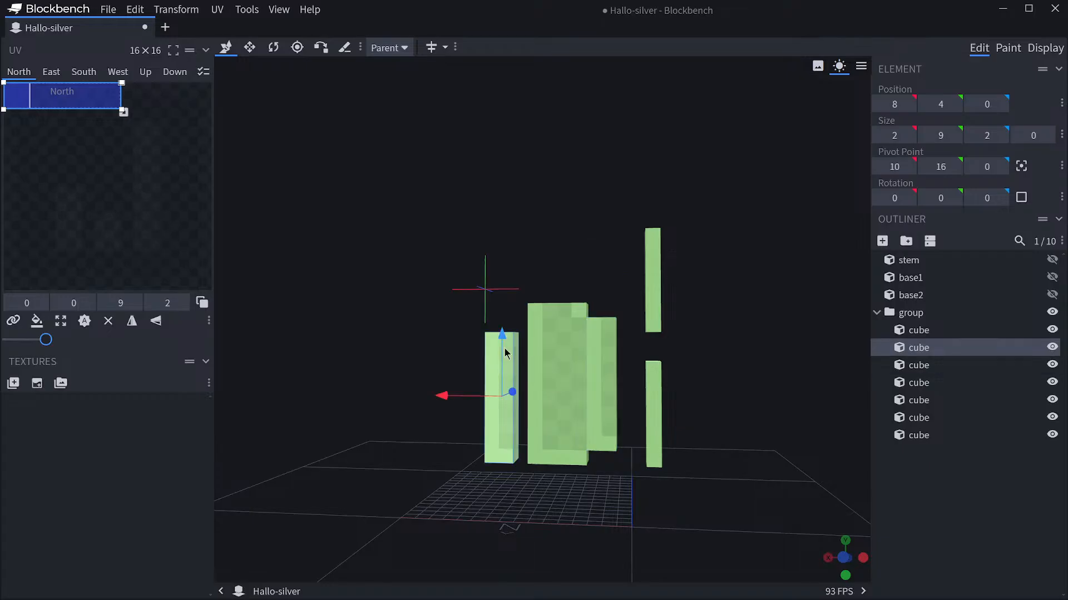
drag(504, 337, 502, 330)
drag(443, 382, 461, 383)
Move the upper 1-by-5 strip to X position 10 and the upper 1-by-7 strip to X position 9, Y position 6.
drag(556, 269, 441, 260)
click(658, 276)
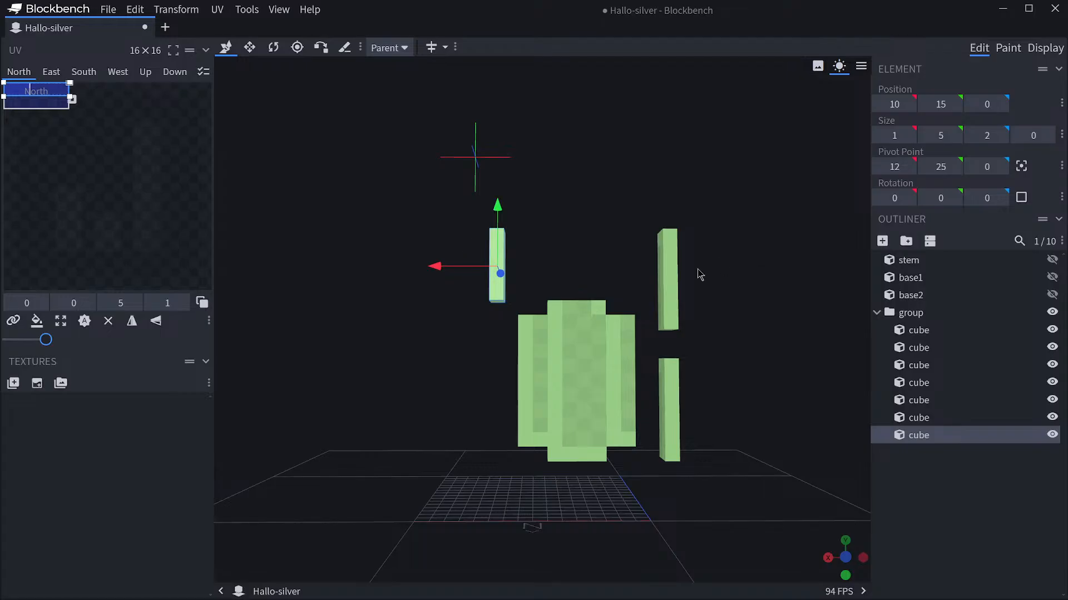
click(667, 272)
drag(606, 283, 449, 281)
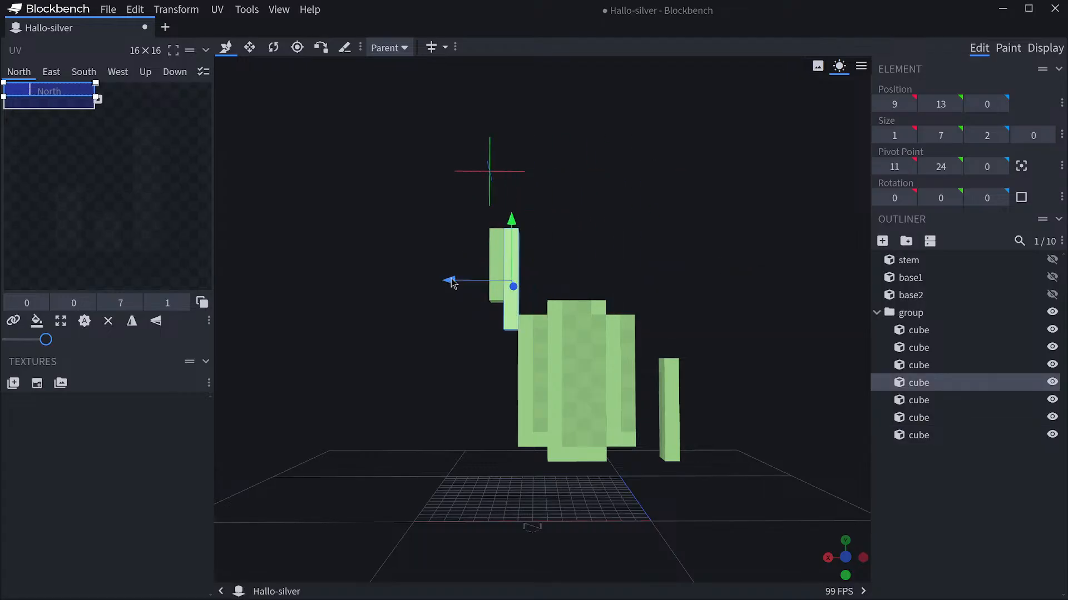
drag(510, 219, 508, 325)
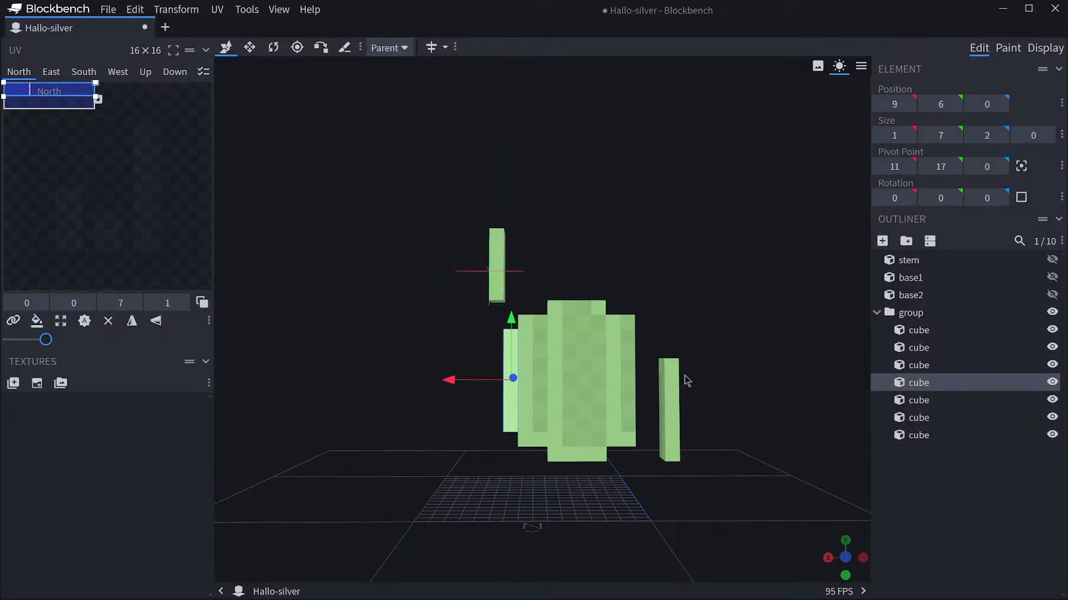
Place the remaining 1-by-7 strip against the opposite 2-by-9 slab at X position 0, Y position 6.
click(676, 383)
drag(674, 327, 674, 282)
drag(605, 365, 578, 367)
drag(639, 304, 639, 319)
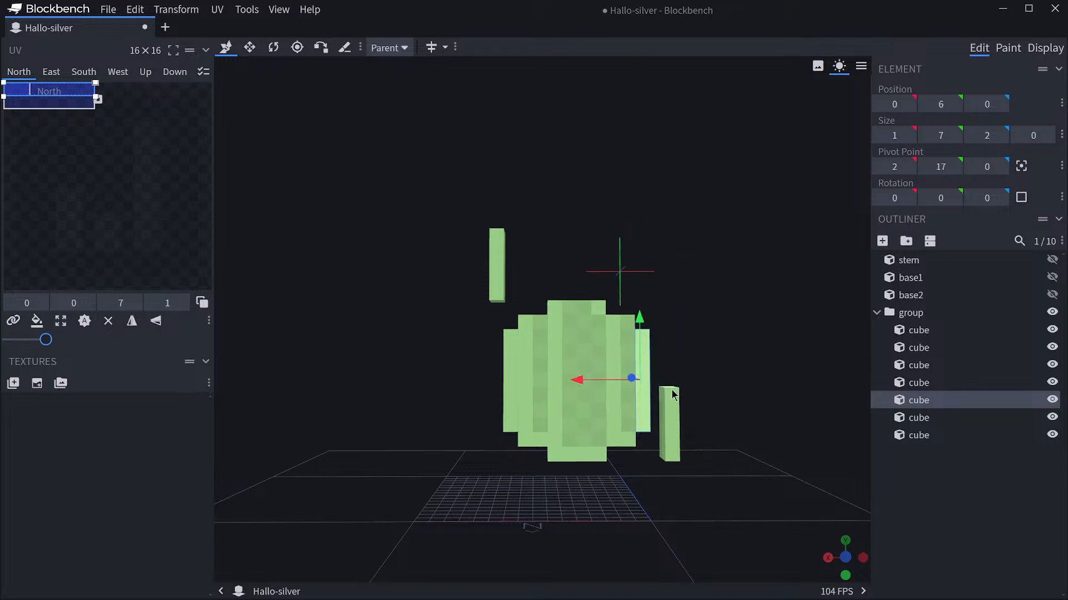
Place the two 1-by-5 strips as the outermost layers on both sides of the rounded form, at Y position 7.
click(670, 400)
drag(669, 362, 670, 315)
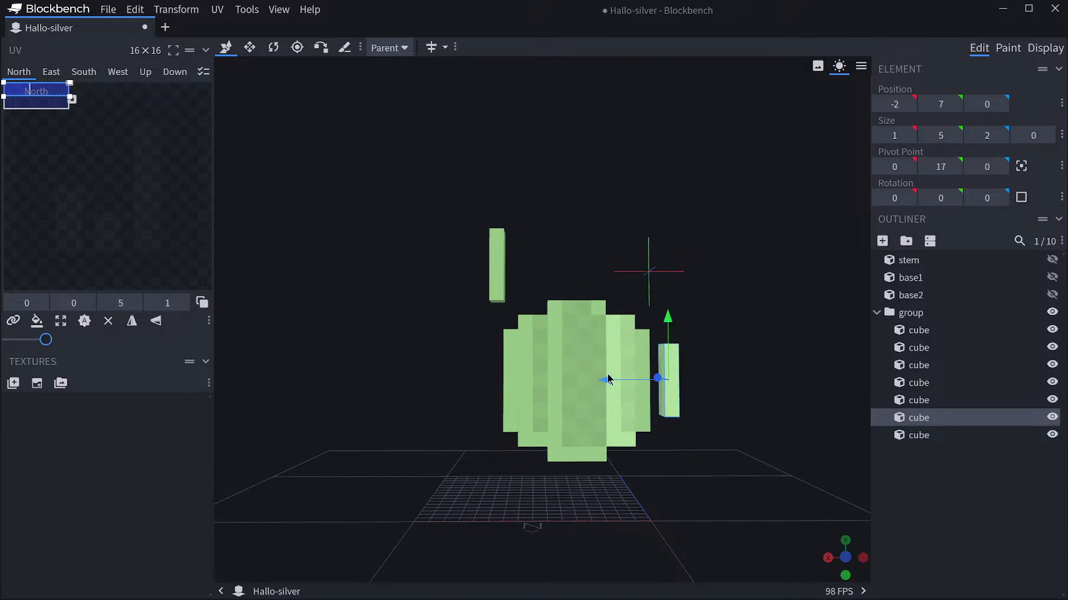
drag(603, 379, 590, 379)
click(497, 261)
drag(507, 232, 501, 325)
drag(692, 273, 667, 272)
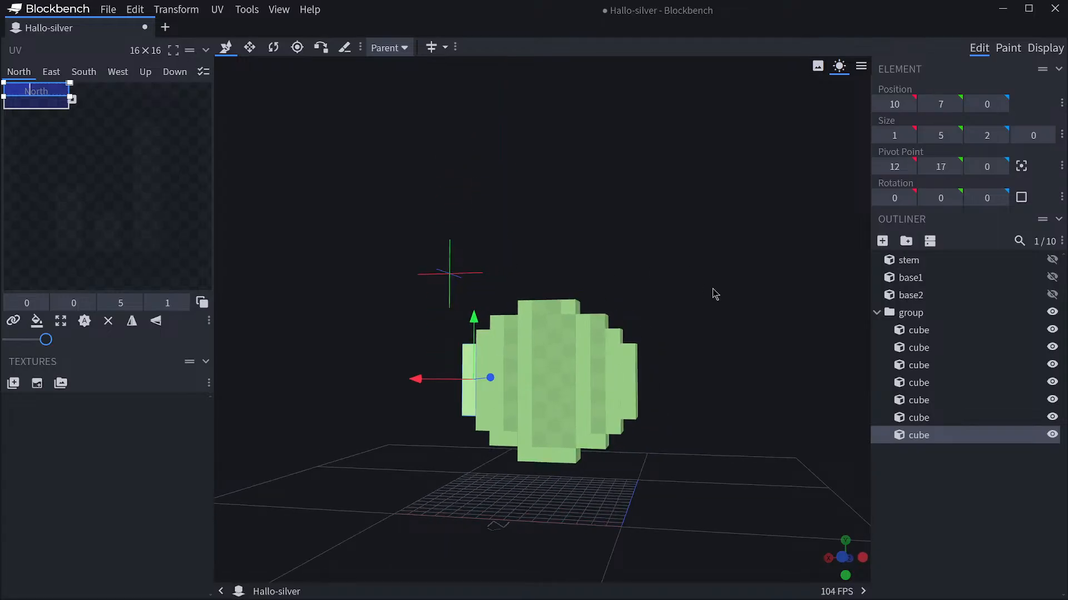
Raise the whole group of layers and shift it slightly sideways, placing its left outermost strip at X position 11, Y position 16.
click(926, 313)
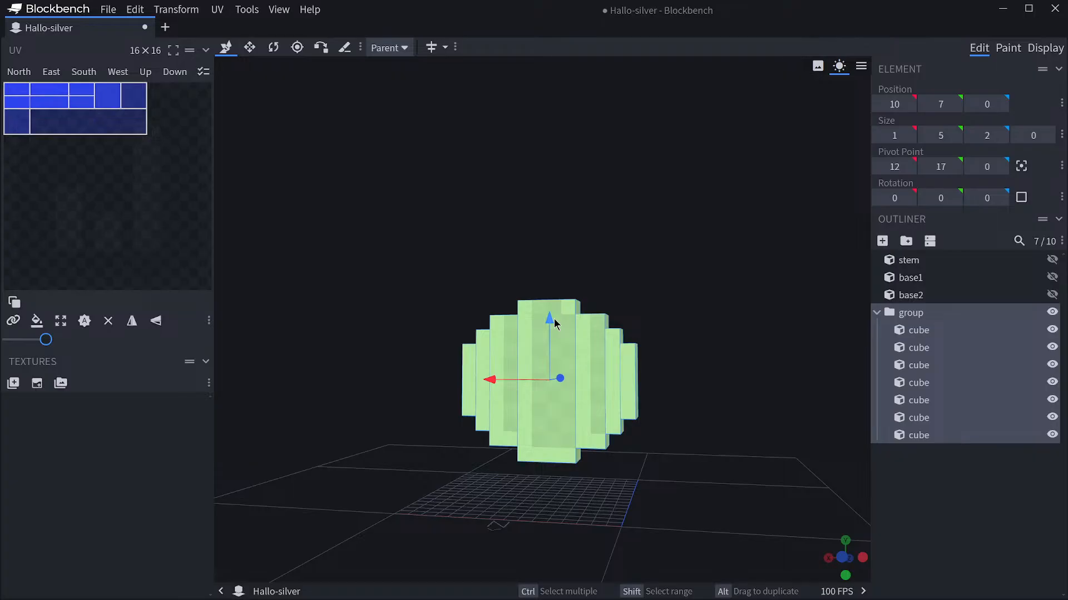
drag(554, 321, 565, 189)
drag(488, 253, 501, 269)
key(KP_1)
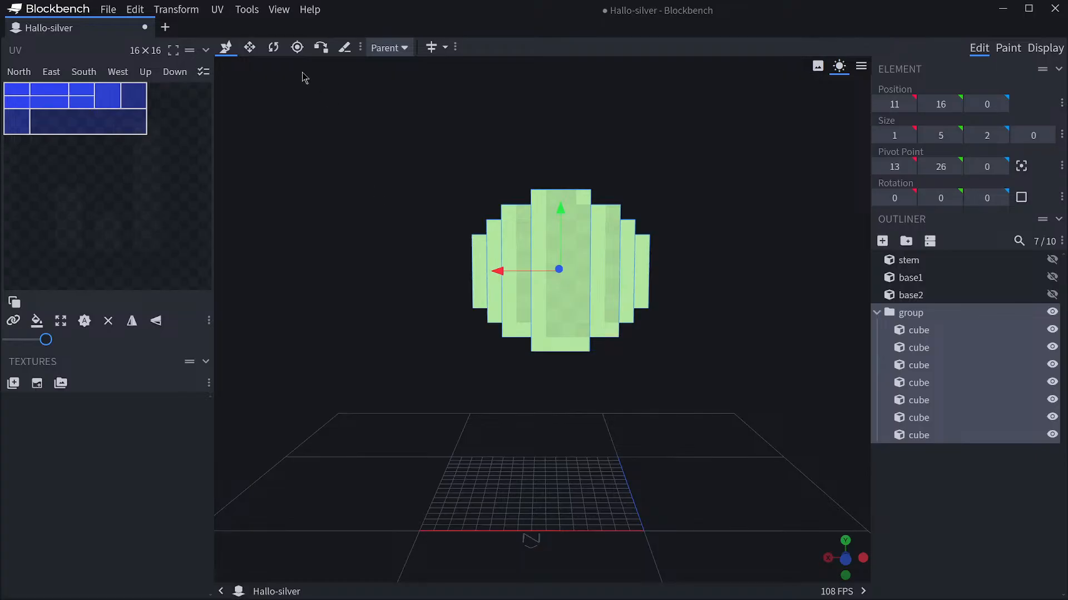
drag(534, 145, 487, 147)
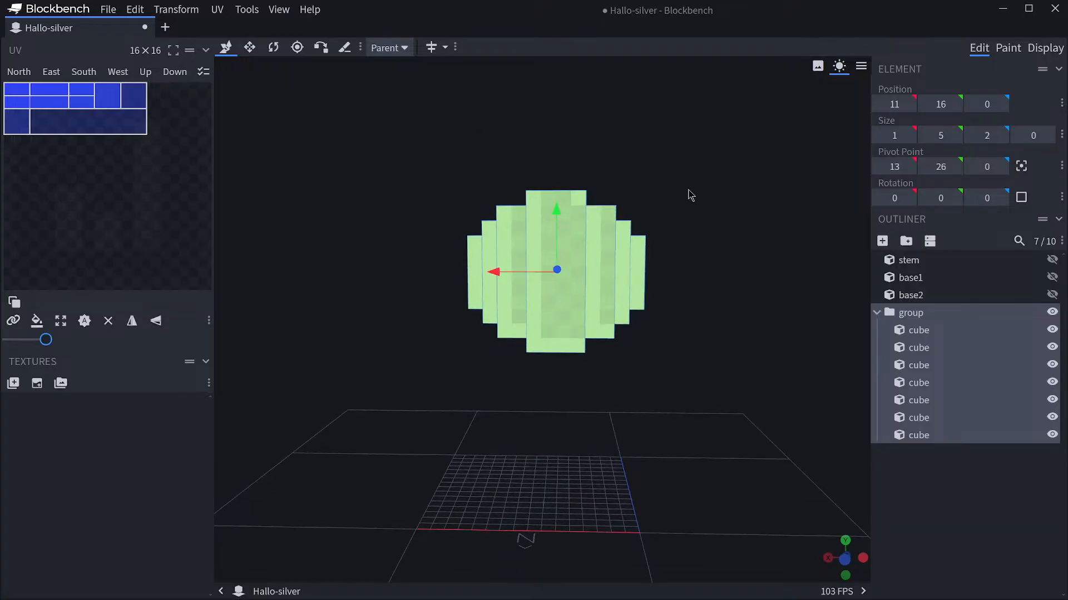
Show both base cubes and the stem again.
click(1052, 295)
click(1052, 277)
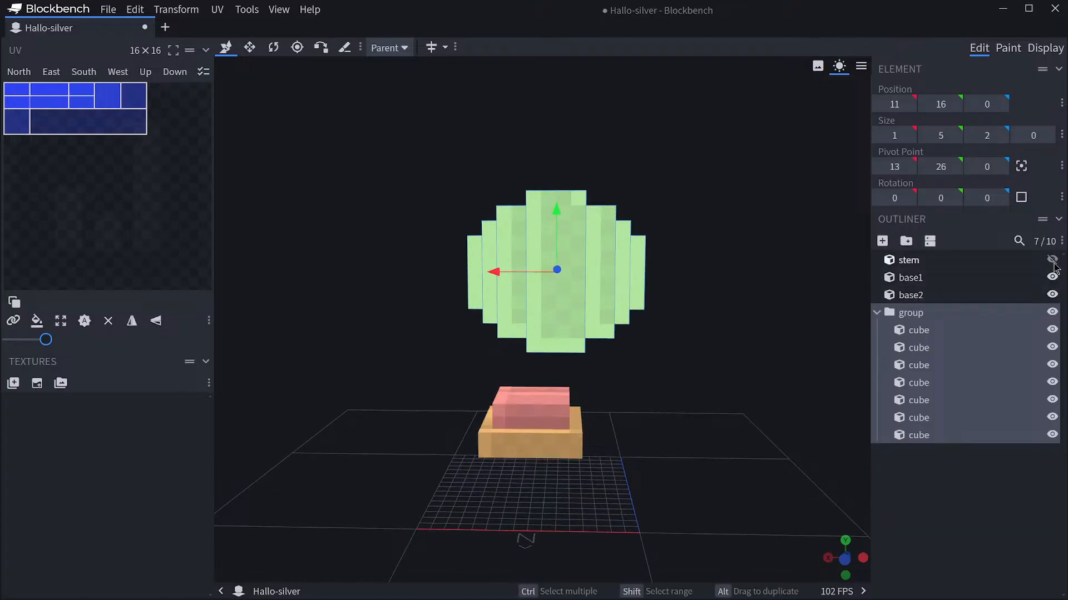
click(1052, 259)
Align the group centrally above the stem, with its left outermost strip at X position 13, Y position 15, Z position 2.
drag(512, 267, 481, 266)
drag(640, 346, 646, 340)
drag(483, 263, 497, 267)
drag(645, 318, 775, 359)
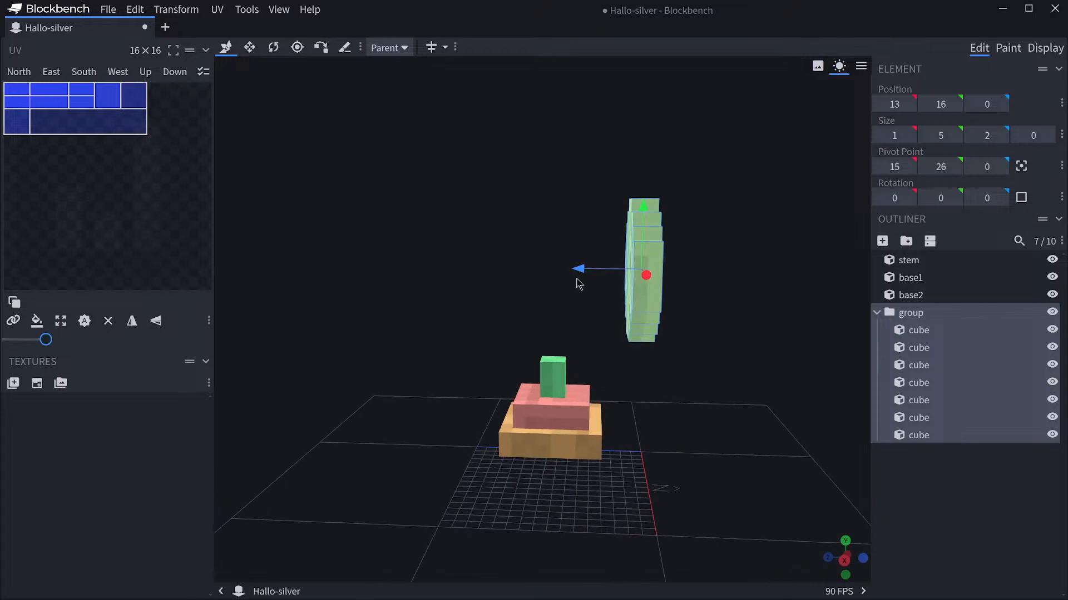
drag(579, 271, 559, 271)
drag(708, 293, 595, 316)
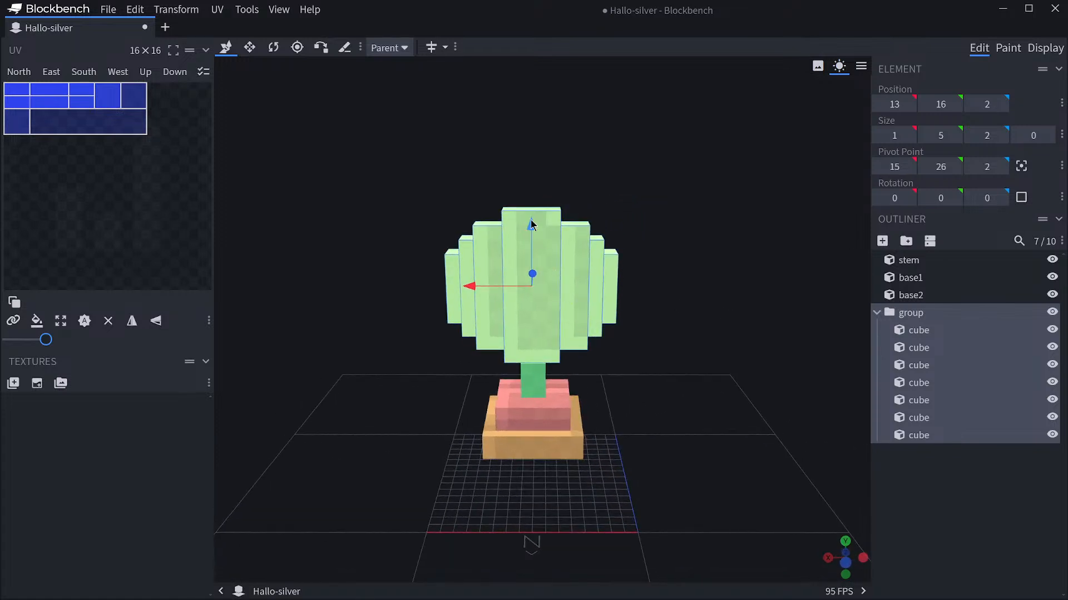
drag(529, 222, 528, 232)
drag(735, 302, 740, 267)
mouse_move(534, 209)
mouse_down()
mouse_move(529, 221)
mouse_move(529, 207)
mouse_up()
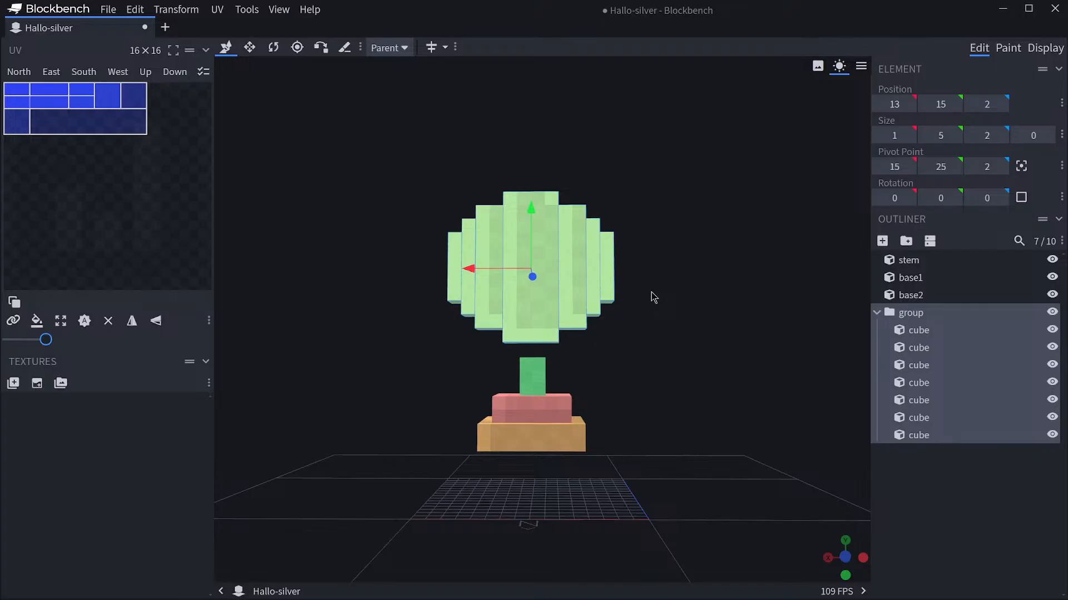
Extend the two 2-by-9 slabs beside the central slab downward to a height of 10 with the Resize tool.
click(582, 322)
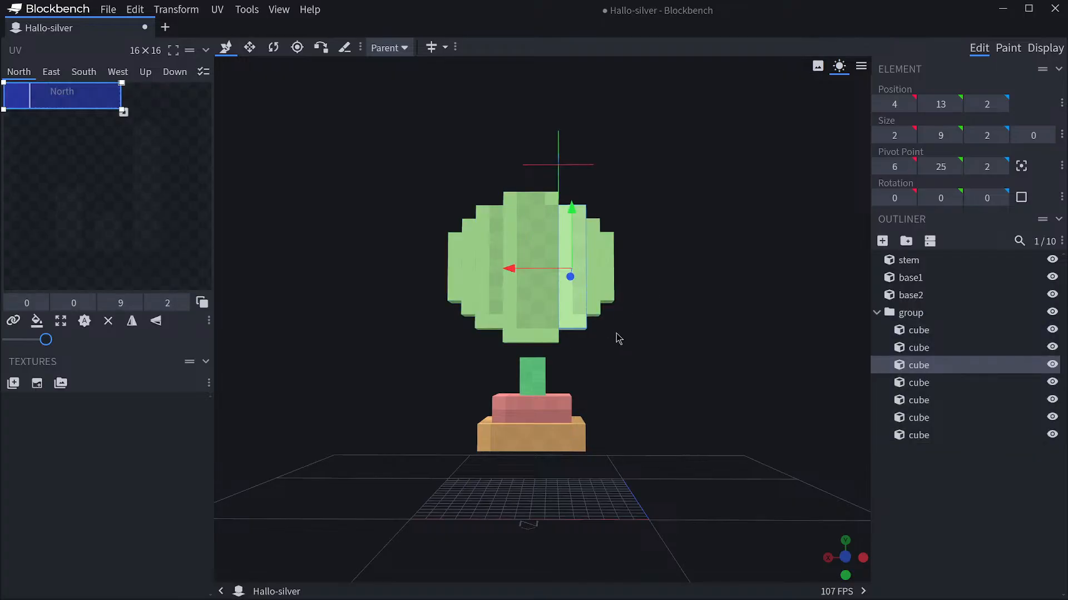
click(574, 326)
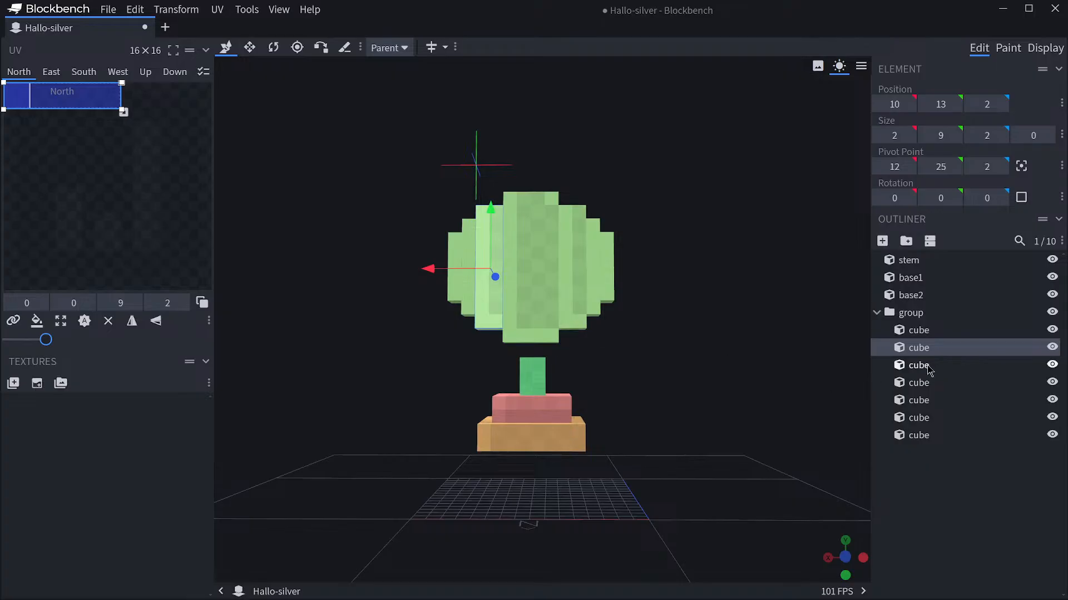
click(584, 309)
click(249, 47)
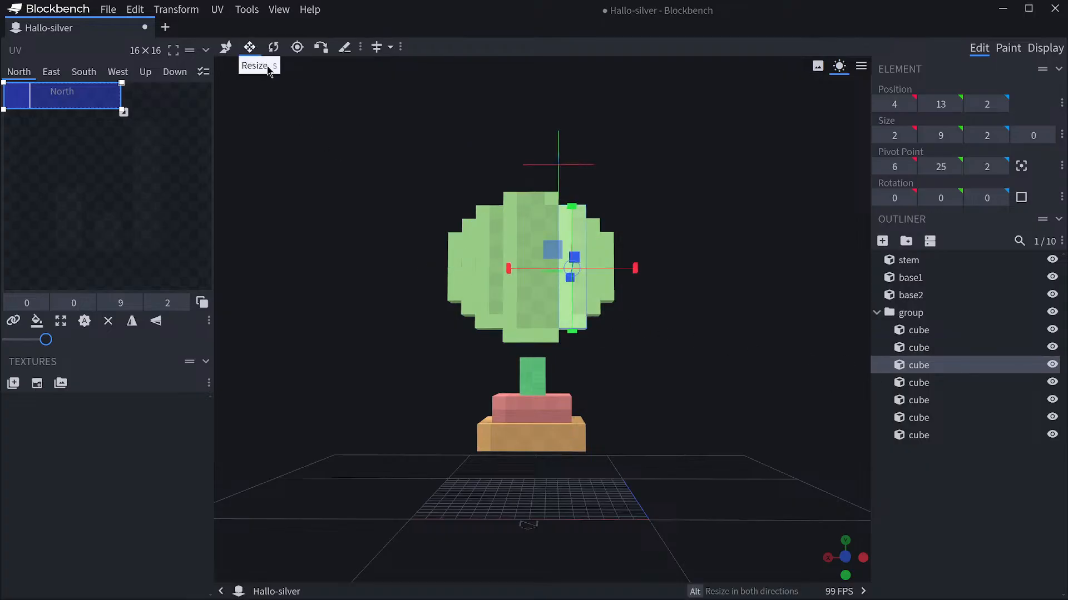
click(499, 322)
drag(491, 336, 502, 351)
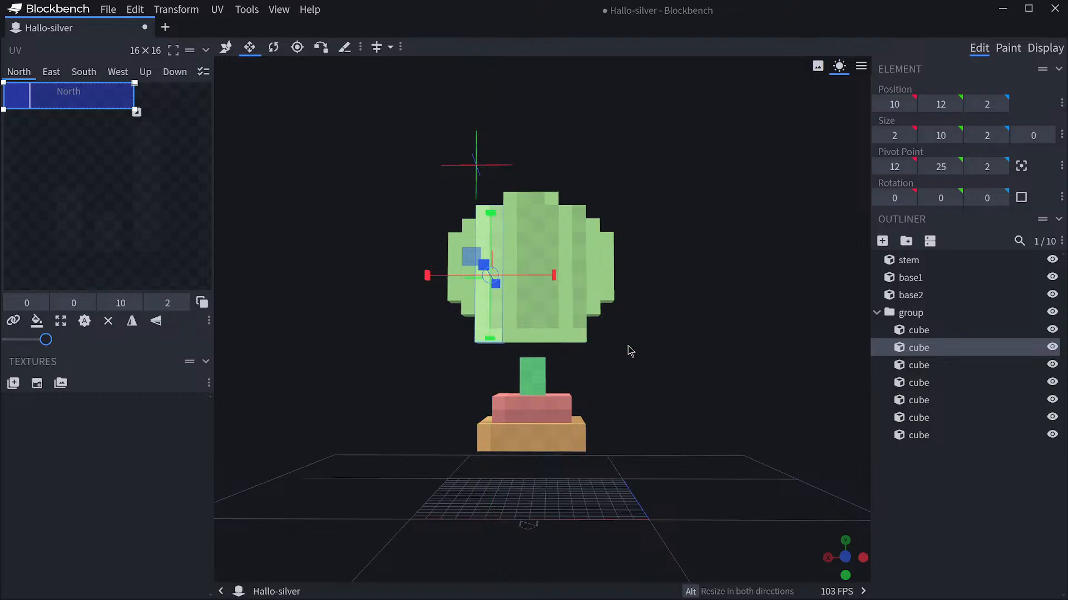
Extend the two 1-by-7 strips downward by one unit to a height of 8.
drag(626, 353, 650, 361)
click(594, 322)
drag(593, 344, 595, 357)
click(464, 319)
drag(466, 336, 467, 351)
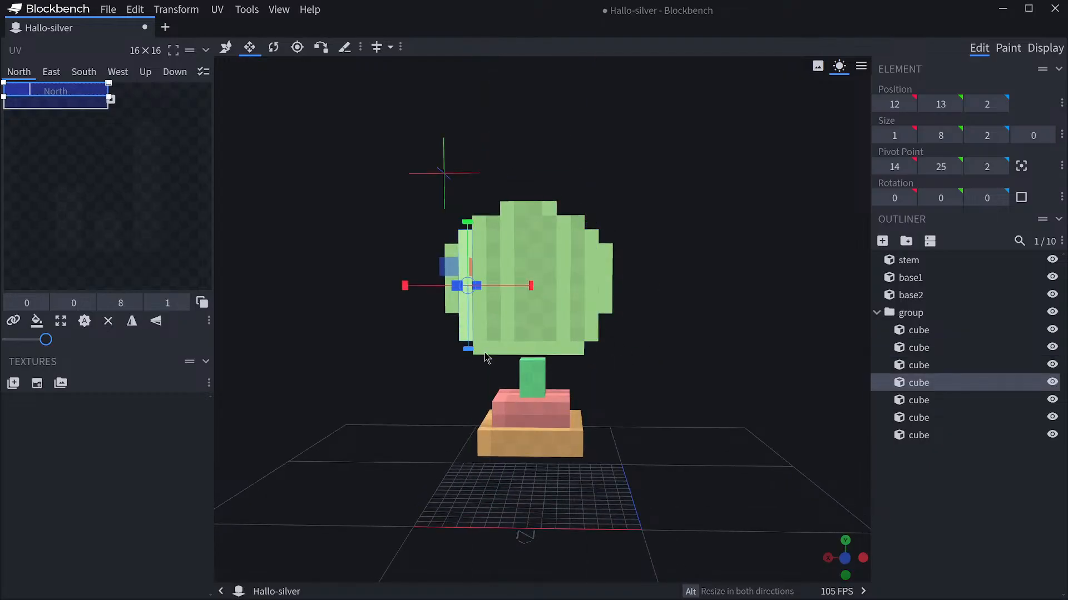
Extend the two outermost 1-by-5 strips downward by one unit to a height of 6.
click(606, 310)
drag(608, 345, 616, 363)
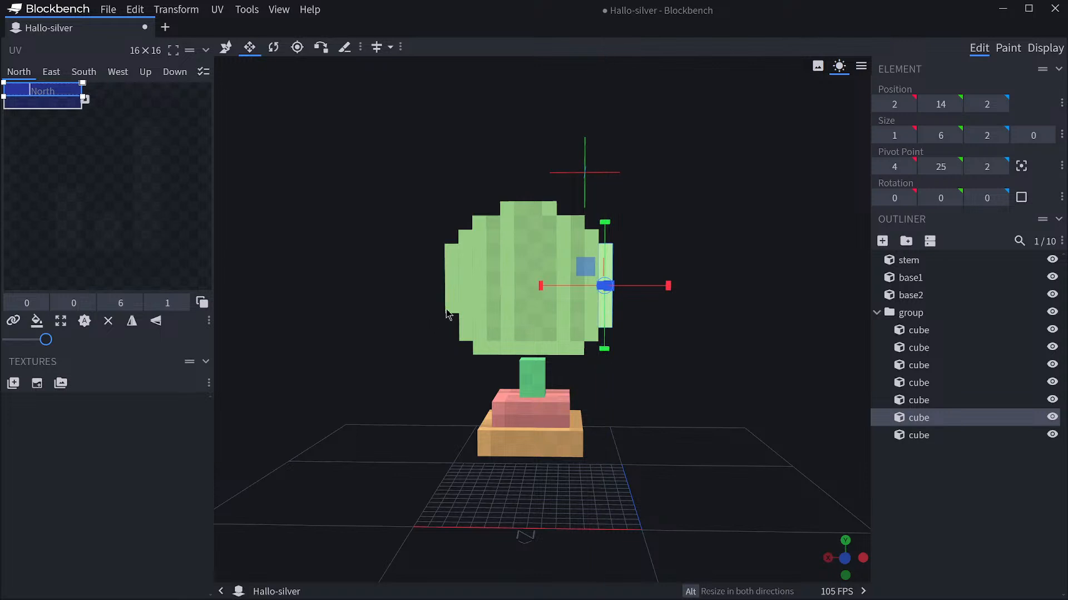
click(450, 312)
drag(455, 342, 453, 356)
Examine the rounded layered form and its fit on the stem and base from several angles and distances.
drag(671, 335, 686, 335)
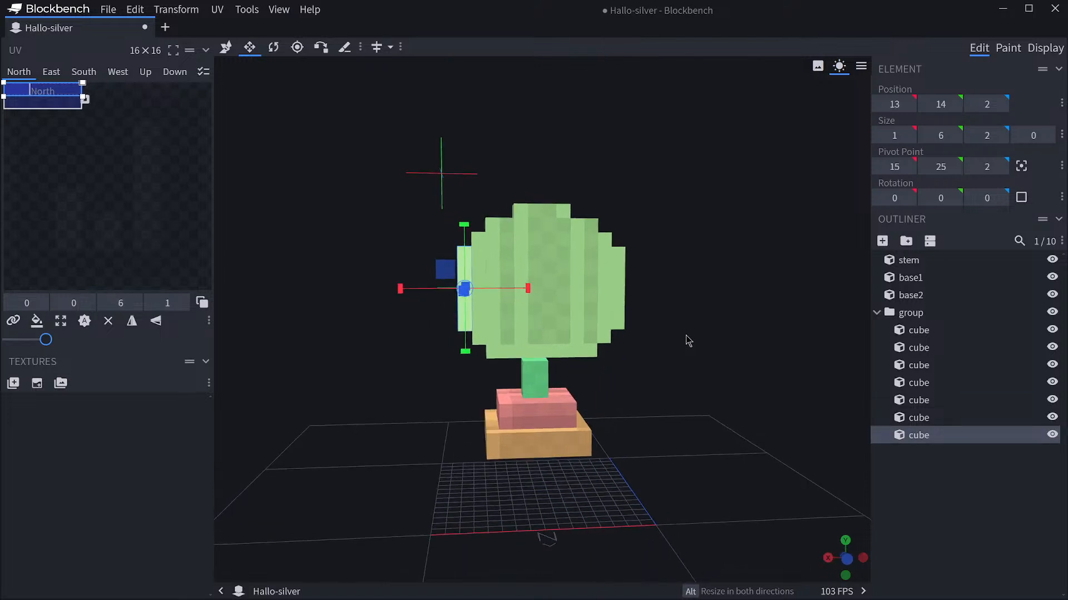
right_drag(726, 346, 690, 340)
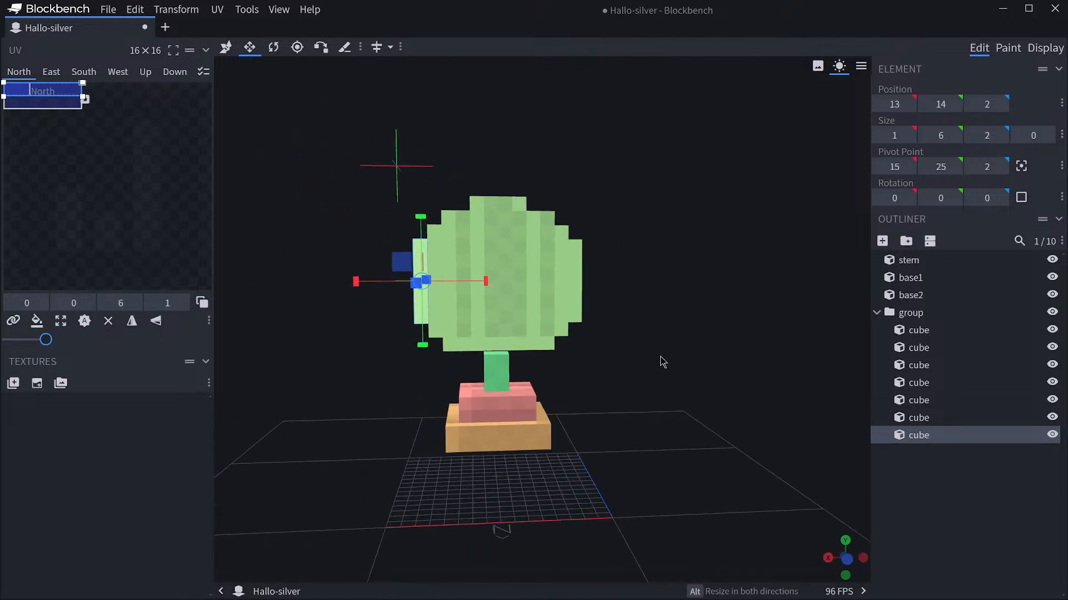
mouse_move(629, 367)
mouse_down()
mouse_move(634, 352)
mouse_move(651, 350)
mouse_move(584, 362)
mouse_move(642, 367)
mouse_up()
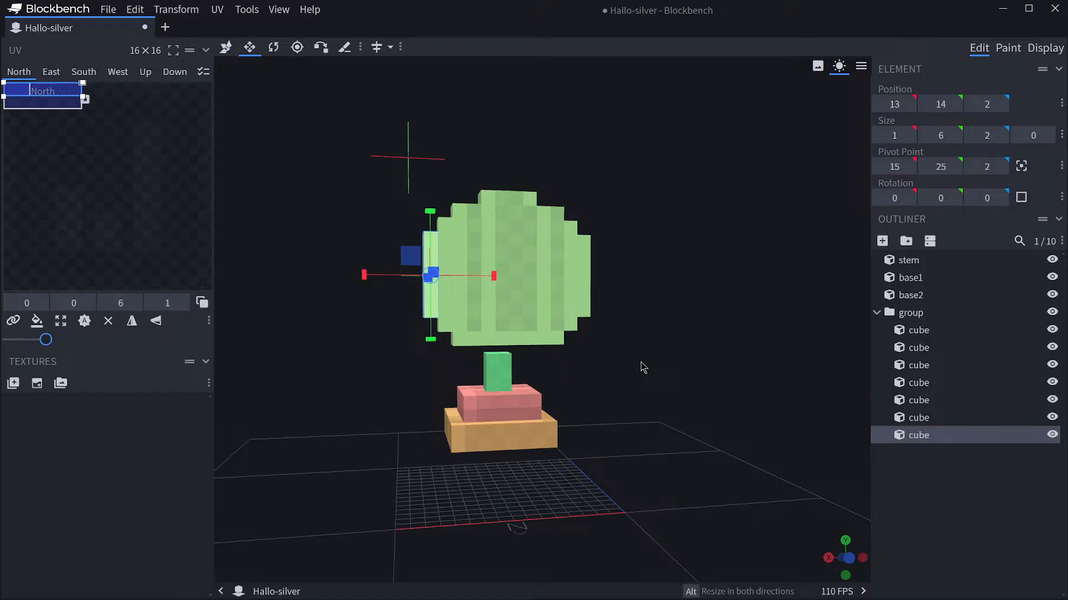
drag(644, 368, 624, 370)
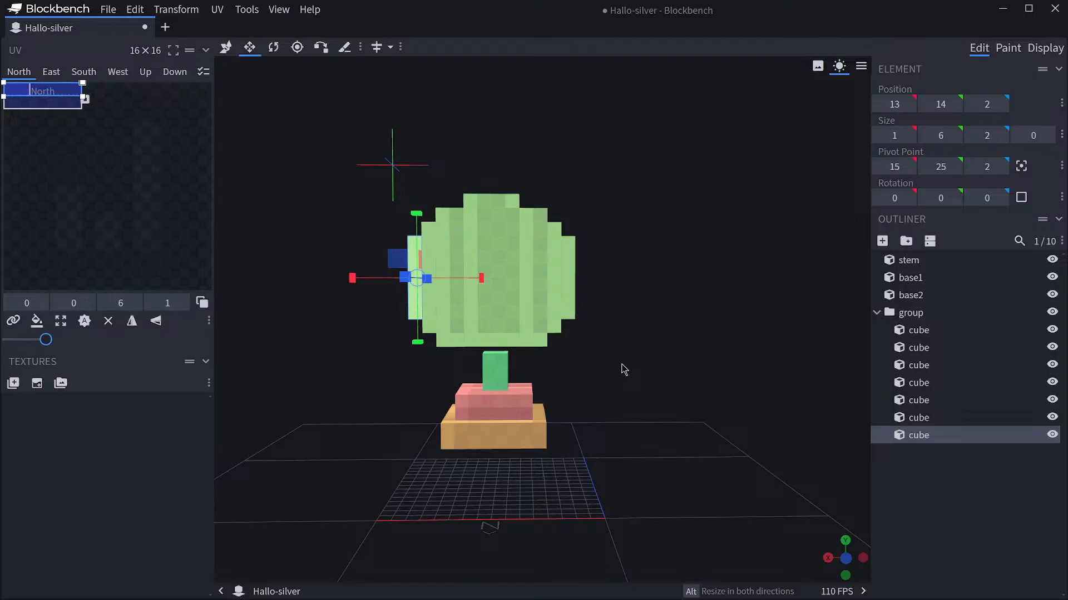
mouse_move(624, 370)
mouse_down()
mouse_move(639, 367)
mouse_move(605, 362)
mouse_move(638, 353)
mouse_move(684, 374)
mouse_move(628, 383)
mouse_up()
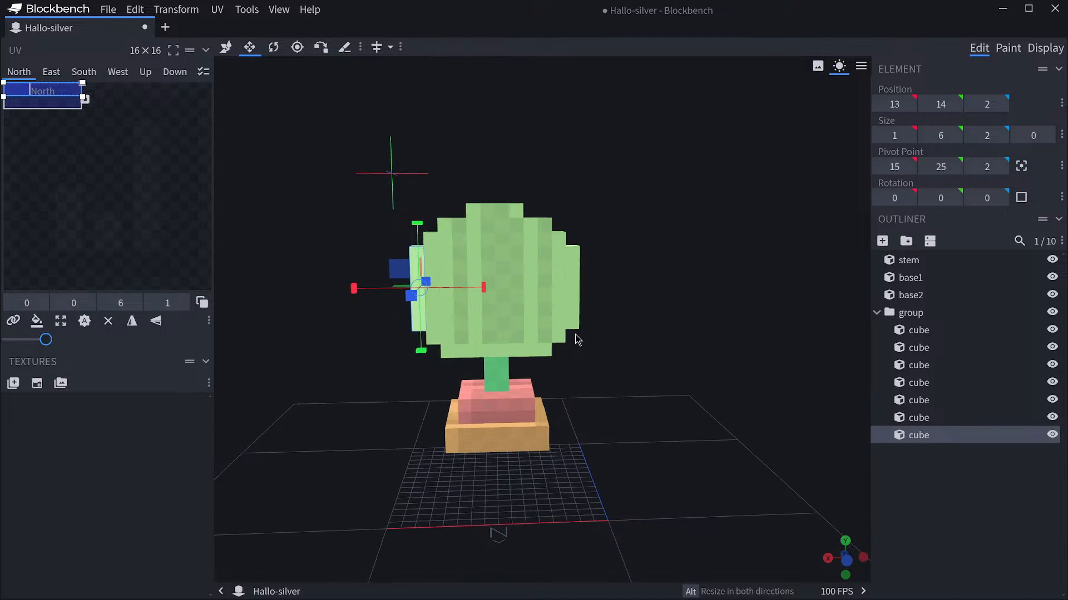
click(511, 303)
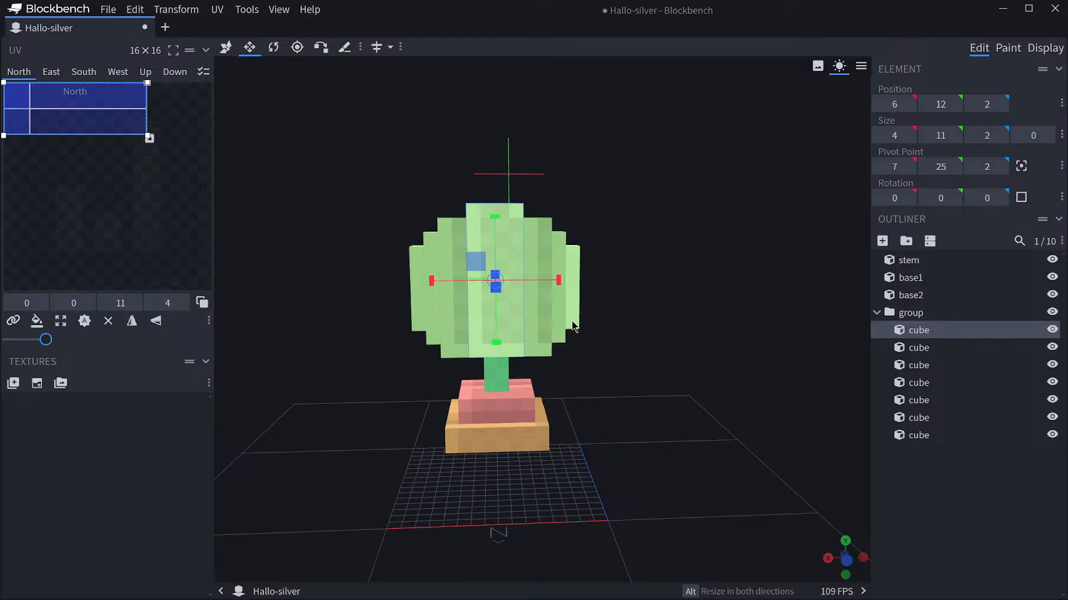
scroll(623, 314, up, 1)
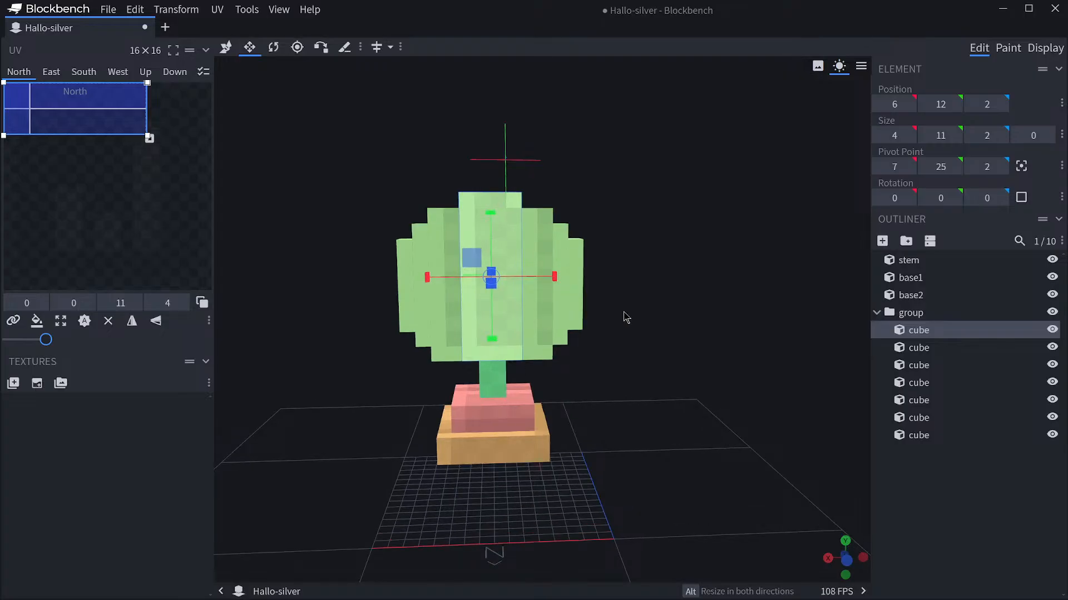
drag(624, 317, 617, 312)
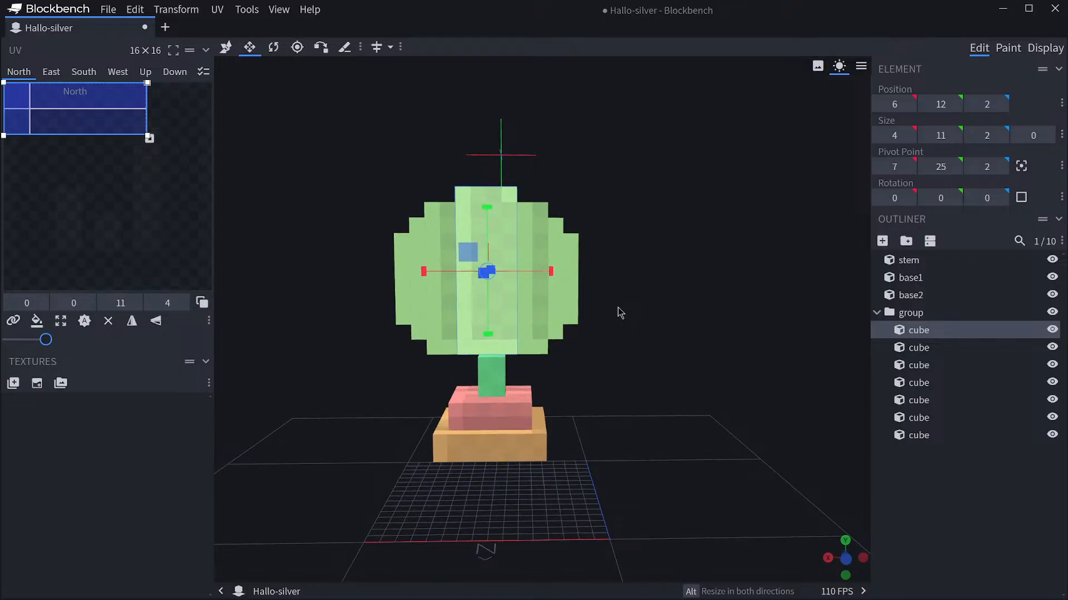
scroll(618, 308, up, 1)
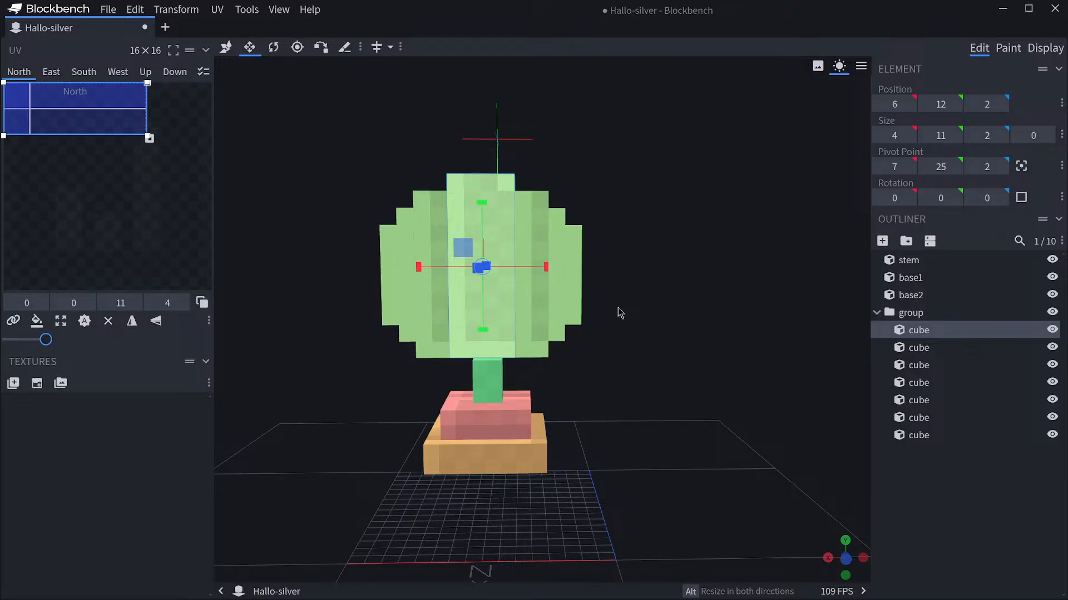
scroll(618, 308, up, 2)
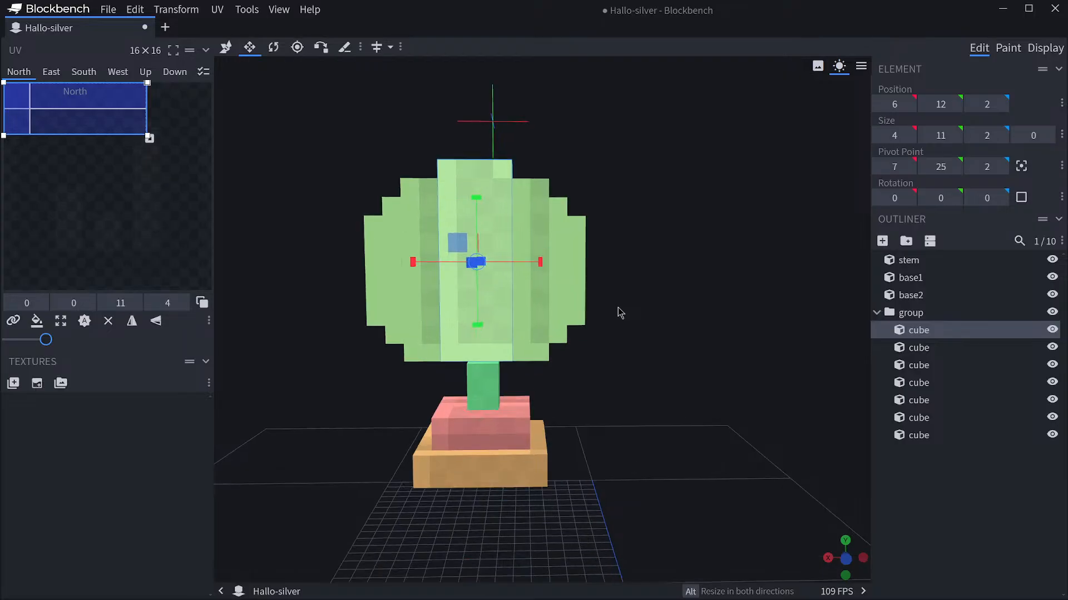
drag(618, 308, 800, 386)
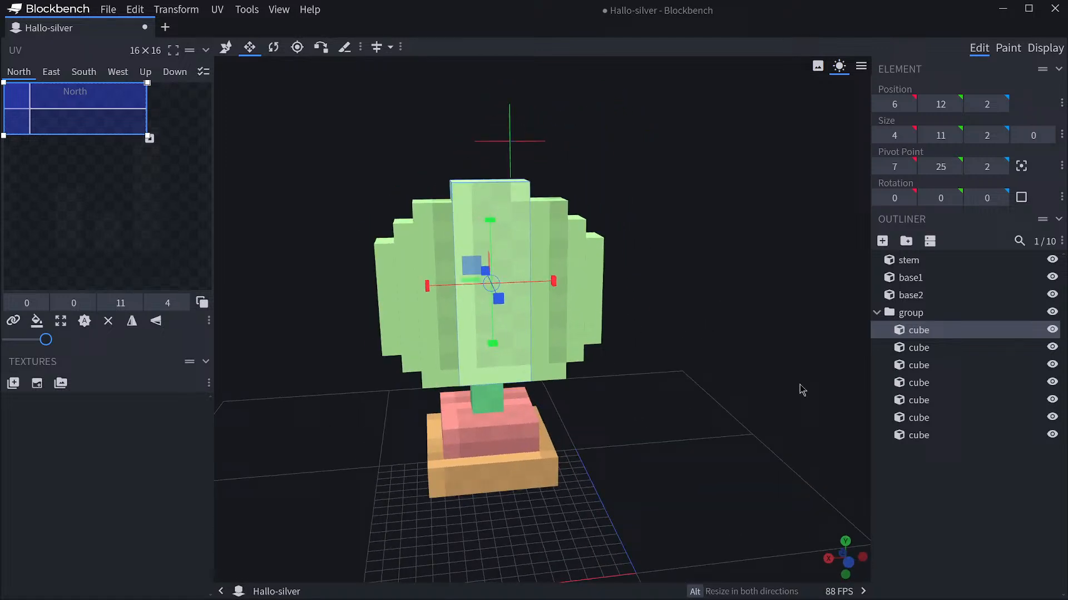
Select all seven layer cubes and thin them to a Z size of 1, keeping their X sizes.
shift+click(928, 436)
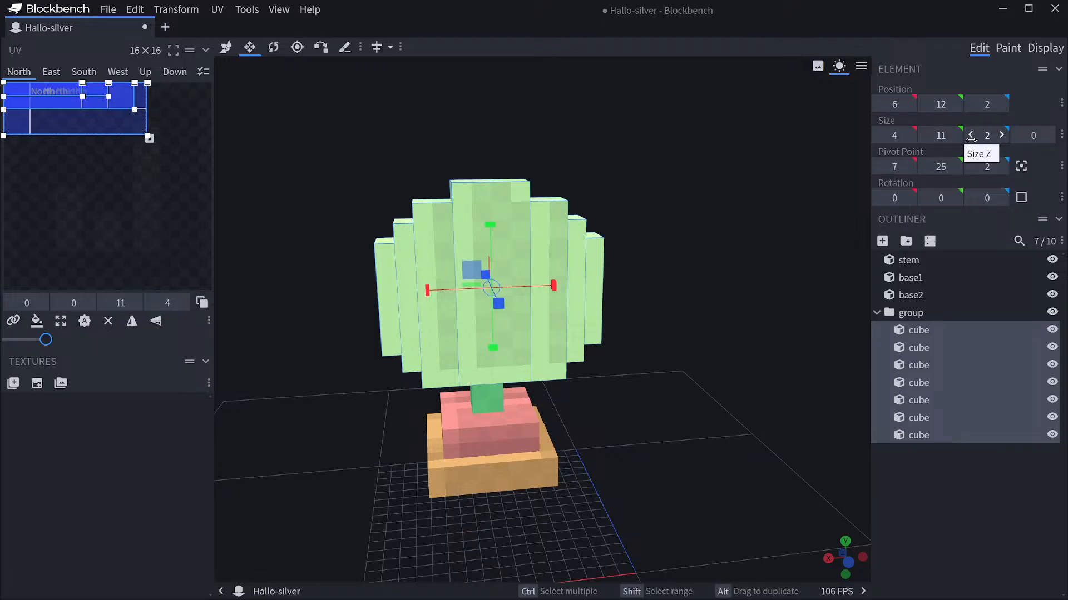
click(878, 136)
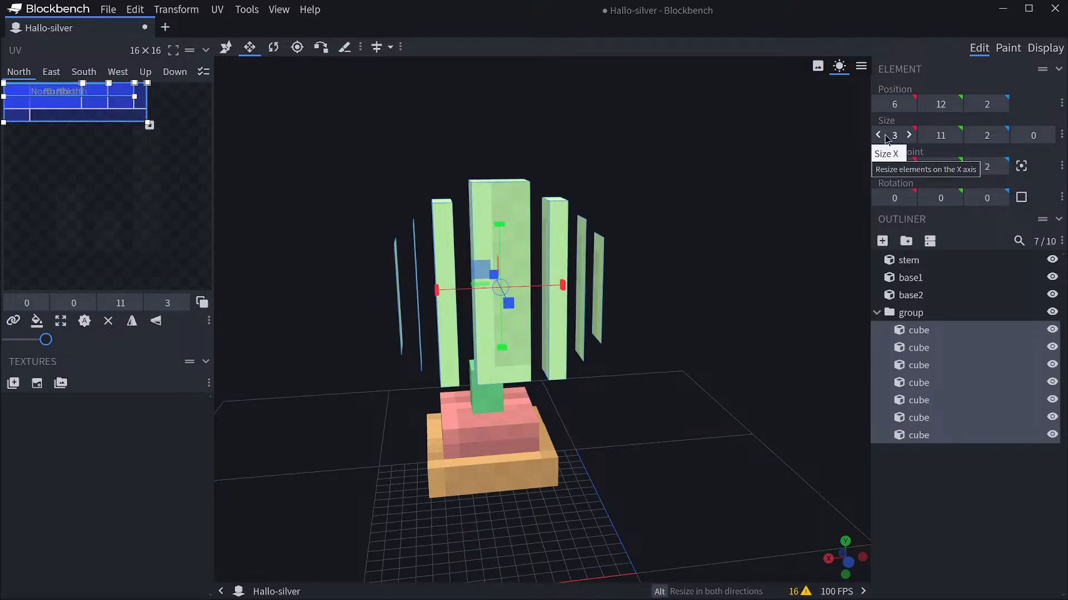
click(908, 135)
drag(746, 190, 856, 189)
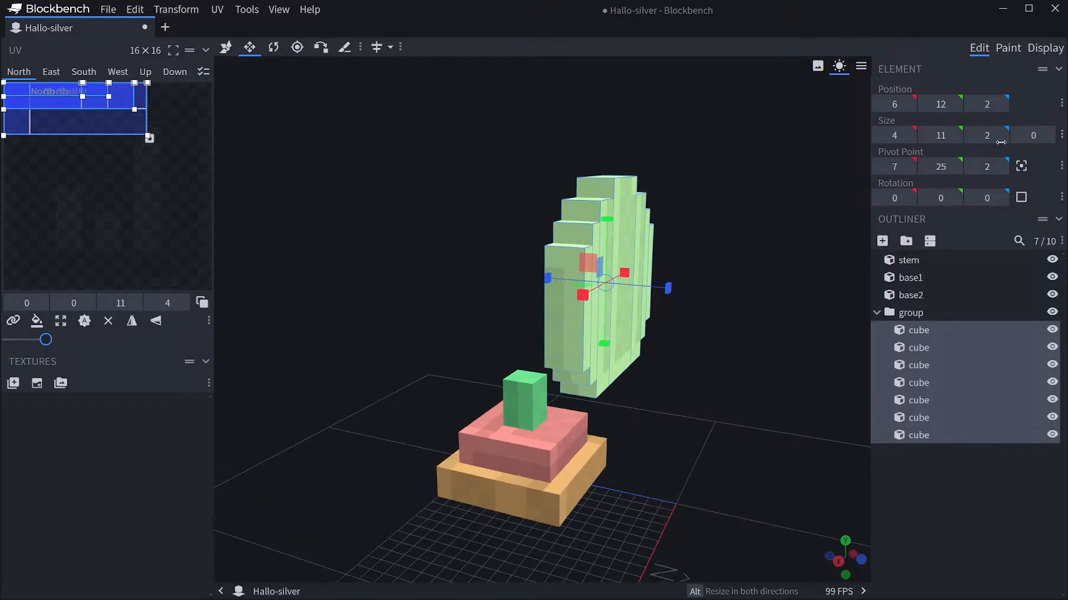
click(1001, 136)
click(970, 135)
click(970, 135)
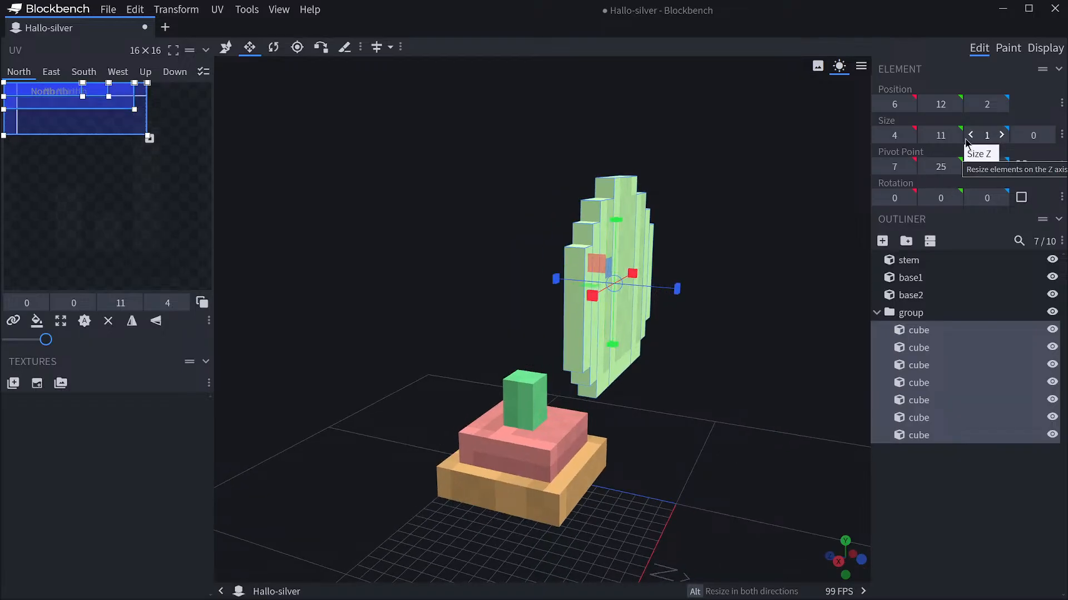
Extend the two 2-by-10 strips flanking the central cube upward by one unit to a height of 11.
drag(800, 217, 832, 217)
drag(747, 217, 817, 300)
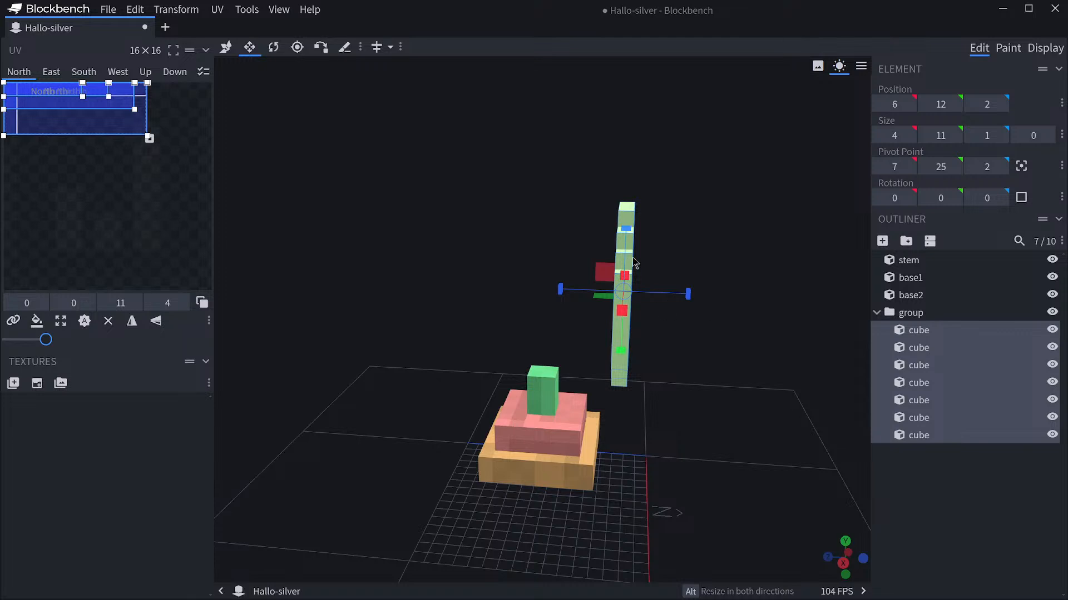
drag(719, 272, 452, 276)
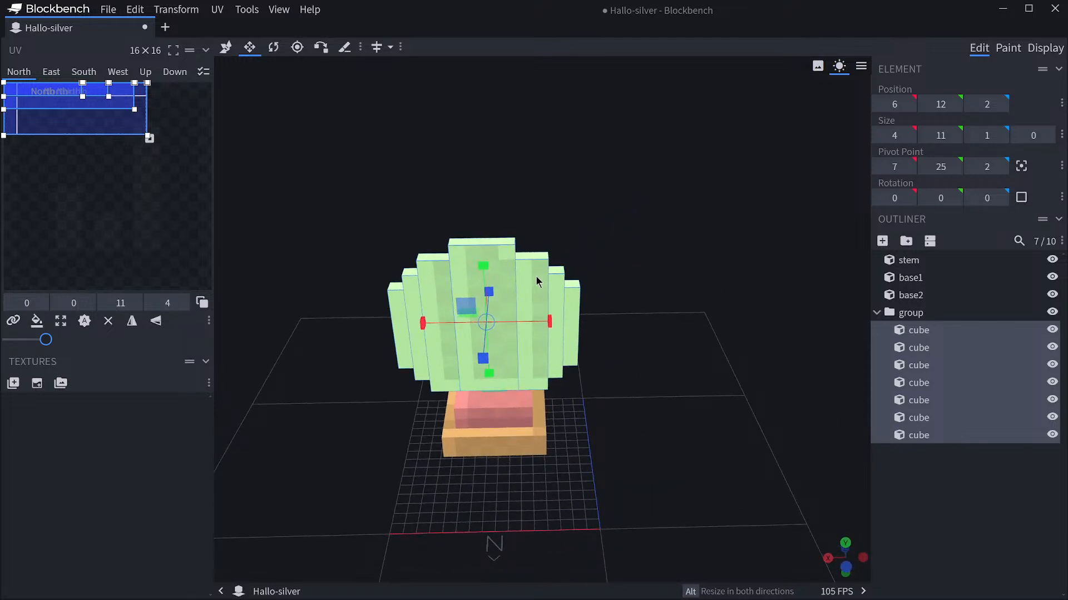
mouse_move(637, 303)
mouse_down()
mouse_move(644, 272)
mouse_move(651, 300)
mouse_up()
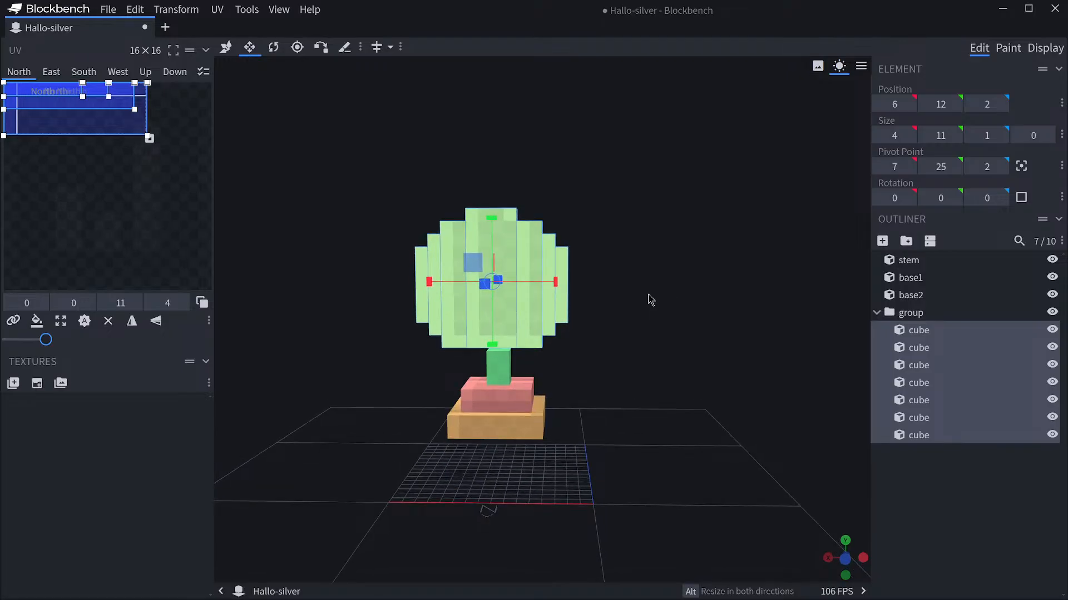
click(445, 256)
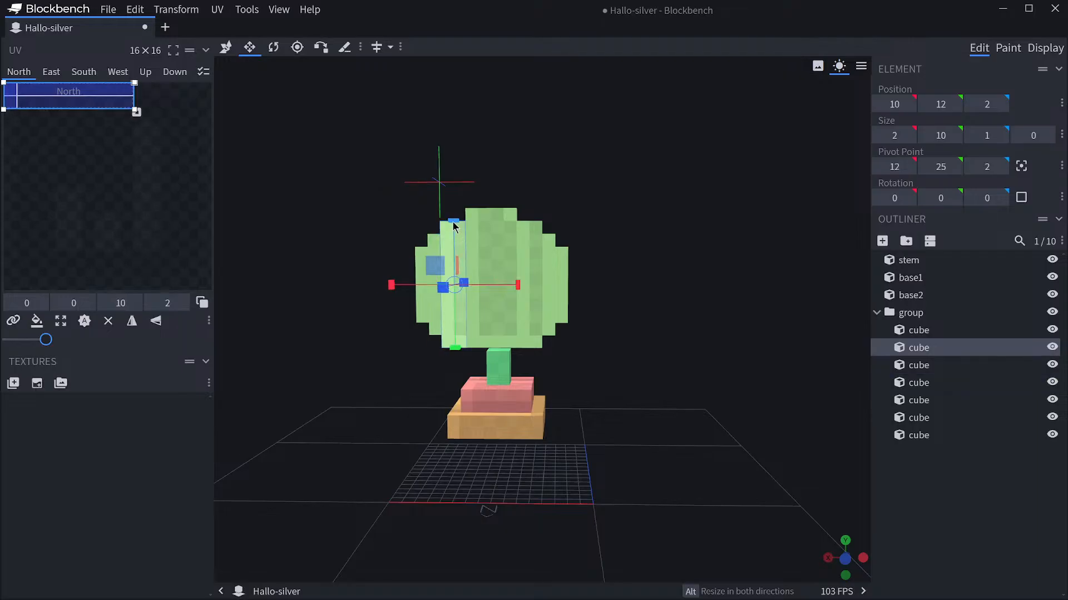
drag(454, 221, 479, 216)
click(531, 224)
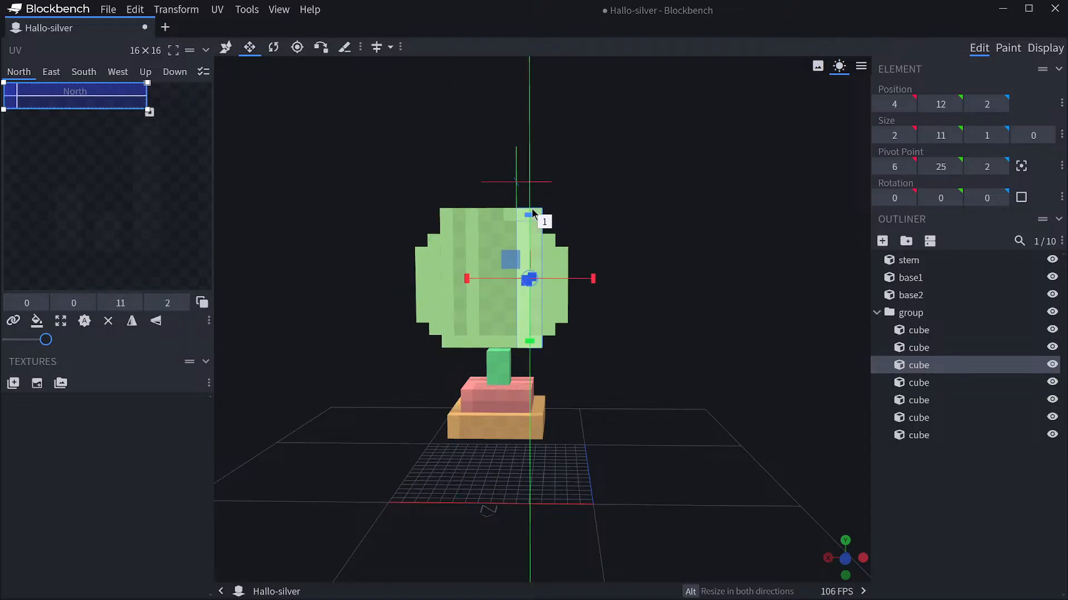
Extend the two 1-by-8 strips upward to a height of 10 and the two outermost strips upward to a height of 8.
click(549, 245)
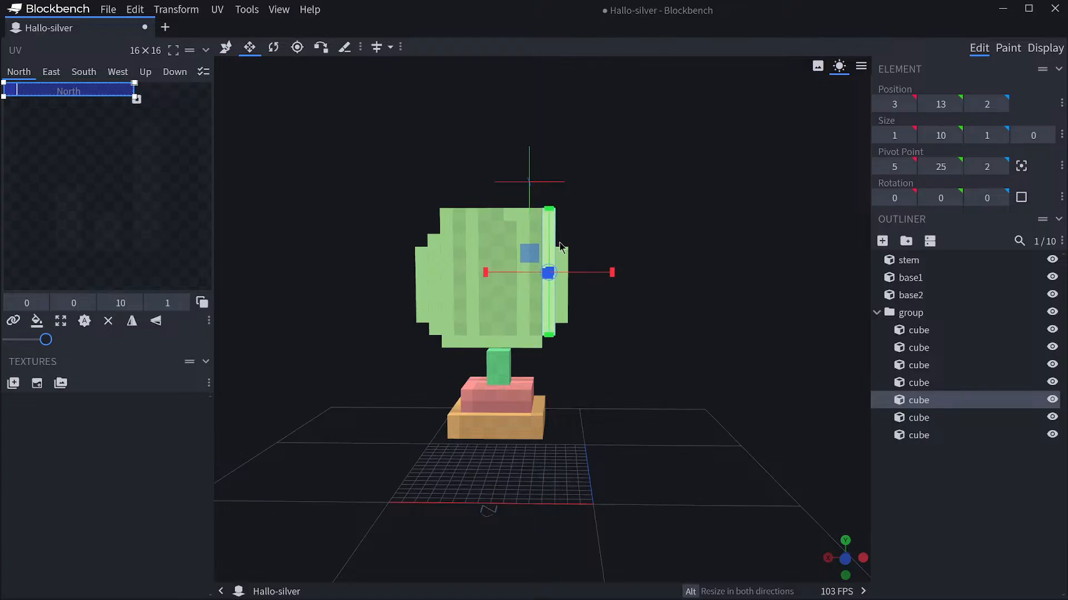
click(561, 238)
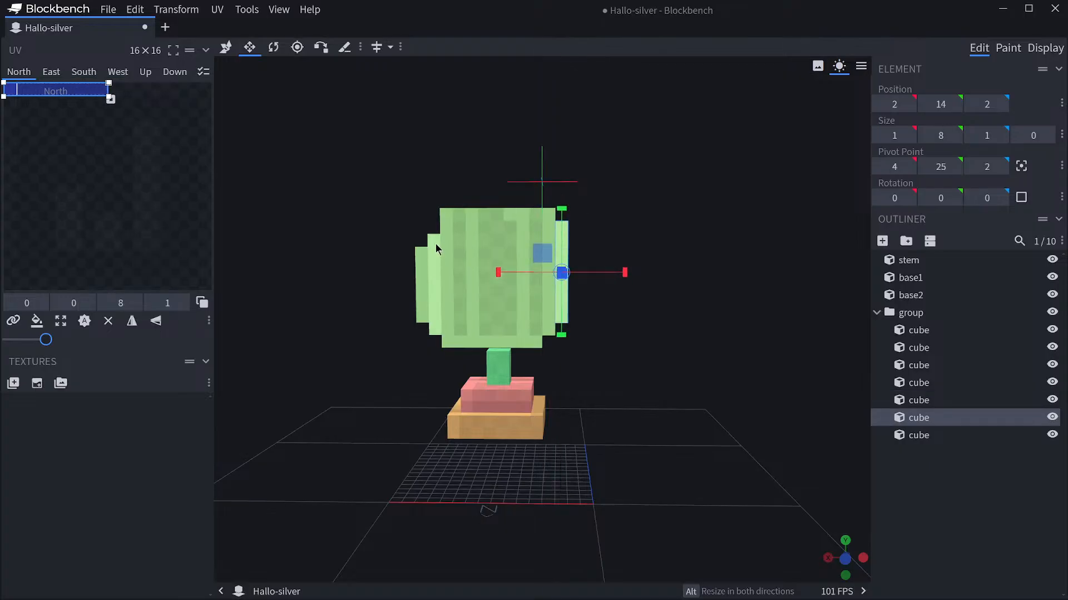
click(436, 225)
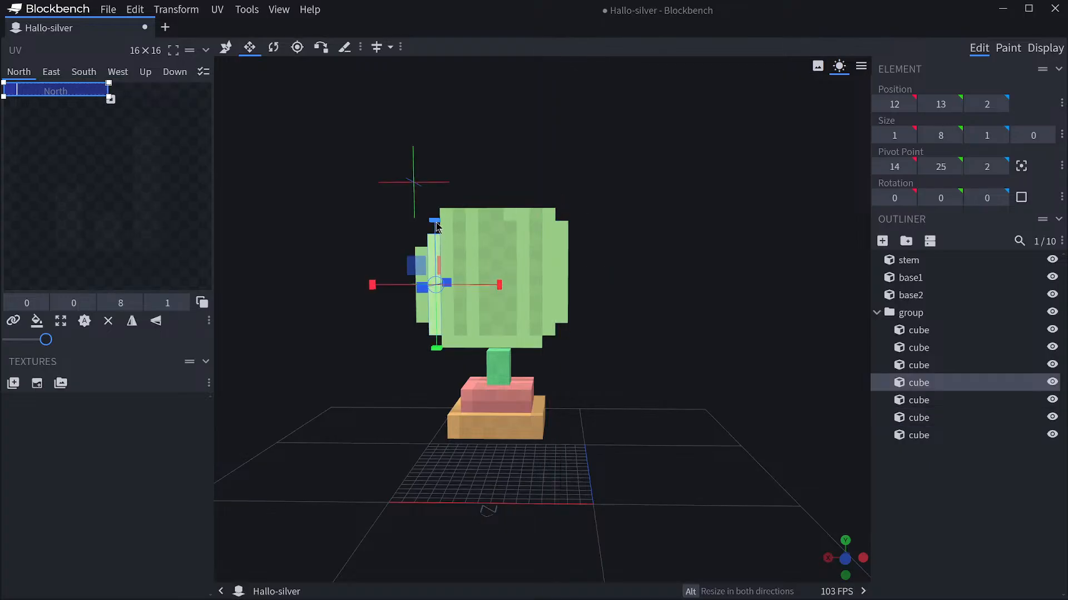
click(418, 293)
drag(424, 209, 432, 204)
Extend the two 1-by-10 strips downward to a height of 11 and the two outermost strips downward to a height of 9.
drag(612, 275, 635, 271)
click(451, 334)
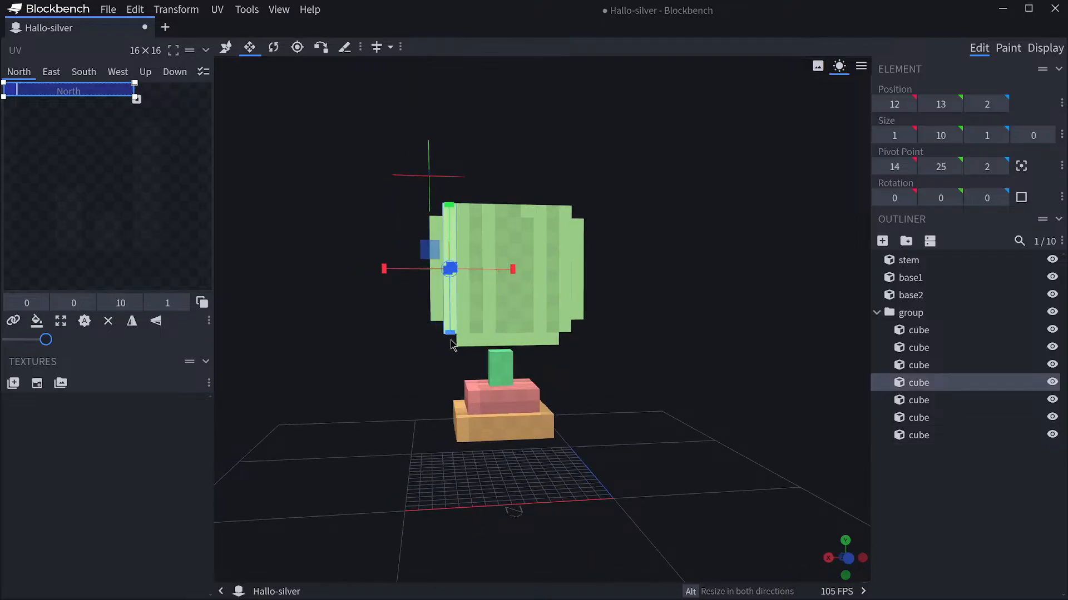
drag(451, 334, 453, 346)
click(564, 332)
drag(565, 333, 566, 346)
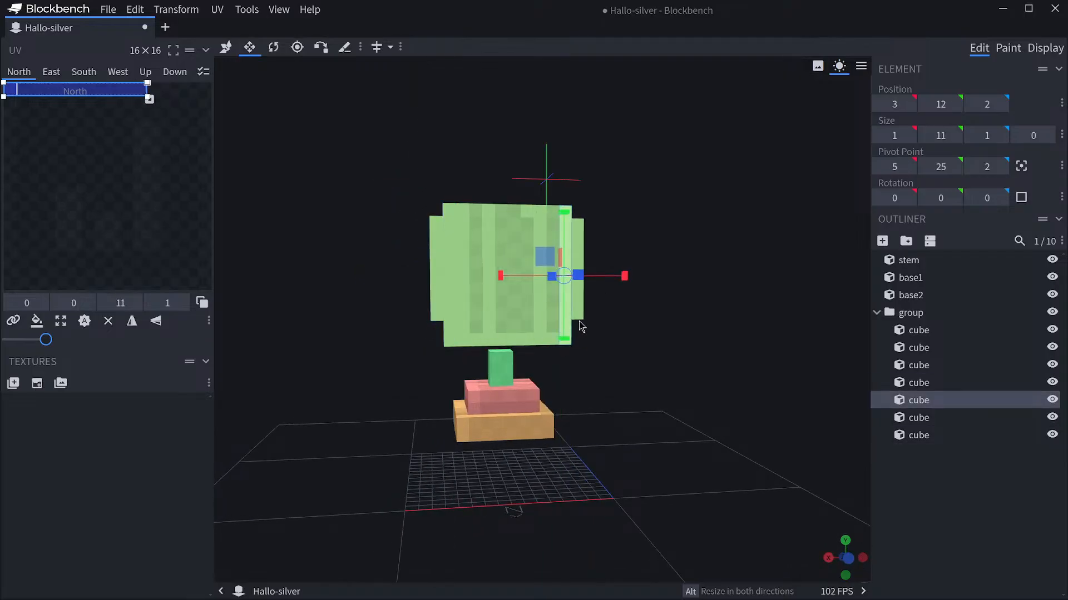
click(437, 325)
drag(437, 325, 438, 337)
mouse_move(588, 341)
mouse_down()
mouse_move(669, 345)
mouse_move(585, 367)
mouse_move(582, 353)
mouse_up()
Narrow the four-wide central cube to an X size of 1, keeping it at X position 6.
drag(529, 246, 676, 265)
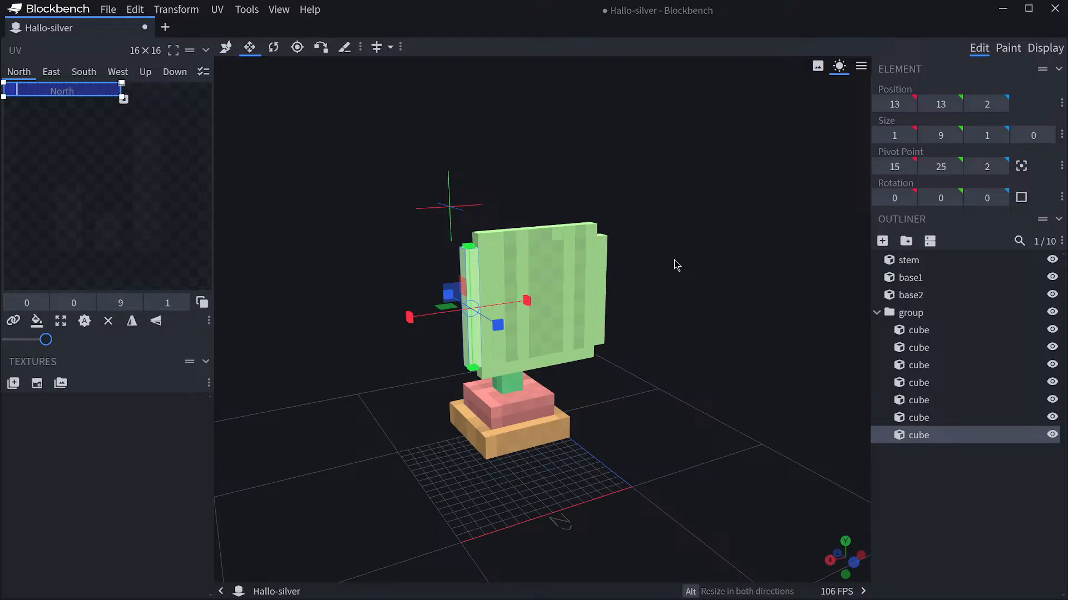
drag(676, 265, 627, 241)
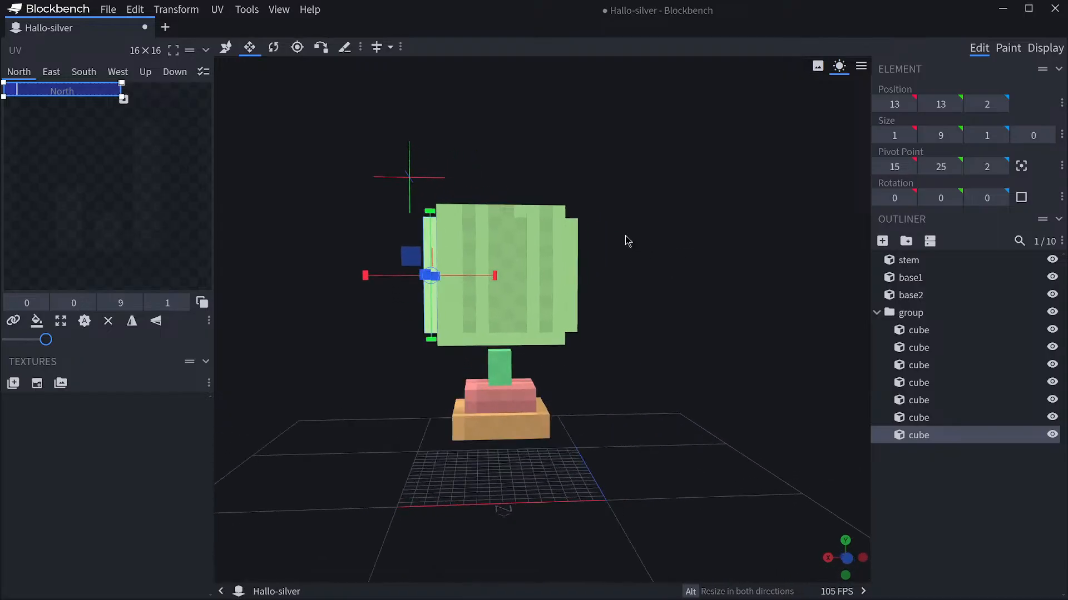
scroll(632, 282, up, 4)
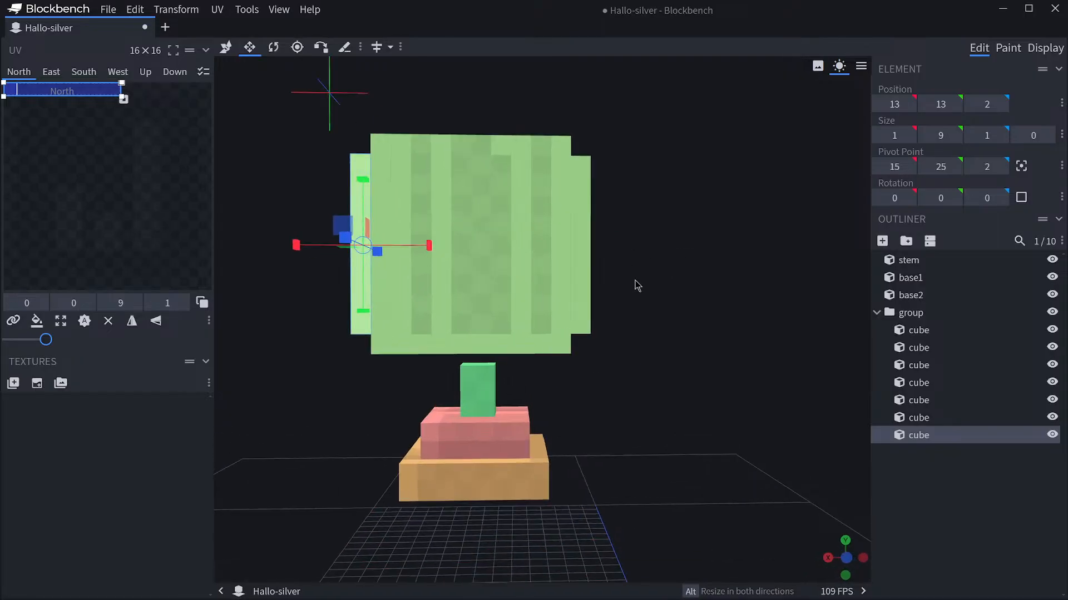
drag(633, 282, 639, 341)
click(552, 294)
click(564, 306)
click(516, 315)
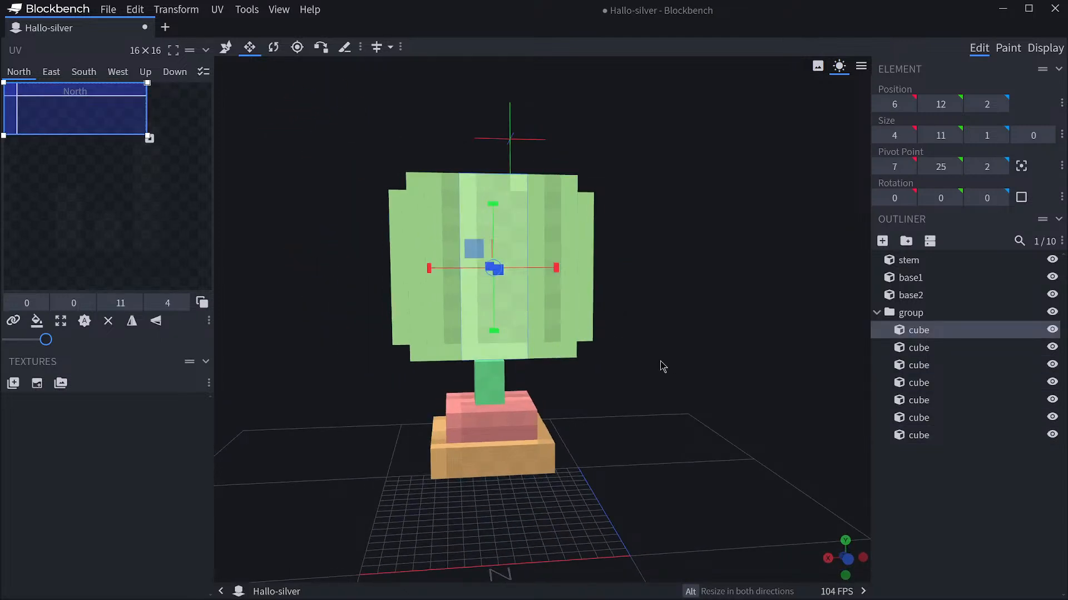
drag(440, 268, 481, 268)
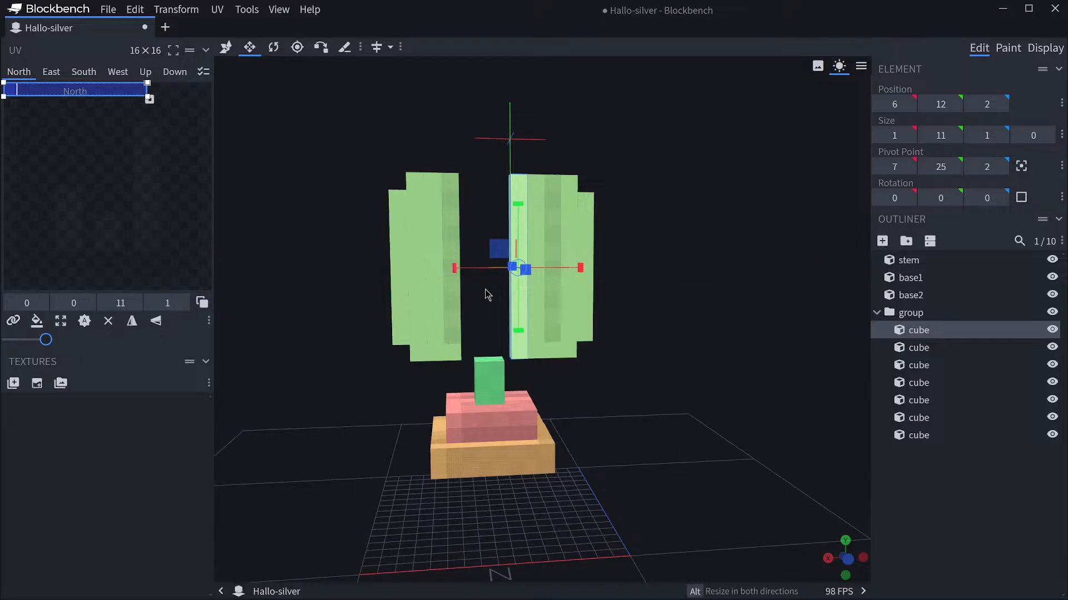
Try to copy the one-wide central strip, and move the strip along X to position 8.
drag(660, 317, 539, 328)
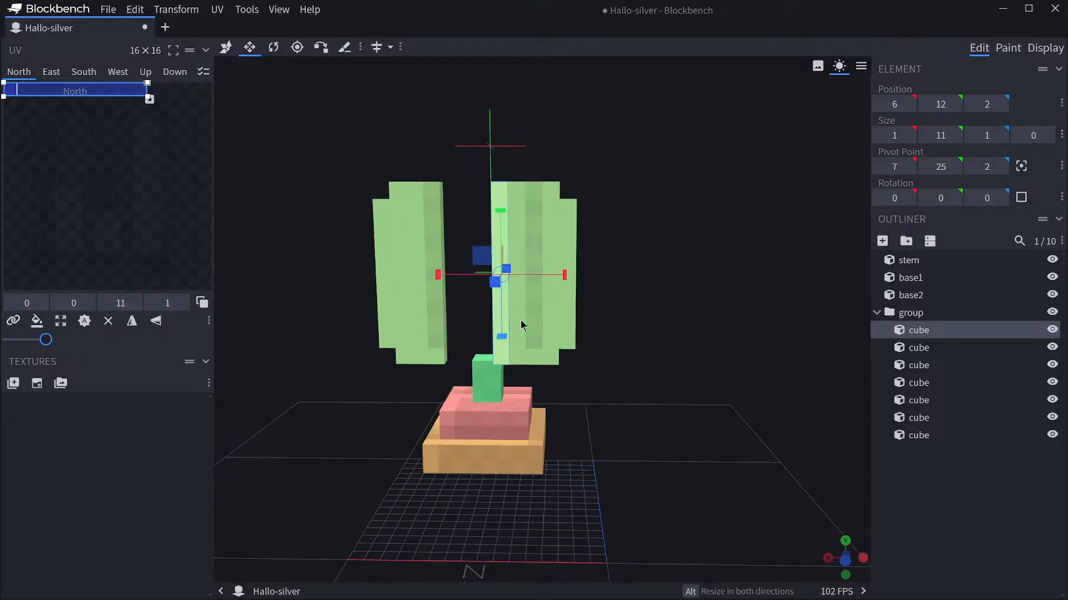
key(ctrl+c)
key(ctrl+v)
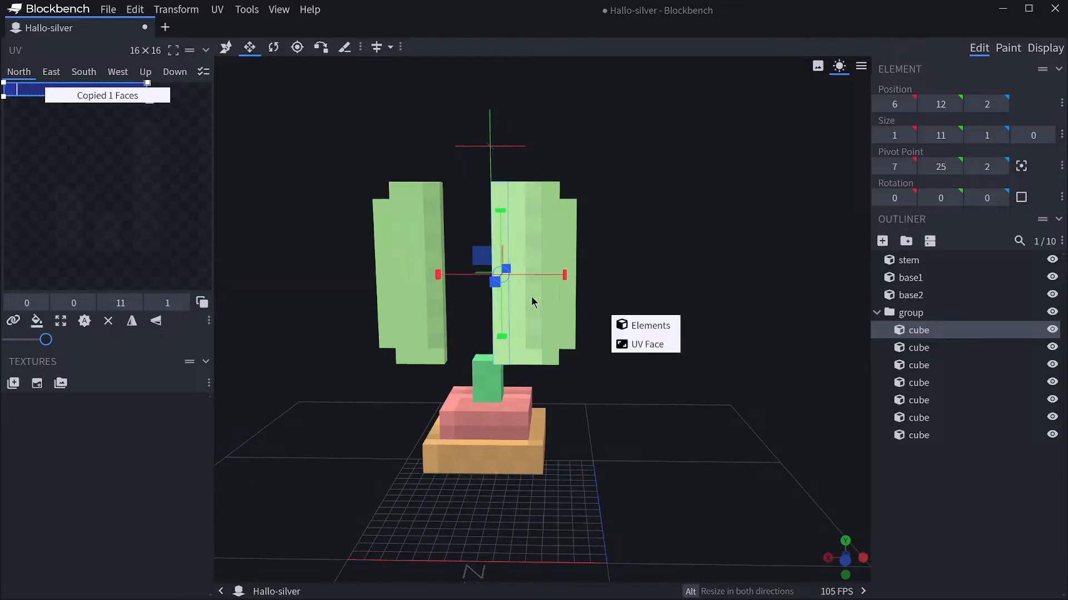
click(226, 48)
drag(443, 276, 392, 275)
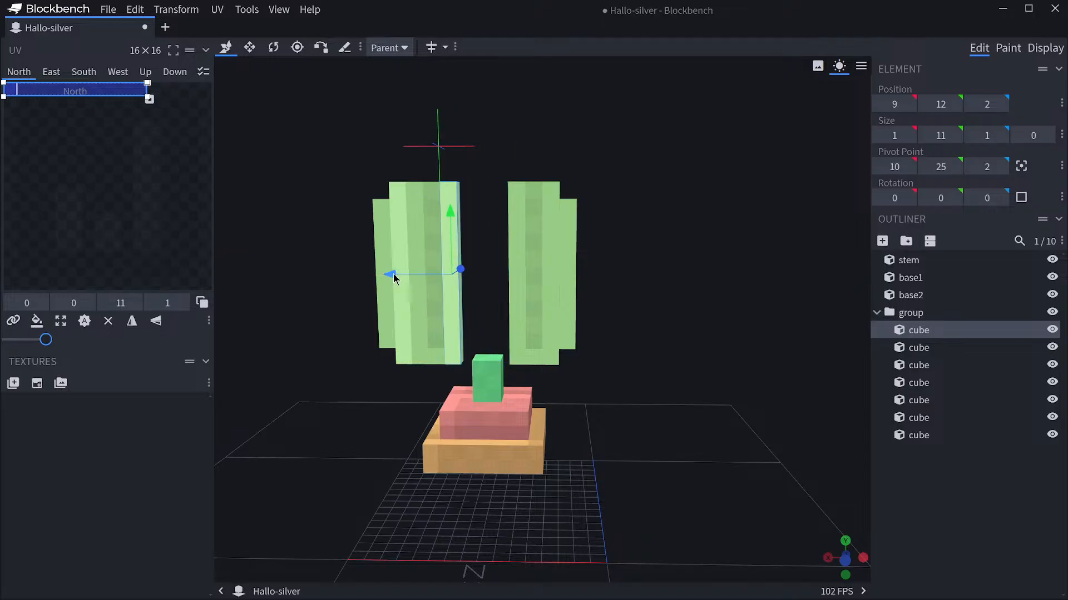
click(432, 243)
click(463, 252)
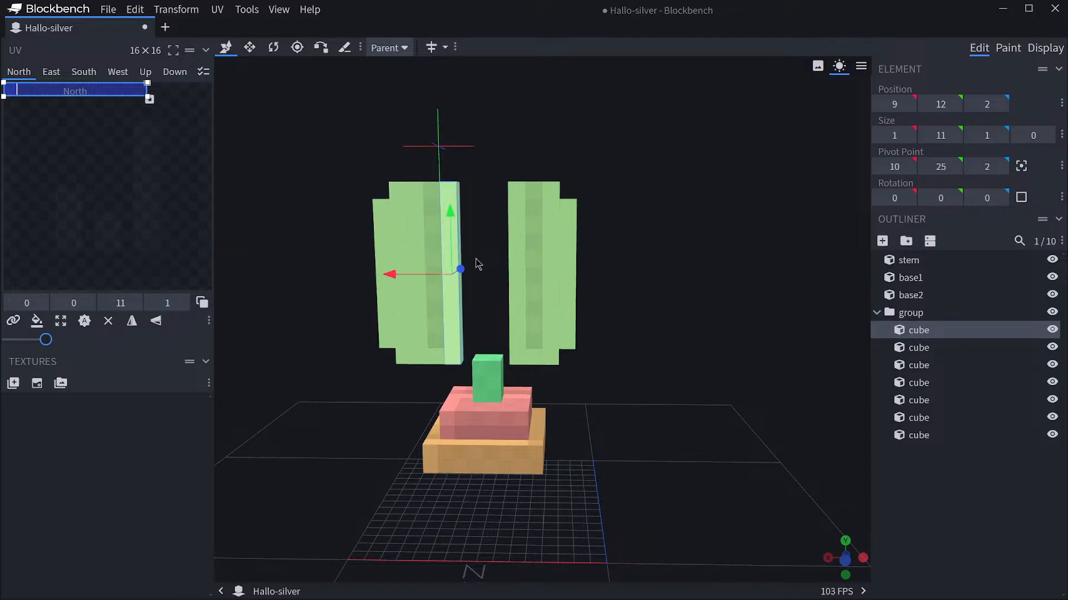
key(ctrl+c)
key(ctrl+v)
drag(404, 275, 419, 278)
key(ctrl+c)
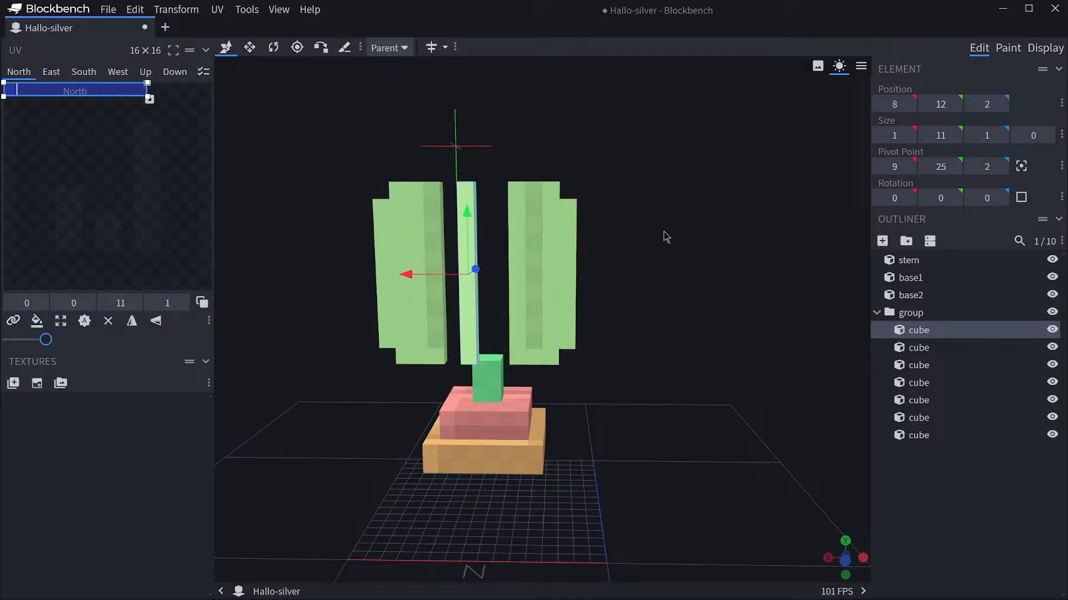
Duplicate the two-wide strip at X position 4 and move the copy two units along X into the central gap.
click(517, 203)
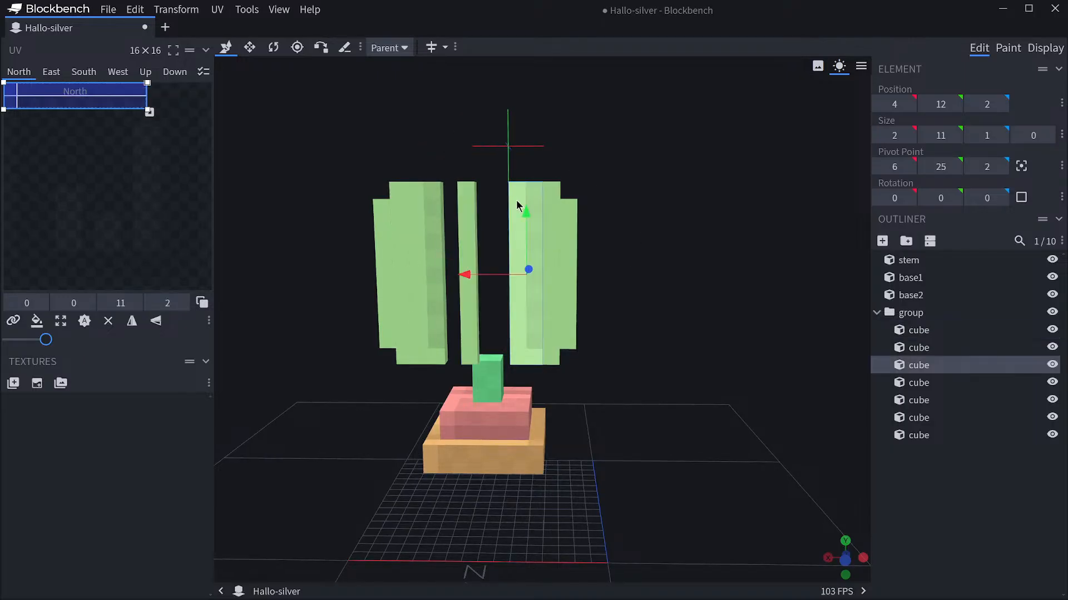
click(916, 382)
click(932, 369)
key(ctrl+d)
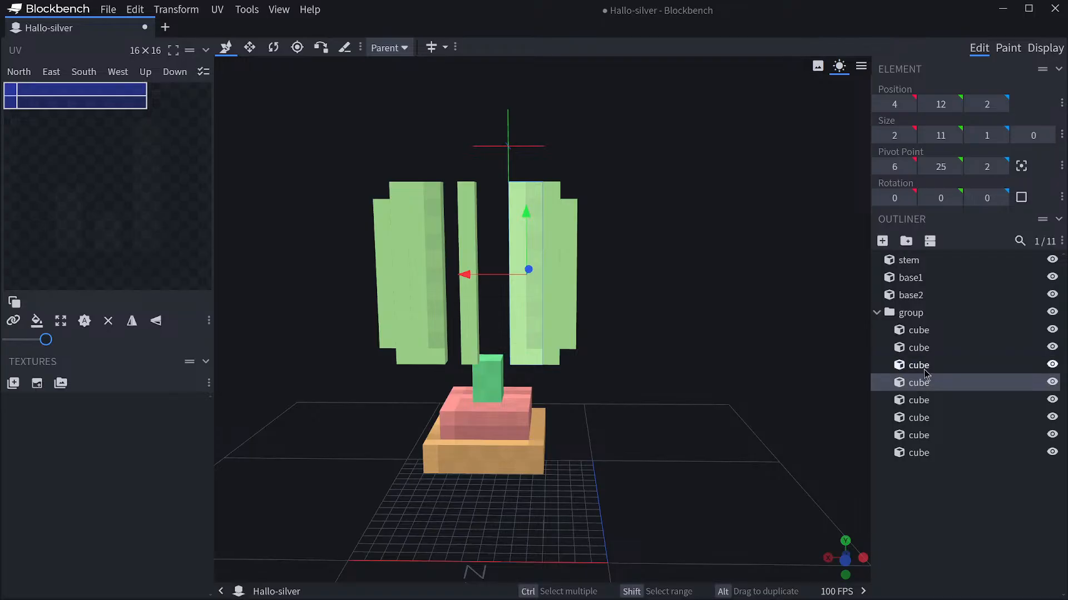
drag(465, 274, 432, 273)
Reorder the group in the outliner so the two-wide strip at X position 4 sits below its duplicate.
click(919, 330)
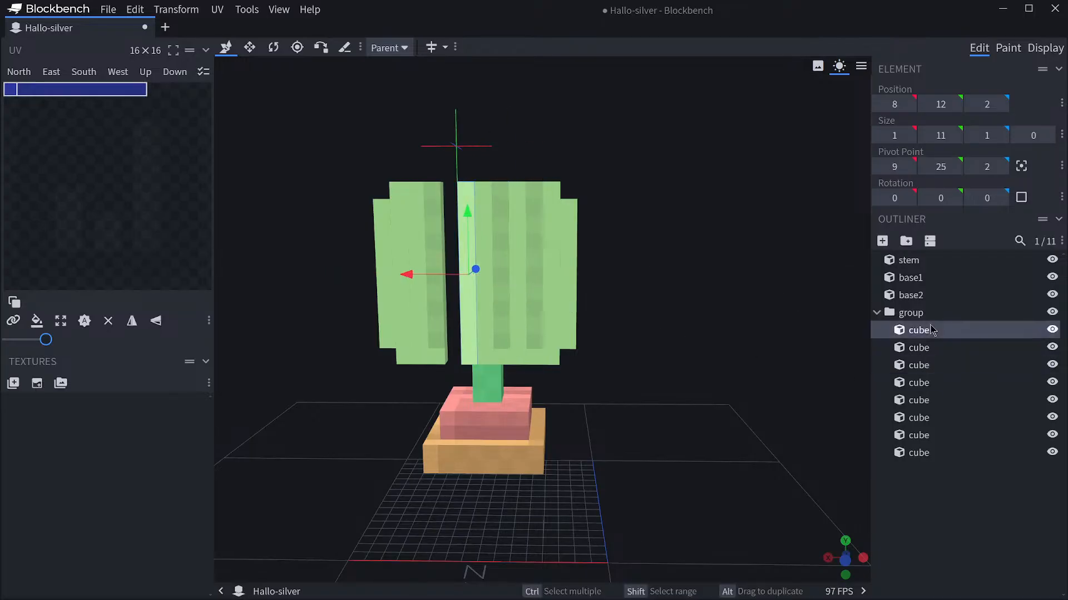
click(924, 348)
click(920, 365)
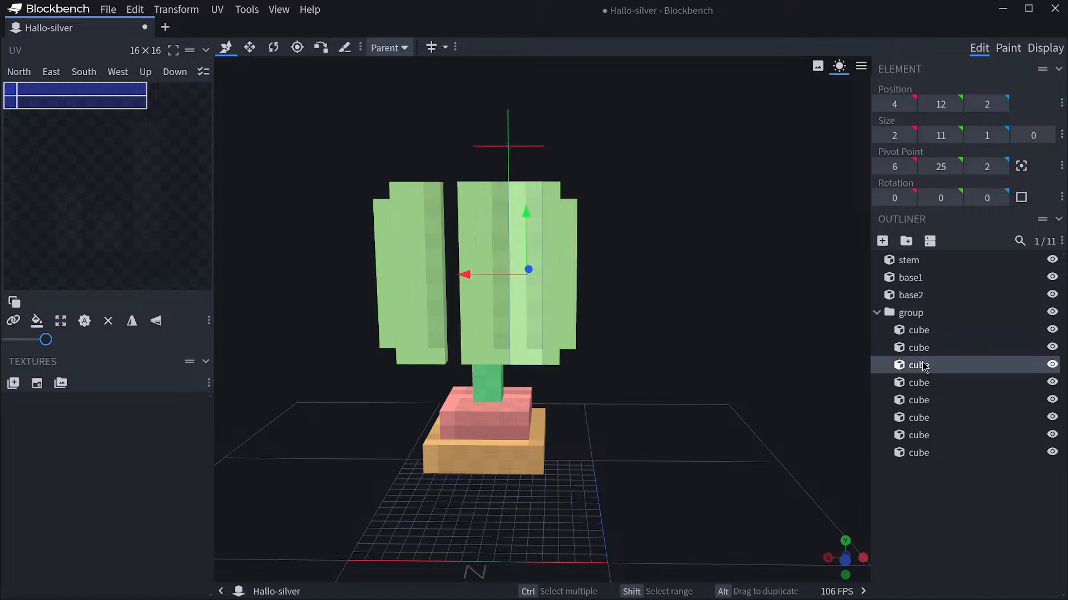
mouse_move(922, 367)
mouse_down()
mouse_move(928, 359)
mouse_move(924, 388)
mouse_up()
click(922, 332)
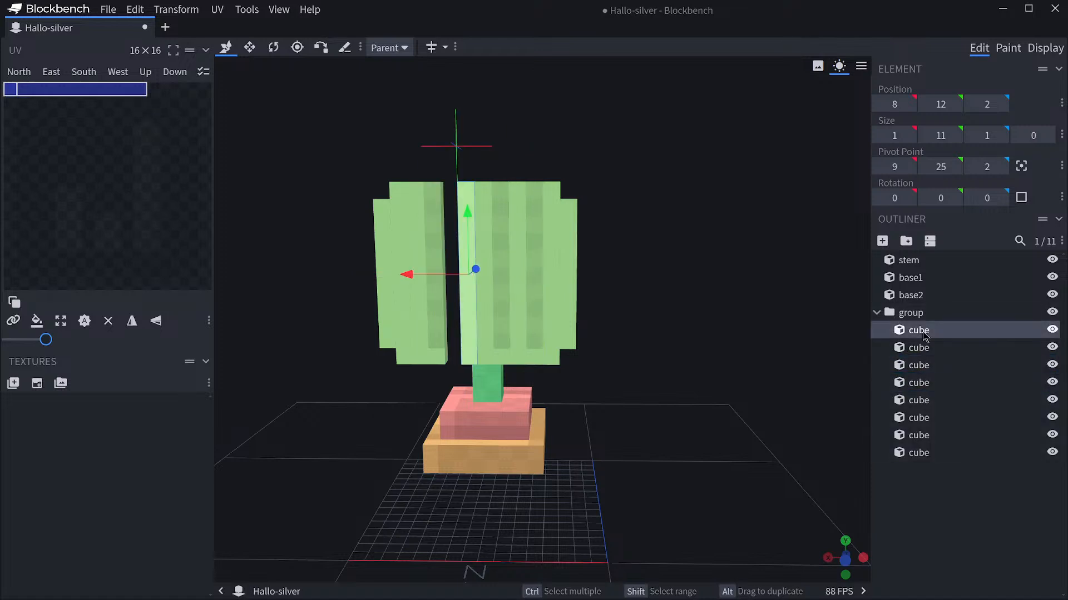
Reorder the strips at the start of the group so X positions 13, 12, 10 and 8 follow in sequence.
click(400, 218)
drag(947, 408, 943, 332)
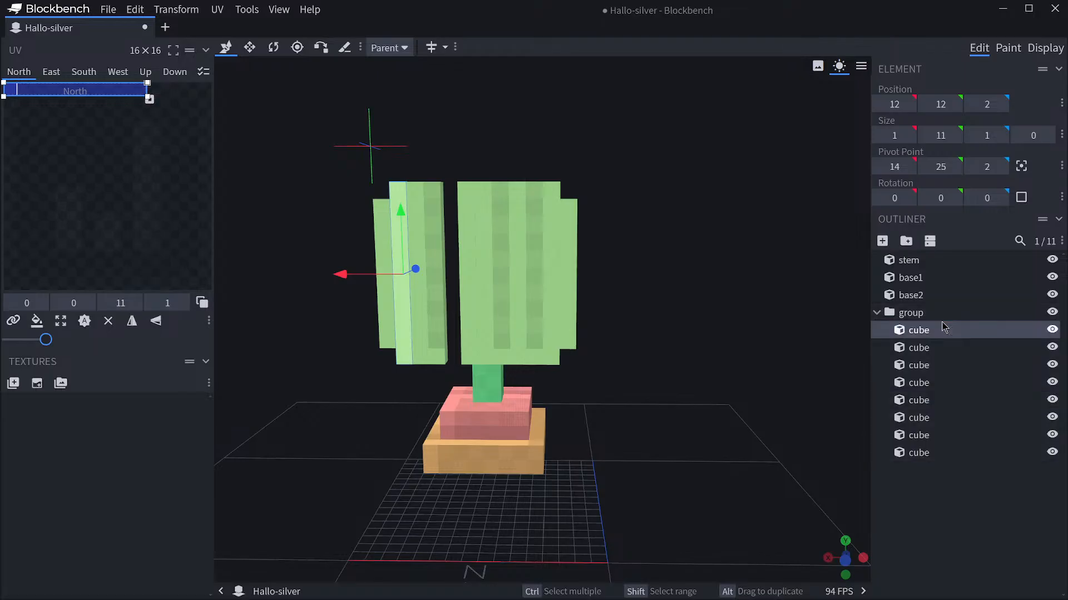
click(378, 258)
drag(937, 451, 945, 330)
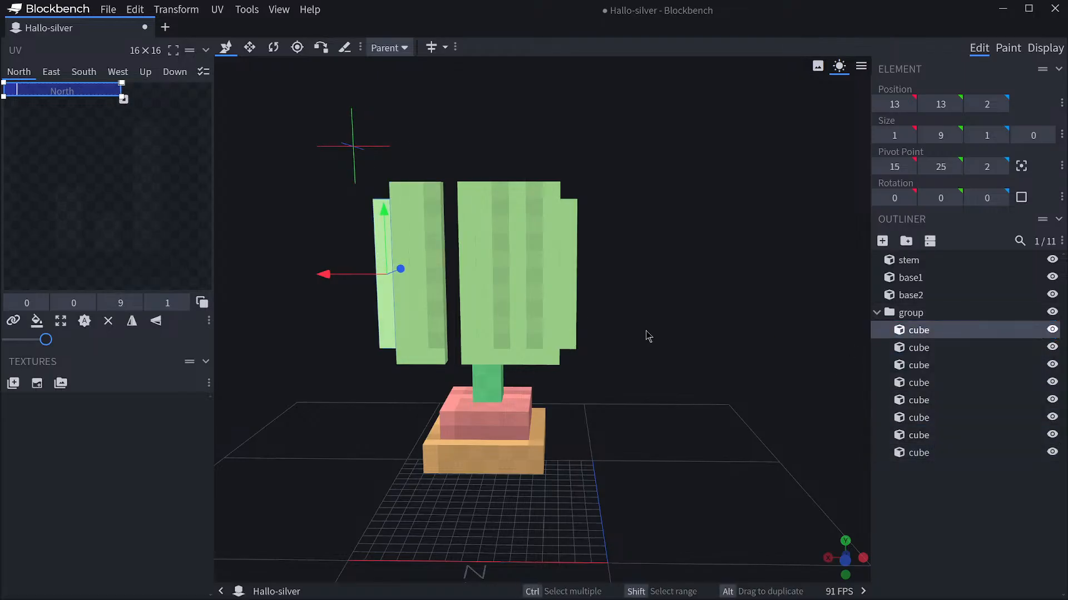
click(916, 365)
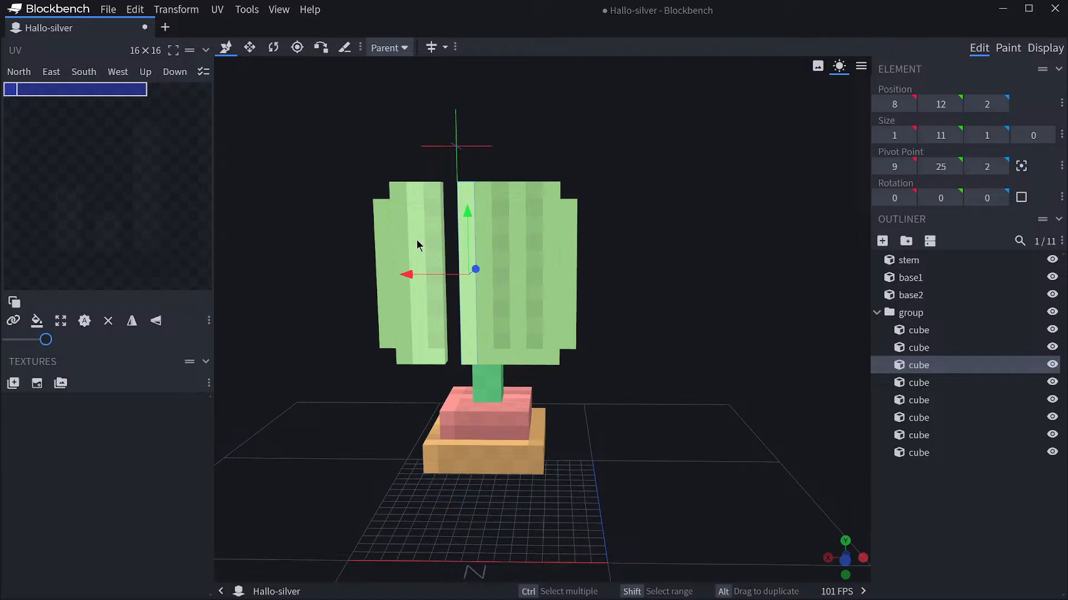
click(418, 245)
drag(915, 383, 923, 358)
click(917, 383)
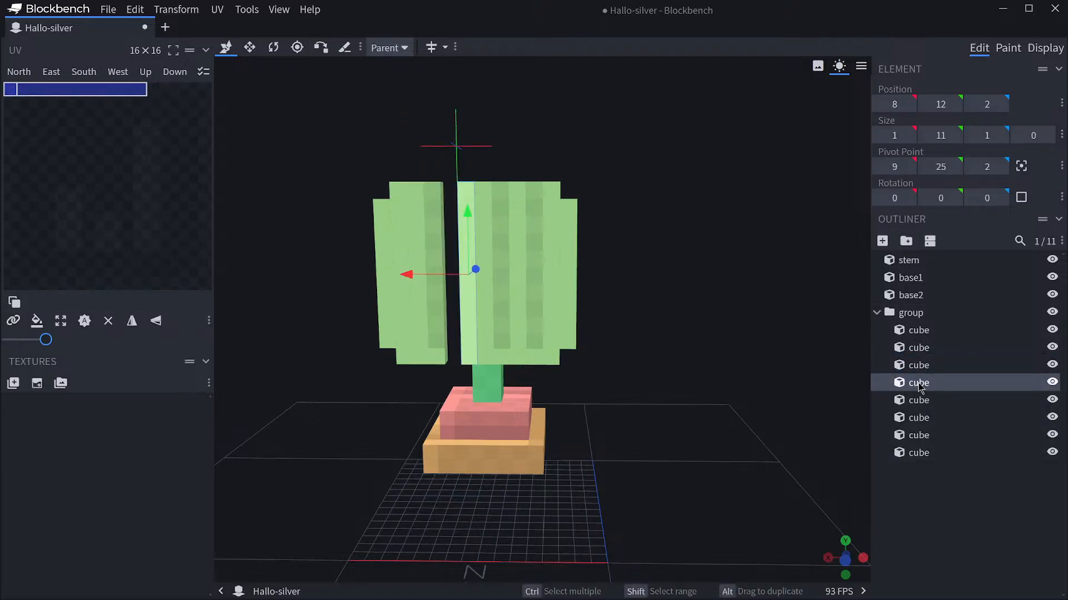
Resize the two-wide strip beside the remaining gap to an X size of 1 at X position 11.
click(440, 244)
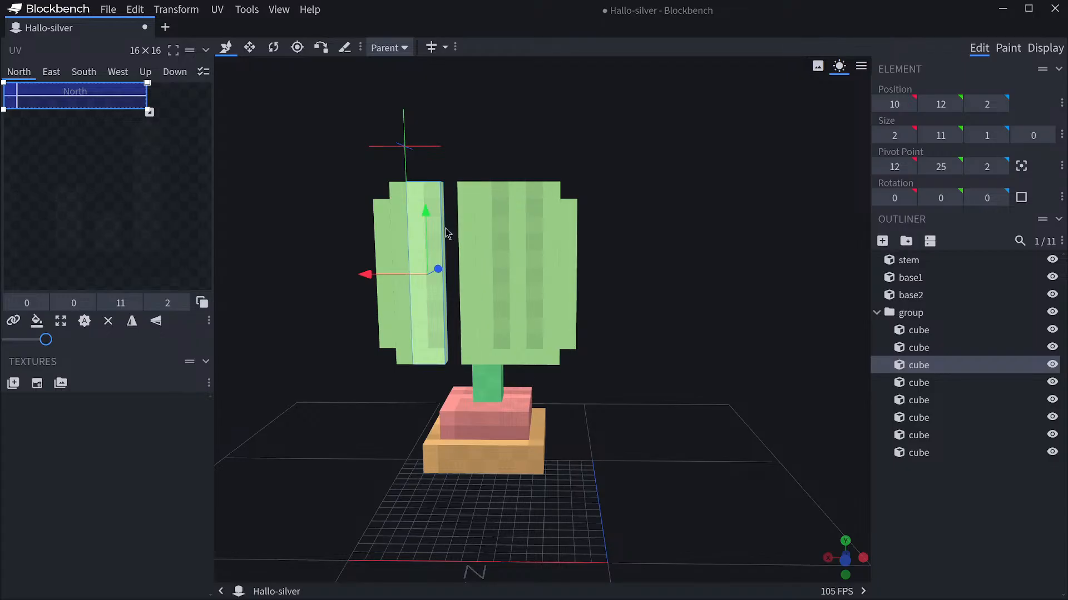
drag(686, 217, 542, 228)
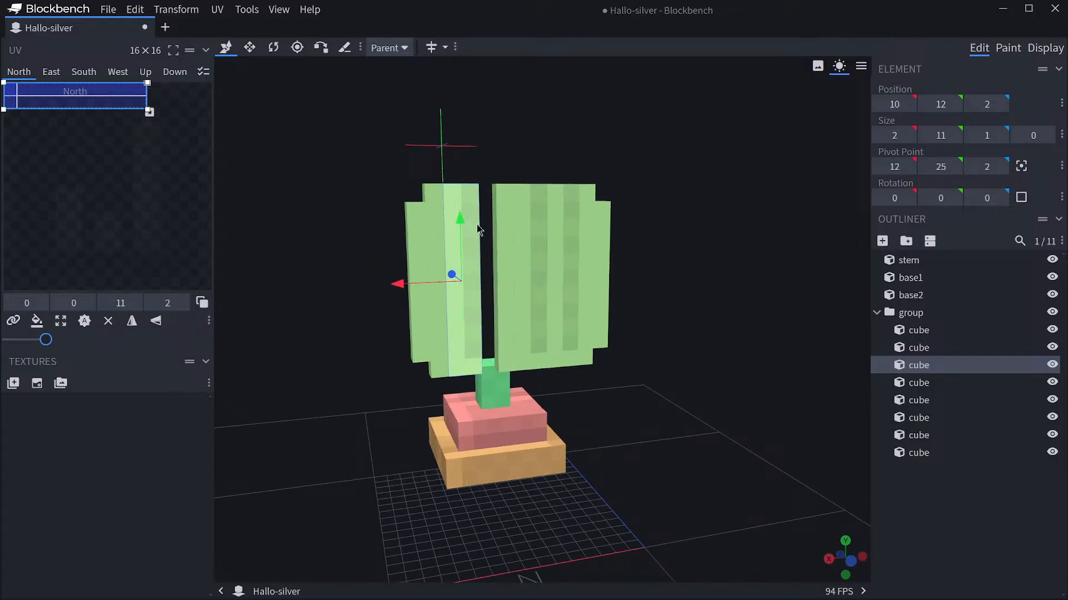
mouse_move(404, 286)
mouse_down()
mouse_move(426, 282)
mouse_move(402, 282)
mouse_up()
click(920, 382)
click(939, 367)
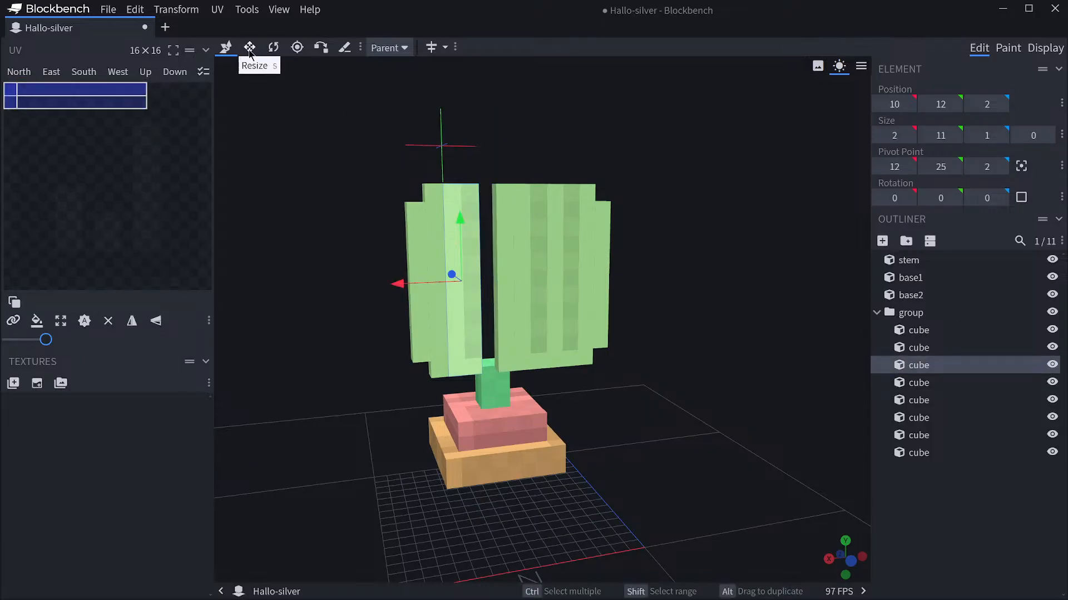
click(250, 46)
mouse_move(522, 277)
mouse_down()
mouse_move(499, 276)
mouse_move(522, 274)
mouse_up()
click(923, 382)
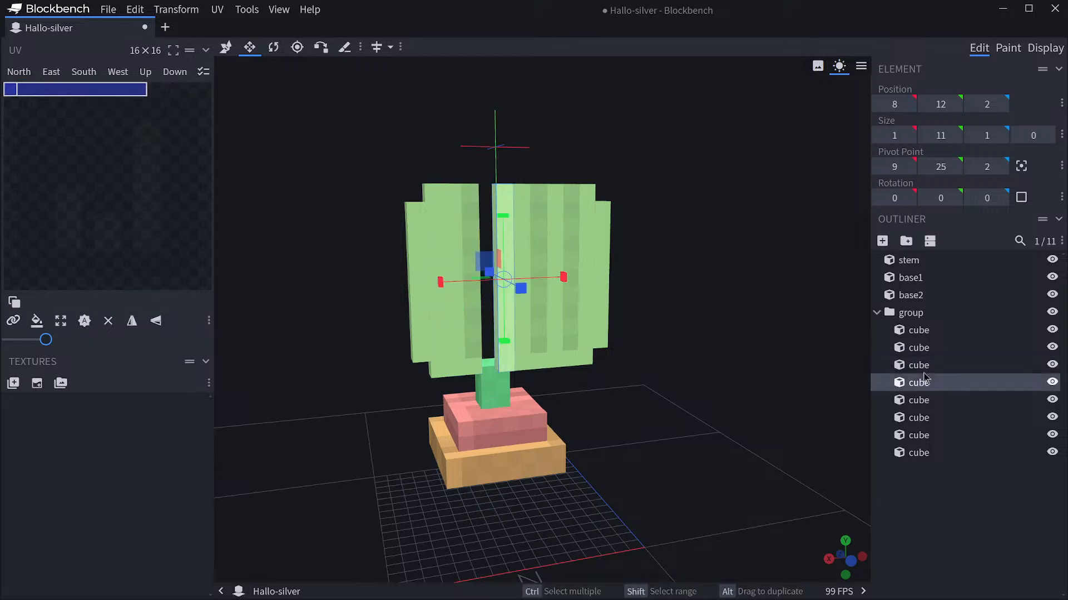
click(920, 367)
key(Delete)
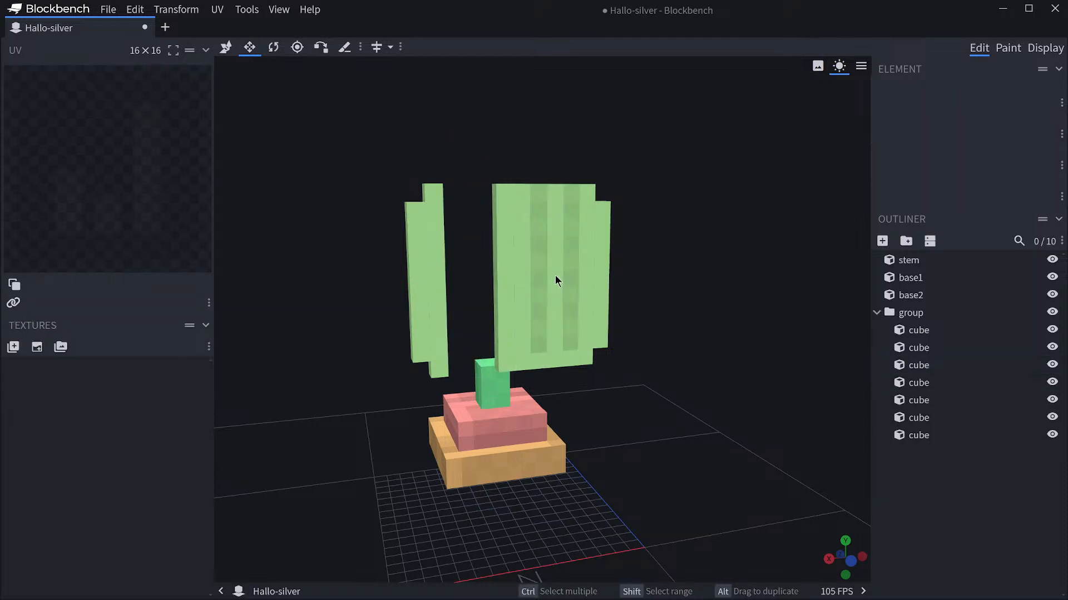
key(ctrl+z)
drag(636, 255, 480, 284)
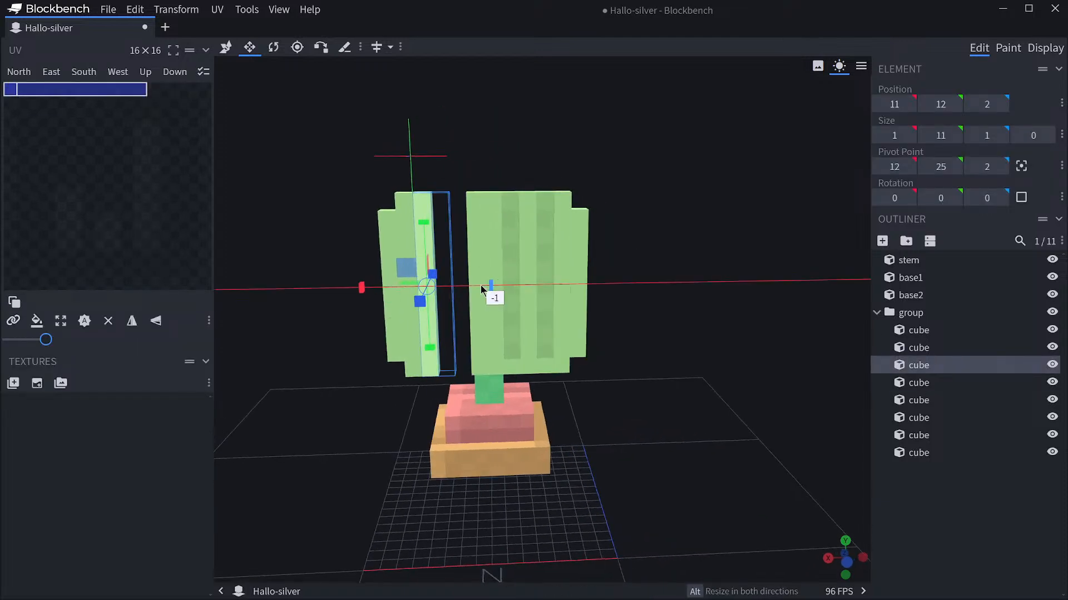
Move the one-wide strip at X position 8 two units along X to X position 10, closing the gap beside it.
click(902, 381)
key(p)
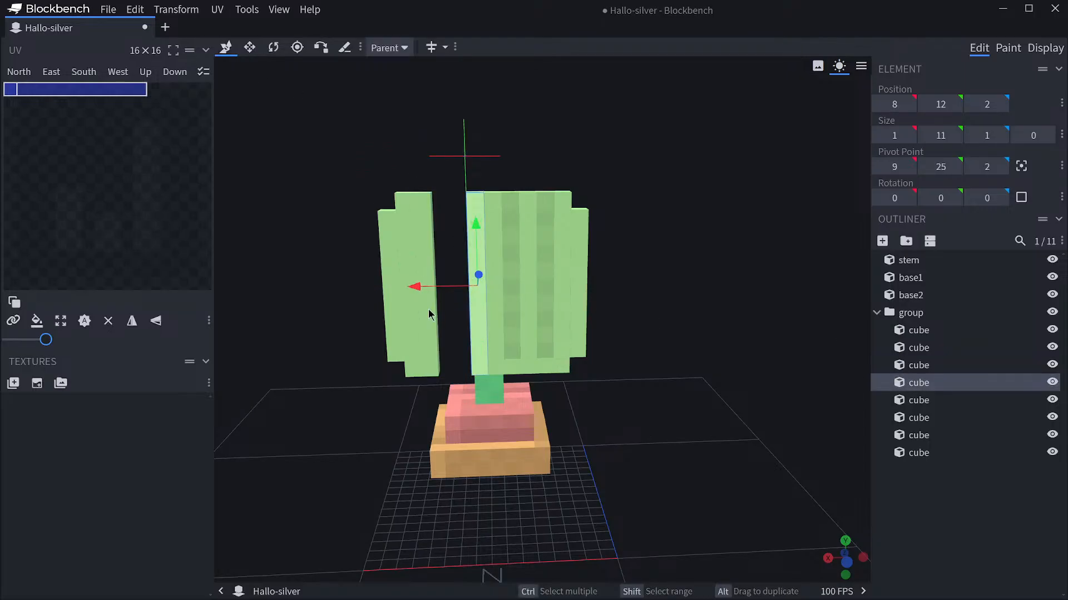
drag(415, 288, 379, 283)
Move the two-wide strip at X position 6 to X position 8 and resize it to an X size of 1 at X position 9.
click(495, 262)
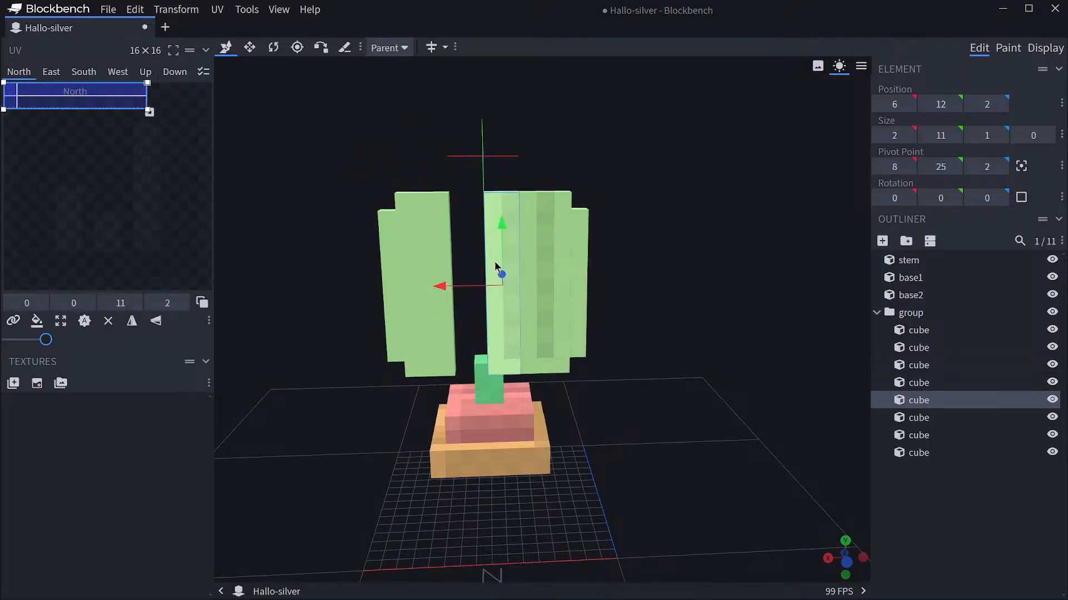
drag(448, 293, 429, 265)
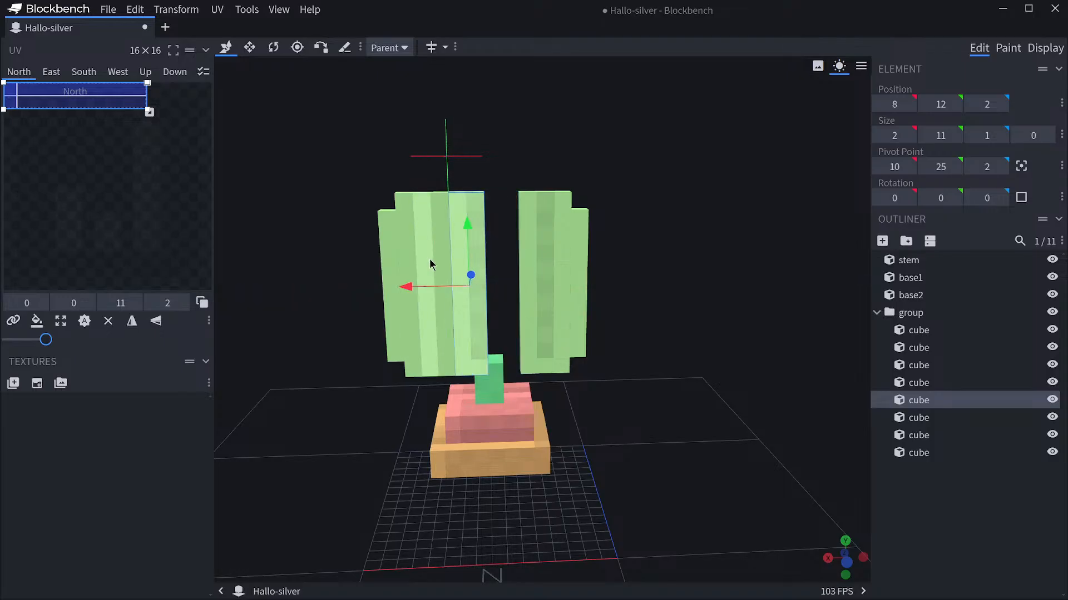
click(441, 240)
click(425, 237)
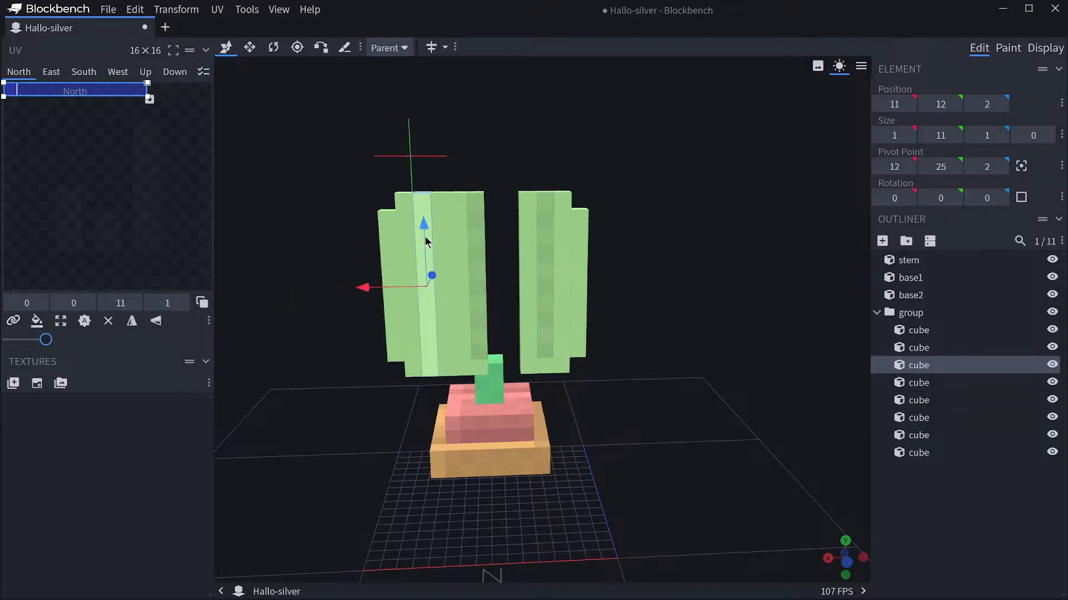
click(414, 243)
click(466, 246)
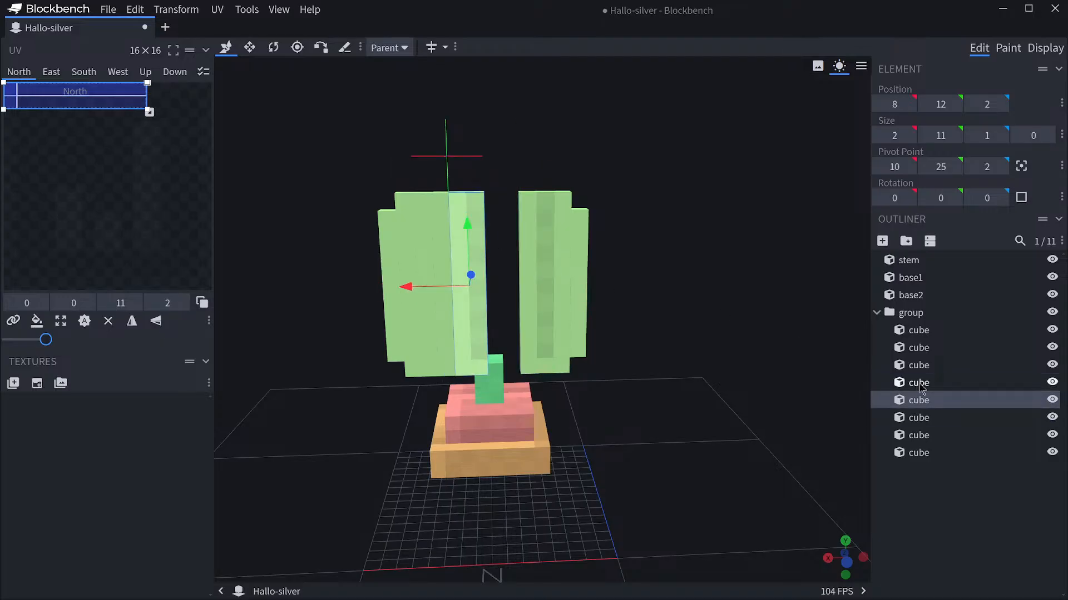
mouse_move(407, 288)
mouse_down()
mouse_move(435, 290)
mouse_move(405, 287)
mouse_up()
click(249, 47)
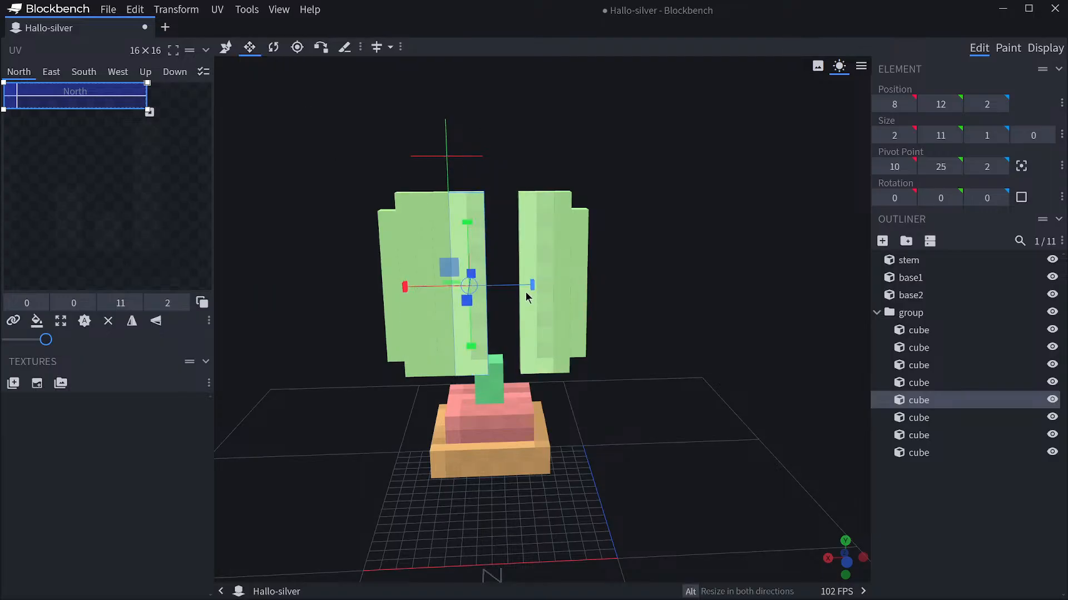
drag(531, 285, 525, 286)
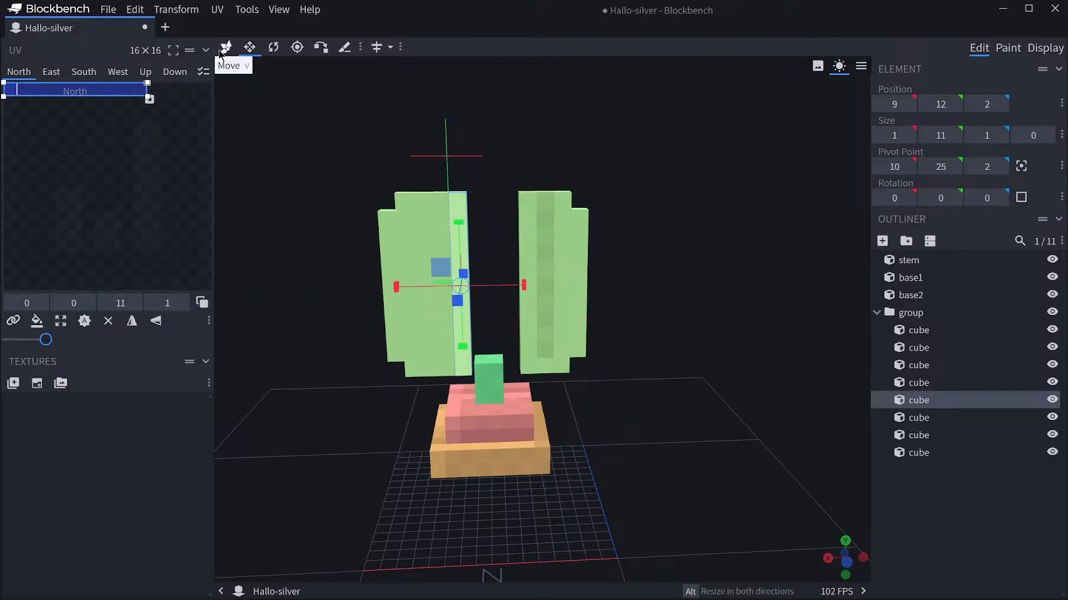
Move the two-wide strip at X position 4 to X position 7 and resize it to an X size of 1 at X position 8.
click(223, 49)
click(523, 266)
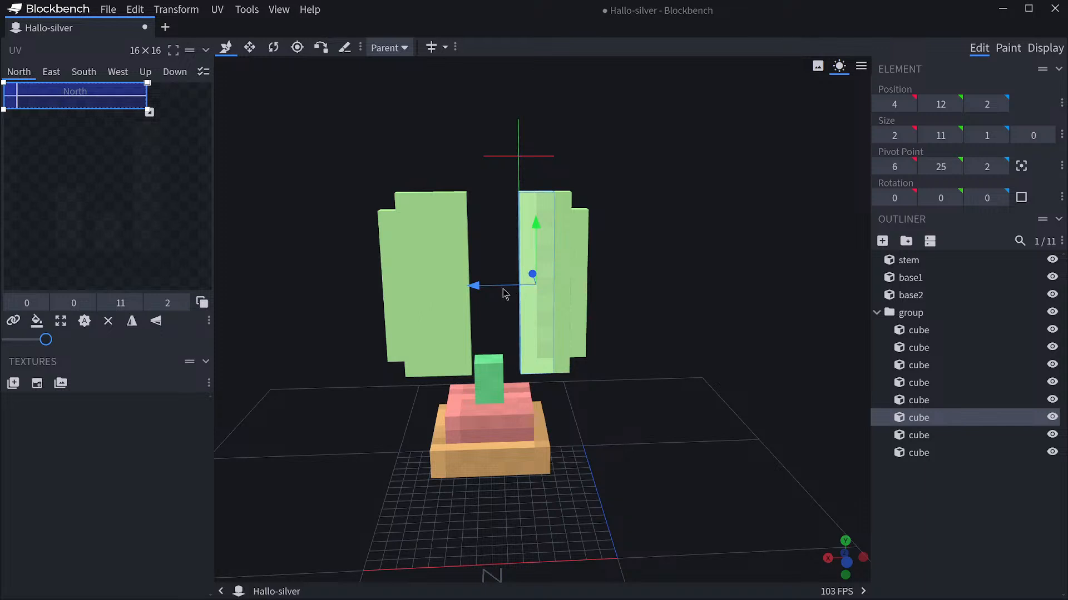
drag(477, 286, 428, 281)
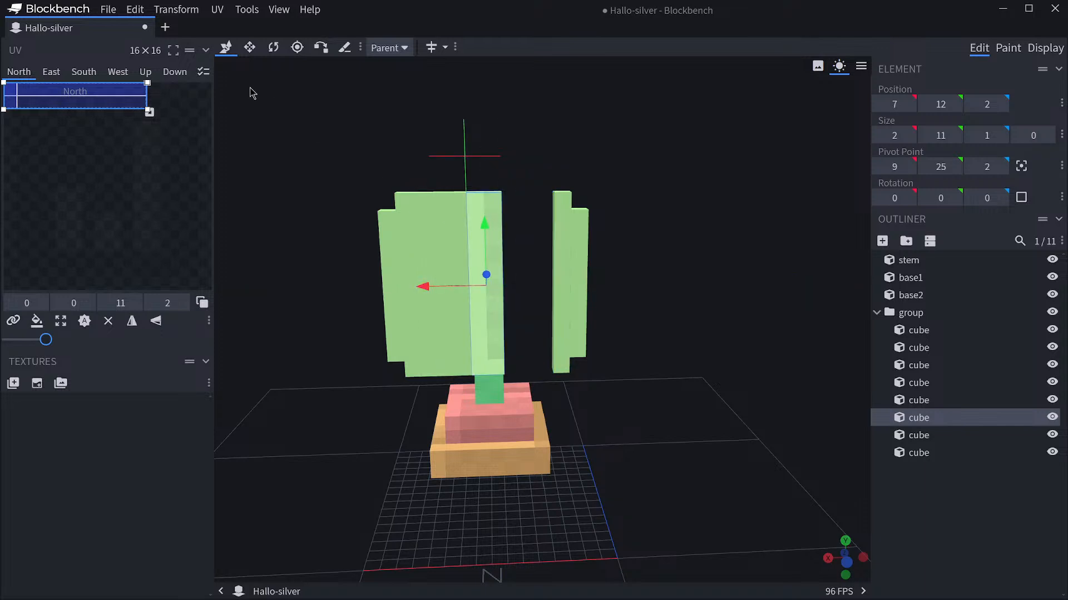
click(249, 48)
drag(548, 286, 542, 286)
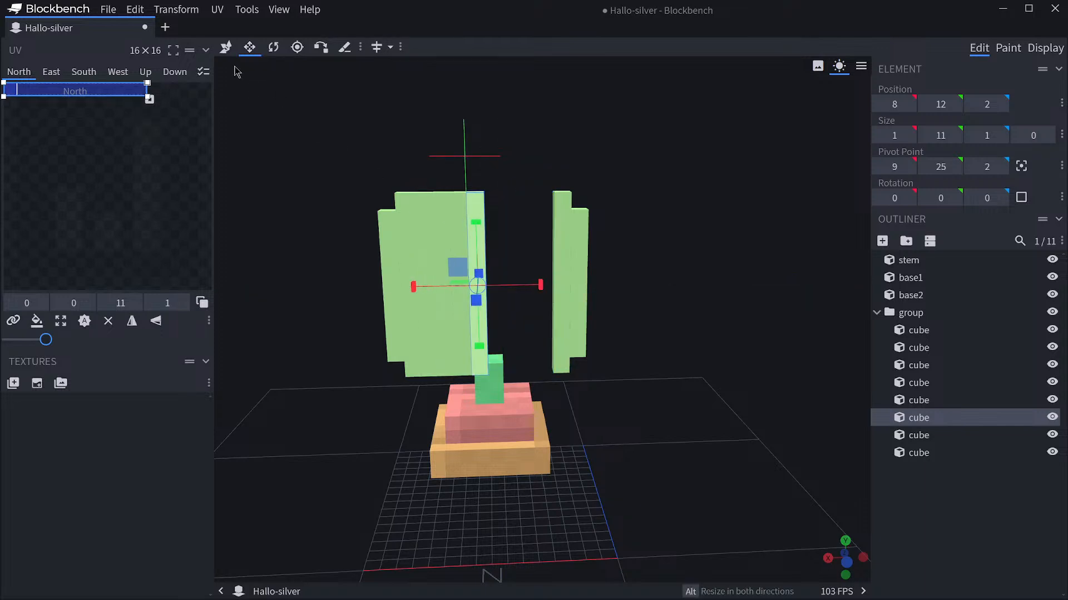
Move the remaining 11-high strip next to the outermost short strip across the gap to X position 7.
click(225, 48)
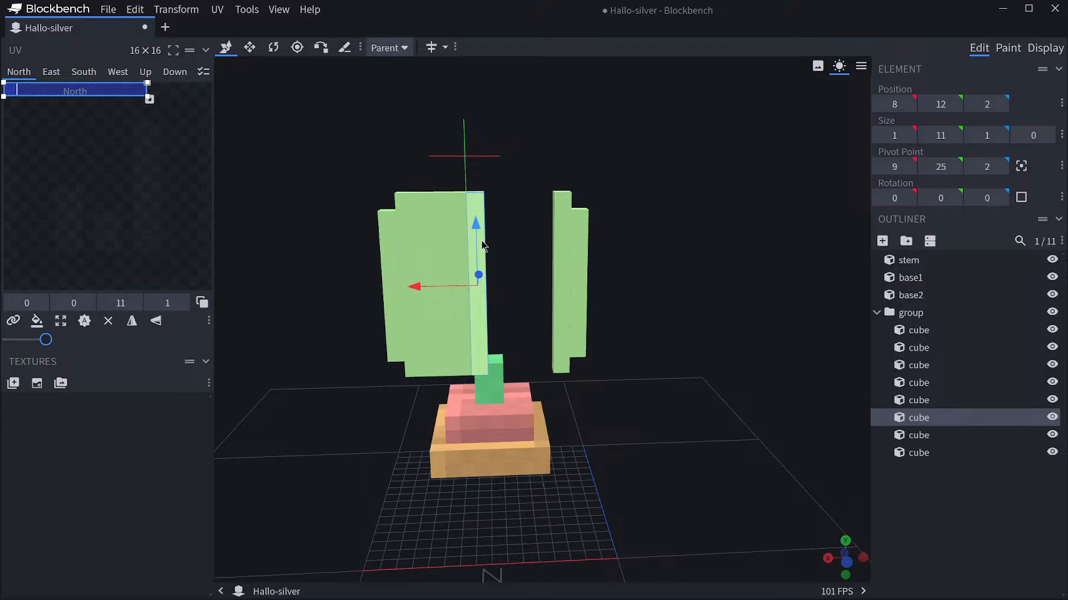
click(454, 258)
click(479, 257)
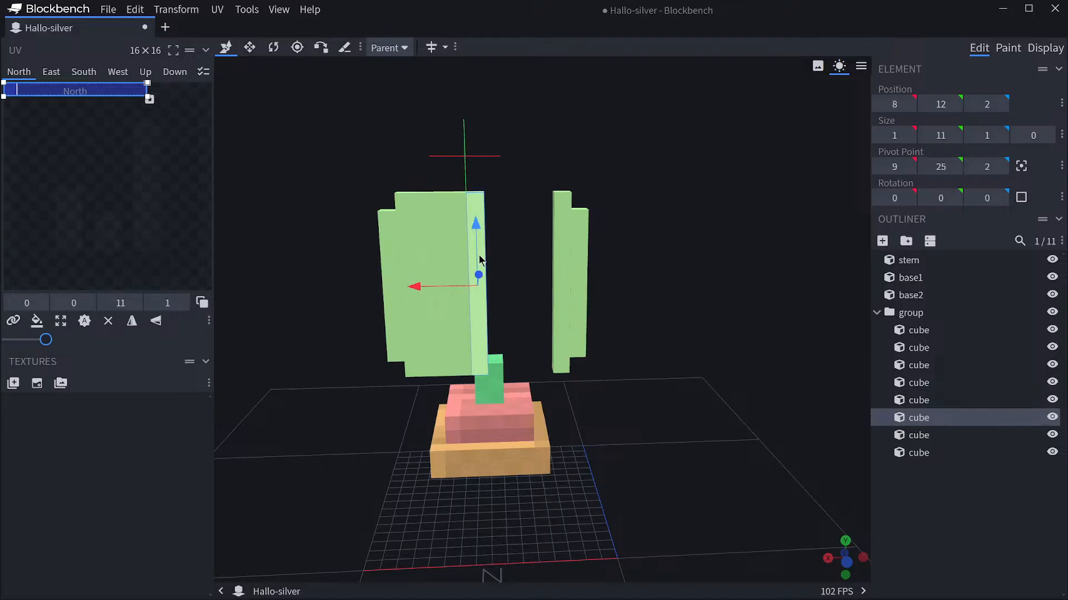
click(919, 435)
drag(499, 286, 429, 284)
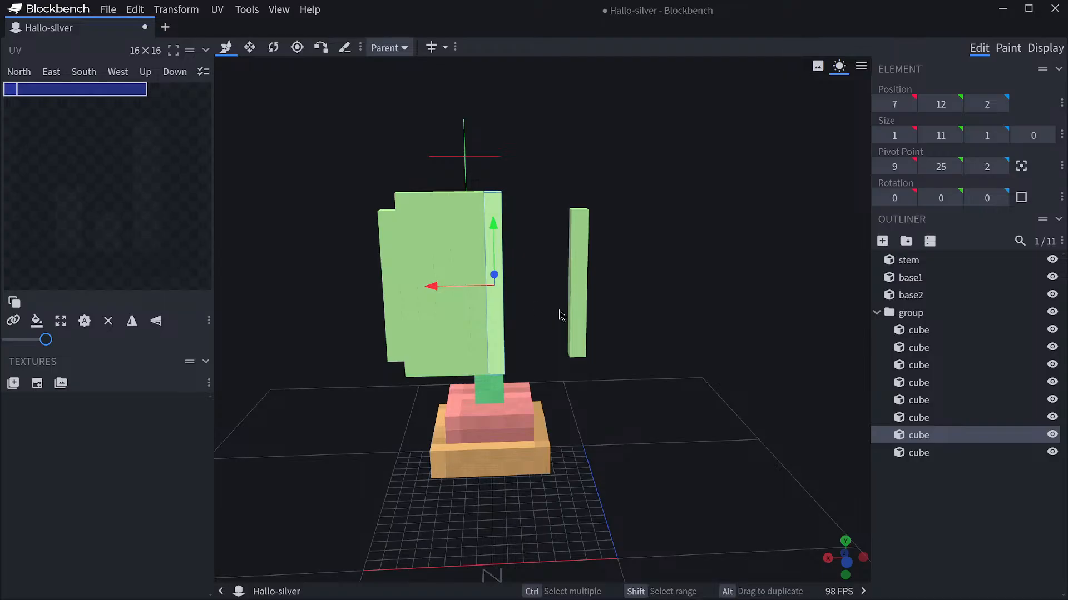
Duplicate the one-wide strip at X position 7 four times, placing the copies at X positions 6, 5, 4 and 3.
click(918, 452)
click(924, 437)
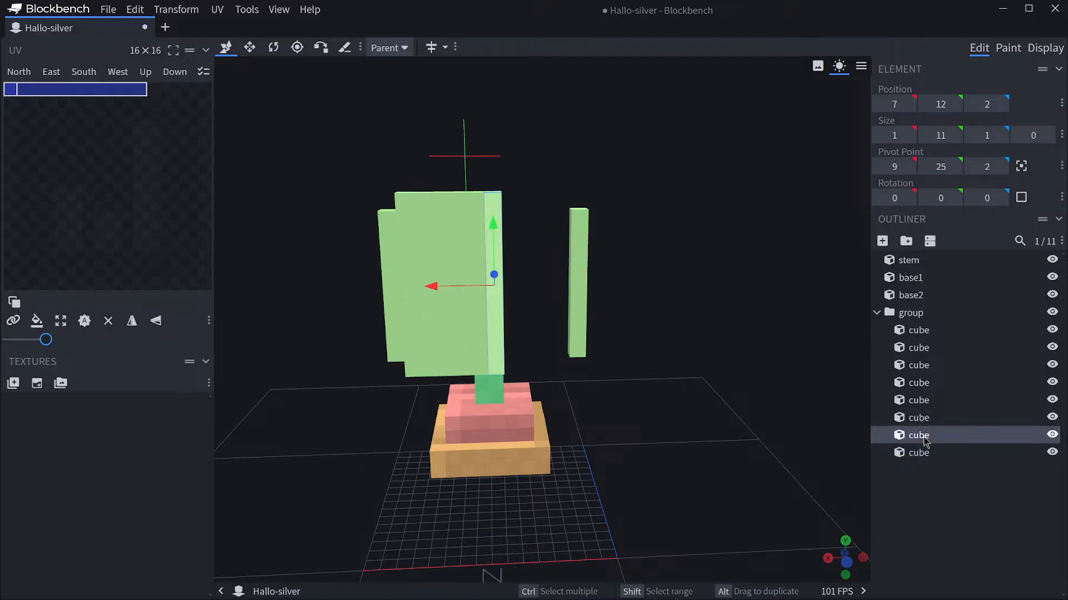
key(ctrl+d)
drag(432, 287, 442, 284)
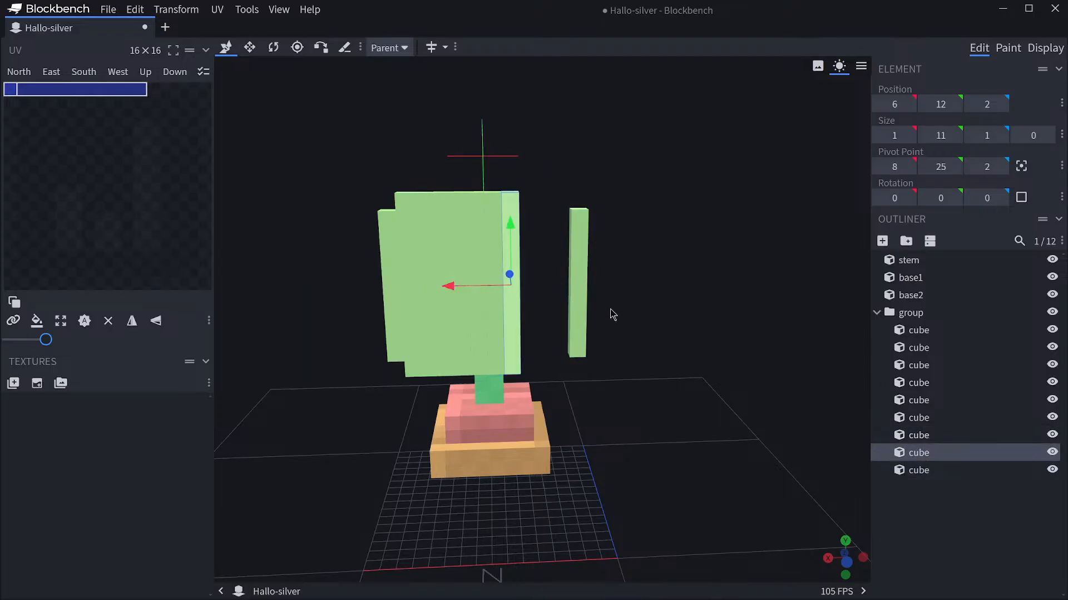
click(921, 470)
click(929, 454)
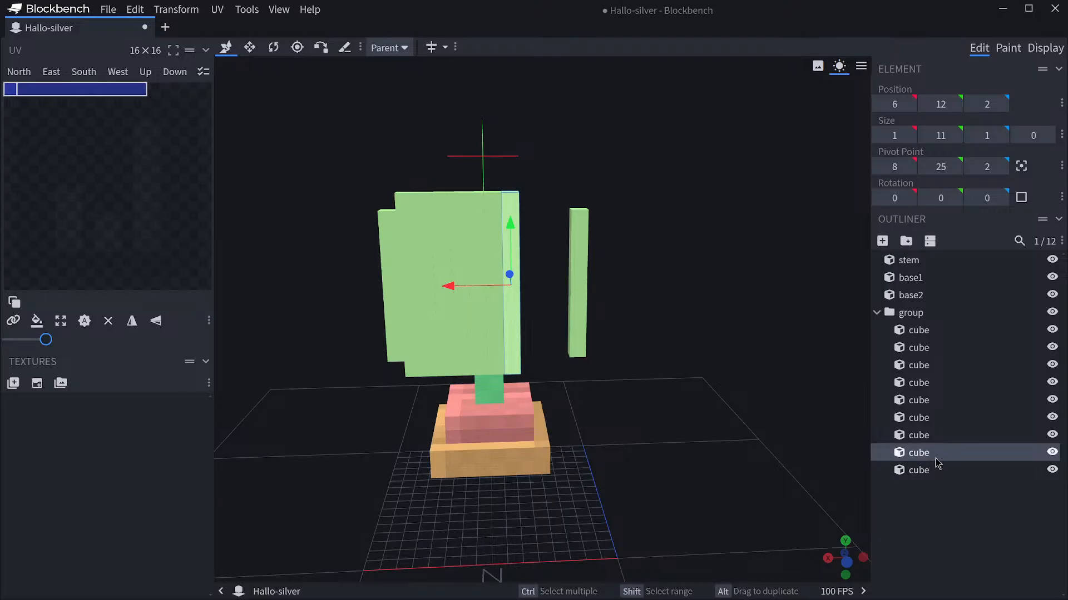
key(ctrl+d)
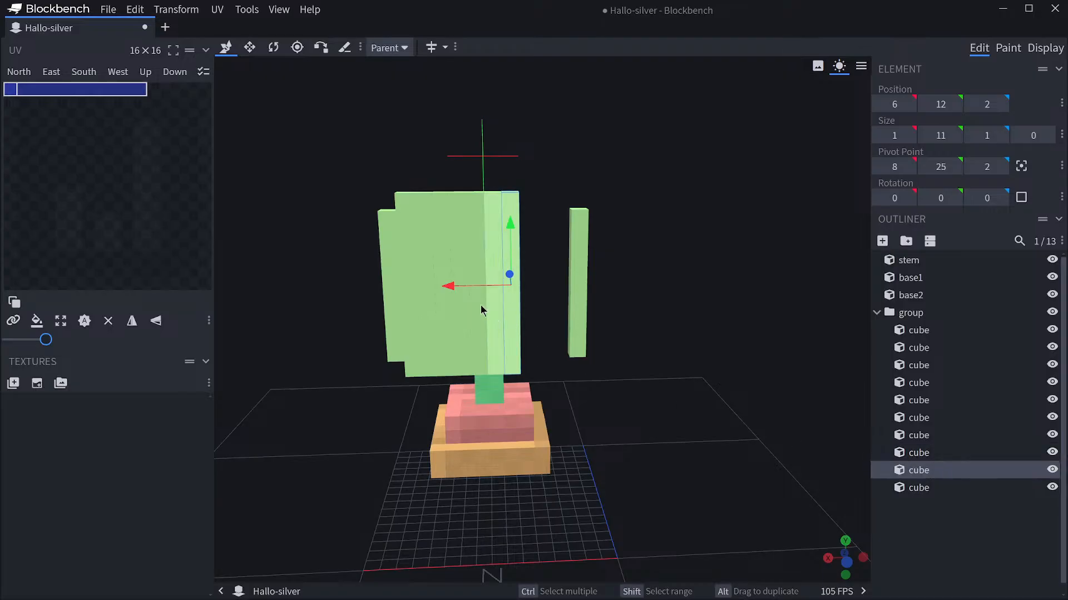
drag(447, 286, 515, 294)
key(ctrl+d)
key(ctrl+d)
Examine the individual strips across the plate to check their widths and their order in the group.
drag(768, 291, 667, 305)
click(430, 258)
click(408, 254)
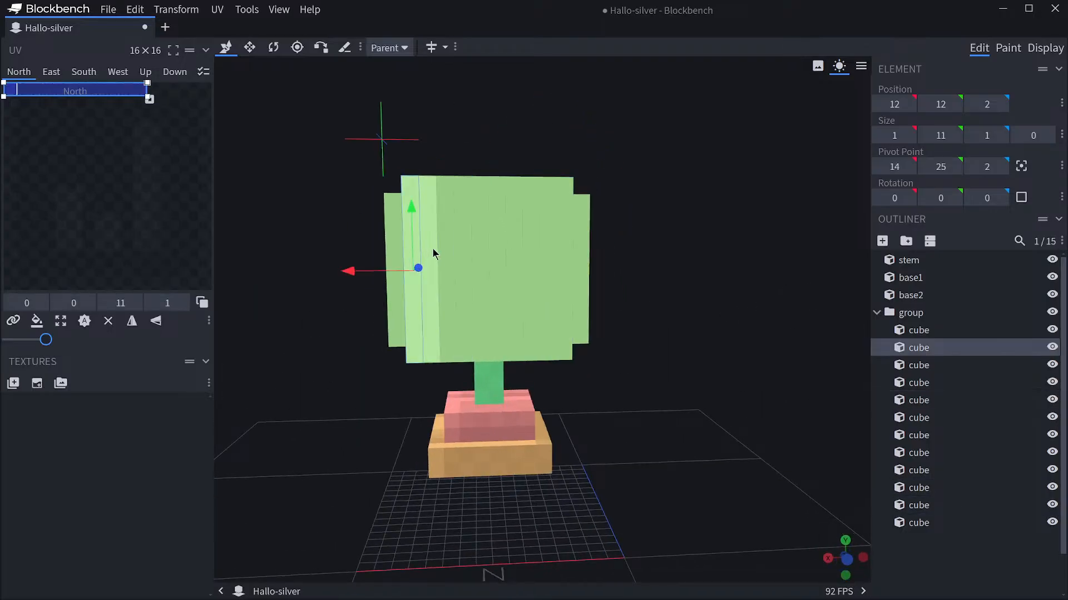
click(433, 249)
click(470, 247)
click(514, 249)
click(535, 250)
click(895, 491)
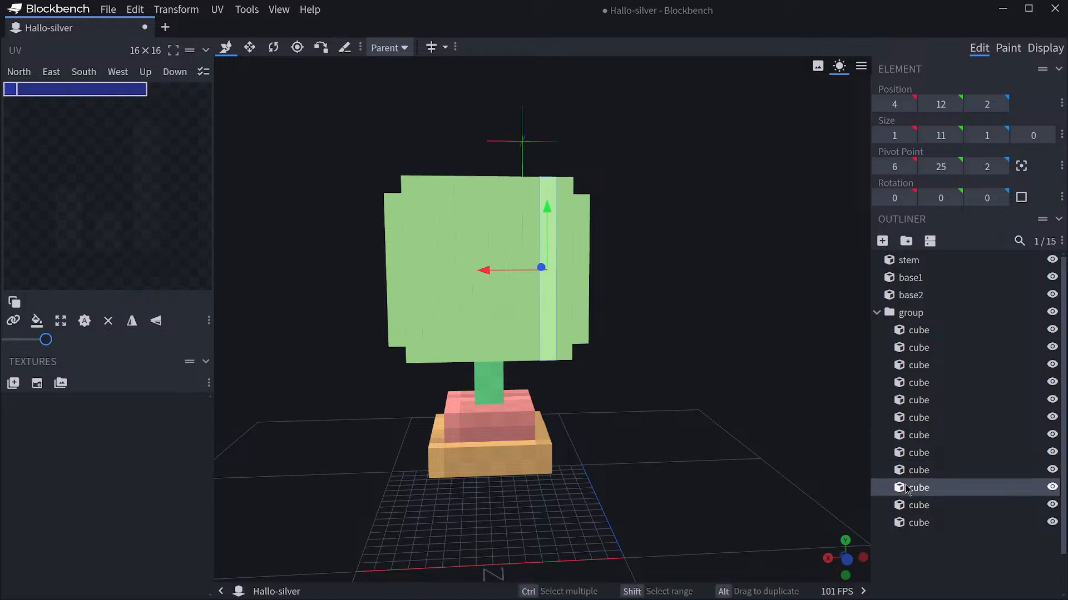
Shorten the strips at X positions 10 and 9 from below to a Y size of 3 at Y position 20.
click(433, 239)
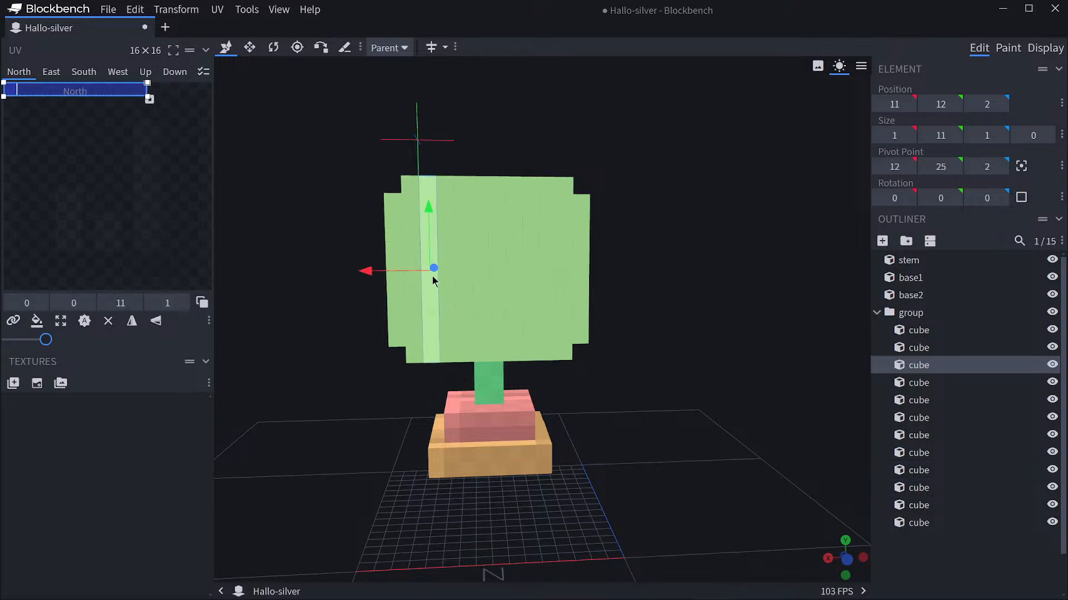
click(249, 46)
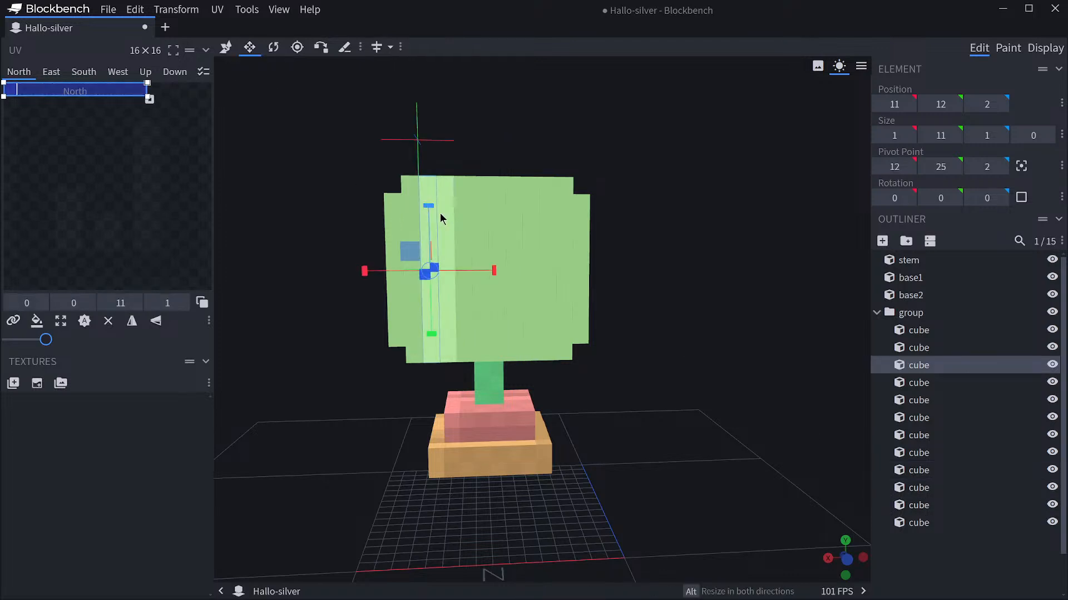
click(470, 254)
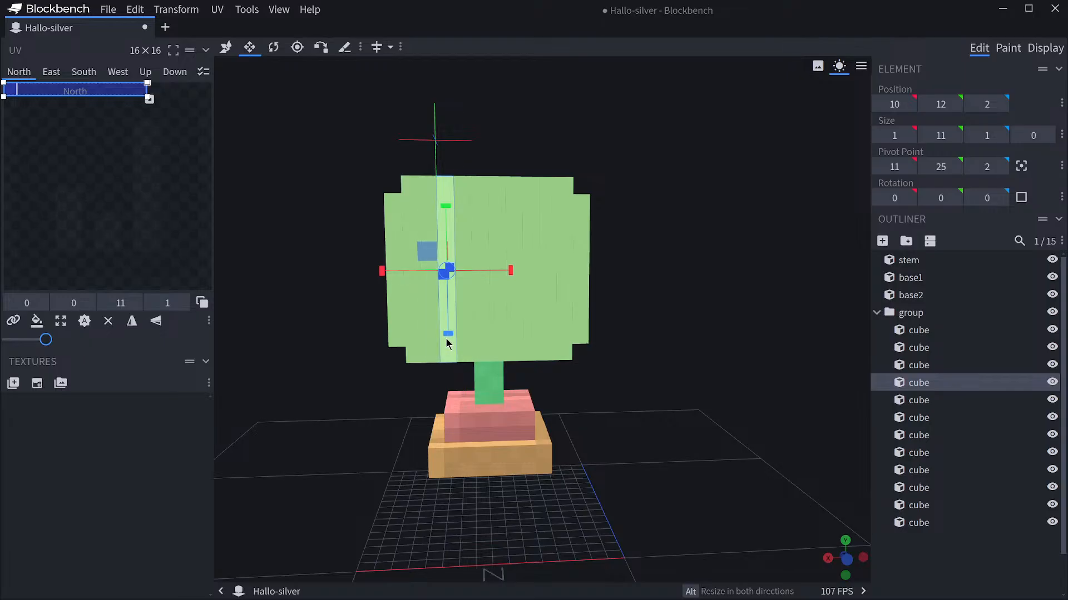
drag(448, 334, 451, 208)
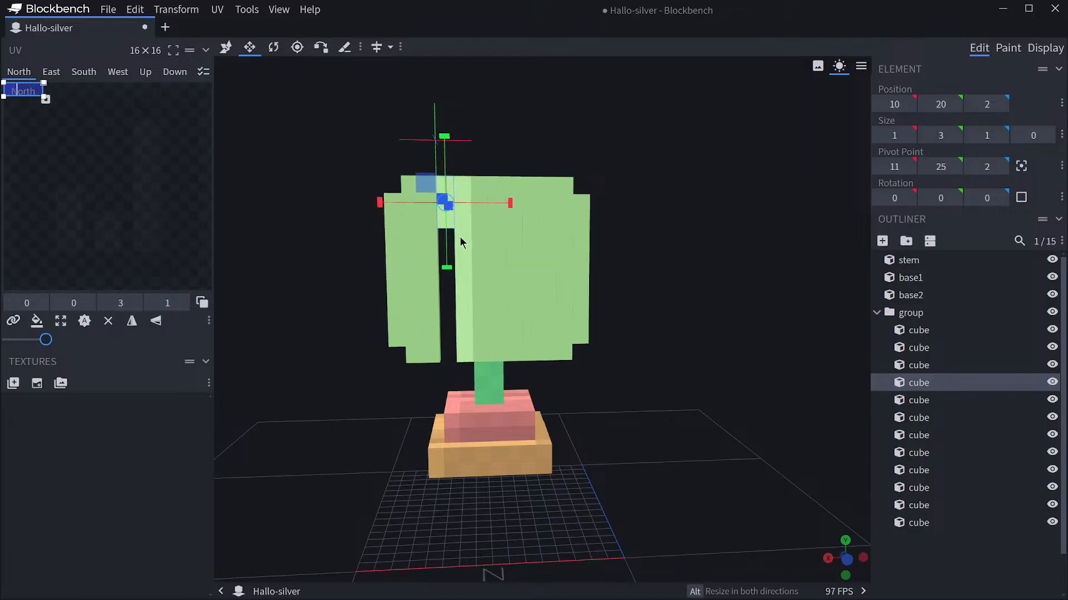
click(460, 238)
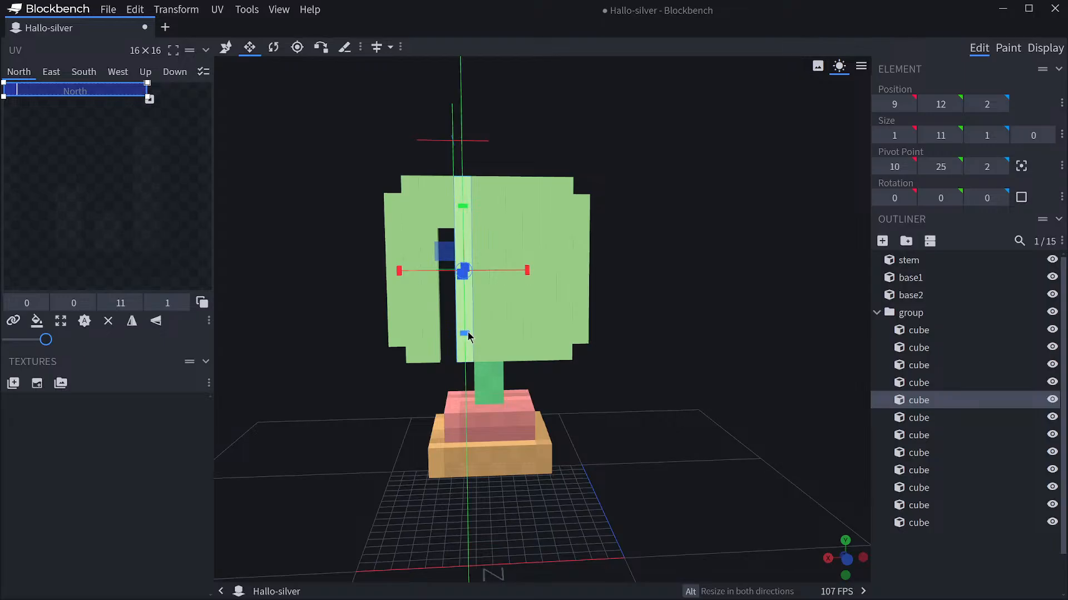
drag(462, 266, 461, 196)
Shorten the strips at X positions 6 and 5 from below to a Y size of 3 at Y position 20.
click(516, 273)
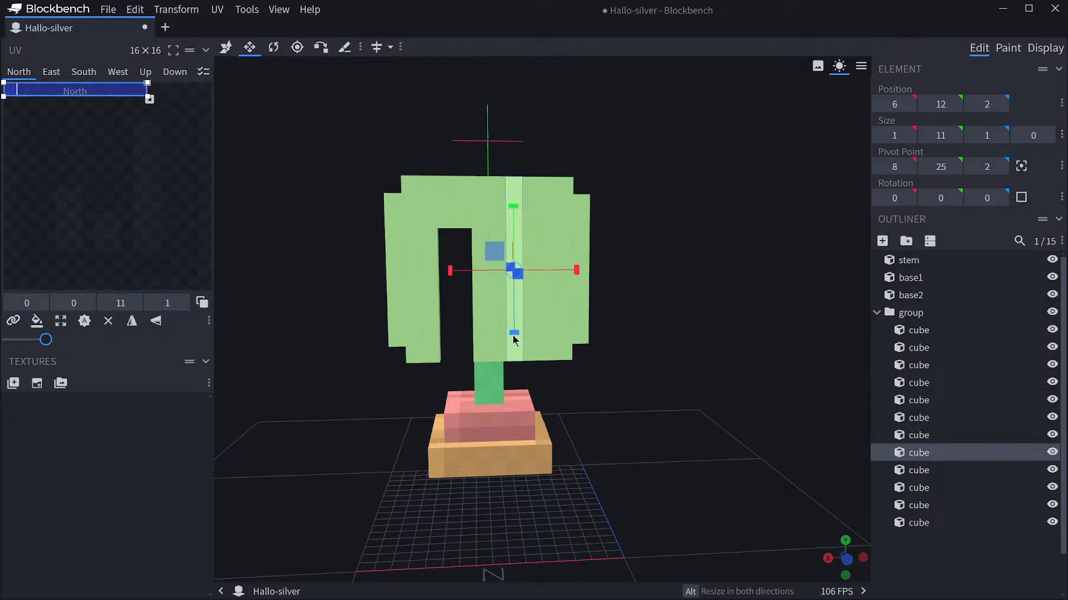
drag(513, 335, 515, 208)
click(535, 293)
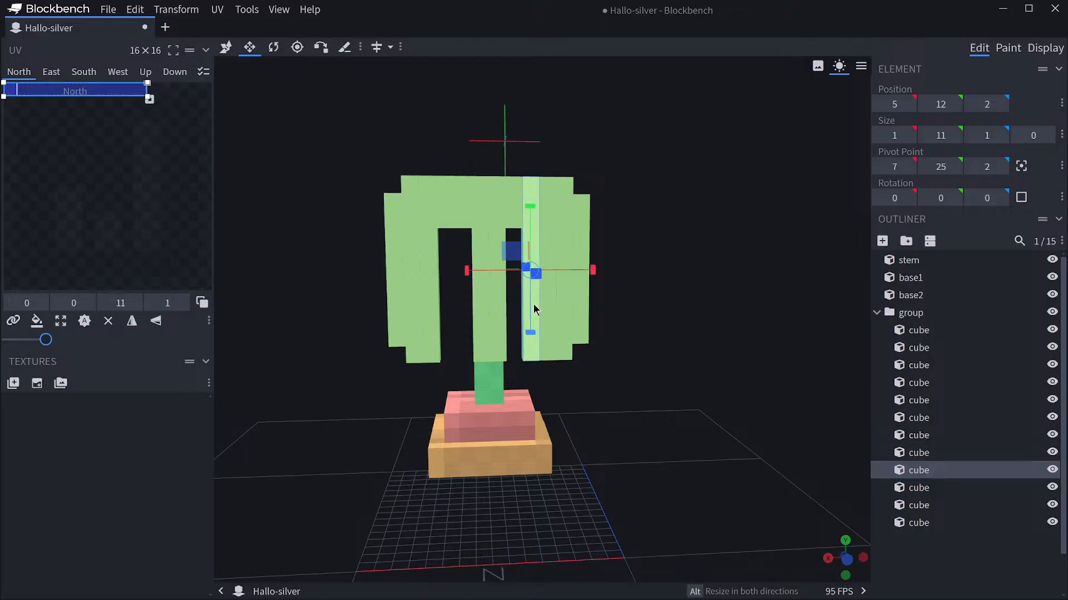
drag(530, 333, 530, 209)
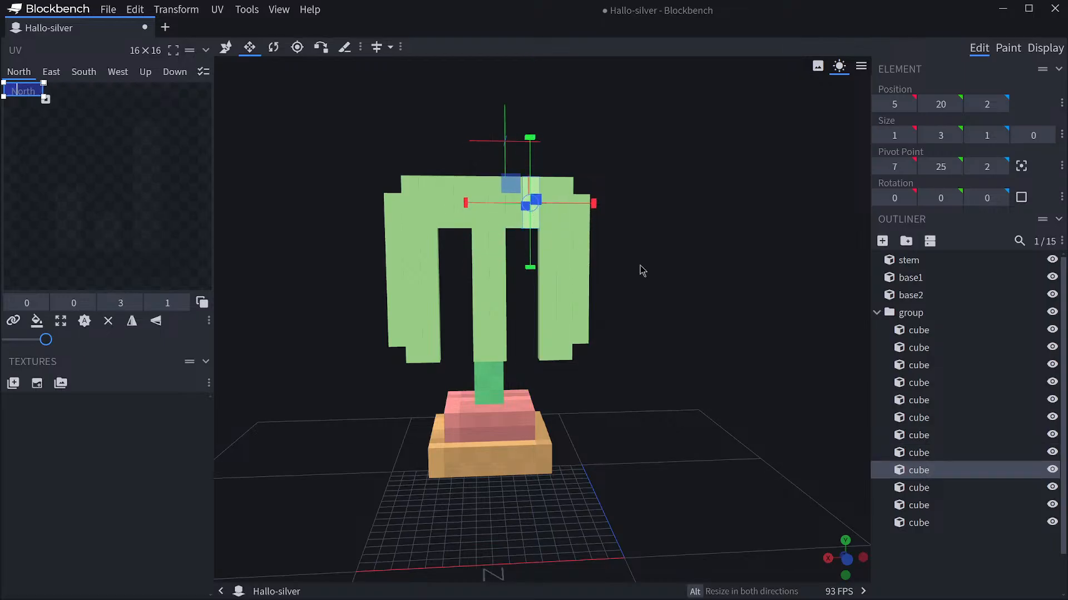
Extend the shortened strips at X positions 10 and 5 downward to a Y size of 4 at Y position 19.
drag(642, 271, 632, 275)
click(452, 227)
click(436, 227)
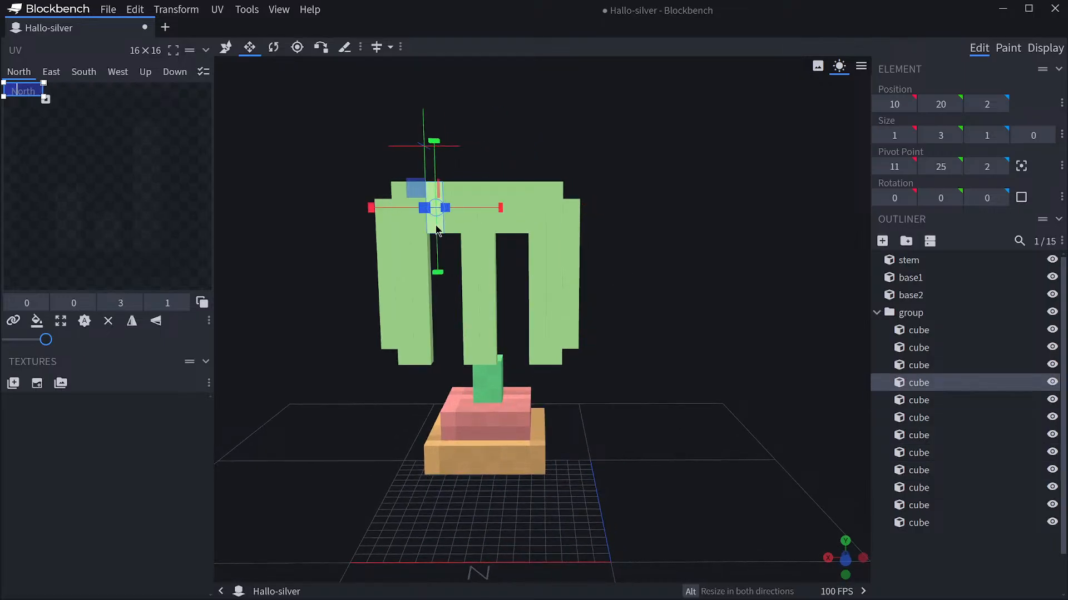
click(520, 227)
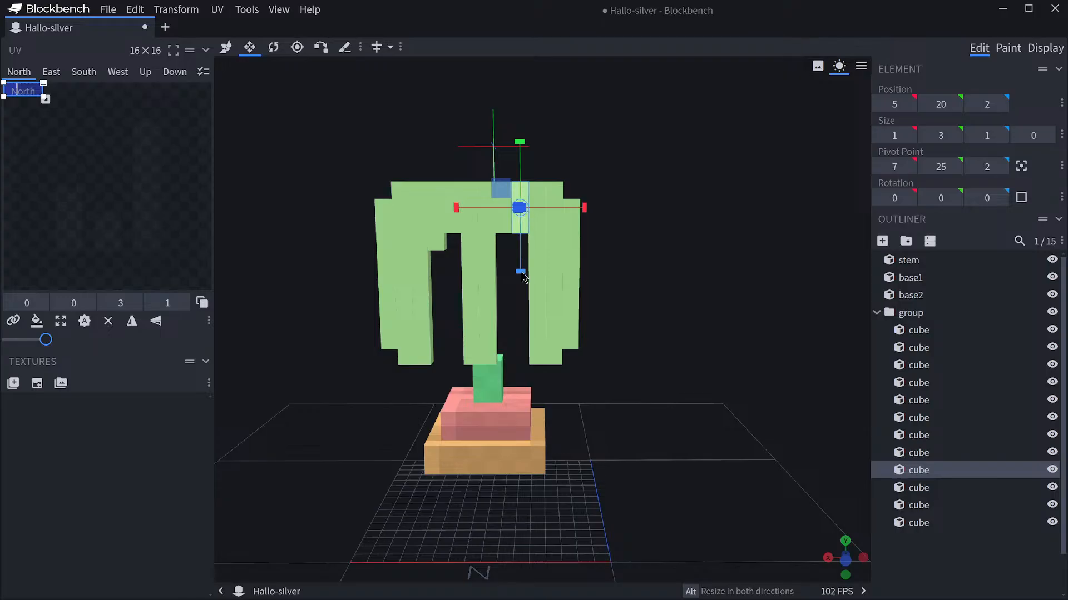
drag(521, 273, 536, 295)
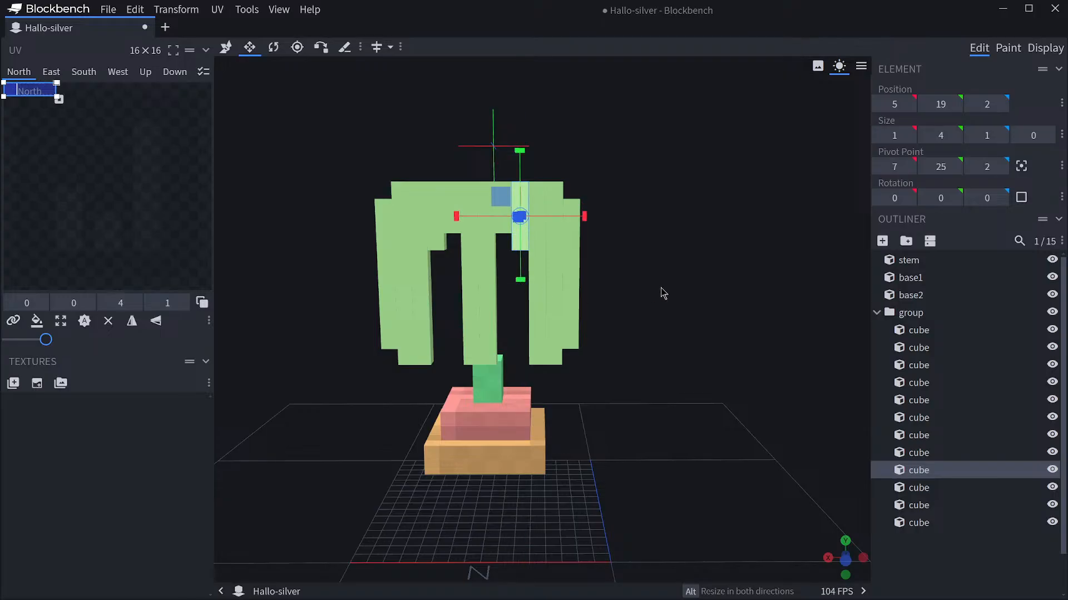
Duplicate the shortened strips at X positions 9 and 10 and move the copies down seven units to the plate's lower edge.
click(225, 46)
click(437, 223)
click(454, 233)
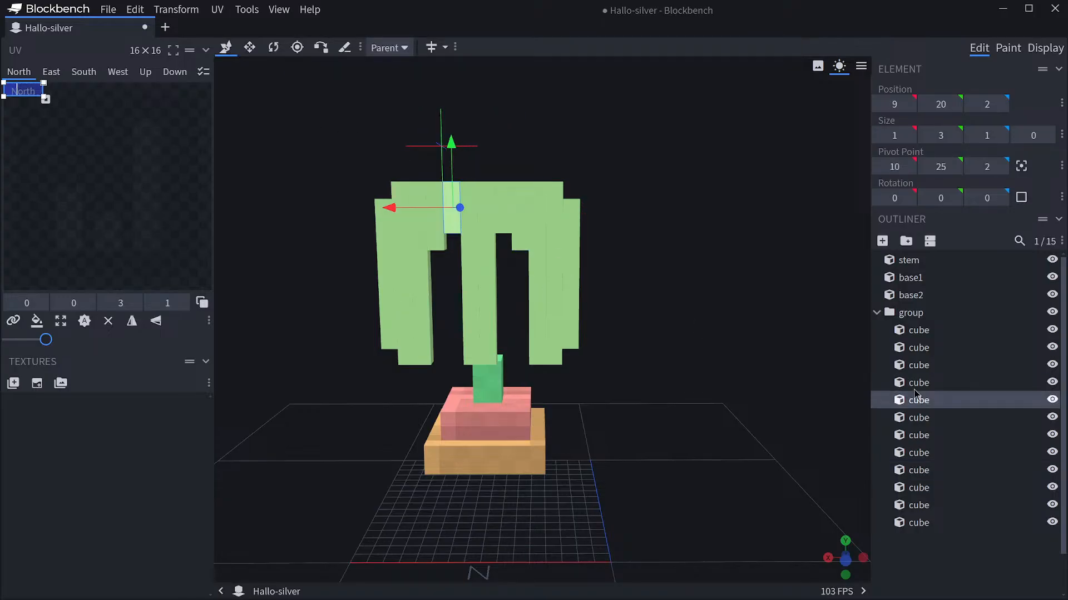
ctrl+click(436, 228)
key(ctrl+d)
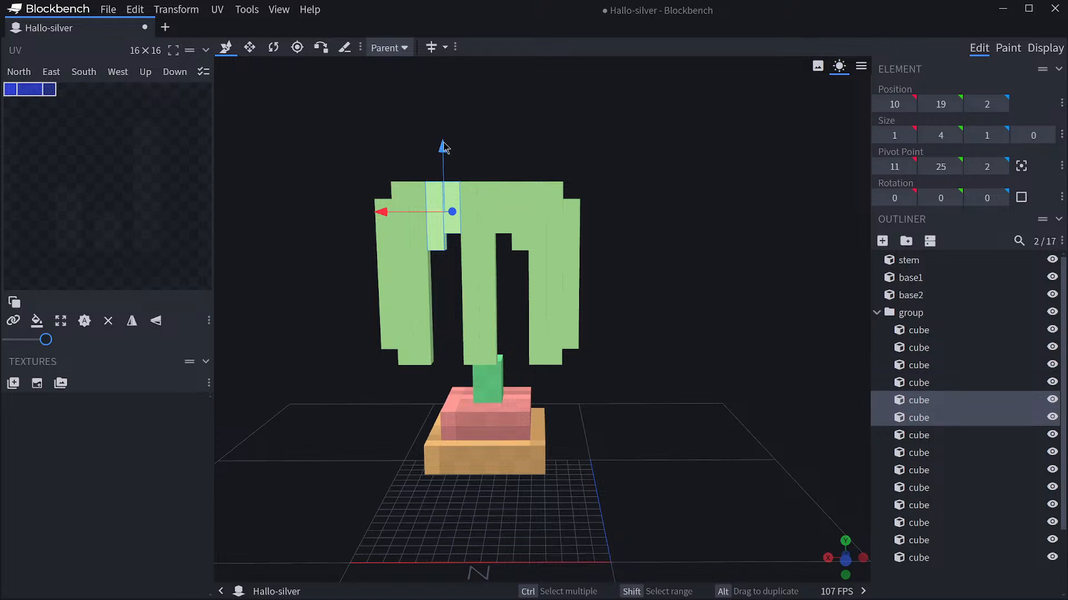
drag(442, 148, 445, 268)
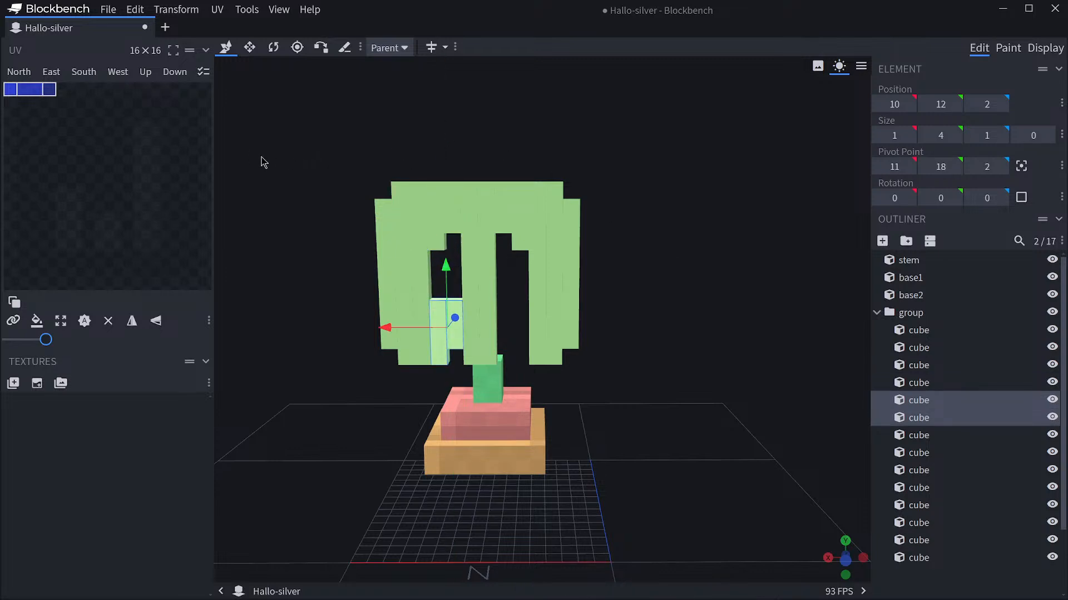
click(249, 47)
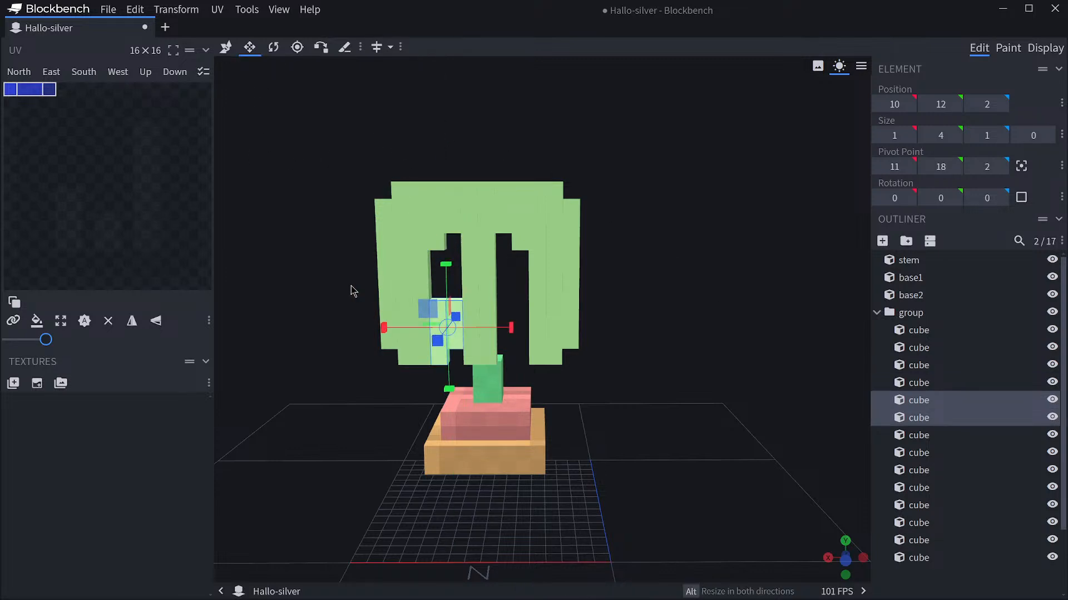
drag(618, 302, 621, 301)
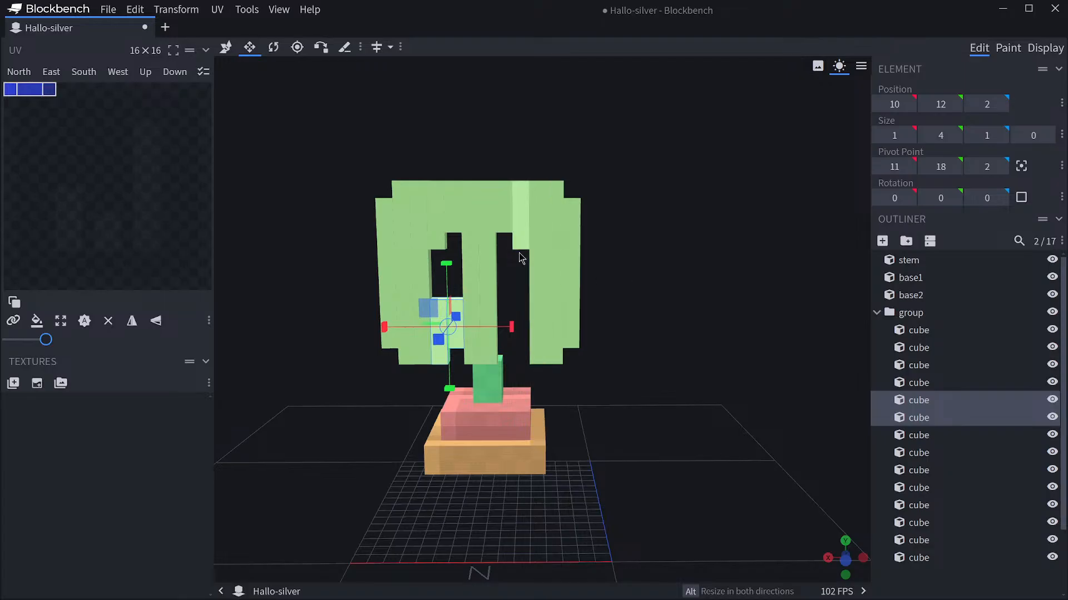
Extend the lower strip at X position 9 upward to a Y size of 4 at Y position 13.
click(459, 305)
drag(456, 259, 458, 247)
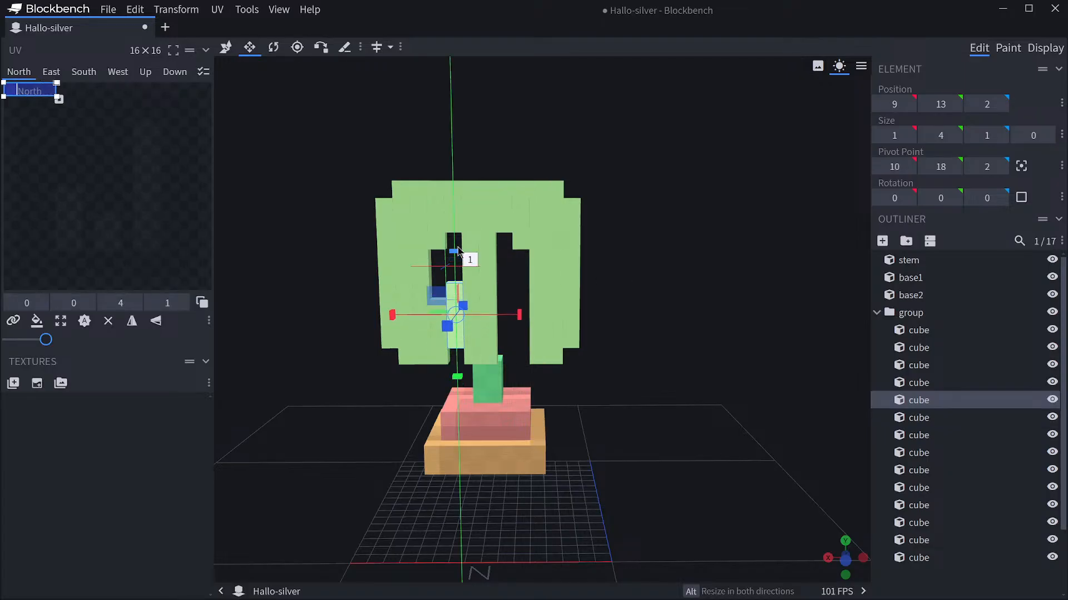
Duplicate the two lower strips at X positions 9 and 10 and move the copies four units along X to positions 5 and 6.
click(225, 47)
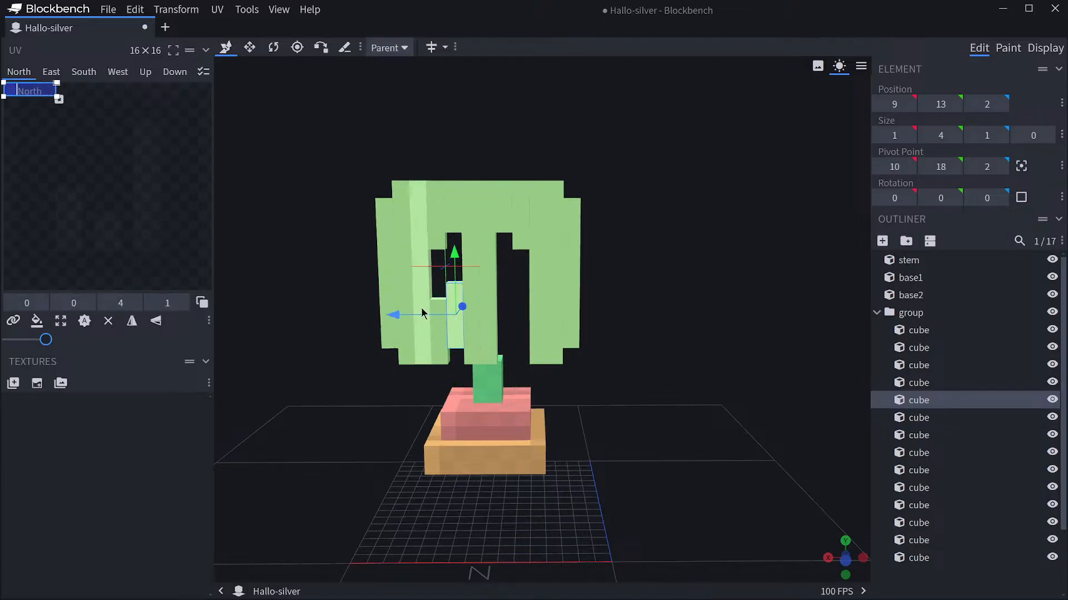
click(439, 314)
shift+click(459, 311)
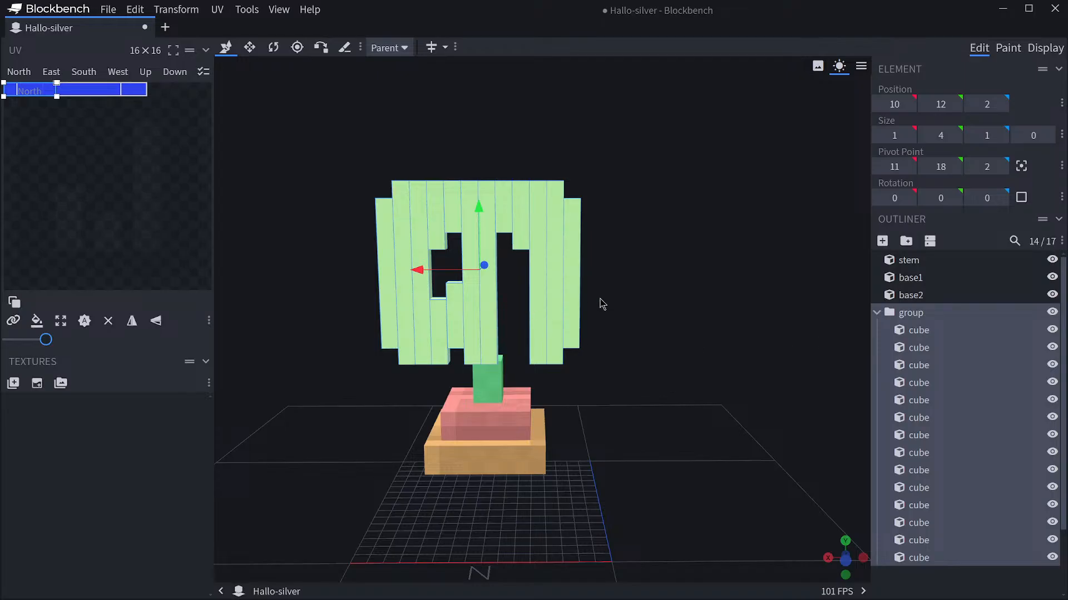
click(438, 315)
click(915, 436)
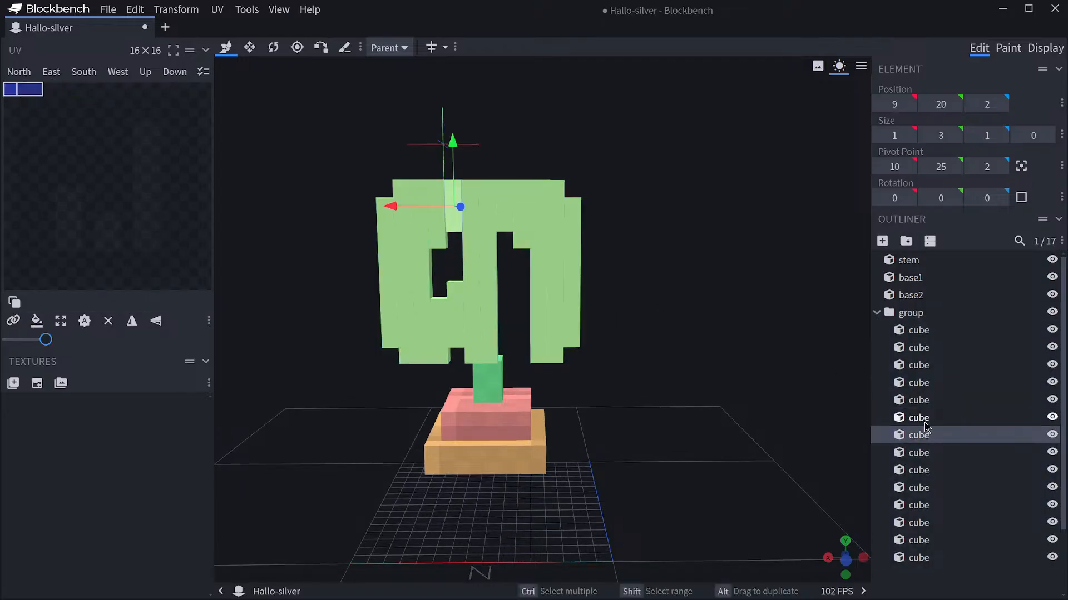
shift+click(916, 417)
click(920, 455)
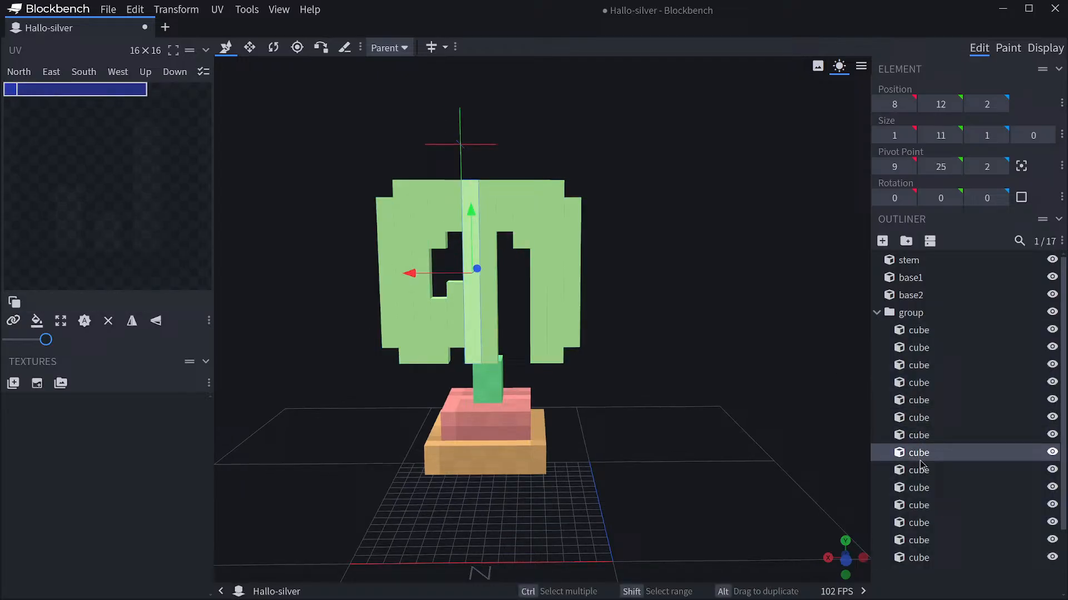
click(924, 424)
click(918, 403)
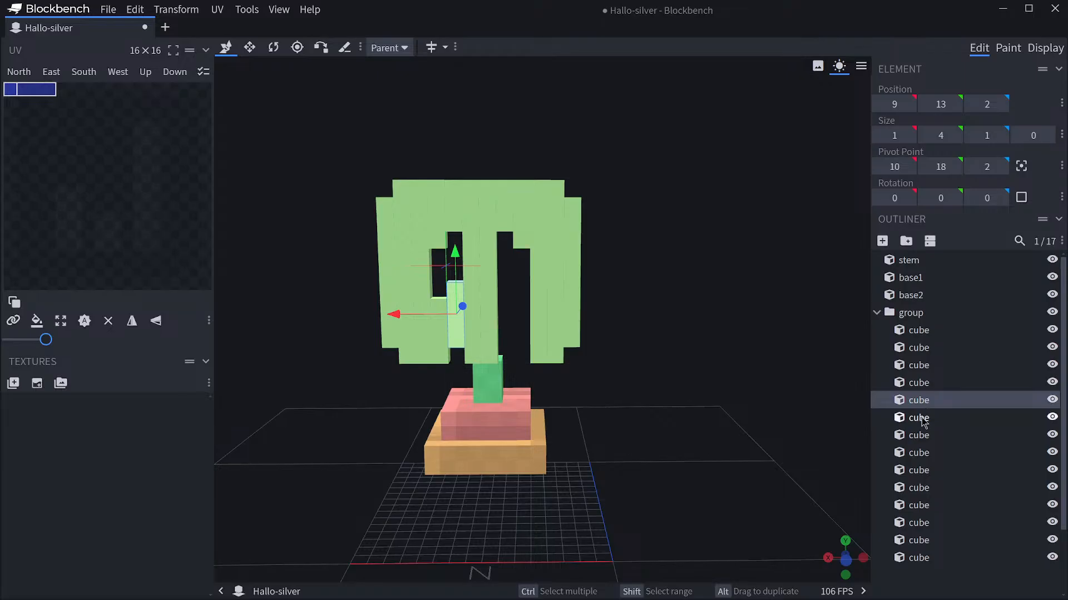
shift+click(915, 420)
key(ctrl+d)
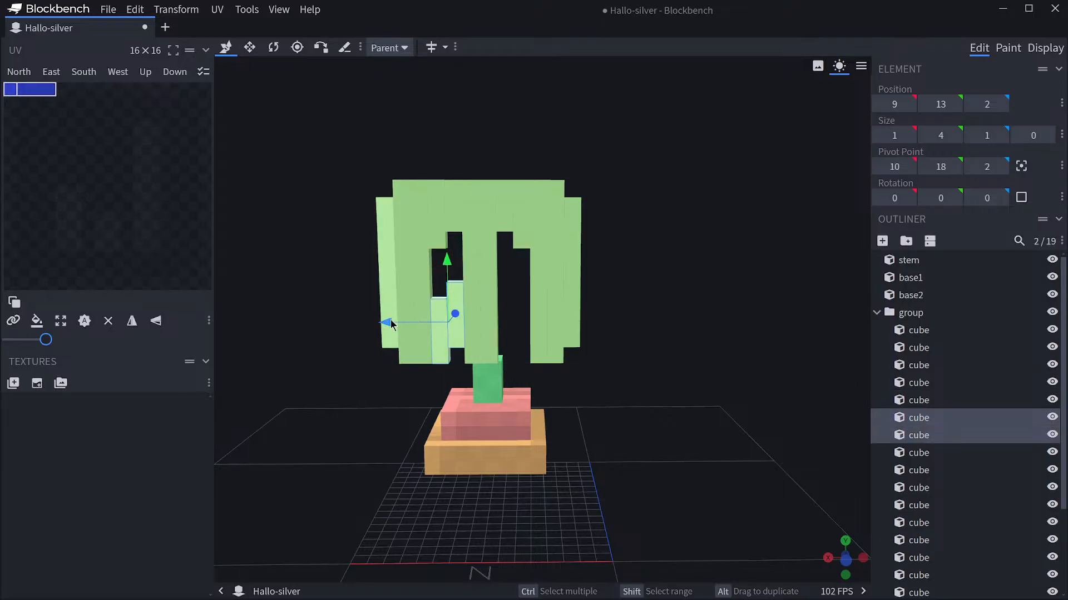
drag(388, 322, 457, 322)
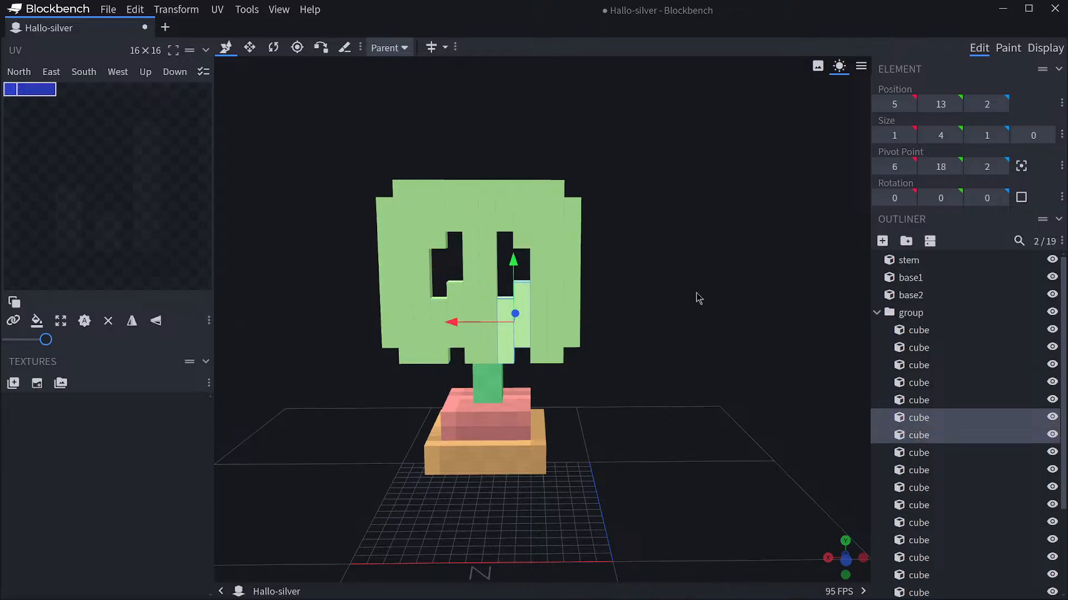
Shorten the lower strip at X position 5 from above to a Y size of 3.
click(543, 293)
key(s)
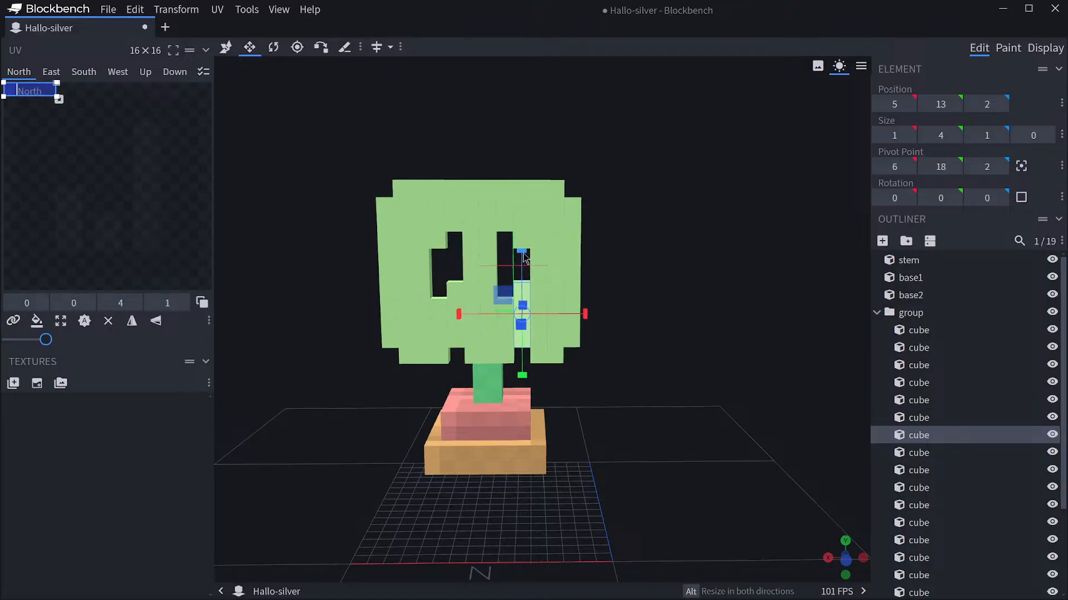
mouse_move(502, 293)
mouse_down()
mouse_move(505, 322)
mouse_move(503, 310)
mouse_up()
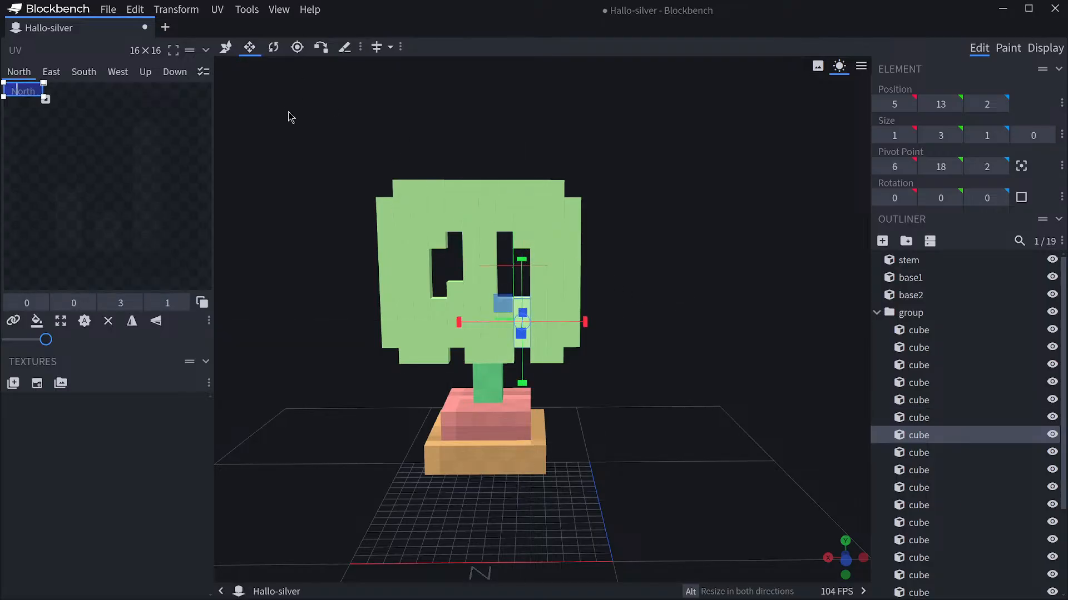
Try to adjust the top of the lower strip at X position 6.
click(226, 47)
click(503, 315)
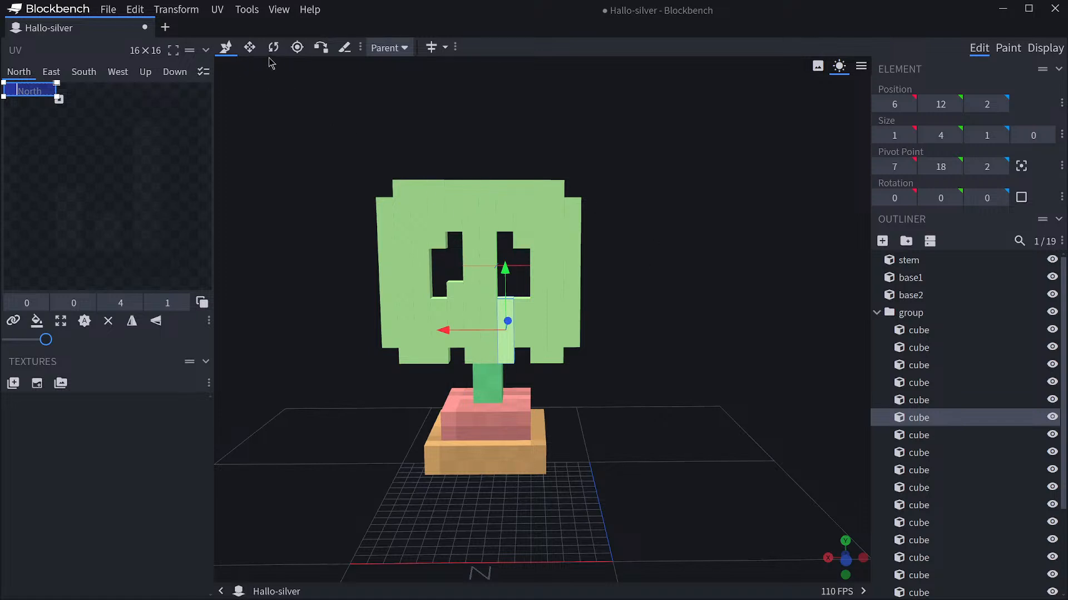
click(249, 47)
mouse_move(506, 273)
mouse_down()
mouse_move(507, 256)
mouse_move(507, 265)
mouse_up()
Shorten the upper strips at X positions 10 and 9 from below by one unit each, to Y sizes of 3 and 2.
click(540, 287)
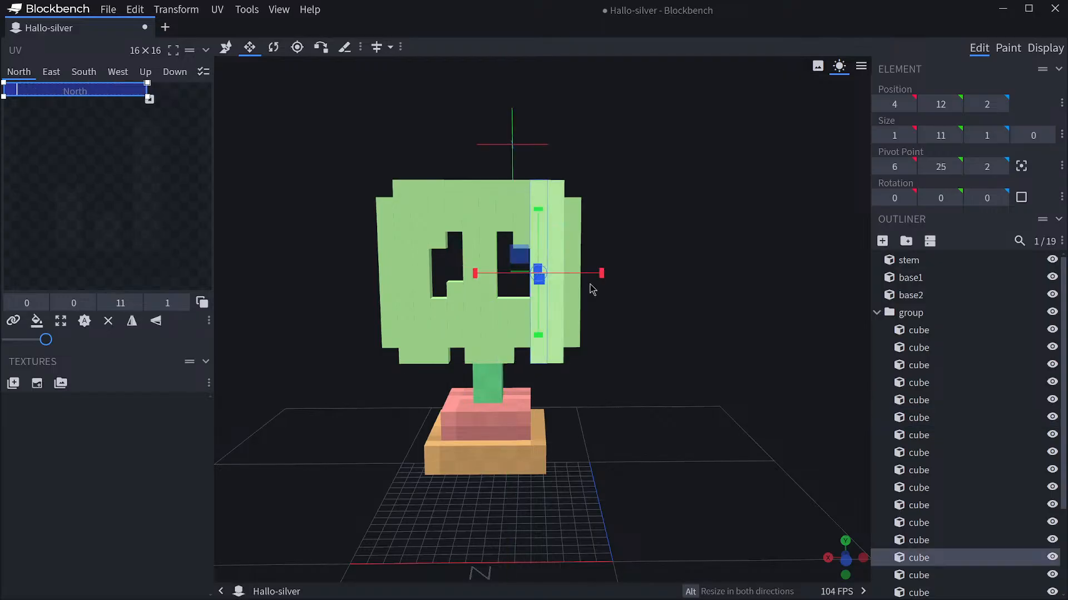
drag(705, 302, 708, 290)
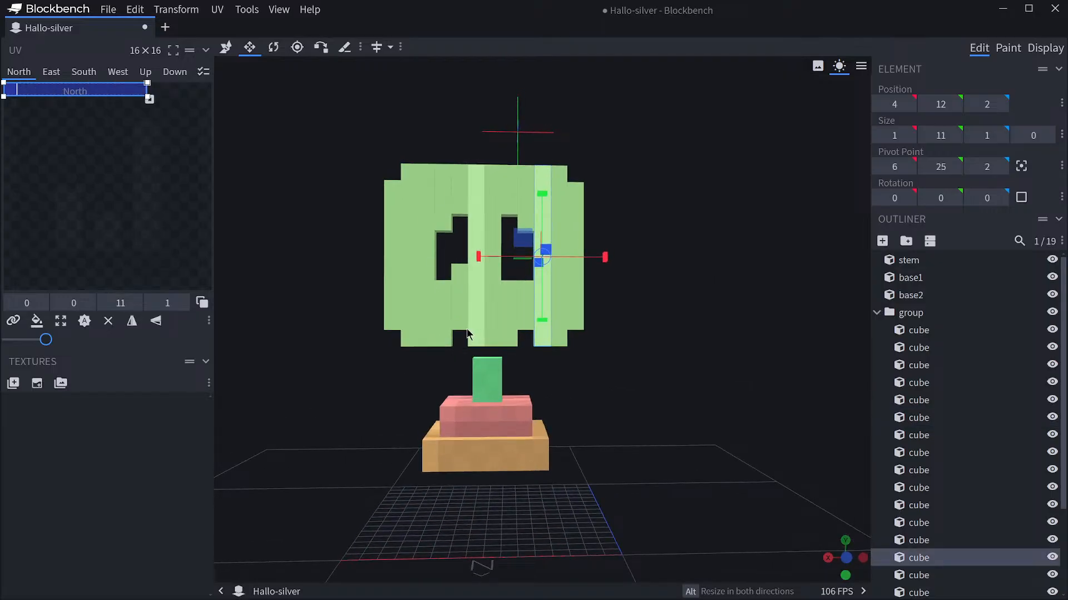
click(461, 306)
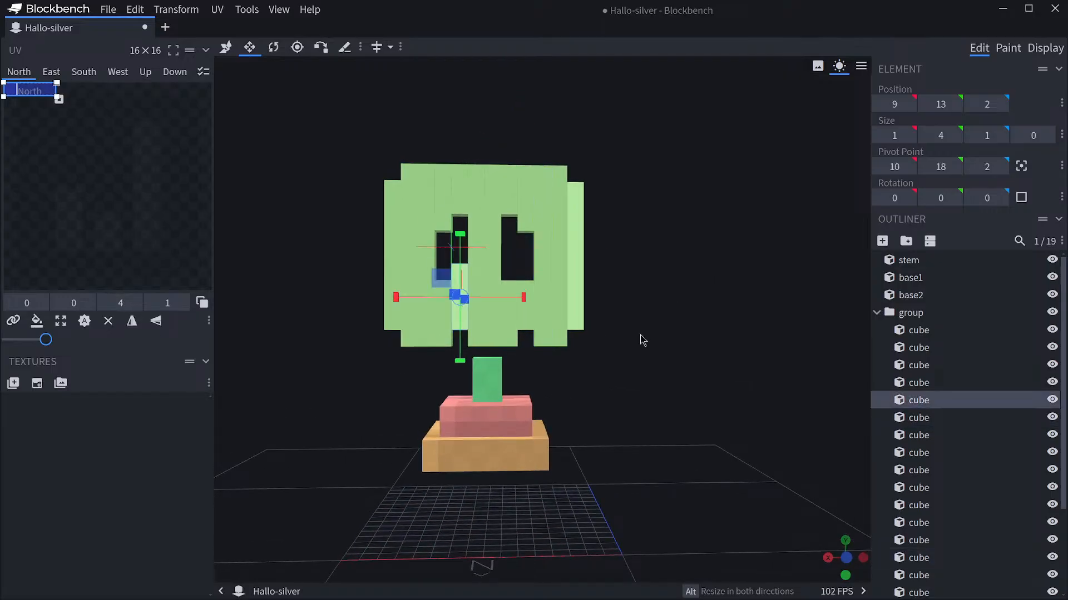
click(445, 220)
drag(676, 245, 640, 264)
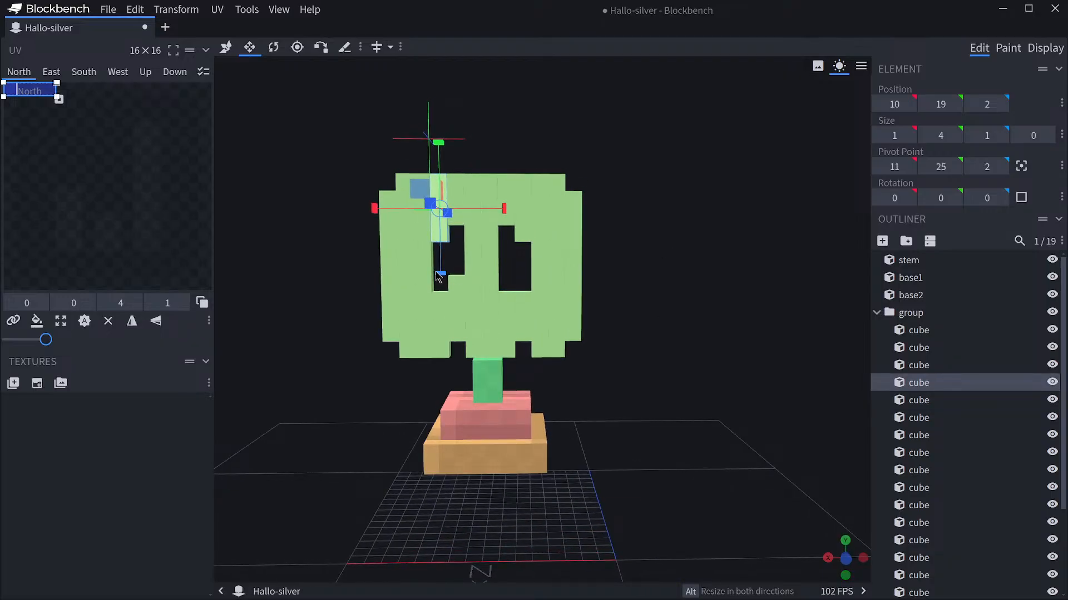
drag(439, 273, 439, 259)
click(461, 209)
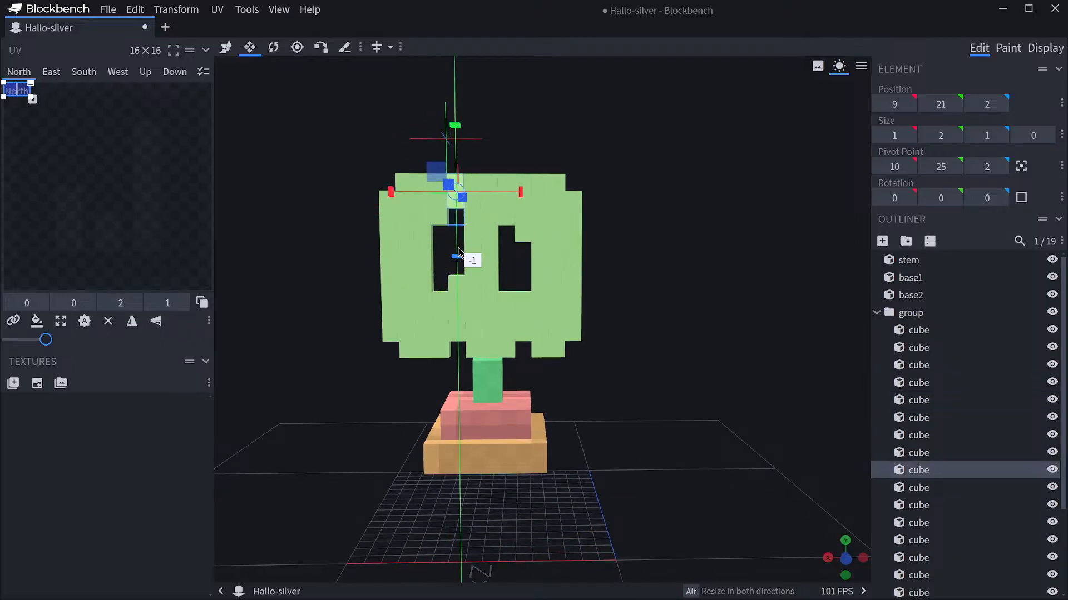
Shorten the upper strips at X positions 6 and 5 from below by one unit each, matching the other opening.
click(505, 214)
drag(505, 264, 459, 230)
click(523, 229)
Extend the lower strips upward by one unit each, to a Y size of 4 at X position 5 and 5 at X positions 6, 9 and 10.
click(526, 308)
click(507, 287)
click(456, 285)
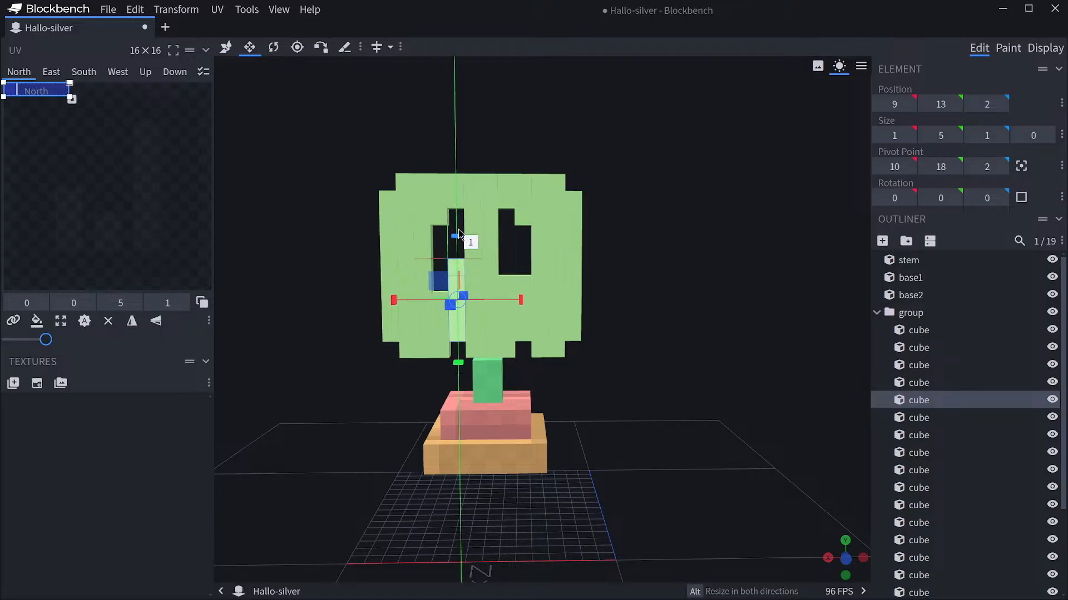
click(441, 294)
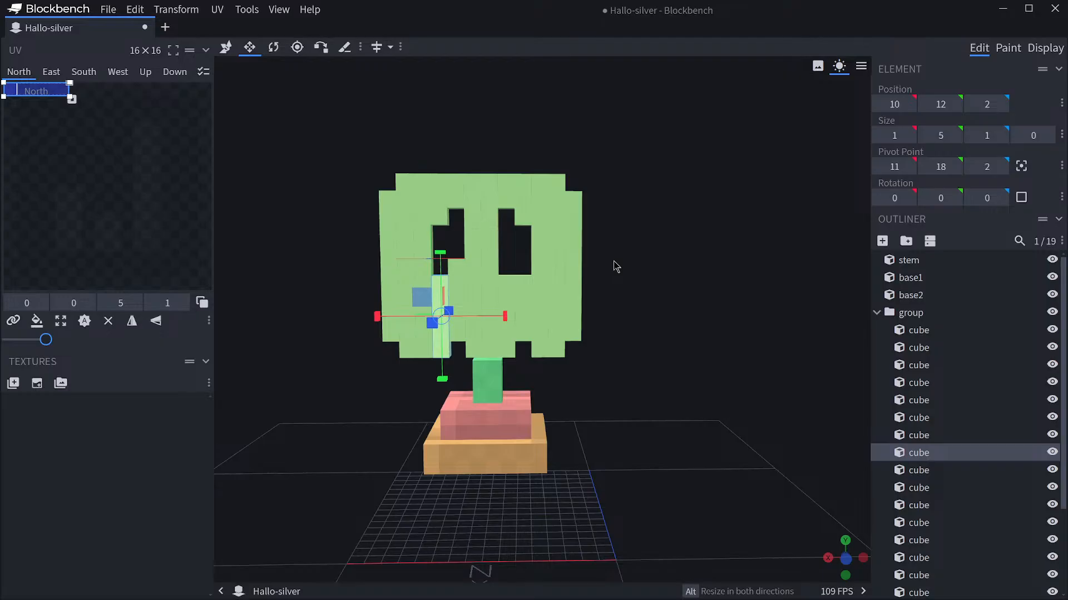
Examine the plate's two openings and its lower edge from slightly different angles.
drag(613, 261, 622, 265)
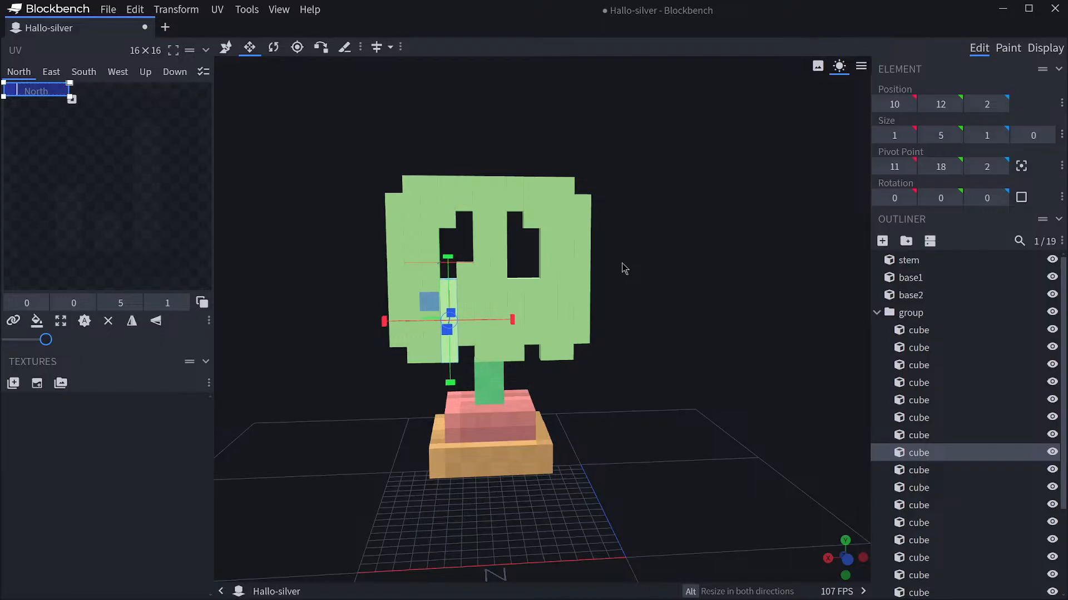
mouse_move(625, 269)
mouse_down()
mouse_move(596, 266)
mouse_move(615, 265)
mouse_up()
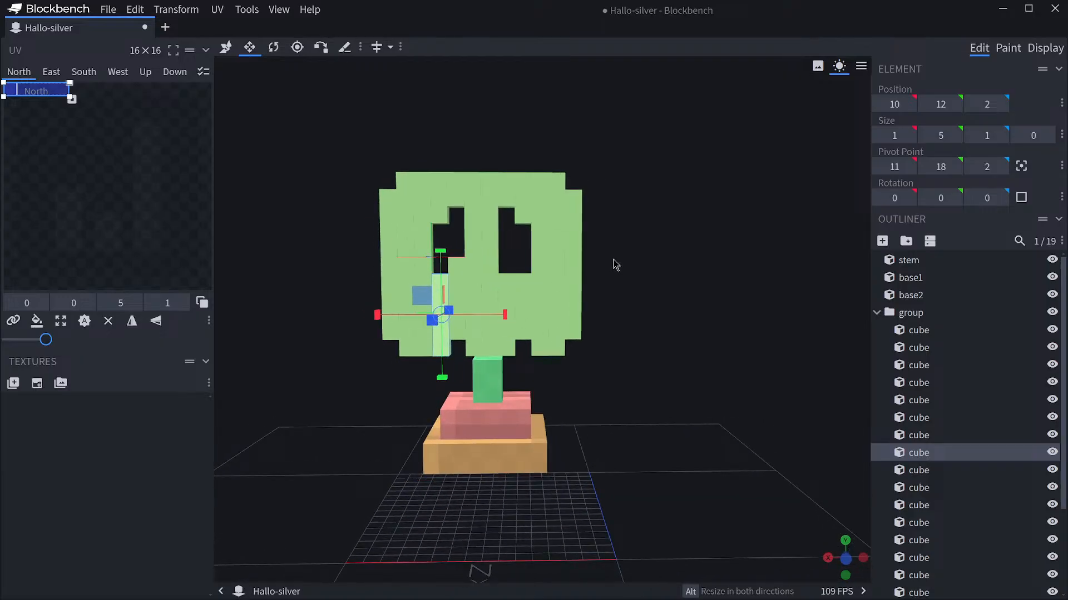
click(519, 319)
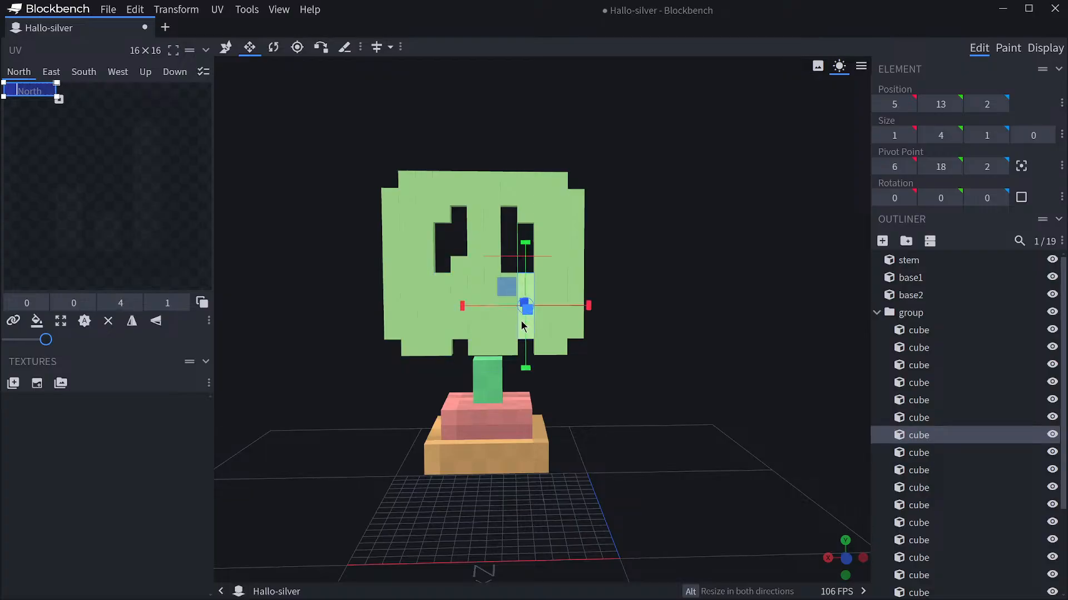
click(456, 327)
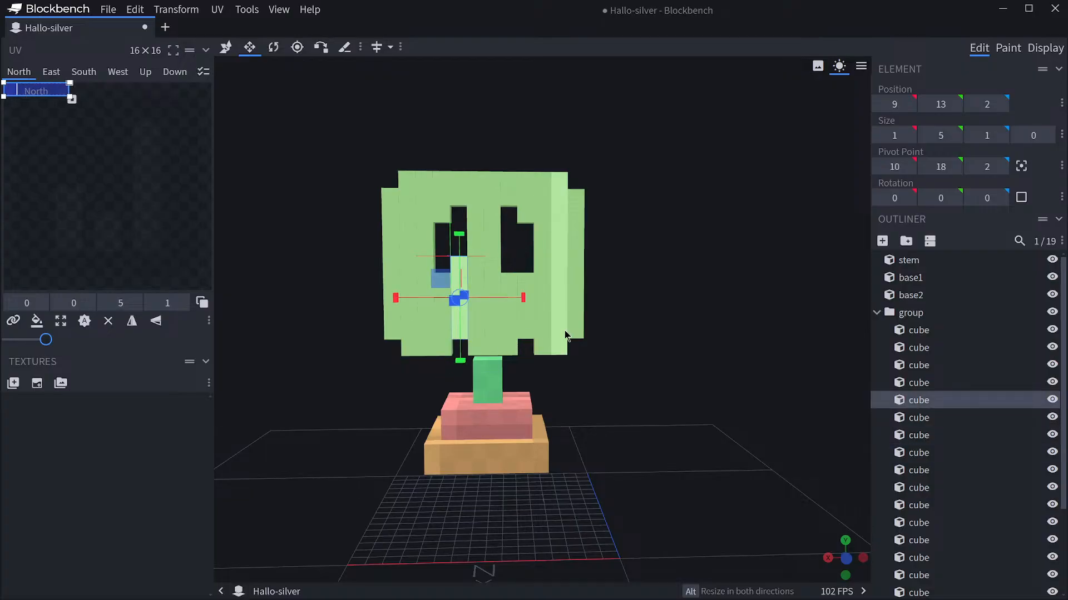
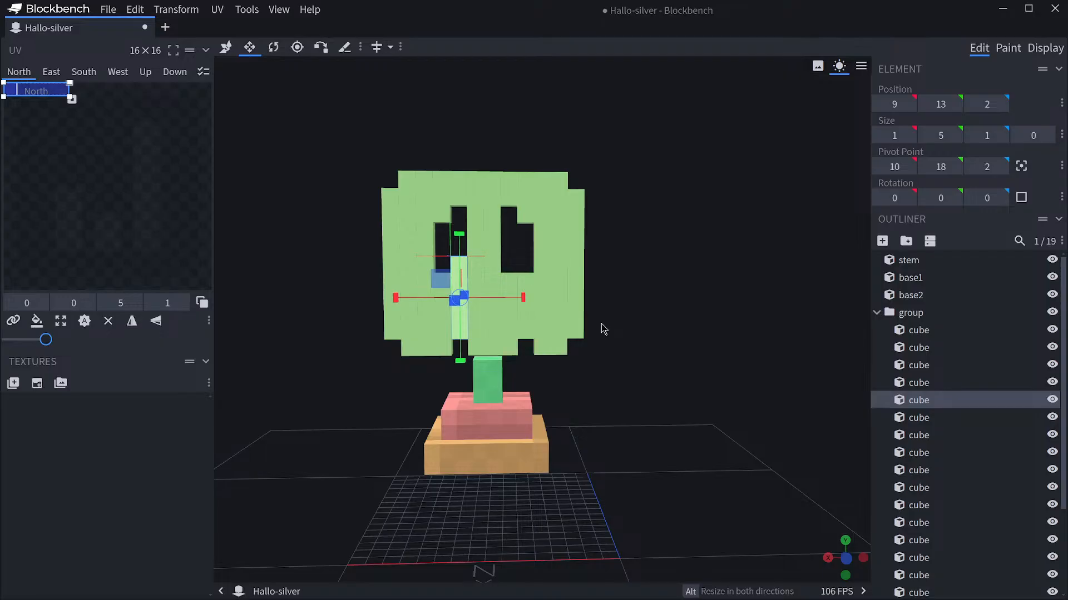
mouse_move(603, 328)
mouse_down()
mouse_move(625, 327)
mouse_move(612, 326)
mouse_up()
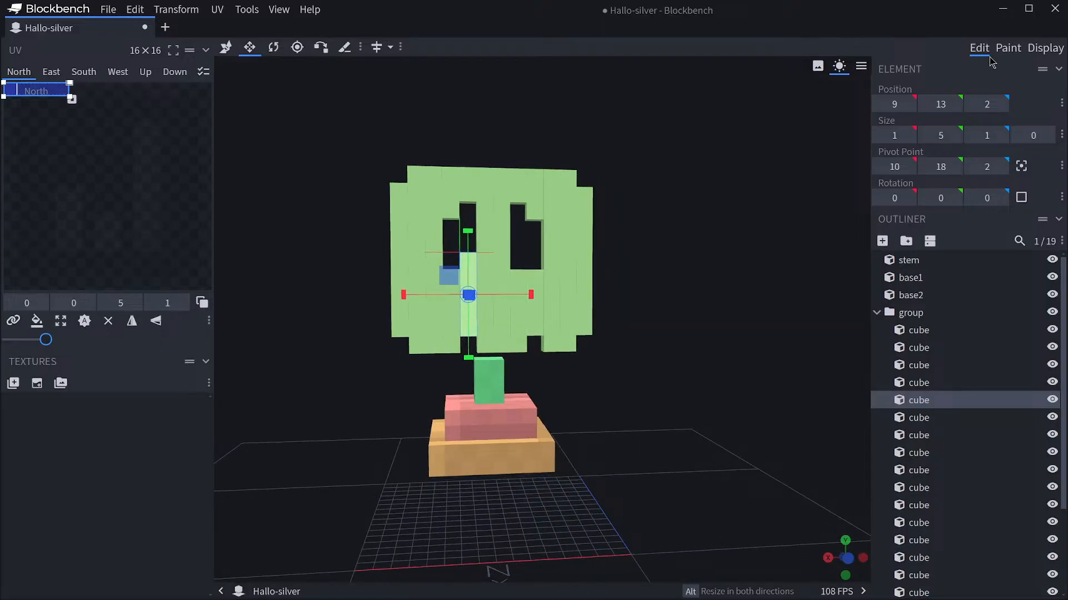
drag(752, 292, 586, 379)
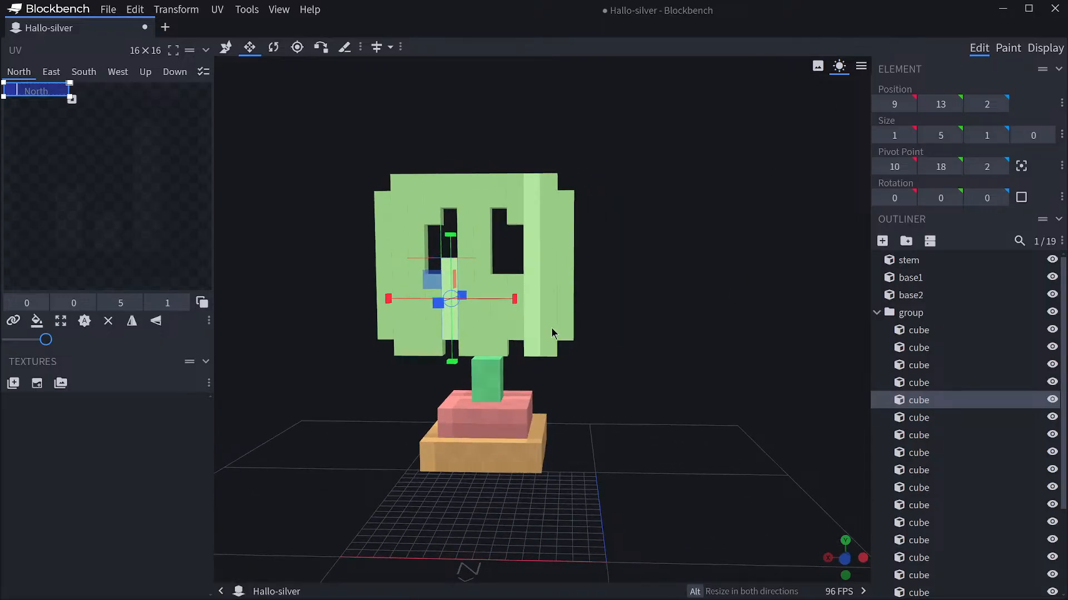
drag(628, 328, 550, 336)
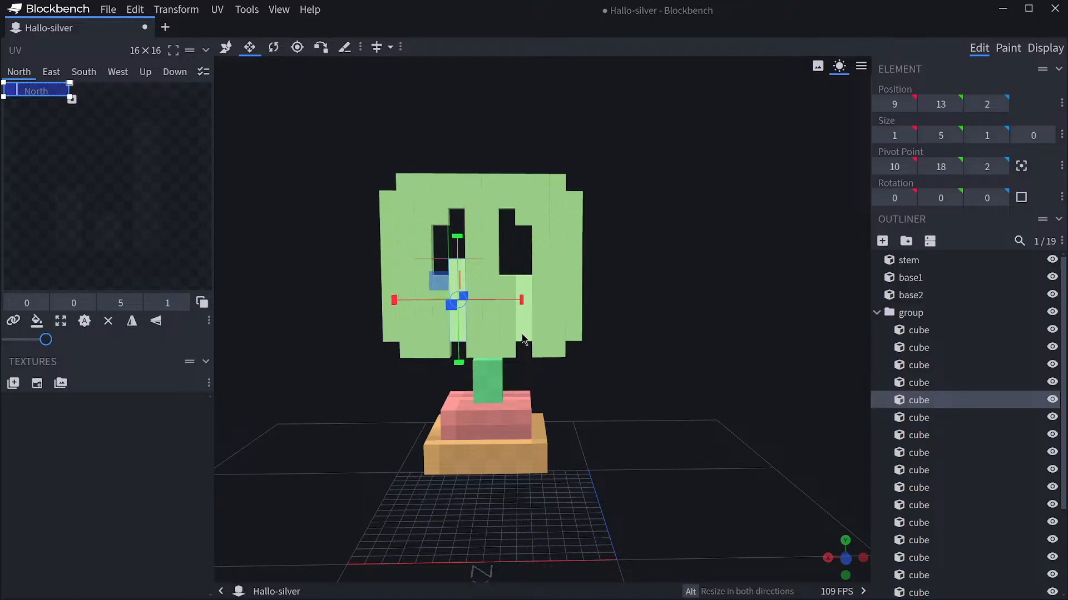
Shorten the lower strips at X positions 5 and 9 from below so that both start at Y position 15.
click(523, 338)
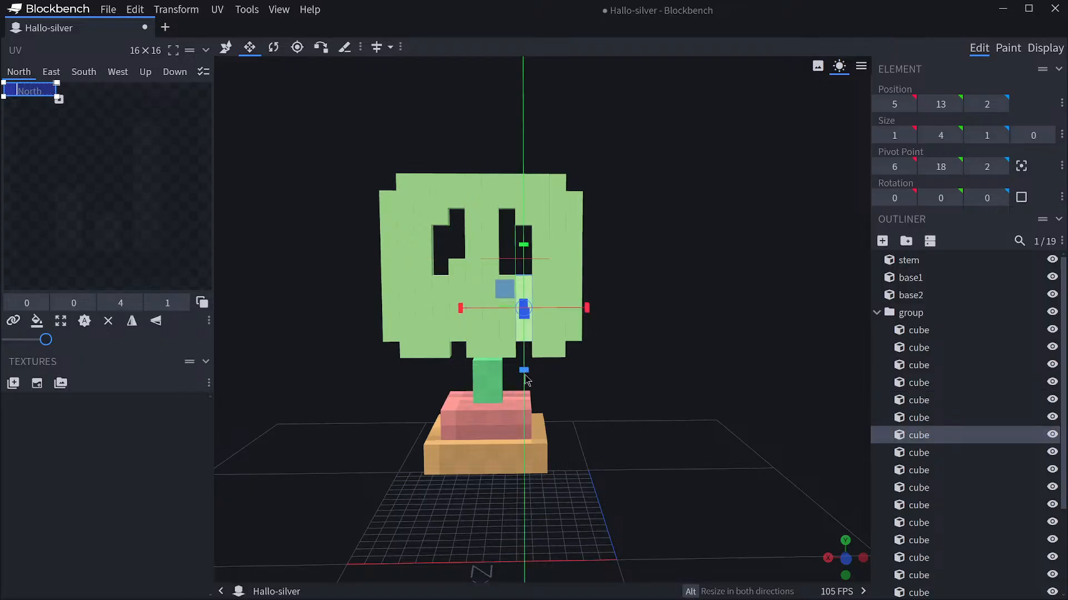
click(457, 334)
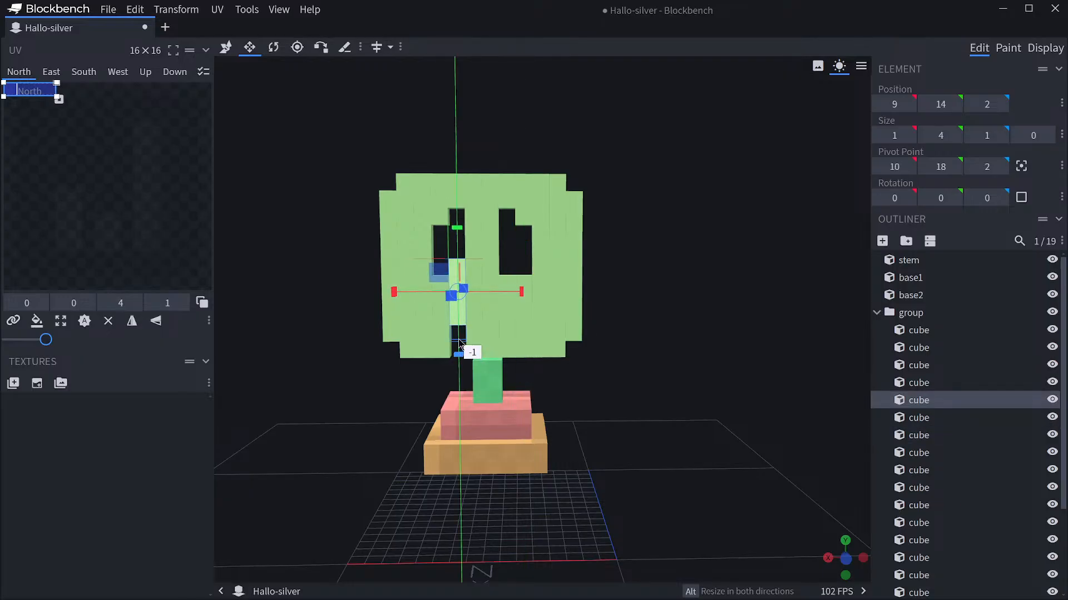
click(526, 325)
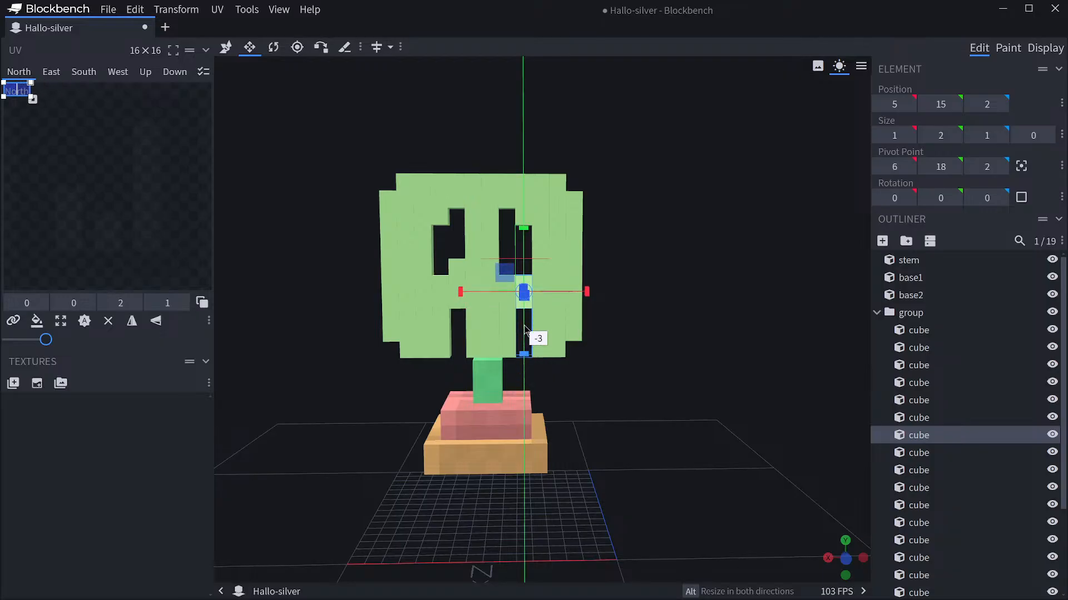
Shorten the strips at X positions 6, 8 and 10 from below to Y position 14, and the strip at X position 7 to Y position 15.
click(507, 342)
drag(510, 383, 494, 283)
click(495, 354)
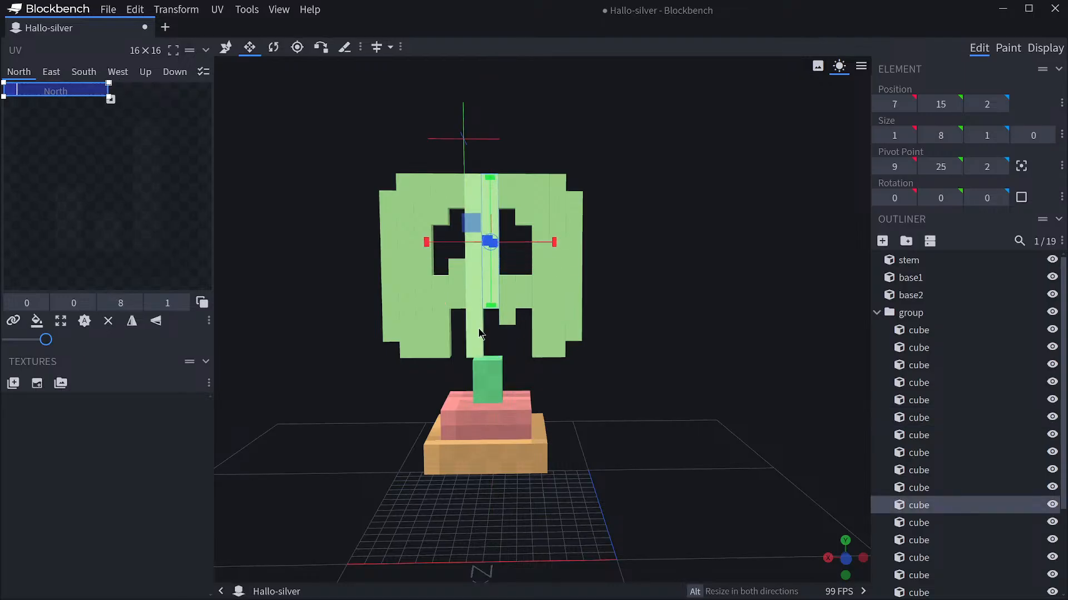
click(477, 352)
drag(476, 332, 478, 300)
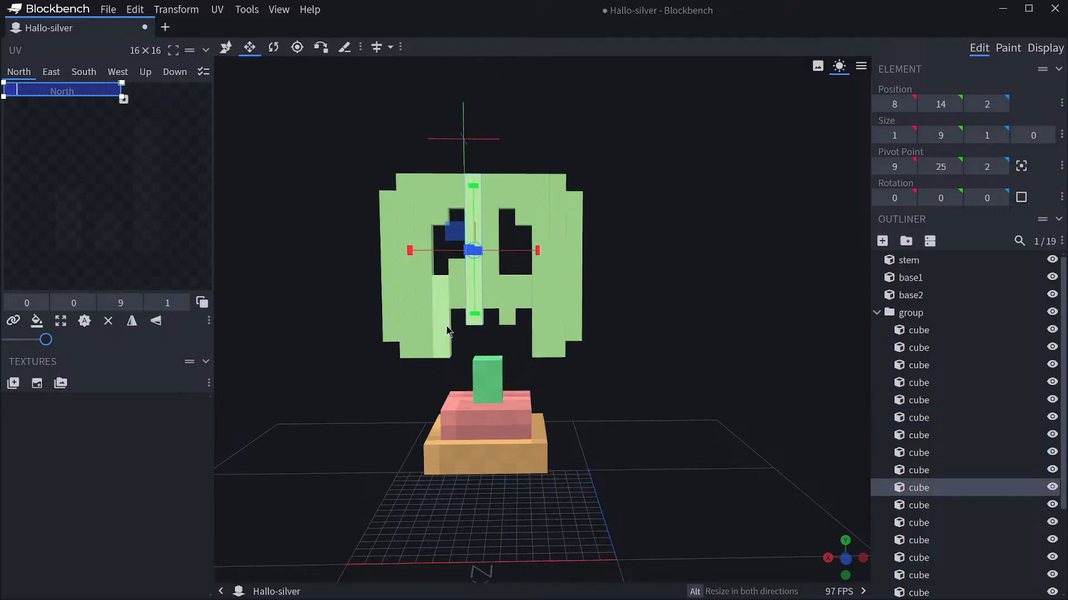
click(442, 317)
drag(443, 371, 445, 349)
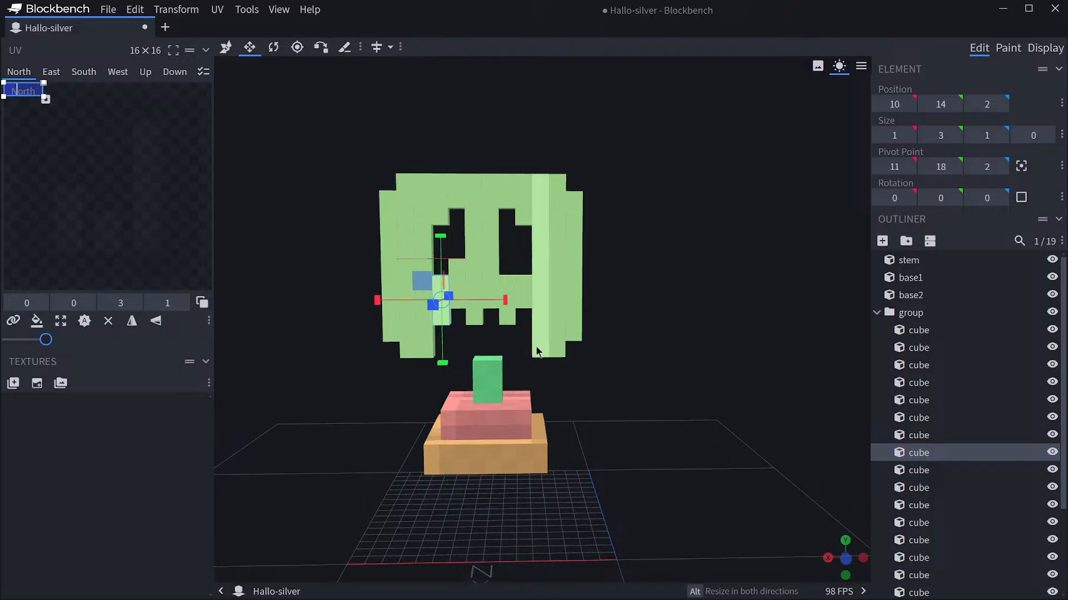
Shorten the strips at X positions 4 and 11 from below to a Y size of 10 at Y position 13.
click(538, 356)
drag(542, 313, 542, 311)
click(429, 340)
drag(432, 336, 439, 325)
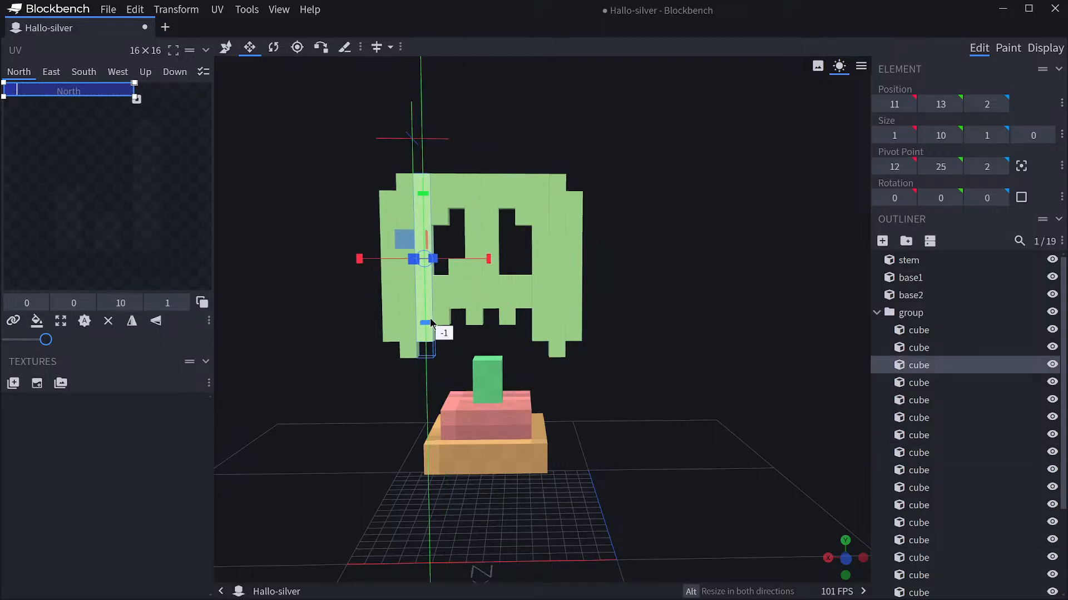
mouse_move(669, 336)
mouse_down()
mouse_move(676, 324)
mouse_move(681, 353)
mouse_move(664, 389)
mouse_move(682, 327)
mouse_up()
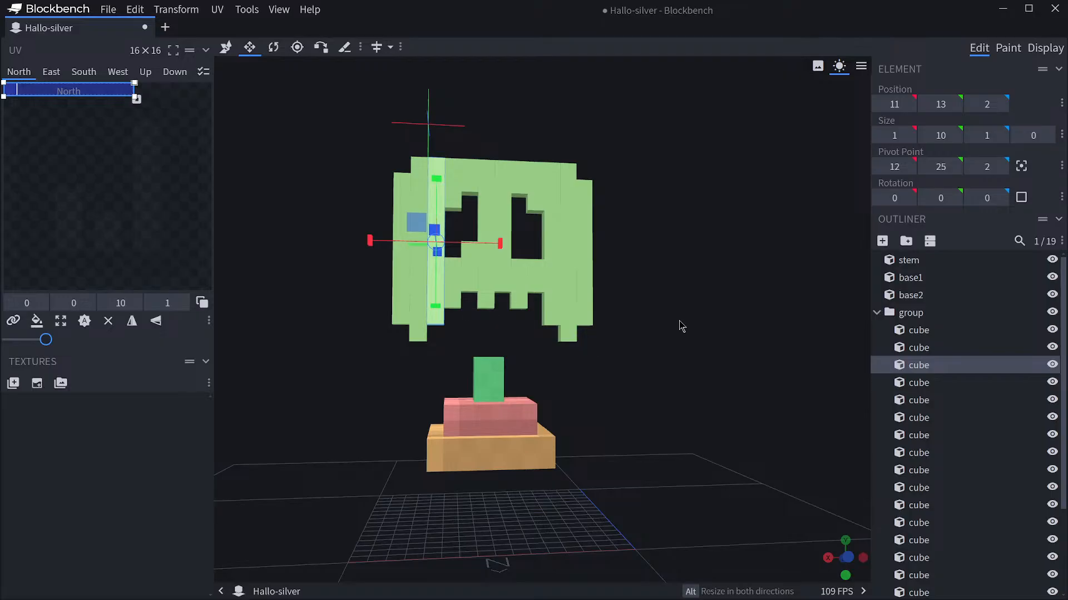
drag(467, 329, 462, 341)
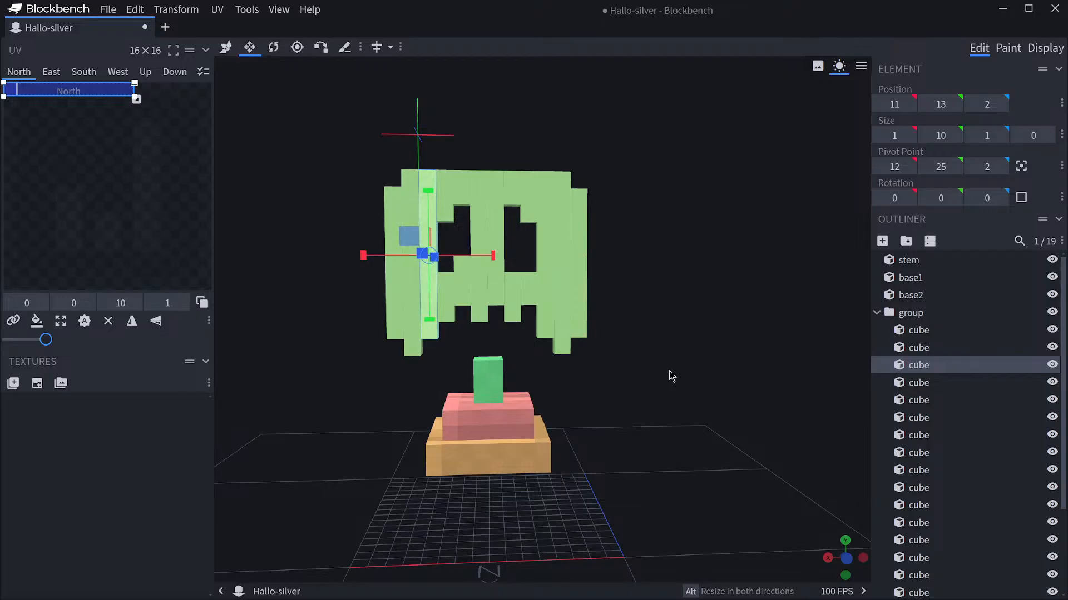
Duplicate the strip at X position 3 and shorten the copy from above to a Y size of 2.
click(918, 330)
scroll(937, 413, down, 2)
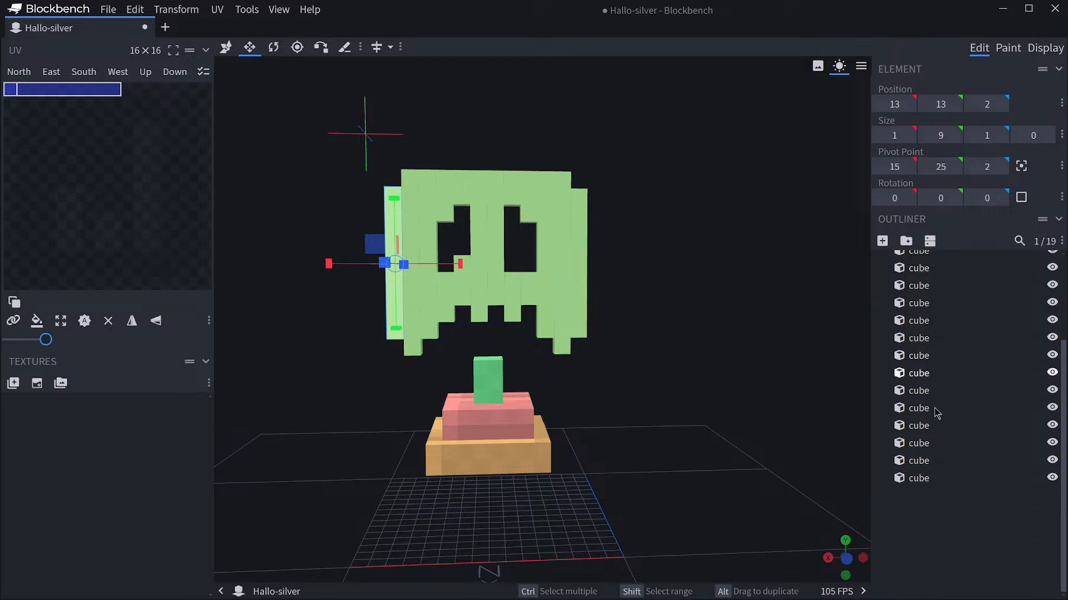
click(940, 514)
scroll(930, 478, up, 2)
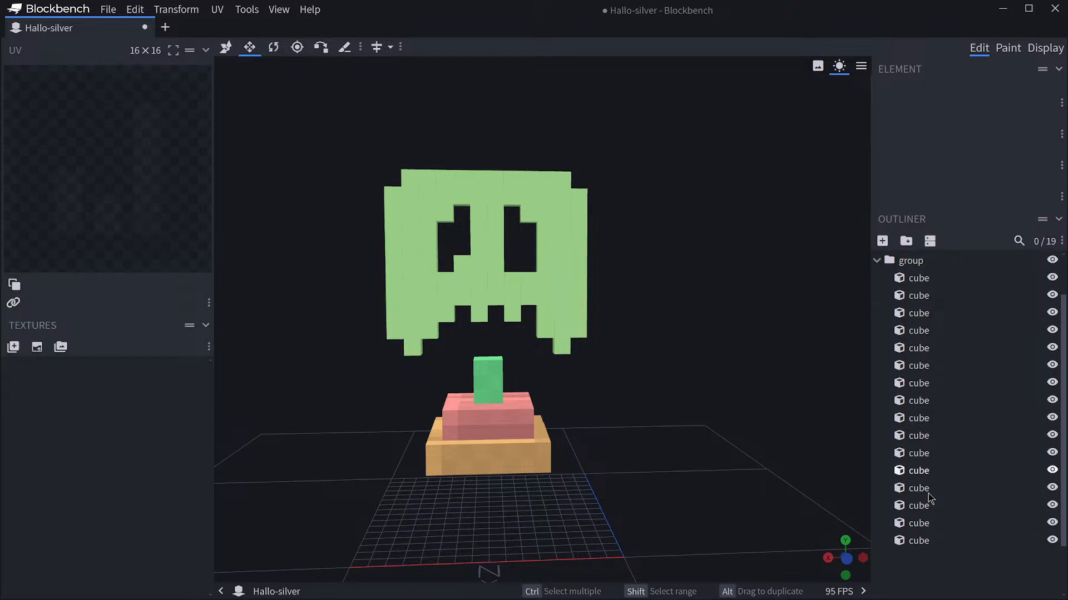
click(920, 523)
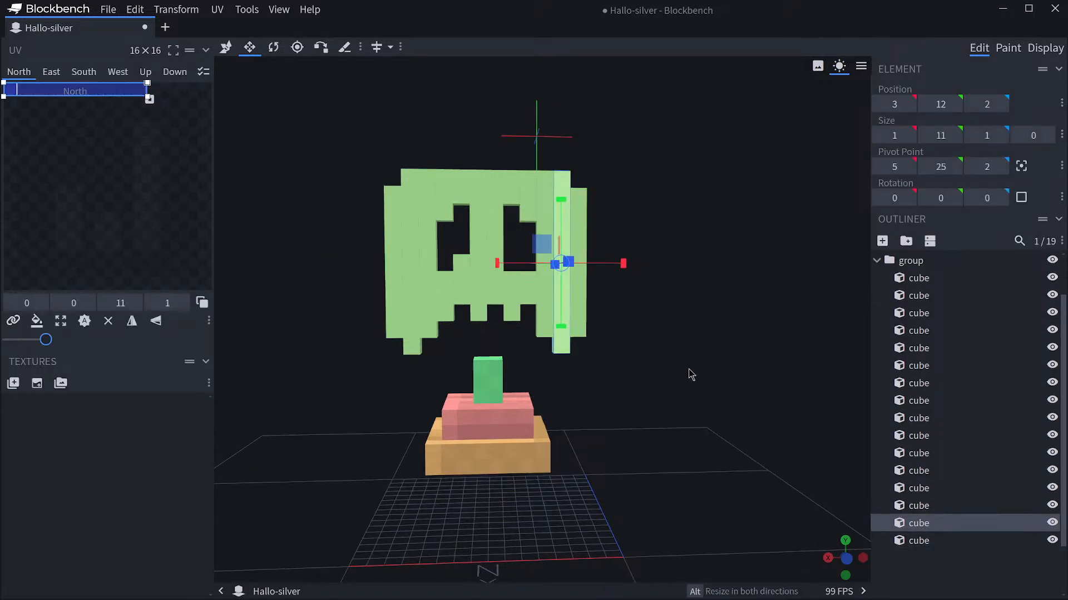
click(938, 526)
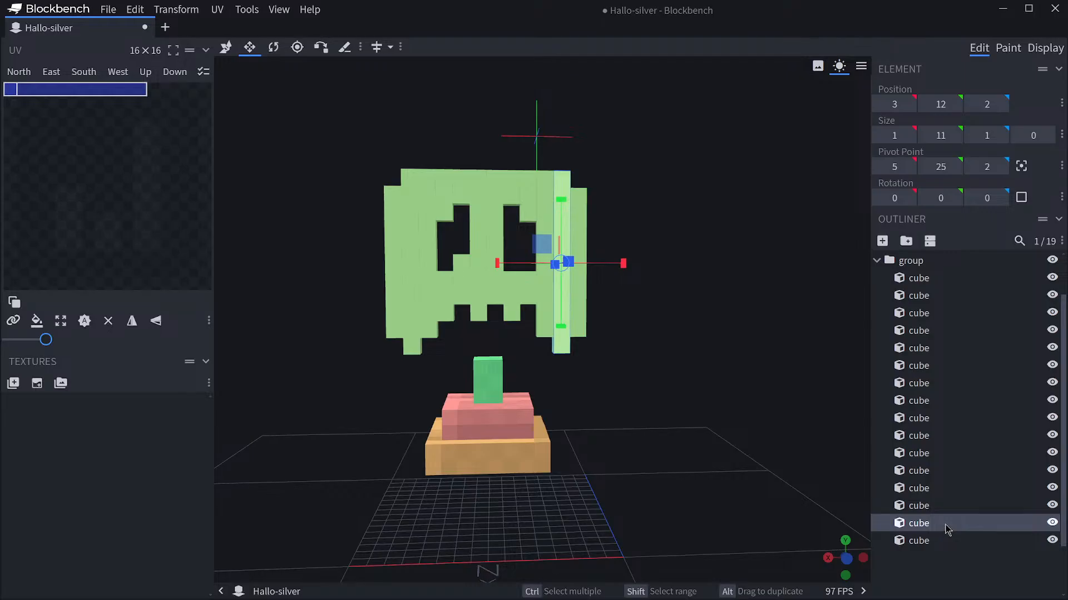
key(ctrl+d)
drag(560, 200, 565, 356)
Reshape the copied strip into a horizontal bar 8 wide and 1 high, starting at X position 4 and Y position 12.
drag(498, 338, 400, 349)
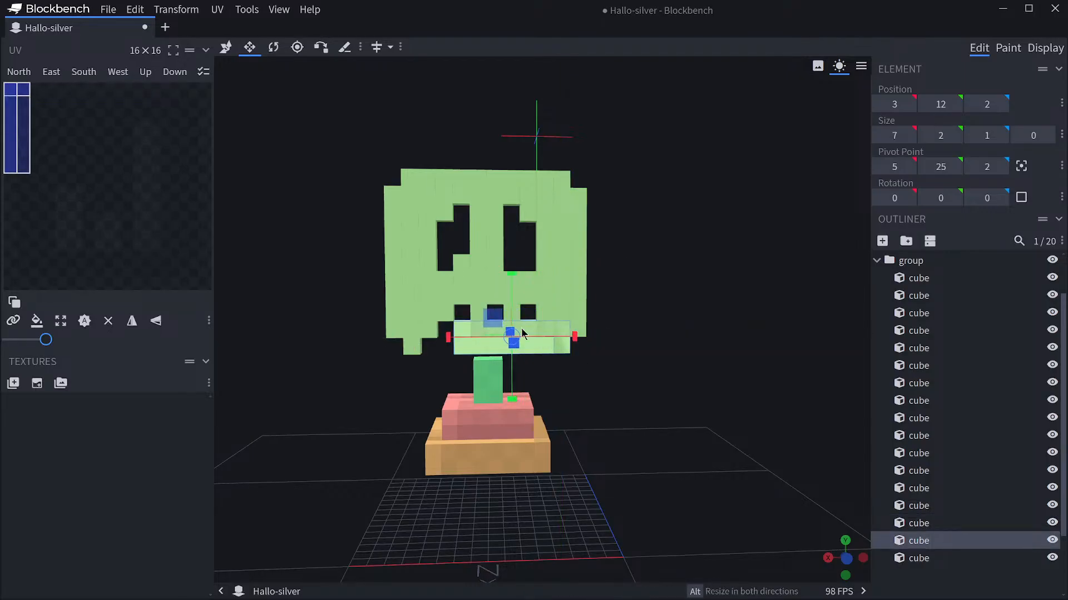
drag(511, 273, 512, 284)
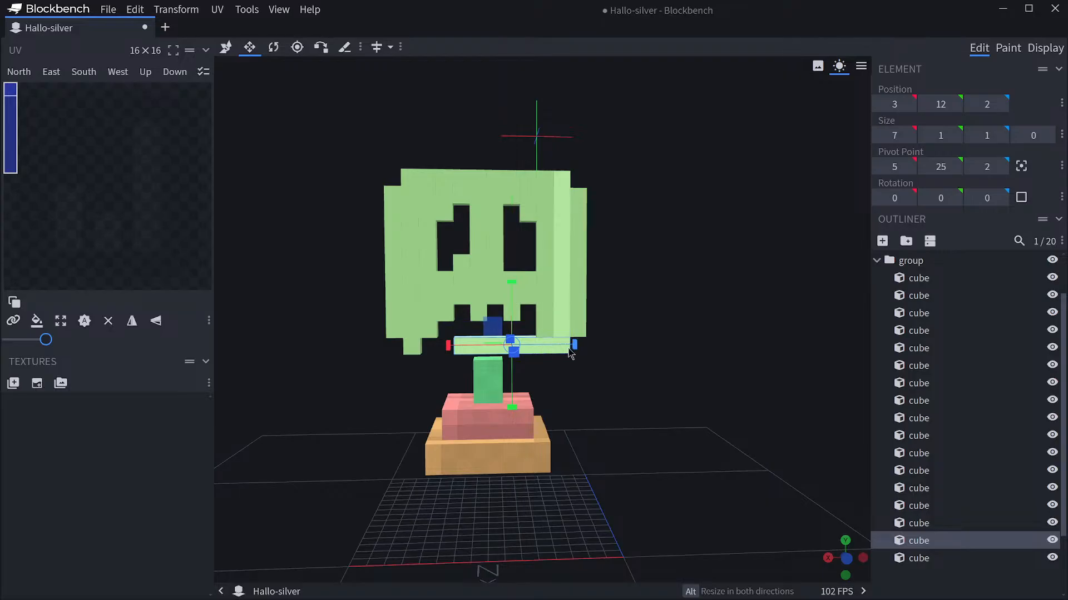
mouse_move(572, 347)
mouse_down()
mouse_move(537, 351)
mouse_move(554, 349)
mouse_up()
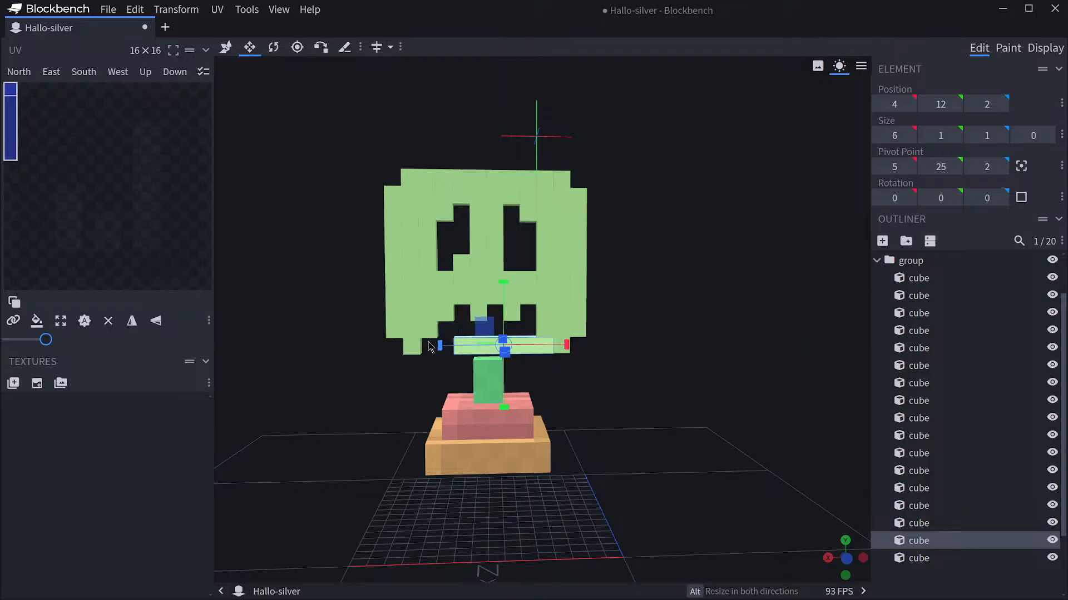
drag(439, 345, 417, 345)
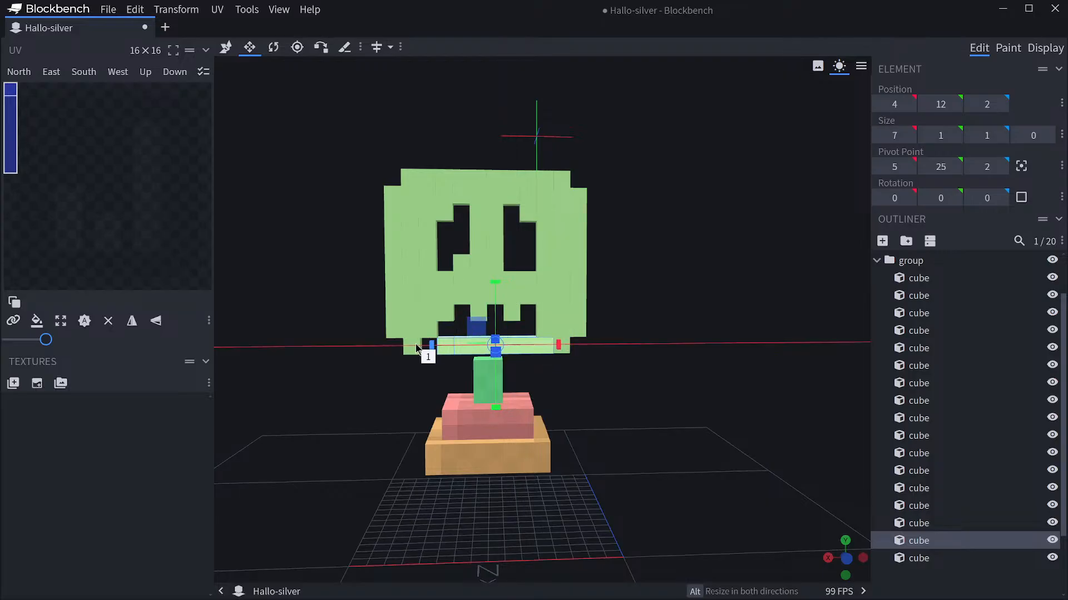
Lower the horizontal bar beneath the mouth to Y position 11.
click(226, 47)
drag(489, 291, 493, 304)
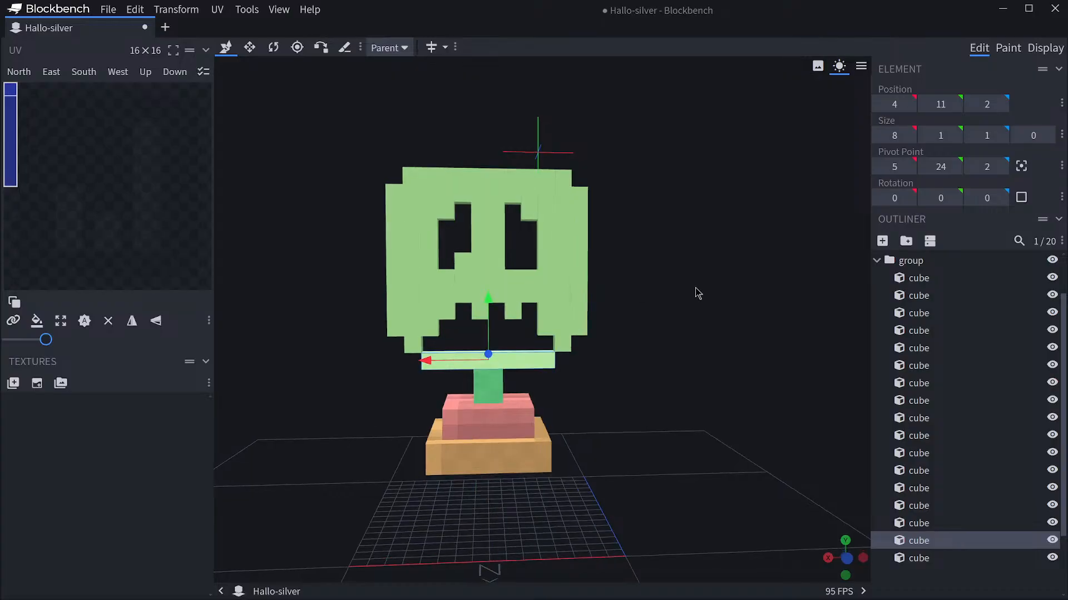
drag(698, 293, 665, 299)
drag(485, 308, 488, 295)
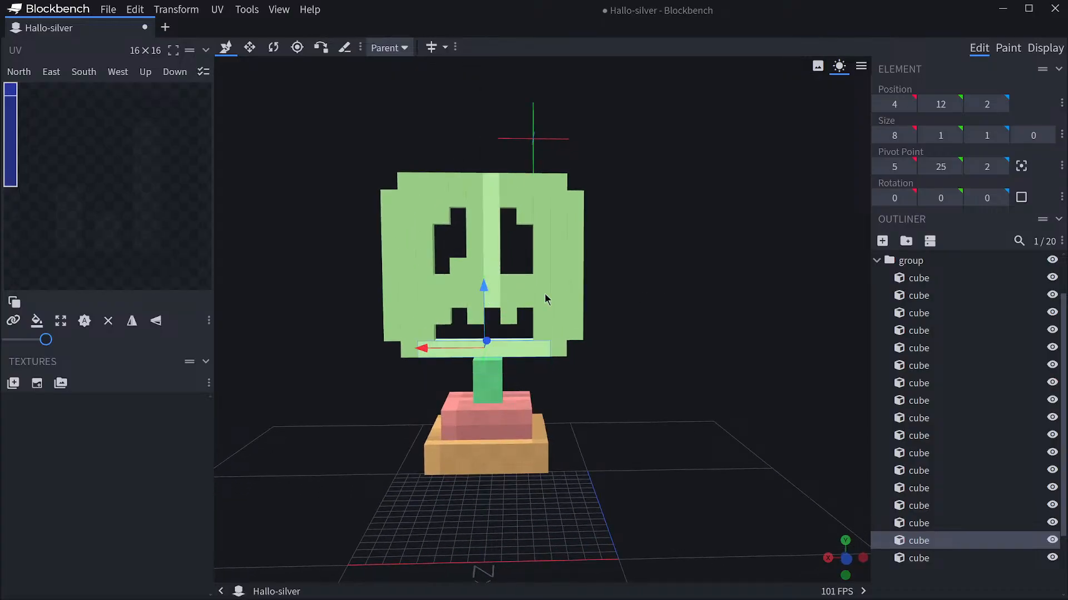
drag(646, 308, 645, 309)
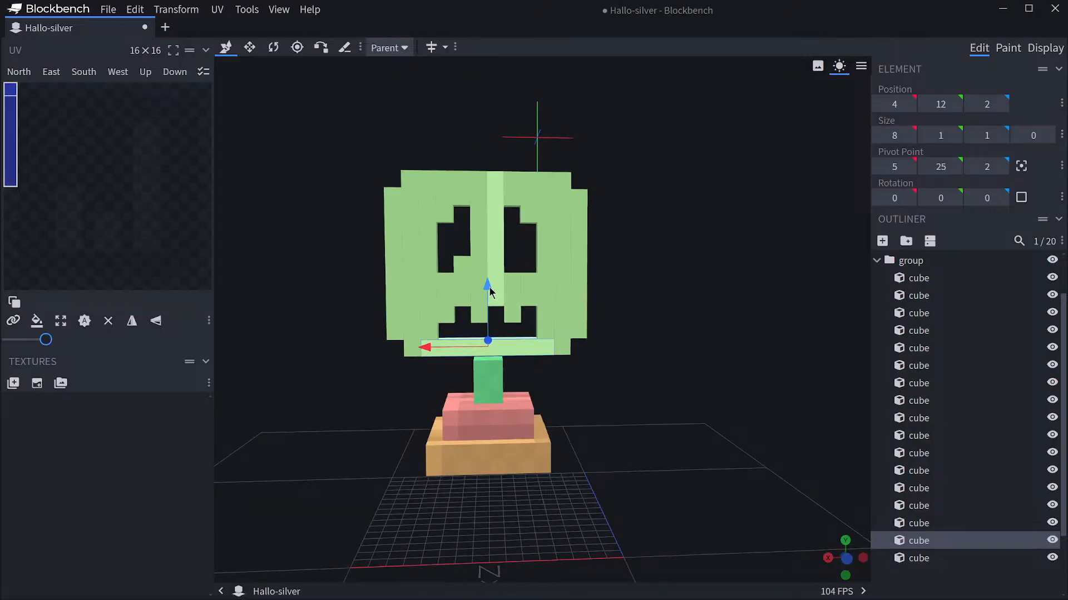
drag(491, 292, 486, 303)
key(ctrl+z)
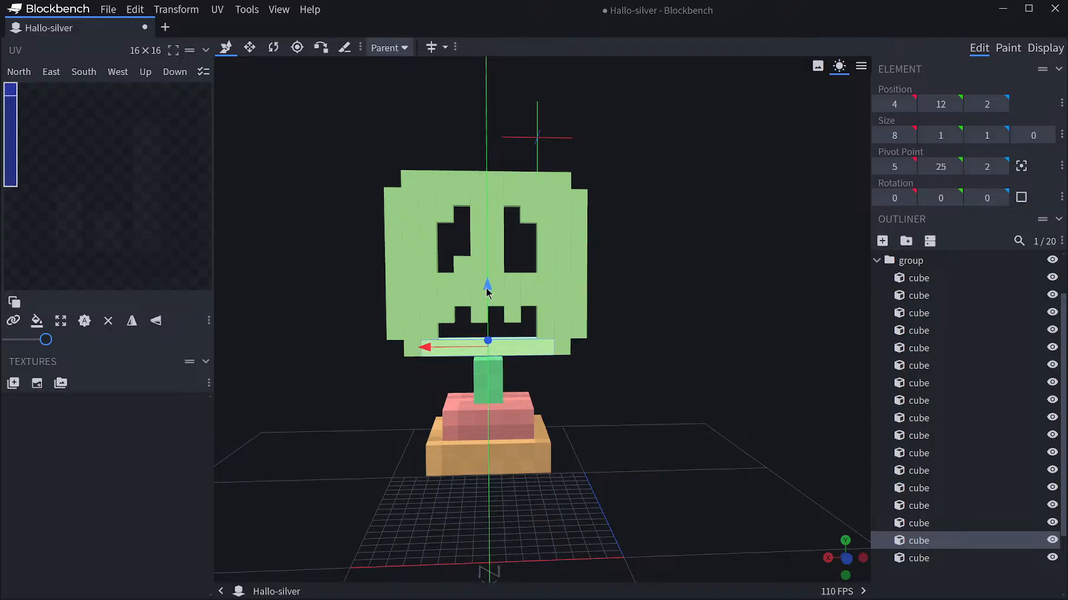
drag(492, 293, 491, 305)
Examine how the face's outer strips line up with the lower bar, checking individual strips from several angles.
drag(626, 338, 592, 328)
click(554, 209)
click(538, 217)
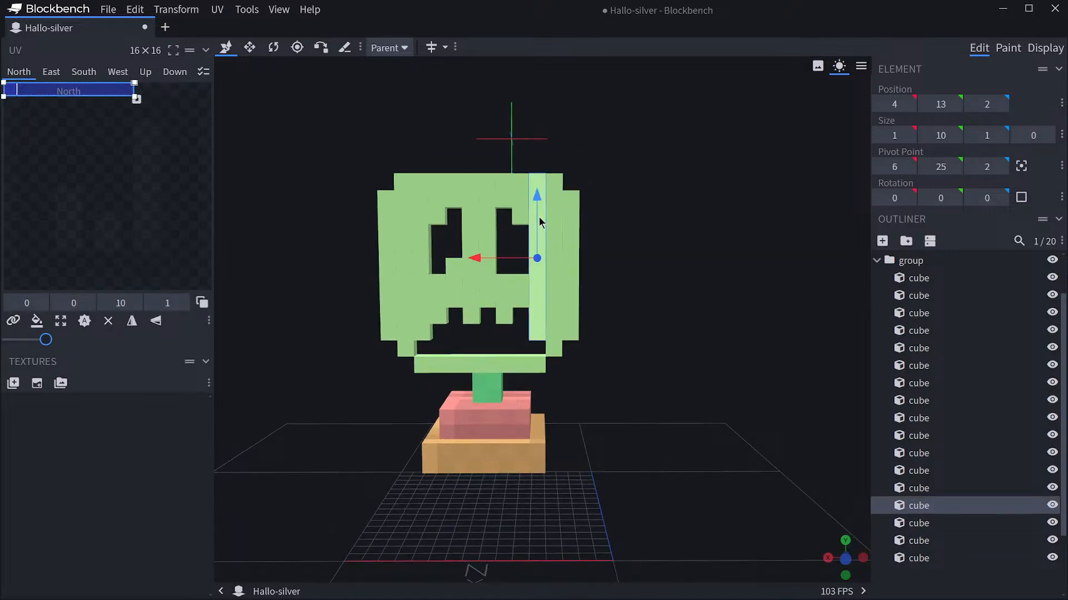
click(553, 220)
click(411, 244)
click(408, 241)
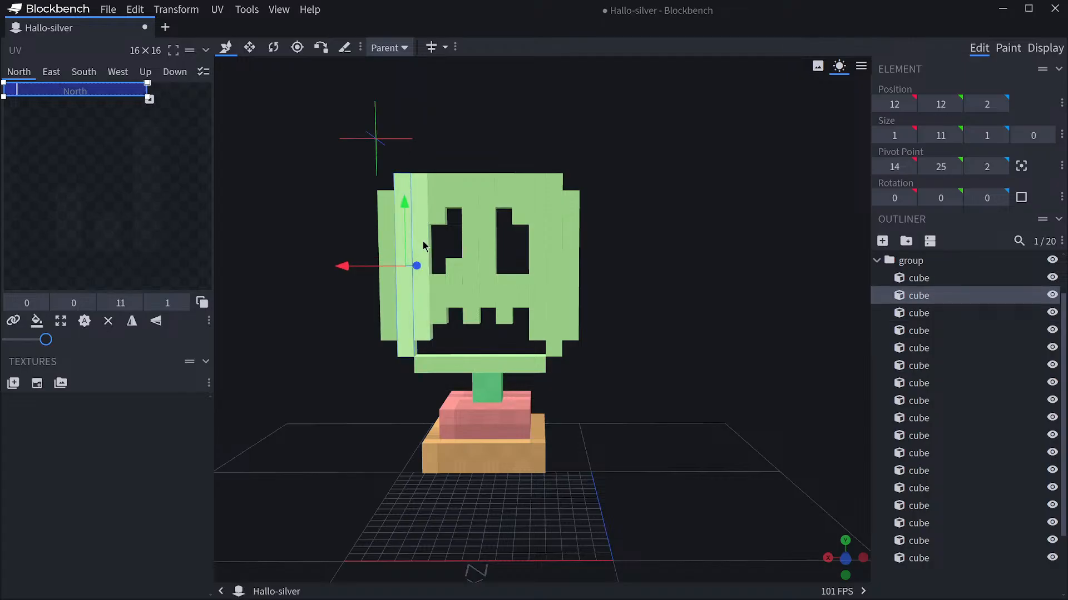
click(418, 246)
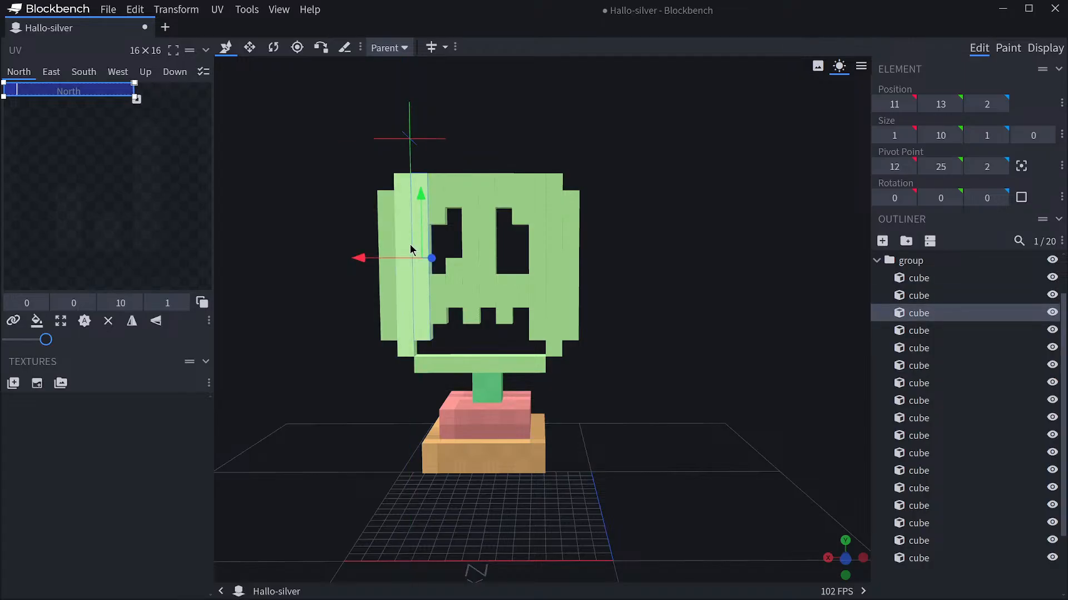
click(403, 235)
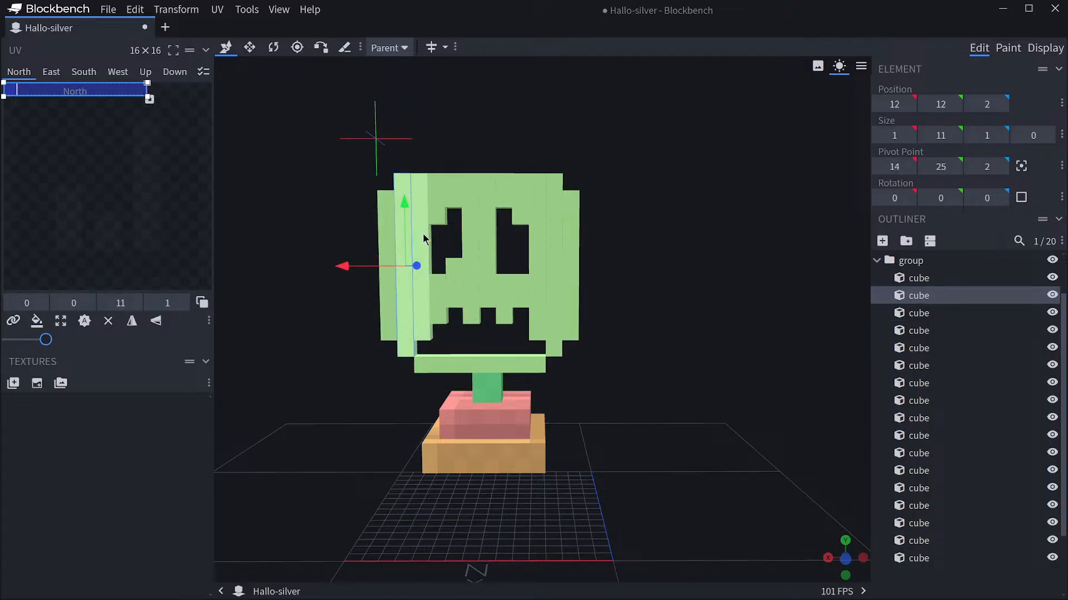
click(423, 233)
mouse_move(625, 277)
mouse_down()
mouse_move(633, 274)
mouse_move(615, 284)
mouse_up()
click(521, 371)
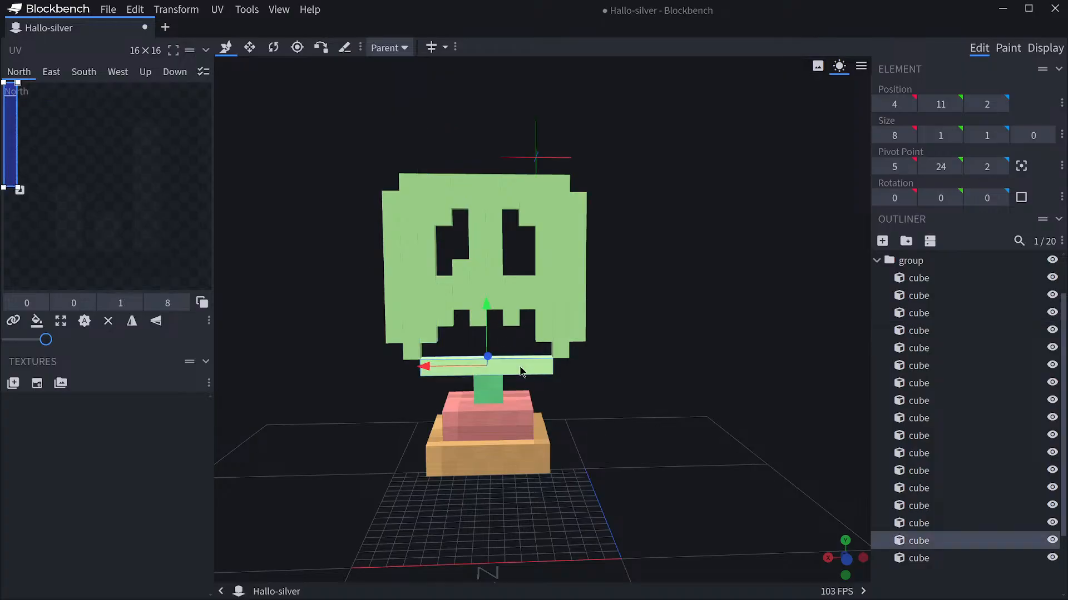
scroll(633, 350, up, 5)
mouse_move(632, 350)
mouse_down()
mouse_move(653, 334)
mouse_move(642, 337)
mouse_up()
click(375, 341)
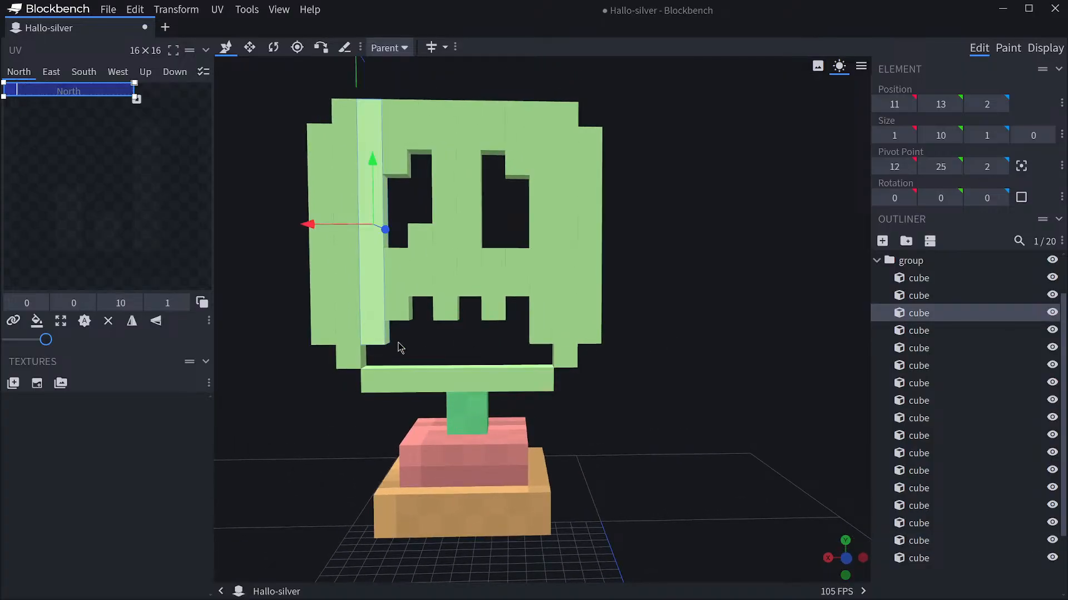
click(403, 378)
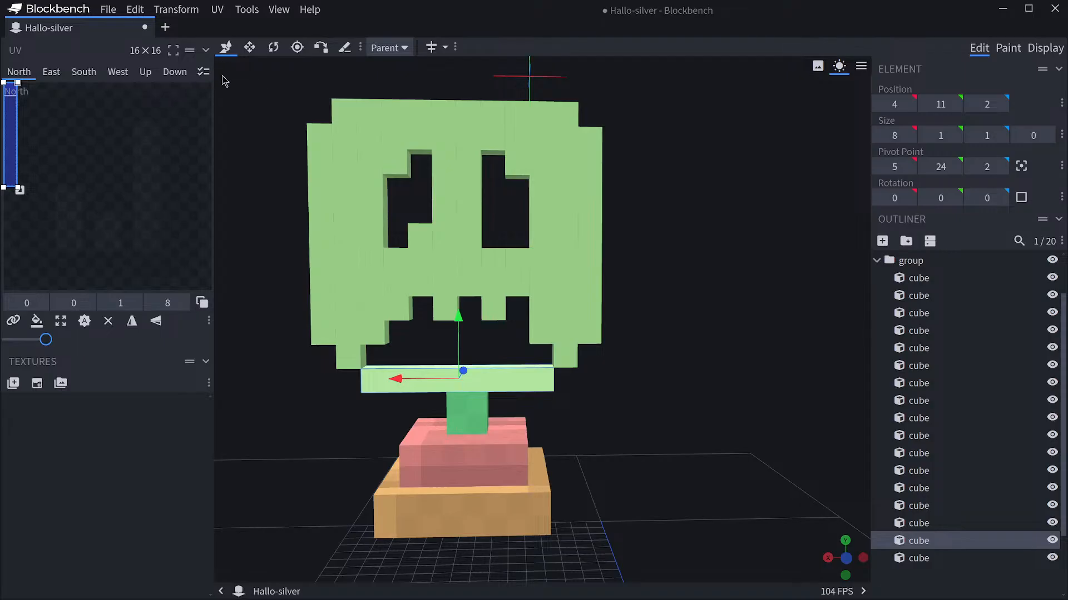
Duplicate the lower bar and raise the copy to Y position 12.
click(919, 559)
click(918, 540)
key(ctrl+d)
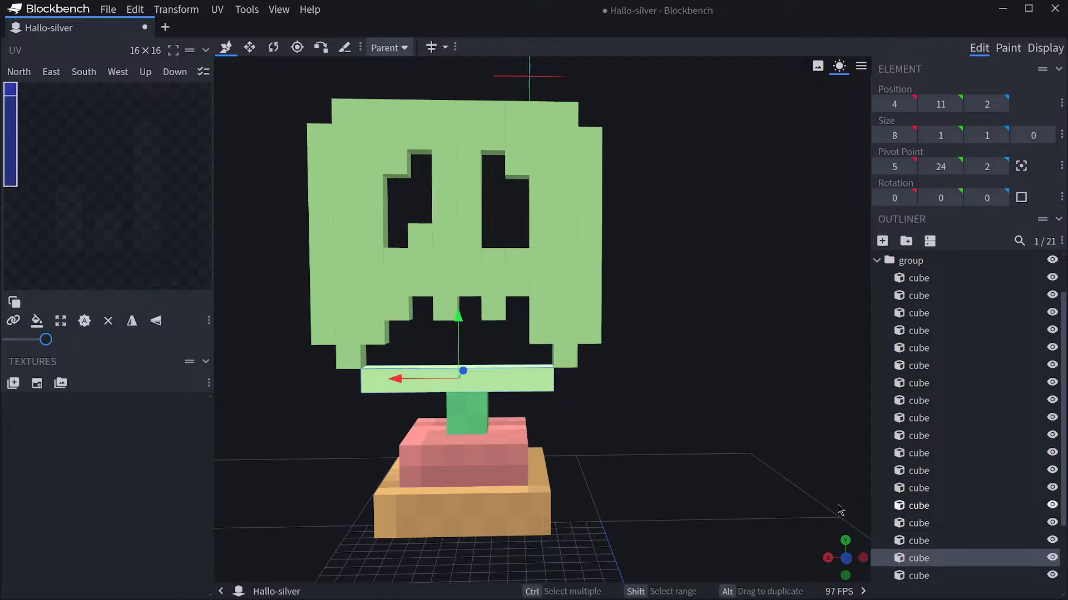
drag(458, 318, 458, 295)
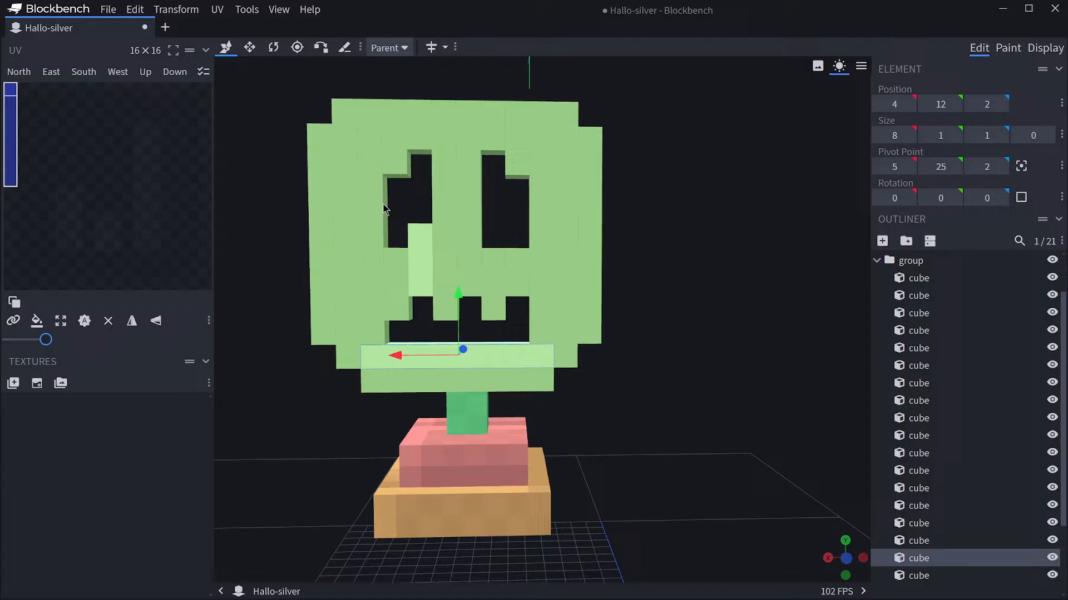
Shrink the copied bar from both ends to a 1 × 1 × 1 tooth at X position 9.
click(250, 48)
drag(395, 355, 441, 352)
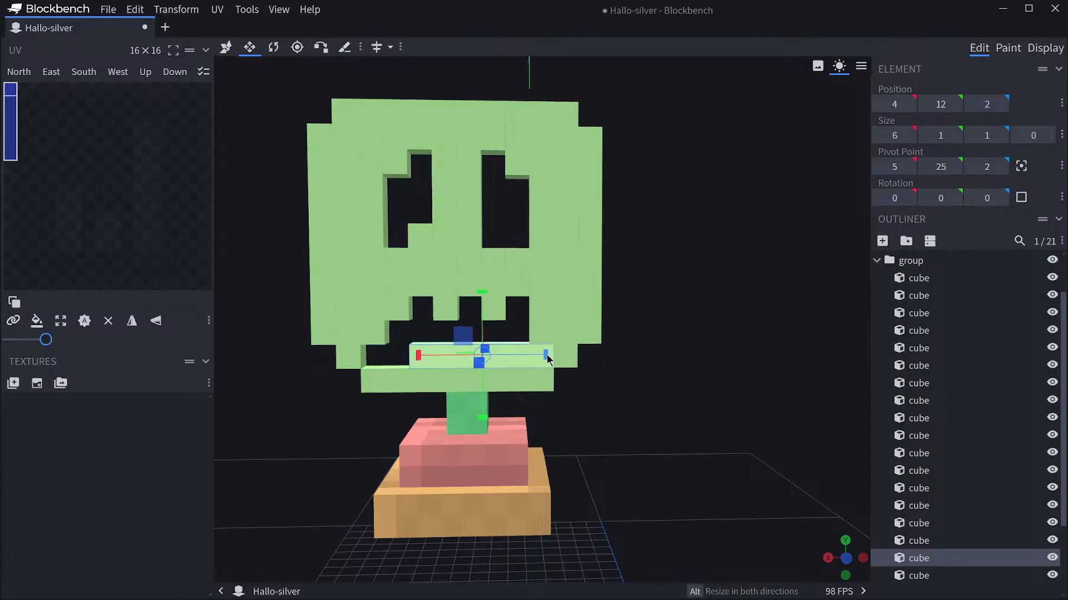
drag(547, 355, 423, 351)
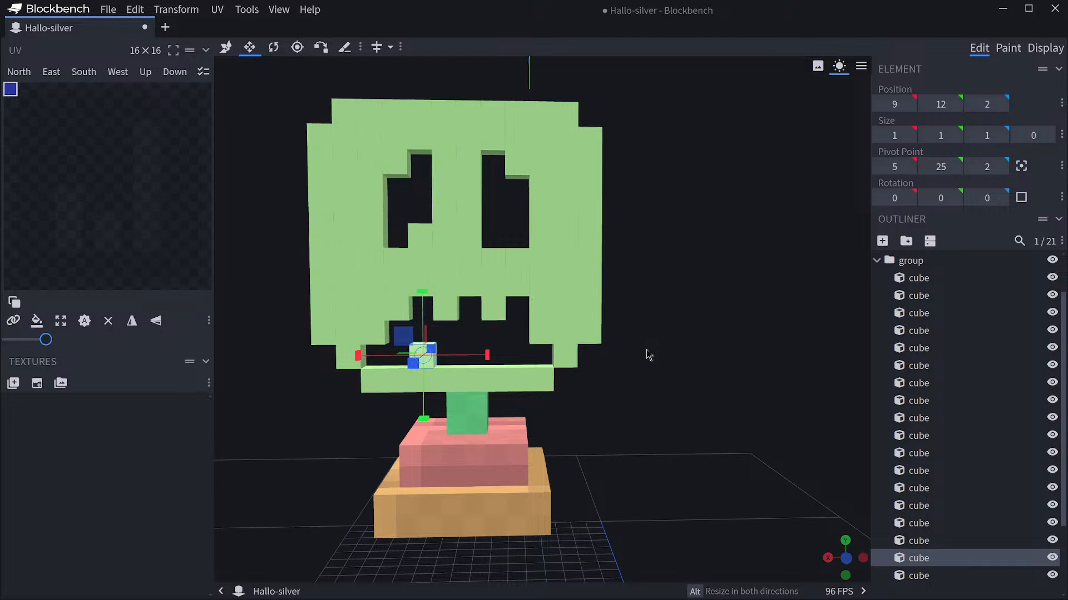
Duplicate the lower tooth and shift one of the two cubes along the bar to X position 6.
key(ctrl+c)
key(ctrl+v)
click(226, 48)
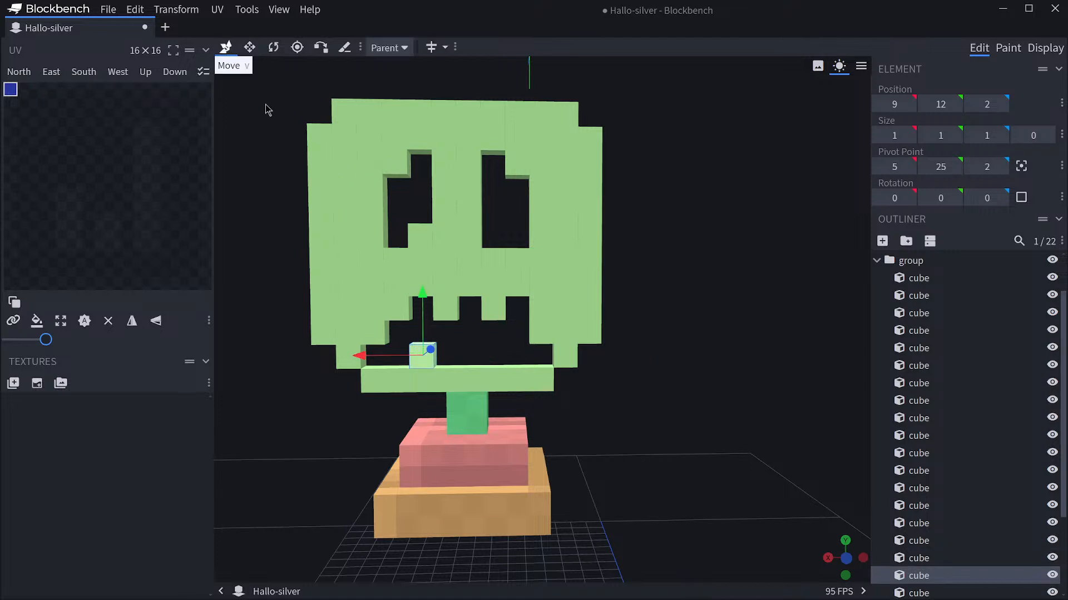
click(427, 361)
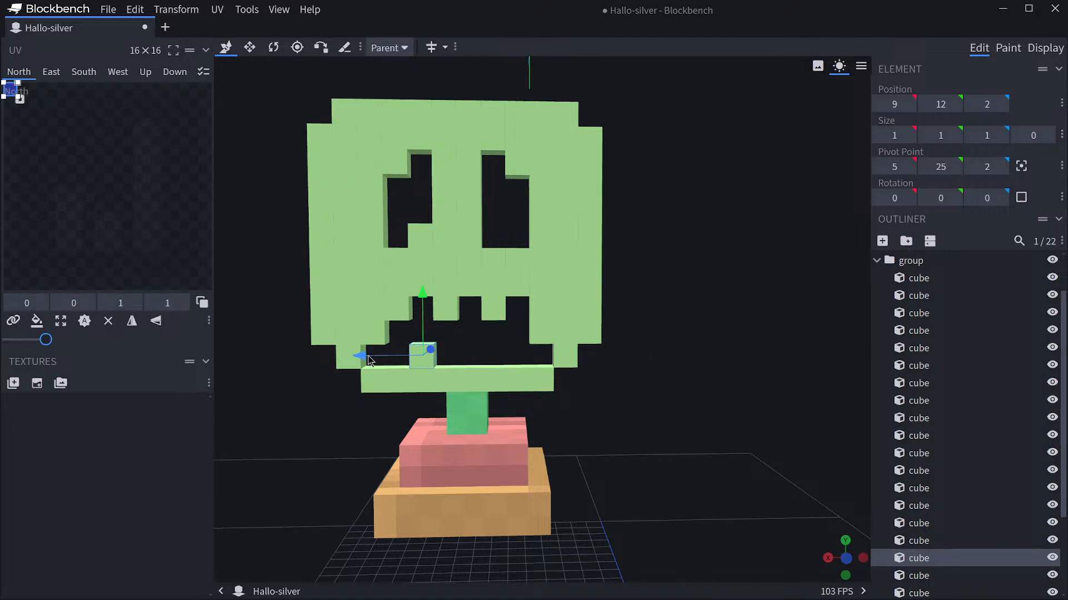
drag(361, 356, 444, 354)
mouse_move(660, 285)
mouse_down()
mouse_move(673, 286)
mouse_move(653, 293)
mouse_up()
scroll(668, 286, down, 5)
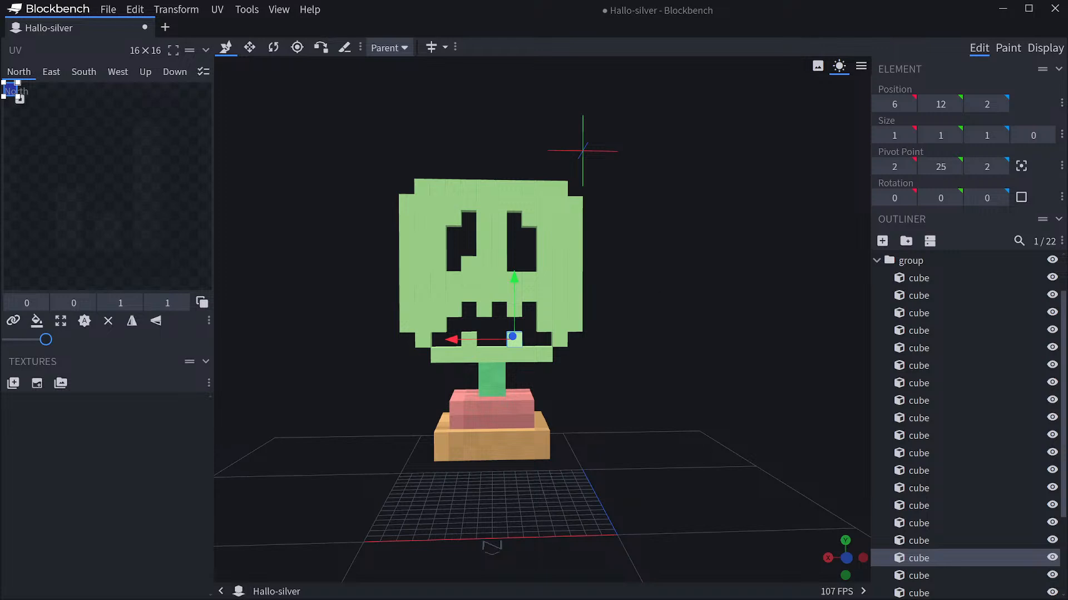
Compare the face with the pumpkin reference image 15685105-pack_xl.webp and check its pixel layout on the paint grid.
drag(668, 123, 634, 123)
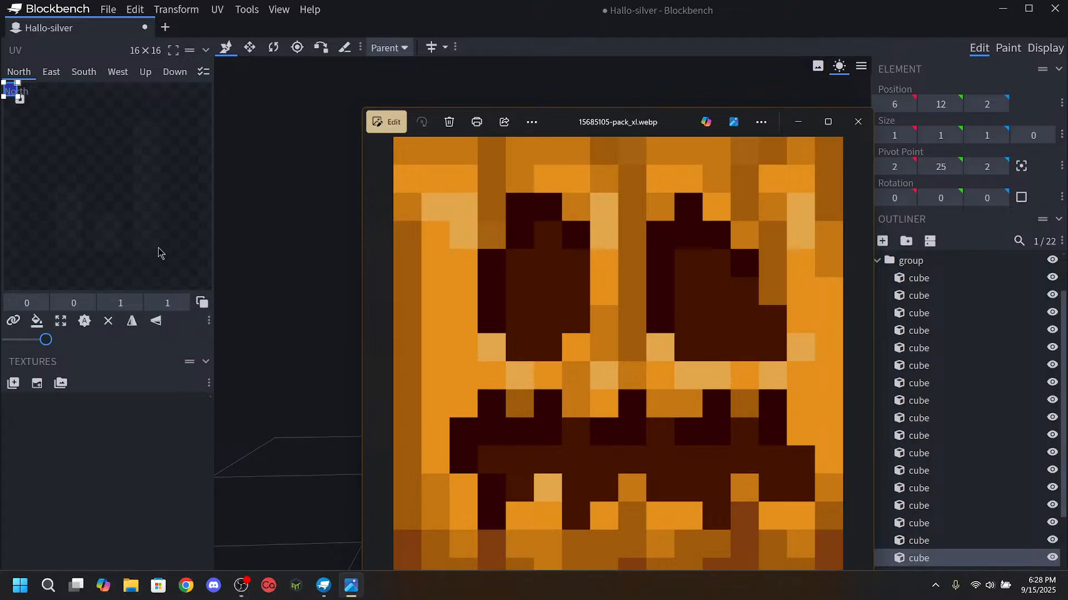
drag(617, 121, 1007, 174)
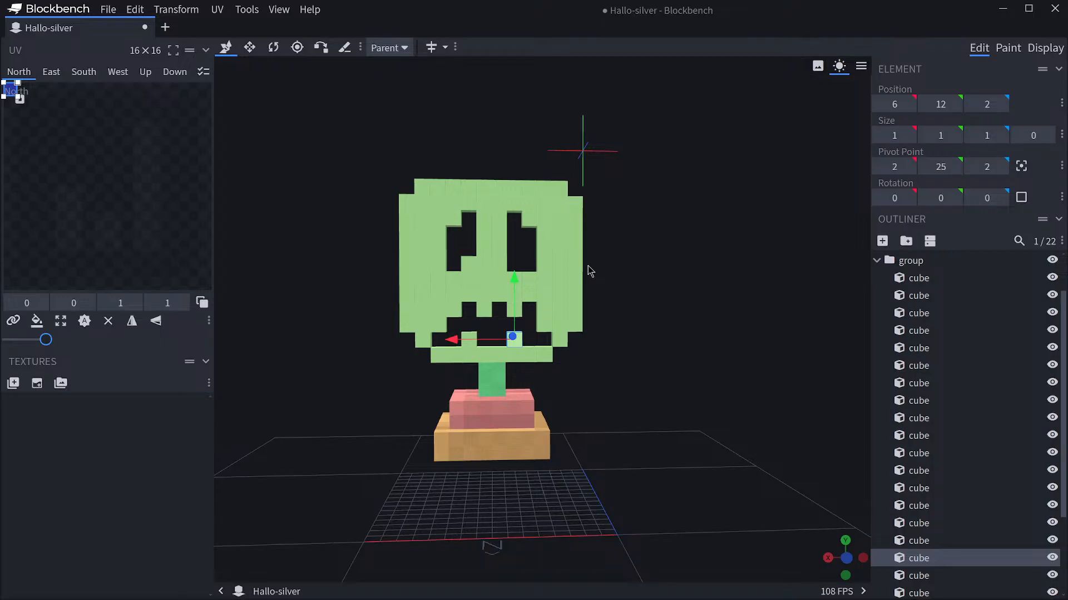
scroll(593, 274, up, 4)
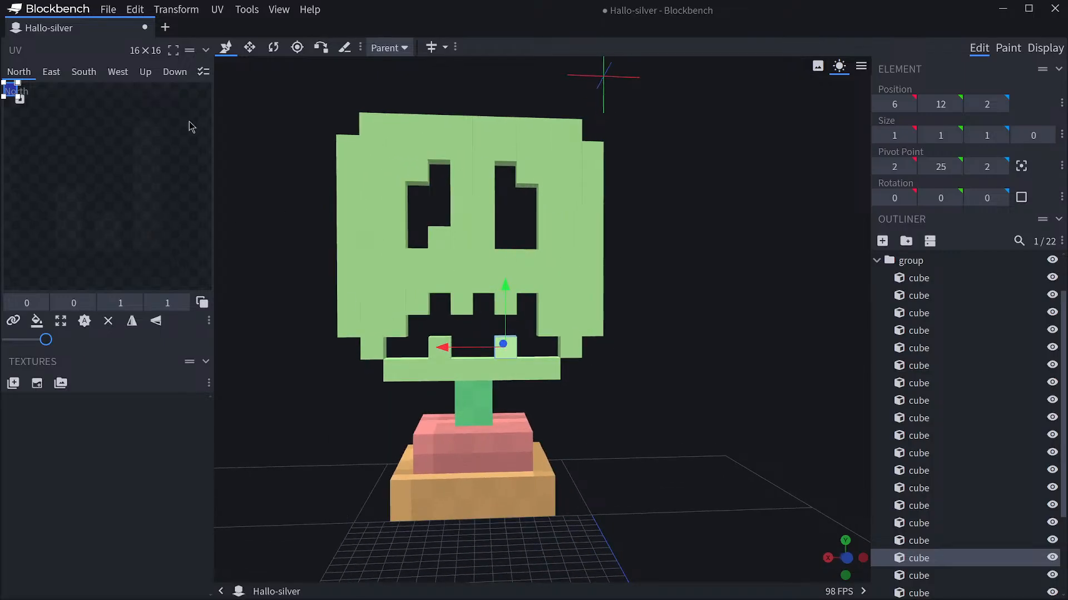
click(1008, 48)
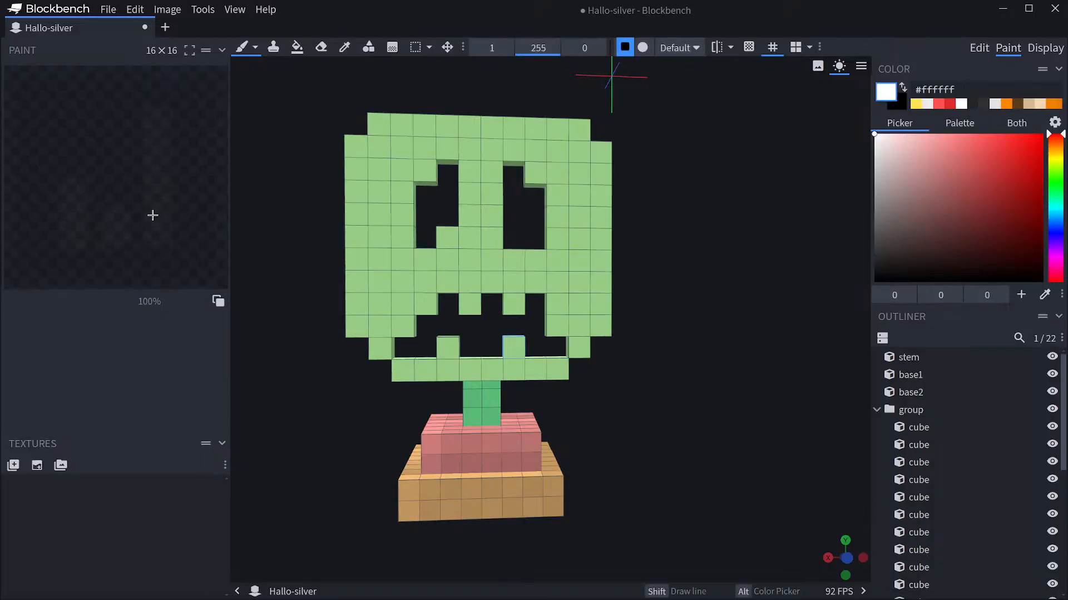
click(979, 48)
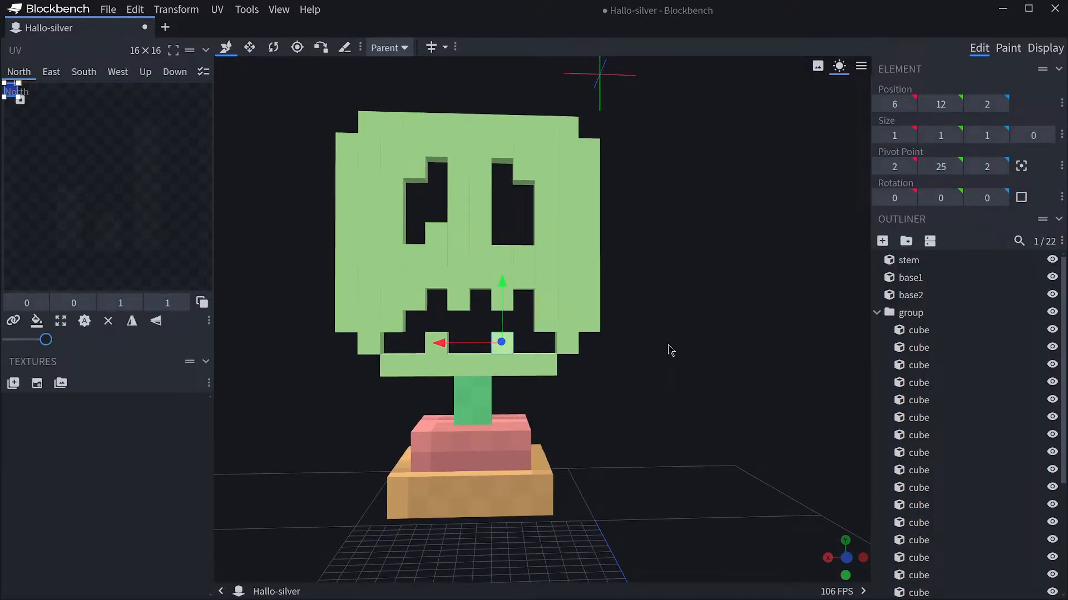
drag(668, 345, 670, 344)
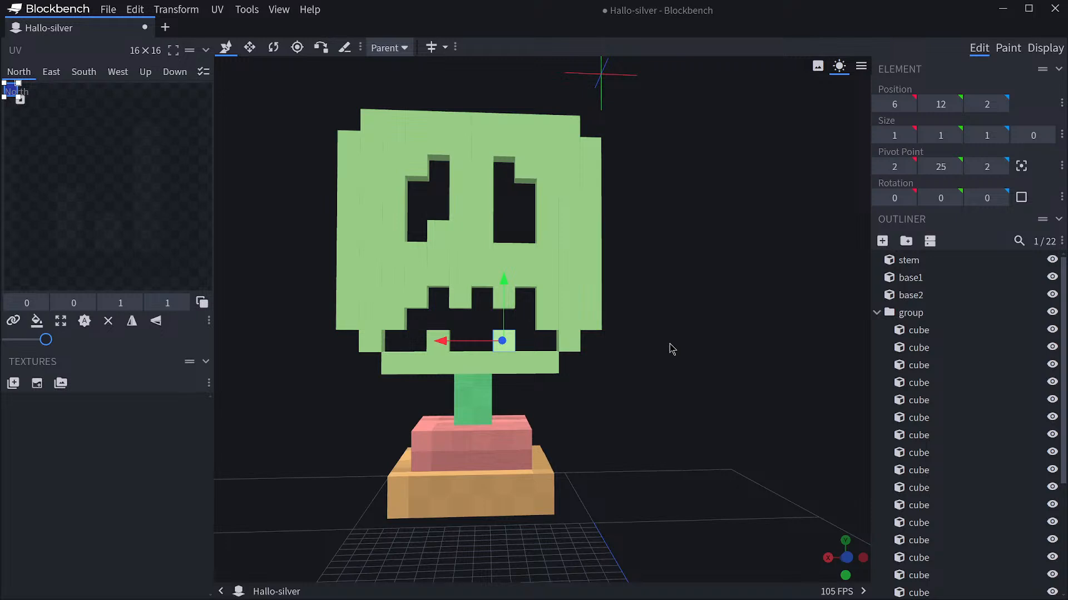
Move the lower tooth at X position 6 to X position 7 and clear the selection.
drag(441, 341, 388, 339)
click(504, 341)
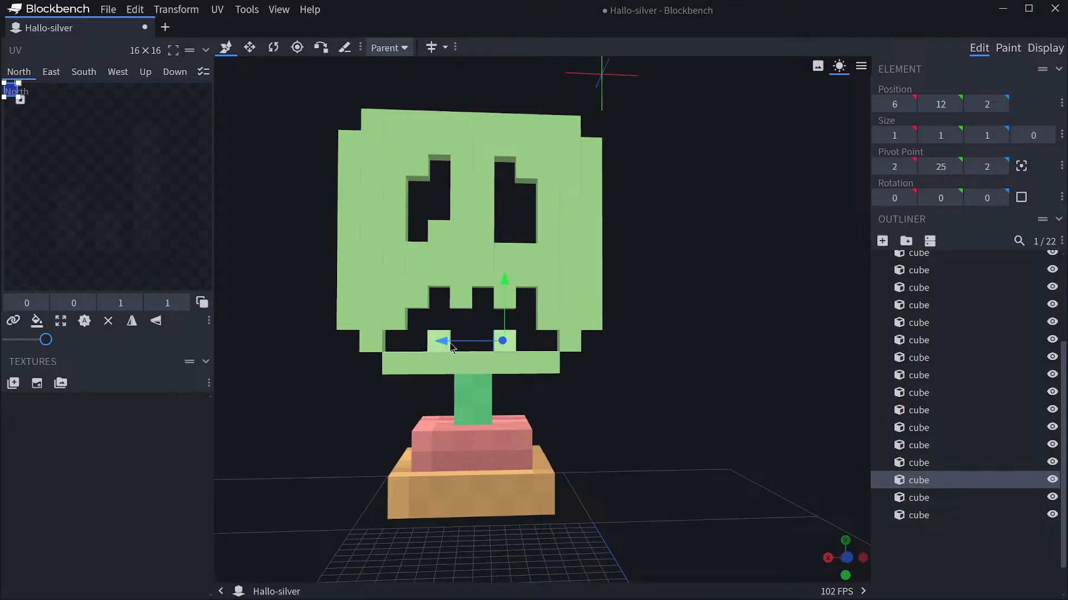
drag(450, 347, 432, 347)
scroll(689, 310, down, 3)
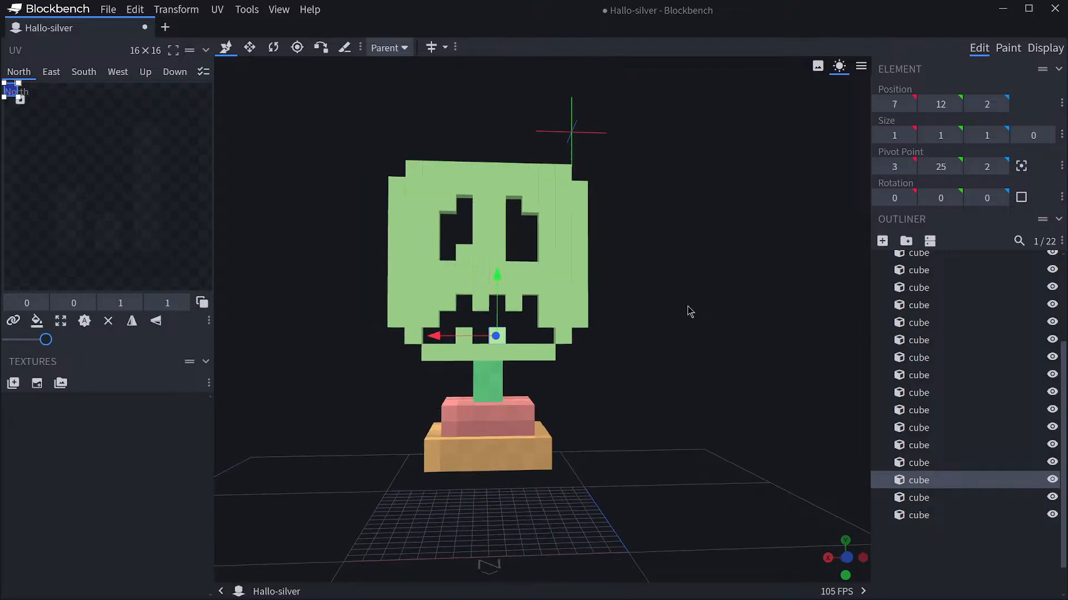
drag(689, 310, 667, 341)
click(978, 574)
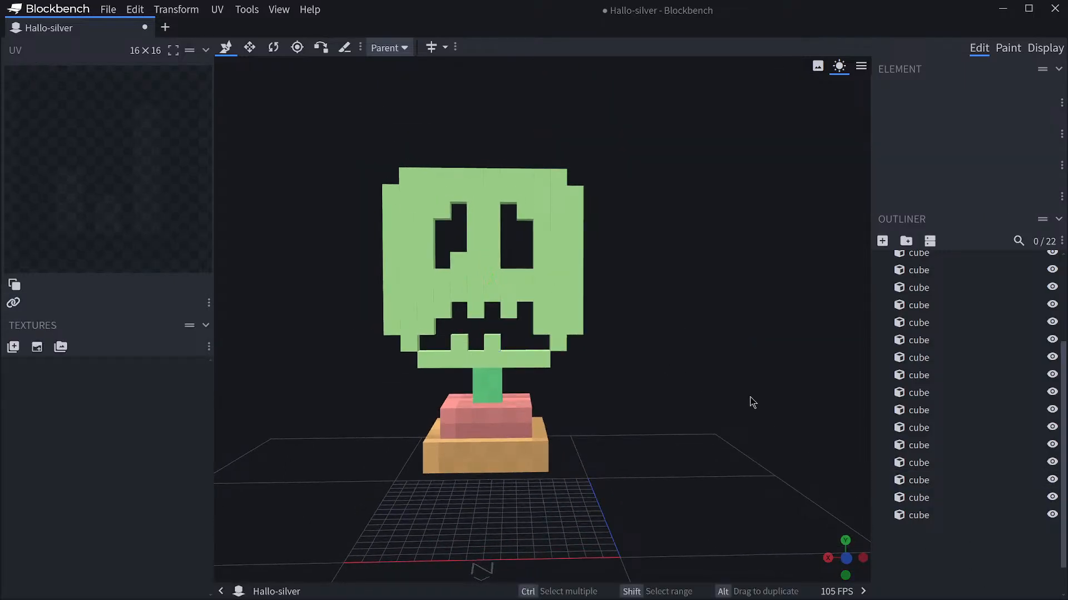
Extend the column at X position 4 downward to Y position 12, making it 11 units tall, and clear the selection.
drag(751, 402, 708, 361)
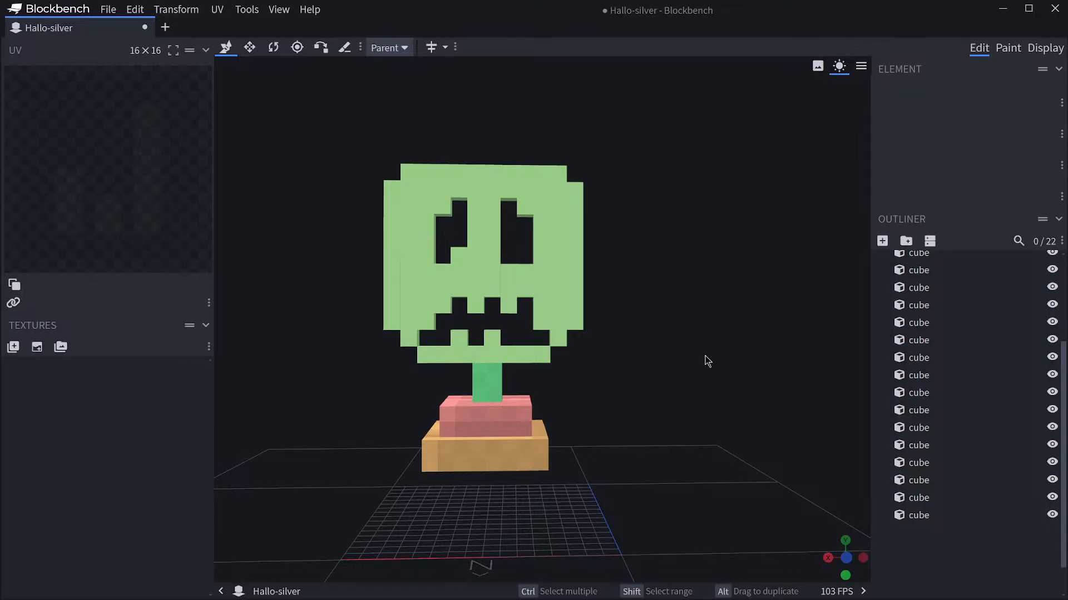
scroll(679, 354, up, 2)
click(542, 320)
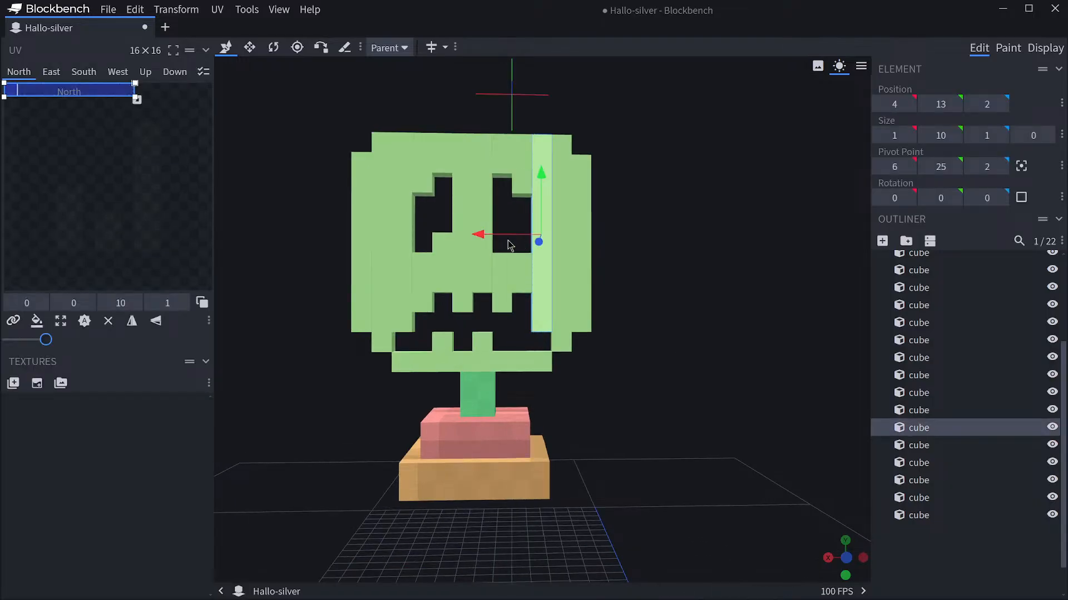
click(249, 47)
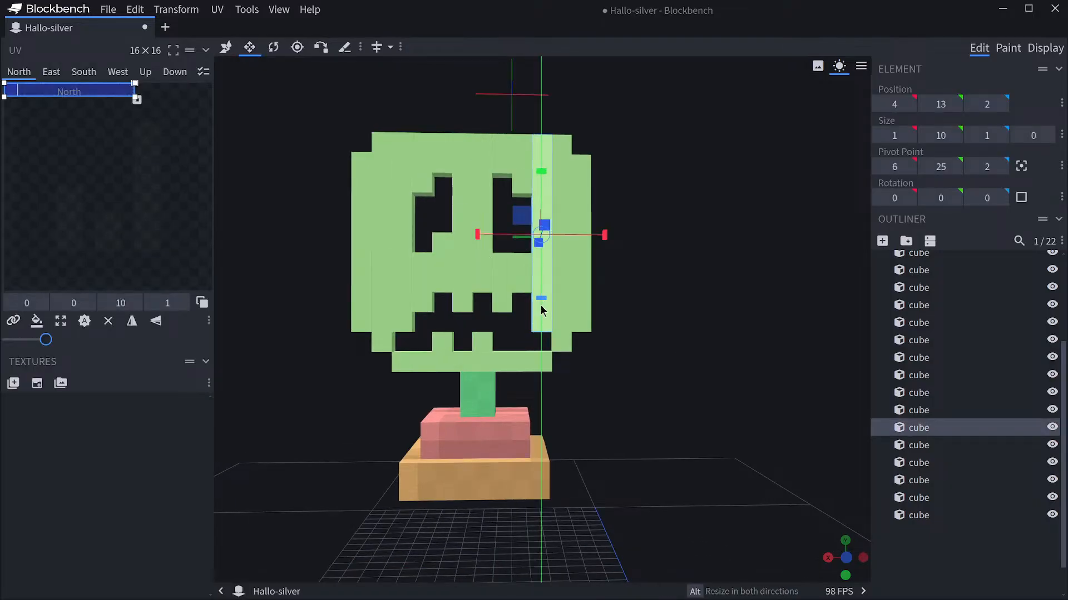
drag(542, 310, 541, 317)
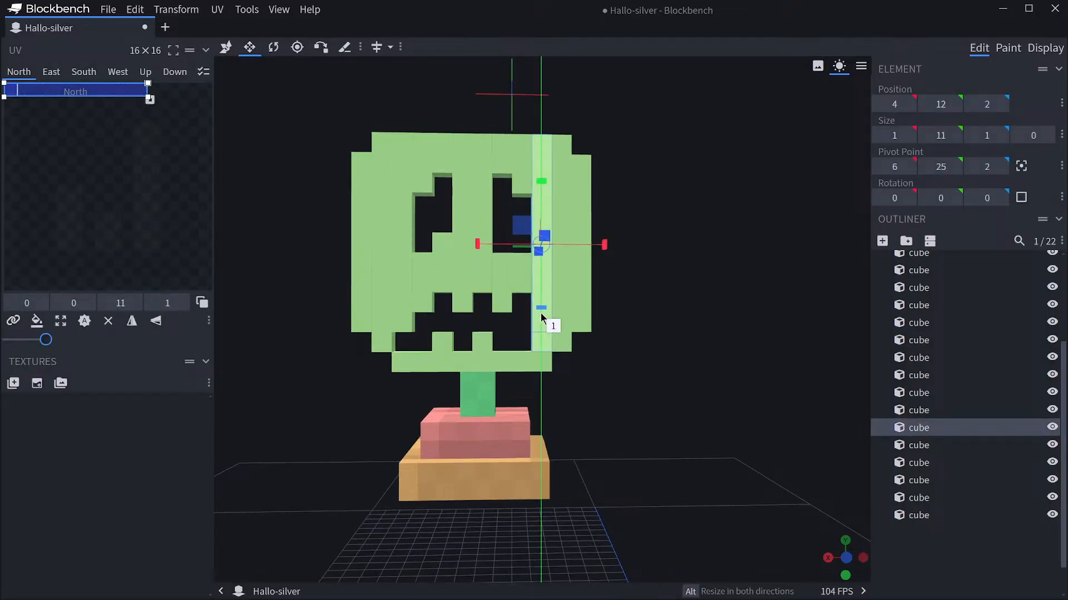
click(948, 551)
scroll(739, 384, down, 2)
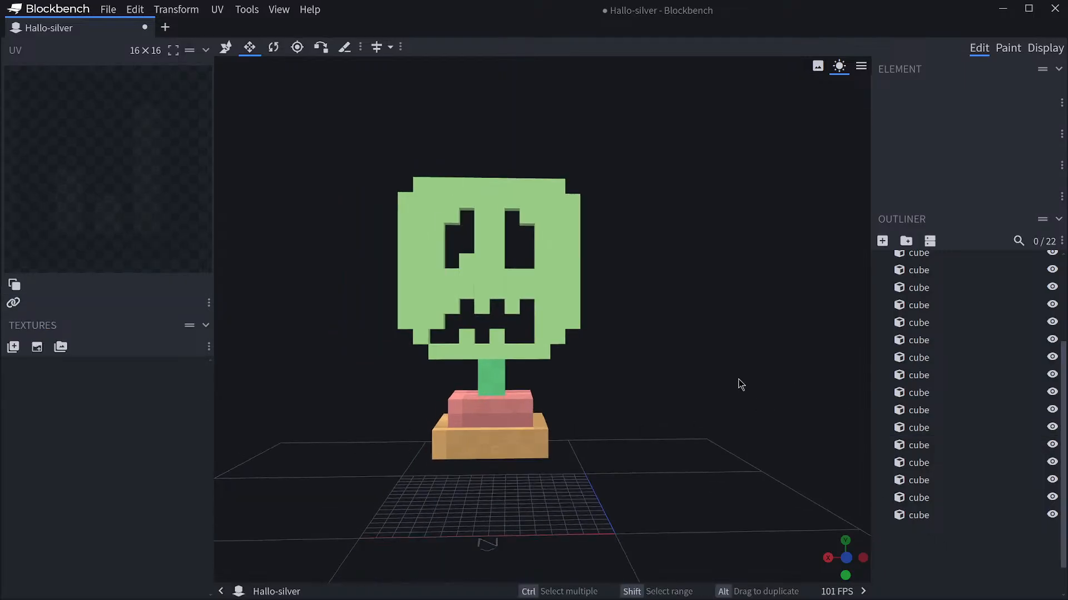
Shorten the column at X position 11 from below to a height of 4 at Y position 19.
scroll(739, 382, down, 1)
scroll(738, 381, up, 2)
click(543, 315)
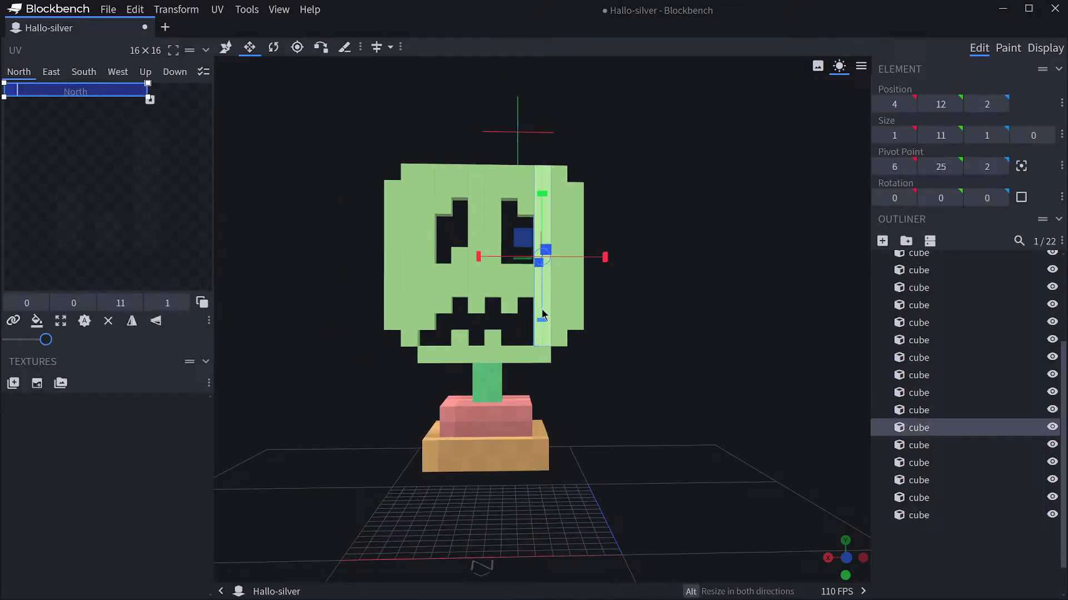
scroll(655, 312, up, 2)
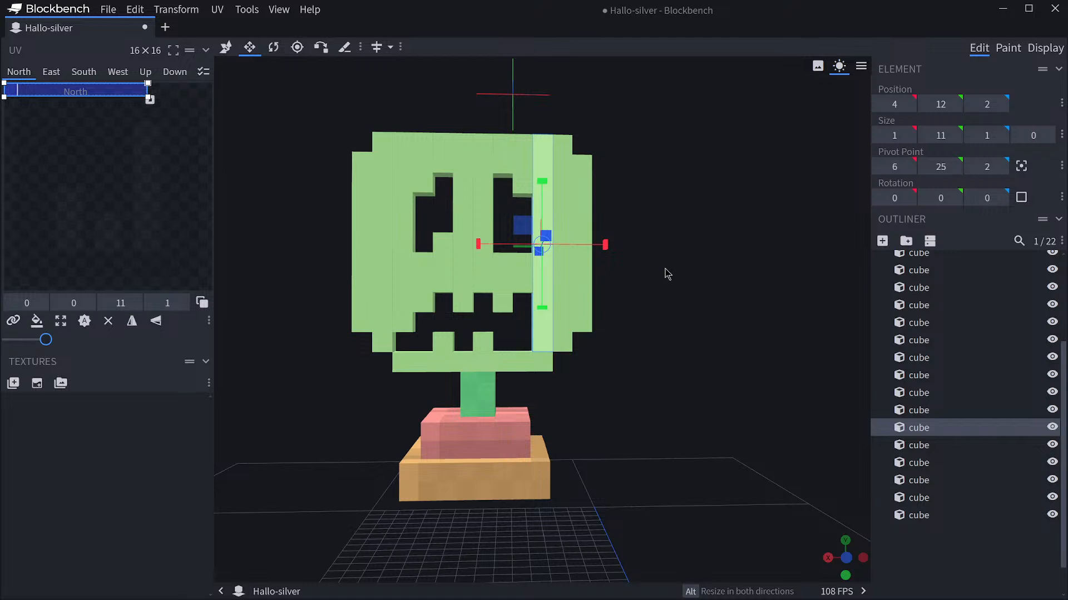
click(410, 237)
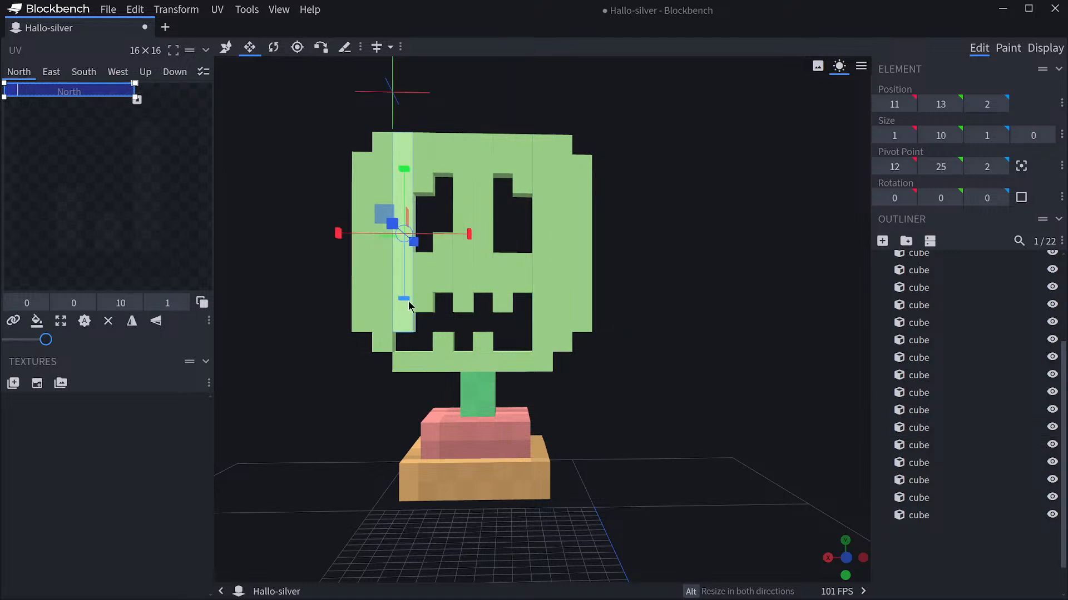
drag(405, 300, 408, 177)
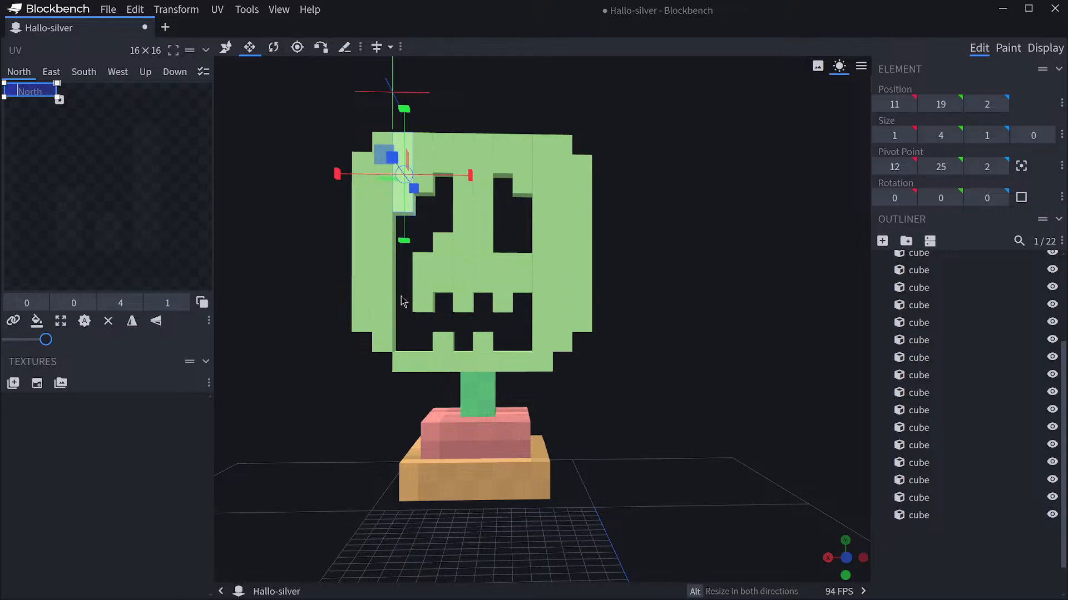
Duplicate the shortened cube at X position 11 and lower the copy to Y position 13.
click(226, 49)
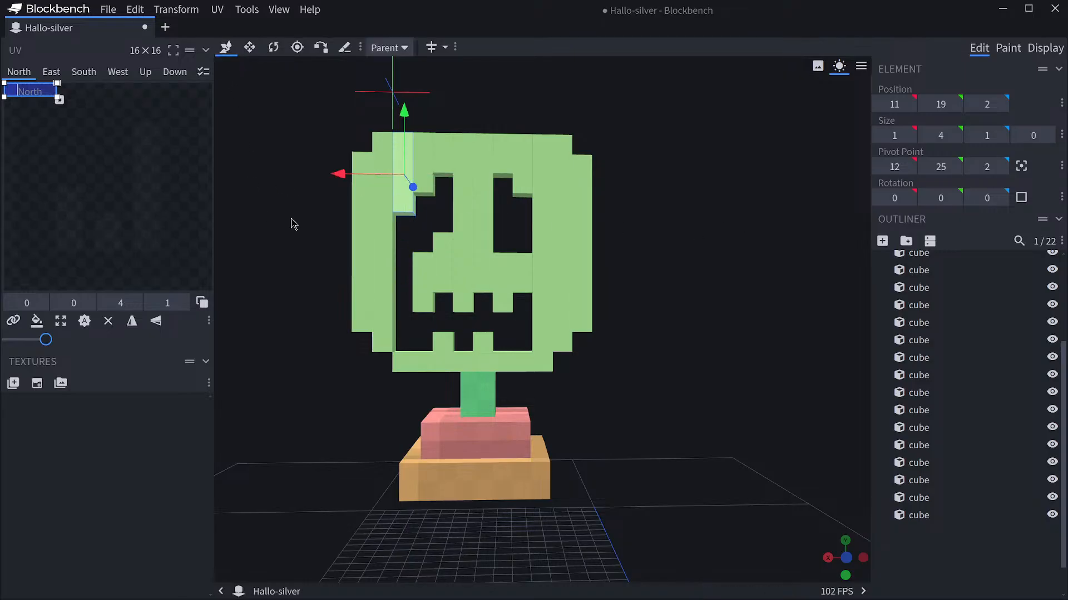
scroll(958, 483, up, 2)
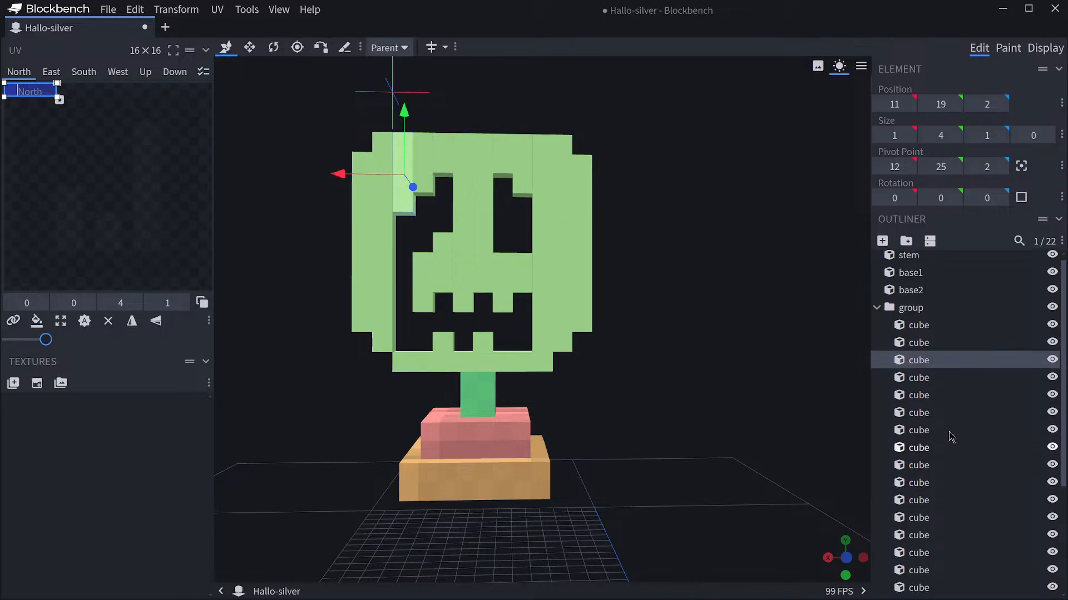
click(928, 380)
click(929, 365)
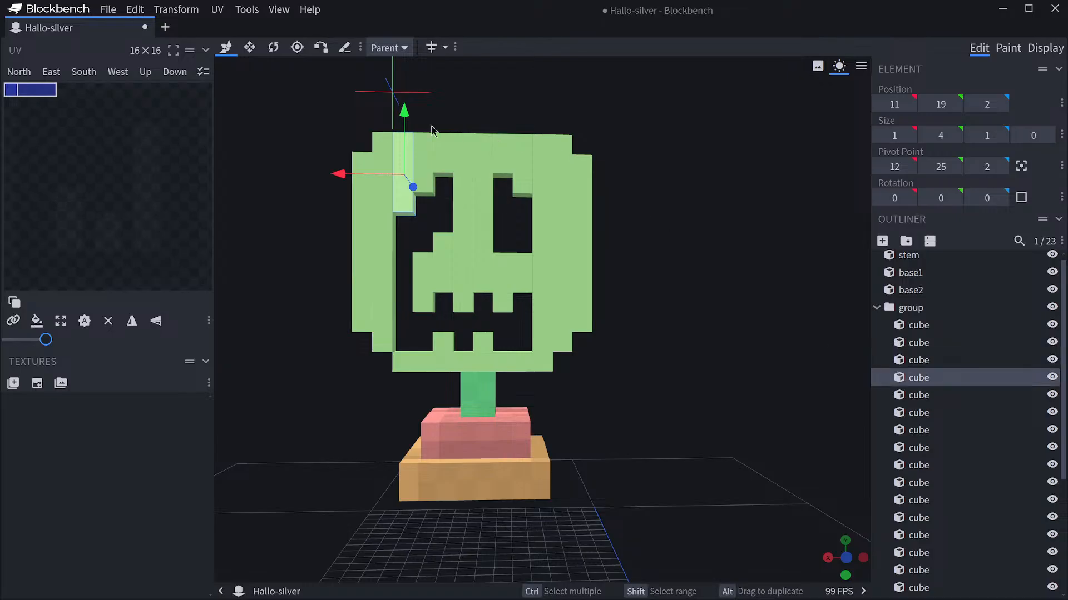
alt+drag(404, 113, 389, 229)
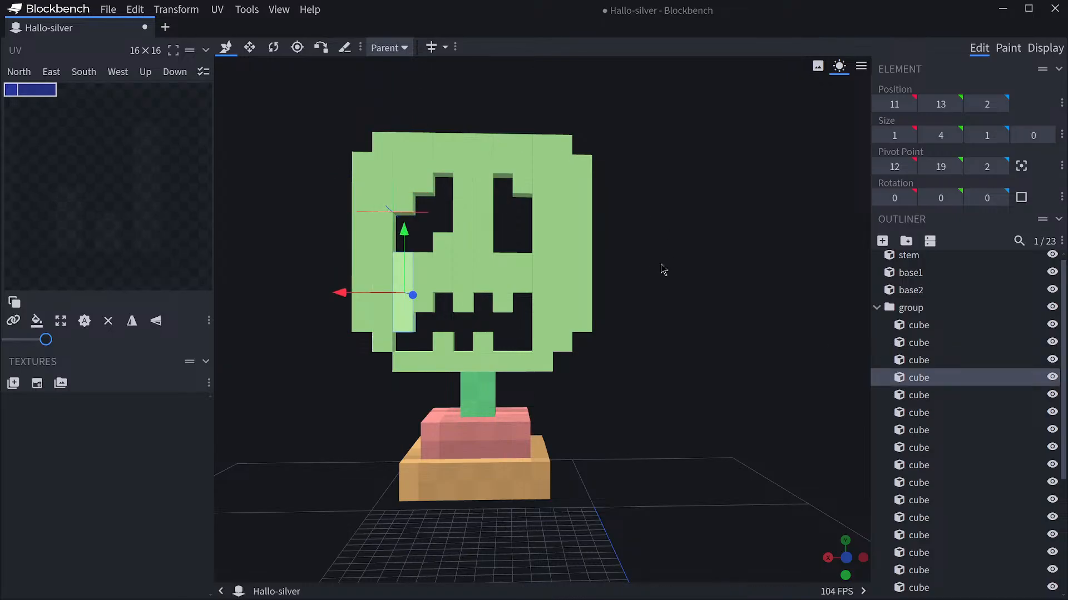
Undo the duplication and shortening of the column at X position 11.
key(ctrl+z)
key(ctrl+z)
key(ctrl+z)
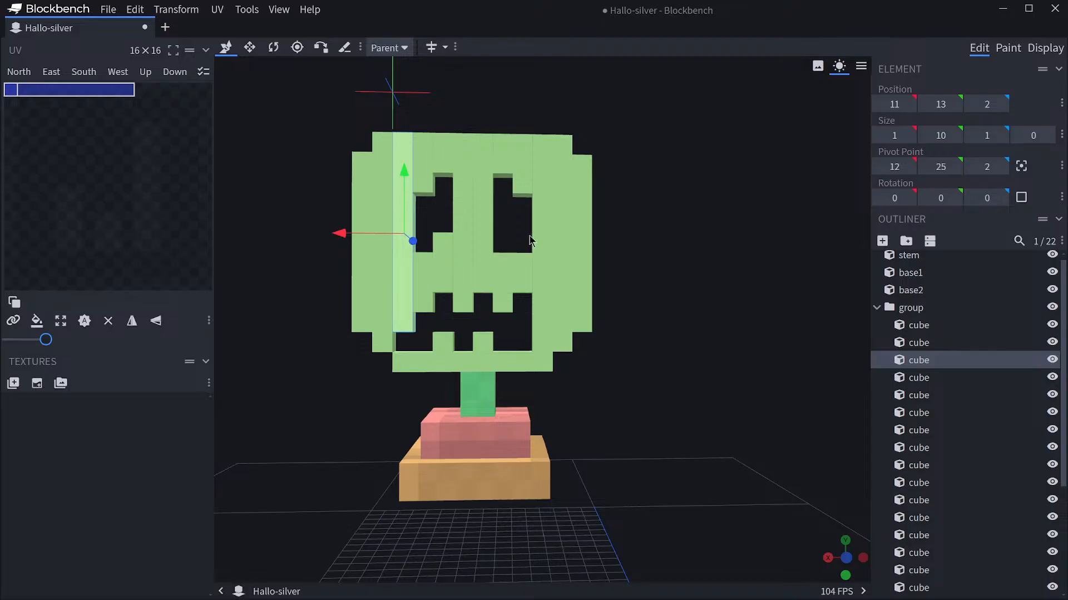
Shorten the column at X position 4 from below to a height of 4 at Y position 19.
click(534, 240)
key(s)
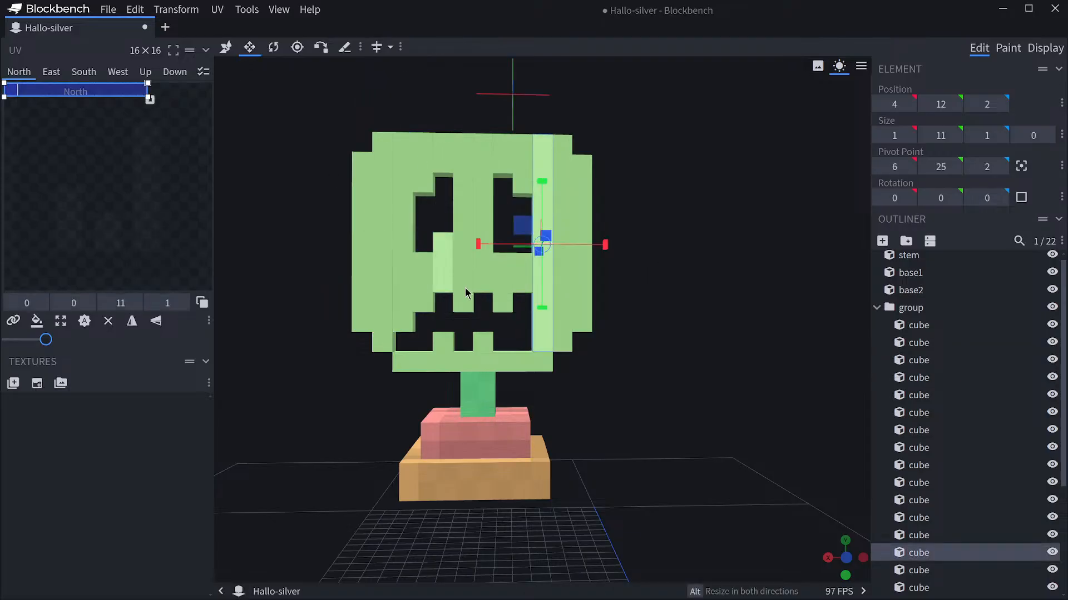
drag(542, 308, 542, 174)
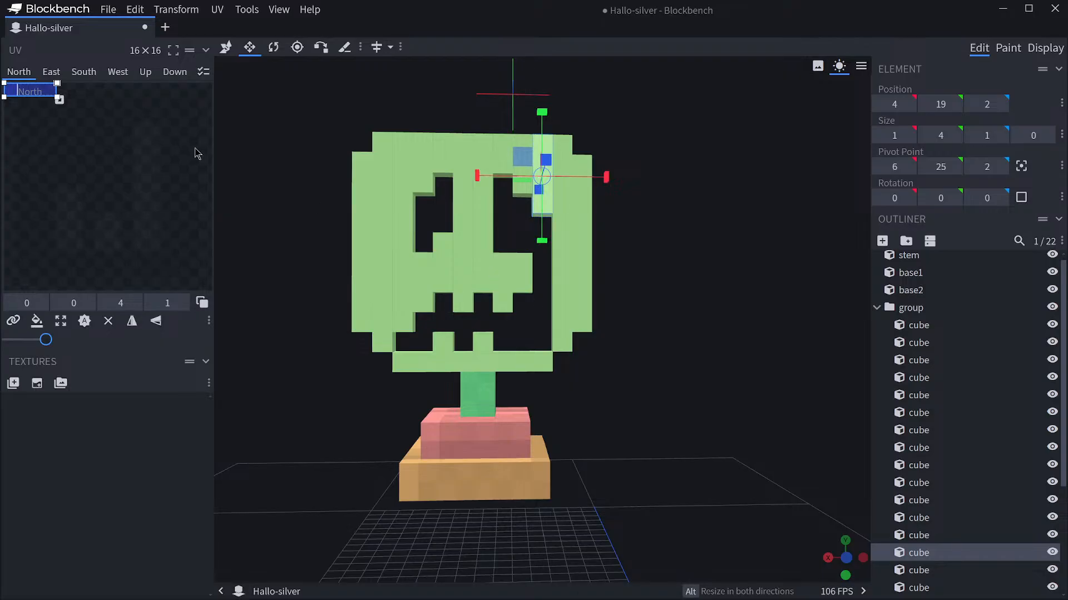
Try to copy and paste the shortened cube at X position 4 and lower it to Y position 12, and undo the move.
click(225, 47)
click(923, 567)
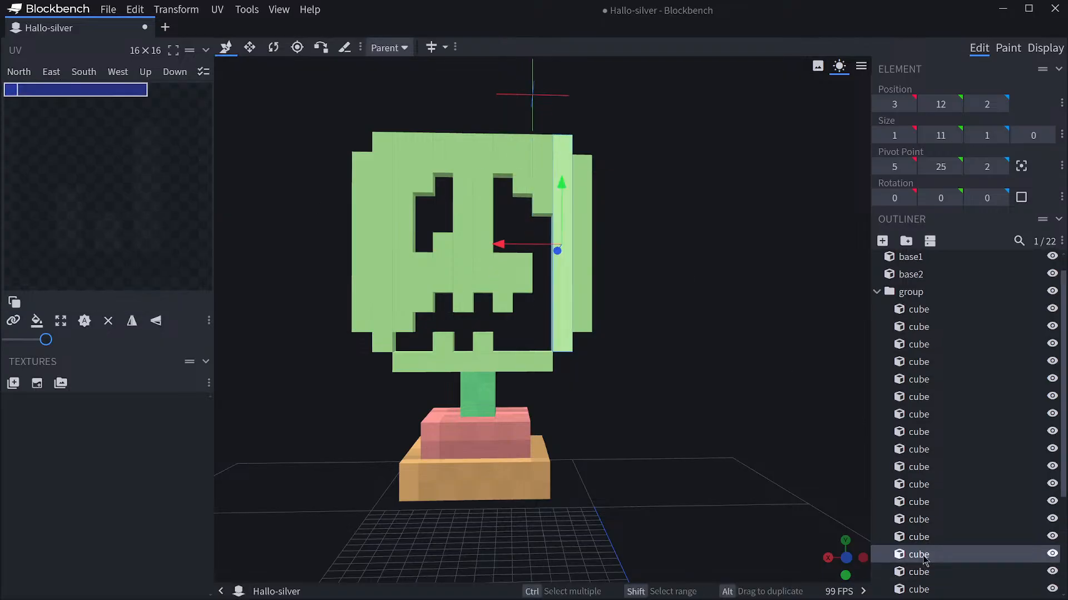
scroll(923, 556, down, 1)
click(921, 553)
click(925, 516)
click(539, 204)
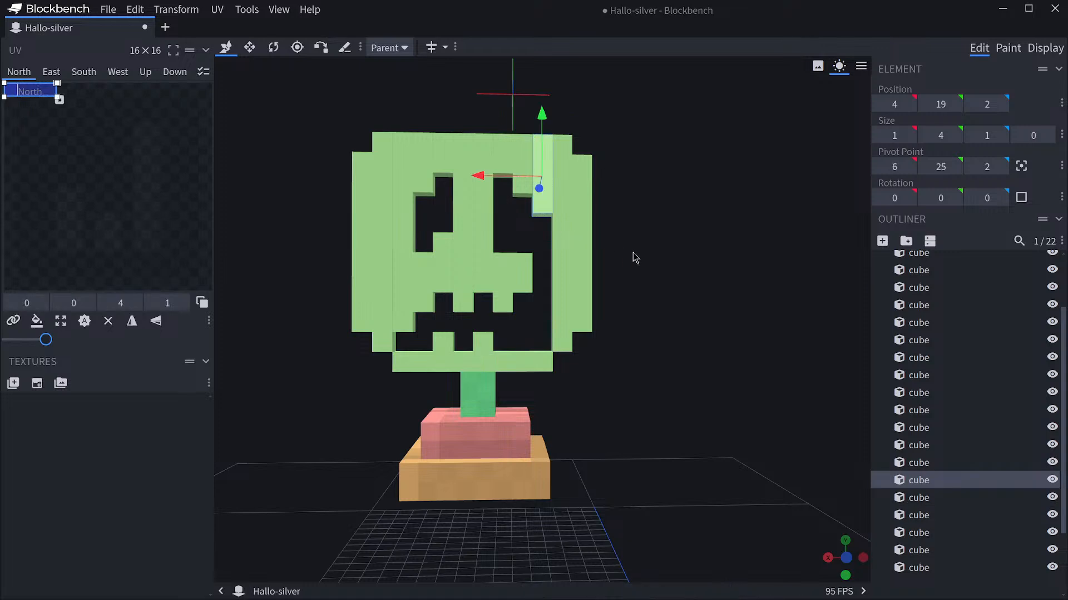
key(ctrl+c)
key(ctrl+v)
drag(542, 119, 544, 252)
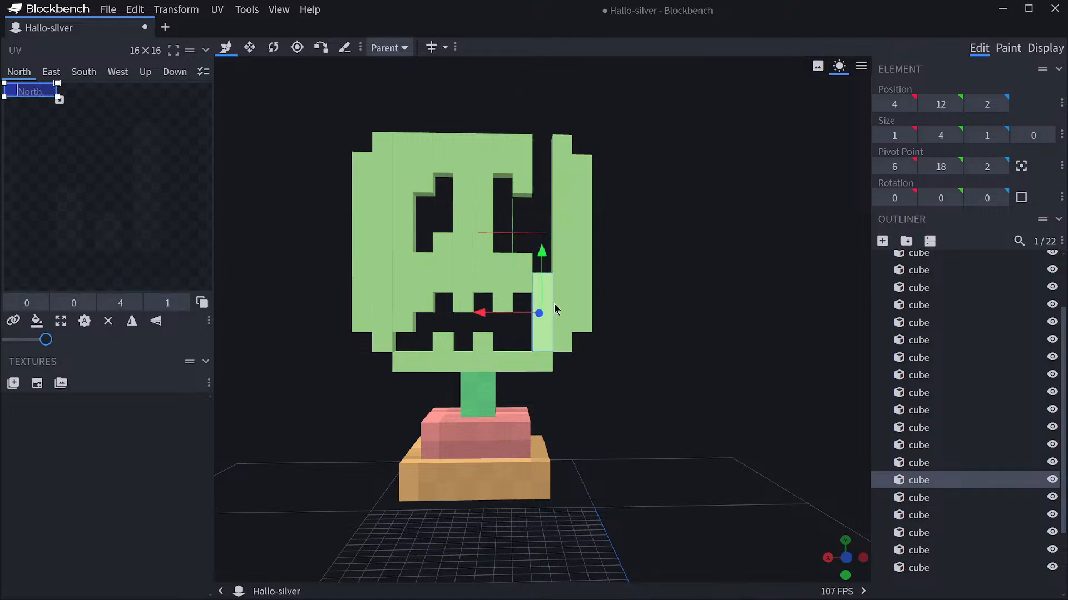
key(ctrl+z)
Duplicate the shortened cube at X position 4 and lower the copy to Y position 13, beneath the eye opening.
click(928, 481)
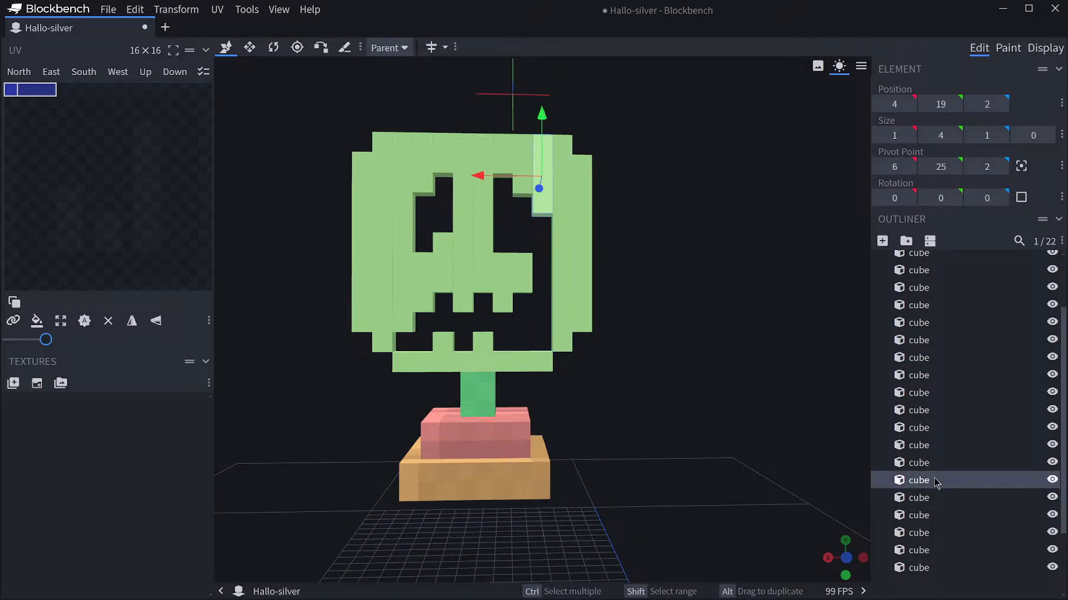
key(ctrl+d)
drag(542, 118, 534, 238)
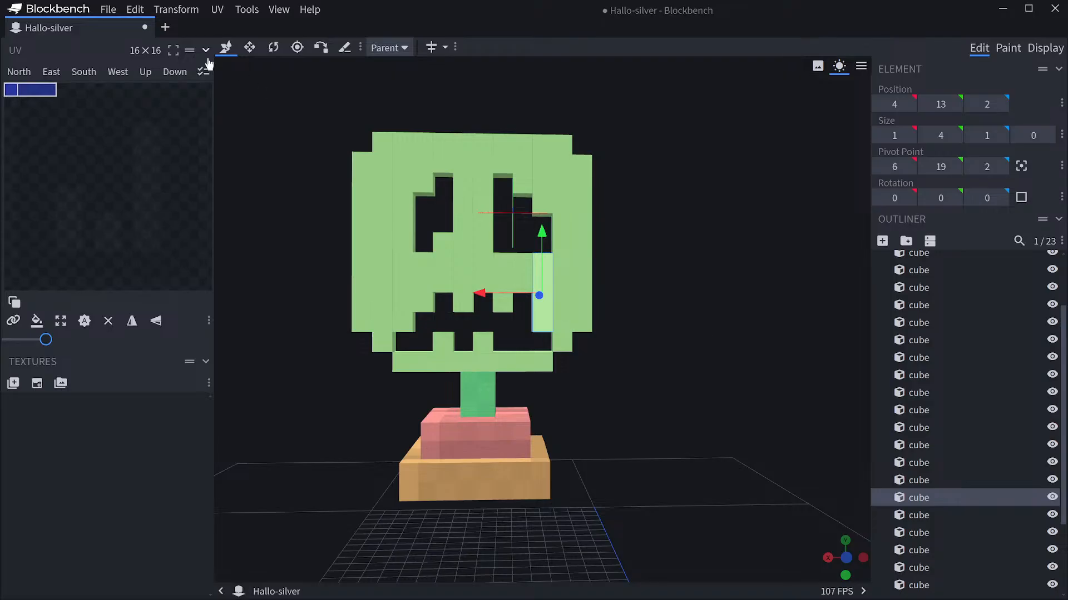
Extend the lower cube at X position 4 downward to Y position 12, making it 5 units tall, and clear the selection.
click(250, 47)
drag(541, 355, 541, 381)
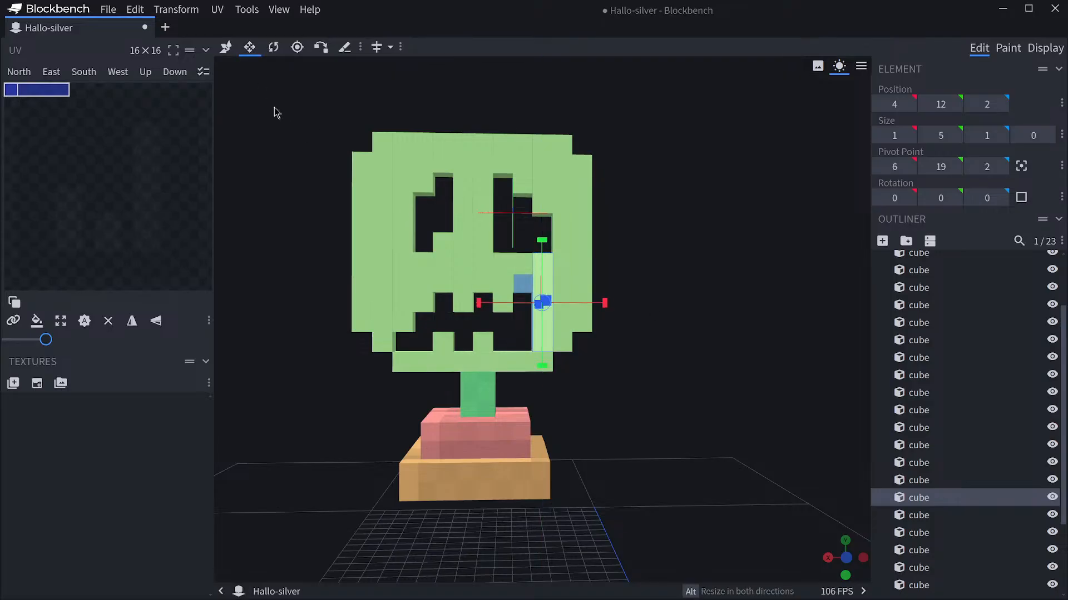
click(226, 48)
scroll(959, 563, down, 1)
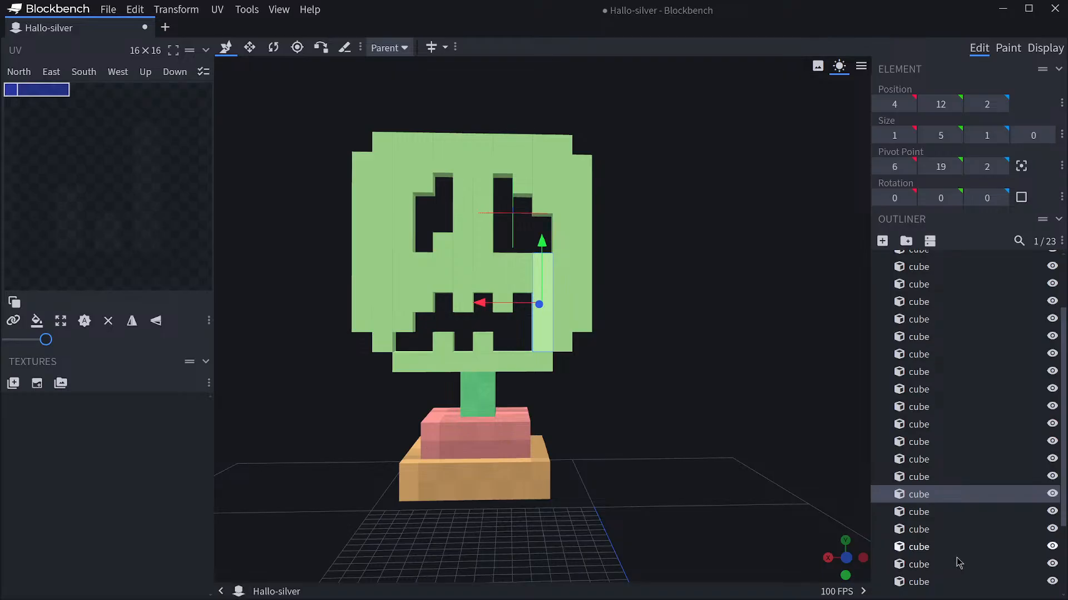
scroll(959, 563, down, 2)
click(948, 549)
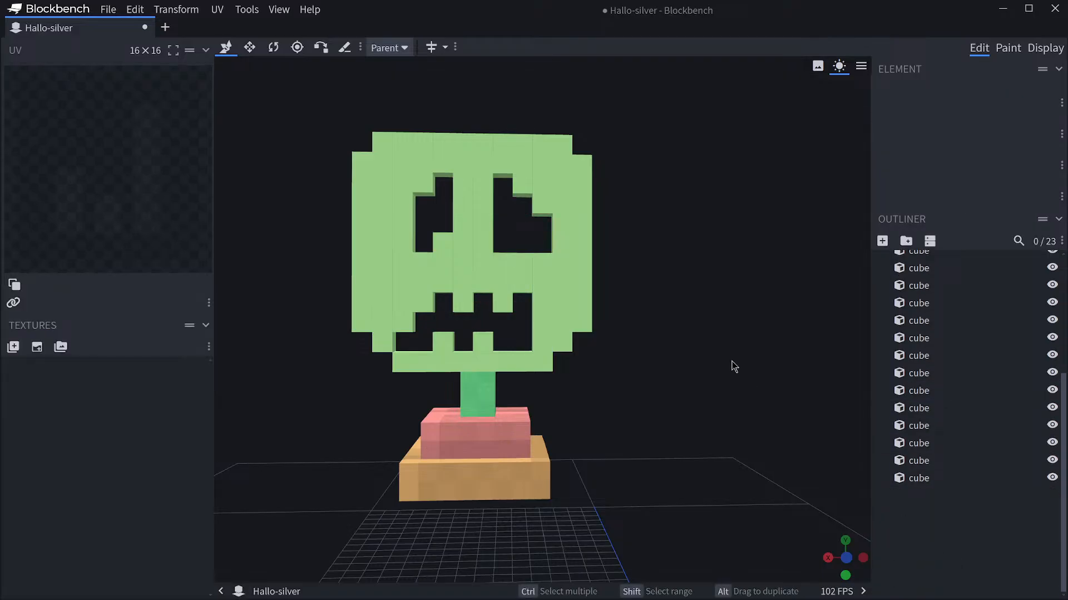
Shorten the lower cube at X position 4 from below to a height of 4 at Y position 13, and clear the selection.
scroll(739, 370, down, 3)
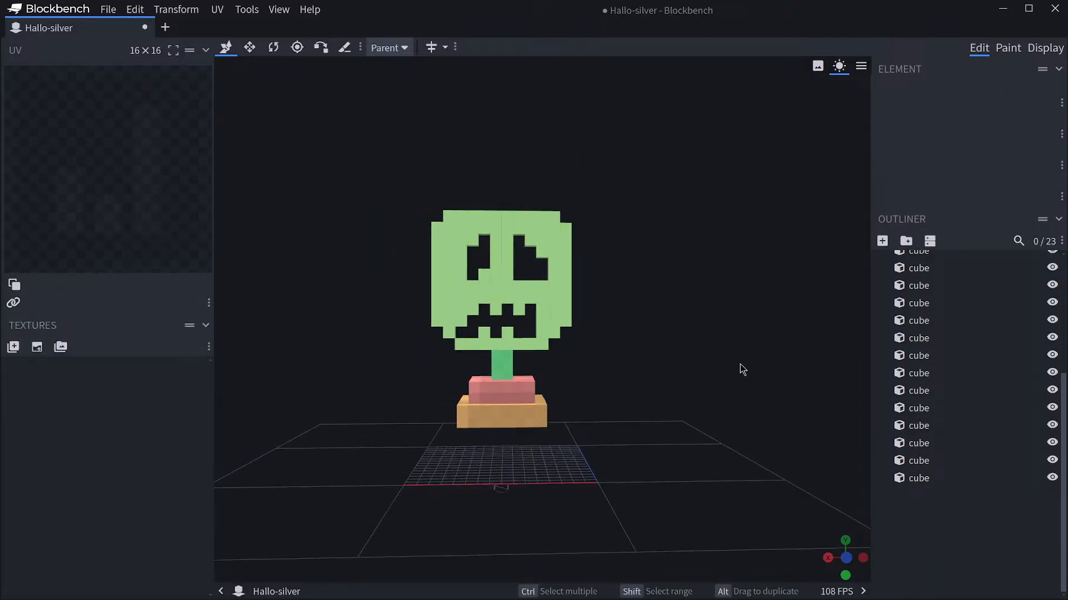
mouse_move(741, 369)
mouse_down()
mouse_move(765, 372)
mouse_move(705, 375)
mouse_move(739, 371)
mouse_up()
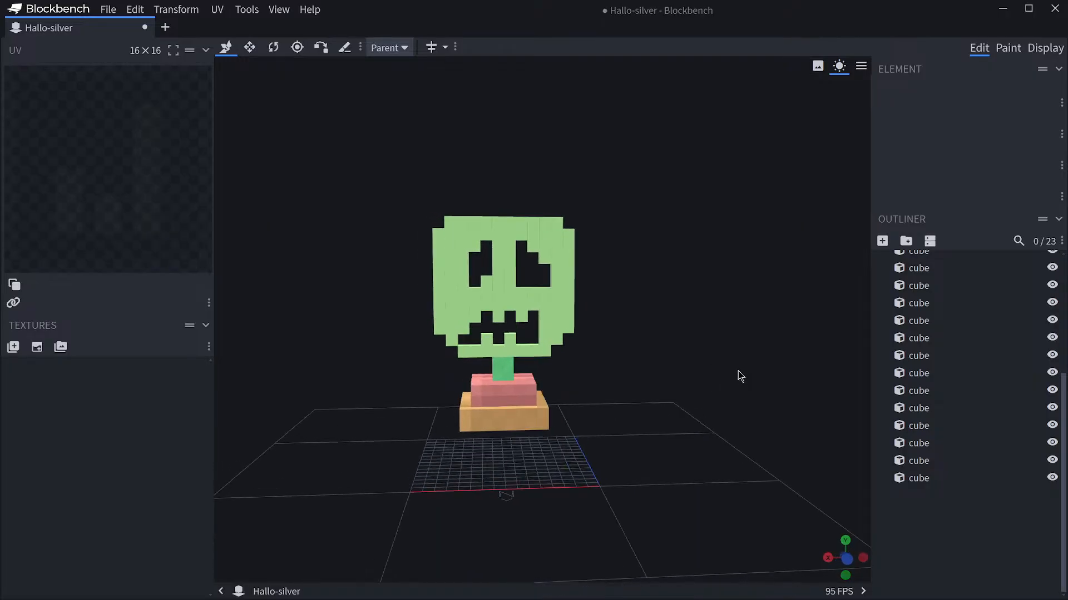
scroll(689, 362, up, 4)
mouse_move(673, 356)
mouse_down()
mouse_move(664, 360)
mouse_move(675, 362)
mouse_up()
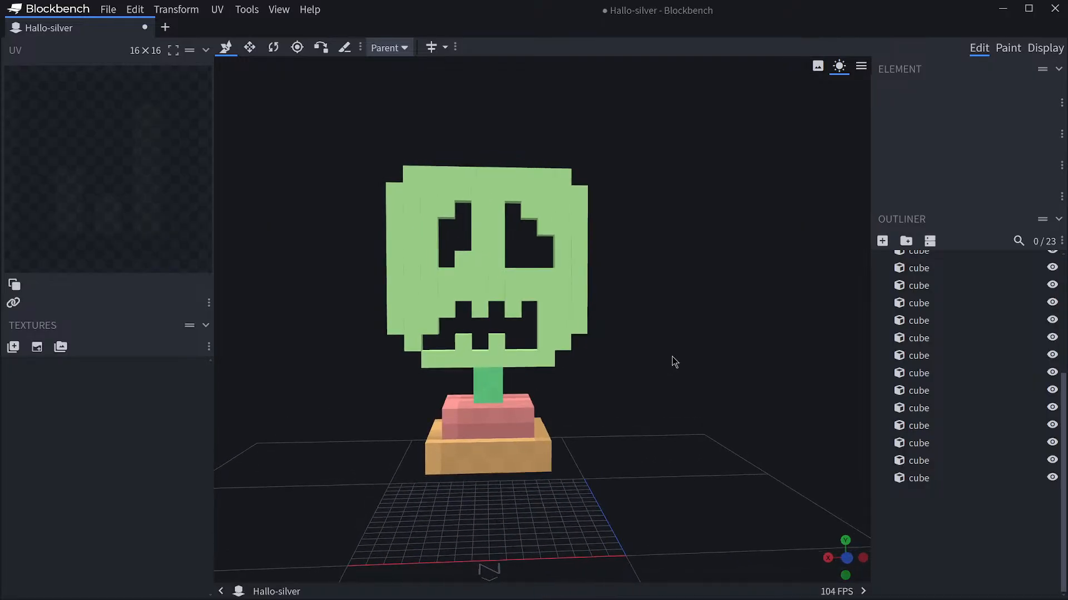
click(548, 336)
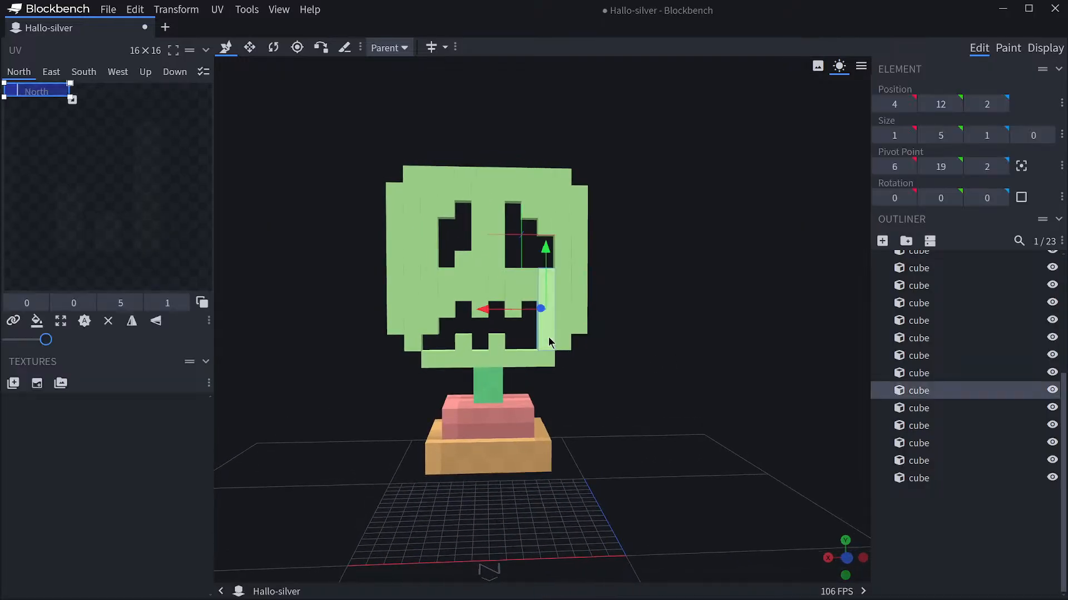
click(250, 46)
drag(547, 371, 545, 361)
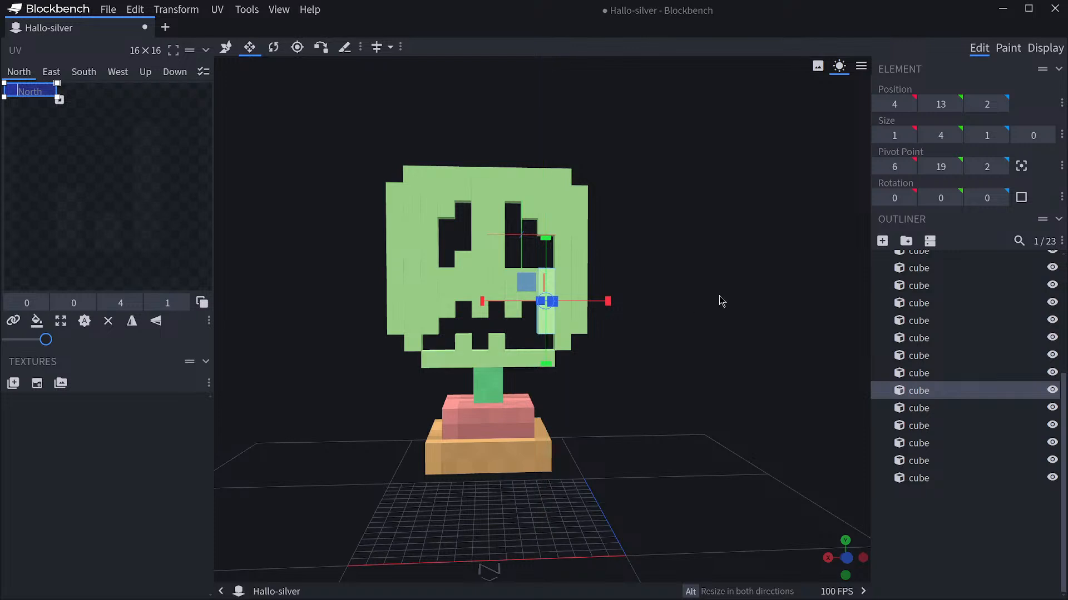
click(913, 508)
Shrink the column at X position 11 from both ends to a height of 4 at Y position 14.
drag(754, 428, 722, 406)
scroll(723, 406, up, 3)
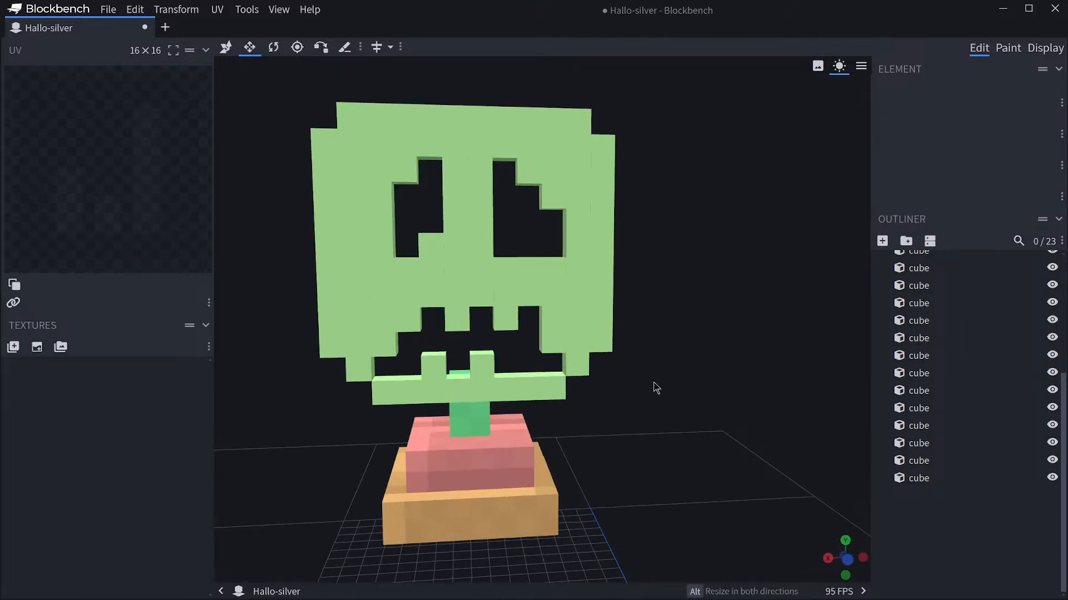
click(225, 47)
click(381, 247)
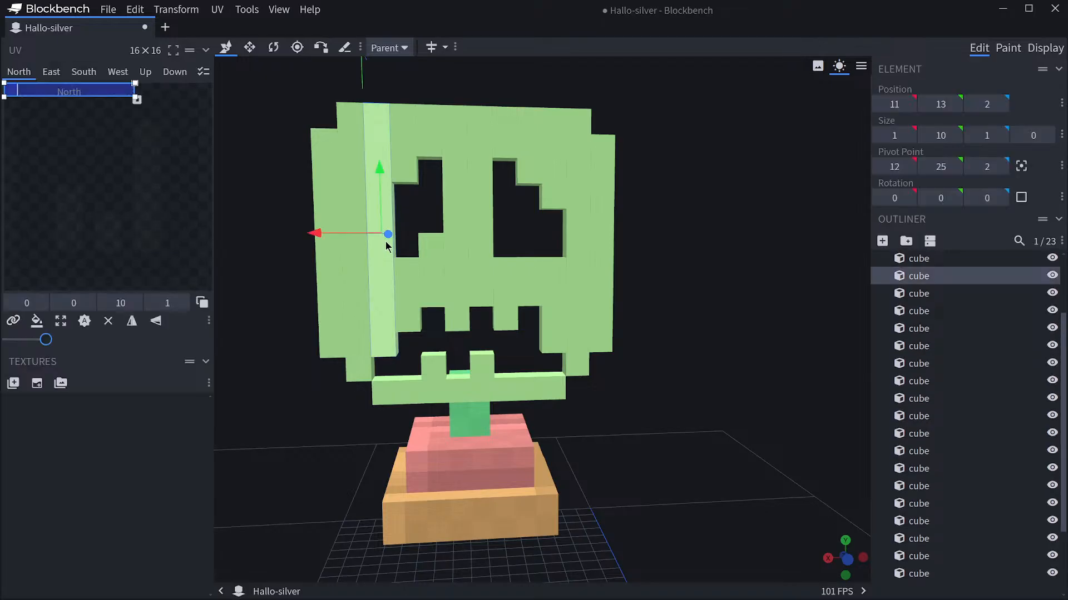
click(248, 48)
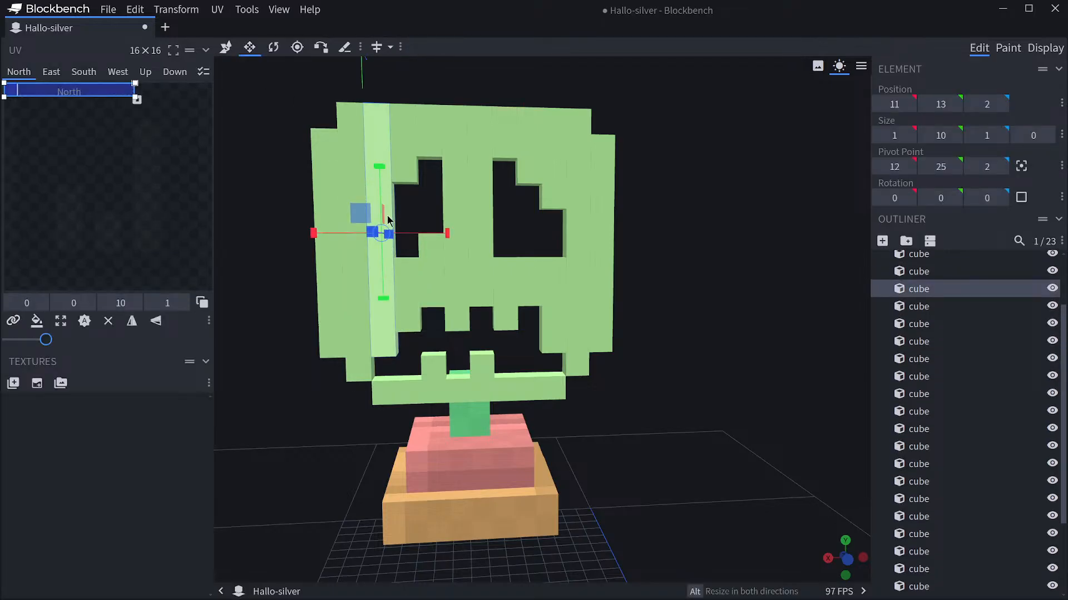
drag(386, 317, 371, 279)
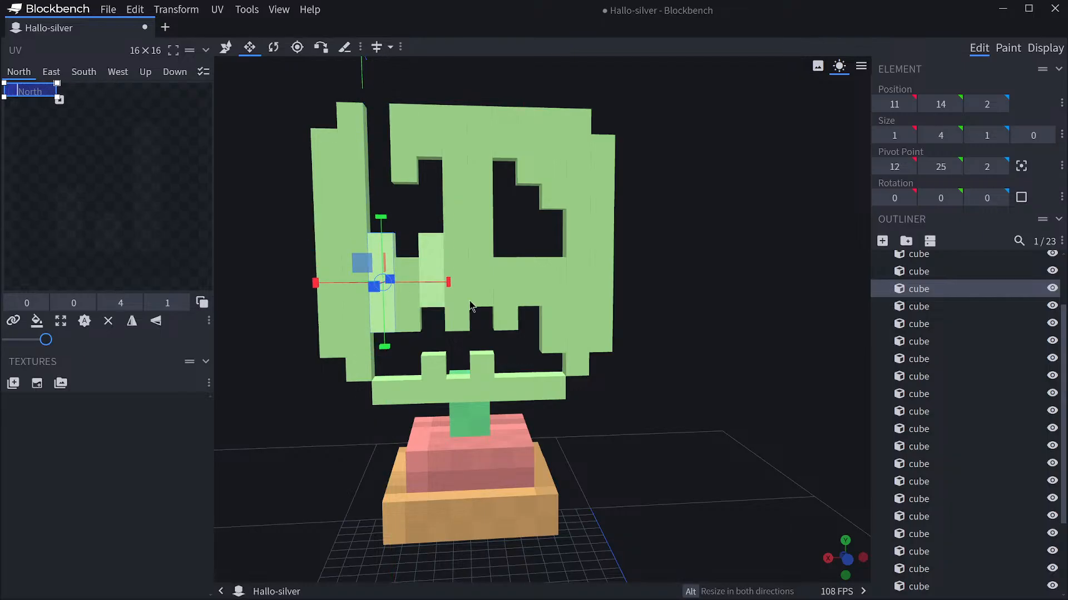
Duplicate the 4-unit column at X position 11 and fit the copy above the eye opening at Y position 20, 3 units tall.
click(226, 46)
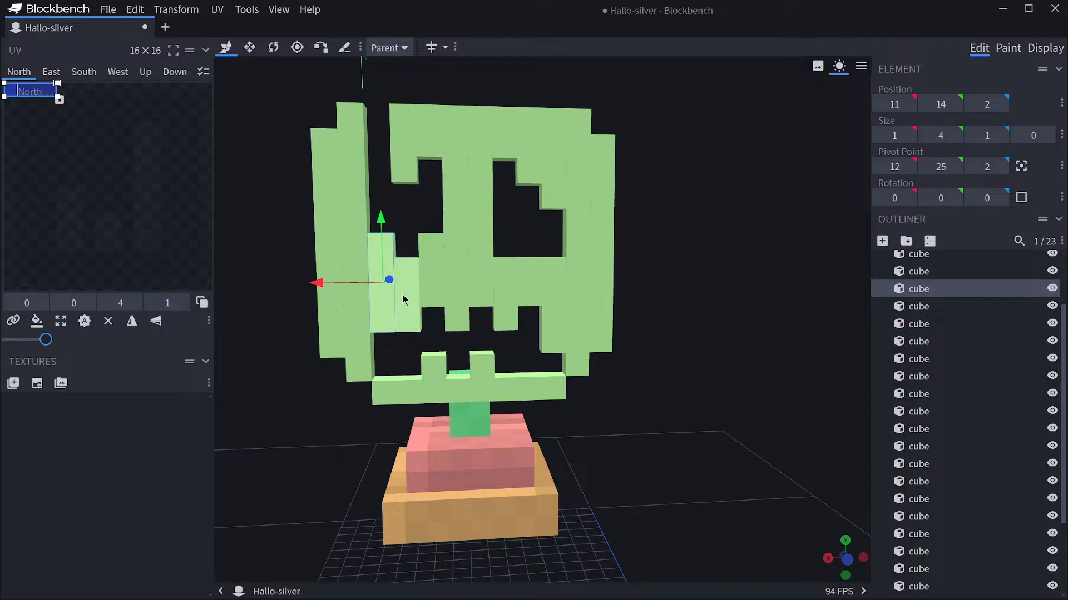
click(924, 305)
click(924, 293)
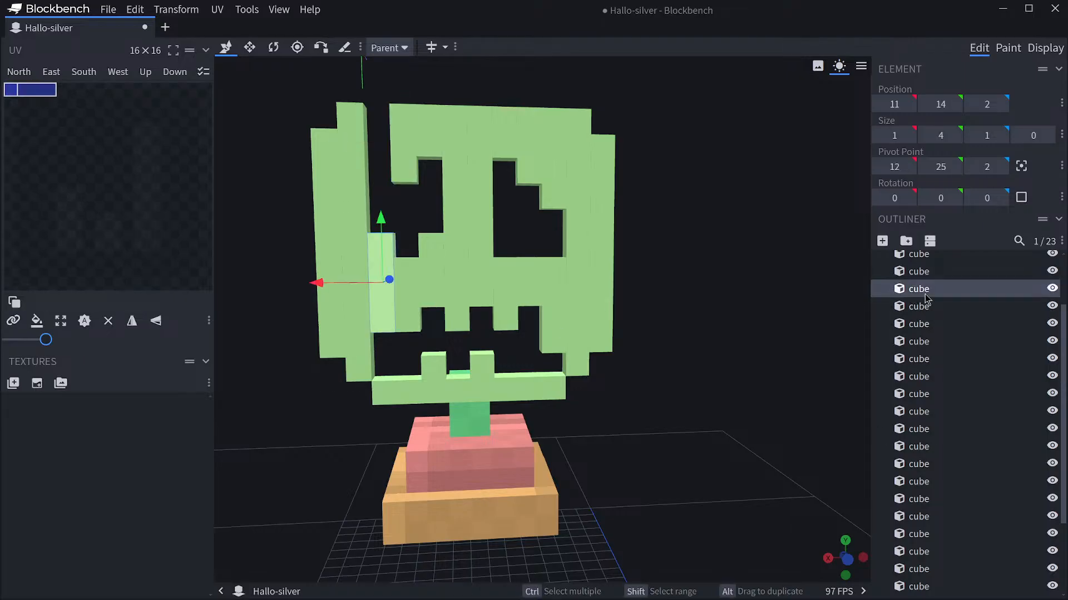
key(ctrl+d)
drag(382, 218, 383, 62)
click(249, 47)
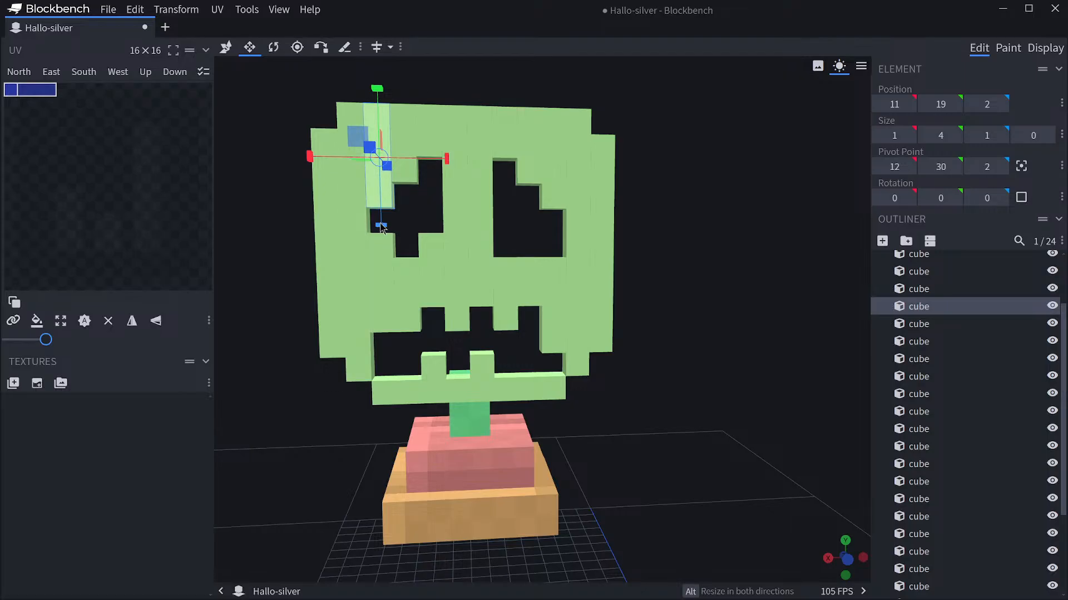
drag(381, 224, 381, 210)
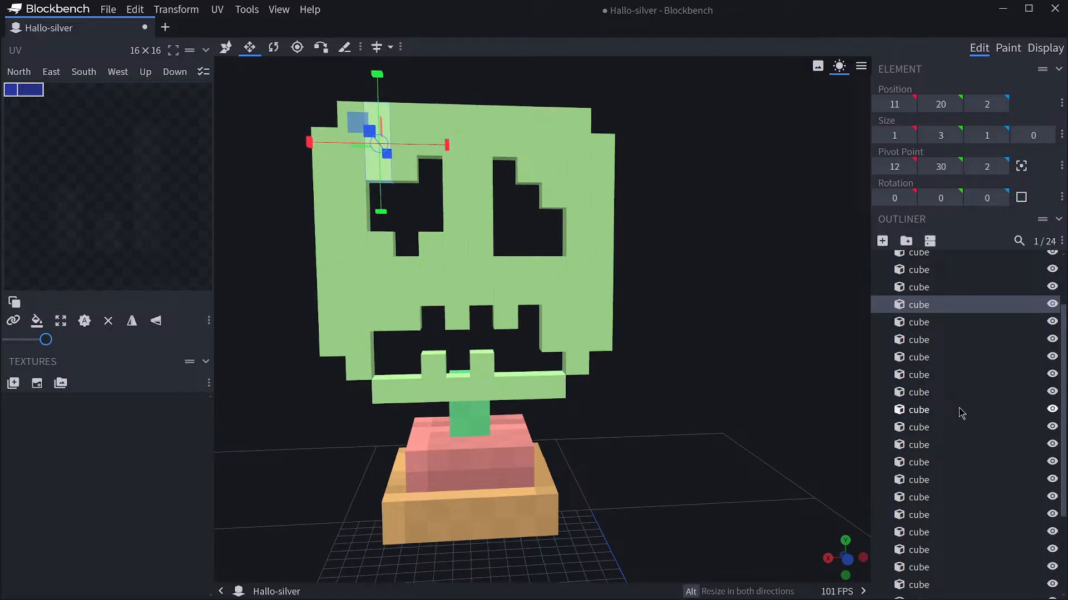
scroll(960, 445, down, 3)
click(720, 341)
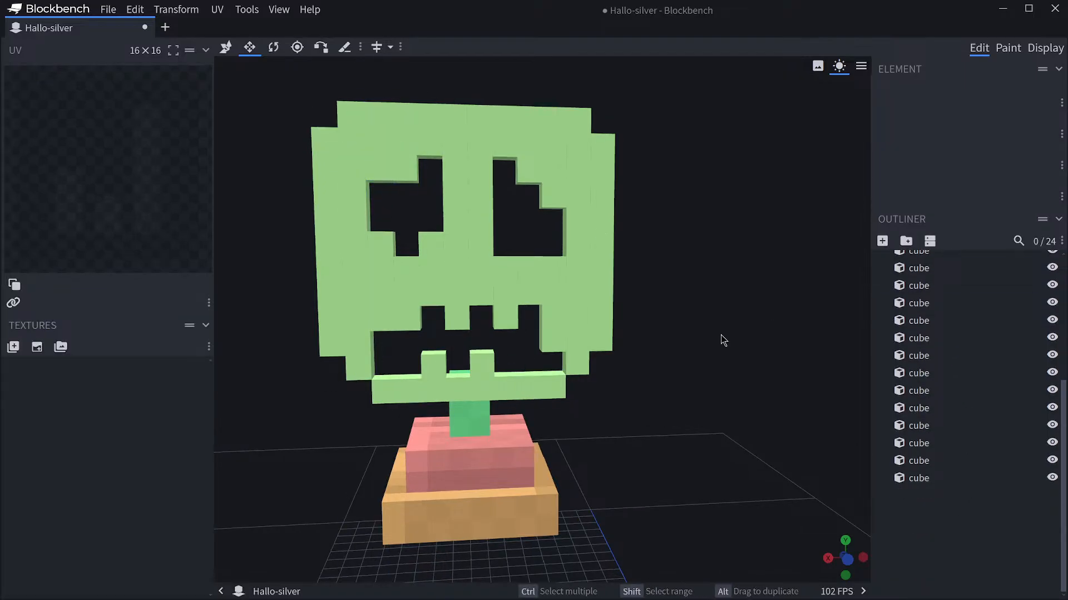
Shorten the column at X position 10 above the eye opening by 1 unit from below, and clear the selection.
scroll(720, 335, down, 5)
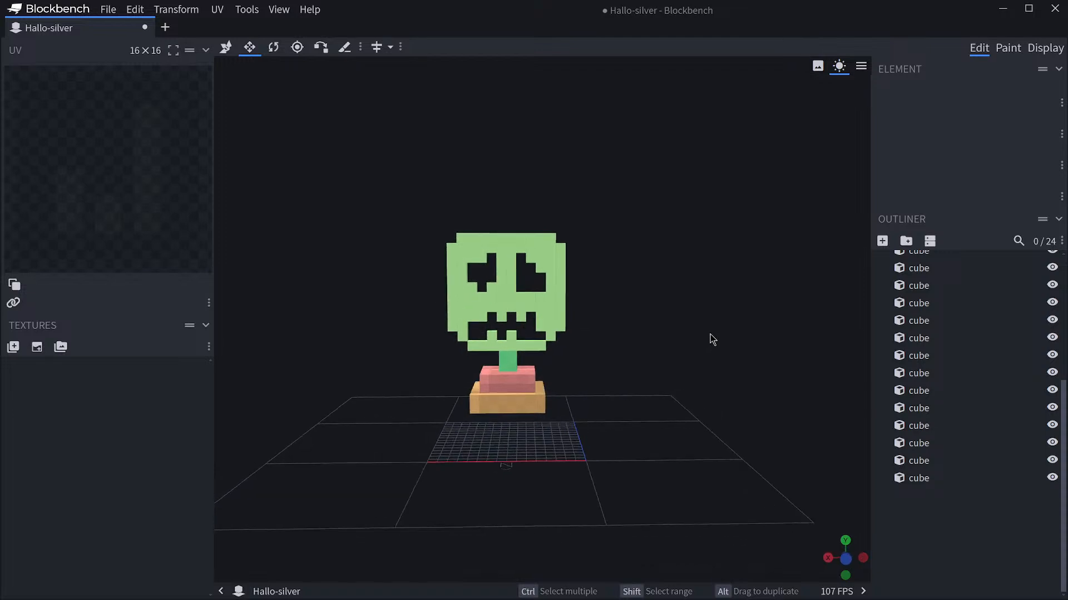
drag(710, 334, 713, 335)
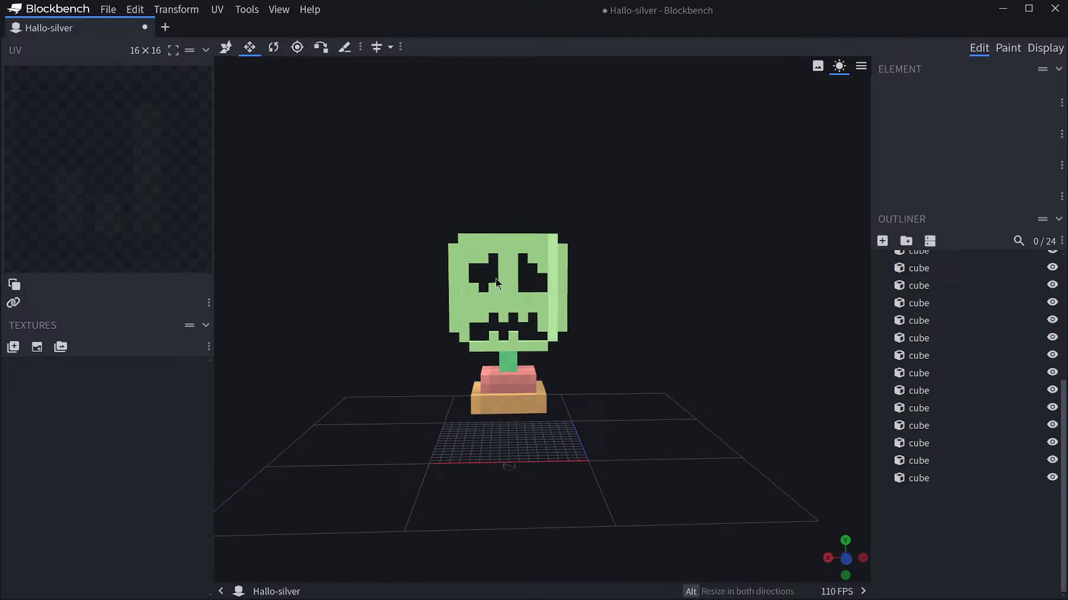
click(485, 261)
drag(484, 313, 485, 301)
click(926, 585)
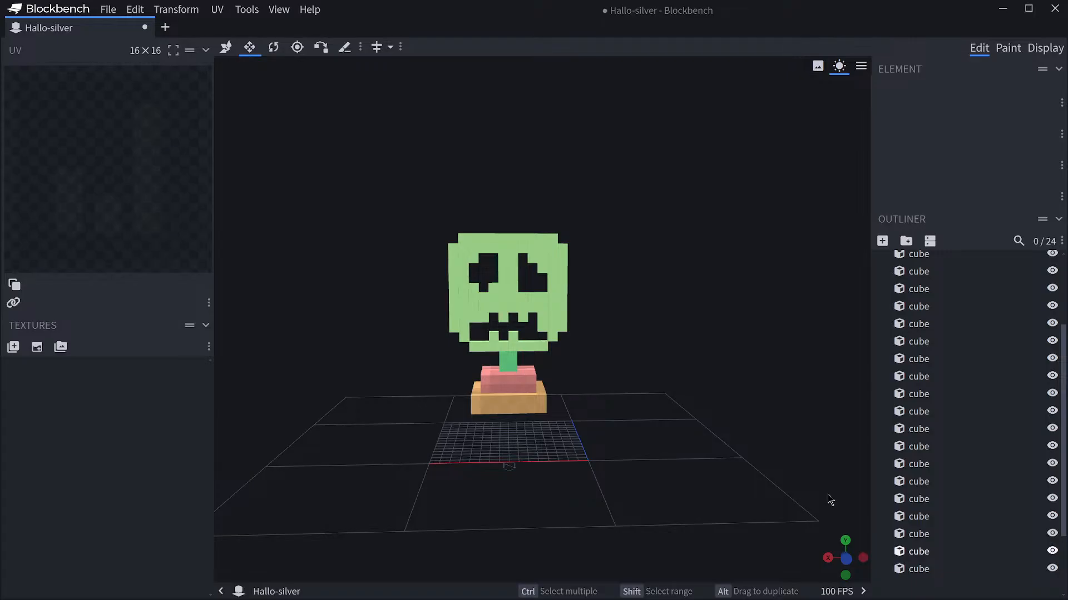
Extend the column at X position 6 beneath the other eye upward to a height of 4 from Y position 14, and clear the selection.
click(531, 311)
drag(522, 247, 524, 239)
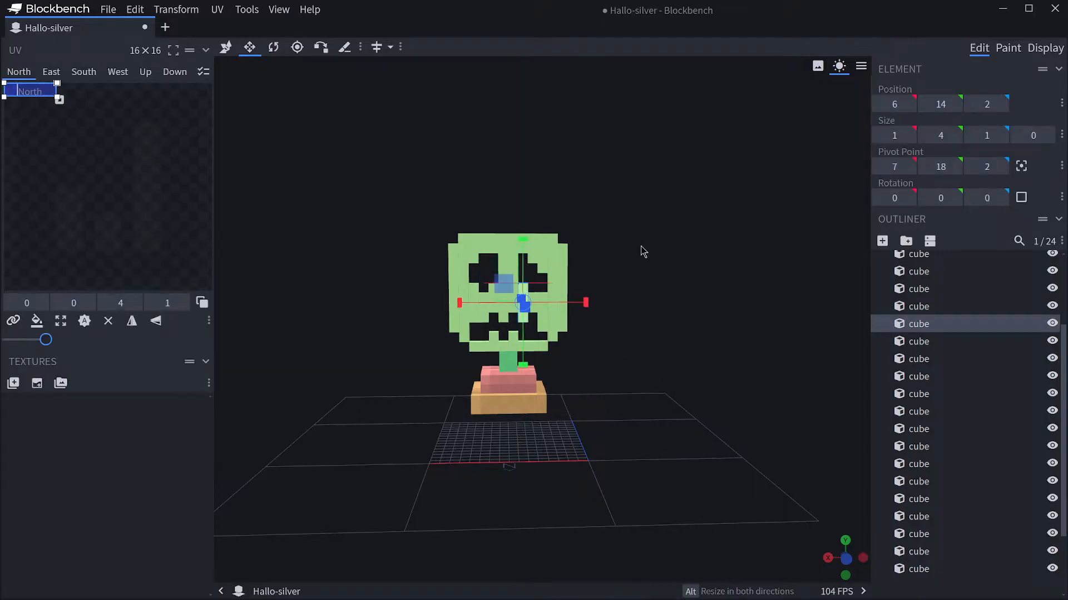
click(914, 584)
drag(722, 321, 720, 318)
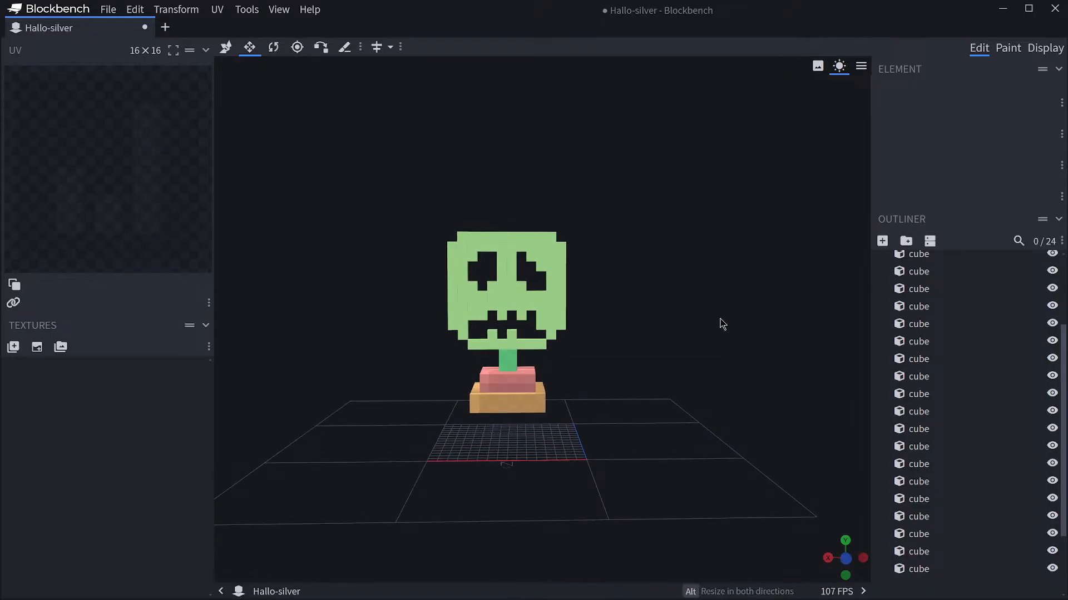
Extend the column at X position 9 above the eye down to Y position 20, 3 units tall, and the one at X position 11 down by 1 unit.
click(496, 246)
drag(497, 312, 496, 319)
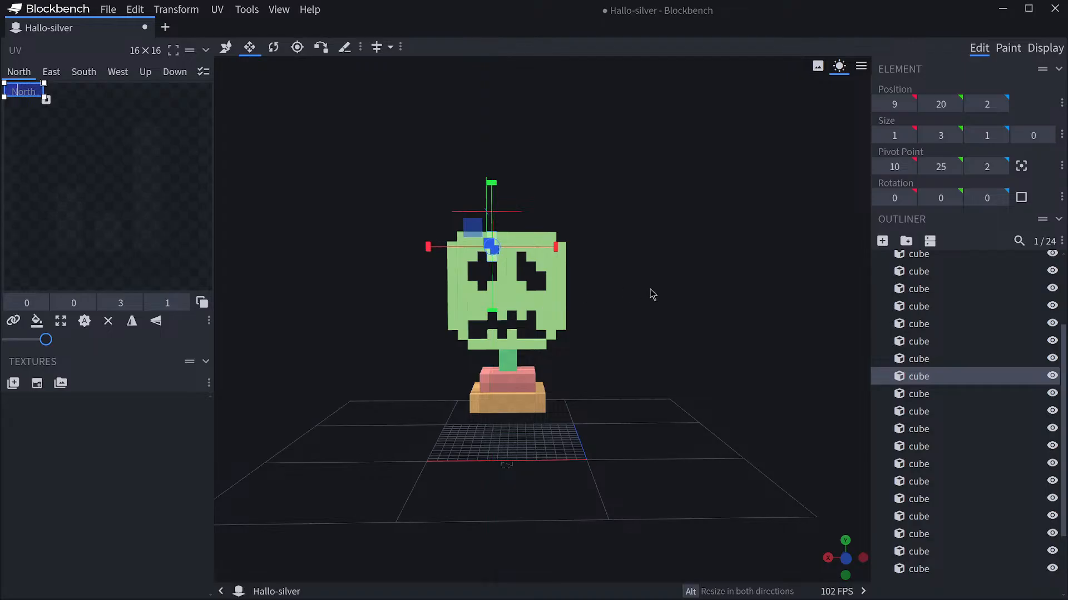
click(469, 260)
drag(472, 310, 472, 317)
click(908, 583)
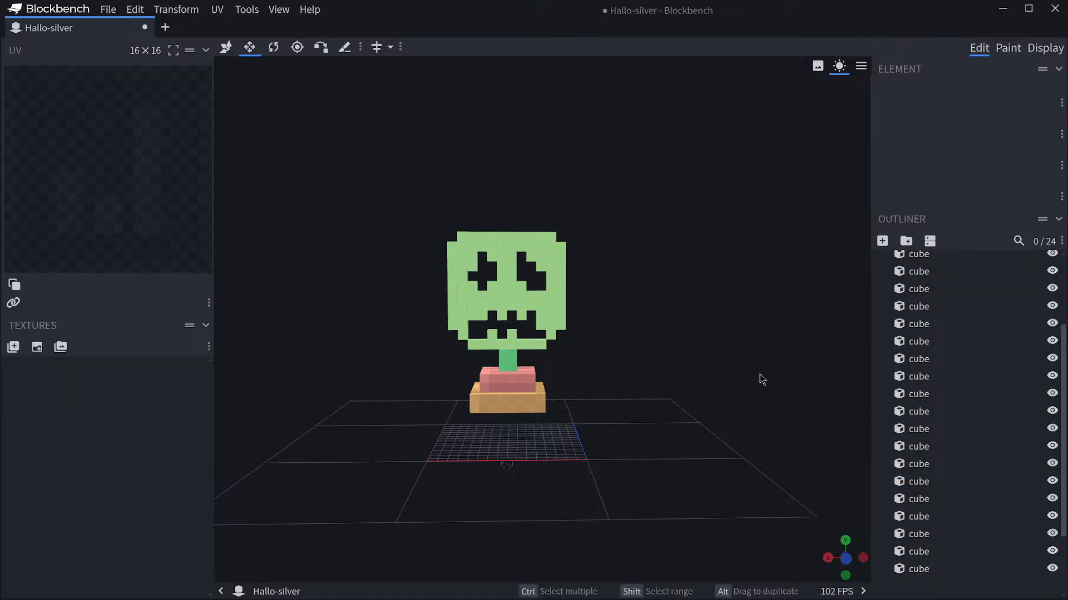
Shorten the column at X position 11 beneath the eye from above to a height of 3 at Y position 14, and clear the selection.
drag(748, 367, 748, 365)
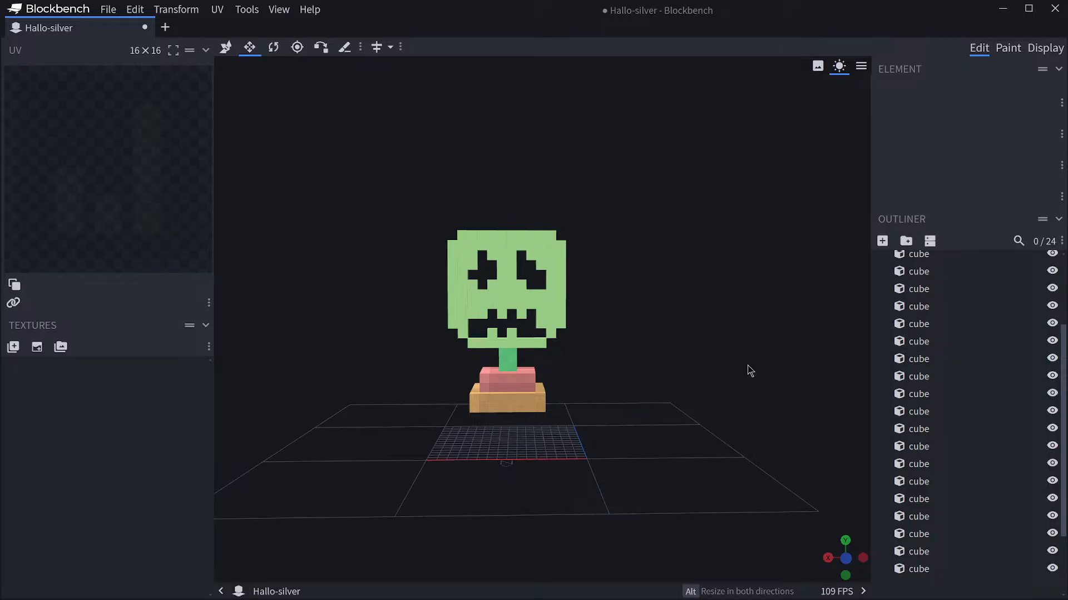
scroll(750, 371, up, 5)
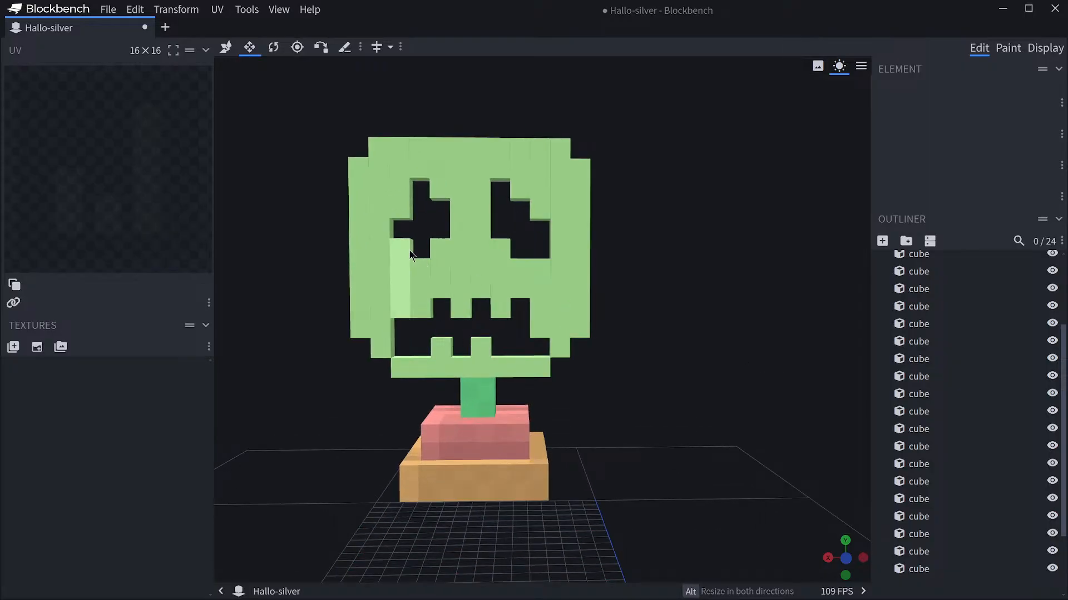
click(410, 245)
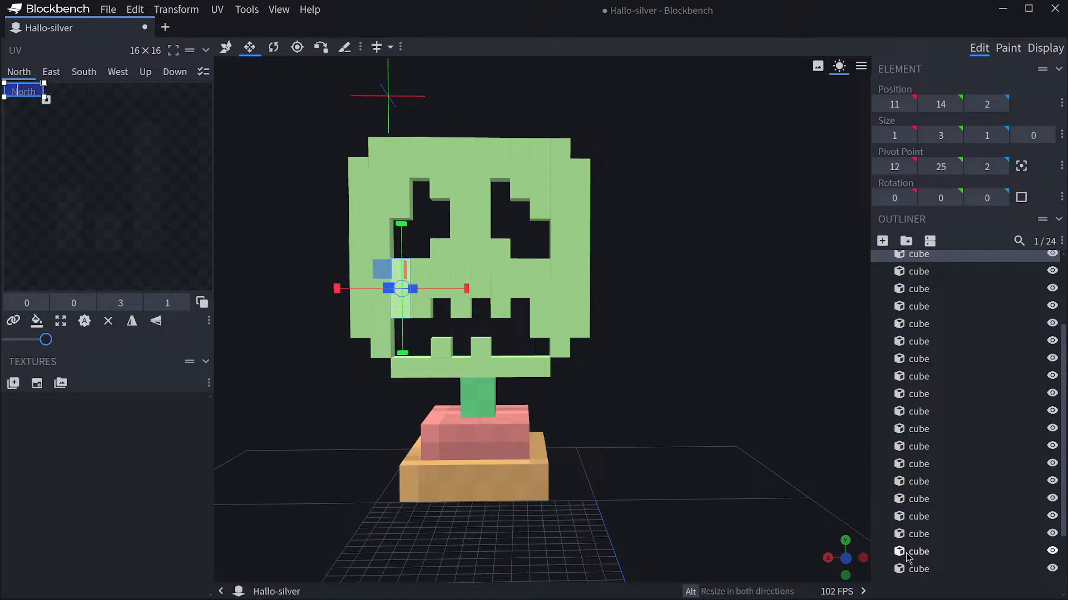
click(854, 526)
Shorten the column at X position 11 above the mouth from below to a height of 2 at Y position 15, and clear the selection.
scroll(714, 384, down, 4)
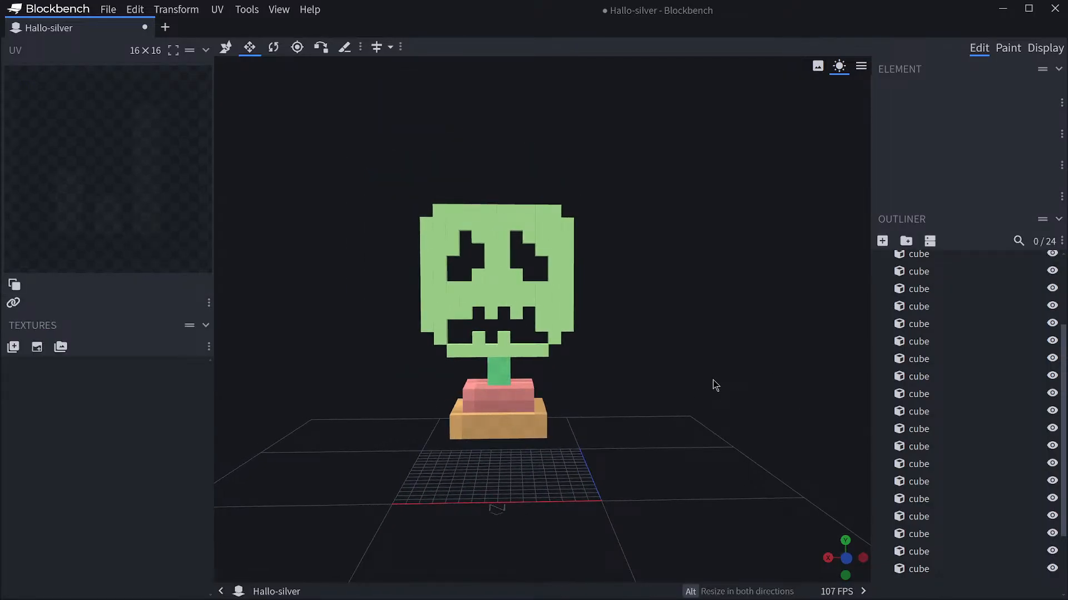
click(452, 309)
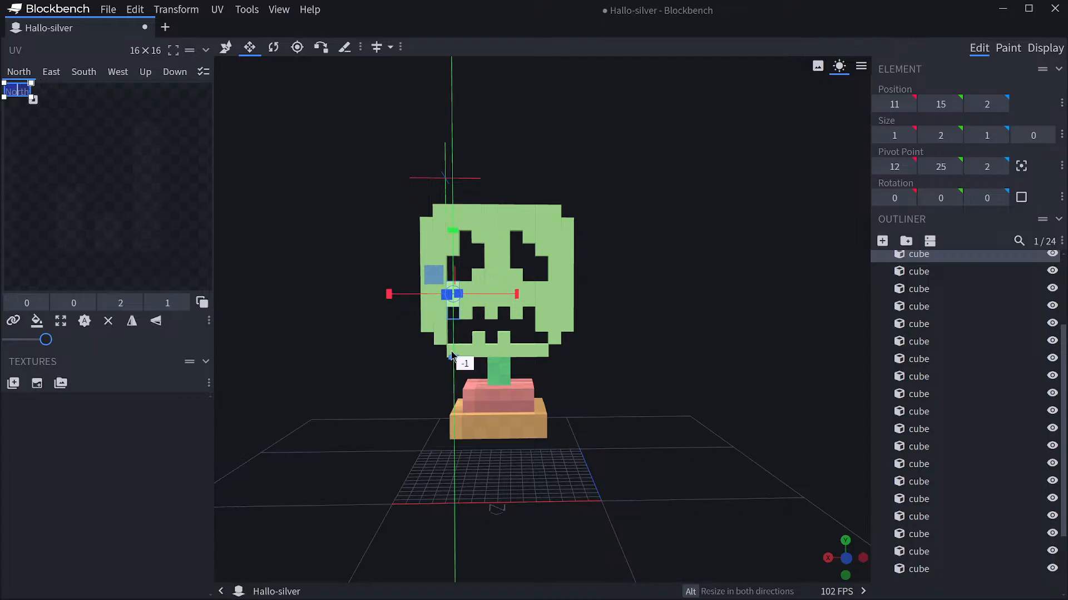
click(688, 368)
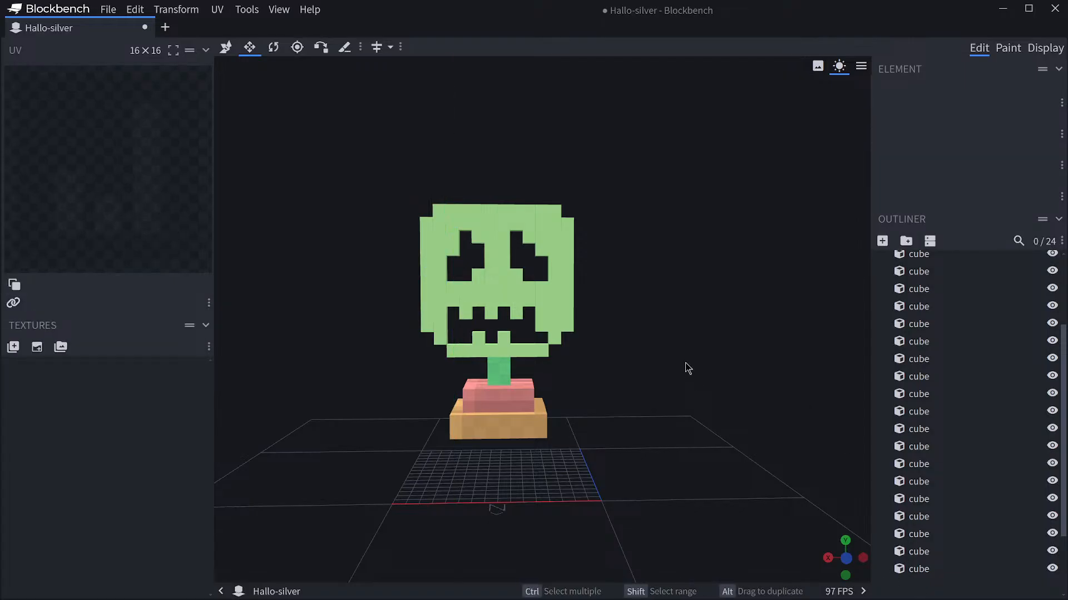
Duplicate the lower tooth at X position 9 and move the copy to X position 11, at the end of the mouth bar.
click(454, 356)
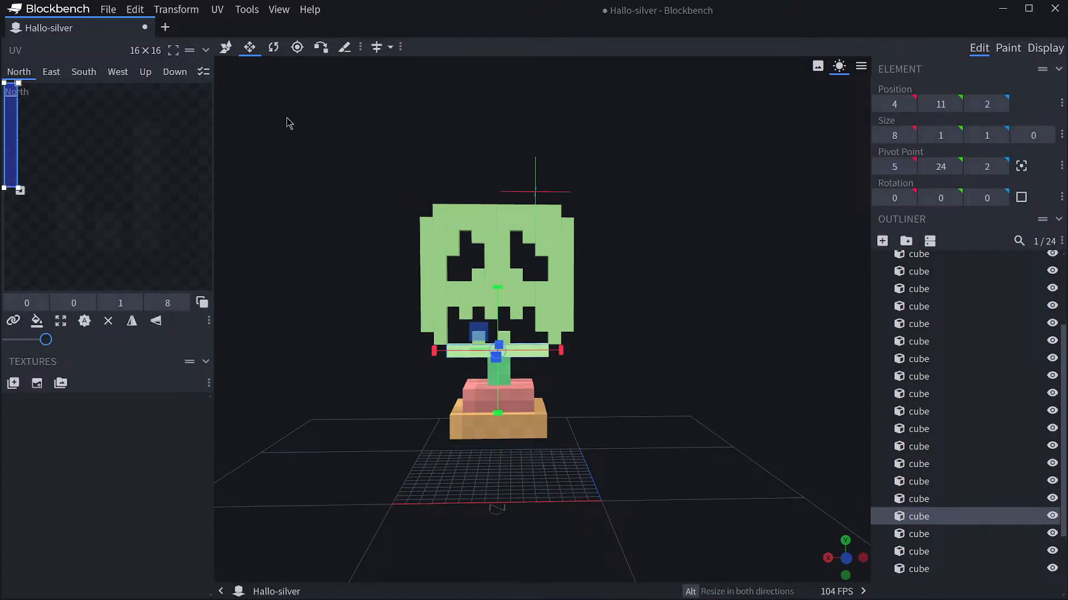
click(225, 47)
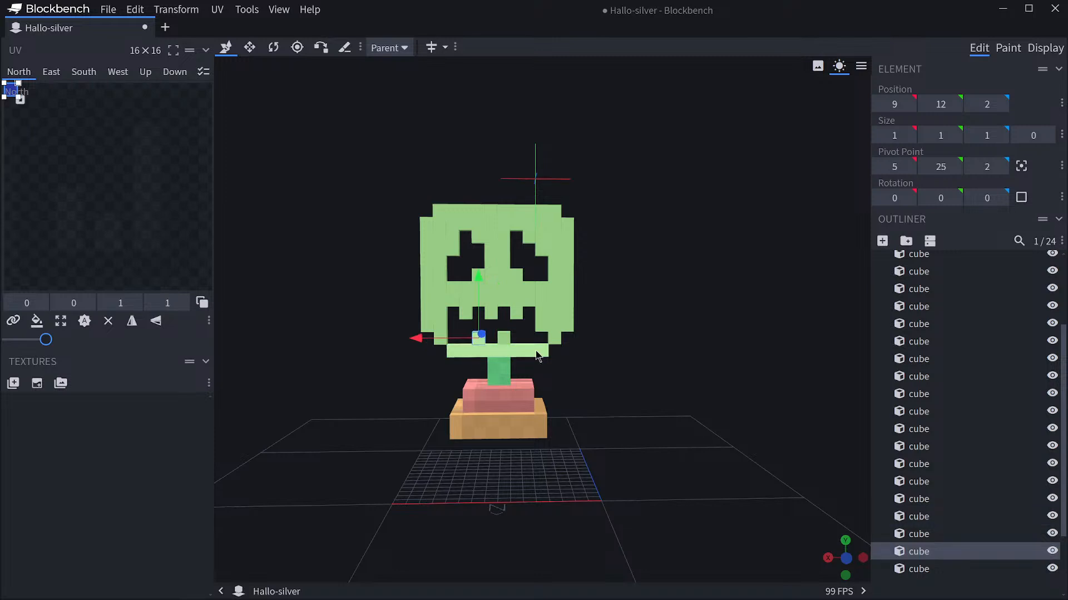
scroll(912, 560, down, 2)
click(930, 515)
click(919, 479)
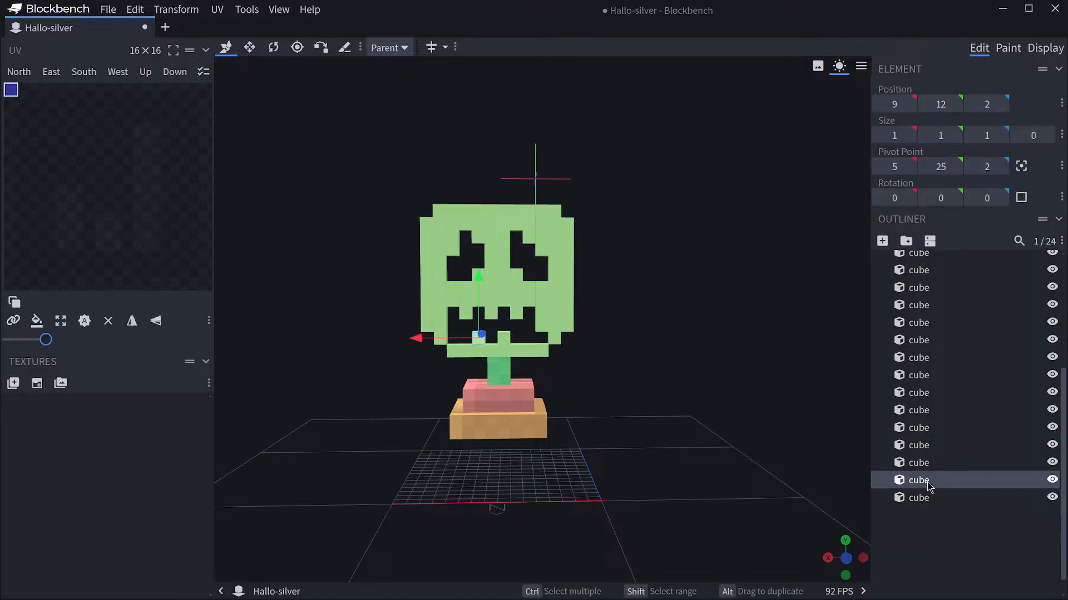
key(ctrl+d)
drag(417, 340, 390, 340)
drag(726, 305, 727, 303)
click(928, 531)
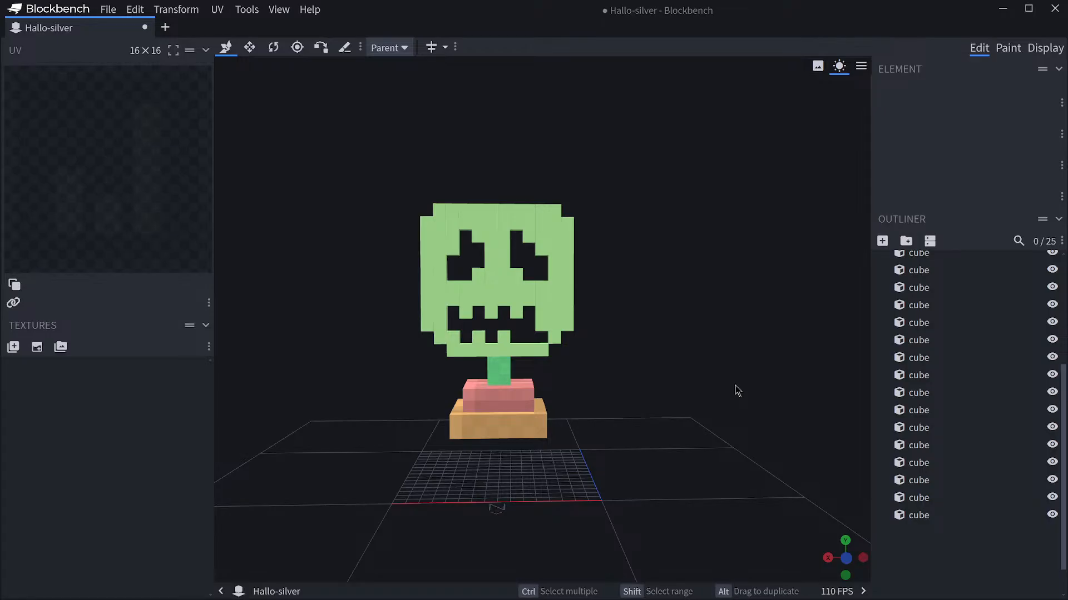
Try the cube at X position 4 with a height of 3 at Y position 14, and restore it to 4 units at Y position 13.
click(535, 318)
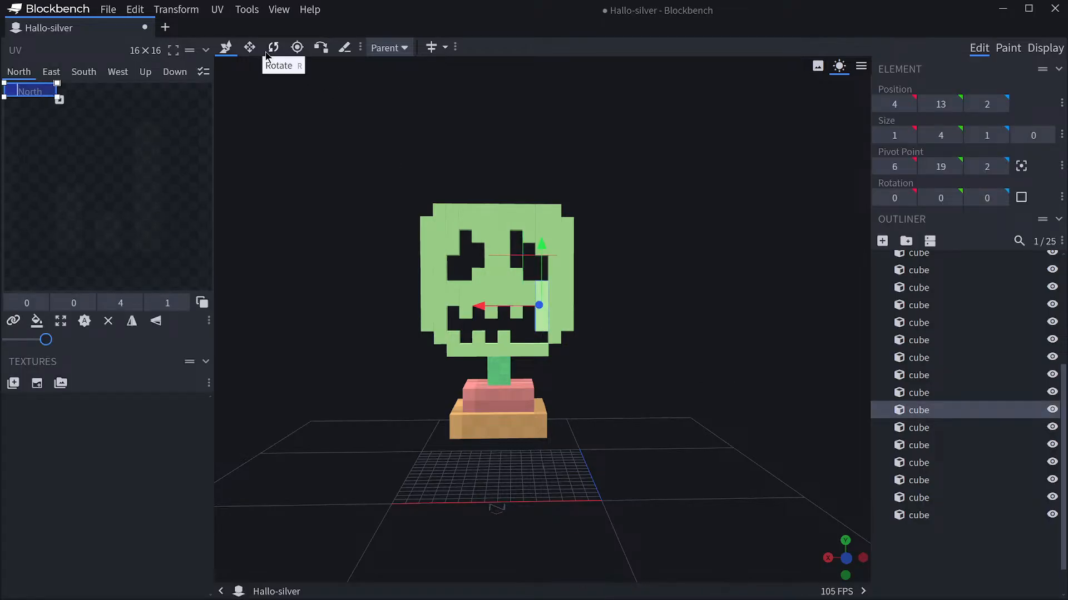
click(249, 47)
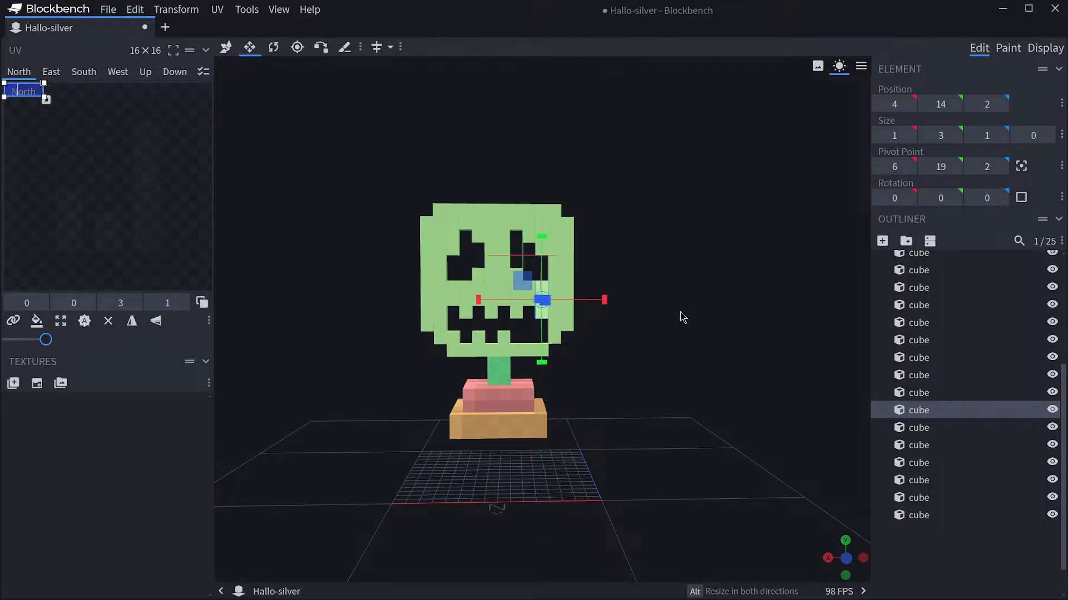
click(924, 559)
scroll(739, 398, down, 2)
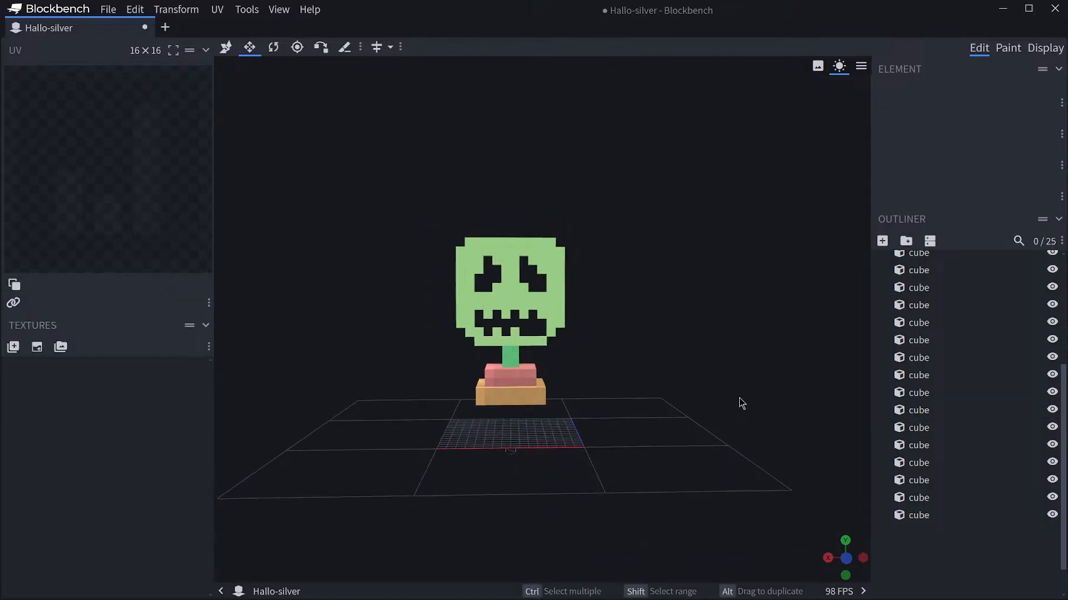
scroll(731, 400, up, 5)
click(543, 365)
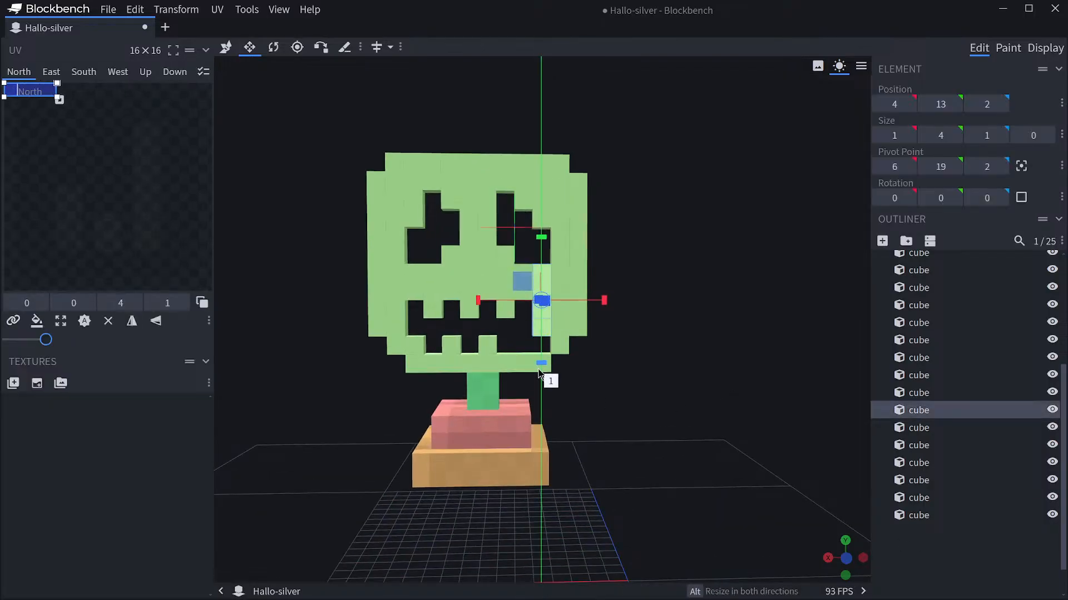
Move the lower tooth at X position 7 to X position 6, and clear the selection.
click(484, 347)
click(230, 50)
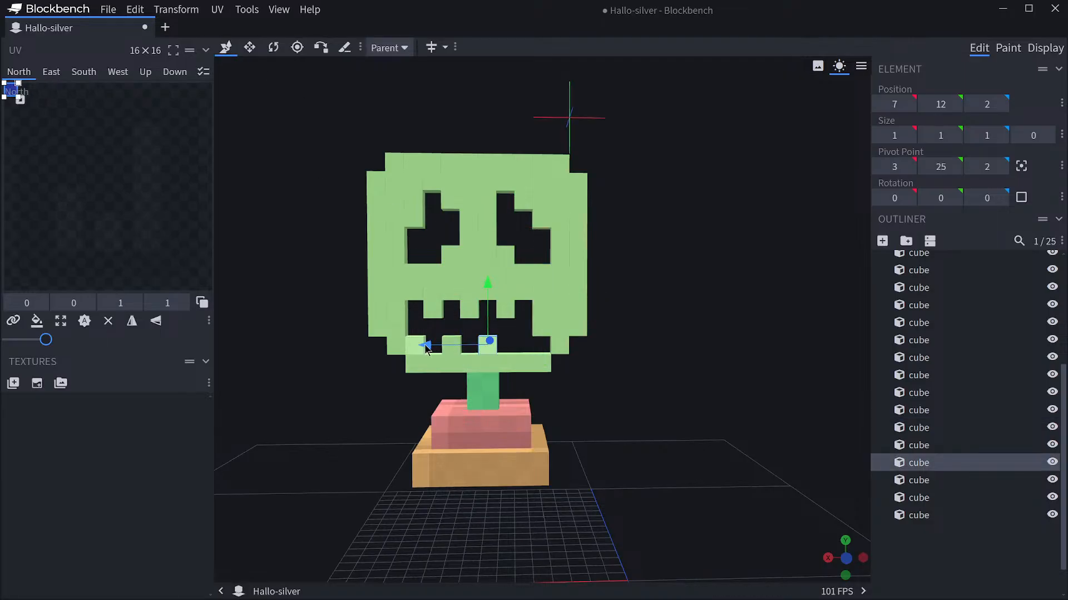
drag(425, 345, 443, 345)
click(956, 563)
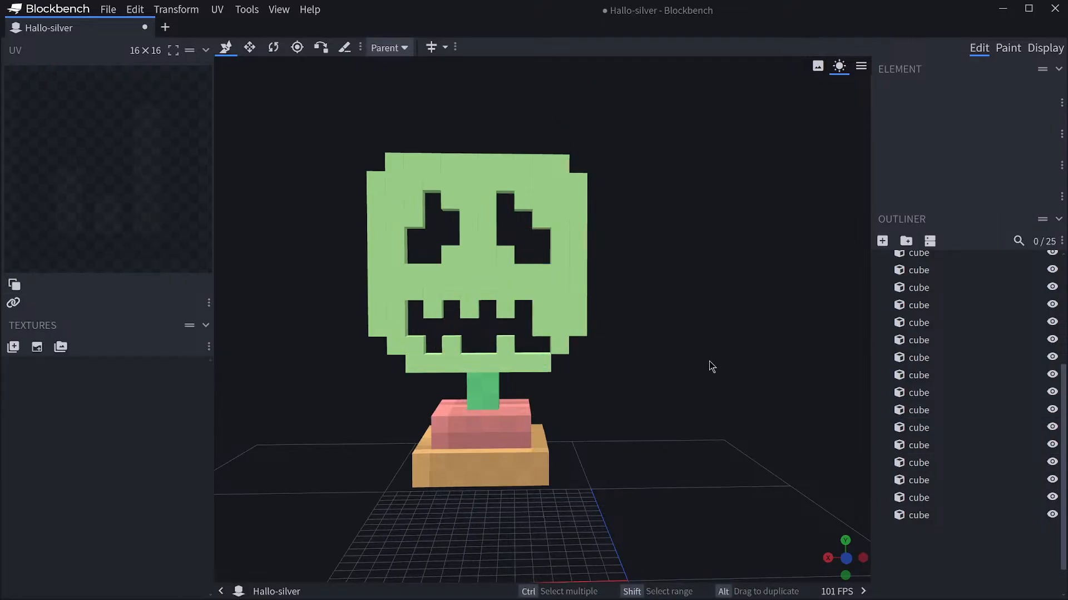
scroll(711, 367, down, 4)
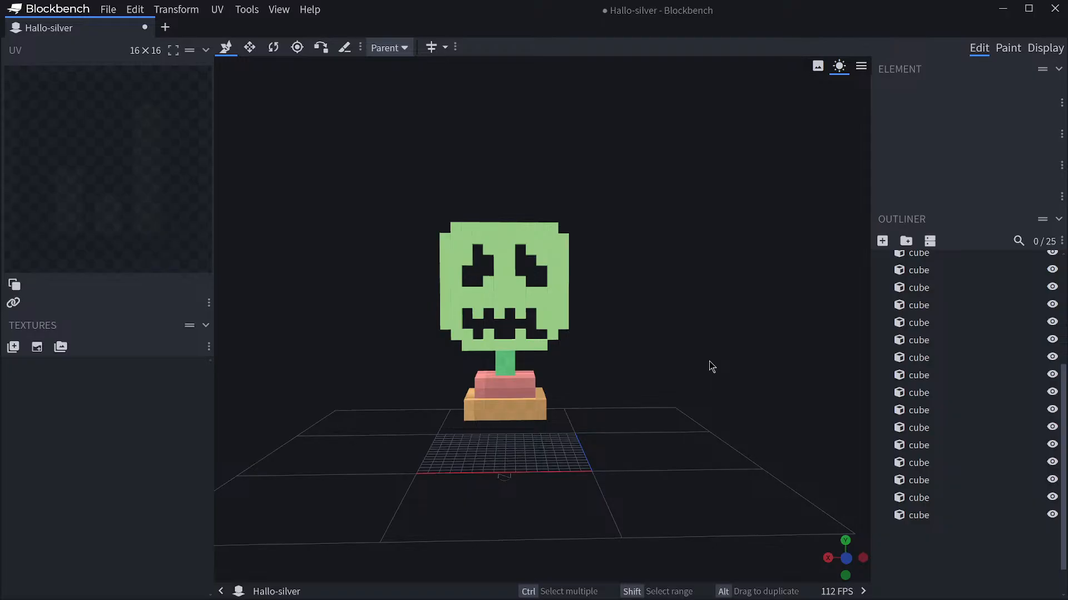
drag(710, 363, 667, 353)
Extend the column at X position 11 above the mouth downward to Y position 14, making it 3 units tall, and clear the selection.
scroll(667, 354, up, 3)
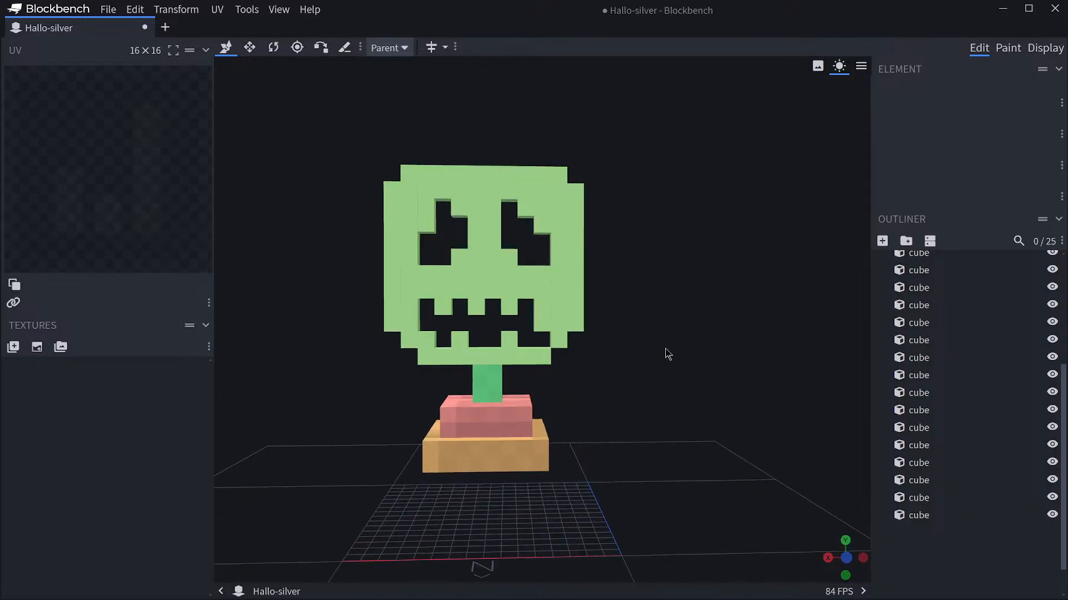
click(427, 294)
click(249, 47)
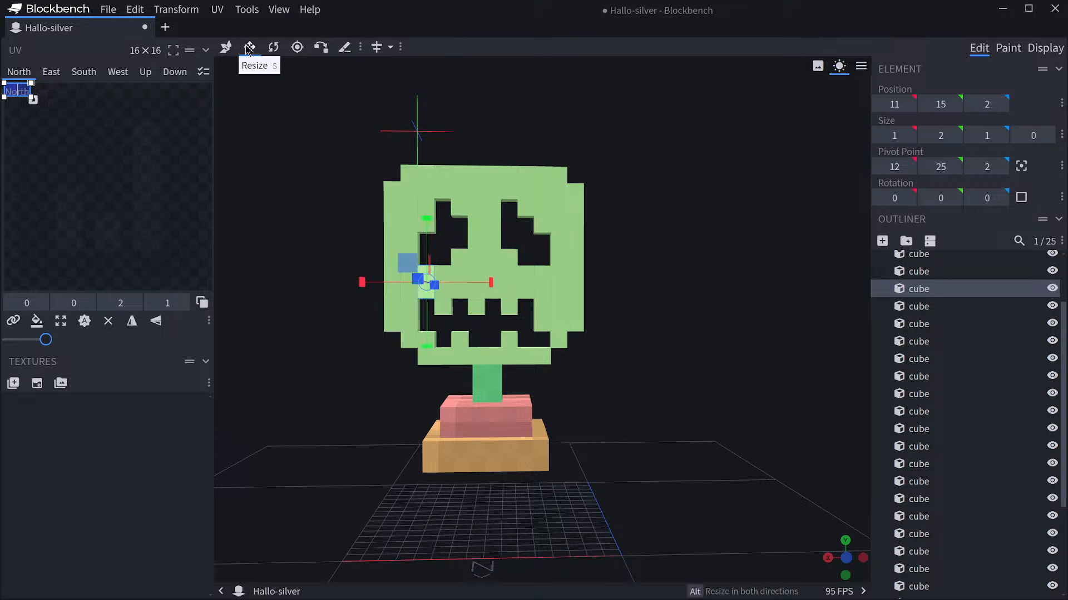
drag(427, 338, 427, 359)
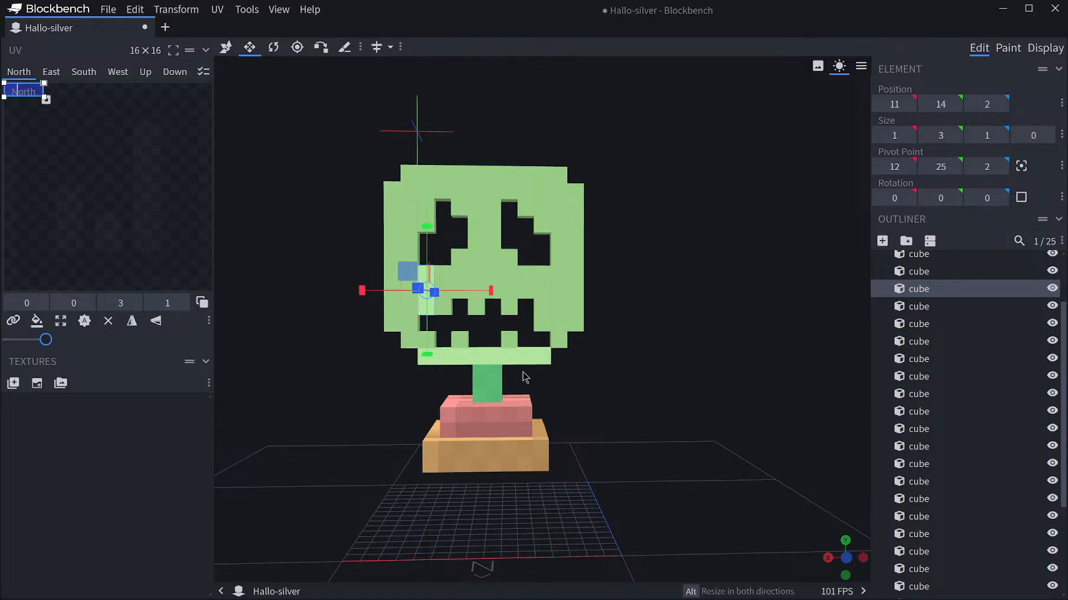
scroll(994, 555, down, 3)
click(960, 553)
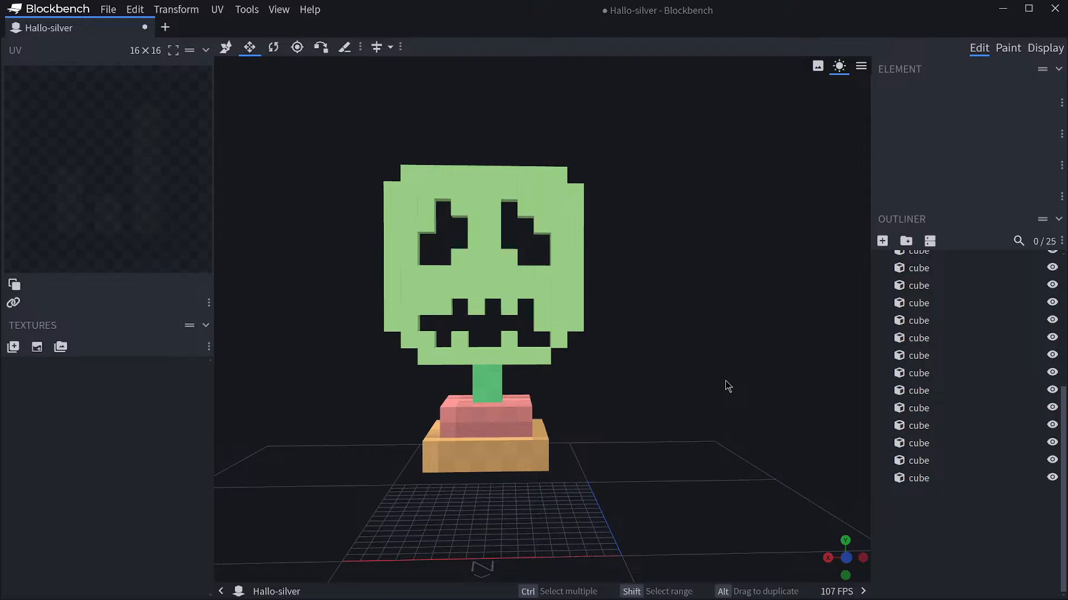
Select the 4-unit cube at X position 4, Y position 13, above the end of the mouth.
scroll(725, 380, down, 4)
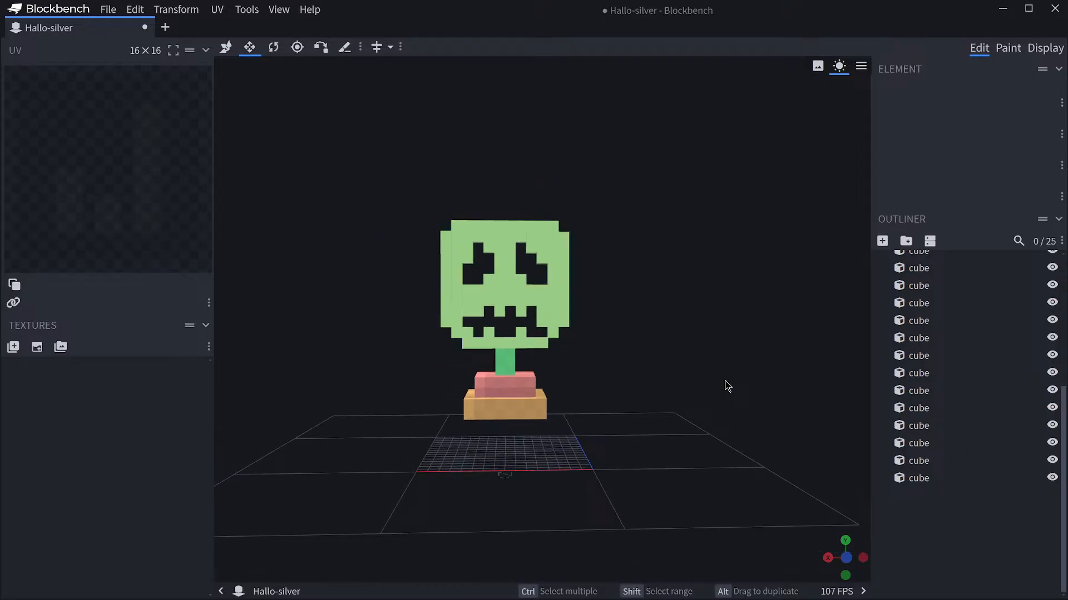
scroll(725, 381, up, 2)
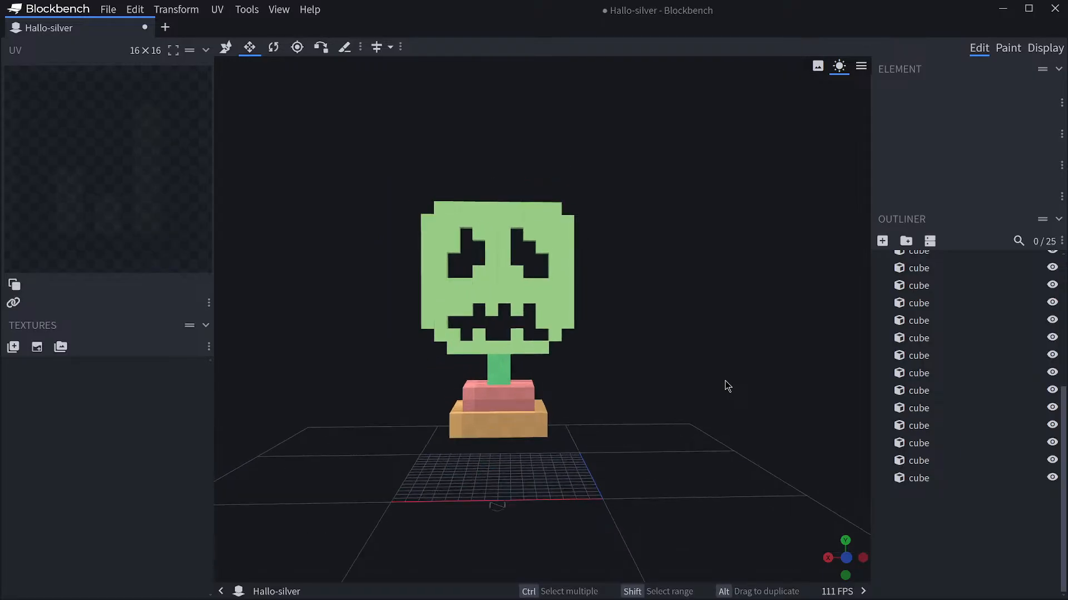
scroll(727, 386, up, 2)
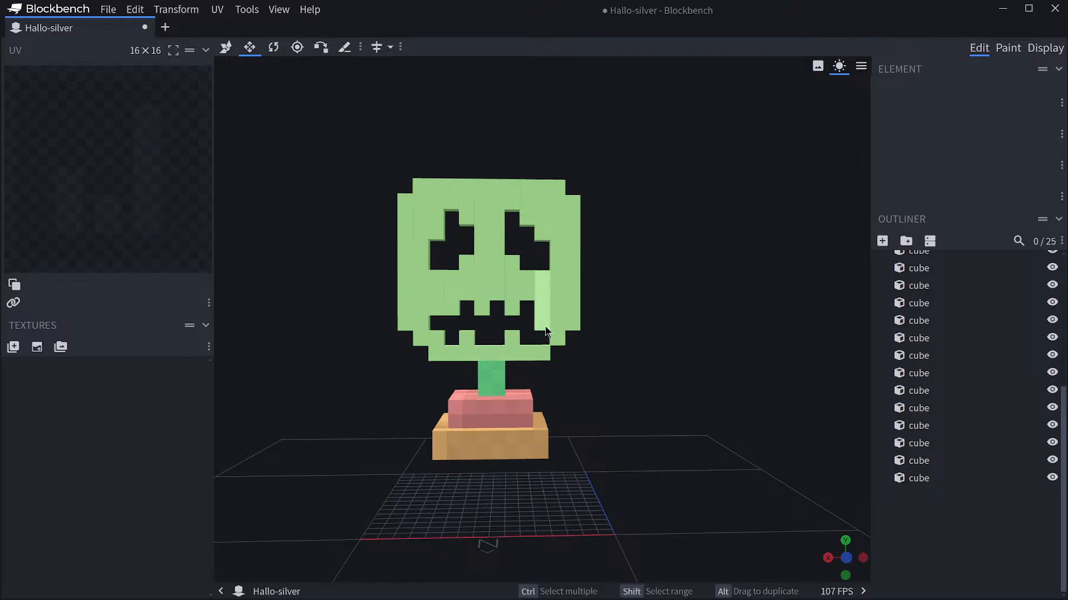
click(546, 355)
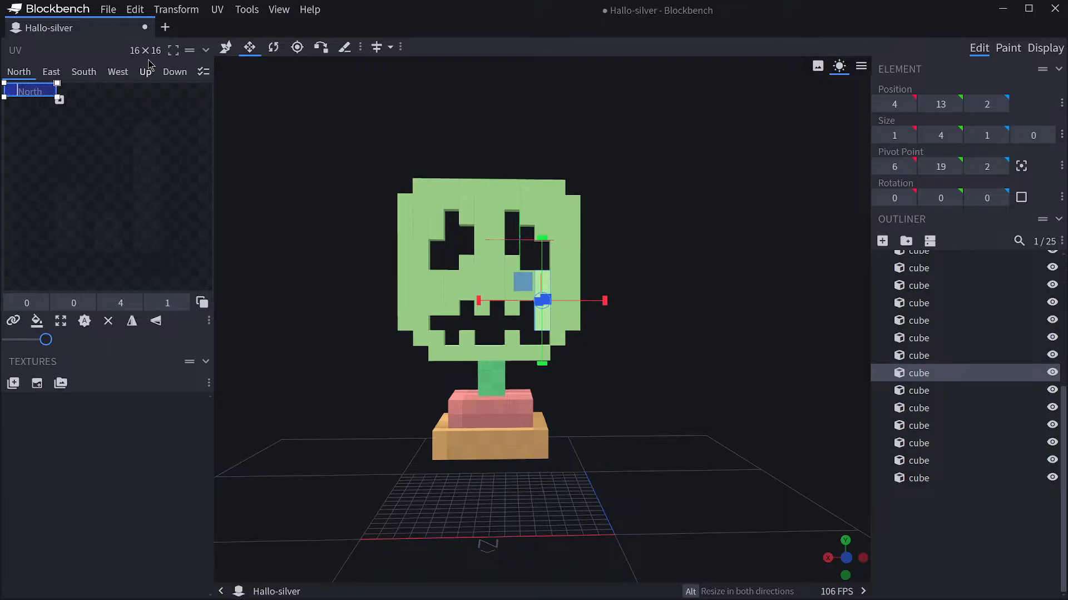
Try to fill the open lower corner of the mouth with a duplicate of a one-unit tooth cube moved to X 4.
click(226, 47)
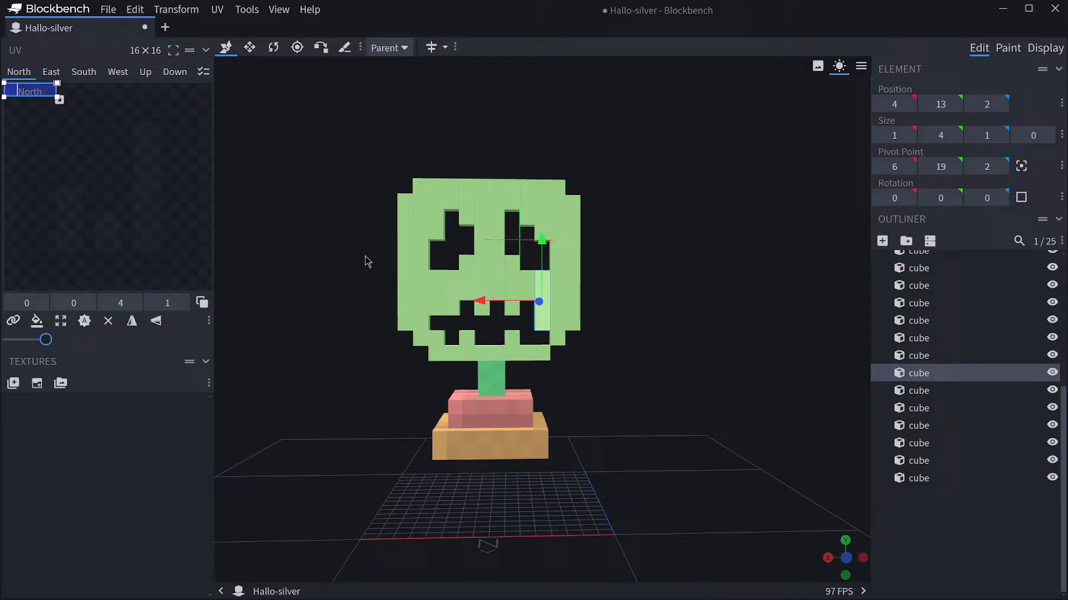
click(508, 340)
click(919, 445)
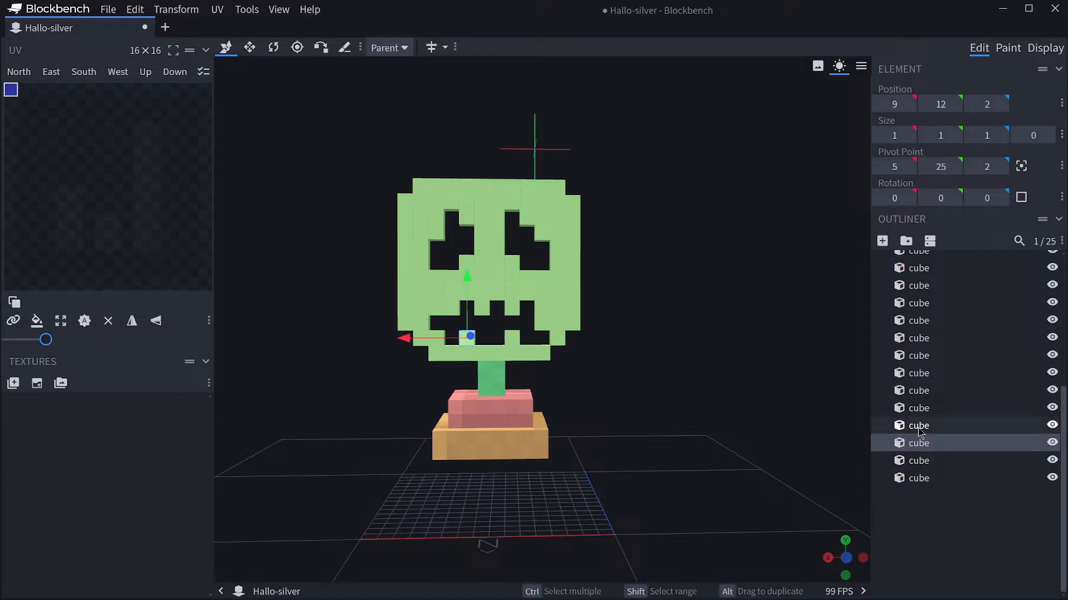
click(918, 429)
key(ctrl+d)
drag(460, 336, 481, 340)
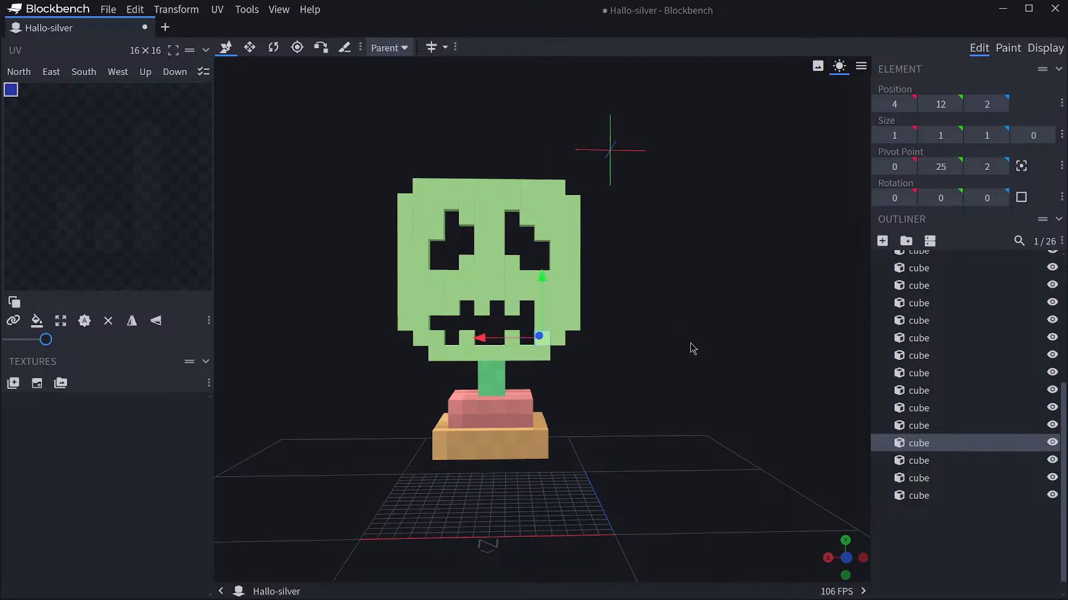
click(548, 325)
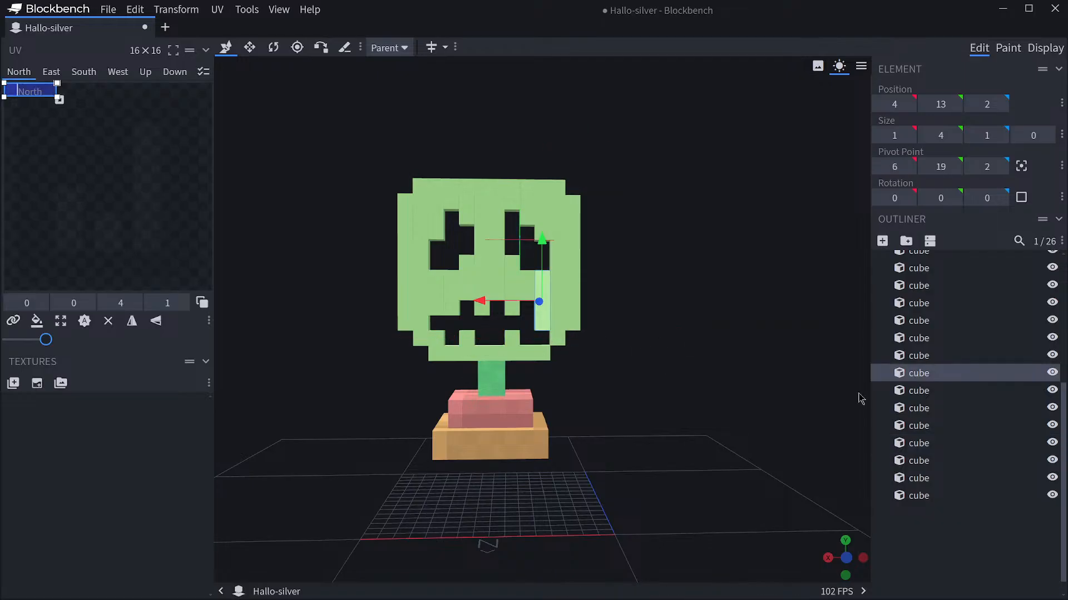
key(ctrl+z)
Extend the four-unit-high cube beside the mouth's right corner downward to height 5, placing its base at Y 12.
click(546, 327)
click(250, 47)
drag(543, 364, 545, 381)
click(928, 535)
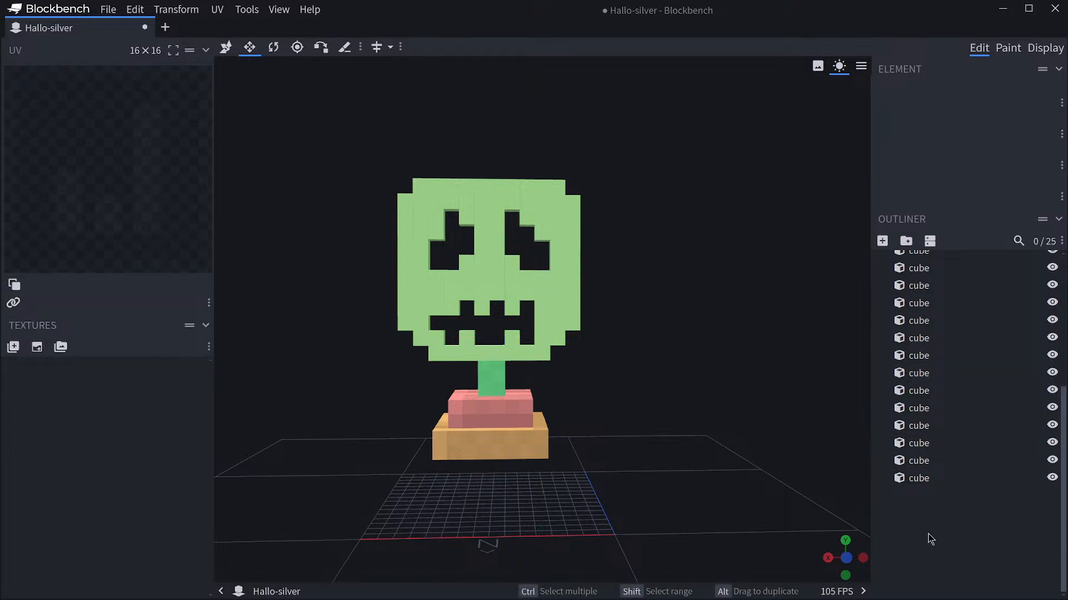
click(543, 321)
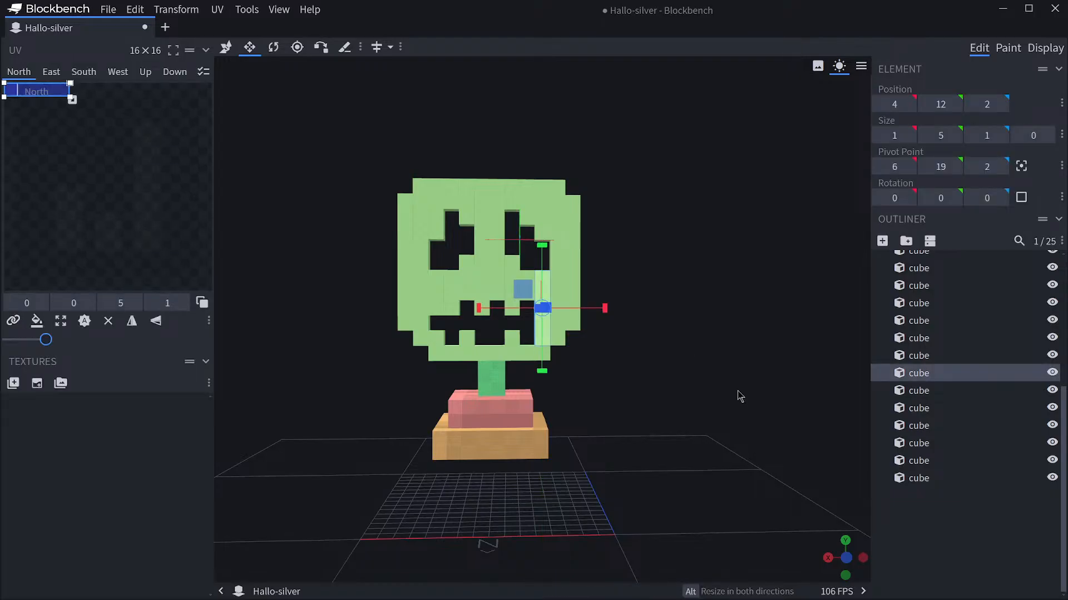
click(918, 519)
Shorten the cube under the left eye at X 10 from below to height 2, with its base at Y 15.
scroll(739, 415, down, 6)
drag(699, 390, 639, 370)
scroll(634, 367, up, 5)
click(485, 318)
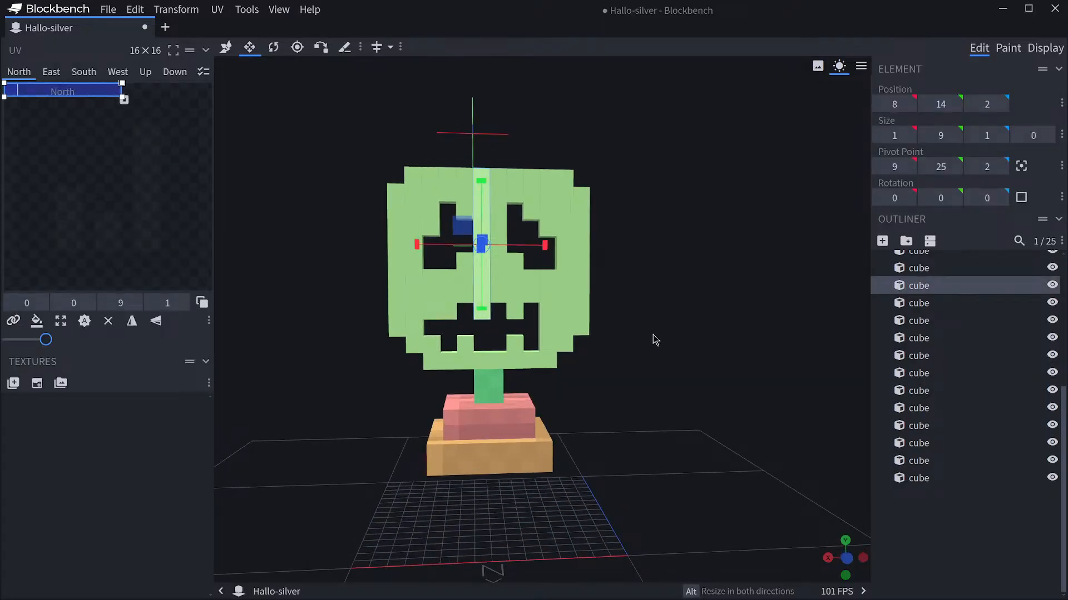
click(431, 295)
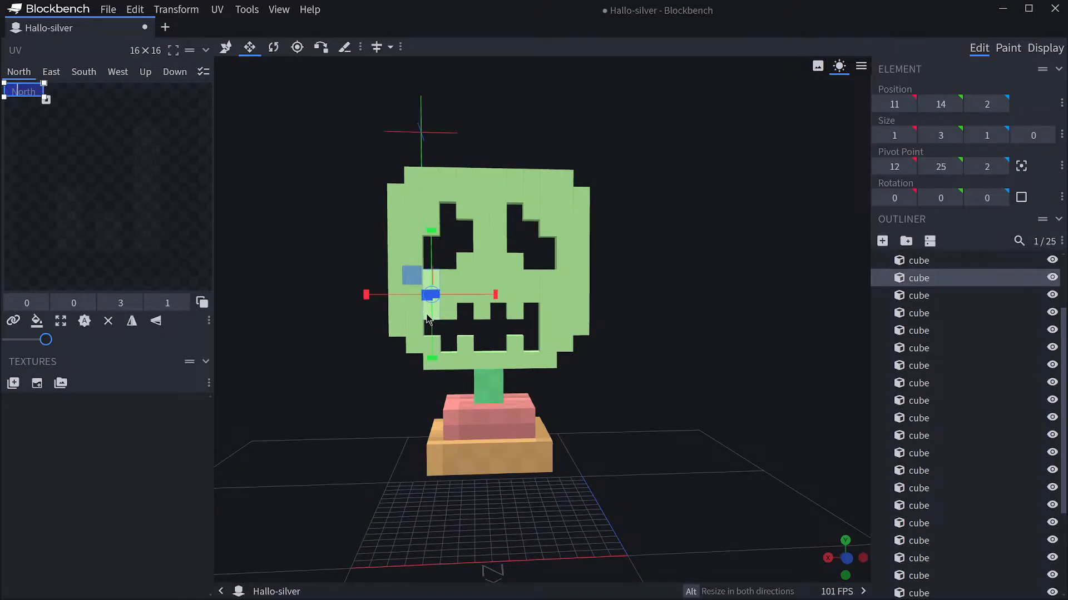
drag(432, 365, 445, 341)
scroll(923, 556, down, 3)
click(447, 309)
click(751, 413)
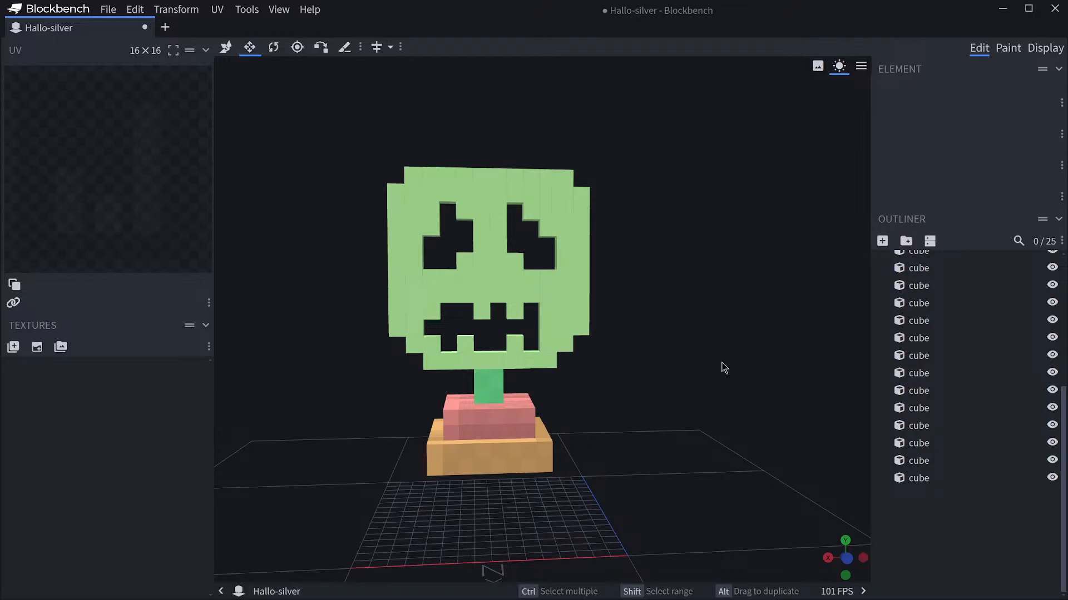
Try to shorten the cube at X 4 beside the mouth by lowering its upper end.
mouse_move(724, 368)
mouse_down()
mouse_move(706, 362)
mouse_move(757, 367)
mouse_move(703, 382)
mouse_move(625, 367)
mouse_move(743, 368)
mouse_move(713, 376)
mouse_move(720, 360)
mouse_up()
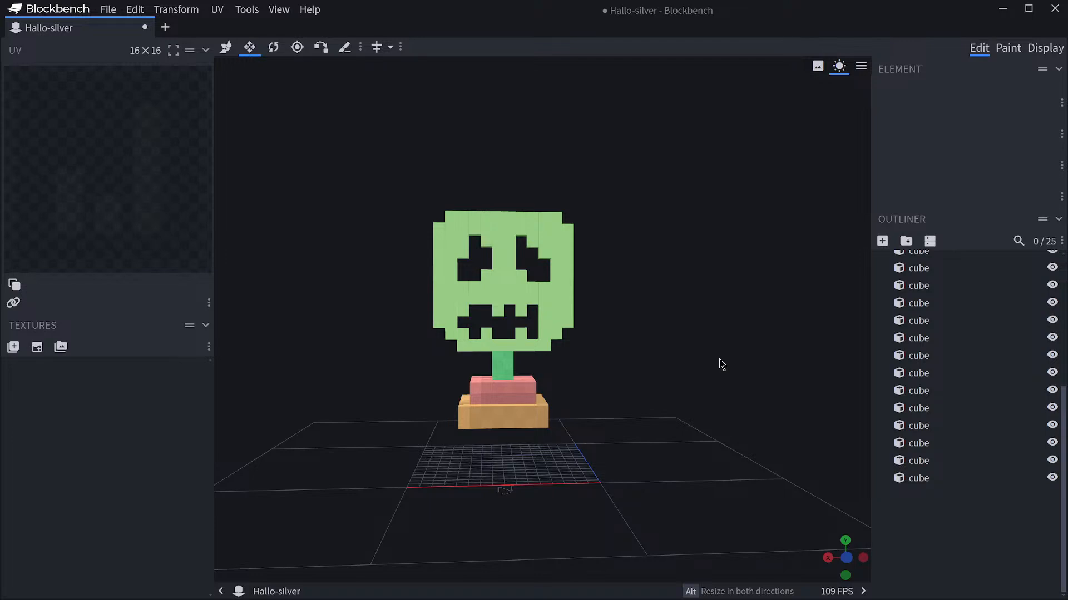
scroll(721, 363, up, 3)
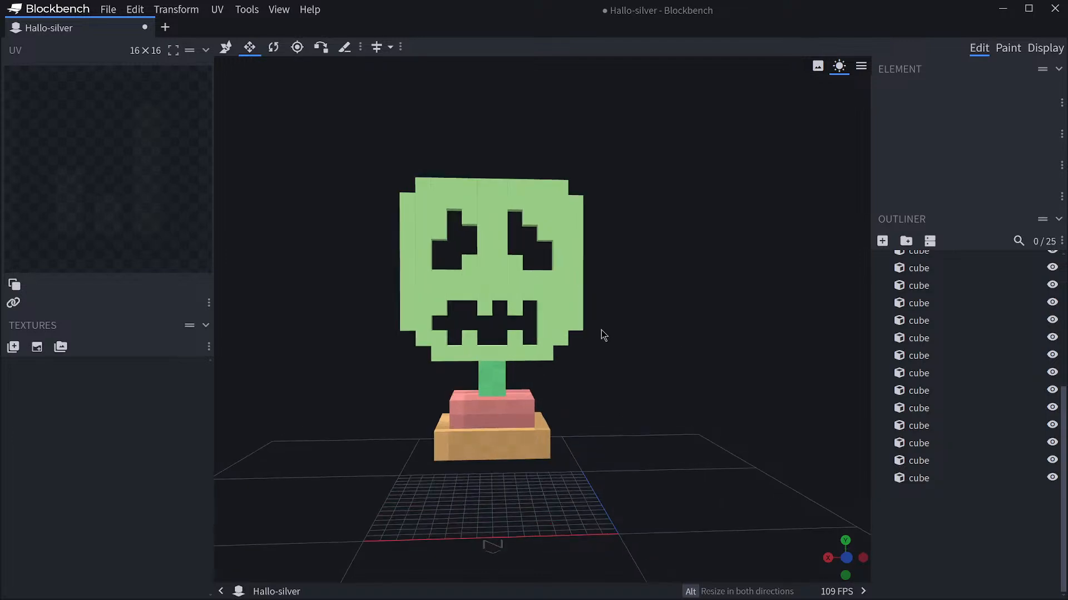
scroll(667, 335, up, 3)
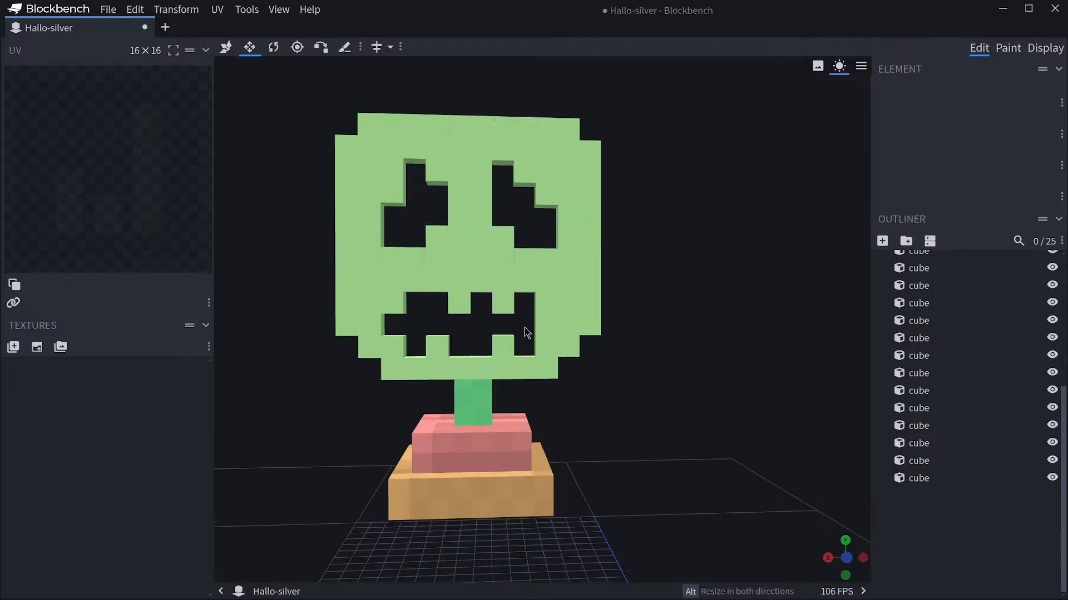
click(548, 300)
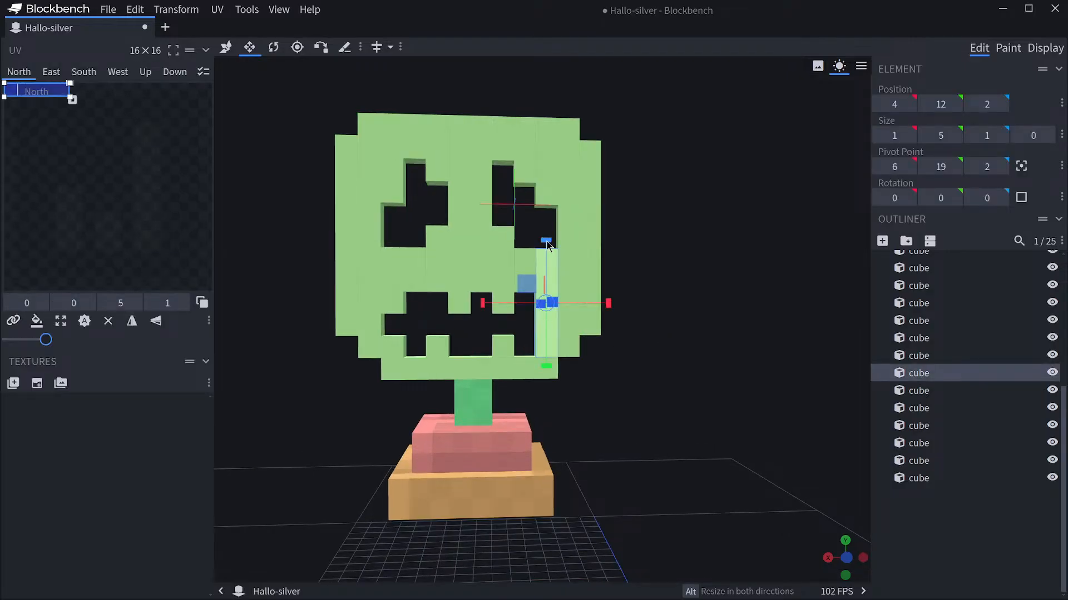
drag(548, 245, 548, 295)
key(ctrl+z)
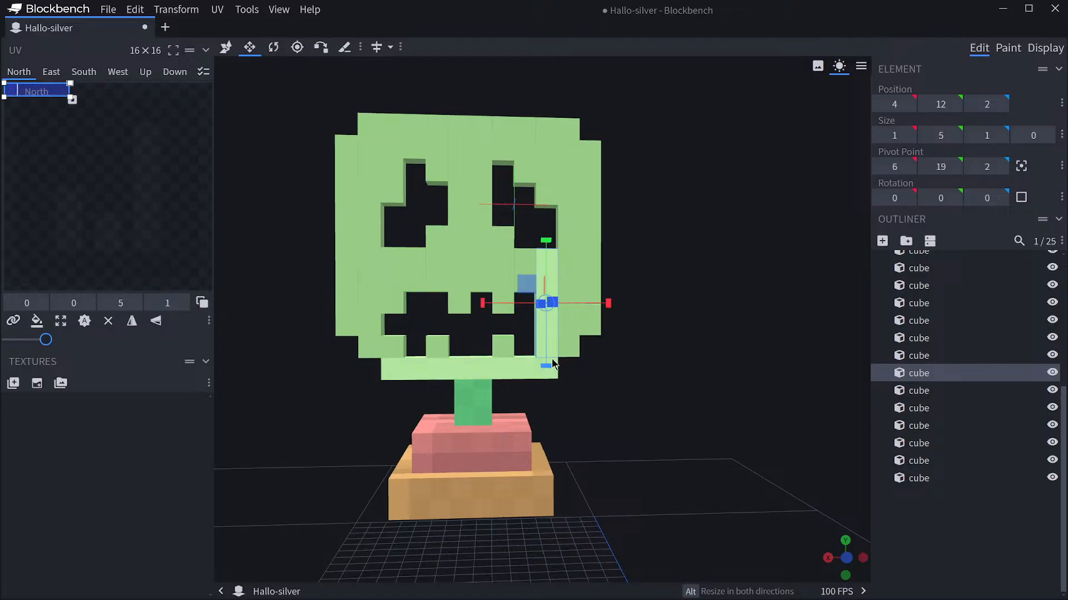
Shorten the cube beside the mouth's right corner from below to height 4, with its base at Y 13.
click(704, 377)
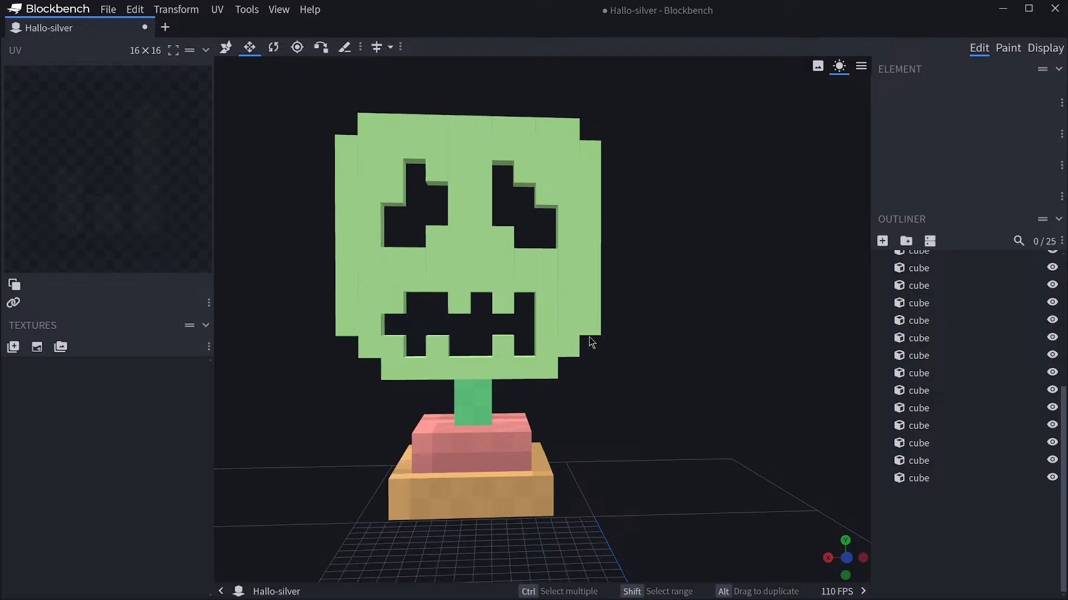
click(543, 325)
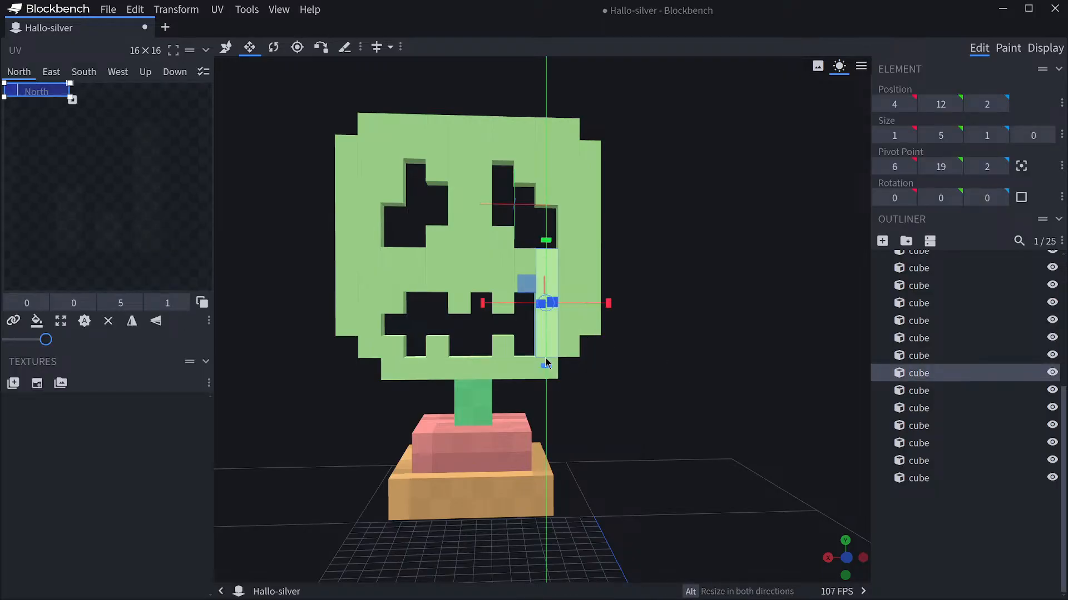
click(679, 375)
Examine the finished face and select its individual cubes in the model to check how the pieces are divided.
scroll(717, 400, down, 3)
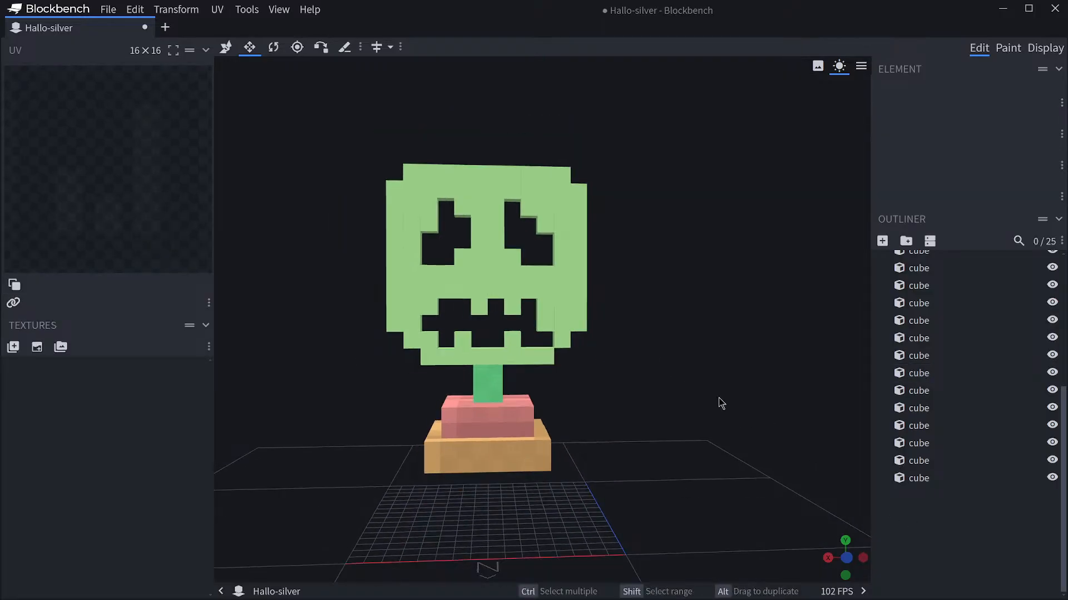
drag(721, 403, 683, 410)
scroll(709, 400, down, 5)
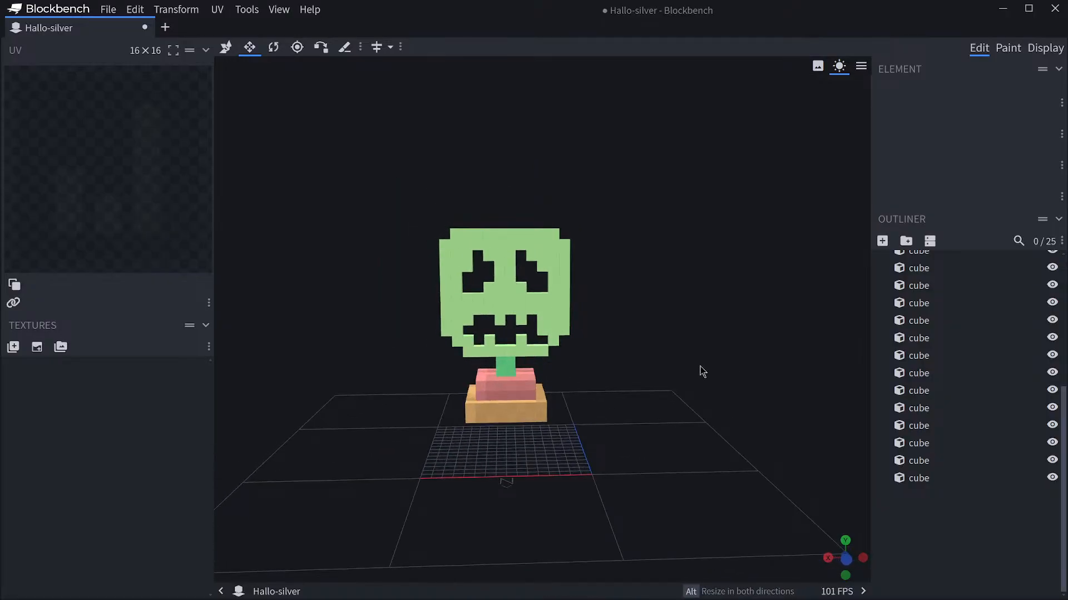
scroll(652, 364, up, 8)
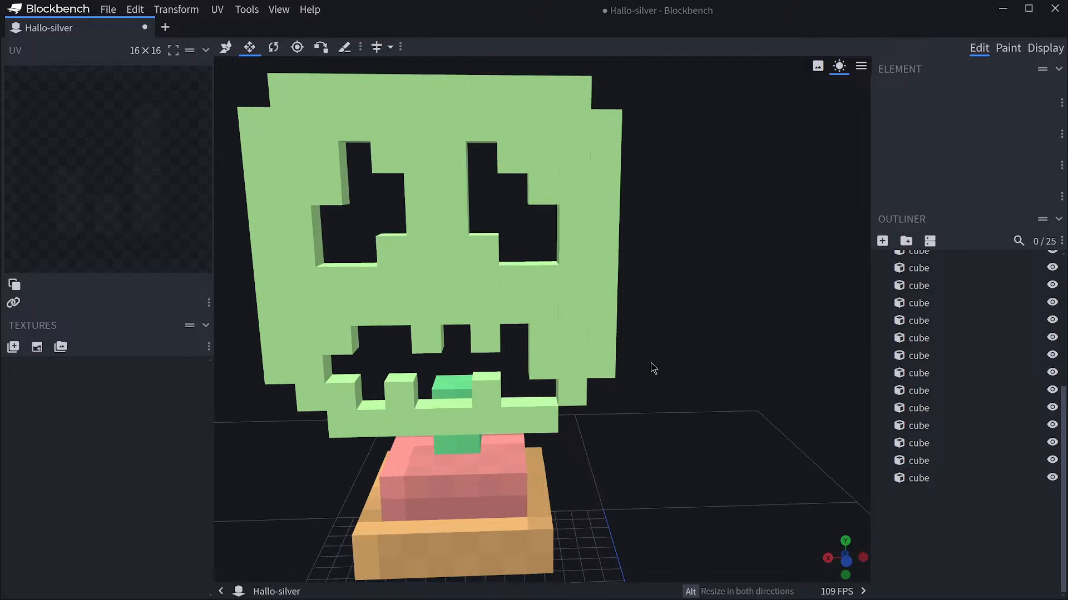
scroll(652, 365, down, 4)
click(569, 296)
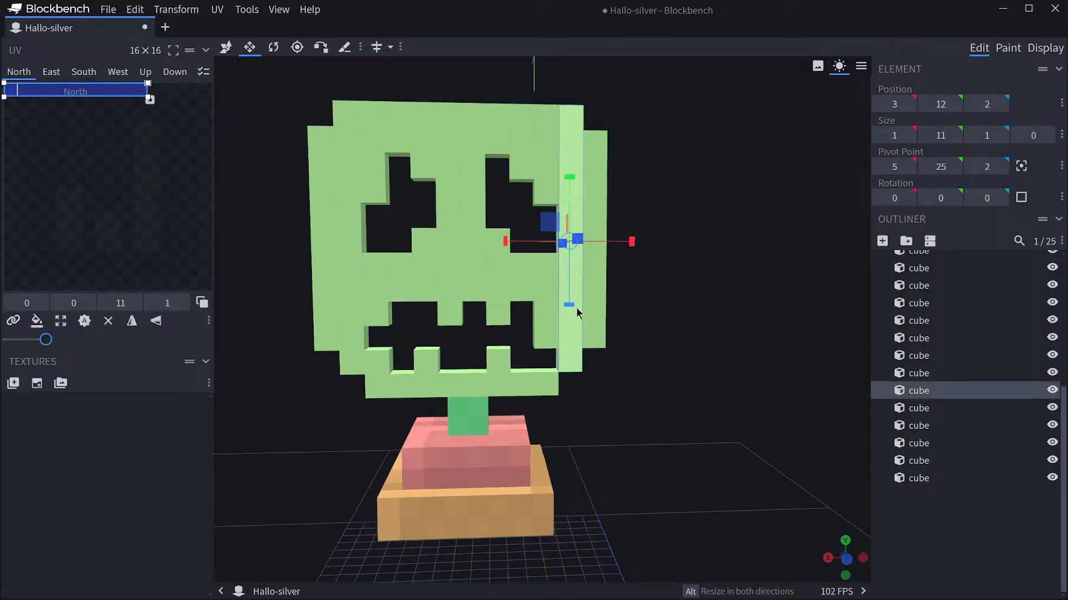
click(536, 161)
click(445, 188)
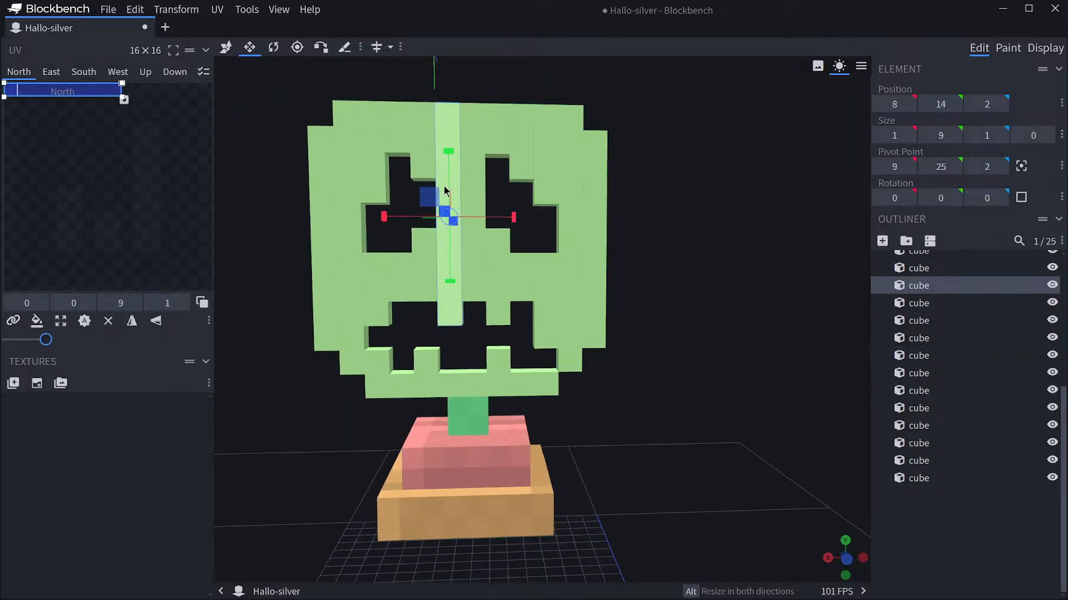
click(470, 202)
click(411, 270)
click(384, 289)
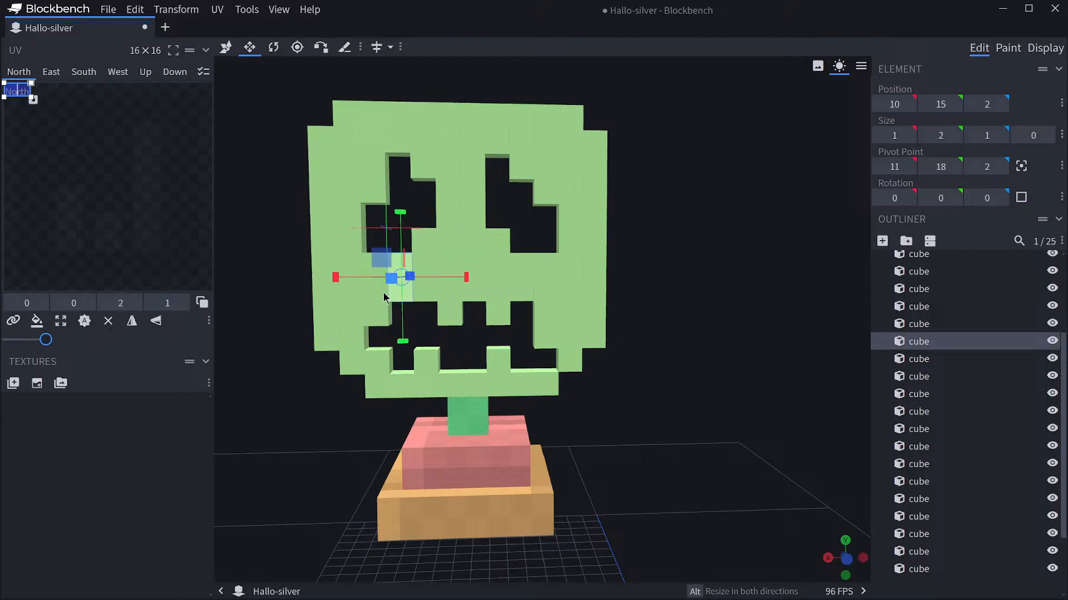
click(359, 309)
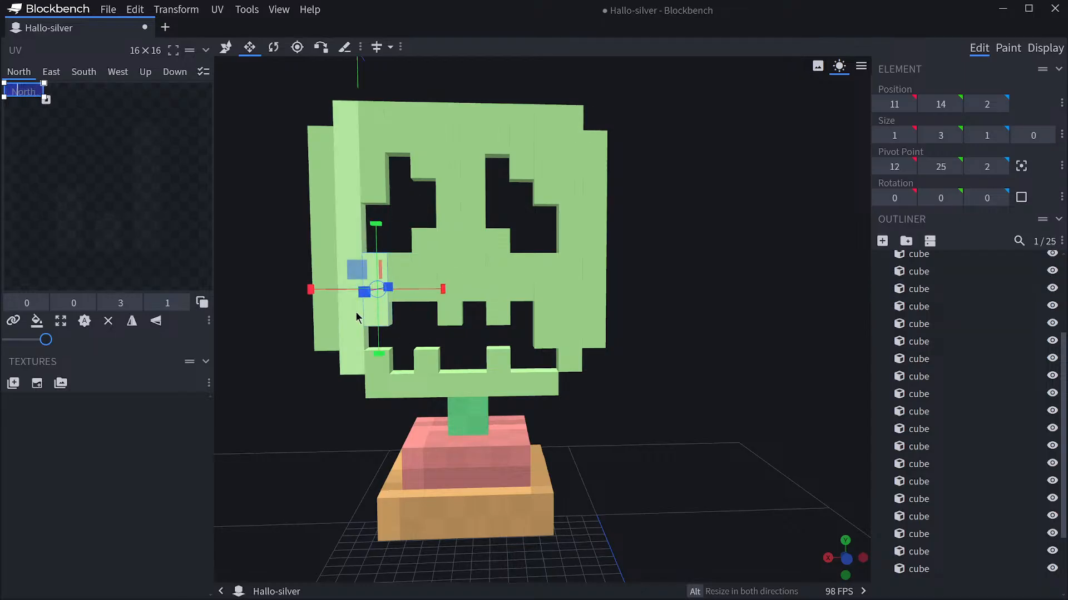
click(333, 330)
click(401, 132)
click(443, 144)
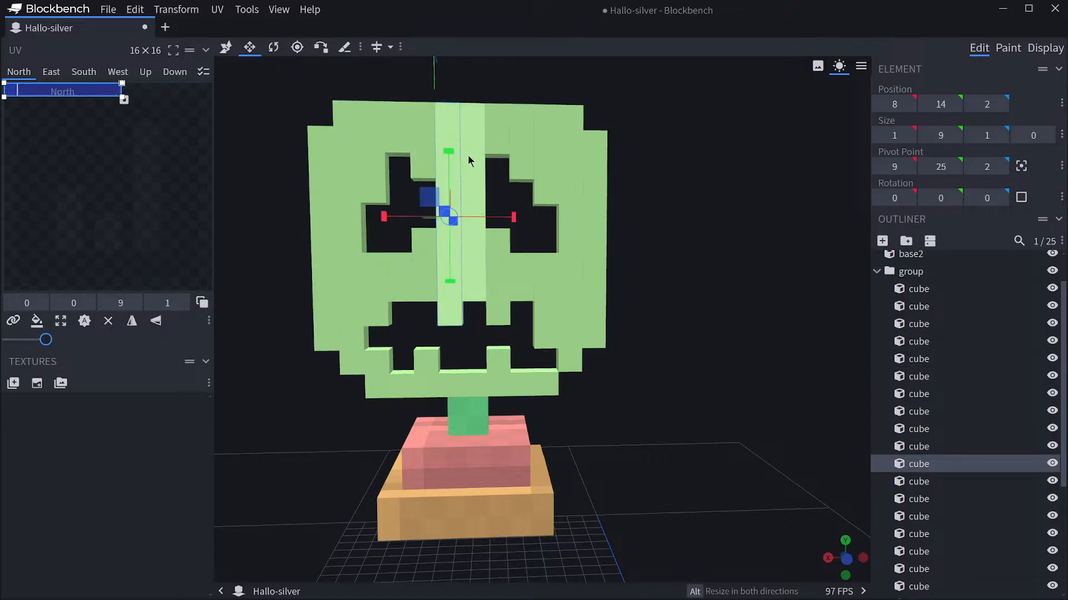
click(458, 380)
click(496, 359)
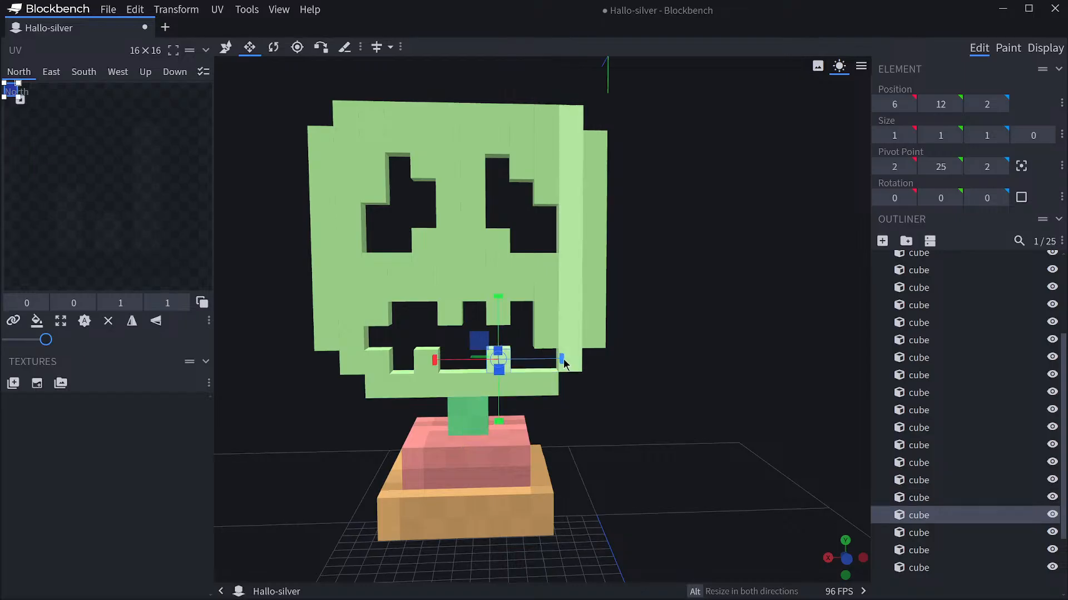
click(593, 336)
click(552, 336)
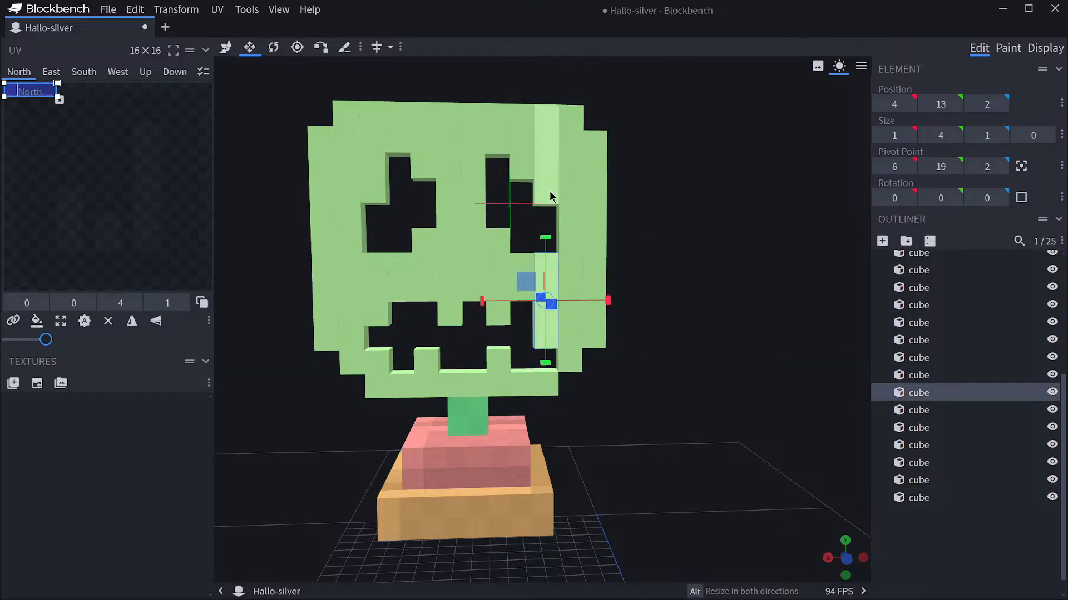
click(552, 197)
Select the face group's cubes one after another in the outliner to check which part of the face each one forms.
click(918, 499)
scroll(927, 279, up, 5)
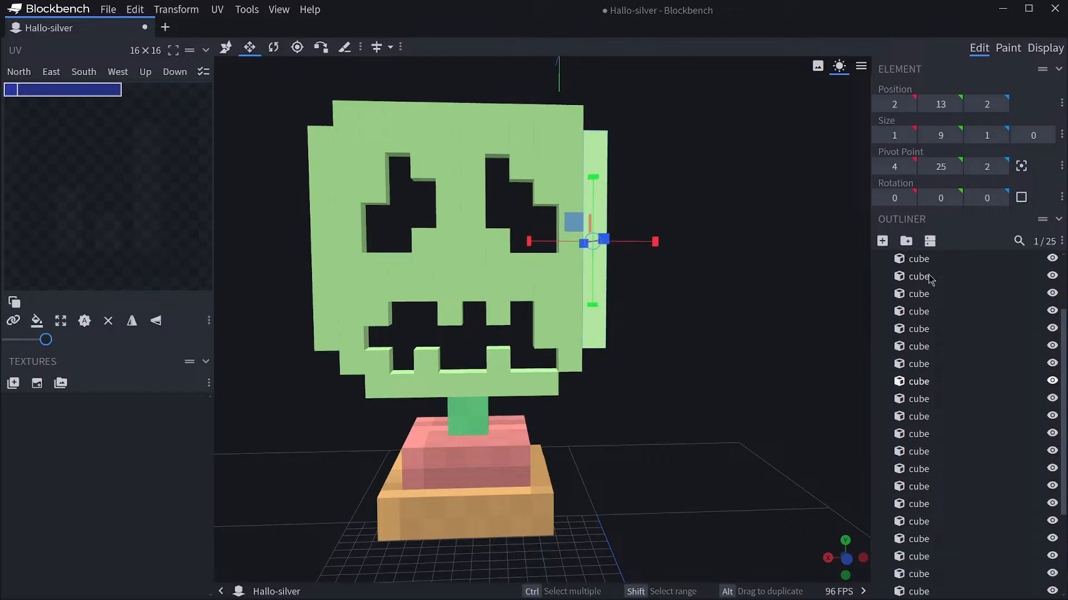
click(919, 347)
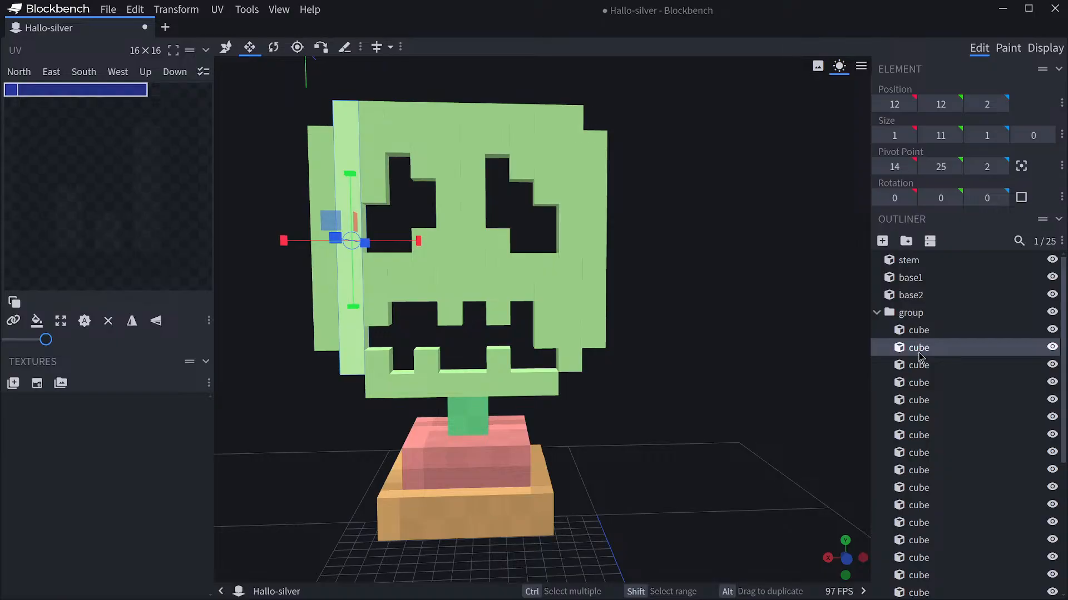
click(926, 332)
click(921, 348)
click(924, 365)
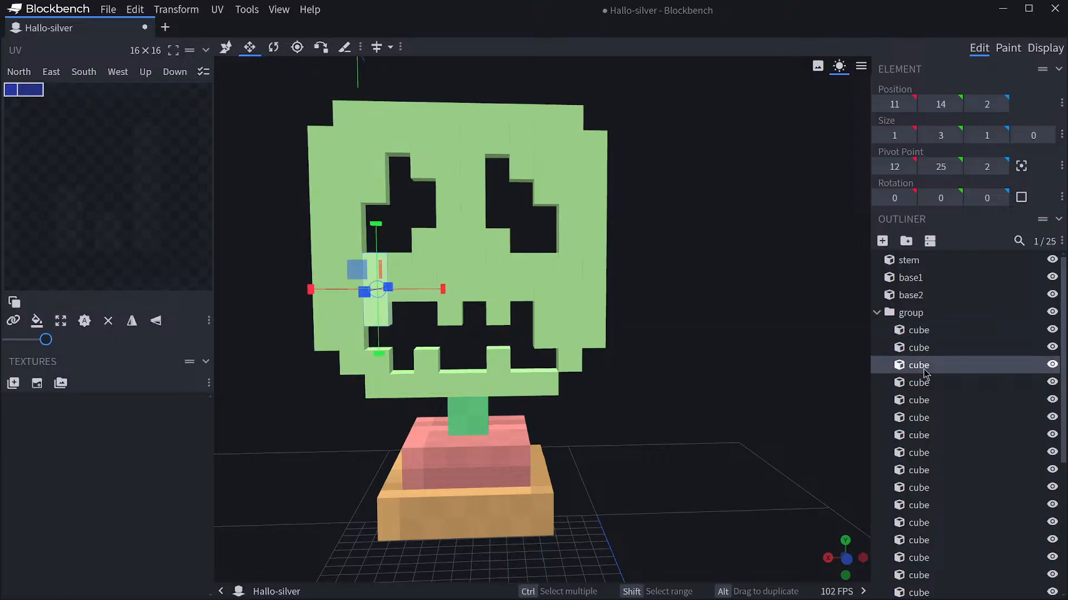
click(926, 385)
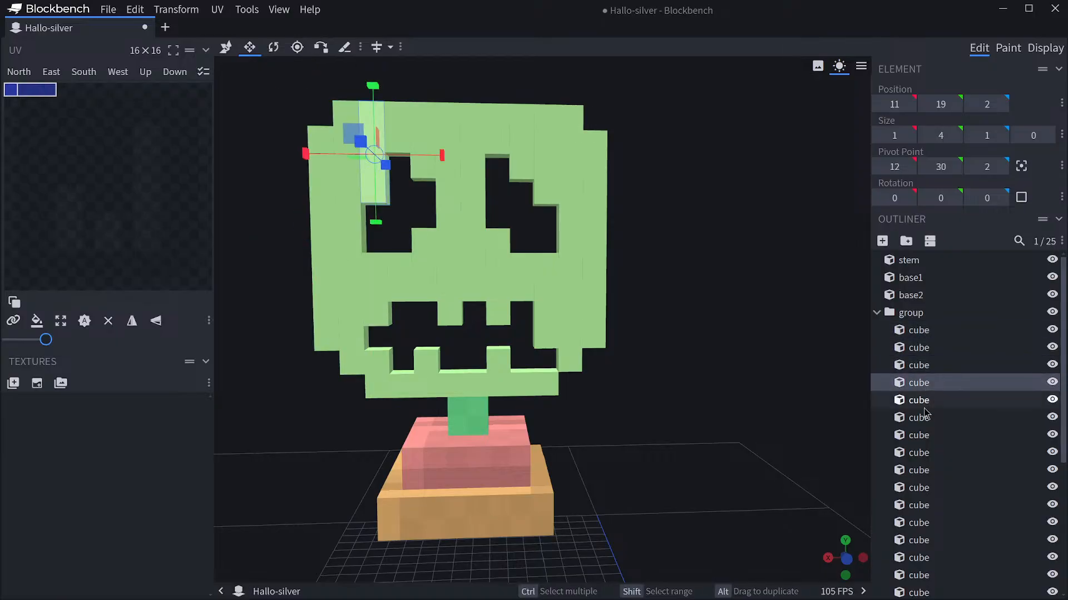
click(923, 401)
click(924, 422)
scroll(924, 423, down, 2)
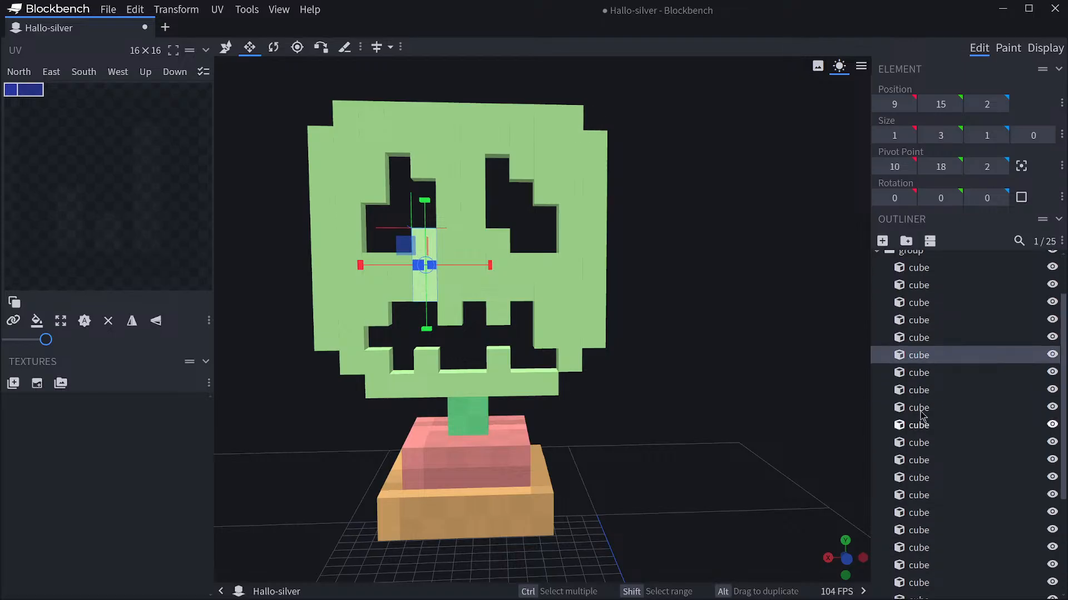
click(925, 378)
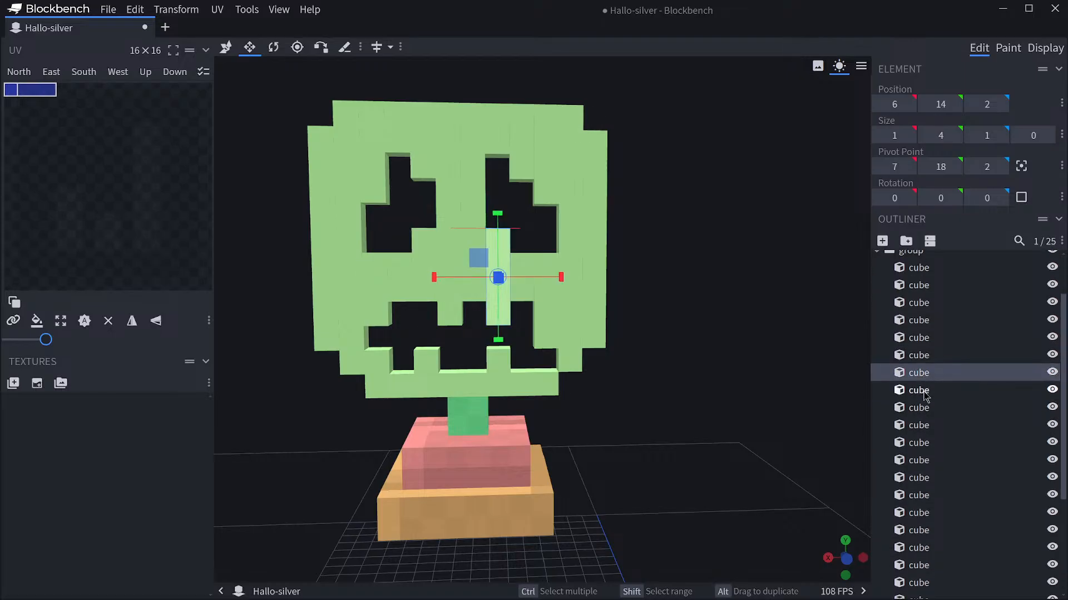
click(926, 392)
scroll(926, 383, down, 2)
click(926, 347)
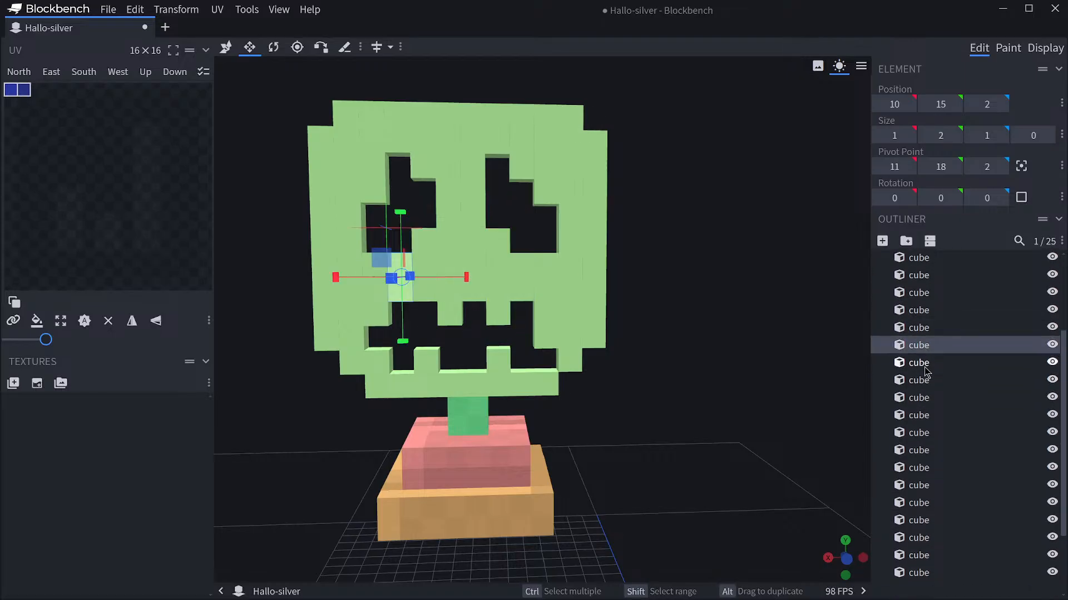
click(926, 366)
click(920, 380)
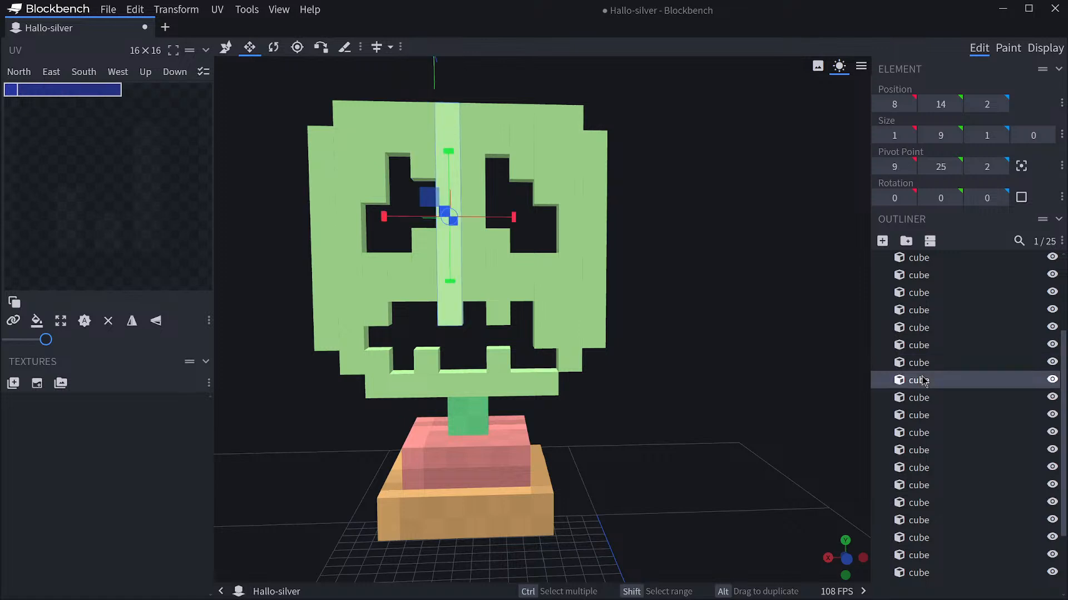
click(923, 397)
click(922, 415)
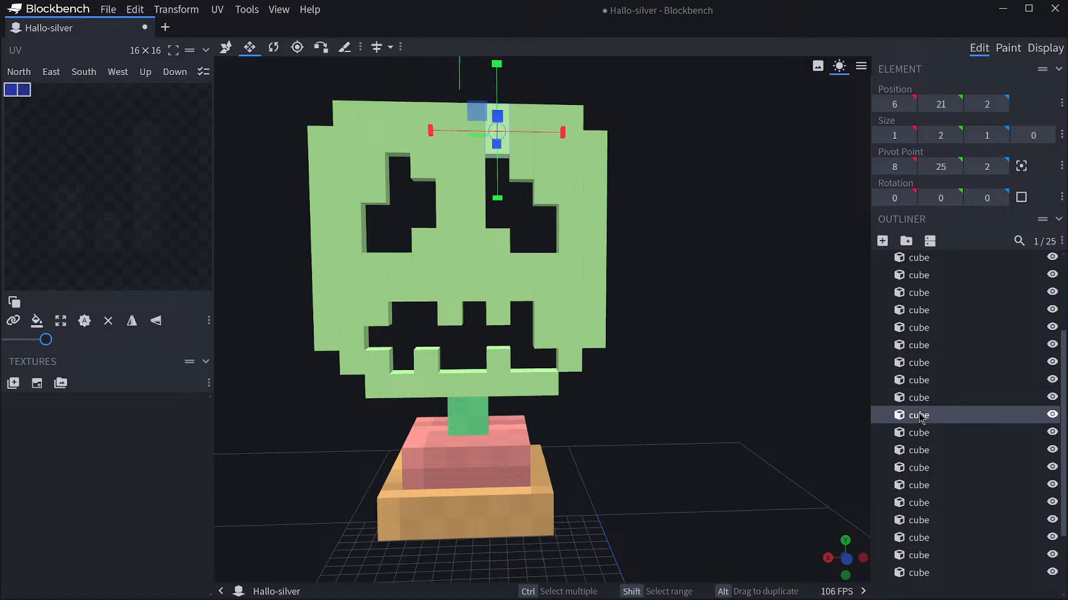
click(920, 433)
click(918, 451)
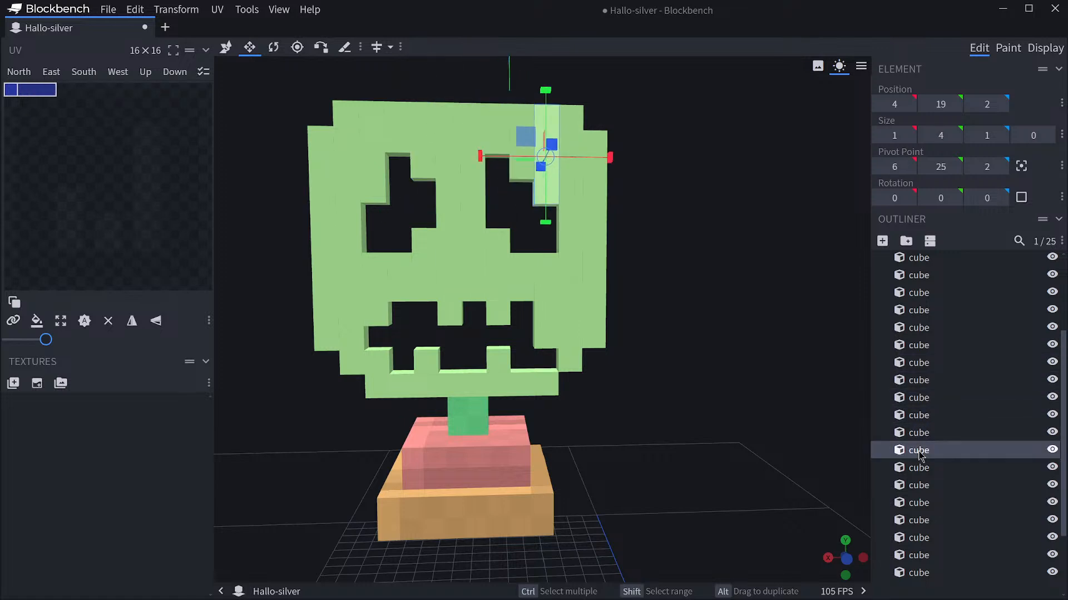
scroll(918, 456, down, 2)
click(927, 409)
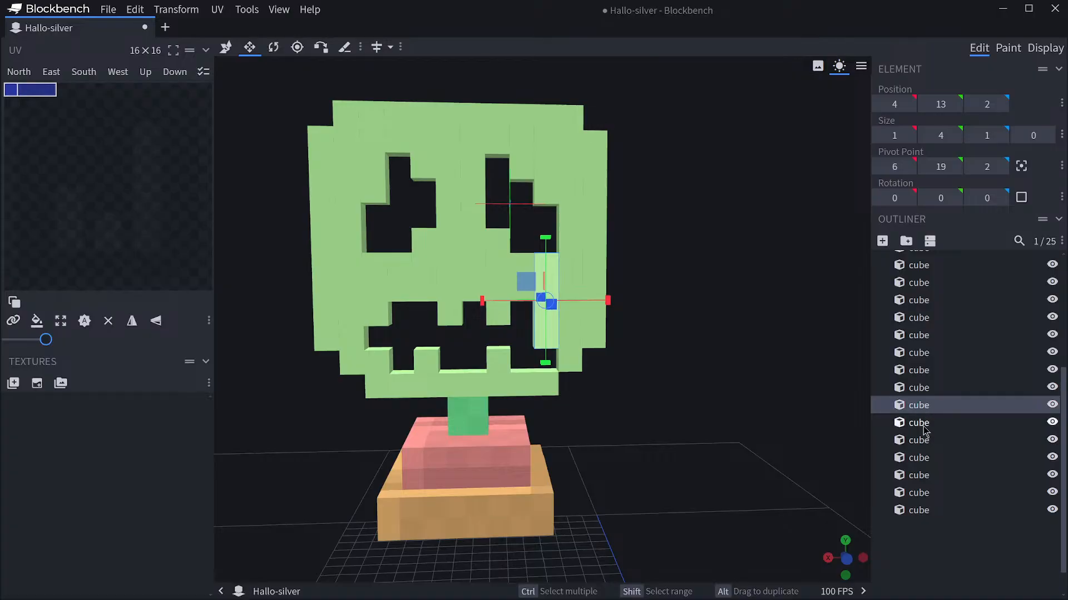
click(922, 423)
click(924, 441)
scroll(980, 439, up, 3)
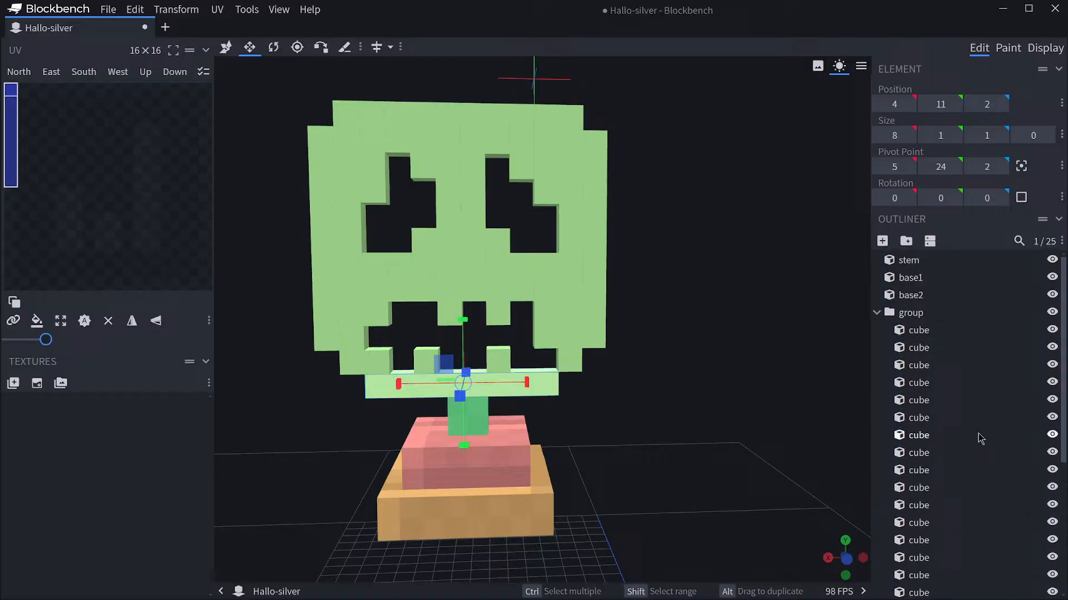
Hide and show each cube of the face group in turn to check for duplicate or overlapping pieces.
click(1052, 330)
click(1052, 331)
click(1052, 348)
click(1052, 348)
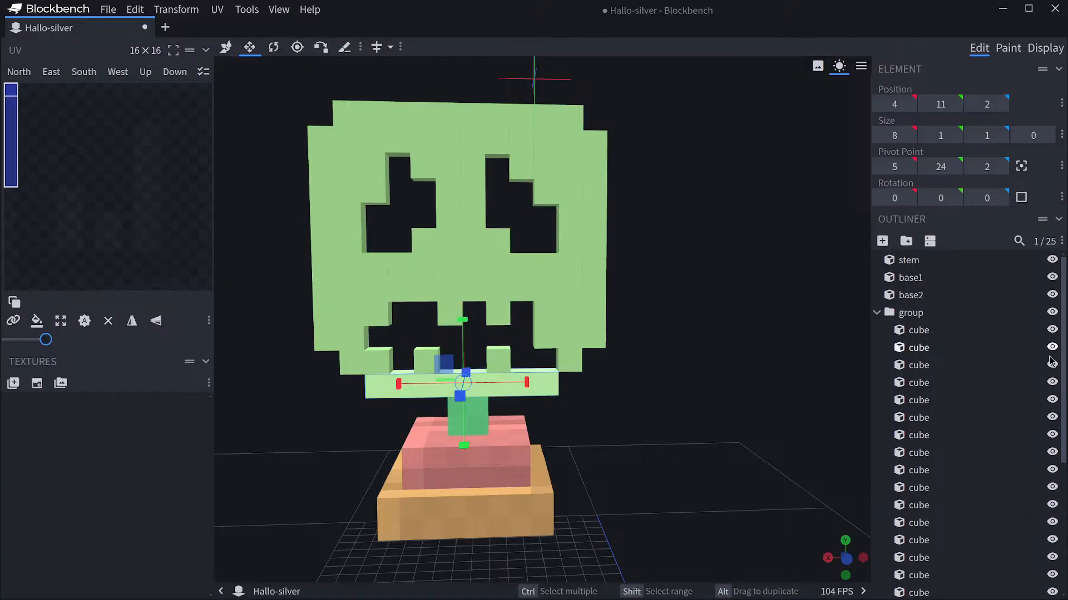
click(1052, 365)
click(1052, 366)
click(1052, 382)
click(1052, 382)
click(1052, 400)
click(1052, 401)
click(1052, 417)
click(1052, 417)
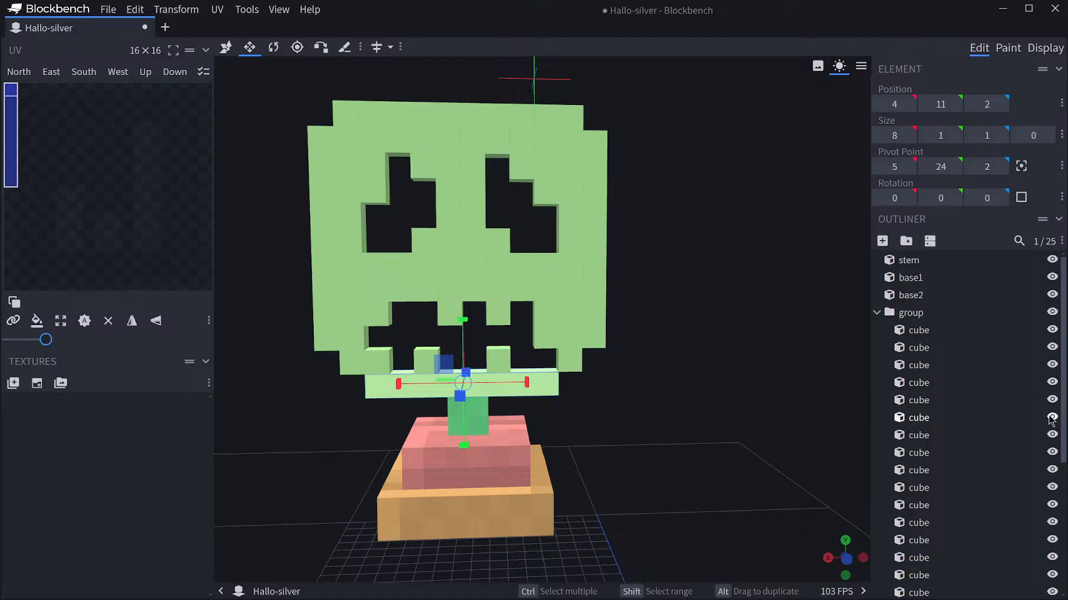
click(1052, 434)
click(1052, 435)
click(1052, 452)
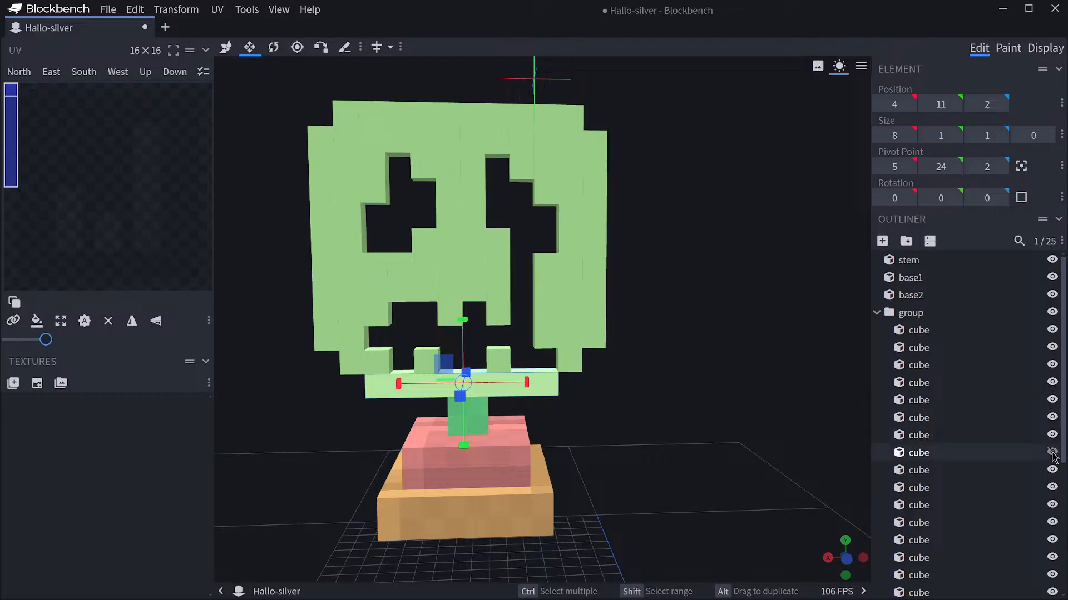
click(1052, 453)
click(1052, 452)
click(1052, 452)
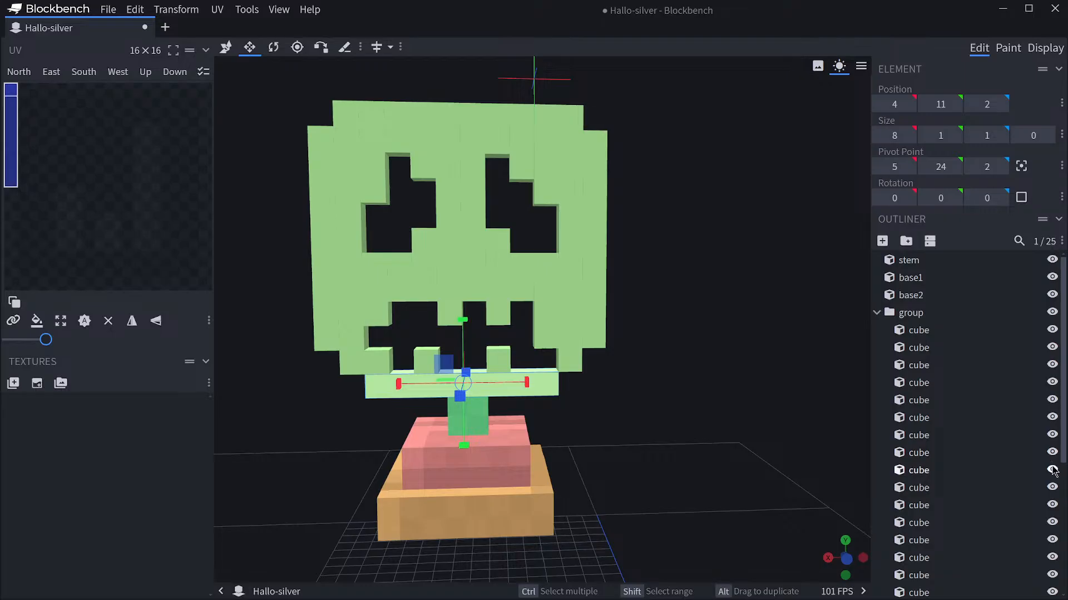
click(1052, 470)
click(1052, 471)
click(1052, 488)
click(1052, 488)
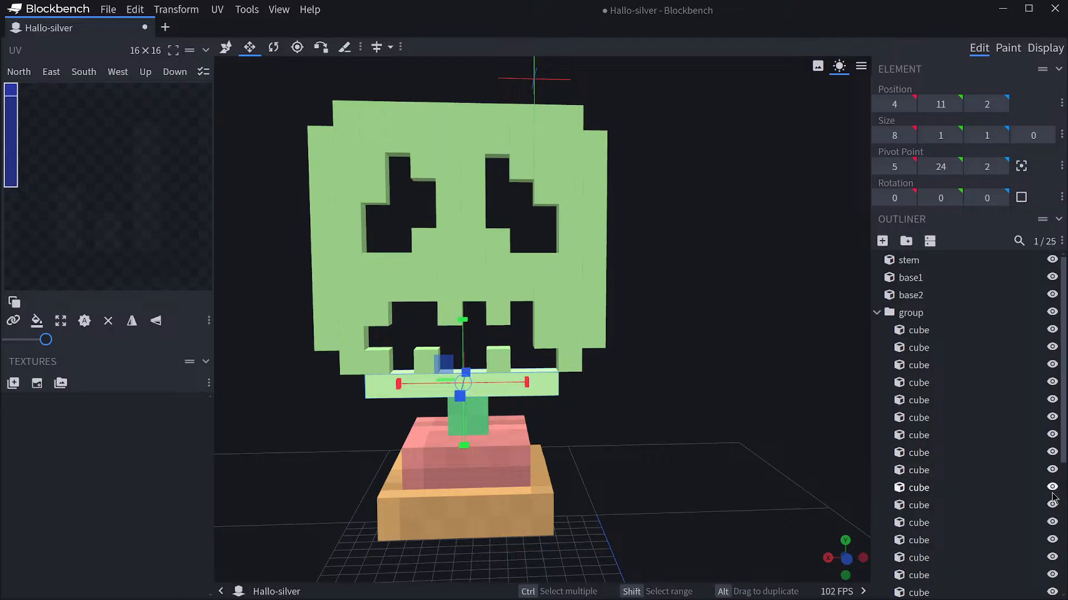
click(1052, 505)
click(1052, 505)
click(1052, 523)
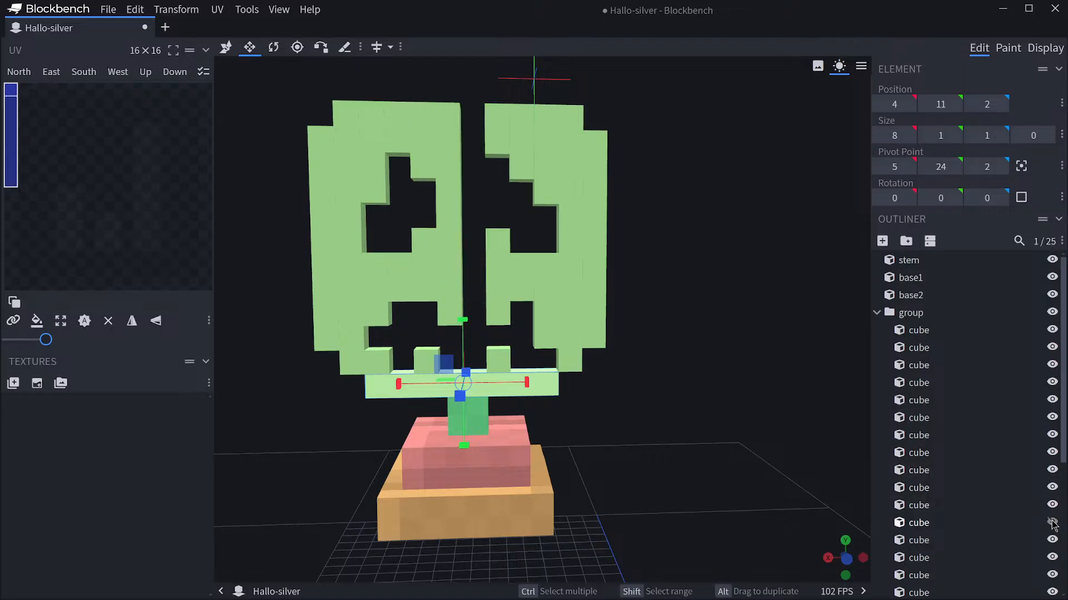
click(1052, 522)
click(1053, 540)
click(1053, 539)
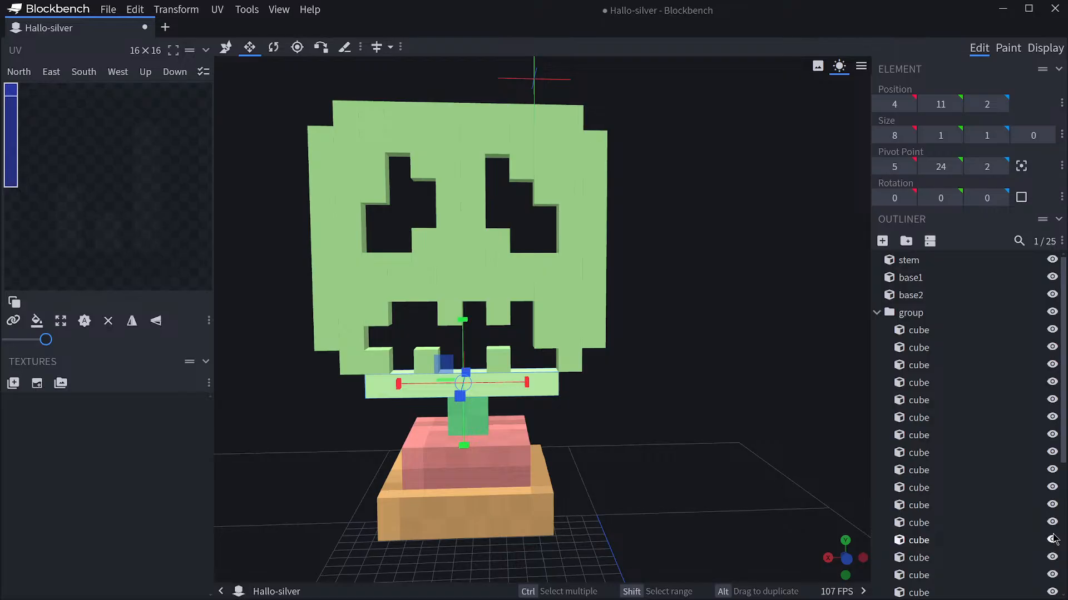
click(1052, 557)
click(1052, 558)
click(1052, 576)
click(1053, 575)
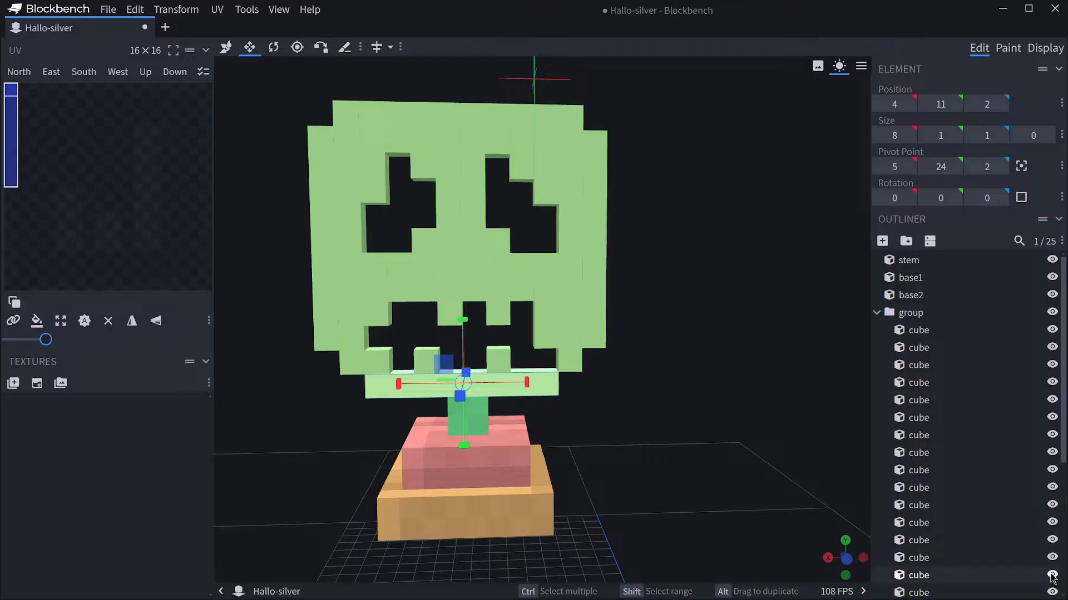
click(1052, 593)
scroll(1012, 528, down, 3)
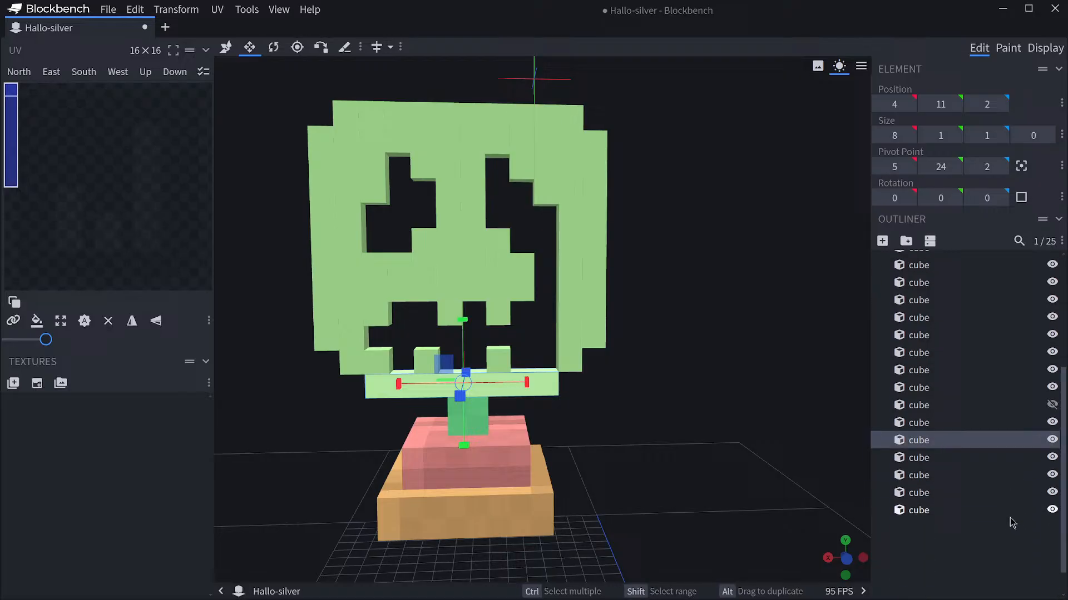
click(1052, 423)
click(1052, 424)
click(1052, 424)
click(1052, 440)
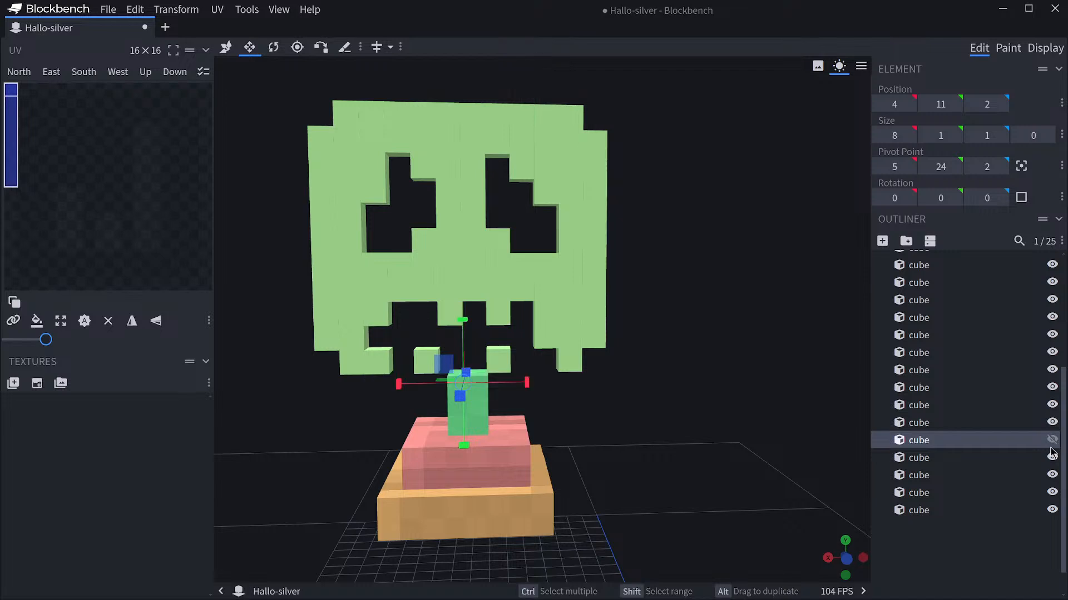
click(1051, 440)
click(1052, 458)
click(1052, 458)
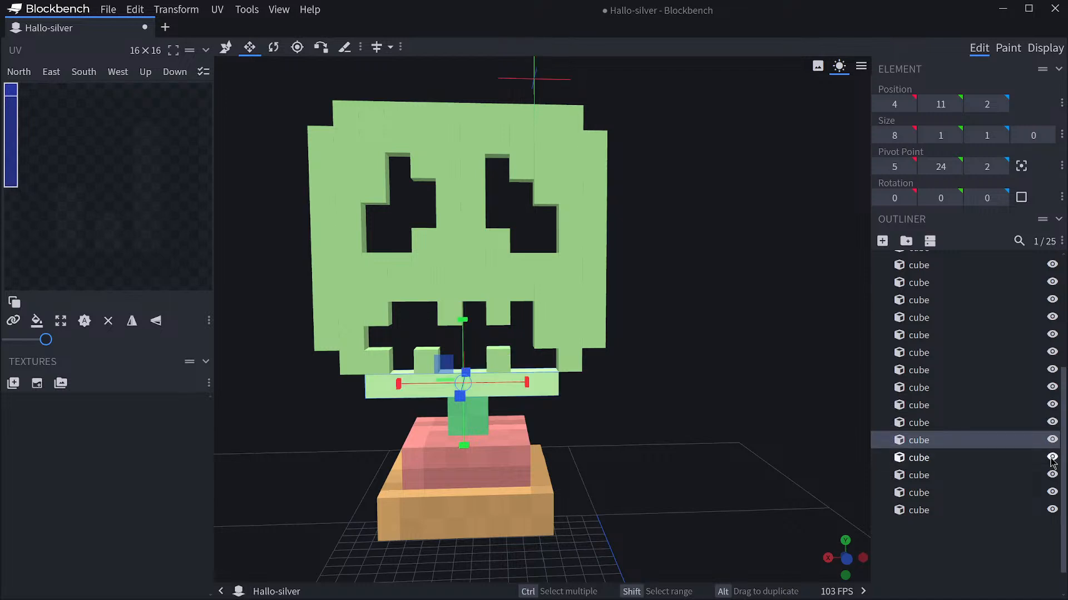
click(1052, 475)
click(1052, 475)
click(1052, 493)
click(1052, 492)
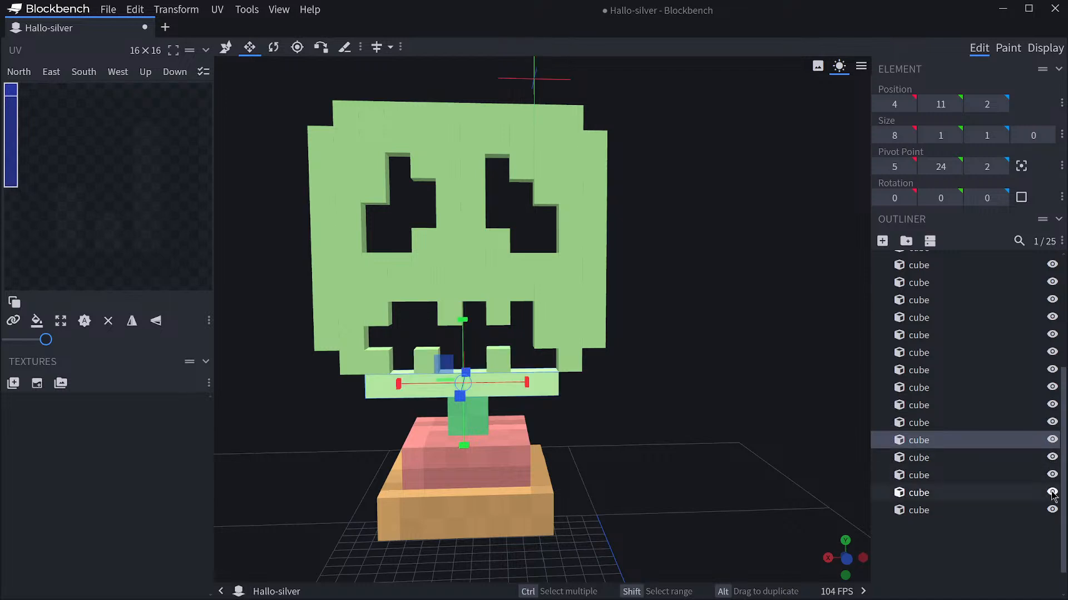
click(1052, 492)
click(1052, 492)
click(1052, 510)
click(1052, 510)
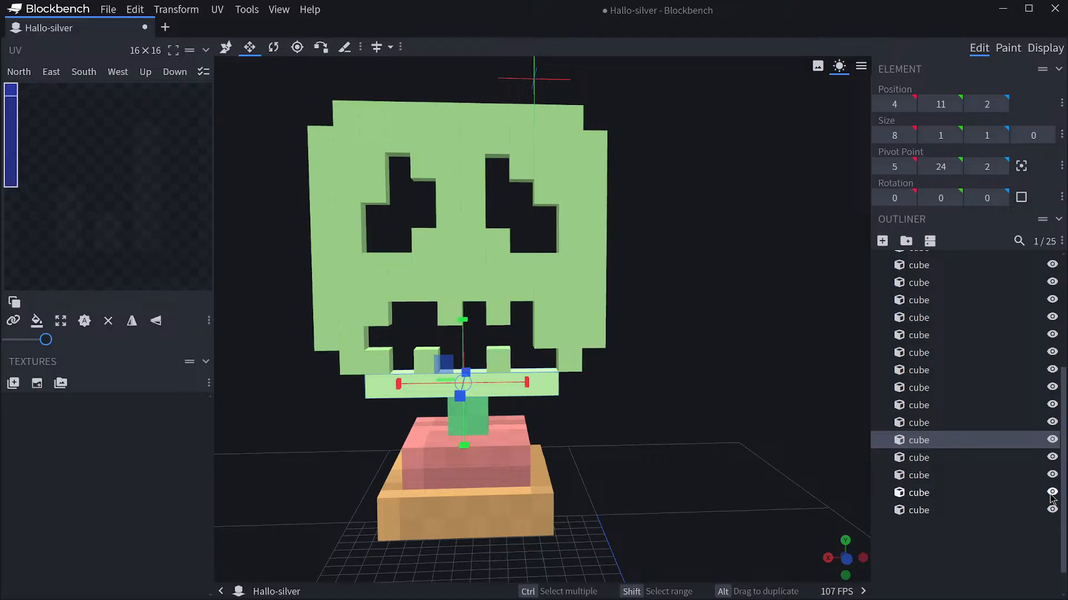
Repeatedly hide and show the small tooth cube at the mouth's lower left corner to inspect it.
click(1052, 493)
click(1052, 493)
click(1052, 493)
click(1052, 492)
click(1052, 493)
click(1052, 493)
click(1052, 493)
click(1052, 492)
click(1052, 493)
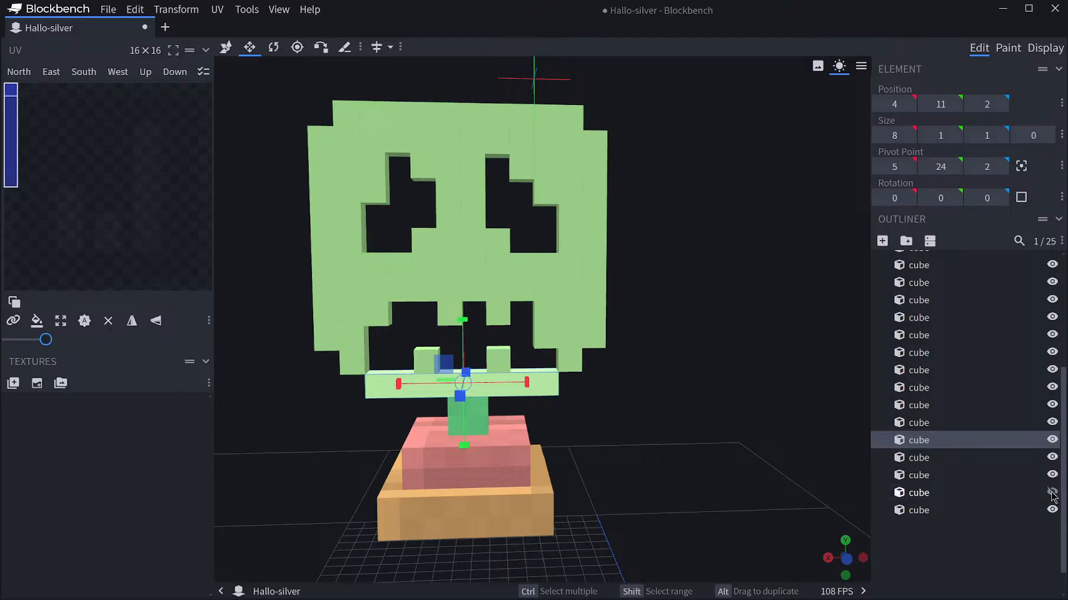
click(1052, 493)
click(1052, 493)
click(1052, 492)
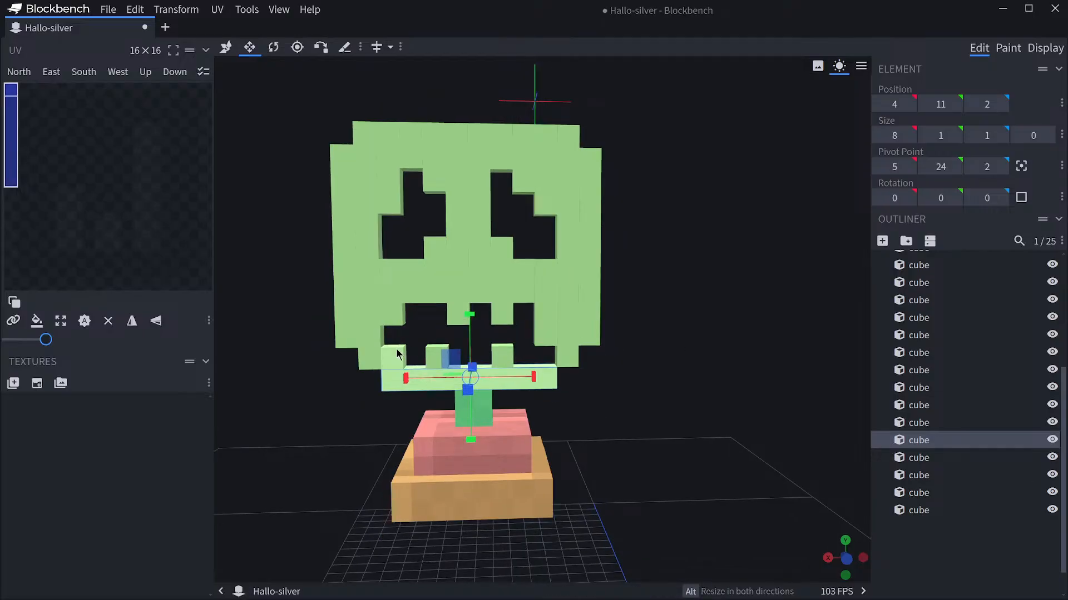
Select all the cubes that make up the face and group them into a subgroup inside the existing group.
scroll(690, 383, down, 1)
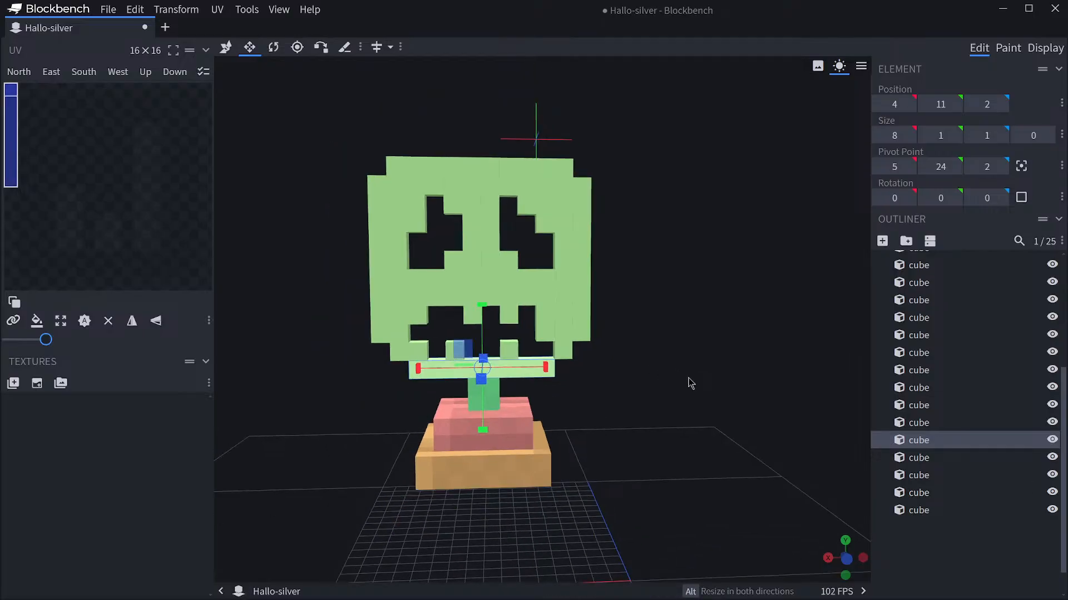
drag(707, 358, 739, 370)
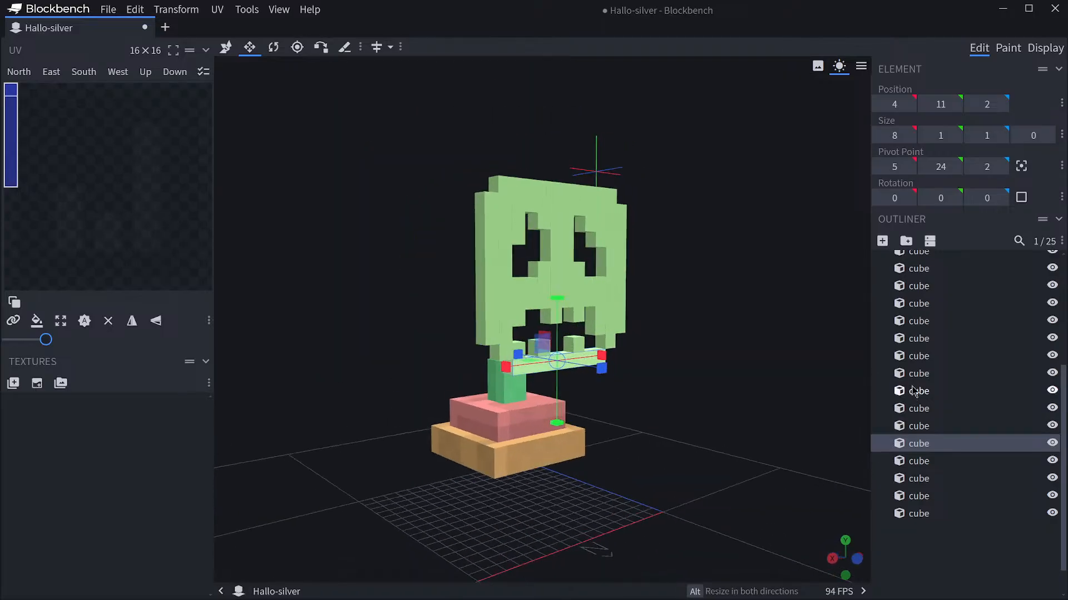
scroll(926, 389, up, 3)
click(926, 331)
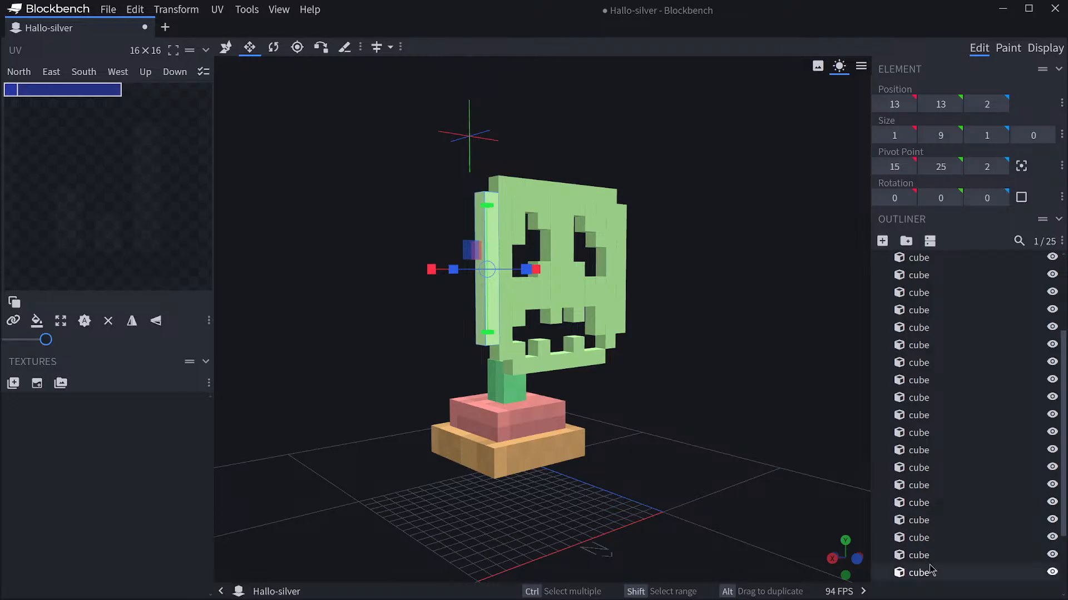
shift+click(917, 575)
right_click(927, 349)
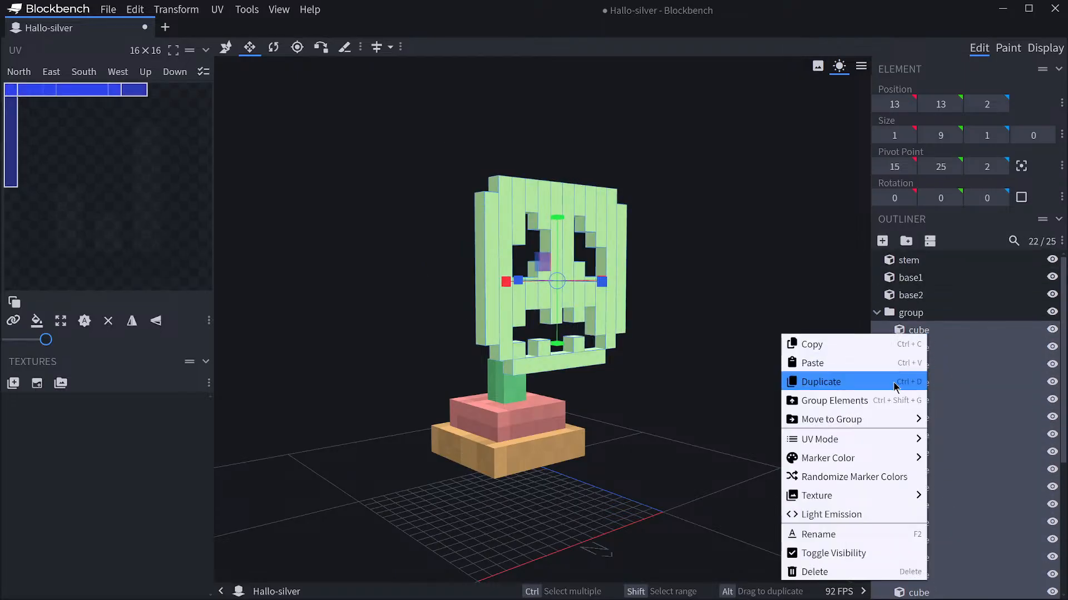
click(862, 402)
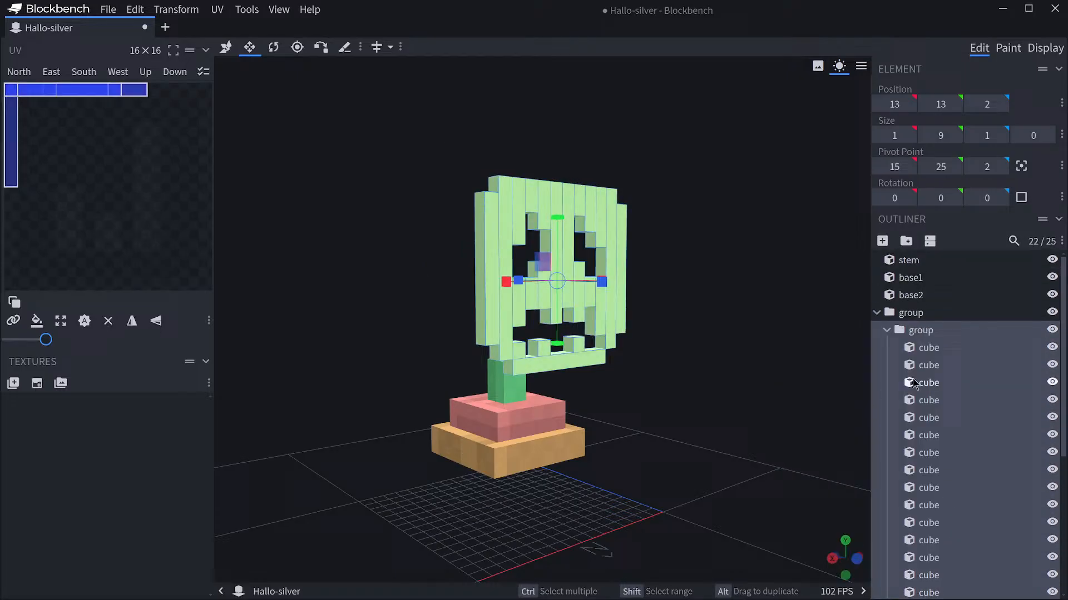
Rename the inner group of cubes as face and collapse it, and rename the outer group as pumpkin.
double_click(919, 330)
click(886, 330)
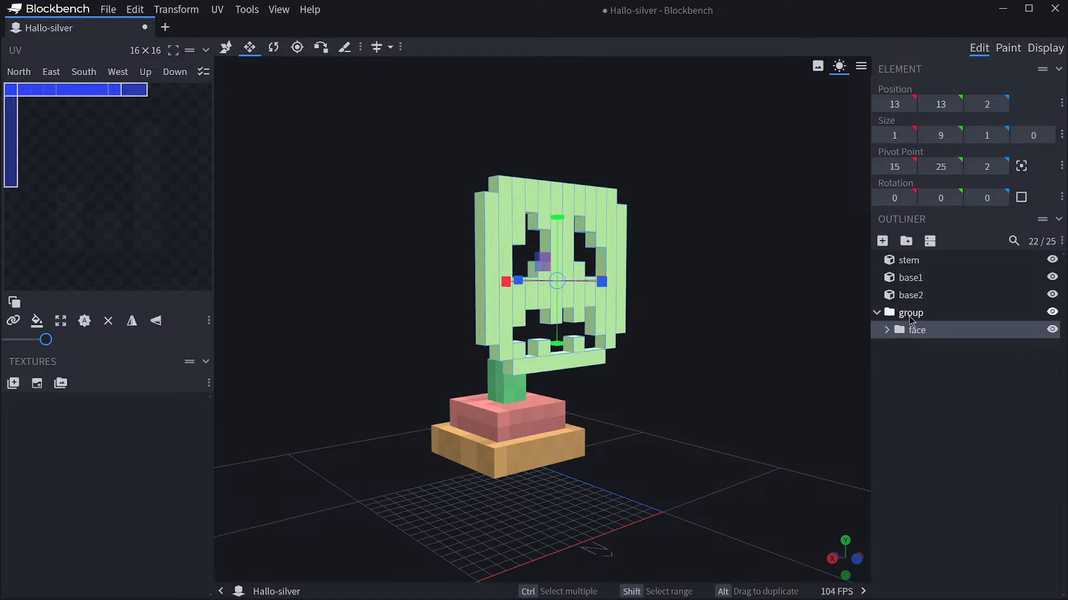
double_click(922, 313)
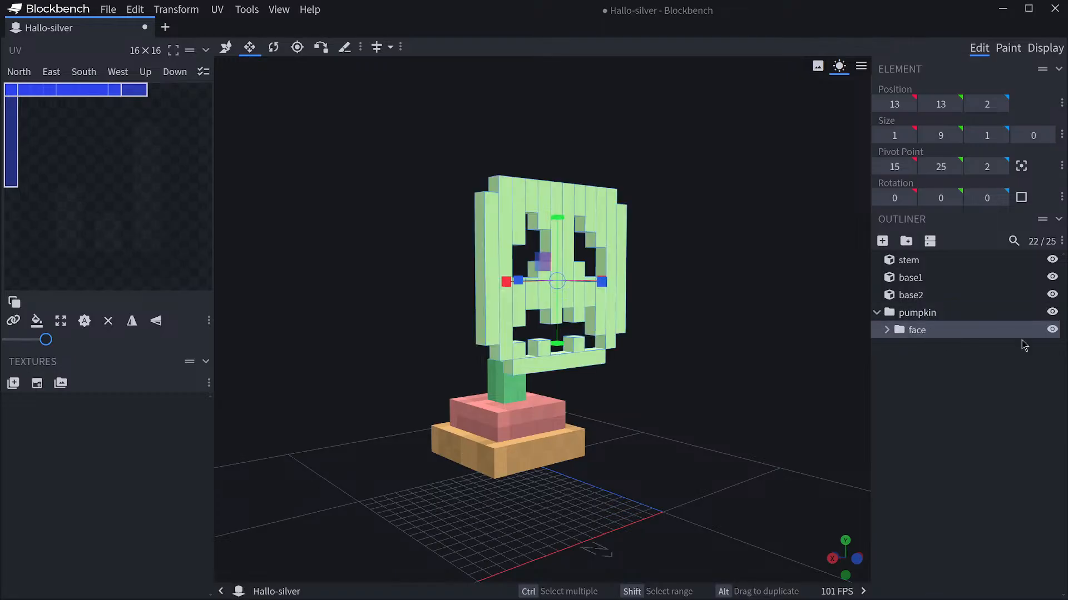
click(861, 385)
drag(757, 372, 702, 371)
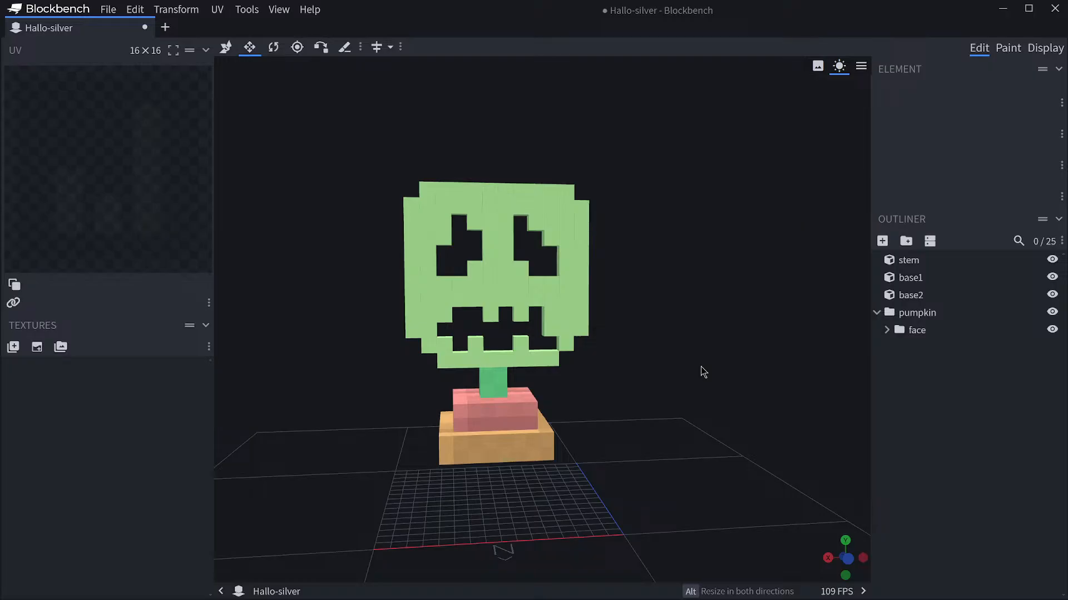
Add a new cube and move it up to position 0, 14, 0, in front of the face's side edge.
mouse_move(702, 371)
mouse_down()
mouse_move(775, 374)
mouse_move(689, 375)
mouse_up()
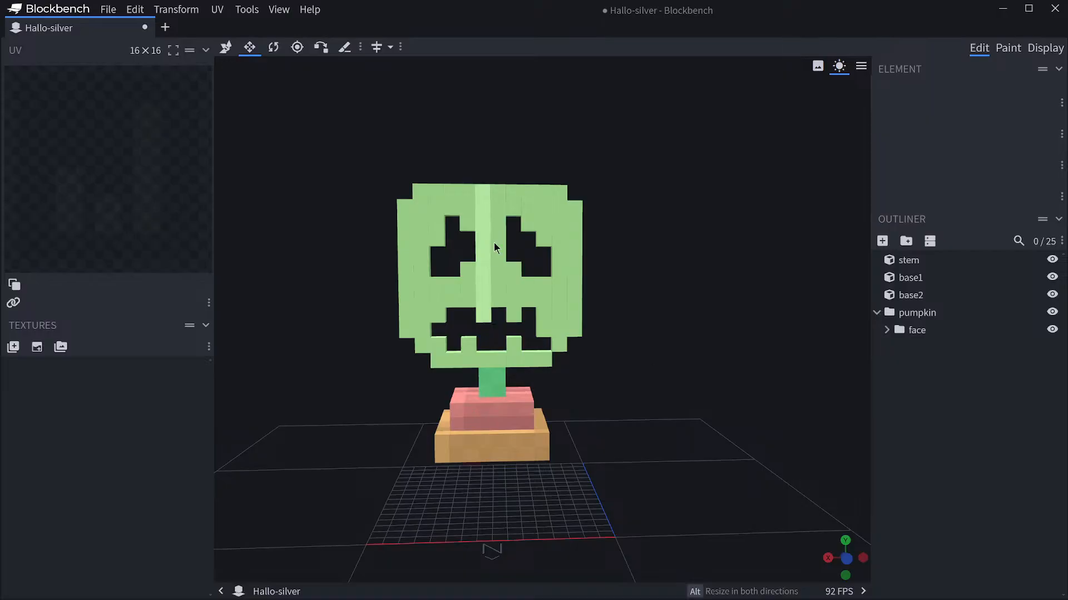
click(882, 242)
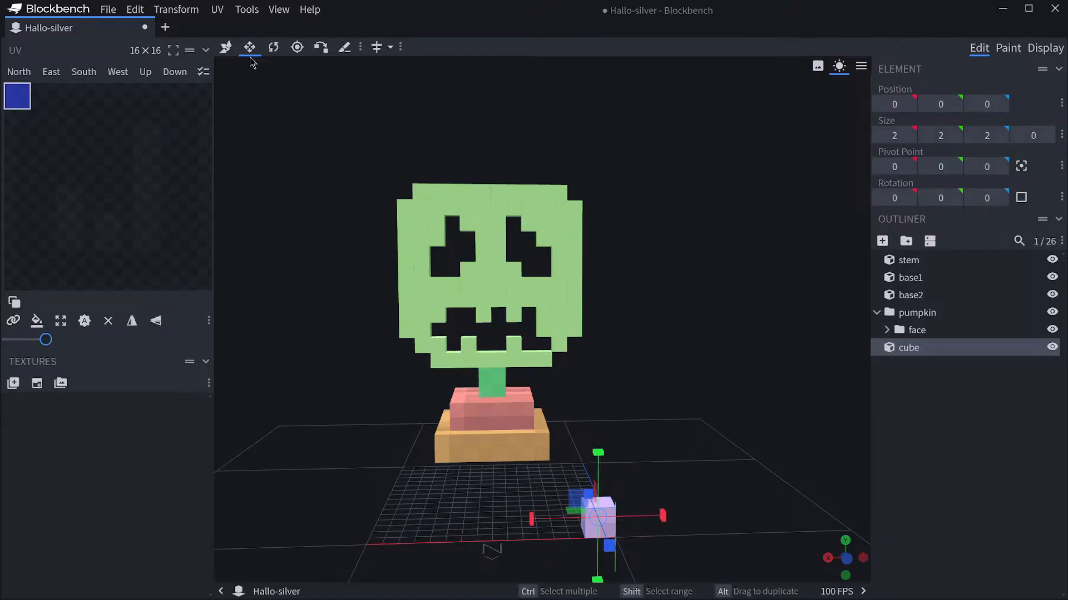
key(v)
drag(596, 450, 778, 387)
drag(597, 305, 584, 305)
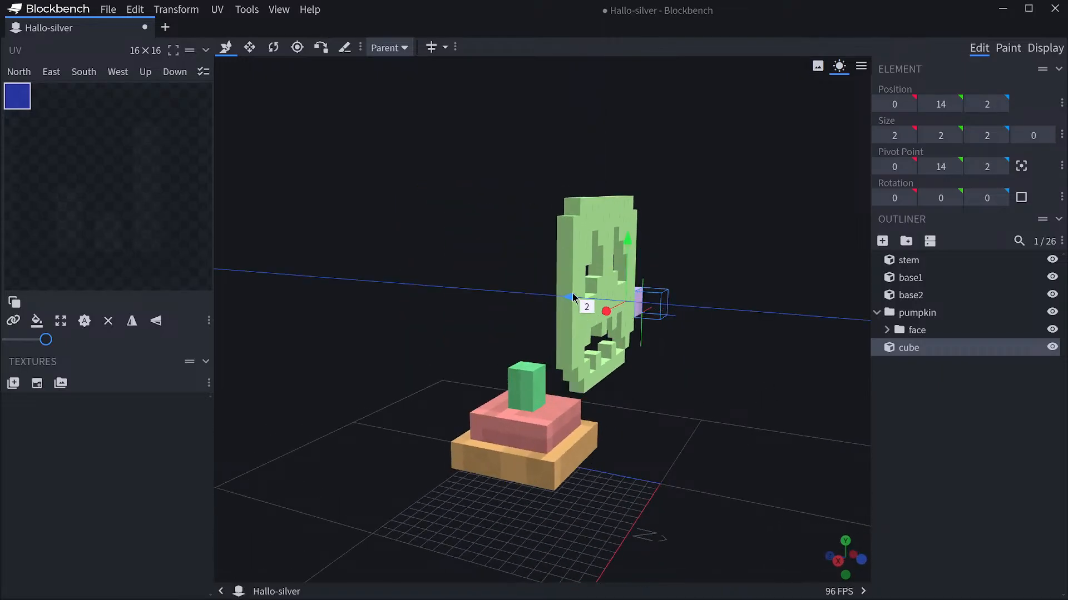
drag(768, 365, 596, 260)
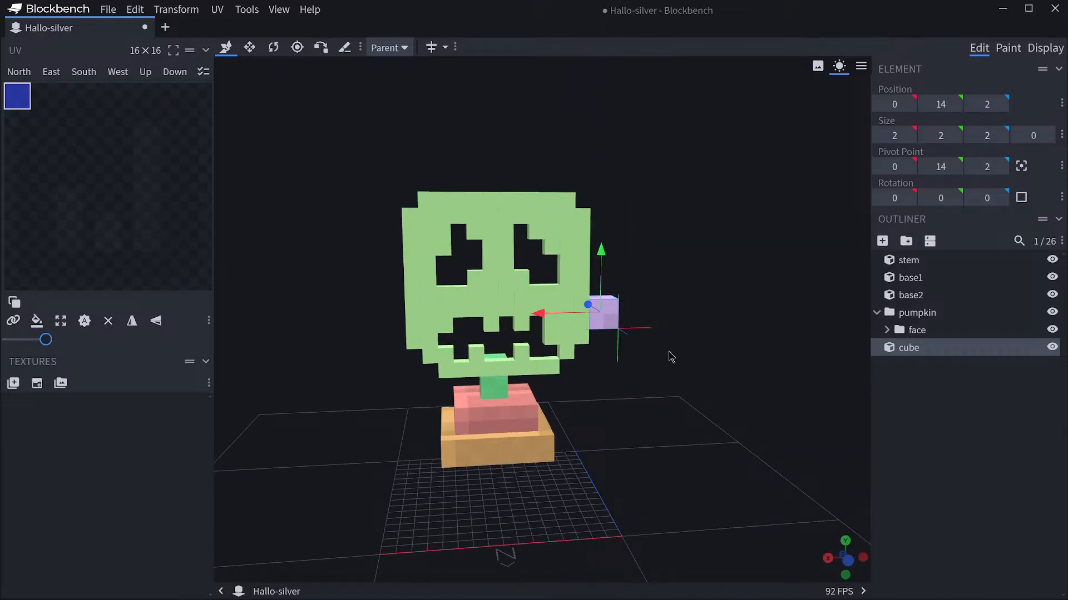
drag(670, 358, 813, 362)
drag(553, 298, 577, 302)
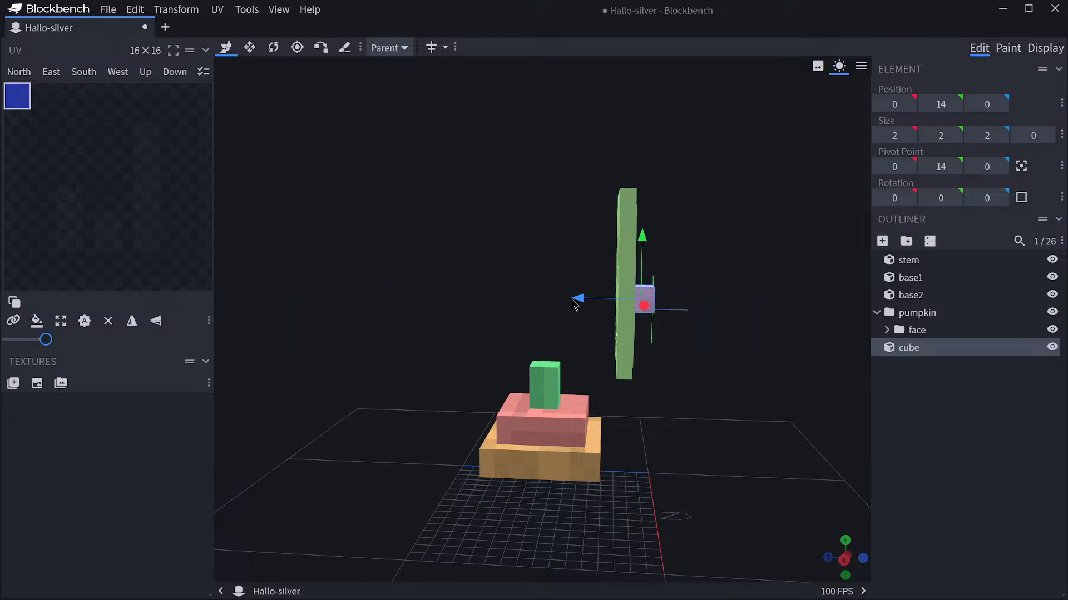
drag(730, 345, 551, 318)
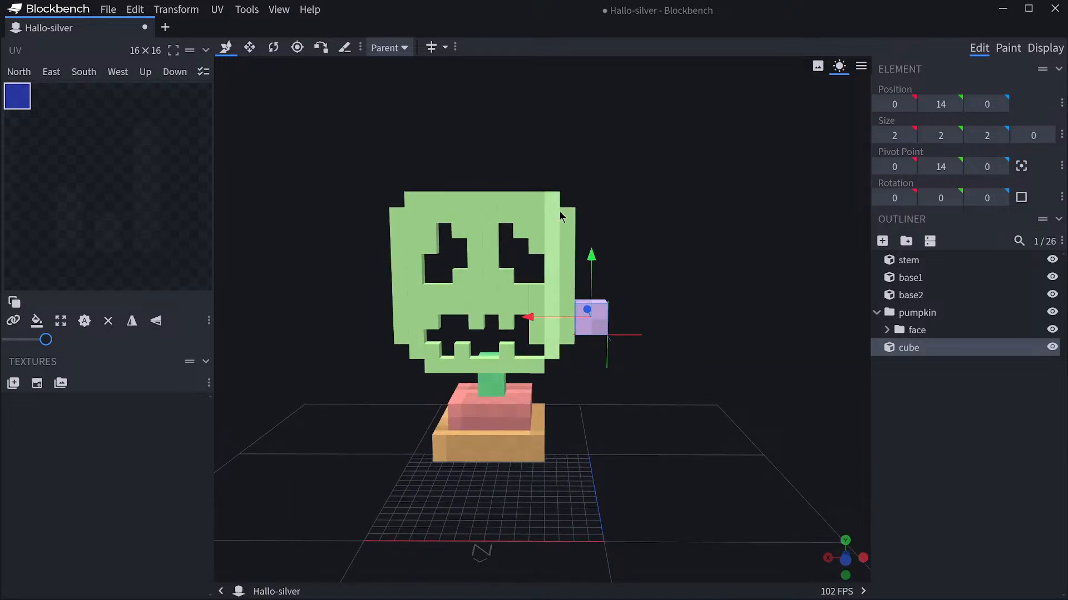
Resize the new cube into a 12 × 9 × 1 slab at position 2, 13, 1, covering the front of the face.
scroll(720, 262, up, 5)
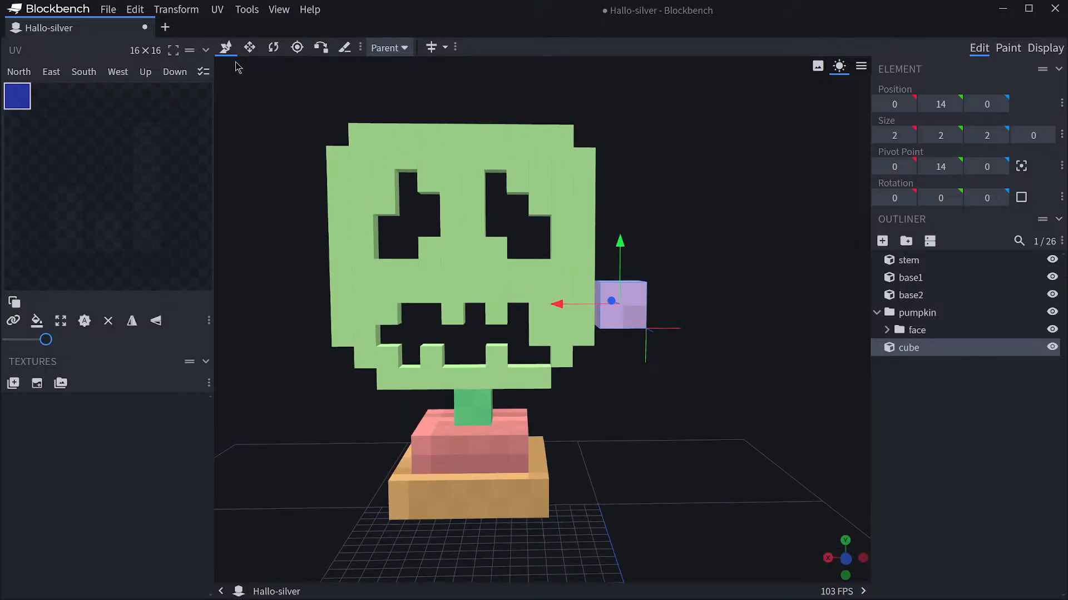
click(249, 48)
drag(556, 305, 282, 280)
mouse_move(264, 342)
mouse_down()
mouse_move(288, 348)
mouse_move(274, 347)
mouse_up()
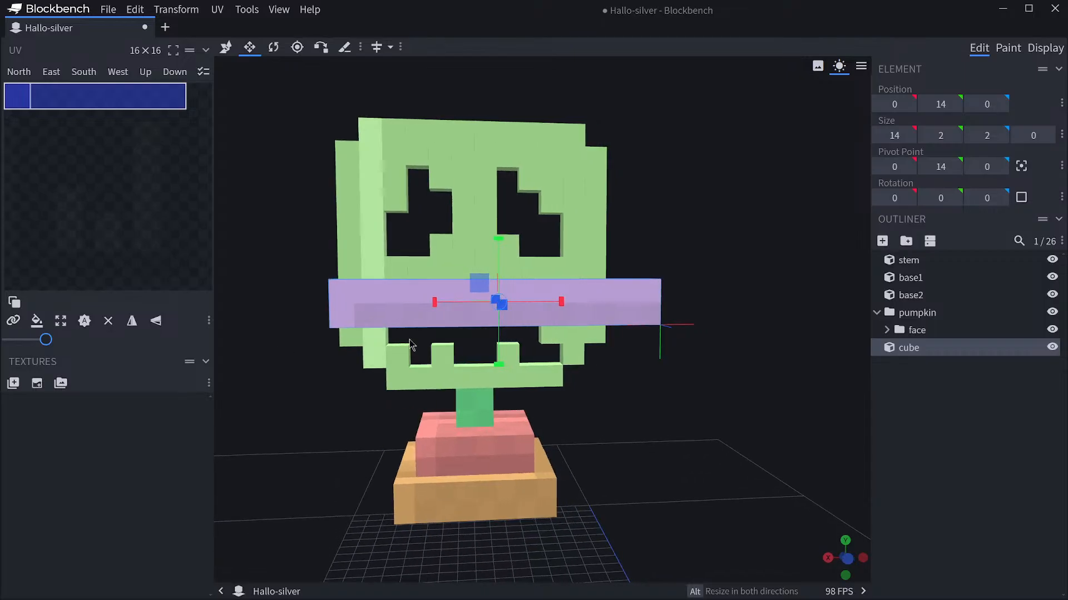
drag(561, 305, 517, 305)
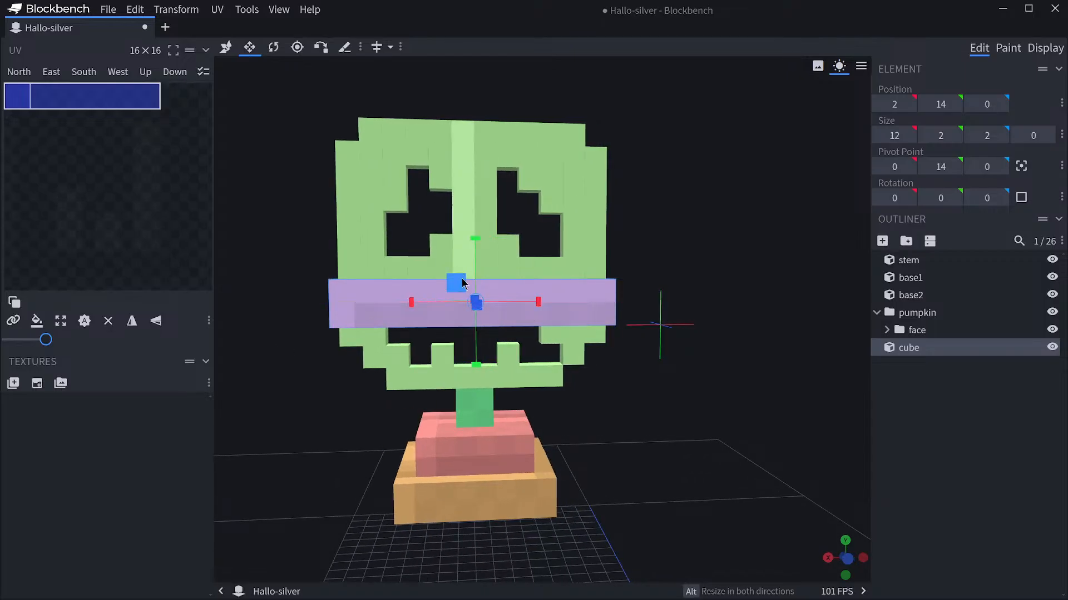
drag(477, 238, 475, 114)
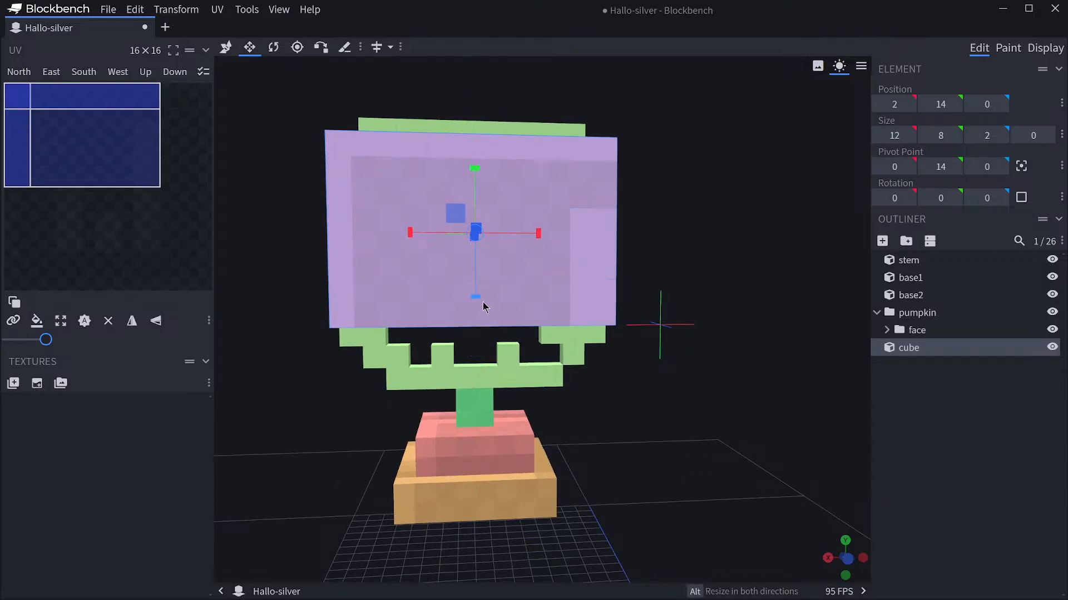
mouse_move(475, 319)
mouse_down()
mouse_move(476, 333)
mouse_move(476, 311)
mouse_up()
drag(322, 398, 456, 408)
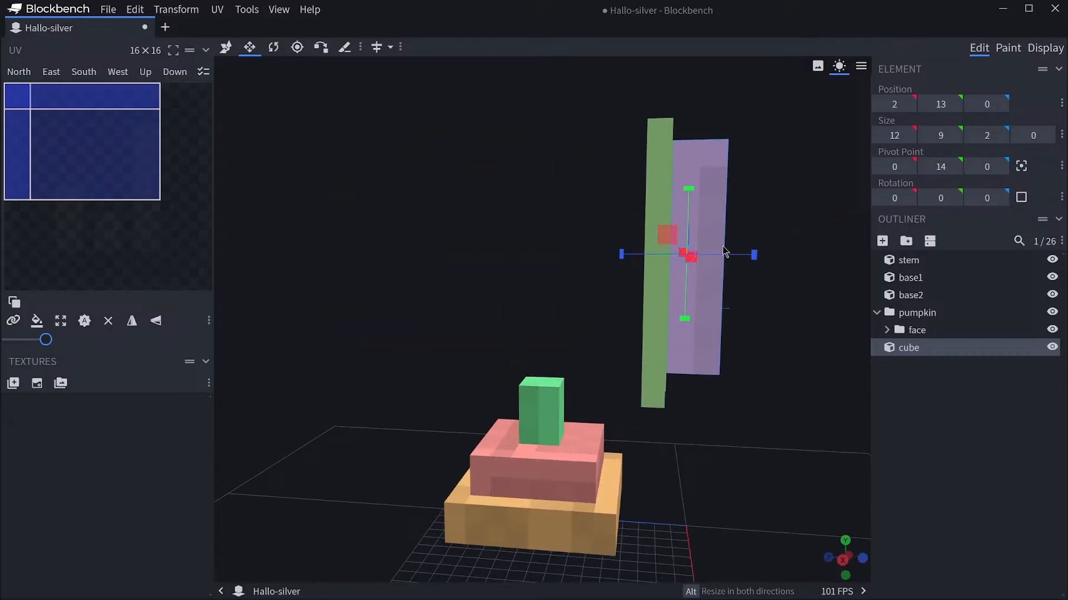
drag(754, 255, 664, 321)
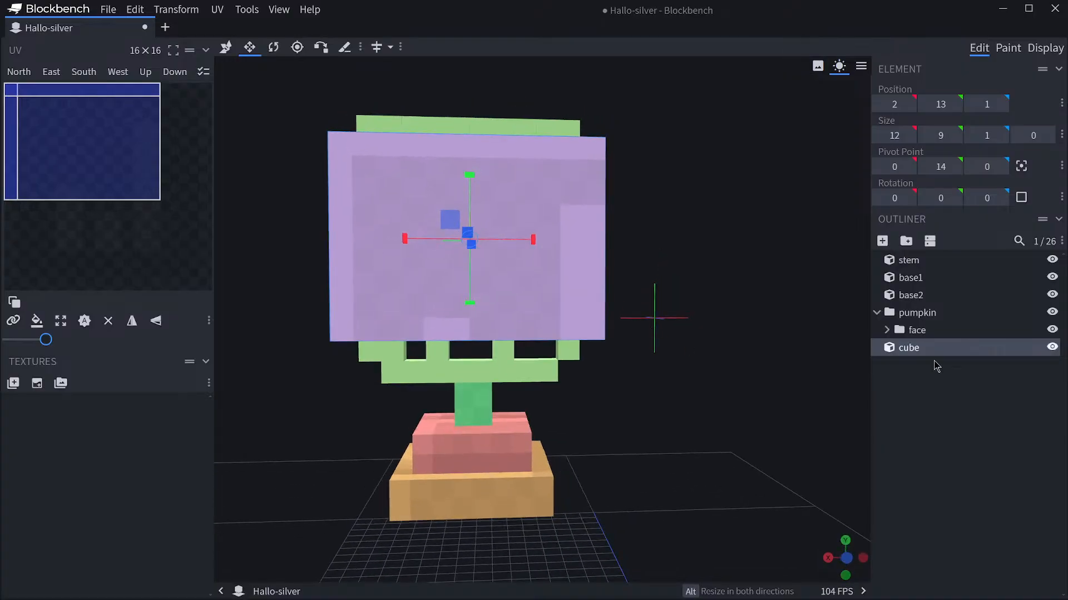
Repeatedly hide and show the slab to compare its outline with the face behind it.
click(1053, 349)
click(1054, 350)
click(1052, 348)
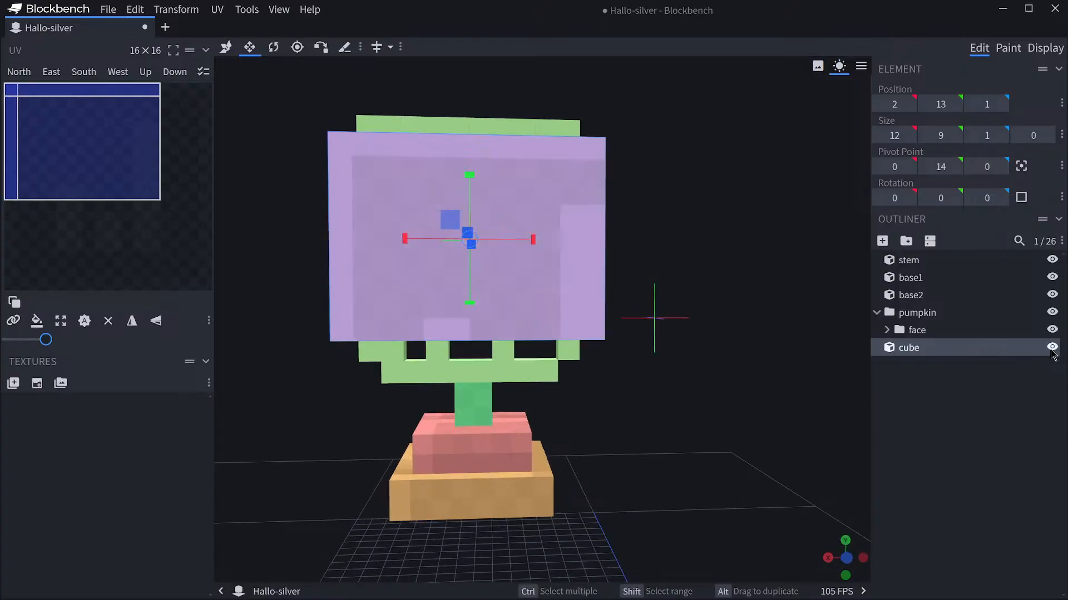
click(1052, 348)
click(1052, 348)
click(1052, 348)
click(1052, 349)
click(1052, 348)
click(1052, 348)
click(1052, 348)
click(1052, 348)
click(1051, 348)
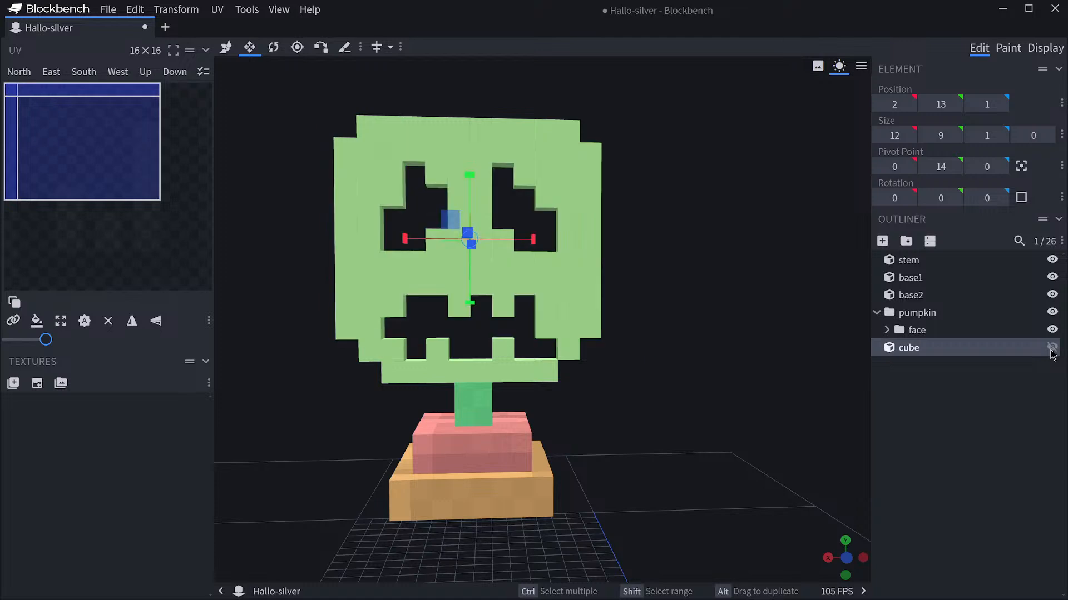
click(1052, 348)
click(1052, 348)
click(1051, 349)
drag(702, 348, 707, 351)
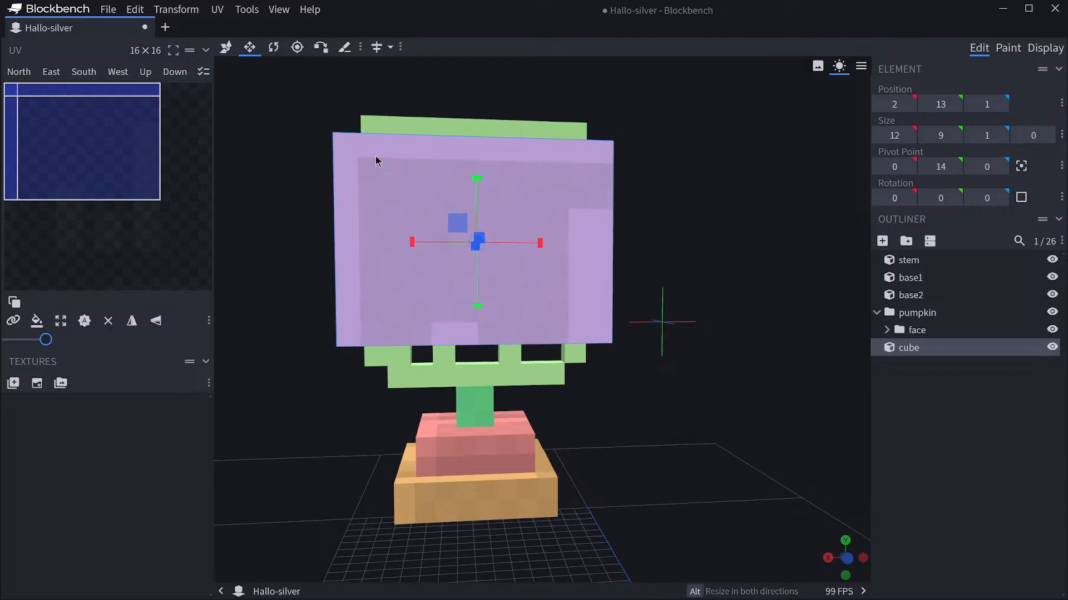
drag(400, 374, 676, 386)
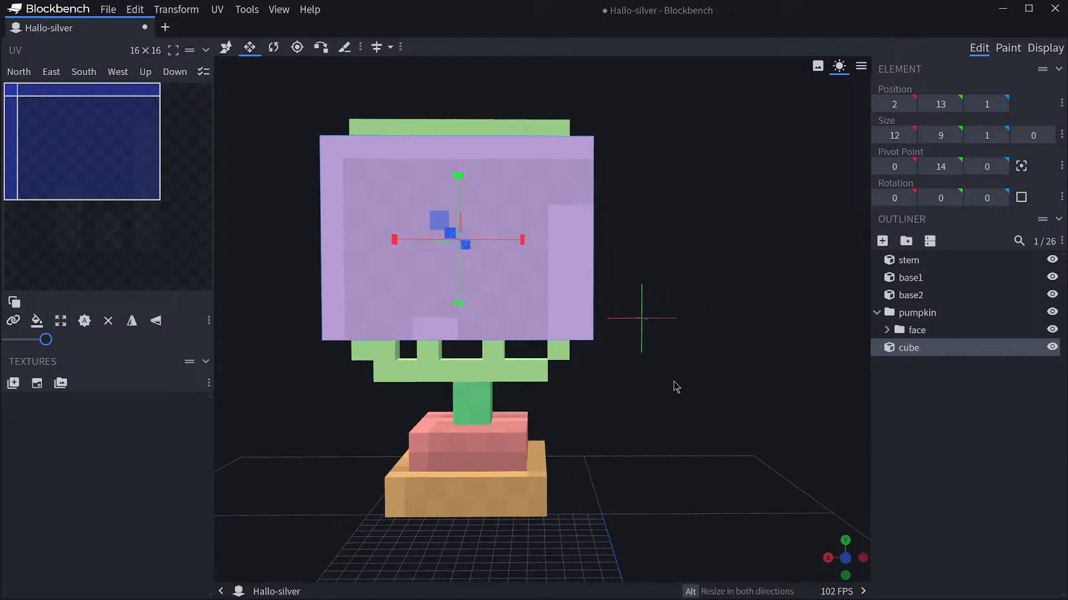
Duplicate the slab and reduce the copy to a 12 × 1 × 1 strip directly beneath it, at position 2, 12, 1.
click(918, 382)
click(911, 348)
key(ctrl+d)
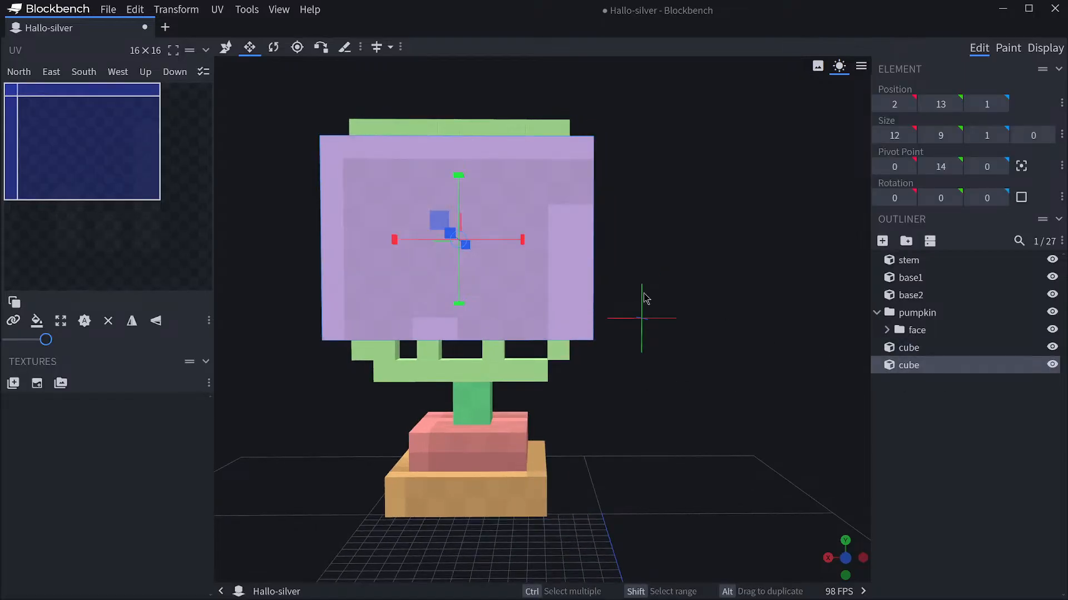
click(225, 47)
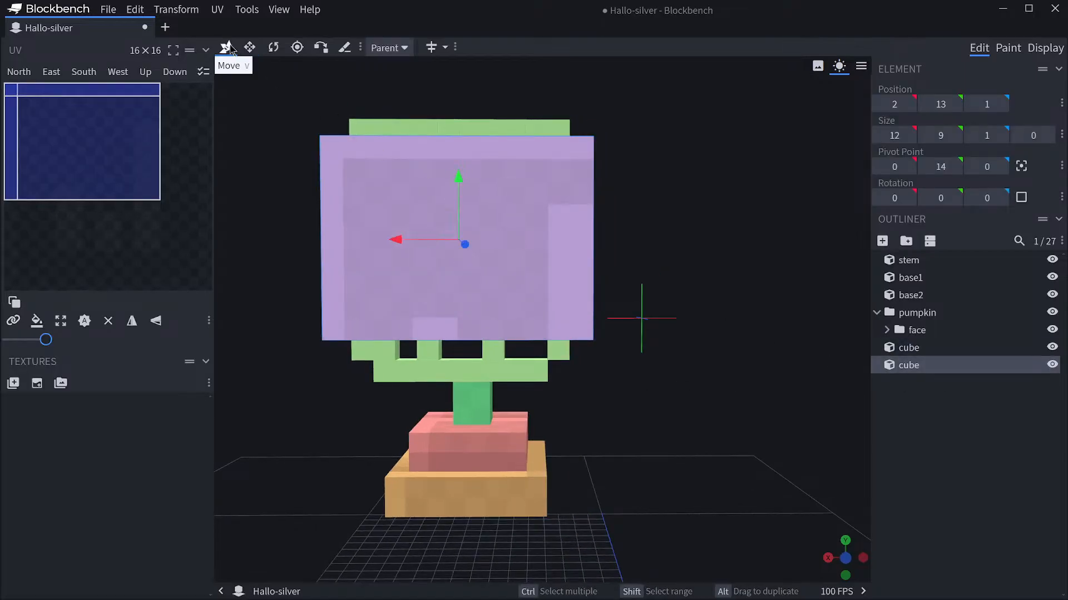
drag(456, 176, 699, 418)
click(250, 46)
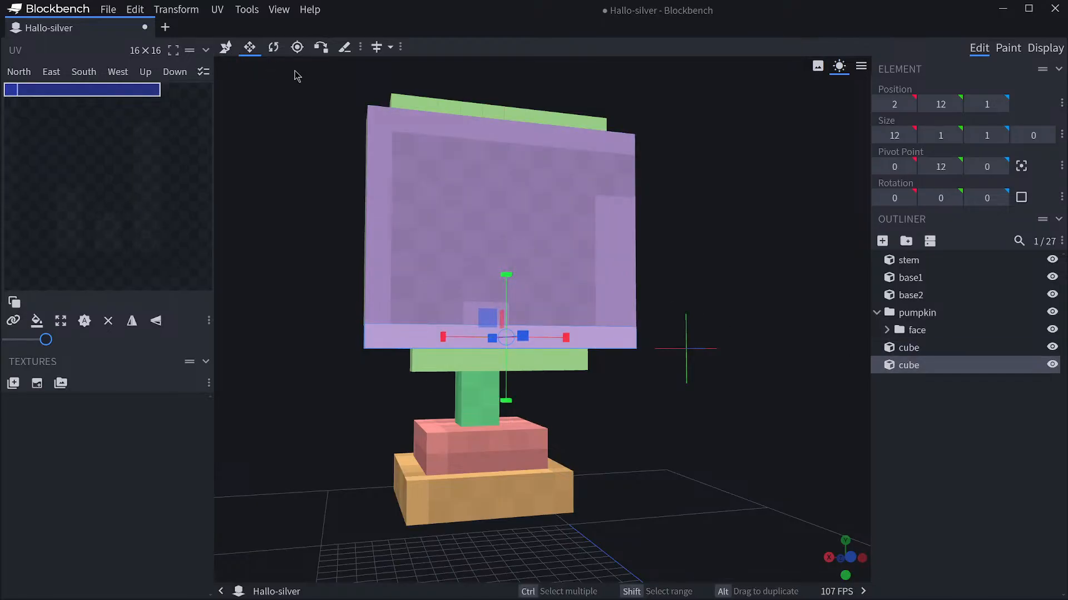
Duplicate the strip, lower the copy to Y 11, and shorten it by one unit at each end.
key(ctrl+d)
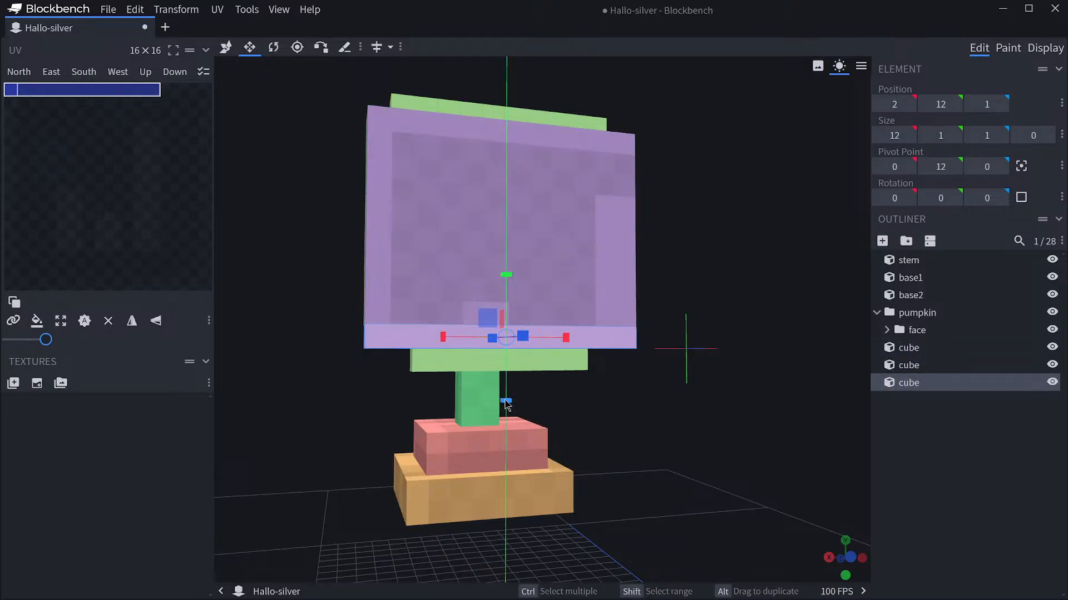
drag(511, 300, 489, 333)
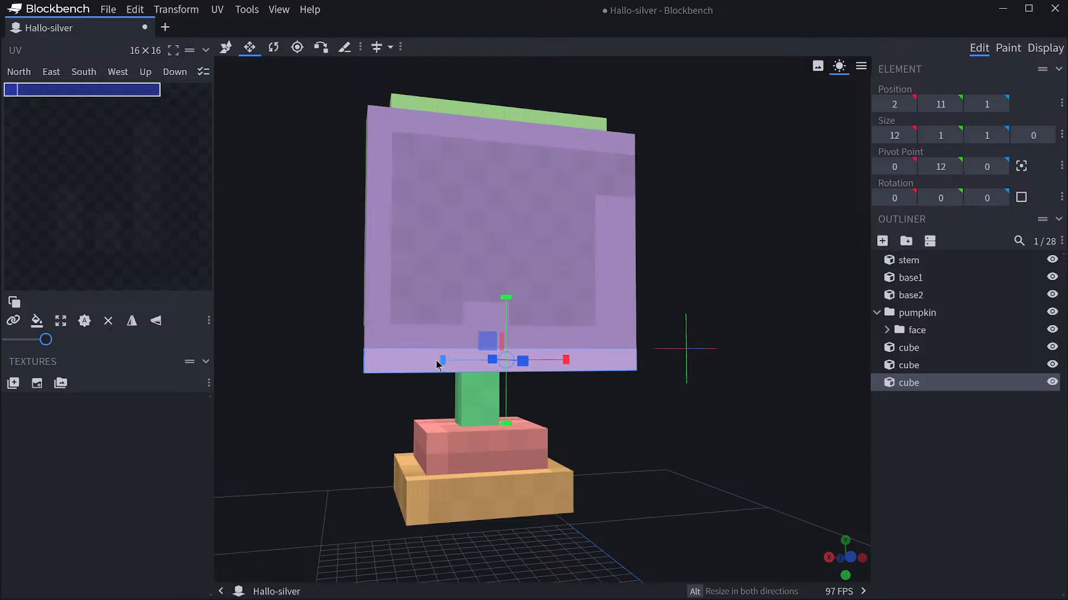
drag(448, 364, 472, 366)
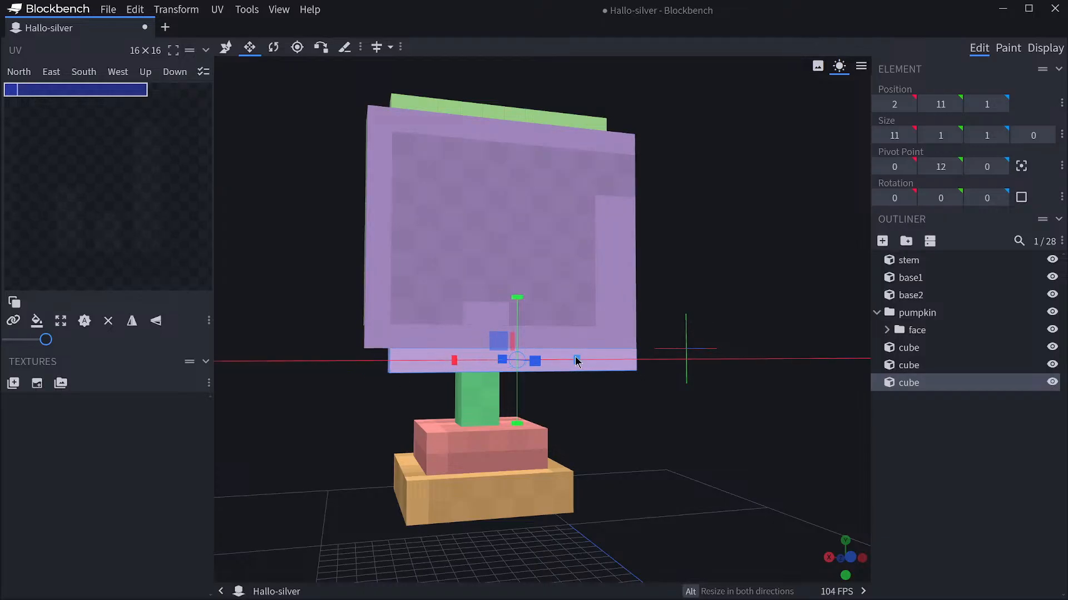
drag(575, 358, 553, 360)
drag(599, 409, 570, 410)
Narrow the upper strip to 10 units wide starting at X 3, and shorten the lowest strip by another unit at each end.
click(579, 344)
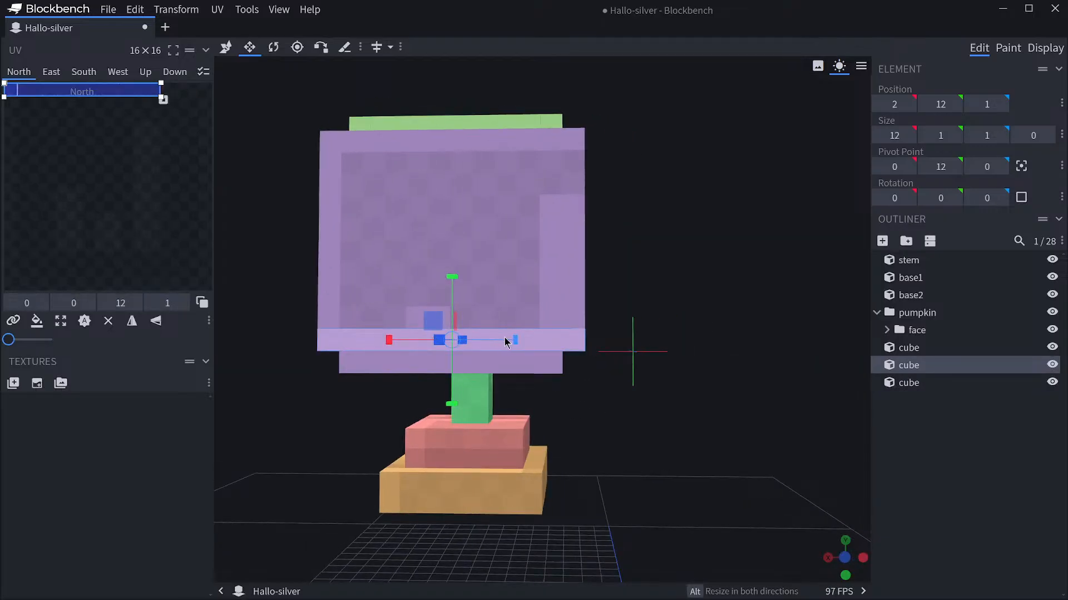
drag(506, 341, 484, 342)
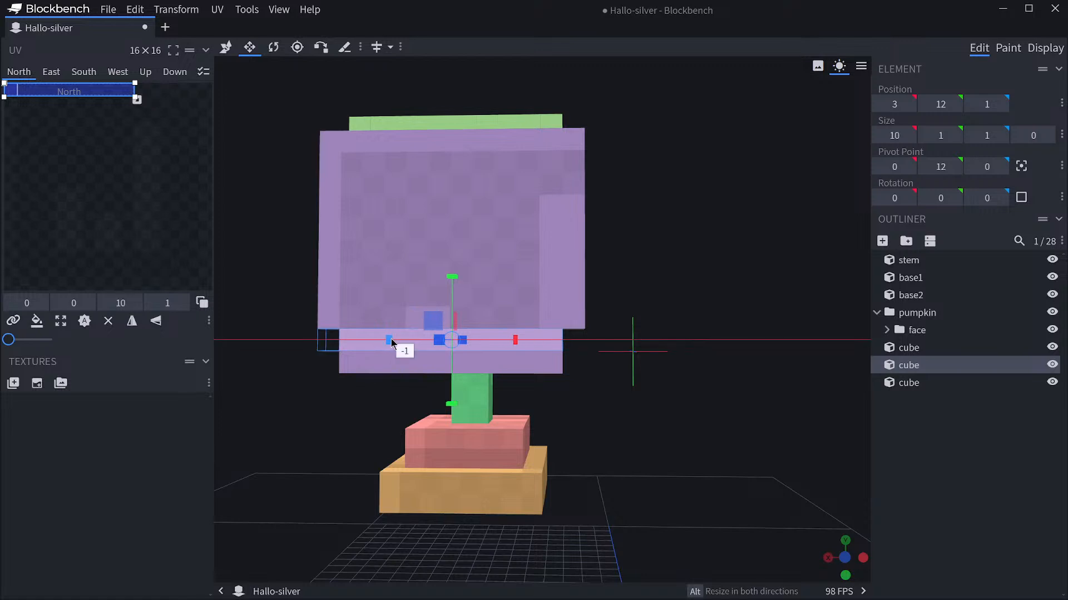
click(377, 370)
alt+drag(391, 366, 419, 369)
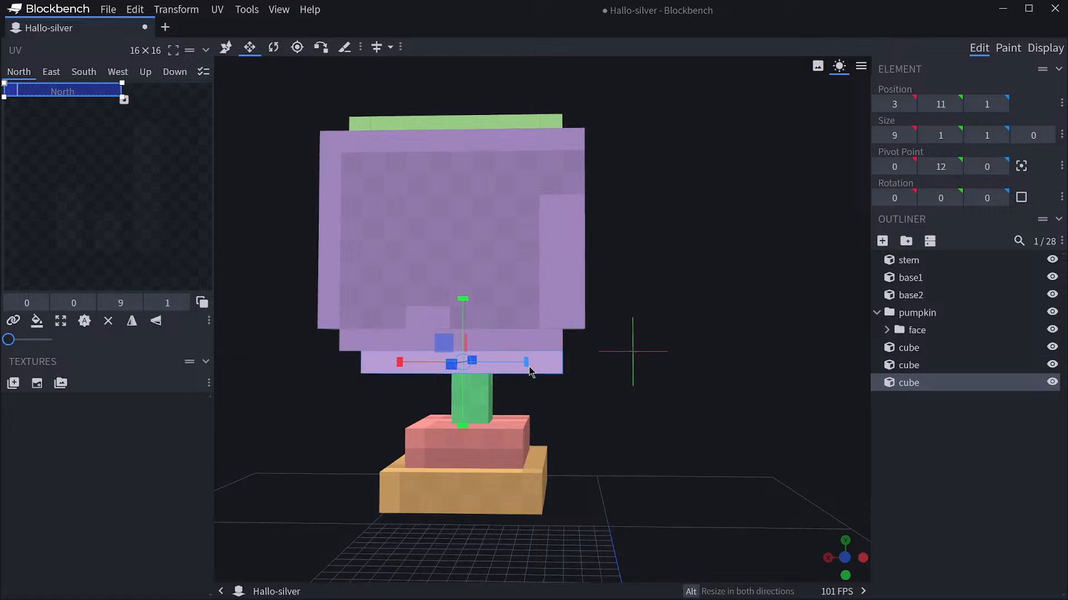
drag(528, 369, 579, 366)
Move the 10-unit-wide strip from beneath the slab up to its top edge, at Y 22.
click(579, 366)
key(ctrl+c)
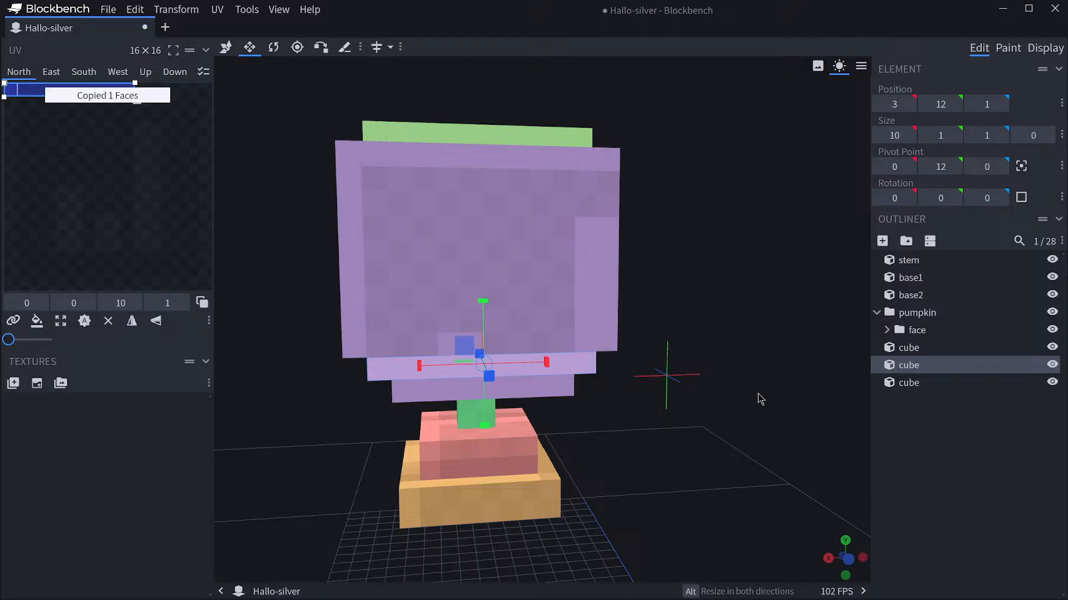
key(ctrl+v)
click(225, 47)
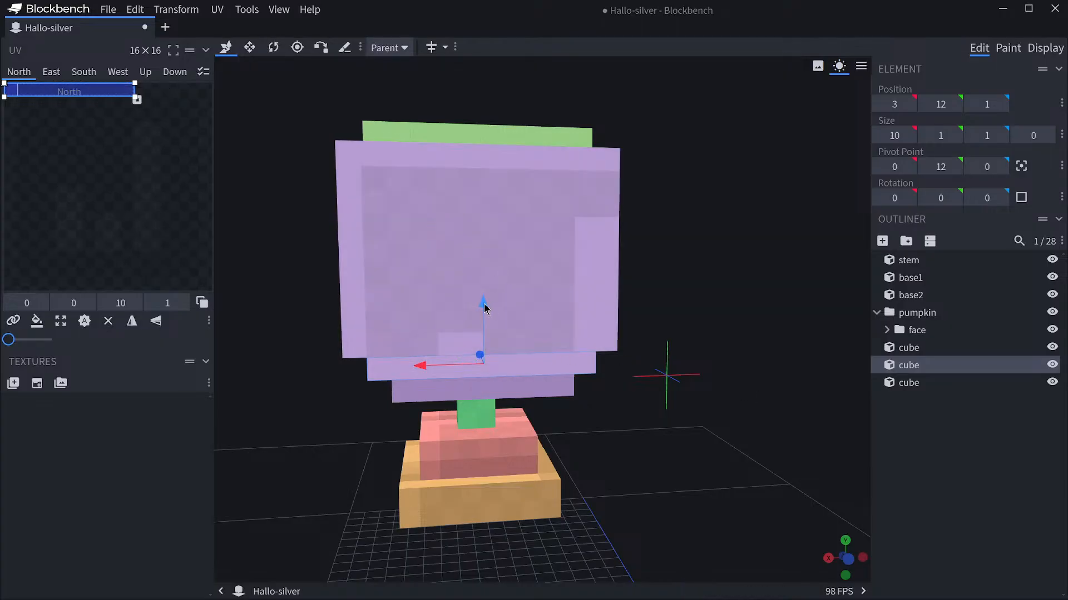
drag(483, 294, 477, 66)
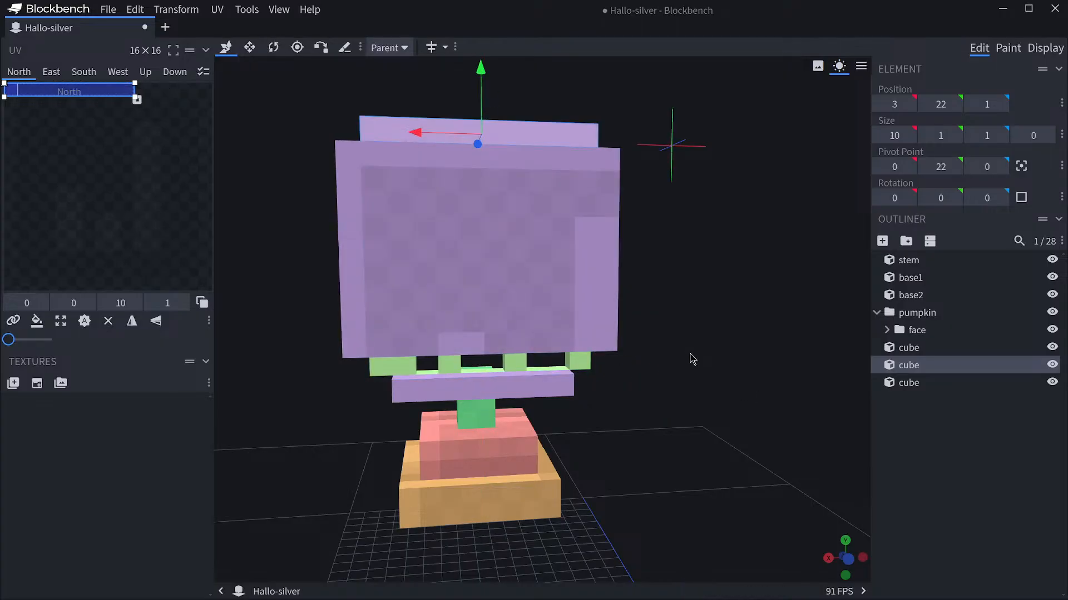
Duplicate the top strip and move the copy down into the gap between the slab and the lowest strip.
click(901, 383)
click(908, 368)
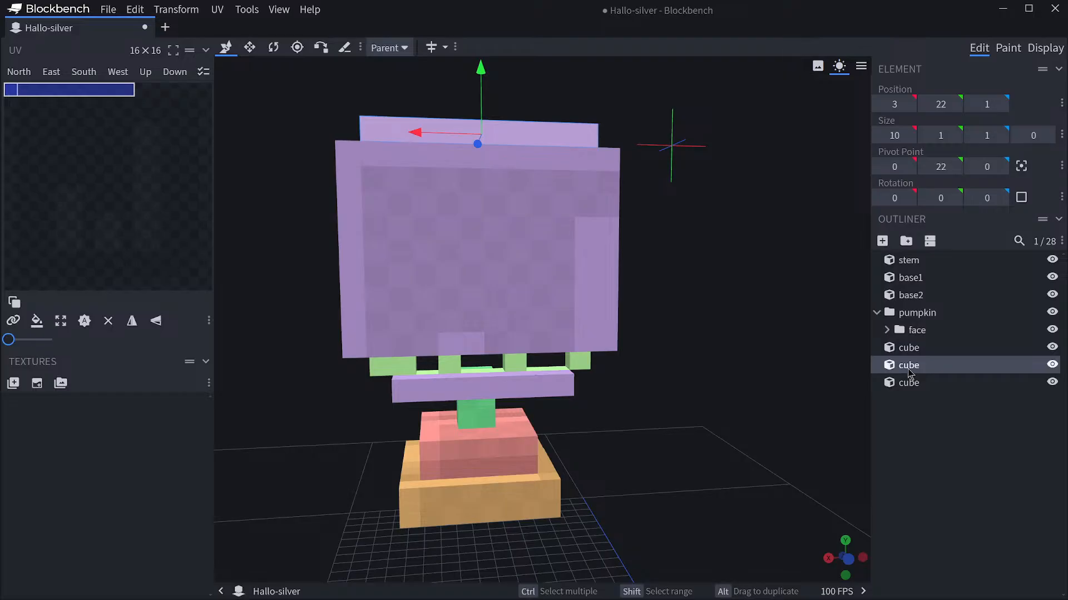
key(ctrl+d)
drag(481, 69, 678, 384)
Select the slab and its three strips and group the four cubes together.
click(908, 348)
shift+click(909, 400)
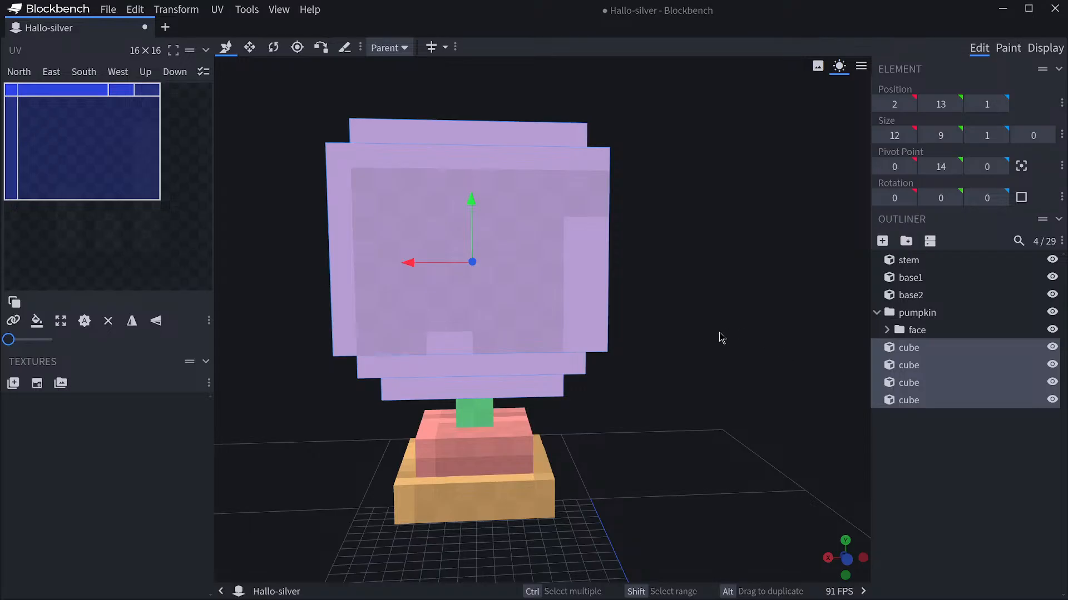
scroll(722, 339, down, 5)
mouse_move(722, 338)
mouse_down()
mouse_move(751, 341)
mouse_move(720, 341)
mouse_up()
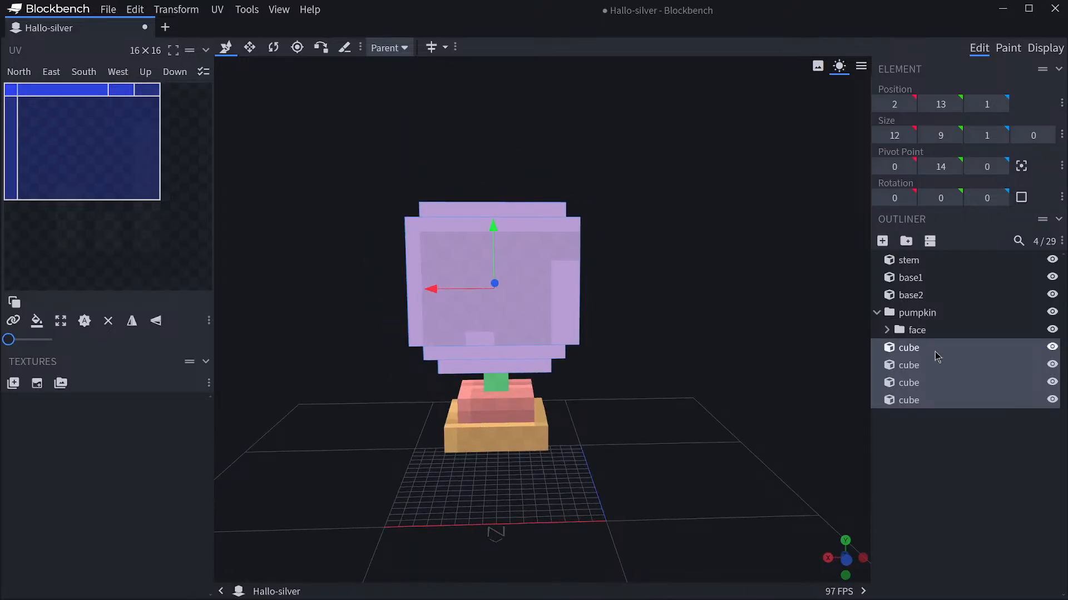
right_click(923, 356)
mouse_move(968, 215)
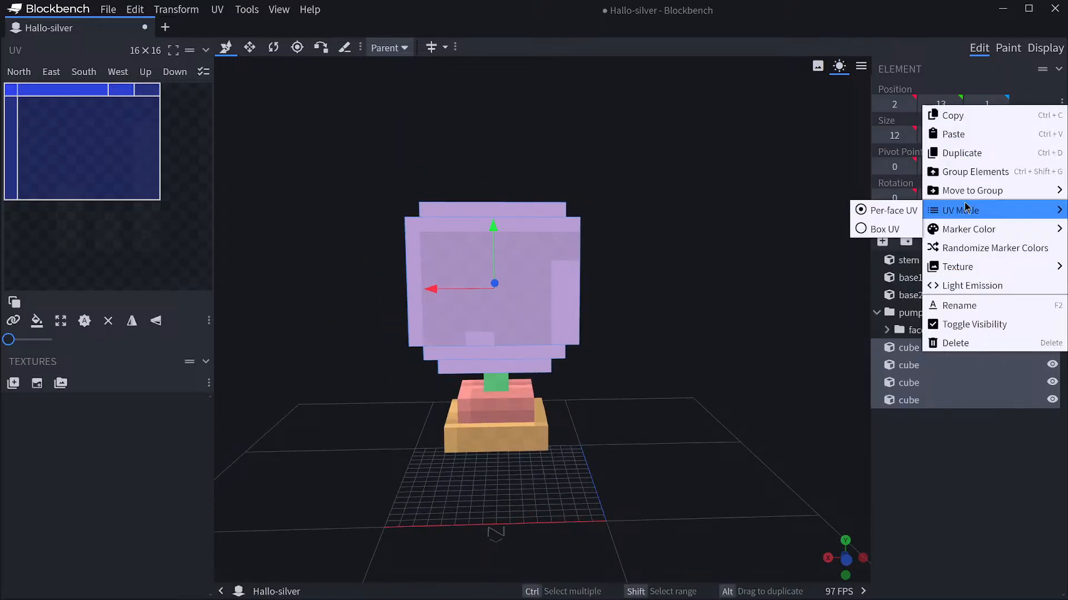
click(971, 173)
Rename the new group of four cubes as left-side.
click(914, 349)
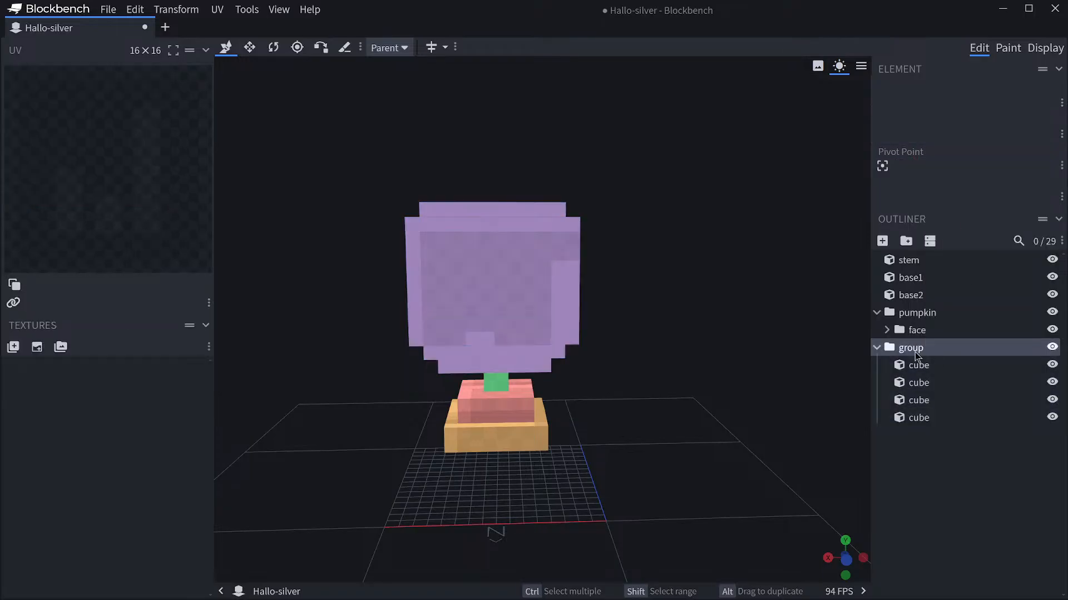
double_click(915, 349)
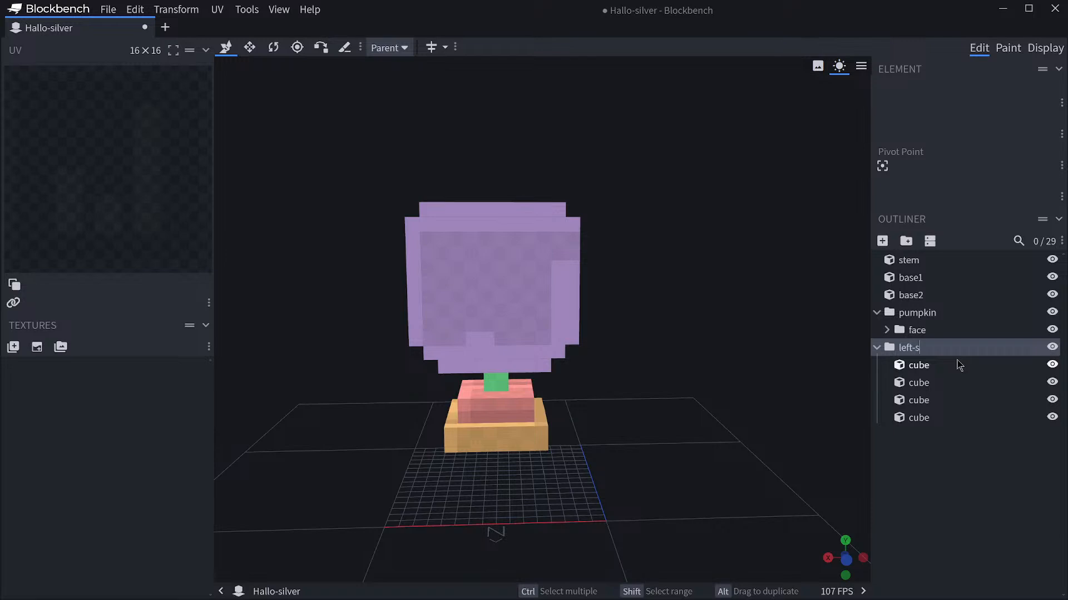
click(946, 445)
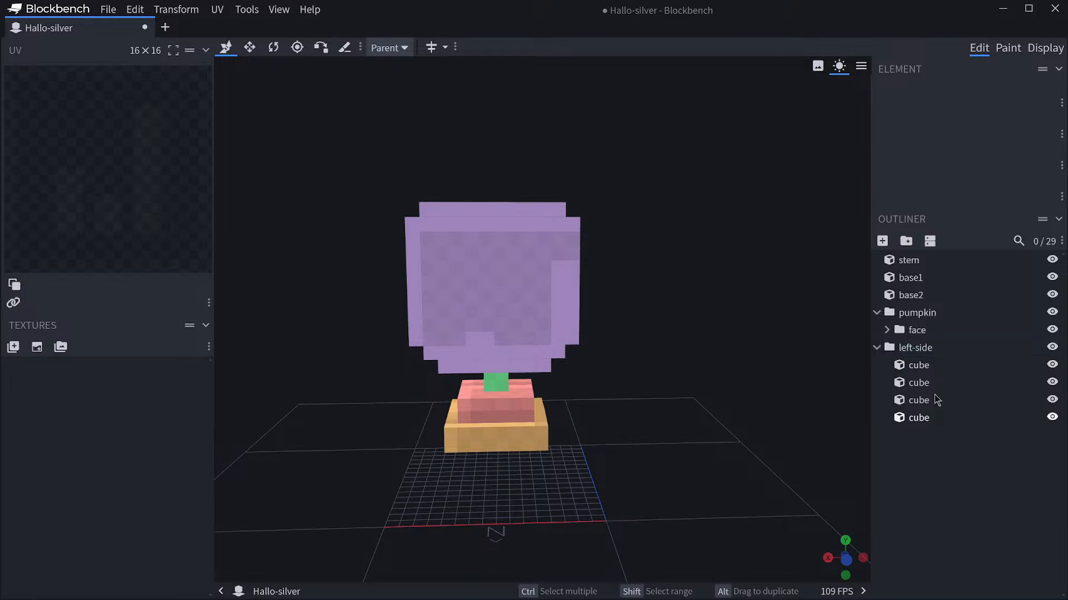
Rotate the left-side group a quarter turn about the Y axis and set its Y rotation to 0.
click(933, 349)
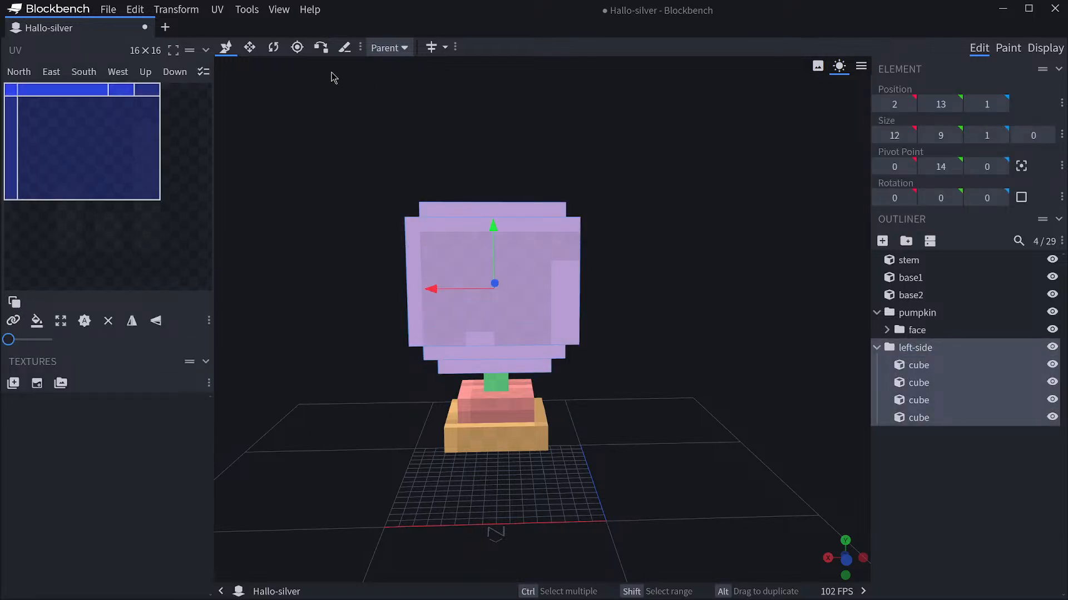
click(297, 47)
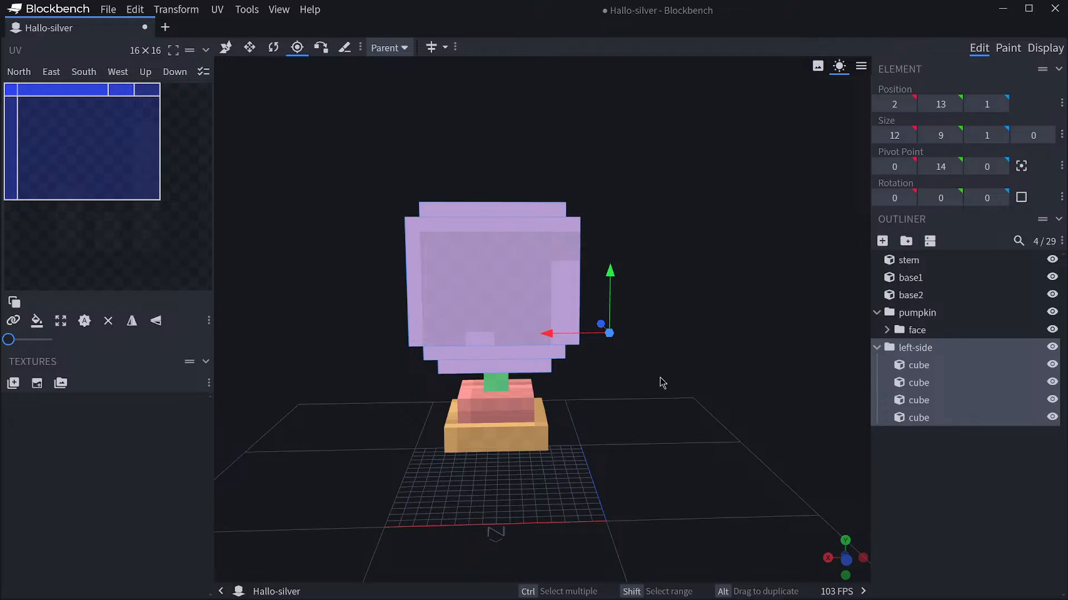
drag(662, 383, 560, 351)
click(273, 48)
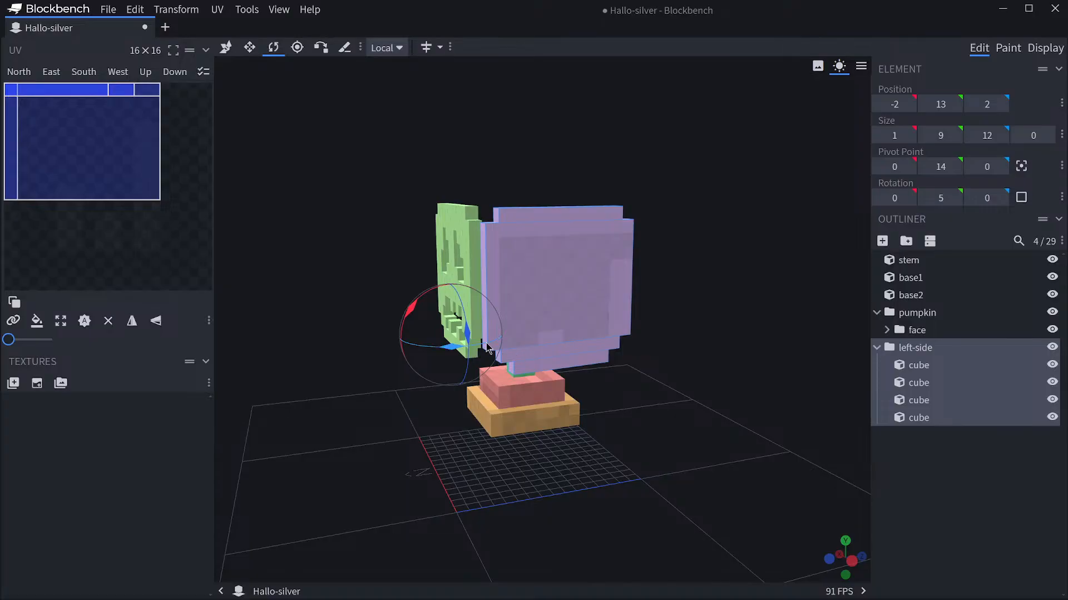
drag(479, 345, 482, 348)
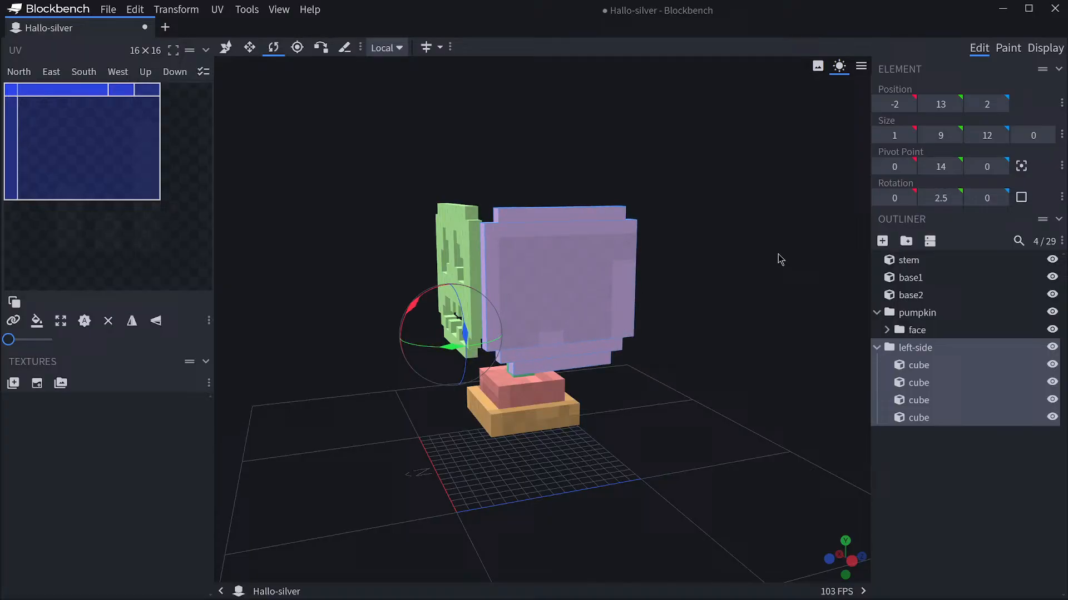
click(953, 198)
click(924, 198)
click(924, 198)
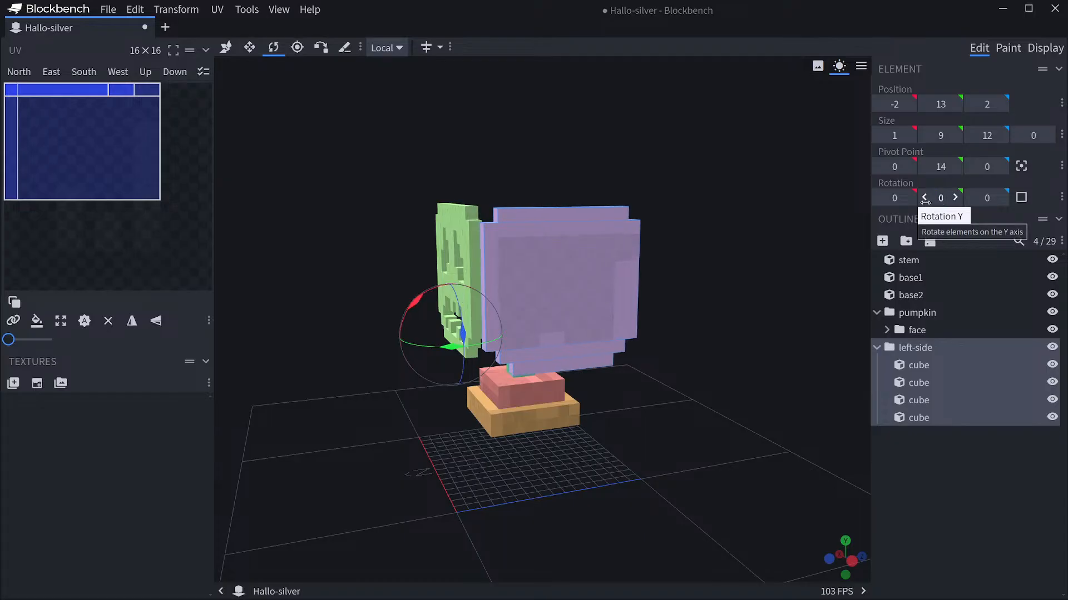
Move the left-side panel beside the face, with its main slab at X 1, Z 3.
drag(686, 341, 813, 432)
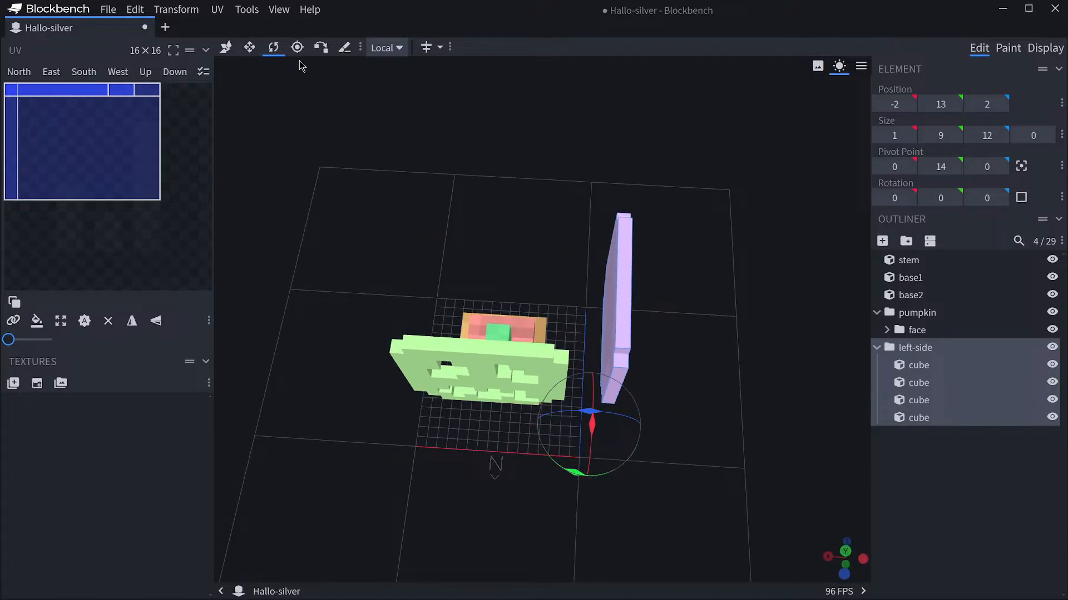
click(225, 47)
drag(667, 343, 740, 445)
drag(550, 324, 516, 320)
drag(576, 251, 658, 415)
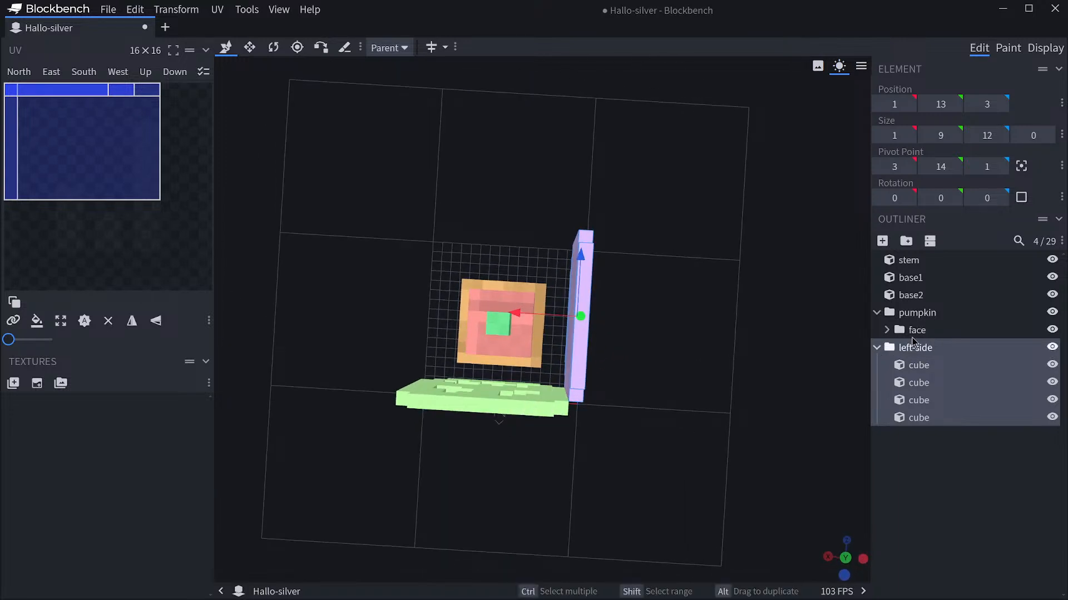
Nest the left-side group inside the pumpkin group and collapse it.
drag(879, 351, 920, 317)
click(886, 347)
click(917, 312)
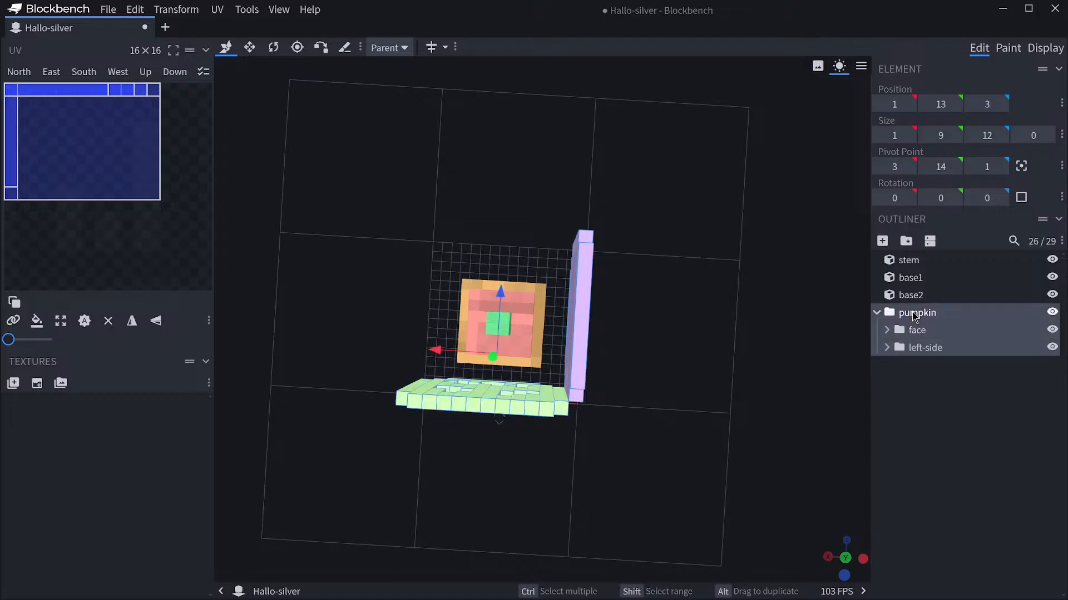
Move the face group forward to Z 1 and the left-side panel's main slab to Z 2.
click(917, 330)
drag(717, 396, 667, 383)
drag(493, 331, 492, 345)
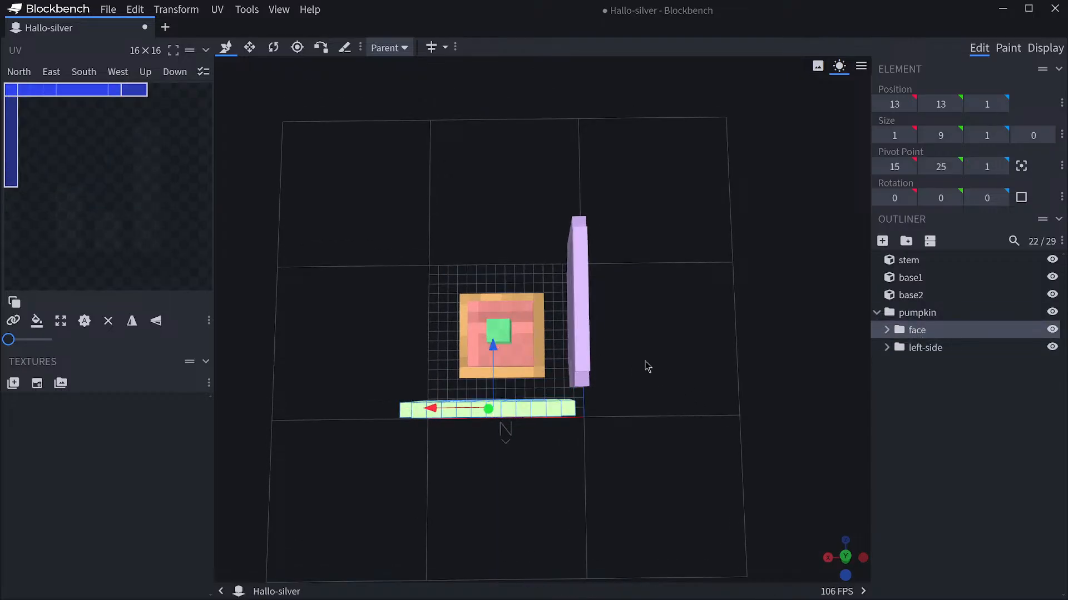
click(925, 347)
drag(573, 252, 732, 286)
scroll(682, 341, up, 2)
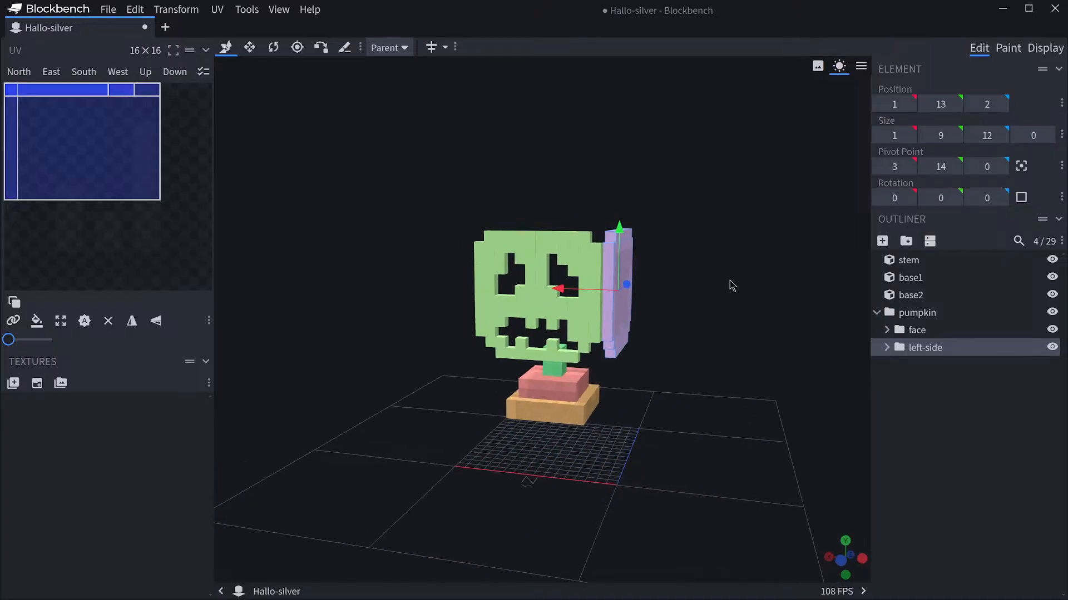
Duplicate the left-side group and move the nested copy out so it sits directly inside the pumpkin group.
key(ctrl+v)
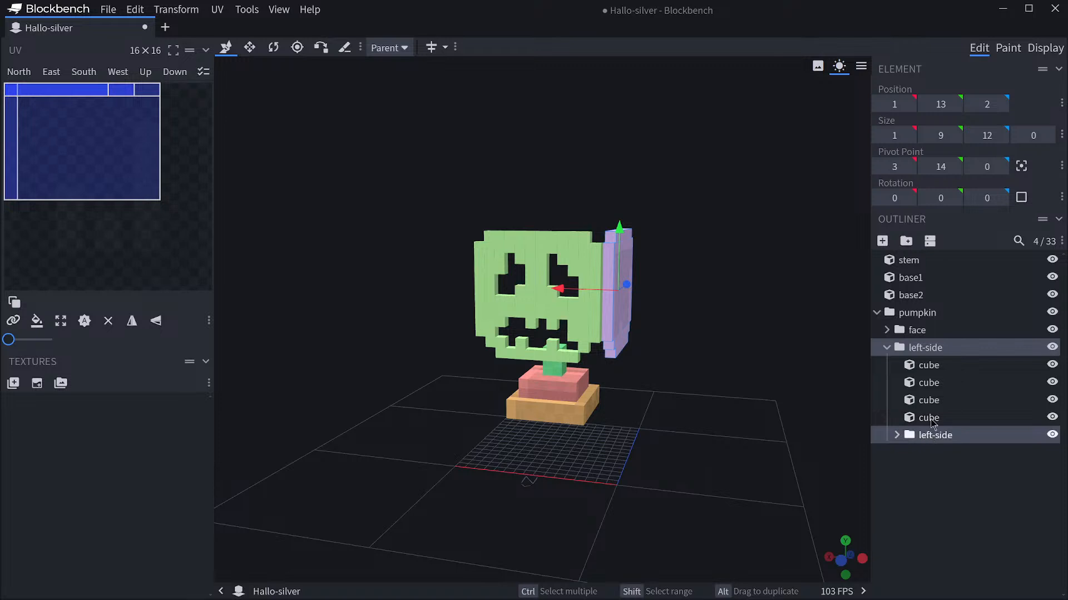
click(887, 348)
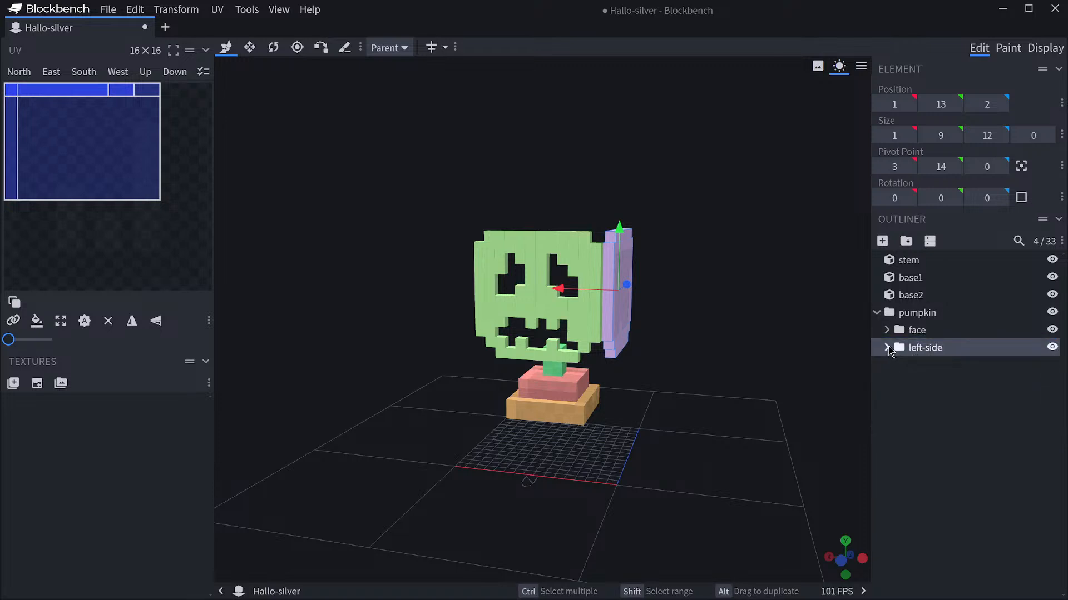
click(887, 348)
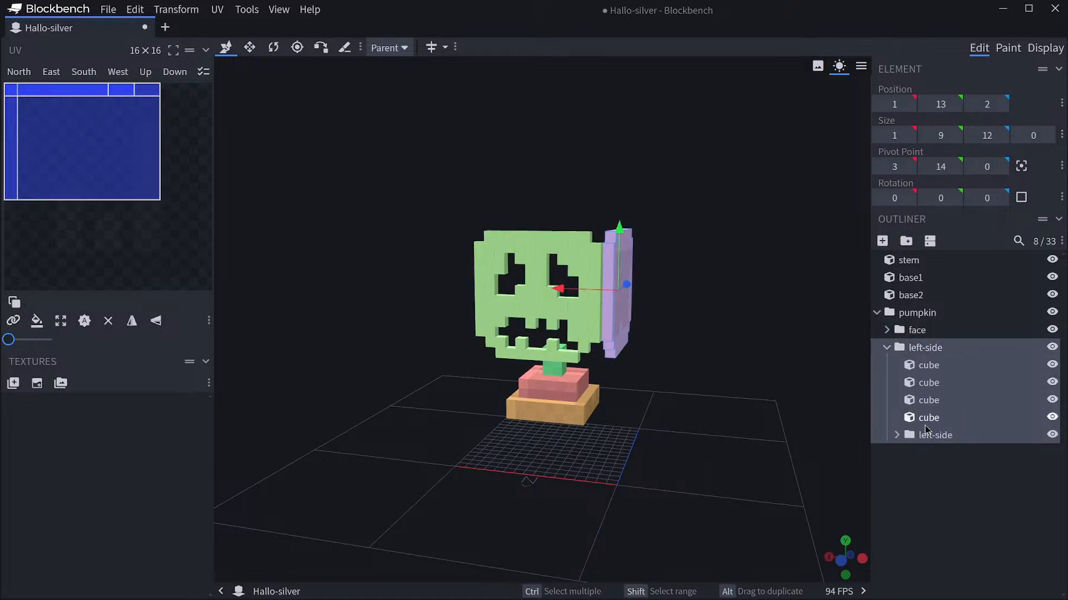
drag(925, 433, 914, 353)
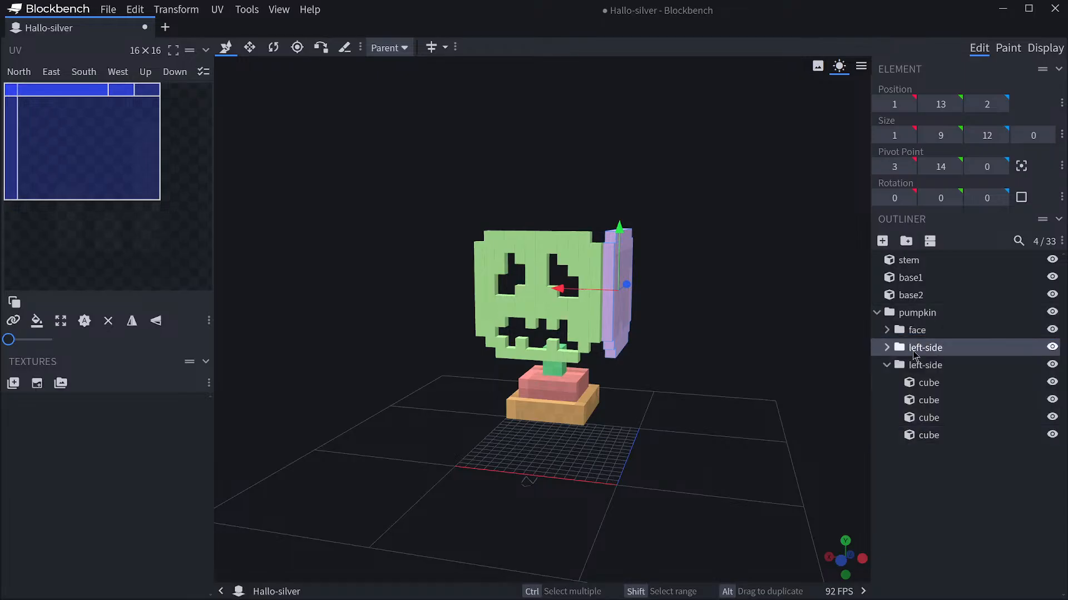
Rename the copied group right-side and move it to the opposite side of the face, with its main slab at X 14.
double_click(918, 348)
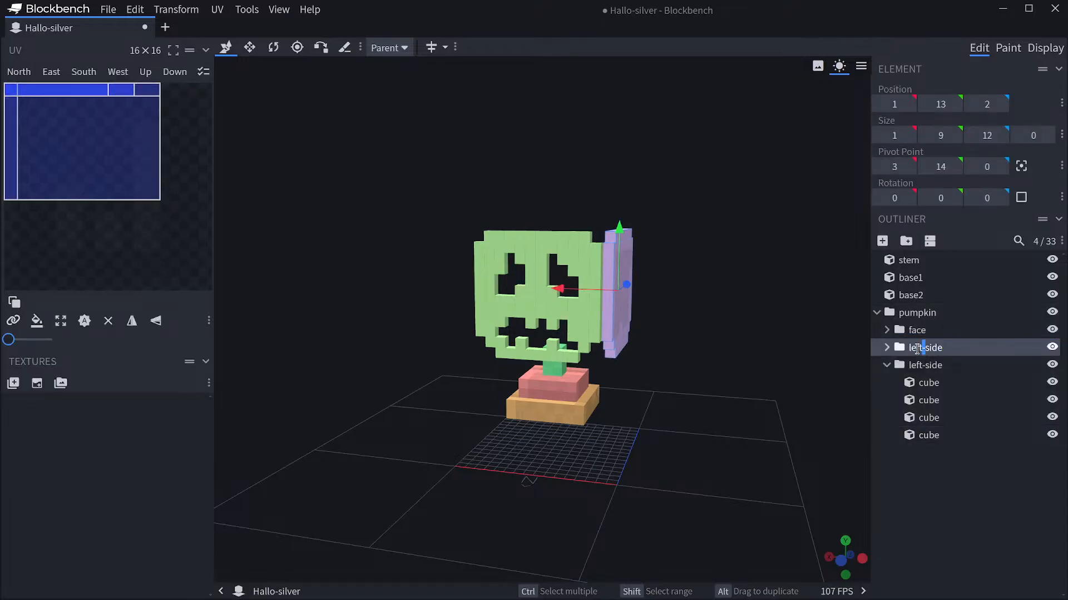
click(940, 372)
click(929, 351)
drag(691, 356, 436, 286)
drag(376, 333, 376, 451)
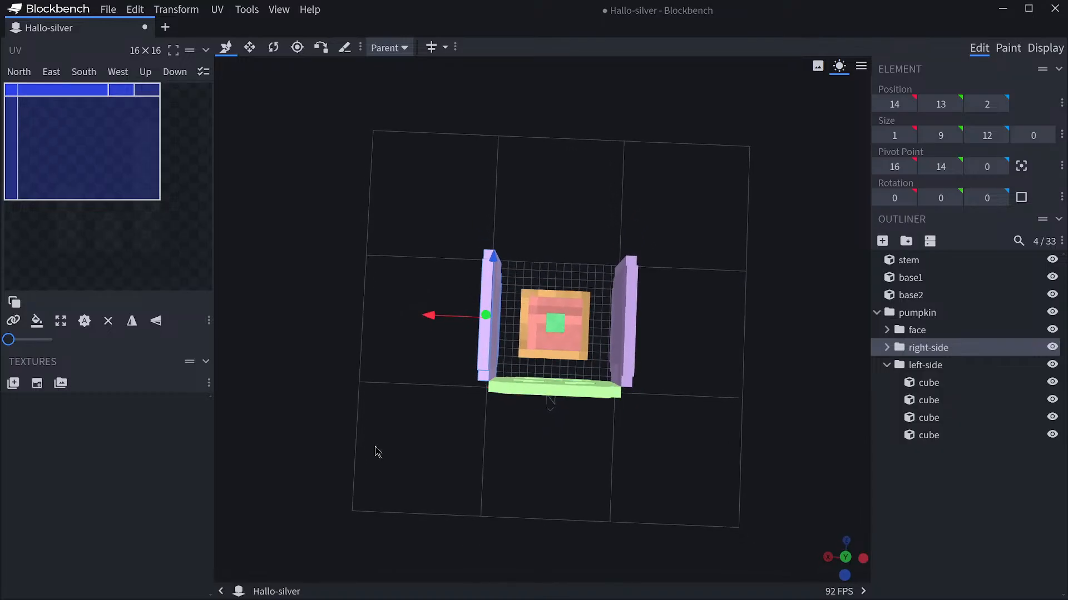
Duplicate the left-side group again and arrange the original and copy as separate, collapsed groups inside the pumpkin group.
click(934, 368)
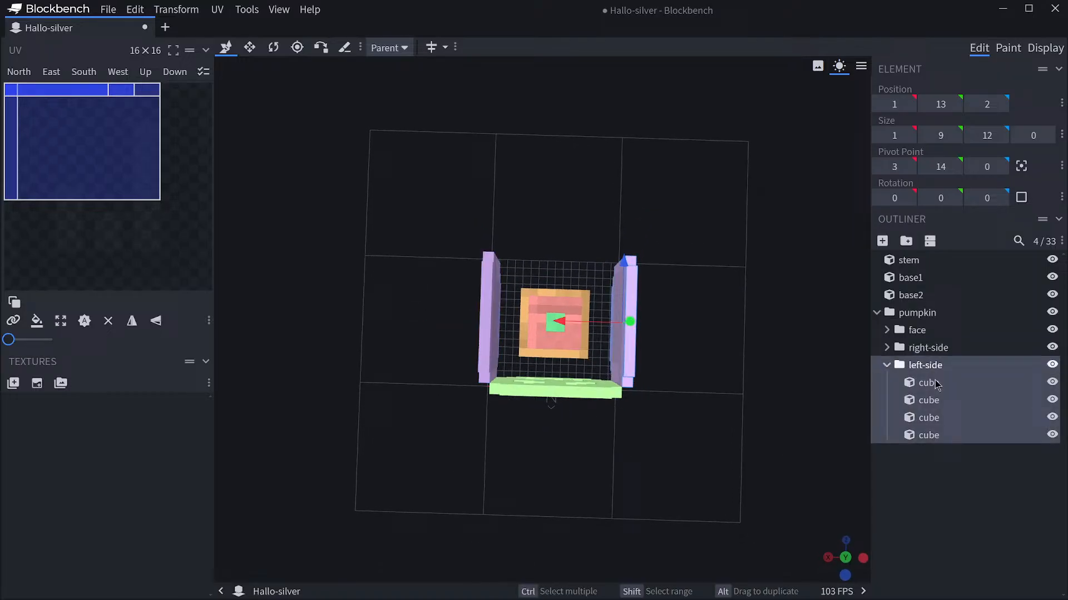
click(888, 365)
key(ctrl+d)
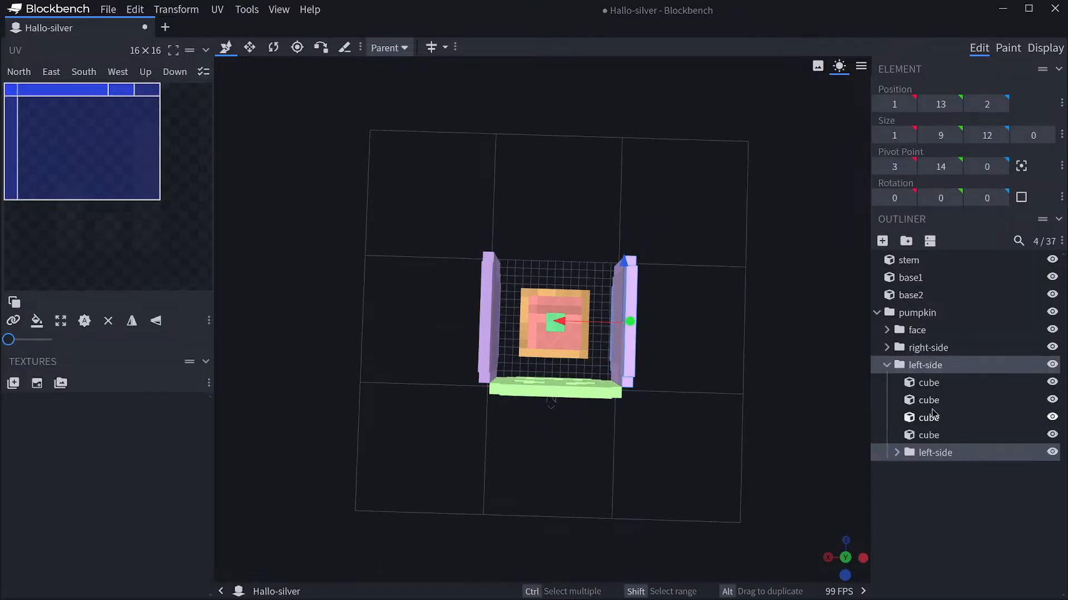
drag(925, 452, 907, 485)
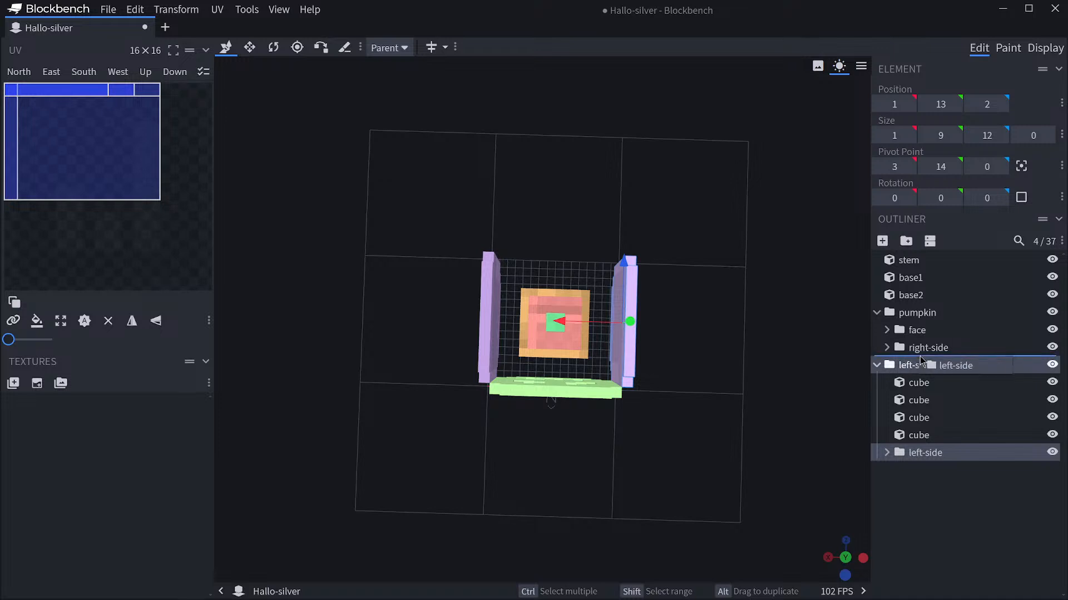
mouse_move(920, 357)
mouse_down()
mouse_move(909, 467)
mouse_move(929, 416)
mouse_move(925, 349)
mouse_move(925, 362)
mouse_up()
click(888, 384)
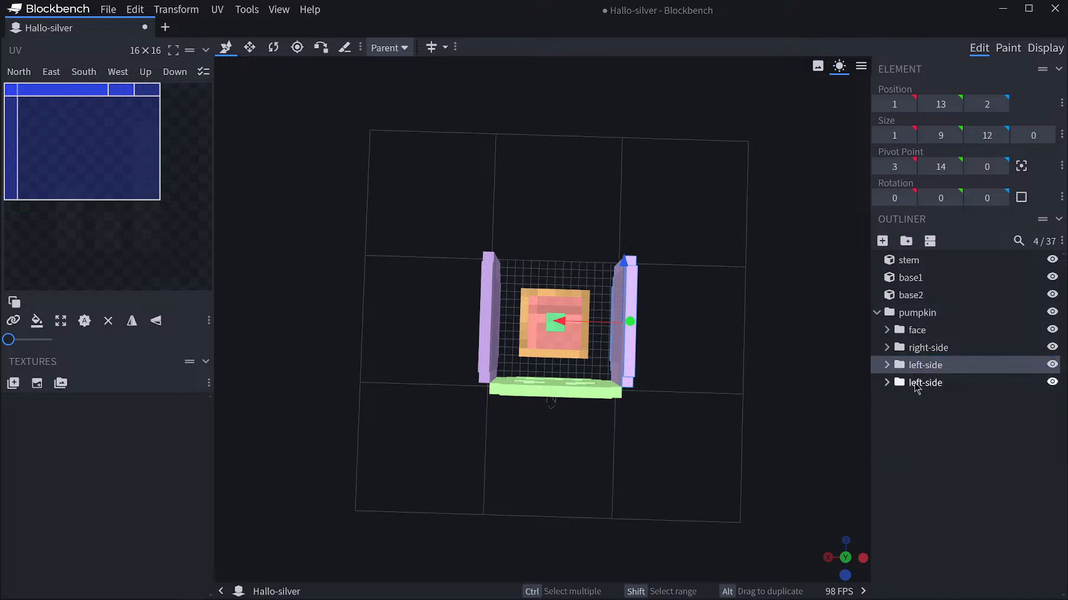
Rename the lower left-side group back and rotate it a quarter turn about the Y axis.
click(915, 386)
double_click(916, 386)
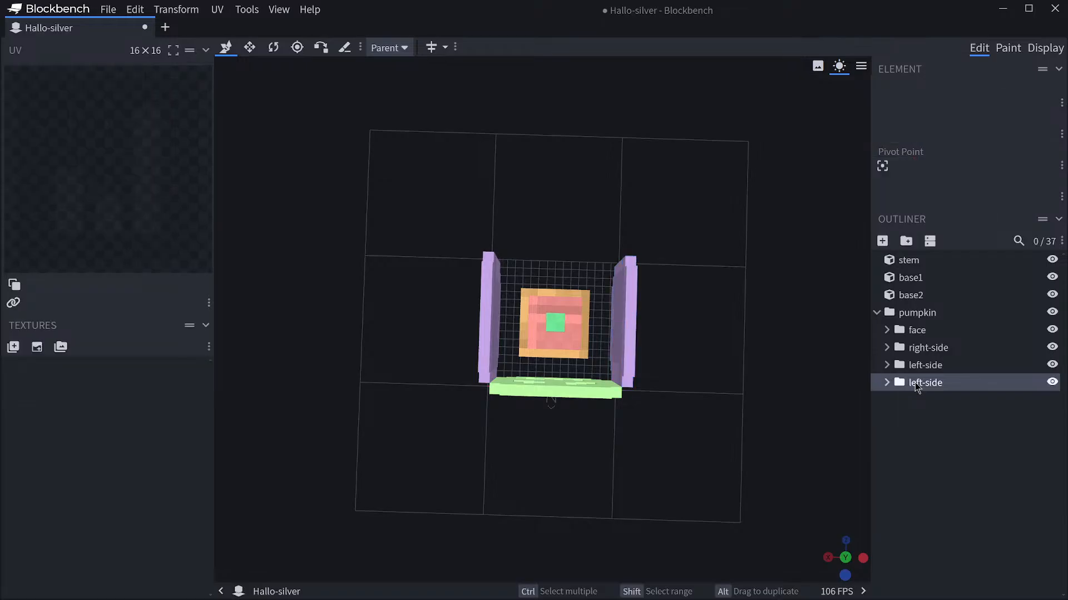
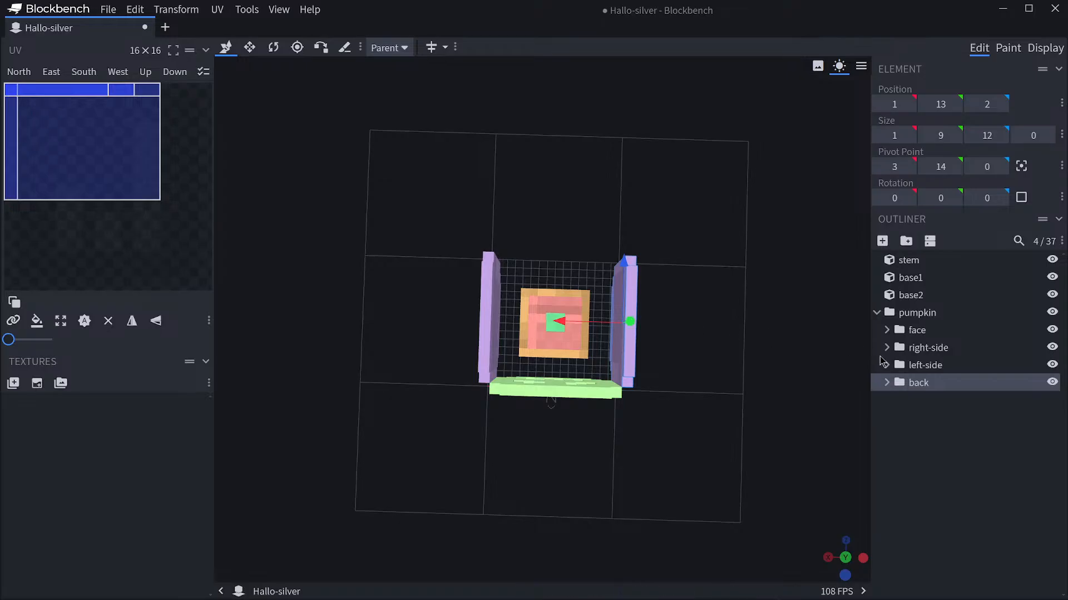
click(273, 47)
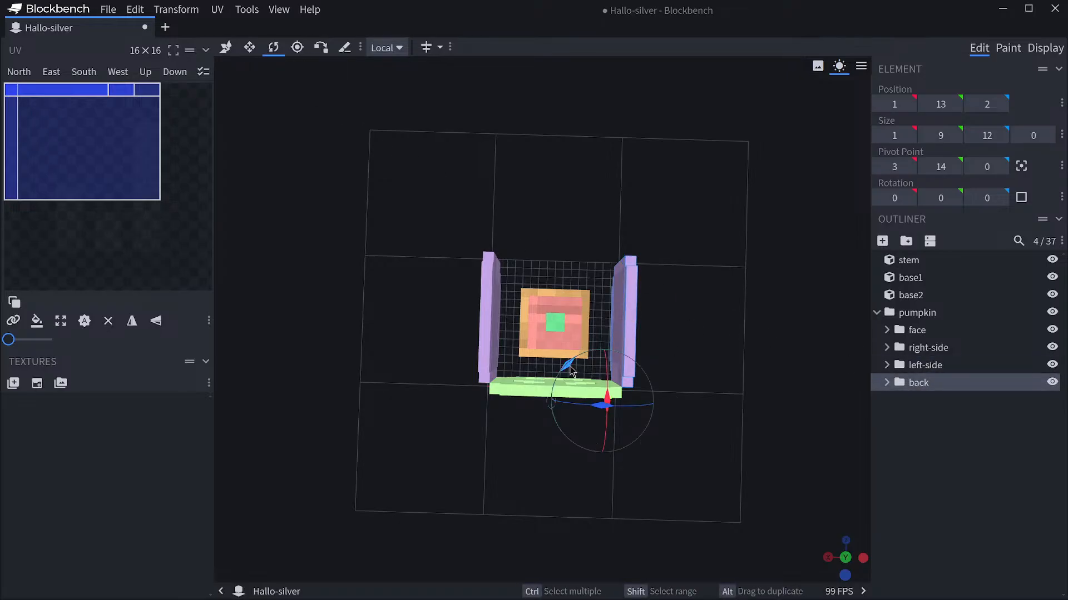
drag(571, 370, 513, 492)
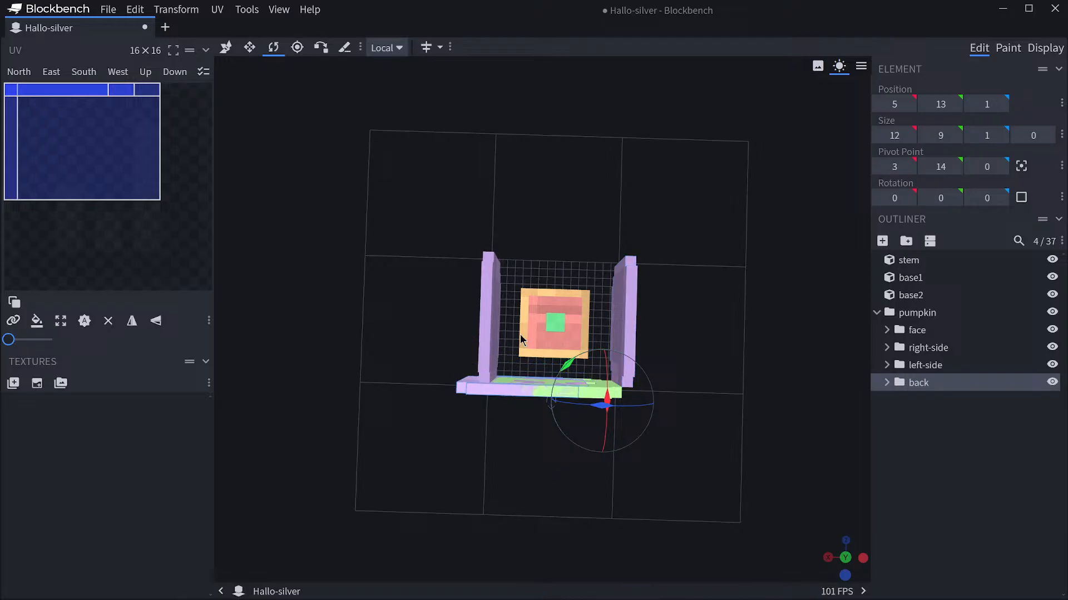
Move the back panel opposite the face, between the two sides, with its main slab at X 2, Z 14.
click(234, 54)
drag(526, 337, 542, 191)
drag(465, 247, 484, 239)
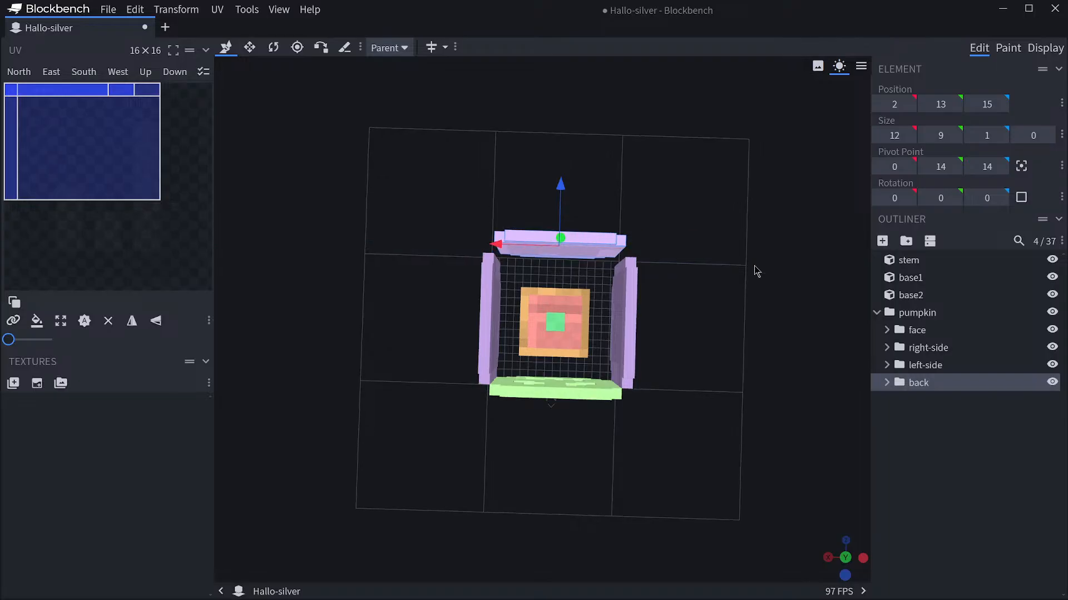
drag(758, 269, 673, 511)
drag(578, 174, 576, 185)
drag(727, 274, 575, 232)
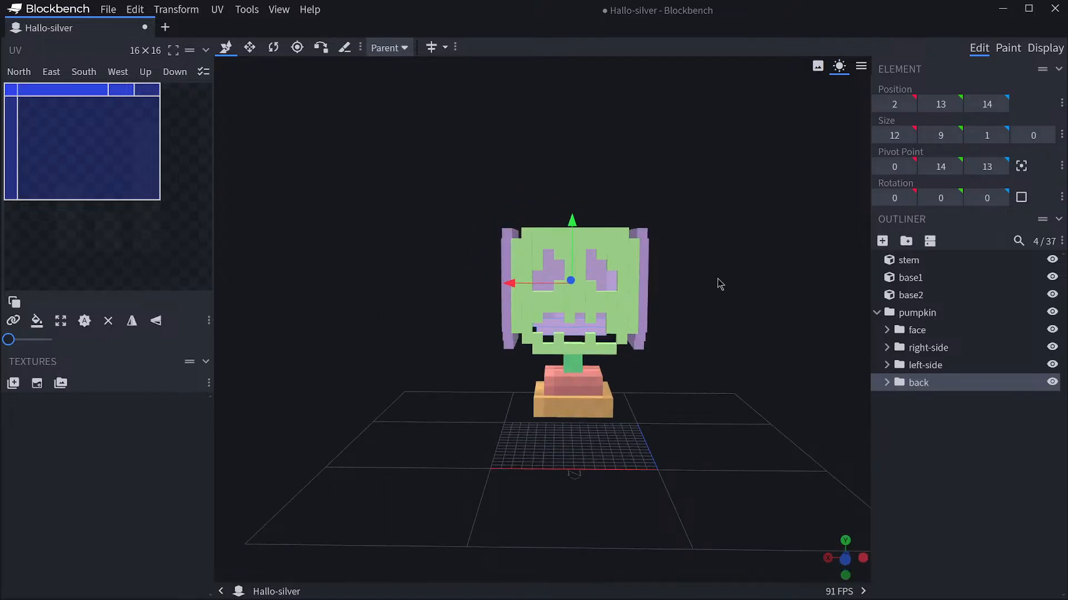
Move the lowest strips of the right-side and left-side panels inward to X 13 and X 2.
mouse_move(720, 283)
mouse_down()
mouse_move(741, 300)
mouse_move(802, 312)
mouse_move(798, 333)
mouse_move(774, 358)
mouse_move(715, 375)
mouse_move(688, 287)
mouse_move(708, 301)
mouse_up()
drag(705, 245, 750, 219)
drag(744, 220, 811, 206)
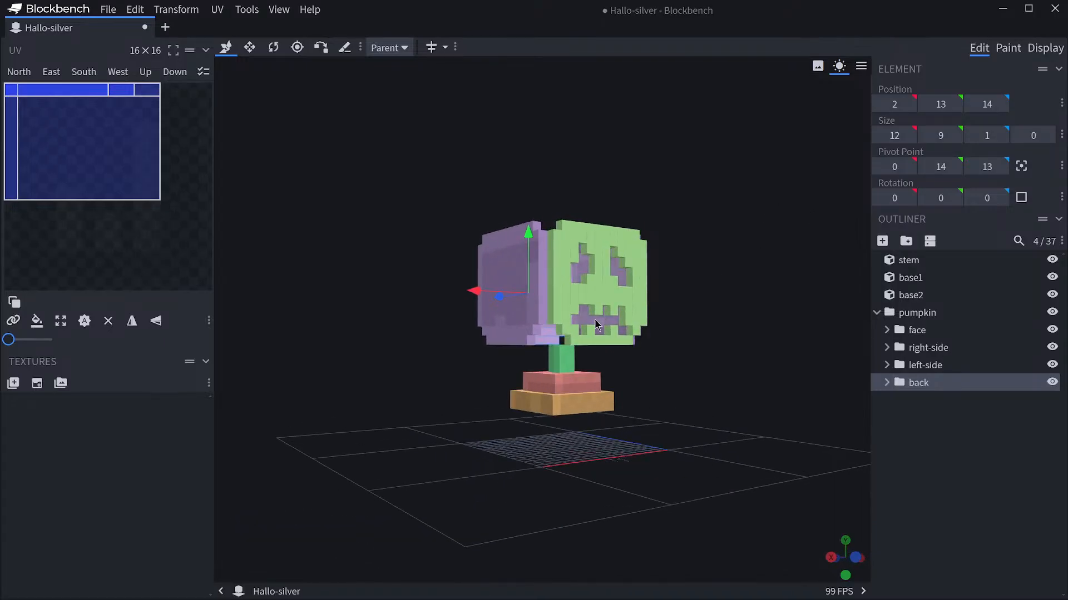
click(528, 349)
drag(500, 364, 458, 381)
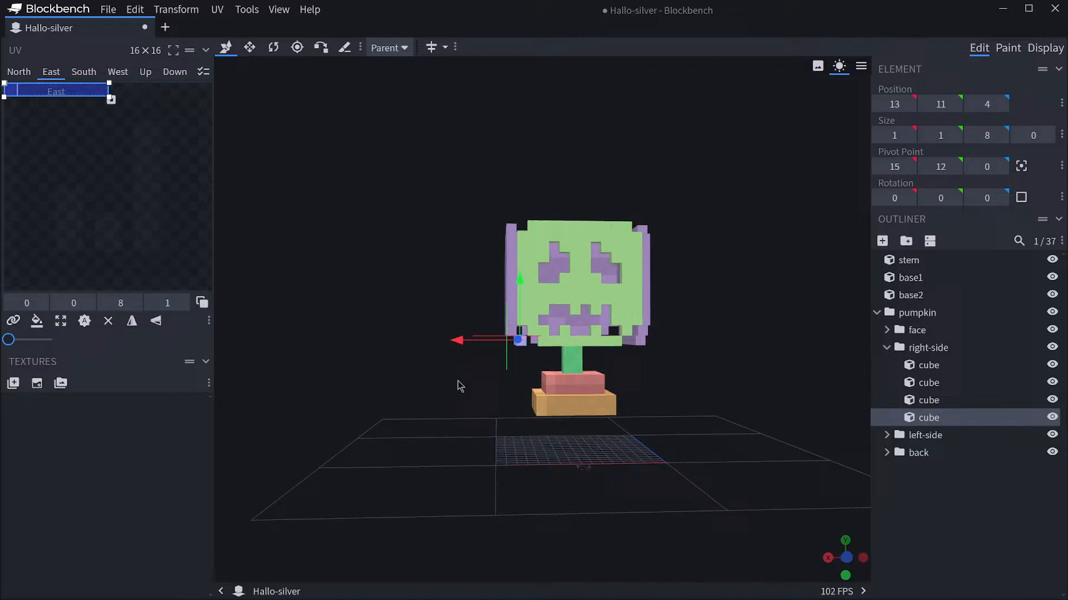
click(636, 348)
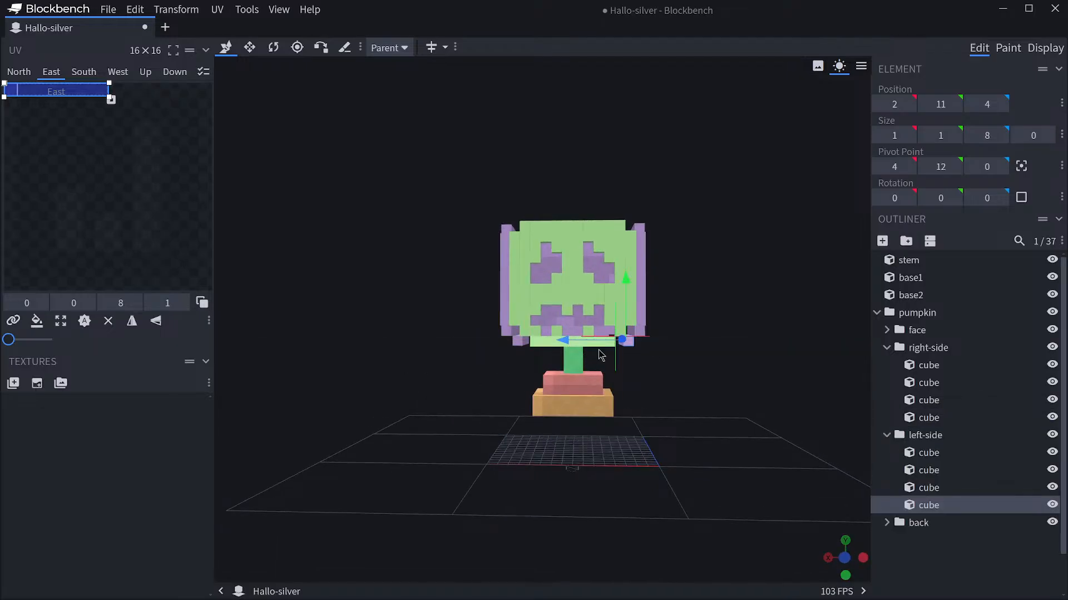
Move the top strips of the left-side and right-side panels one unit inward, the right-side one to X 13.
drag(601, 355, 622, 317)
click(557, 238)
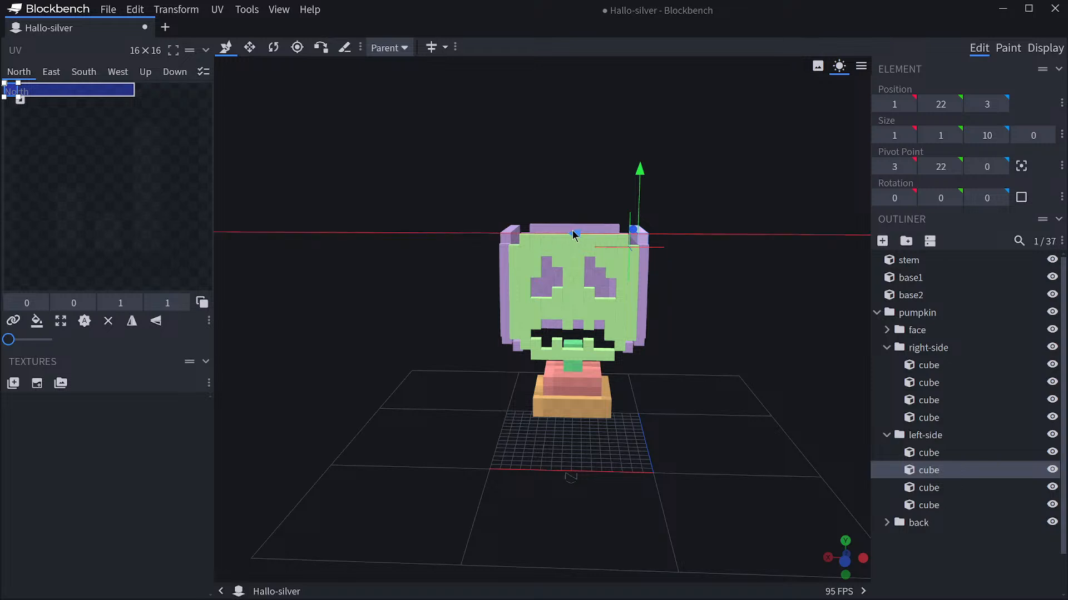
click(512, 236)
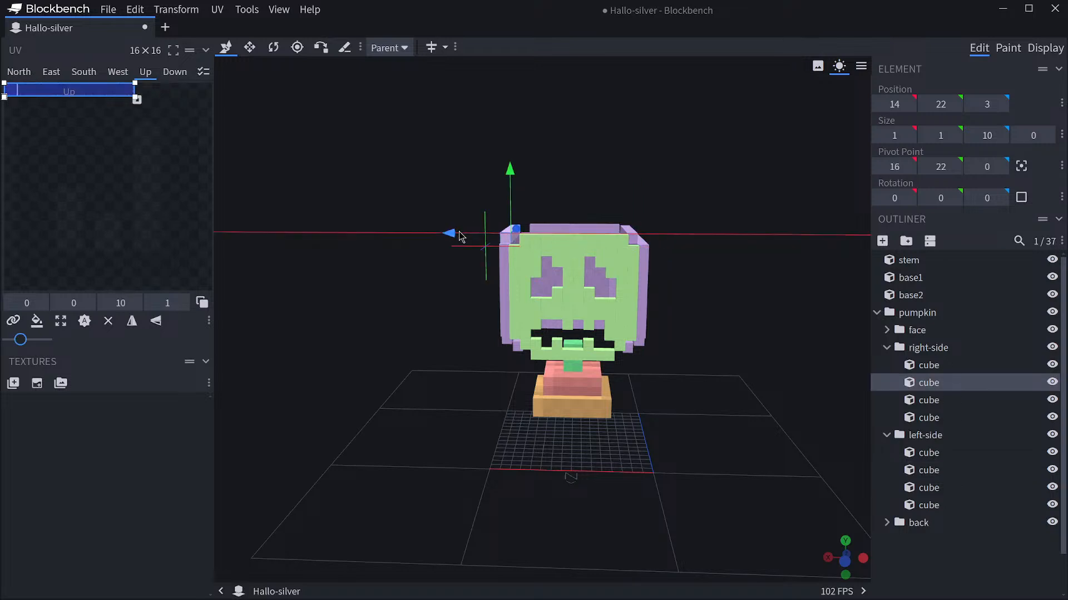
drag(420, 264, 476, 249)
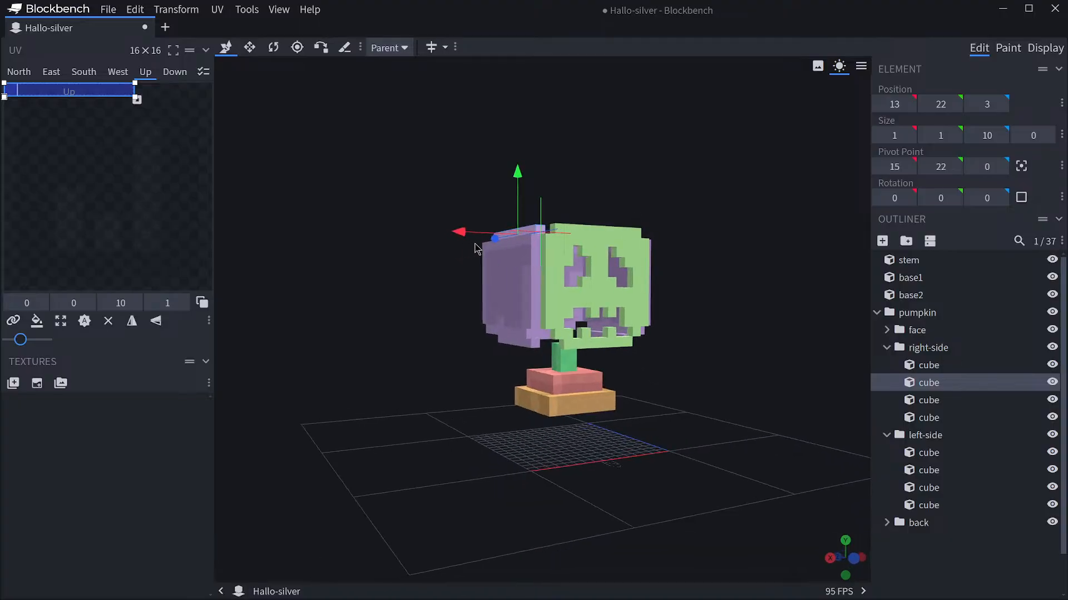
Move the face's lowest strip inward, one unit behind the front plane of the face.
click(566, 242)
drag(715, 267, 600, 251)
click(600, 251)
drag(715, 269, 631, 326)
click(603, 349)
drag(645, 365, 624, 375)
scroll(625, 374, up, 6)
click(581, 361)
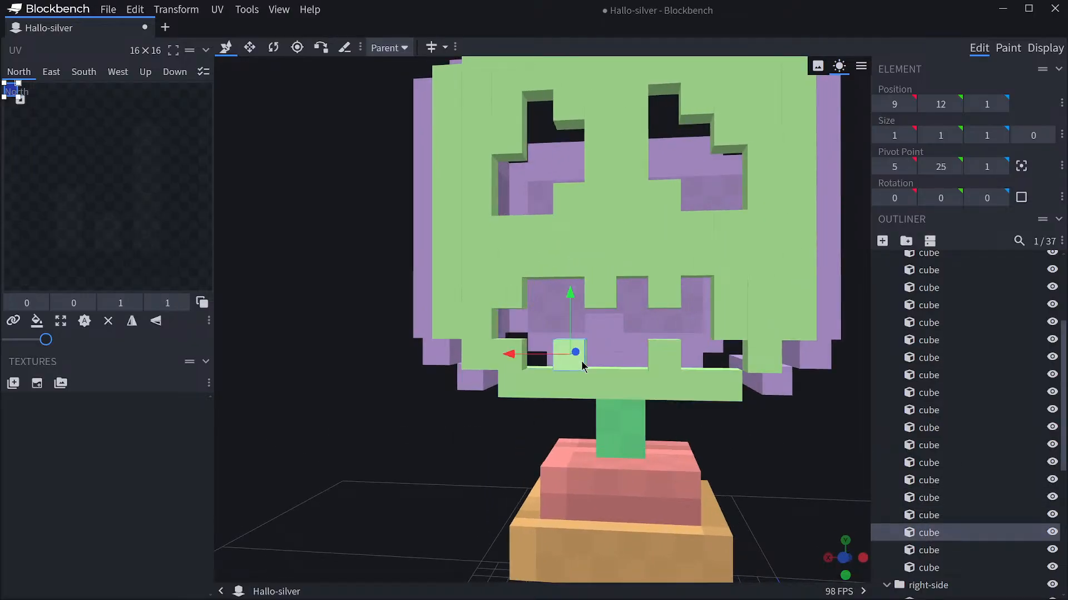
click(671, 355)
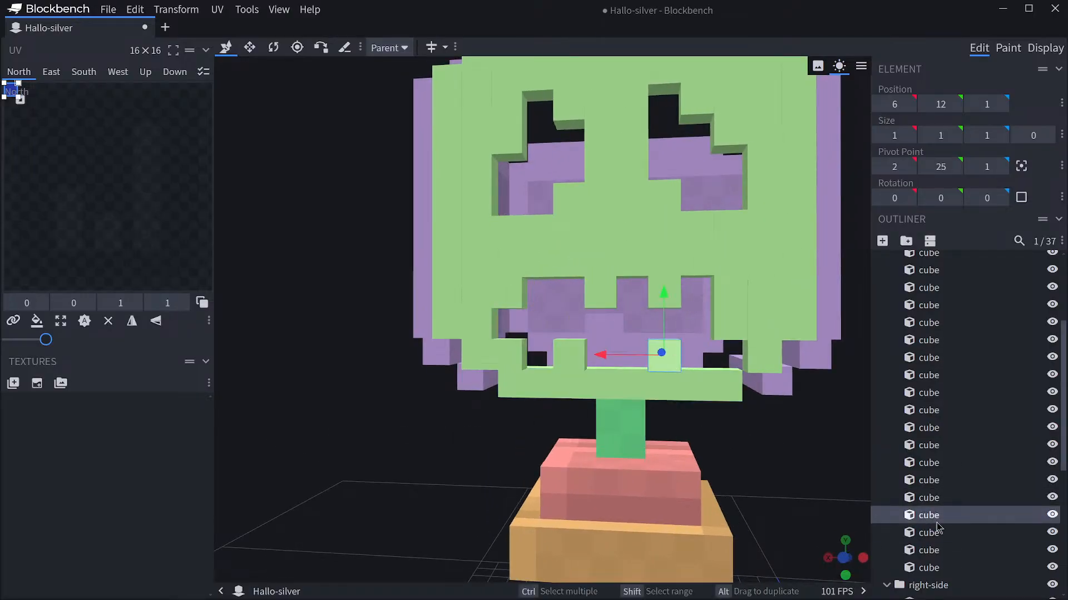
click(884, 493)
click(584, 358)
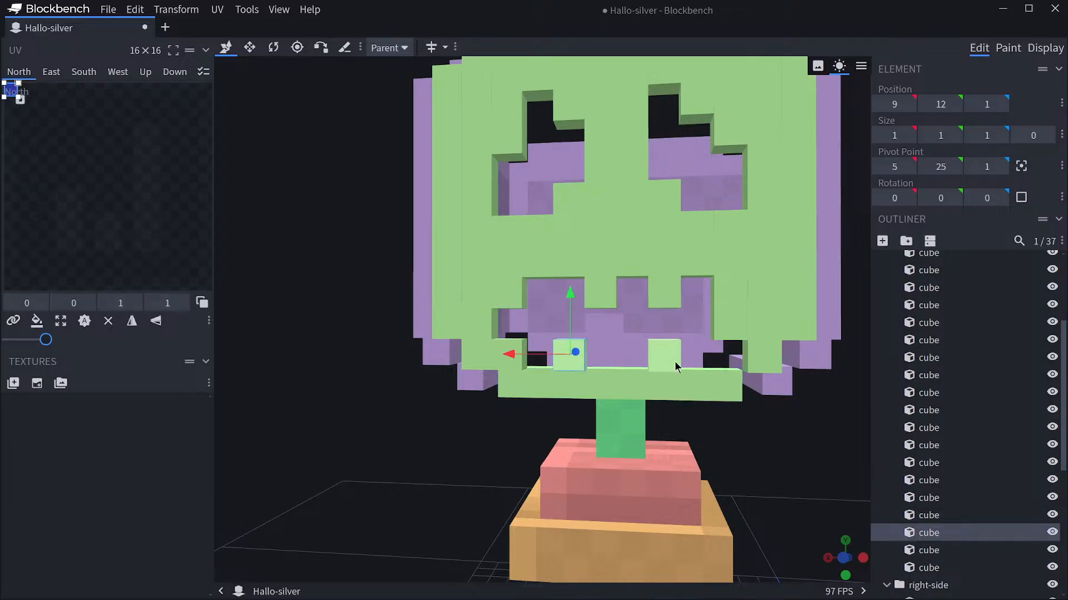
click(675, 364)
click(624, 460)
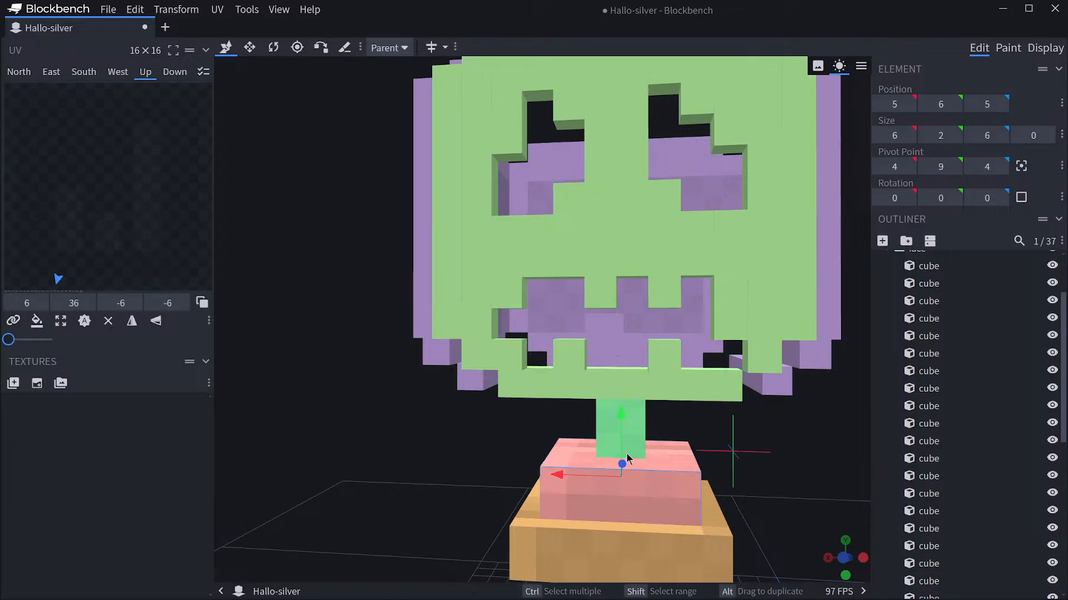
key(ctrl+z)
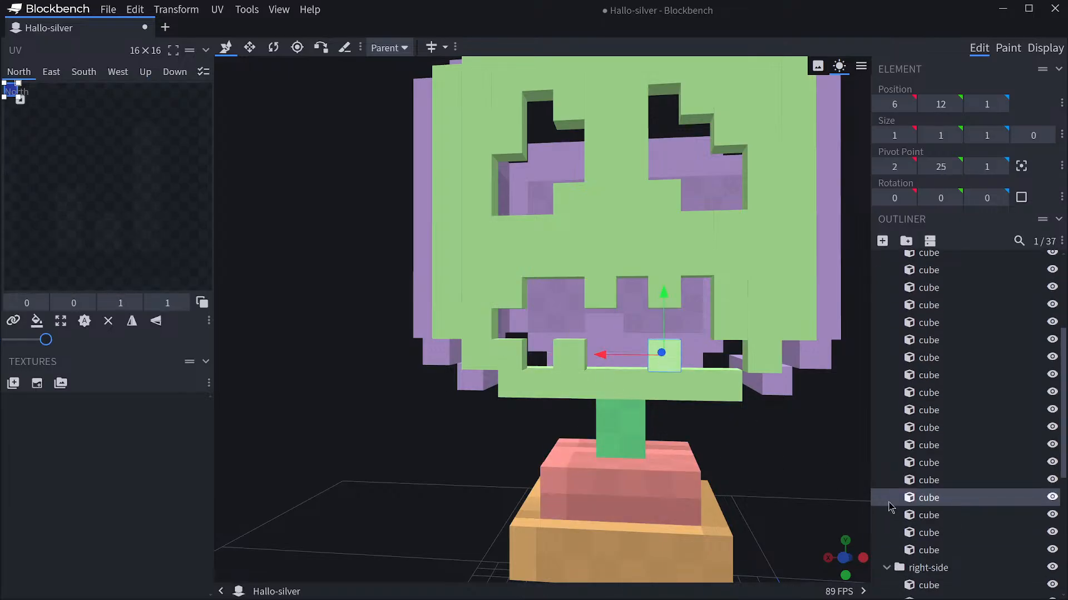
Move the two separate teeth of the face's lower jaw one unit back, to Z 2.
click(931, 518)
click(931, 501)
shift+click(932, 484)
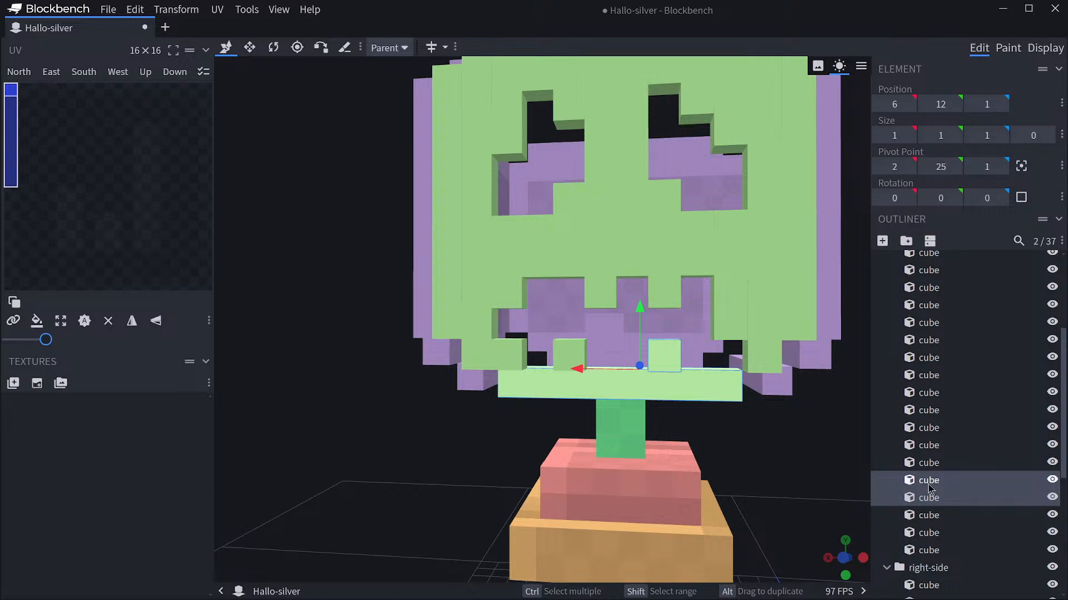
click(930, 498)
click(929, 515)
shift+click(934, 499)
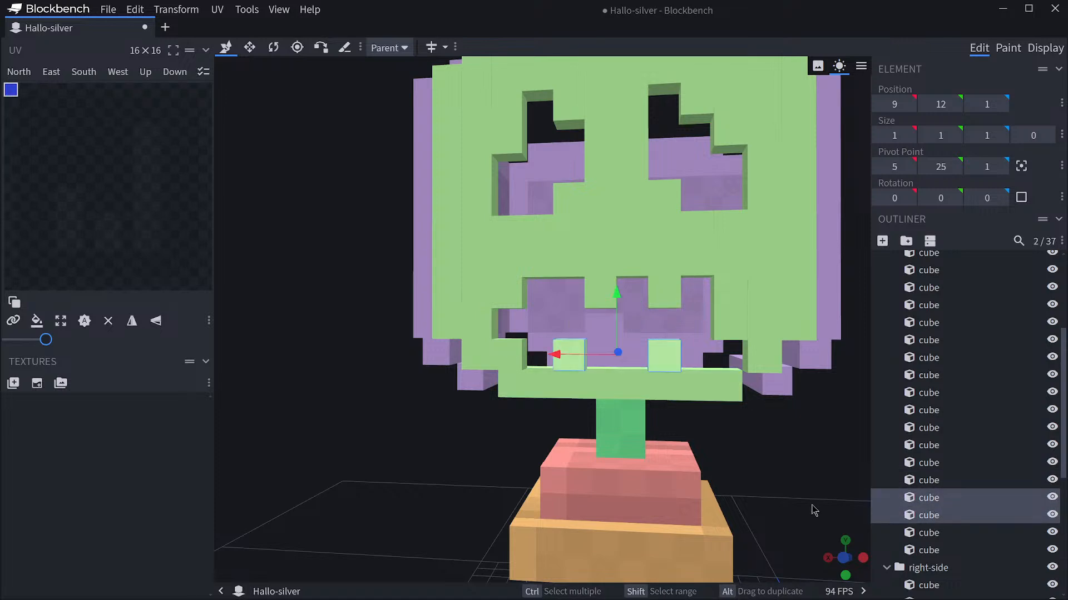
drag(377, 460, 423, 416)
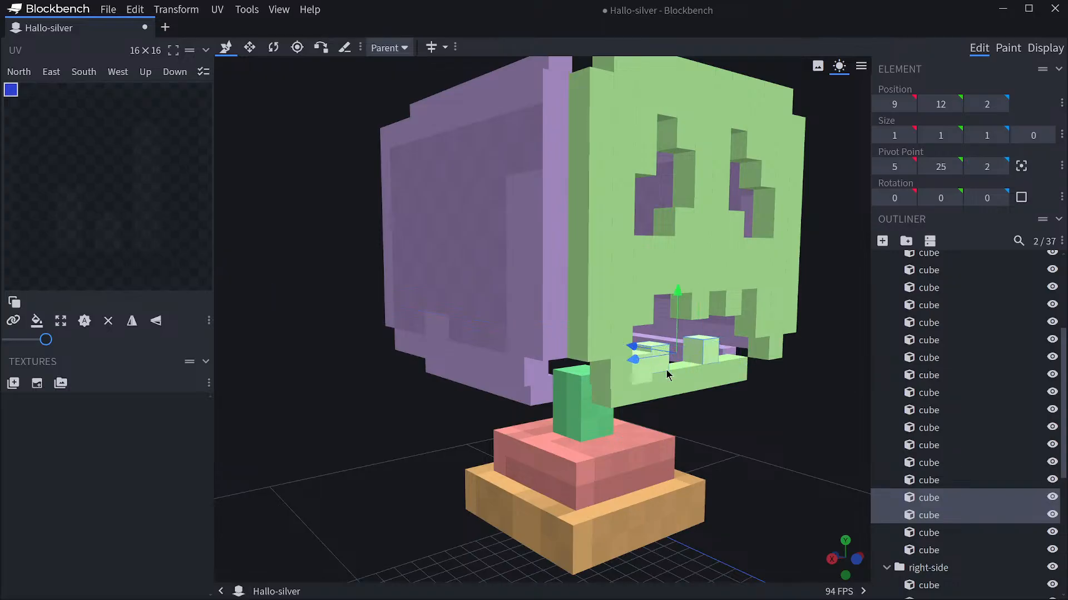
mouse_move(667, 375)
mouse_down()
mouse_move(732, 422)
mouse_move(569, 360)
mouse_move(684, 370)
mouse_up()
Move the two lower strips of the back panel inward to Z 13.
click(684, 370)
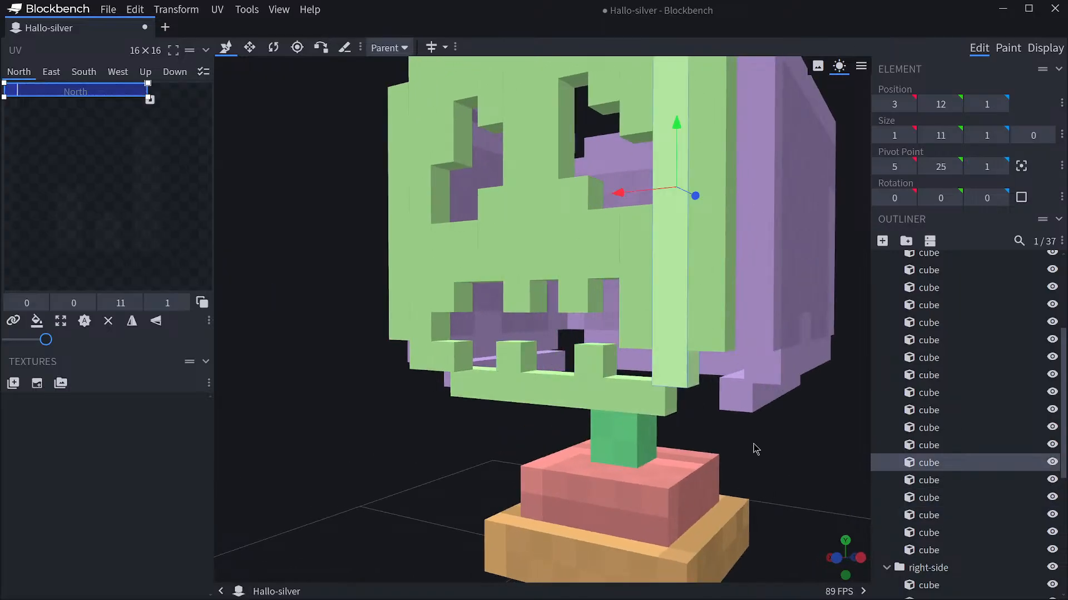
scroll(751, 453, down, 5)
drag(746, 458, 533, 447)
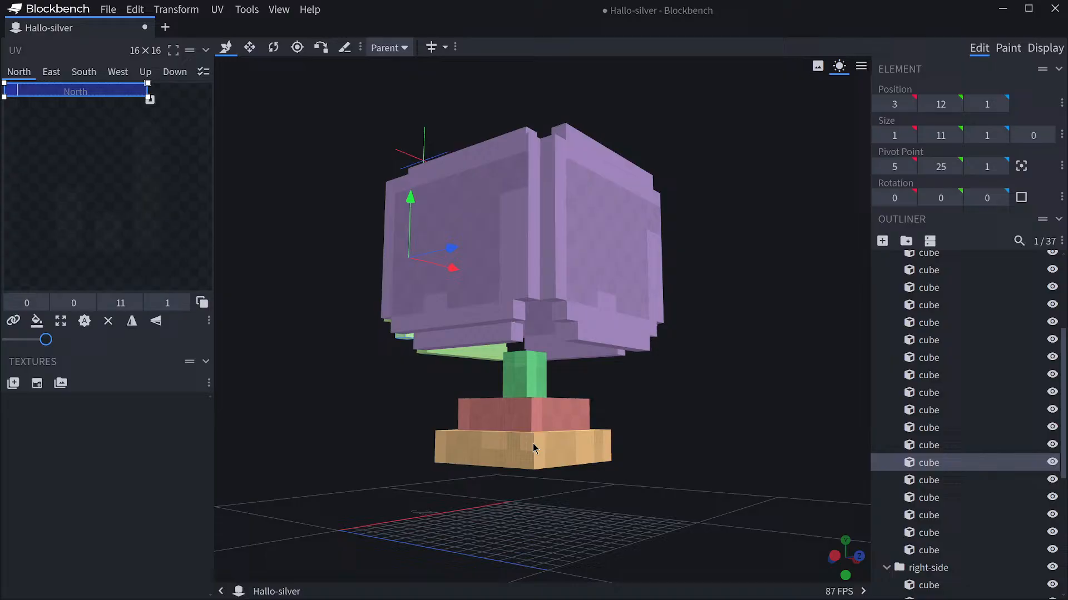
click(606, 335)
drag(667, 399, 722, 402)
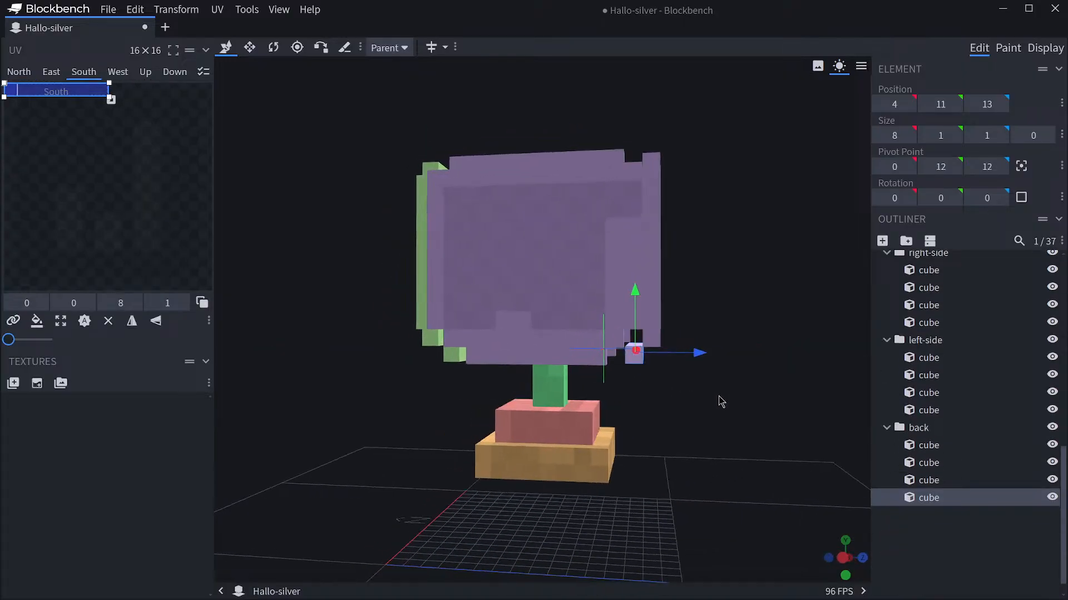
click(650, 340)
drag(689, 353, 659, 231)
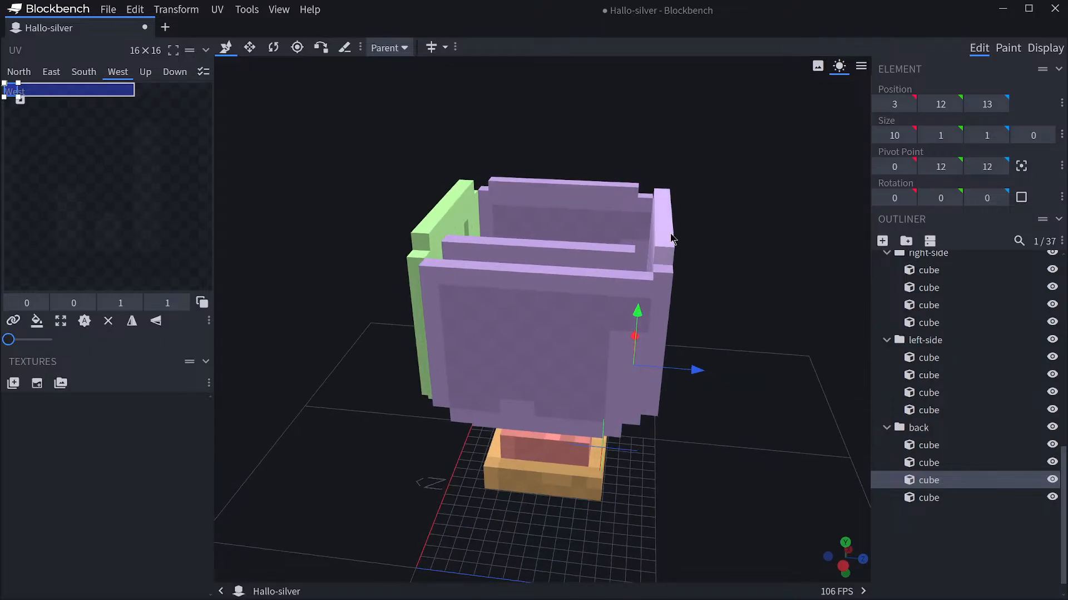
Move the top strip of the back panel inward from the plane of its main slab.
click(659, 231)
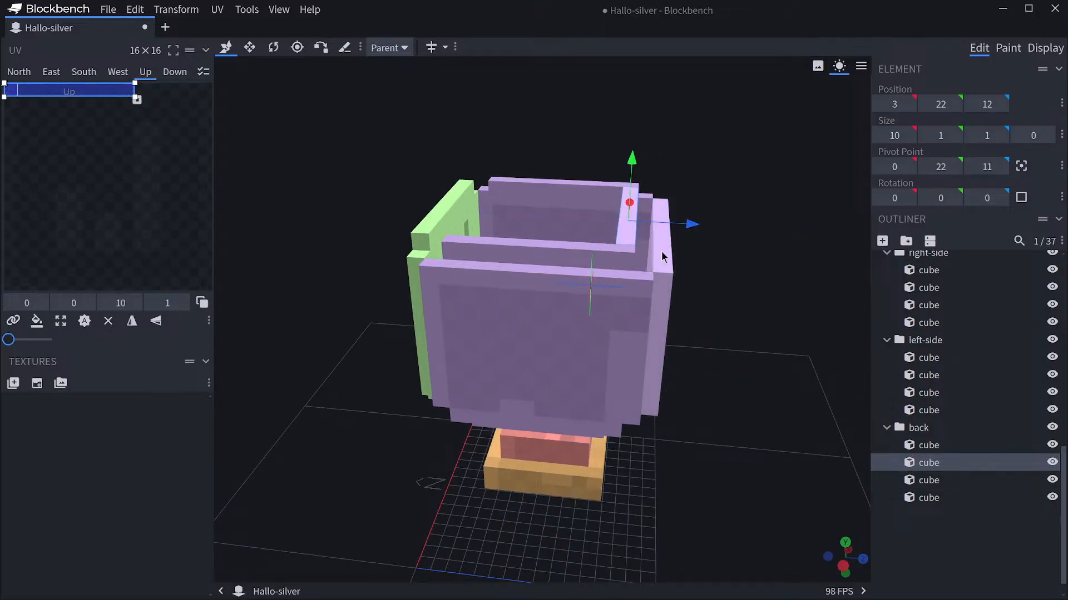
click(666, 277)
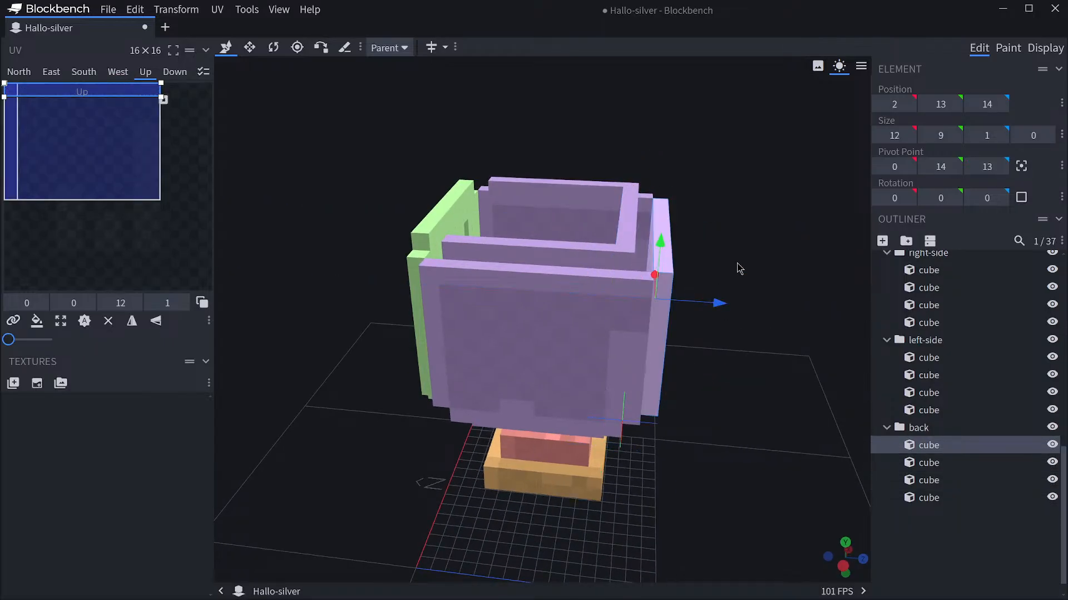
drag(739, 269, 729, 243)
click(616, 195)
click(604, 192)
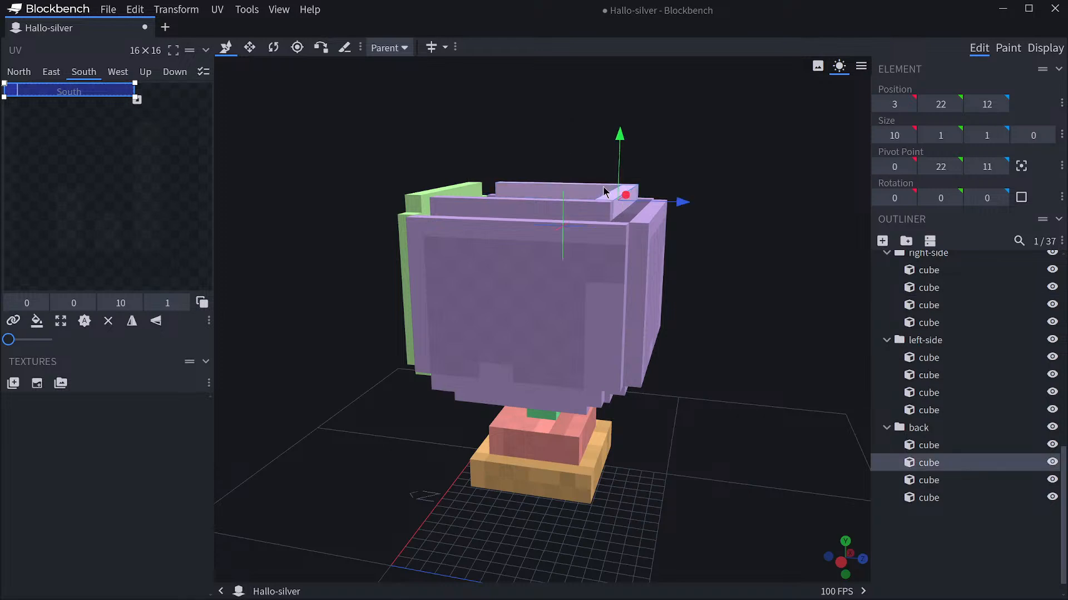
drag(705, 311, 742, 370)
Move the two lower strips of the left-side and right-side panels one unit further inward.
click(678, 358)
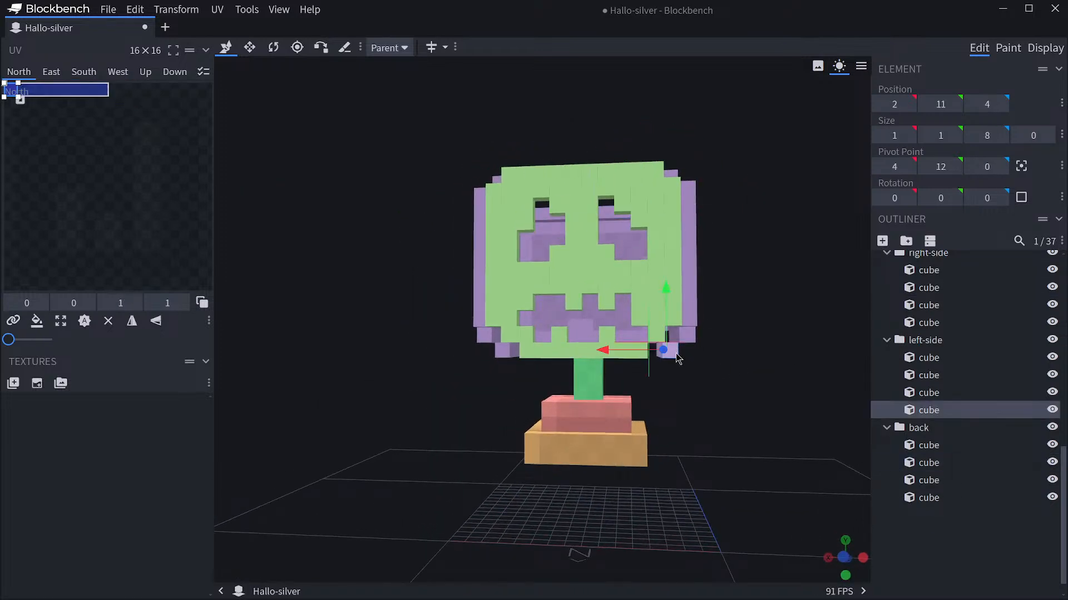
click(687, 338)
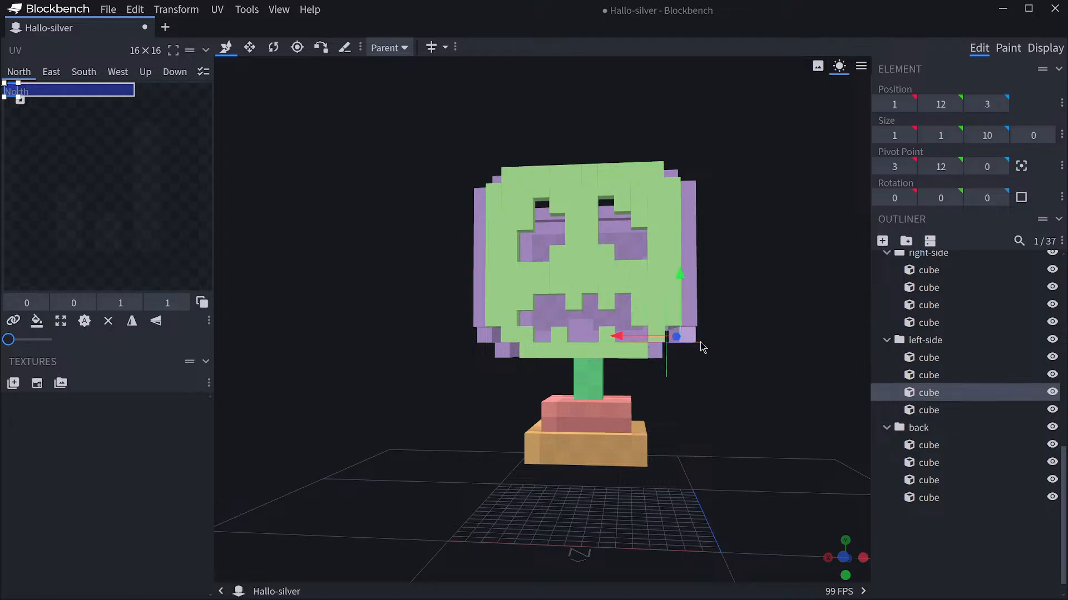
click(522, 356)
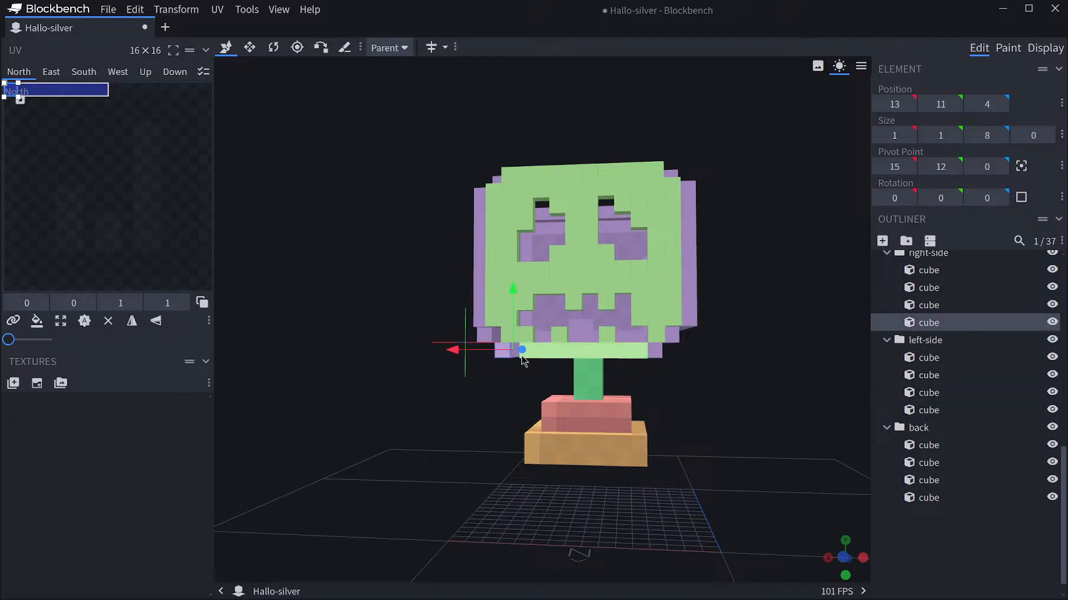
drag(420, 376, 729, 350)
click(496, 344)
Shorten the face's columns at X 12, 11, 10 and 9 by one unit at their upper ends.
scroll(786, 407, down, 3)
scroll(751, 388, down, 1)
scroll(509, 219, up, 3)
click(520, 238)
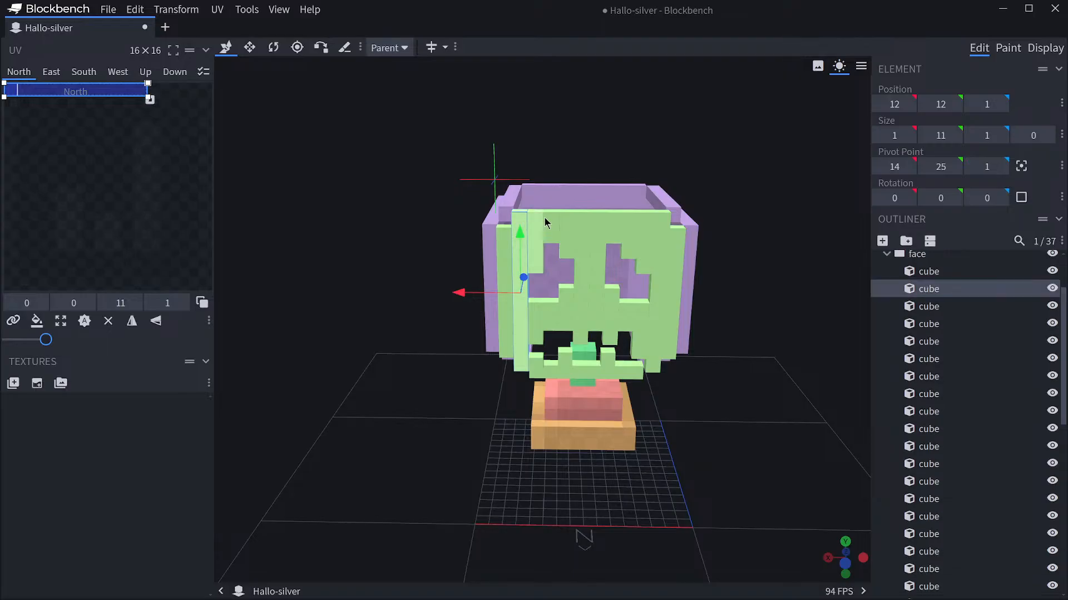
mouse_move(795, 255)
mouse_down()
mouse_move(795, 236)
mouse_move(783, 266)
mouse_up()
scroll(779, 236, up, 3)
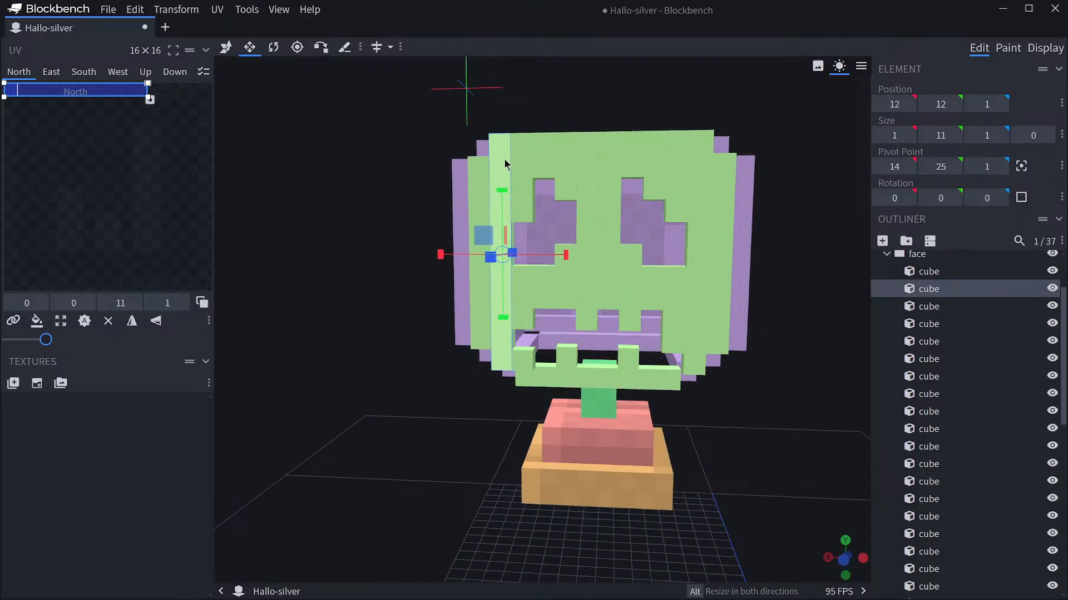
drag(365, 185, 403, 186)
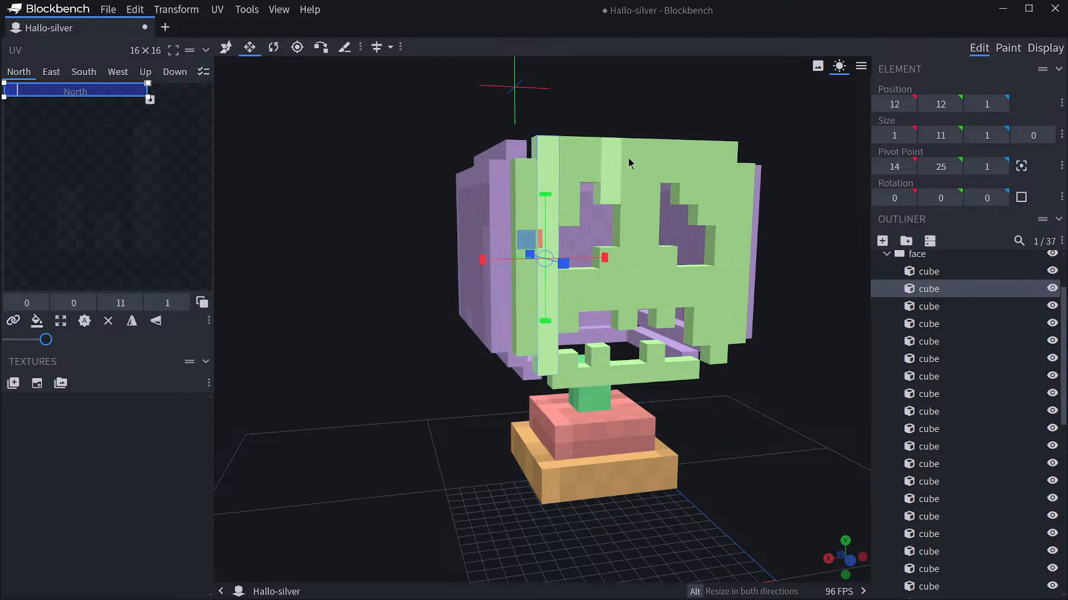
drag(740, 189, 749, 230)
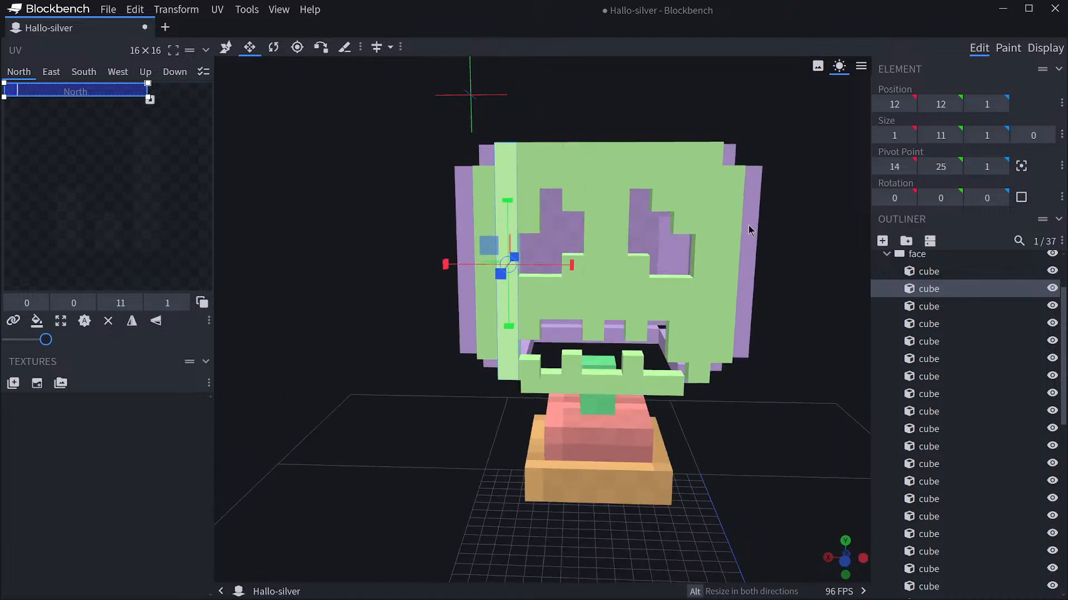
click(530, 177)
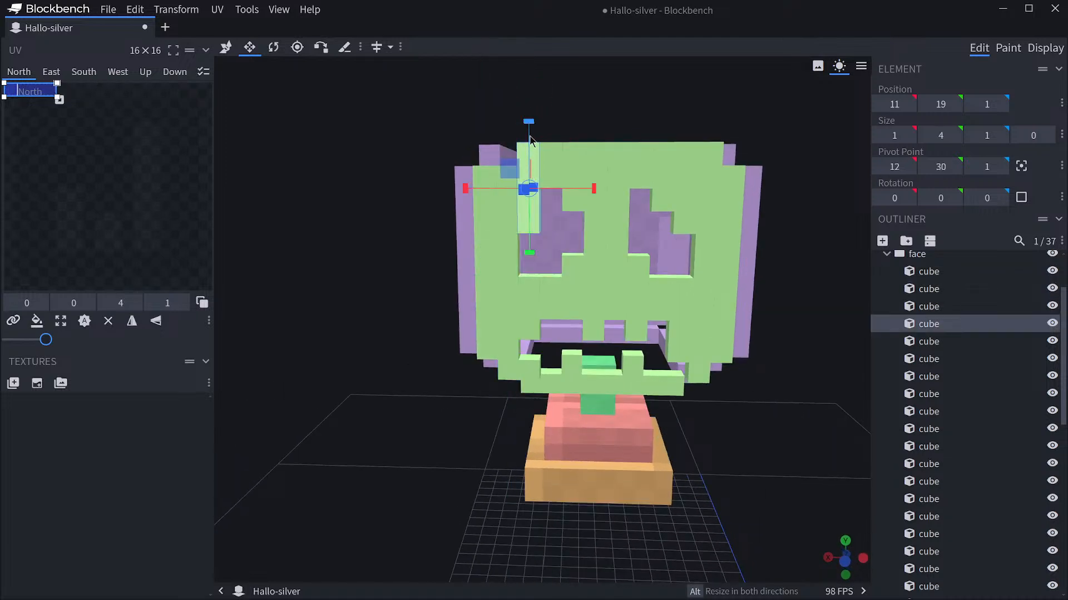
click(552, 148)
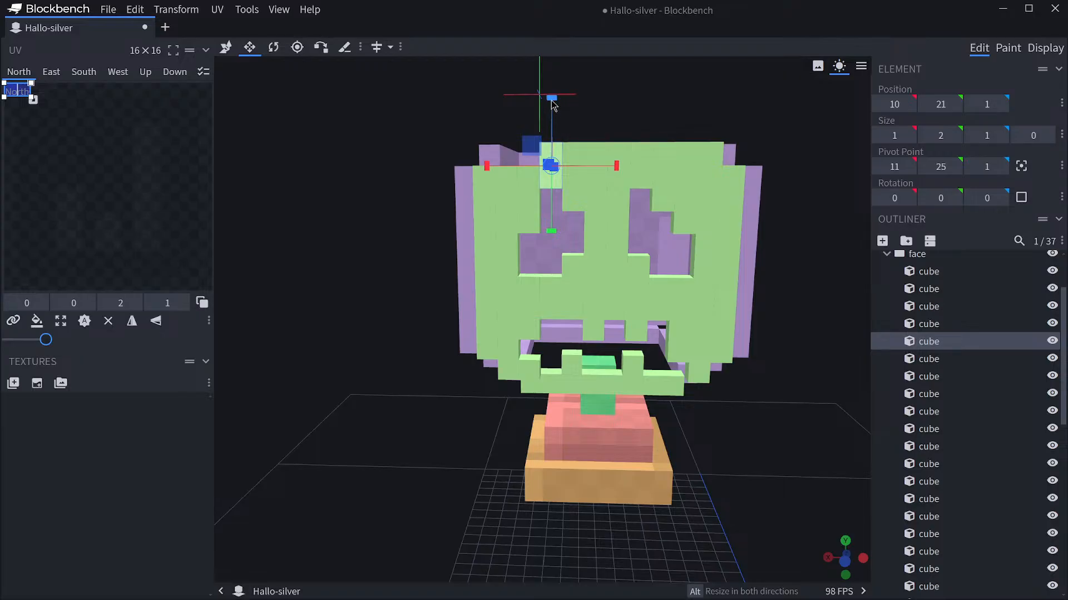
click(572, 147)
drag(576, 132, 576, 134)
Shorten the face's remaining tall columns, from X 8 through X 3, by one unit at their upper ends.
click(591, 161)
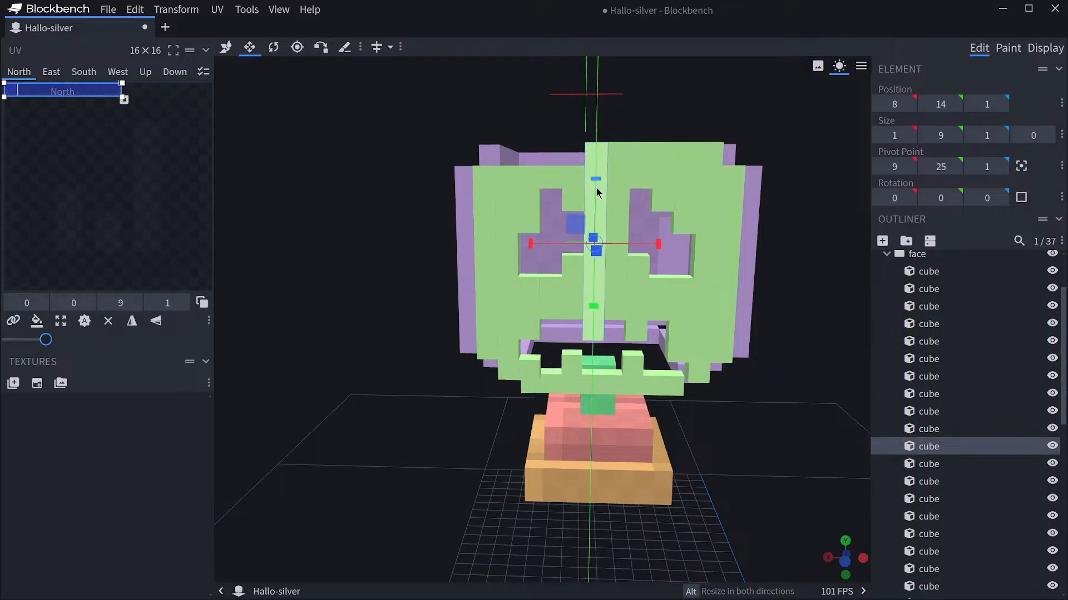
click(619, 152)
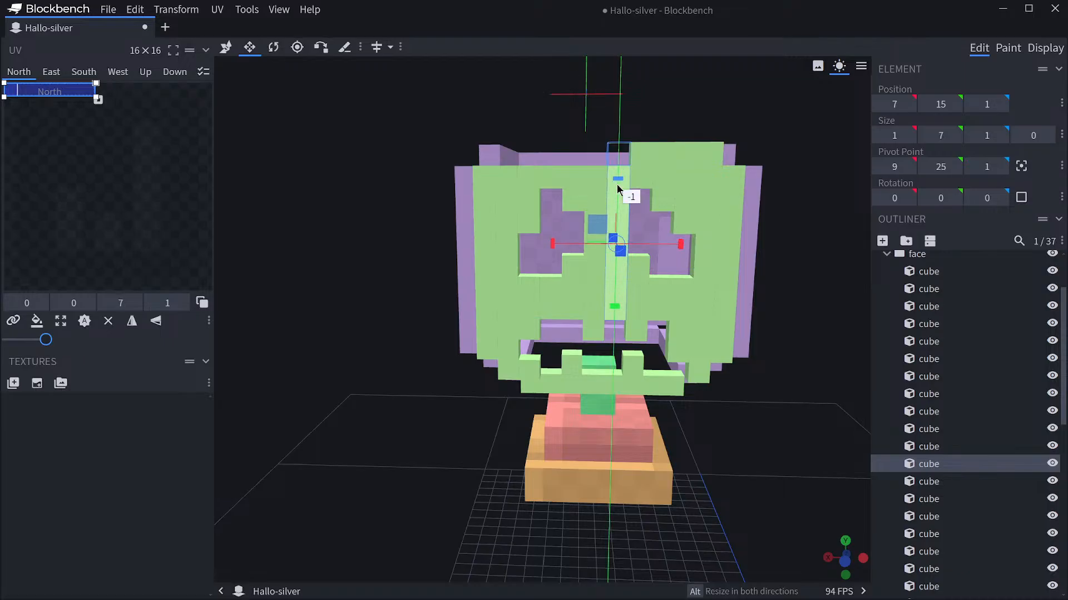
drag(617, 185, 617, 186)
click(640, 172)
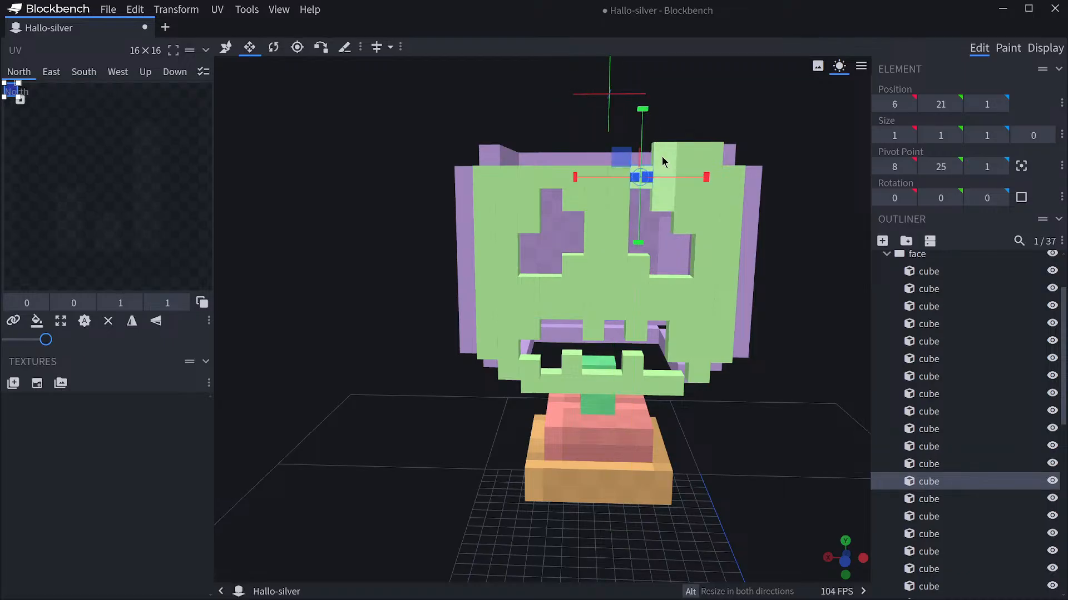
click(662, 162)
click(675, 146)
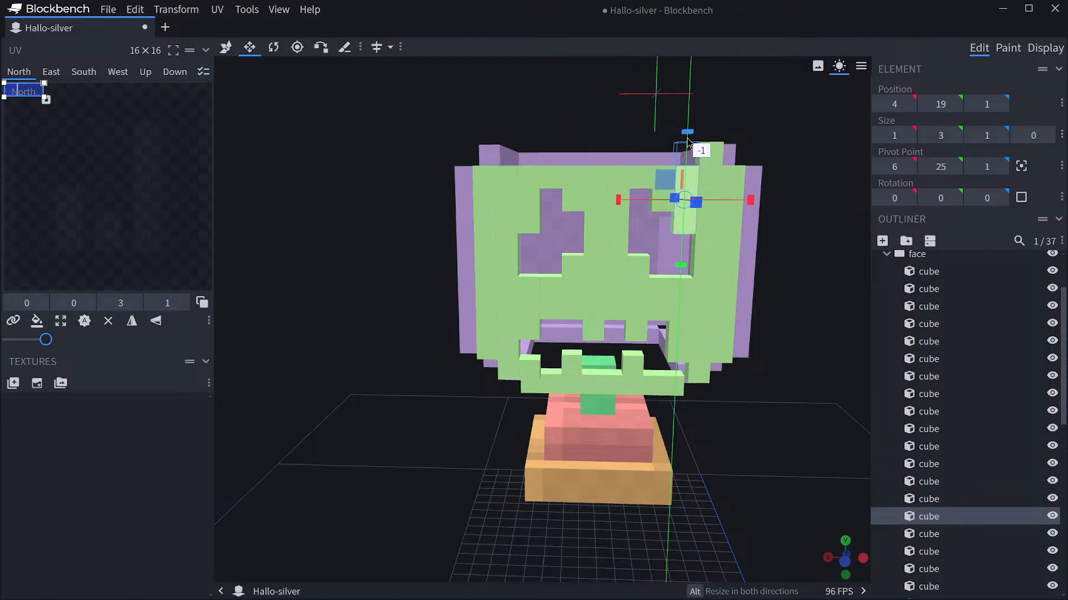
drag(688, 143, 688, 144)
click(710, 141)
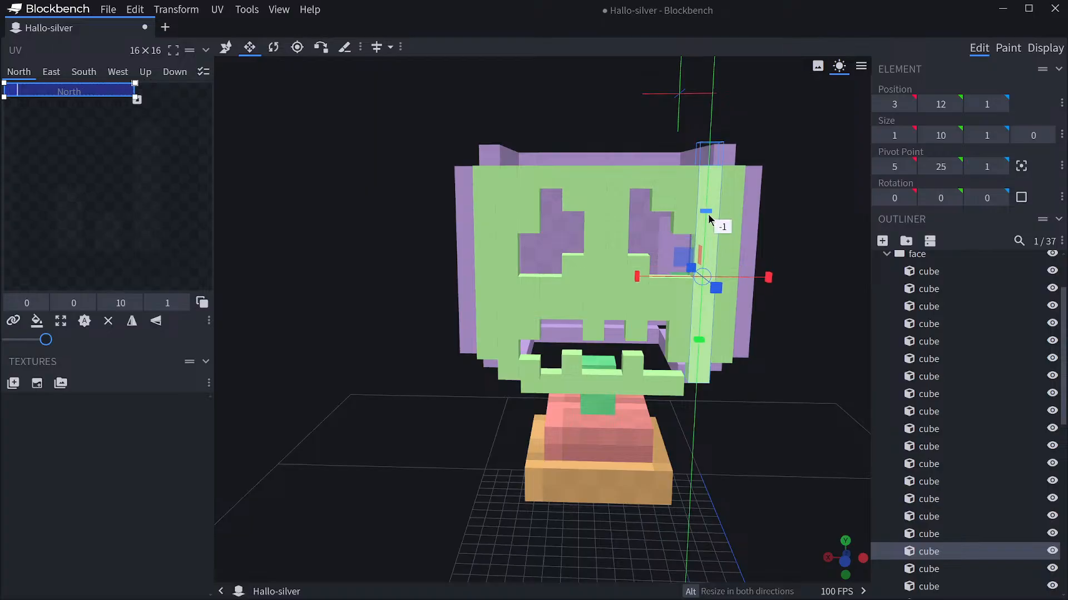
drag(709, 216, 709, 216)
click(732, 216)
Try moving the two separate lower teeth one unit along X, then undo the move.
drag(775, 201, 730, 218)
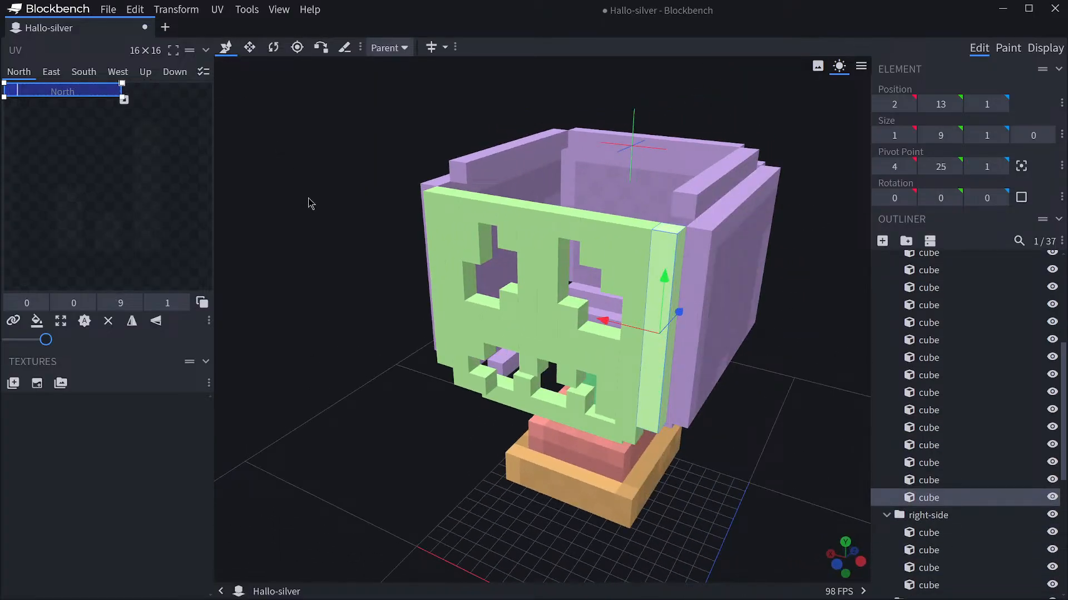
drag(310, 204, 444, 190)
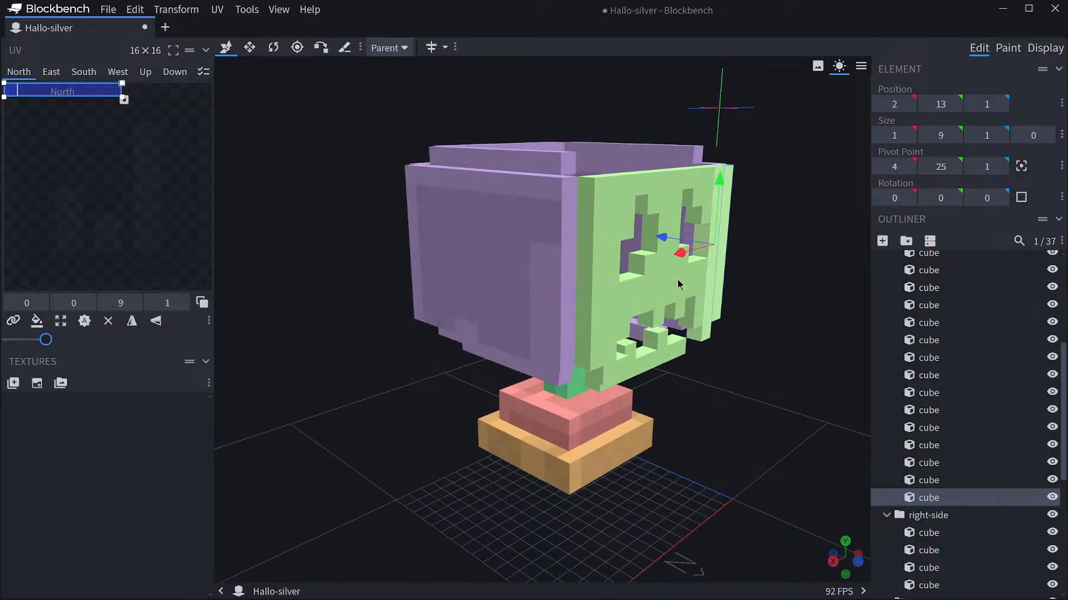
drag(681, 286, 744, 325)
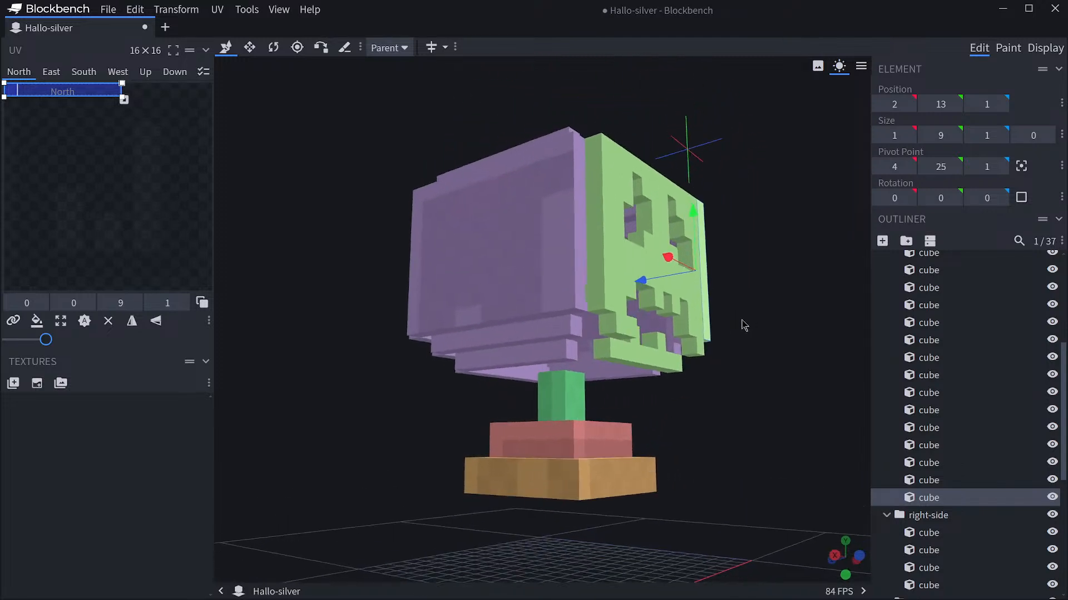
click(651, 343)
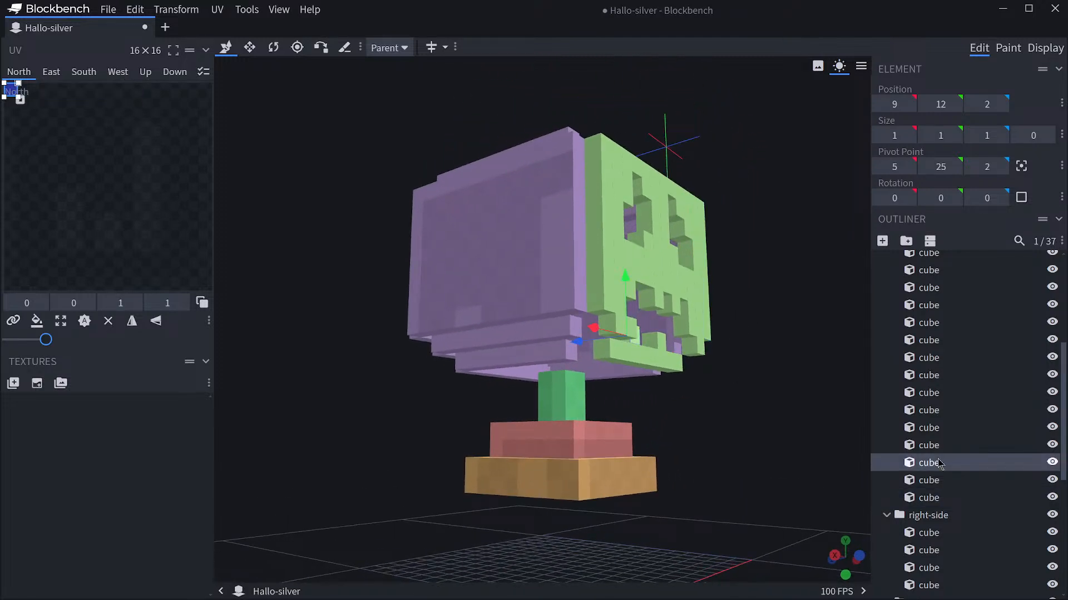
drag(789, 448, 652, 392)
drag(602, 336, 627, 344)
drag(731, 402, 637, 348)
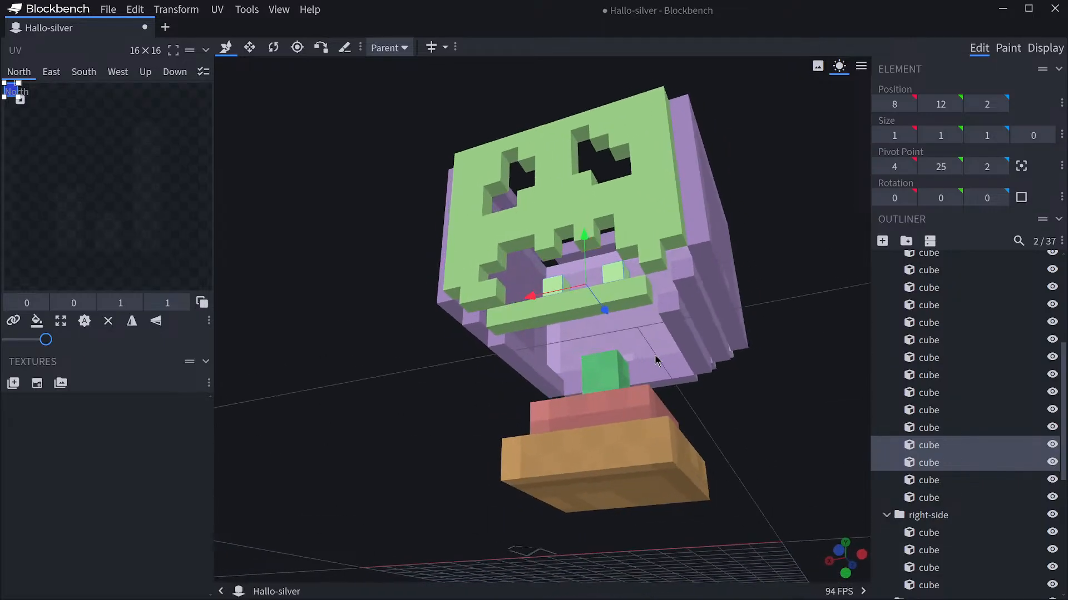
key(ctrl+z)
Lengthen the left-side panel's second-lowest strip to 11 units so its front end starts at Z 2.
drag(582, 309, 470, 415)
click(928, 498)
click(513, 334)
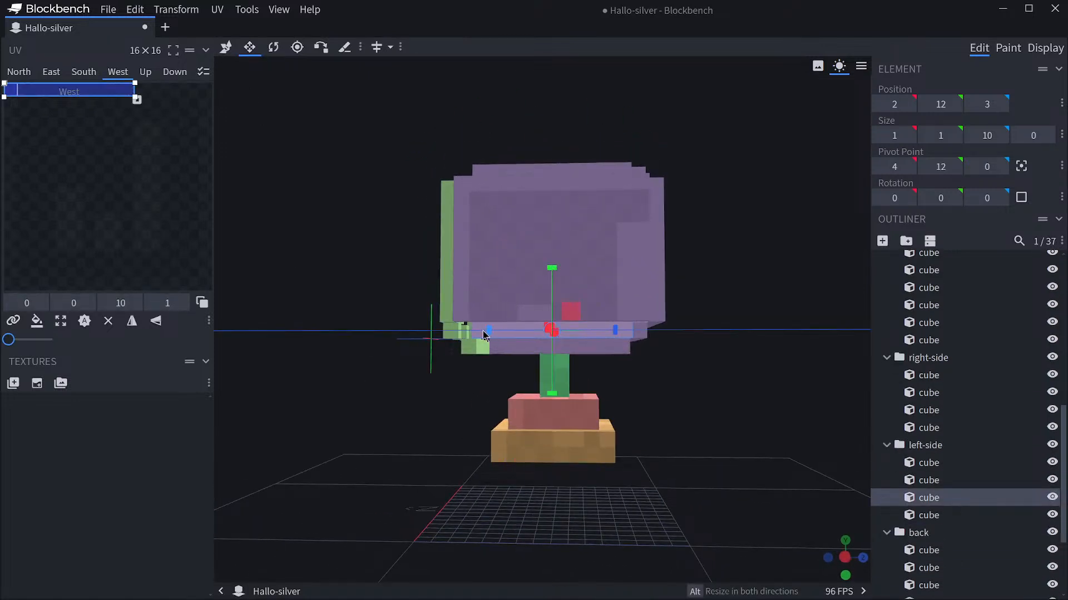
drag(393, 380, 378, 356)
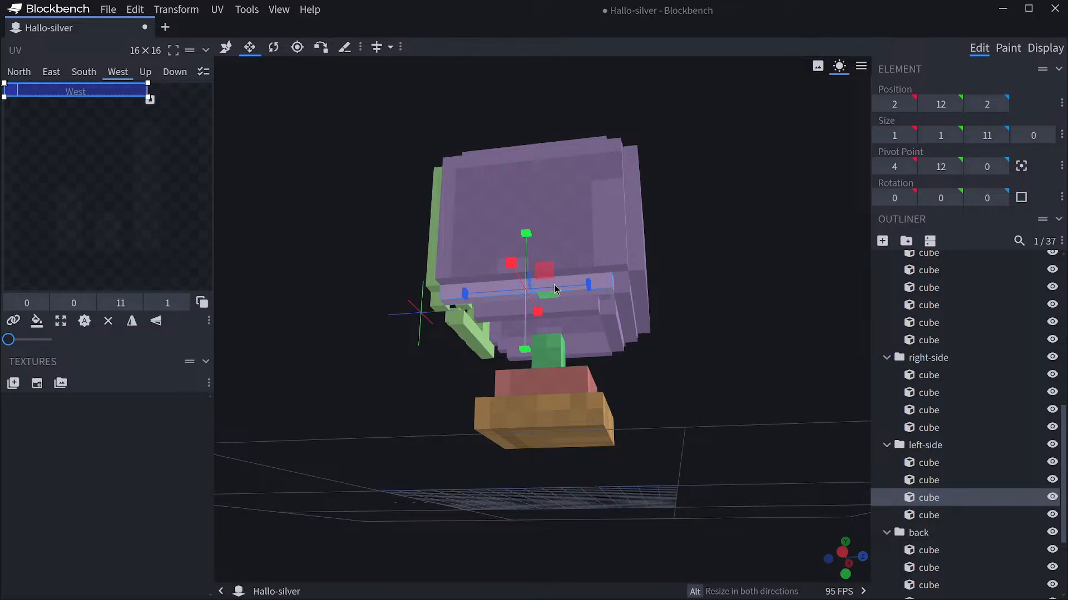
drag(599, 282, 542, 315)
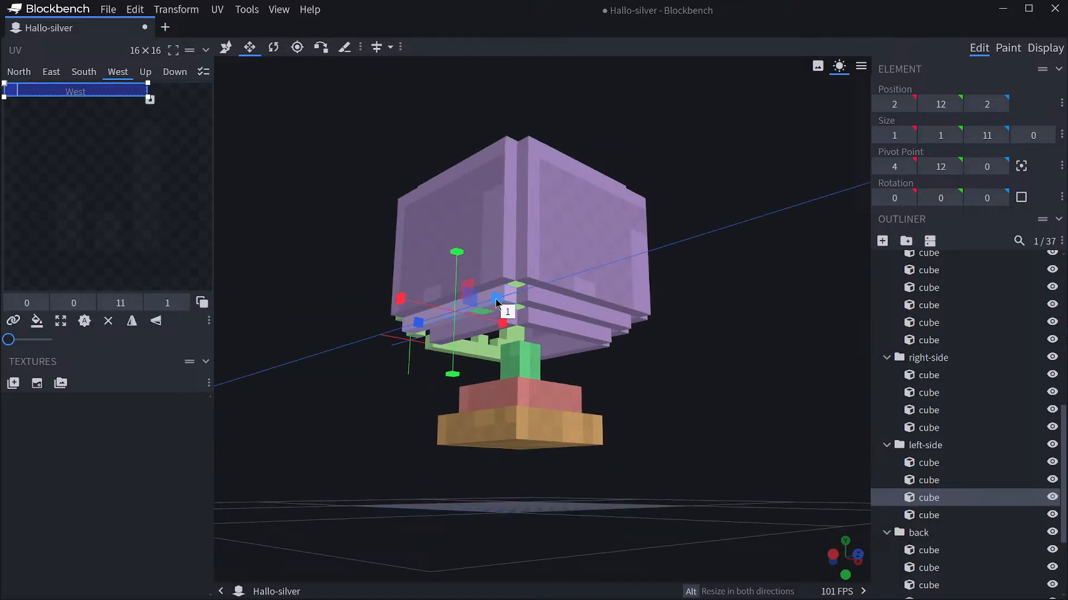
click(497, 303)
Shorten the lowest strips of the right-side and left-side panels to 9 units, with their front ends at Z 3.
drag(696, 333, 650, 306)
click(554, 324)
click(570, 306)
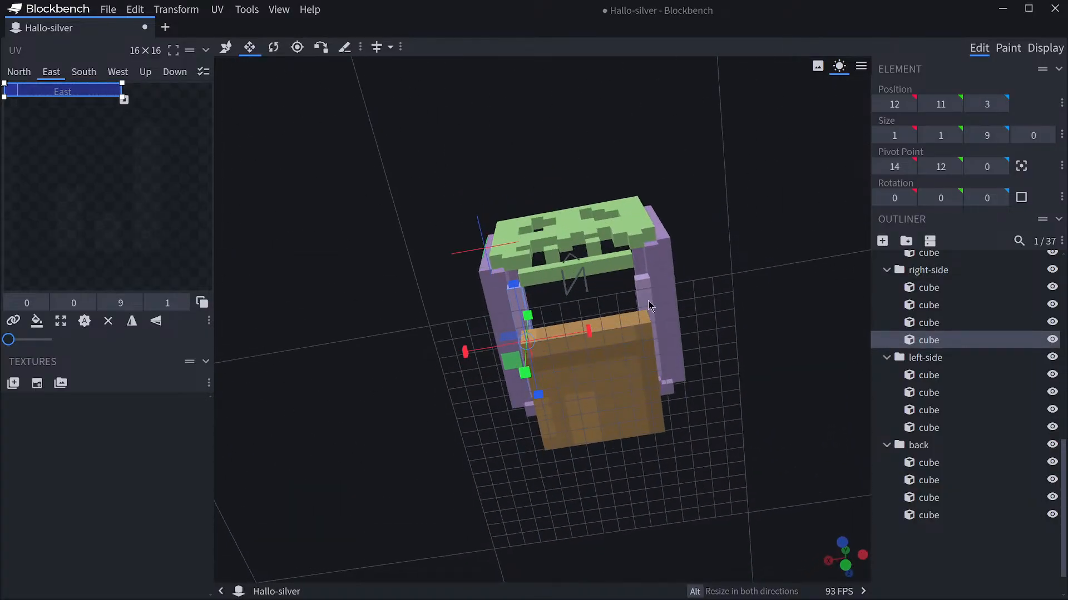
click(651, 306)
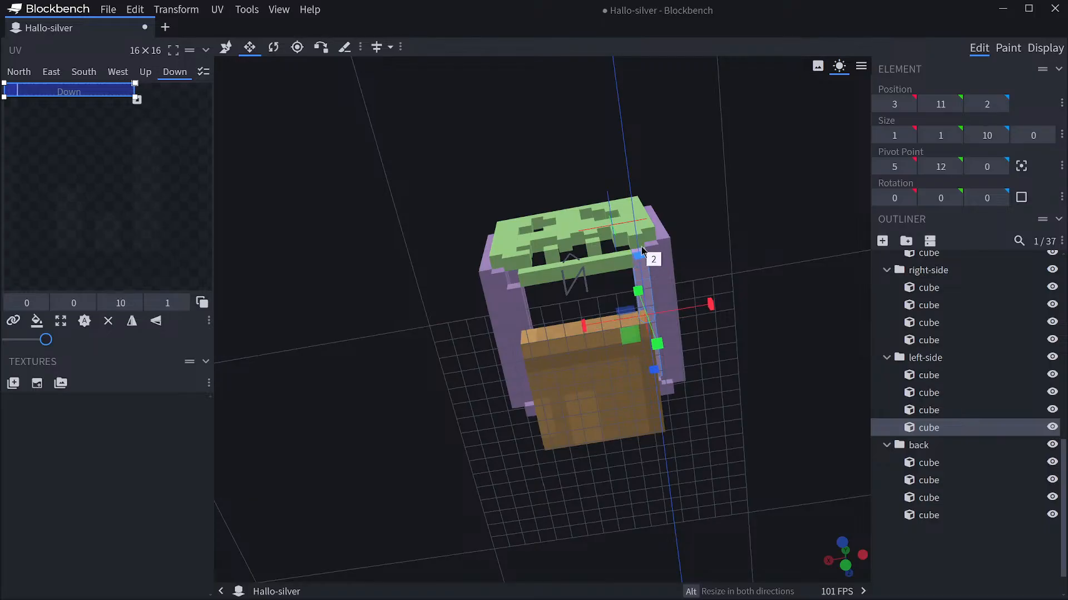
drag(642, 246, 648, 264)
Examine the pumpkin from the front and from above to check how the face meets the side panels.
drag(723, 271, 631, 393)
scroll(725, 391, down, 5)
drag(725, 390, 575, 393)
drag(595, 411, 723, 405)
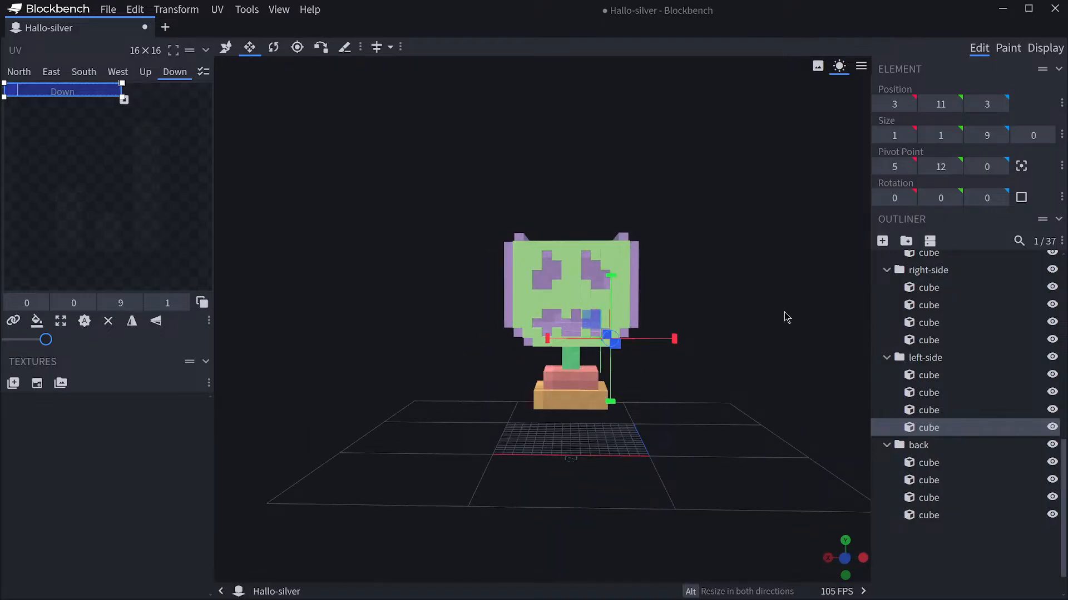
drag(786, 317, 785, 362)
scroll(739, 296, up, 3)
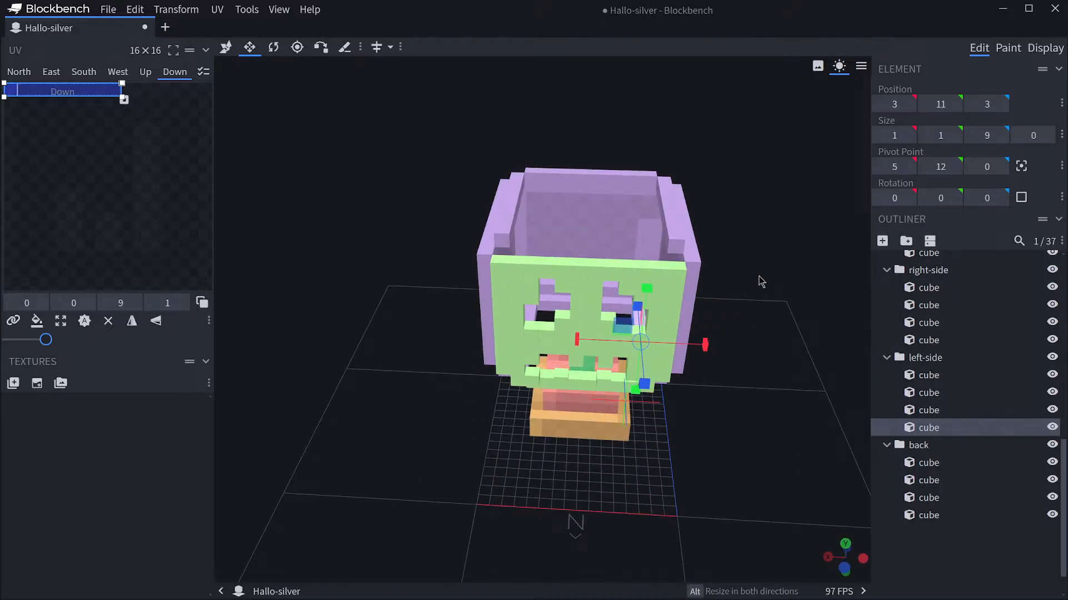
scroll(761, 282, up, 1)
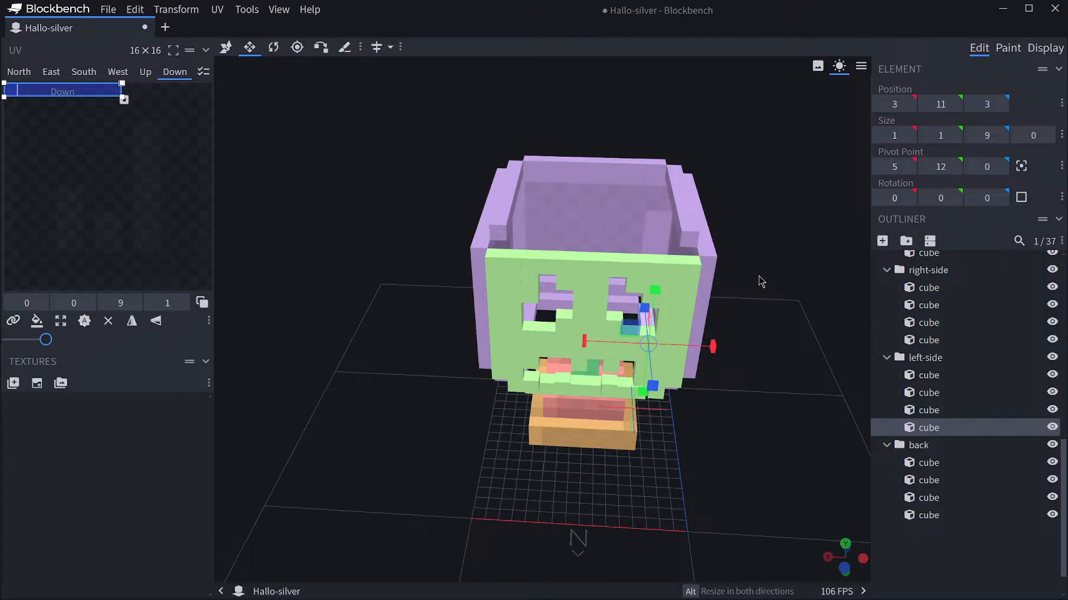
scroll(760, 282, down, 5)
scroll(952, 391, up, 2)
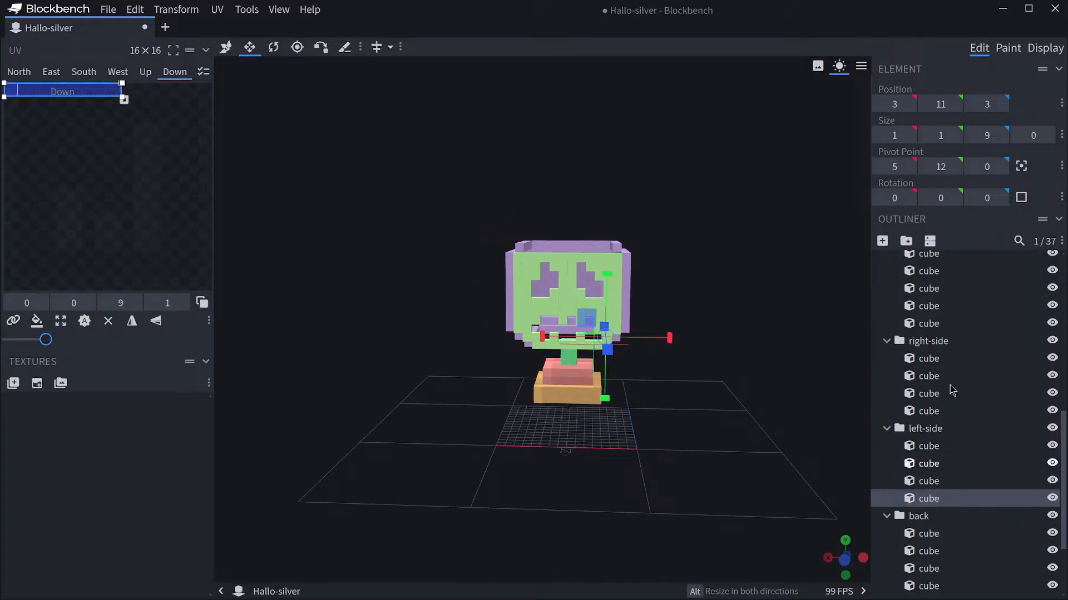
Try rotating the whole pumpkin group, then restore the group to its previous state.
scroll(953, 391, up, 8)
click(917, 312)
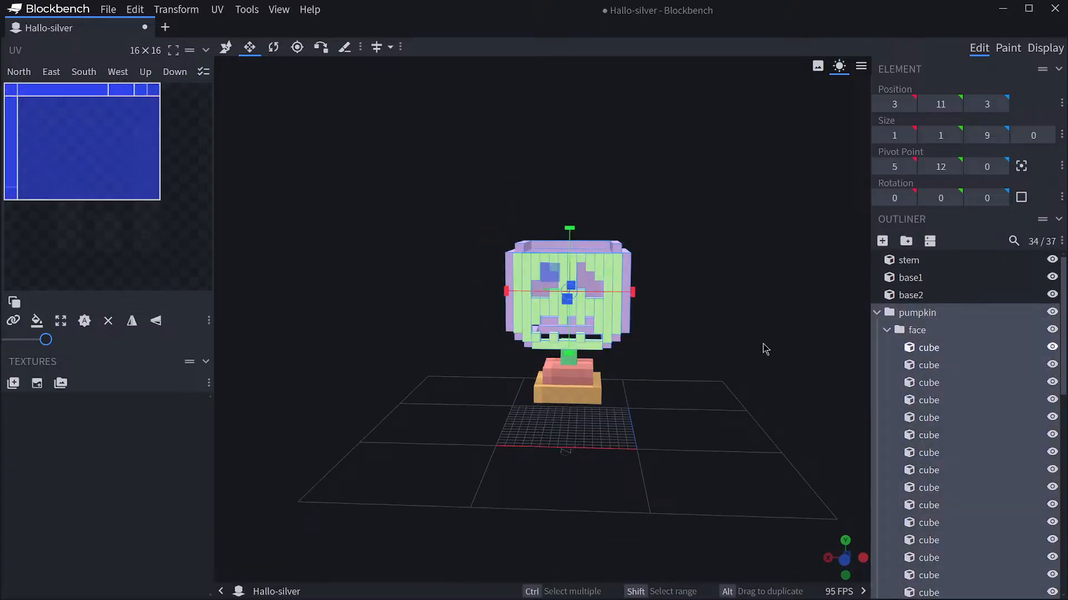
drag(762, 349, 706, 317)
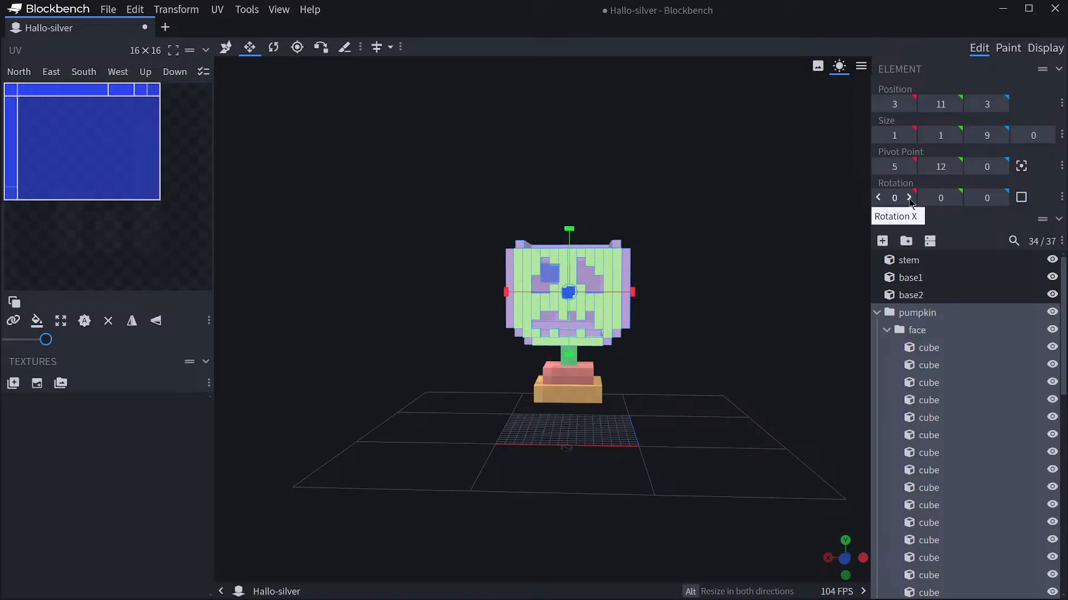
drag(739, 261, 738, 247)
click(274, 48)
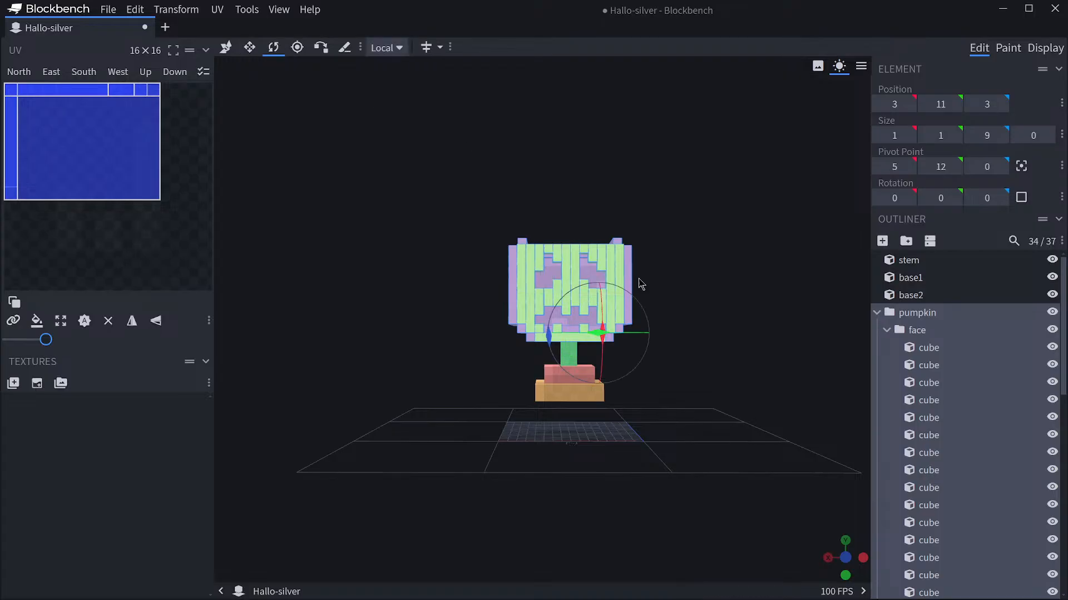
drag(556, 357, 552, 348)
key(ctrl+z)
key(ctrl+z)
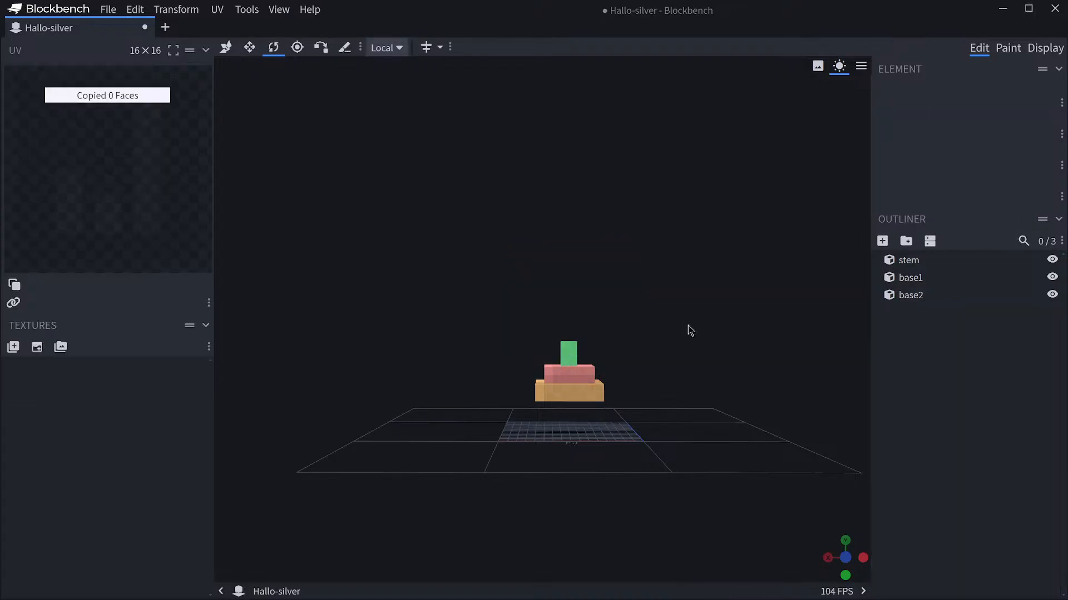
key(ctrl+y)
drag(721, 337, 708, 319)
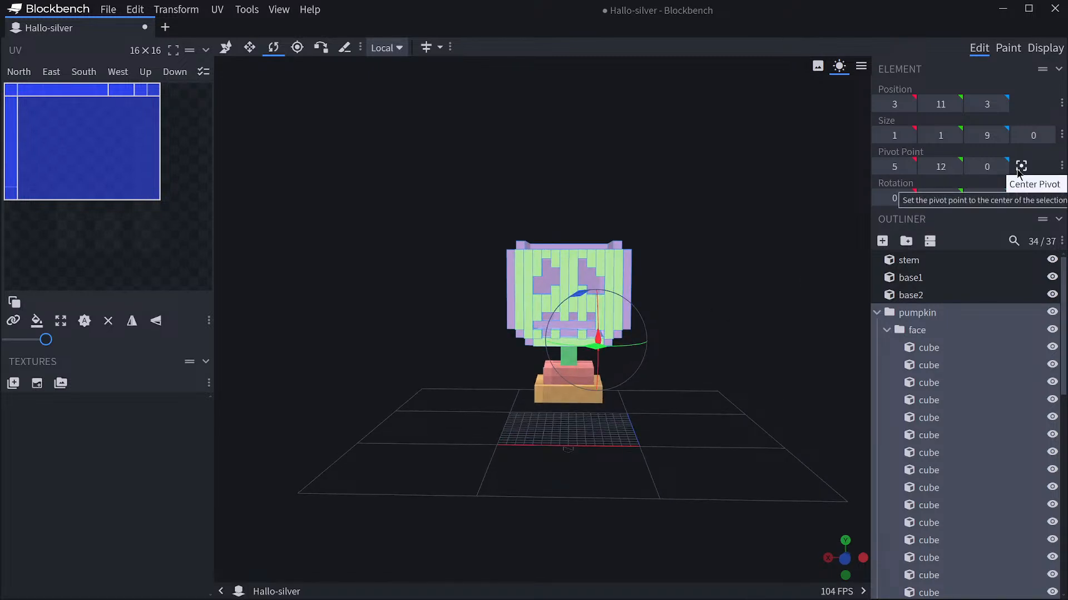
Collapse the face and right-side groups in the outliner.
click(940, 329)
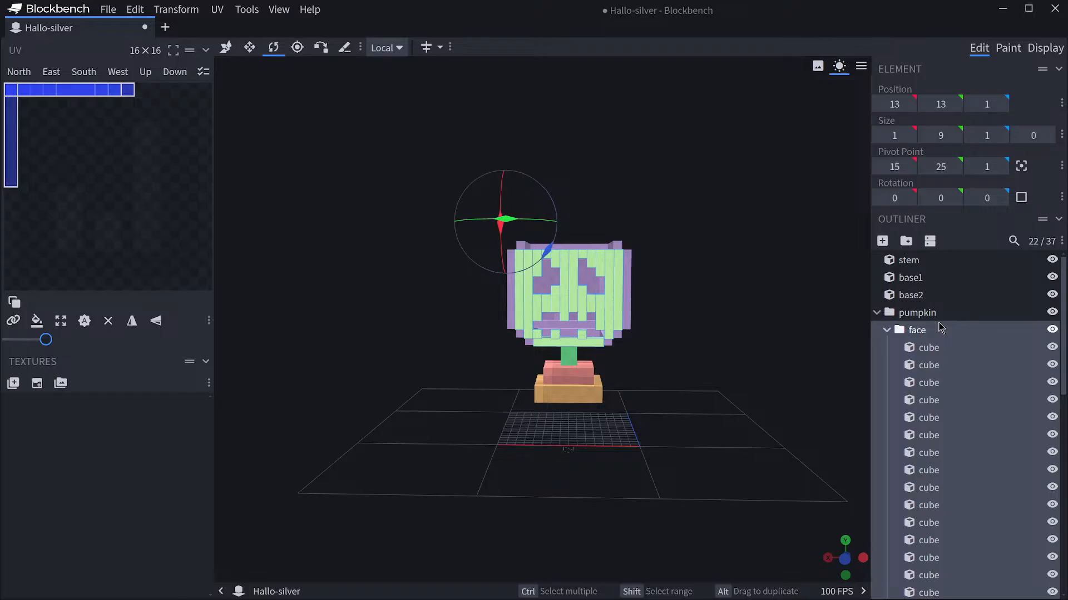
scroll(674, 269, up, 6)
drag(751, 330, 748, 287)
click(899, 333)
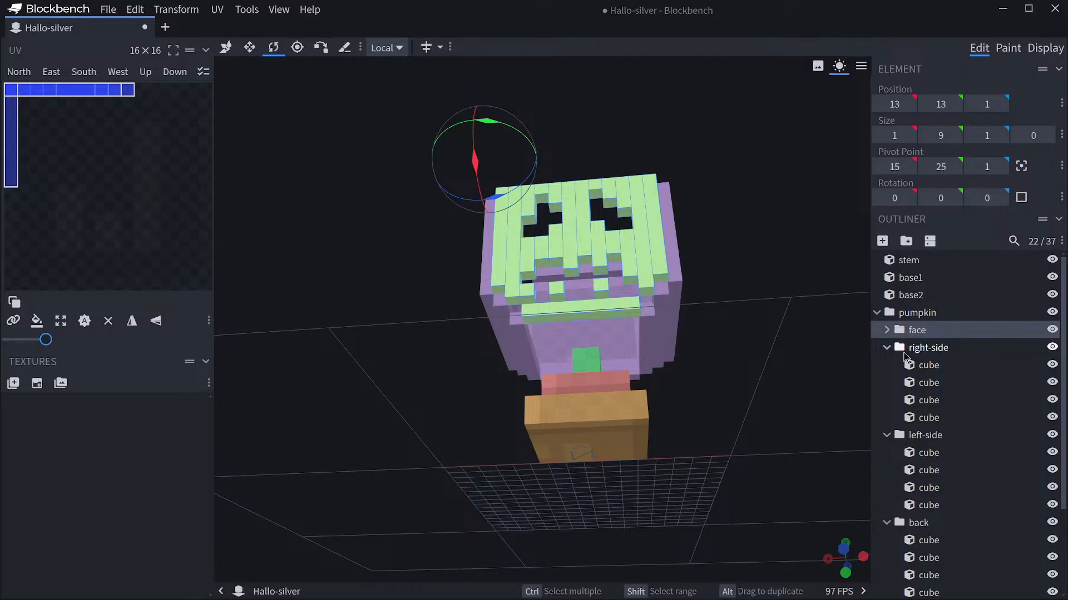
click(886, 348)
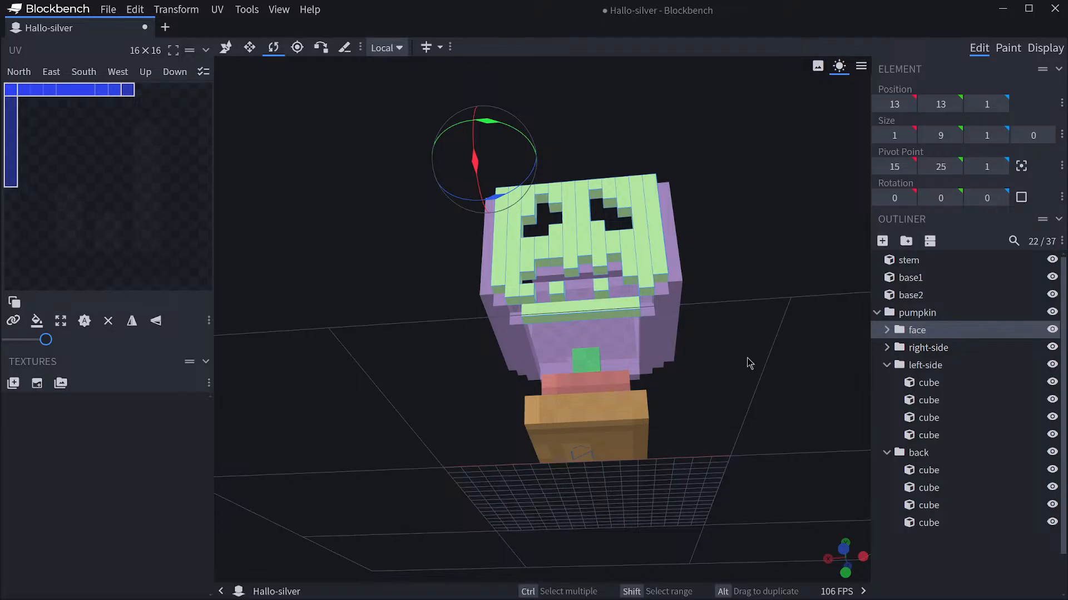
Add a new cube outside the pumpkin group and set its size to 1 × 1 × 1.
drag(747, 363, 778, 383)
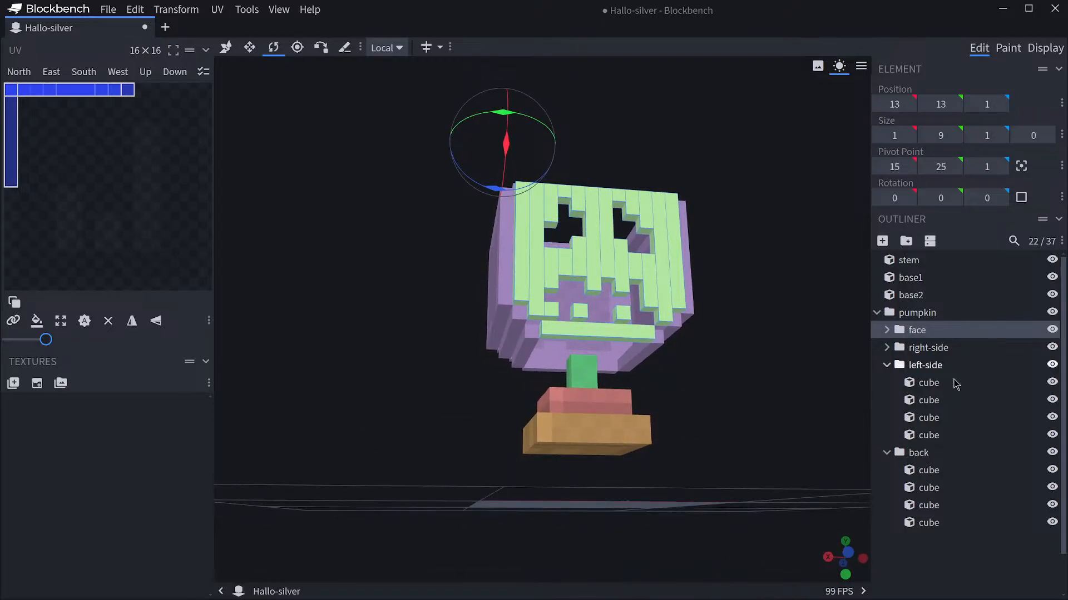
drag(788, 321, 740, 317)
scroll(742, 319, up, 7)
drag(658, 362, 314, 445)
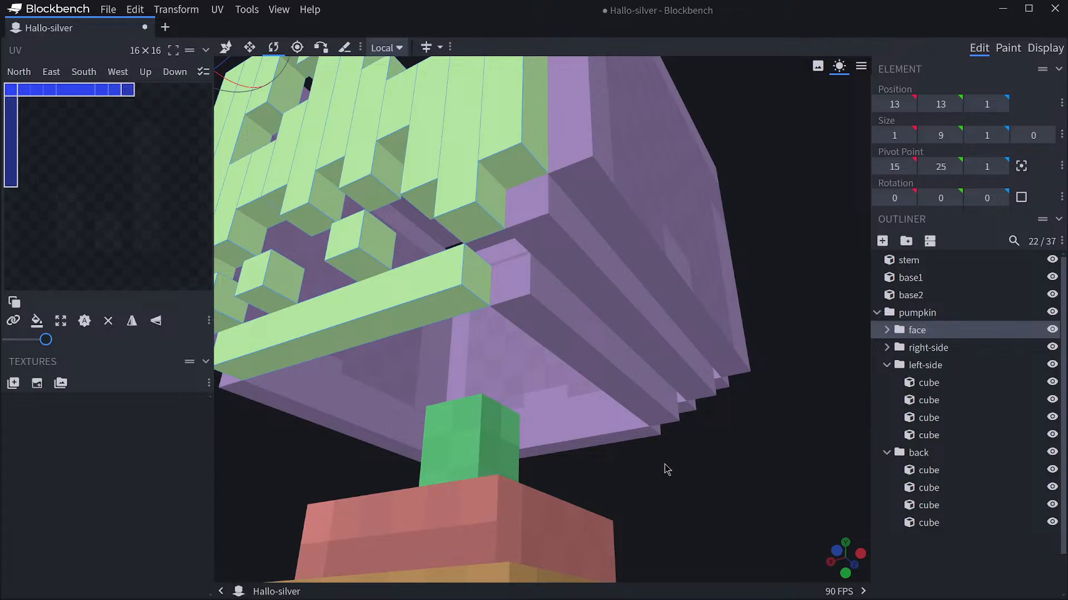
drag(667, 470, 705, 474)
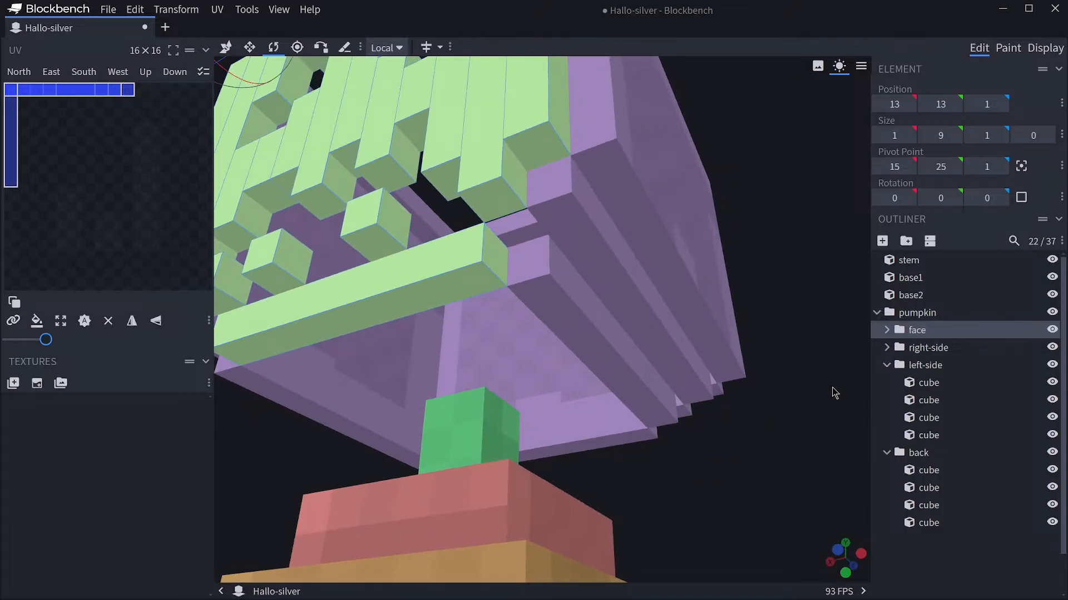
click(911, 562)
click(881, 241)
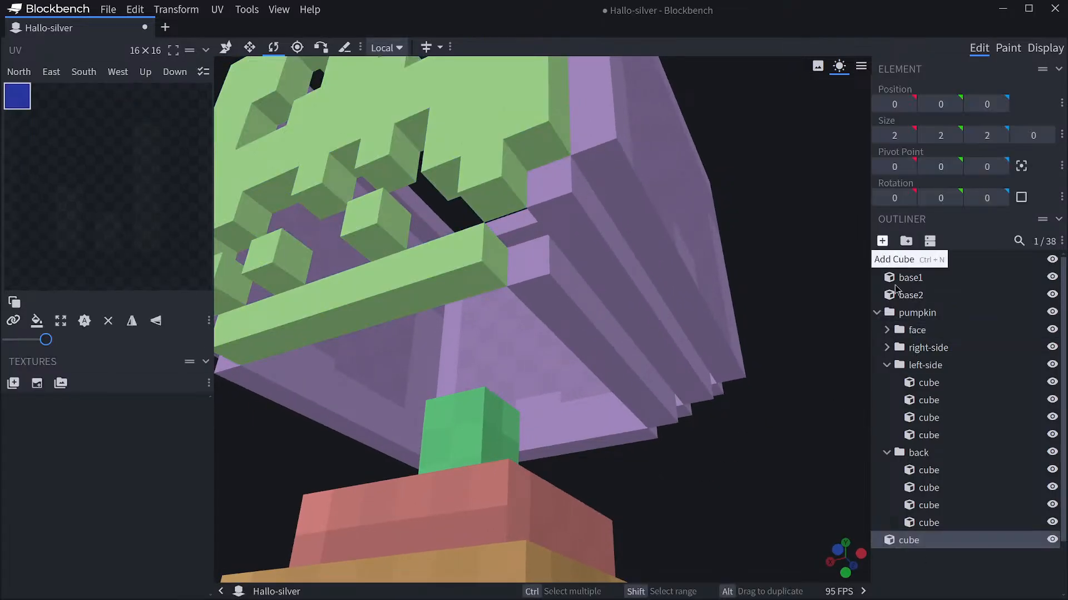
scroll(685, 477, down, 5)
scroll(685, 478, up, 3)
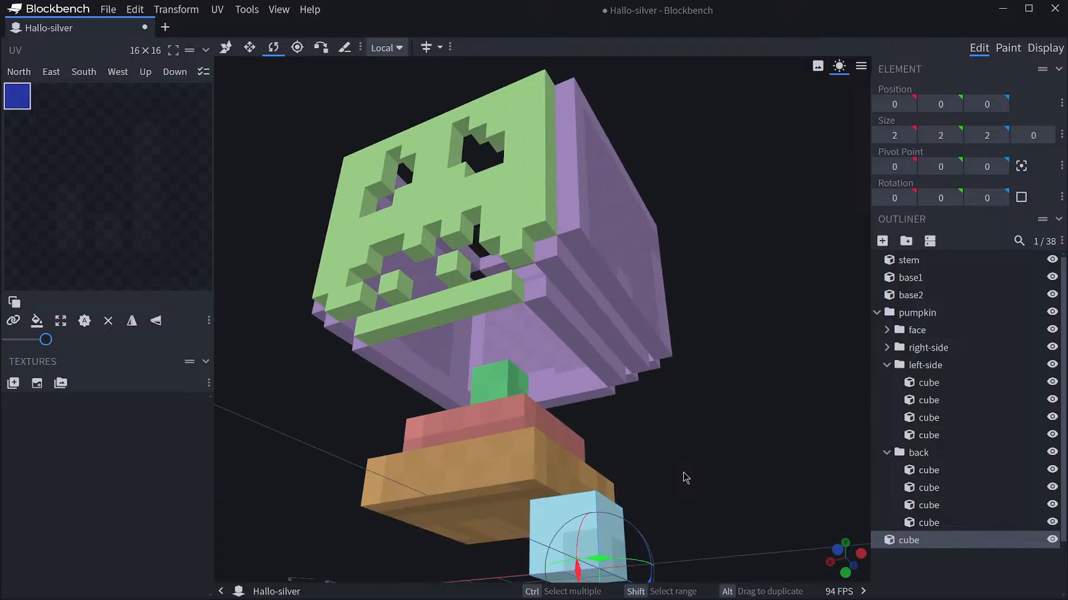
click(878, 135)
click(924, 135)
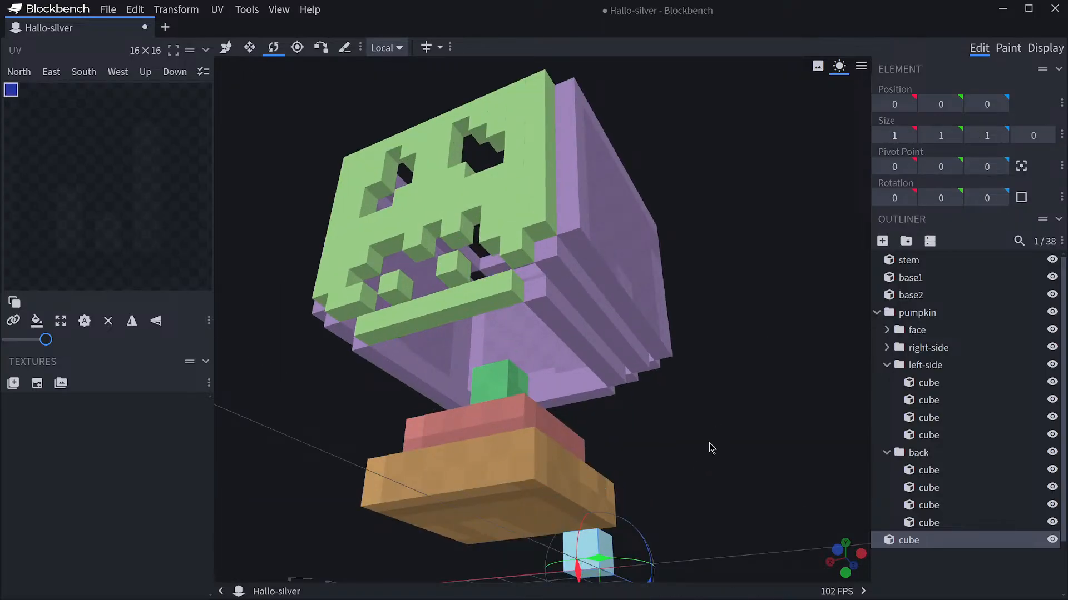
Move the new small cube to position 3, 12, 2, filling the gap between the face's lower bar and the left-side panel.
click(250, 47)
click(229, 49)
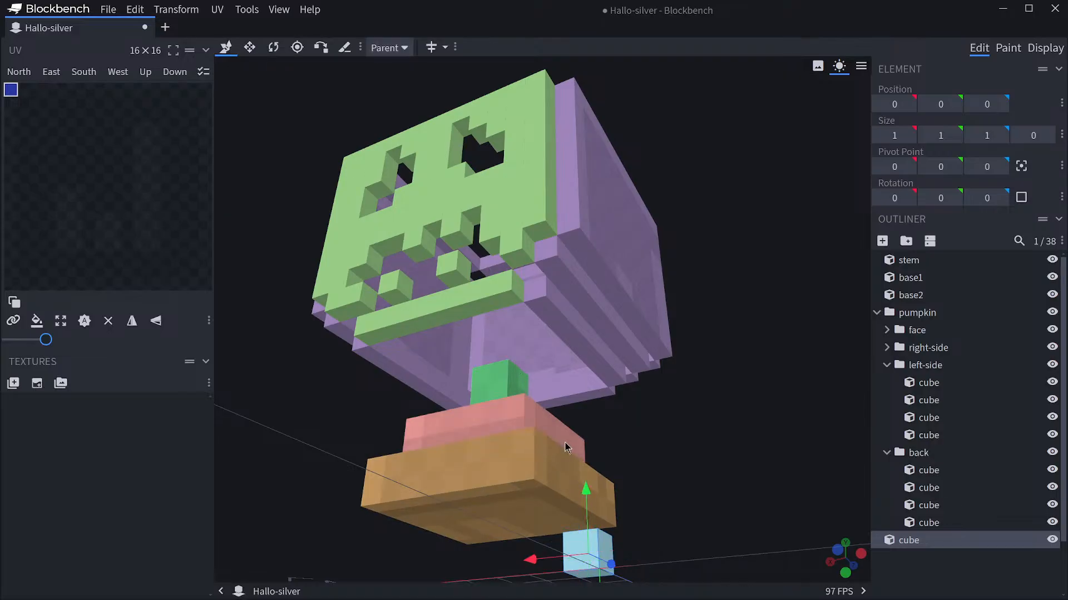
drag(585, 487, 572, 217)
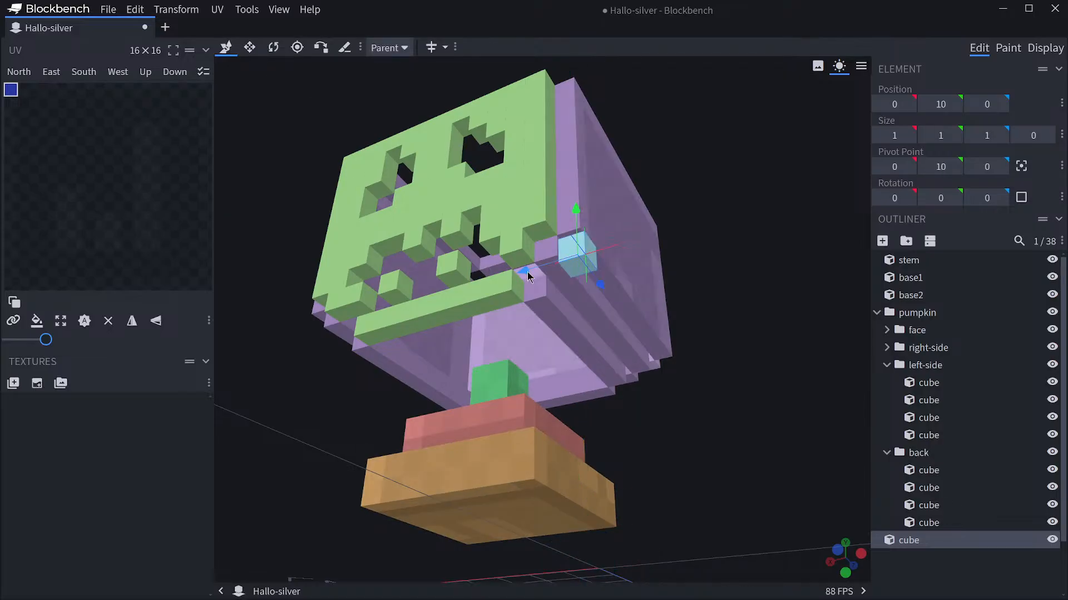
drag(525, 274, 480, 283)
drag(617, 332, 639, 381)
drag(646, 330, 623, 326)
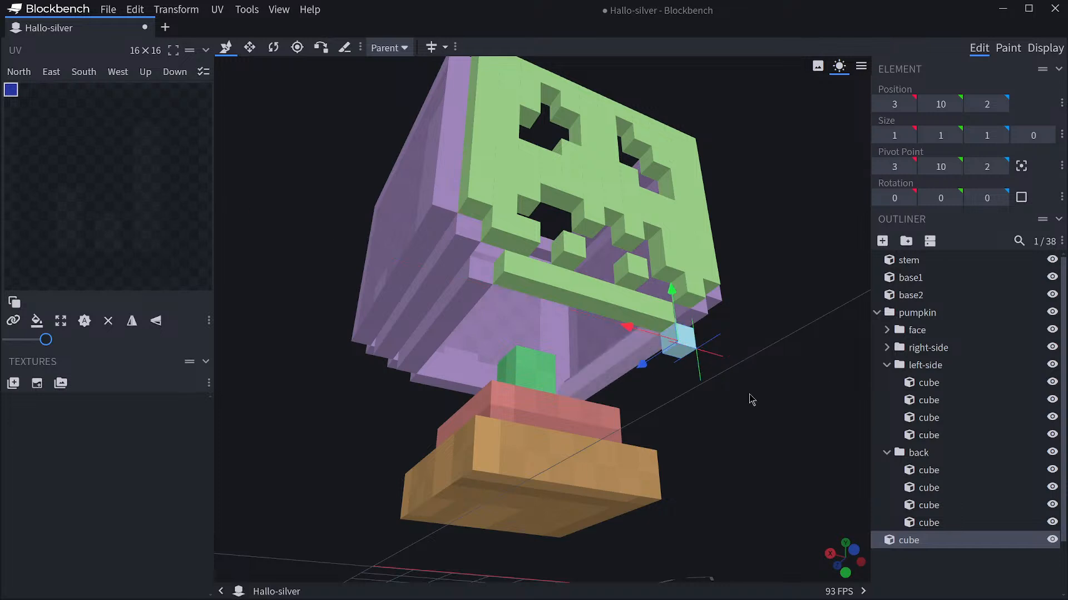
drag(812, 427, 765, 429)
drag(598, 275, 669, 336)
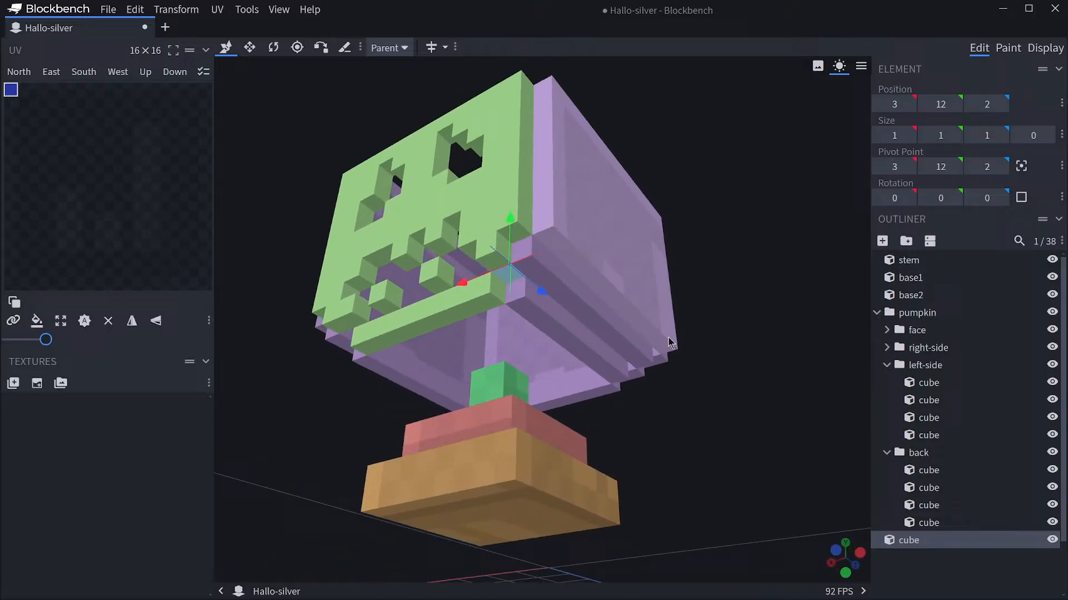
click(517, 287)
Extend the inset upper strips of the left-side and right-side panels one unit forward to meet the face.
drag(759, 246, 804, 397)
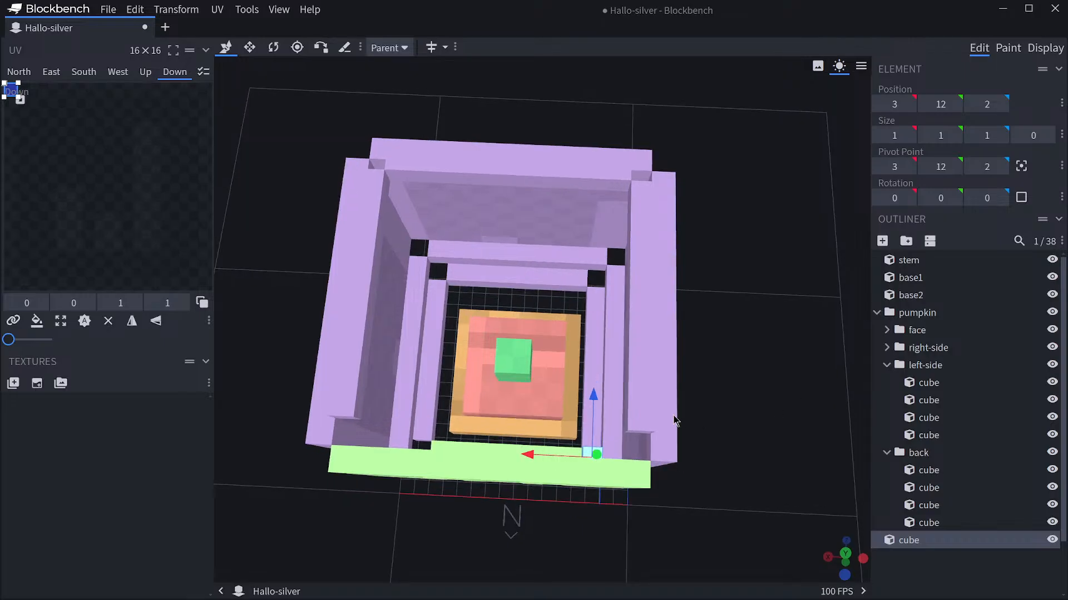
click(640, 423)
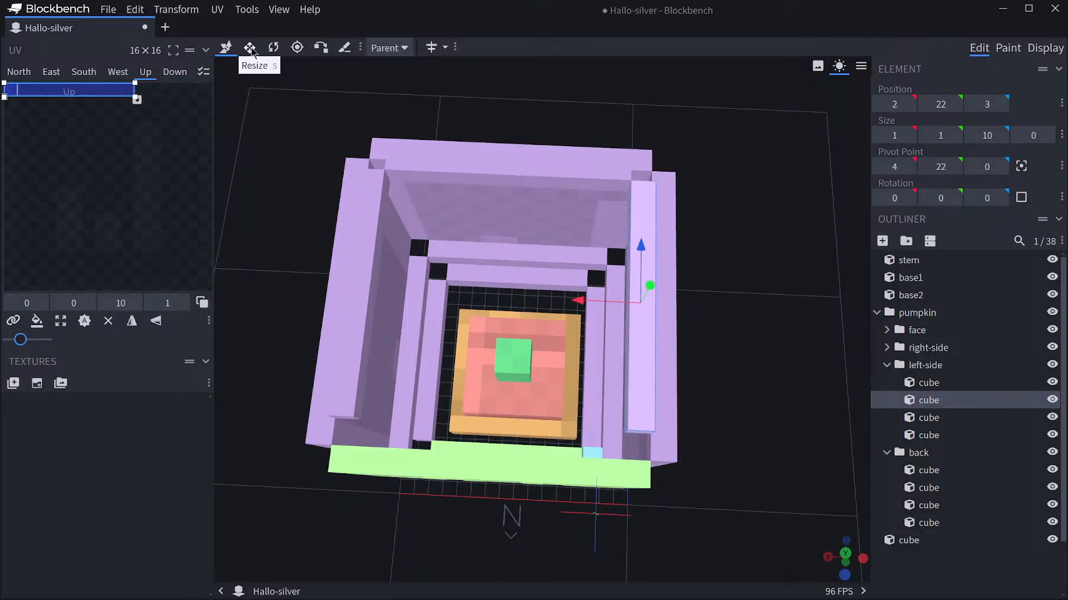
click(250, 48)
drag(639, 366, 643, 386)
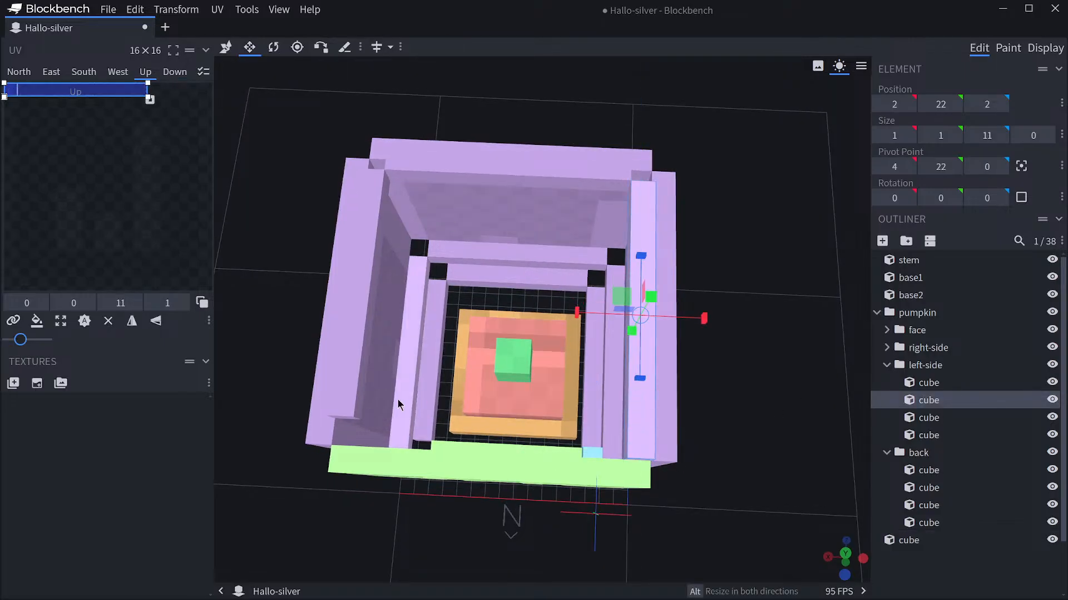
click(350, 416)
drag(350, 356, 350, 380)
drag(702, 378, 709, 401)
click(644, 311)
drag(754, 302, 767, 263)
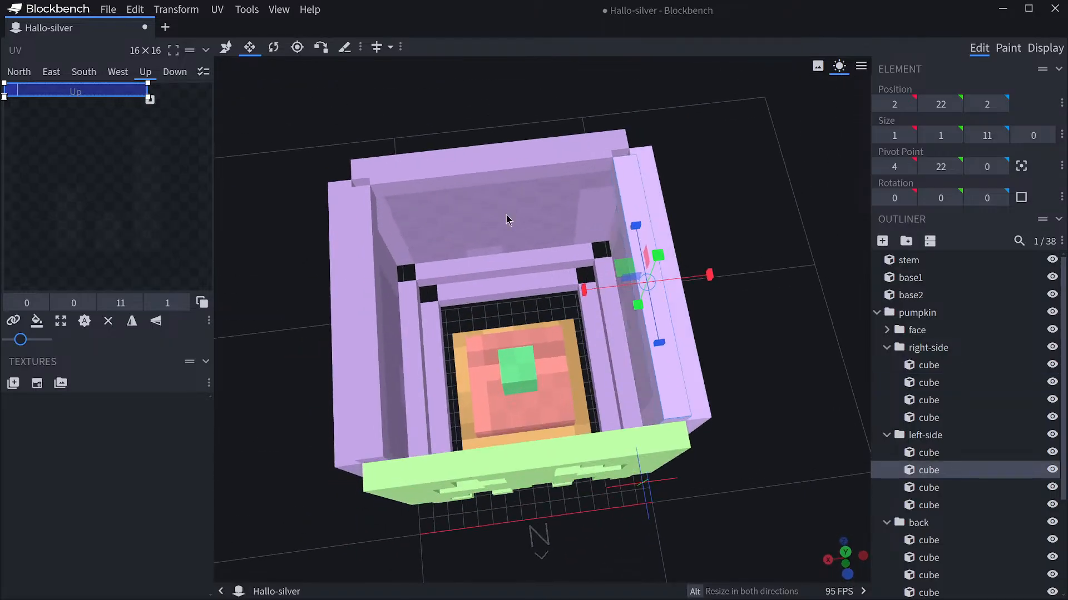
Duplicate the small filler cube and move the copy to Z 12, into the matching back corner gap.
click(225, 48)
drag(825, 413, 804, 441)
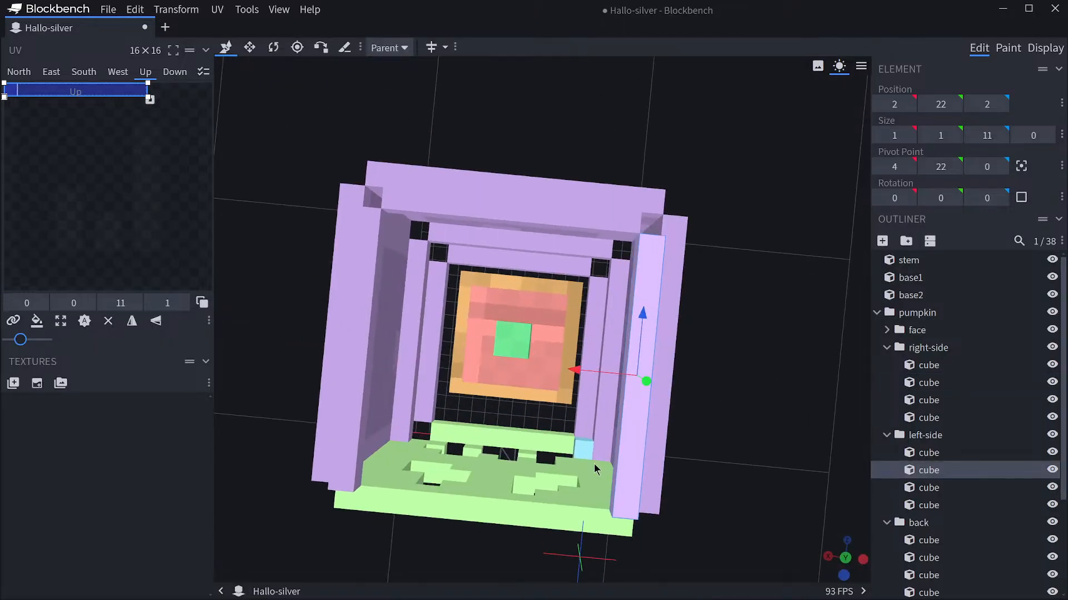
click(585, 454)
drag(731, 455, 735, 445)
click(934, 508)
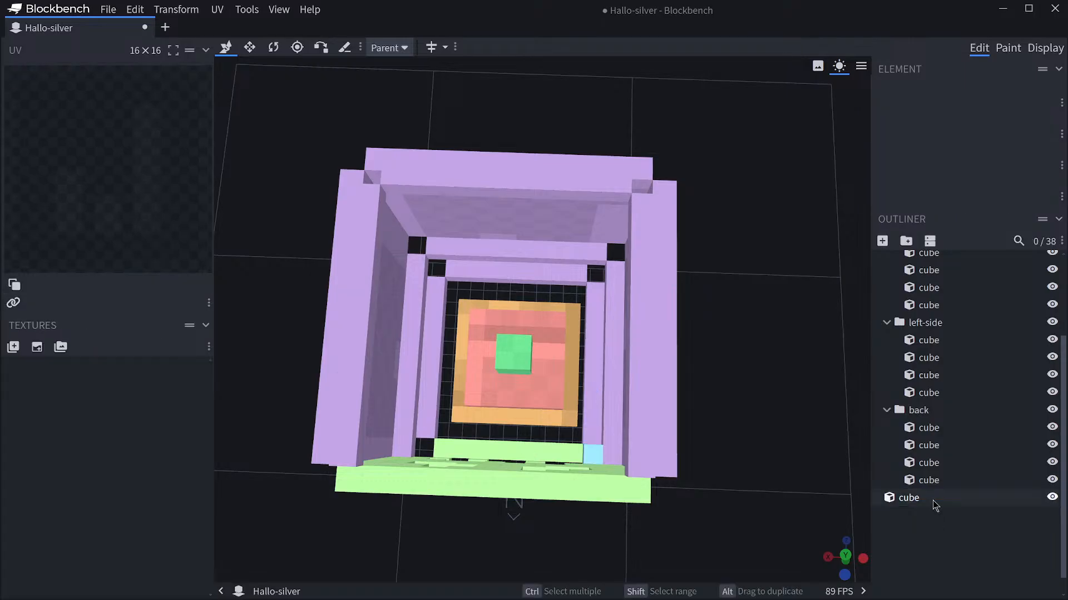
click(933, 501)
key(ctrl+d)
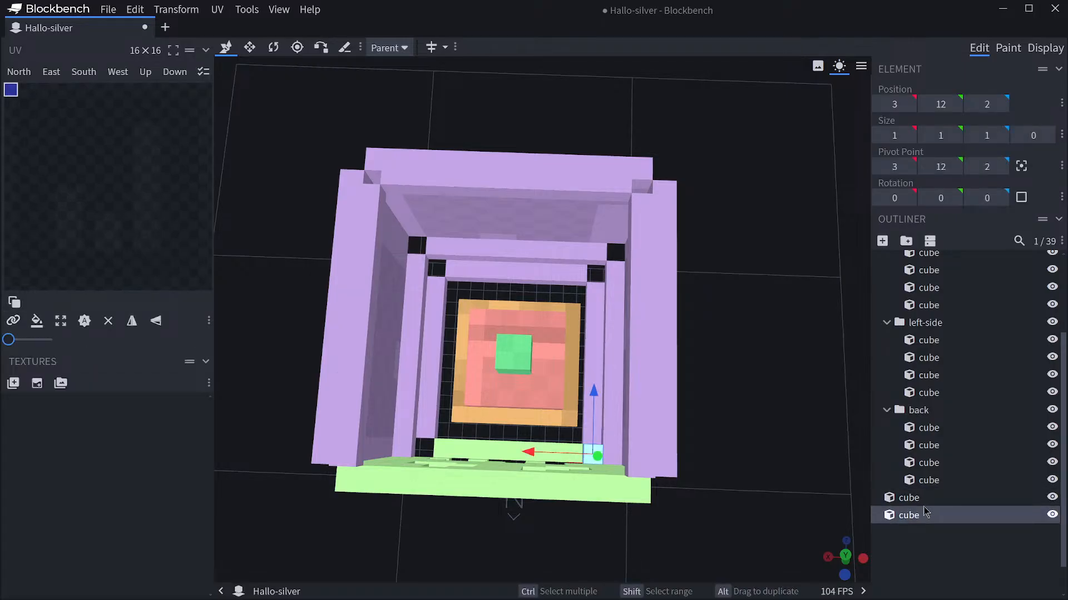
drag(592, 393, 602, 222)
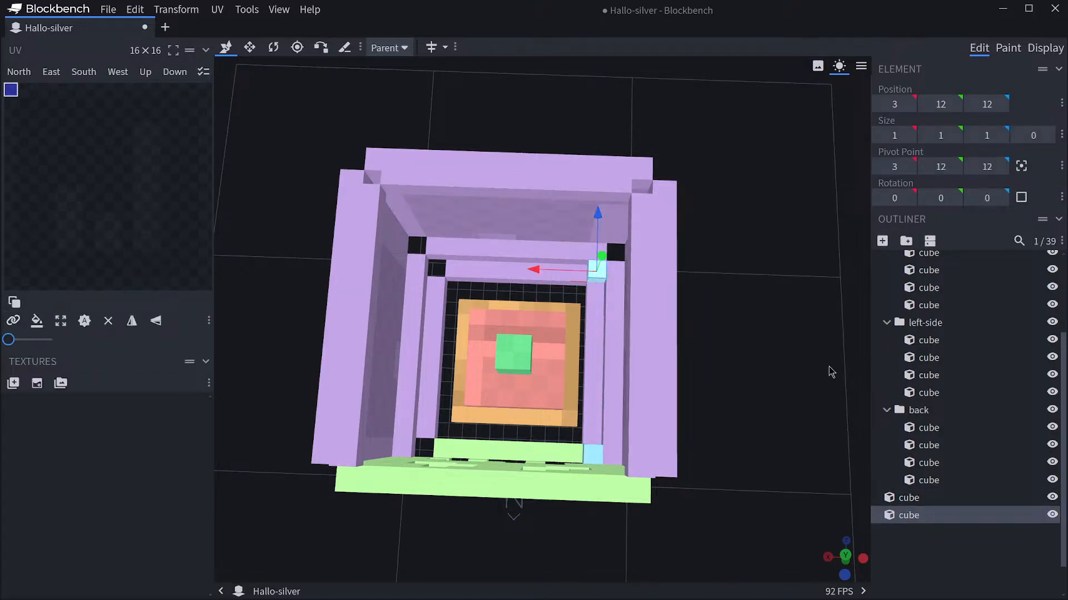
Duplicate the filler cube twice, placing the copies at 12, 12, 12 and 12, 12, 2 in the right-side back and front corner gaps.
click(910, 498)
click(909, 515)
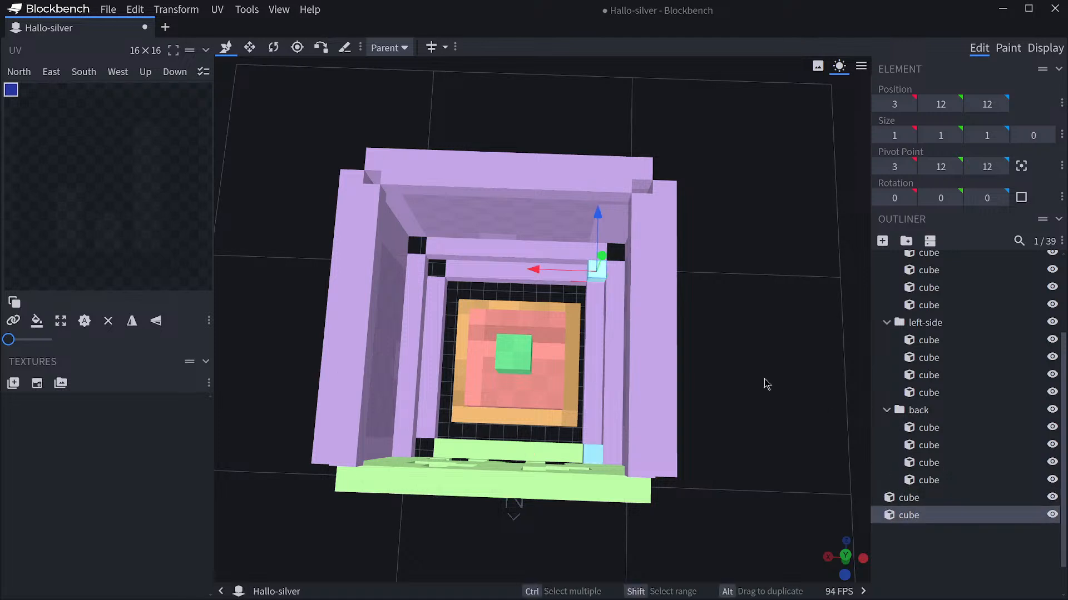
key(ctrl+d)
drag(540, 275, 378, 255)
click(914, 515)
click(922, 533)
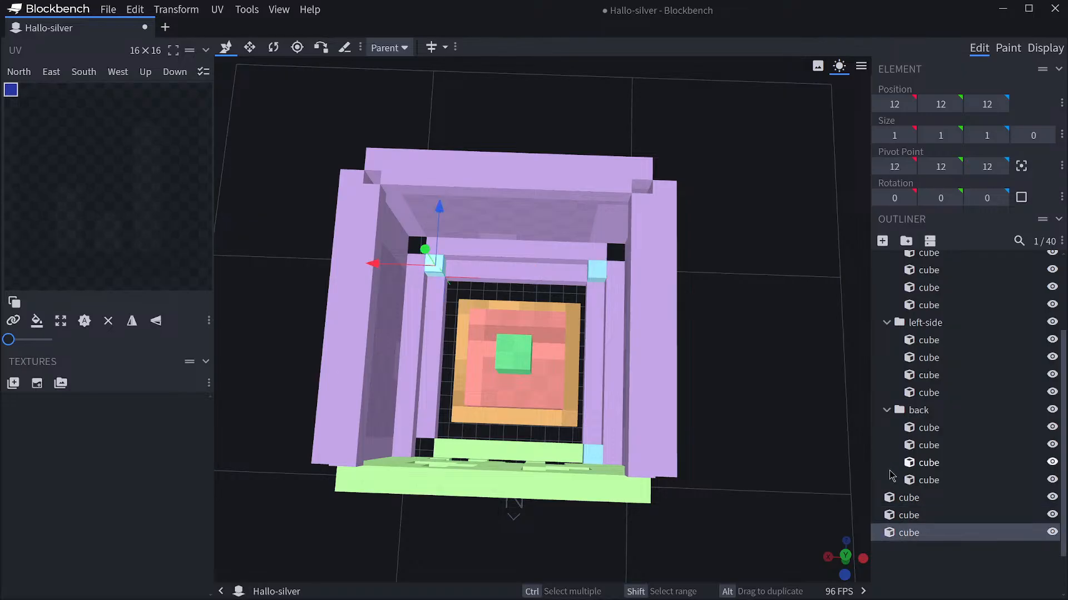
key(ctrl+d)
drag(439, 210, 436, 391)
drag(801, 418, 798, 445)
Duplicate the filler cube at 3, 12, 12 and move the copy to 2, 13, 13, in the back corner beside the left-side panel.
click(594, 263)
click(886, 517)
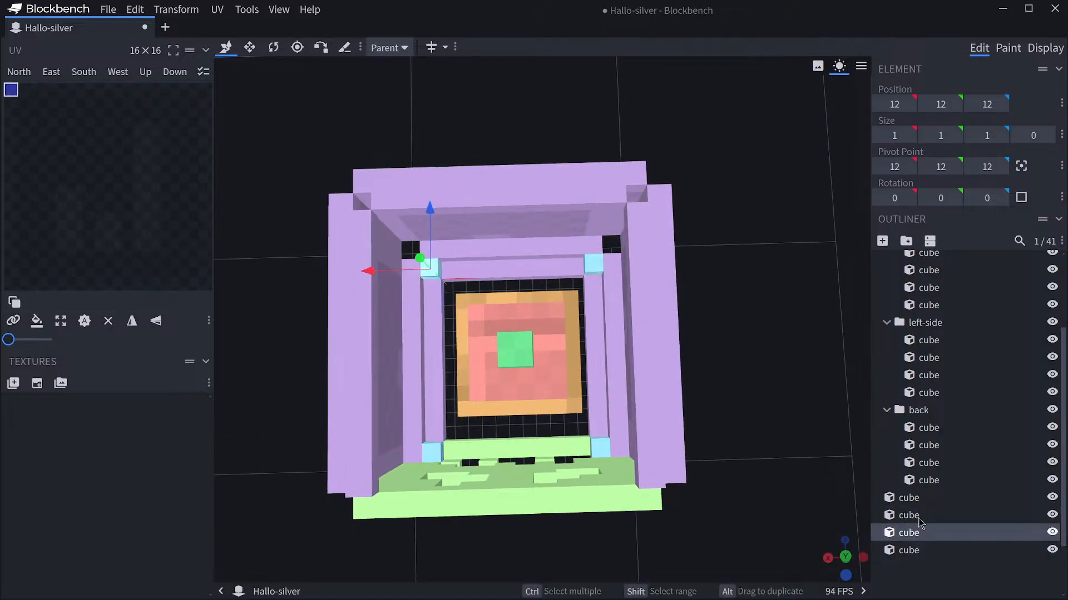
key(ctrl+d)
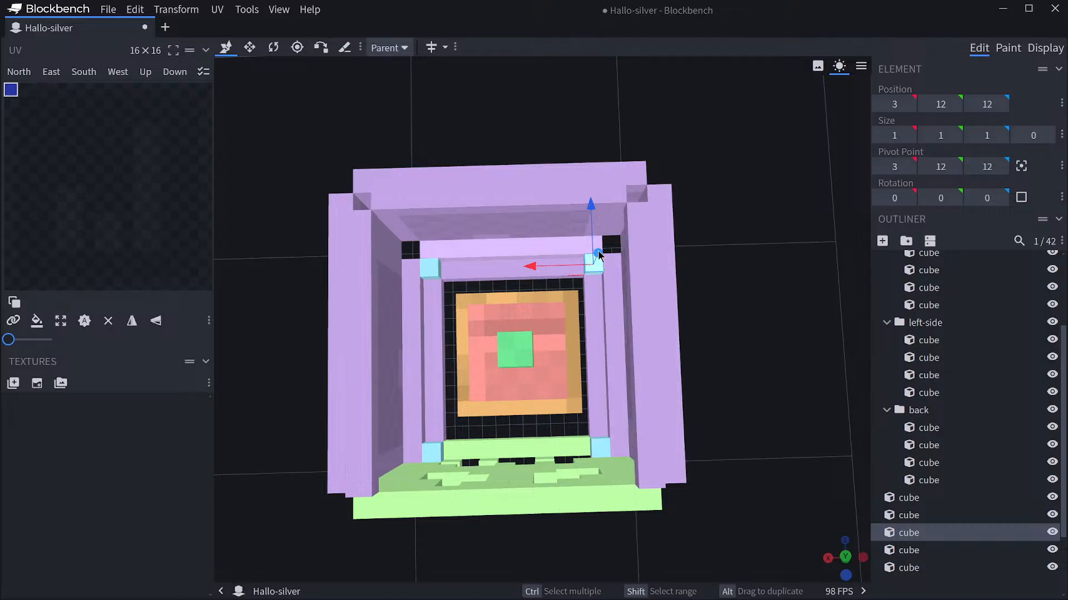
drag(599, 251, 606, 249)
drag(783, 268, 816, 248)
drag(514, 279, 532, 272)
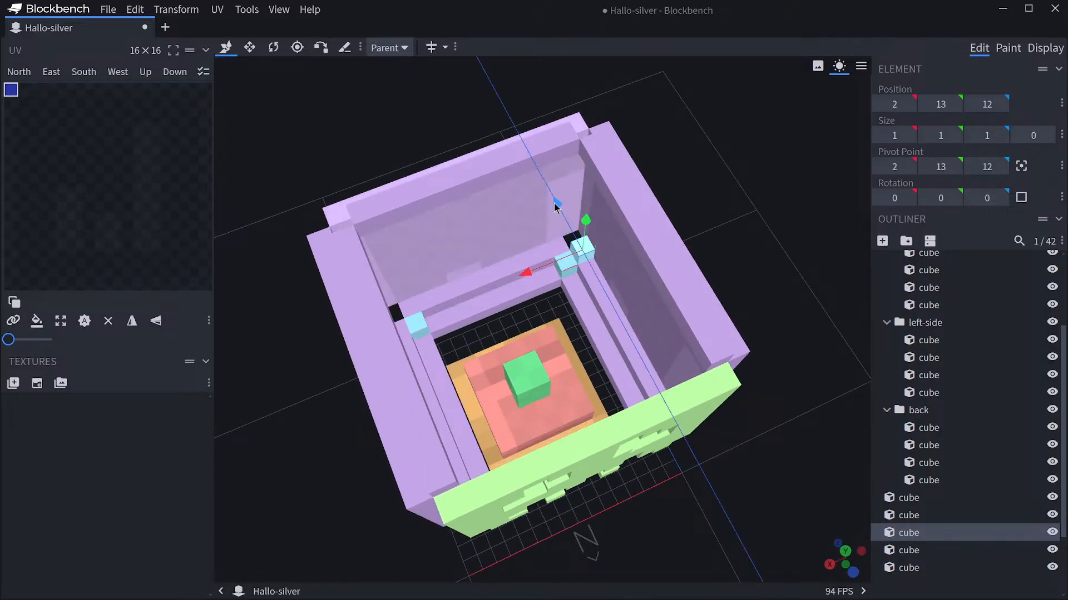
drag(556, 206, 550, 191)
drag(753, 270, 733, 309)
Stretch the new corner cube upward into a post 9 units high.
click(249, 47)
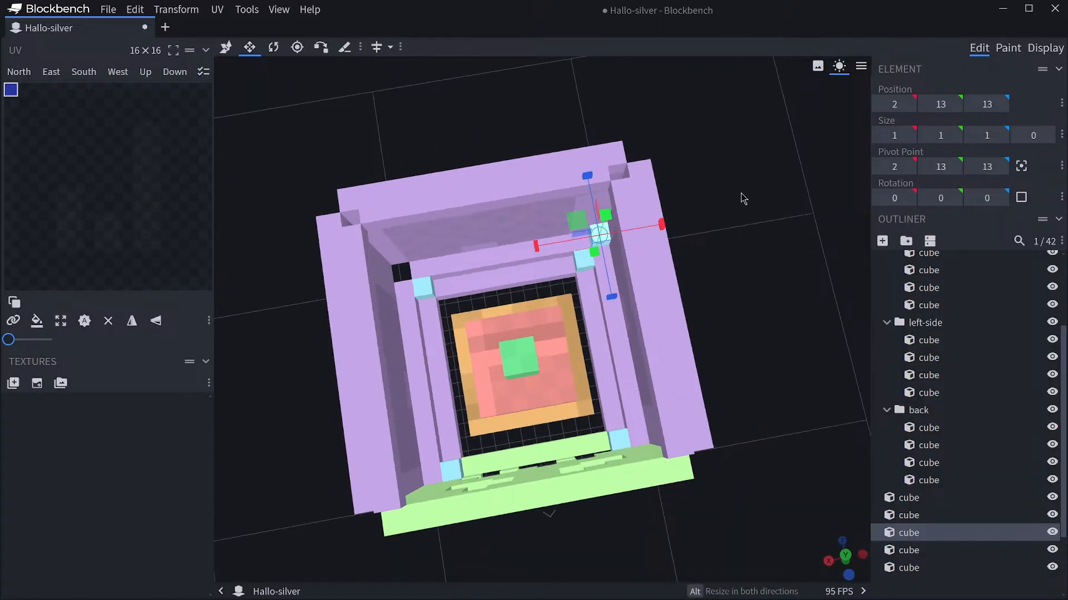
drag(741, 198, 672, 191)
drag(578, 210, 603, 75)
drag(701, 130, 586, 229)
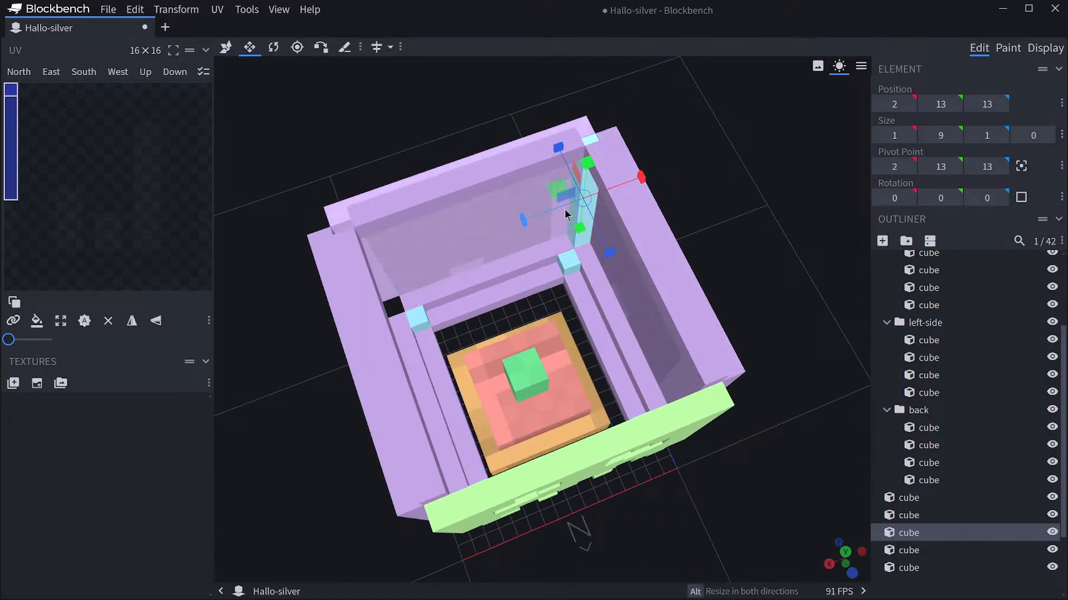
drag(776, 264, 650, 266)
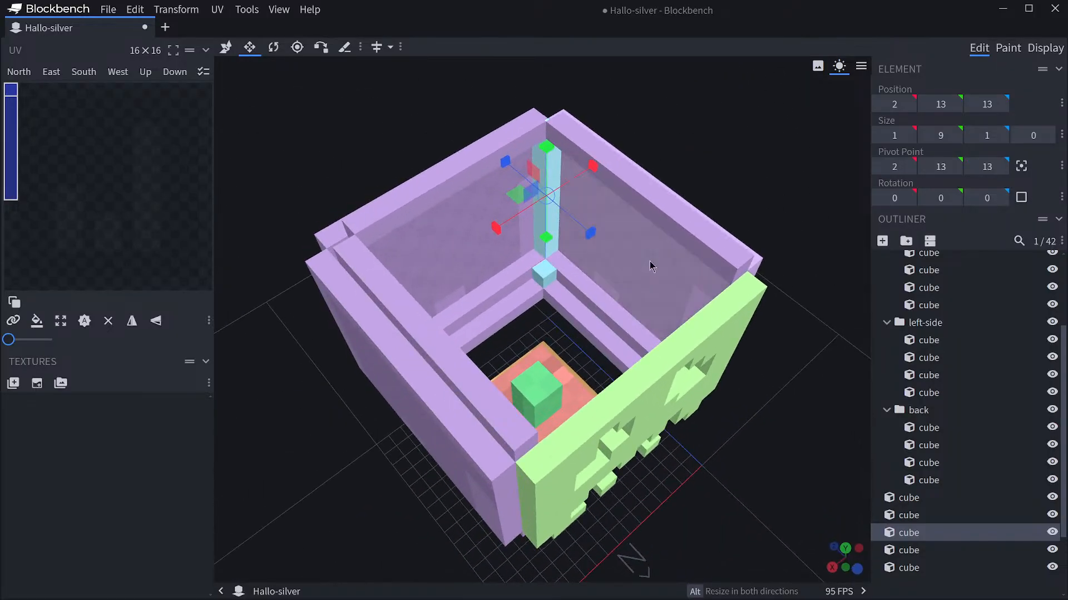
Duplicate the corner post and move the copy forward to Z 2, behind the face on the left side.
click(227, 49)
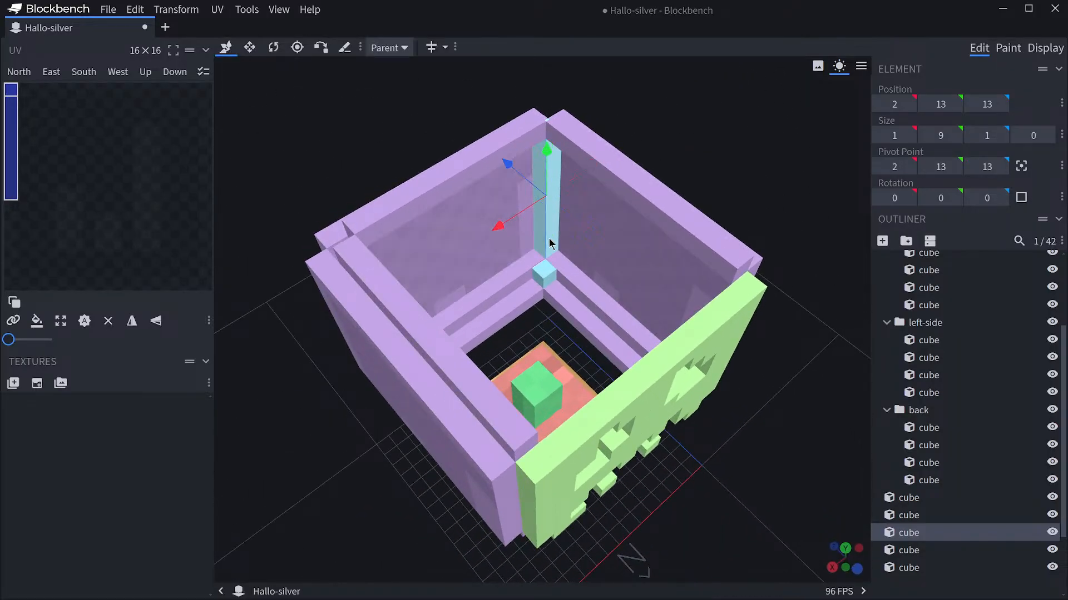
drag(786, 434, 841, 421)
key(ctrl+d)
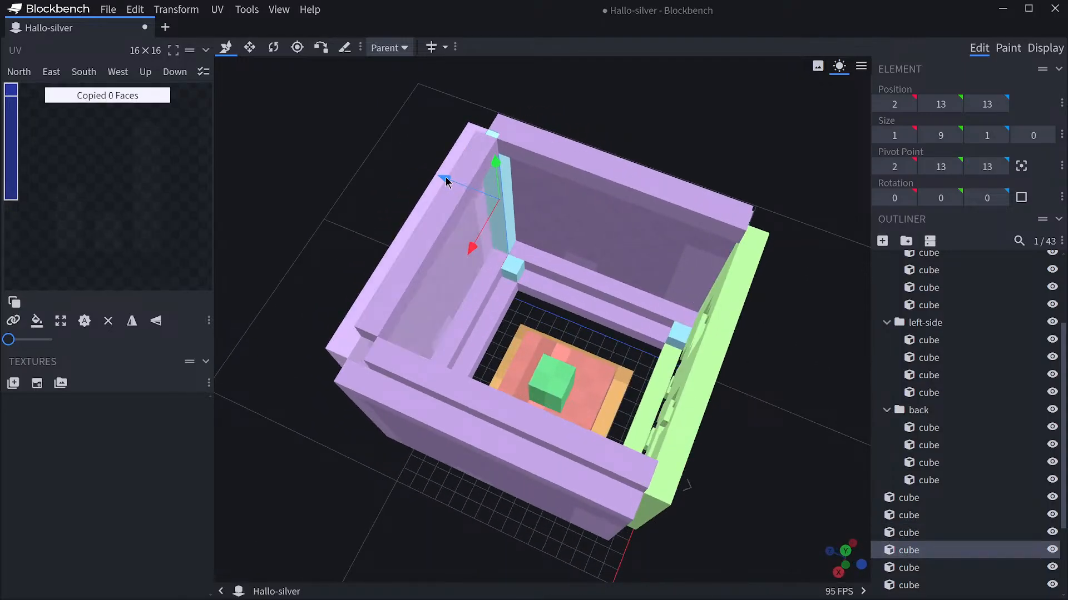
drag(445, 177, 689, 259)
drag(812, 313, 815, 348)
Duplicate the front corner post and move the copy across to X 13, into the right-side front corner.
click(920, 562)
scroll(920, 557, down, 1)
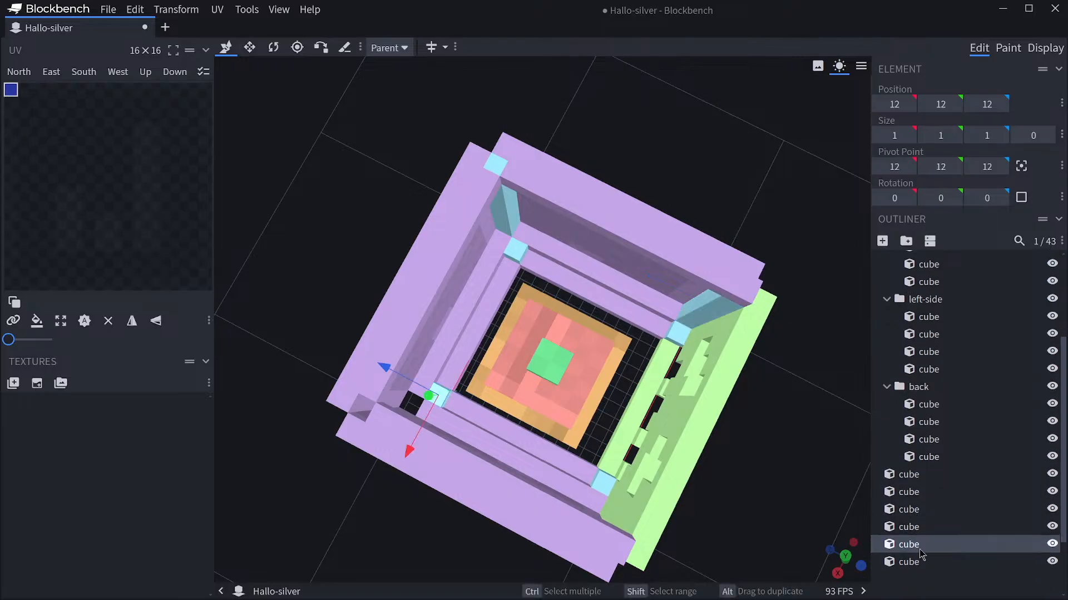
click(919, 547)
click(928, 485)
key(ctrl+d)
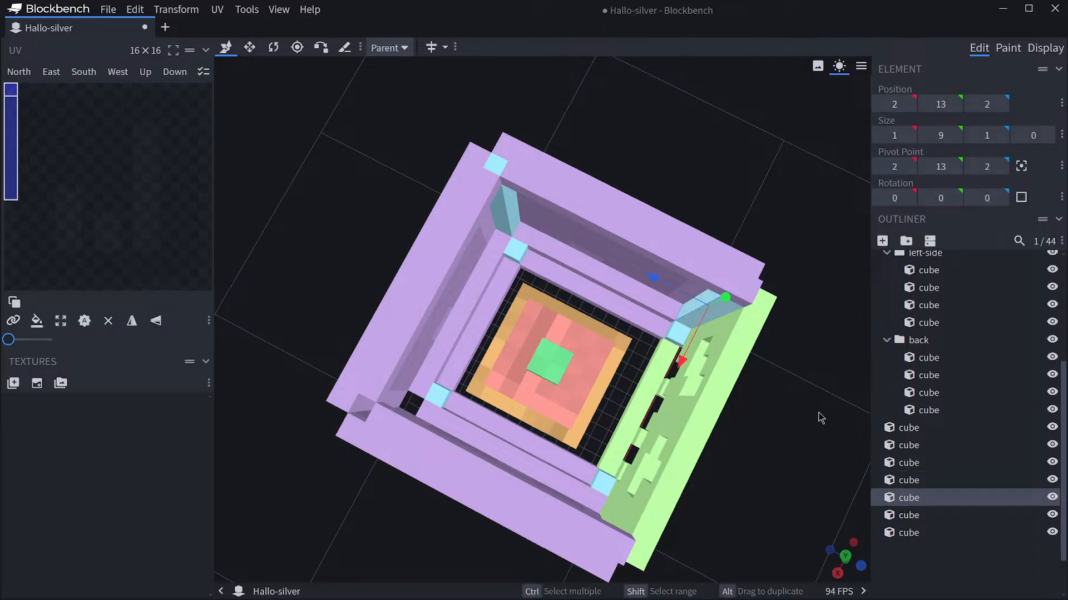
drag(681, 364, 581, 567)
drag(777, 514, 524, 501)
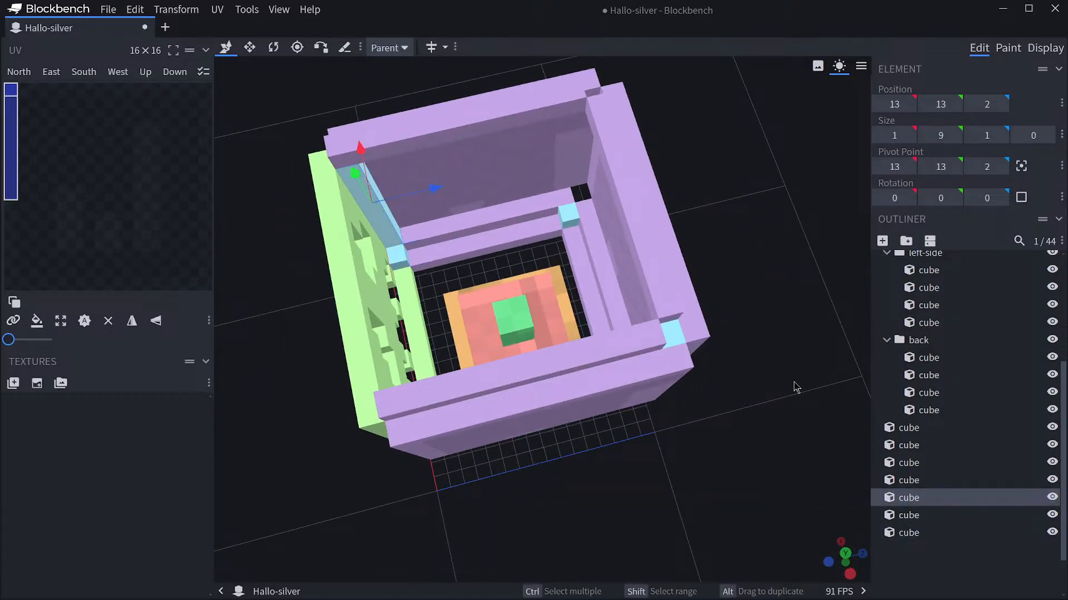
Duplicate the right-side front post and move the copy to Z 13, into the remaining back corner.
key(ctrl+d)
drag(435, 192, 658, 162)
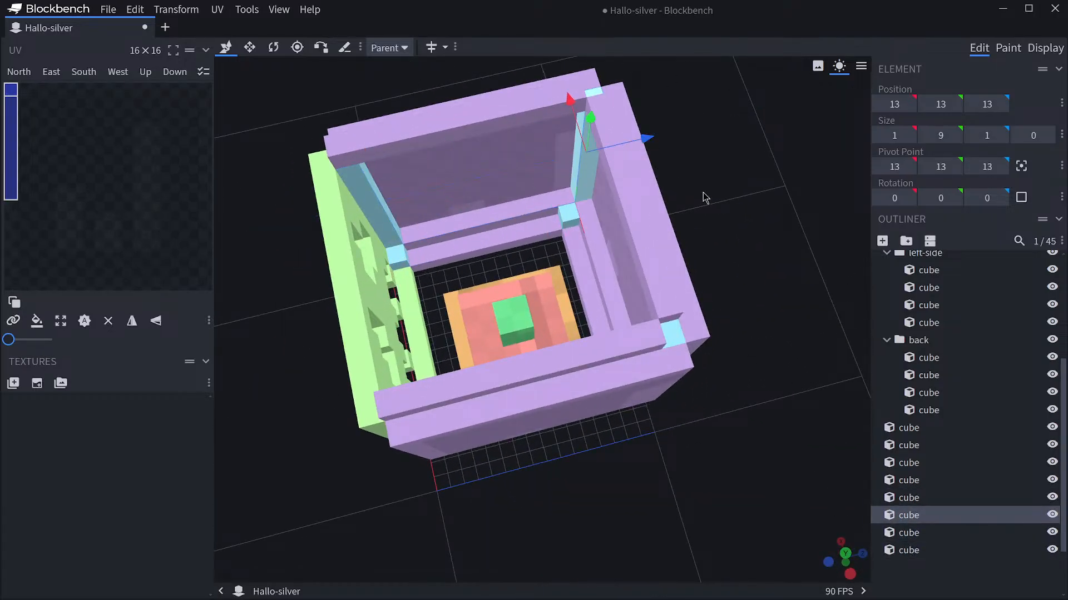
drag(703, 198, 715, 420)
scroll(706, 411, up, 3)
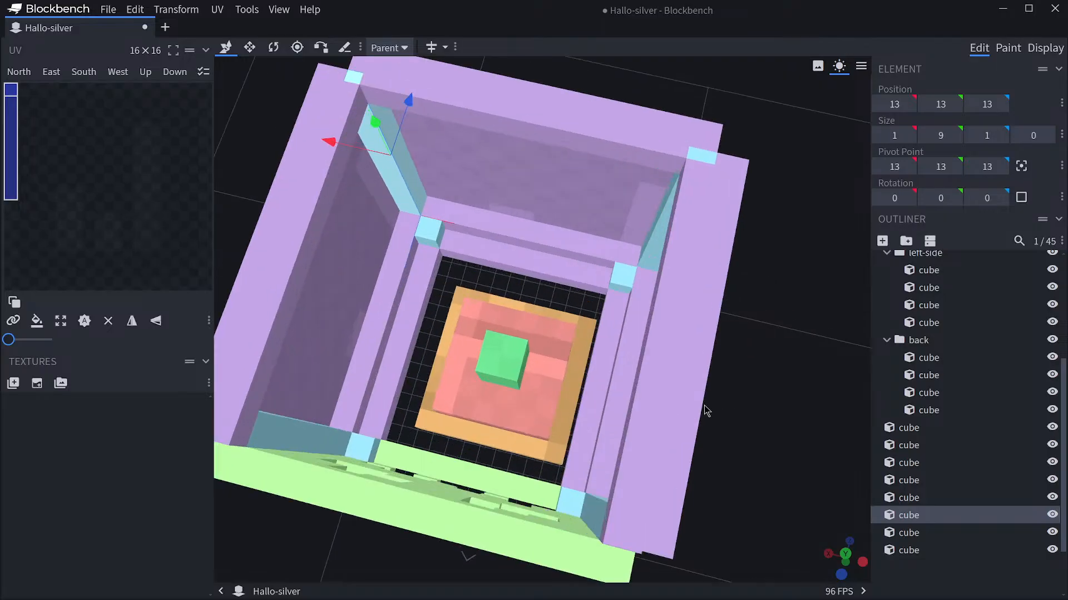
drag(771, 314, 797, 315)
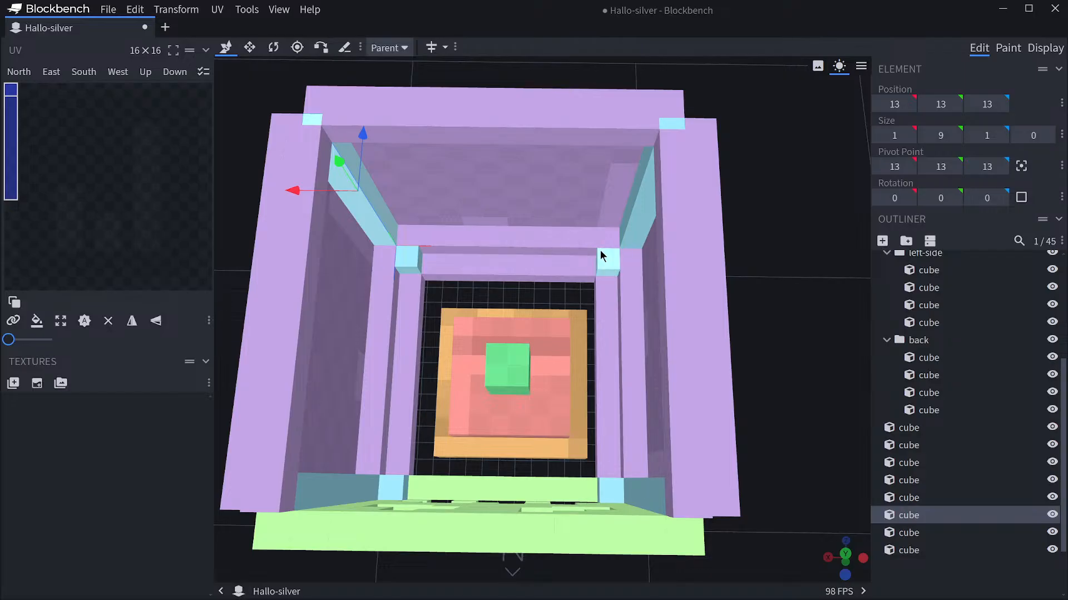
Set the Y size of both small filler cubes in the back corners to 0.
click(609, 261)
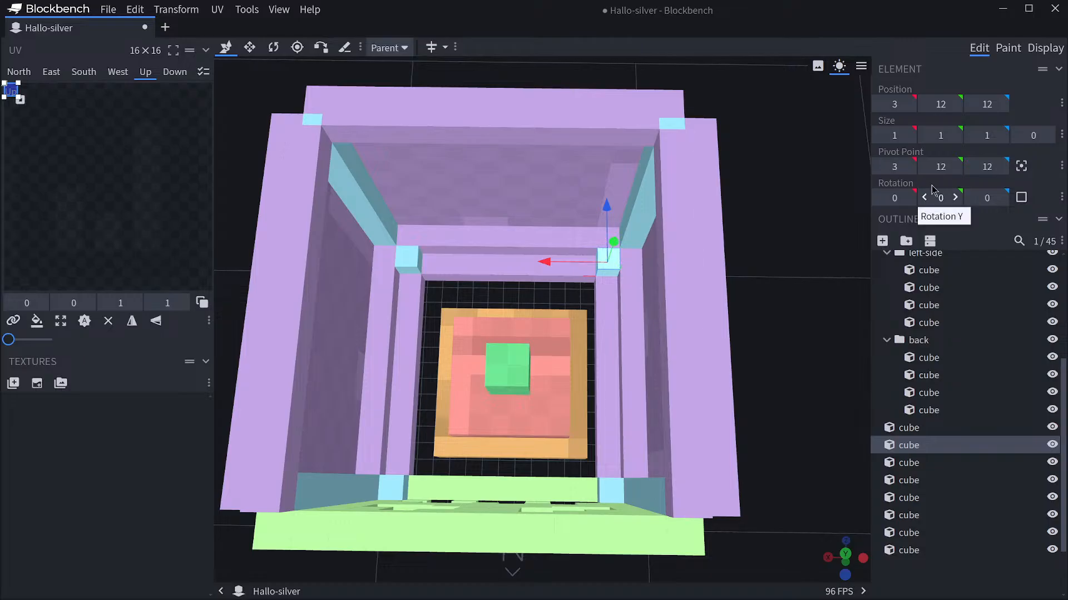
click(879, 136)
click(908, 136)
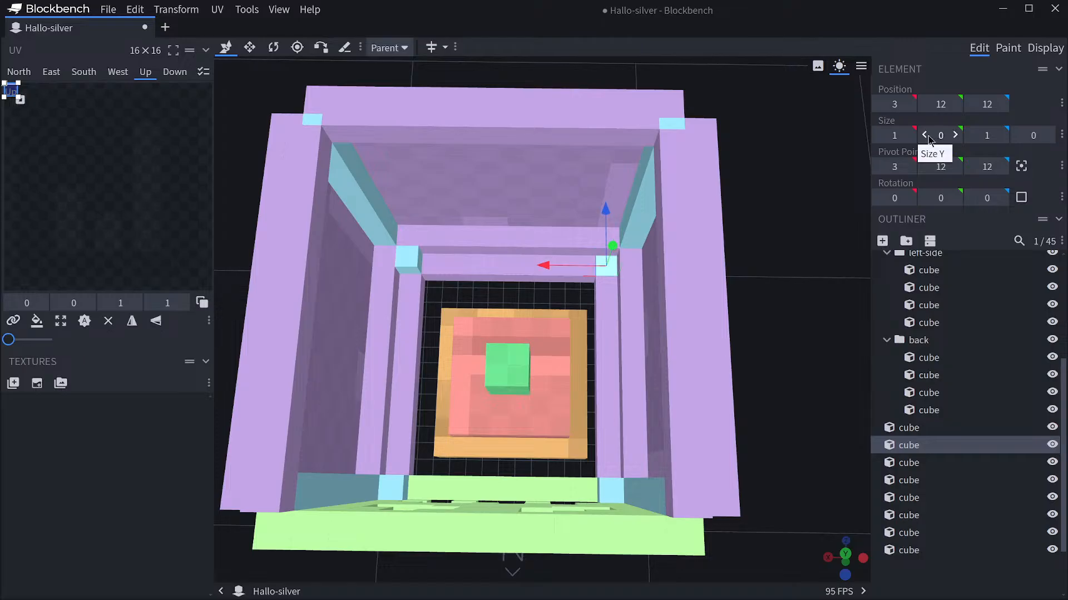
drag(799, 253, 807, 228)
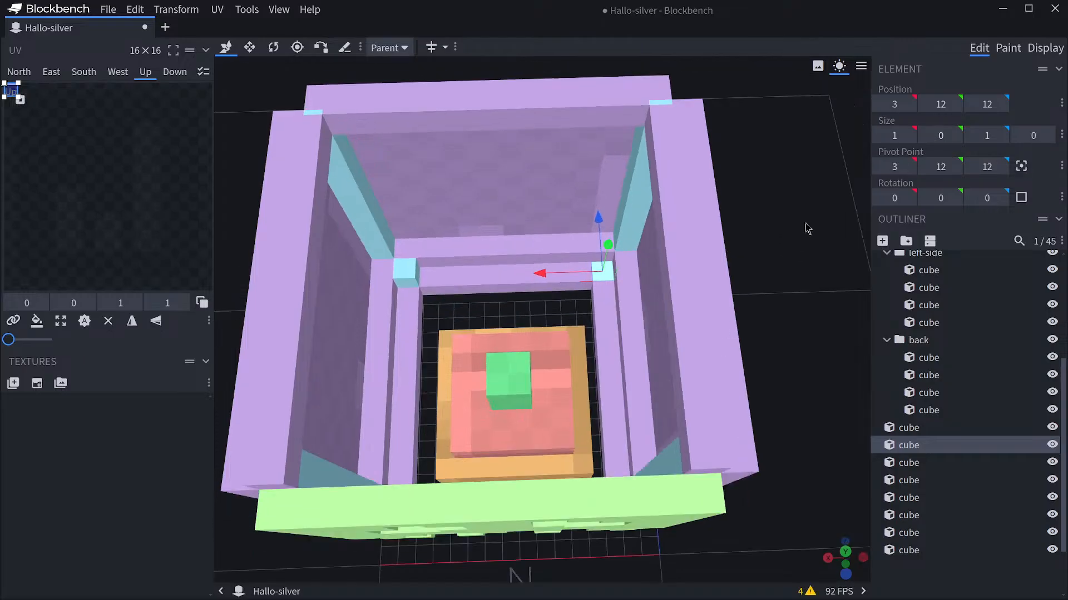
click(398, 281)
drag(857, 200, 810, 310)
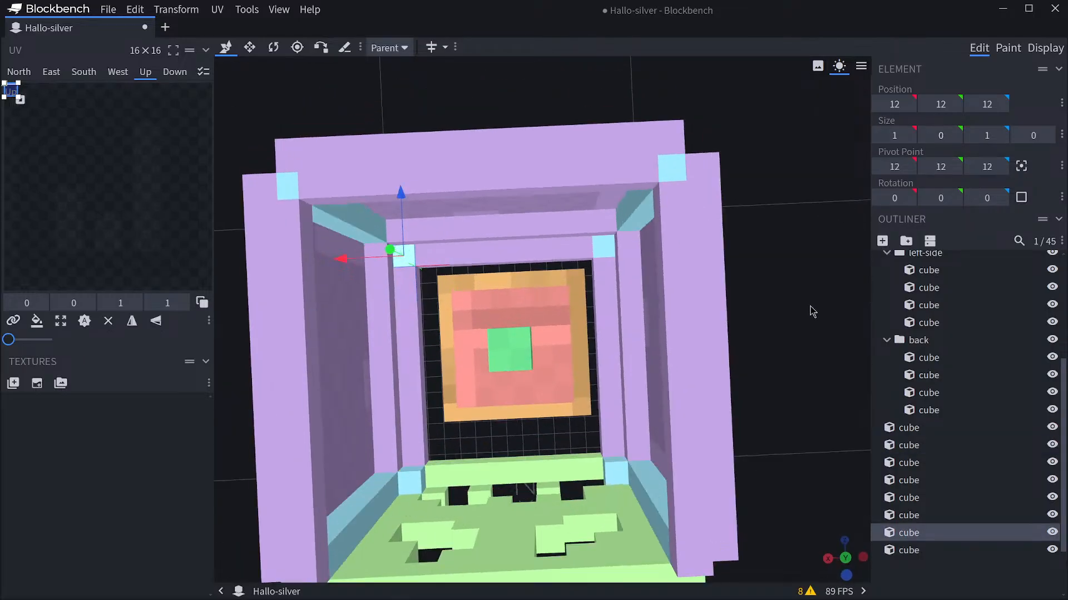
Set the Y size of both small filler cubes in the front corners to 0.
click(613, 459)
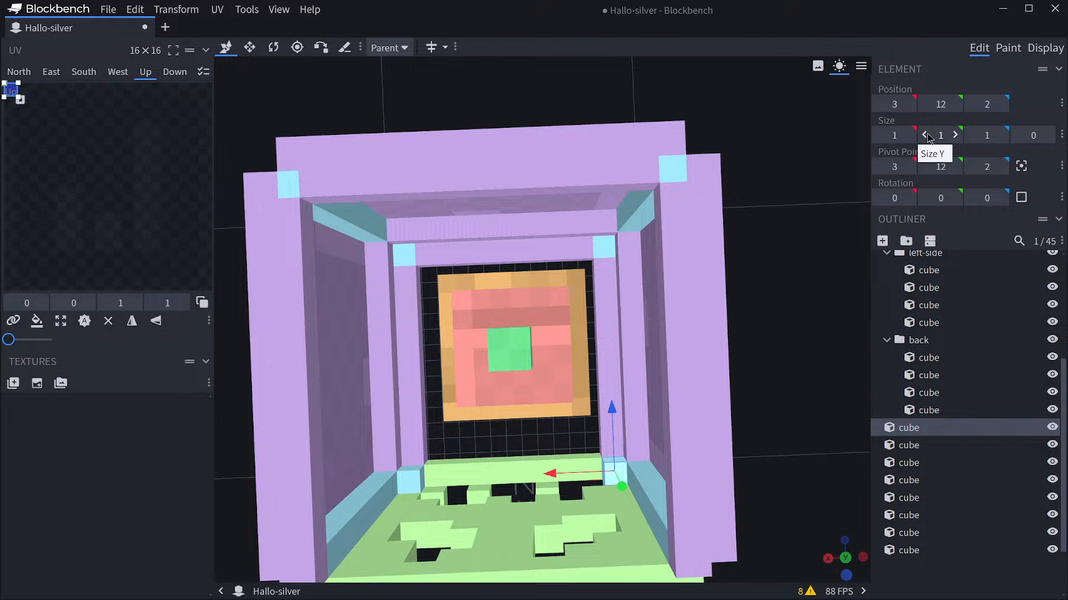
click(407, 481)
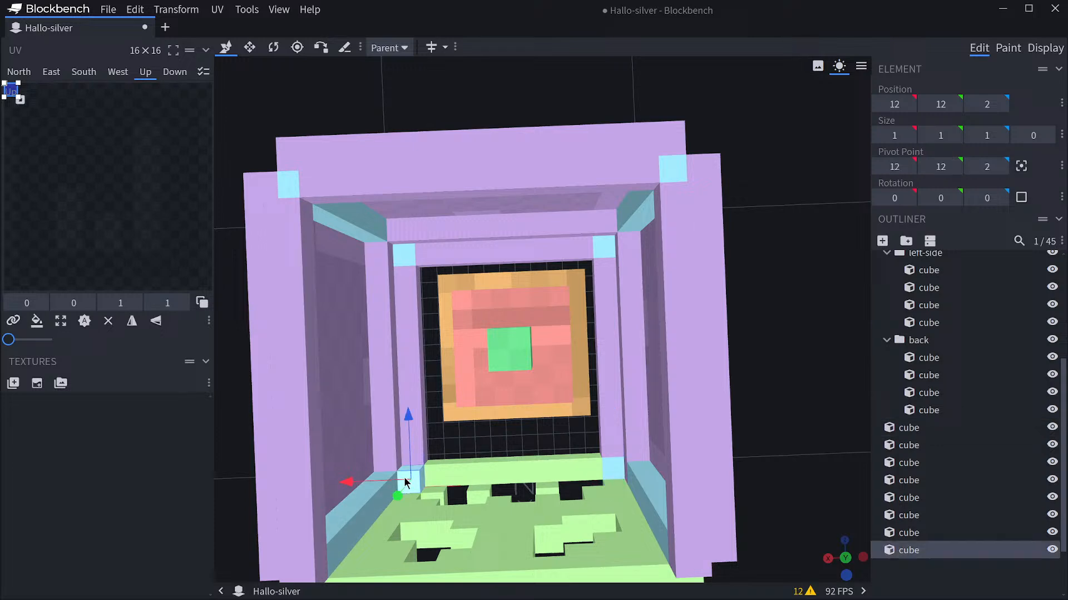
click(925, 135)
drag(767, 262, 768, 301)
click(661, 251)
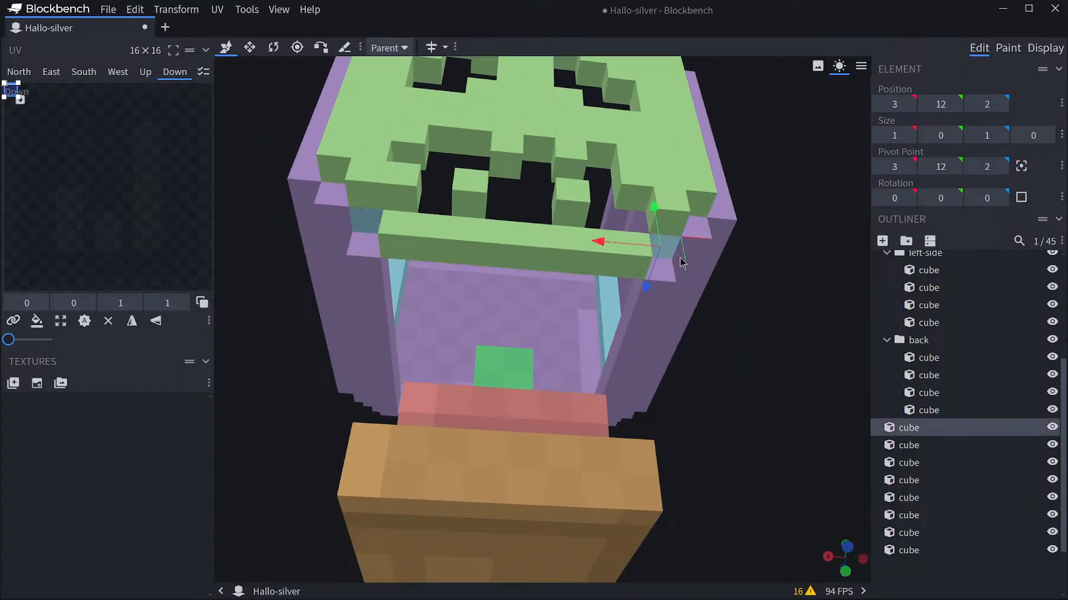
Review the list of model issues reported for the flattened filler cubes and close it.
drag(790, 354, 812, 534)
click(811, 592)
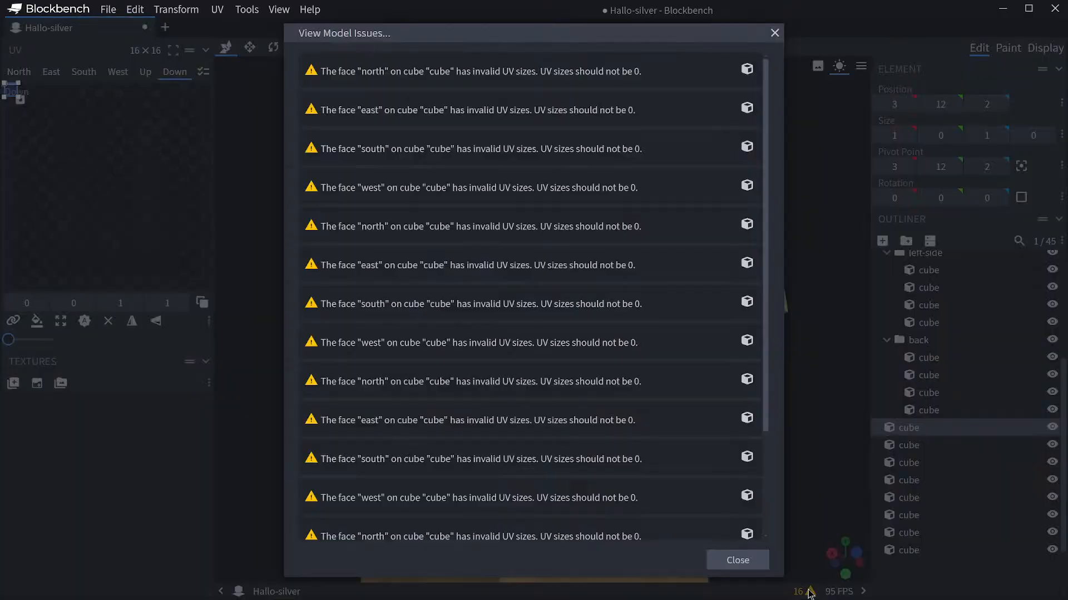
scroll(473, 254, down, 1)
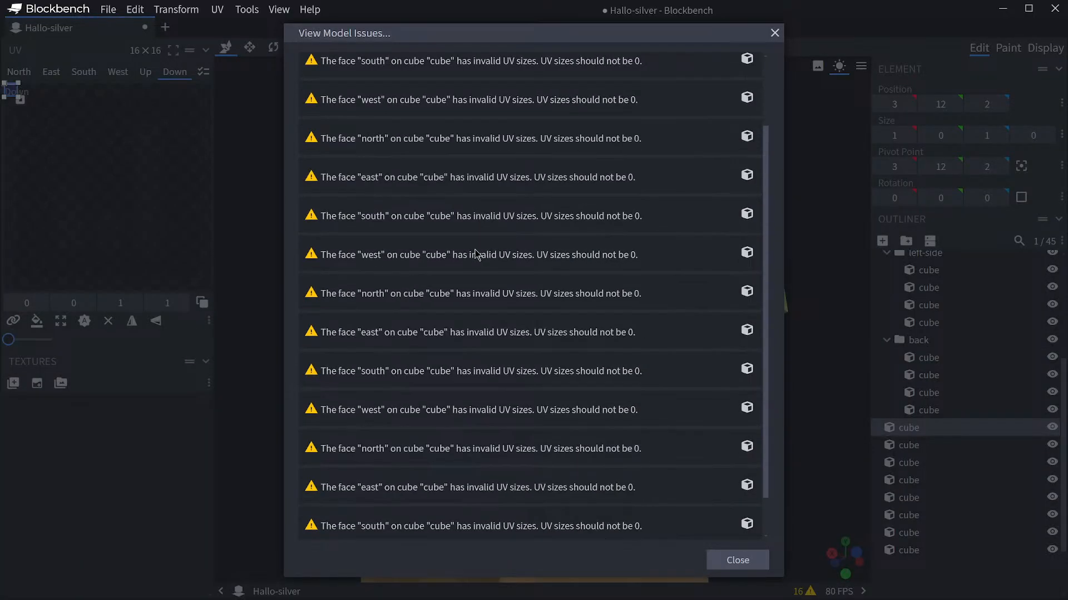
scroll(475, 253, up, 1)
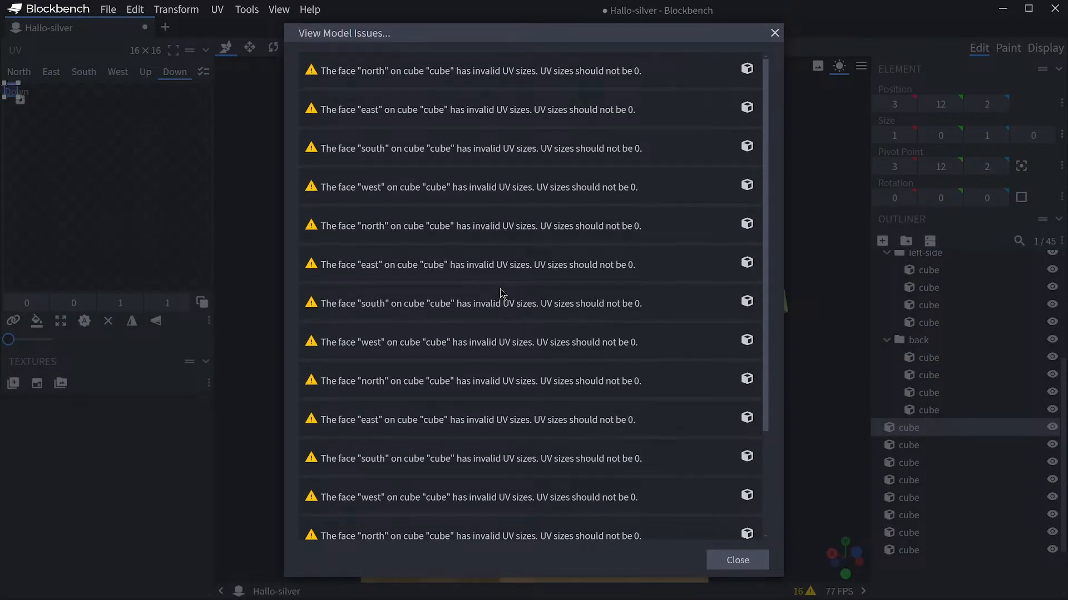
scroll(501, 301, down, 1)
scroll(473, 439, up, 1)
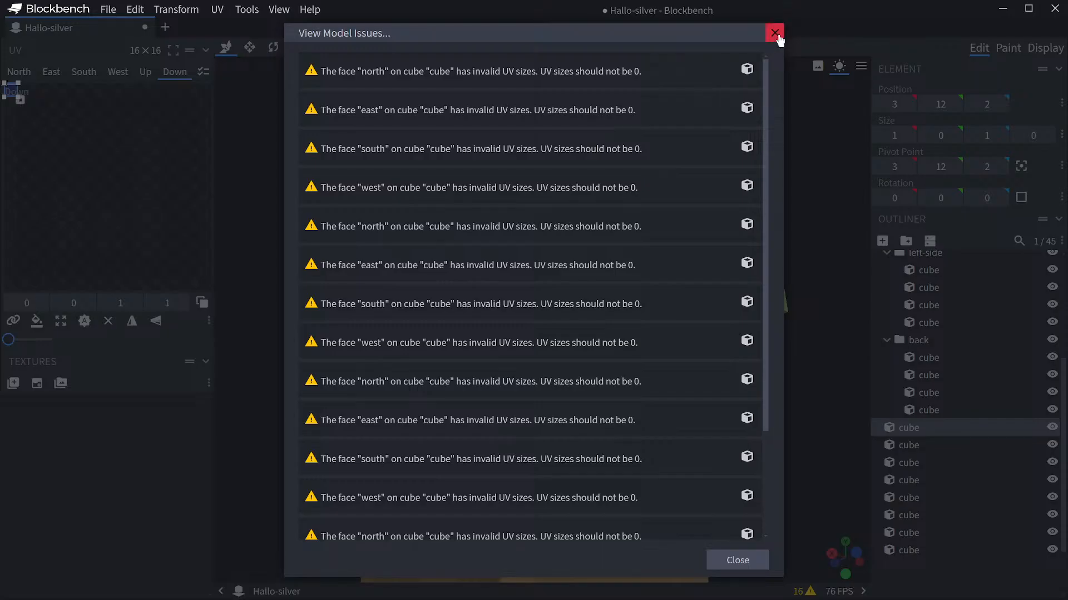
click(774, 34)
drag(806, 291, 670, 359)
scroll(795, 324, down, 3)
click(532, 189)
drag(767, 276, 726, 290)
click(627, 276)
click(596, 212)
drag(723, 245, 813, 280)
Duplicate the back group's inset upper strip, move the copy to Z 2 behind the face, and take it out of the group.
click(931, 411)
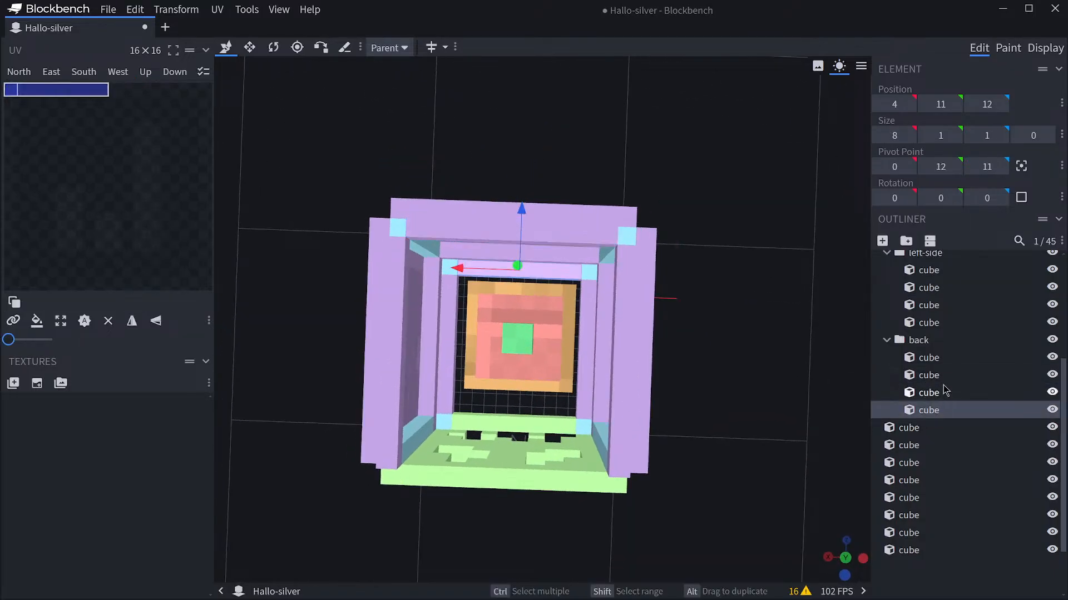
click(937, 381)
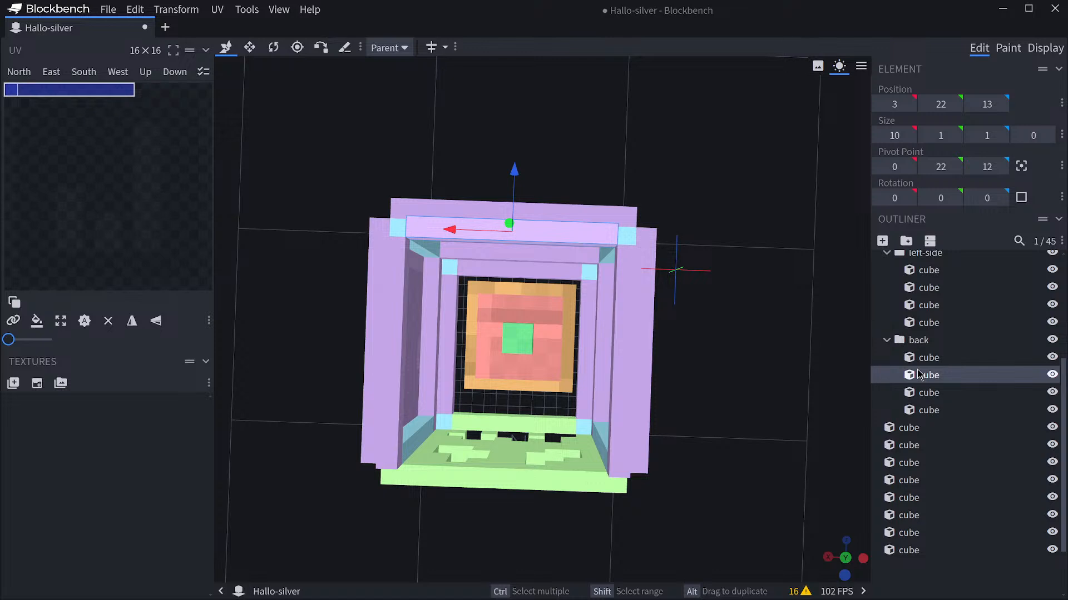
key(ctrl+d)
drag(518, 194, 517, 405)
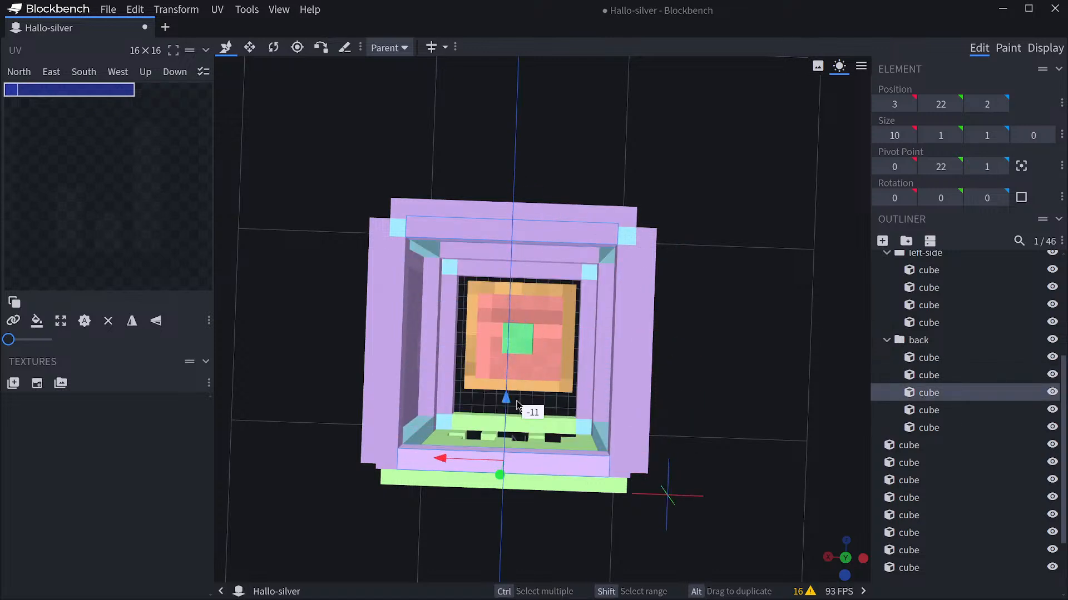
drag(730, 416, 789, 389)
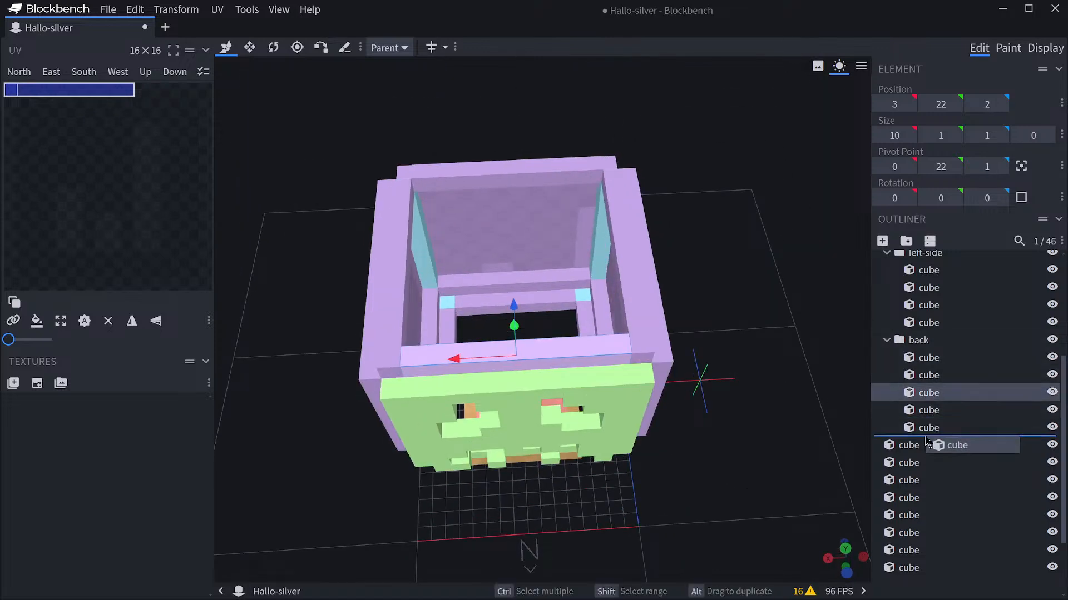
drag(925, 437, 924, 438)
Examine the assembled pumpkin from several sides, checking how the face meets the side panels and the new upper strip.
drag(768, 369, 699, 281)
click(580, 264)
click(466, 198)
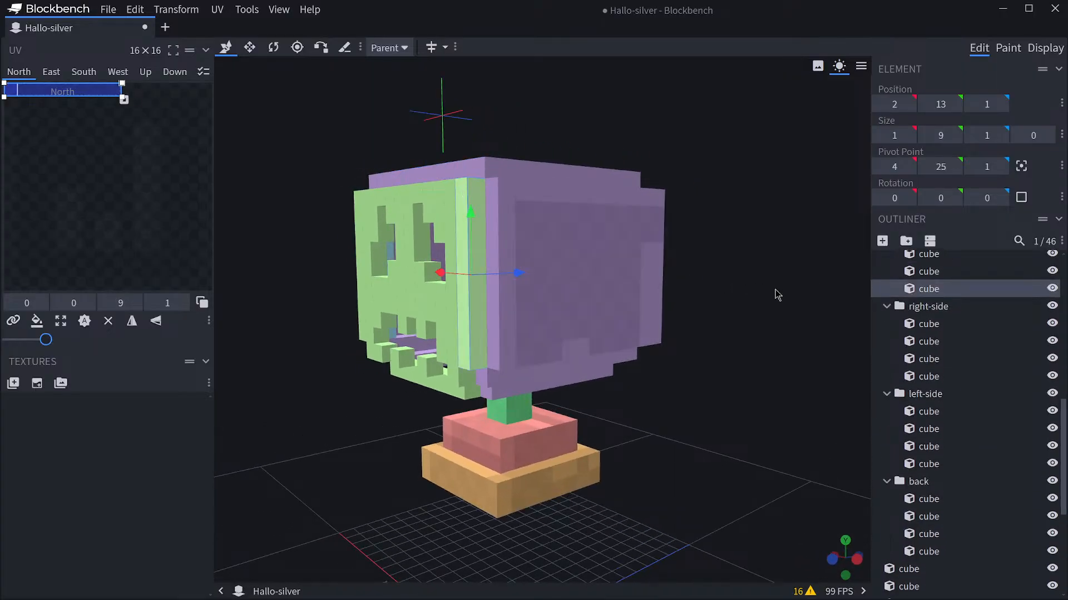
drag(777, 295, 859, 321)
drag(766, 435, 643, 323)
drag(733, 306, 553, 270)
scroll(736, 275, down, 4)
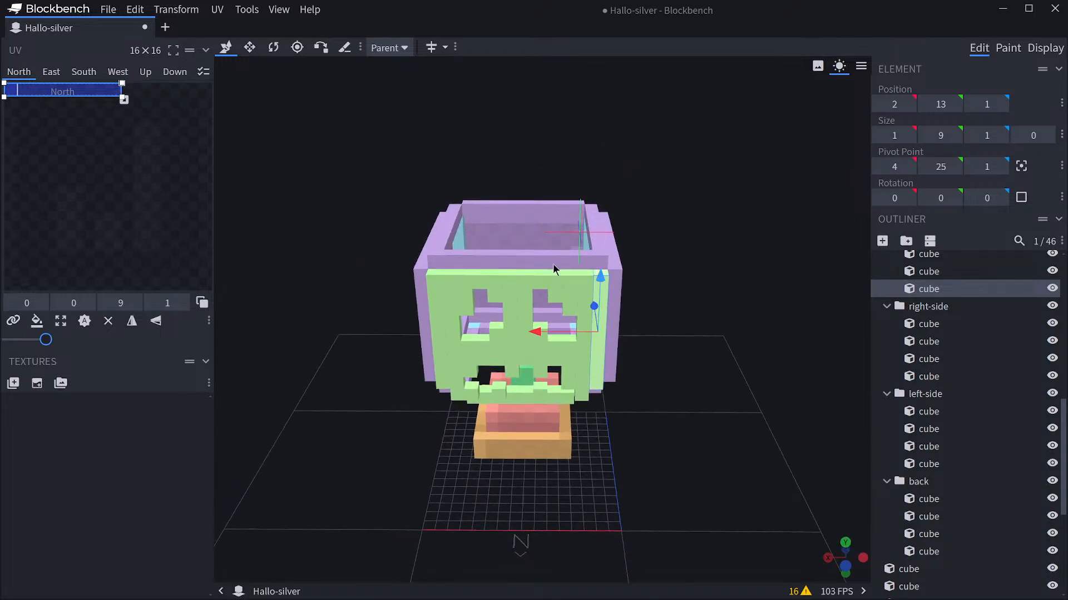
Group the nine loose cubes at the end of the outliner and name the group random.
drag(712, 253, 724, 429)
scroll(979, 356, down, 5)
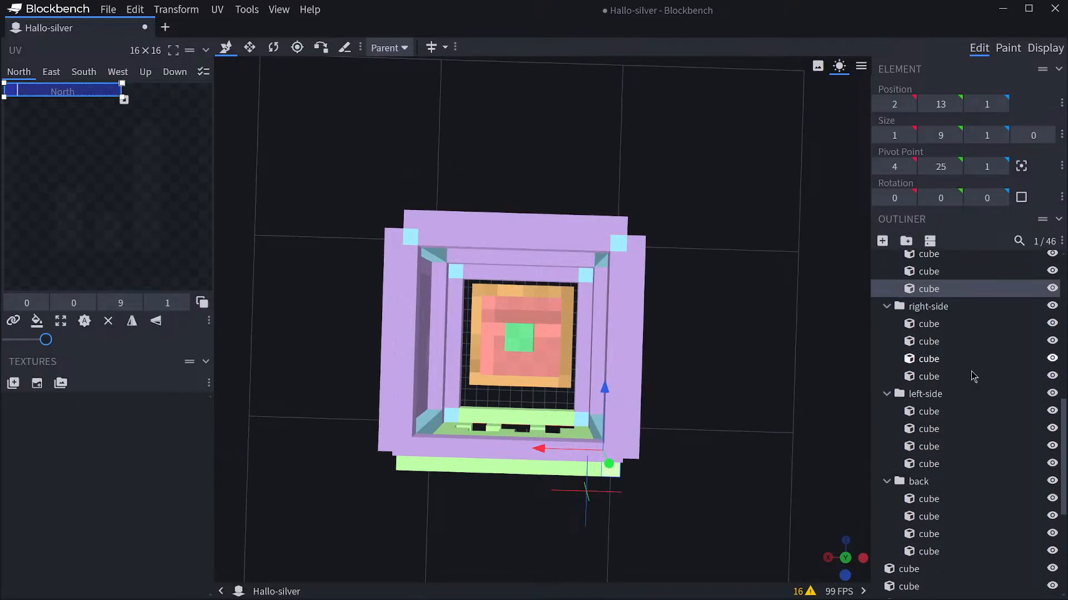
click(932, 340)
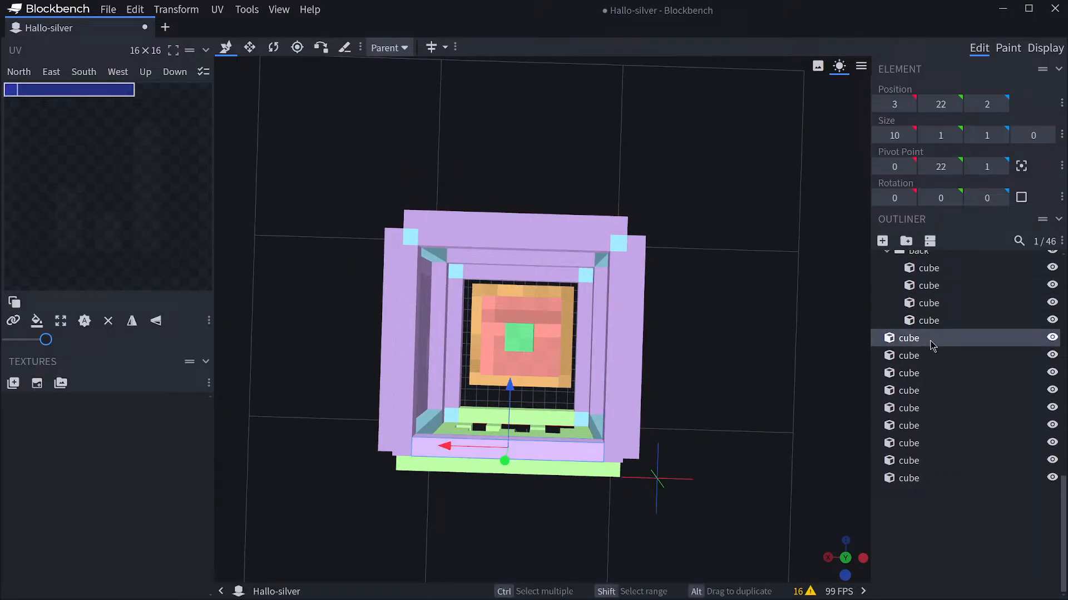
shift+click(930, 476)
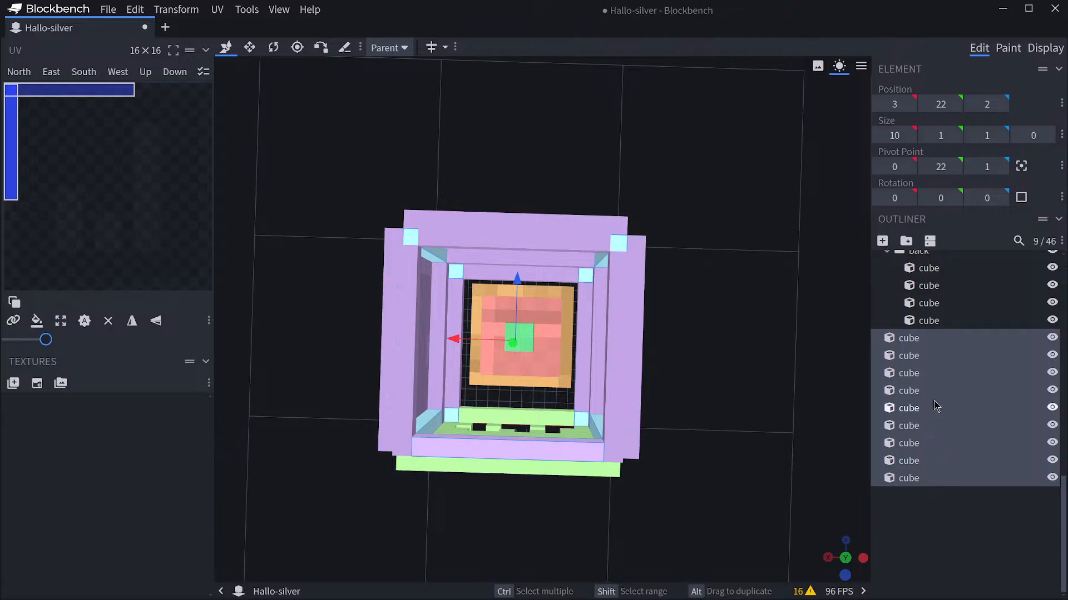
click(905, 242)
double_click(917, 338)
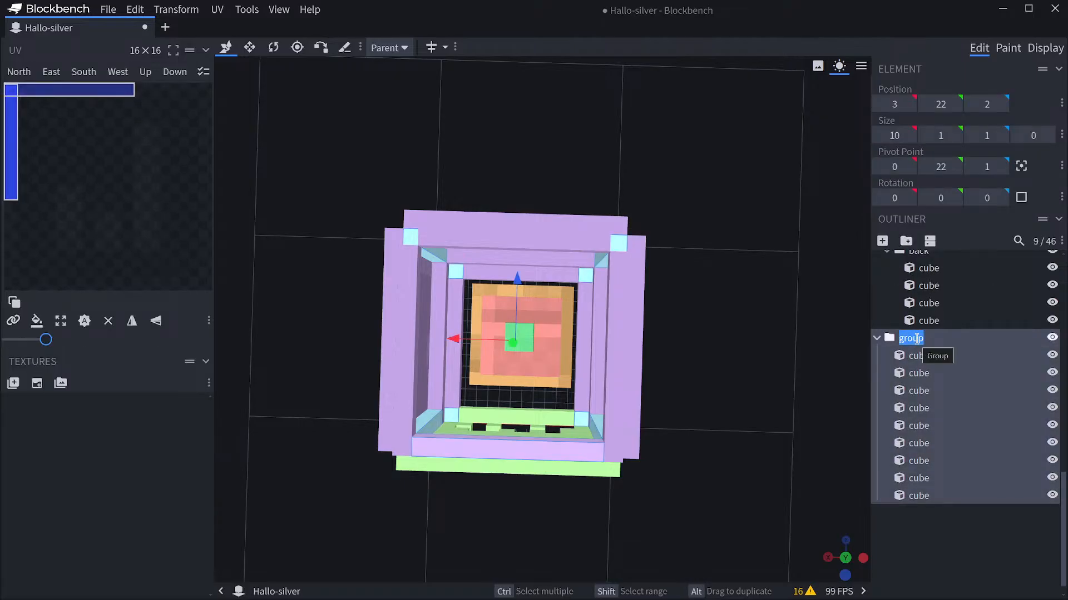
click(875, 338)
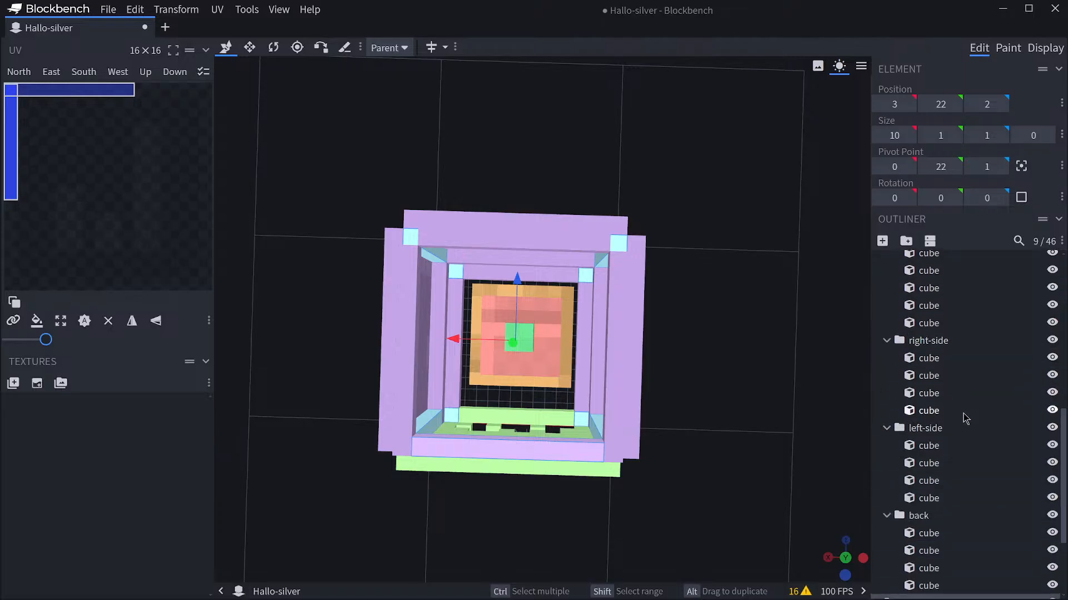
Collapse the pumpkin's subgroups and nest the random group inside pumpkin, checking it by toggling the pumpkin's visibility.
click(886, 391)
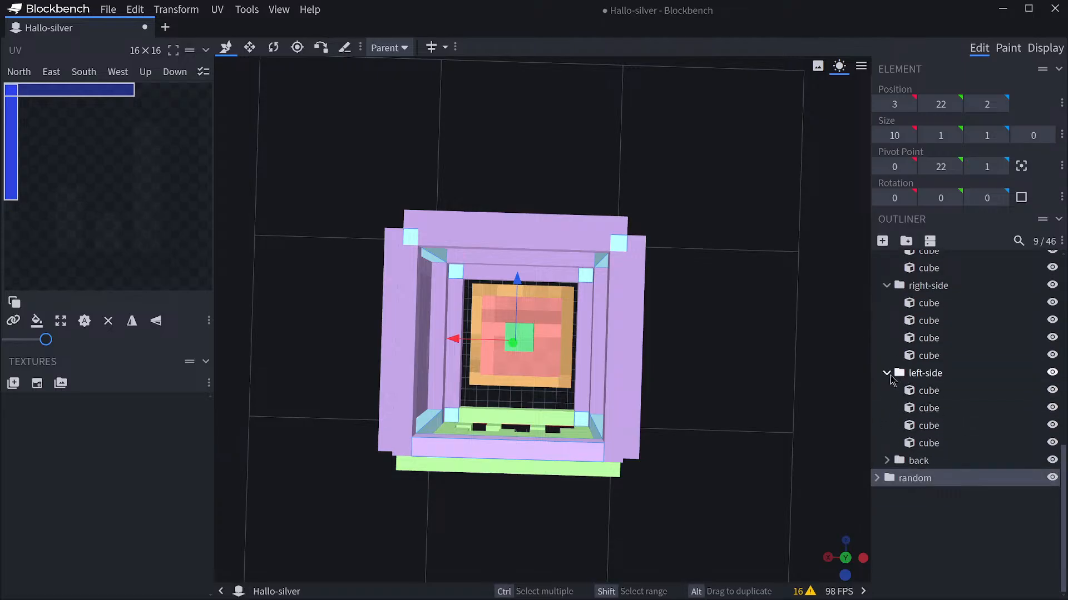
click(886, 373)
scroll(898, 350, up, 5)
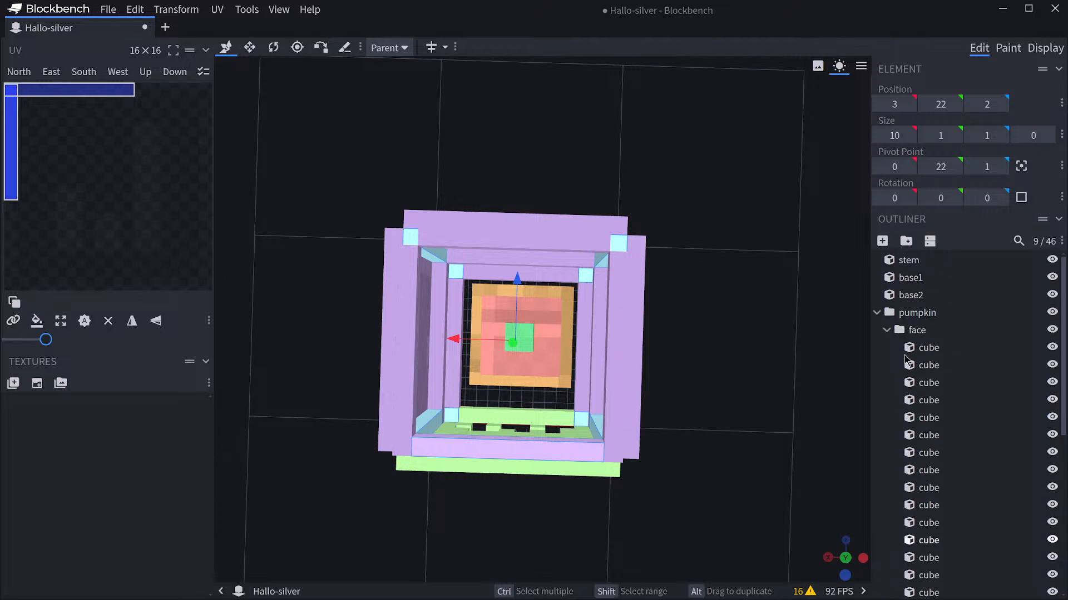
click(887, 330)
click(921, 333)
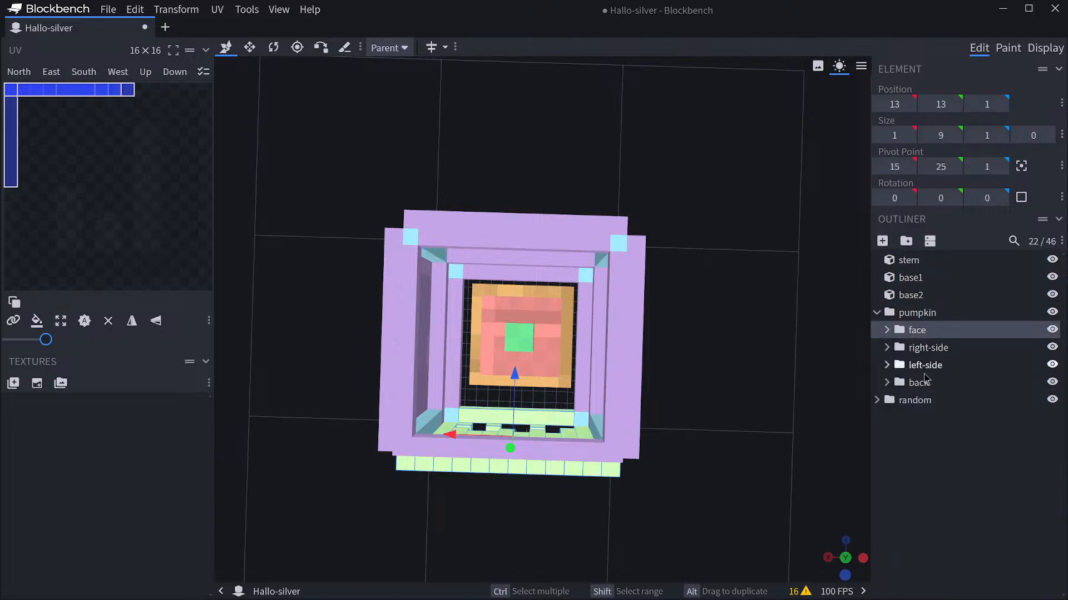
click(915, 401)
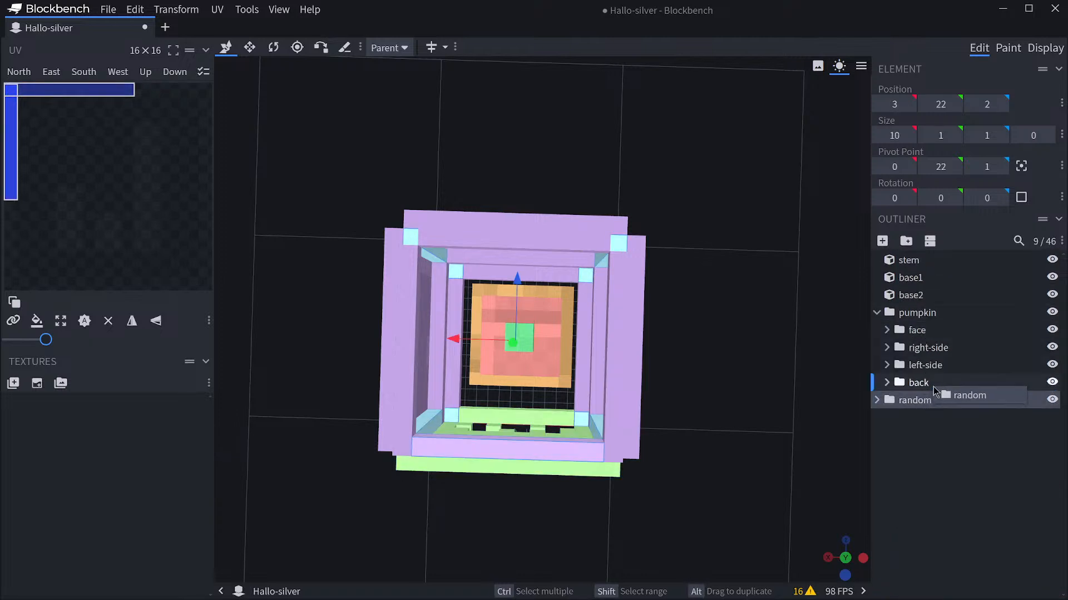
mouse_move(933, 396)
mouse_down()
mouse_move(925, 406)
mouse_move(929, 394)
mouse_up()
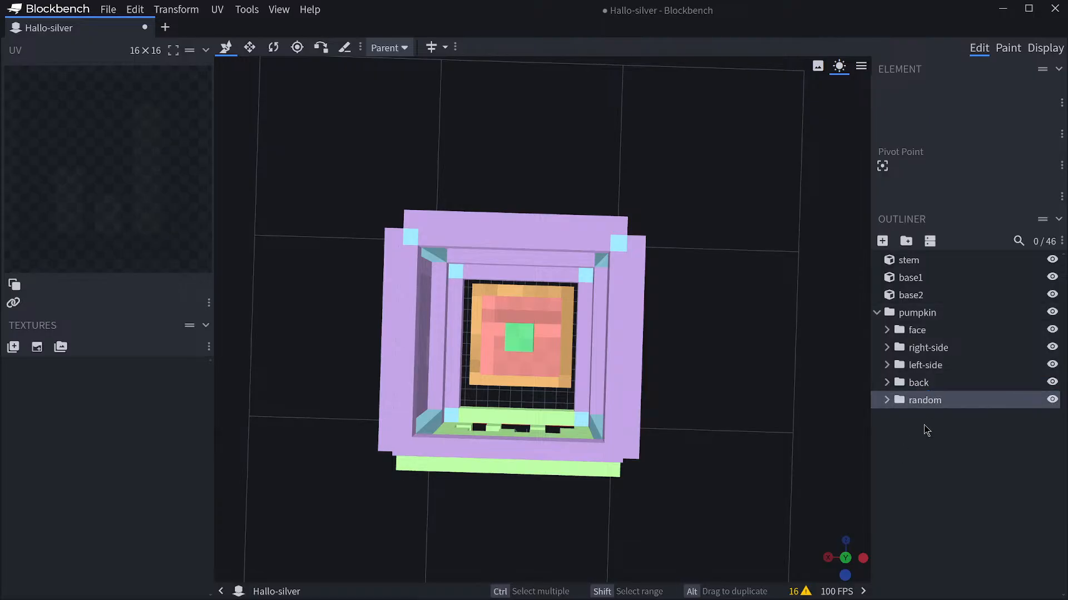
click(1052, 313)
click(1052, 313)
Try shifting the whole pumpkin group one unit along Z over the base, and move it back.
click(941, 314)
mouse_move(742, 354)
mouse_down()
mouse_move(753, 333)
mouse_move(741, 357)
mouse_up()
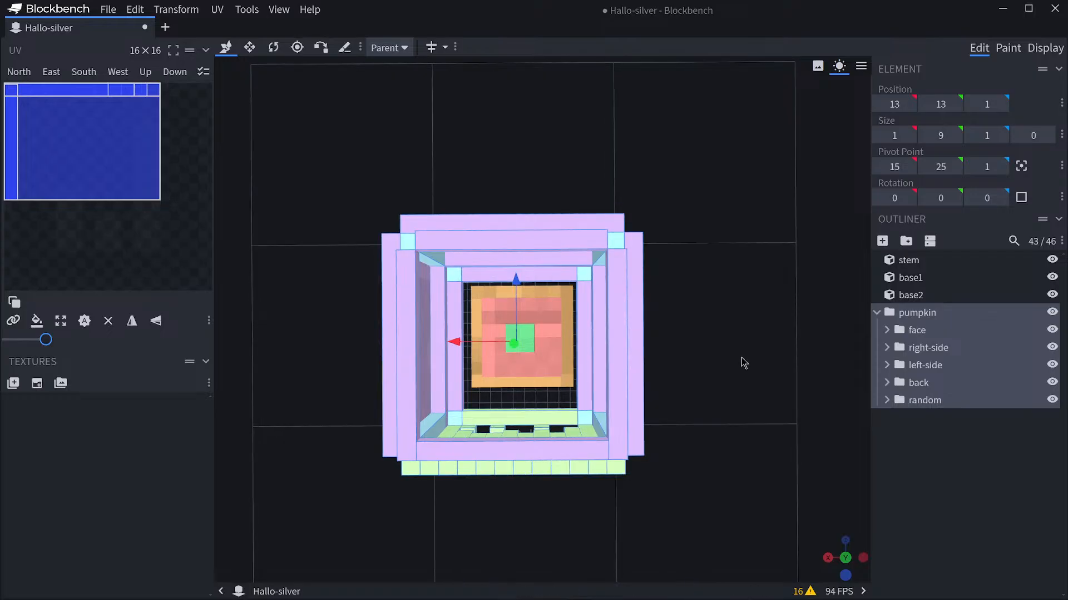
drag(518, 266, 519, 255)
drag(732, 328, 726, 334)
mouse_move(467, 326)
mouse_down()
mouse_move(476, 328)
mouse_move(465, 327)
mouse_up()
drag(693, 352, 770, 385)
mouse_move(559, 293)
mouse_down()
mouse_move(567, 302)
mouse_move(562, 290)
mouse_up()
drag(783, 360, 778, 426)
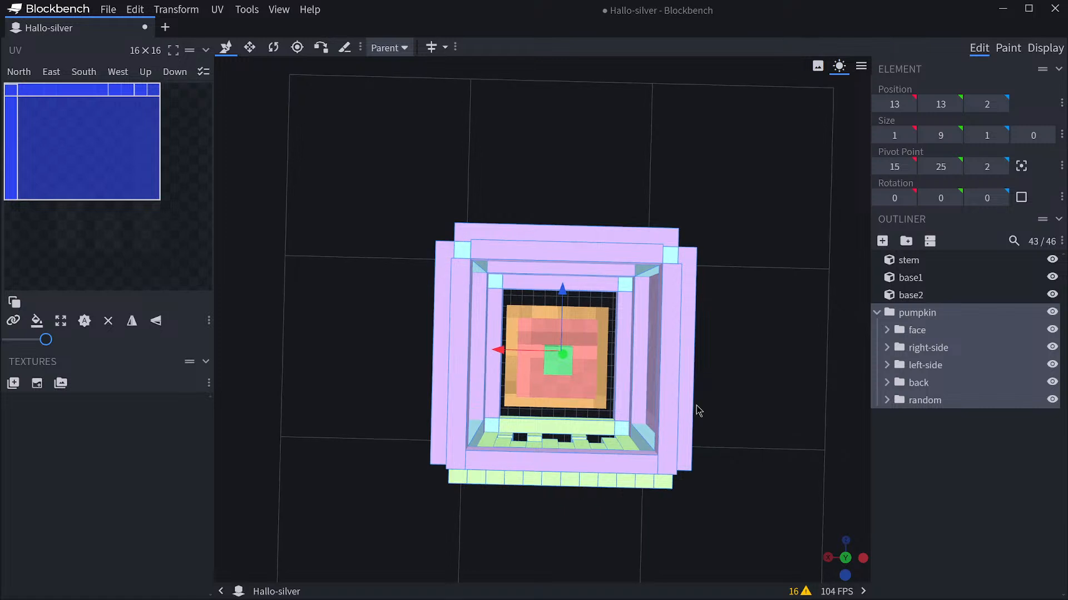
mouse_move(499, 353)
mouse_down()
mouse_move(485, 346)
mouse_move(501, 350)
mouse_up()
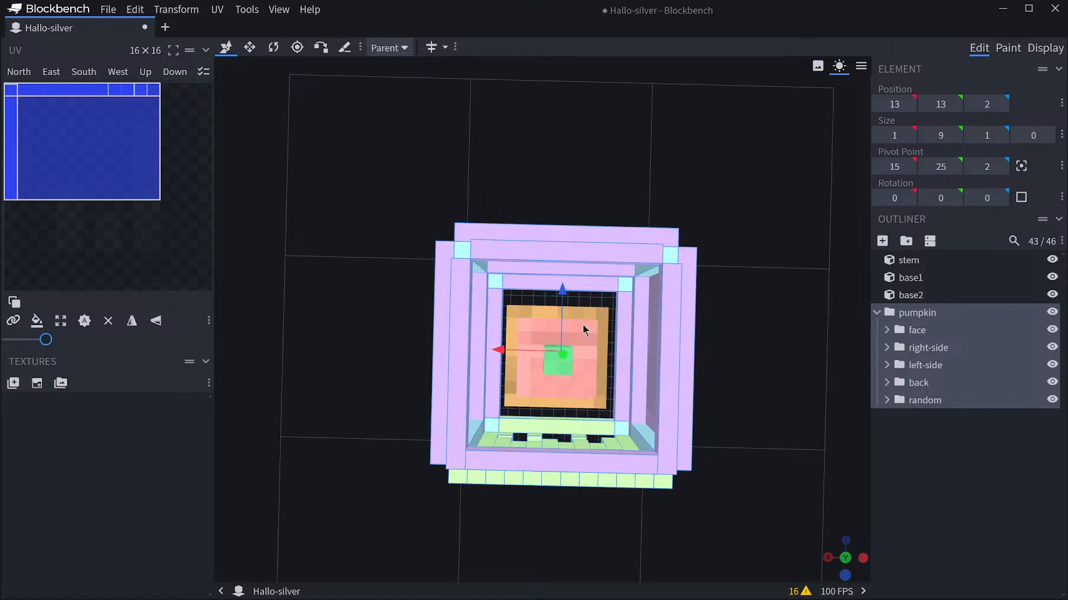
drag(567, 291, 564, 298)
mouse_move(744, 360)
mouse_down()
mouse_move(753, 351)
mouse_move(758, 362)
mouse_up()
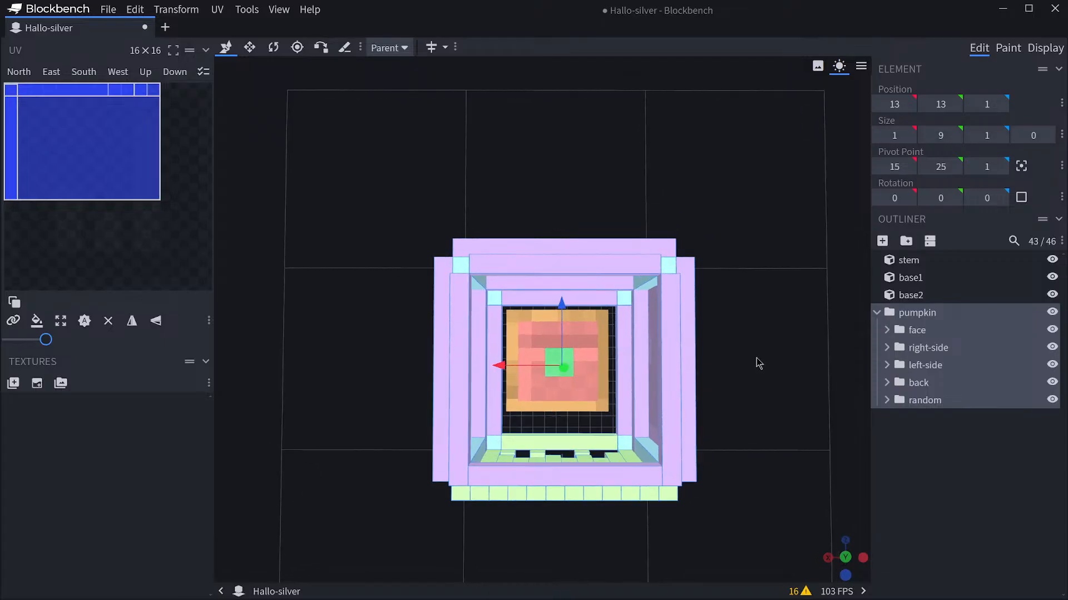
Try extending base2 one unit toward the face to a Z size of 9, and undo the base resizing.
click(631, 416)
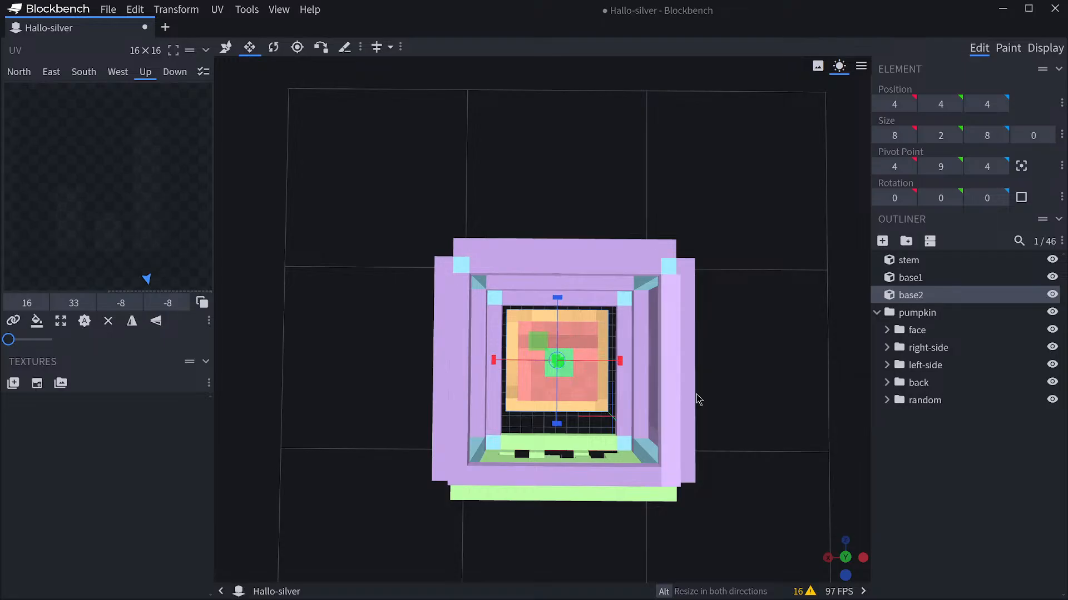
drag(695, 398, 735, 397)
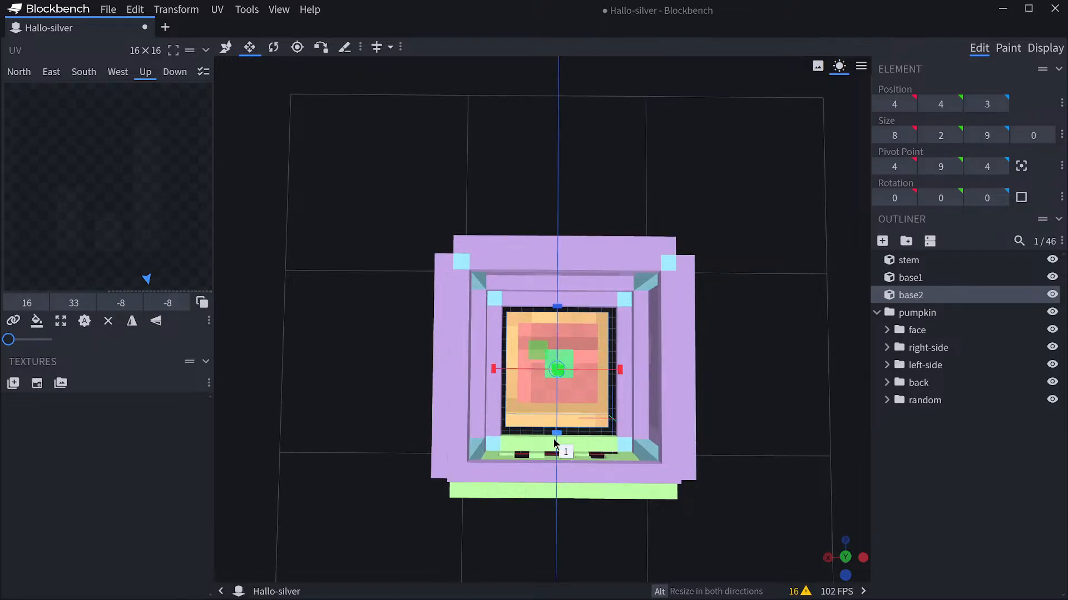
drag(553, 450, 554, 440)
drag(703, 399, 705, 396)
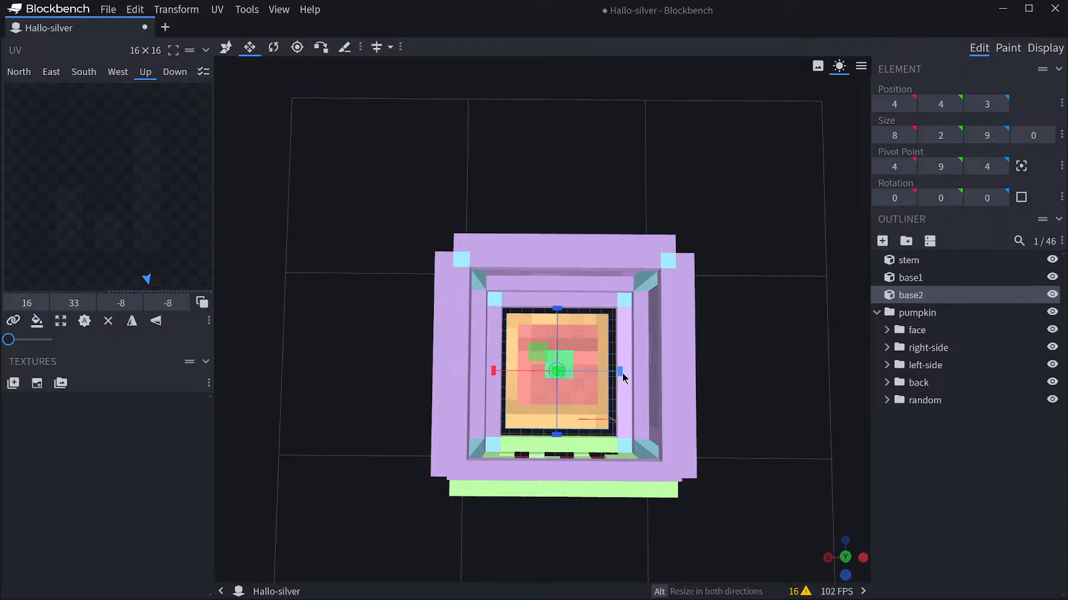
click(572, 388)
drag(557, 435, 559, 442)
click(569, 367)
drag(765, 406, 520, 319)
key(ctrl+z)
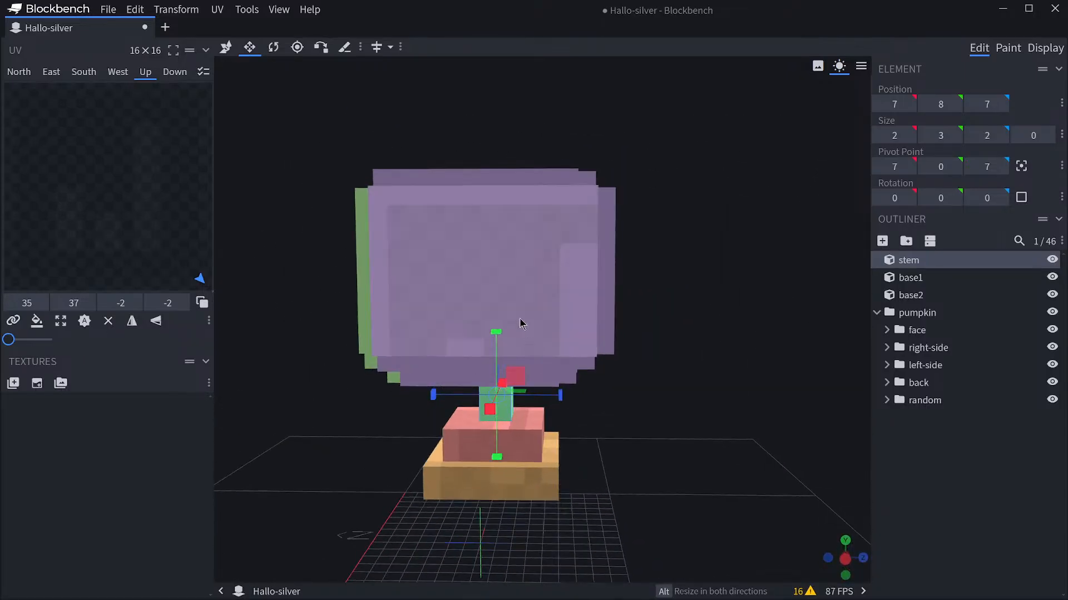
Shorten the left side's main panel at its back end to a Z size of 11.
click(518, 317)
drag(665, 312, 685, 306)
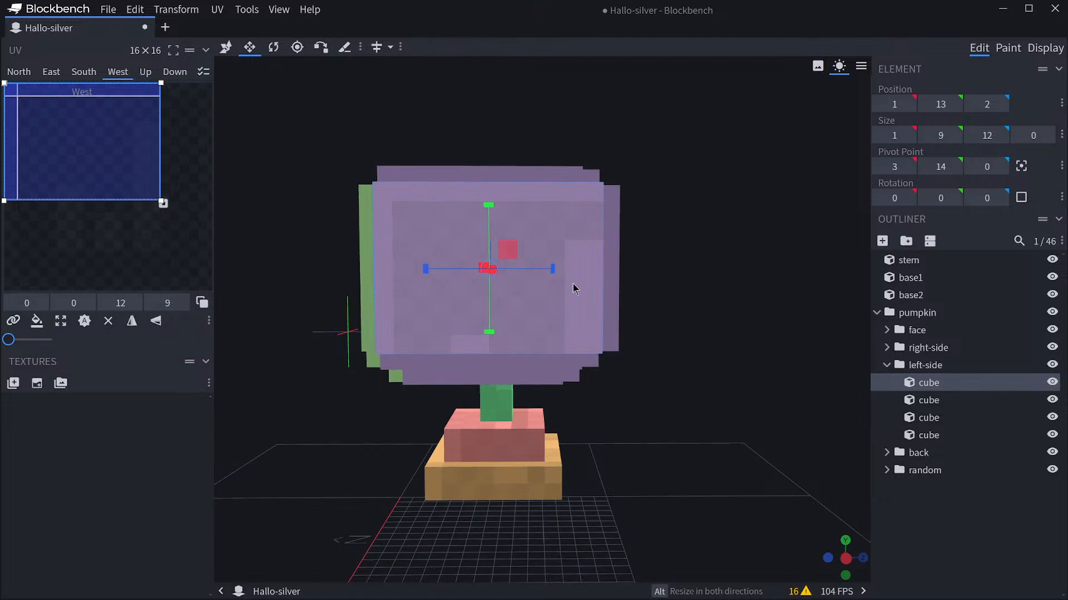
drag(552, 268, 542, 266)
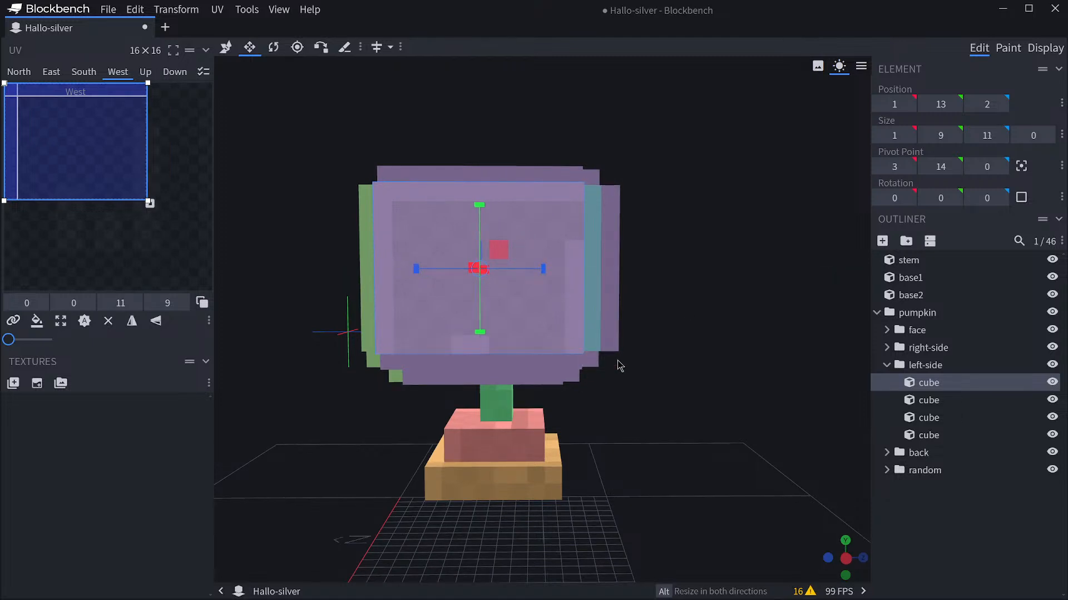
Shorten the left side's upper, lower and bottom strips at the back end, giving the lower strip a Z size of 10.
drag(620, 366, 645, 406)
click(578, 293)
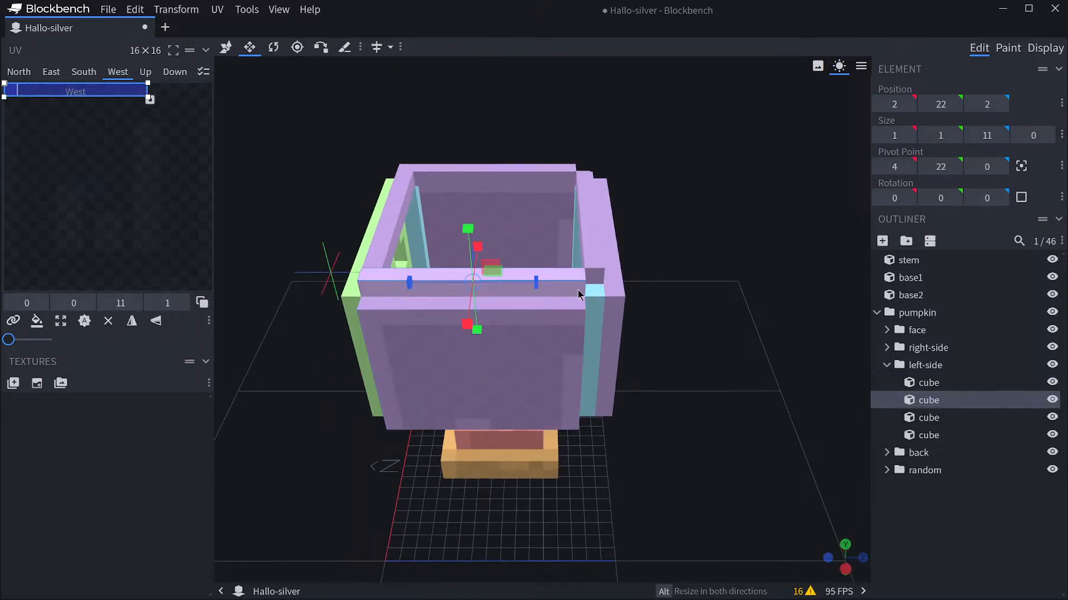
drag(541, 285, 525, 281)
drag(628, 328, 571, 336)
click(572, 336)
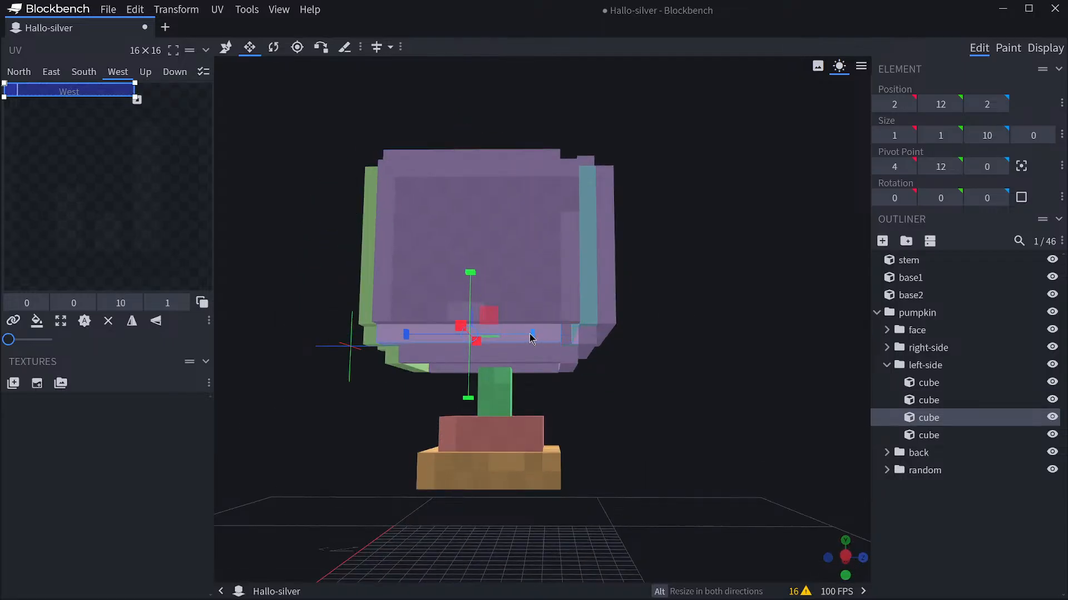
click(563, 363)
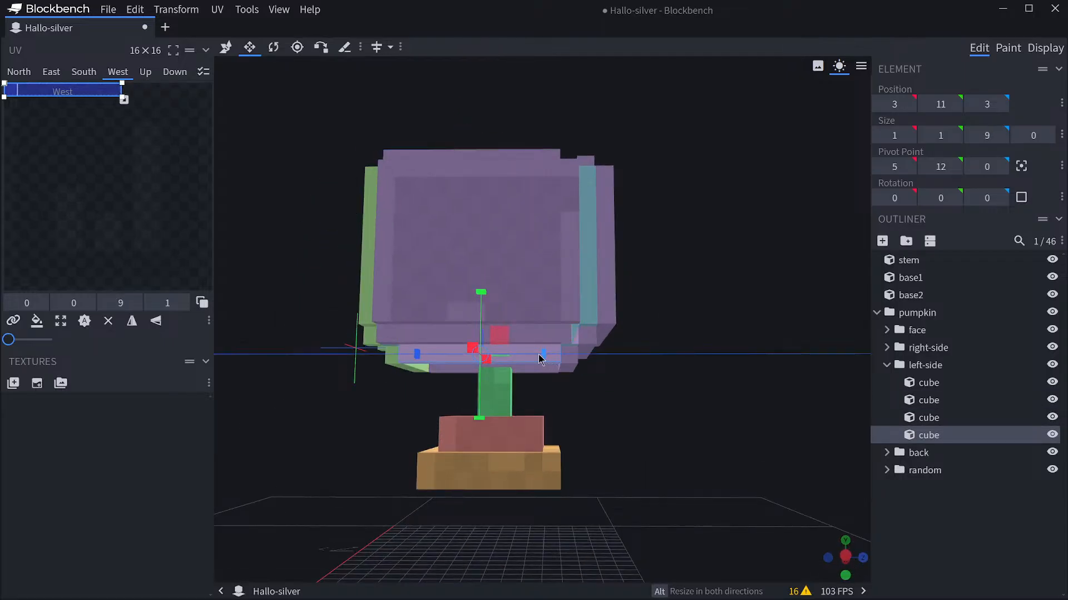
click(541, 368)
Shorten the right side's upper strip at its back end.
drag(637, 395, 643, 488)
click(560, 199)
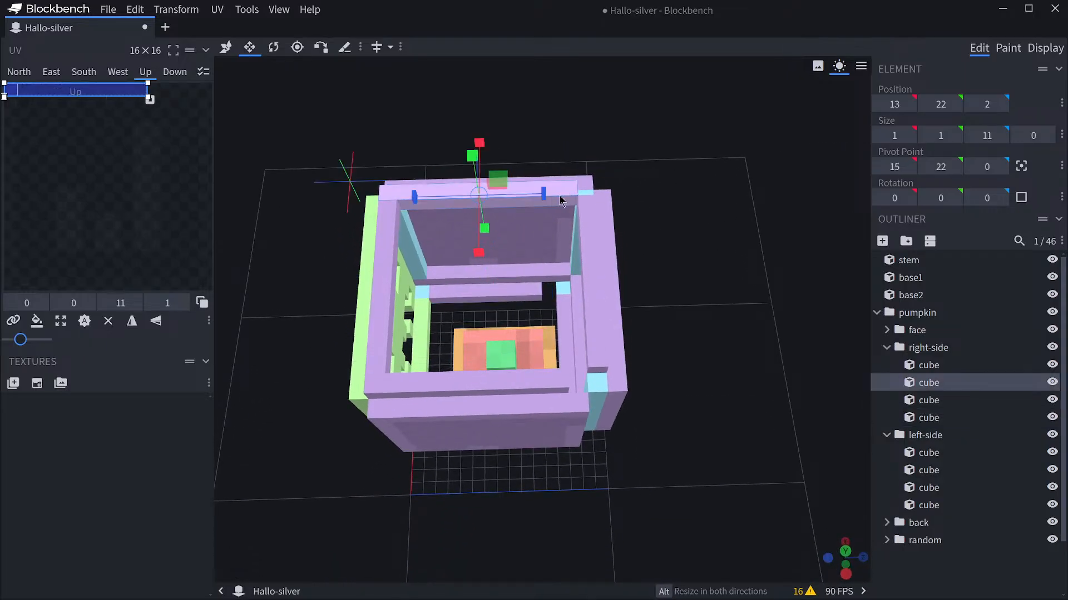
drag(678, 212, 547, 233)
click(596, 228)
drag(692, 253, 584, 331)
Shorten the right side's main panel to a Z size of 11 and its lower strip to a Z size of 10.
click(583, 331)
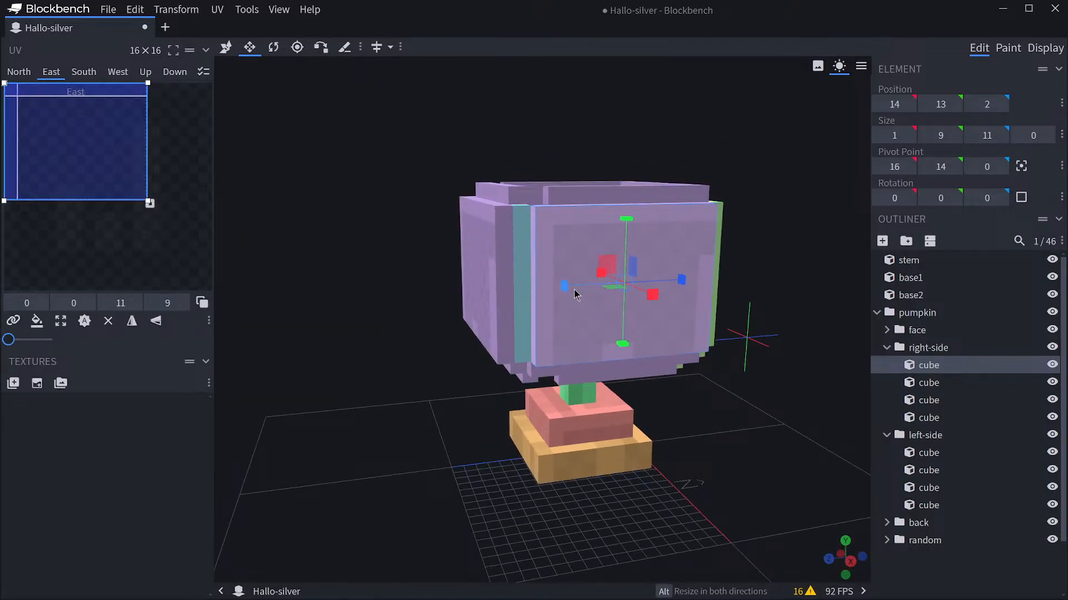
drag(569, 292, 576, 293)
drag(508, 459, 533, 340)
drag(560, 298, 547, 292)
drag(500, 400, 445, 360)
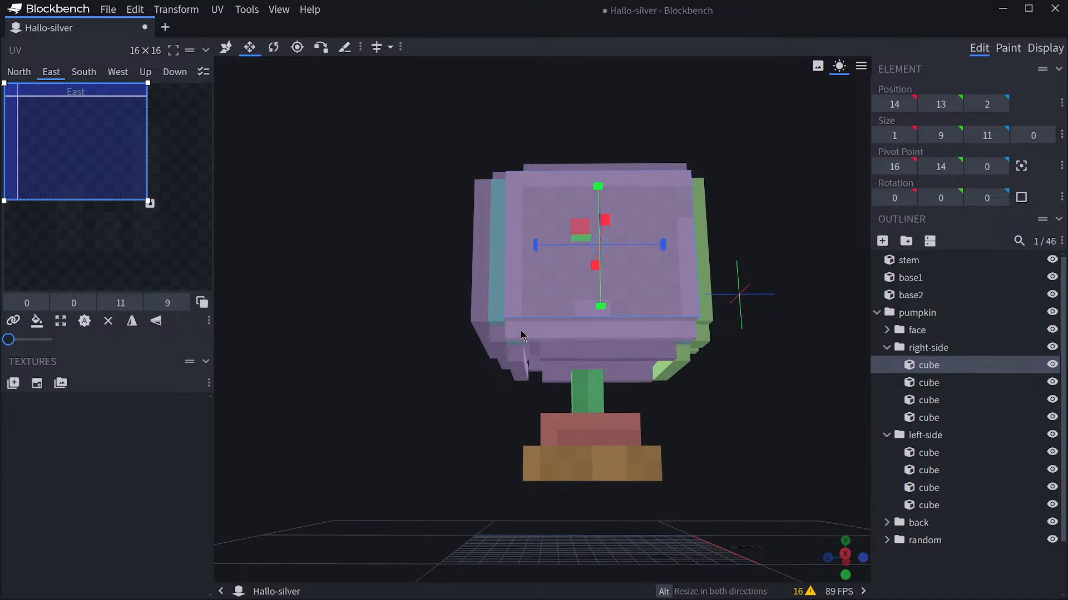
click(506, 340)
drag(466, 415, 600, 517)
Move the whole back group one unit toward the face, placing its main panel at Z 13.
click(224, 49)
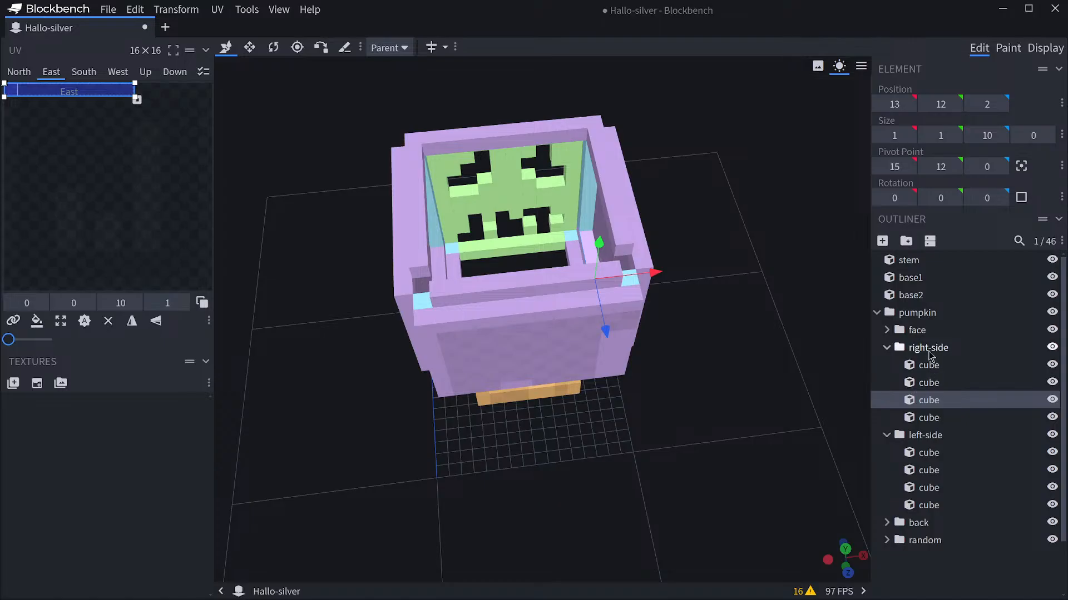
click(918, 523)
drag(739, 423, 550, 376)
drag(528, 420, 534, 426)
drag(628, 439, 648, 372)
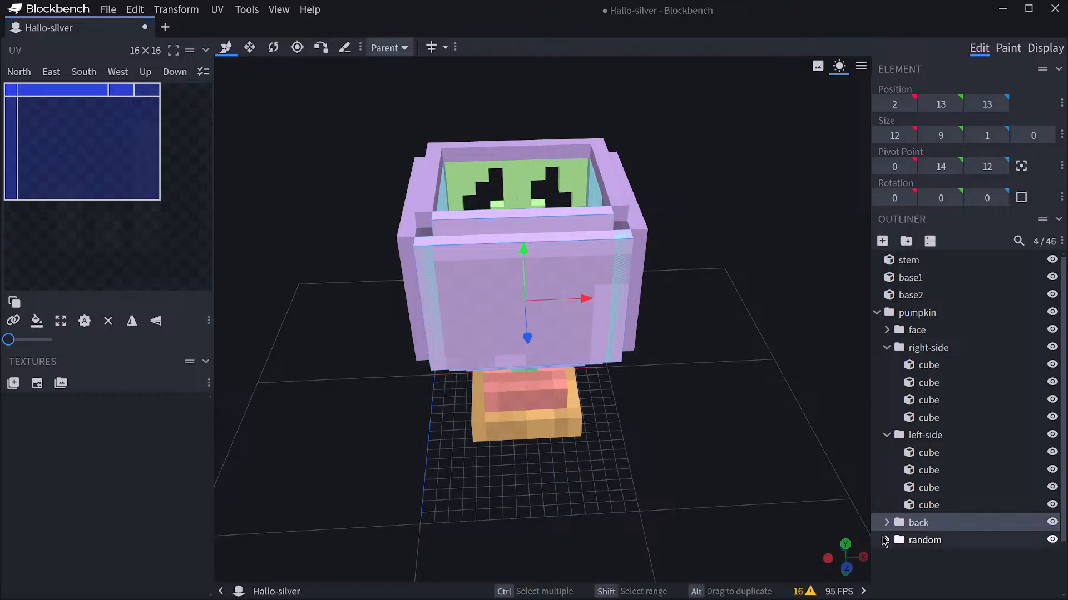
Expand the random group and examine from below and above how the back panel meets the side panels.
scroll(970, 490, down, 3)
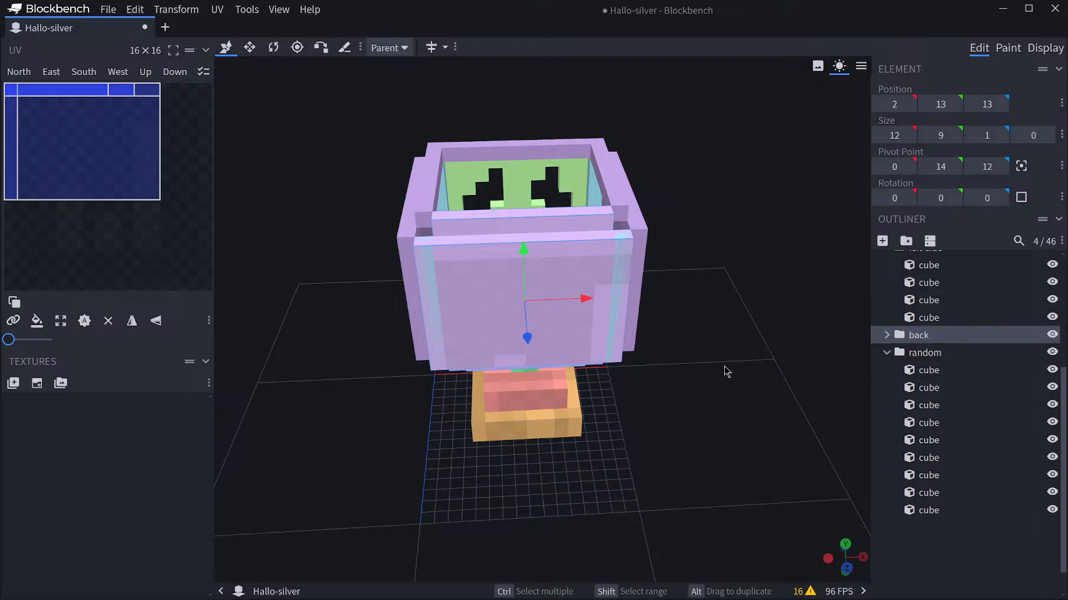
drag(713, 393, 850, 484)
drag(784, 387, 537, 246)
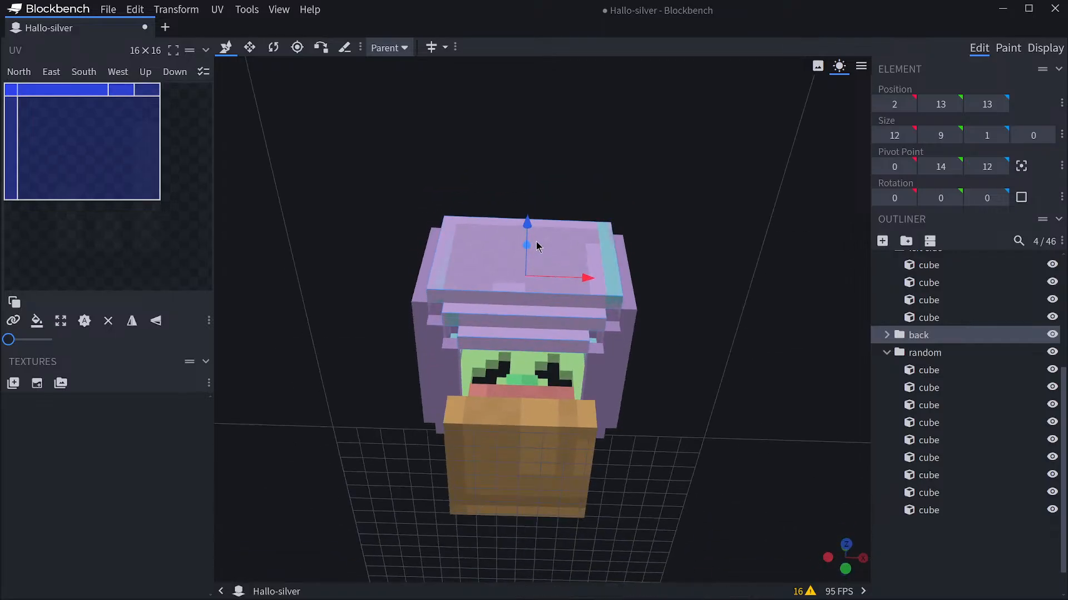
click(437, 311)
drag(810, 389, 898, 457)
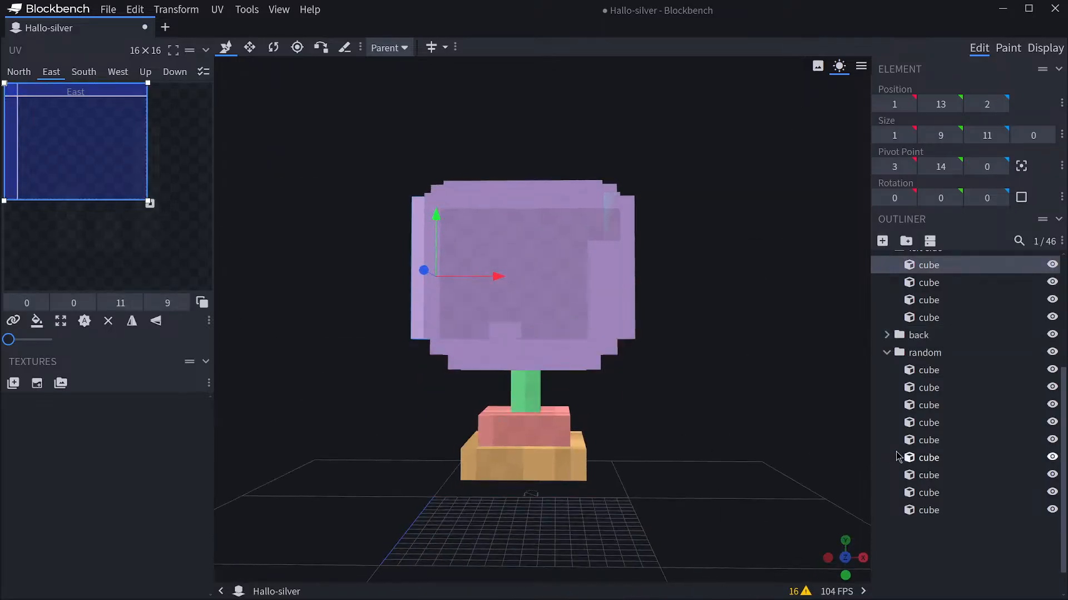
drag(791, 387, 760, 484)
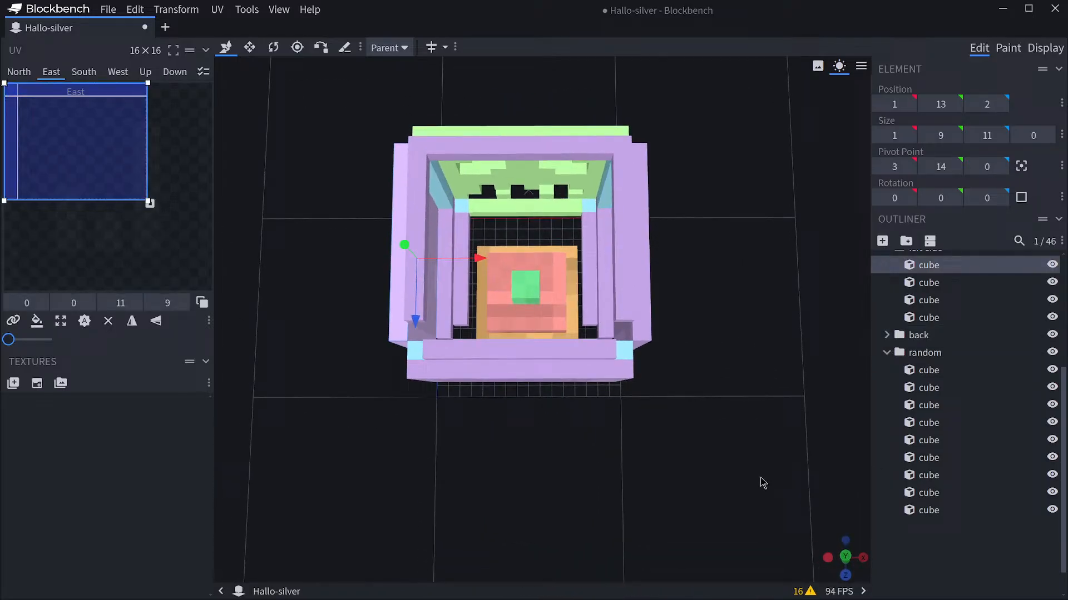
Reorder the random group so the two tall back corner cubes sit next to each other.
click(624, 350)
shift+click(418, 354)
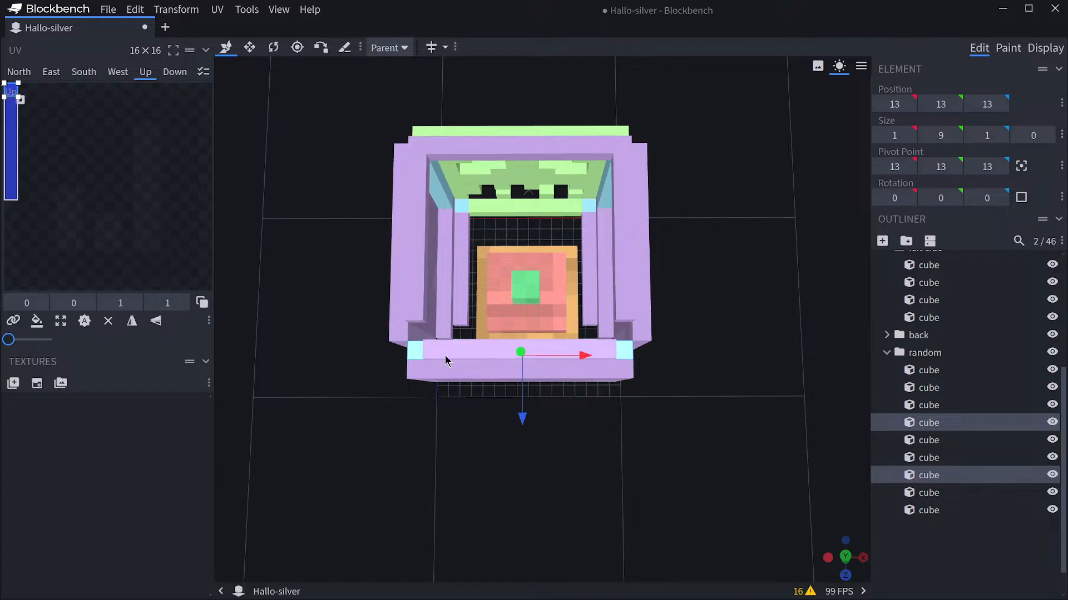
click(942, 424)
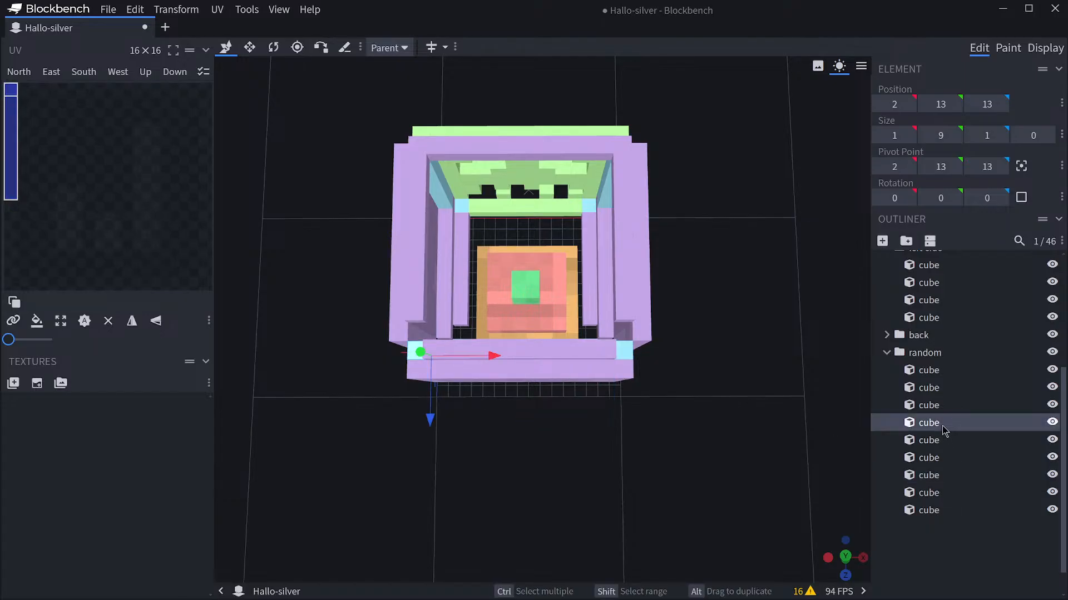
shift+click(943, 476)
click(943, 476)
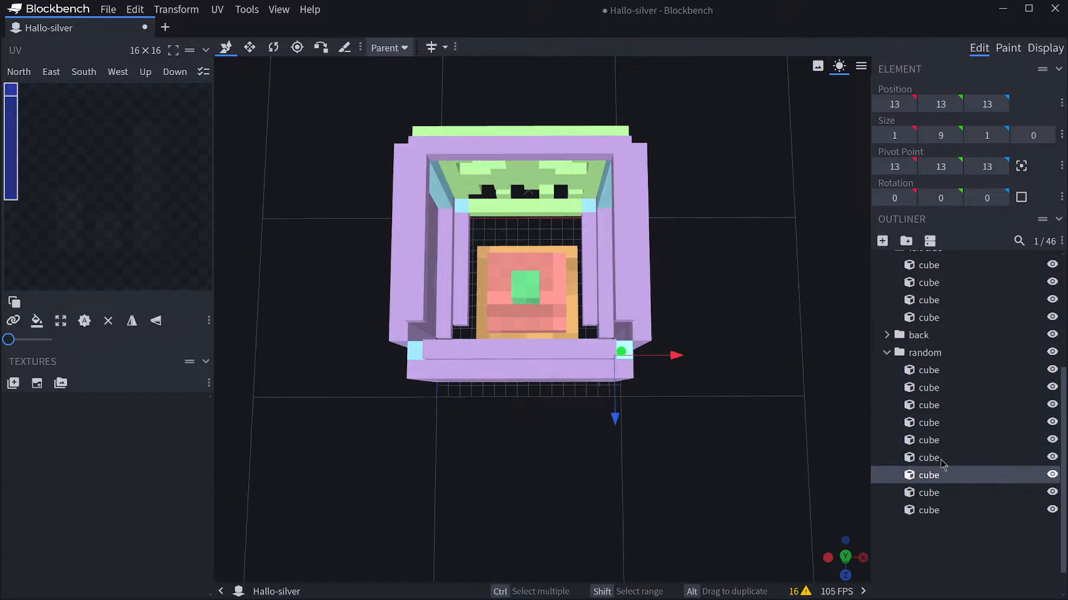
click(935, 425)
drag(941, 441, 940, 474)
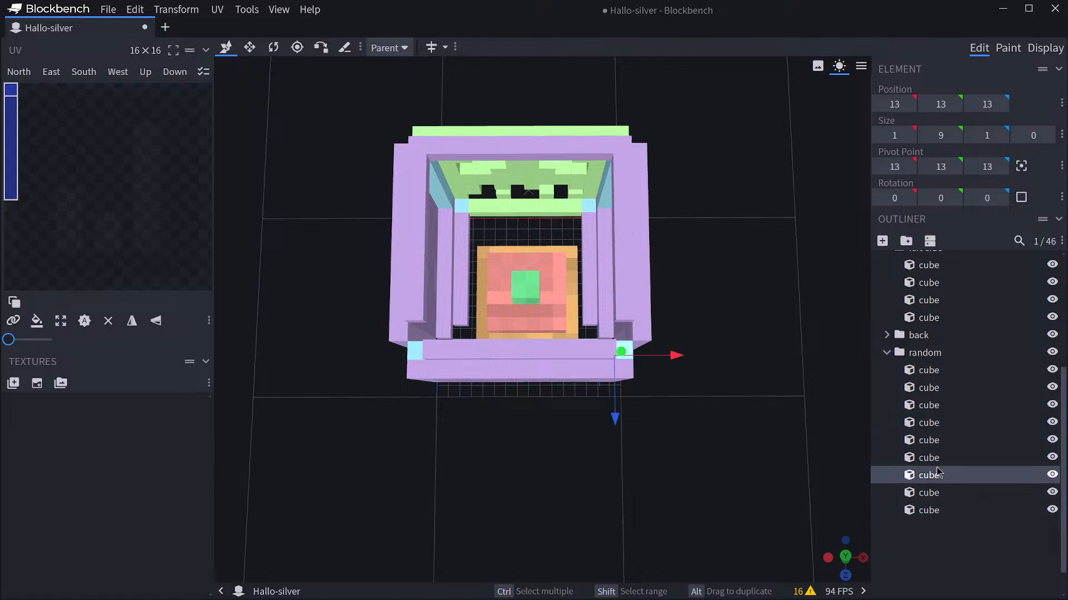
Move the two tall back corner cubes together one unit toward the face, to Z 12.
shift+click(939, 459)
click(934, 475)
click(939, 441)
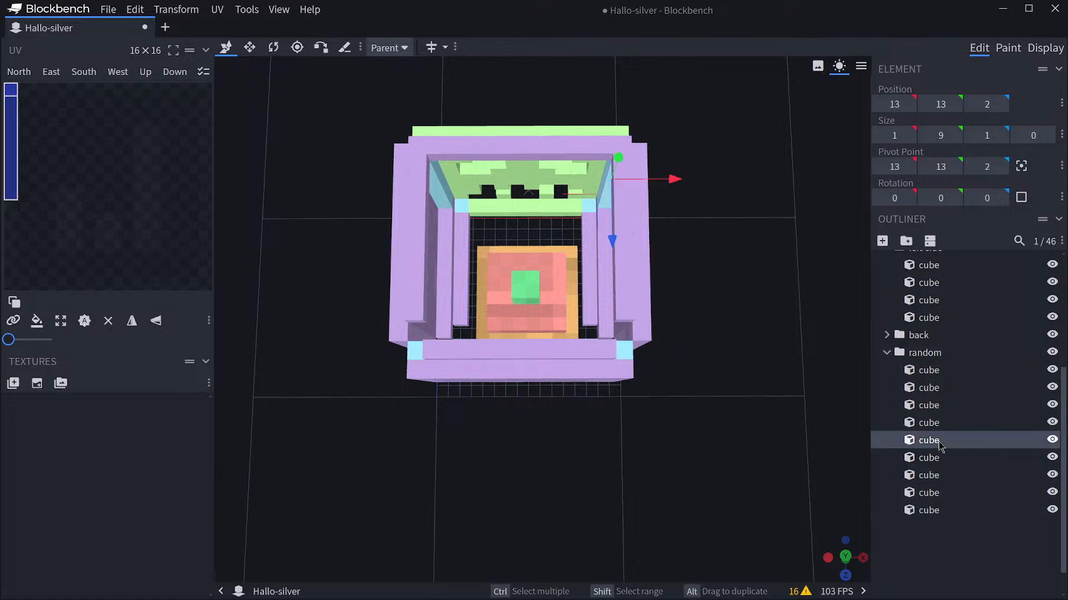
click(417, 354)
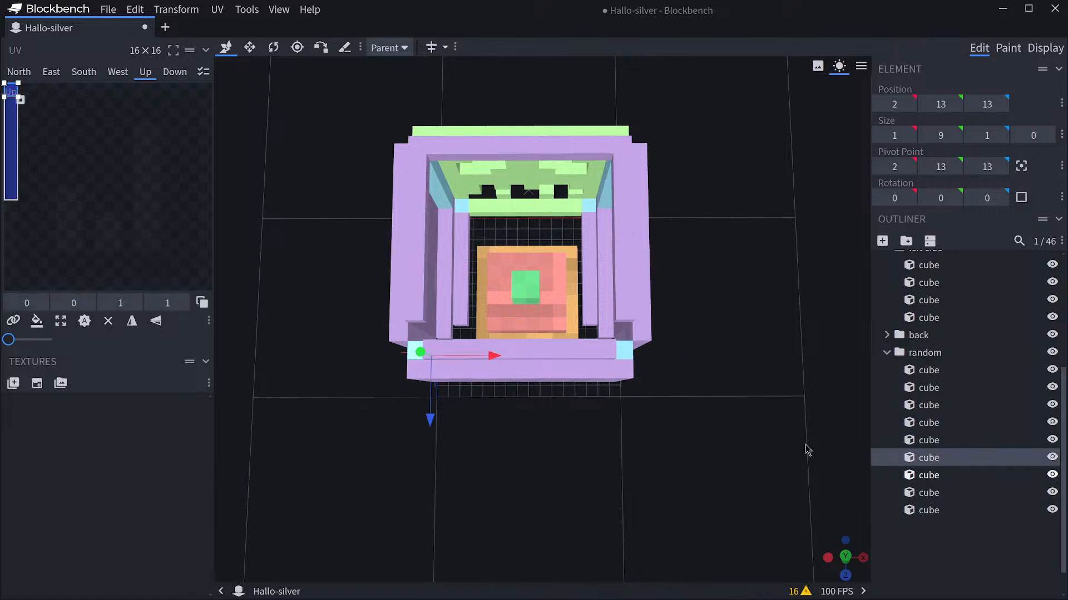
click(632, 359)
shift+click(967, 457)
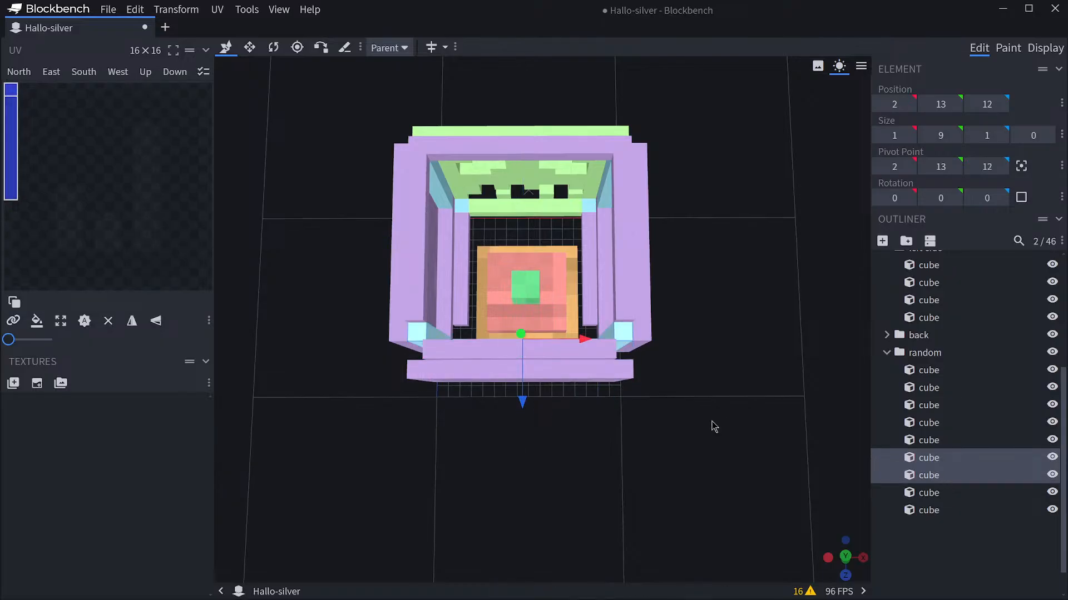
Try to move the back group one unit toward the face.
click(943, 339)
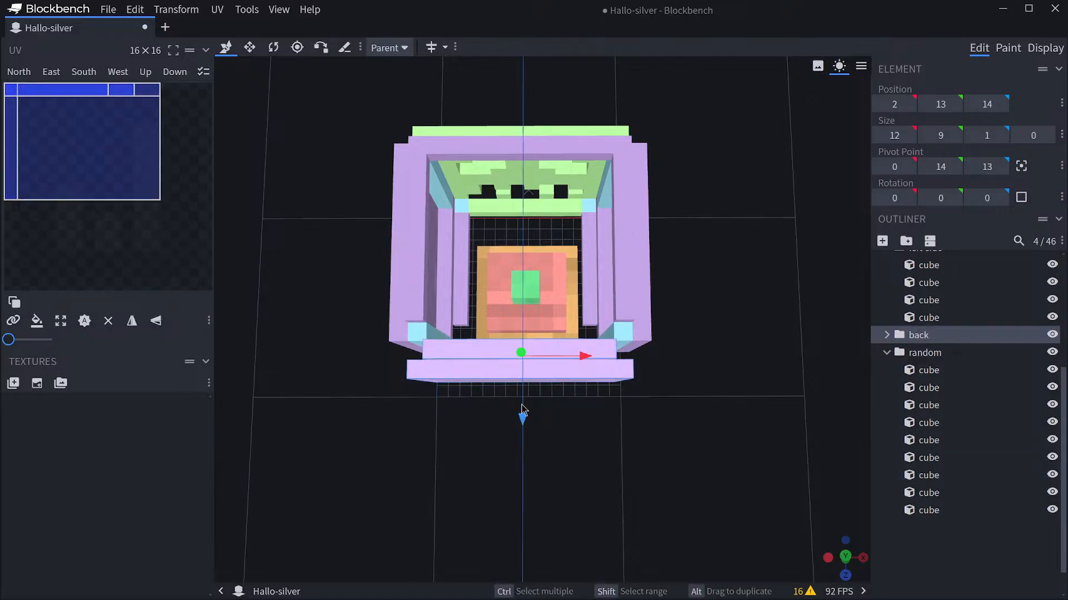
drag(523, 411, 524, 393)
drag(674, 429, 737, 487)
Reorder the random group so the flat lower back corner cube at X 3 sits beside its counterpart at X 12.
click(578, 281)
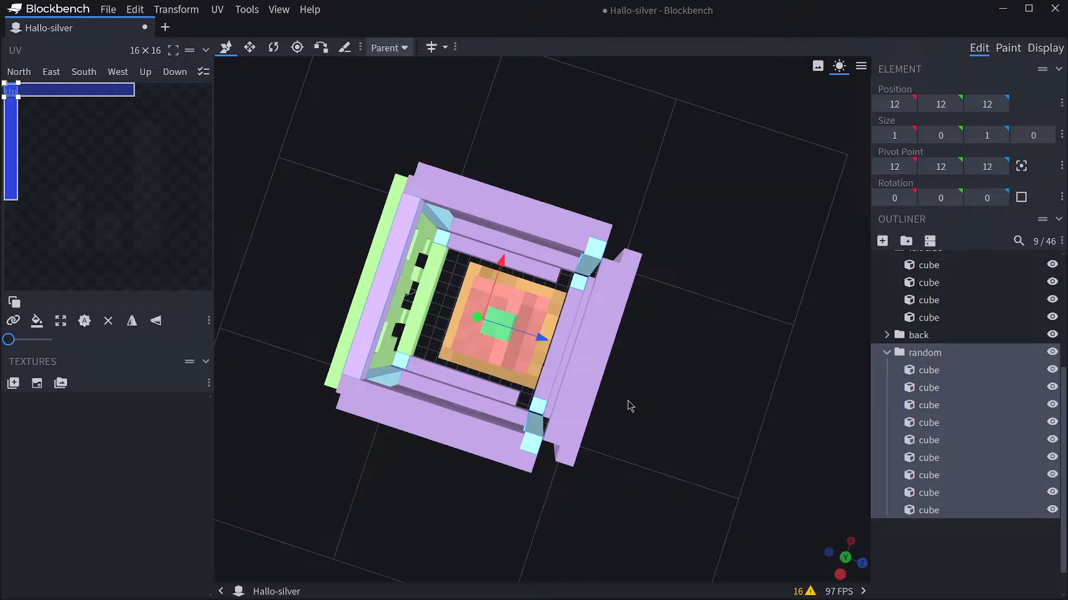
click(539, 411)
drag(892, 435, 943, 434)
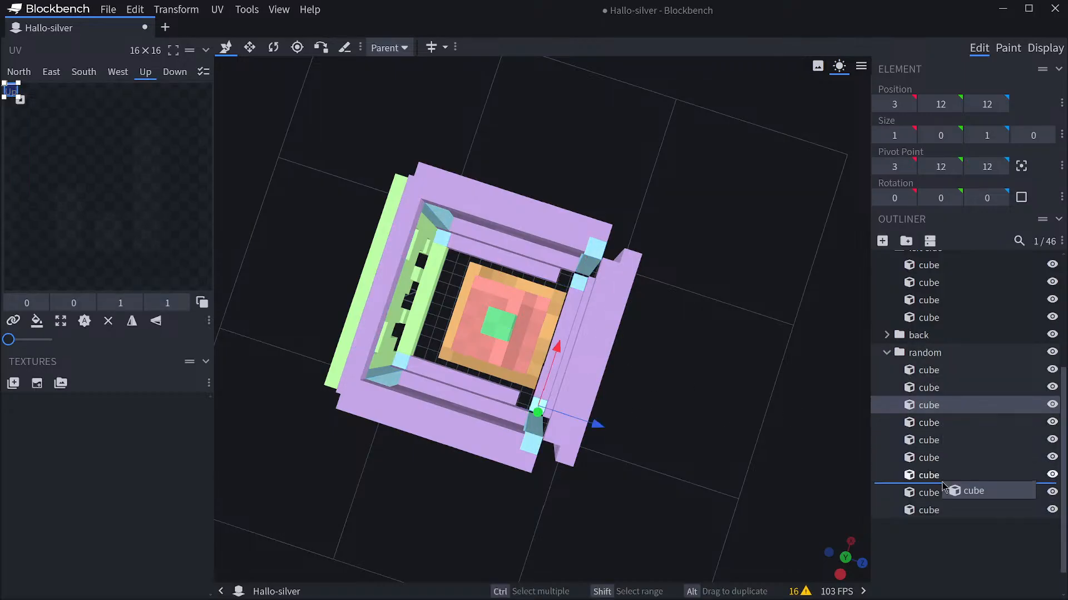
drag(944, 485, 944, 485)
Move the two flat lower back corner cubes to Z 11 and the back group's main panel to Z 13.
click(587, 295)
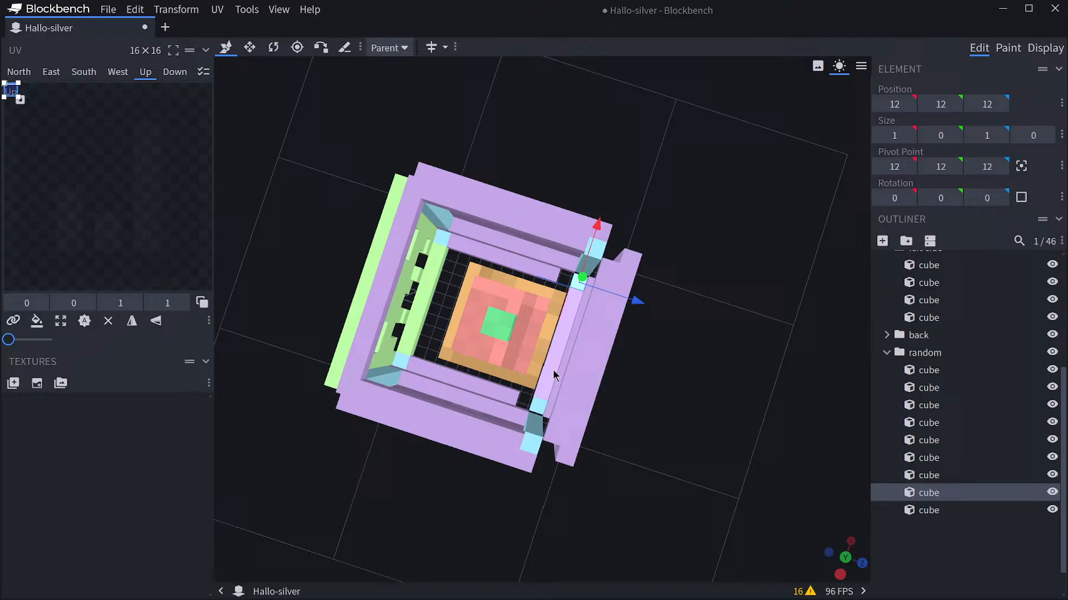
click(537, 410)
ctrl+click(930, 494)
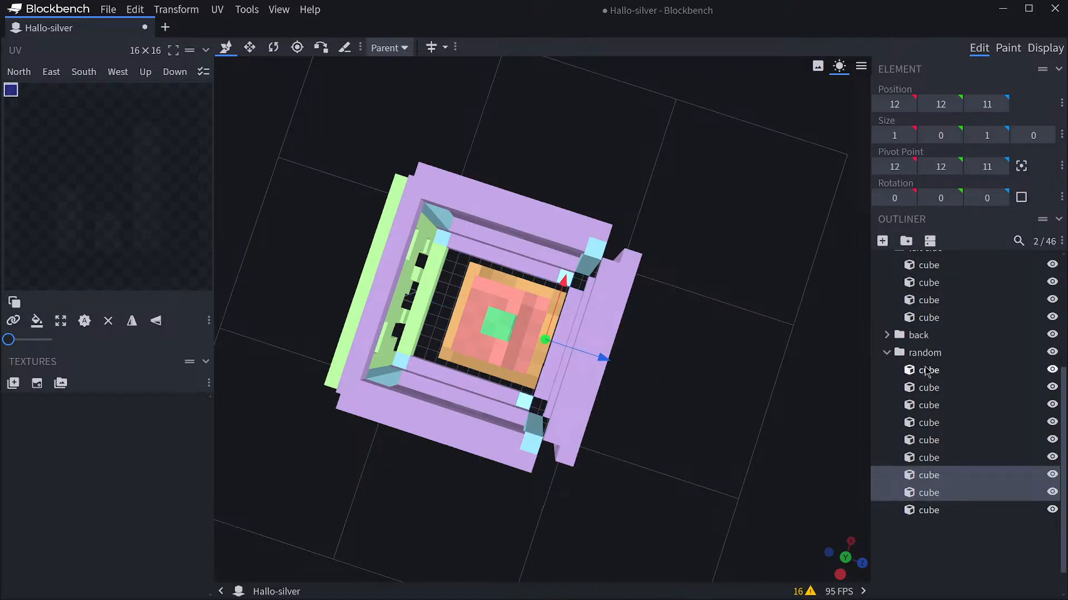
click(930, 339)
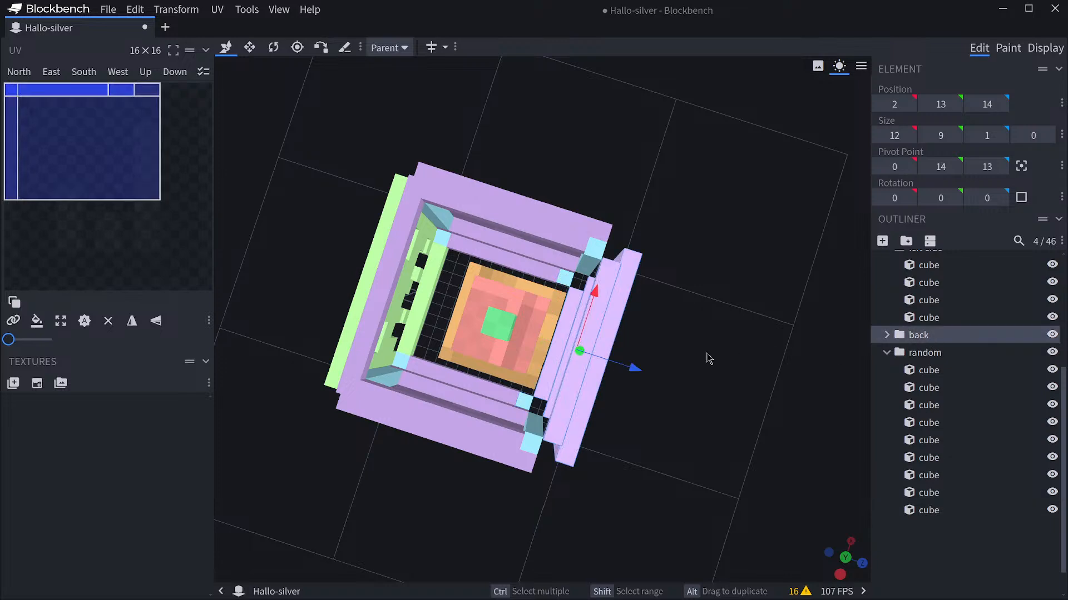
drag(645, 374, 865, 405)
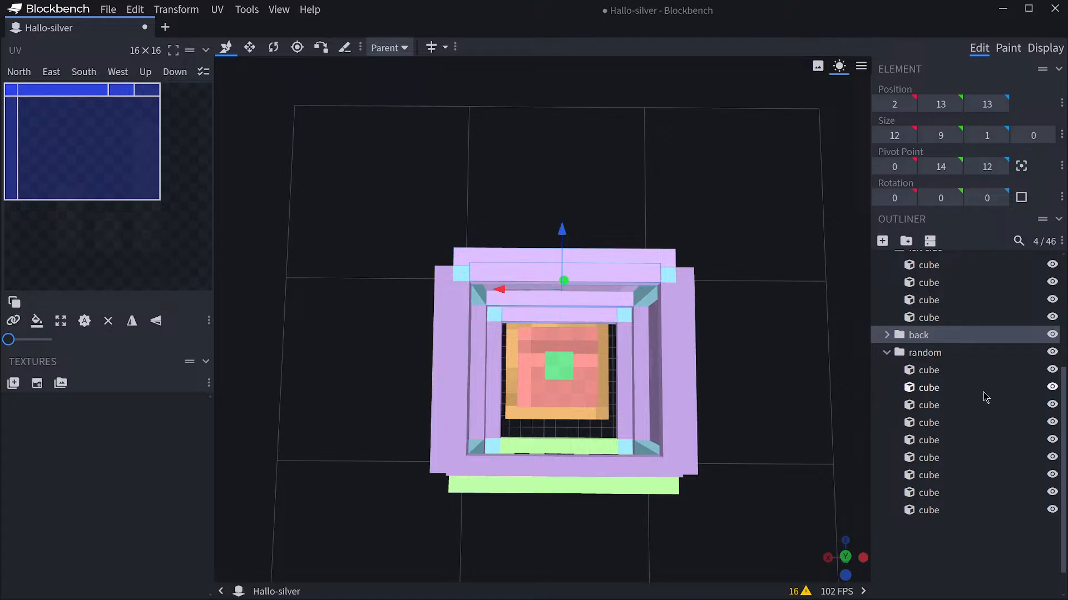
Move the whole pumpkin group one unit away from the face side, placing the back's main panel at Z 14.
scroll(986, 397, up, 3)
click(933, 317)
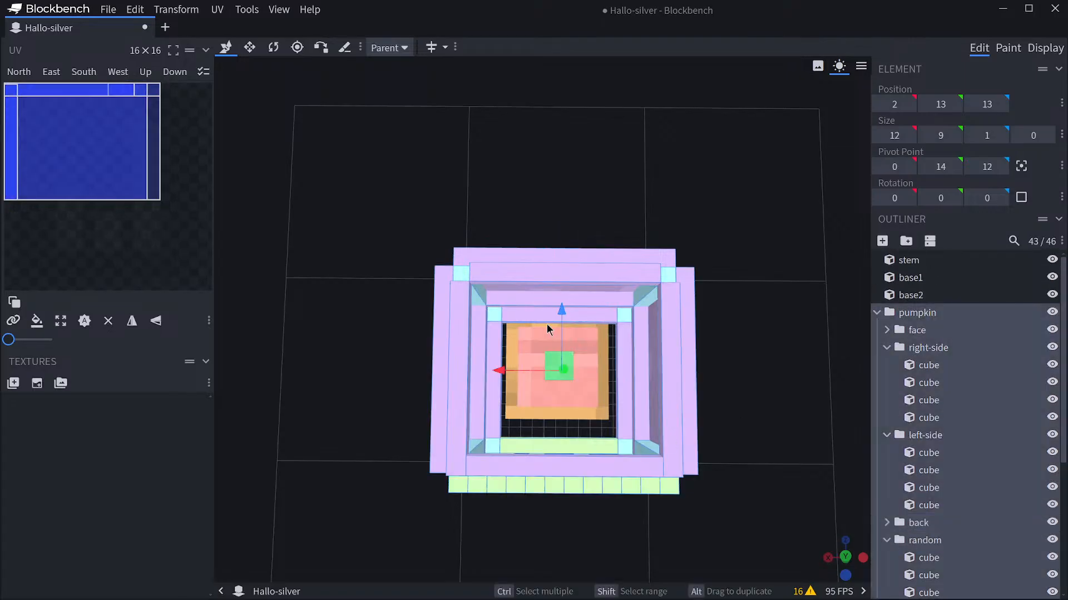
drag(558, 312, 560, 305)
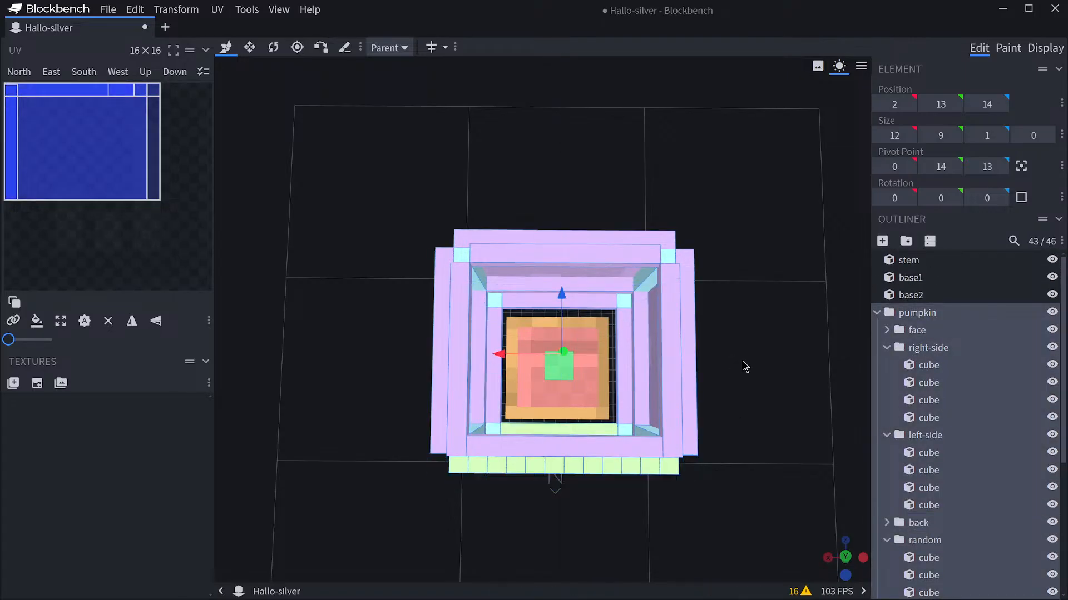
Clear the pumpkin selection and examine from the front how the head sits over the stem and base.
drag(743, 362, 702, 454)
scroll(826, 508, down, 5)
scroll(667, 389, up, 3)
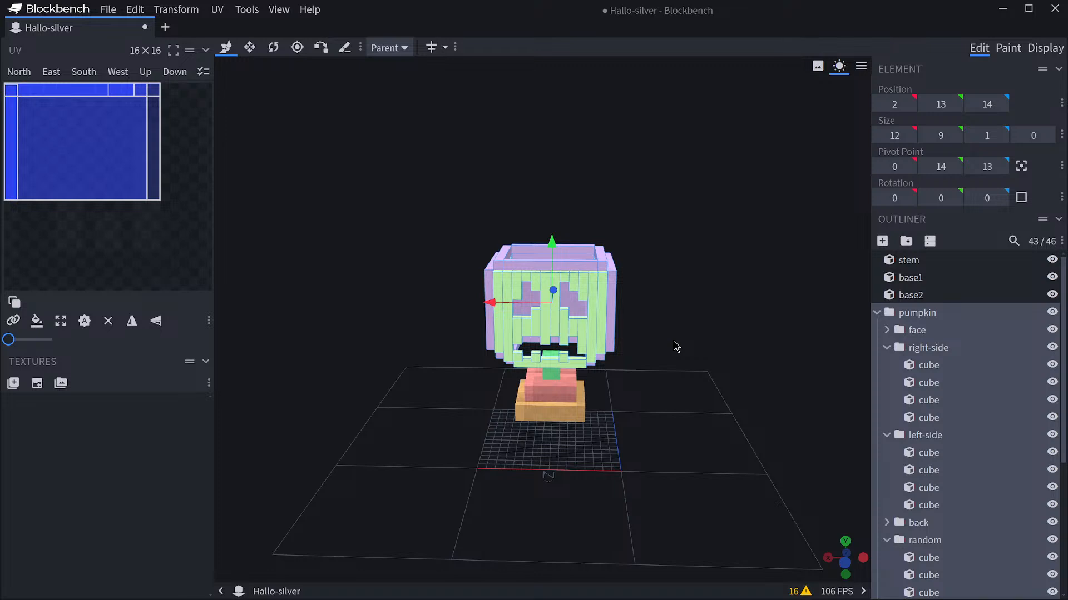
click(901, 318)
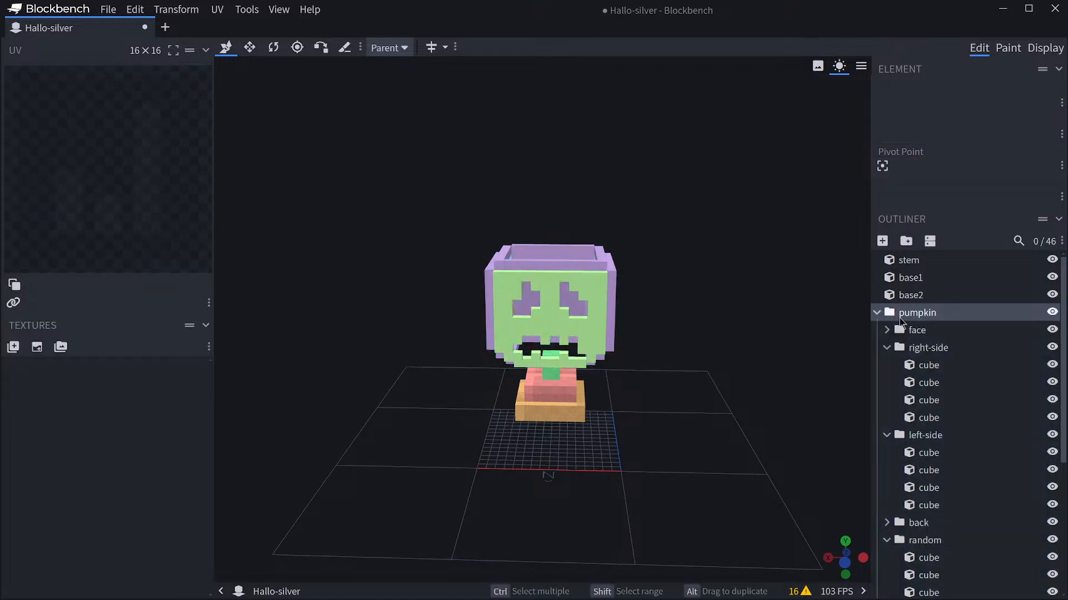
drag(701, 327, 711, 386)
scroll(739, 369, up, 3)
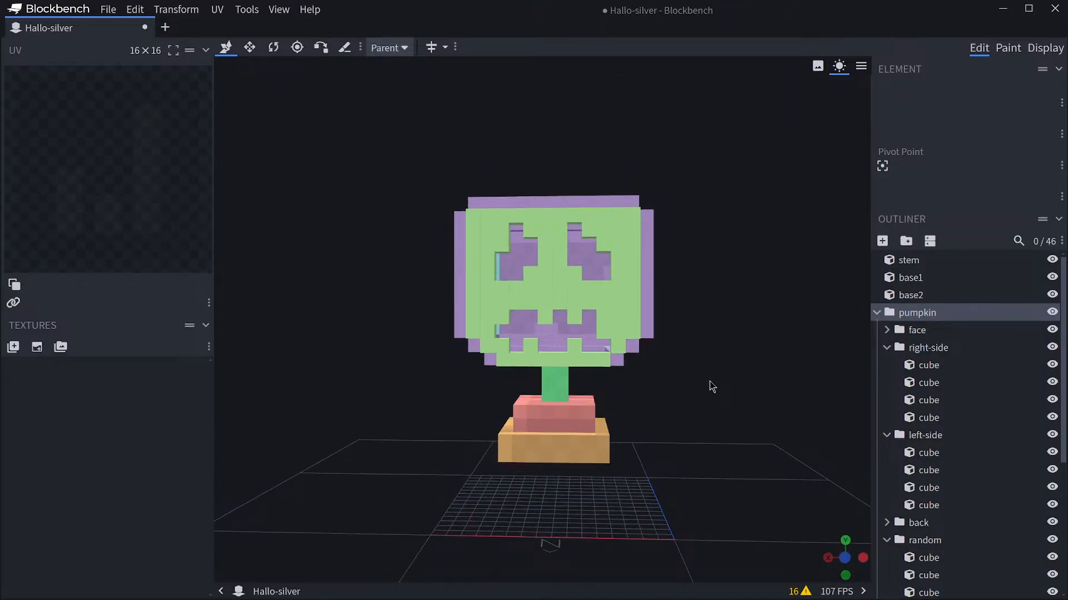
drag(710, 381, 715, 409)
Shorten the right and left sides' upper strips at the face end, giving the left strip a Z size of 9.
click(568, 241)
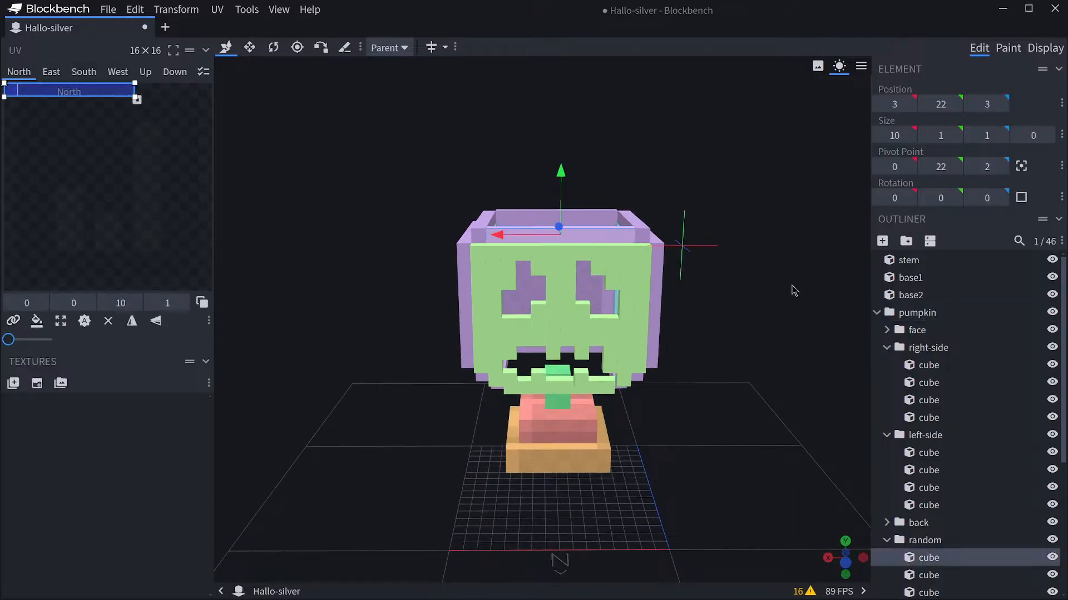
drag(793, 291, 594, 360)
click(595, 357)
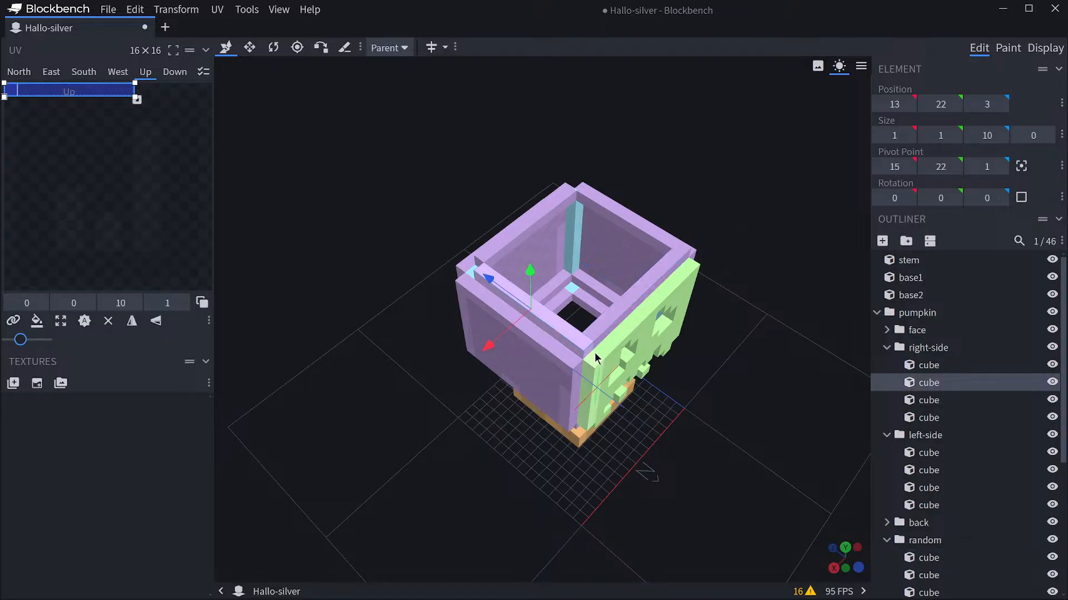
drag(798, 381, 843, 405)
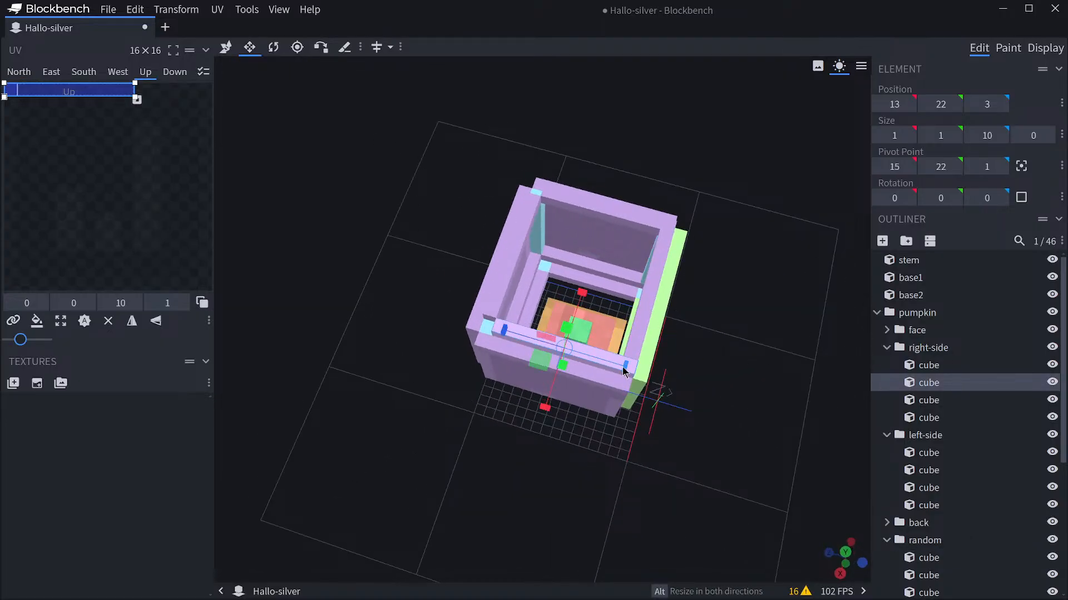
click(646, 216)
click(672, 231)
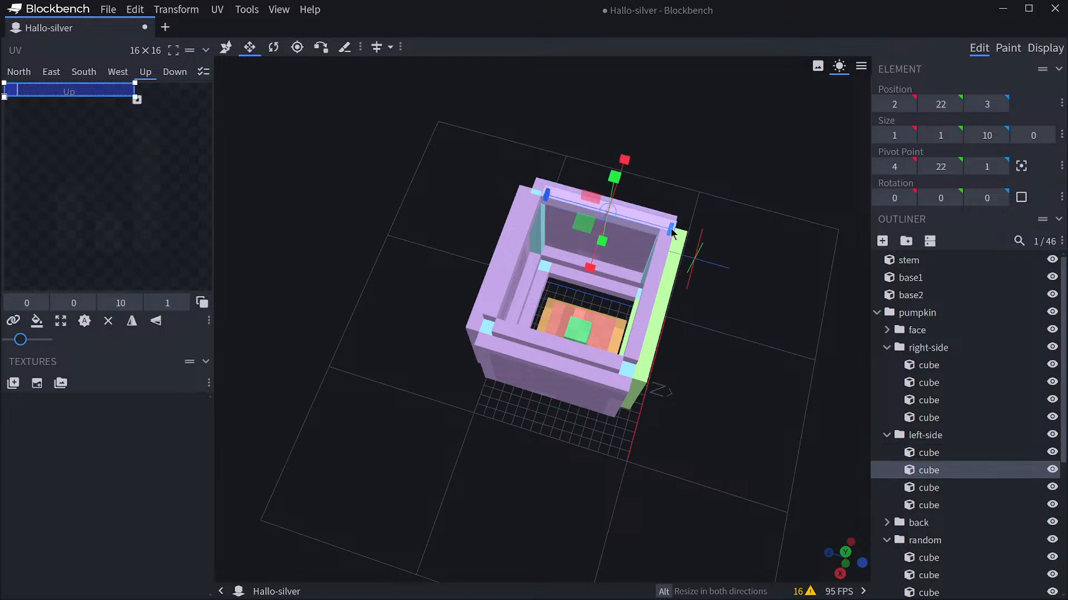
drag(662, 228, 662, 228)
Shorten the face's two outermost columns at their upper ends, giving the column at X 2 a Y size of 8.
drag(748, 239, 642, 235)
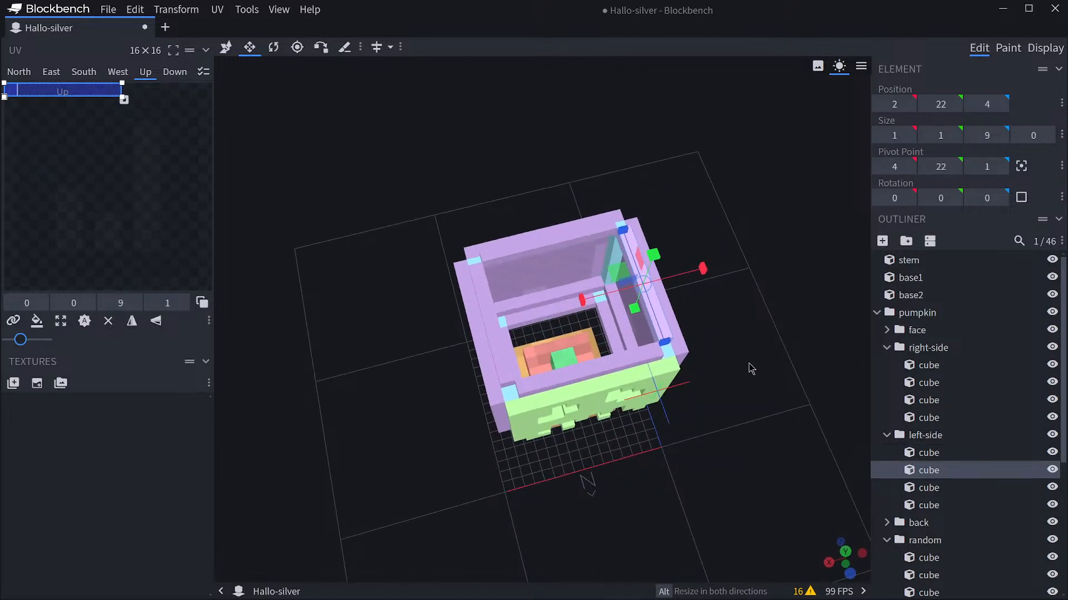
drag(751, 367, 833, 327)
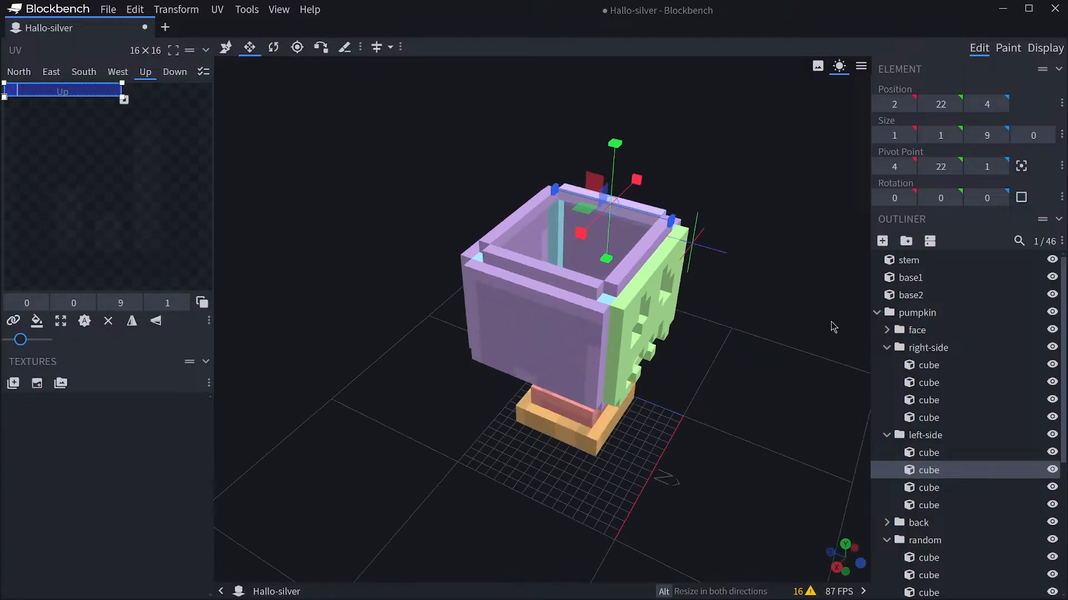
drag(763, 332, 640, 296)
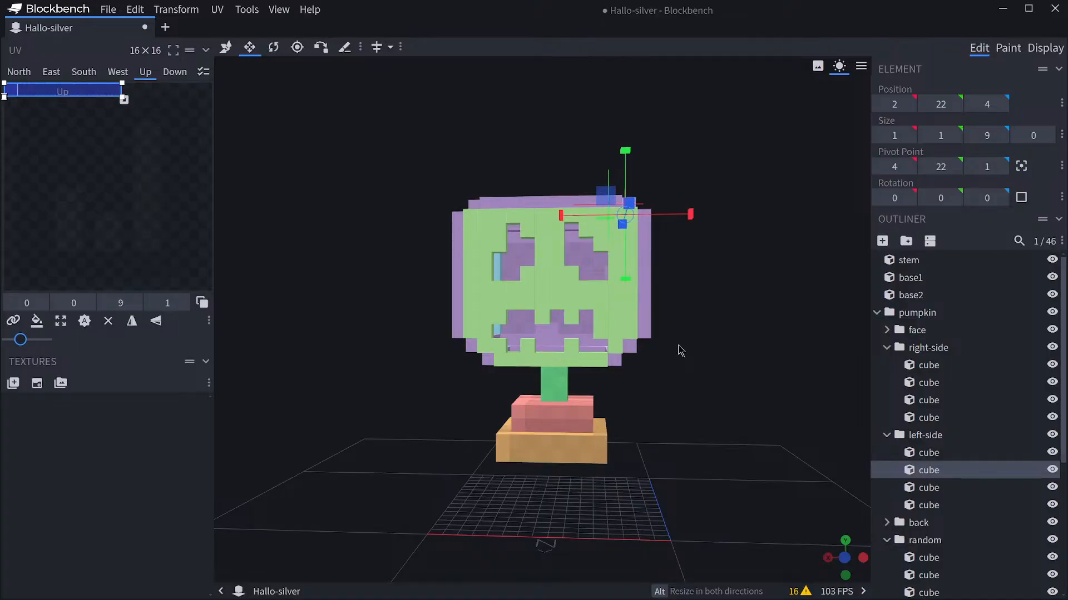
click(540, 318)
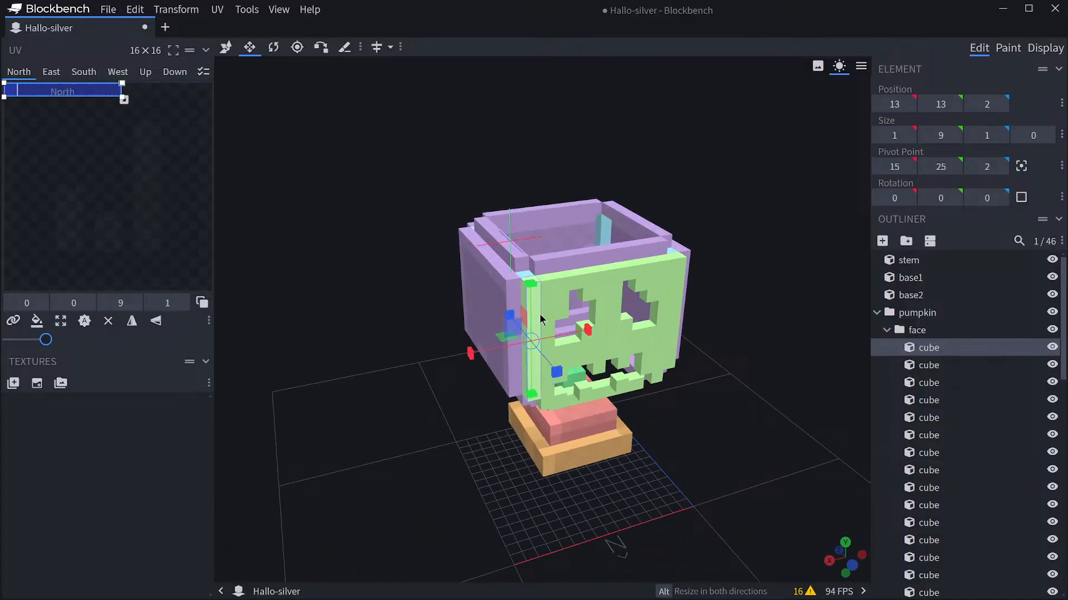
click(682, 278)
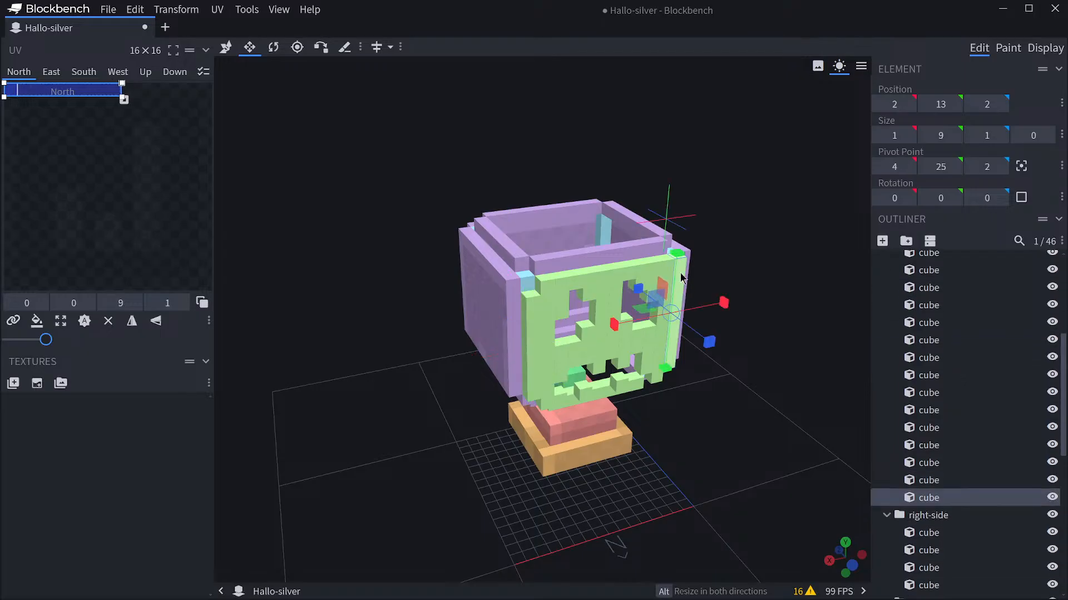
drag(699, 263, 713, 310)
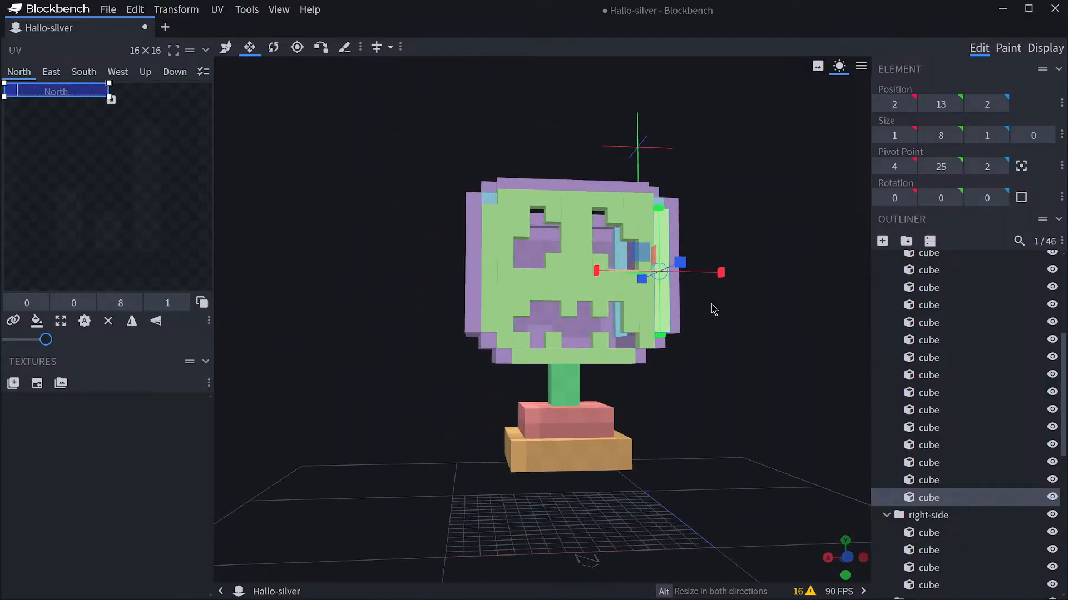
Collapse the face, right-side and left-side groups in the outliner.
scroll(714, 309, up, 6)
drag(796, 338, 767, 461)
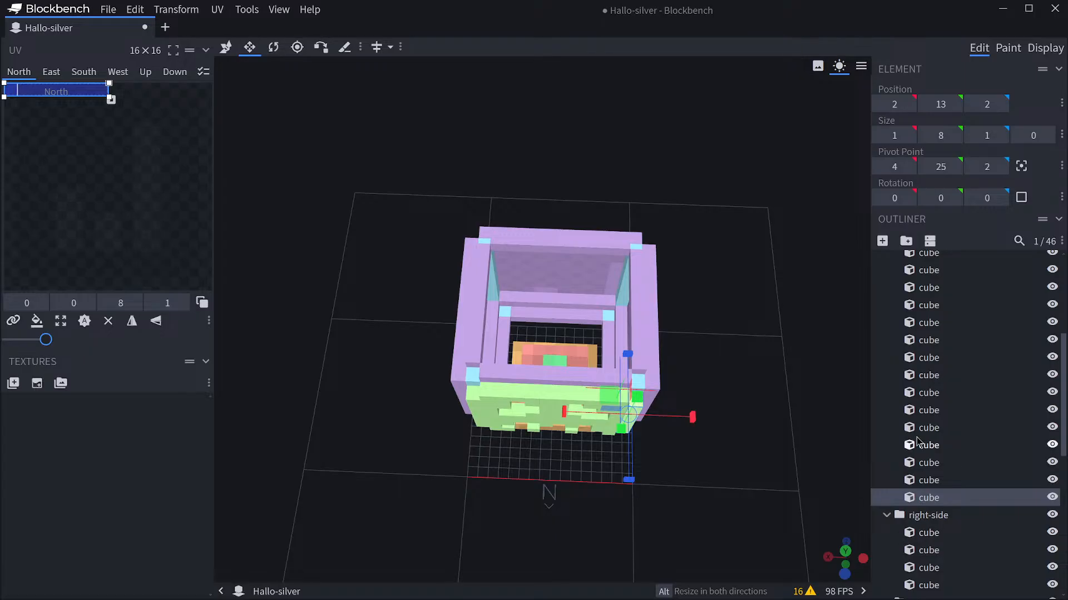
scroll(918, 442, up, 5)
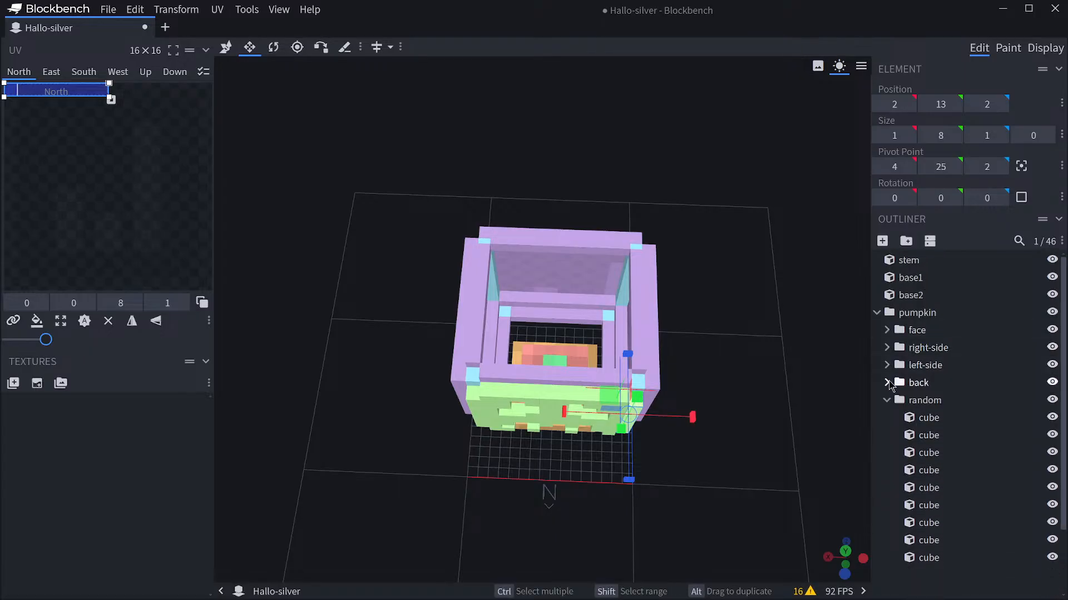
Collapse the random group and add a cube, stretching it into a slab 15 wide in X and 19 deep in Z.
click(908, 485)
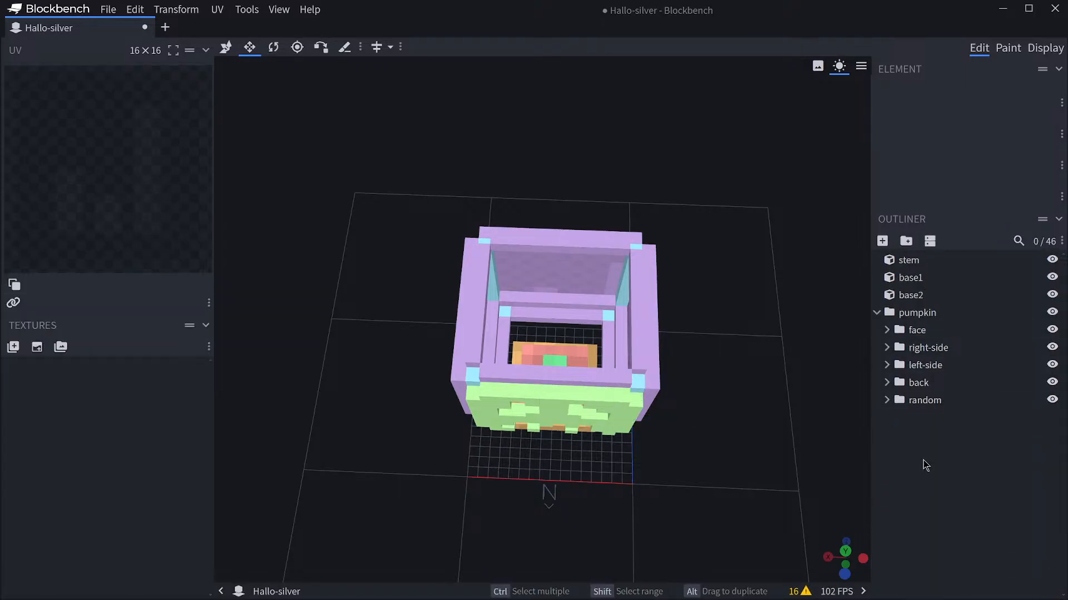
click(884, 243)
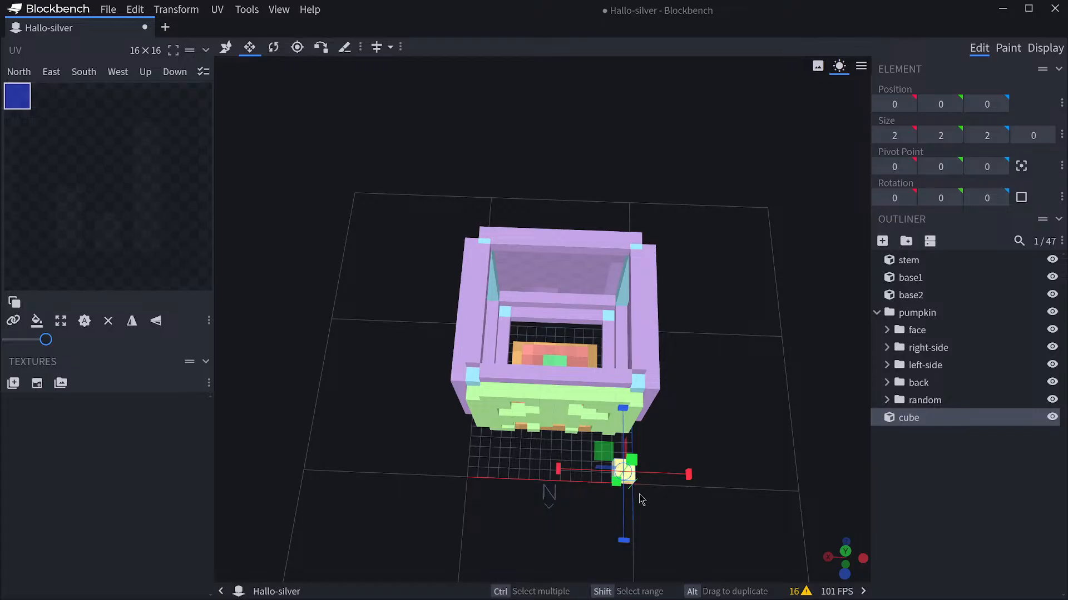
drag(554, 481, 427, 469)
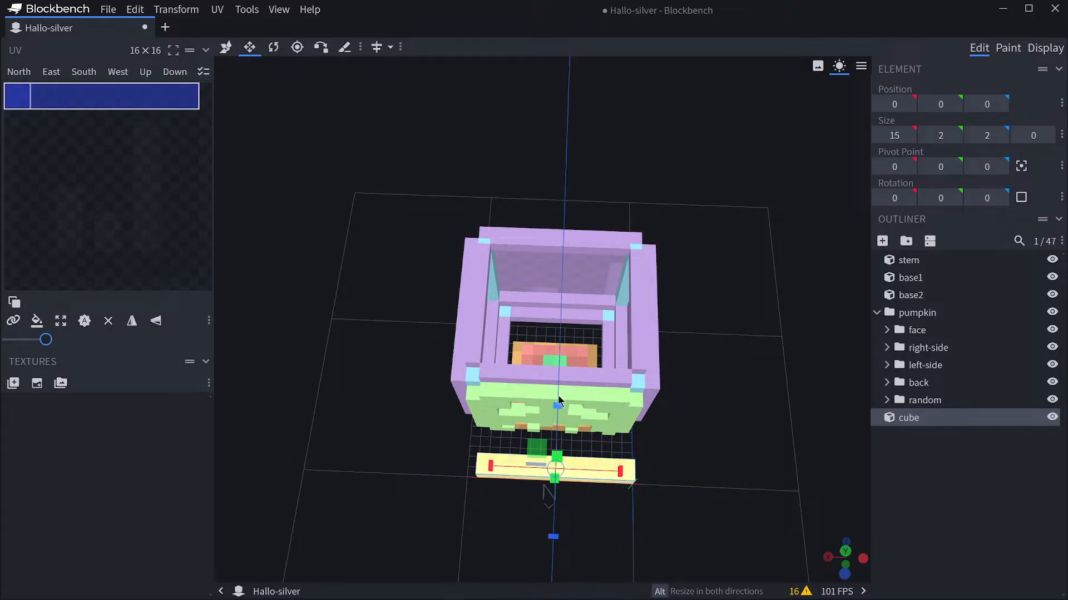
drag(559, 400, 572, 265)
key(v)
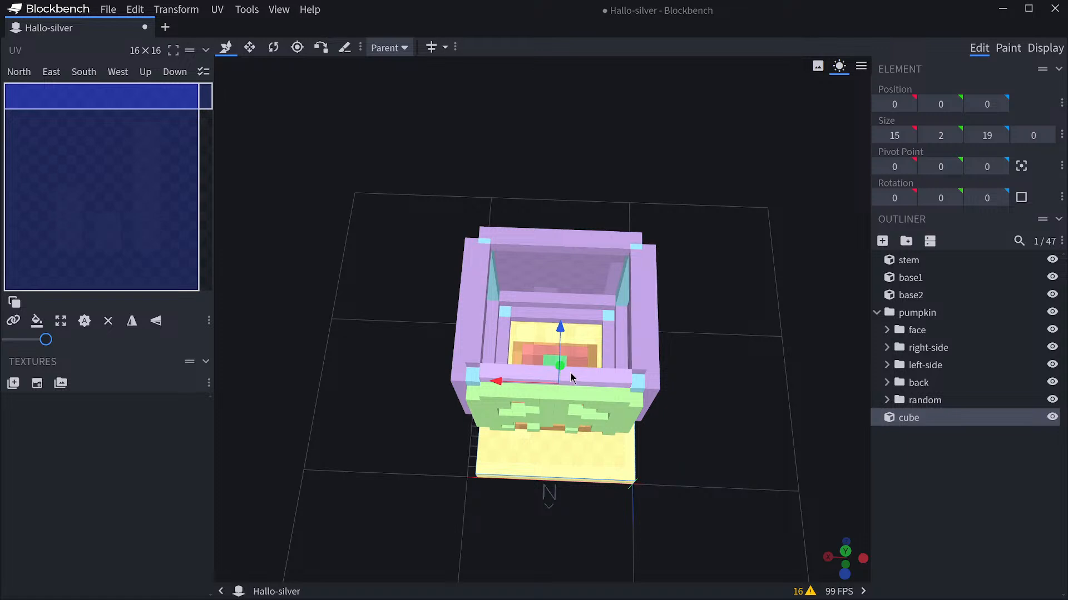
Raise the slab to Y 29 above the pumpkin and shorten its depth to 12, starting at Z 1.
drag(562, 371, 811, 269)
drag(603, 195, 597, 181)
drag(733, 323, 811, 280)
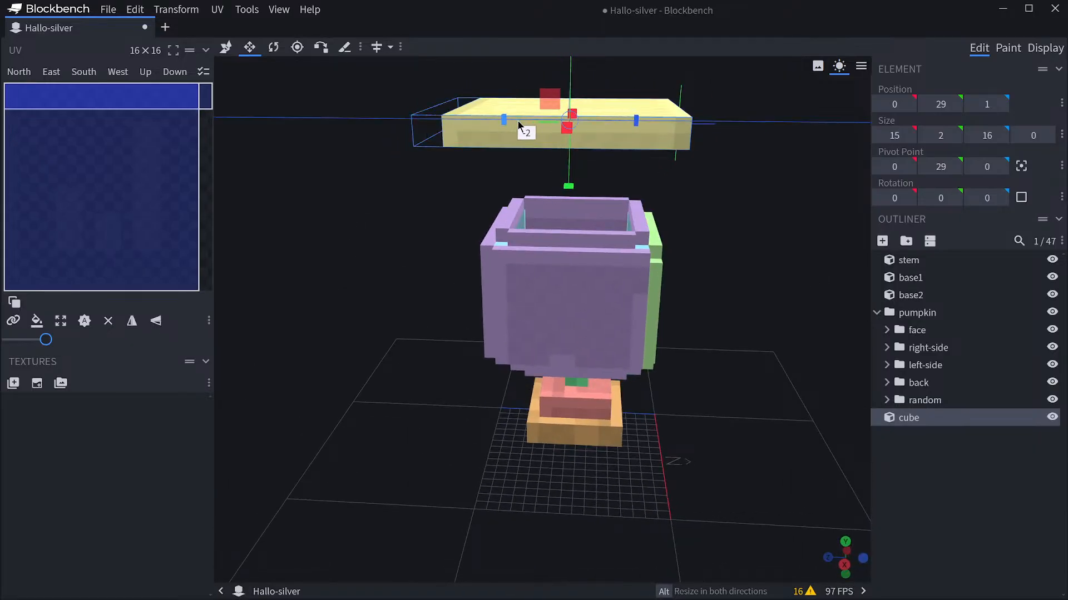
drag(517, 120, 558, 126)
drag(733, 233, 593, 165)
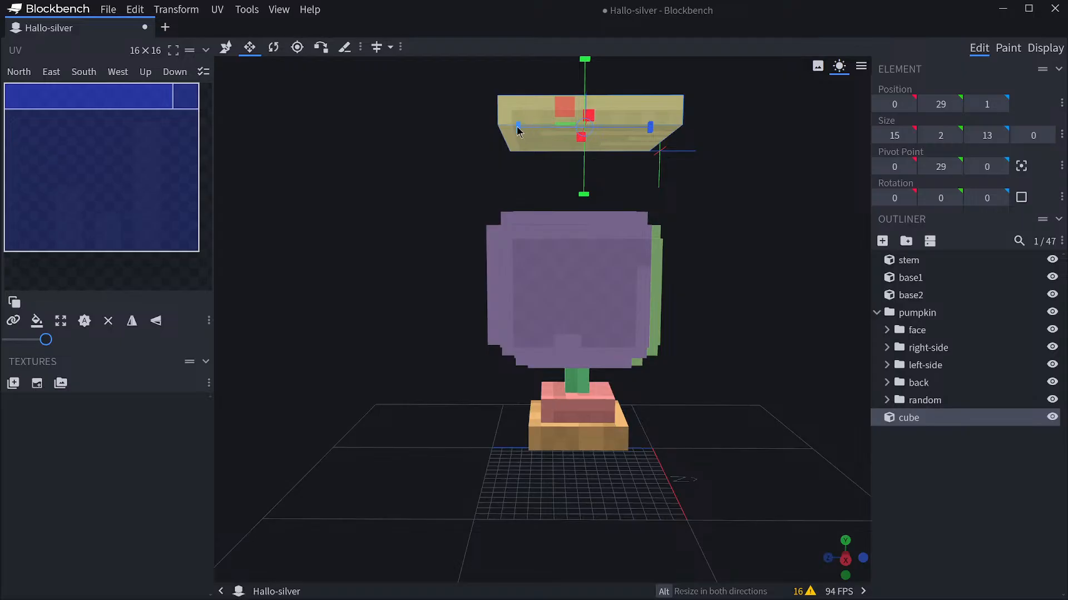
drag(517, 129, 525, 130)
drag(749, 241, 742, 260)
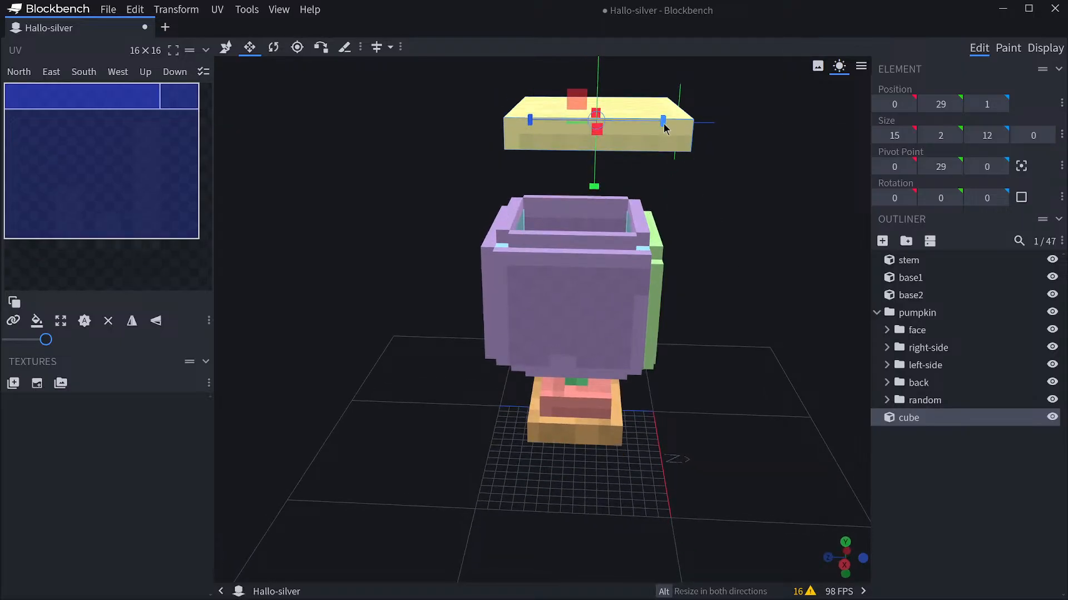
Trim the slab to 10 wide and 9 deep, with its corner at X 3 and Z 4.
drag(664, 126, 623, 120)
drag(744, 229, 522, 211)
drag(506, 126, 526, 129)
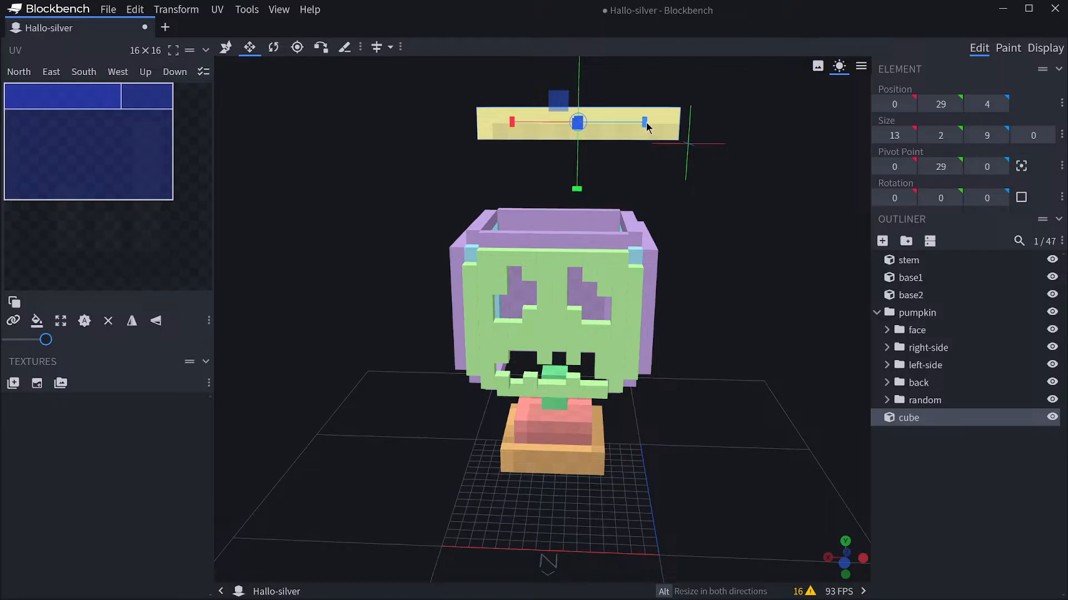
drag(645, 122, 616, 127)
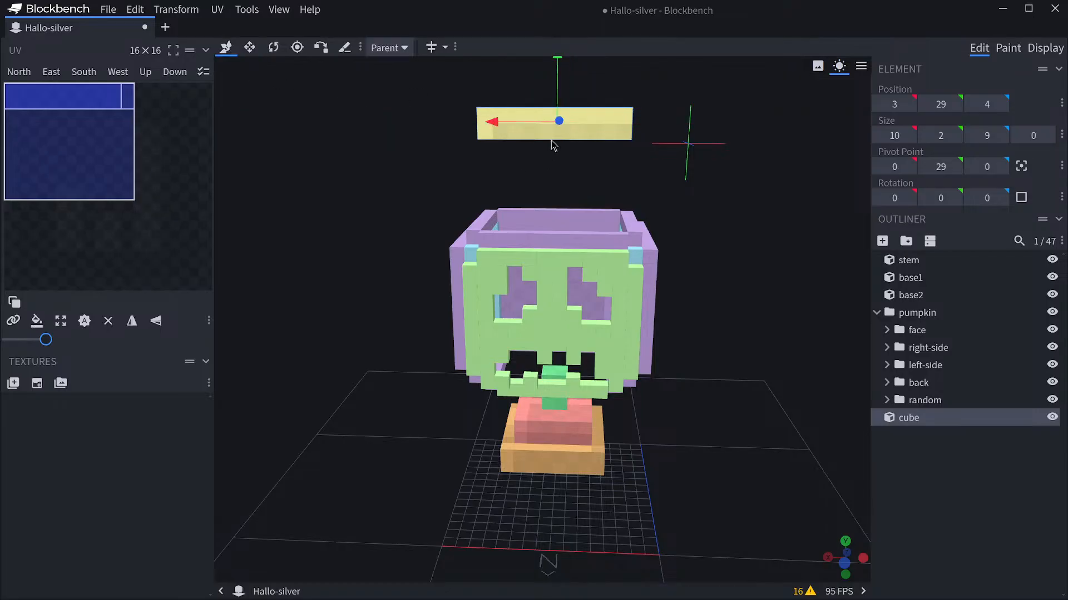
Lower the slab to Y 23 onto the pumpkin's open top and reduce its height to 1.
drag(561, 75, 553, 162)
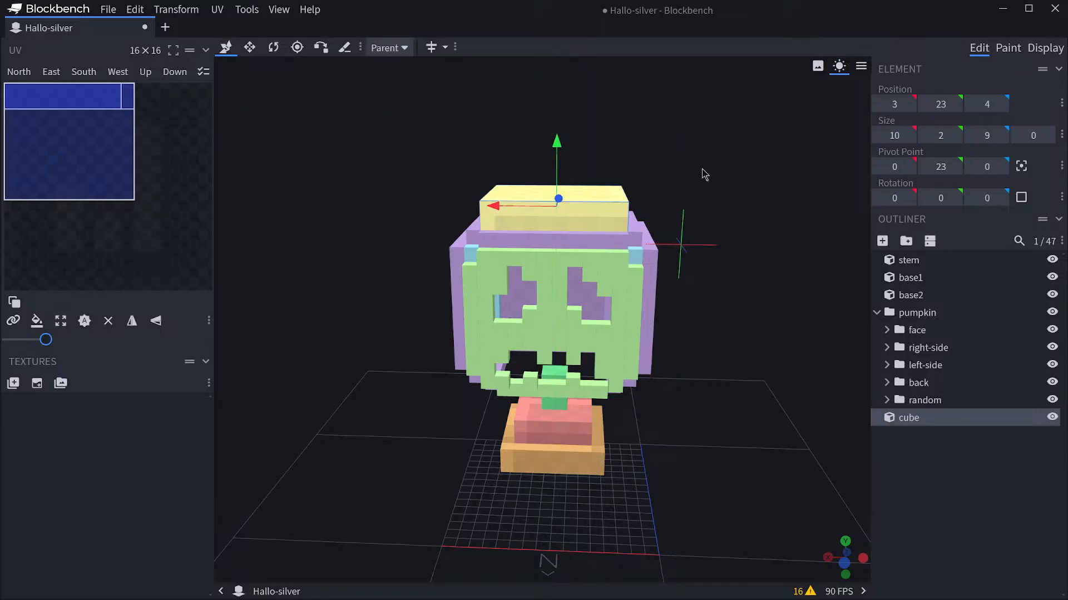
mouse_move(705, 174)
mouse_down()
mouse_move(708, 291)
mouse_move(717, 274)
mouse_move(843, 298)
mouse_move(876, 266)
mouse_move(867, 178)
mouse_move(851, 167)
mouse_move(770, 196)
mouse_move(674, 177)
mouse_move(697, 190)
mouse_up()
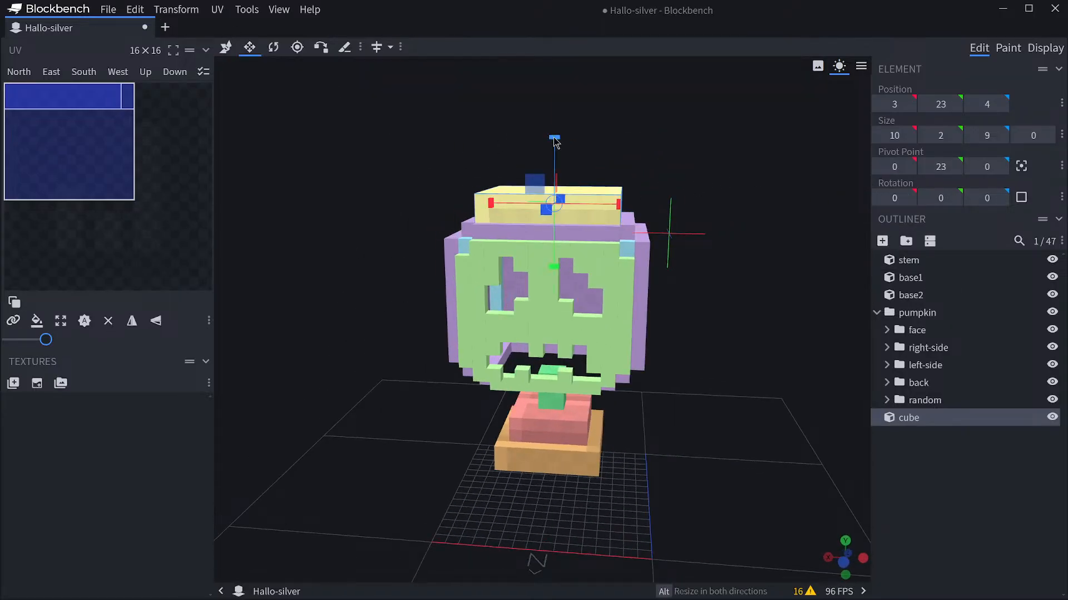
drag(554, 141, 618, 316)
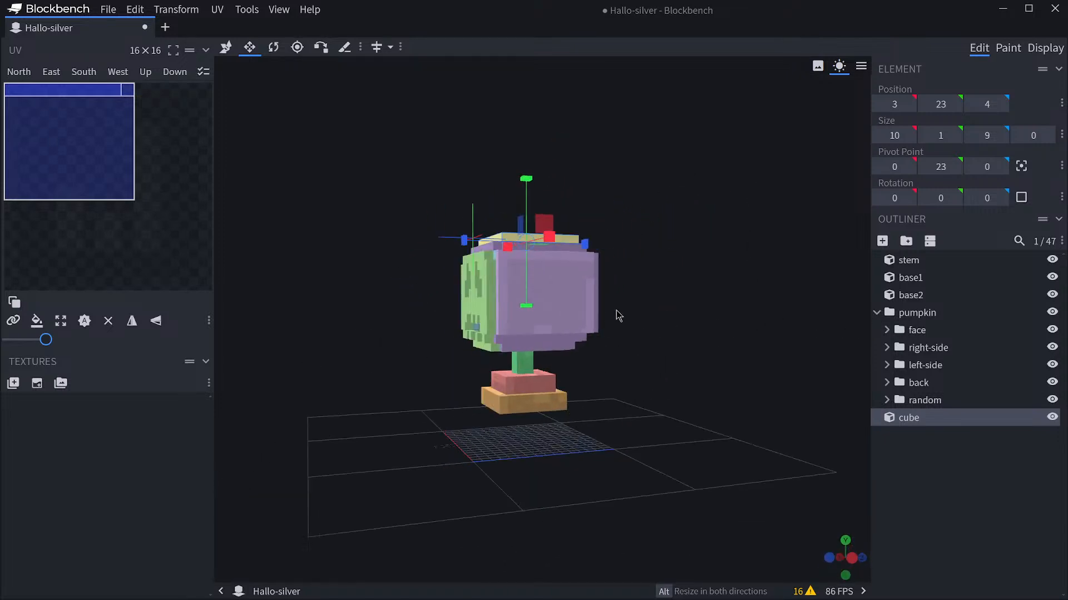
Place the lid slab inside the random group and collapse the group.
drag(765, 331, 693, 339)
click(897, 452)
click(912, 422)
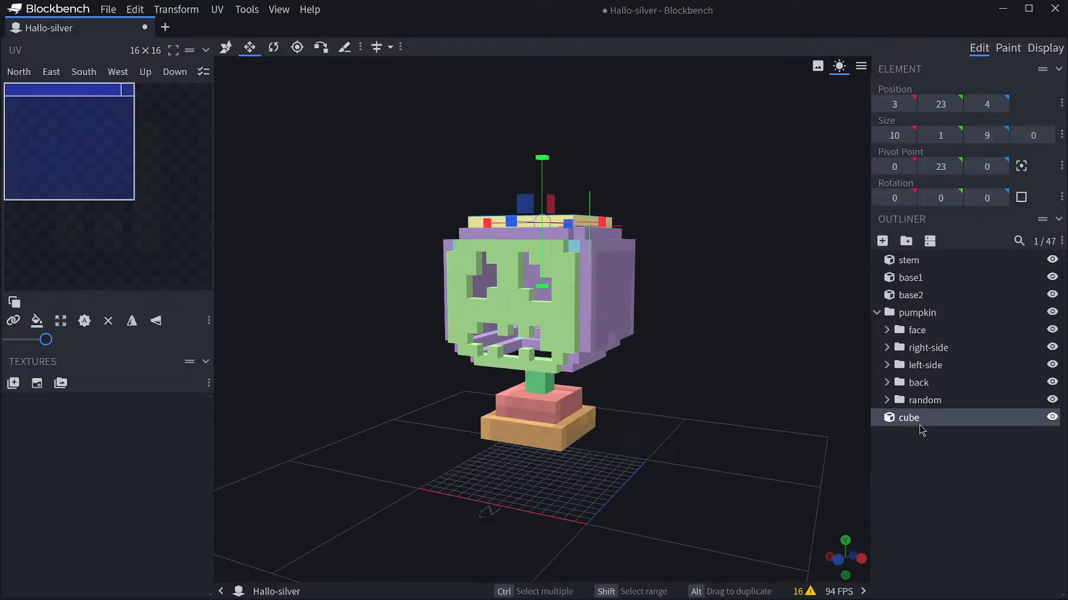
drag(919, 412, 923, 405)
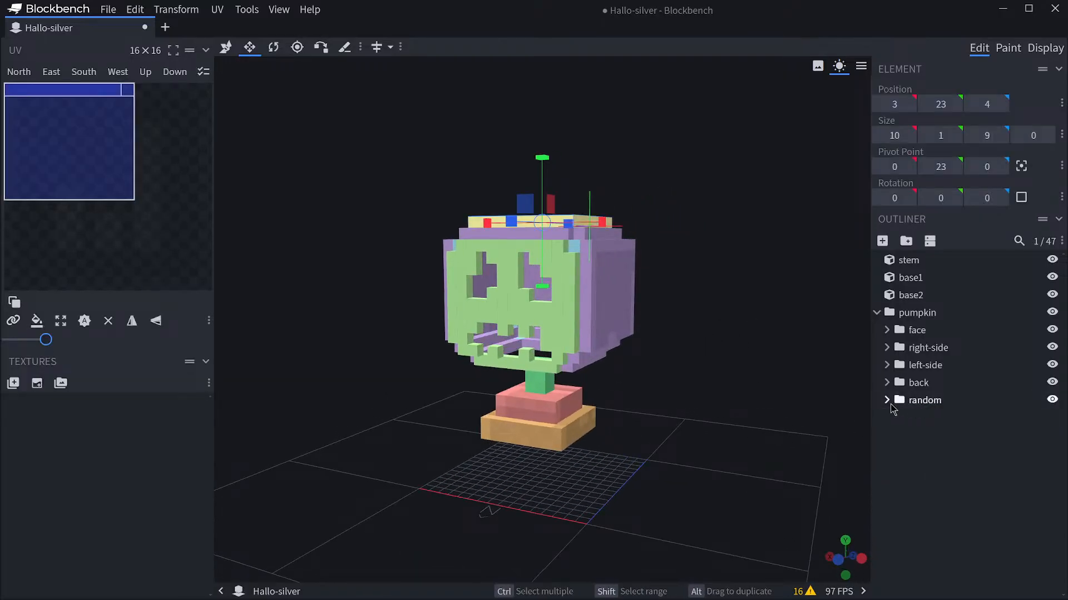
click(887, 401)
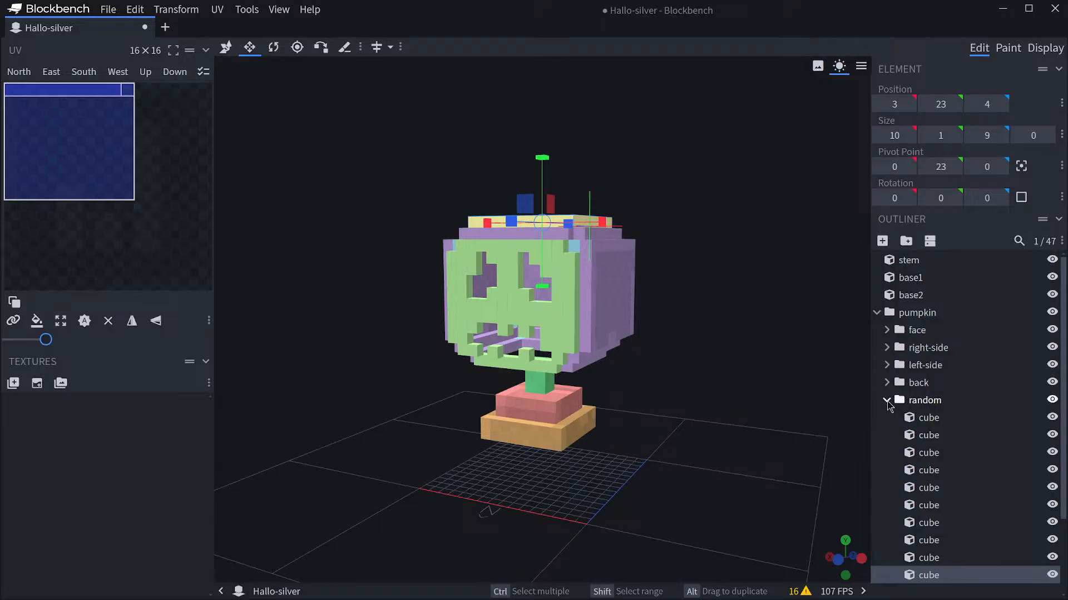
click(887, 401)
Copy the lid slab, move the original down to Y 10 under the head, and paste the copied element back on top.
drag(716, 376, 766, 364)
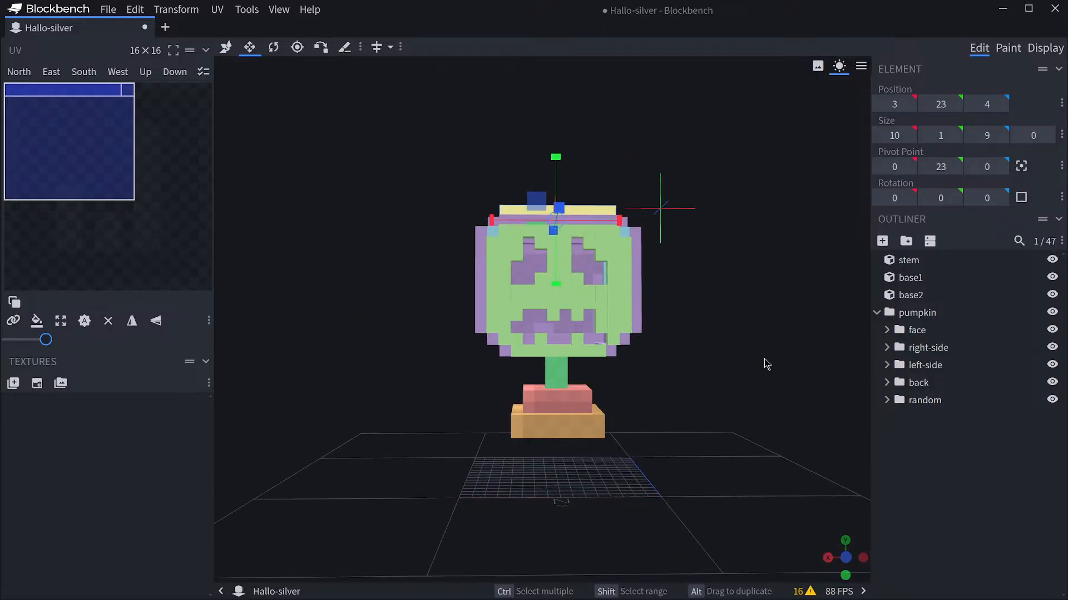
click(599, 217)
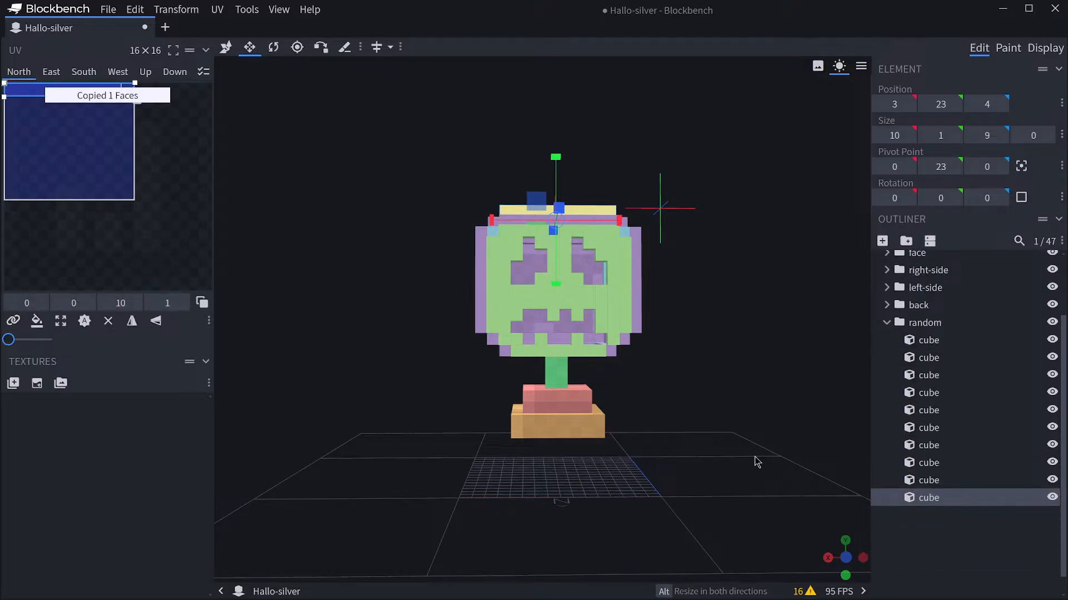
key(v)
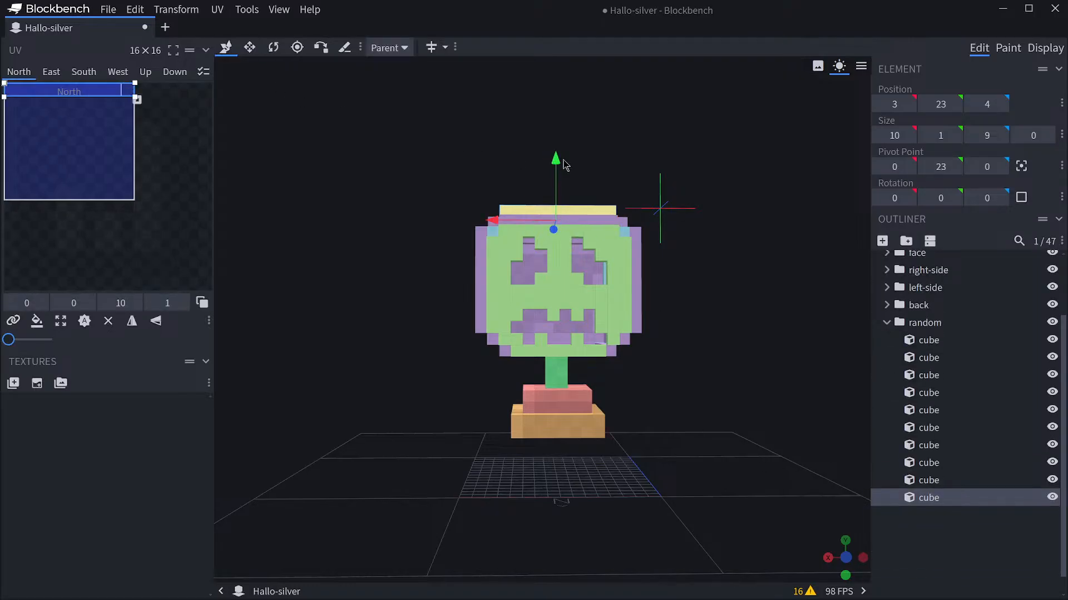
drag(557, 268, 557, 300)
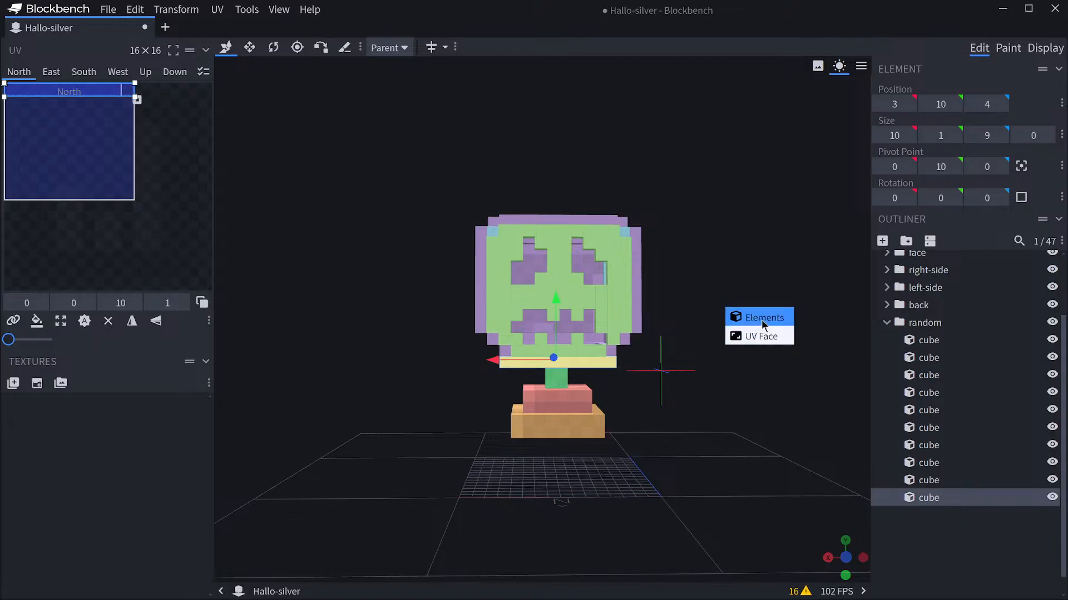
click(763, 319)
Hide the stem and both base tiers to expose the pumpkin's underside.
drag(725, 329, 605, 347)
drag(784, 367, 736, 372)
scroll(973, 334, up, 2)
click(1052, 260)
click(1052, 295)
scroll(537, 364, up, 3)
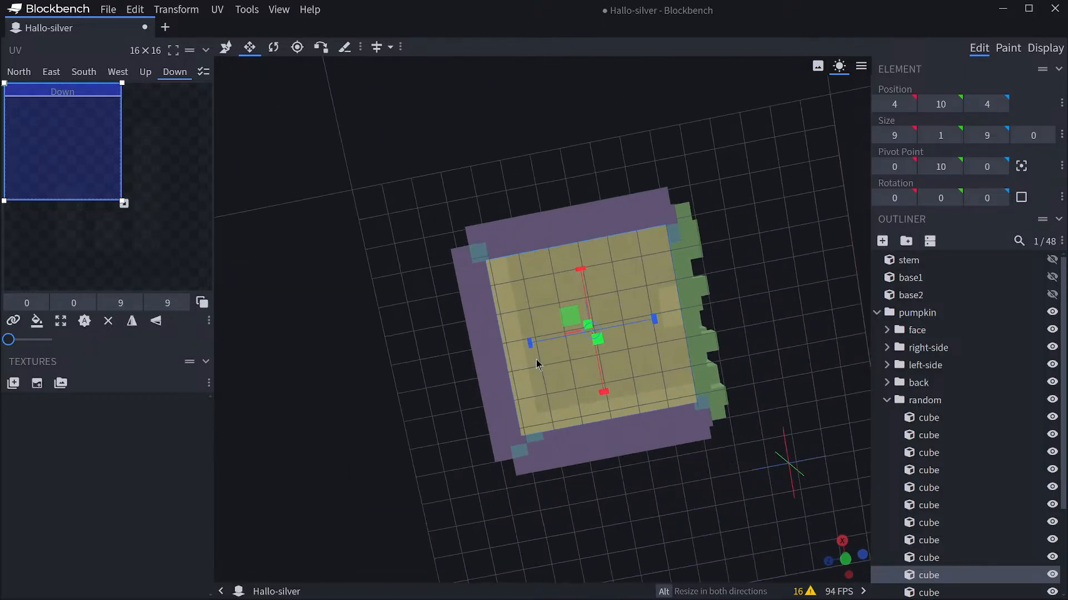
Trim the bottom slab to 8 by 8 so it fits inside the opening under the pumpkin.
drag(528, 349, 557, 318)
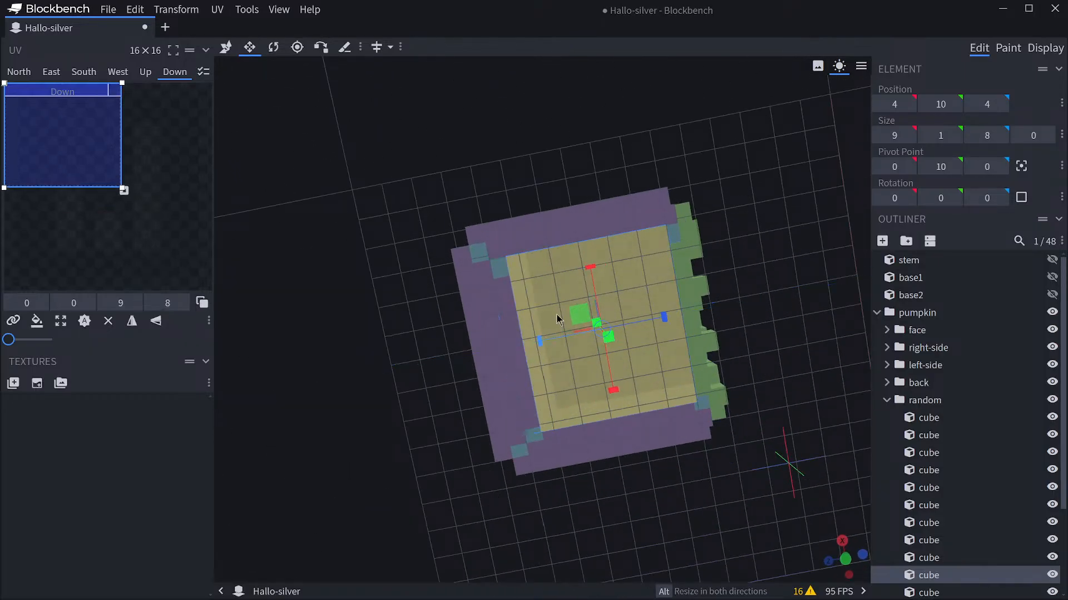
drag(591, 270, 599, 293)
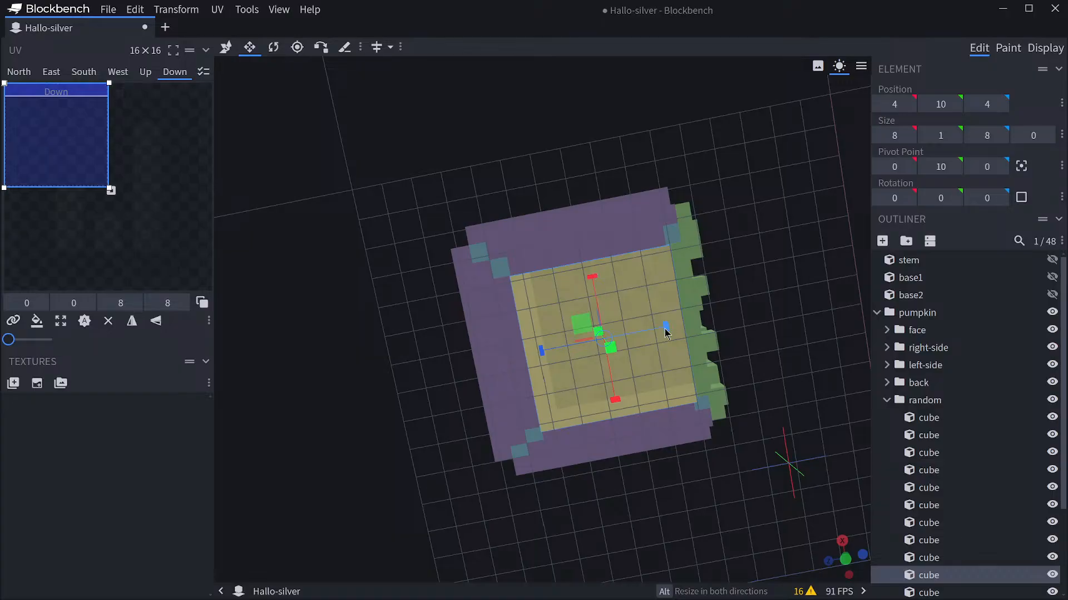
mouse_move(667, 333)
mouse_down()
mouse_move(619, 331)
mouse_move(658, 334)
mouse_up()
mouse_move(618, 395)
mouse_down()
mouse_move(611, 378)
mouse_move(614, 397)
mouse_up()
Show the stem and both base tiers again.
drag(782, 364, 640, 397)
scroll(634, 448, down, 3)
click(1052, 290)
click(1052, 277)
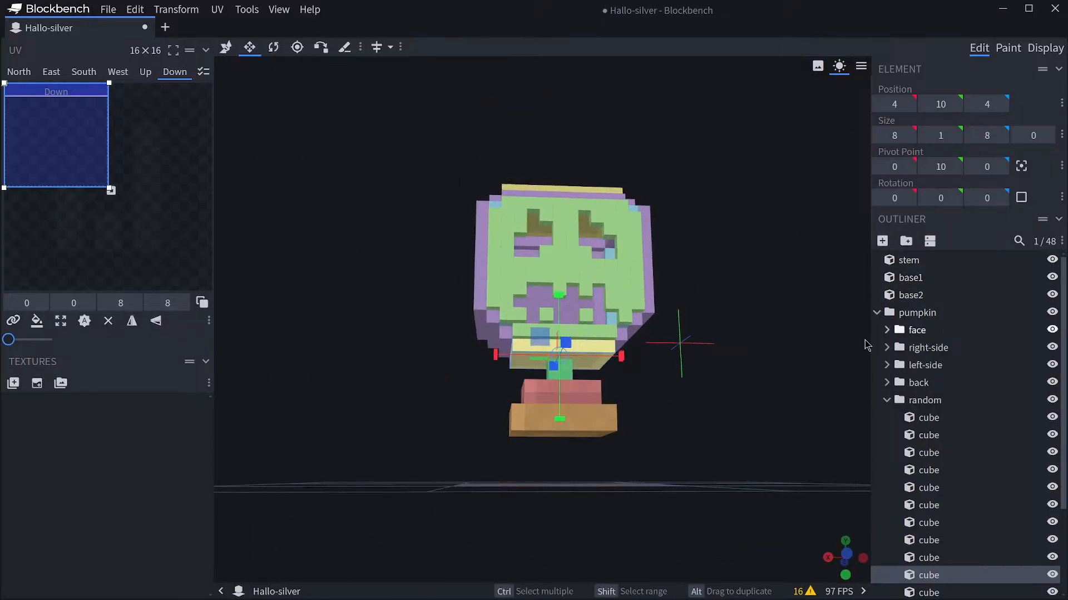
mouse_move(864, 345)
mouse_down()
mouse_move(786, 374)
mouse_move(851, 349)
mouse_up()
Select the whole pumpkin group and raise it 1 unit above the base.
click(999, 266)
shift+click(974, 295)
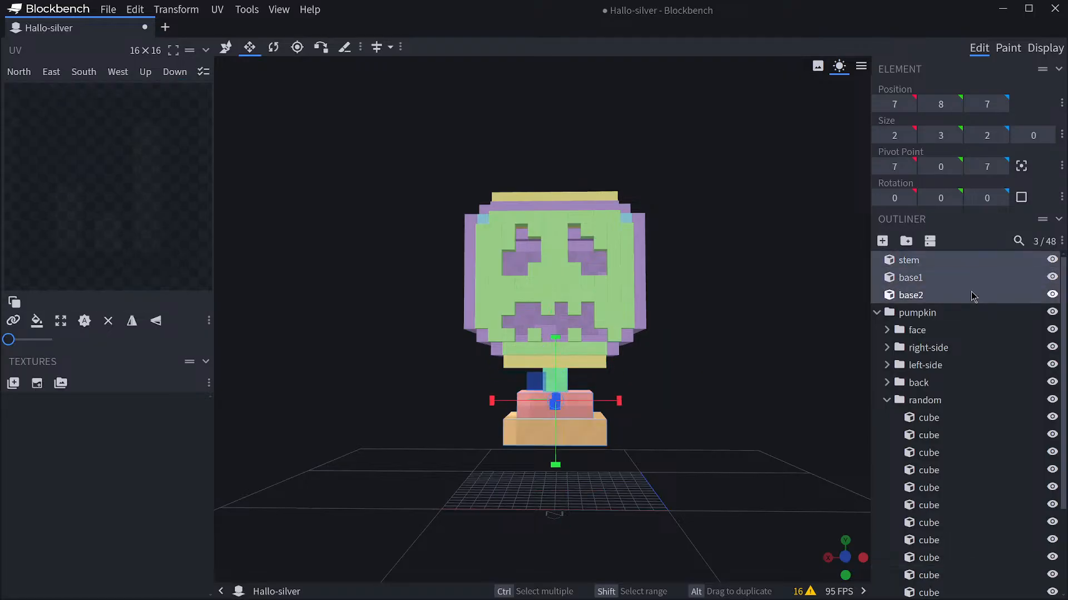
click(923, 315)
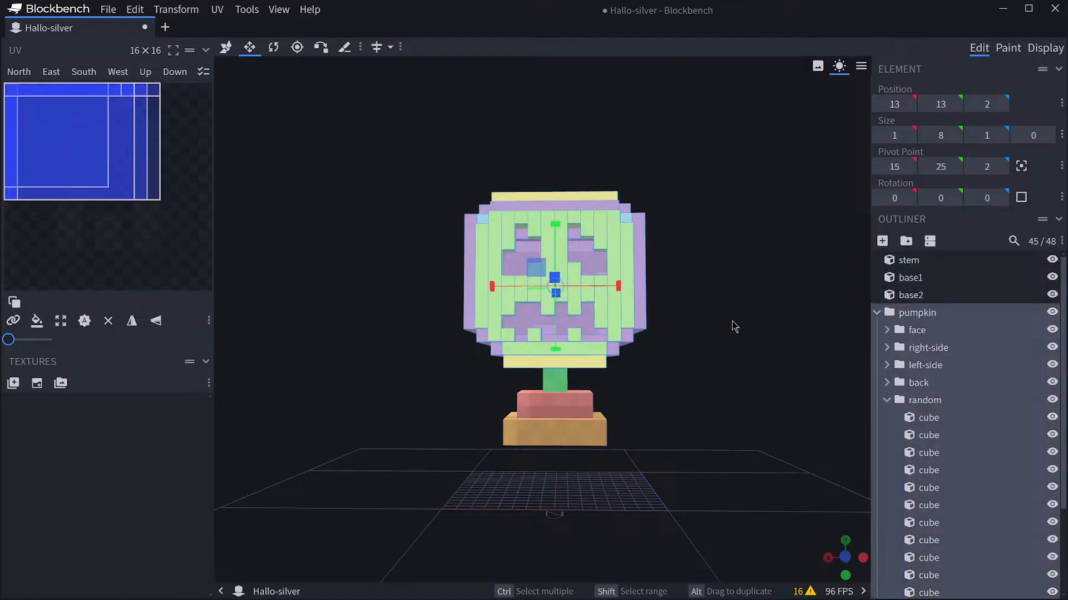
mouse_move(556, 224)
mouse_down()
mouse_move(562, 200)
mouse_move(560, 213)
mouse_up()
drag(695, 312, 688, 349)
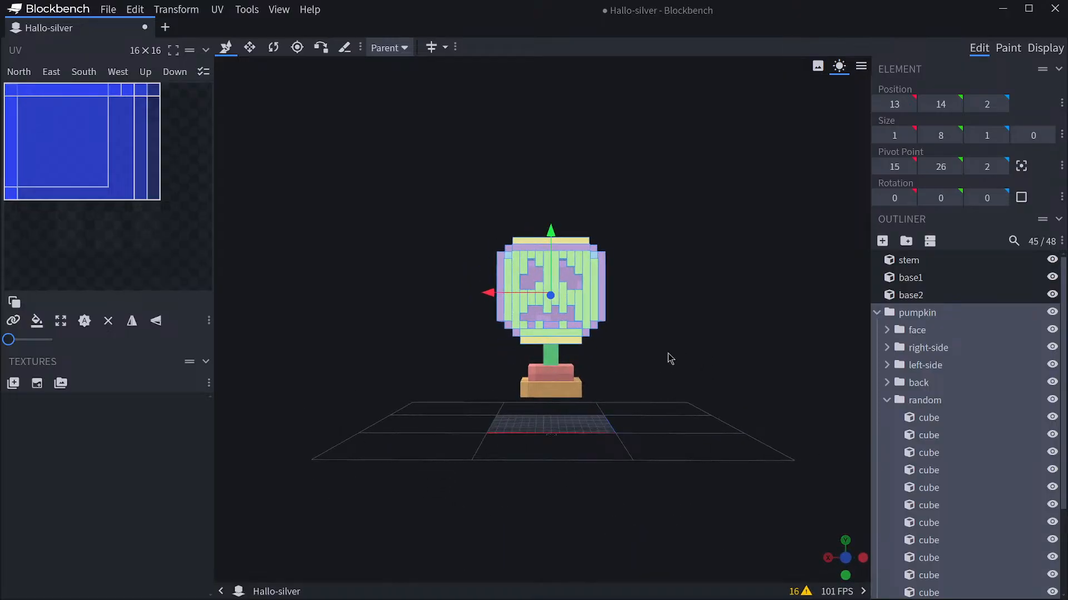
scroll(669, 358, up, 3)
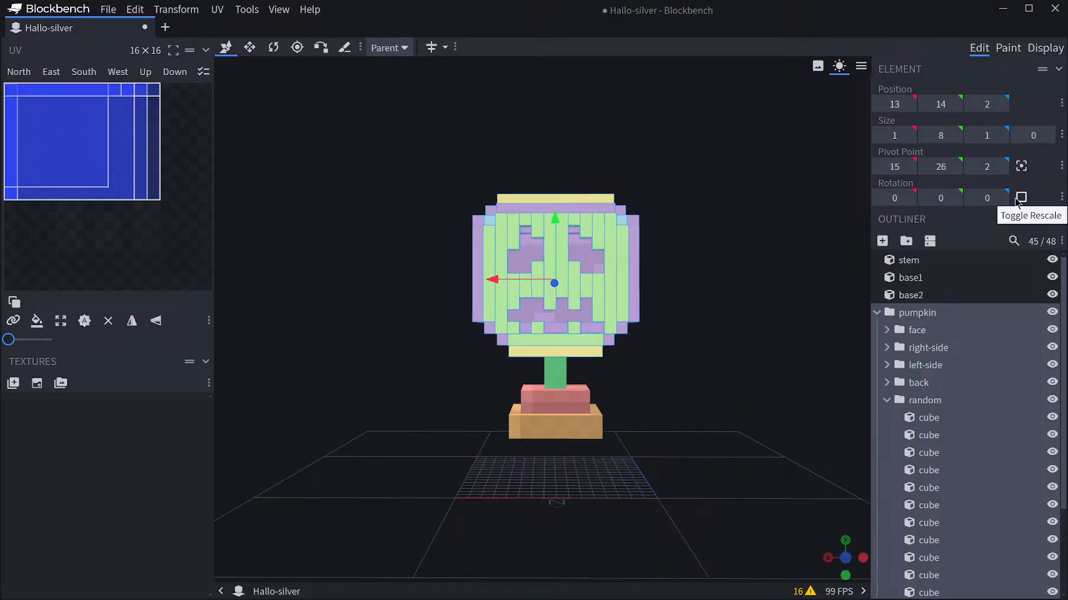
Collapse the pumpkin group and centre its pivot point at 8, 18, 8.5.
drag(795, 295, 804, 332)
click(876, 314)
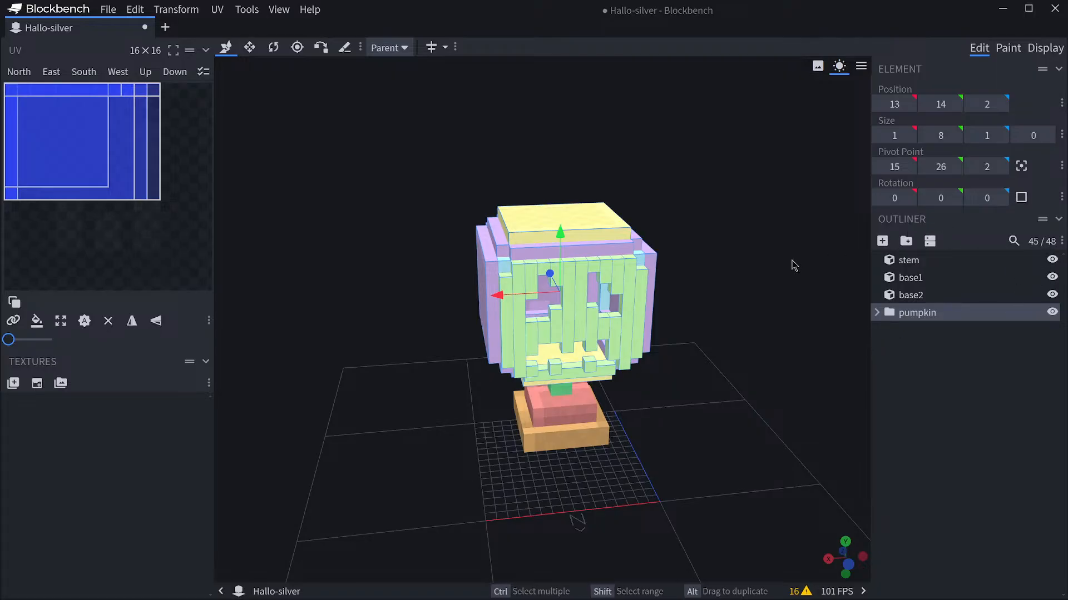
drag(794, 265, 765, 246)
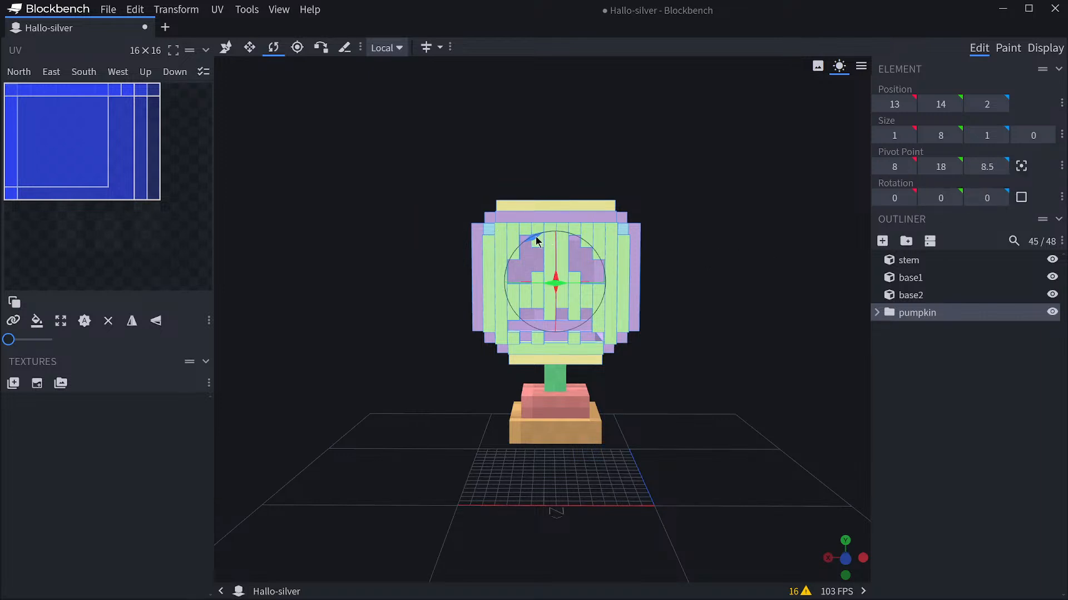
Try tilting the pumpkin 5 degrees about the Z axis, and undo the rotation.
drag(536, 237, 538, 227)
mouse_move(732, 270)
mouse_down()
mouse_move(732, 283)
mouse_move(798, 288)
mouse_move(765, 258)
mouse_move(733, 260)
mouse_up()
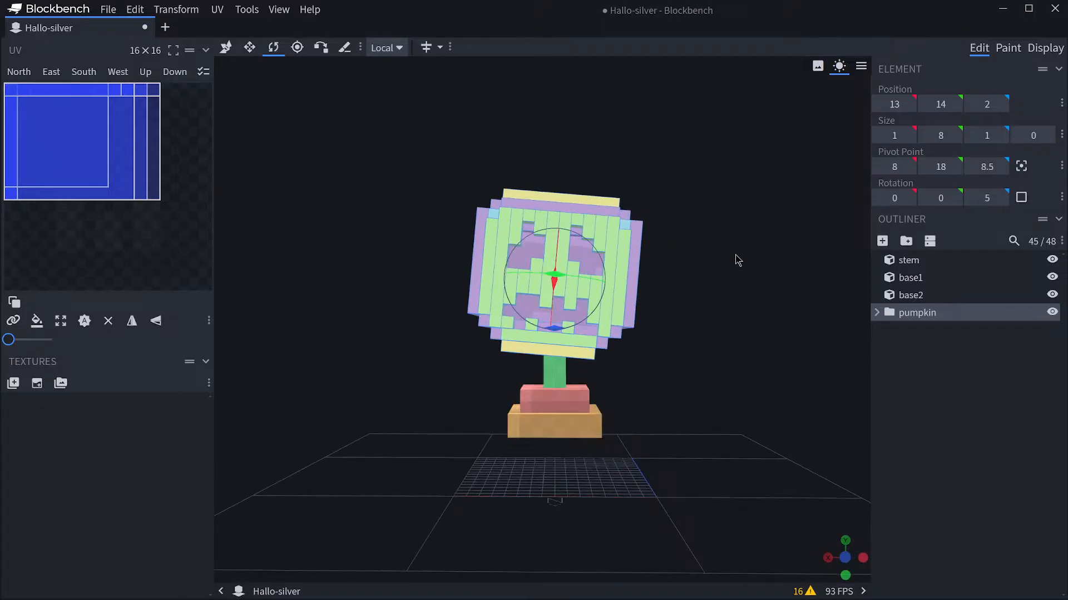
key(ctrl+z)
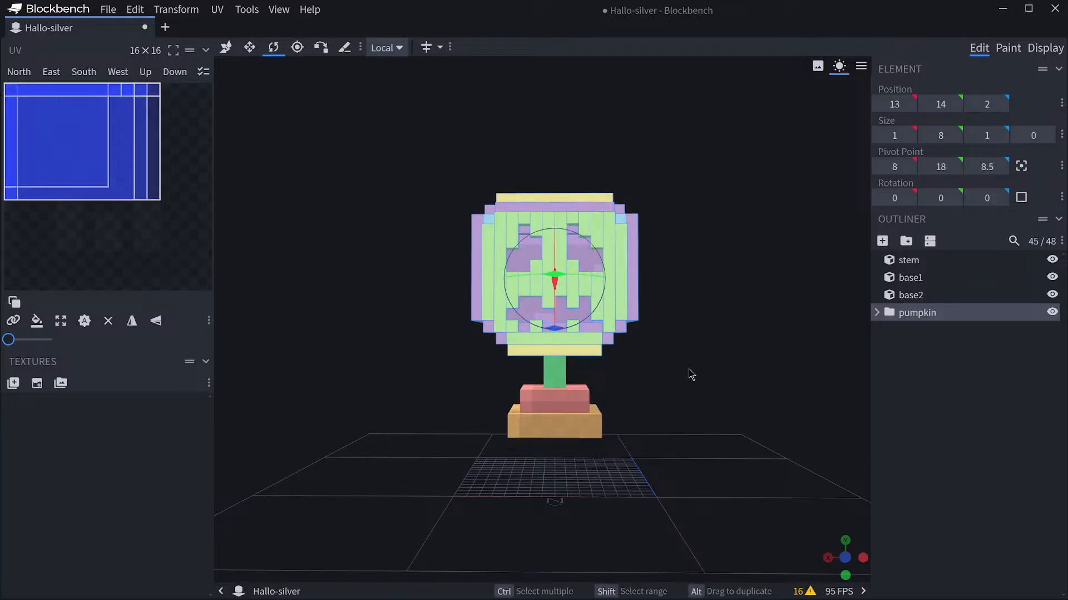
Try tilting the pumpkin 7.5 degrees about Z, and try 5 degrees about X instead.
drag(688, 374, 767, 382)
drag(529, 297, 534, 288)
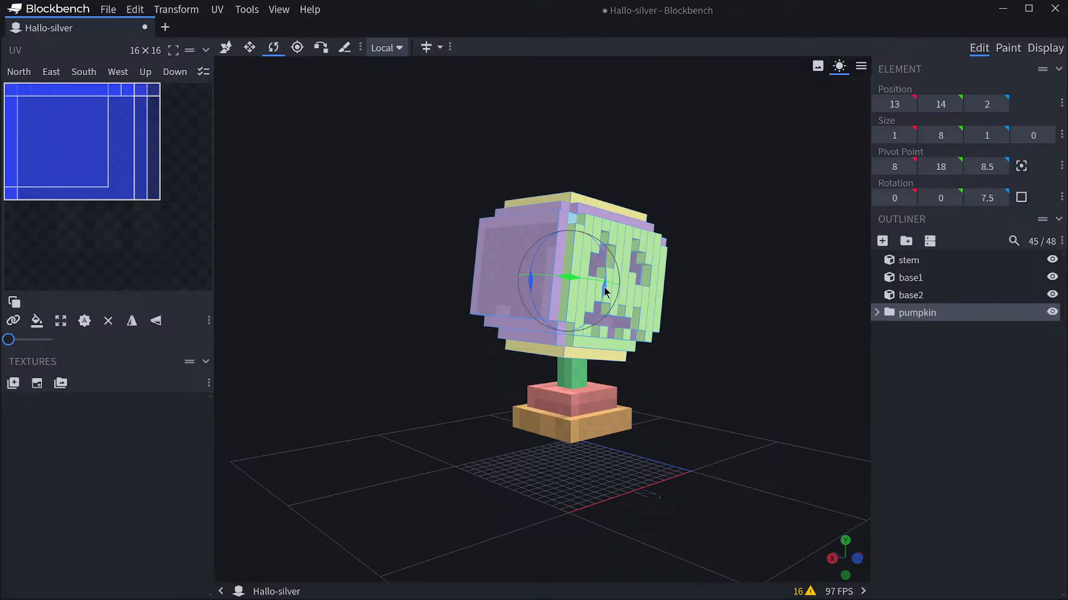
drag(604, 287, 605, 282)
drag(742, 322, 705, 331)
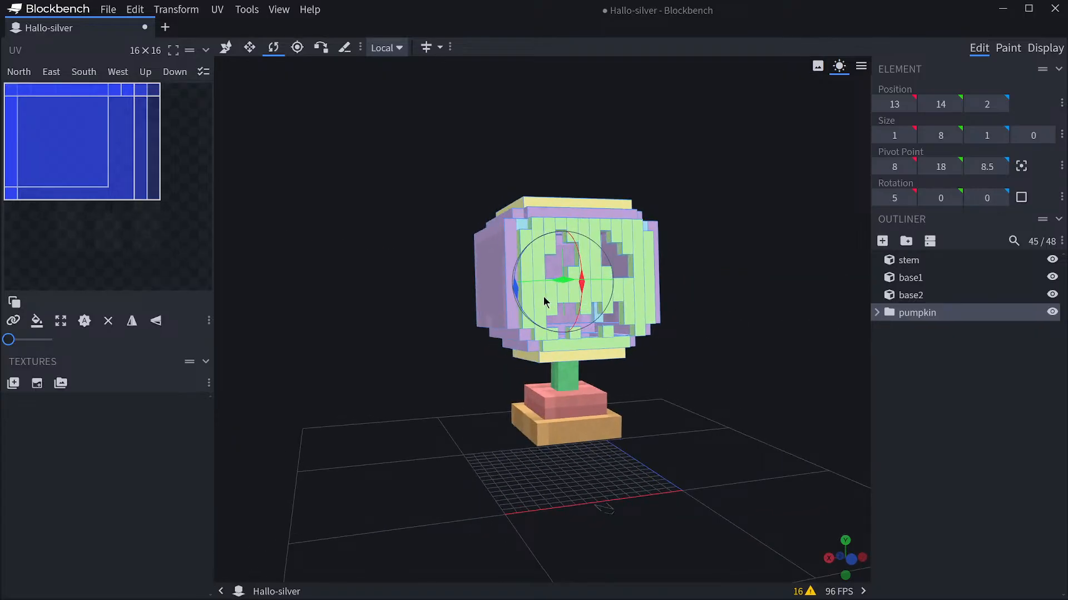
Tilt the pumpkin 5 degrees about the Z axis, leaving its X rotation at 0.
drag(520, 294, 520, 292)
drag(793, 355, 706, 369)
scroll(761, 348, up, 2)
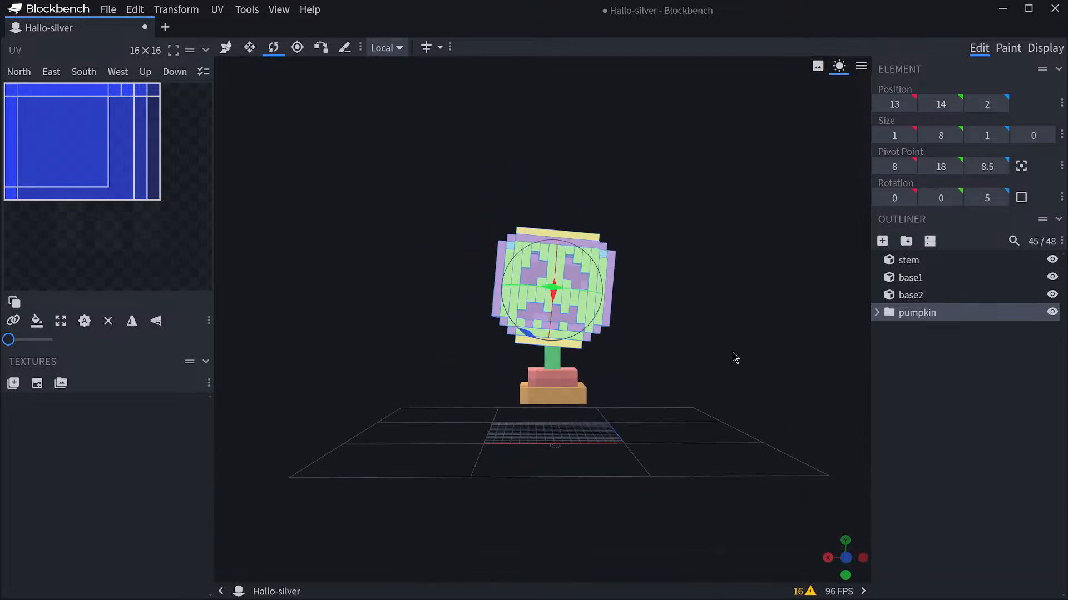
scroll(735, 358, up, 1)
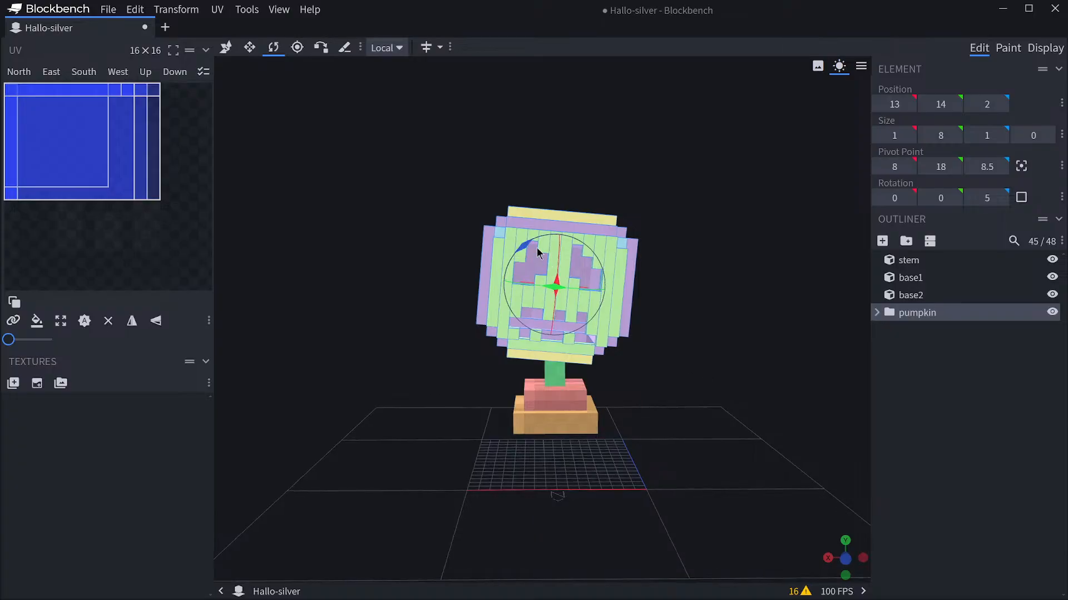
Reduce the pumpkin group's tilt to 2.5 degrees about the Z axis.
drag(522, 246, 520, 249)
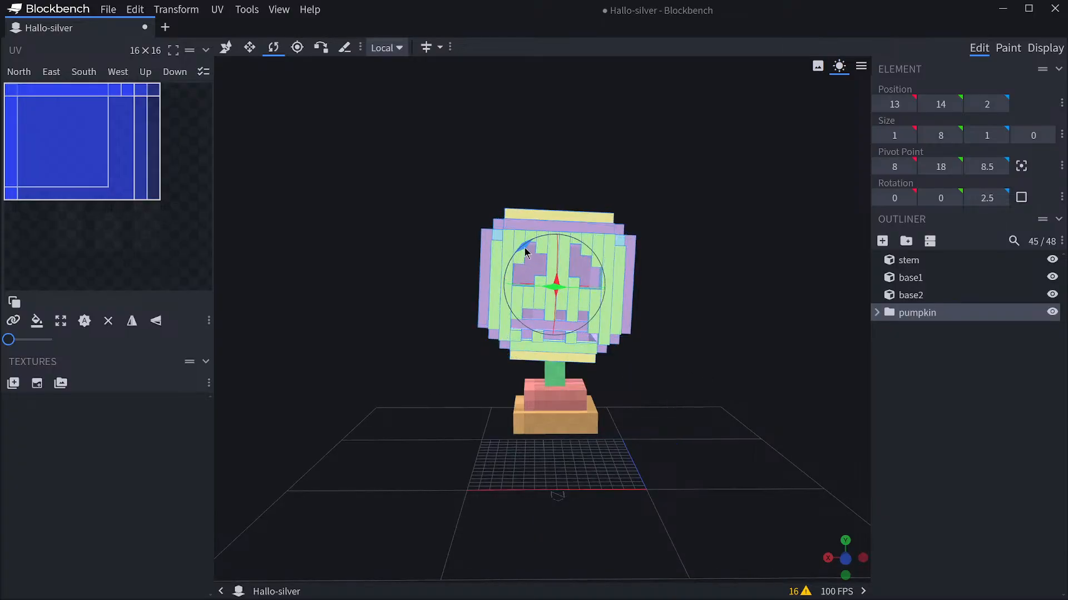
mouse_move(777, 329)
mouse_down()
mouse_move(781, 292)
mouse_move(790, 315)
mouse_move(924, 312)
mouse_move(725, 319)
mouse_move(751, 329)
mouse_move(781, 308)
mouse_move(757, 335)
mouse_up()
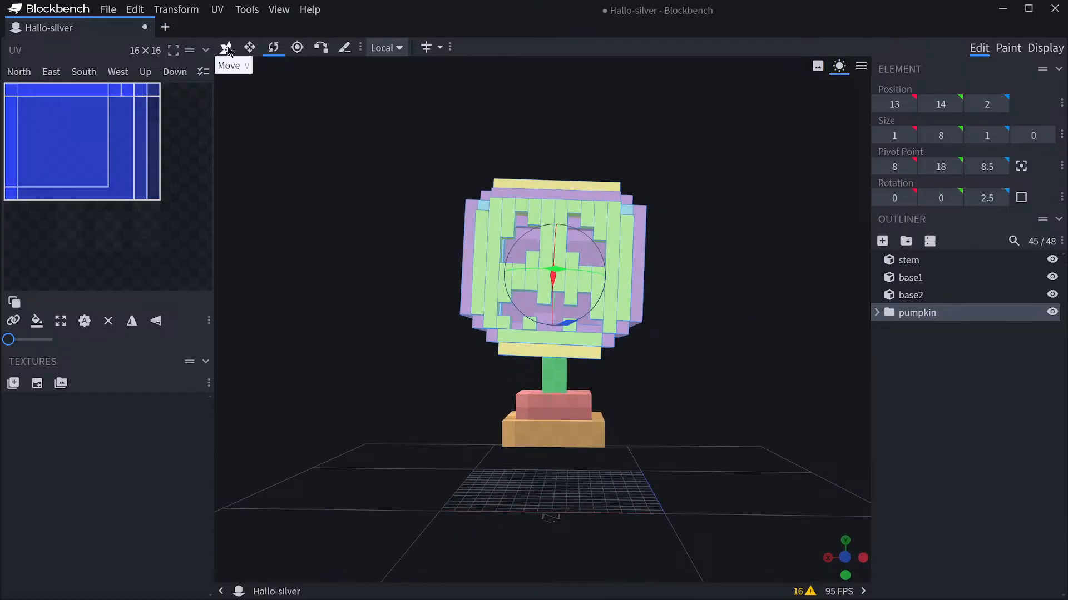
Try moving the pumpkin group 1 unit toward the front along Z, and move it back.
drag(497, 276, 494, 278)
drag(699, 351, 702, 222)
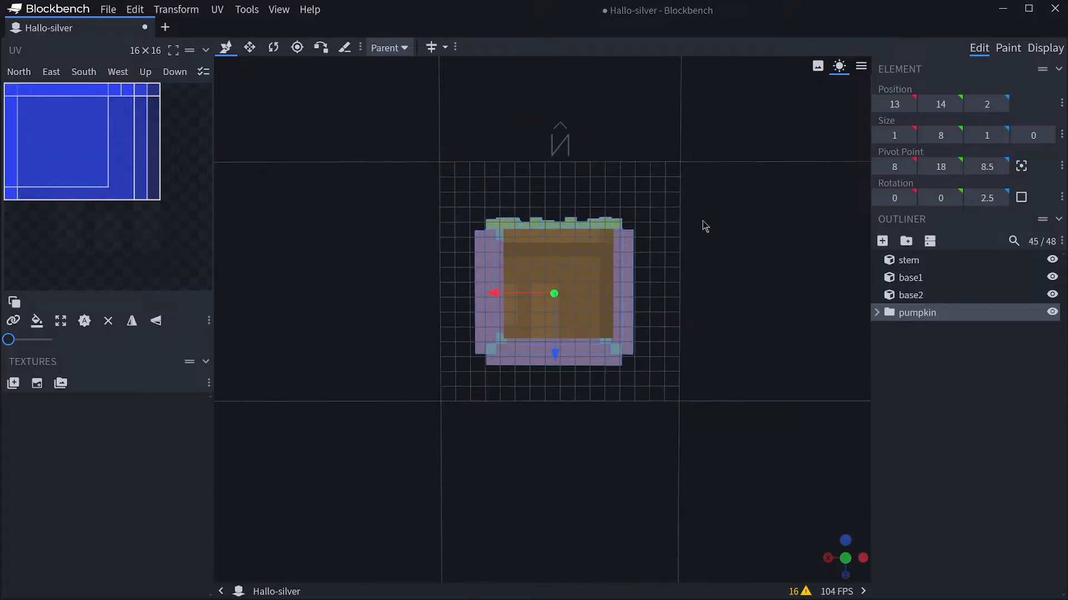
drag(557, 353, 558, 345)
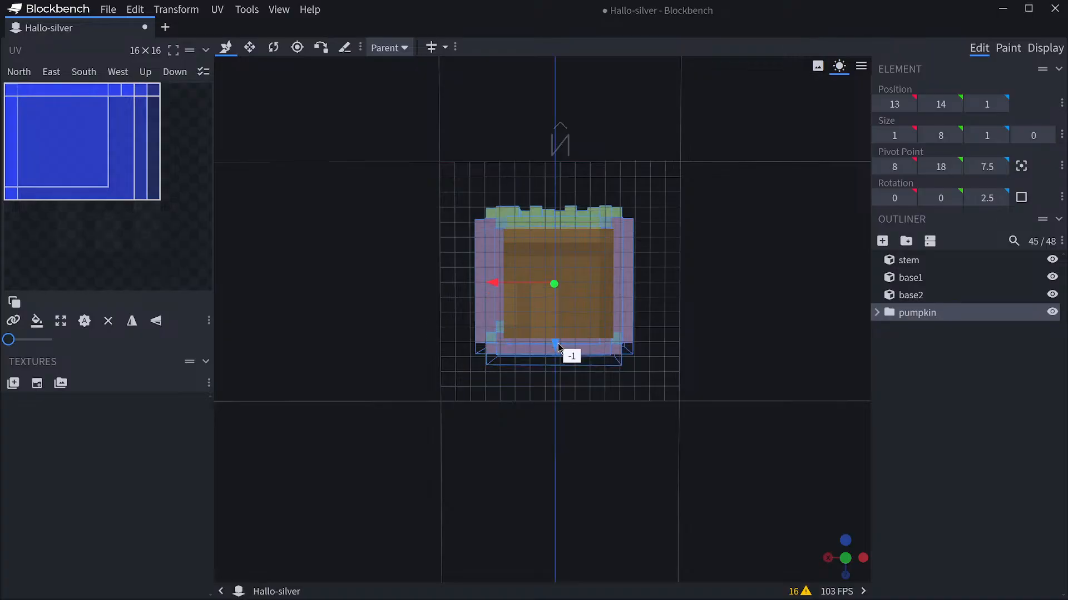
drag(735, 305, 893, 409)
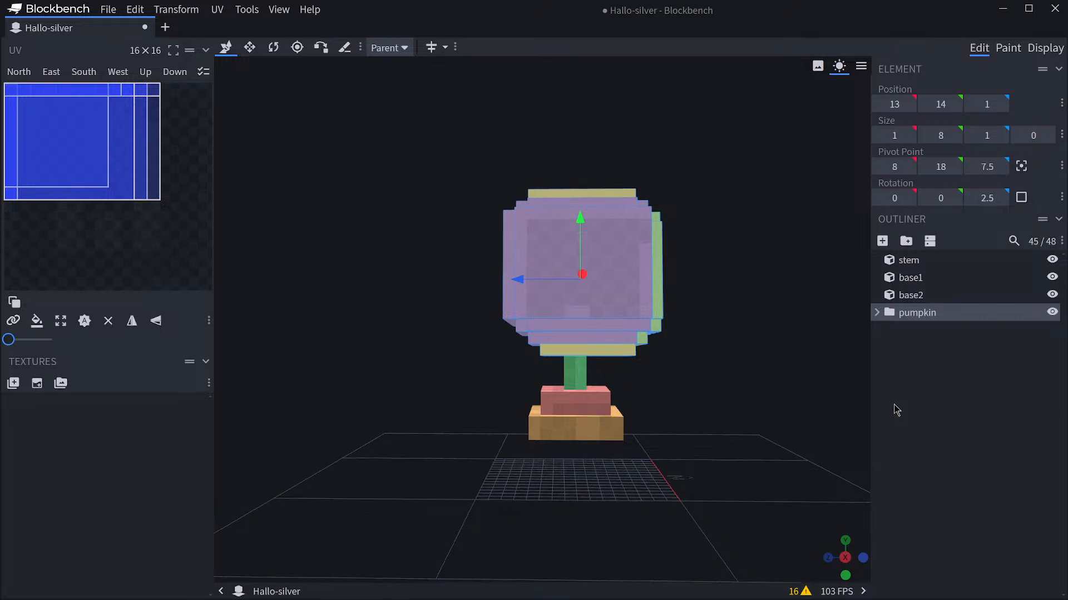
drag(517, 276, 513, 274)
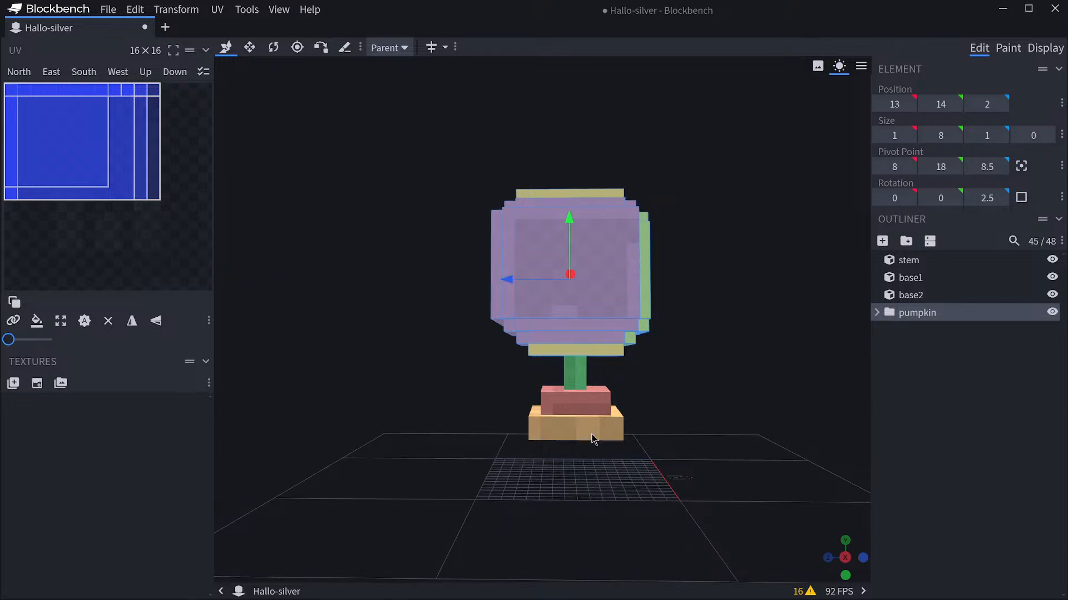
drag(594, 436, 316, 450)
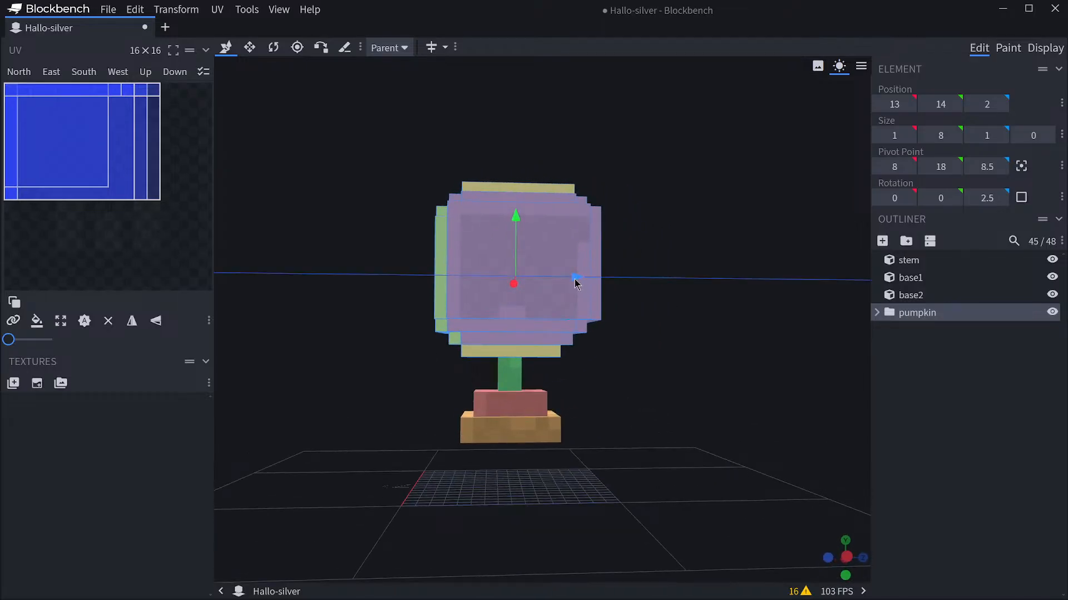
Move the pumpkin group 1 unit forward along Z, and move its face group 1 further unit forward.
drag(575, 281, 571, 281)
drag(639, 317, 874, 324)
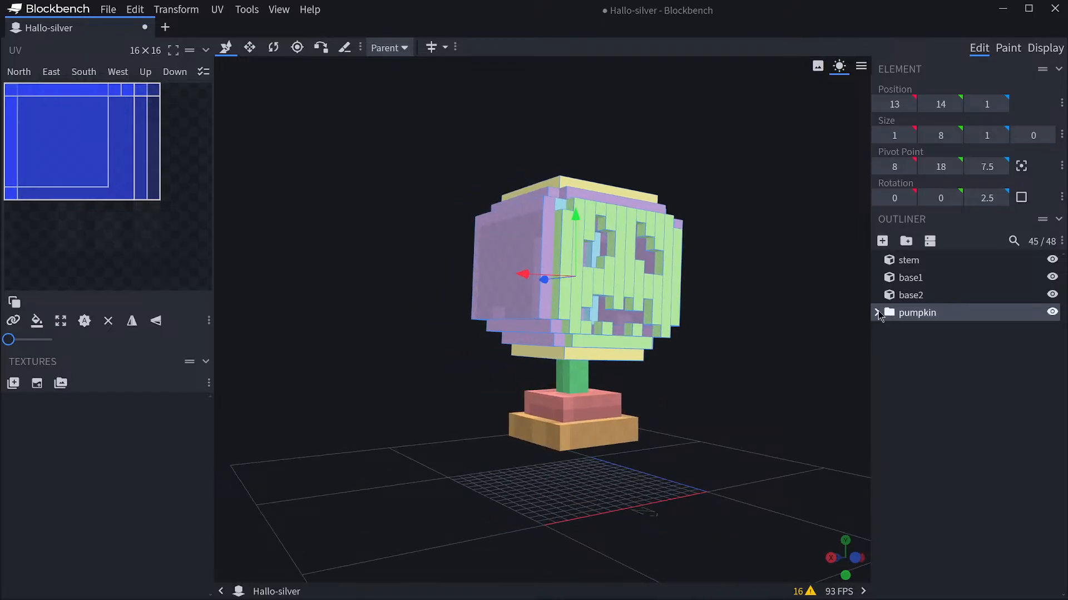
click(877, 313)
click(916, 330)
drag(715, 338, 700, 315)
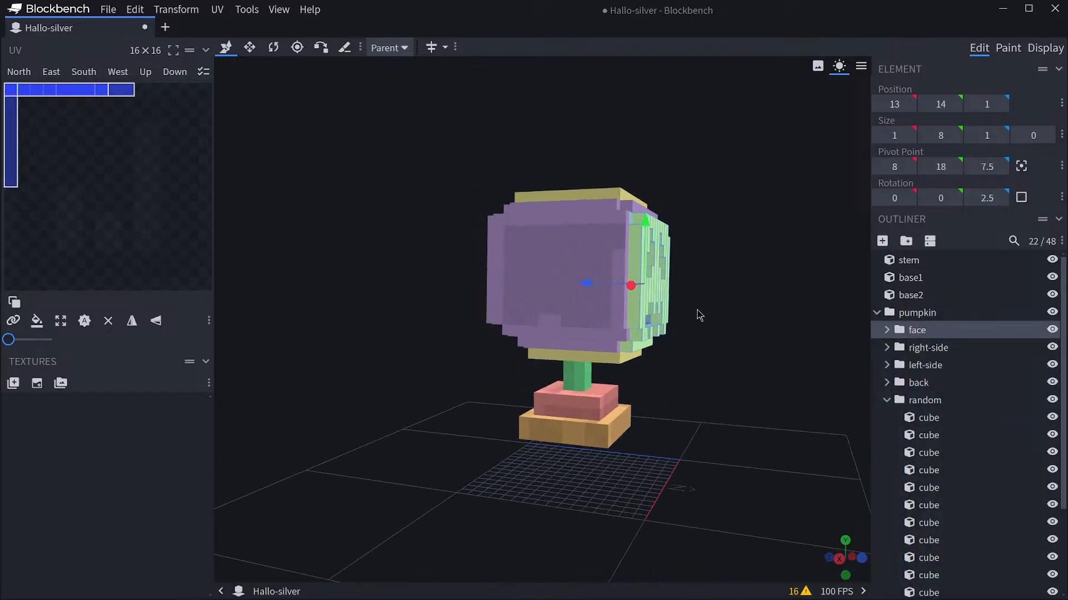
drag(593, 286, 498, 367)
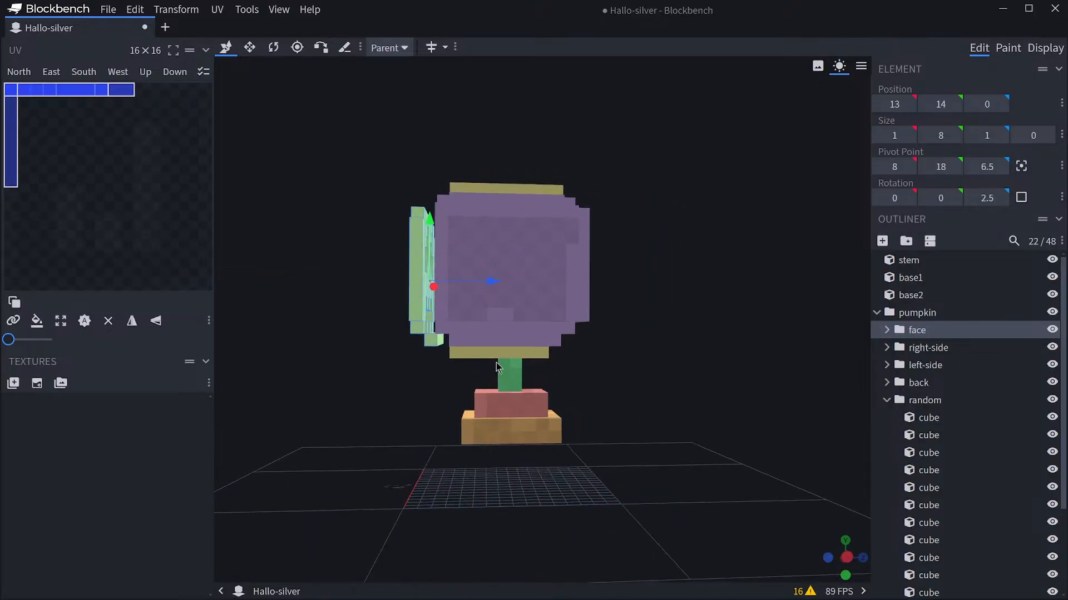
Move the whole pumpkin group 1 unit back along the Z axis.
click(912, 315)
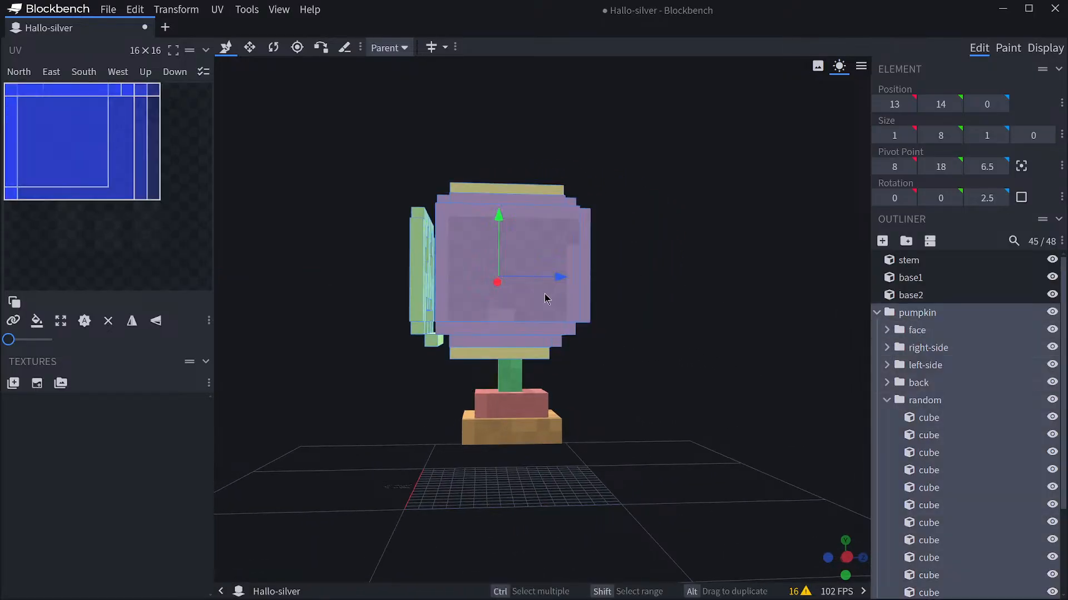
drag(570, 283, 612, 375)
scroll(612, 374, up, 5)
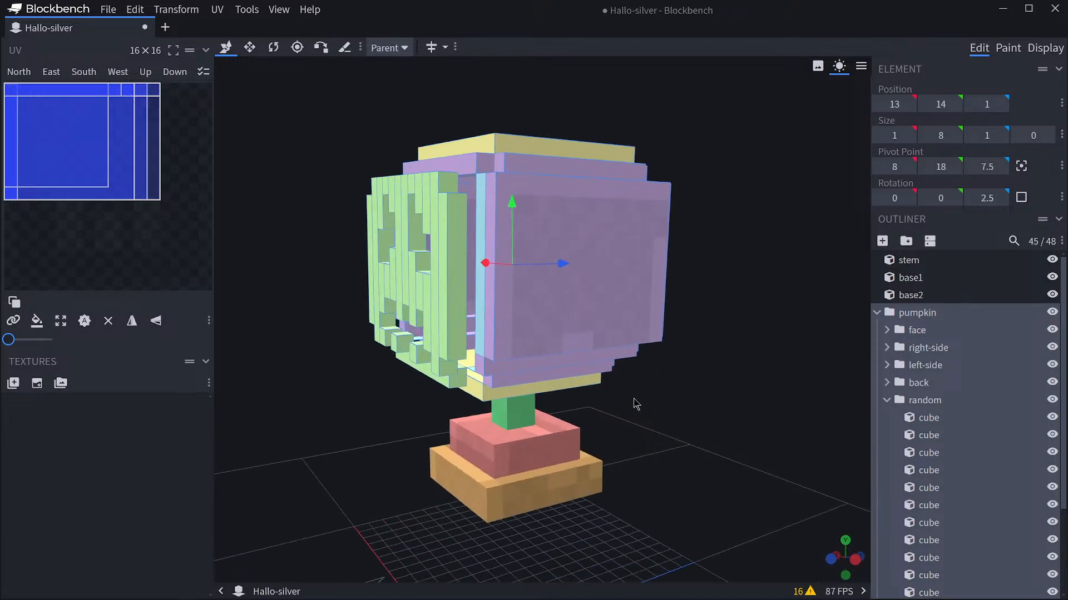
Extend the face's bottom bar back to the head, and lengthen the right side's lower bar forward to 11 units.
drag(716, 398, 734, 429)
click(699, 318)
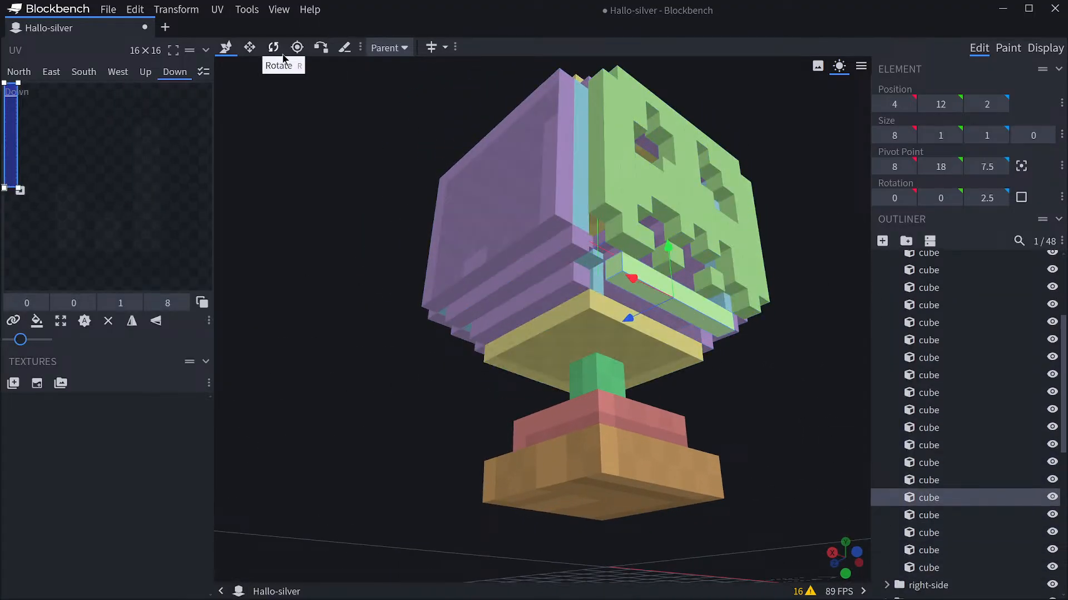
click(250, 48)
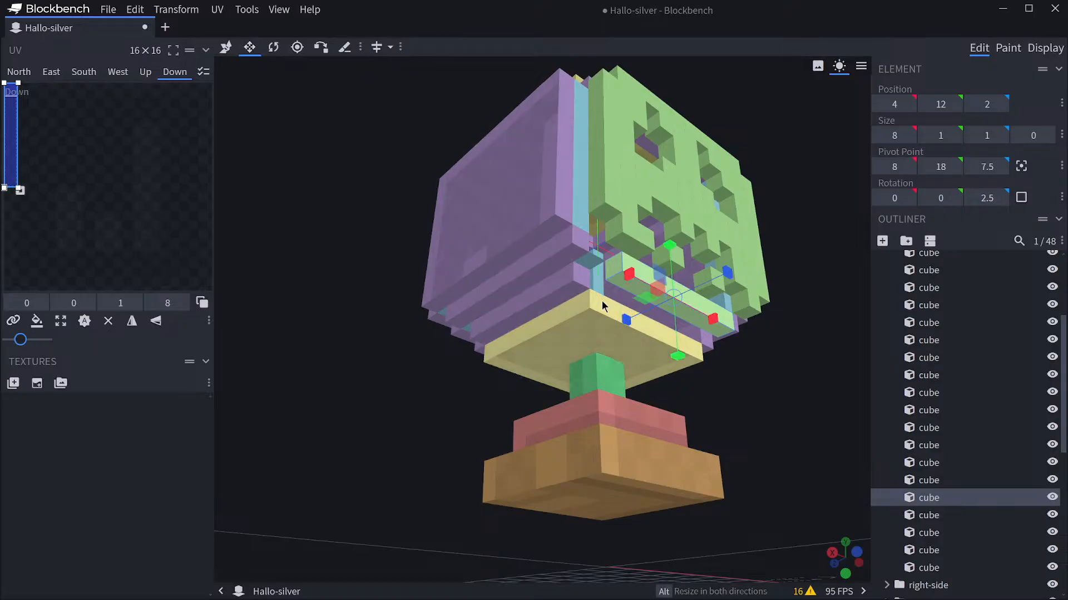
drag(370, 348, 470, 305)
click(560, 255)
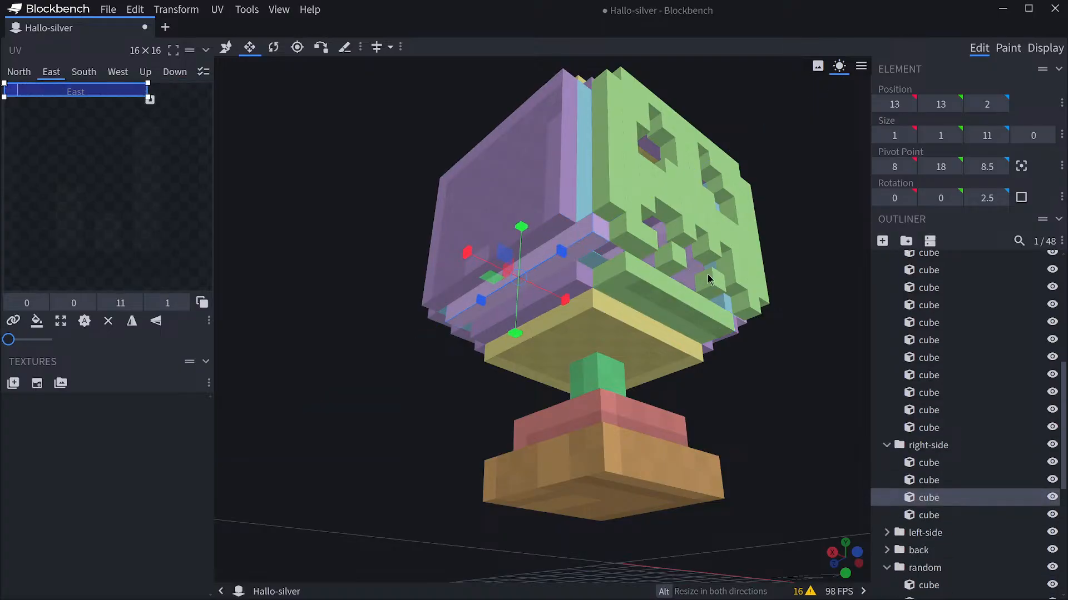
Try stretching the face's two outer vertical cubes back toward the sides, to a depth of 2 units.
drag(708, 278, 684, 322)
drag(627, 277, 617, 275)
drag(763, 357, 437, 269)
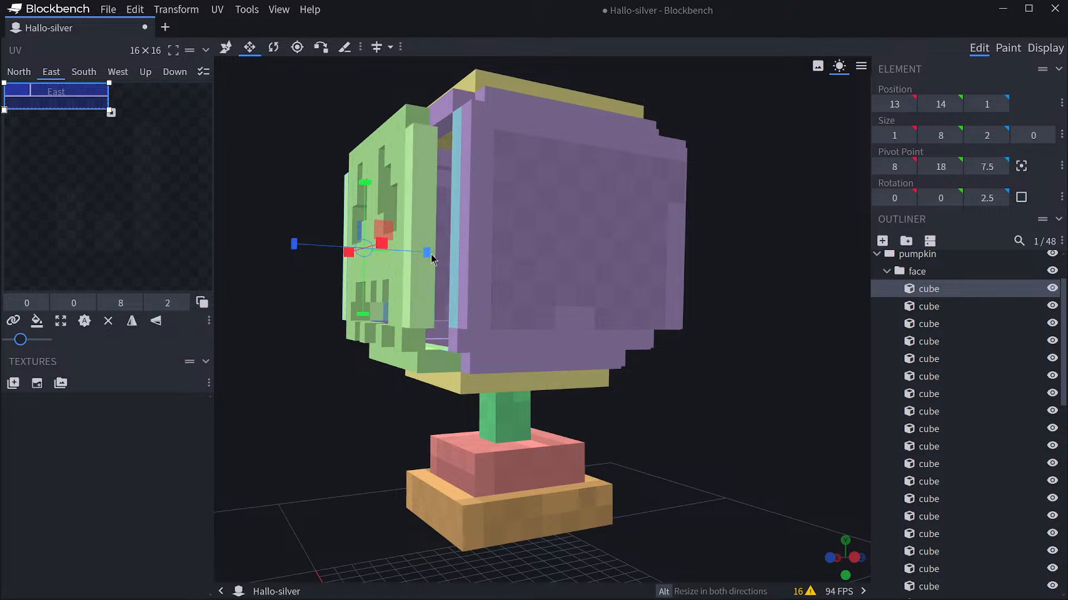
click(420, 274)
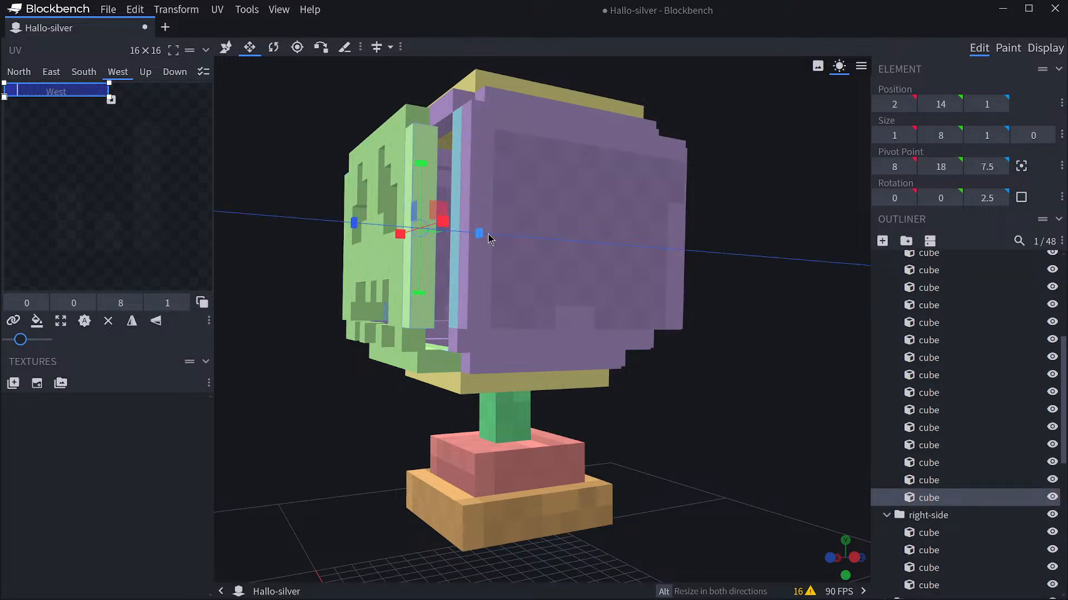
drag(644, 233, 818, 287)
Extend the 10-unit-wide bar below the top slab forward until it meets the face.
click(657, 278)
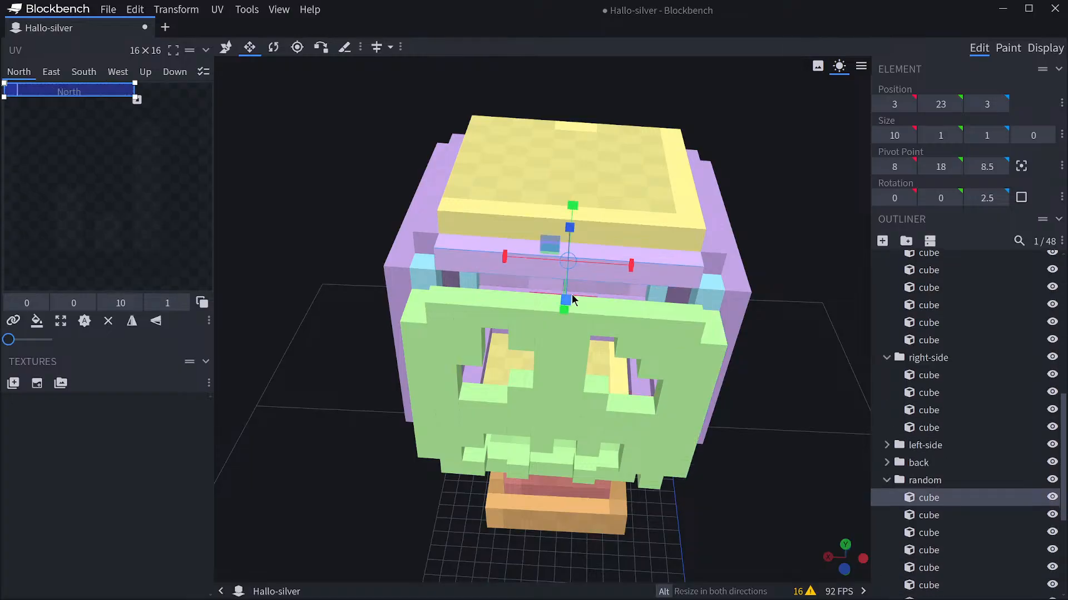
drag(567, 301, 564, 313)
drag(308, 289, 412, 264)
Examine the corner post and the face cubes beside it where the face joins the right side.
click(641, 215)
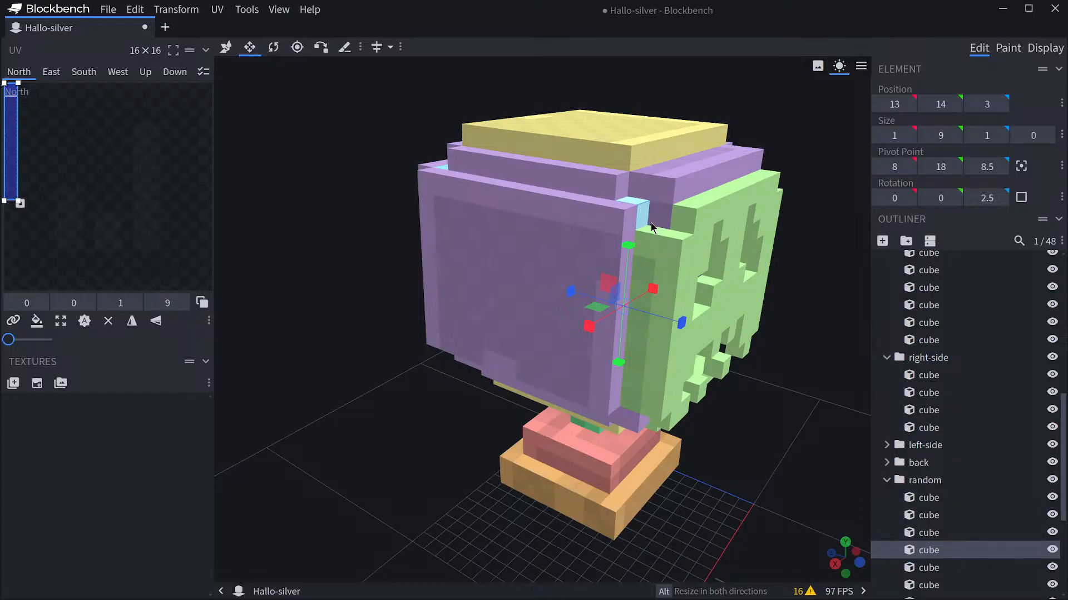
click(663, 237)
drag(822, 327, 786, 329)
click(607, 268)
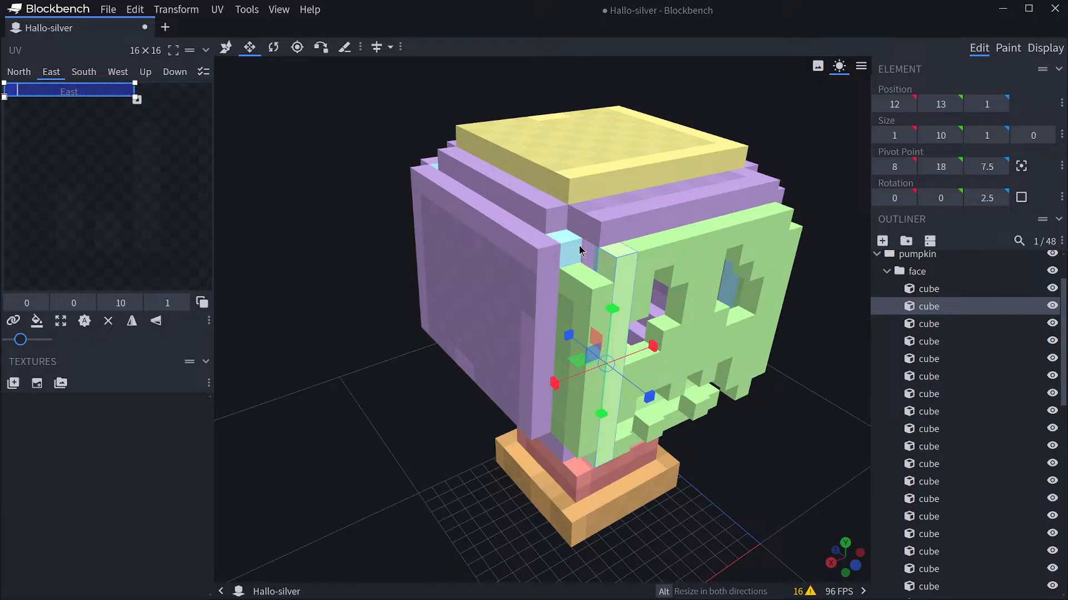
scroll(579, 250, up, 9)
scroll(696, 127, down, 5)
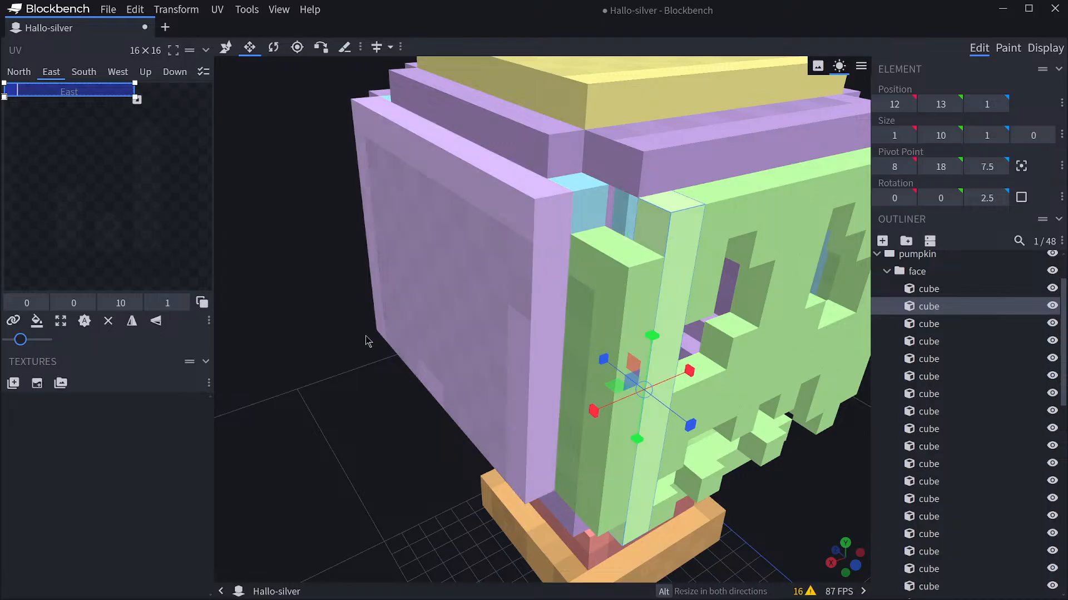
scroll(356, 337, down, 4)
drag(365, 336, 329, 323)
Set the face's right-side outer cube to a depth of 1, and stretch the corner post behind it forward to depth 2.
click(525, 207)
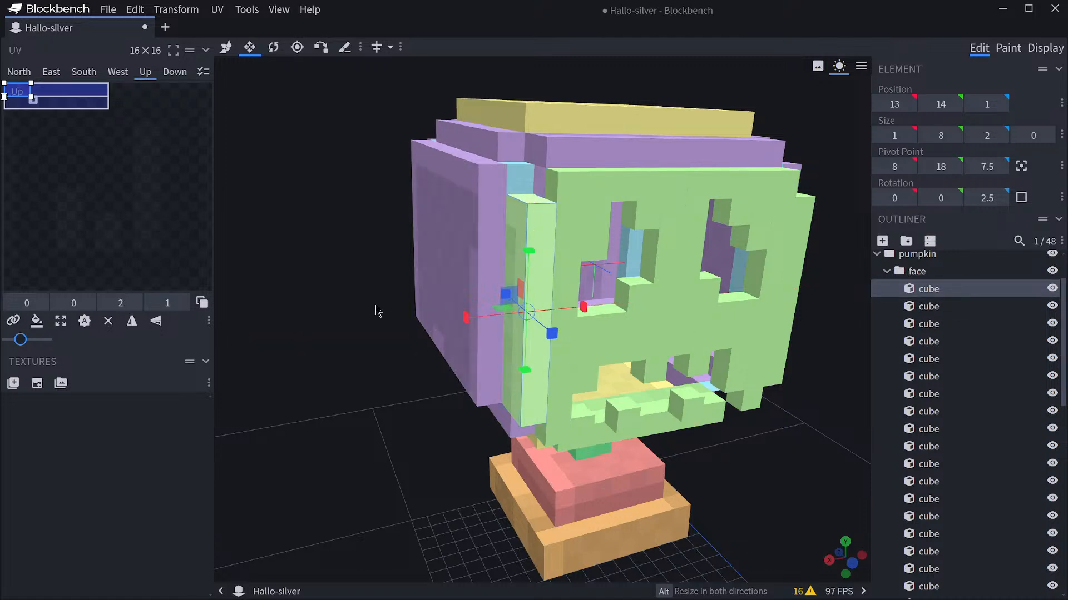
drag(377, 311, 360, 293)
drag(658, 321, 678, 313)
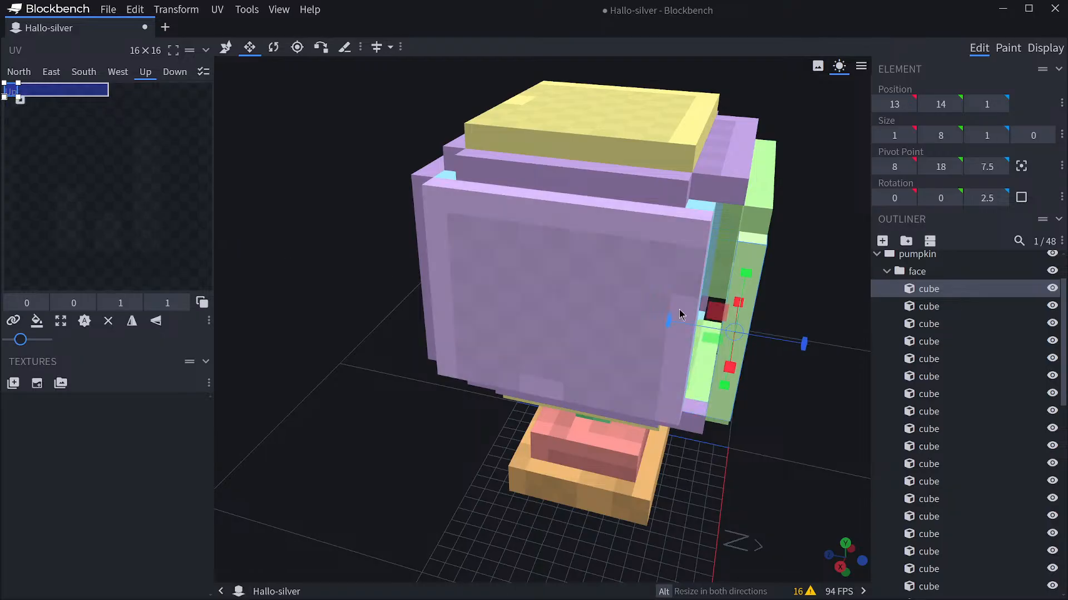
click(716, 235)
drag(752, 325, 484, 309)
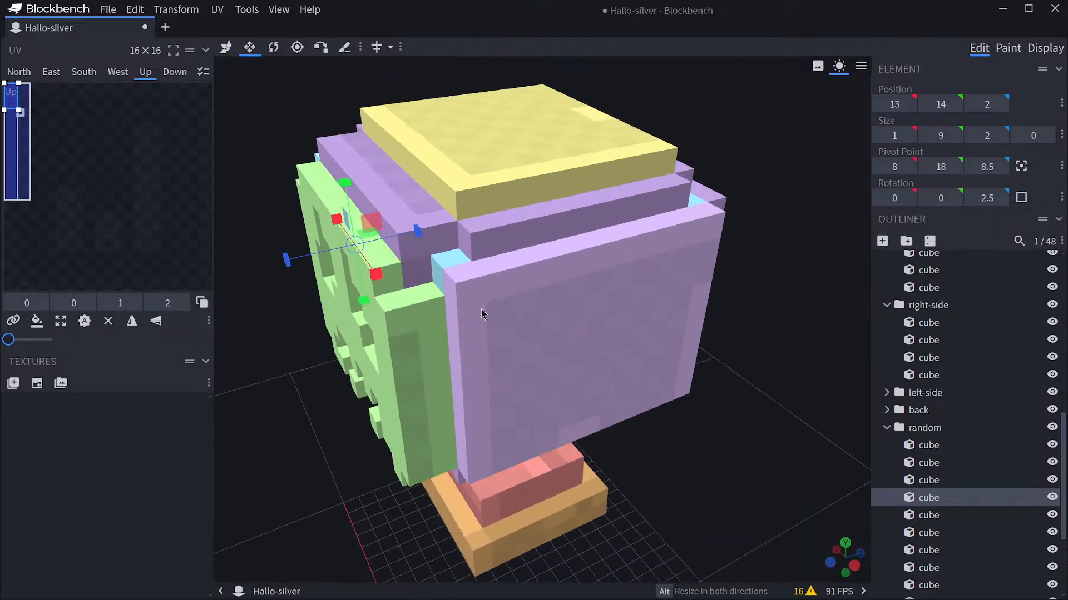
Set the opposite outer face cube to a depth of 1, and stretch that side's corner post forward to the face.
click(435, 313)
drag(476, 369, 464, 376)
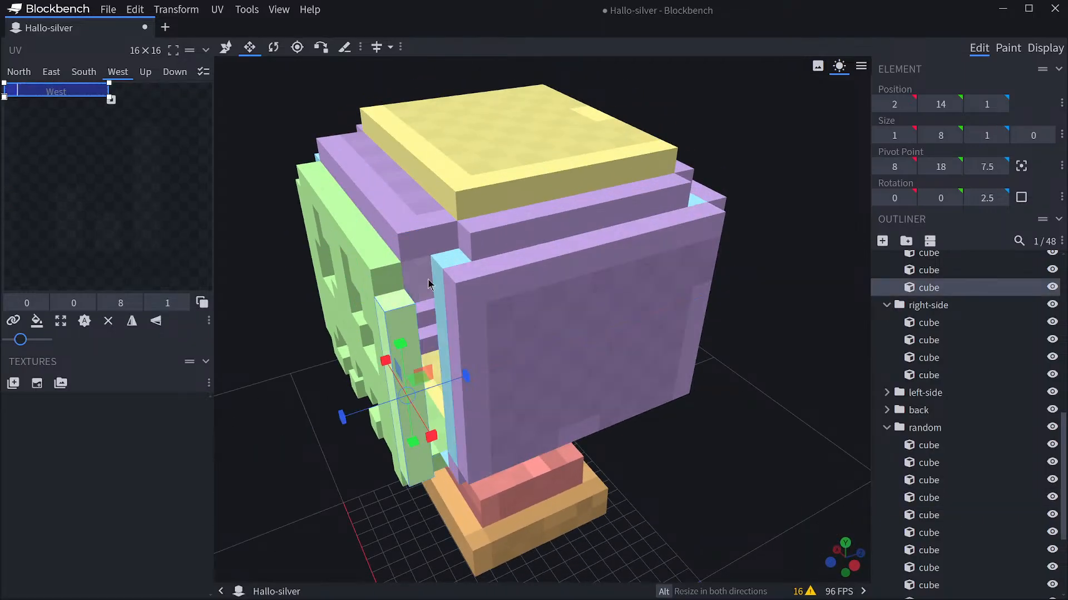
click(447, 260)
drag(396, 388, 381, 393)
Try moving the flat lower corner cube at 12, 13, 3 forward 1 unit, and stretch its depth to 2 instead.
drag(697, 372, 458, 221)
click(458, 221)
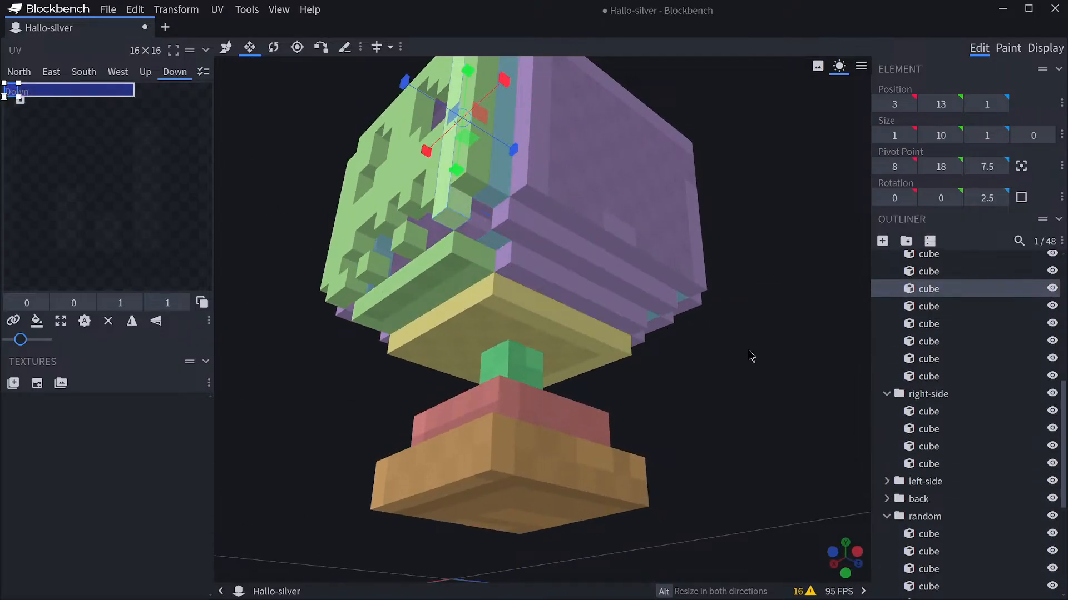
drag(751, 355, 952, 351)
click(637, 266)
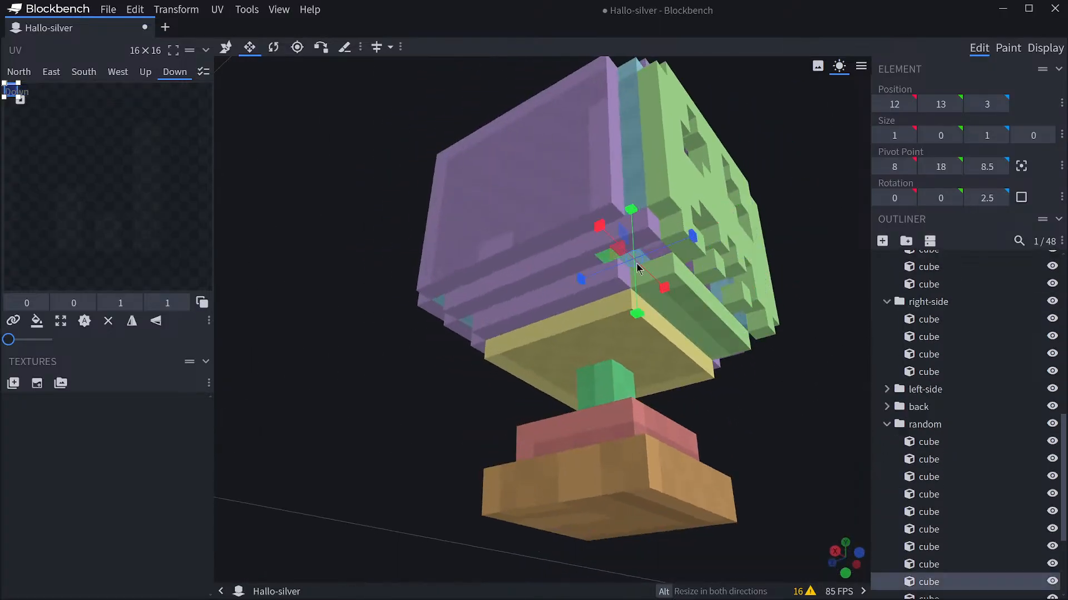
click(226, 47)
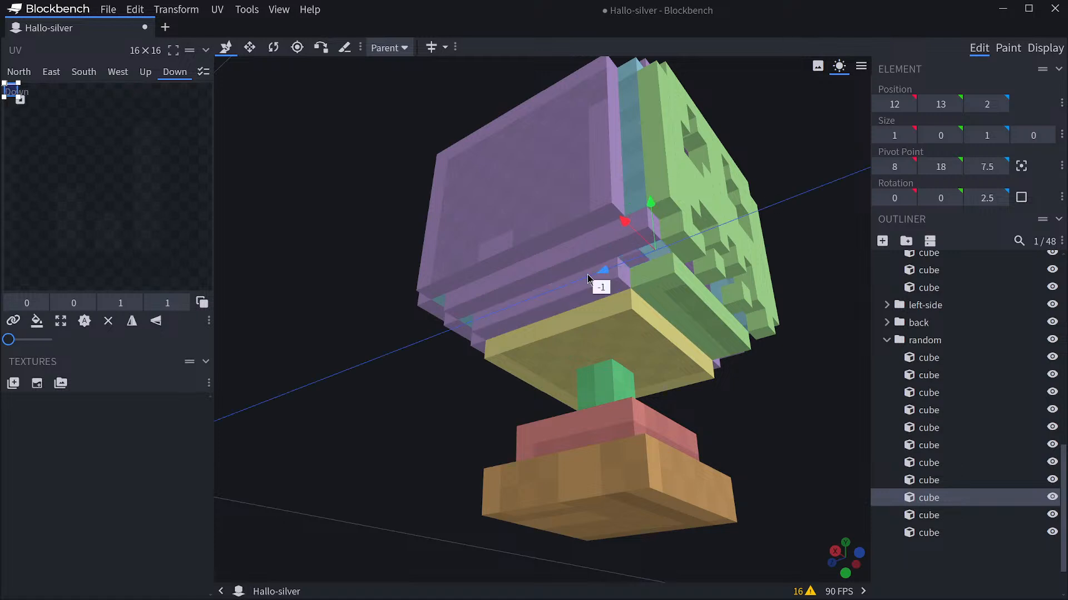
click(249, 48)
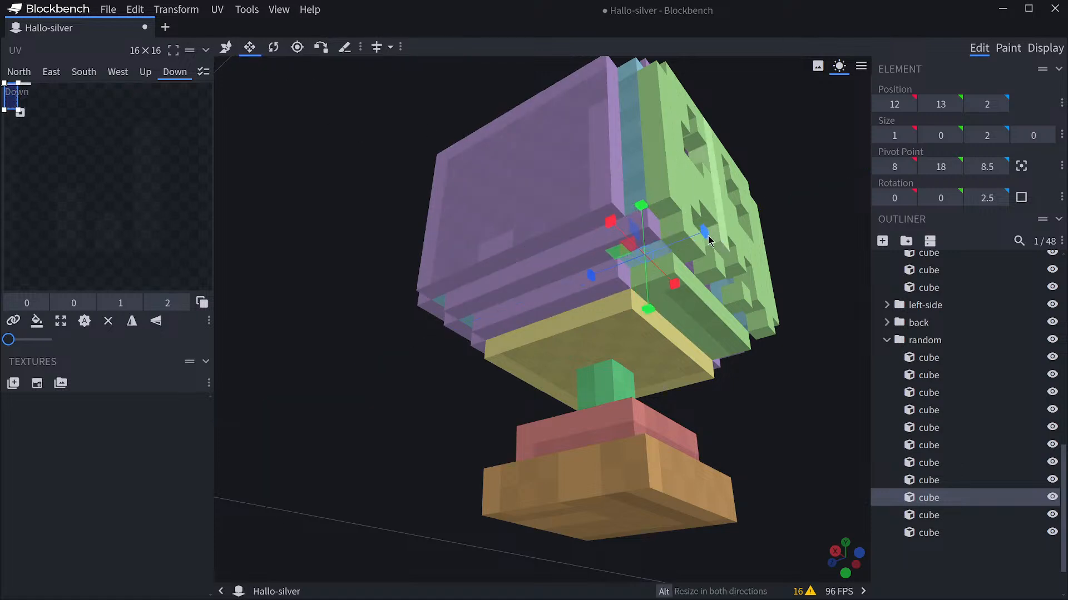
Stretch the matching flat corner cube on the opposite side forward to depth 2, and set its height to 1.
drag(709, 240, 489, 175)
click(485, 171)
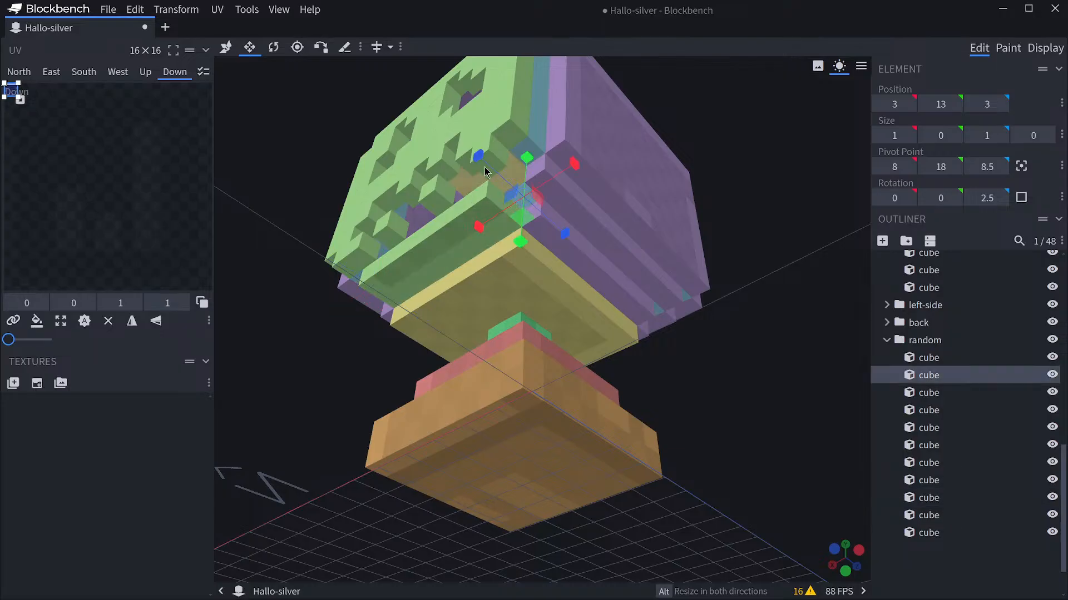
drag(715, 257, 765, 308)
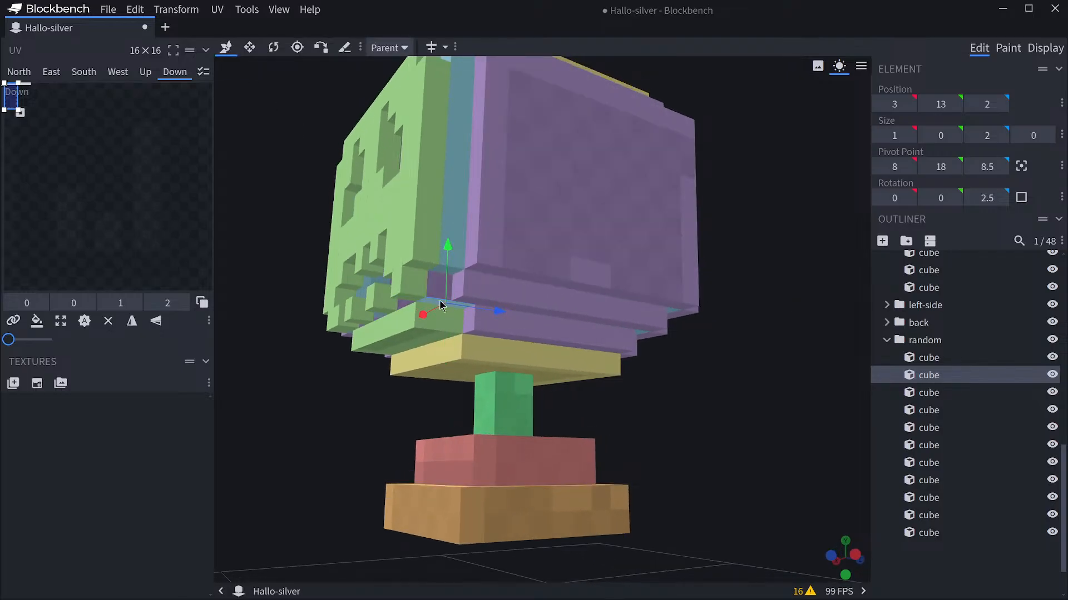
click(956, 135)
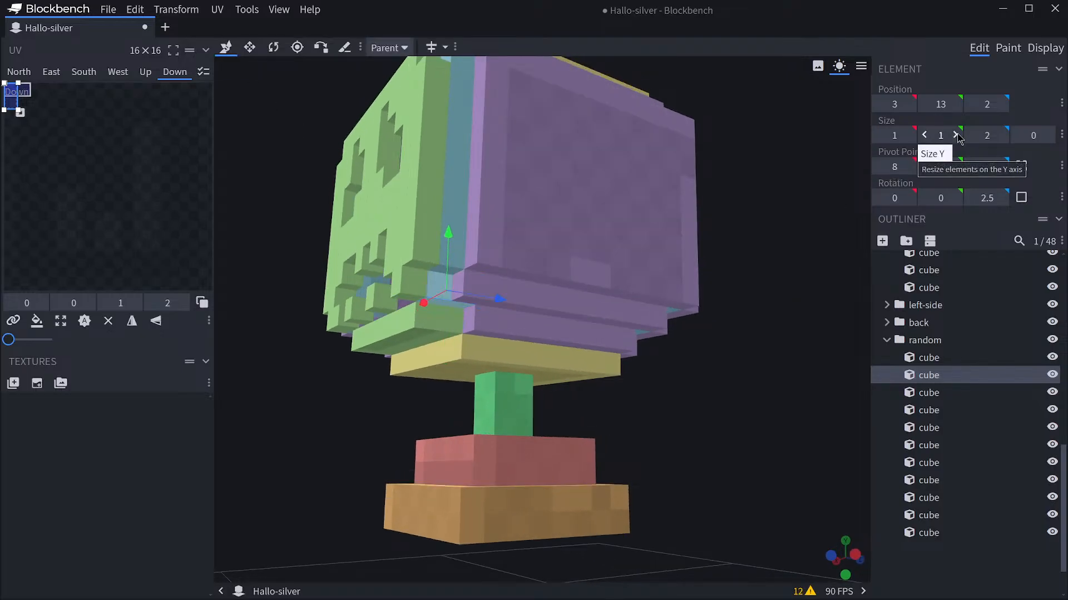
Examine the tilted pumpkin head and its bottom slab from the front and the side.
drag(718, 321, 733, 419)
scroll(627, 345, up, 4)
scroll(839, 401, down, 5)
scroll(725, 408, up, 5)
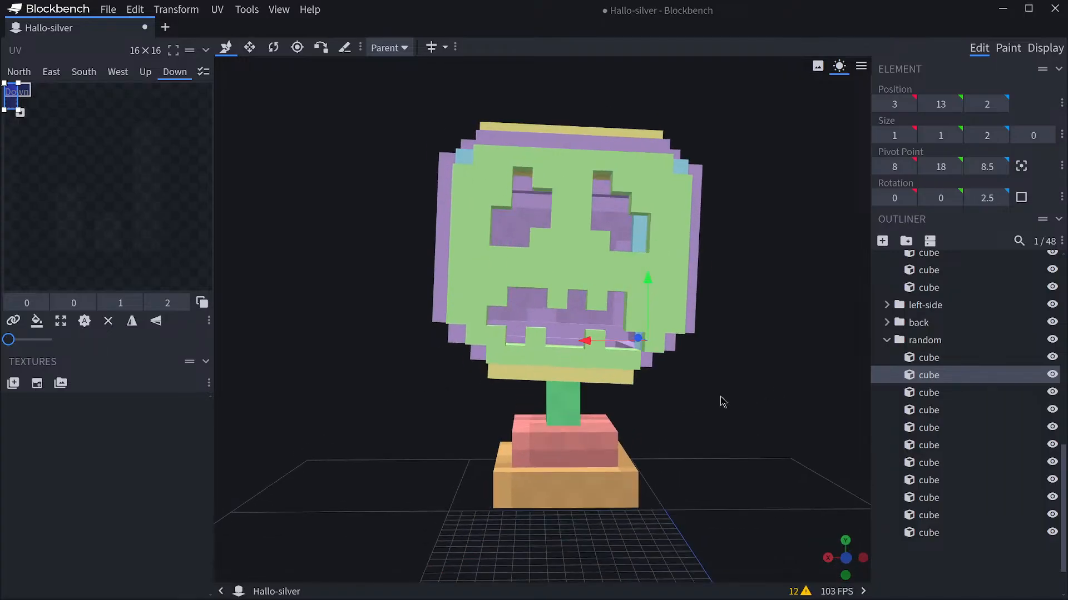
click(622, 382)
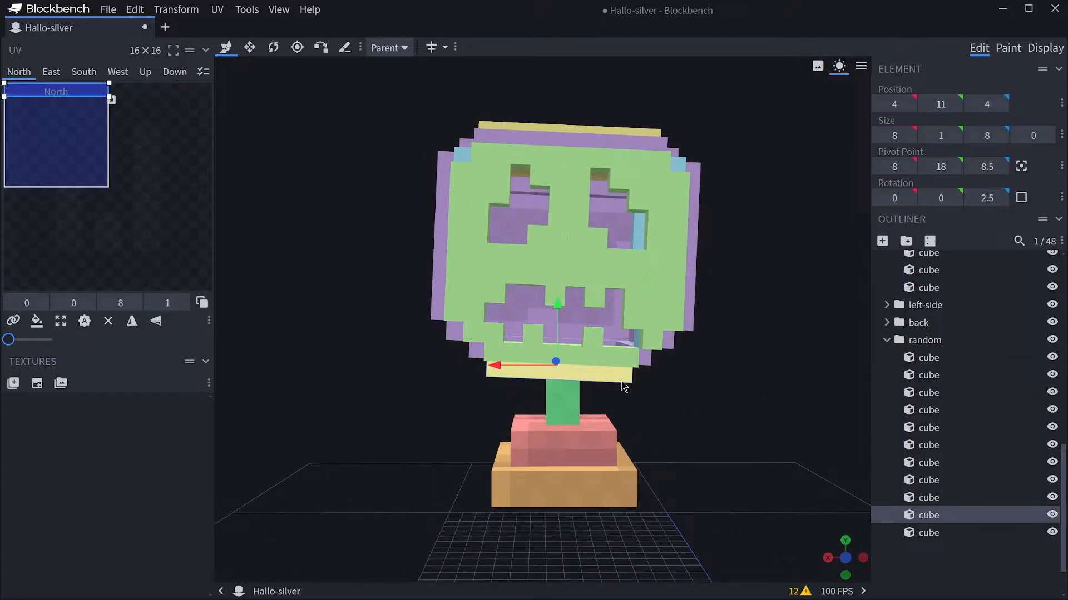
drag(677, 375, 882, 422)
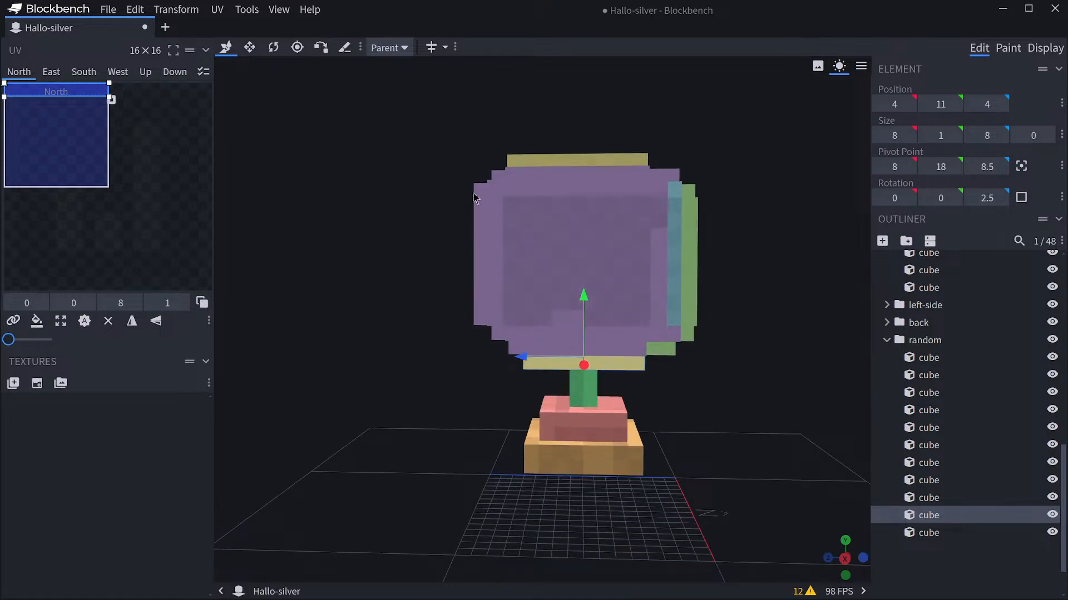
Add a 2×2×2 cube, place it in the random group, and move it above the head's top slab to position 4, 26, 8.
drag(837, 289, 733, 298)
click(957, 533)
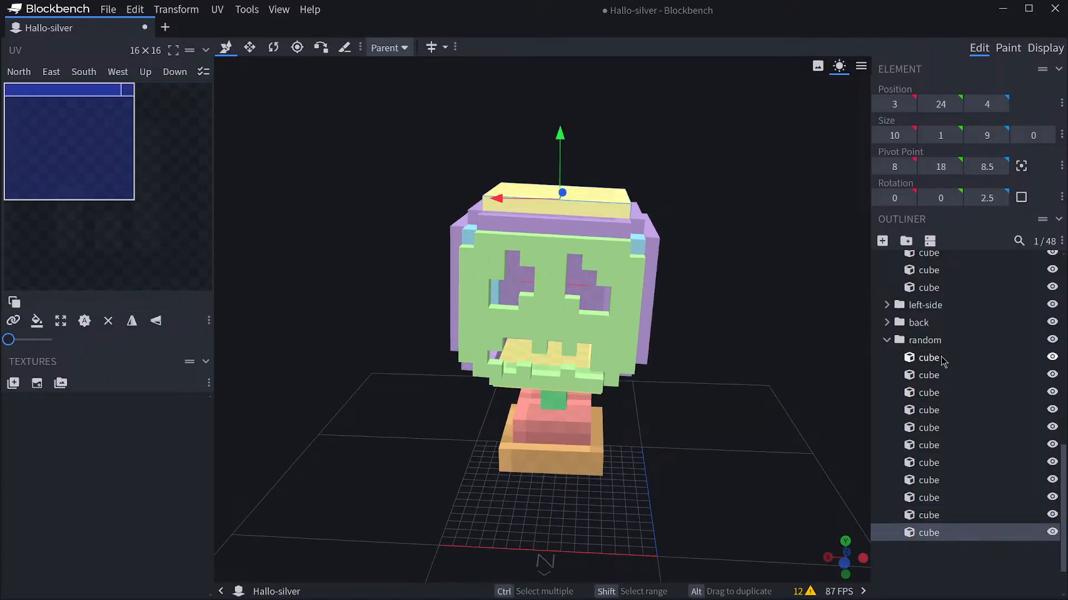
click(963, 585)
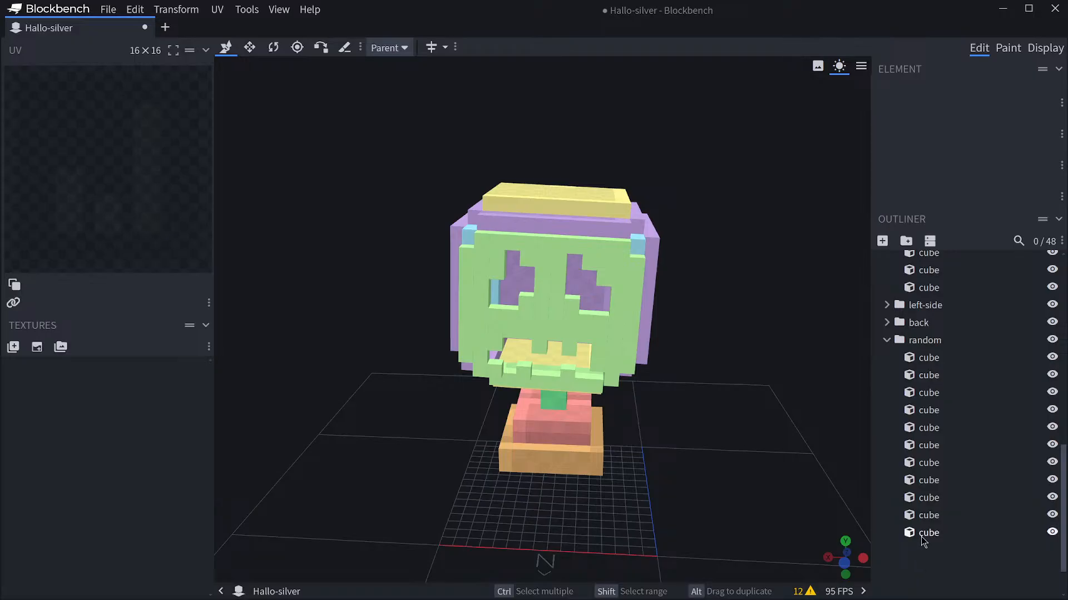
click(881, 242)
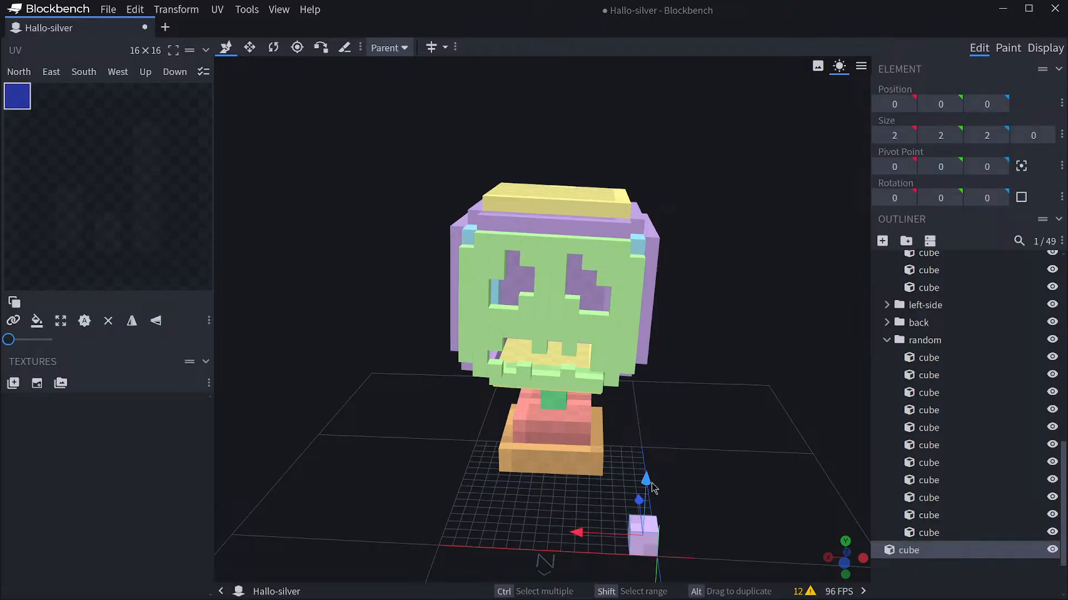
drag(651, 488, 679, 350)
drag(718, 243, 671, 175)
drag(521, 134, 647, 193)
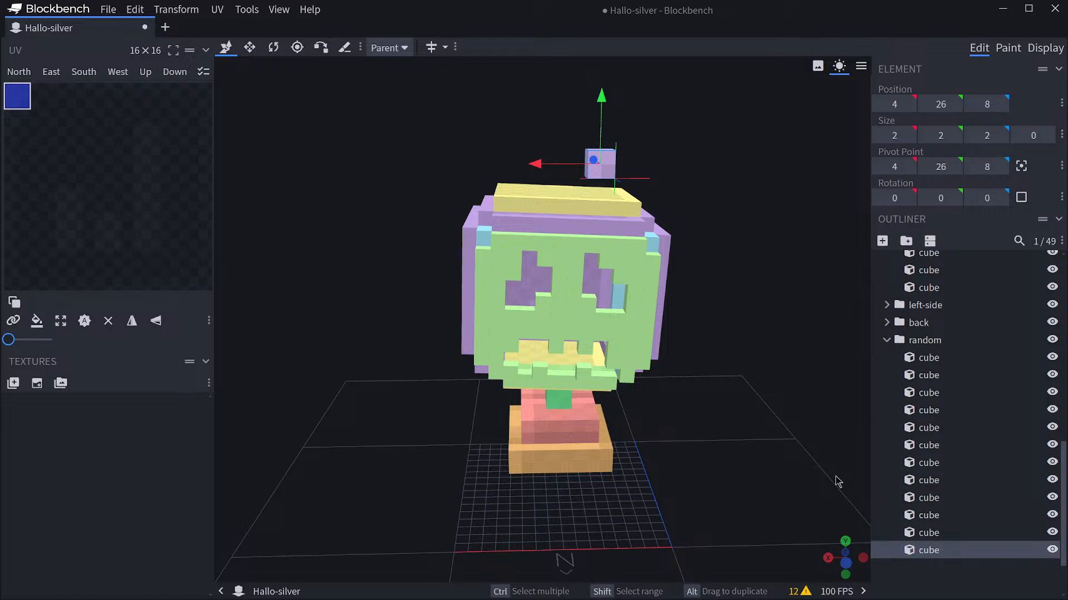
drag(838, 482, 810, 457)
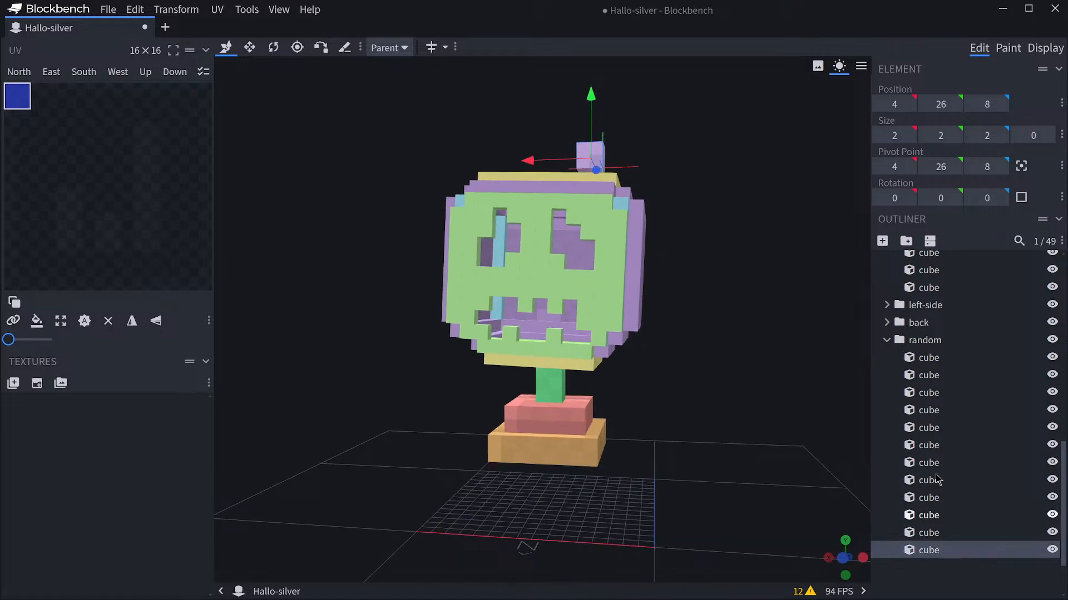
click(926, 346)
click(938, 553)
Collapse the face, right-side and random groups in the outliner, and select the whole random group.
drag(803, 398, 798, 419)
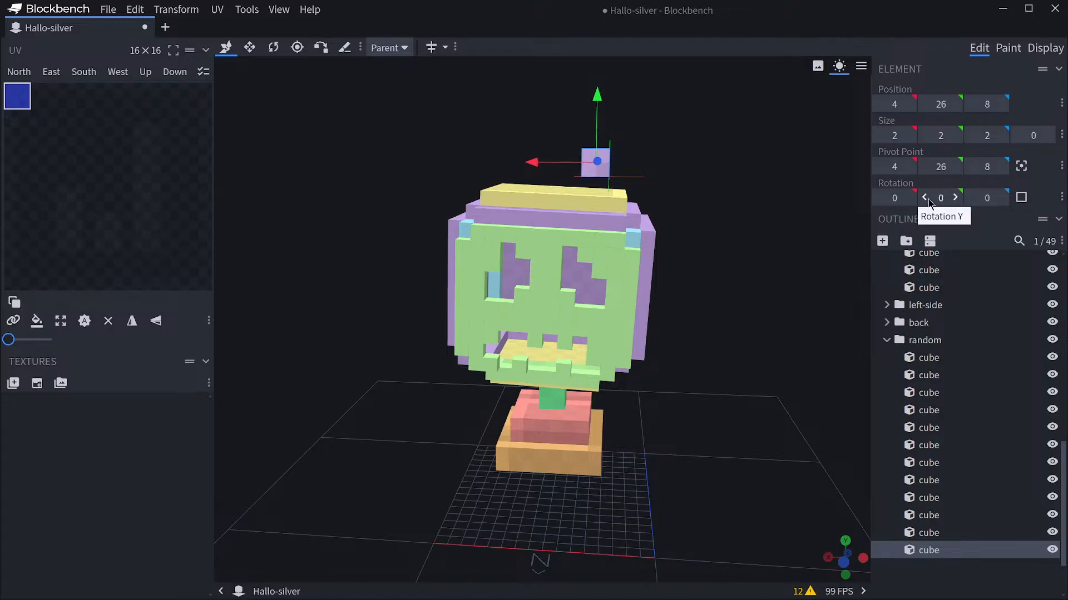
scroll(843, 359, up, 3)
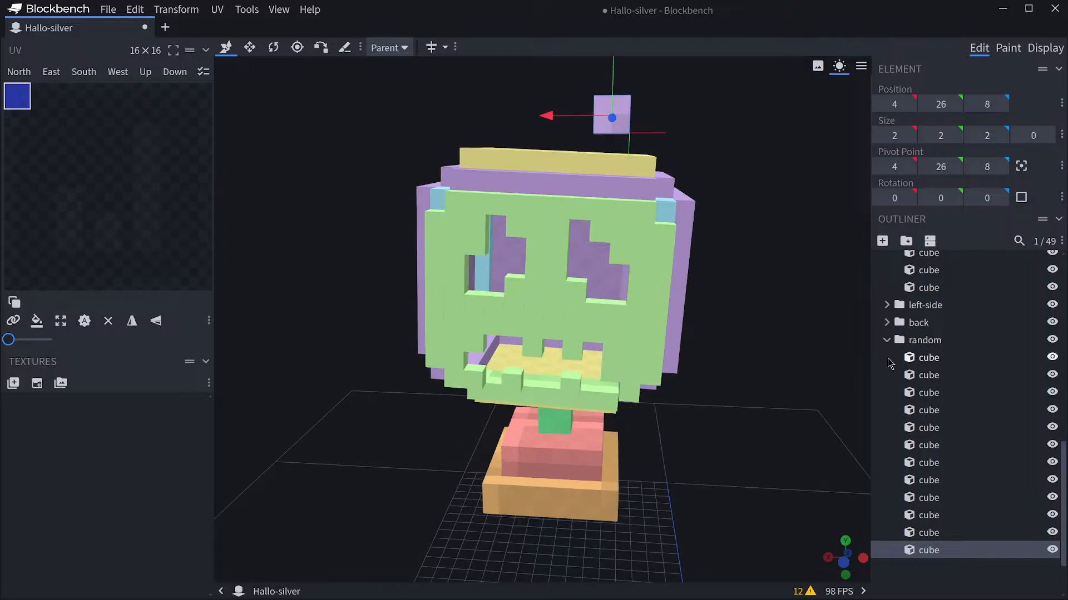
scroll(915, 340, down, 1)
scroll(915, 339, up, 8)
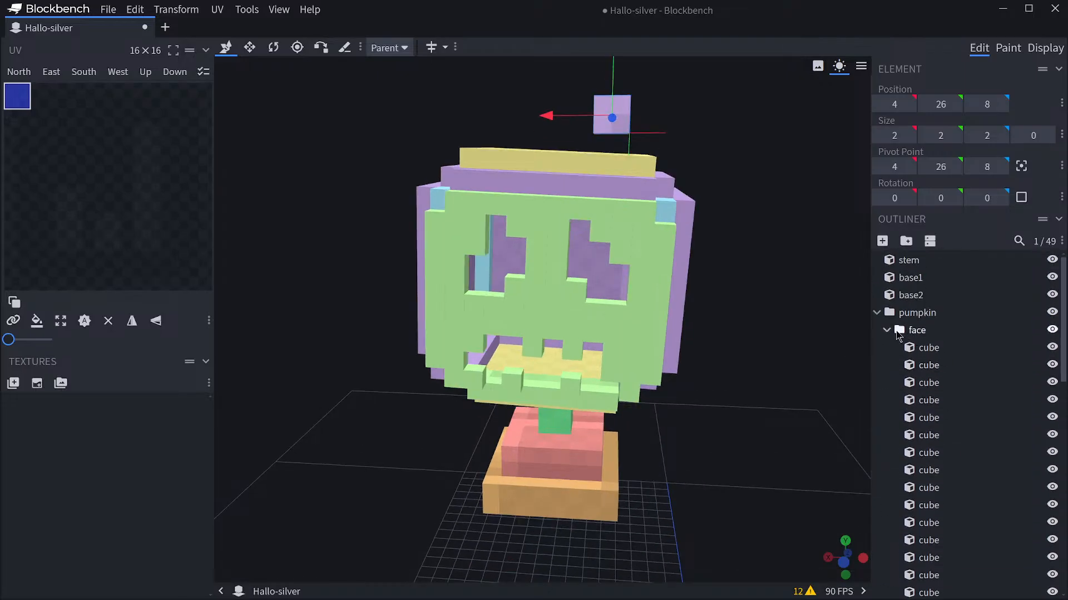
click(888, 328)
click(887, 348)
click(887, 400)
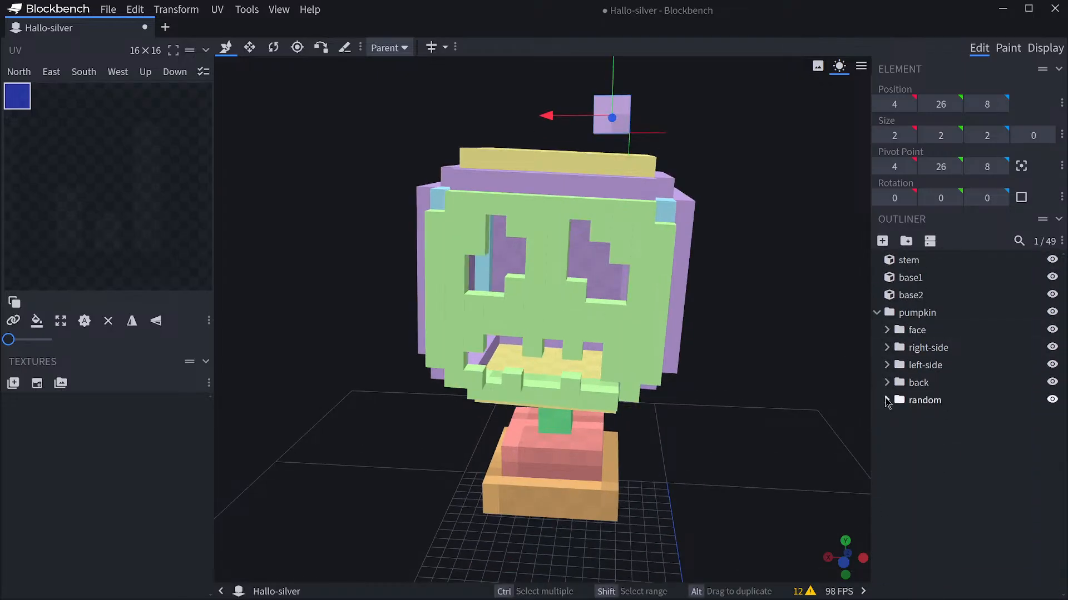
click(928, 401)
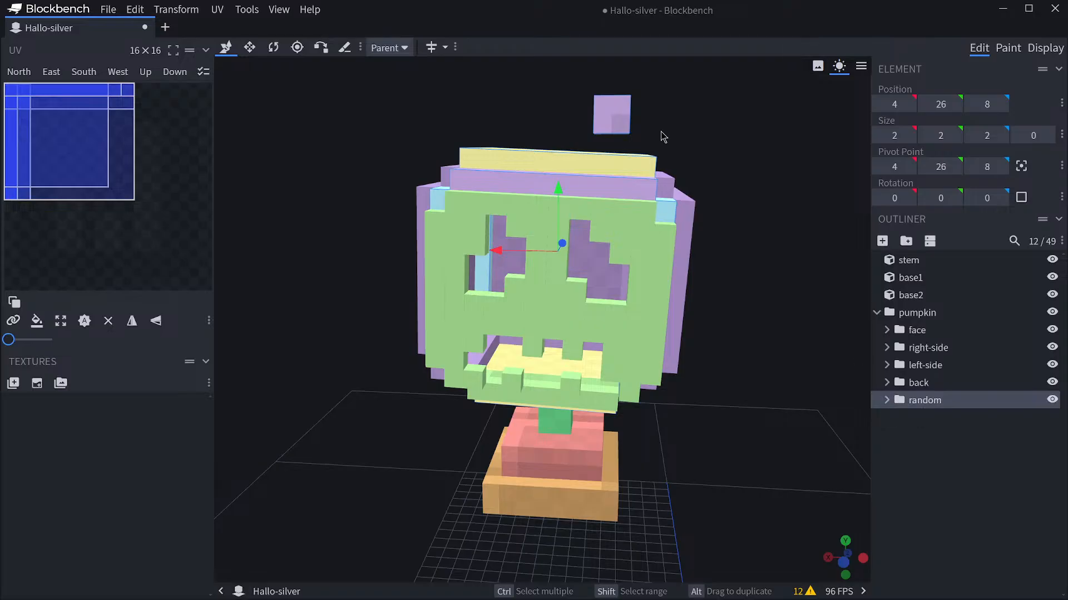
Select only the new small cube and move it onto the middle of the head's top slab at position 7, 25, 8.
click(624, 116)
scroll(913, 340, up, 2)
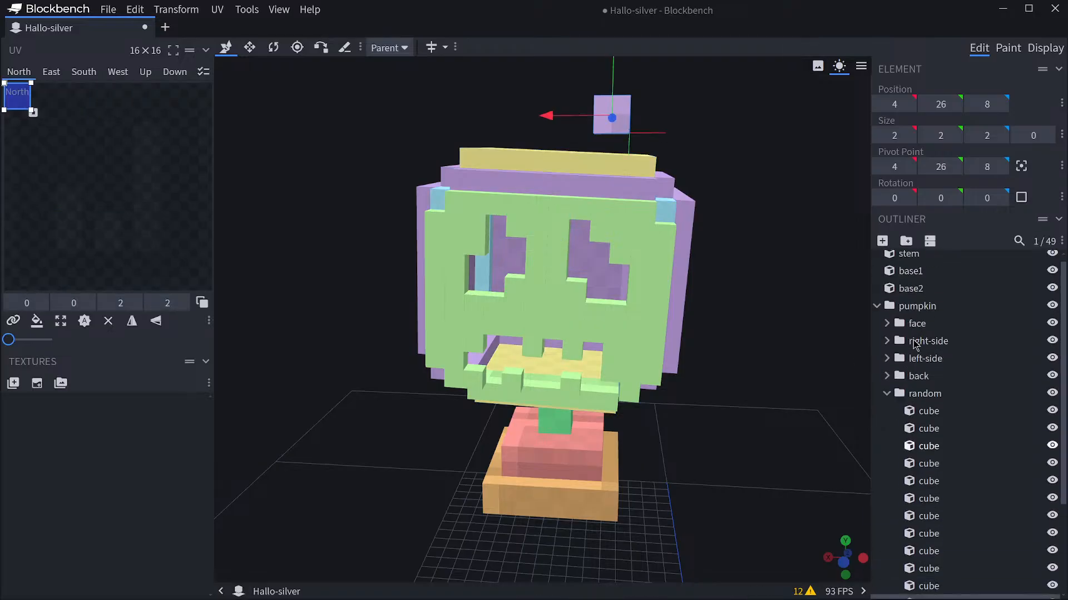
scroll(912, 365, down, 3)
drag(780, 220, 731, 279)
scroll(791, 220, down, 4)
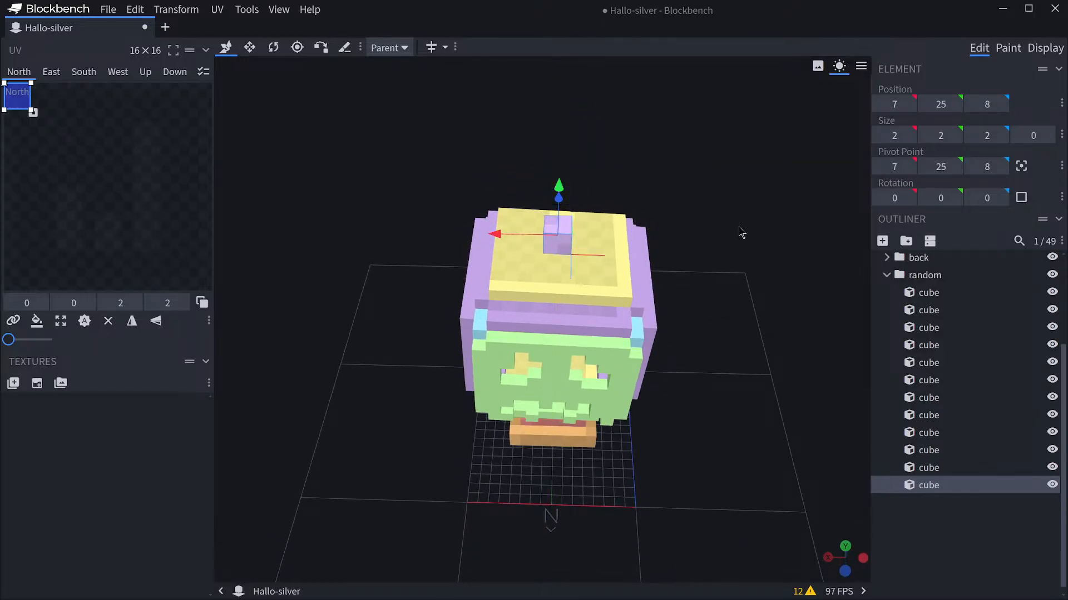
Rotate the small top cube to 7.5° about the Z axis, and set its width and depth to 1.
drag(741, 232, 777, 191)
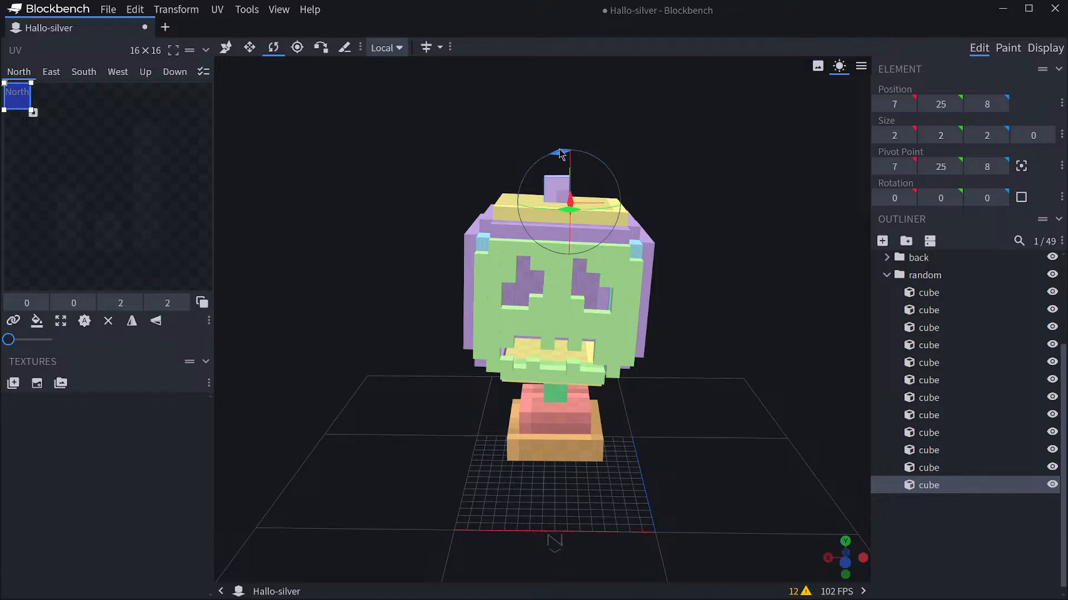
scroll(720, 155, up, 5)
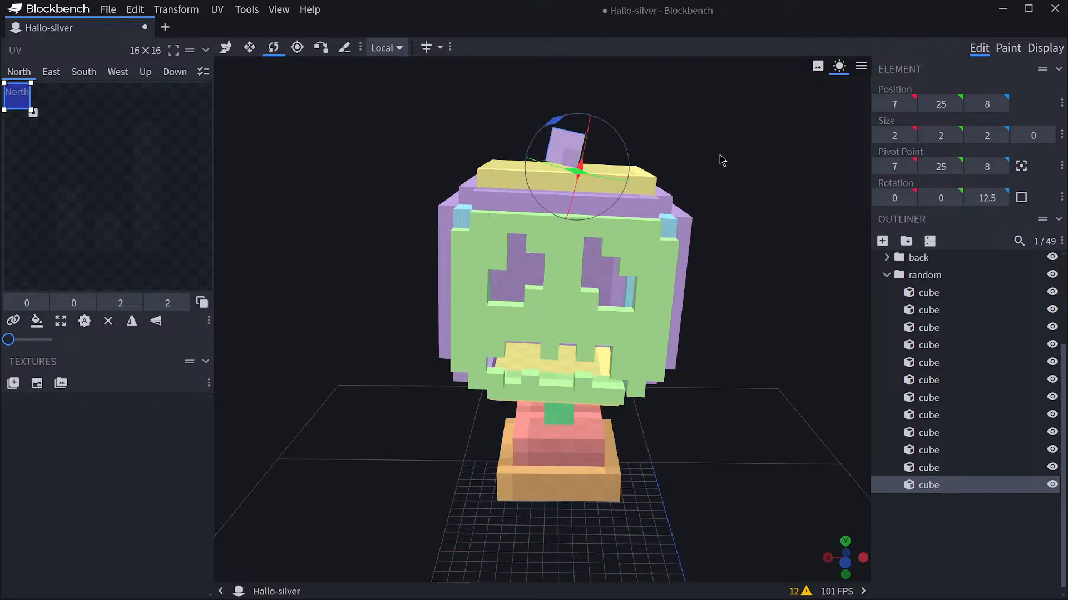
scroll(804, 174, down, 2)
drag(804, 174, 769, 249)
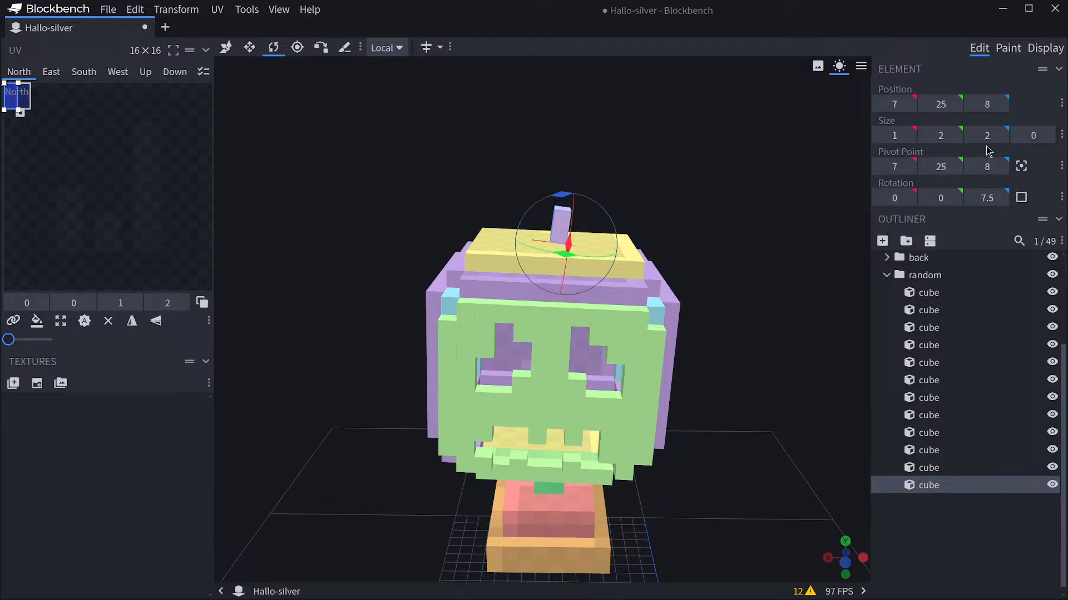
drag(818, 183, 795, 189)
drag(795, 163, 737, 186)
click(970, 135)
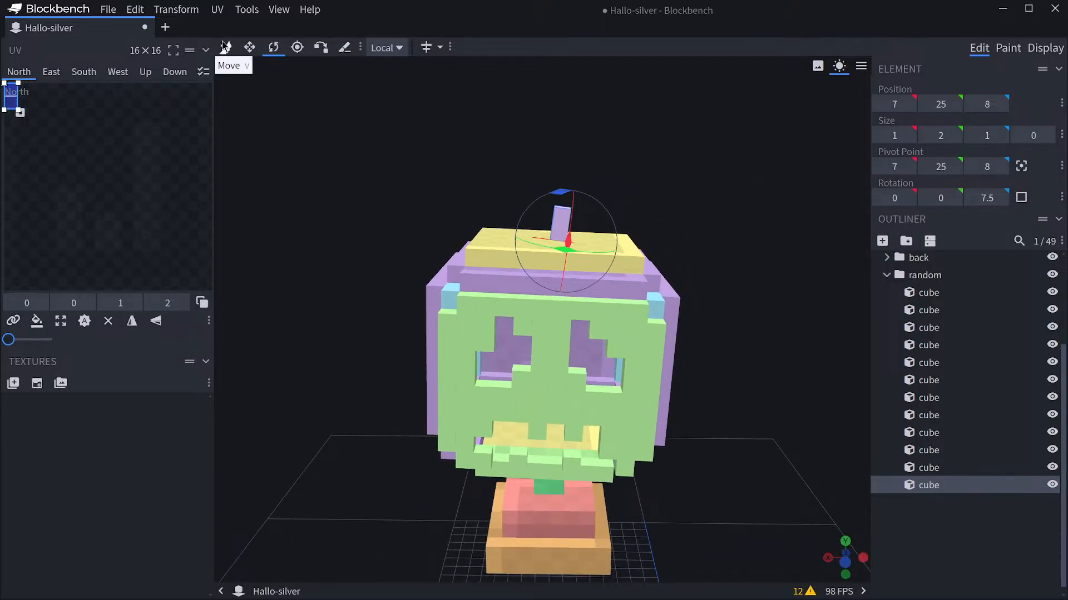
Lower the tilted stalk cube on top of the pumpkin by 1 unit and set its height to 3.
click(224, 45)
drag(665, 178, 796, 98)
scroll(698, 217, up, 8)
right_click(754, 182)
click(783, 110)
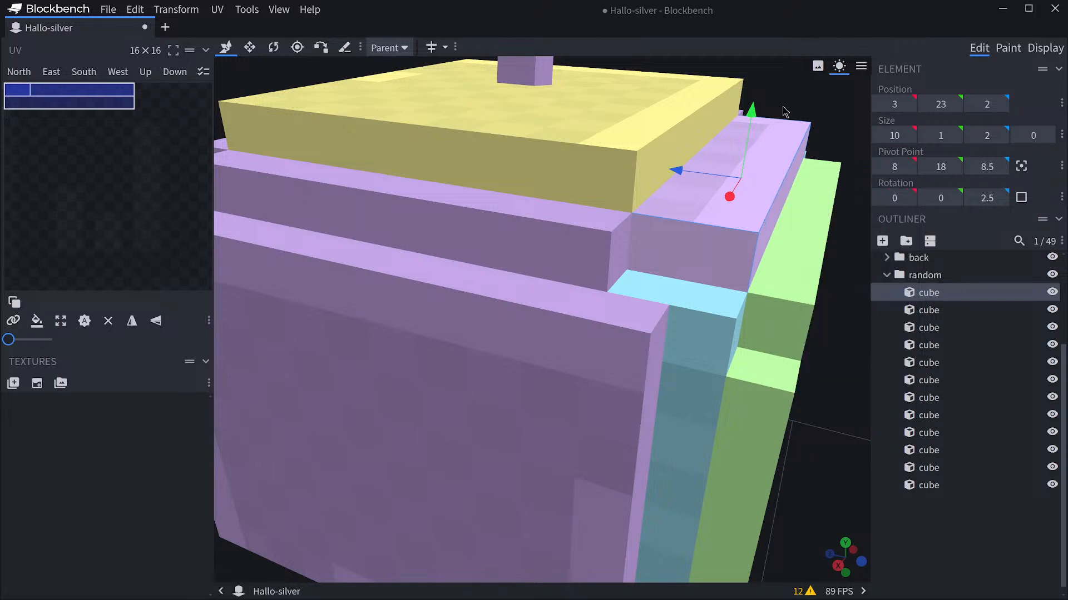
drag(839, 127, 792, 148)
scroll(792, 148, down, 5)
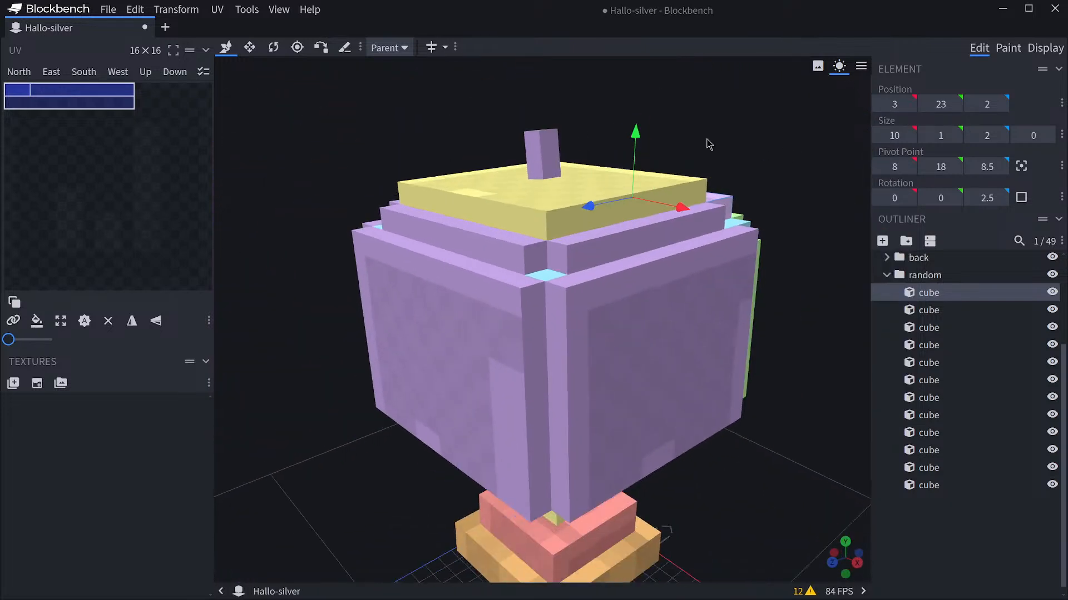
click(558, 146)
drag(539, 100, 537, 109)
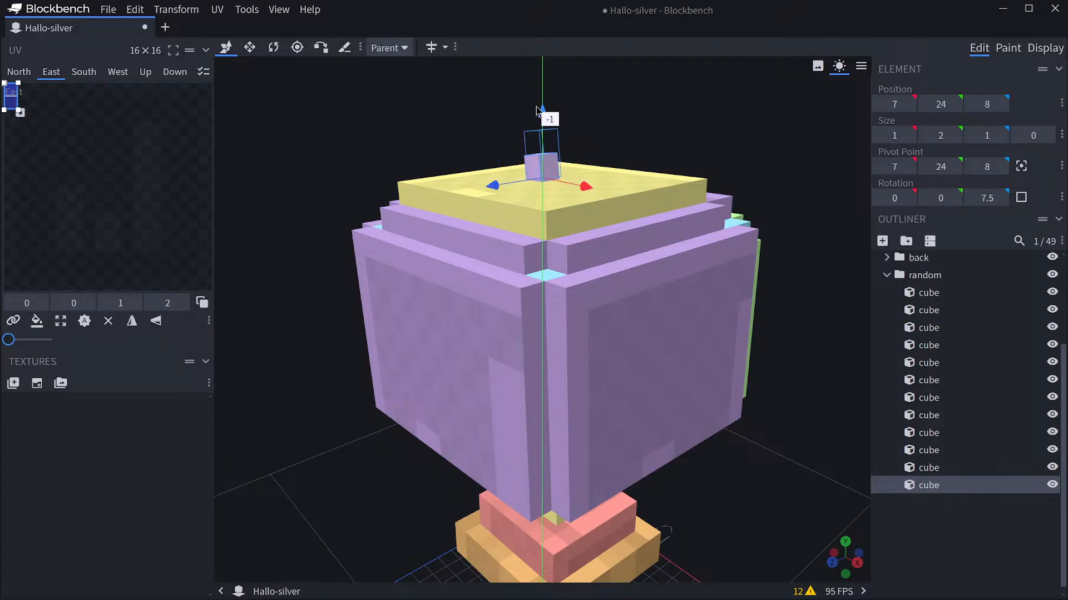
click(954, 135)
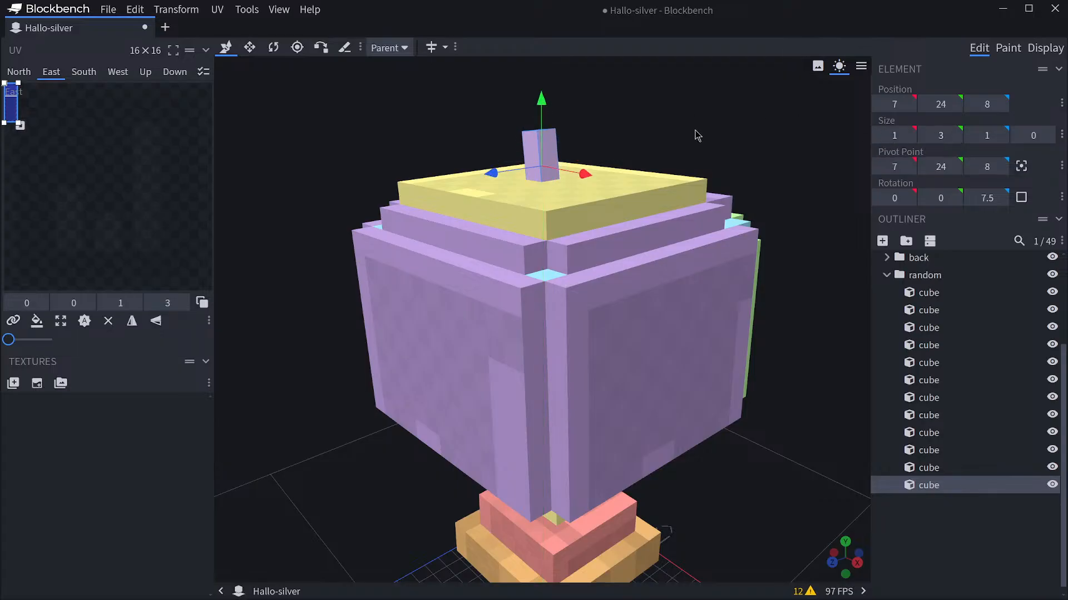
drag(698, 136, 450, 122)
scroll(751, 167, down, 5)
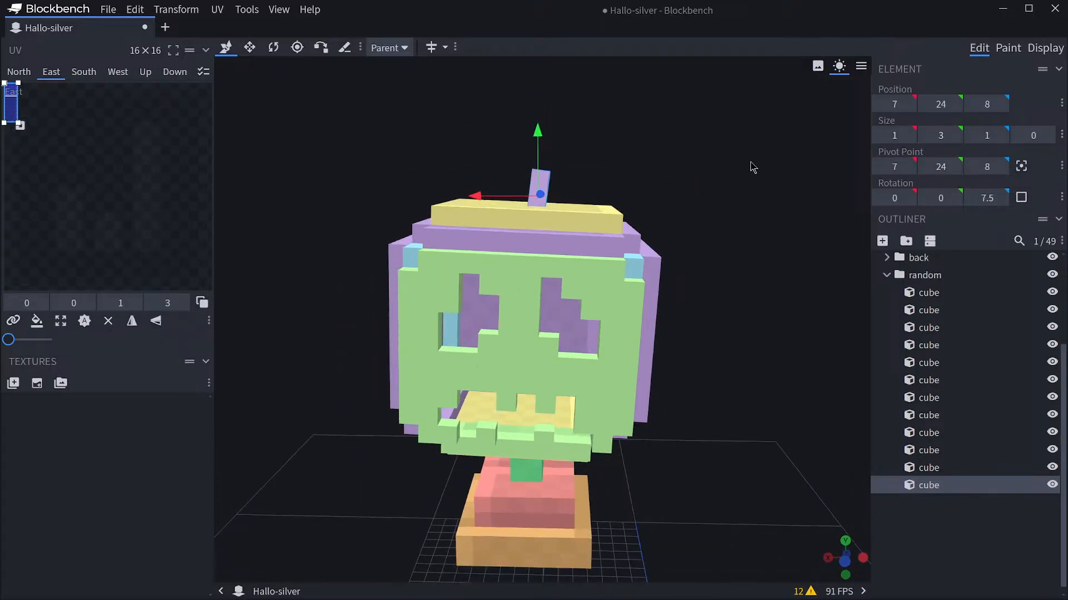
scroll(737, 234, down, 2)
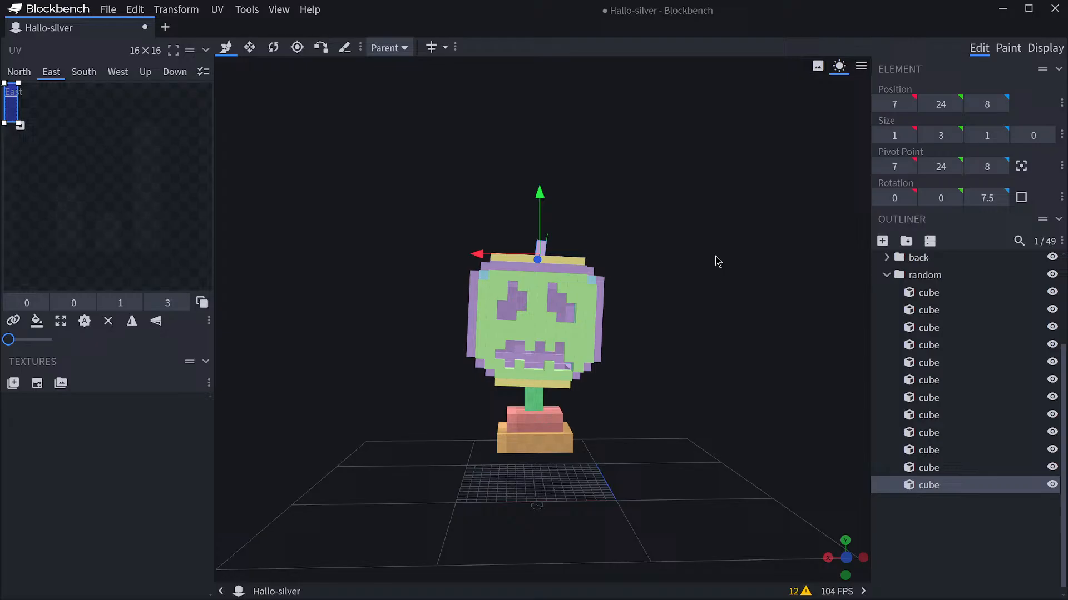
Thicken the pumpkin's stalk cube to 2 by 2 units and extend its height to 4.
click(902, 520)
scroll(726, 356, up, 2)
mouse_move(725, 327)
mouse_down()
mouse_move(742, 288)
mouse_move(710, 329)
mouse_up()
click(544, 248)
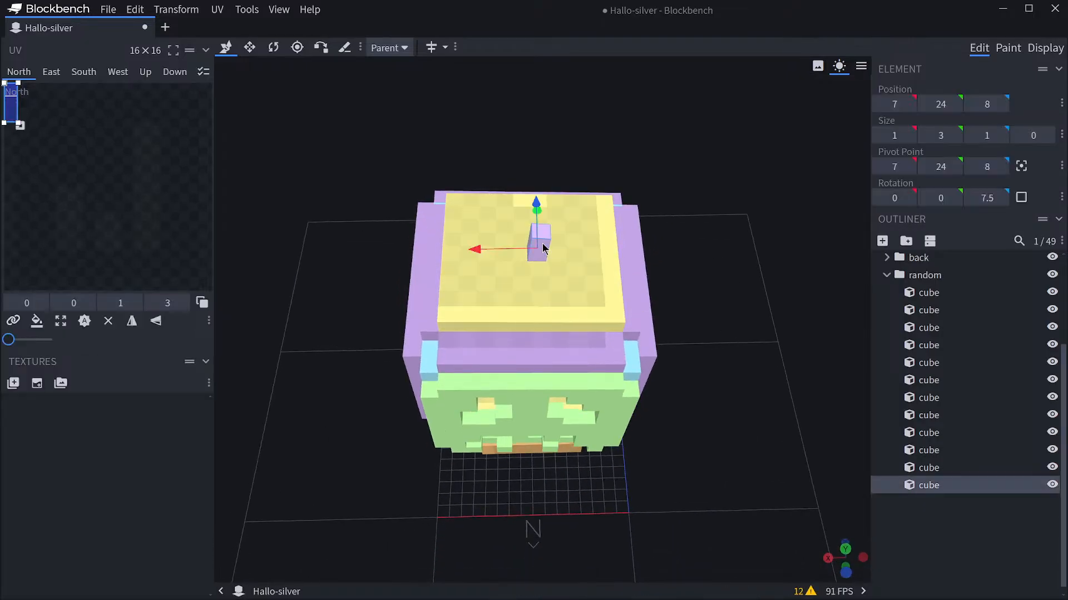
click(911, 135)
drag(837, 234, 806, 176)
click(249, 48)
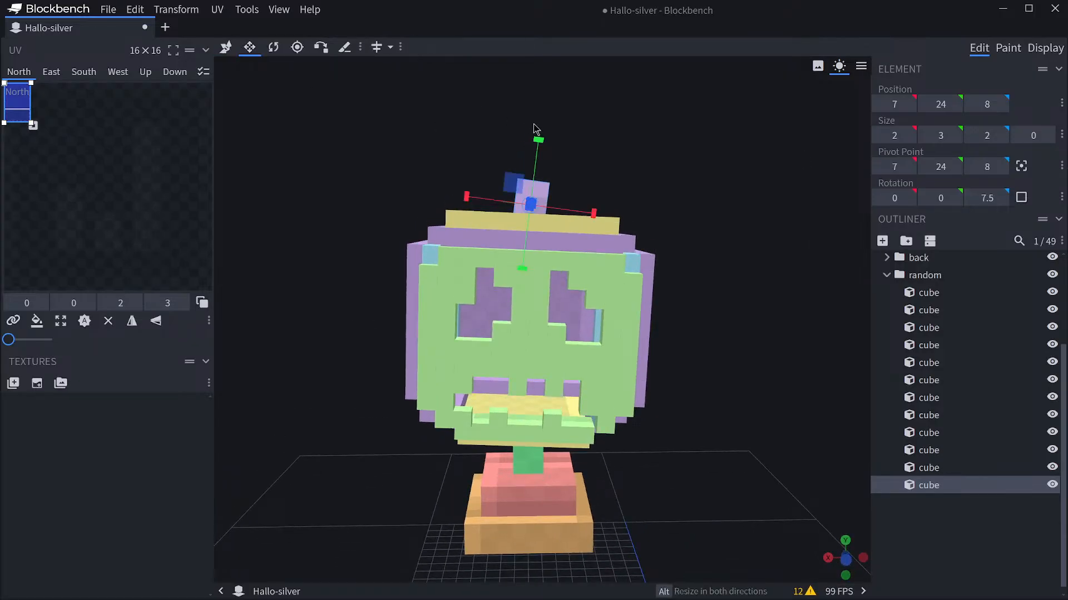
drag(545, 140, 548, 136)
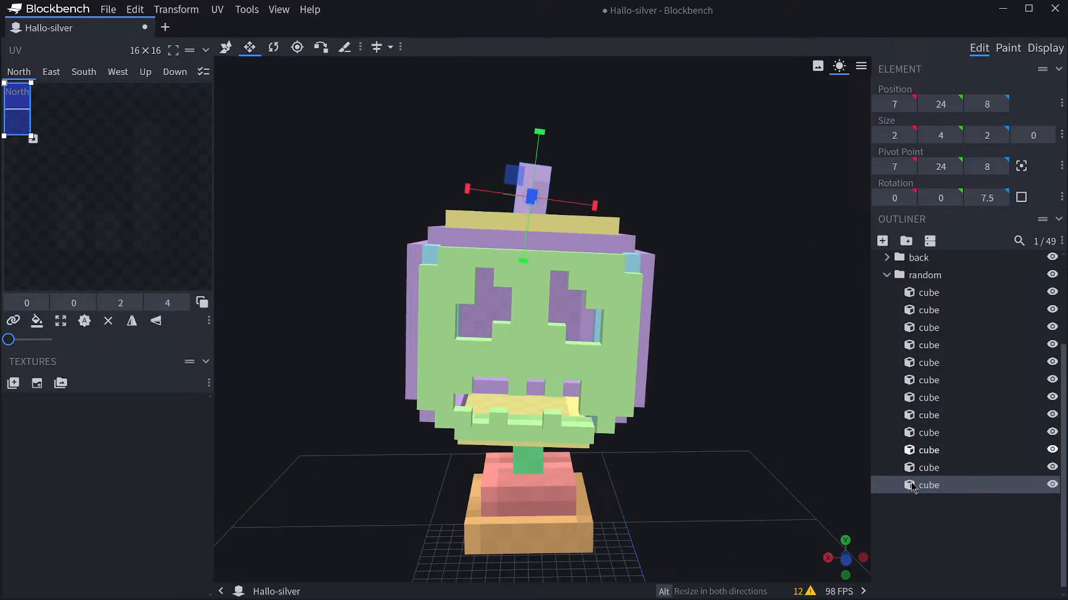
Preview the whole pumpkin model in the item frame display and return to editing mode.
click(727, 338)
scroll(729, 298, down, 5)
drag(720, 341, 711, 311)
click(1038, 50)
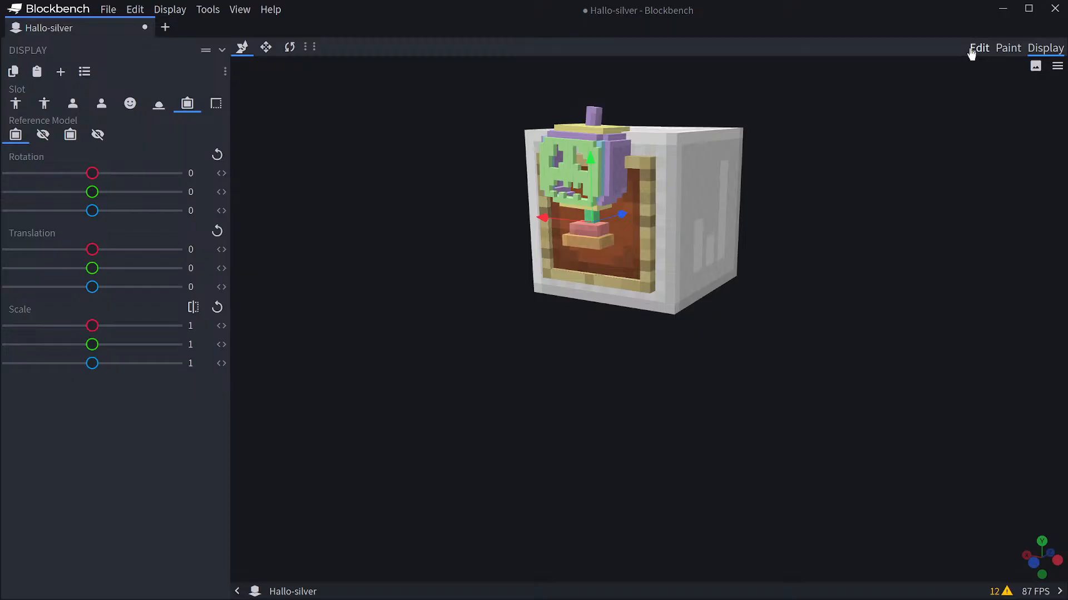
click(978, 49)
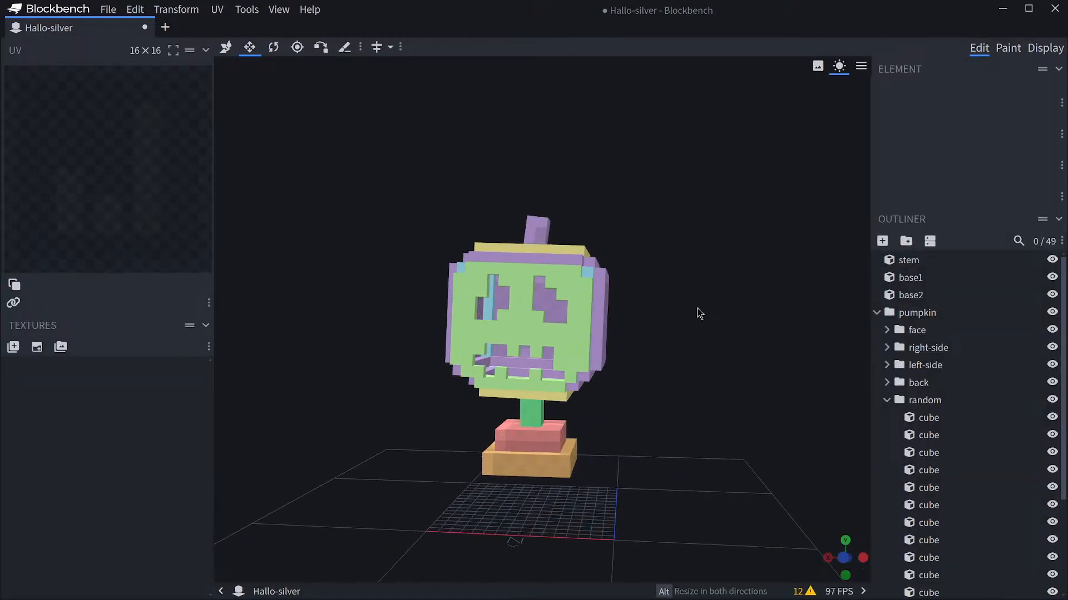
mouse_move(699, 314)
mouse_down()
mouse_move(665, 322)
mouse_move(687, 320)
mouse_up()
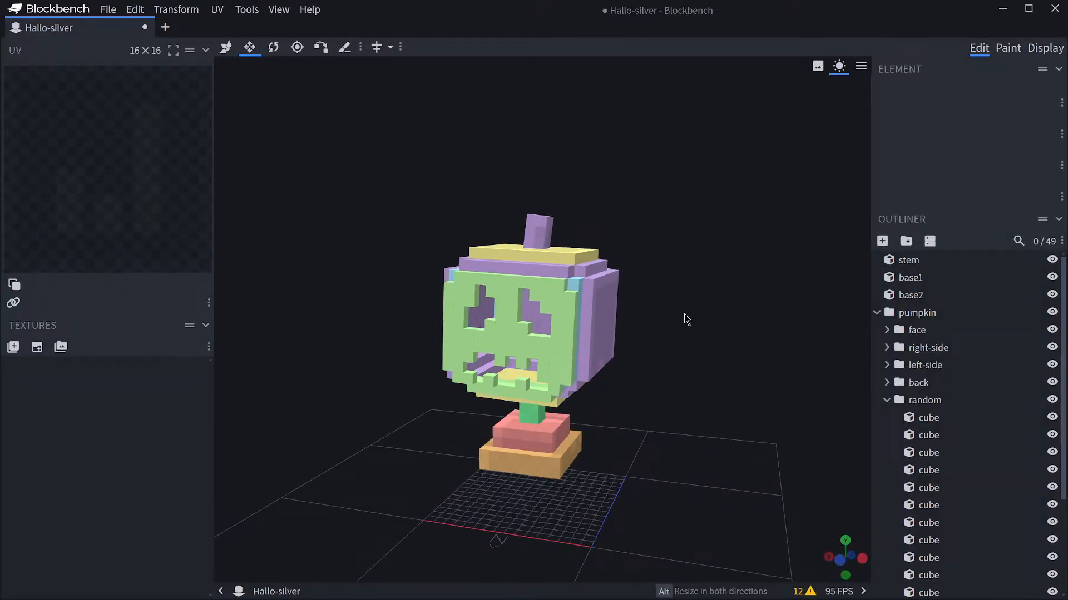
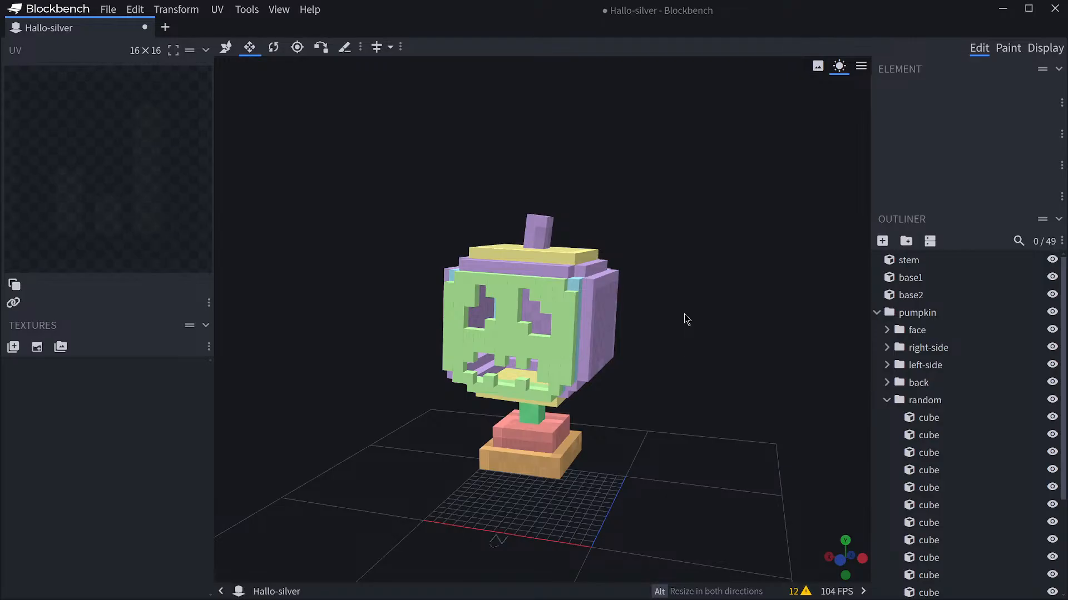
scroll(695, 306, up, 3)
mouse_move(695, 306)
mouse_down()
mouse_move(710, 303)
mouse_move(700, 303)
mouse_up()
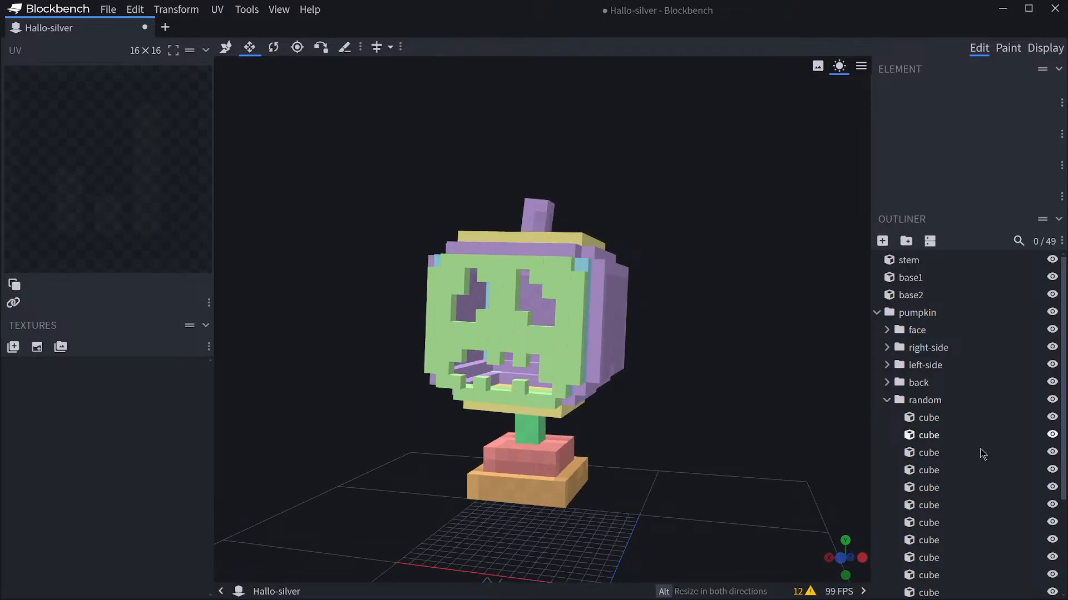
Collapse the random and pumpkin groups in the outliner and select all elements of the model.
scroll(983, 455, down, 2)
scroll(943, 436, up, 2)
click(887, 400)
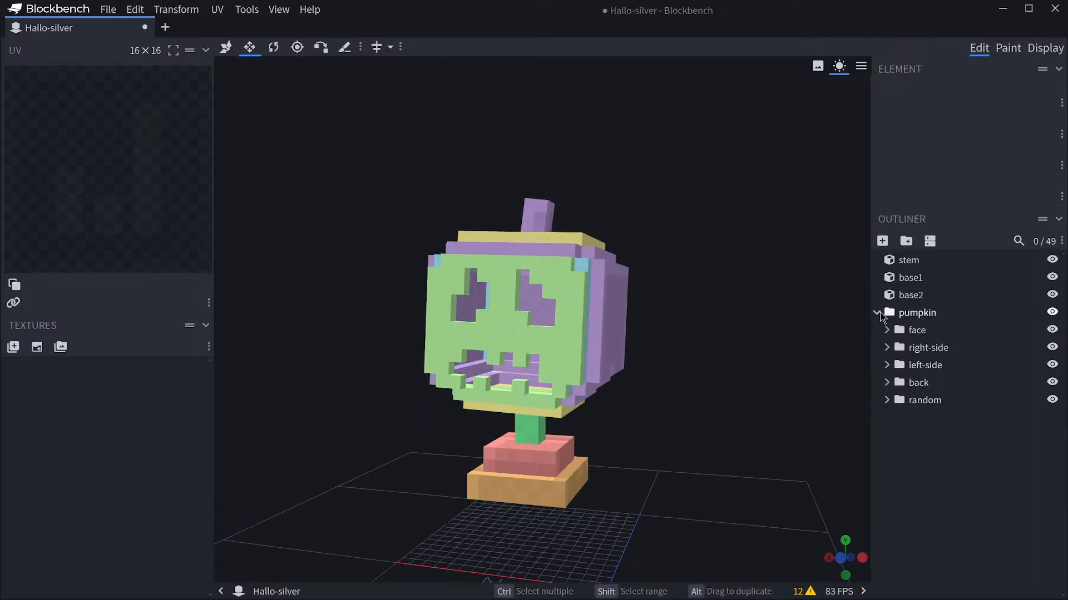
click(947, 264)
ctrl+click(936, 314)
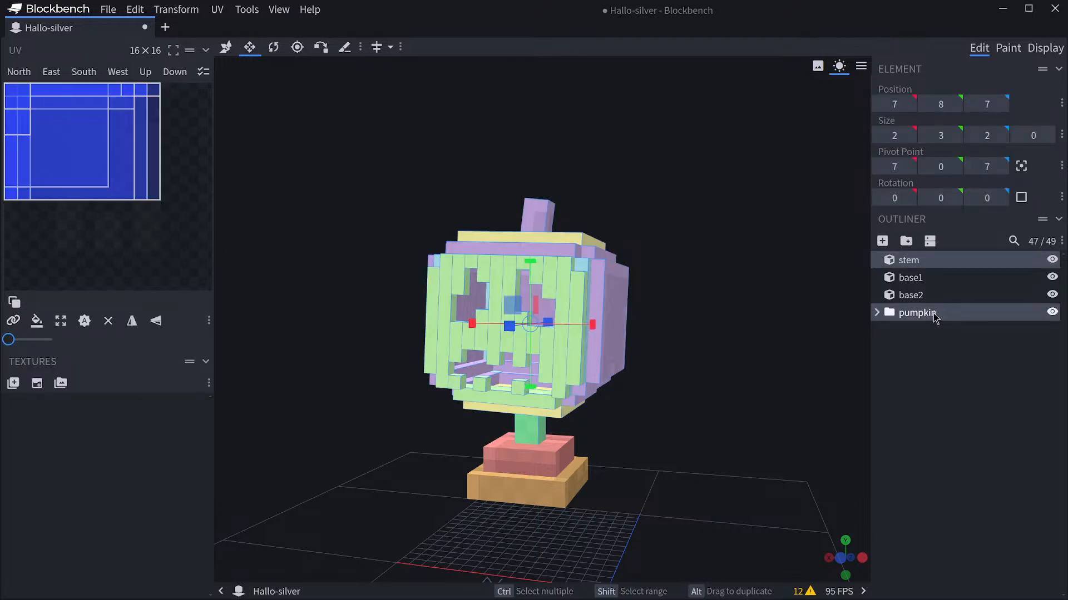
right_click(933, 313)
click(947, 280)
key(ctrl+a)
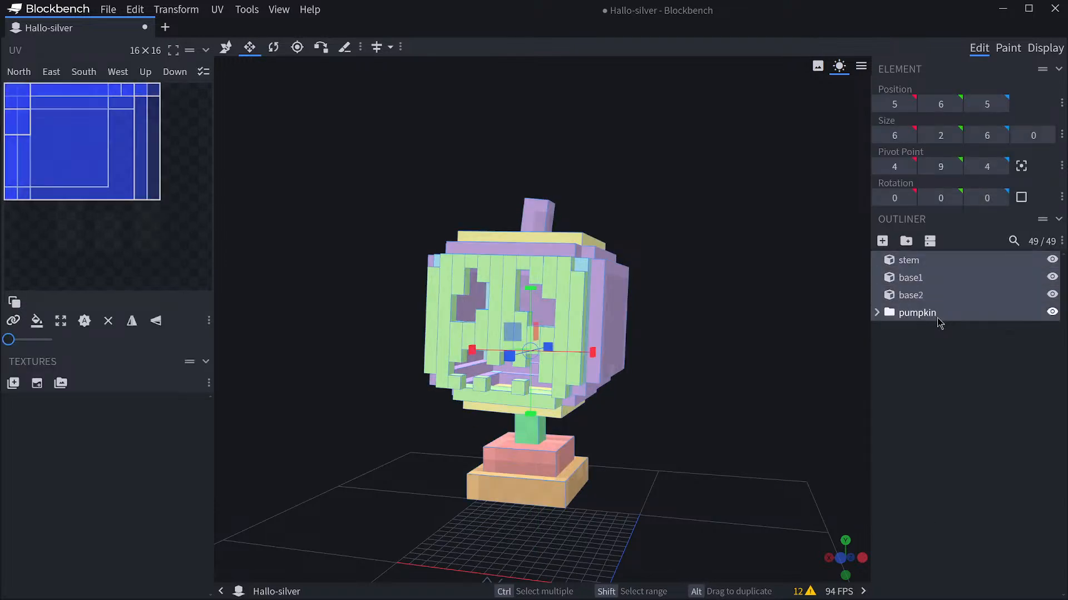
right_click(938, 320)
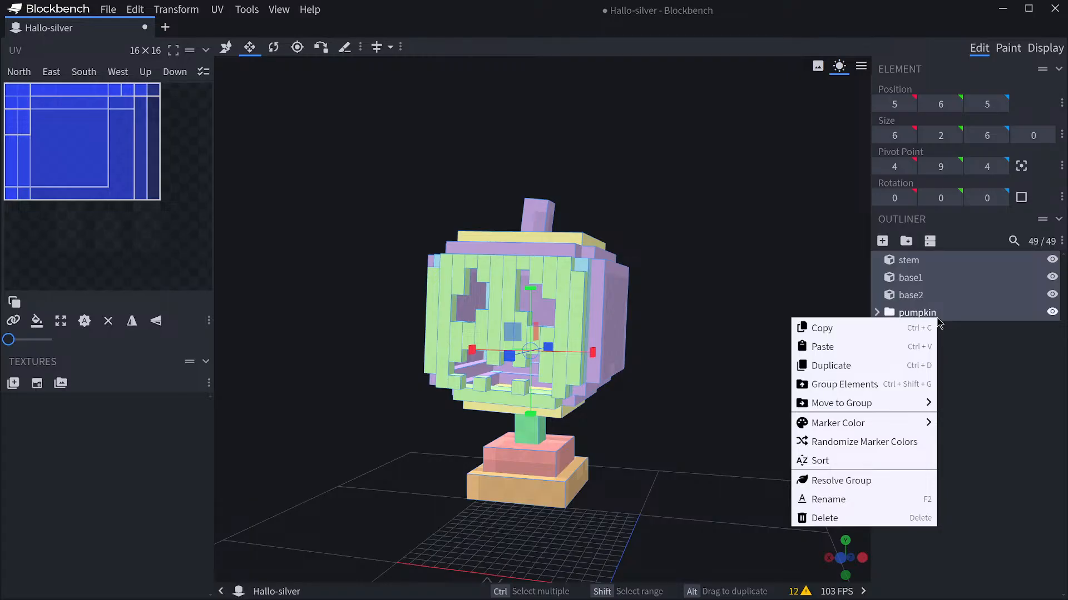
Create a texture template named hallo-silver at 16x pixel density for the whole model.
click(37, 384)
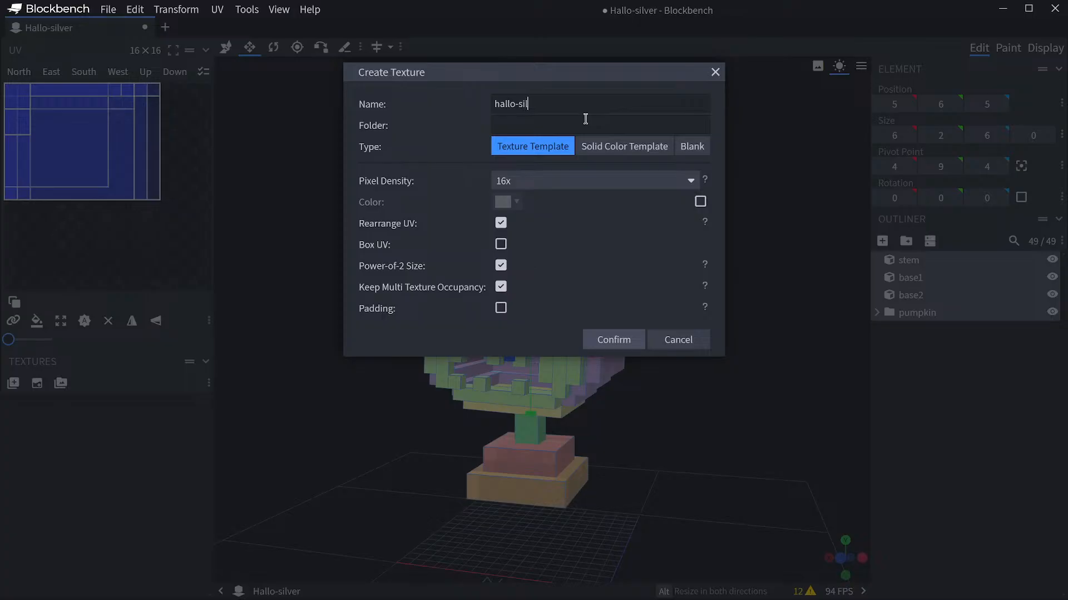
click(604, 348)
drag(733, 385, 766, 389)
scroll(752, 390, up, 3)
scroll(735, 420, down, 3)
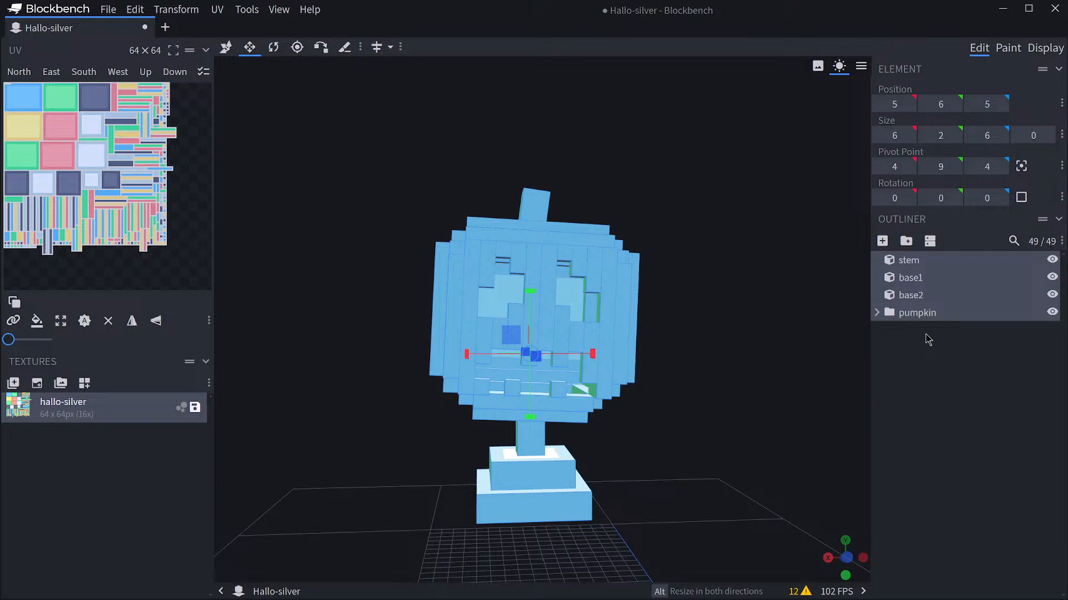
click(927, 301)
click(917, 313)
drag(747, 358, 715, 346)
Open the recent ScuteboardTrophy model and copy its item frame display settings.
click(167, 28)
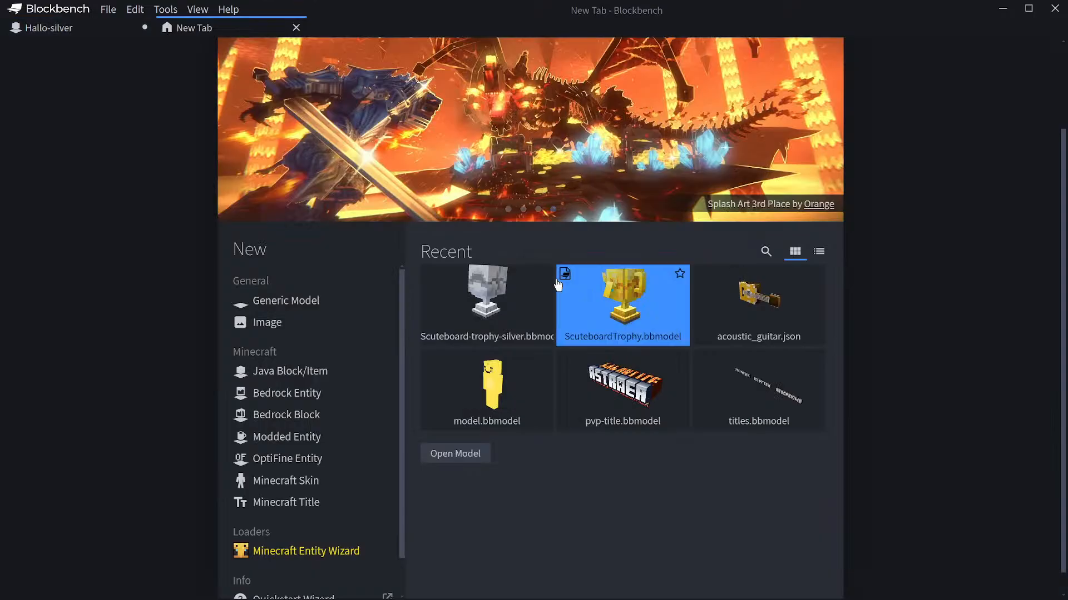
click(615, 309)
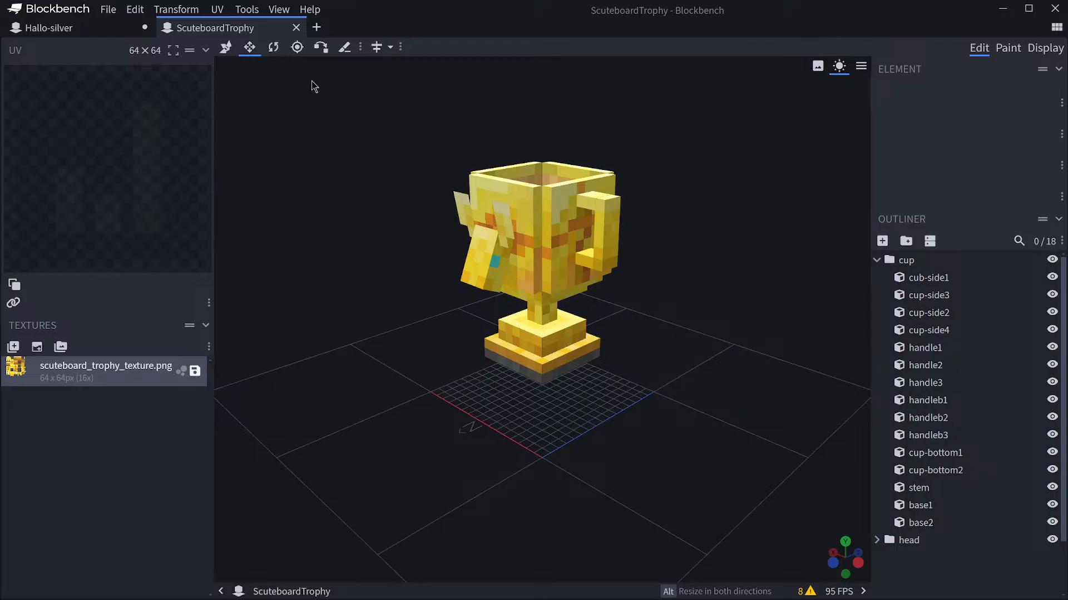
click(1045, 48)
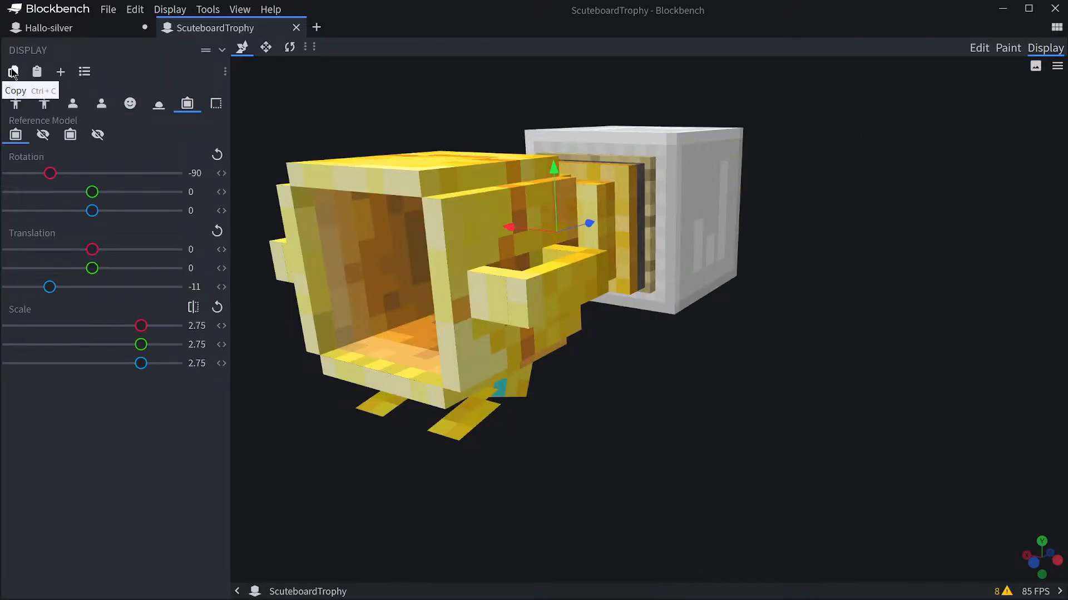
Paste the copied display settings onto Hallo-silver's item frame slot, close ScuteboardTrophy and return to editing mode.
click(103, 29)
click(1037, 50)
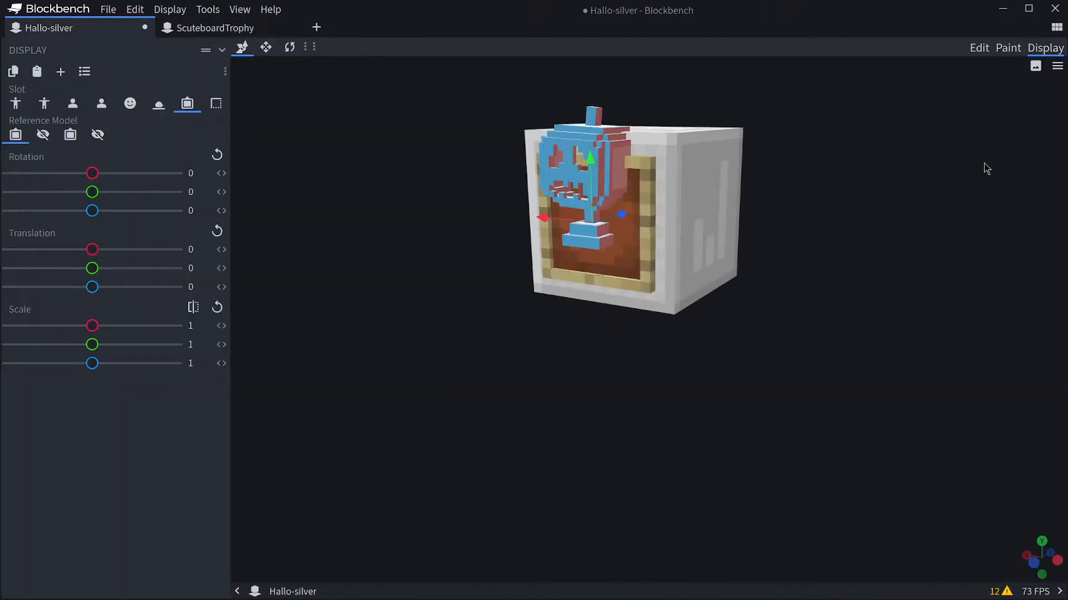
click(36, 71)
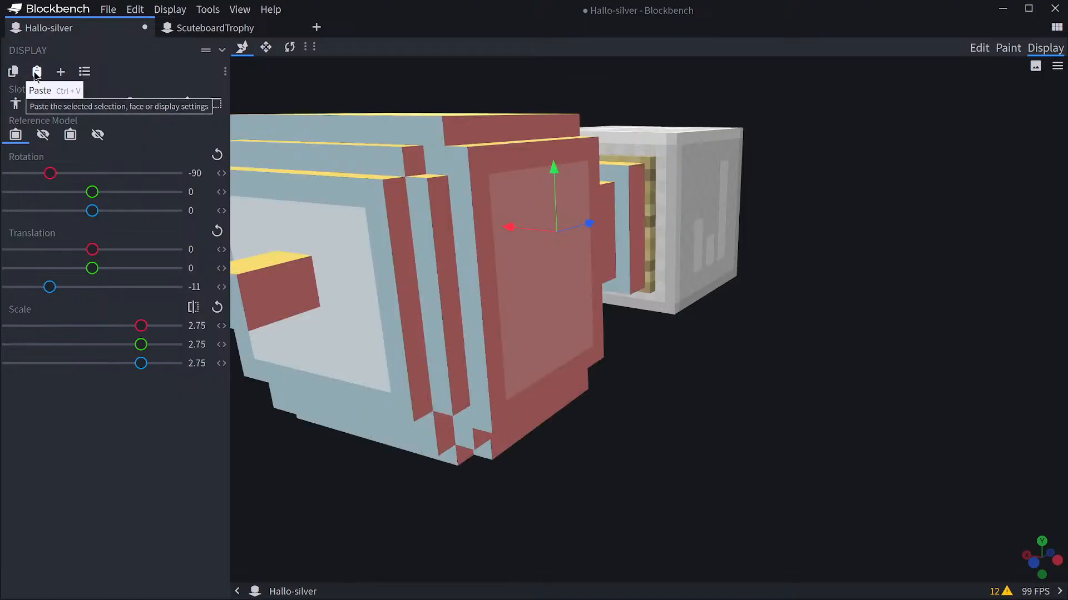
drag(665, 410, 882, 357)
click(296, 27)
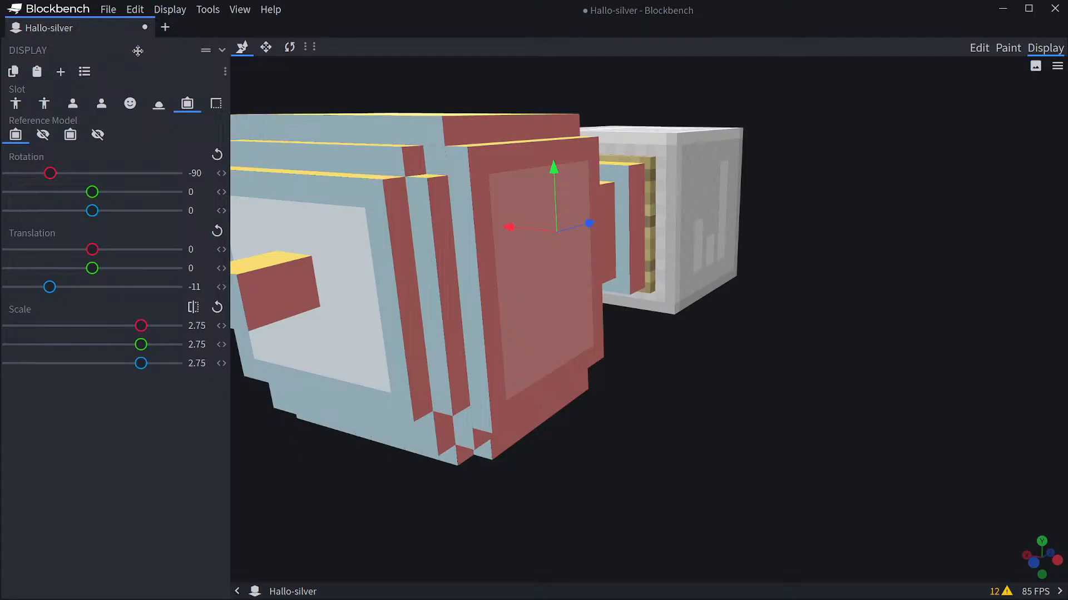
click(979, 49)
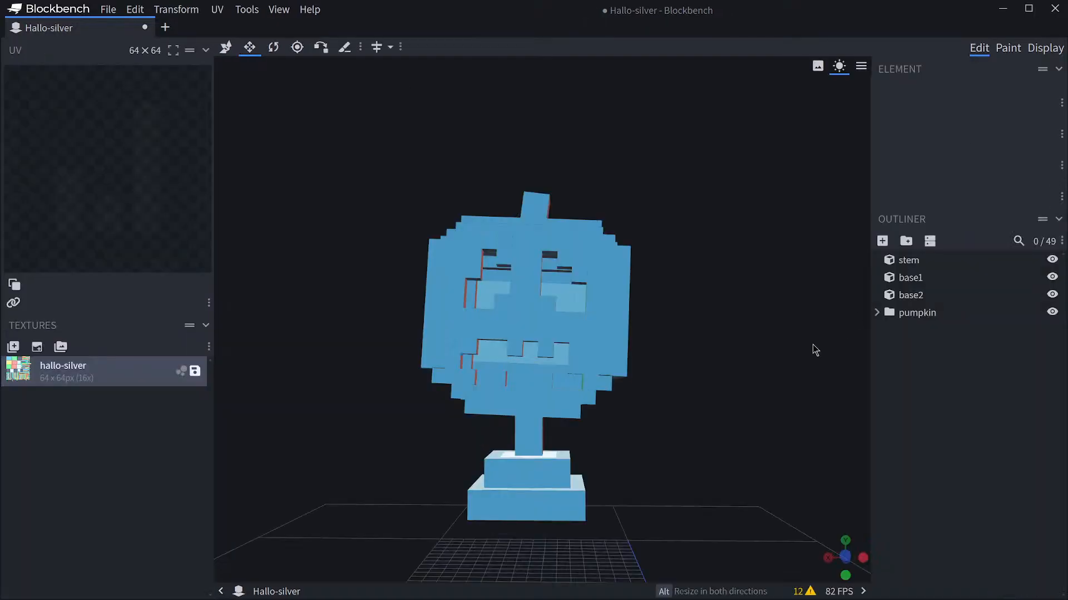
Open the recent Scuteboard-trophy-silver model and review its third-person, first-person and head display settings.
click(168, 27)
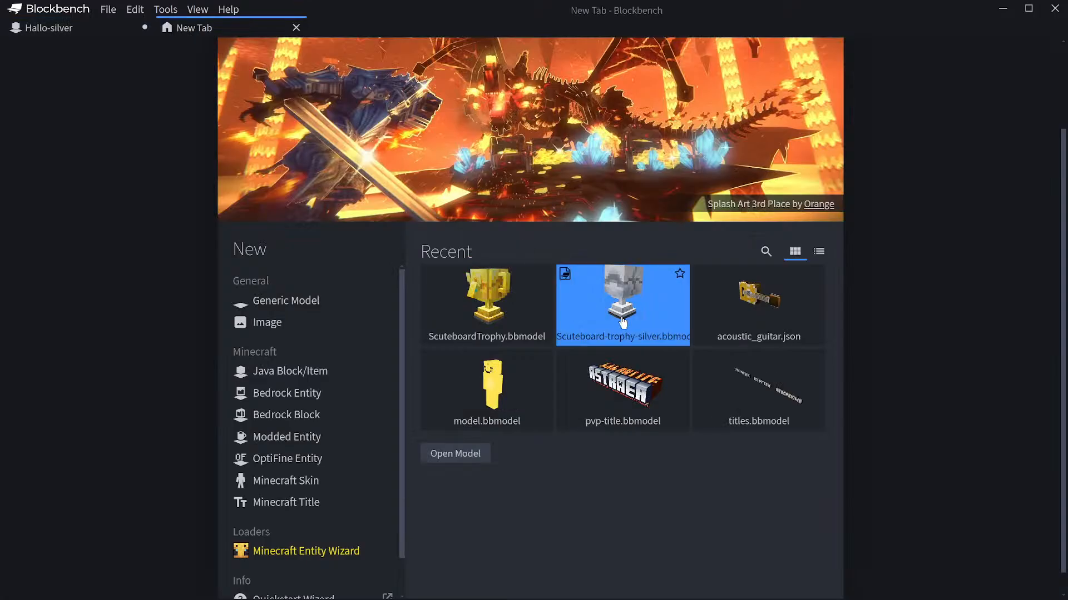
click(620, 303)
click(1044, 48)
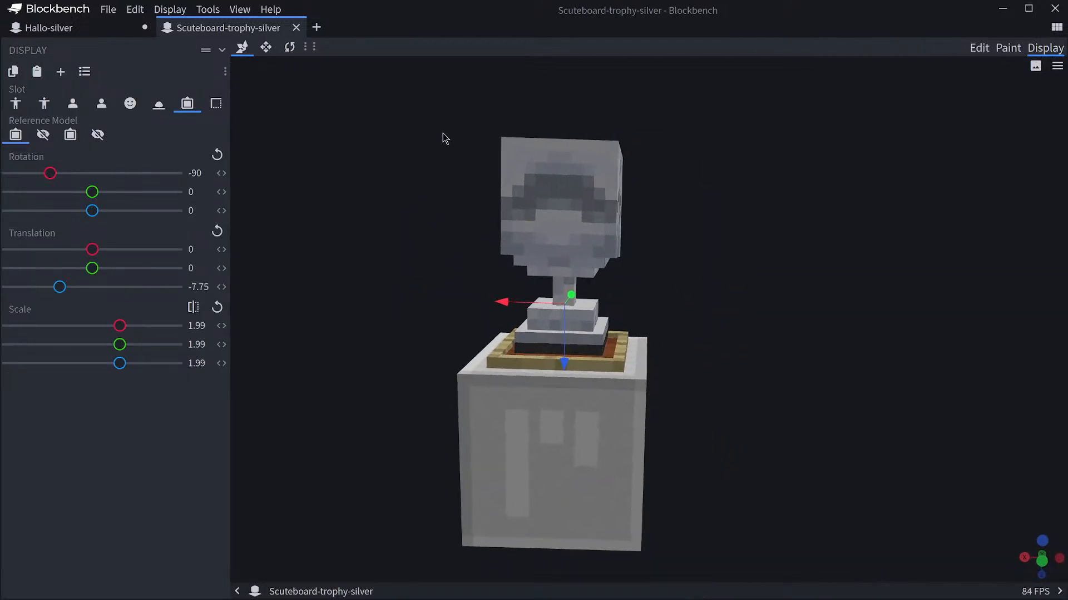
click(16, 105)
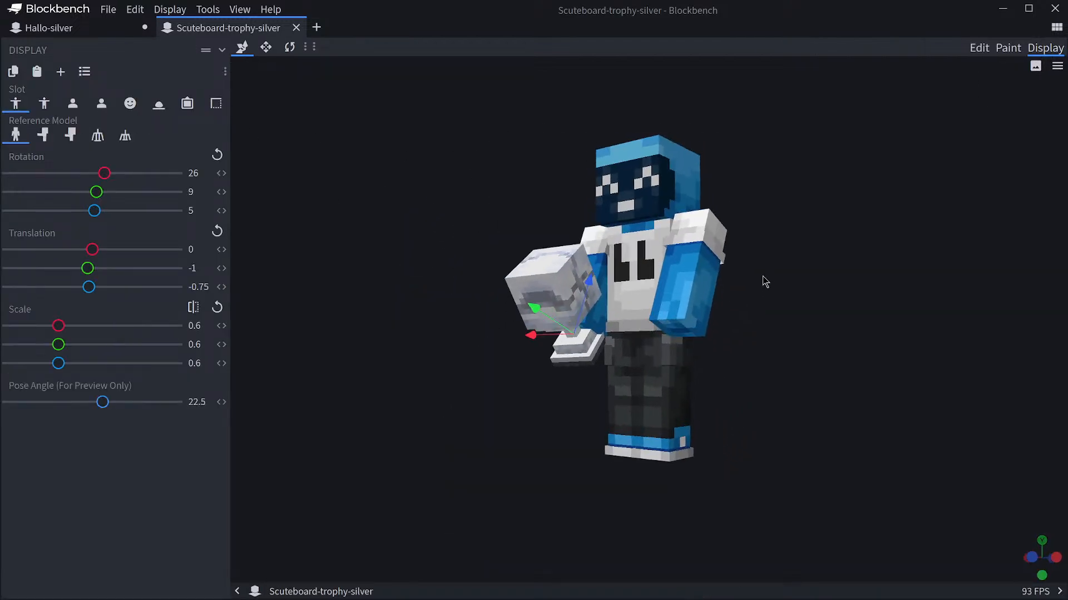
click(101, 105)
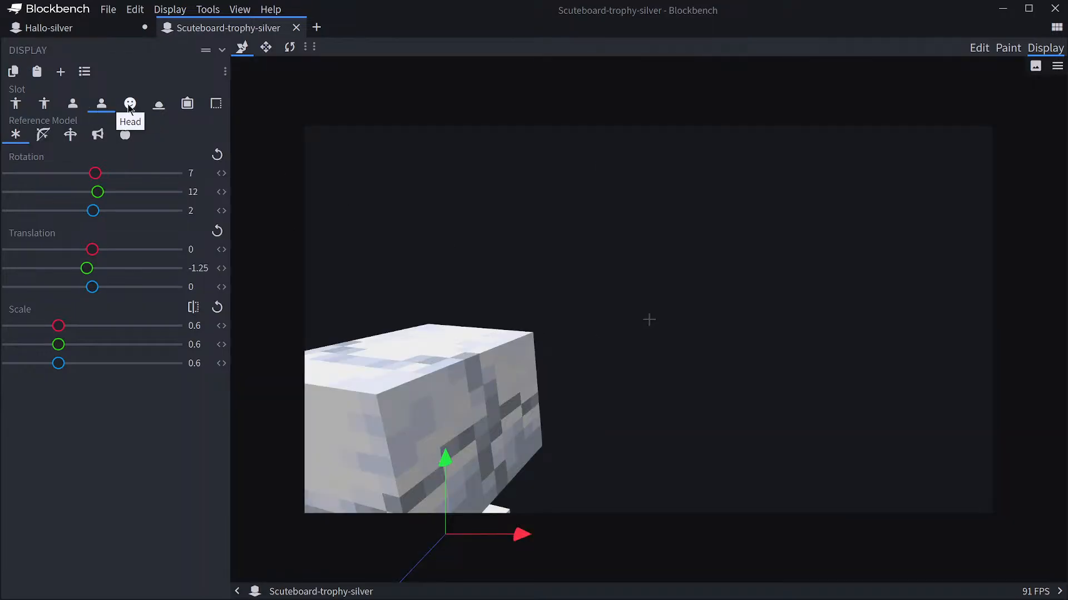
click(130, 105)
right_drag(809, 199, 813, 304)
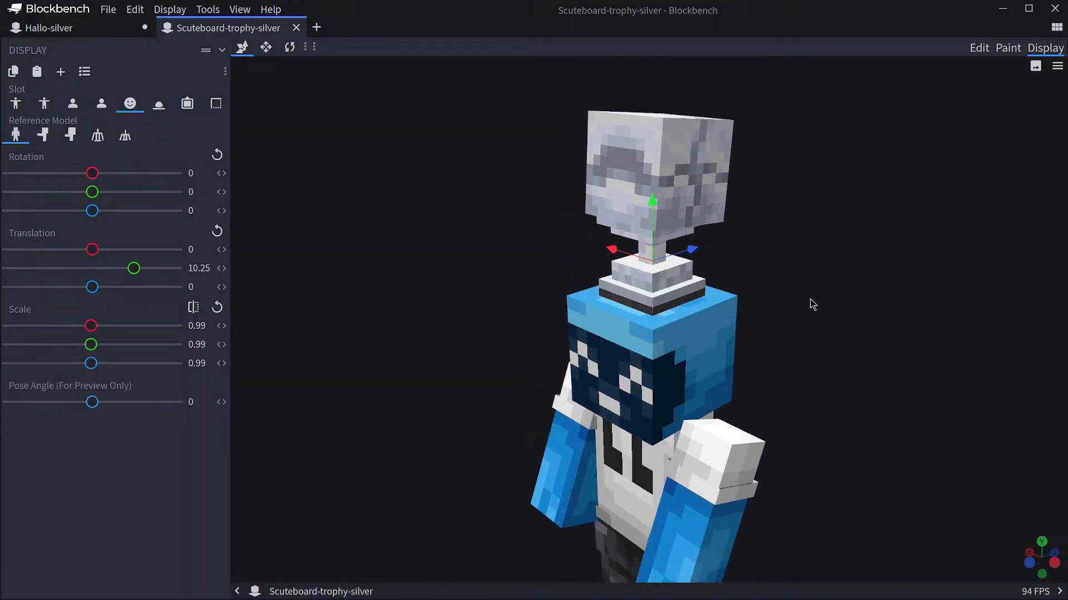
Copy the item frame display settings of Scuteboard-trophy-silver and switch back to the Hallo-silver model.
click(187, 103)
drag(822, 329, 847, 201)
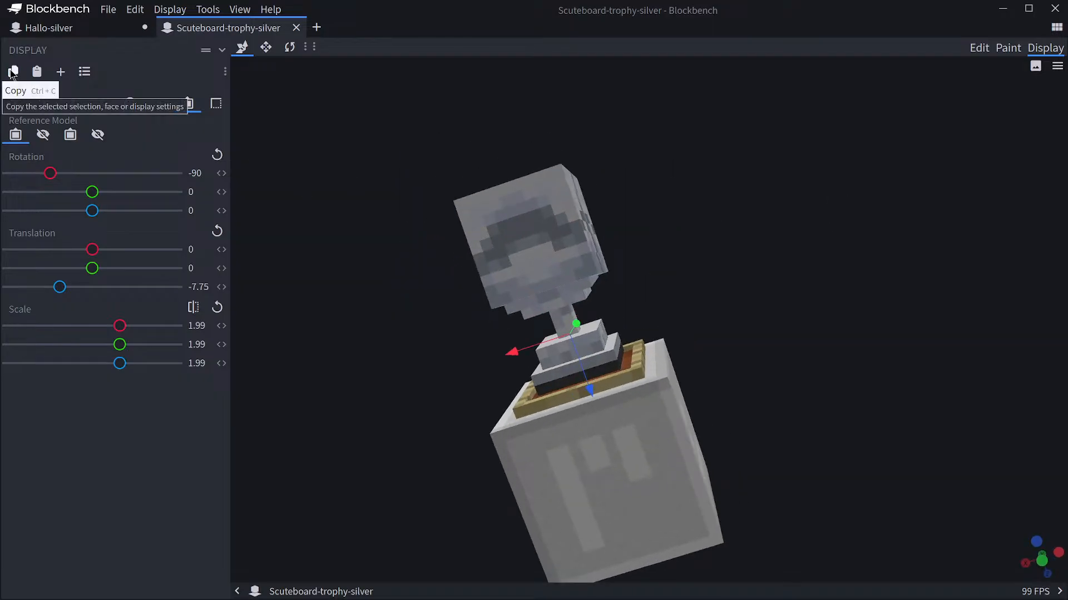
drag(739, 248, 465, 160)
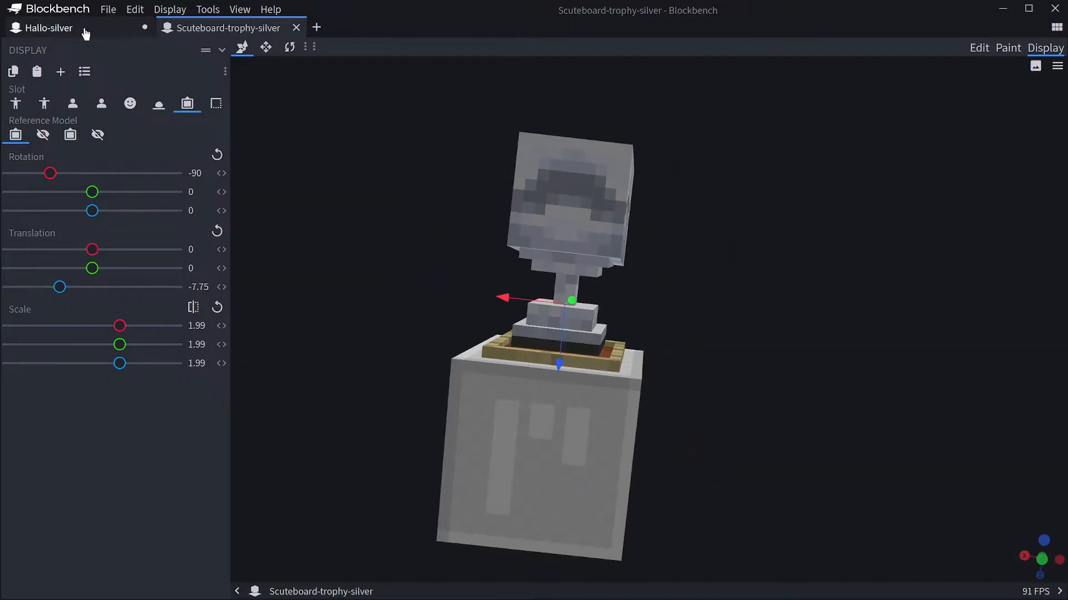
mouse_move(85, 34)
click(124, 45)
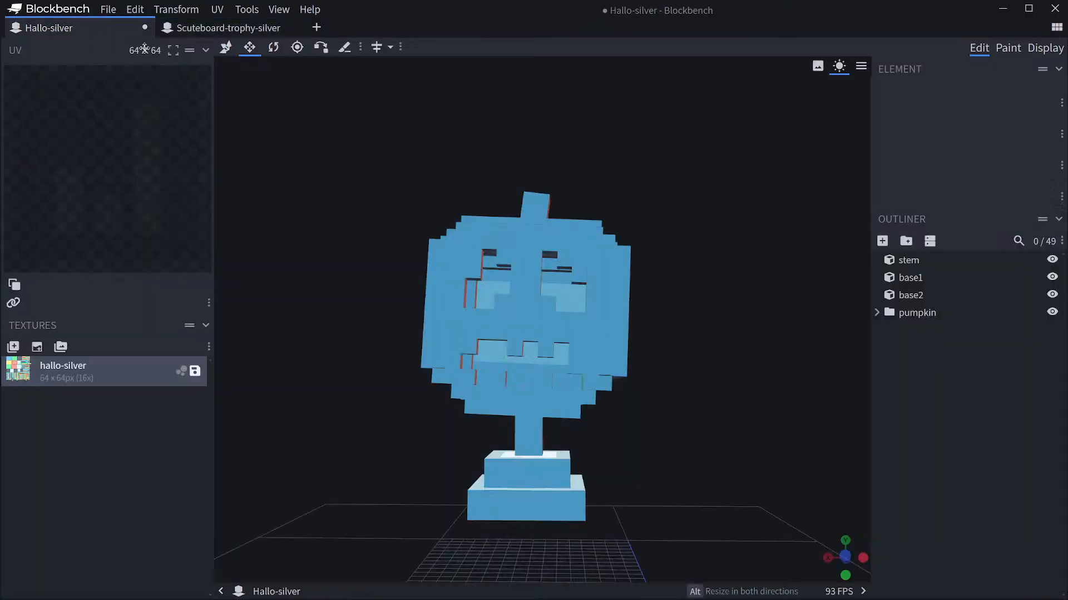
Paste the copied display settings onto Hallo-silver's item frame slot and check its ground display slot.
click(1046, 48)
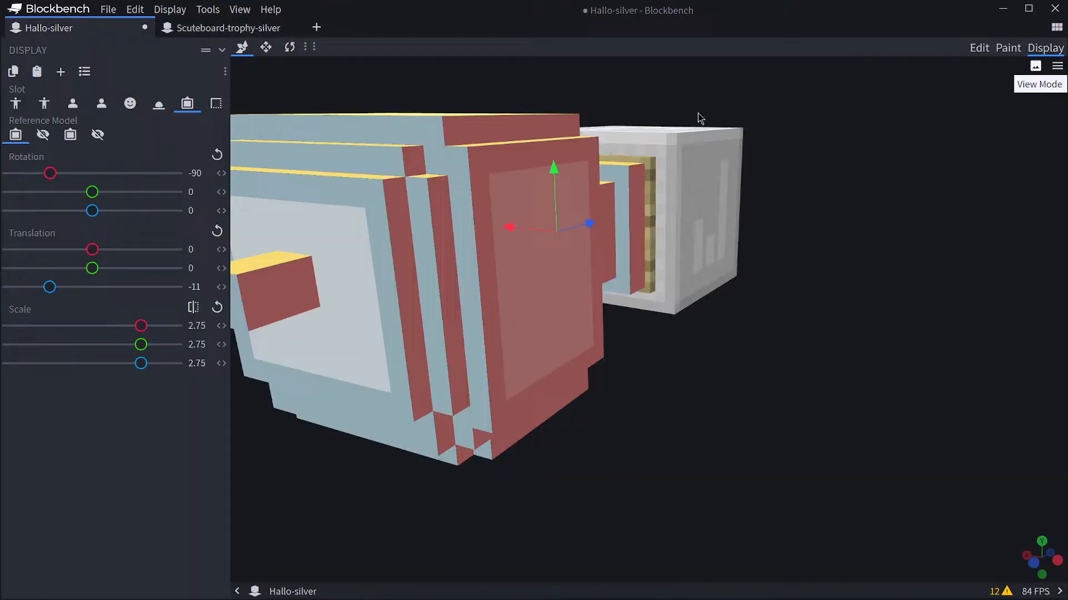
click(37, 71)
drag(648, 419, 672, 302)
scroll(734, 319, down, 4)
scroll(759, 340, down, 2)
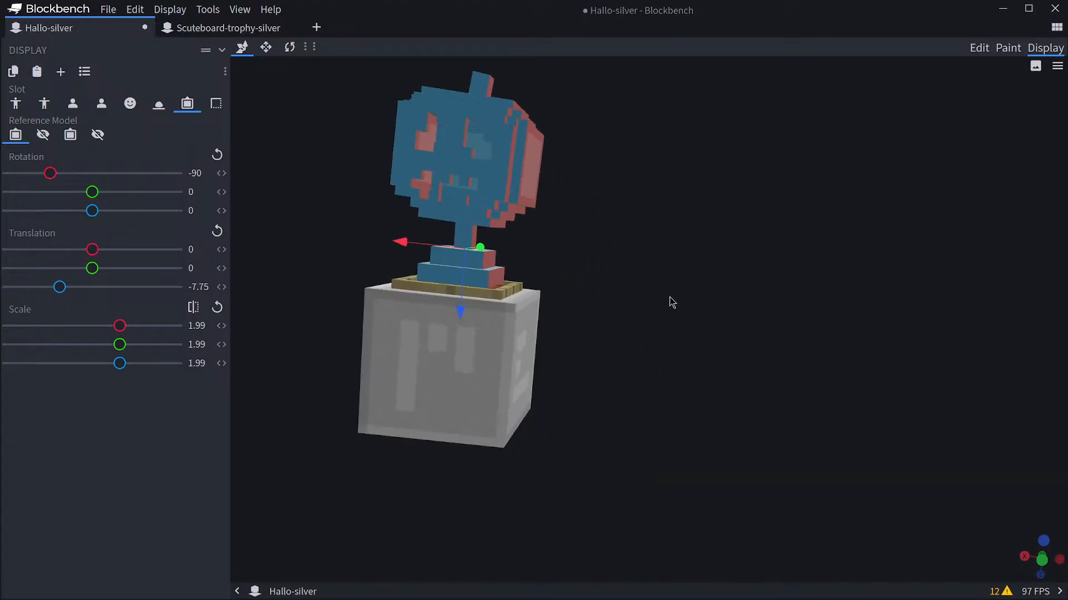
drag(656, 257, 635, 282)
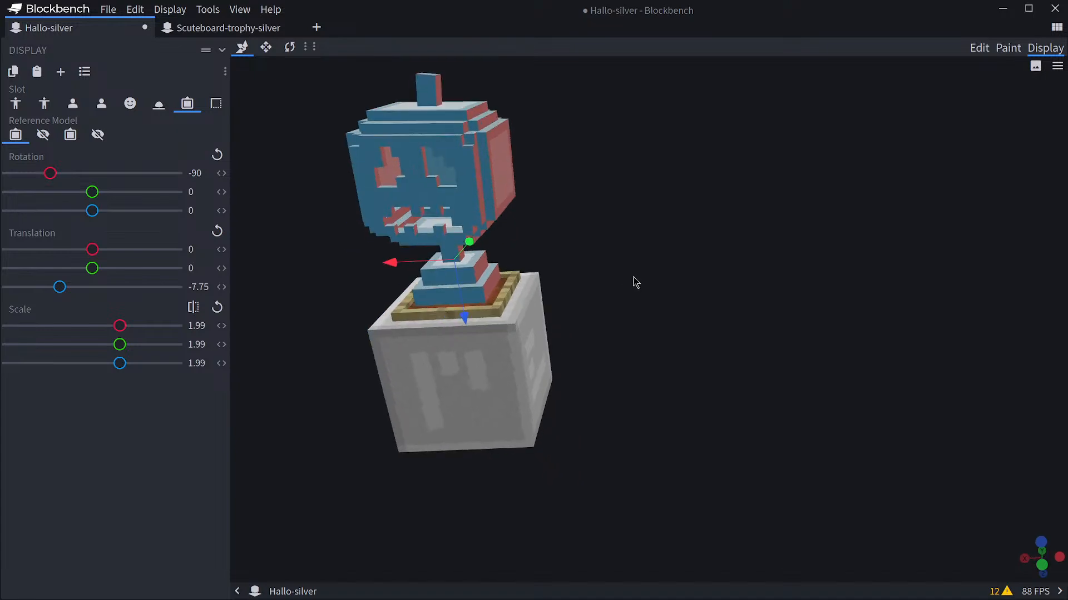
click(159, 104)
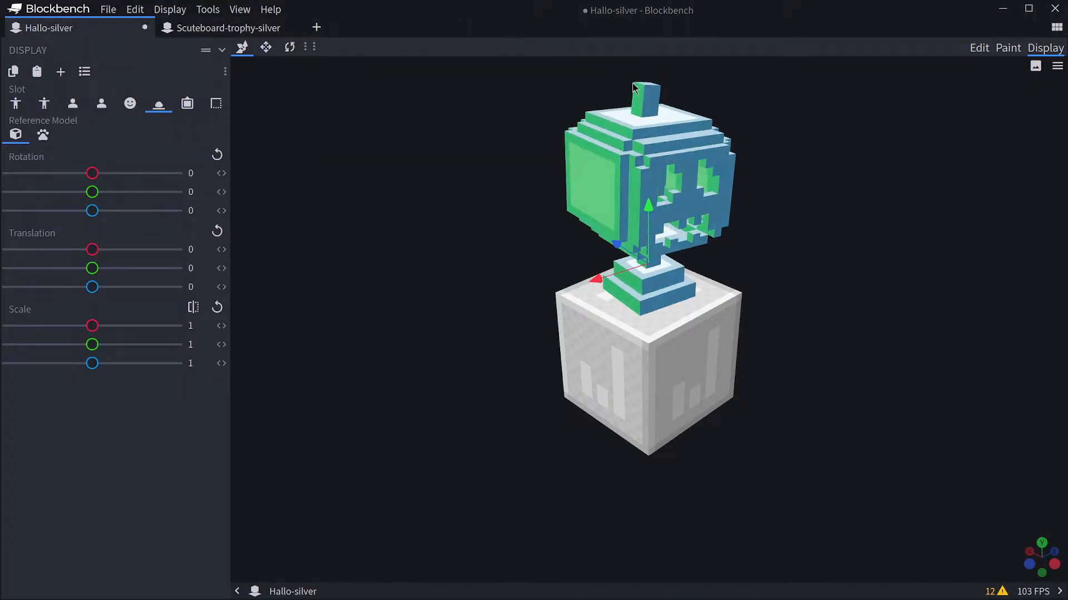
Return to editing mode, close the Scuteboard-trophy-silver model and delete the hallo-silver texture.
key(1)
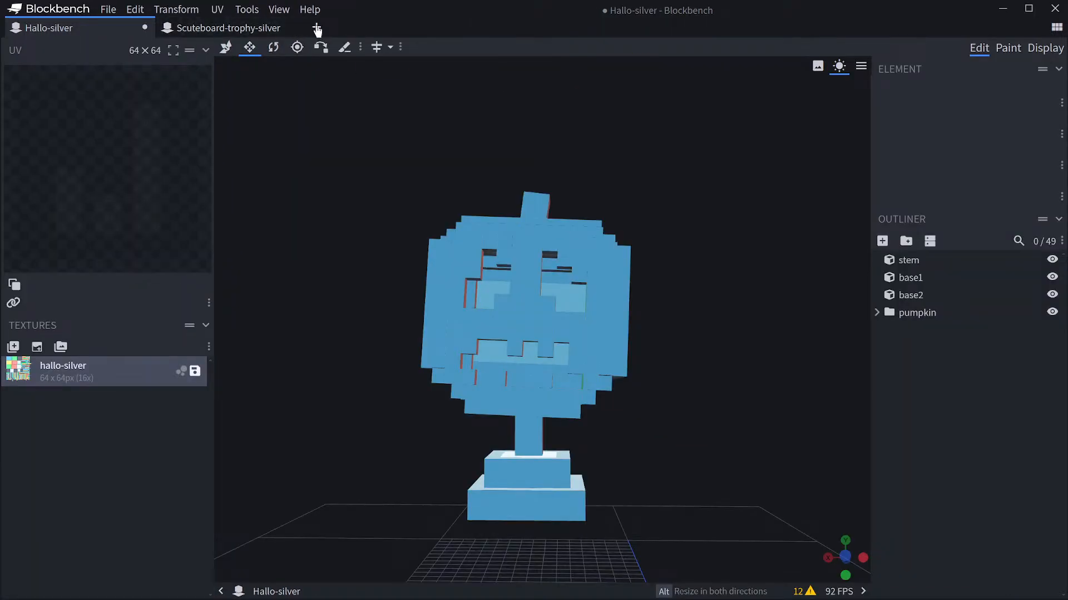
click(296, 28)
drag(662, 204, 725, 280)
click(624, 249)
click(573, 297)
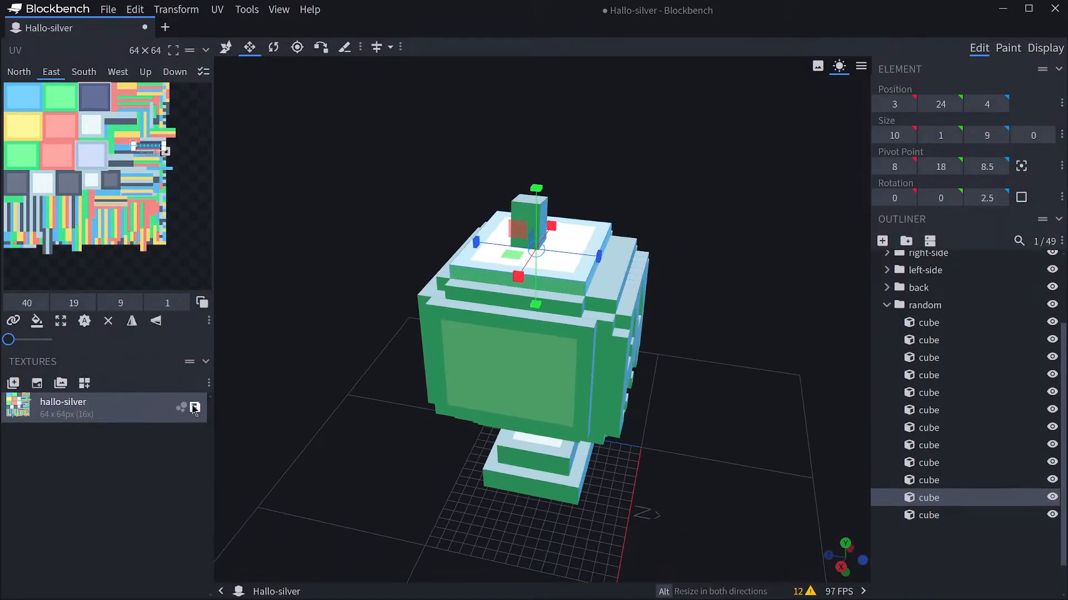
click(159, 421)
key(Delete)
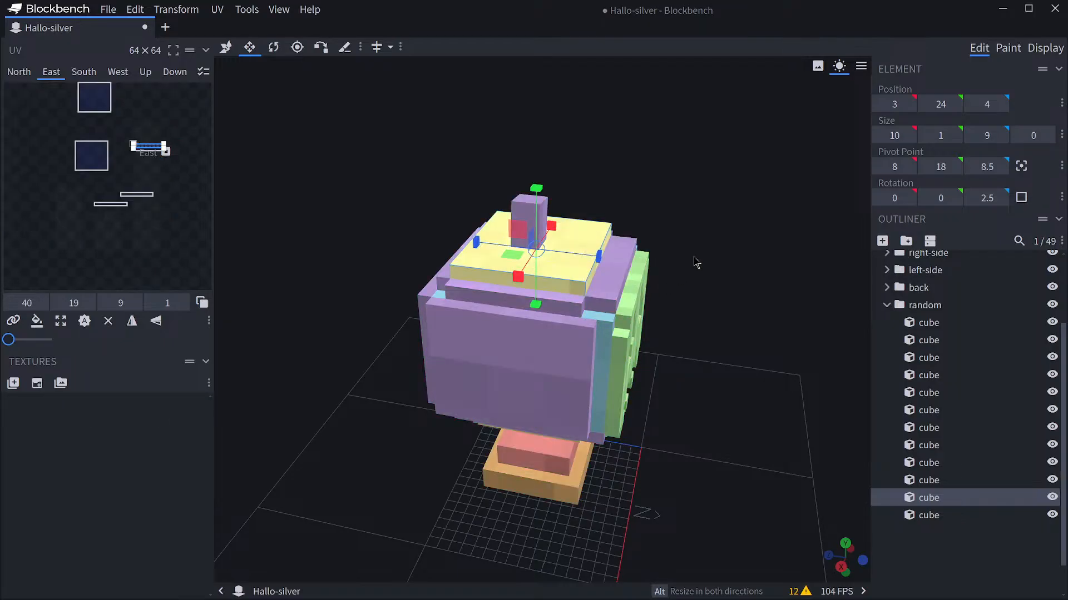
Extend the pumpkin's top plate toward the face to a depth of 10, starting at Z 3.
drag(595, 262, 607, 265)
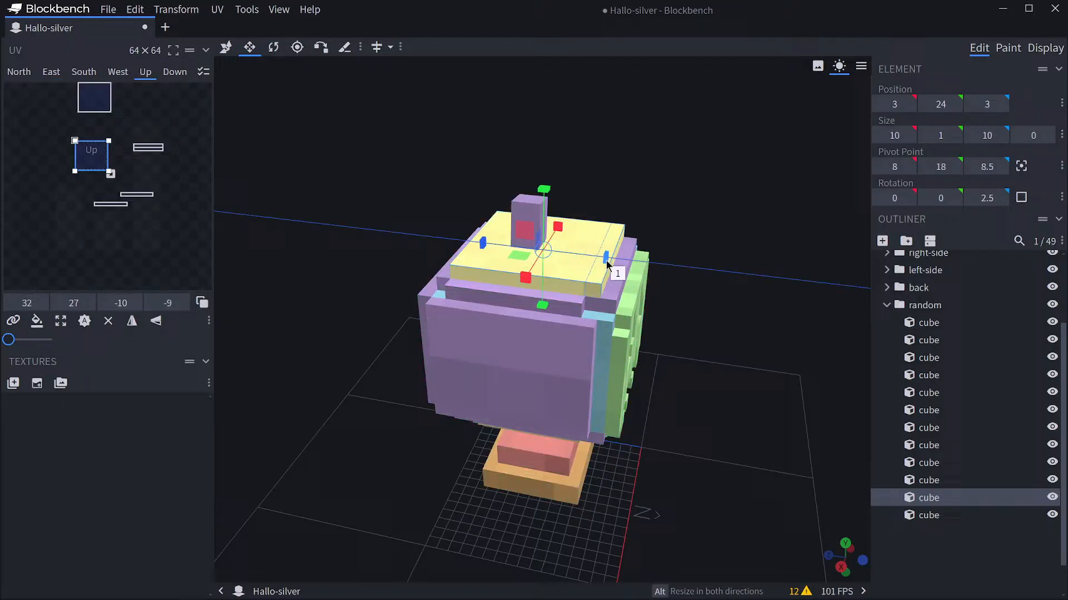
click(606, 305)
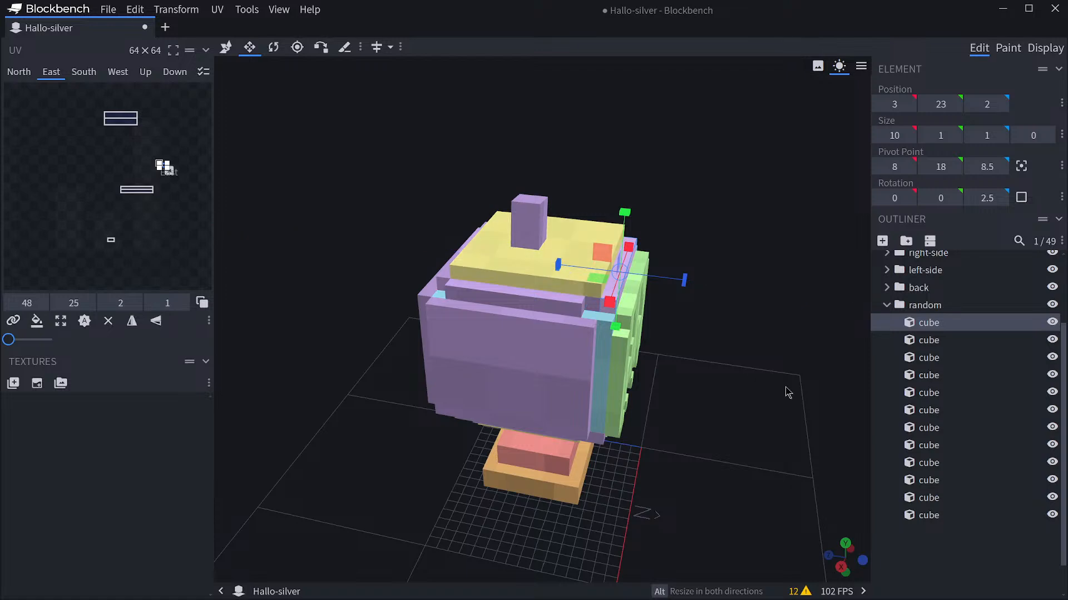
drag(788, 392, 496, 334)
drag(492, 348, 654, 332)
Move the pumpkin's stem one unit toward the face, to Z position 7.
click(538, 250)
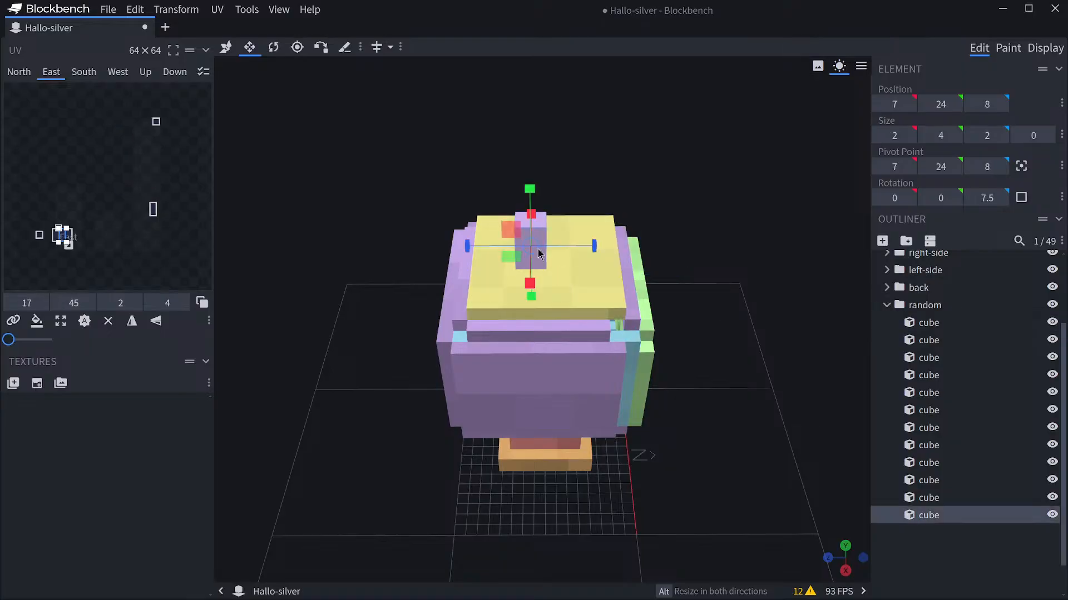
click(227, 48)
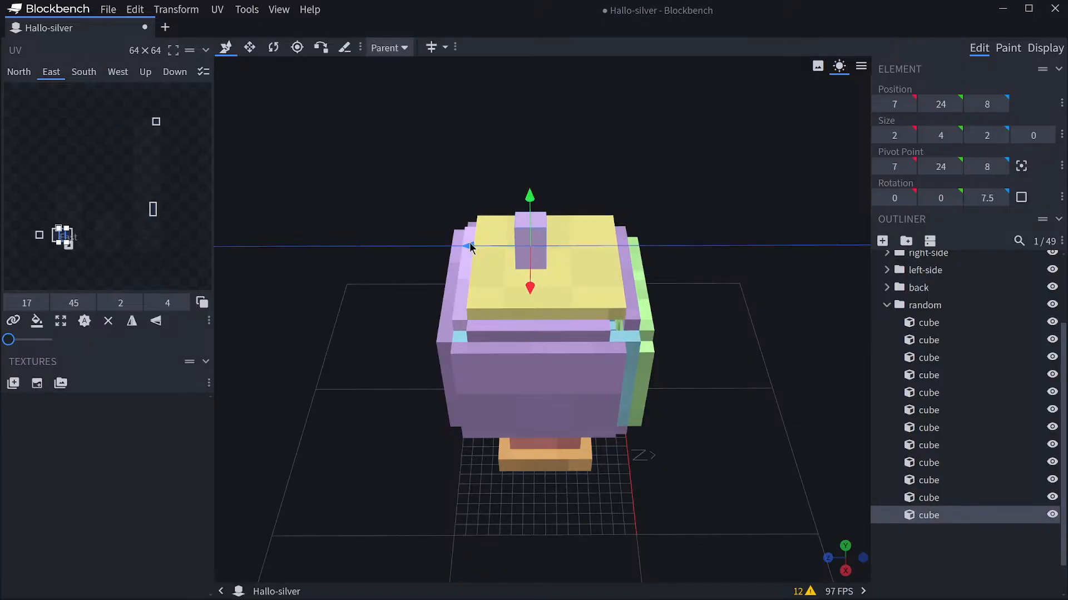
drag(791, 371, 689, 341)
scroll(708, 345, up, 5)
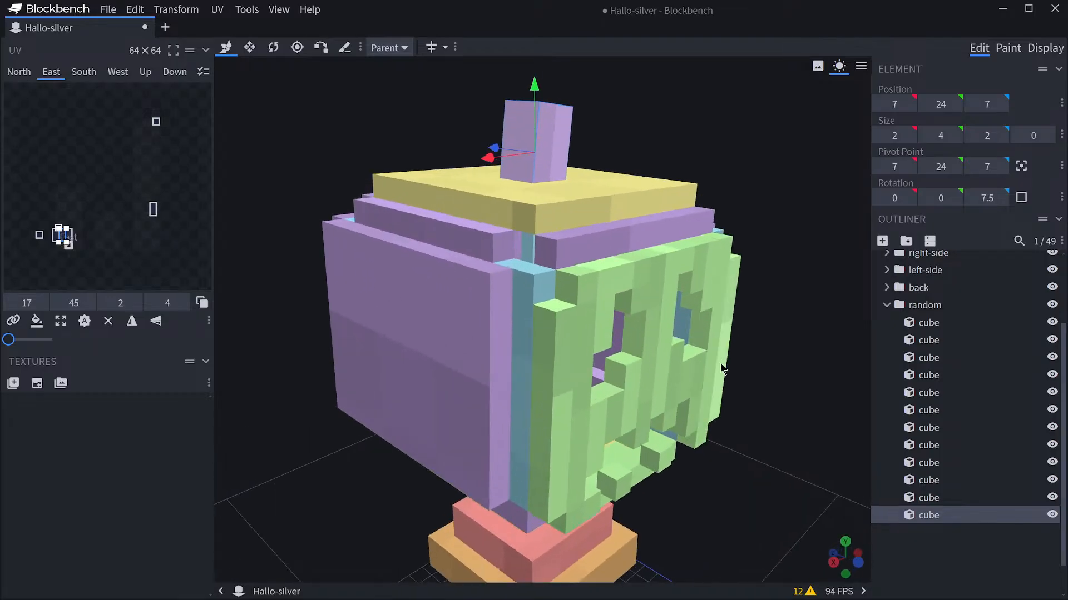
Examine the pumpkin's upper front corners and the cubes in its groups for gaps beneath the top plate.
click(576, 332)
click(568, 309)
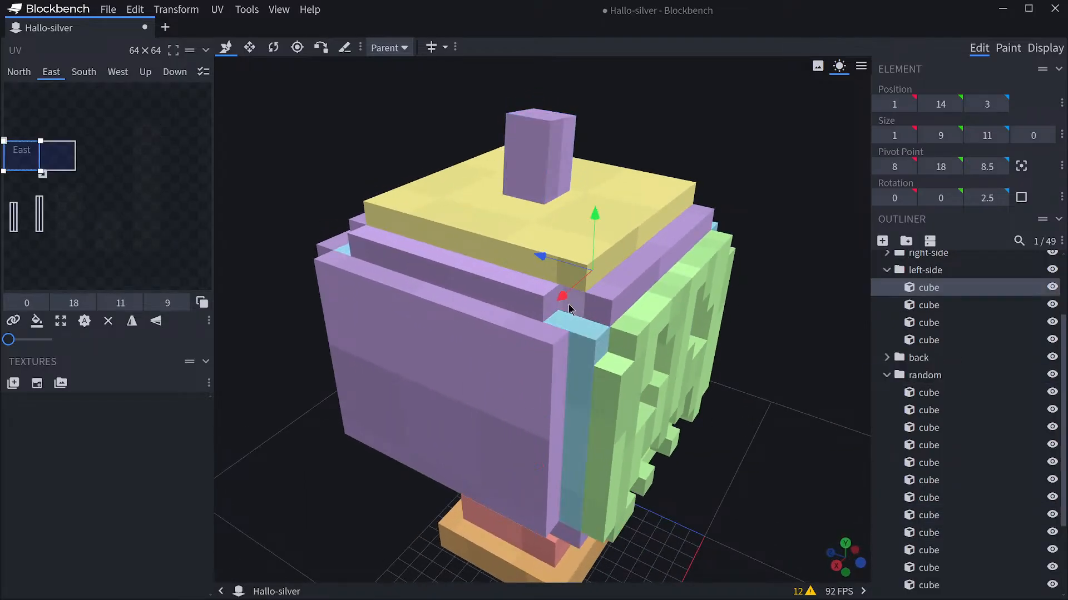
drag(585, 313, 625, 247)
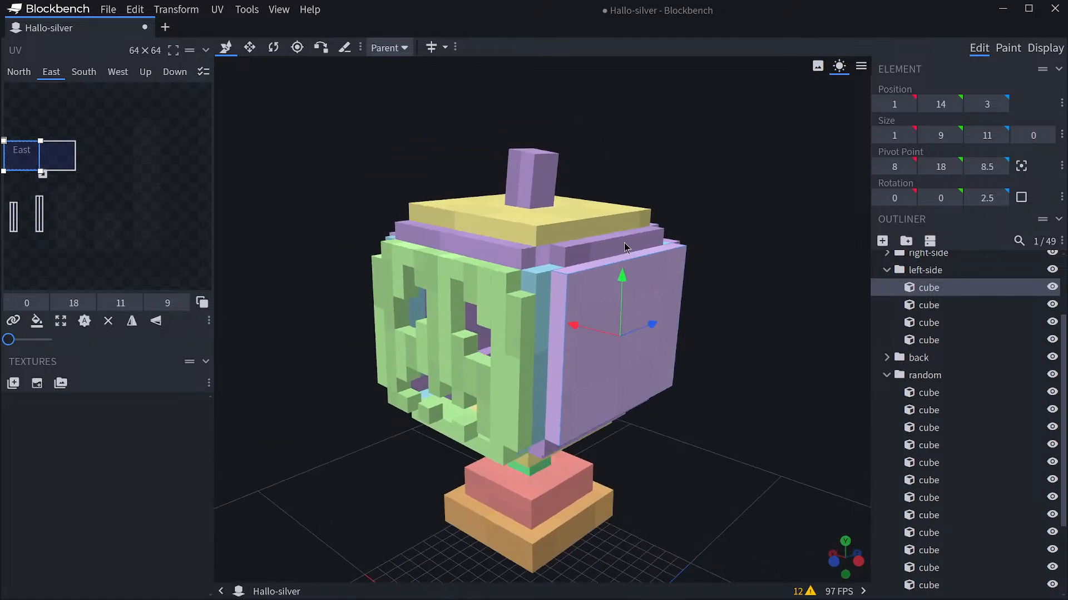
scroll(945, 456, down, 2)
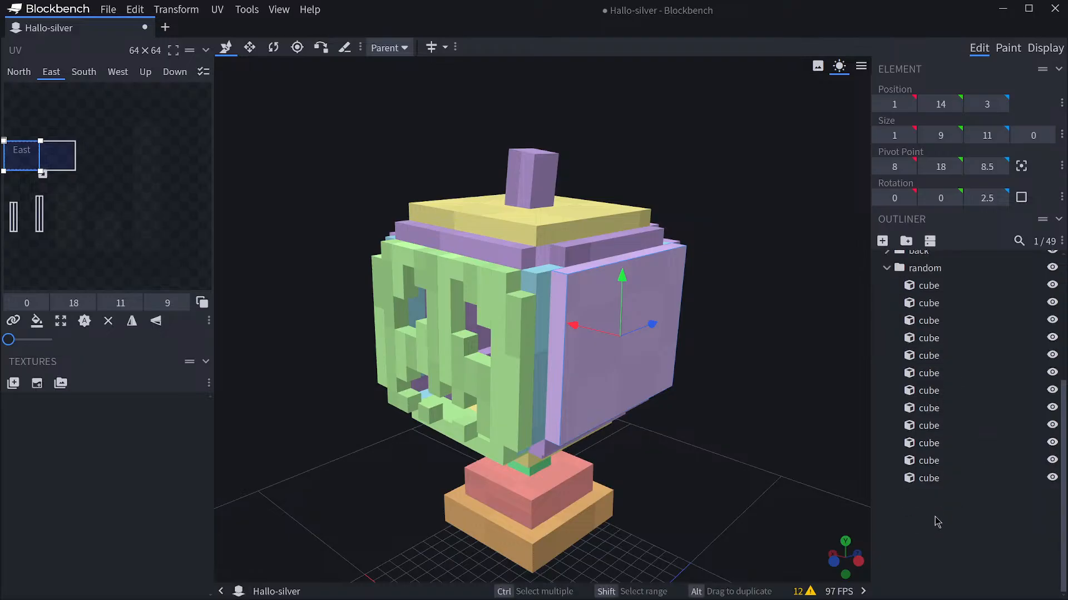
click(936, 519)
scroll(945, 362, up, 4)
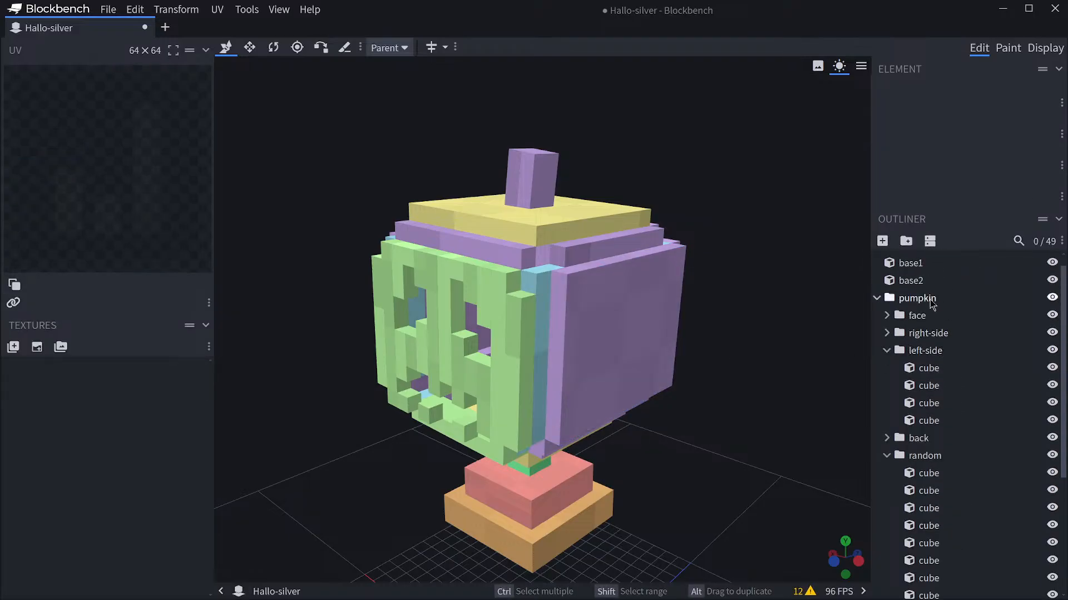
click(932, 300)
drag(728, 253, 780, 242)
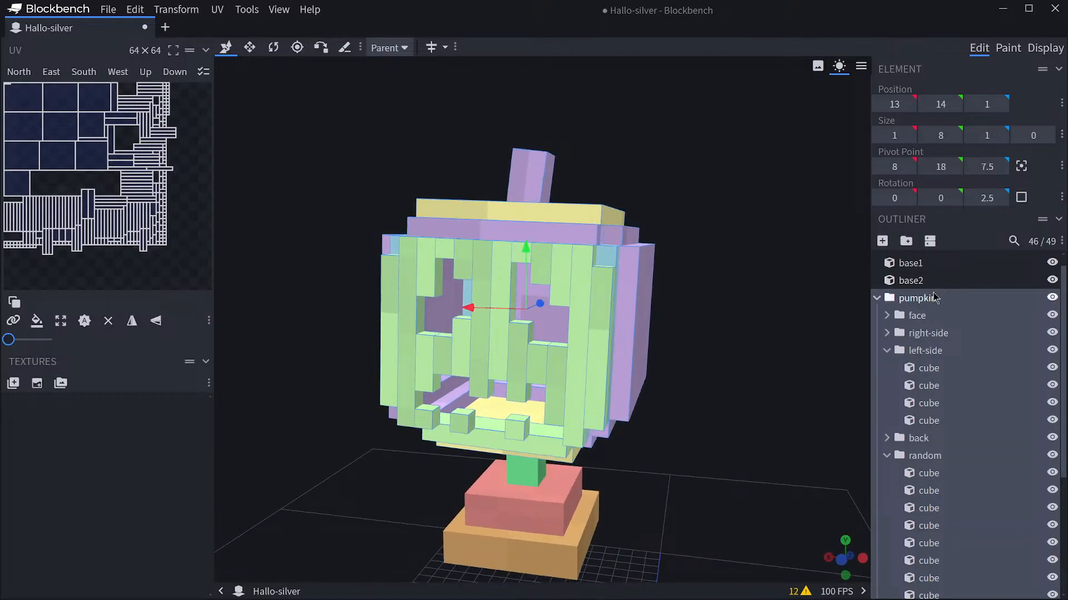
drag(766, 284, 731, 293)
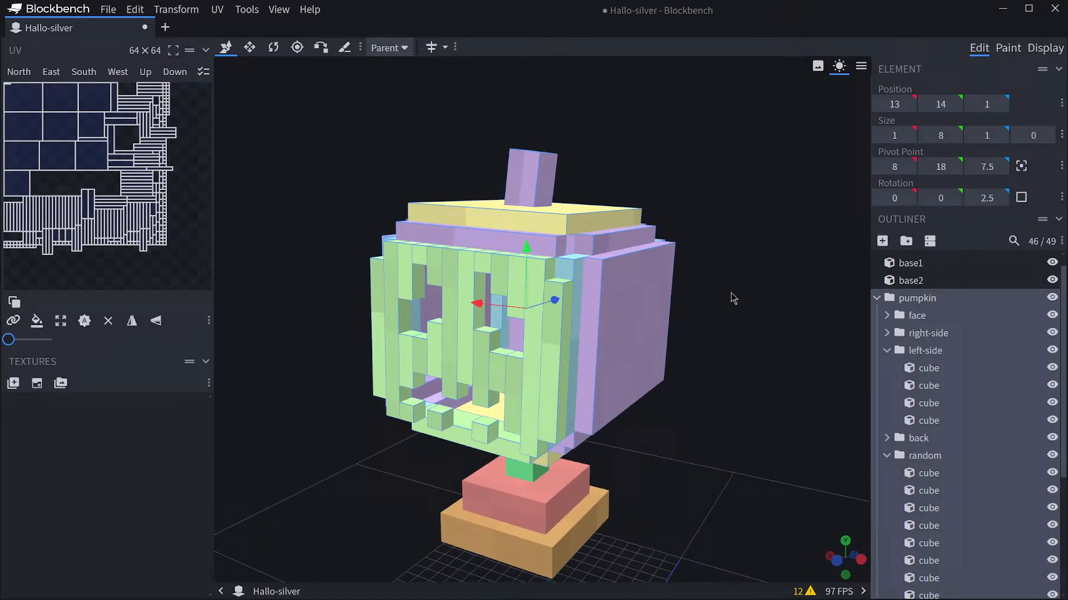
Duplicate the blue front corner column beside the left side and move the copy to X 3, Y 15.
click(566, 272)
scroll(945, 389, down, 3)
click(929, 338)
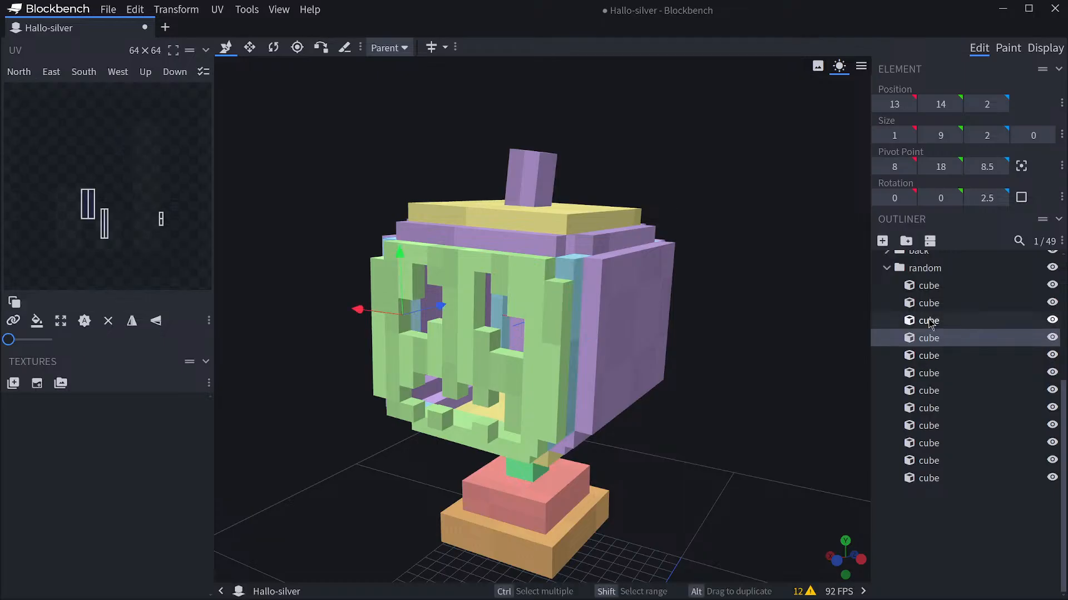
click(928, 322)
alt+drag(570, 285, 573, 278)
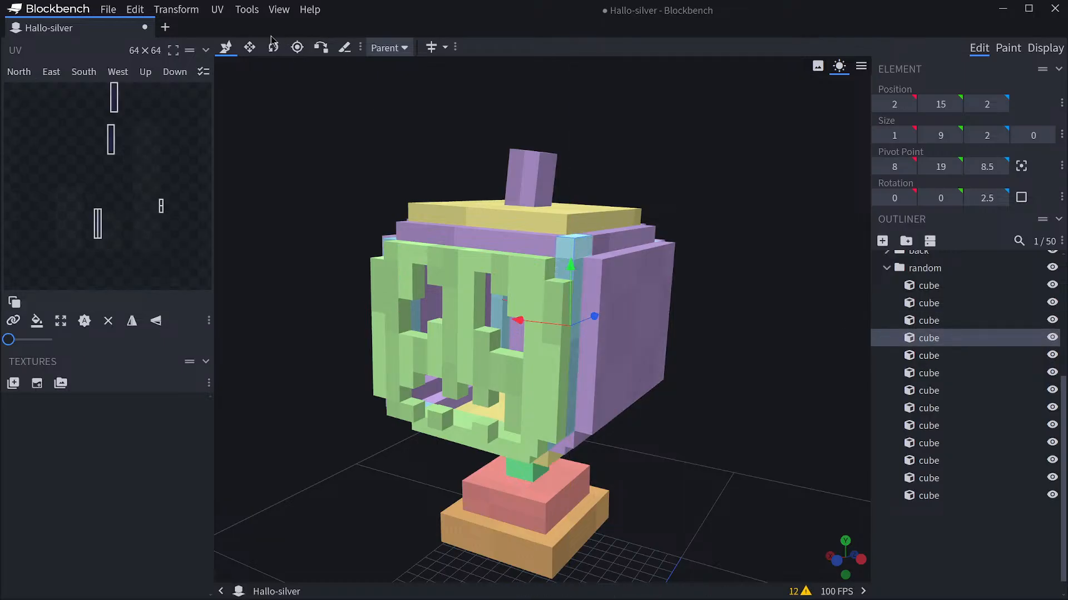
click(250, 48)
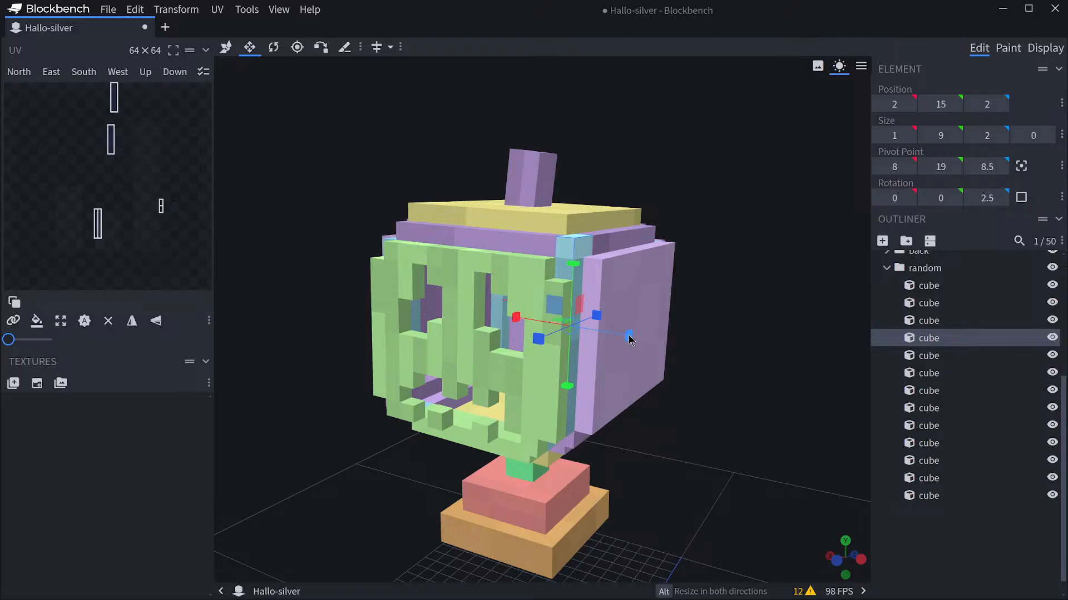
key(v)
drag(516, 321, 513, 321)
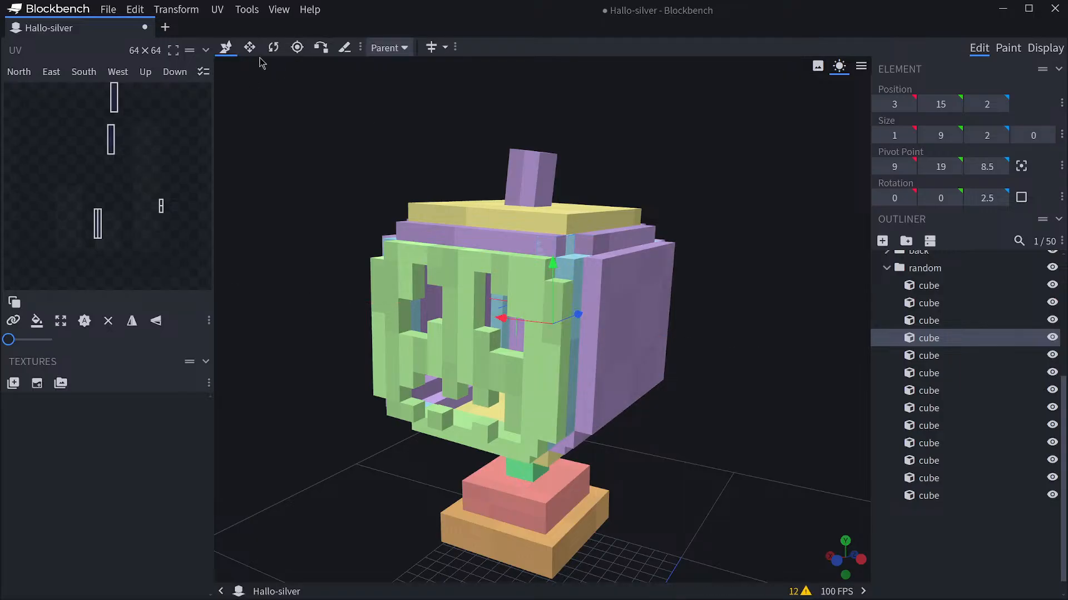
Shrink the copied column to height 1 and depth 1, positioned at Y 23 and Z 3 beneath the top plate.
click(249, 47)
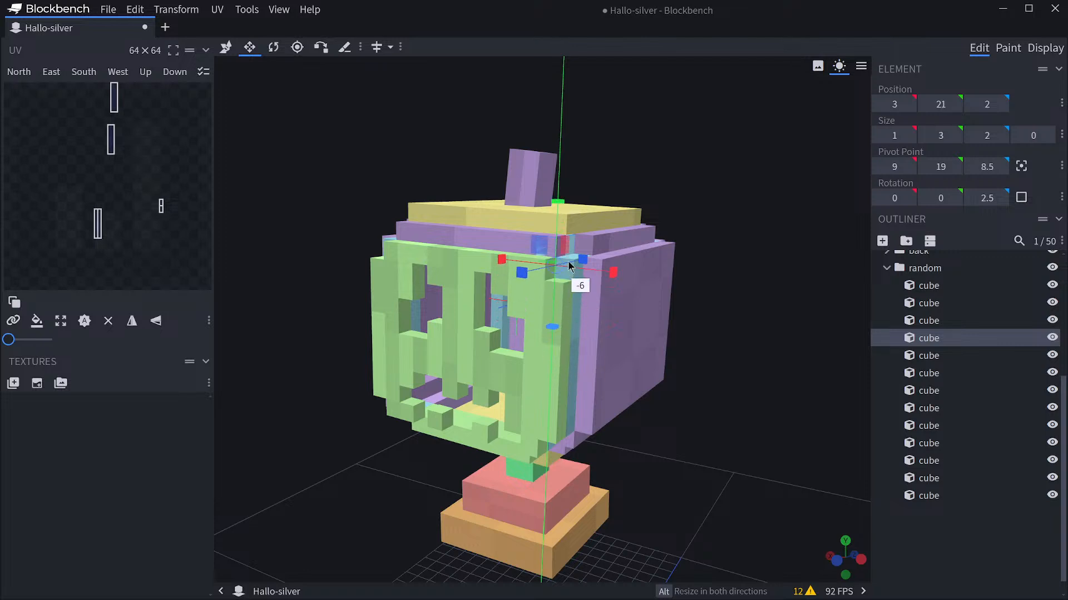
drag(576, 229, 579, 231)
scroll(737, 318, up, 5)
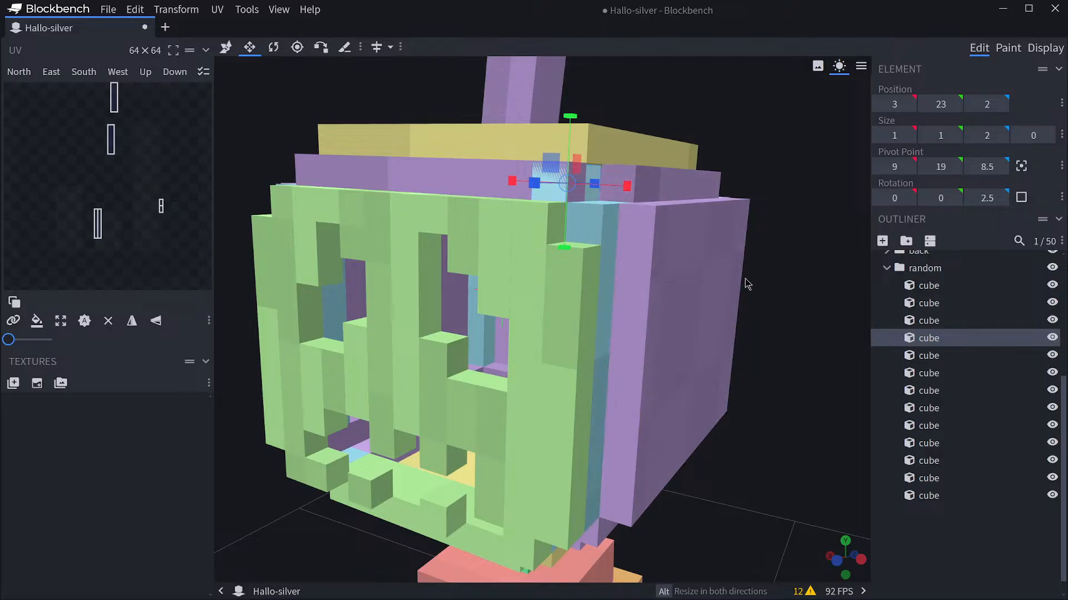
drag(745, 281, 842, 320)
scroll(834, 317, up, 6)
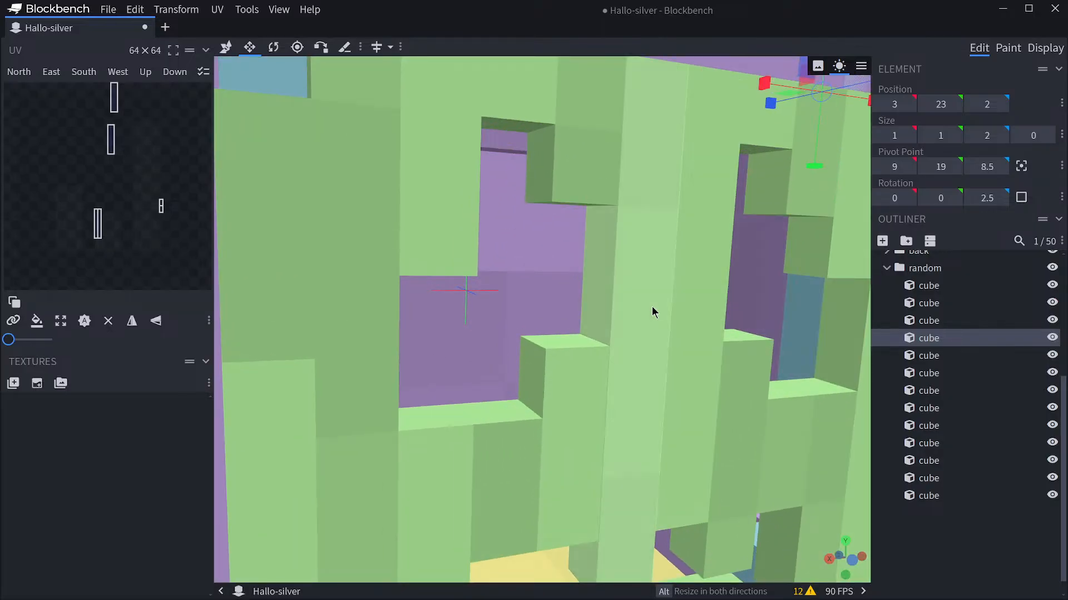
drag(665, 306, 425, 396)
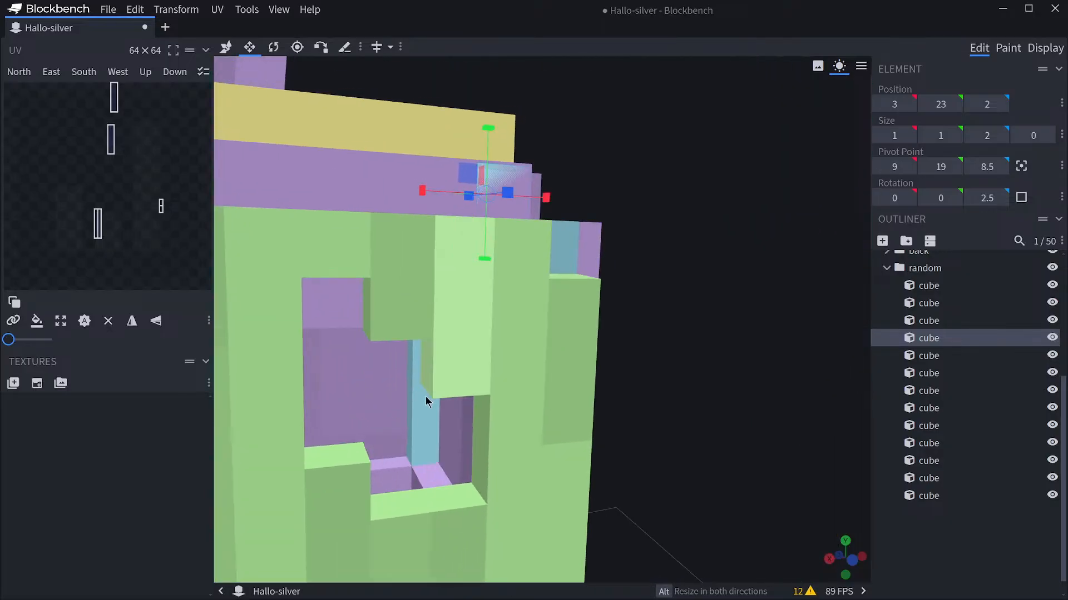
drag(685, 406, 558, 412)
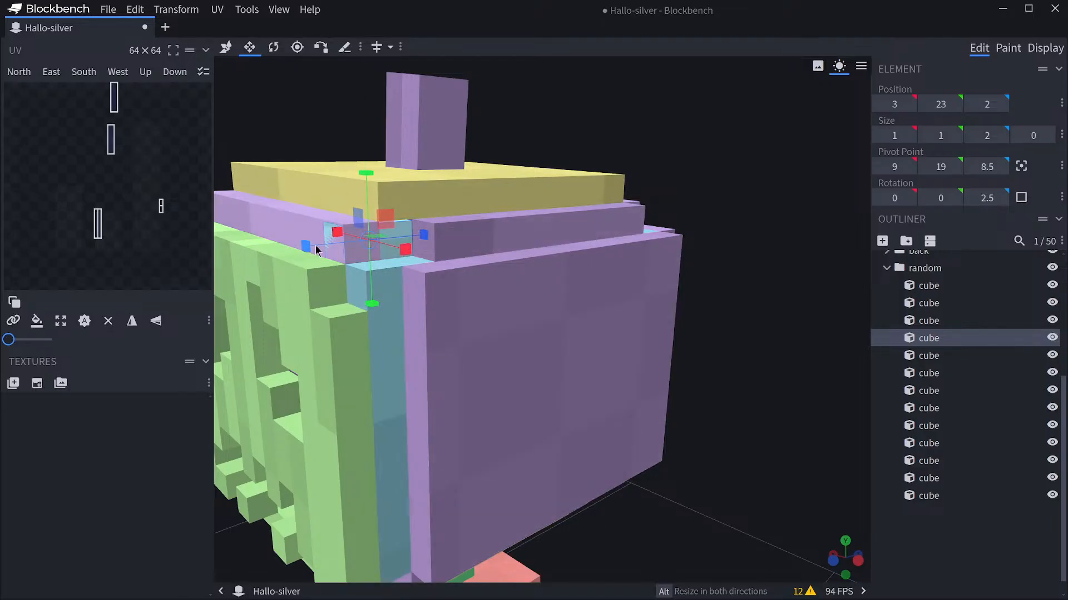
drag(307, 248, 335, 241)
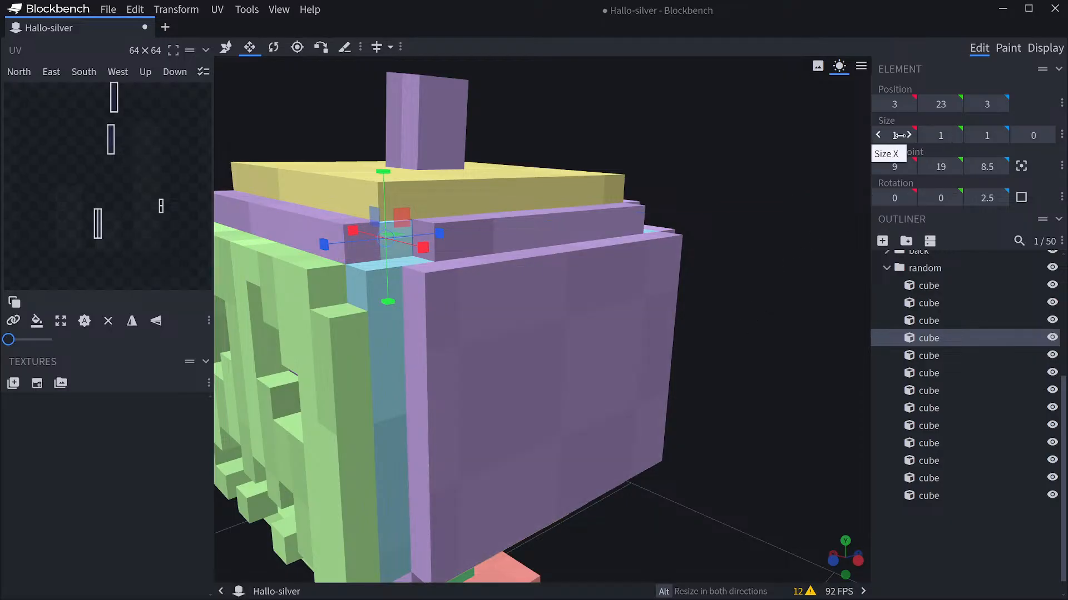
Flatten the small corner cube to an X size of 0, keeping its Y and Z sizes at 1.
click(924, 136)
click(953, 136)
mouse_move(752, 225)
mouse_down()
mouse_move(782, 195)
mouse_move(826, 229)
mouse_move(744, 237)
mouse_up()
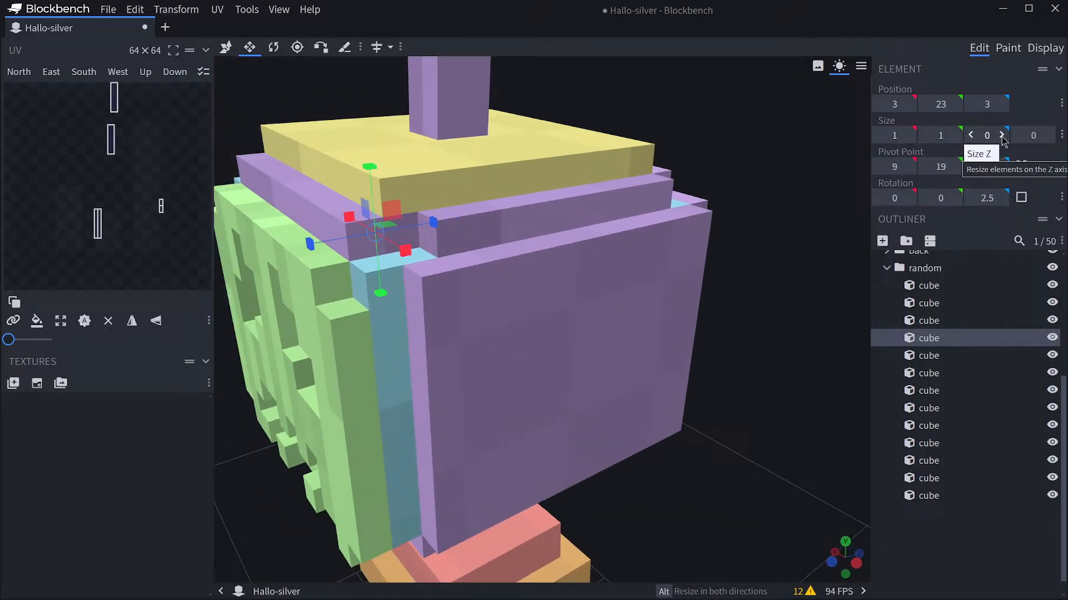
drag(773, 235, 818, 212)
click(226, 47)
drag(472, 183, 708, 308)
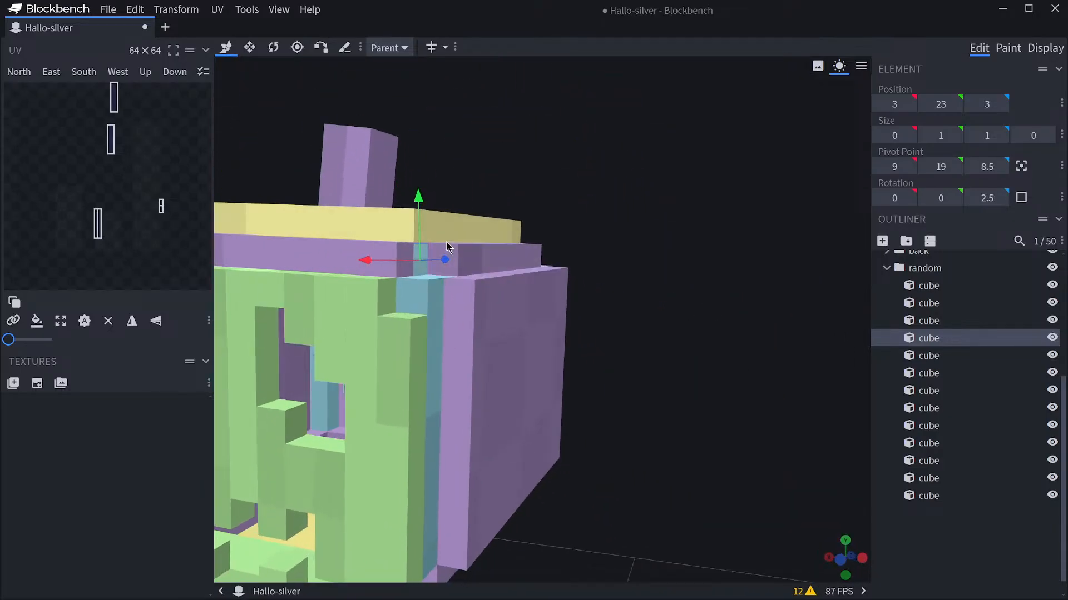
click(422, 257)
drag(422, 263, 666, 339)
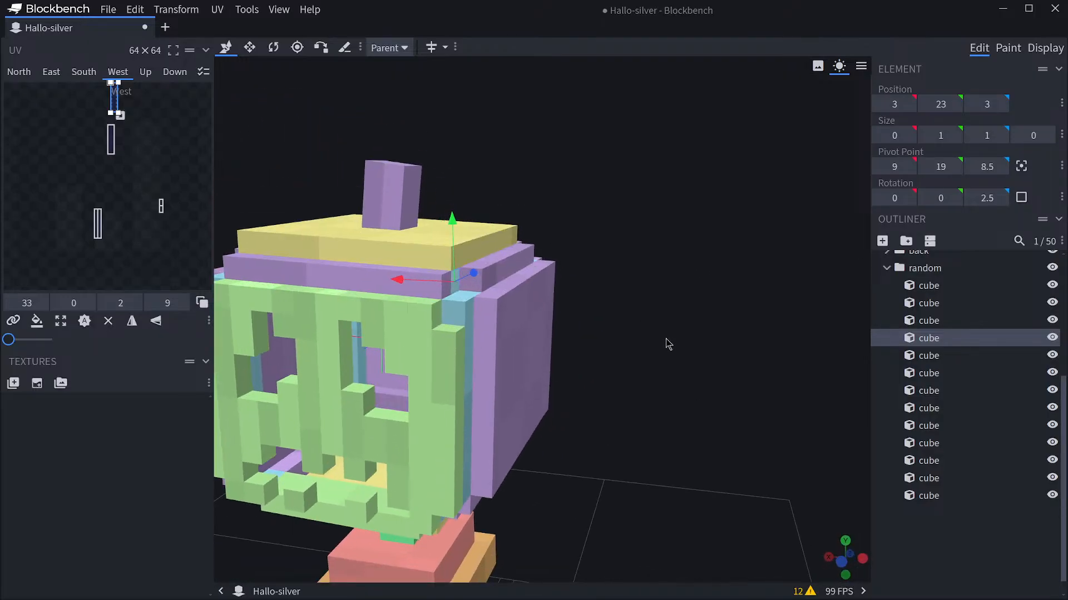
Duplicate the flat corner piece and move the copy to X 13 at the opposite front corner.
drag(706, 377, 722, 374)
key(ctrl+c)
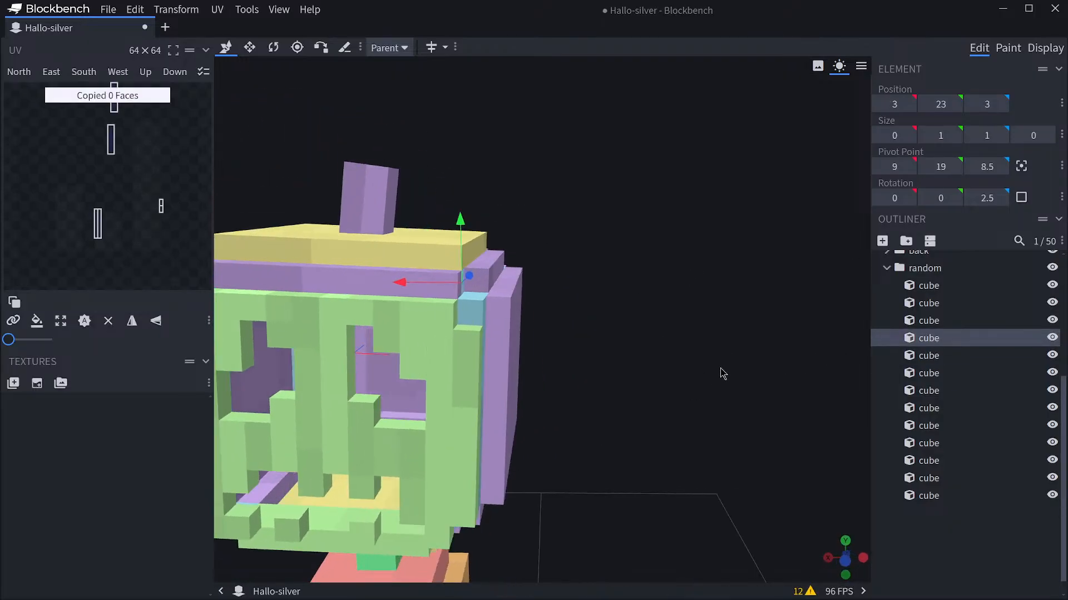
key(ctrl+v)
drag(401, 283, 303, 281)
drag(590, 362, 696, 368)
drag(461, 308, 297, 340)
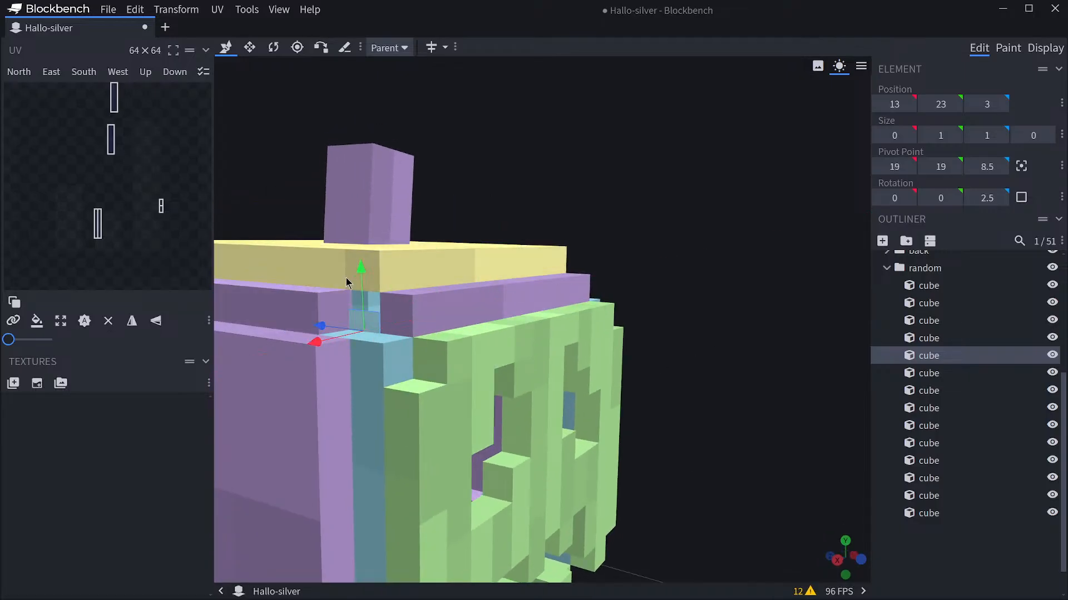
drag(362, 265, 371, 252)
drag(669, 339, 909, 367)
scroll(636, 334, down, 5)
click(484, 292)
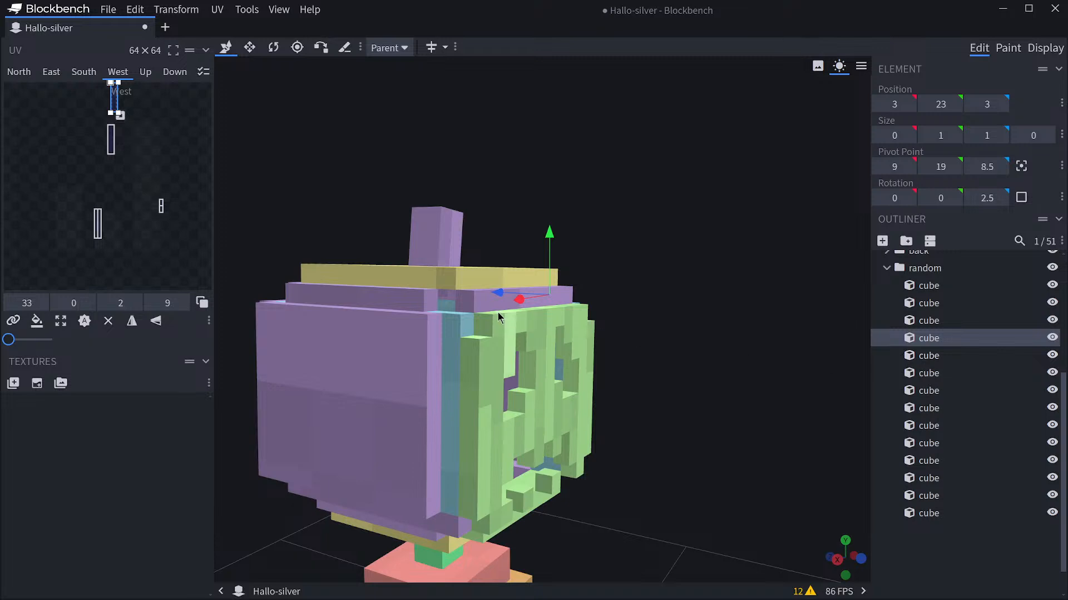
click(445, 309)
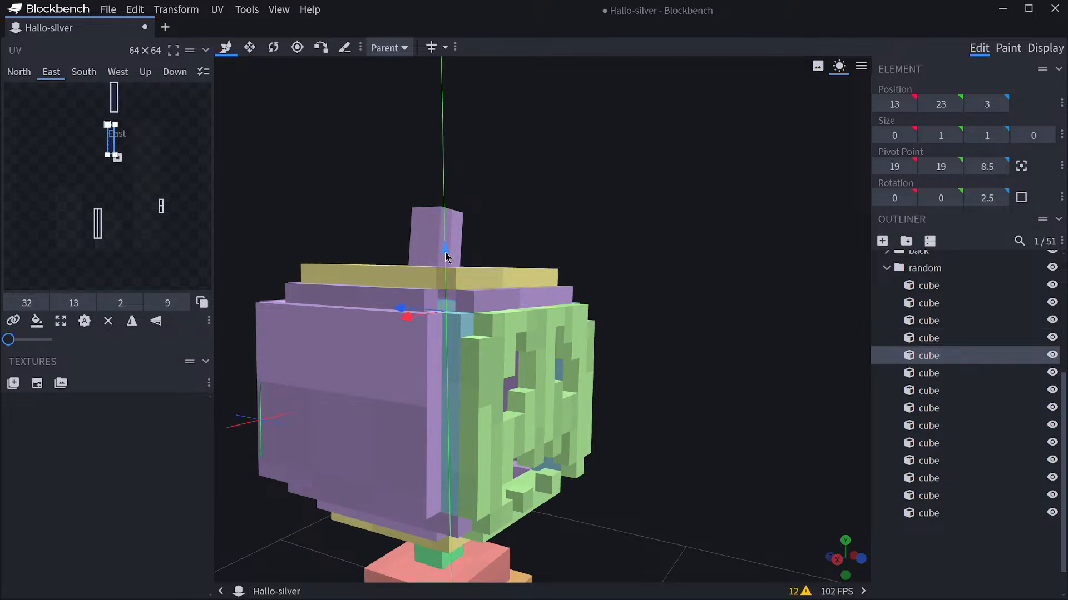
Try raising the flat front corner piece to Y 24 and move it back to Y 23.
mouse_move(729, 312)
mouse_down()
mouse_move(656, 312)
mouse_move(725, 304)
mouse_up()
scroll(723, 303, up, 5)
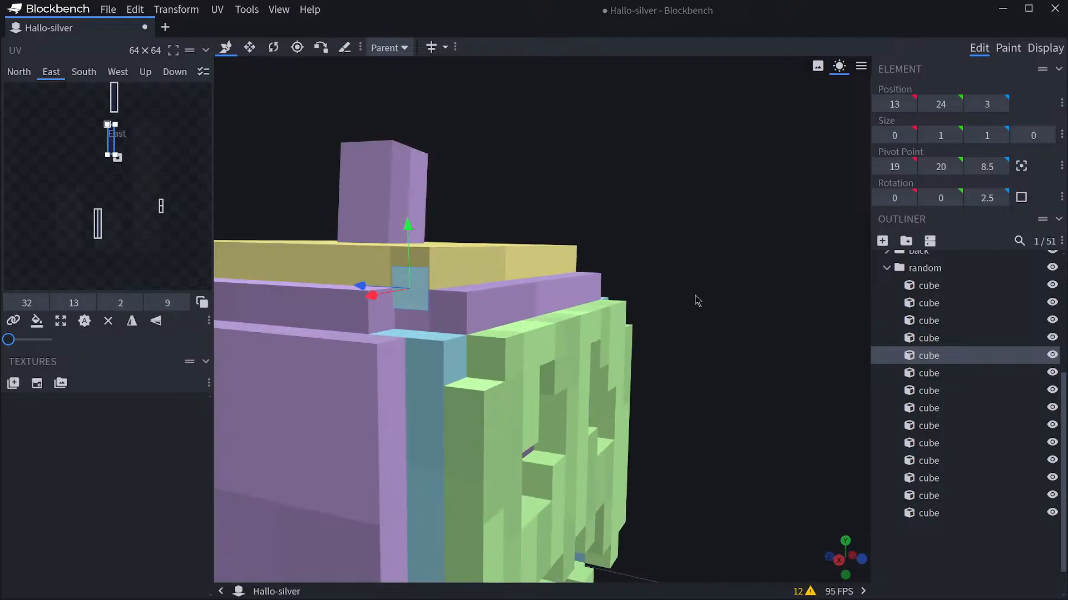
drag(398, 251, 399, 252)
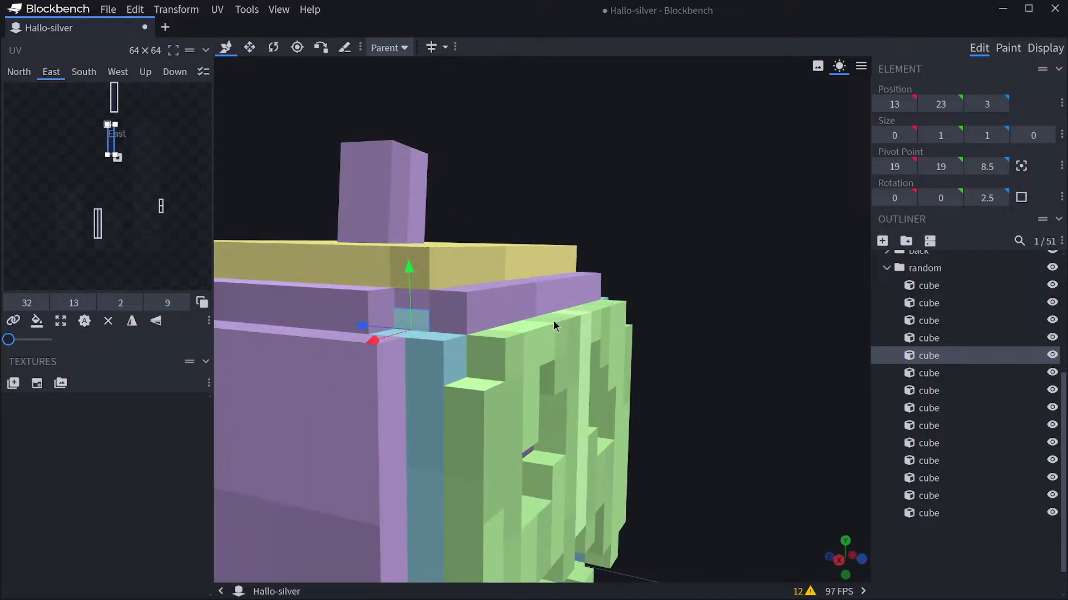
scroll(793, 383, down, 5)
drag(793, 383, 603, 381)
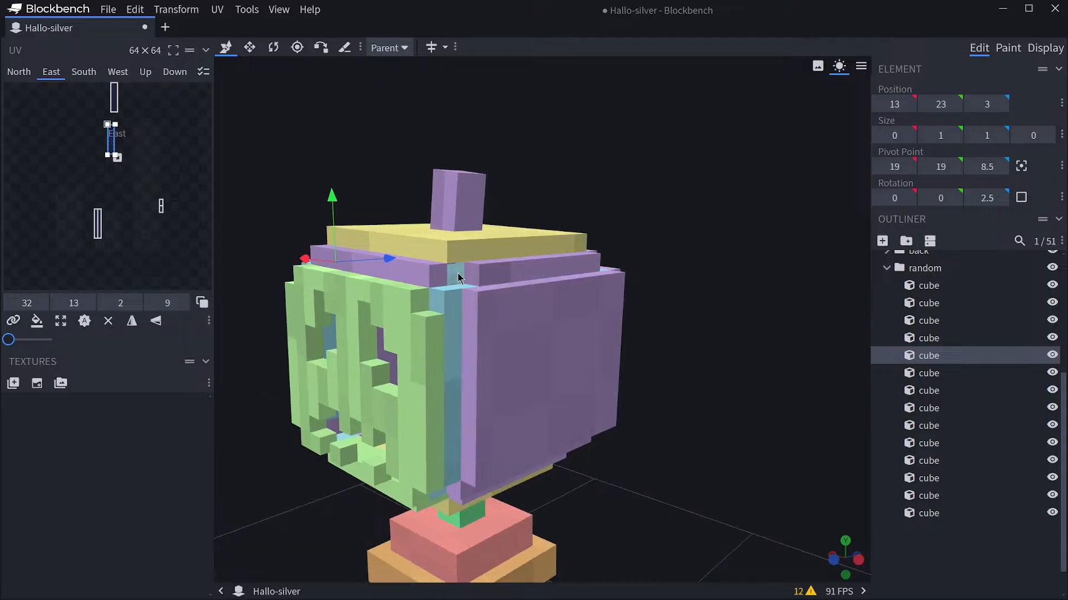
Delete both flat corner pieces beneath the pumpkin's top plate.
click(457, 274)
key(Delete)
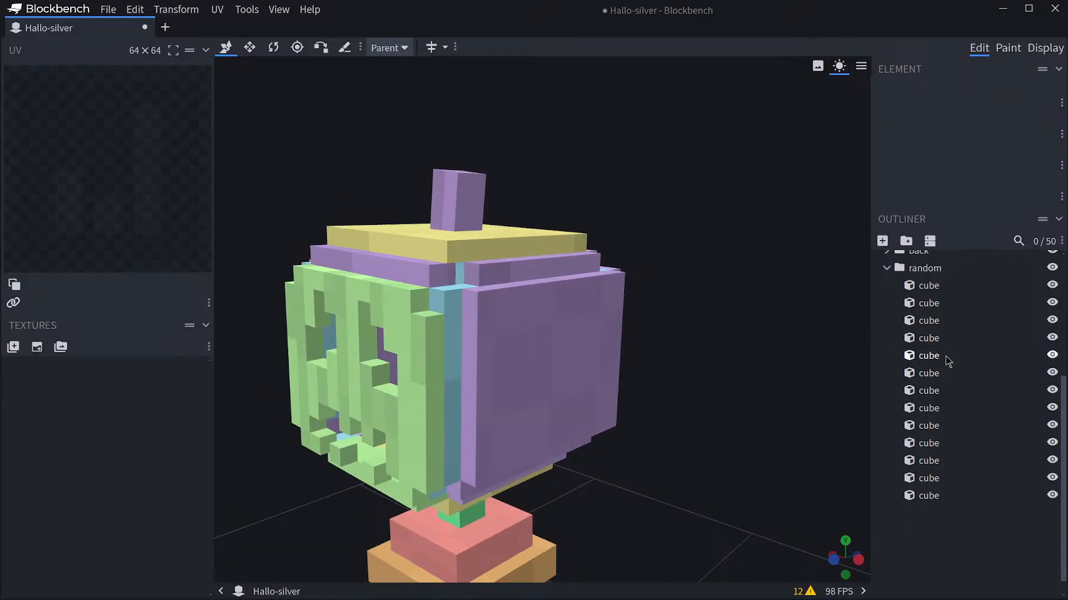
drag(862, 390, 1014, 396)
click(340, 359)
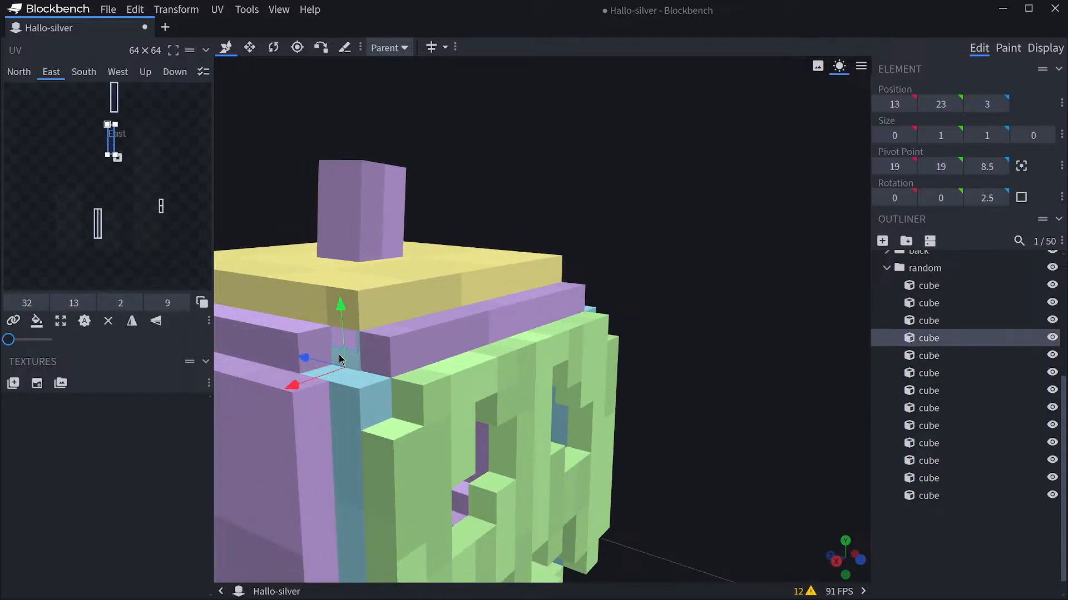
click(942, 344)
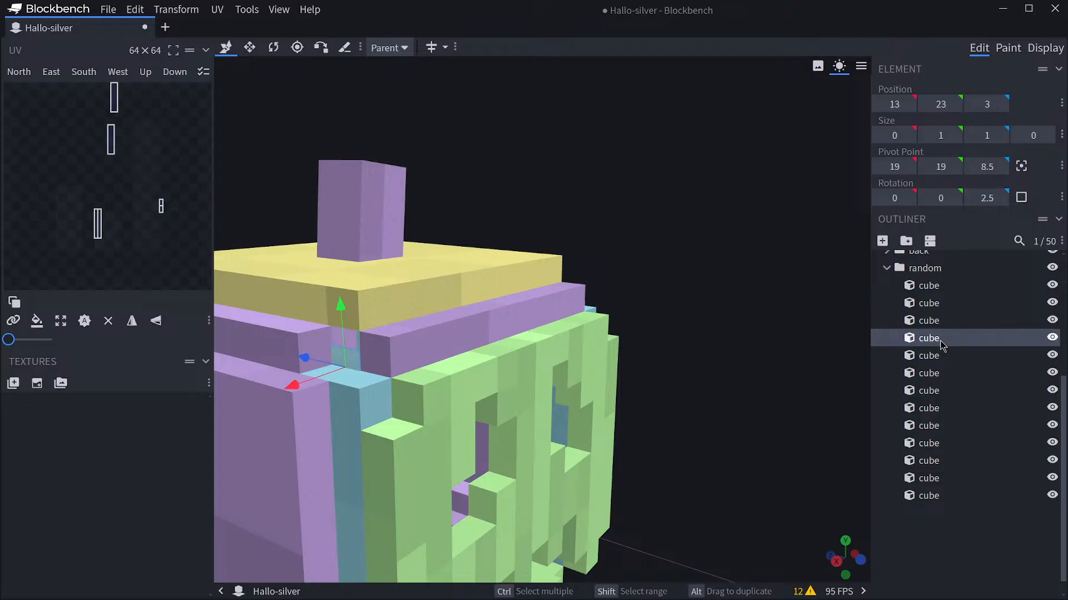
key(Delete)
Reset the pumpkin group's Z rotation to 0.
scroll(753, 348, down, 6)
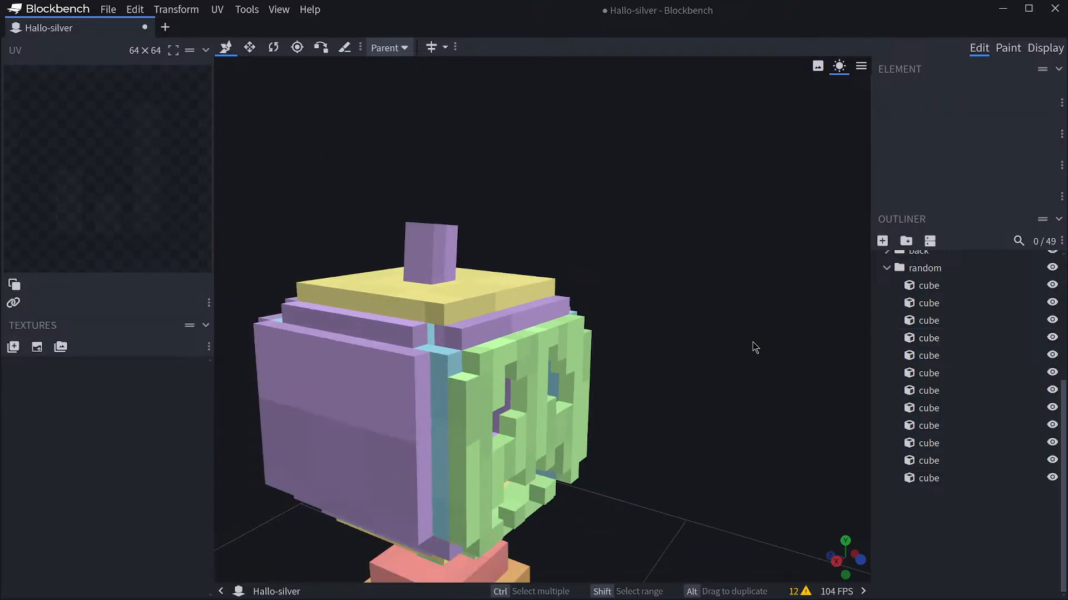
drag(682, 383, 603, 376)
scroll(945, 350, up, 1)
scroll(944, 349, up, 4)
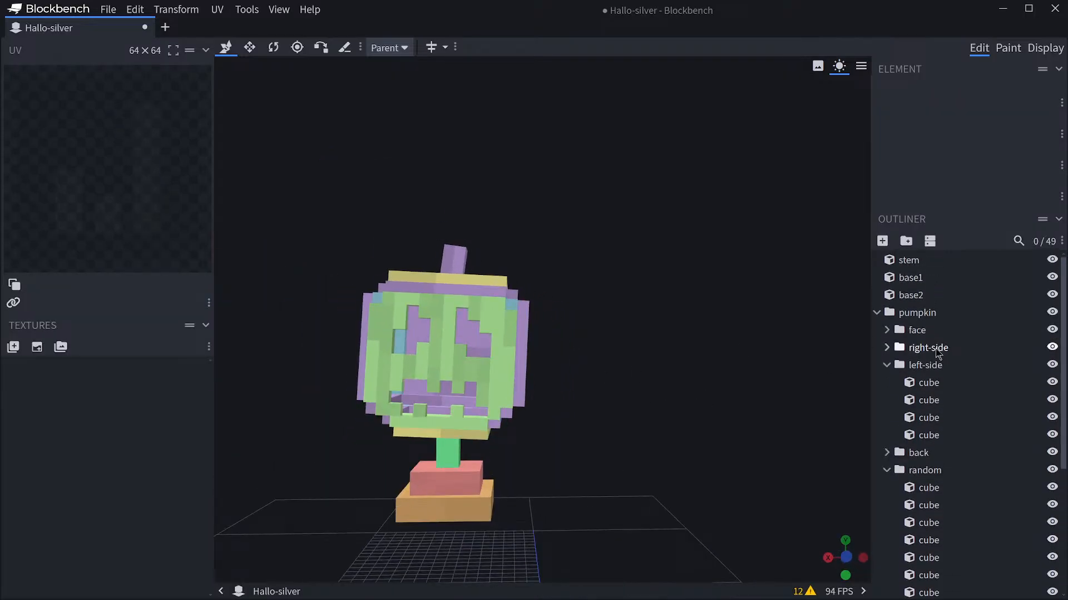
click(936, 314)
click(972, 198)
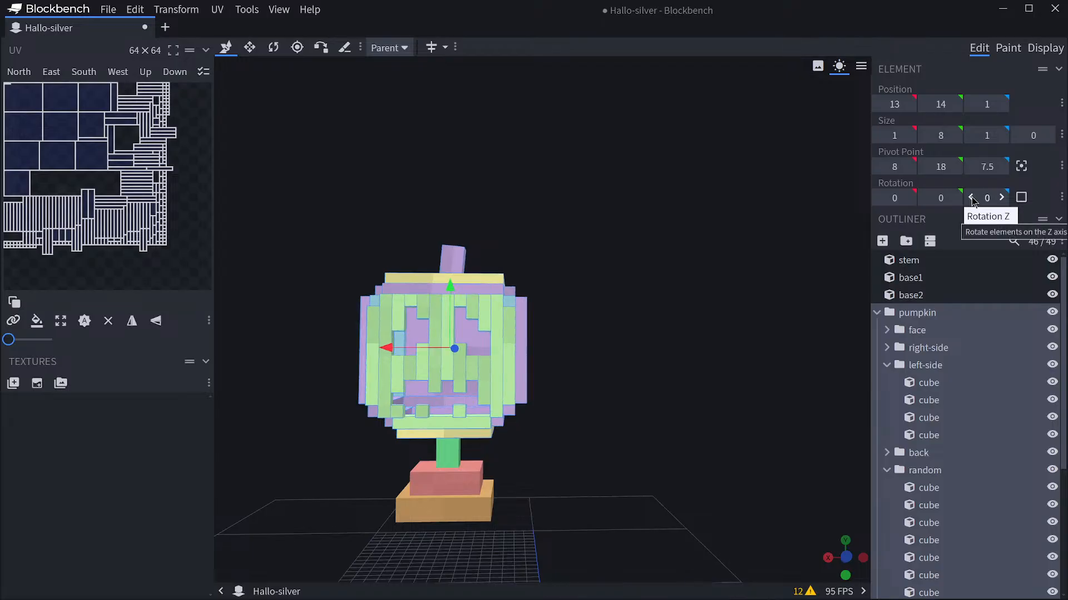
drag(673, 296, 772, 311)
scroll(723, 334, up, 5)
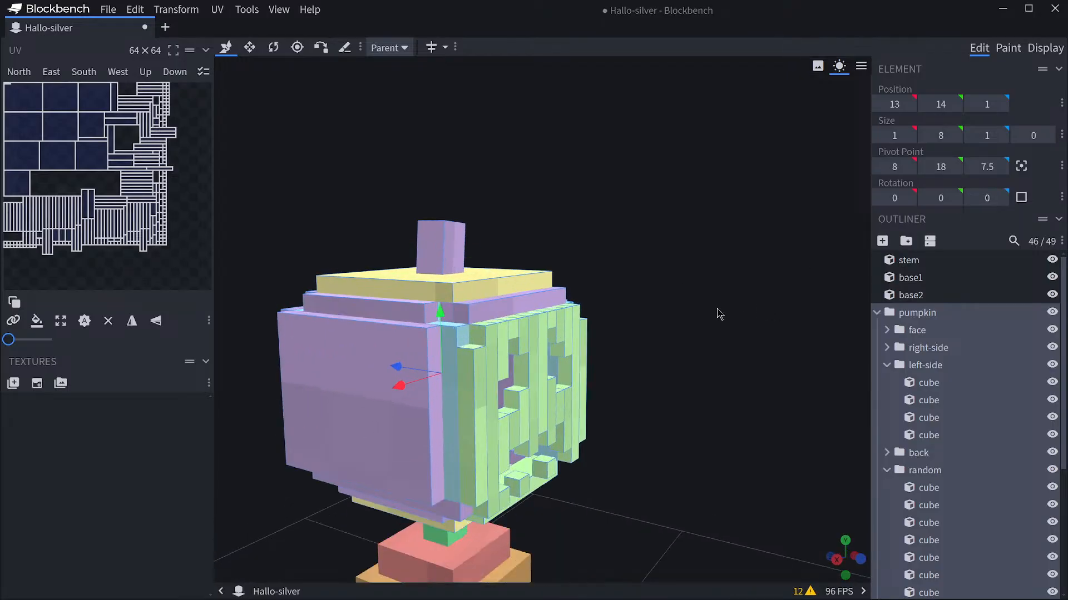
drag(698, 352, 715, 333)
Duplicate the blue front corner column at X 13 and shrink the copy to height 1, positioned at Y 23.
click(441, 368)
scroll(706, 351, down, 2)
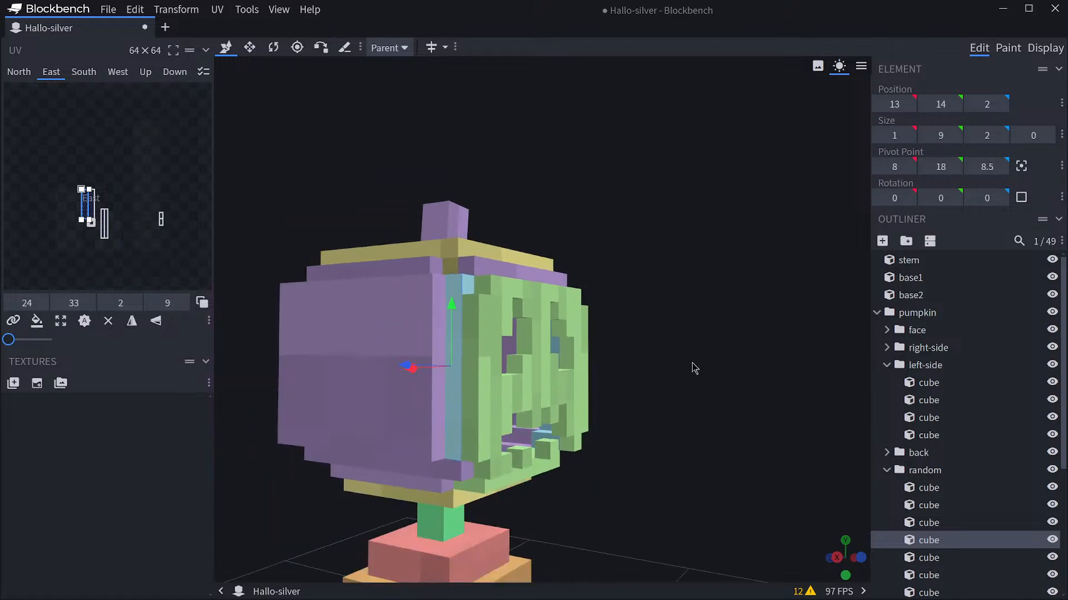
click(931, 558)
click(930, 542)
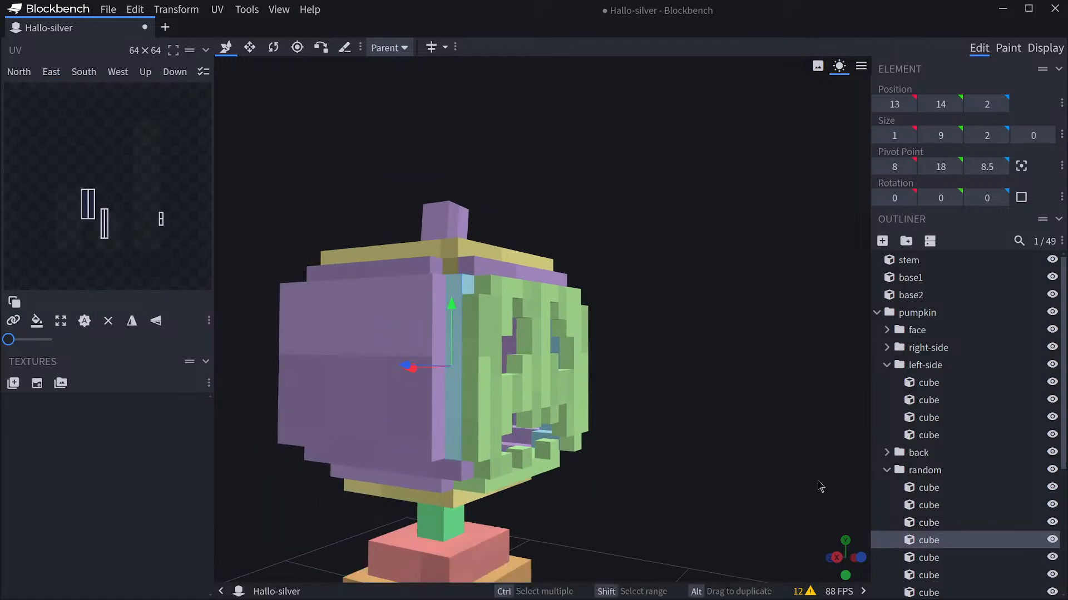
key(ctrl+d)
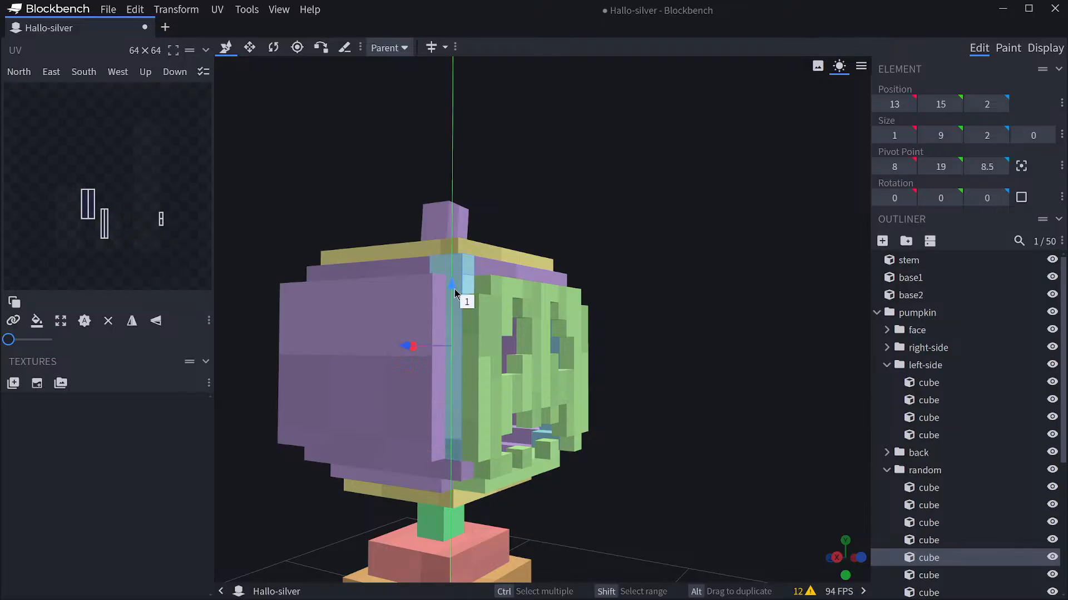
click(251, 51)
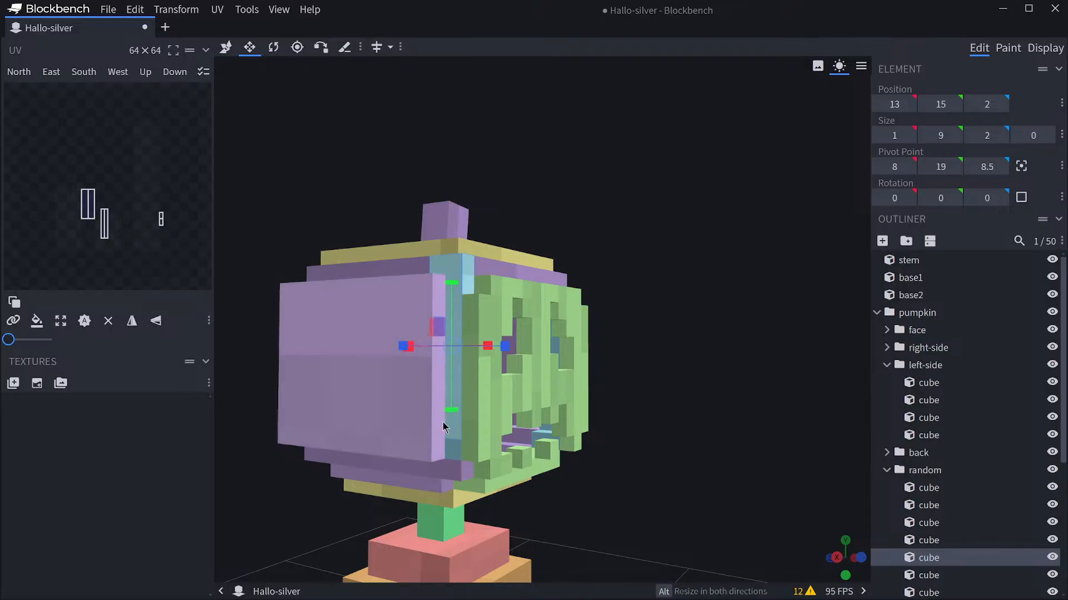
drag(452, 428, 466, 298)
drag(471, 257, 472, 256)
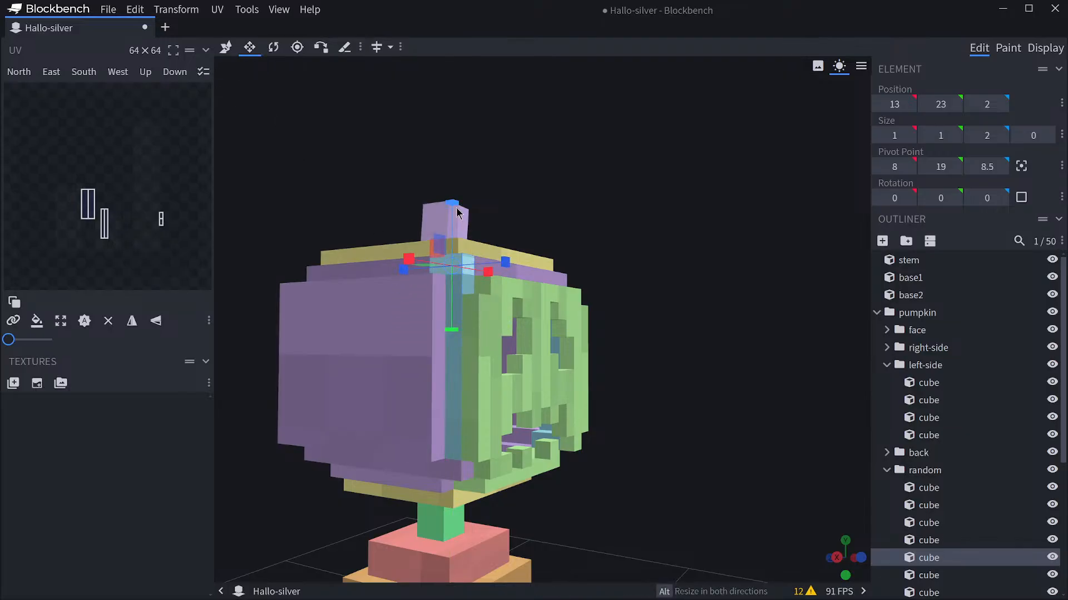
drag(449, 208, 450, 204)
Shift the shortened corner cube to X 12 and reduce its depth to 1, positioned at Z 3.
scroll(578, 282, up, 5)
drag(654, 272, 584, 328)
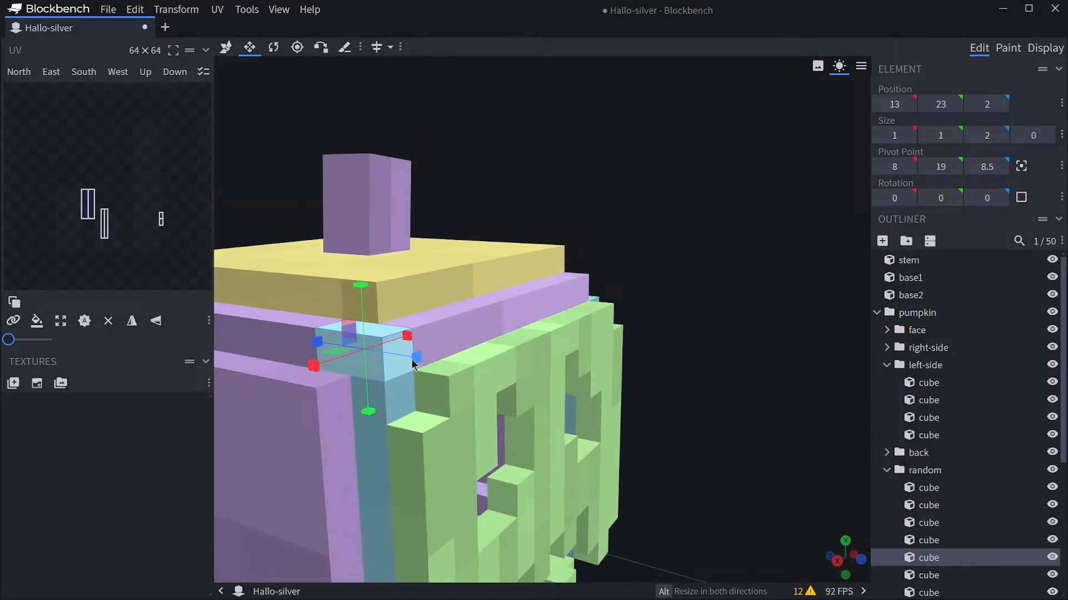
click(226, 48)
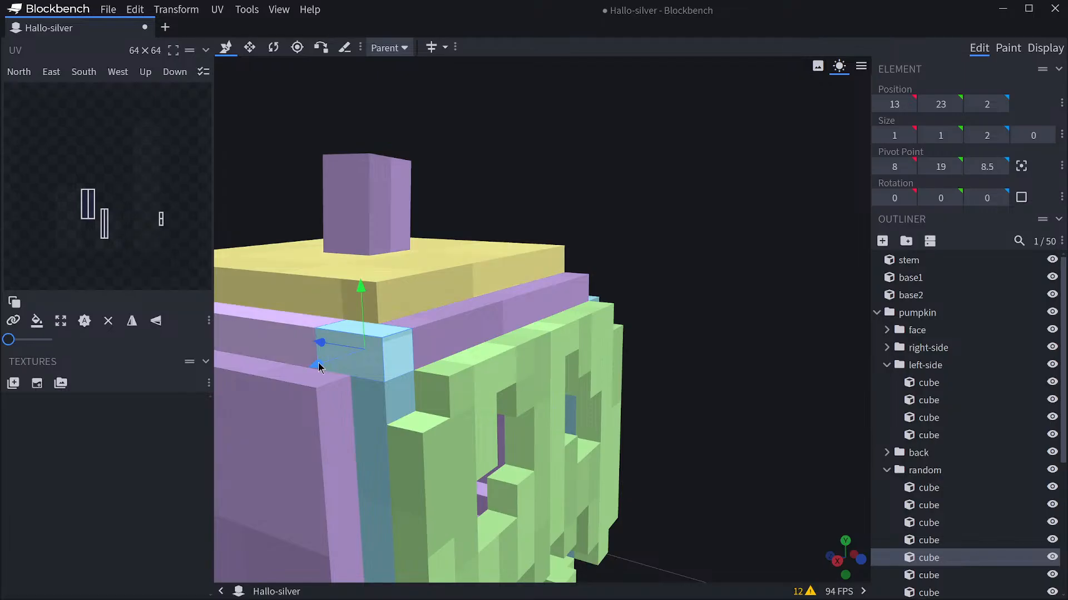
drag(322, 359, 346, 360)
click(250, 47)
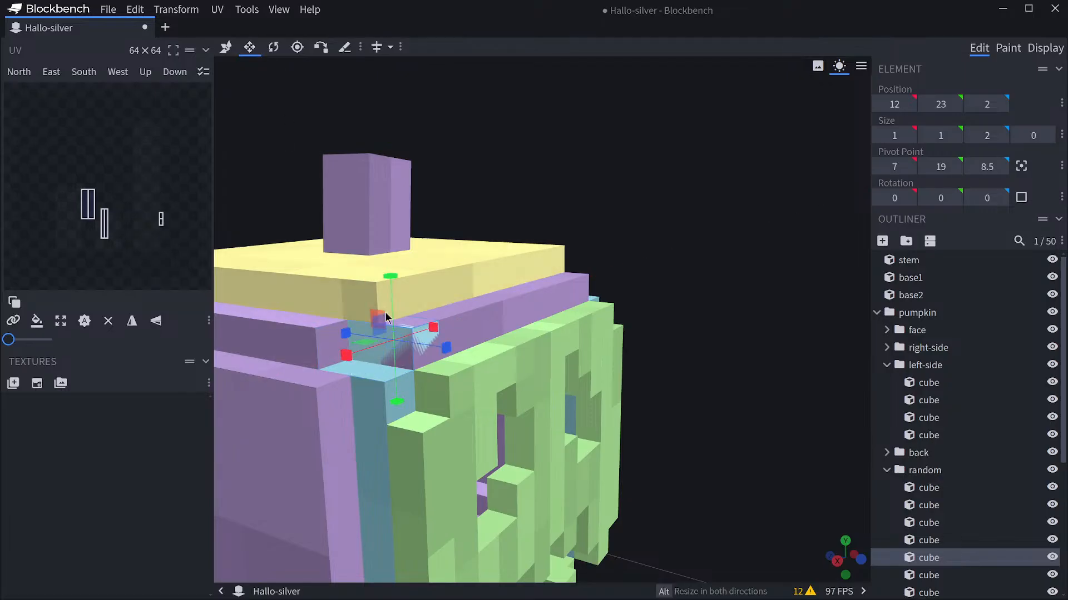
drag(437, 350, 439, 355)
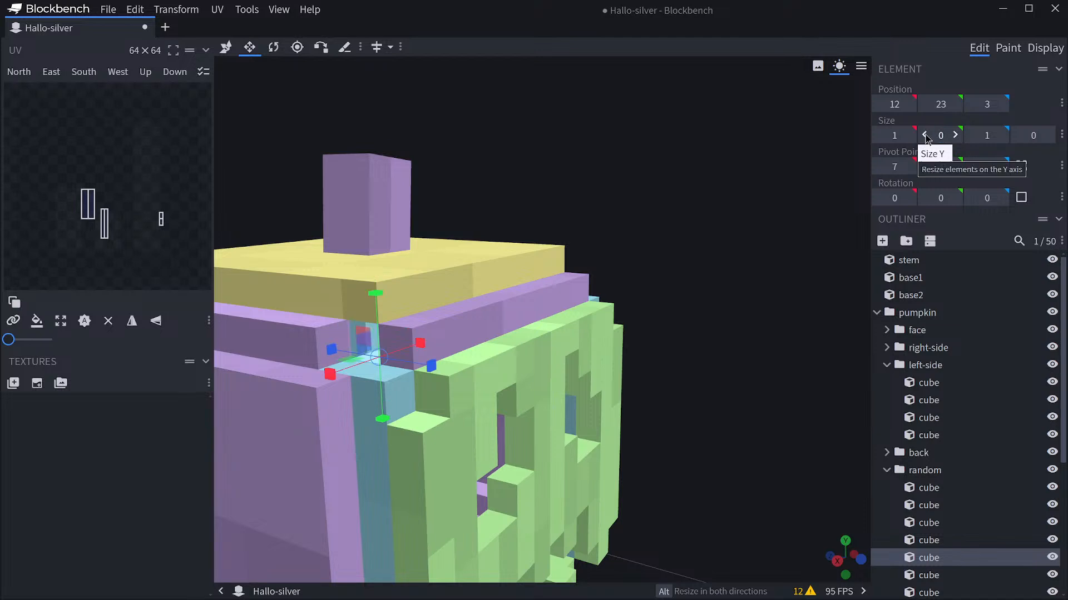
Set the corner cube's size to X 0 and Y 1, and move it to X 13.
click(954, 136)
click(879, 135)
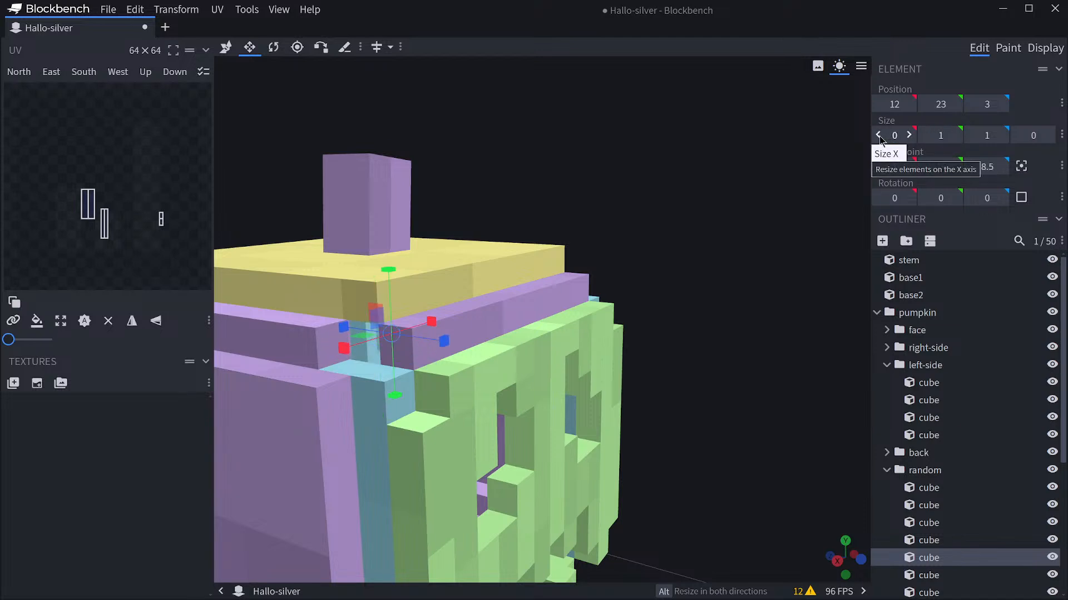
click(909, 135)
click(909, 135)
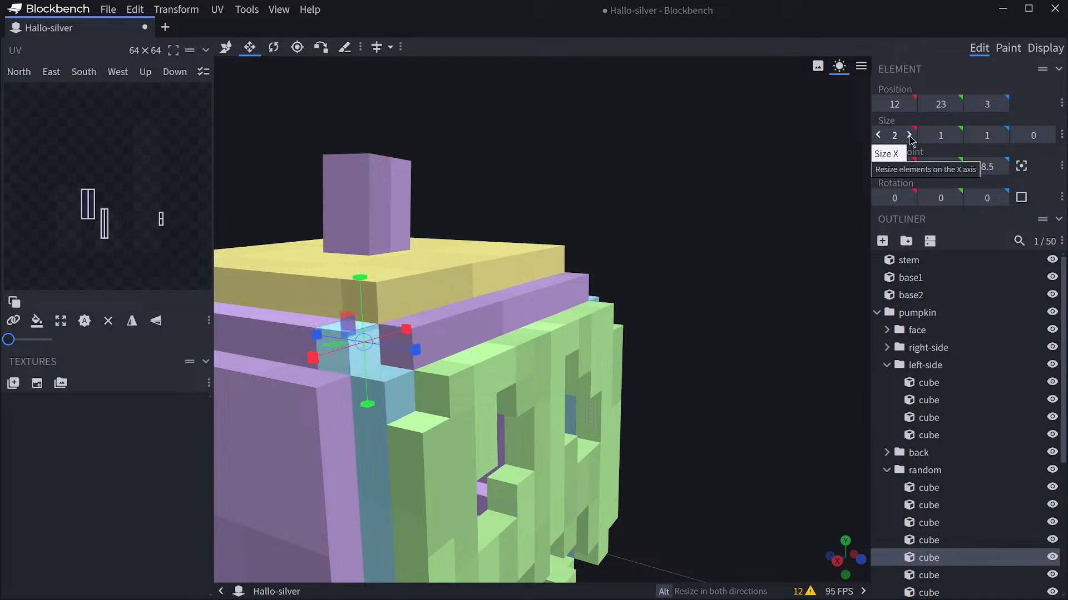
click(878, 135)
click(879, 136)
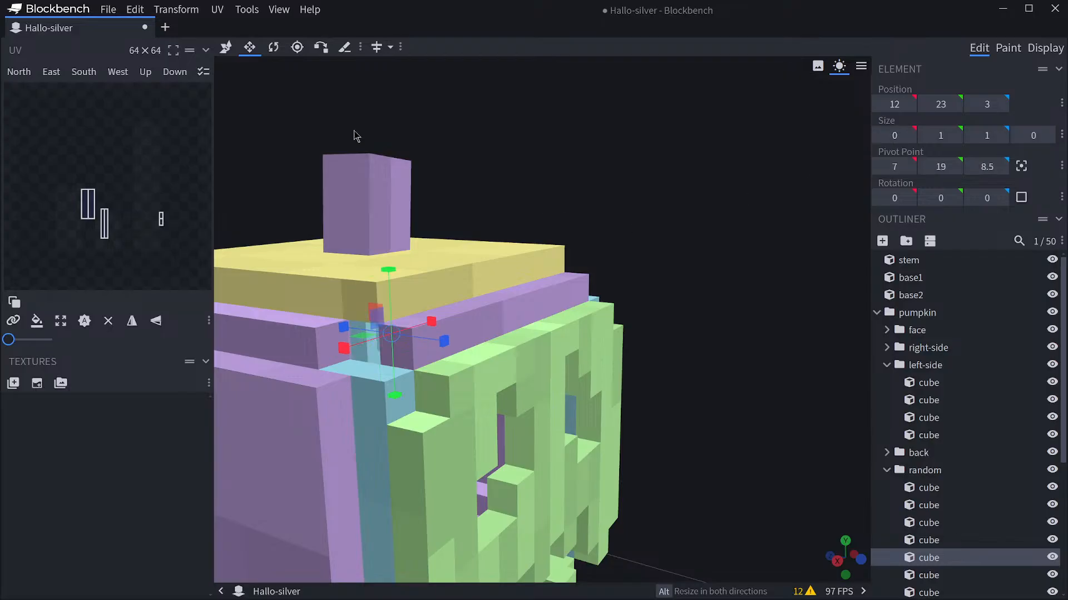
click(226, 47)
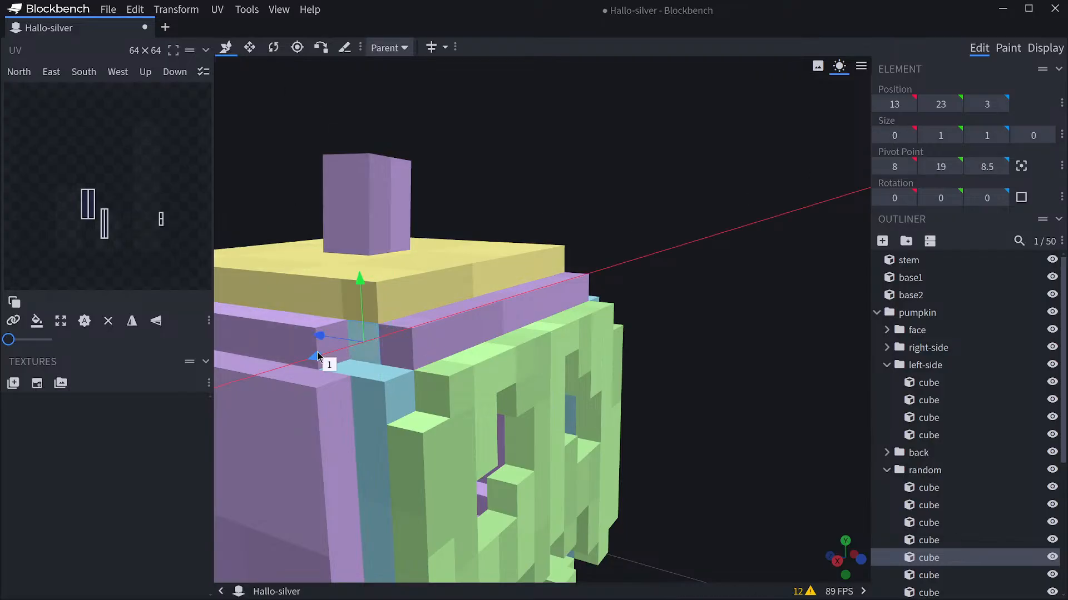
drag(317, 356, 318, 357)
mouse_move(767, 396)
mouse_down()
mouse_move(708, 386)
mouse_move(779, 379)
mouse_move(772, 388)
mouse_up()
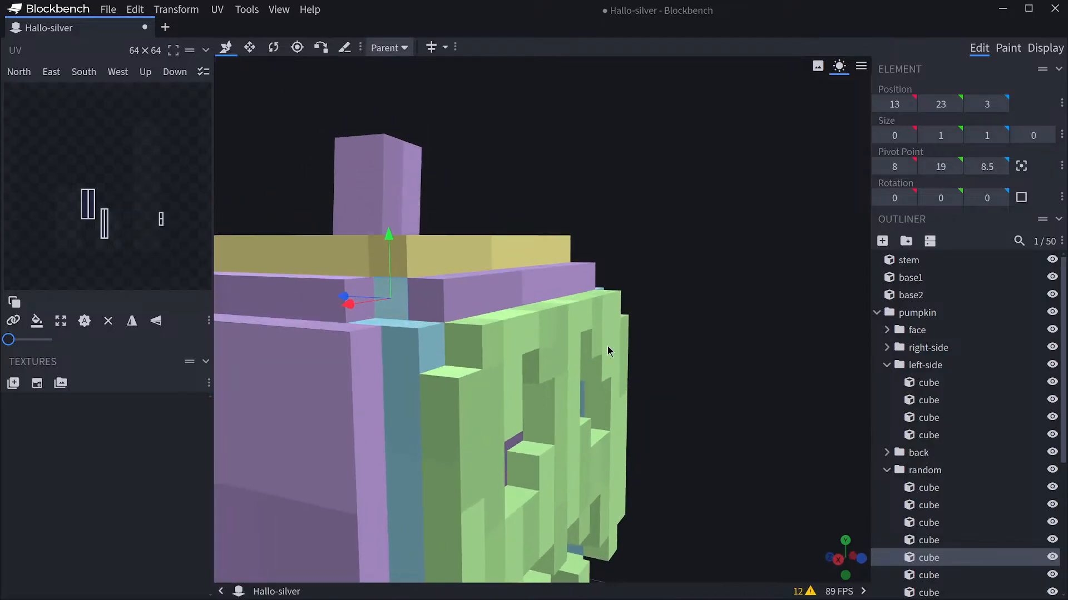
Duplicate the flat corner piece and move the copy to X 3 at the opposite front corner.
scroll(934, 568, down, 2)
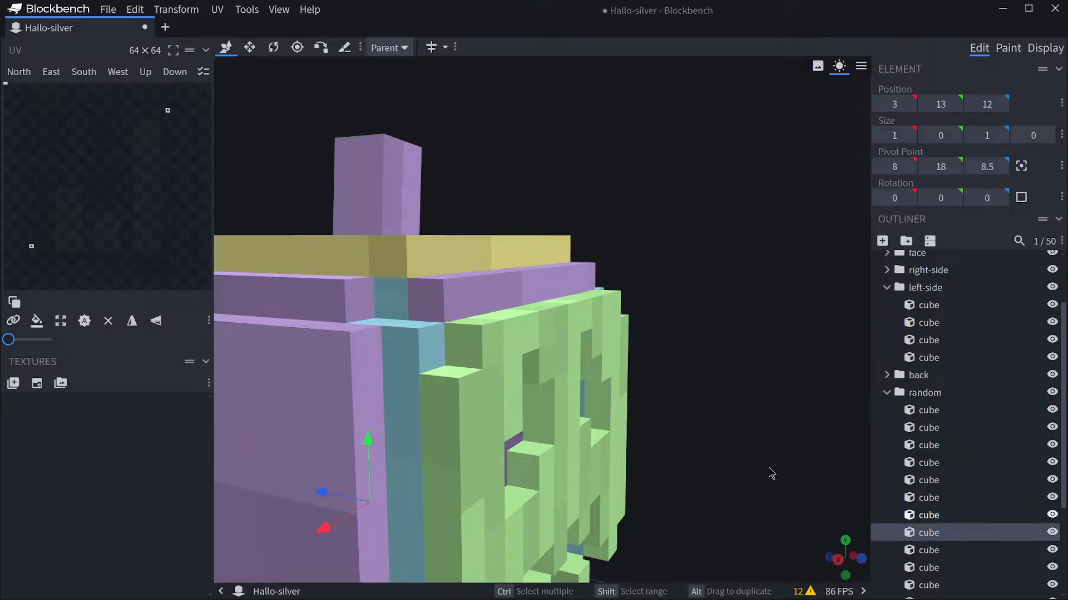
click(379, 295)
click(939, 483)
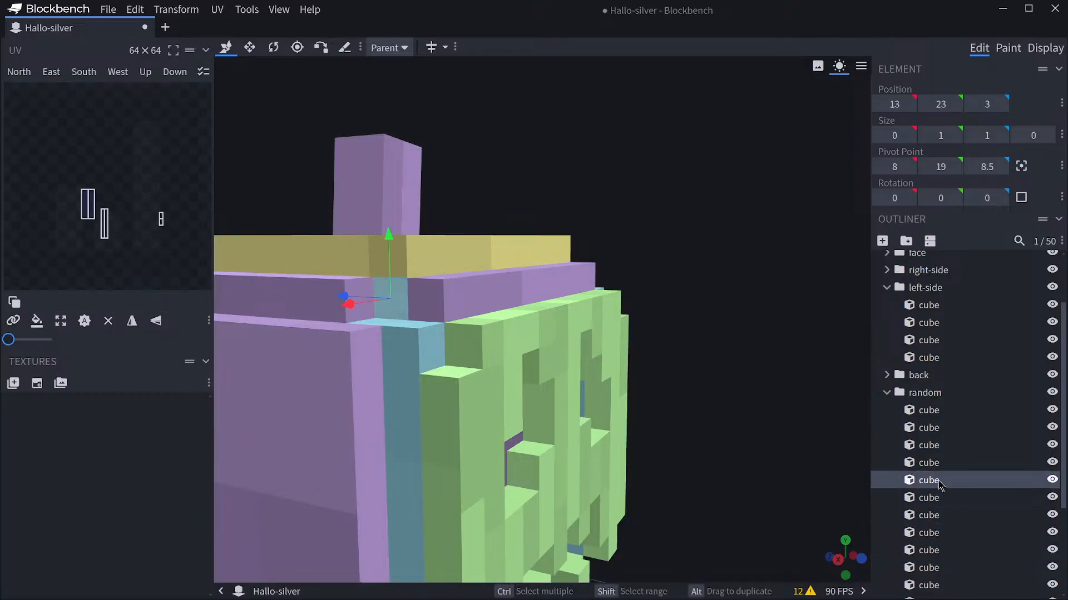
key(ctrl+d)
drag(348, 304, 560, 274)
drag(801, 341, 634, 366)
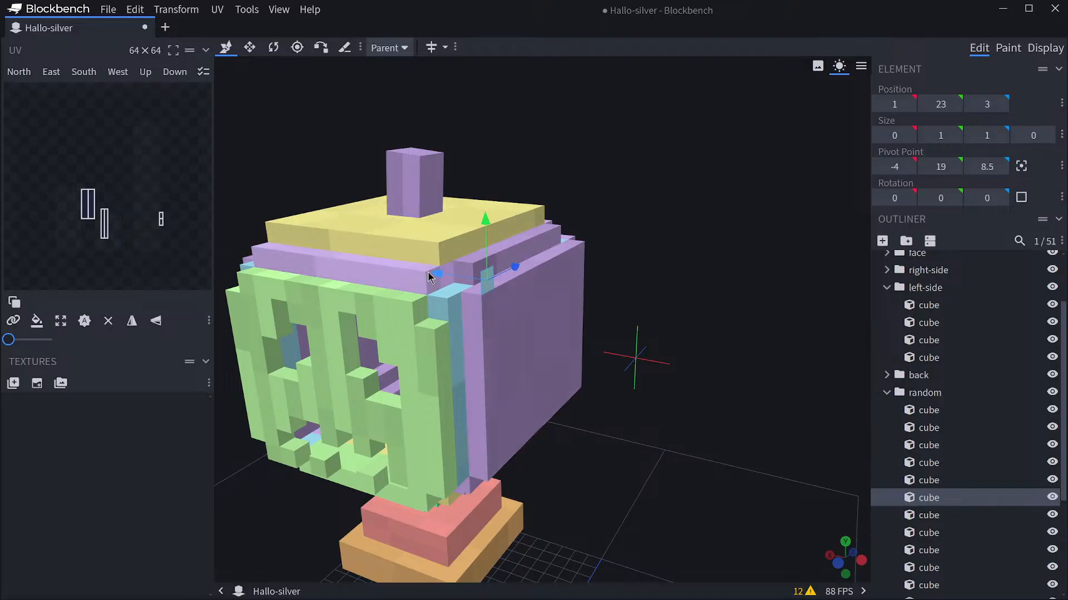
drag(431, 274, 393, 264)
Try rotating the pumpkin's selected parts 2.5 degrees about Z and undo the rotation.
drag(718, 346, 756, 332)
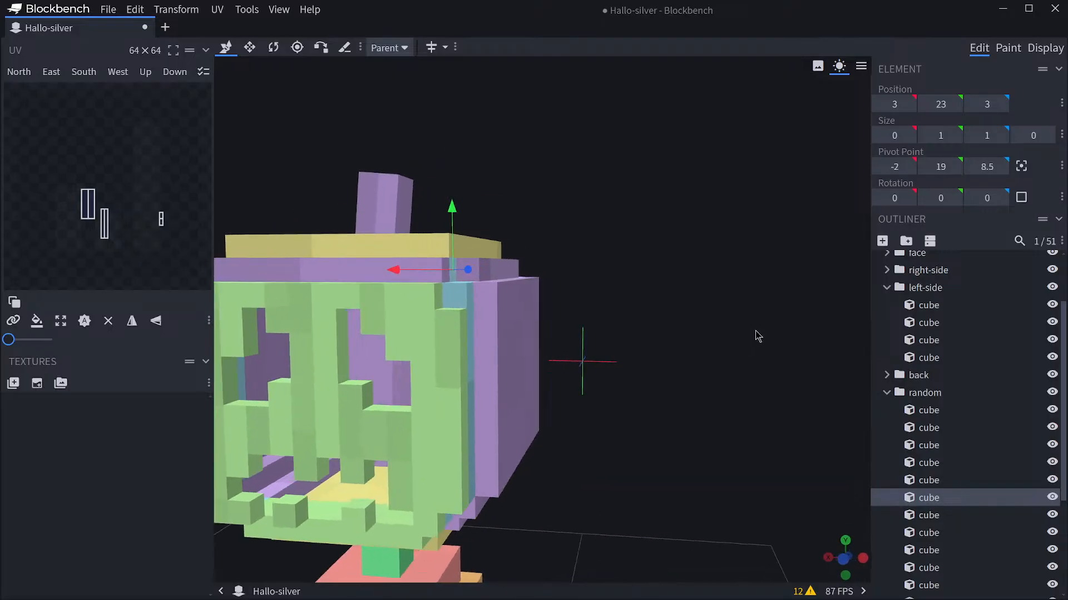
scroll(741, 337, down, 6)
scroll(954, 424, up, 3)
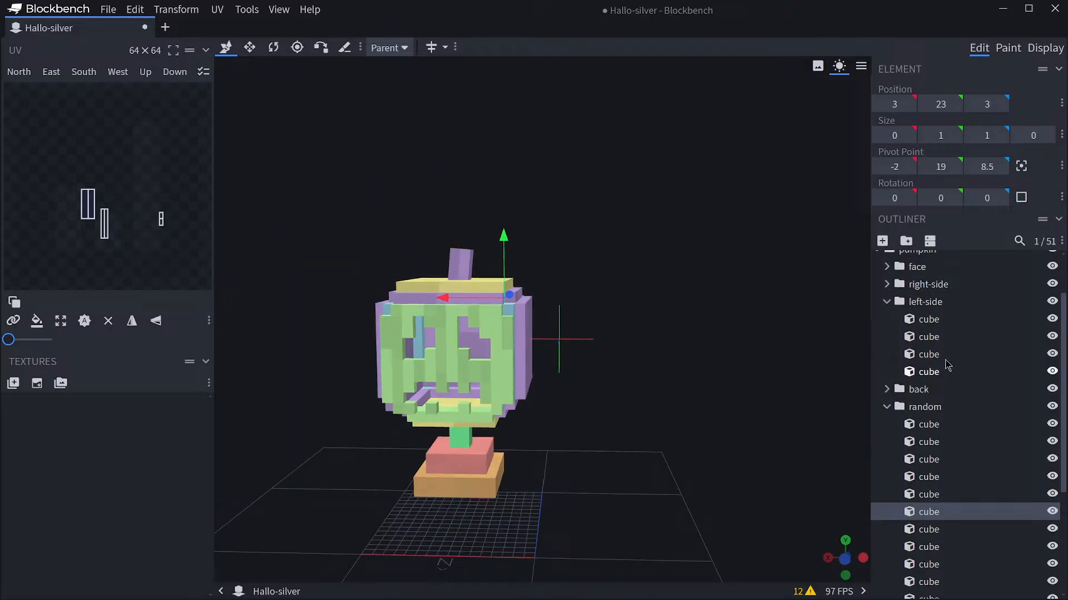
key(ctrl+a)
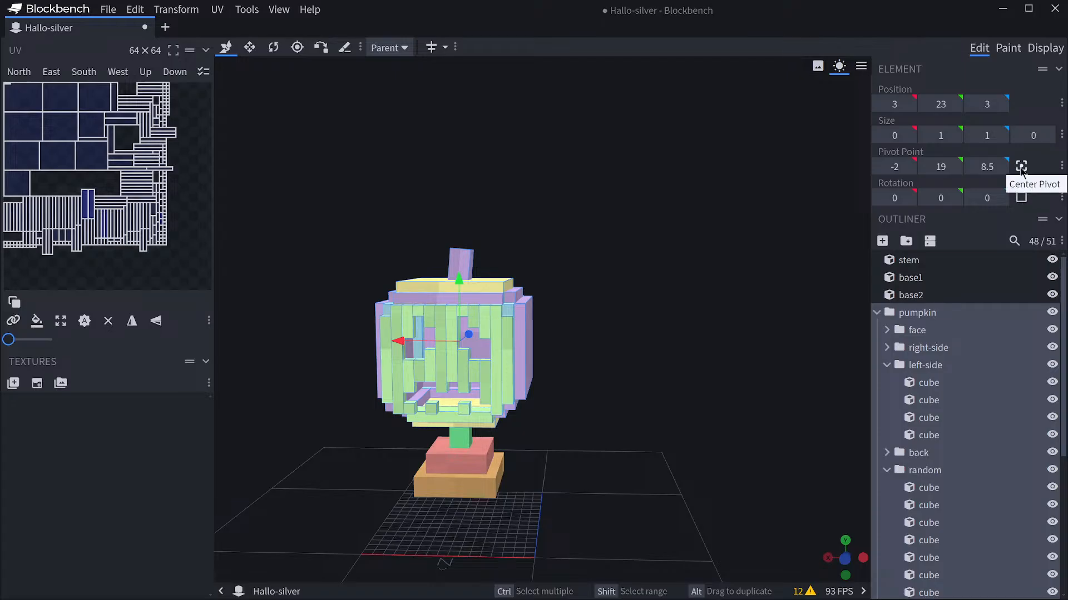
click(1003, 197)
drag(734, 295, 638, 315)
scroll(689, 301, up, 2)
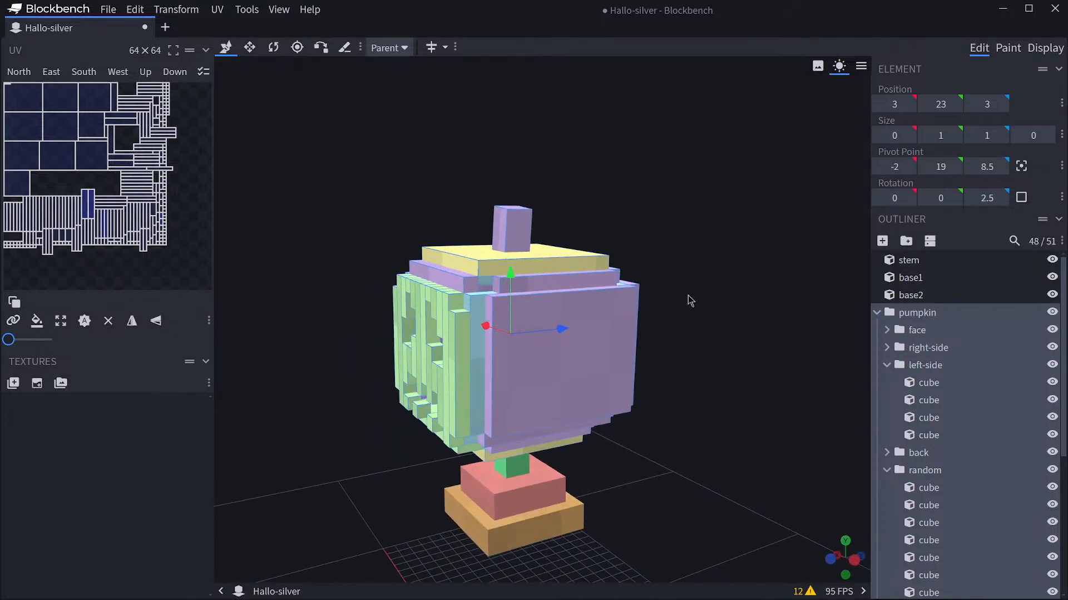
key(ctrl+z)
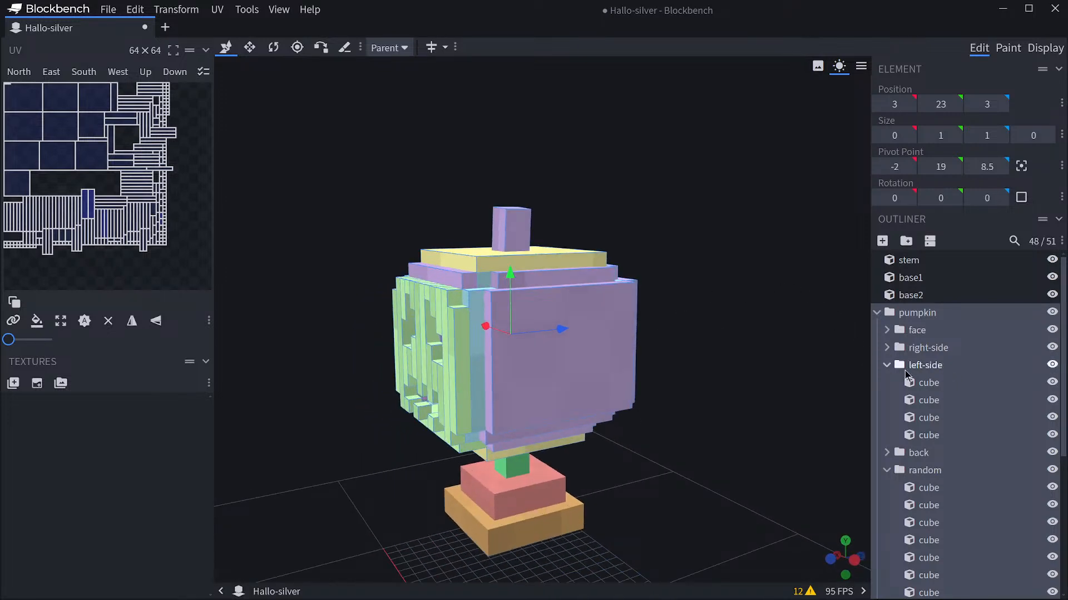
Select the whole pumpkin group, set its Z rotation to 2.5, and clear the selection.
click(927, 314)
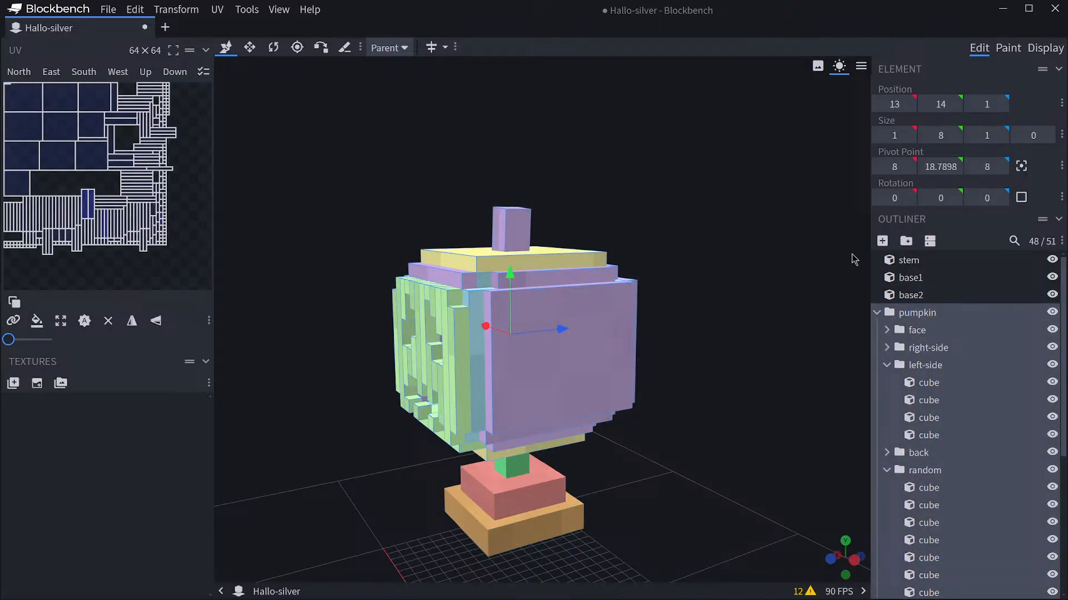
click(1003, 202)
drag(751, 364, 856, 356)
scroll(740, 361, down, 5)
drag(666, 377, 636, 403)
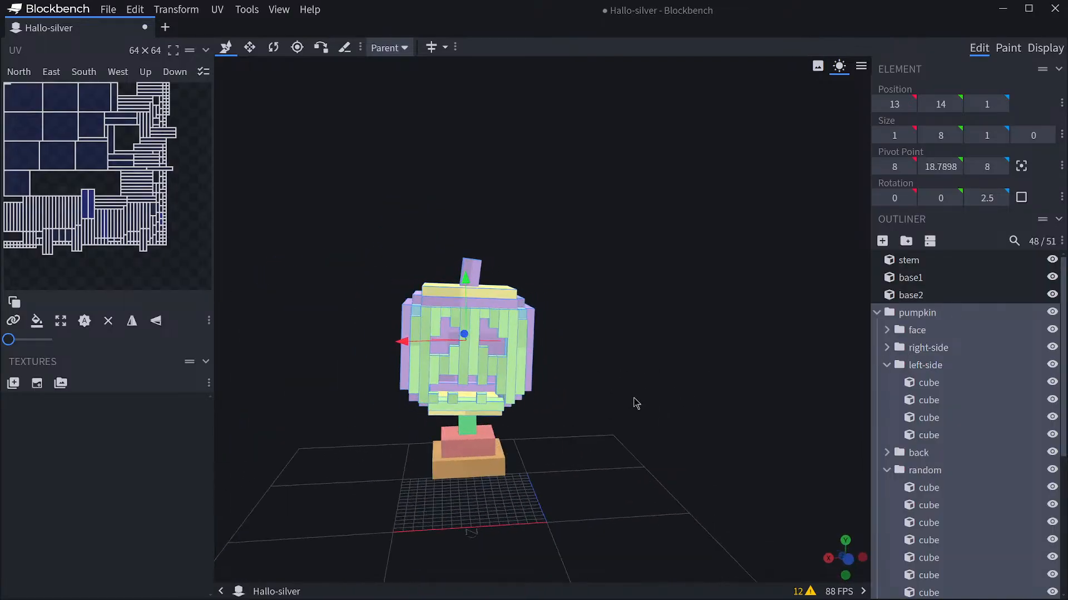
scroll(919, 526, down, 5)
click(672, 360)
drag(672, 360, 594, 376)
scroll(706, 339, up, 5)
scroll(924, 280, up, 5)
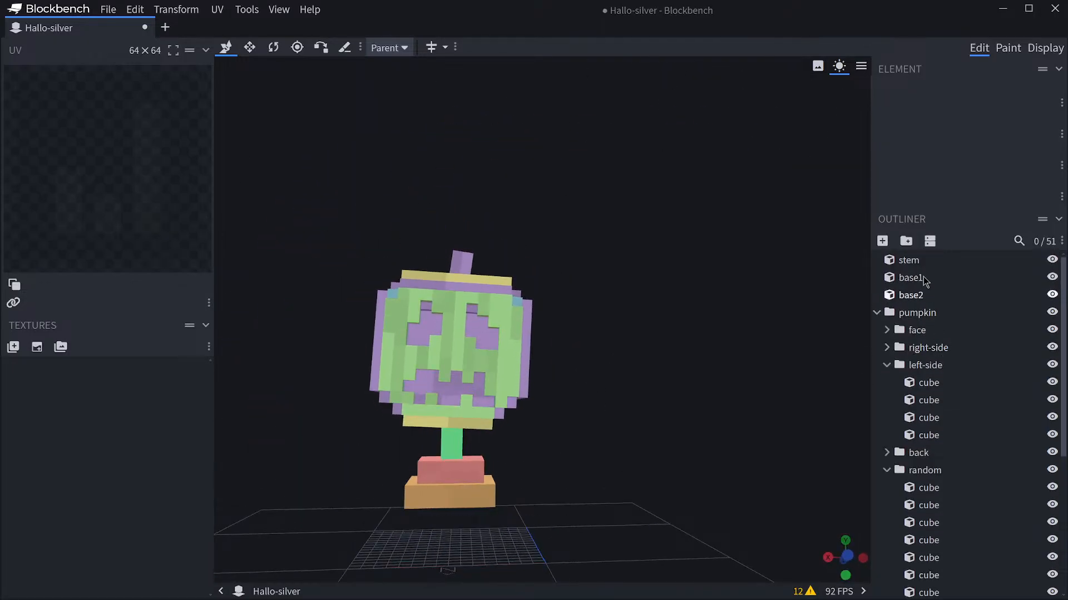
Select all parts of the model and create a 16x texture template for them named Hallo-silver.
click(908, 260)
click(877, 313)
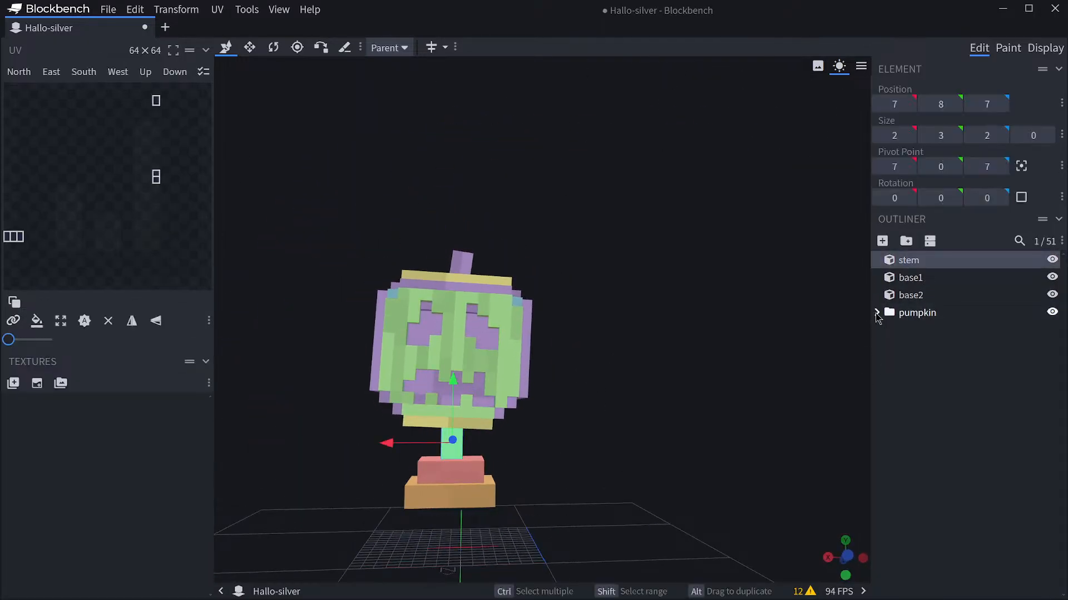
click(917, 313)
key(ctrl+a)
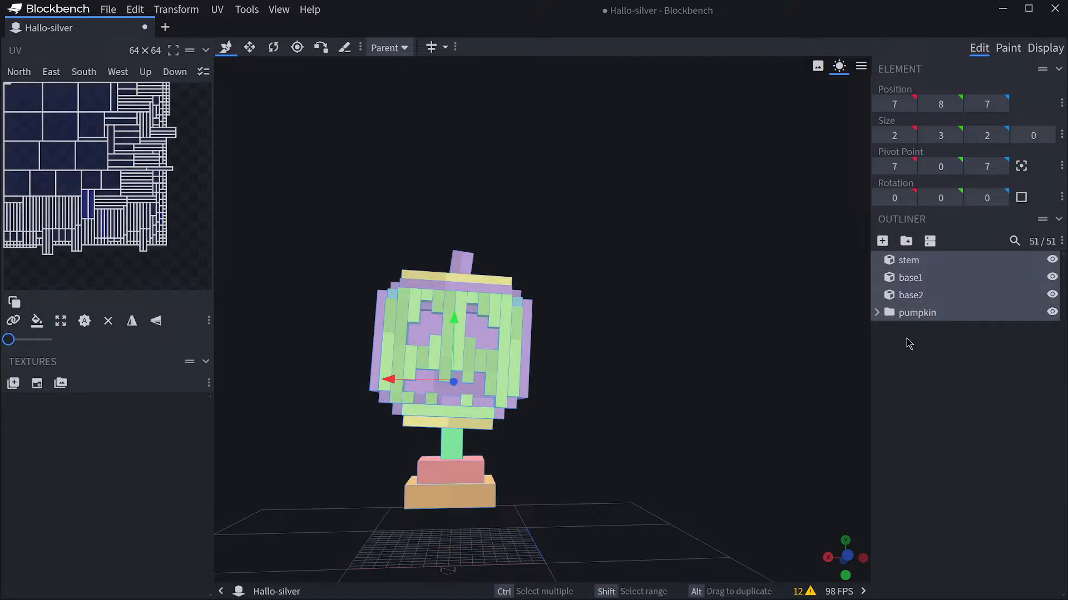
click(36, 385)
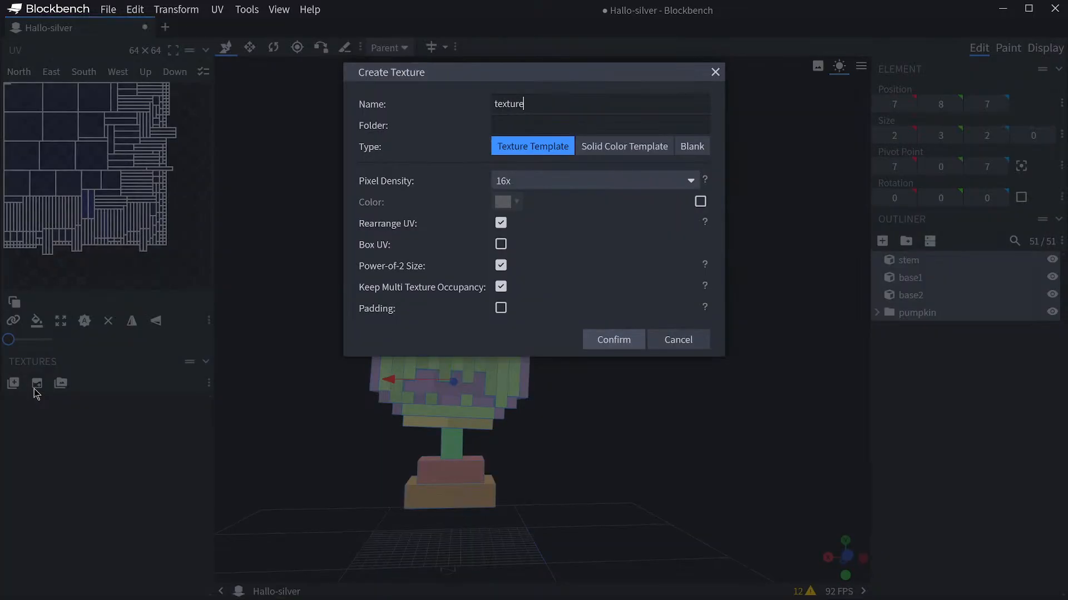
double_click(561, 103)
text(Hallo-silver)
click(611, 340)
mouse_move(612, 346)
mouse_down()
mouse_move(622, 378)
mouse_move(642, 372)
mouse_move(612, 357)
mouse_up()
Check the trophy's right-hand third-person display, and open the Scuteboard-trophy-silver model in its display settings.
click(1046, 49)
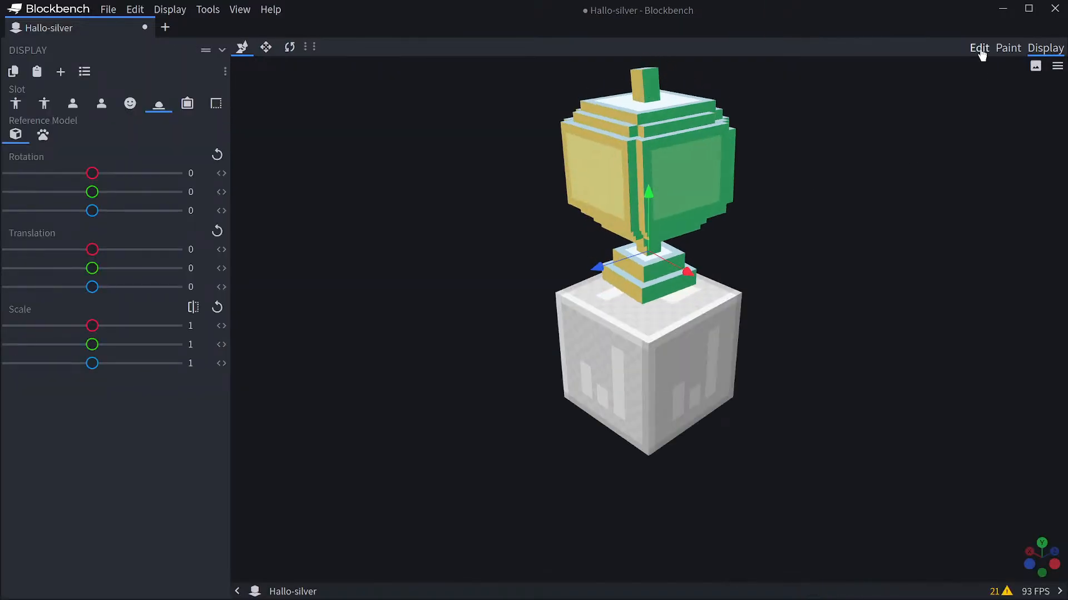
click(16, 103)
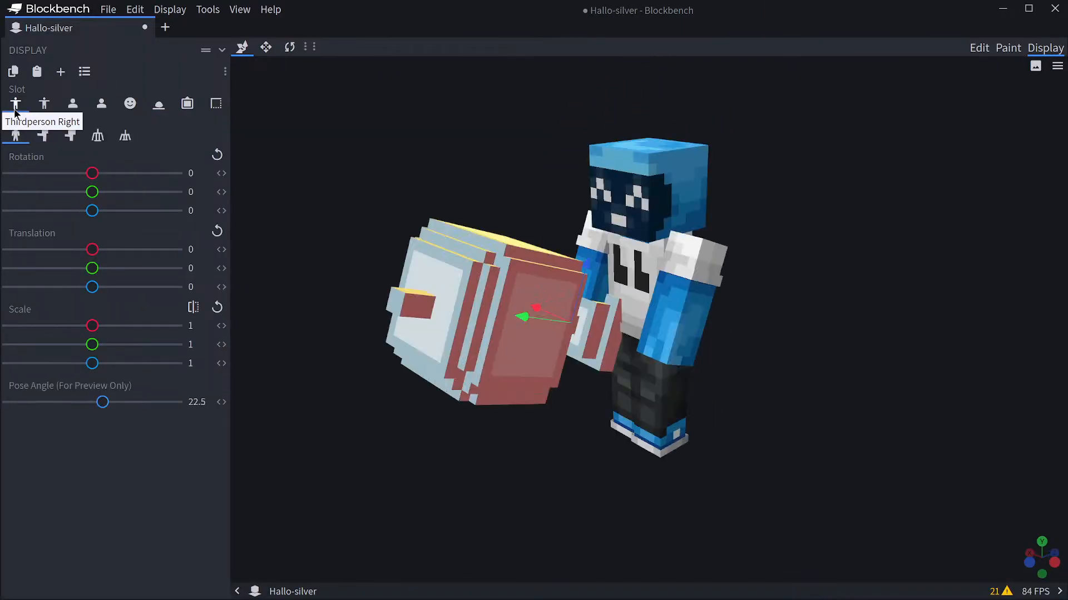
drag(782, 269, 790, 205)
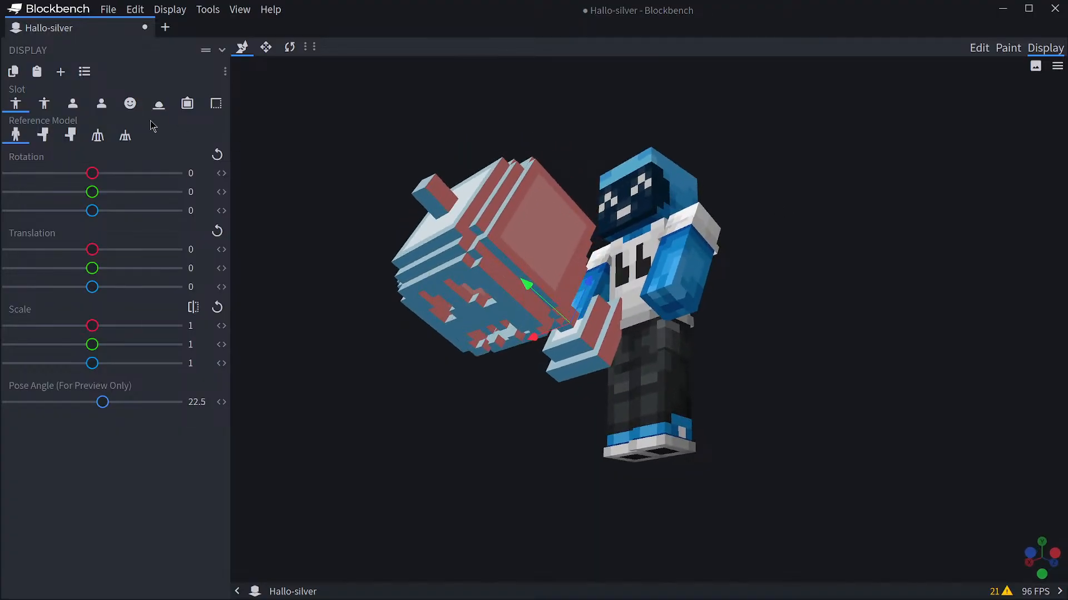
click(166, 28)
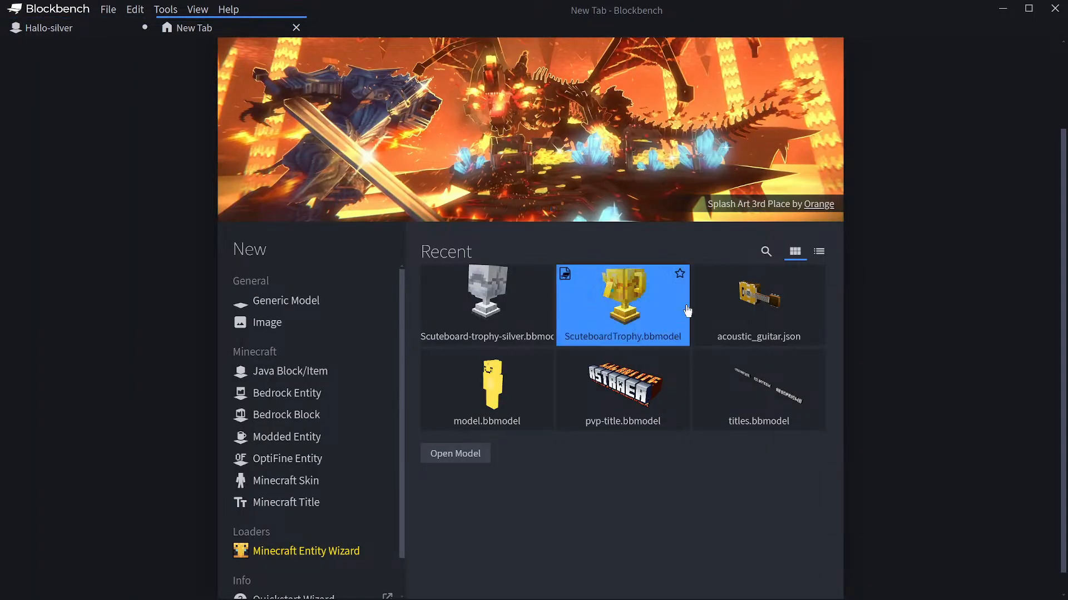
click(515, 305)
click(1045, 50)
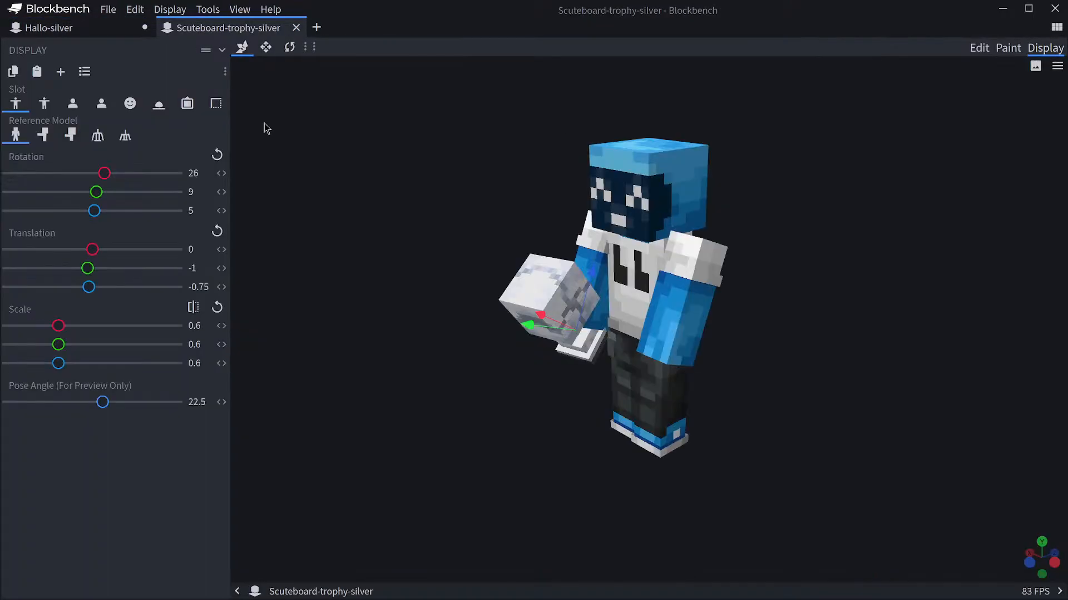
Save all display slots of the Scuteboard-trophy-silver model as a preset named trophy-silver.
click(60, 73)
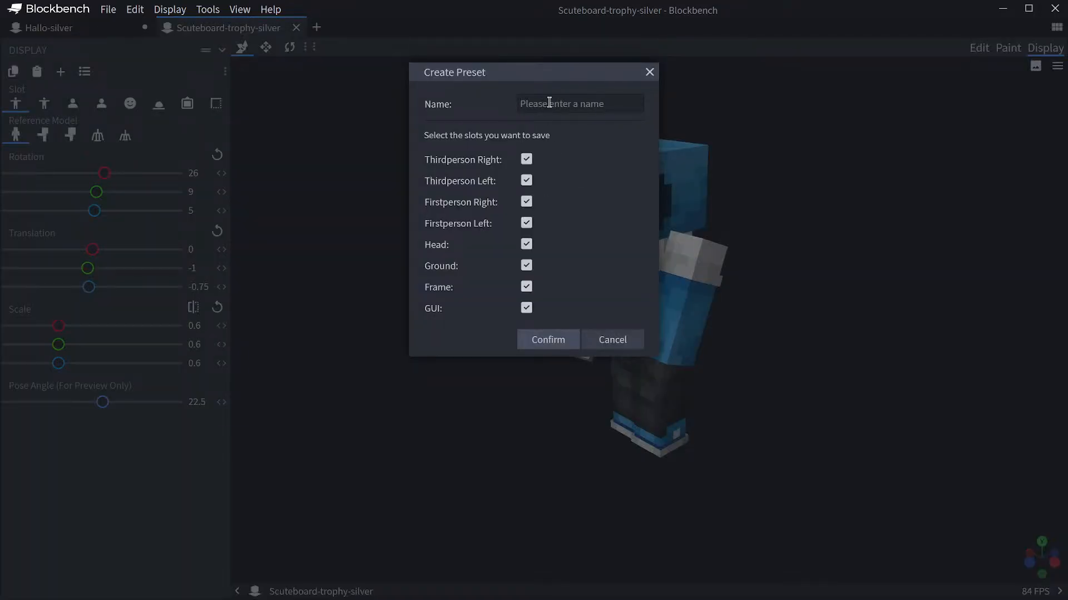
text(trophy-silver)
click(528, 340)
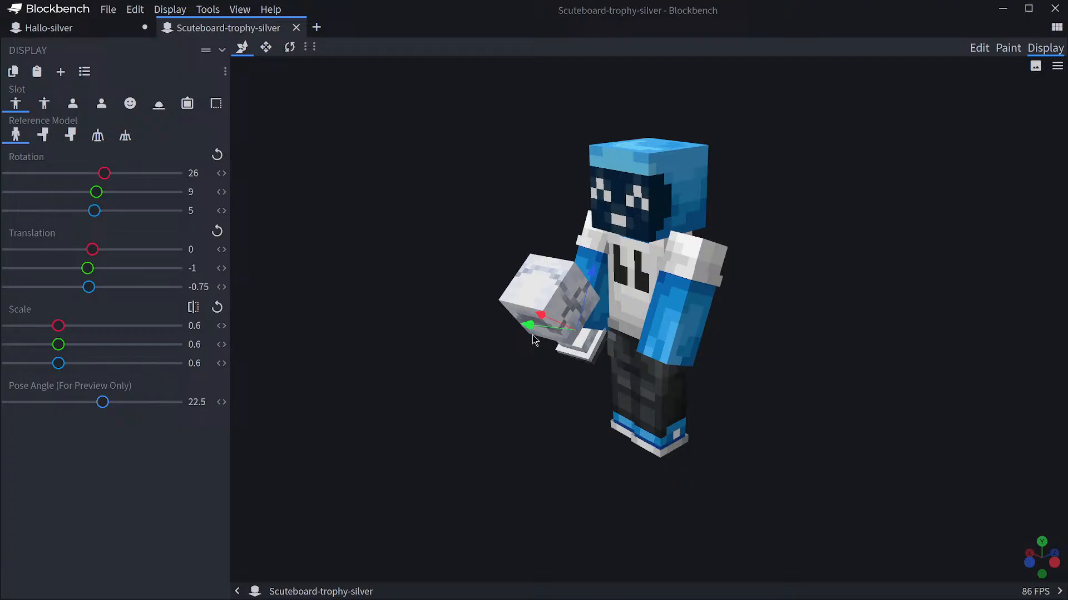
Apply the trophy-silver display preset to the Hallo-silver model.
click(114, 30)
click(84, 72)
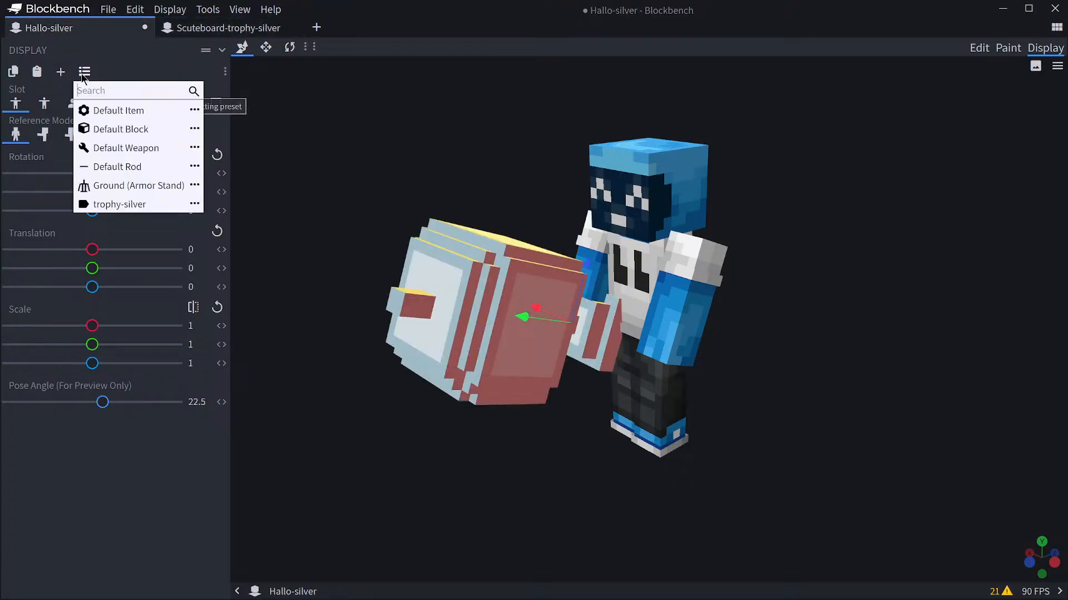
click(139, 206)
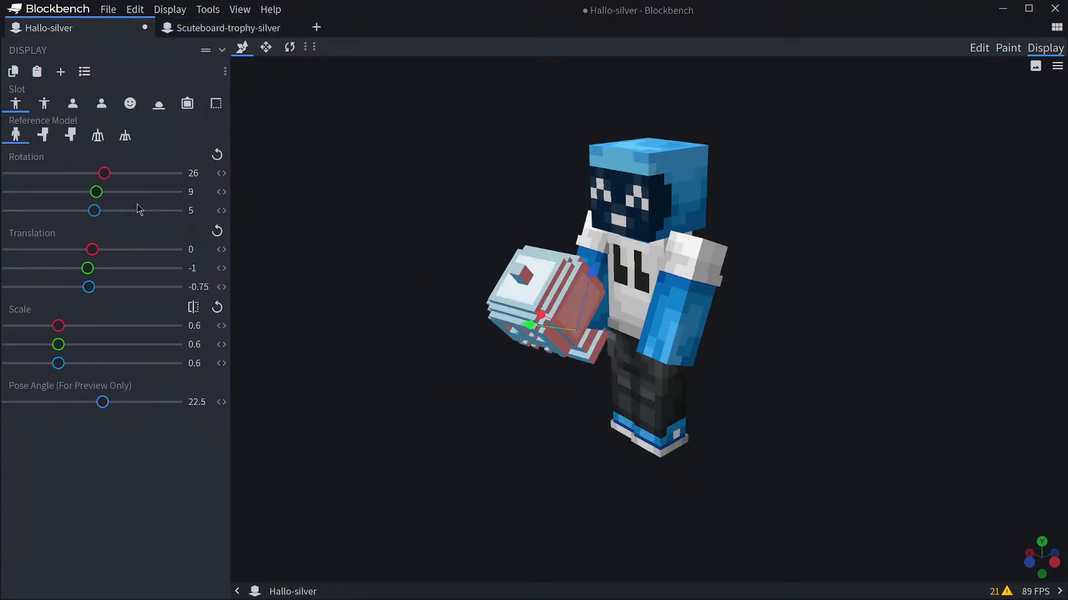
drag(329, 269, 342, 225)
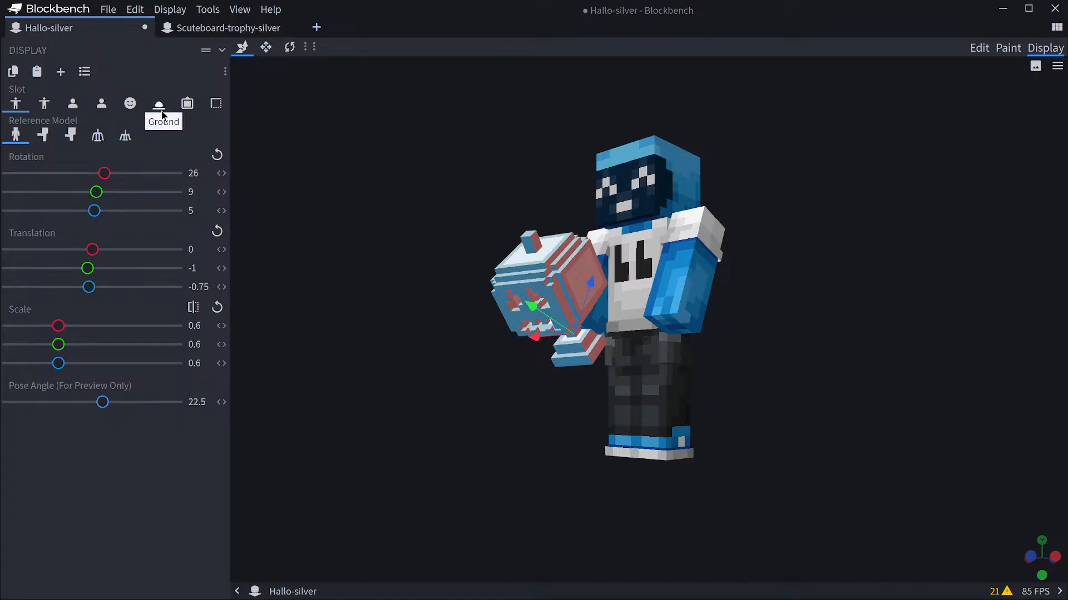
Check Hallo-silver in the item frame and right-hand third-person slots, and close the Scuteboard-trophy-silver model.
click(188, 104)
drag(533, 282, 837, 269)
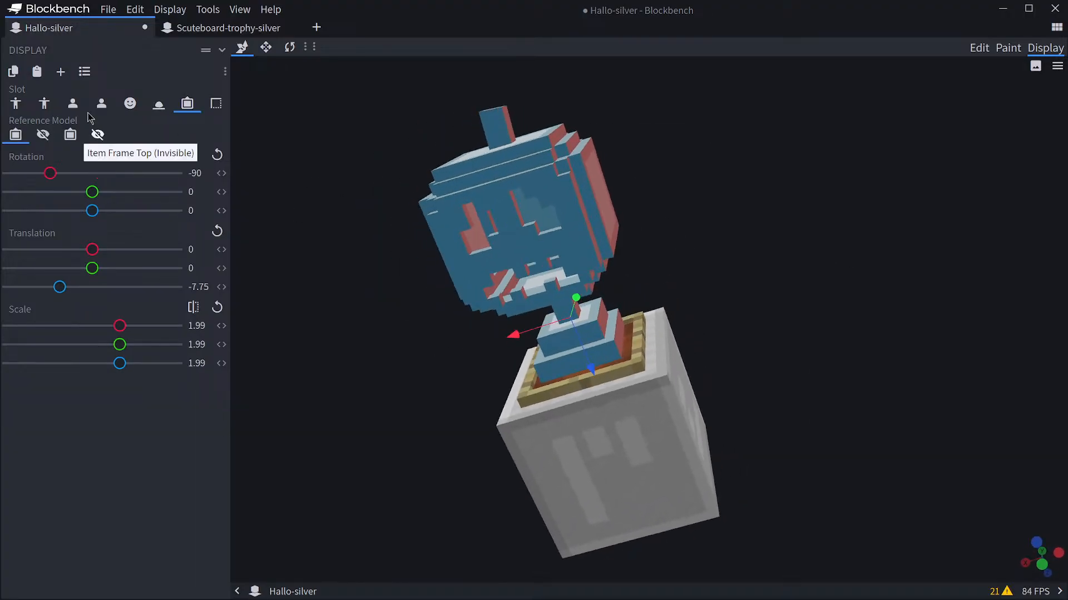
click(16, 103)
drag(784, 326, 885, 292)
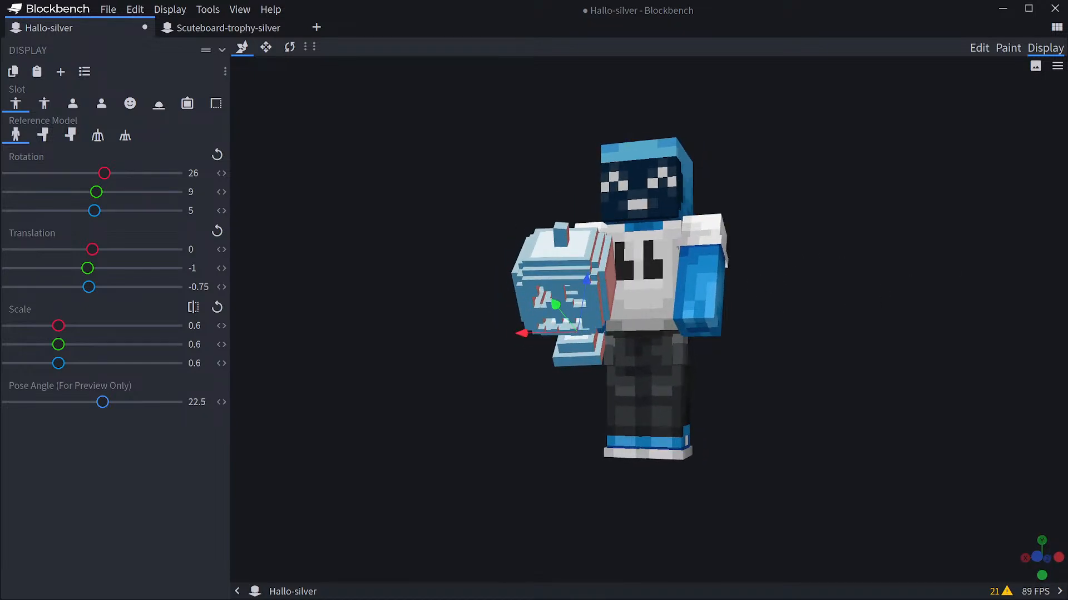
drag(871, 359, 862, 266)
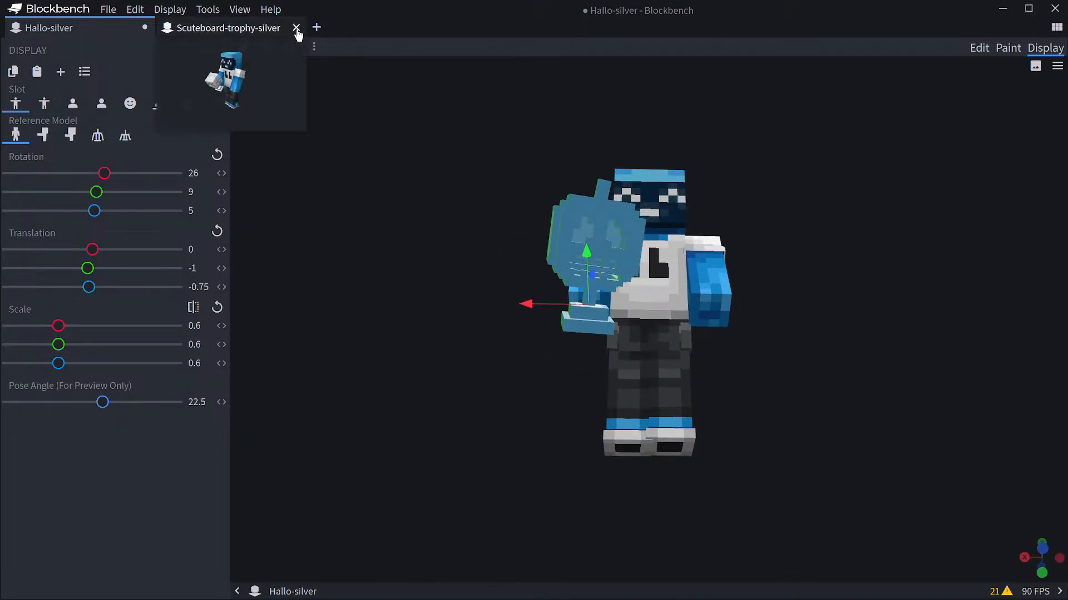
click(296, 27)
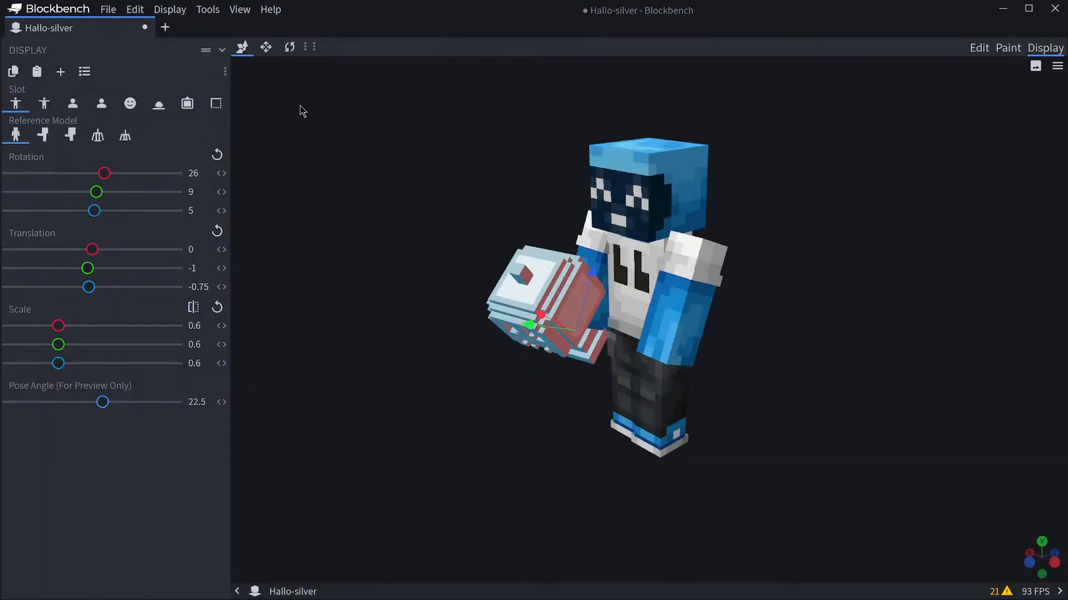
Return to model editing and examine the individual cubes between the eyes and mouth of the pumpkin's face.
click(977, 47)
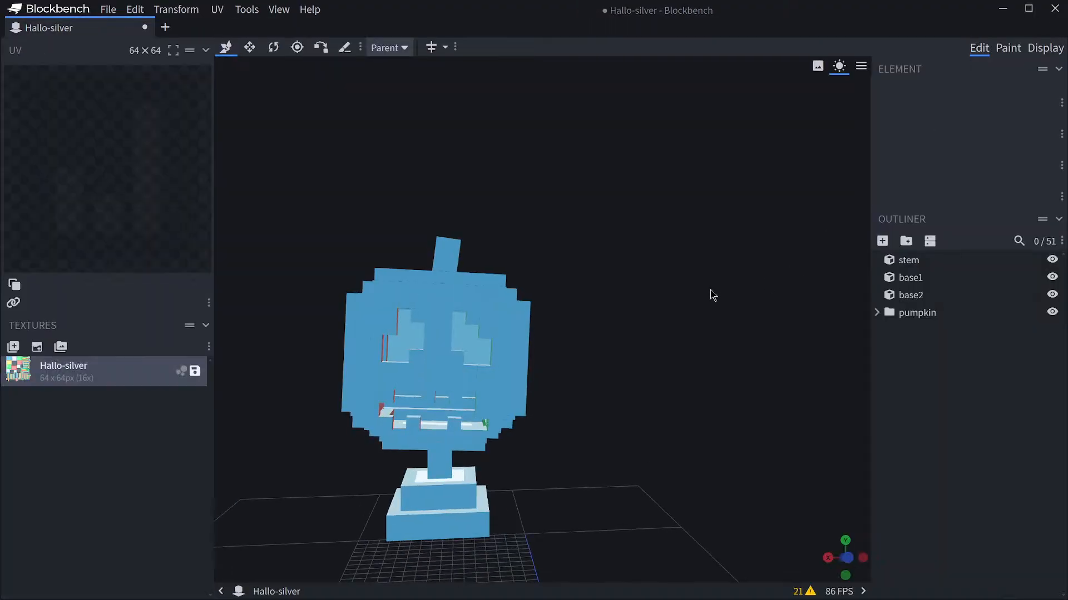
scroll(678, 392, down, 5)
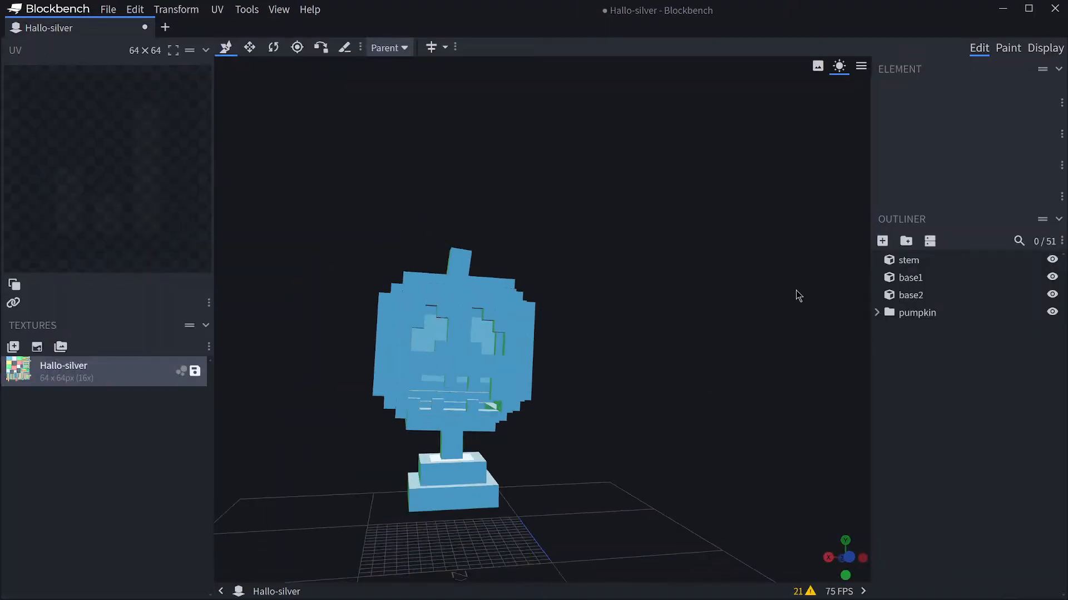
click(479, 361)
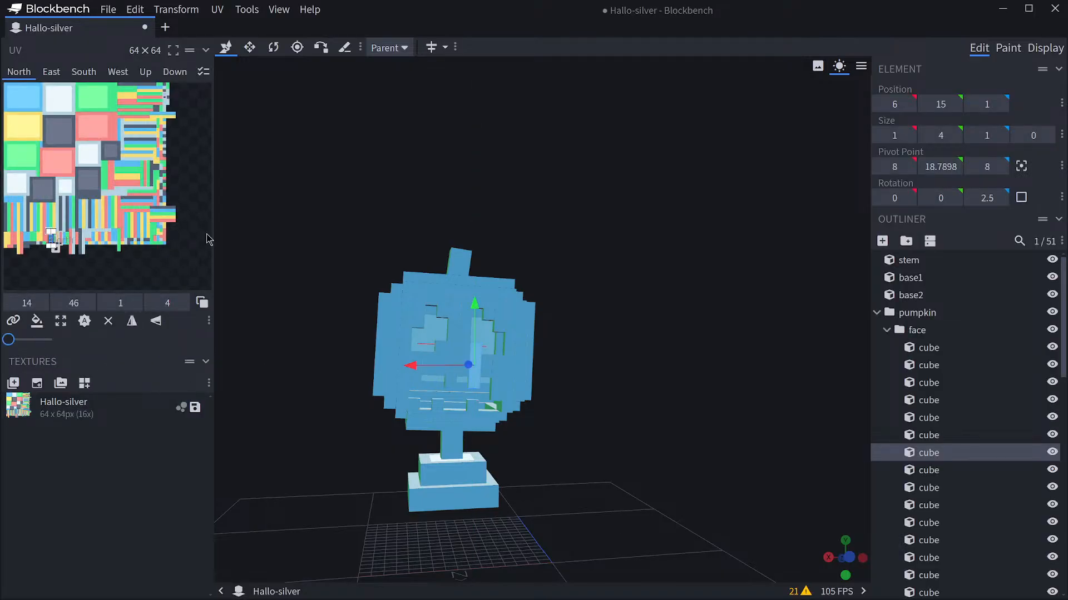
scroll(584, 339, up, 5)
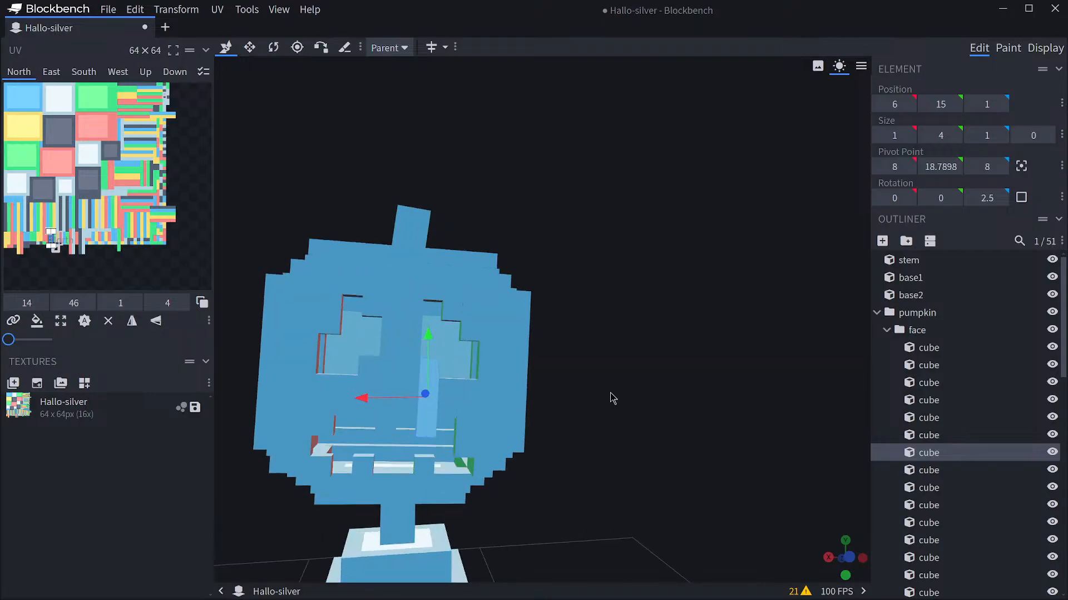
mouse_move(611, 395)
mouse_down()
mouse_move(628, 387)
mouse_move(618, 400)
mouse_up()
right_drag(619, 401, 739, 257)
drag(738, 257, 676, 370)
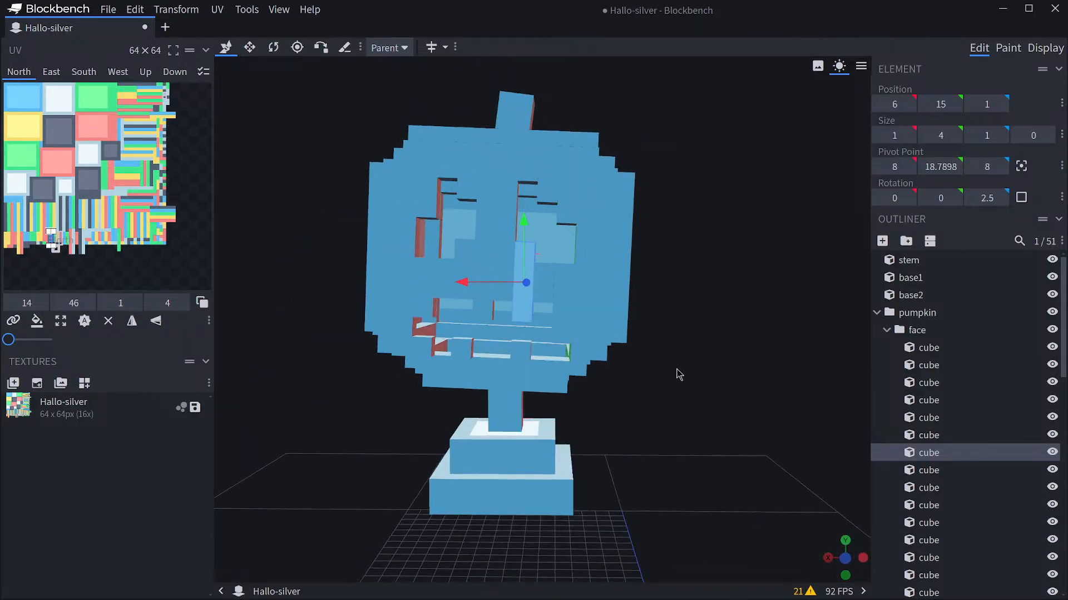
click(563, 297)
click(555, 294)
click(547, 291)
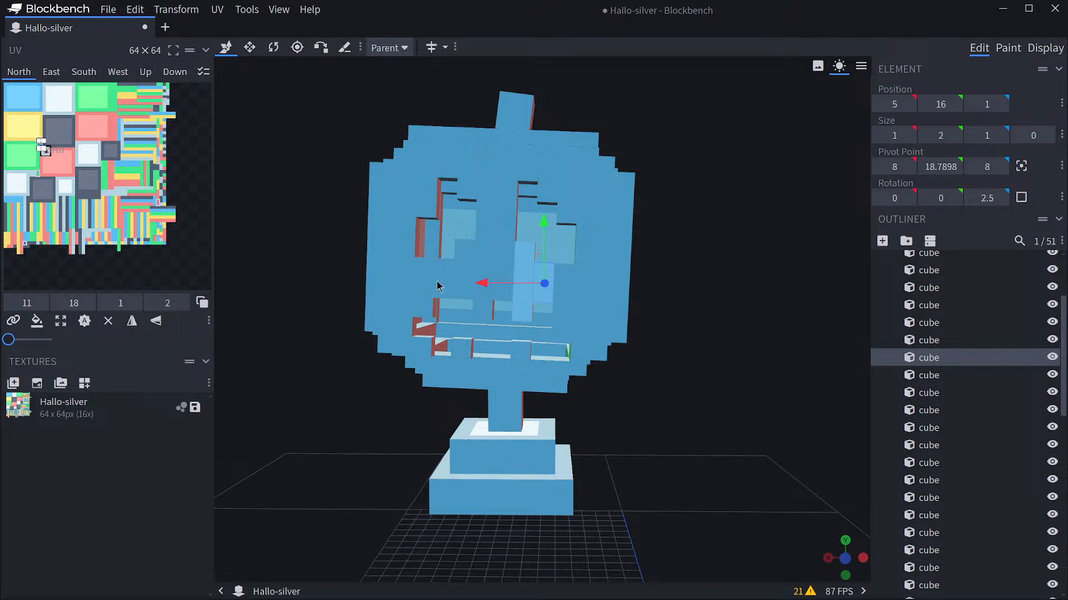
click(431, 286)
click(465, 277)
click(491, 273)
click(491, 270)
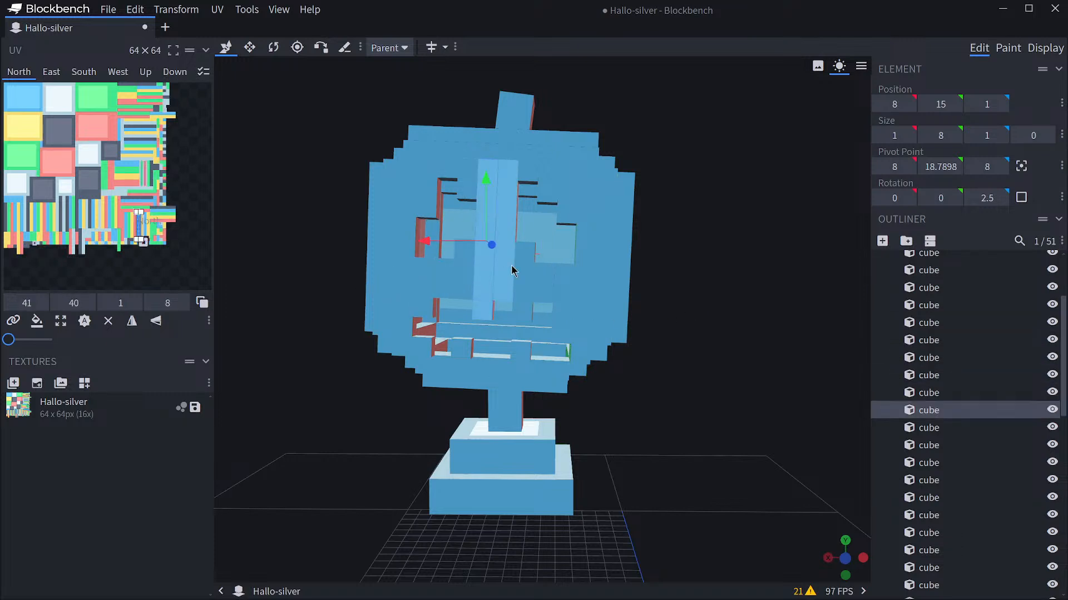
click(510, 267)
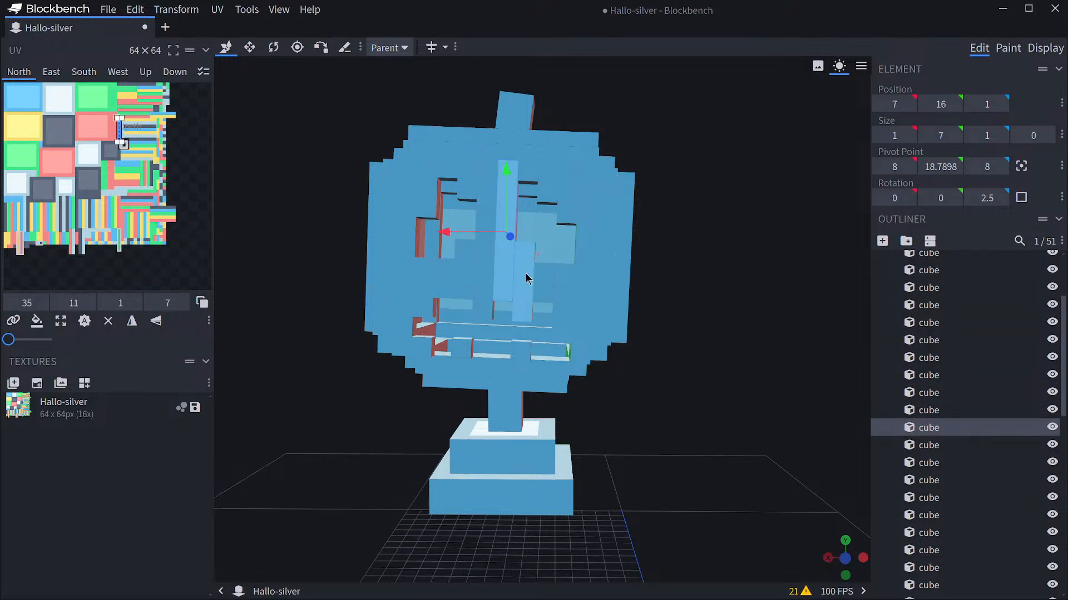
click(529, 277)
drag(691, 300, 731, 362)
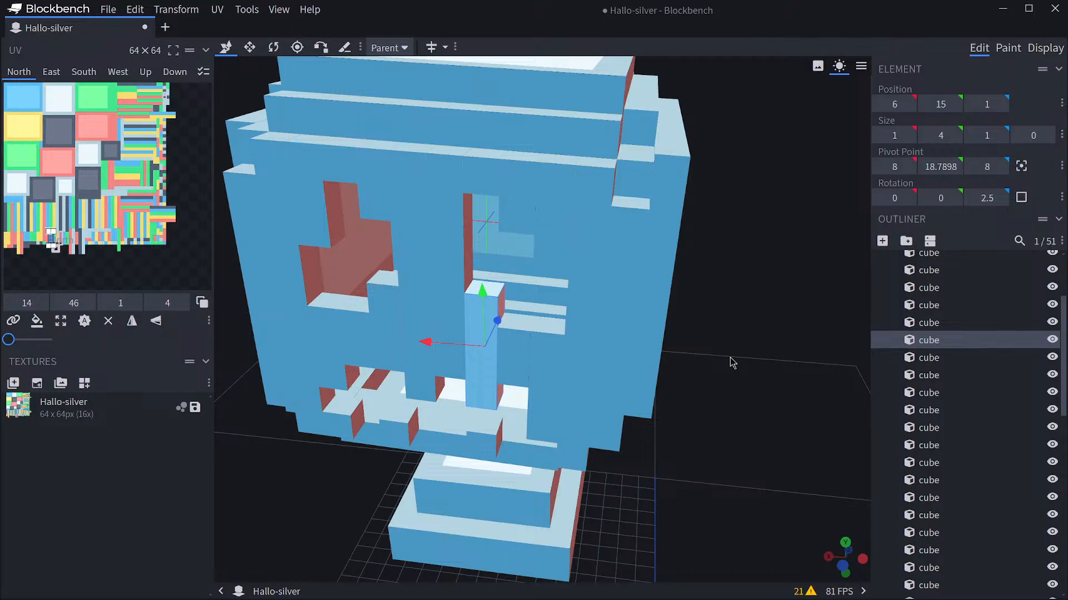
drag(774, 392, 737, 394)
Select the base2 block and examine the trophy's stem and base up close.
click(445, 220)
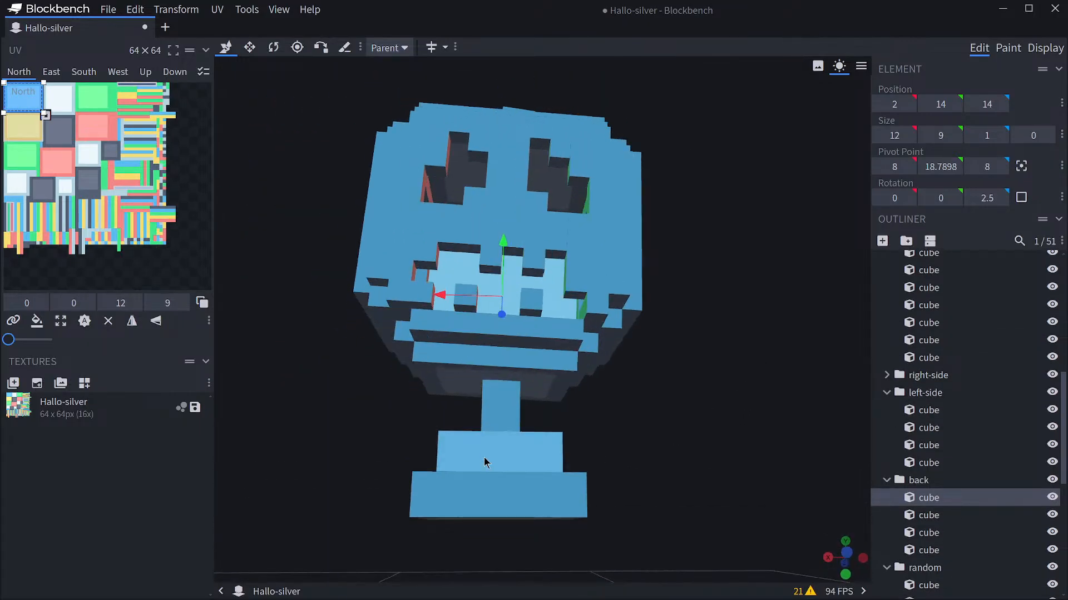
click(515, 498)
drag(705, 469, 704, 504)
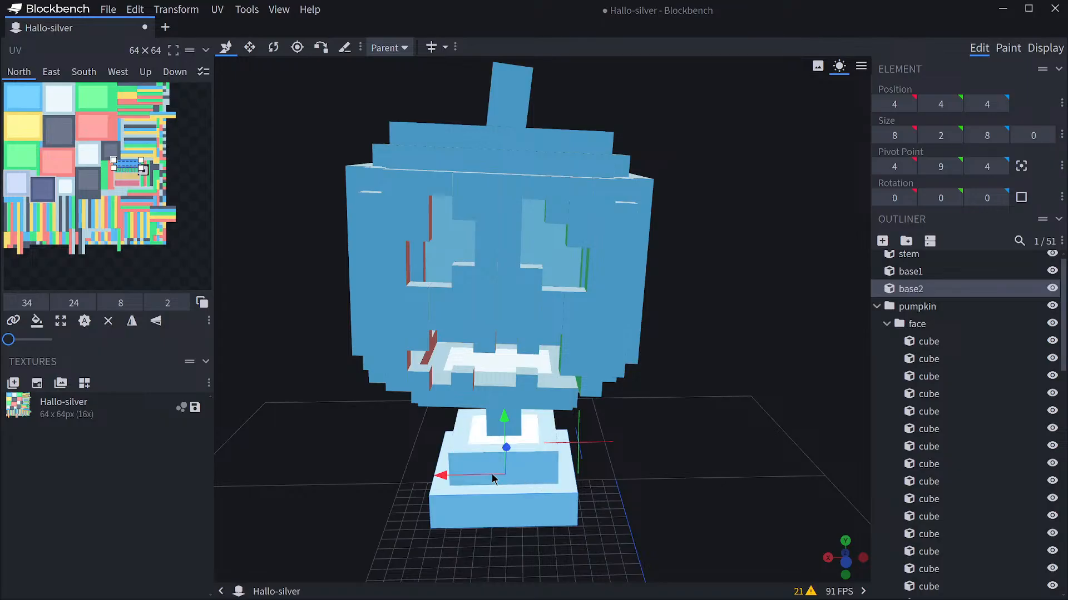
scroll(586, 520, up, 6)
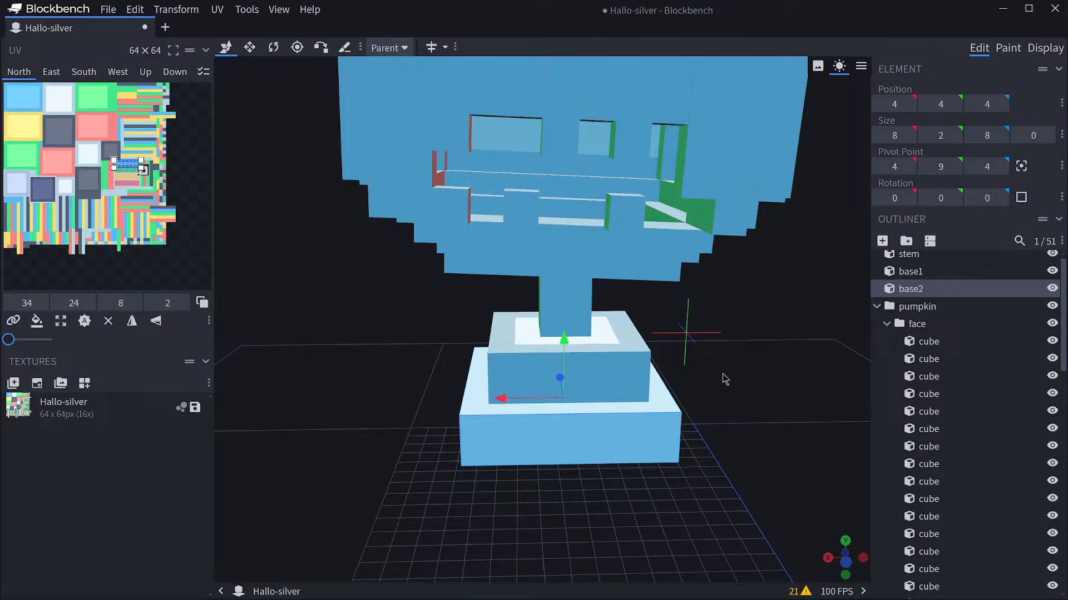
right_drag(726, 379, 659, 442)
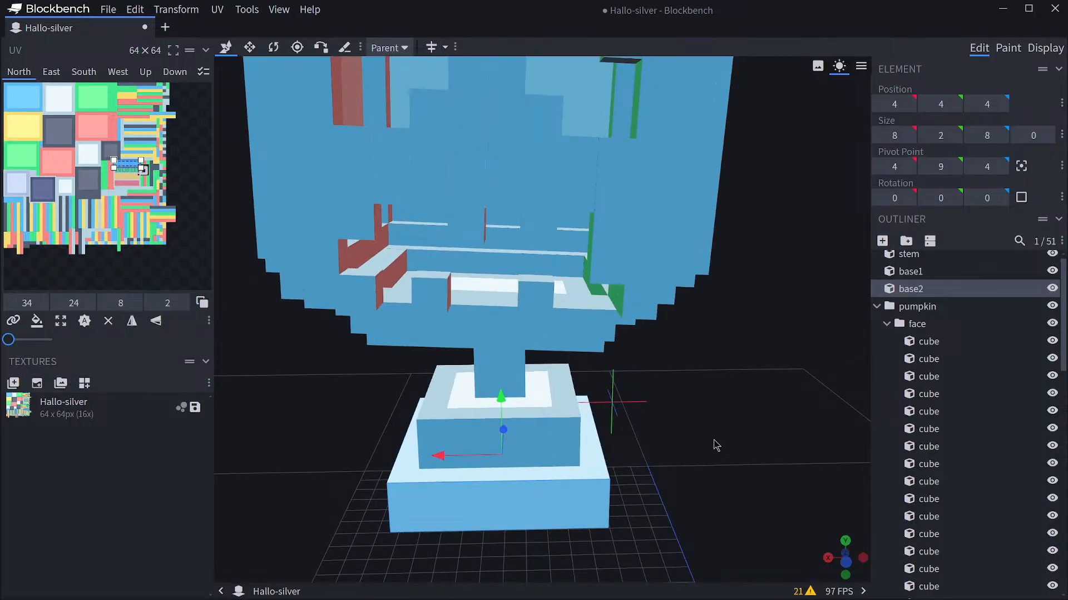
mouse_move(716, 445)
mouse_down()
mouse_move(715, 405)
mouse_move(717, 426)
mouse_up()
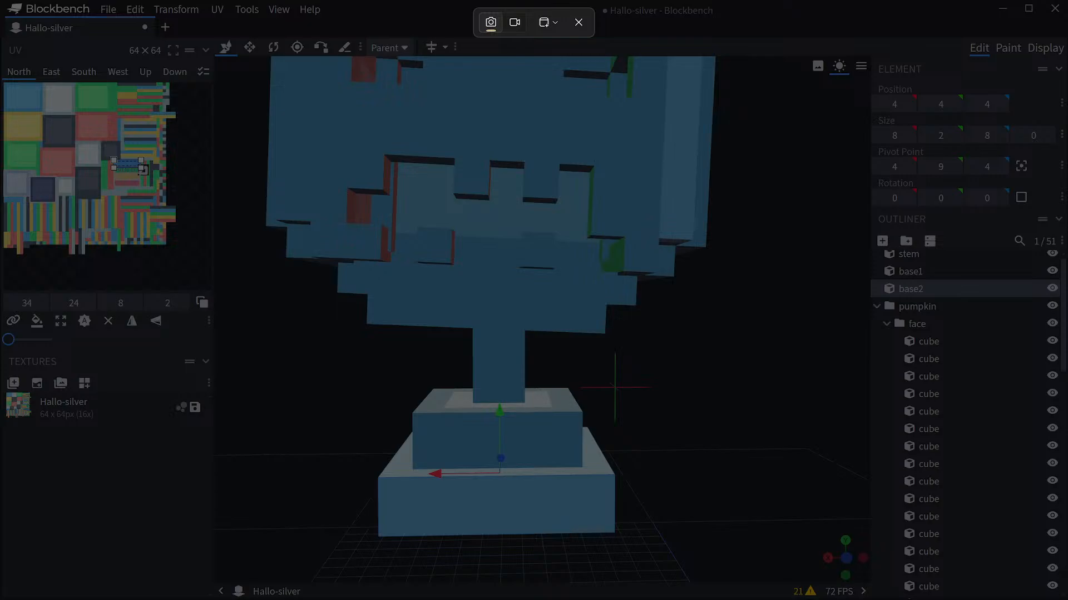
Paste the captured carved pumpkin image as a second texture, keeping the name pasted and its default properties.
key(Escape)
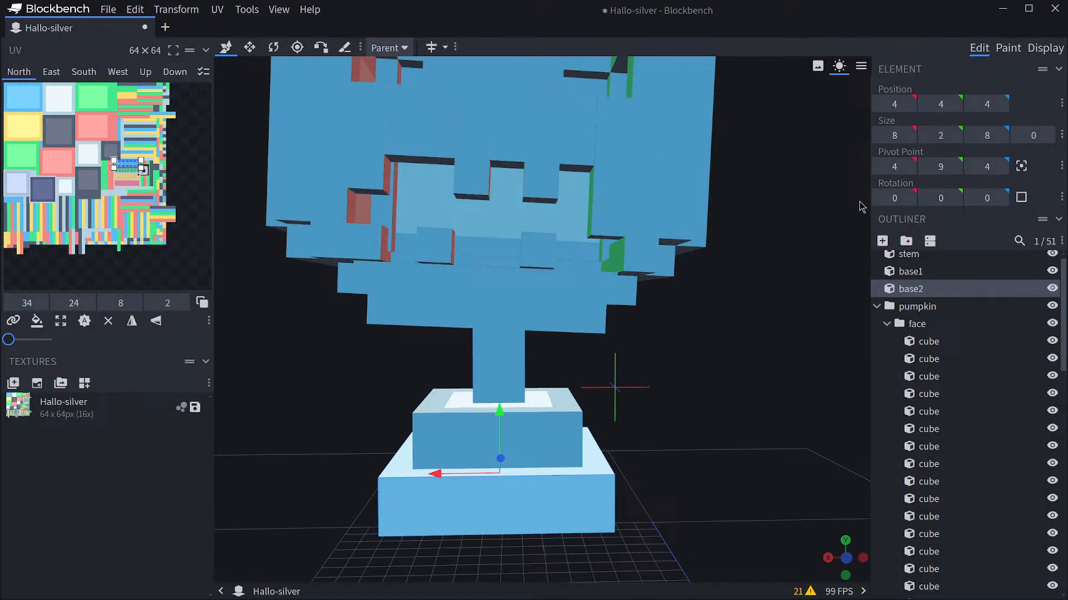
right_click(82, 464)
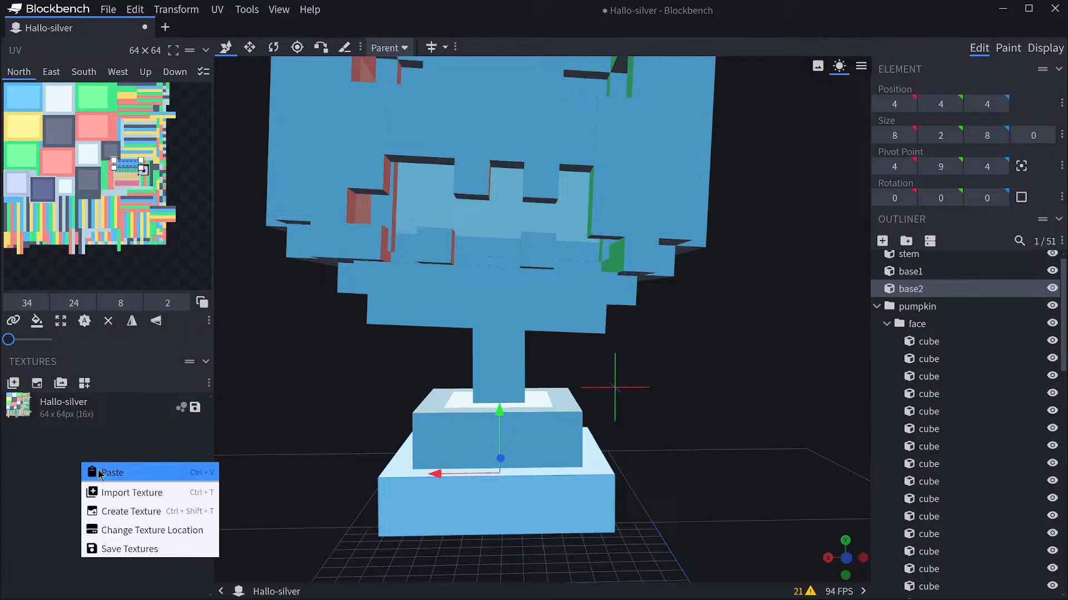
click(92, 472)
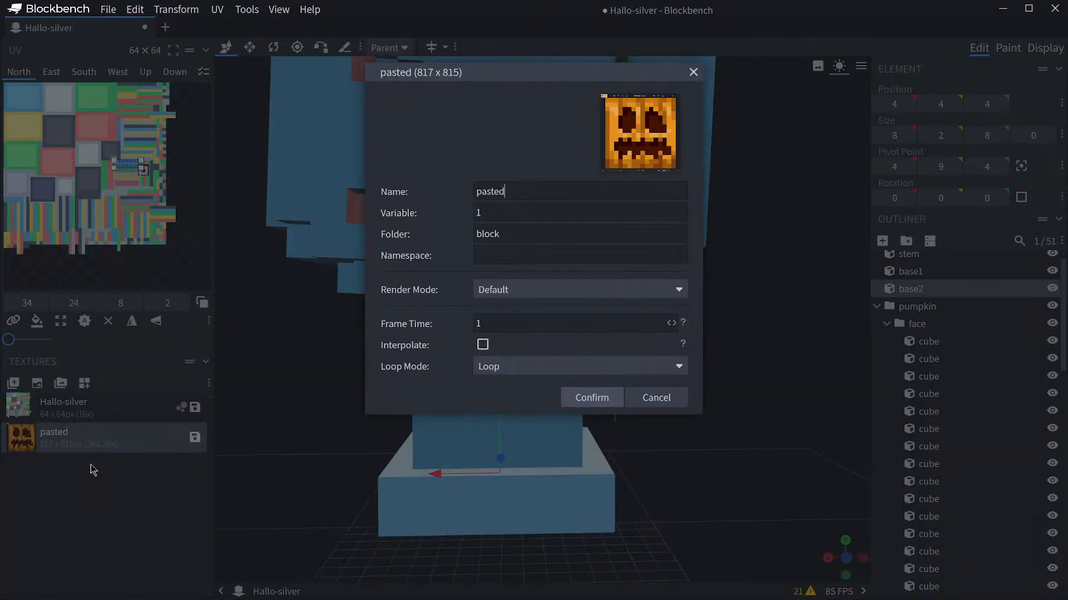
click(601, 405)
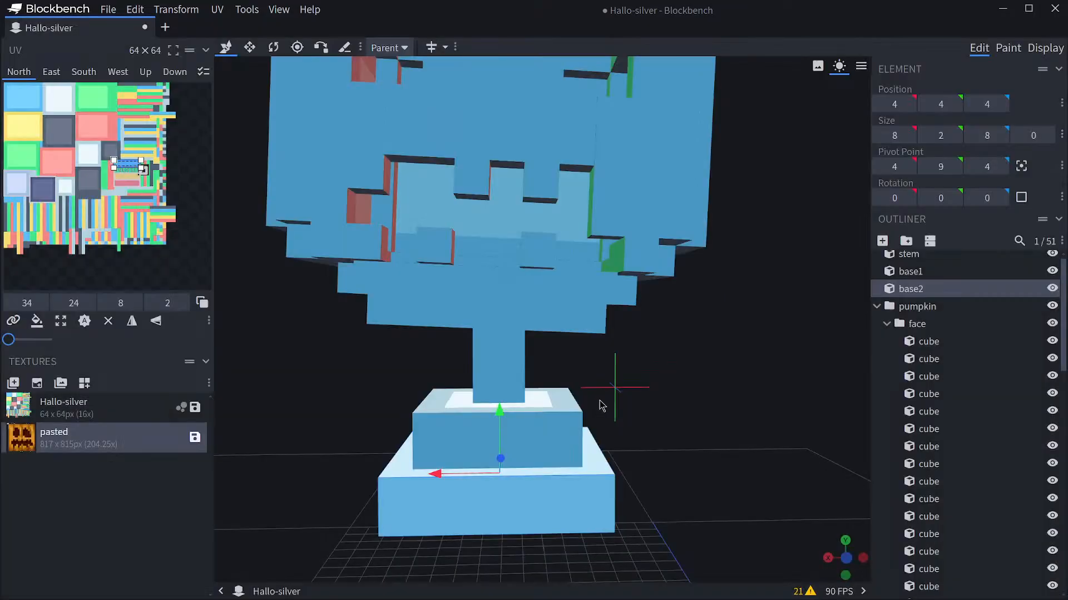
Check the properties of the pasted pumpkin texture, close them unchanged, and switch the trophy to Paint mode.
double_click(20, 443)
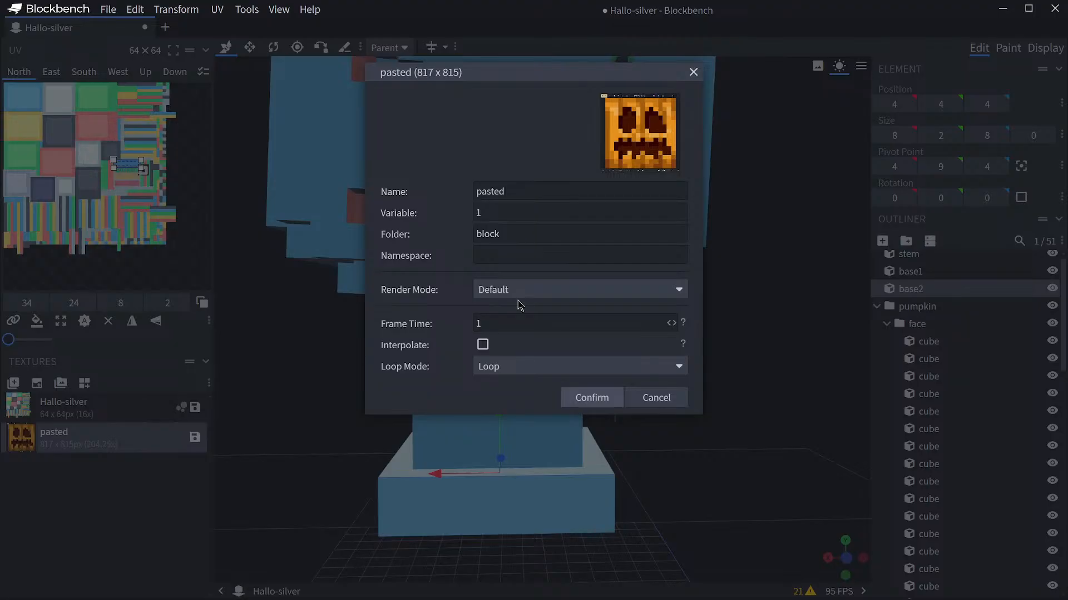
click(648, 397)
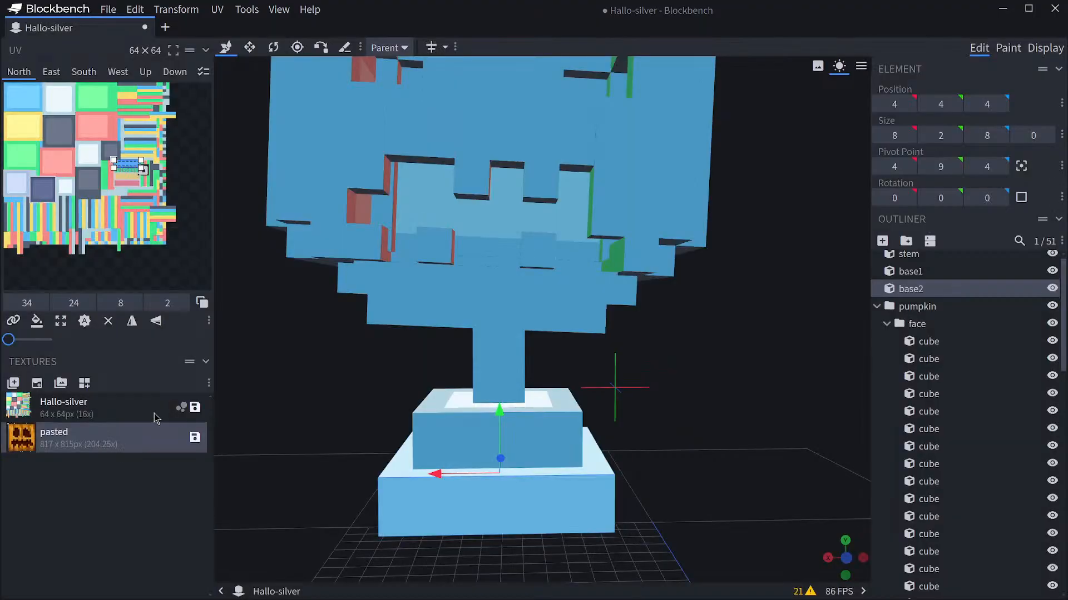
double_click(20, 442)
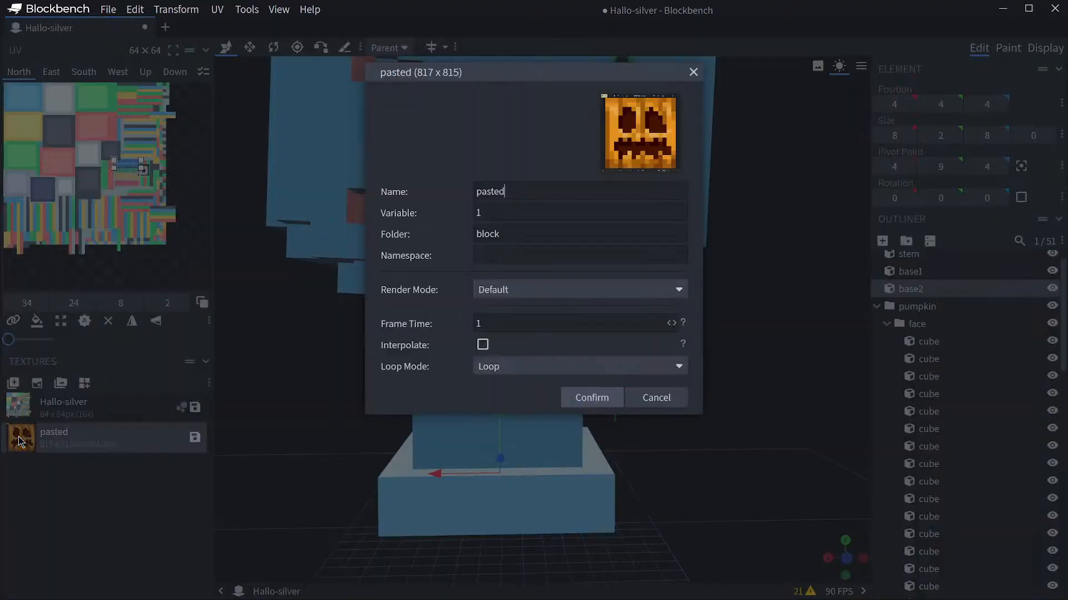
click(639, 399)
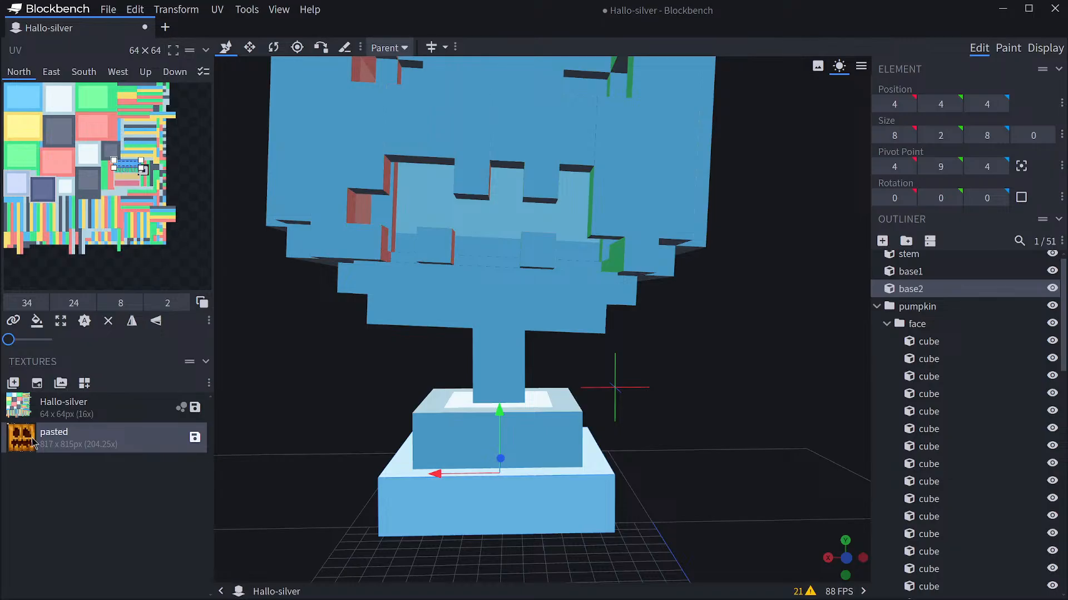
click(166, 29)
click(120, 32)
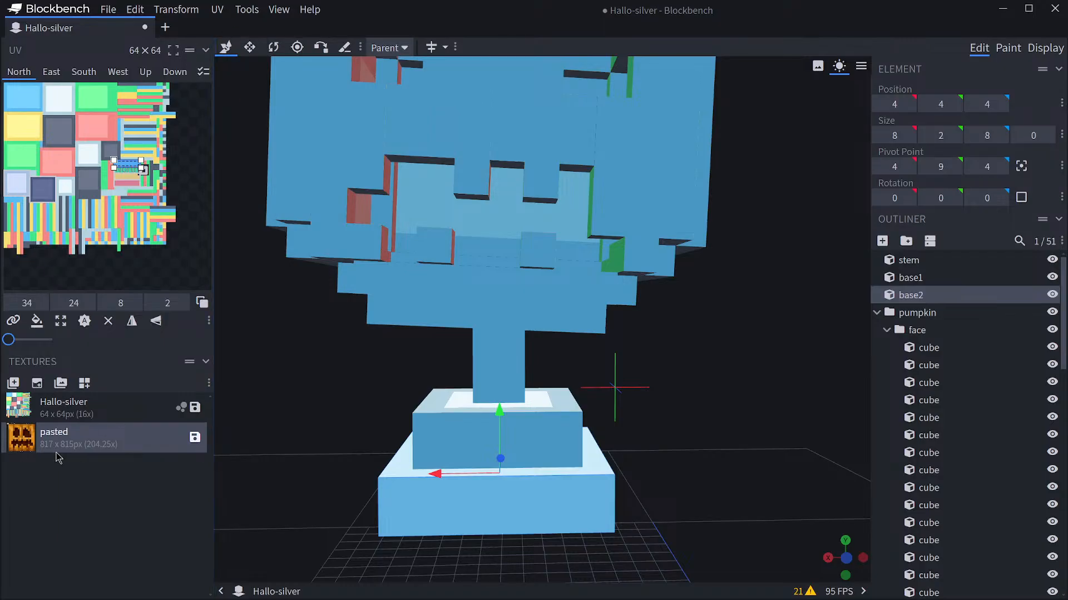
click(1008, 49)
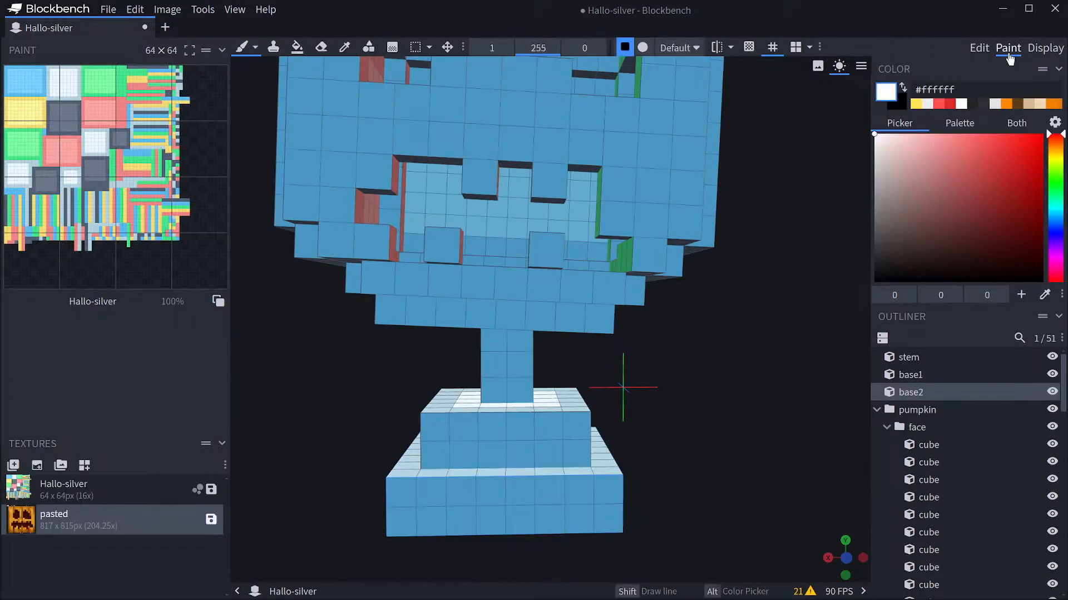
Try applying the pasted pumpkin texture to the front of the lowest base block, and undo it.
drag(21, 529, 267, 414)
drag(19, 530, 193, 246)
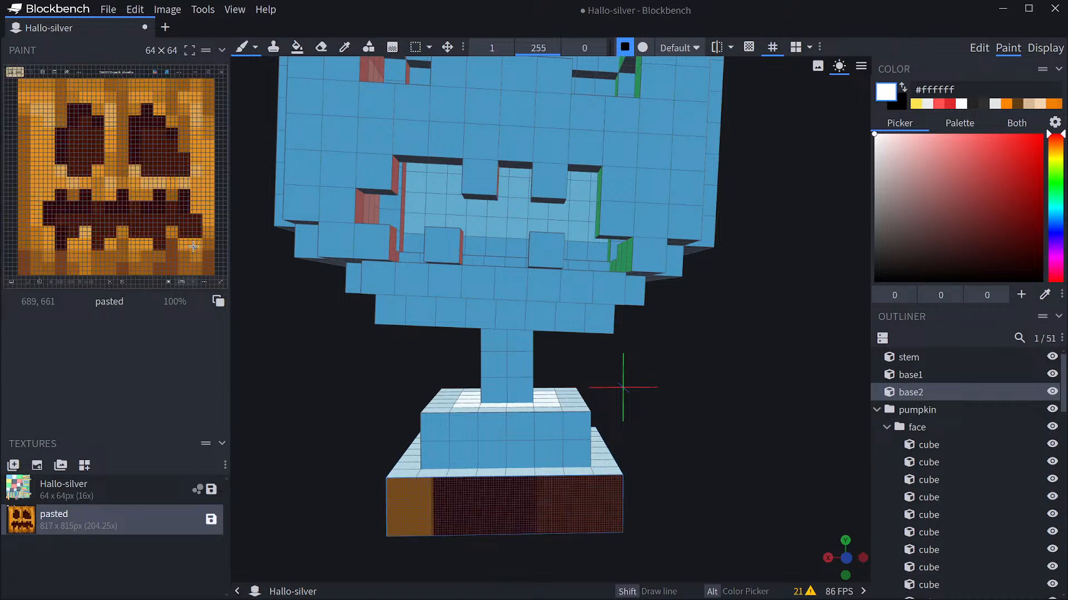
key(ctrl+z)
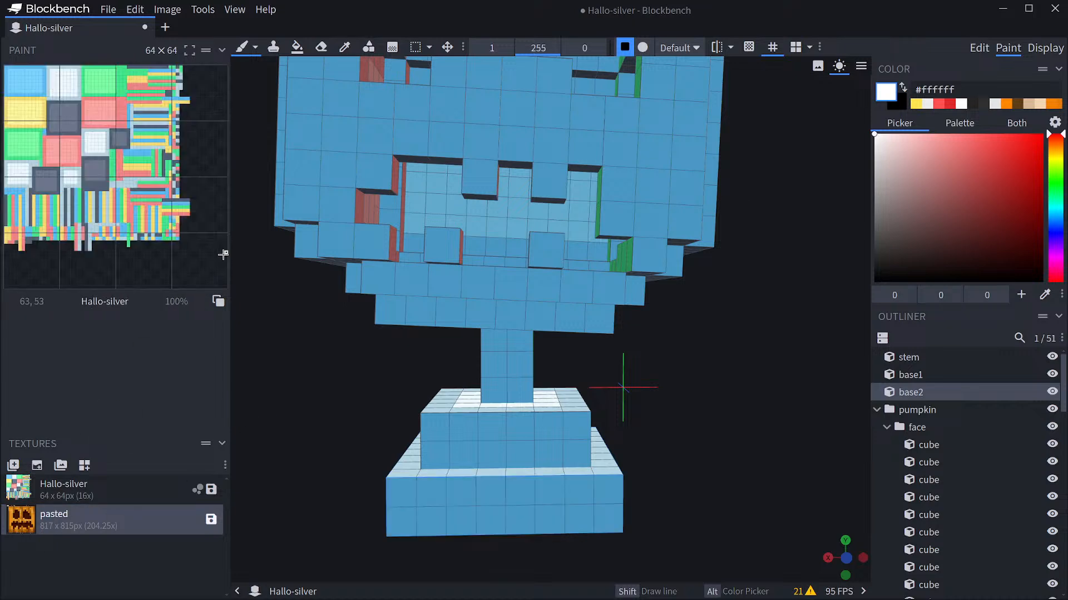
double_click(34, 530)
click(648, 398)
Create a new blank 16 × 16 image named texture in a separate project tab.
click(165, 27)
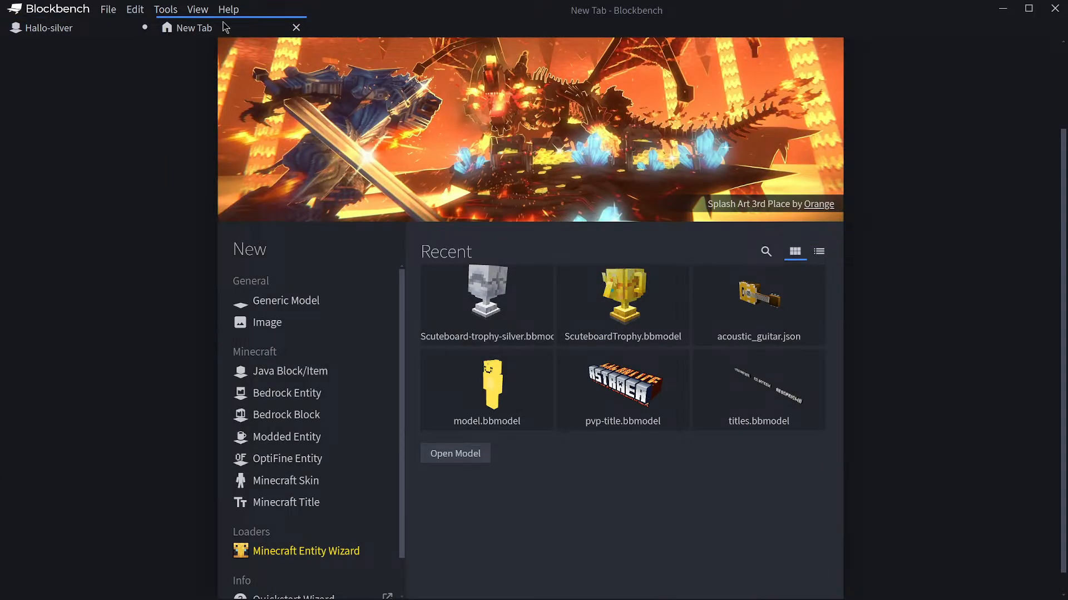
click(280, 322)
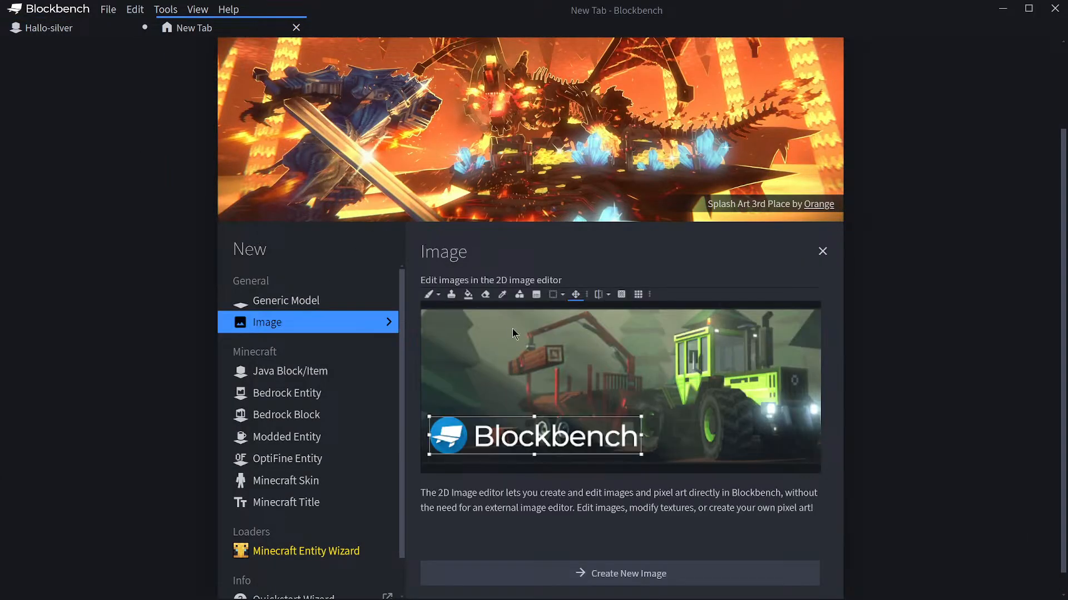
click(603, 581)
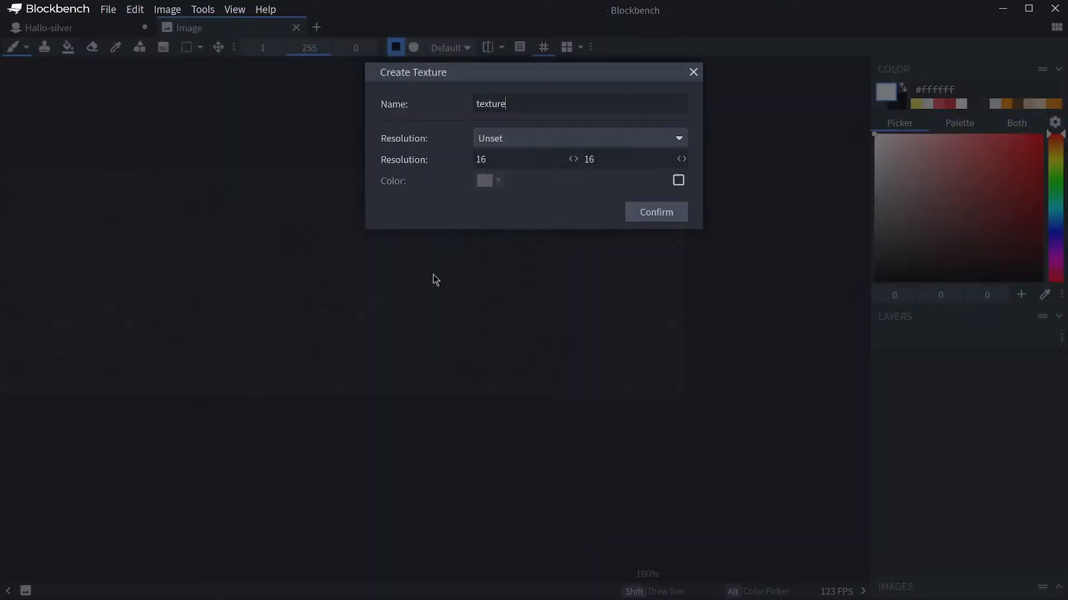
click(656, 212)
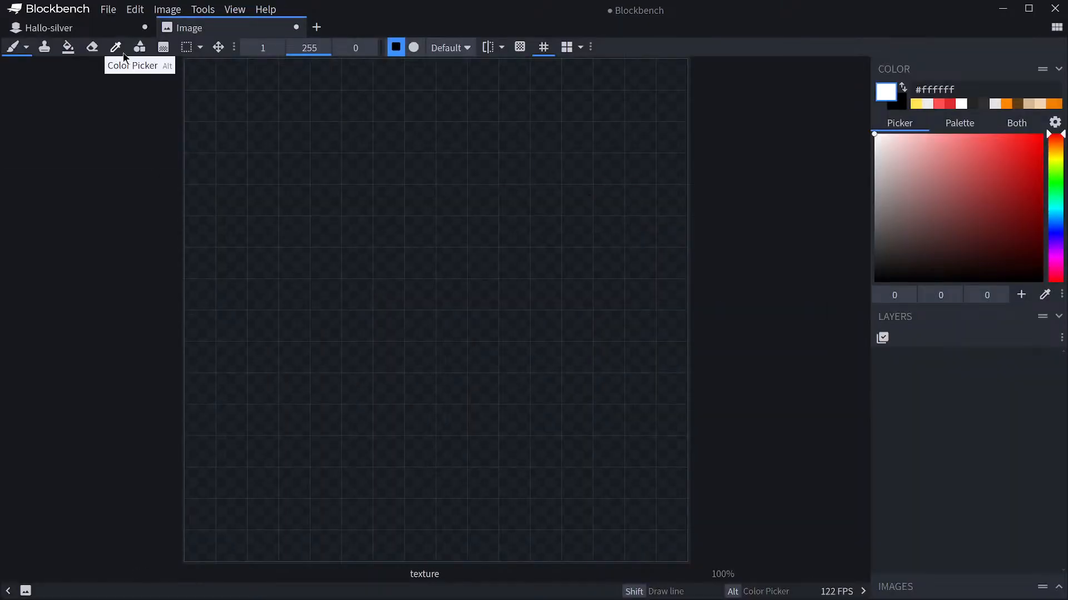
Paste the carved pumpkin picture into the new image project, keeping the name pasted and the 64 × 64 UV size.
click(49, 27)
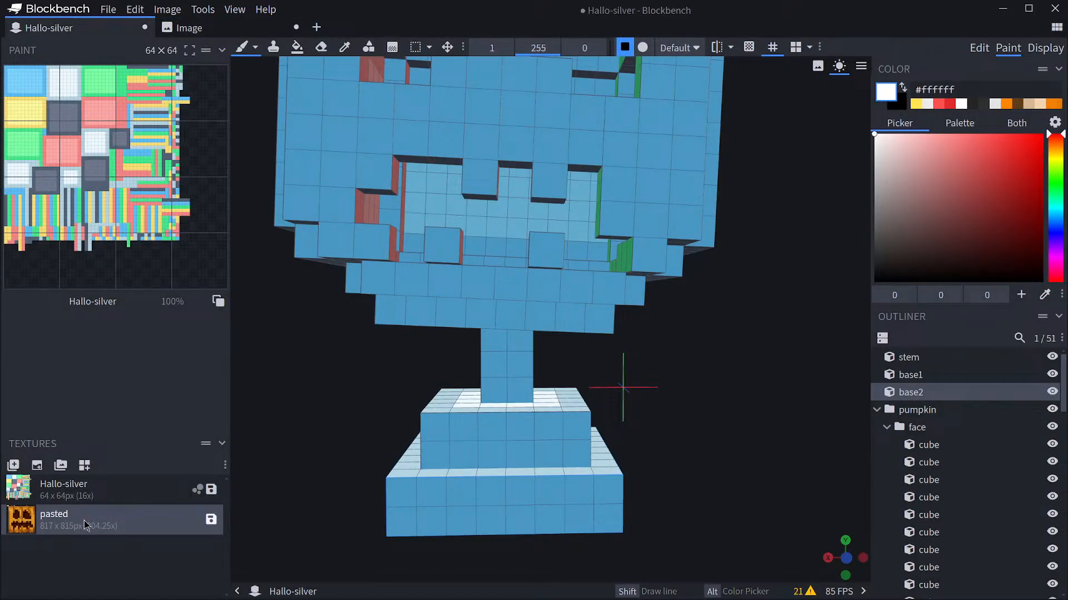
click(194, 29)
key(ctrl+v)
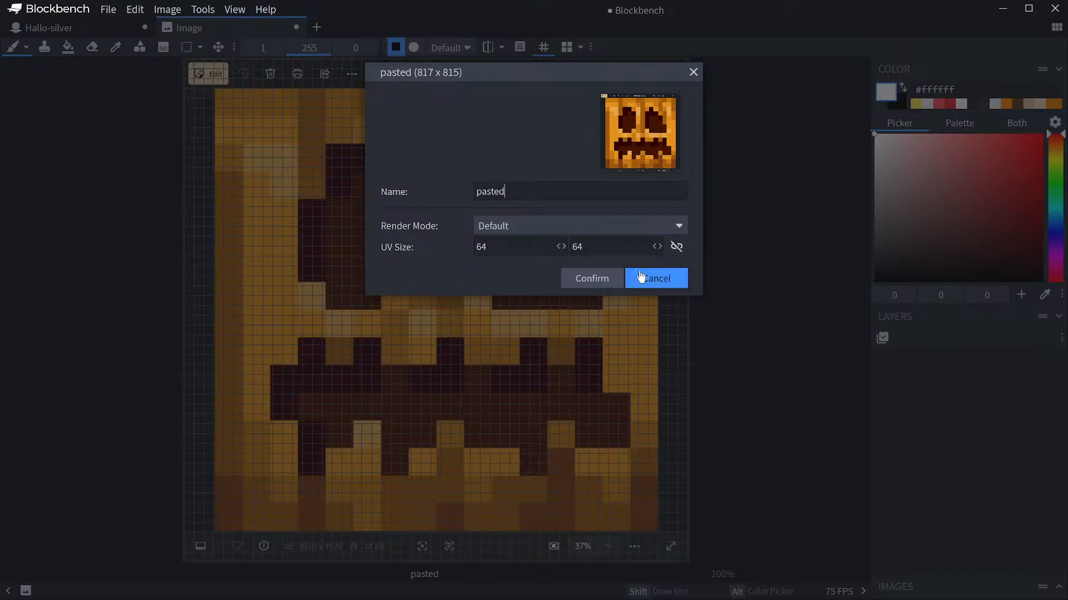
click(612, 279)
Return to the Hallo-silver project and delete its pasted texture.
click(49, 27)
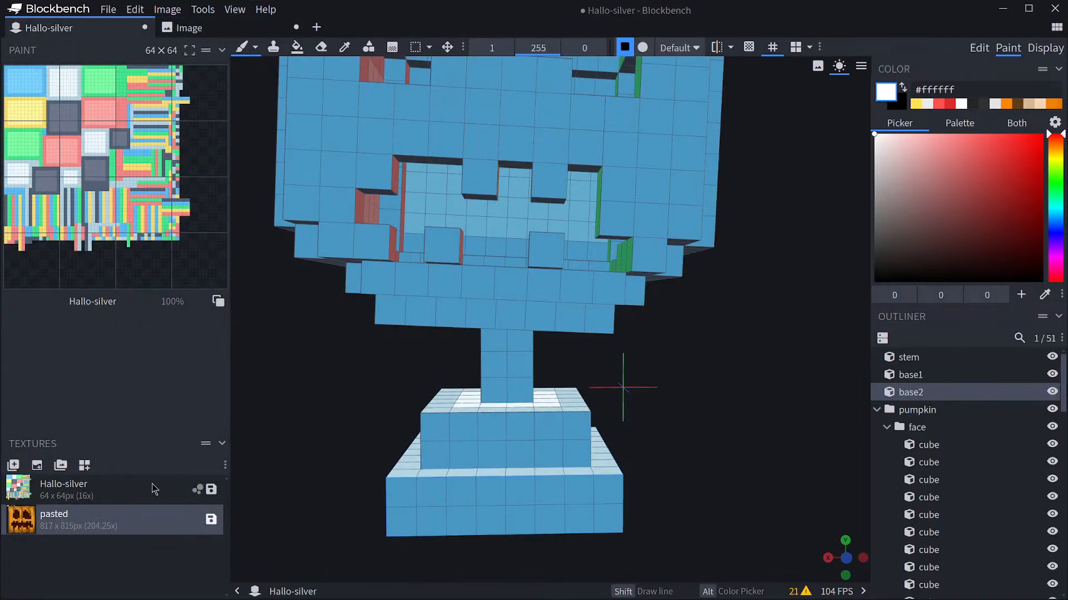
click(119, 545)
click(113, 494)
click(113, 523)
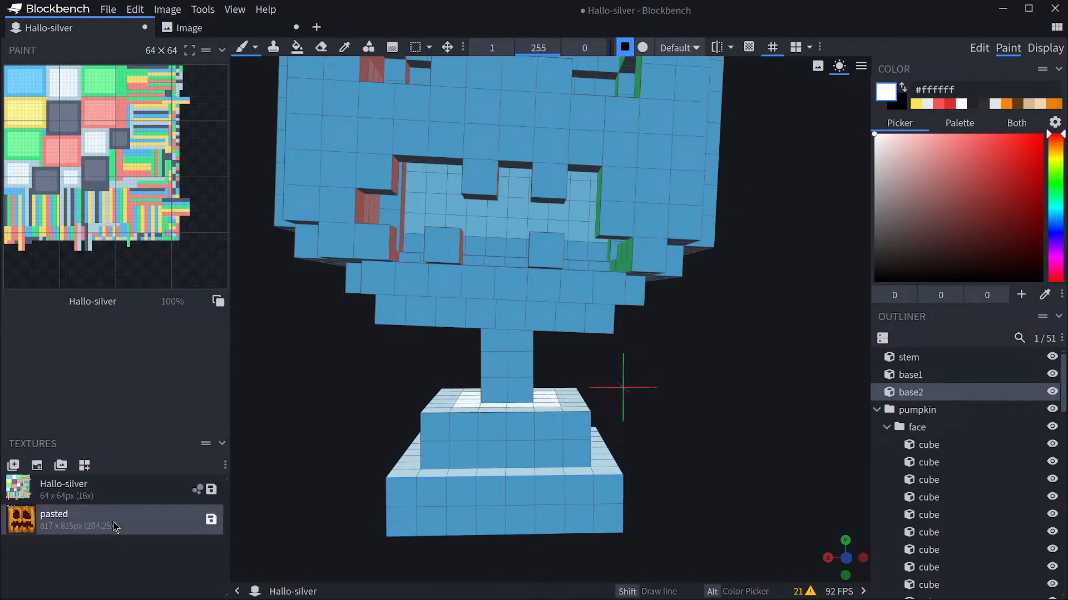
key(Delete)
Sample dark orange #a05b0c from the pumpkin reference image and paint the area between the trophy's eyes with it.
click(190, 31)
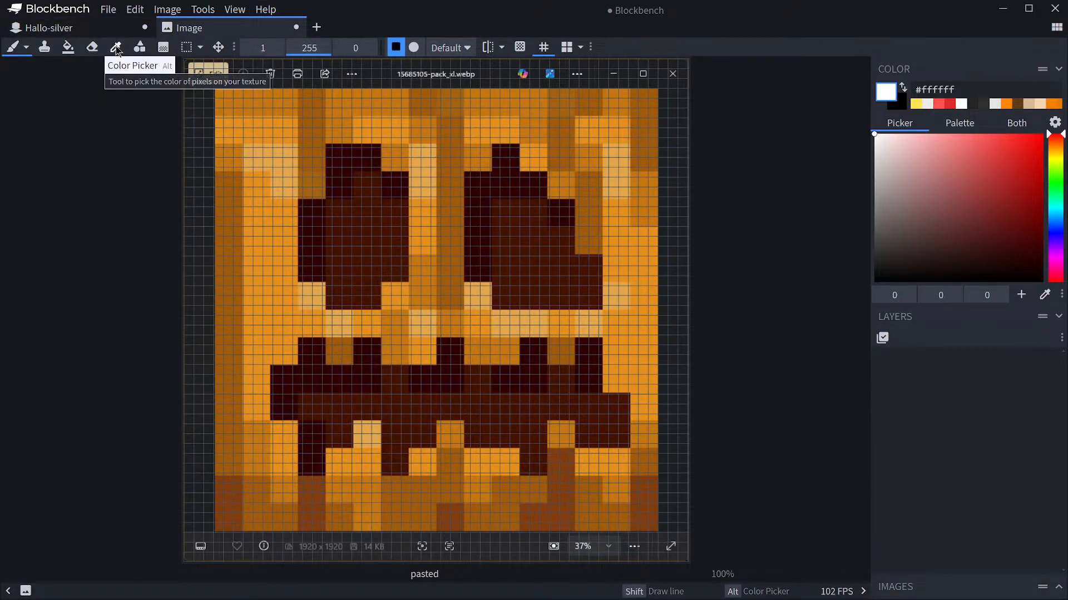
click(116, 48)
click(307, 163)
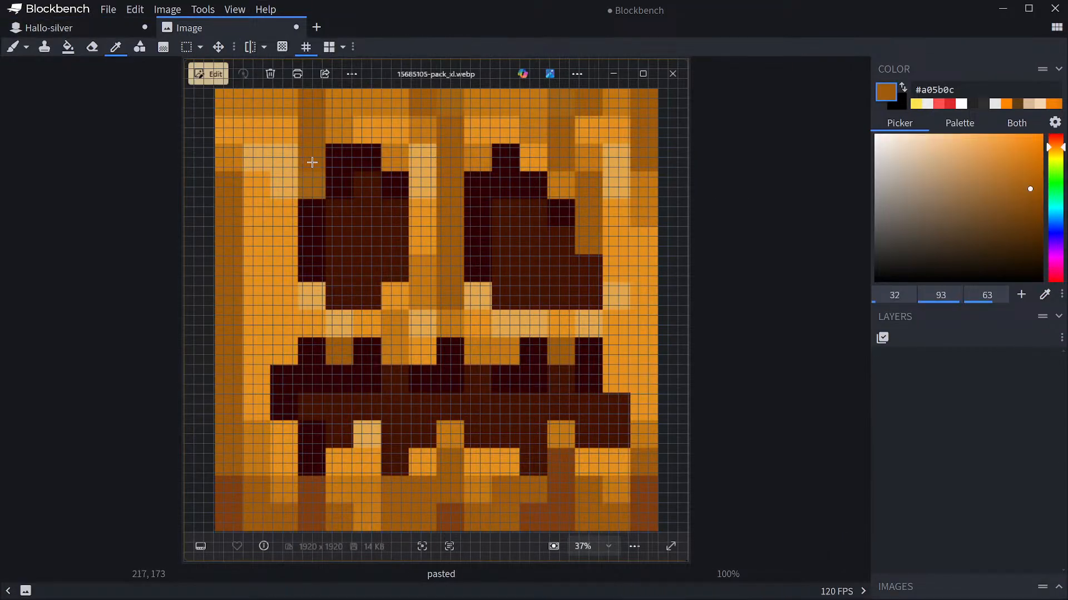
click(94, 30)
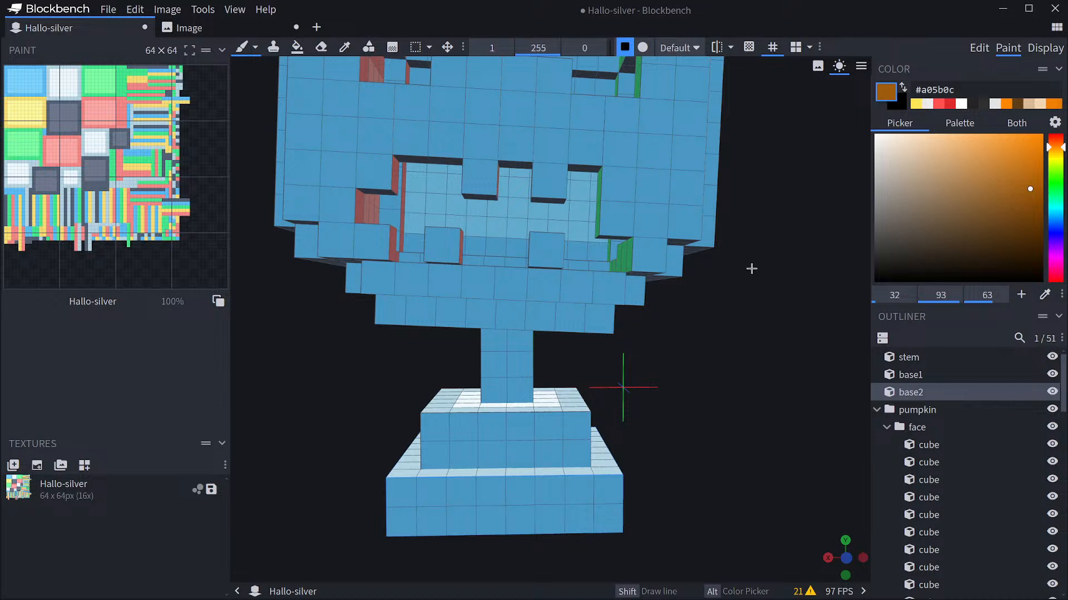
drag(751, 269, 762, 281)
scroll(763, 277, down, 3)
right_drag(765, 250, 735, 373)
mouse_move(419, 179)
mouse_down()
mouse_move(453, 212)
mouse_move(482, 270)
mouse_move(508, 179)
mouse_up()
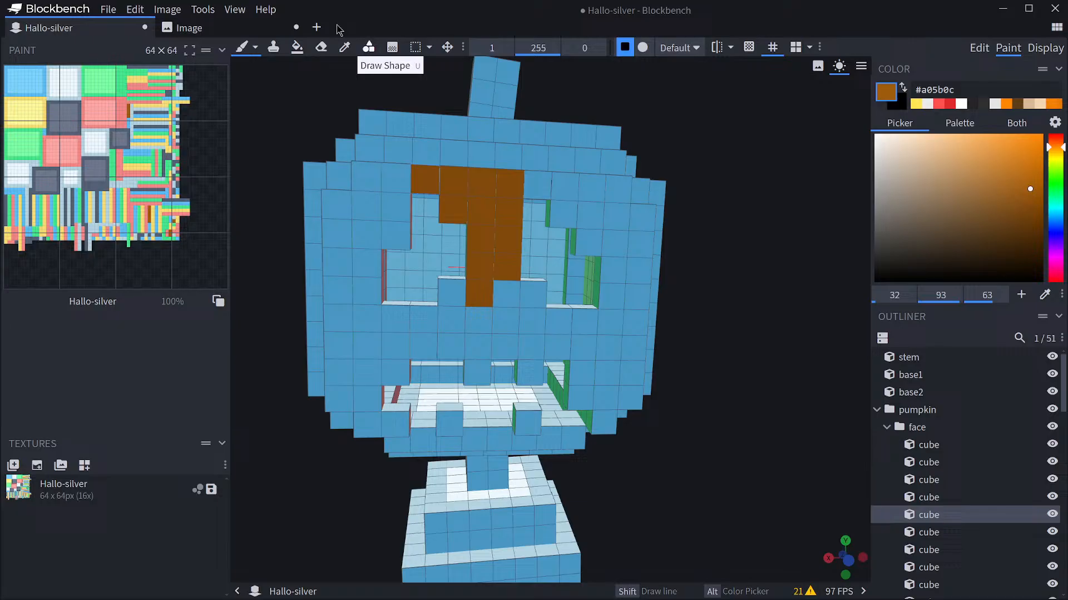
Sample orange #c47713 from the pumpkin reference and brush it over the face between and around both eyes.
click(226, 28)
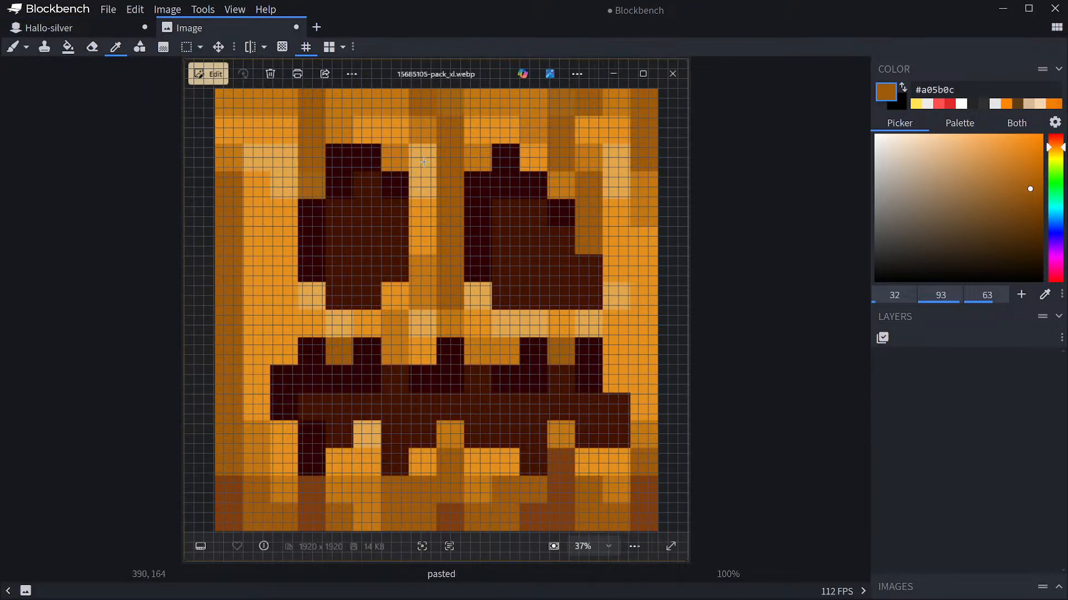
click(392, 164)
click(48, 28)
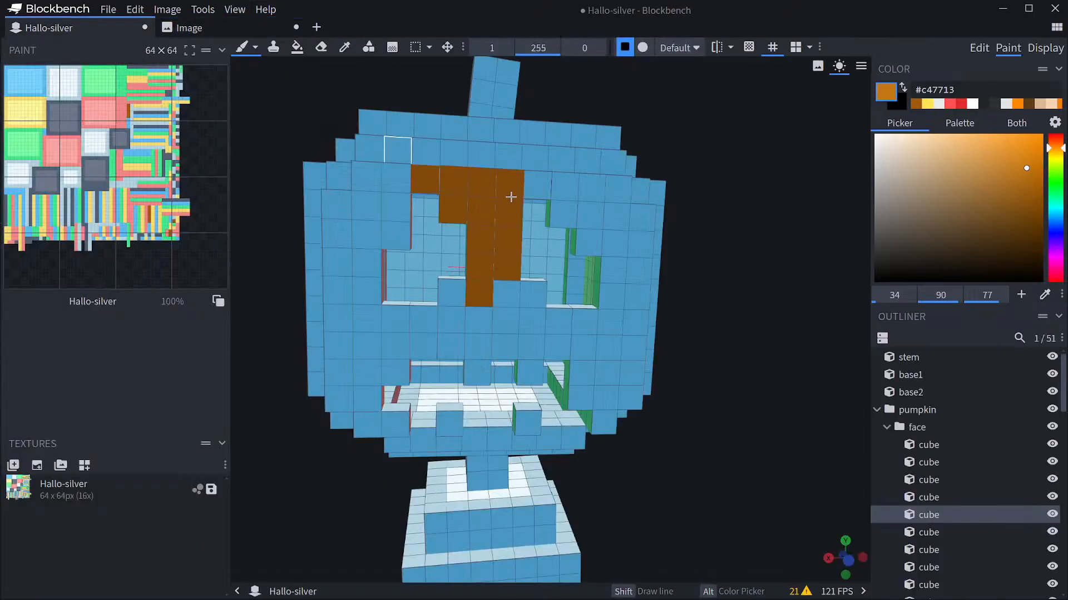
mouse_move(508, 183)
mouse_down()
mouse_move(489, 221)
mouse_move(453, 209)
mouse_move(453, 179)
mouse_move(399, 203)
mouse_move(397, 236)
mouse_up()
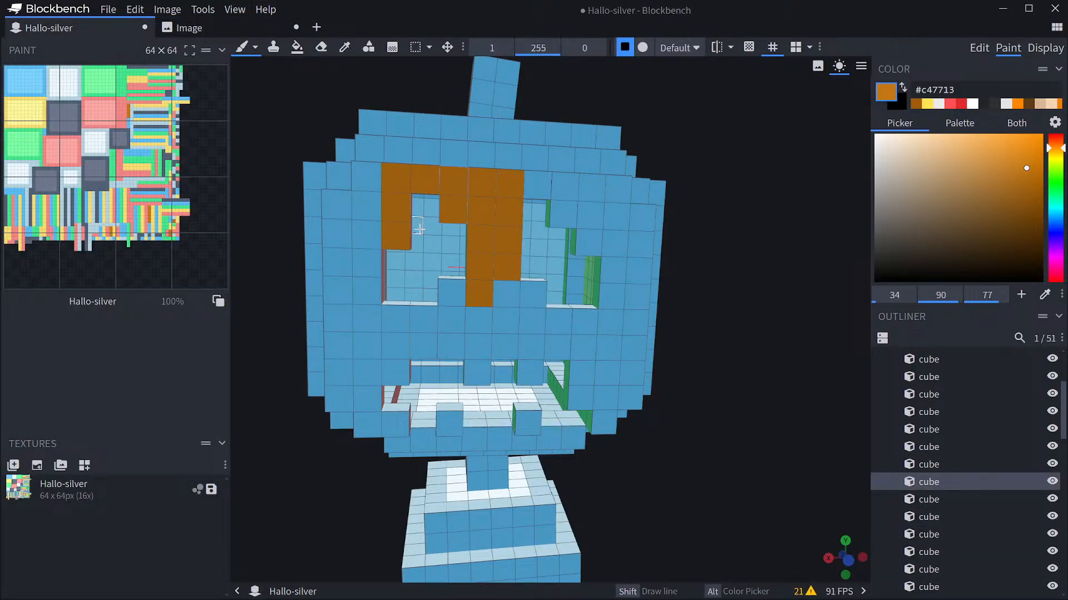
mouse_move(395, 182)
mouse_down()
mouse_move(371, 288)
mouse_move(426, 318)
mouse_move(505, 292)
mouse_move(549, 320)
mouse_move(611, 292)
mouse_move(594, 214)
mouse_move(538, 184)
mouse_move(440, 149)
mouse_move(367, 183)
mouse_up()
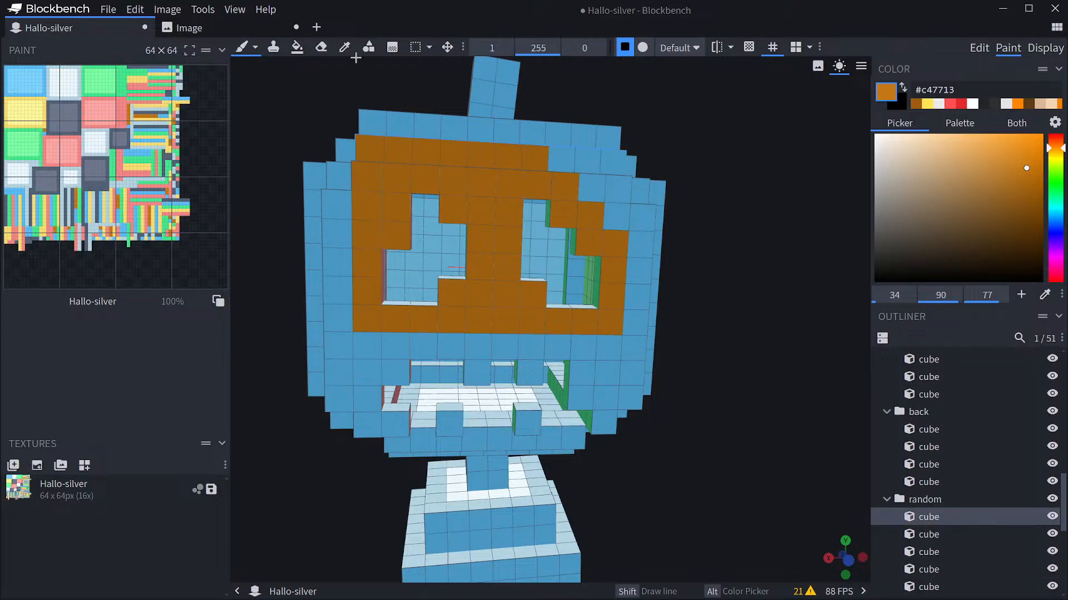
Using face fill, colour the outer cheek beside one eye and the row above the mouth with #c47713.
click(297, 47)
click(342, 195)
click(373, 353)
click(400, 354)
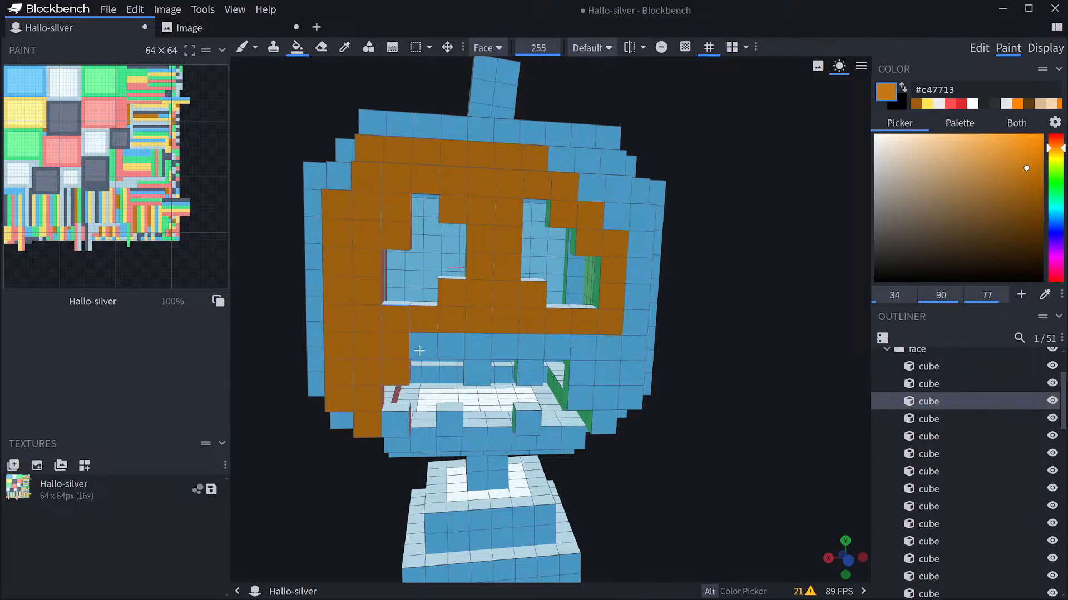
click(425, 351)
click(452, 354)
click(480, 352)
click(508, 349)
click(560, 351)
click(586, 356)
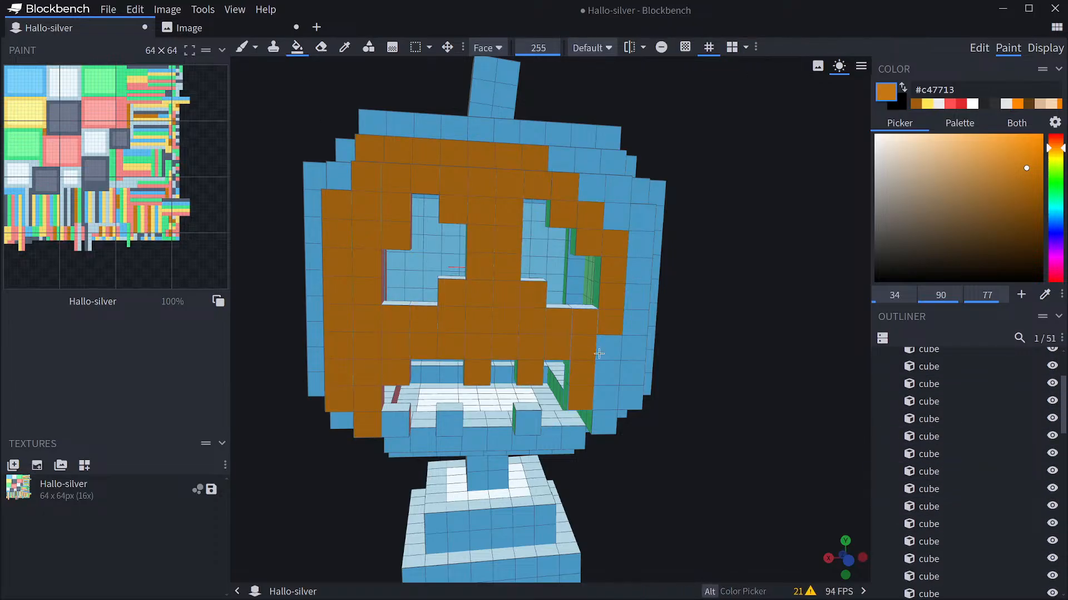
Fill the remaining front faces of the opposite cheek and the forehead strips with #c47713.
click(606, 362)
click(631, 344)
click(599, 189)
drag(703, 190, 593, 231)
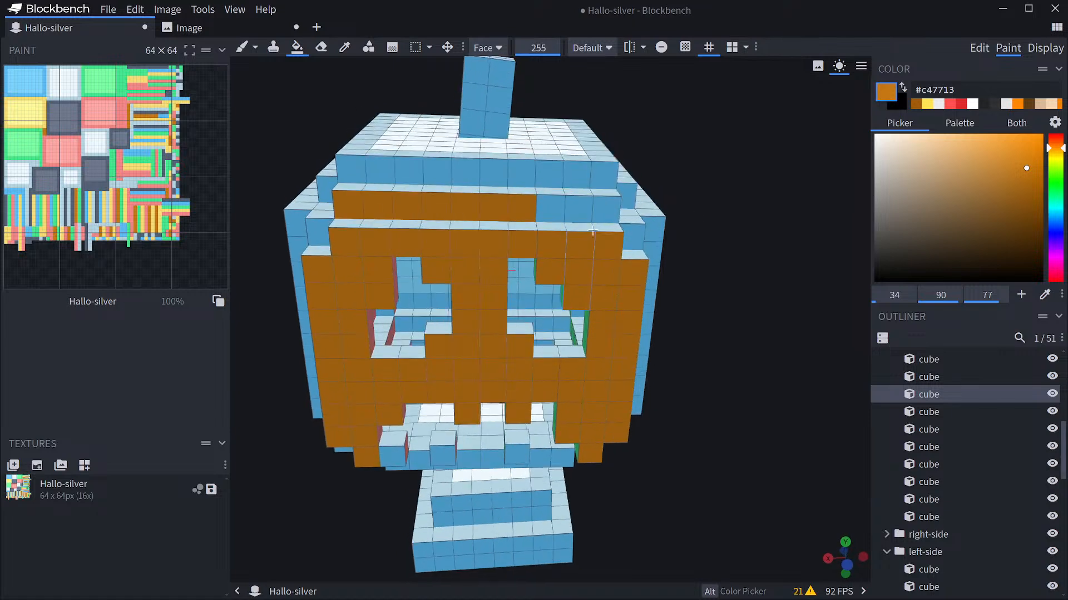
click(559, 210)
Fill the fronts of the mouth's lower corner block and two lower teeth with #c47713.
drag(704, 278, 707, 240)
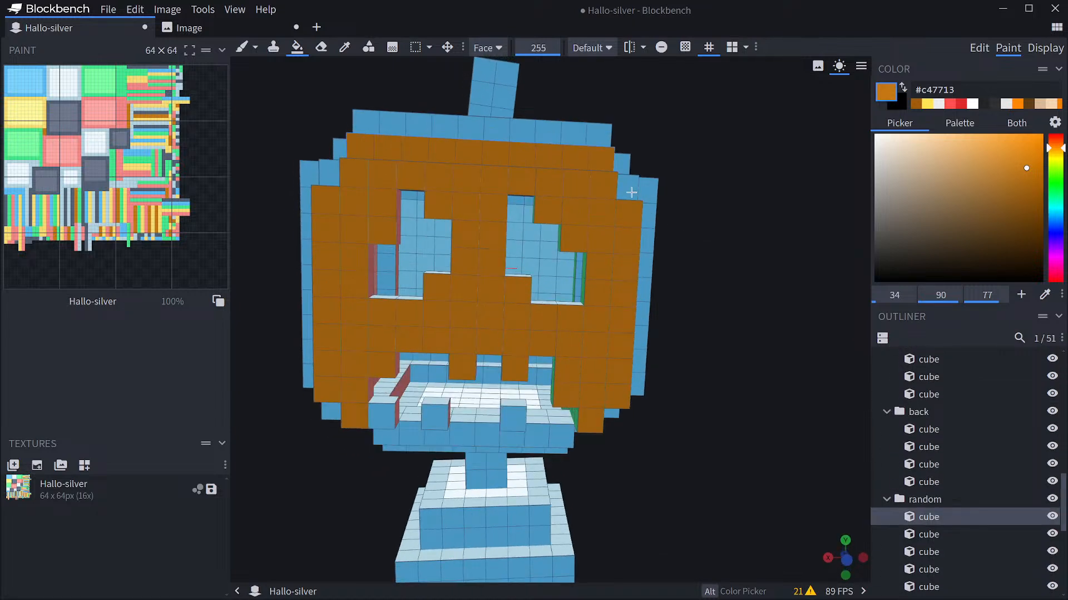
drag(706, 335, 704, 303)
click(389, 368)
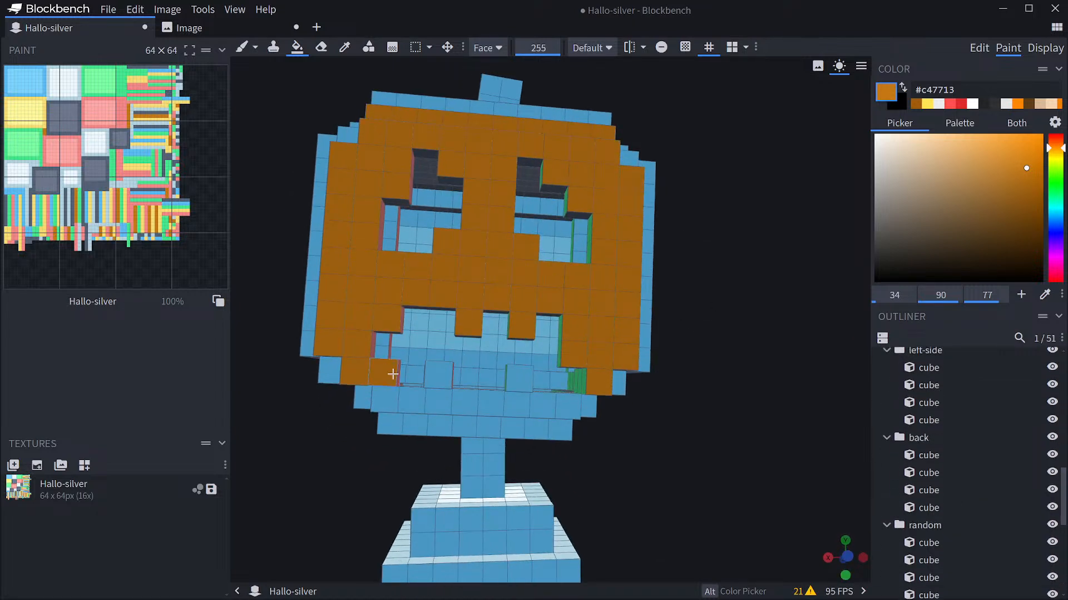
click(437, 376)
click(519, 378)
Try #bc8c4c on the topmost coloured forehead strip, and refill that strip with dark brown #564227.
drag(646, 396, 783, 307)
click(938, 159)
click(412, 158)
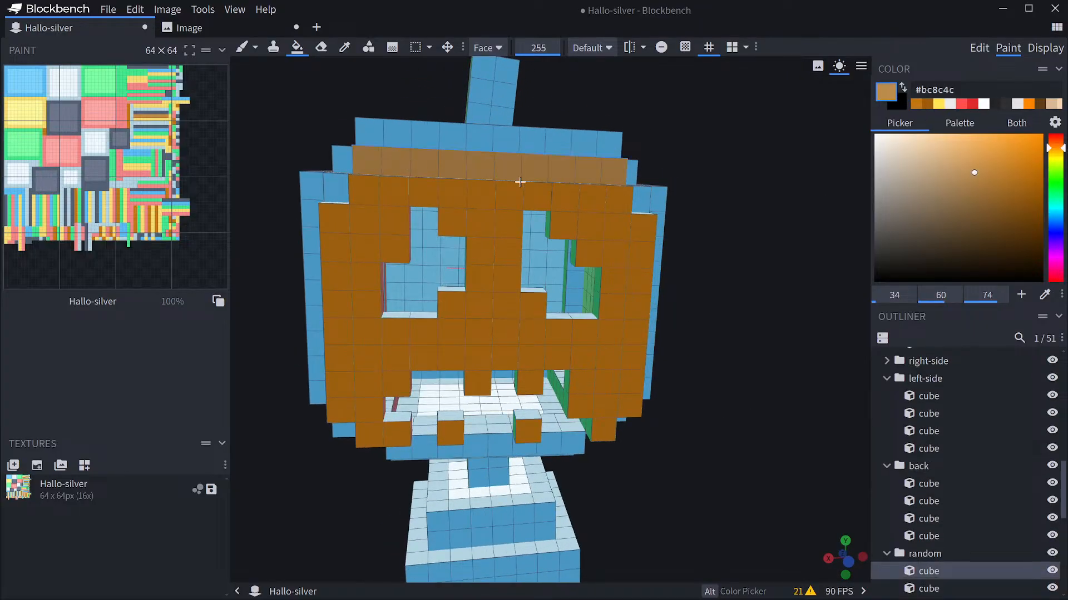
click(966, 232)
click(518, 164)
Sample #c47713 from the pumpkin's face and fill the strip beneath the lower teeth with it.
drag(773, 234, 779, 200)
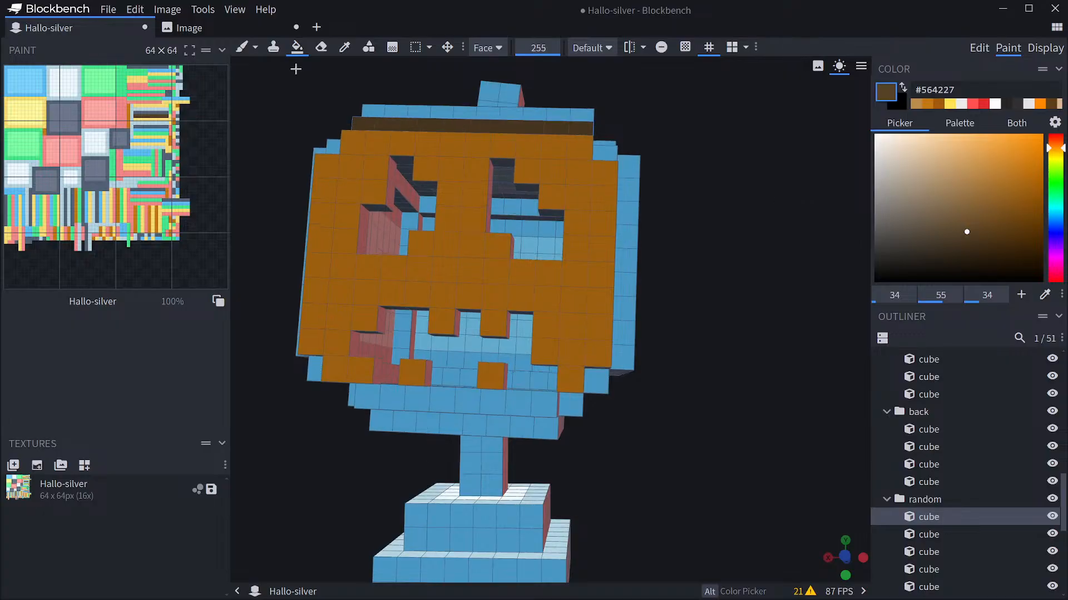
click(344, 46)
alt+click(474, 291)
click(441, 405)
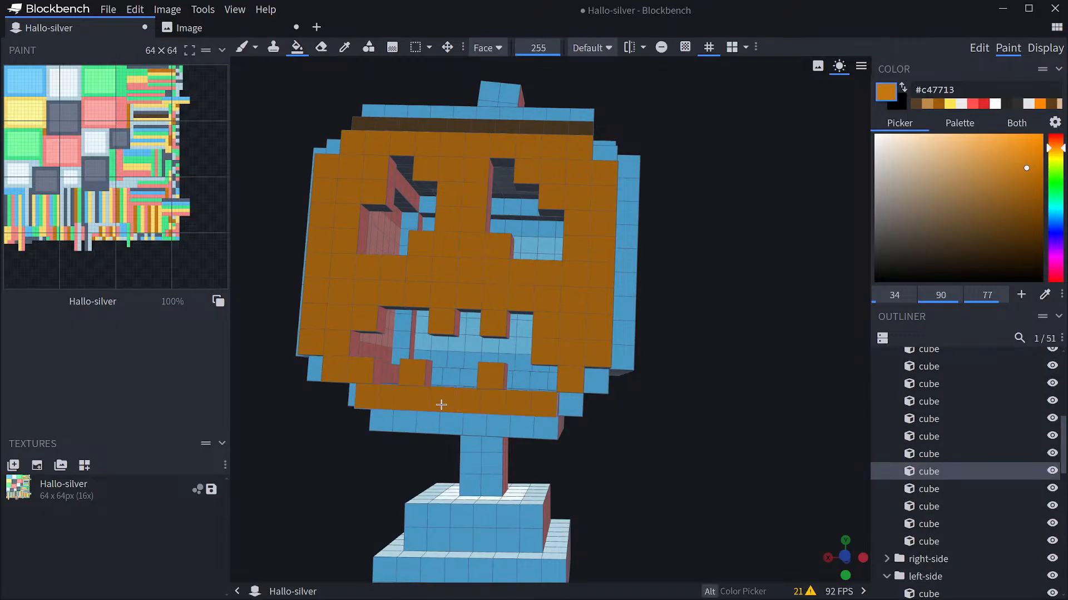
mouse_move(691, 419)
mouse_down()
mouse_move(742, 414)
mouse_move(723, 431)
mouse_move(298, 291)
mouse_up()
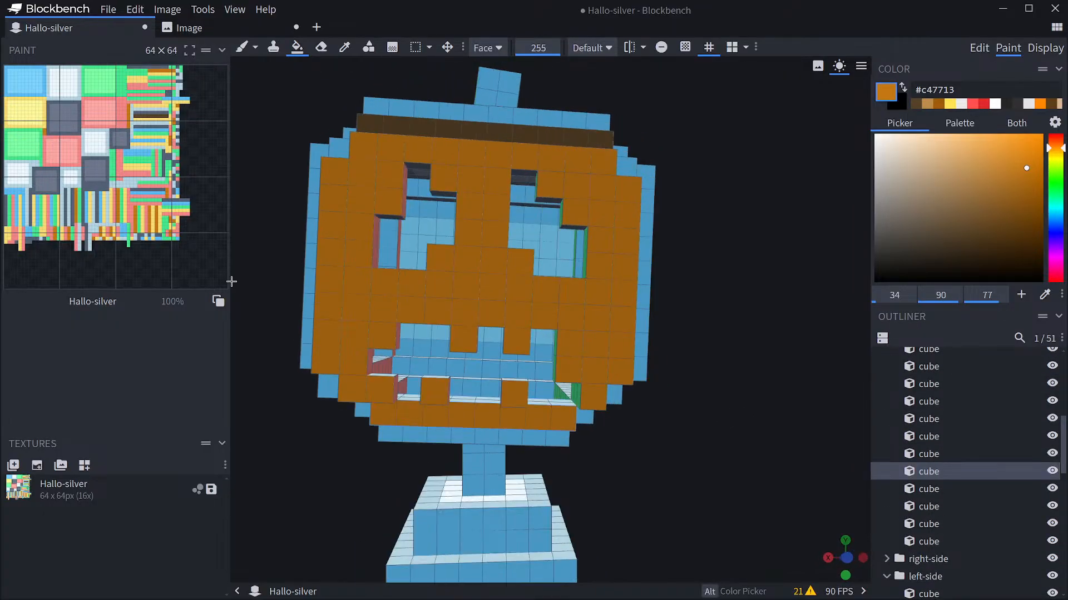
click(125, 495)
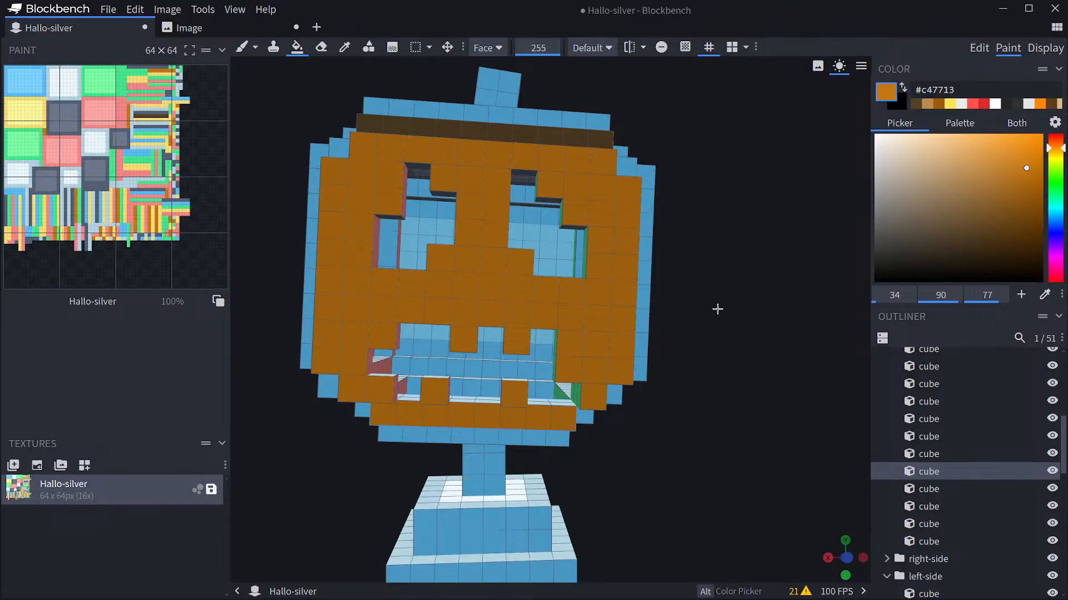
drag(715, 307, 725, 321)
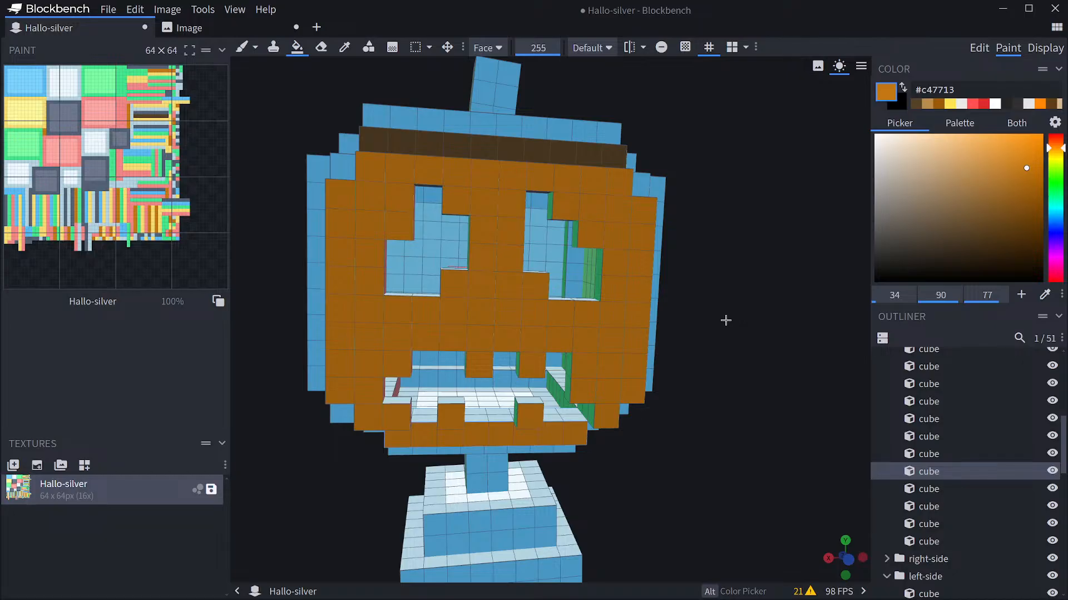
Sample #e2a64b from the pumpkin reference and try it as a fill on the strip below the right-hand eye's inner corner.
mouse_move(706, 307)
mouse_down()
mouse_move(715, 281)
mouse_move(712, 305)
mouse_move(701, 298)
mouse_up()
click(278, 28)
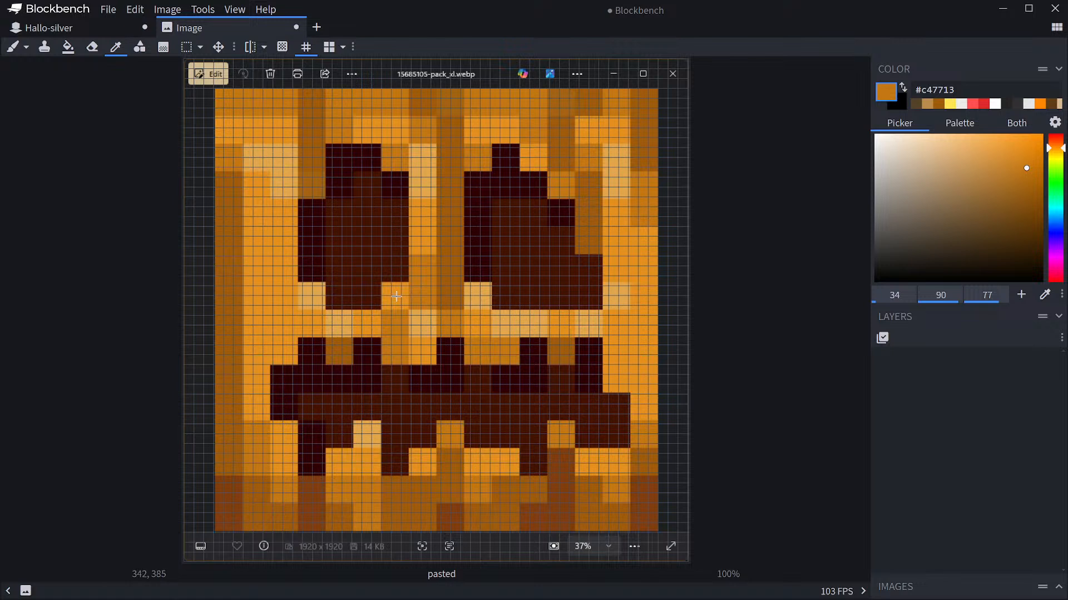
click(419, 317)
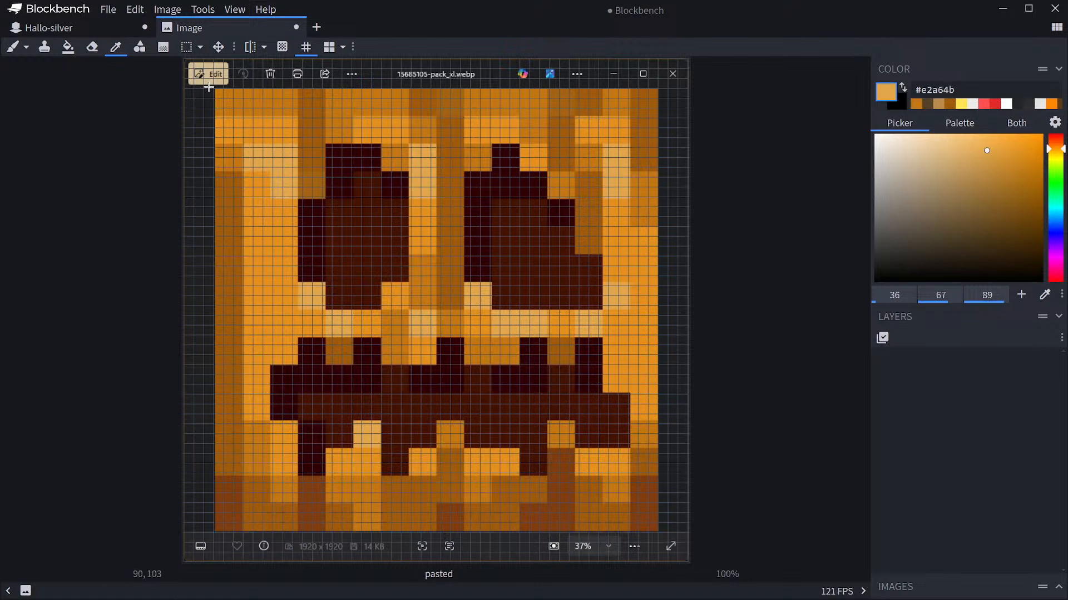
click(128, 27)
click(234, 28)
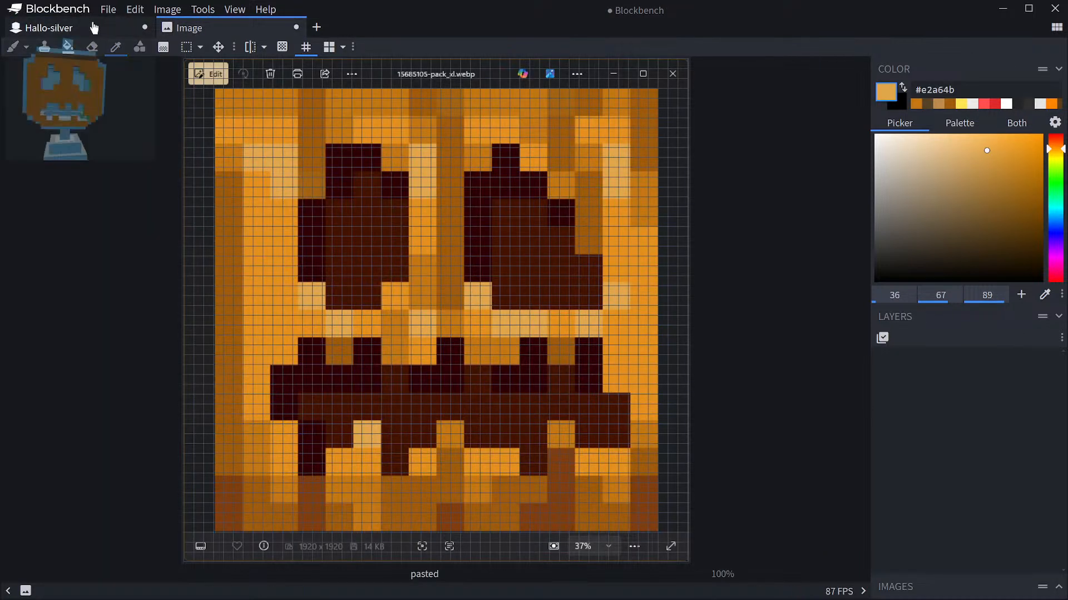
click(95, 28)
click(529, 274)
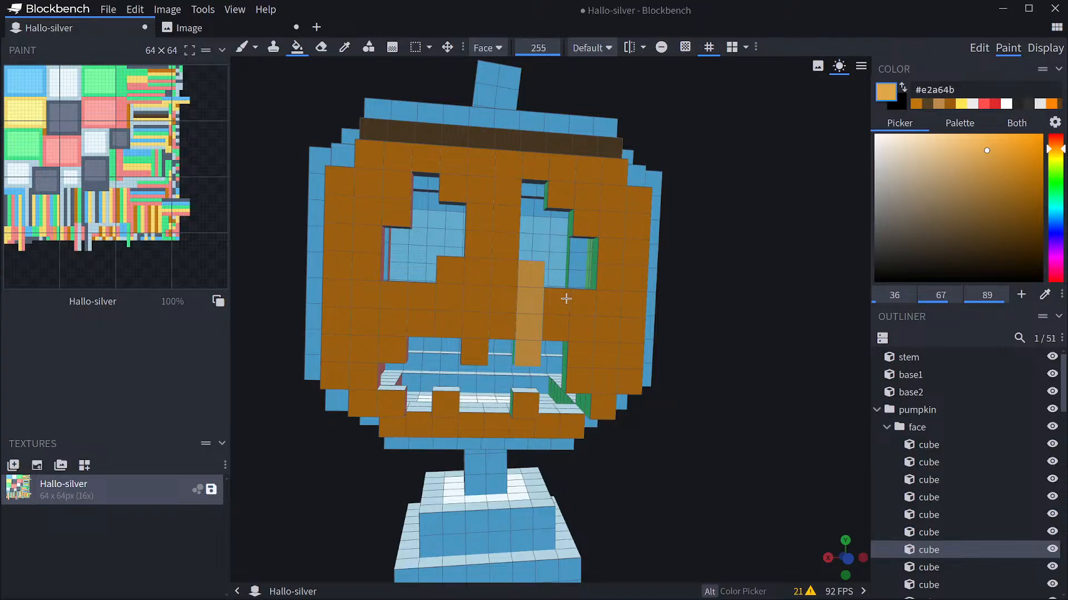
key(ctrl+z)
Brush single #e2a64b pixels at both eyes' inner lower corners and in the row directly beneath the eyes.
click(241, 46)
click(530, 273)
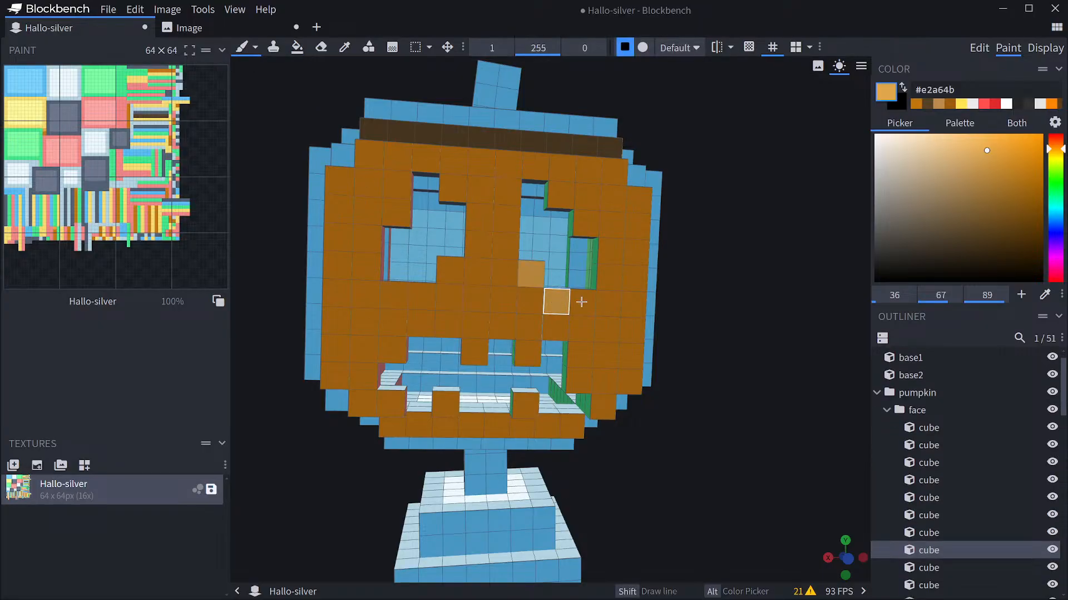
click(582, 302)
click(450, 271)
click(421, 295)
click(395, 295)
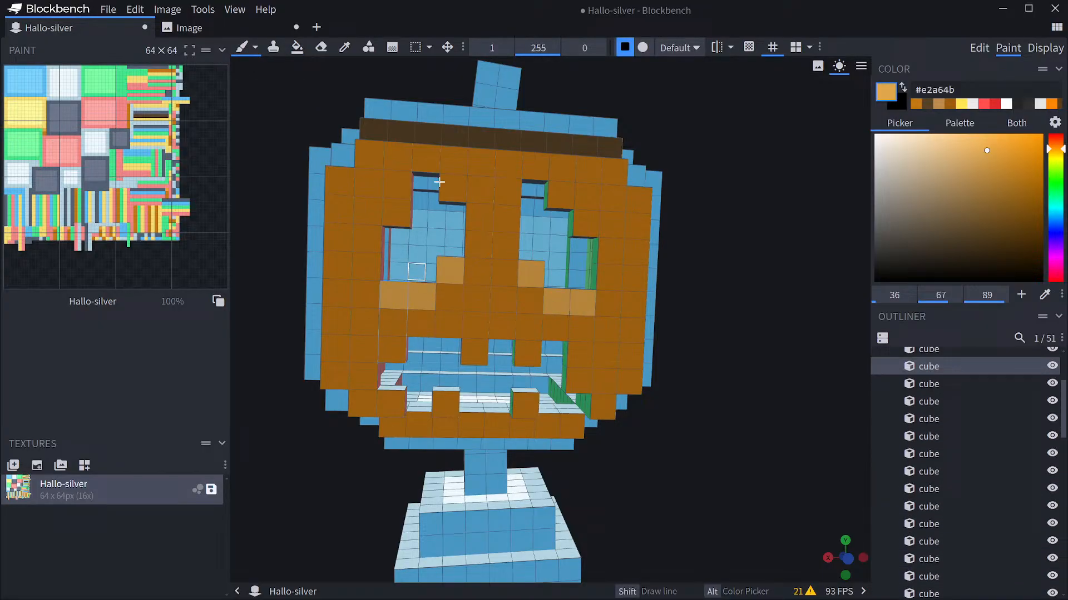
Sample #e4901d from the reference and brush it beside the left-hand eye's outer lower corner and beneath the right-hand eye.
click(223, 28)
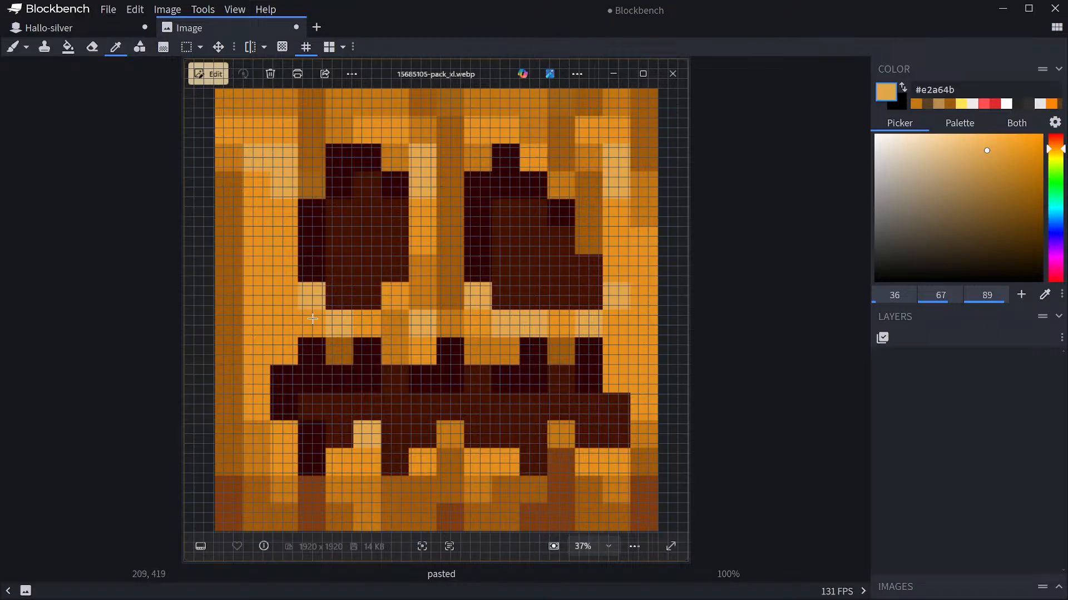
click(83, 28)
click(365, 267)
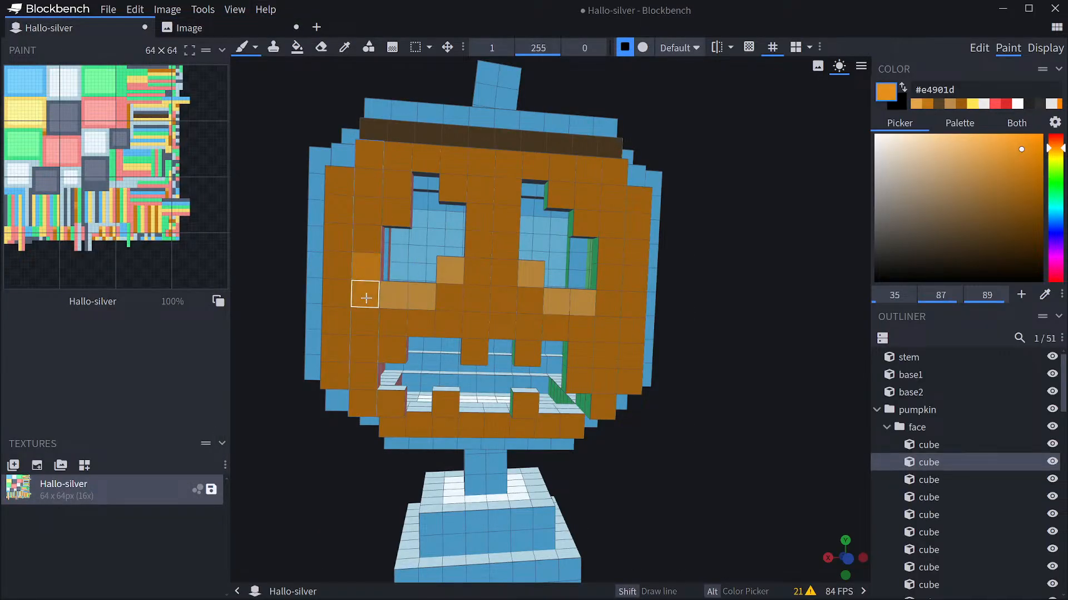
click(366, 298)
click(581, 306)
click(555, 329)
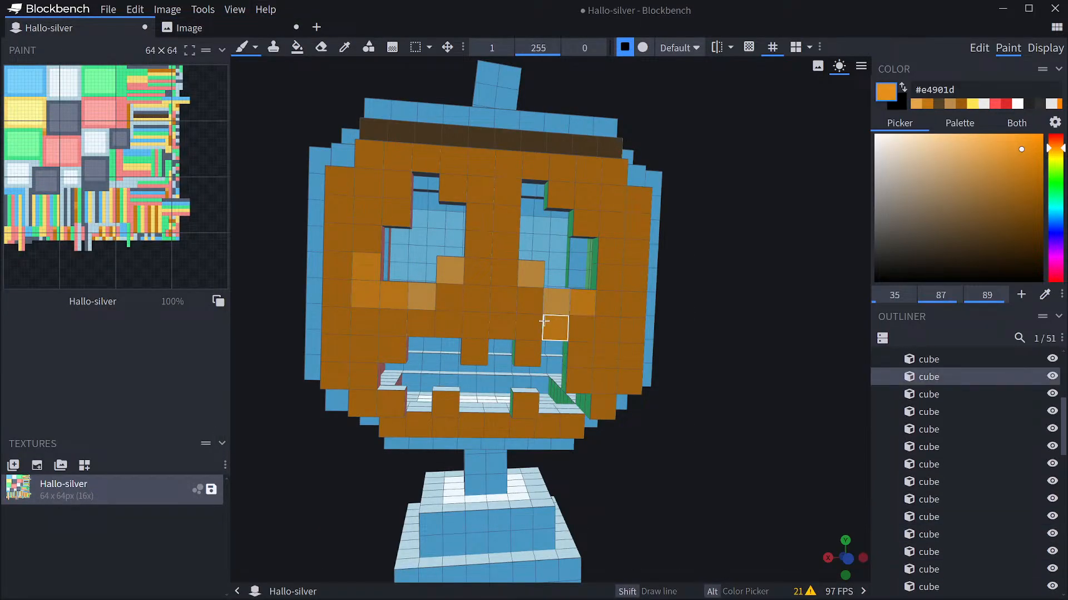
Brush #e4901d up the nose column next to the right-hand eye and onto the pixels at its base.
click(530, 302)
click(502, 275)
click(501, 247)
click(500, 300)
click(505, 221)
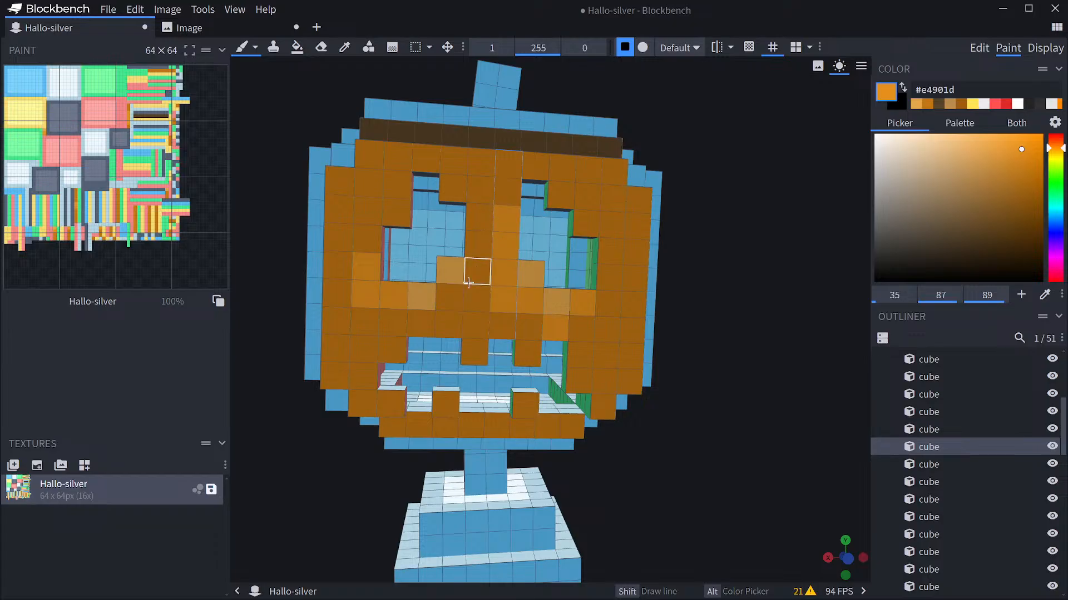
Brush #e4901d onto more pixels beneath both eyes and into the columns along the eyes' outer edges.
click(450, 298)
click(361, 232)
click(392, 323)
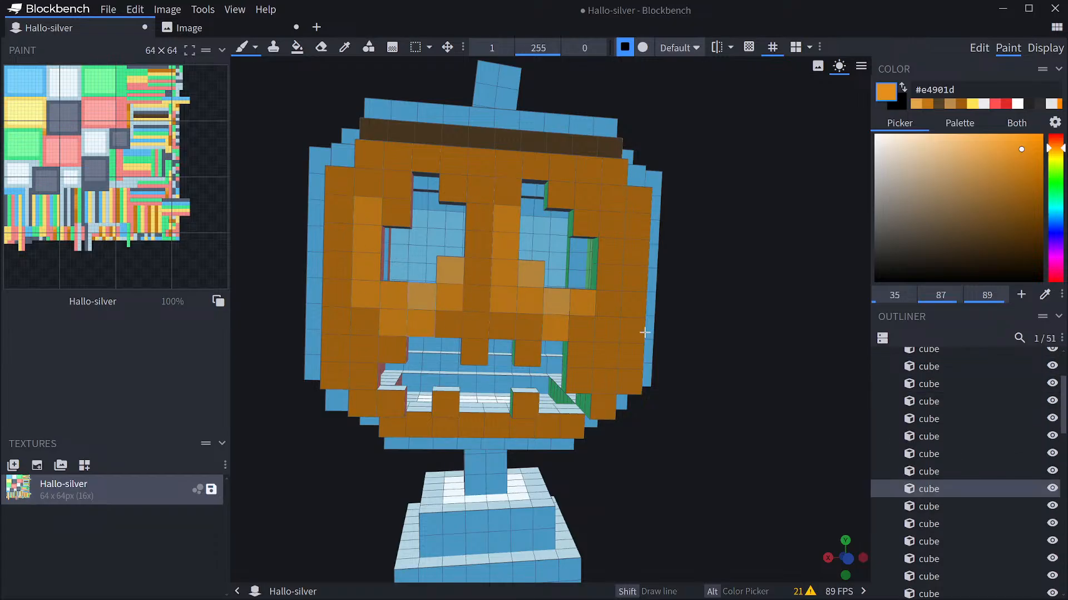
click(581, 329)
mouse_move(792, 325)
mouse_down()
mouse_move(756, 331)
mouse_move(779, 328)
mouse_up()
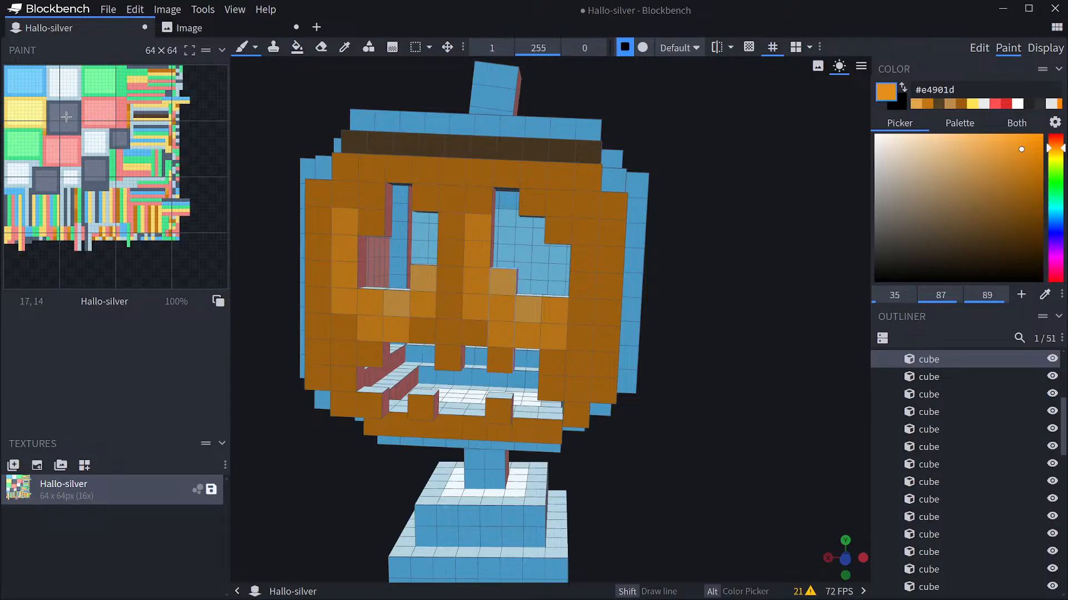
click(573, 286)
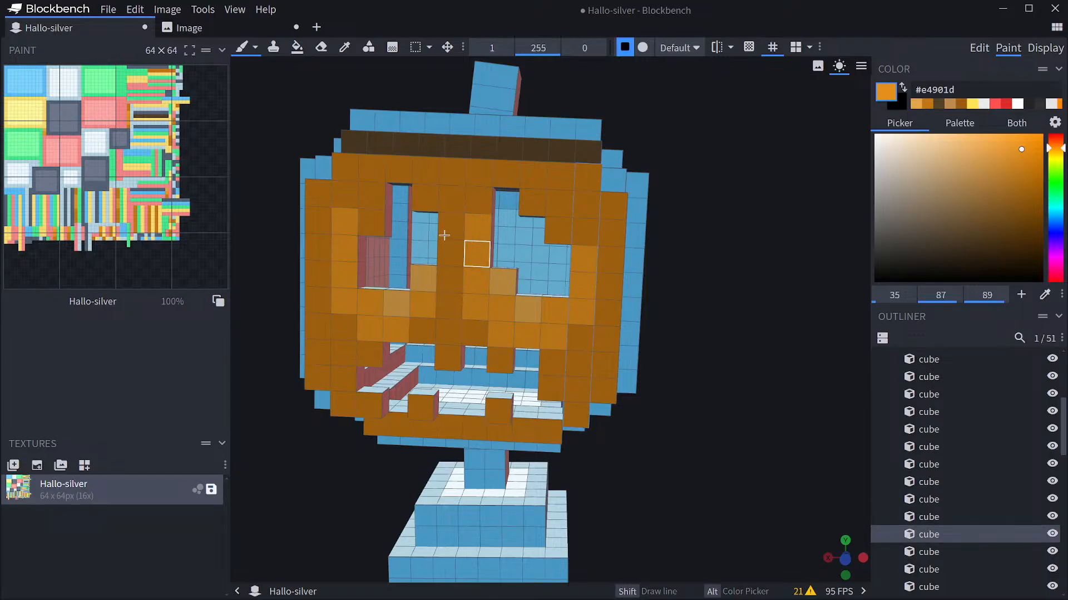
Brush #e4901d onto the upper part of the other nose column and the pixel above the left-hand eye's outer notch.
drag(449, 227, 450, 252)
click(371, 223)
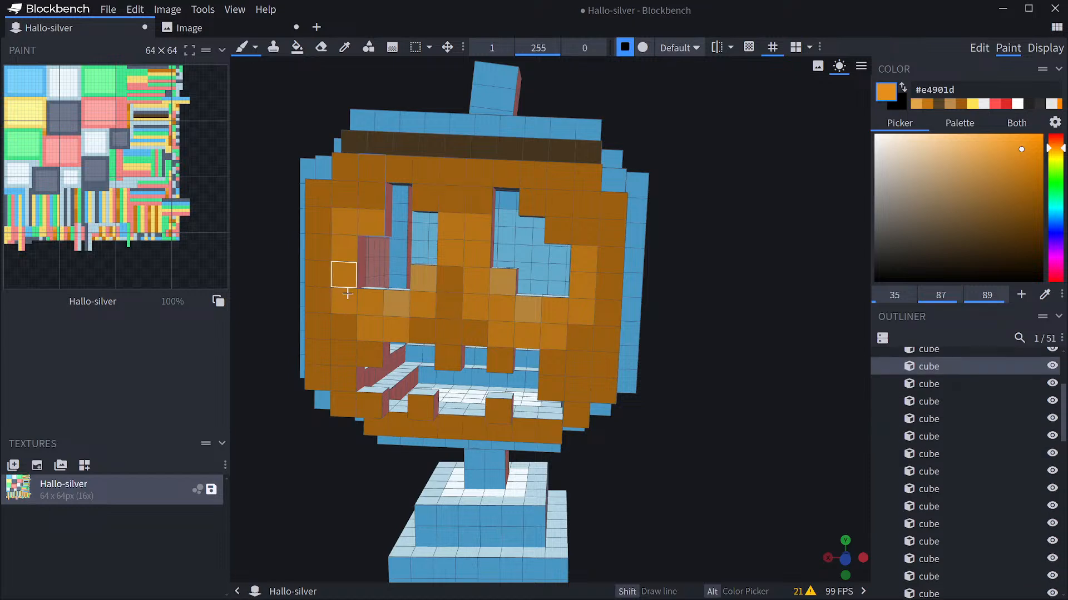
drag(718, 340, 721, 334)
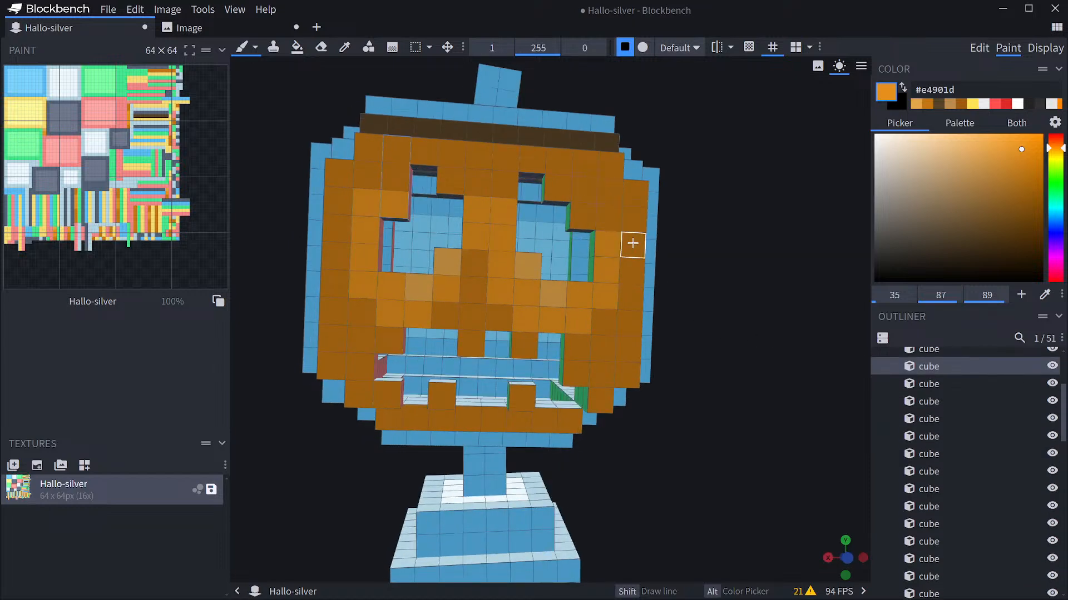
drag(697, 234, 693, 237)
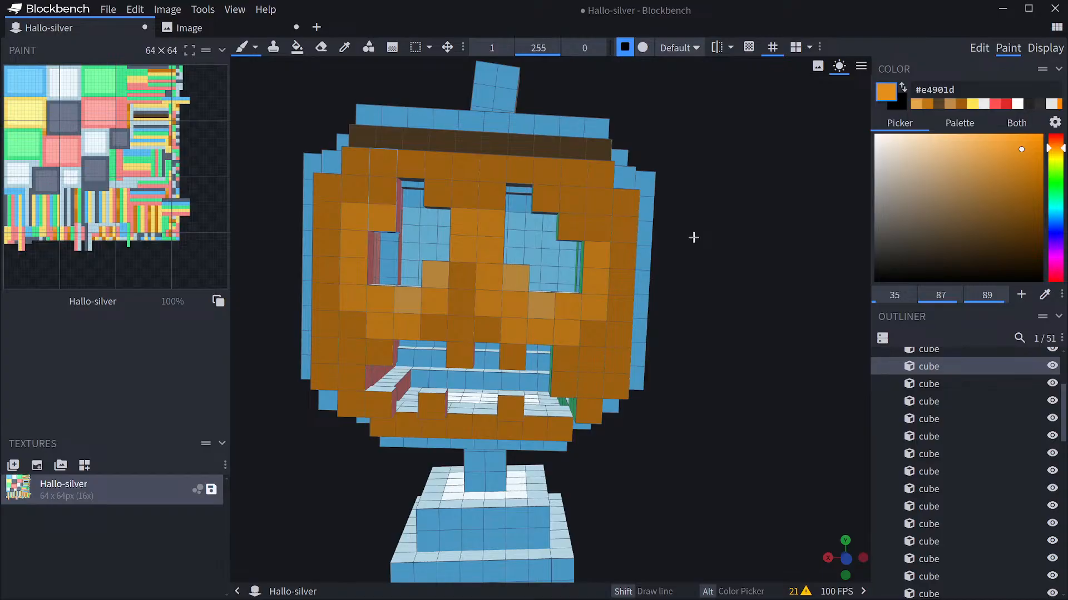
Following the reference, extend #e4901d over the brows, the cheeks beside the mouth, one forehead pixel and several teeth.
click(214, 28)
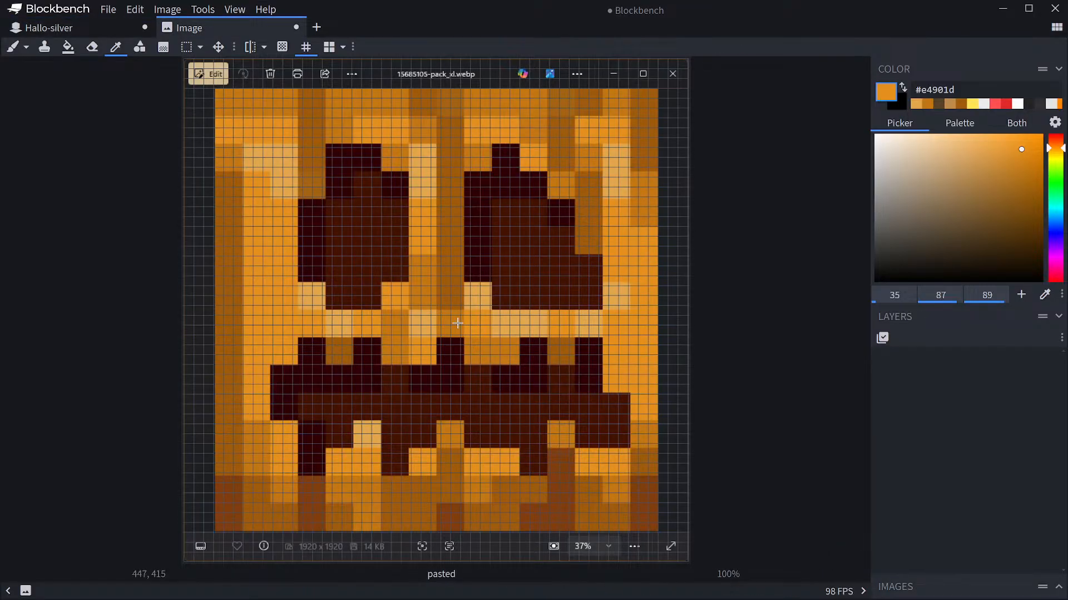
click(111, 31)
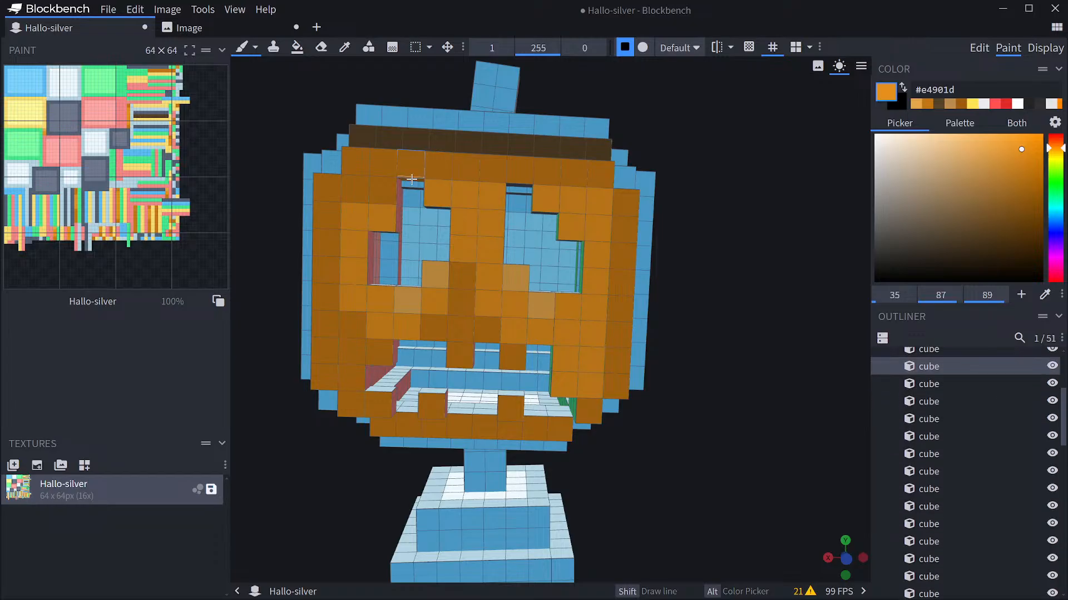
drag(698, 257, 637, 275)
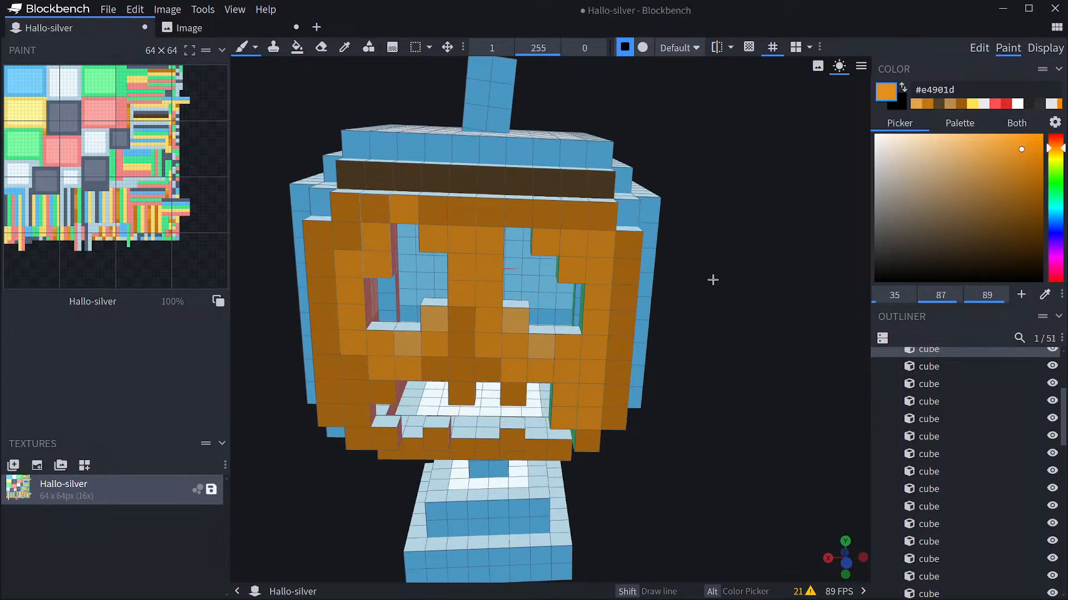
drag(712, 279, 723, 260)
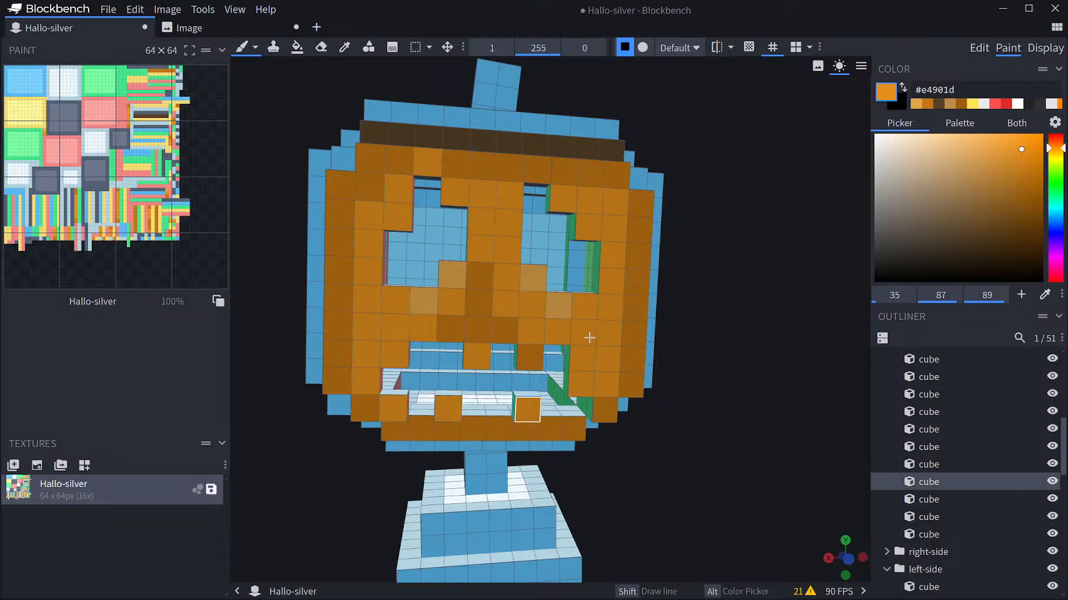
Turn off the model's shading and repaint the left-hand eye's inner corner and the adjoining nose pixel with #e4901d.
click(840, 67)
drag(782, 188, 767, 205)
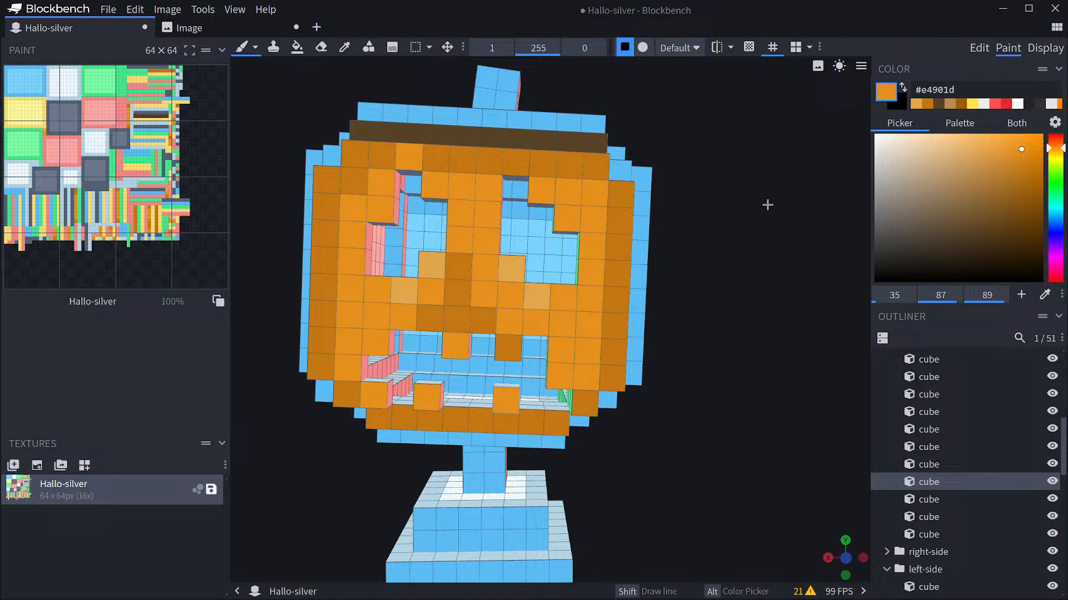
click(441, 272)
click(457, 267)
mouse_move(732, 276)
mouse_down()
mouse_move(743, 252)
mouse_move(738, 268)
mouse_up()
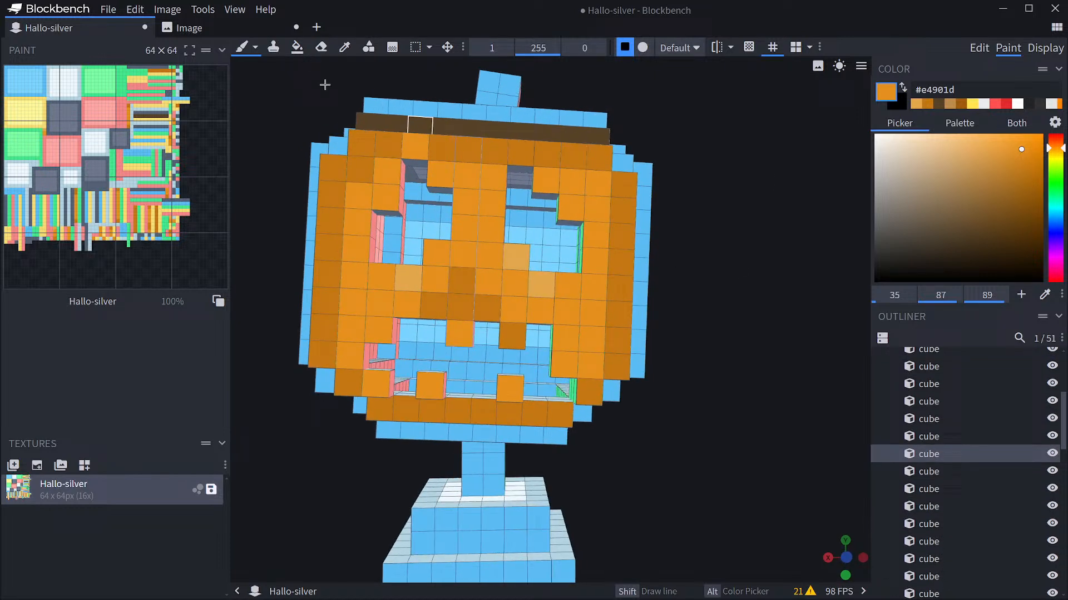
Sample #a05b0c from the reference and brush it along the nose column beside the right-hand eye, up to the forehead strip.
click(253, 33)
click(457, 293)
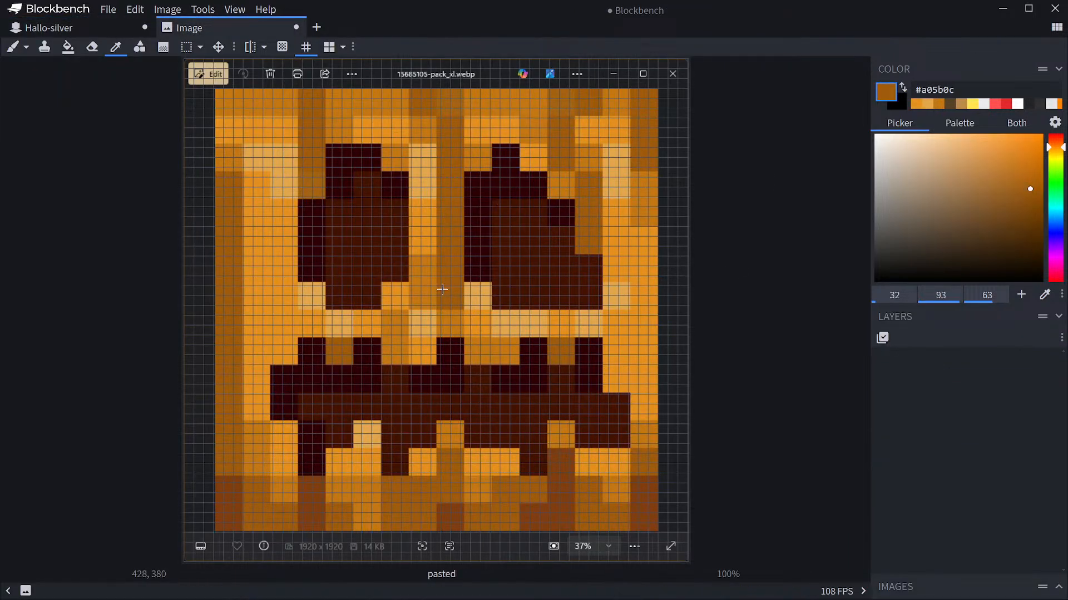
click(110, 29)
click(502, 205)
click(492, 228)
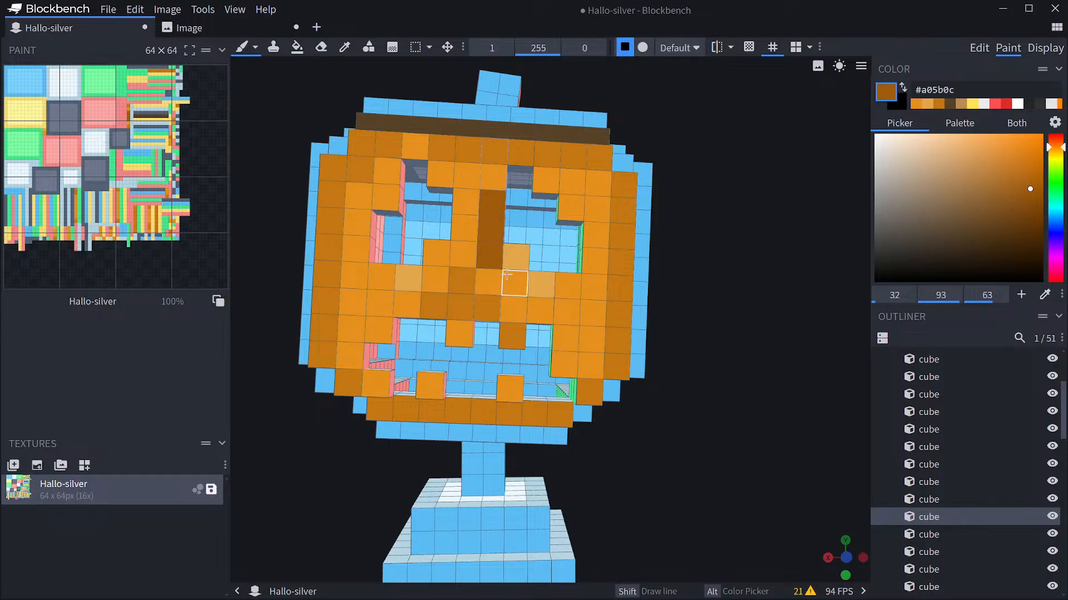
click(233, 28)
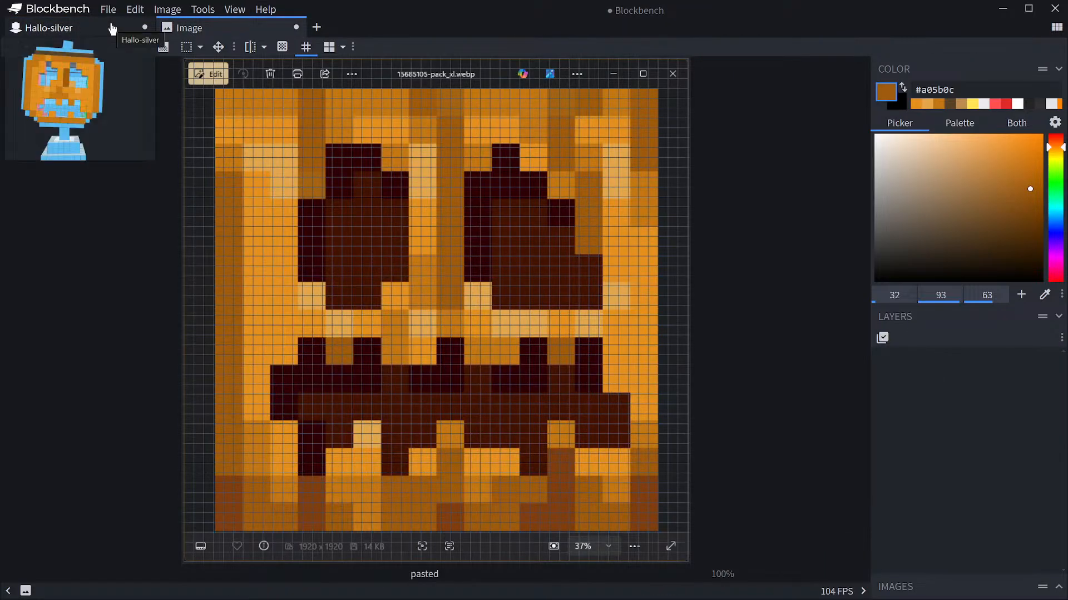
click(73, 28)
click(503, 171)
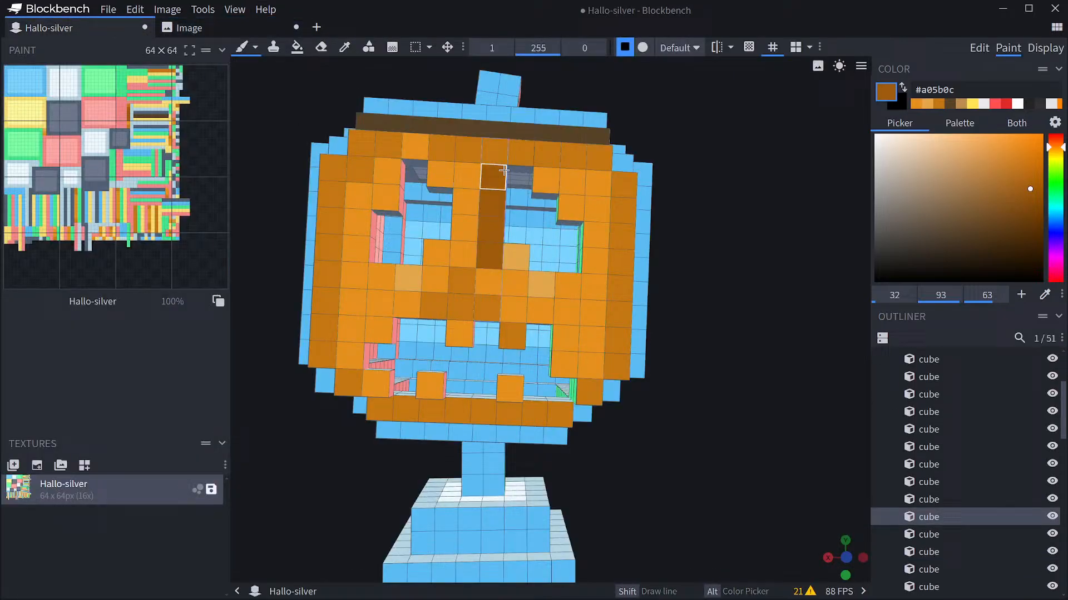
Try #a05b0c on the pixel directly below the right-hand eye's inner corner.
click(185, 32)
click(136, 28)
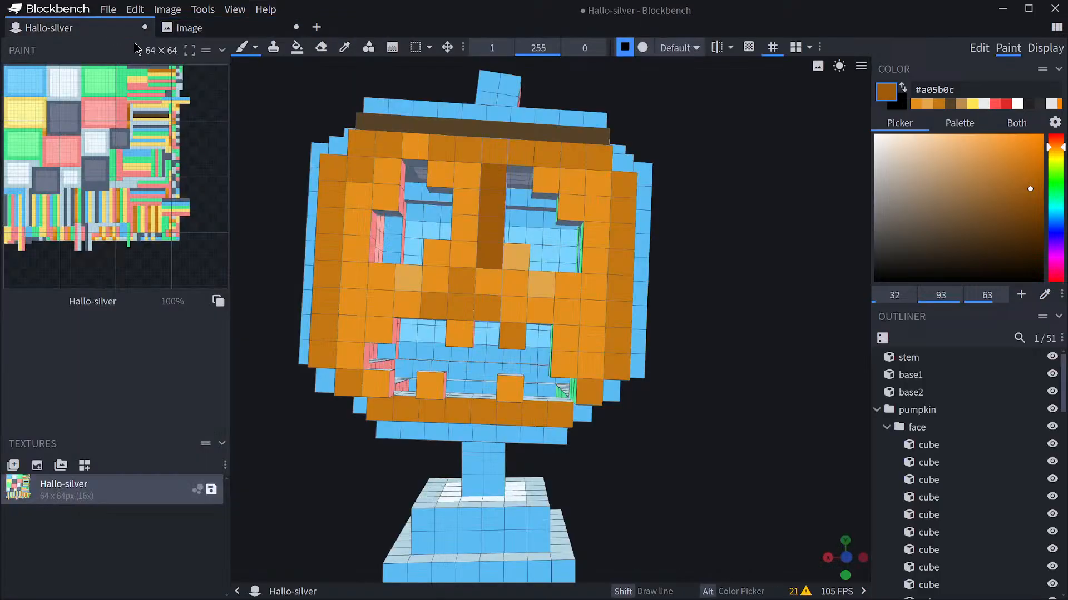
click(515, 283)
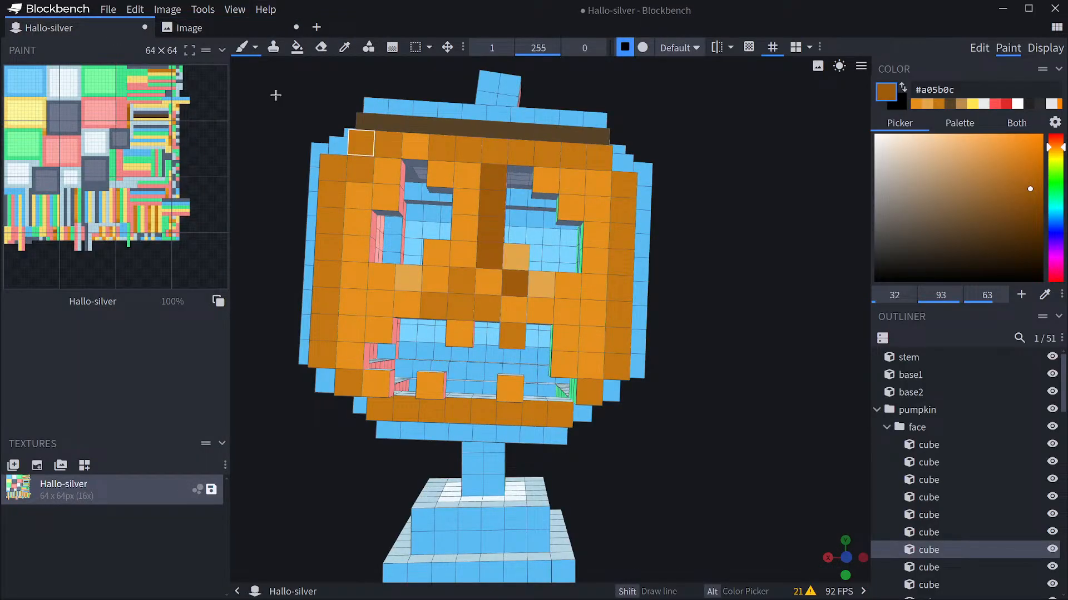
click(186, 28)
click(107, 27)
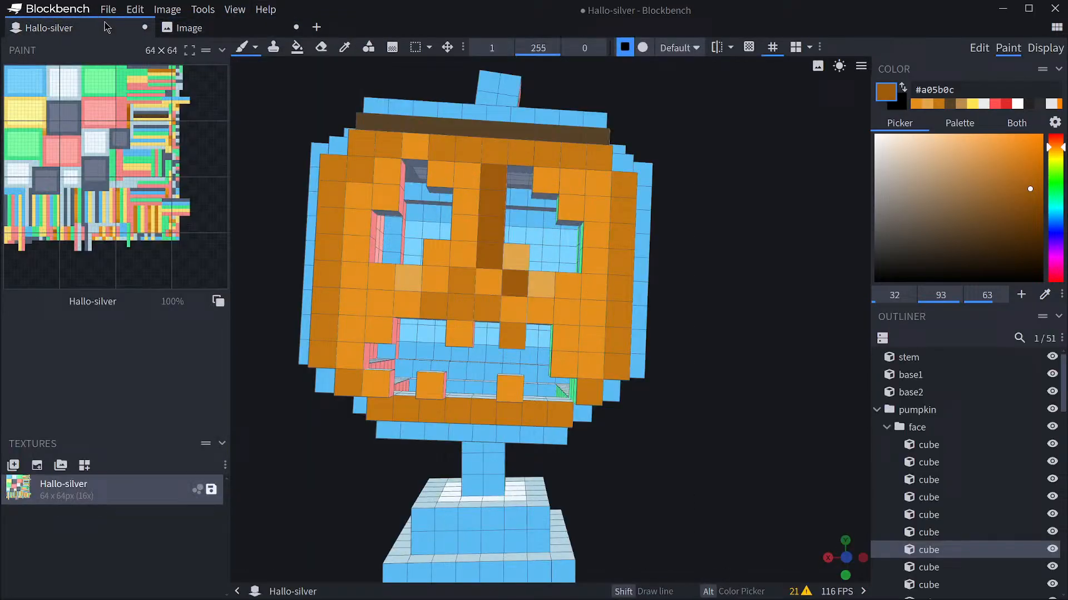
click(499, 266)
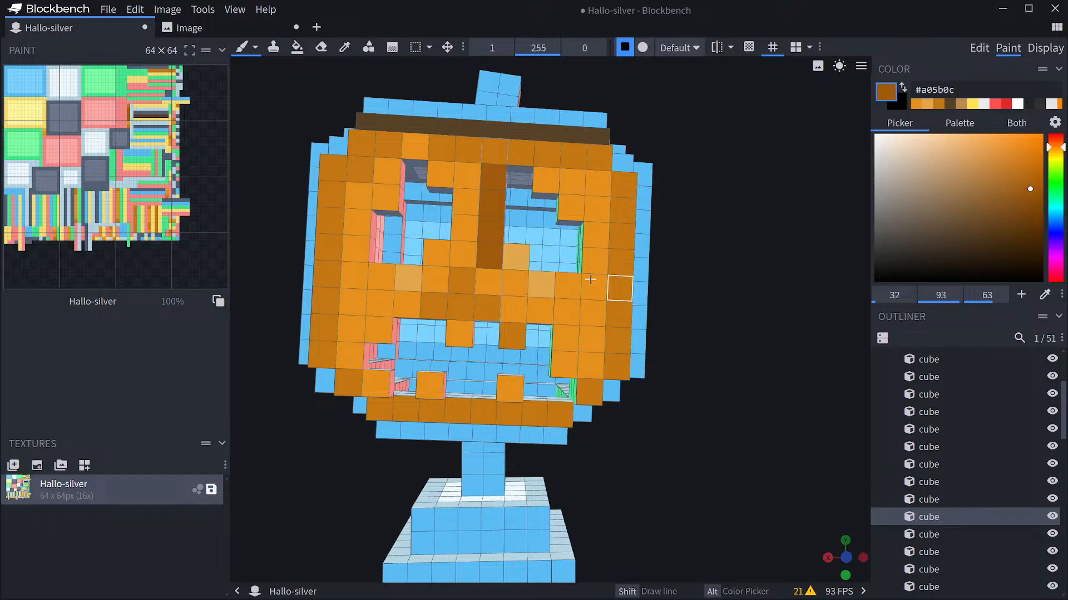
Sample #7f3d0f from the reference's lower edge and brush four separate pixels of it onto the strip beneath the lower teeth.
click(202, 29)
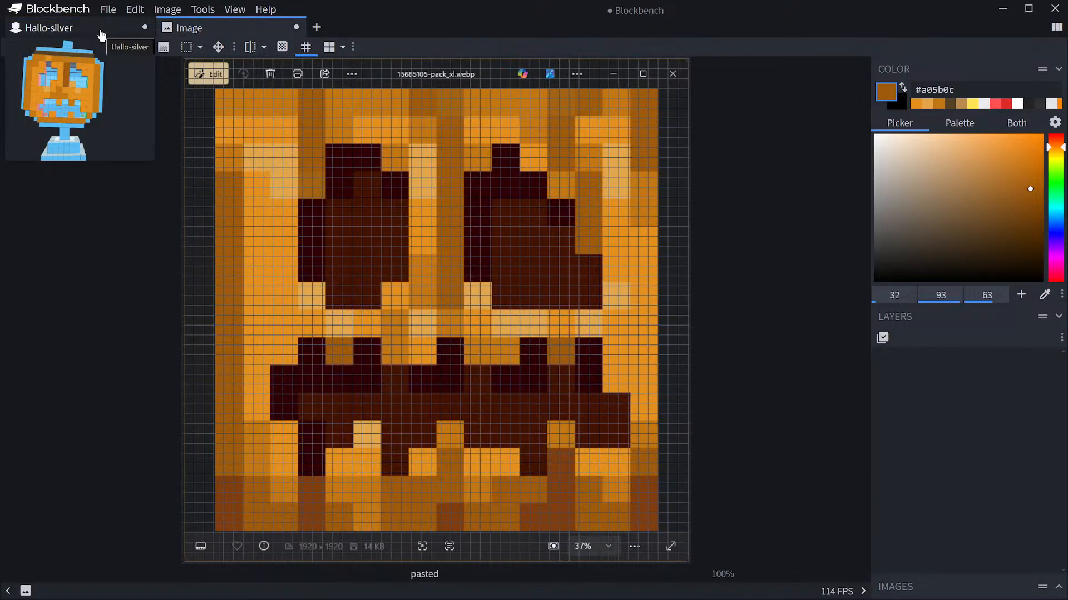
click(65, 28)
click(201, 28)
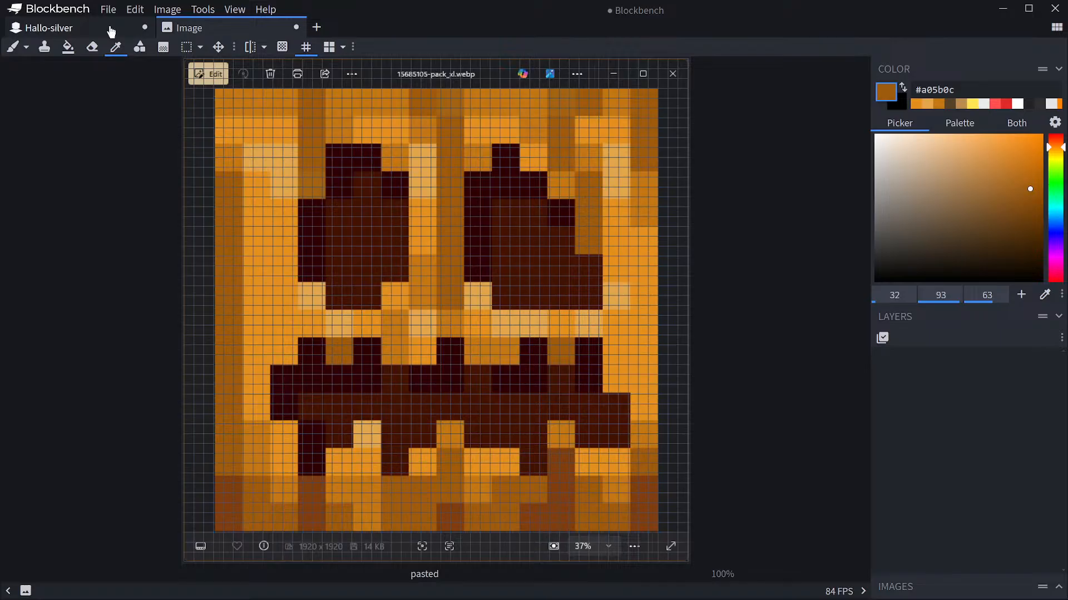
mouse_move(111, 31)
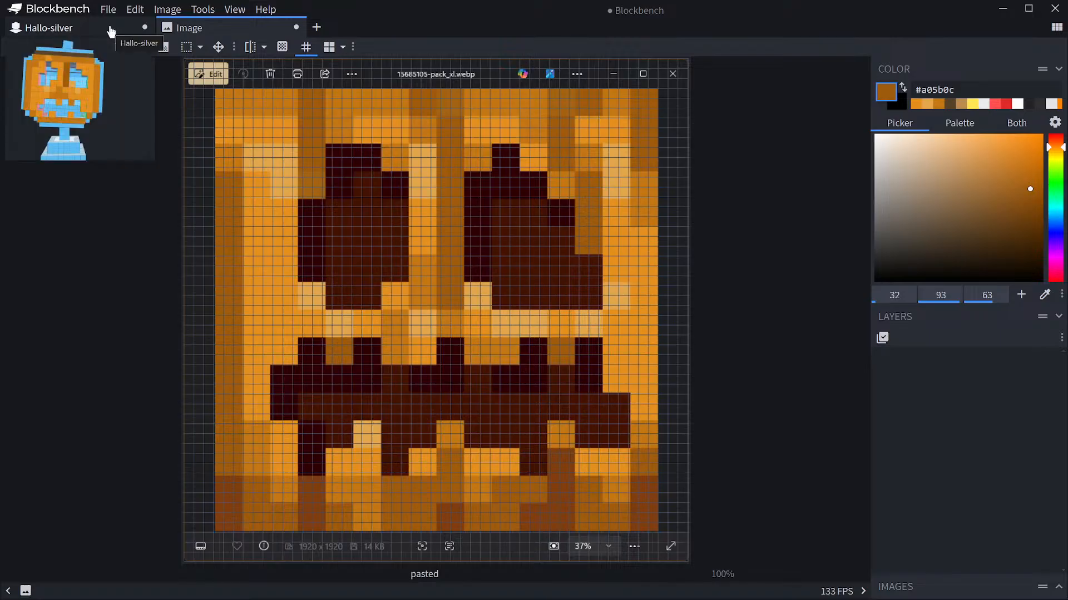
click(313, 495)
click(95, 30)
click(438, 411)
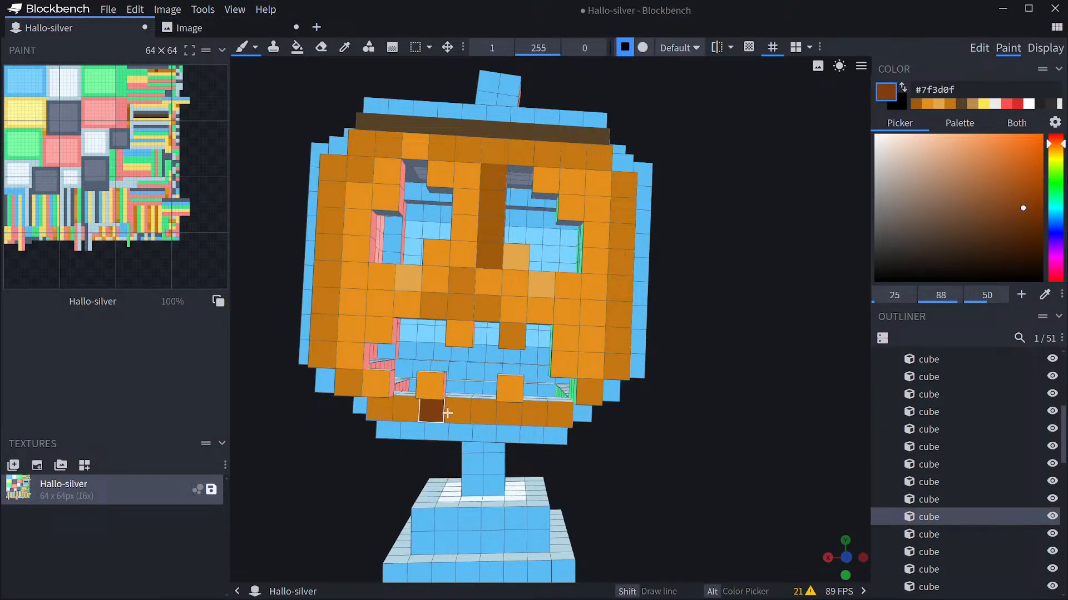
click(483, 414)
click(536, 419)
click(411, 411)
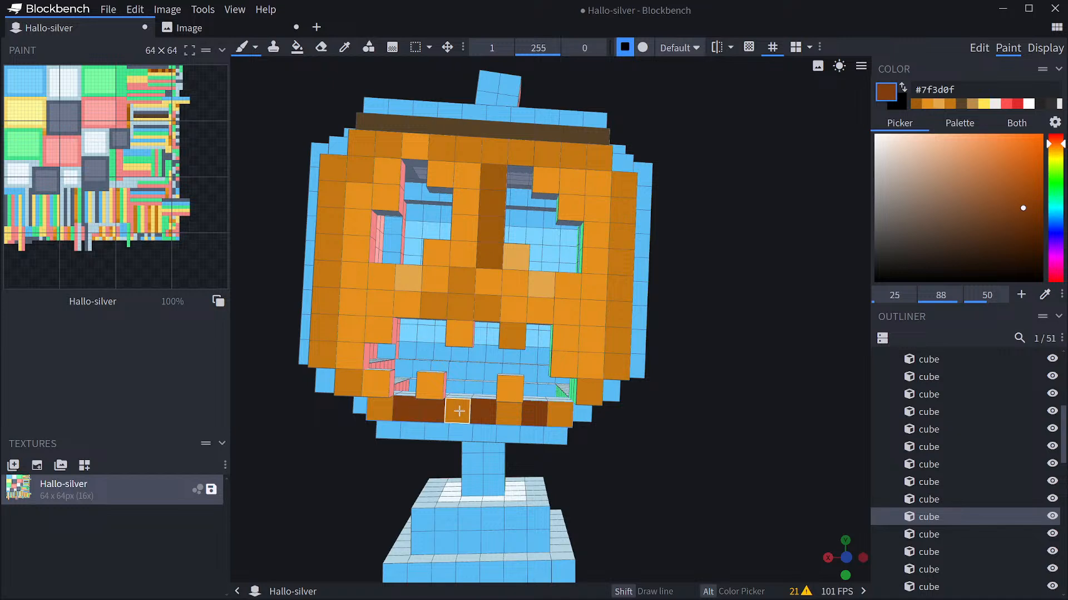
Fill the remaining pixels of the strip beneath the lower teeth with #7f3d0f, and paint both lower teeth with #e2a64b sampled from the reference.
click(458, 411)
click(517, 420)
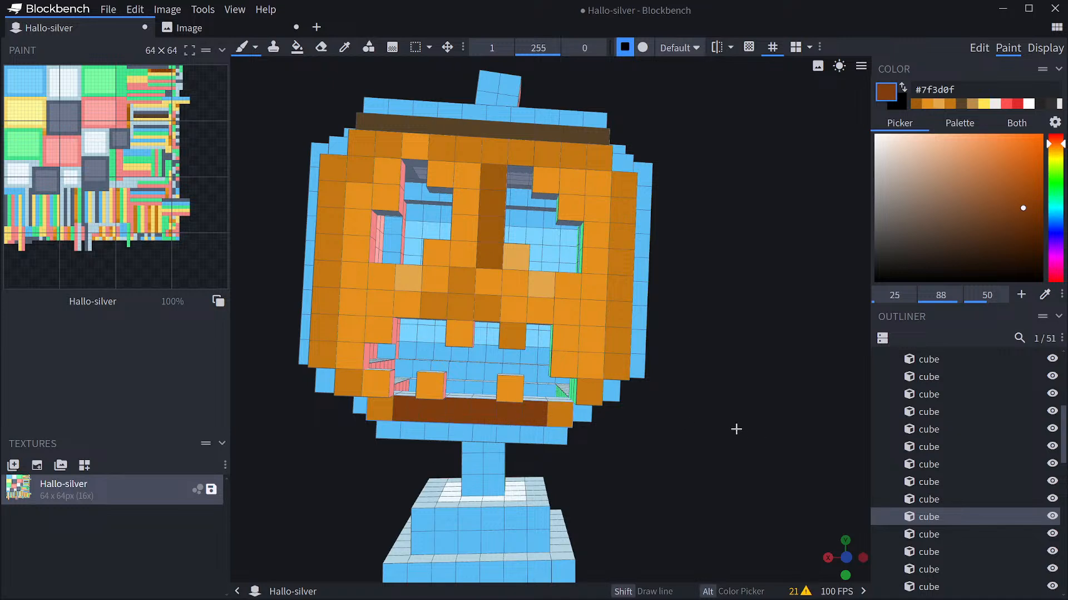
click(187, 27)
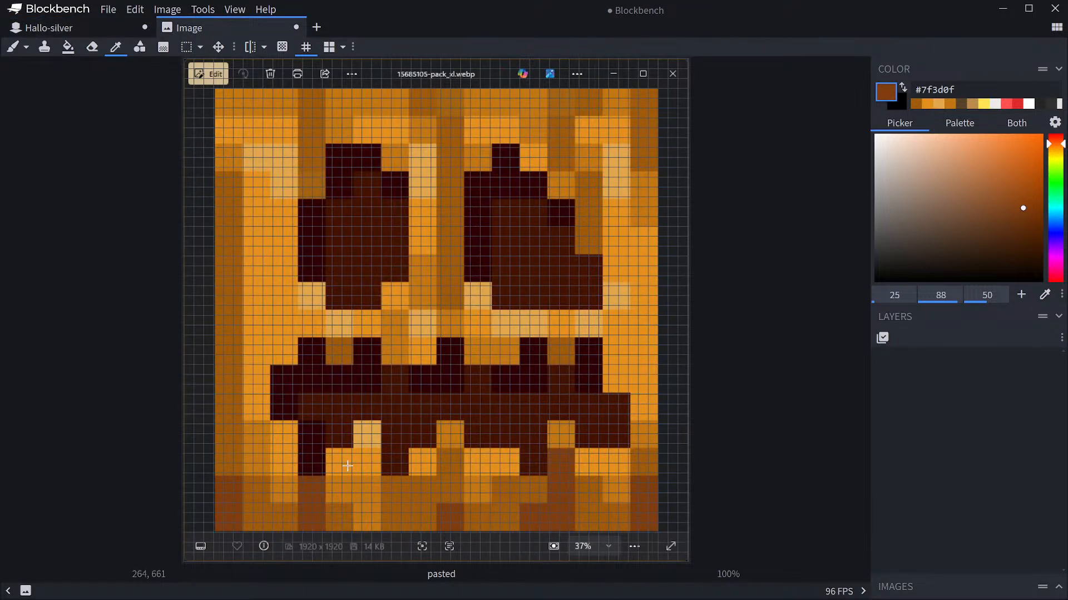
click(372, 441)
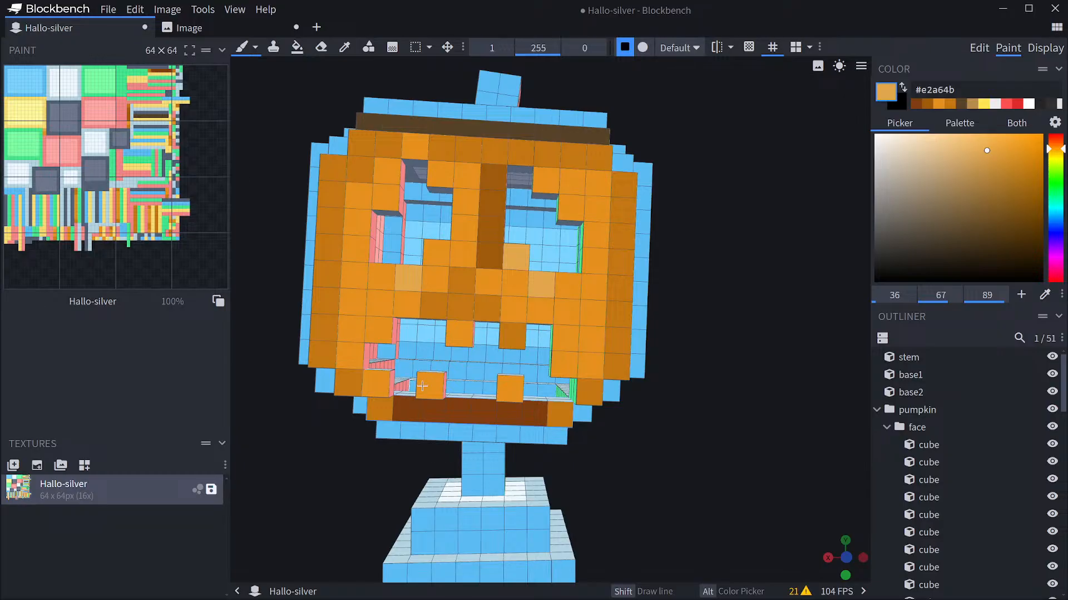
click(425, 385)
click(510, 388)
mouse_move(702, 408)
mouse_down()
mouse_move(712, 387)
mouse_move(707, 401)
mouse_up()
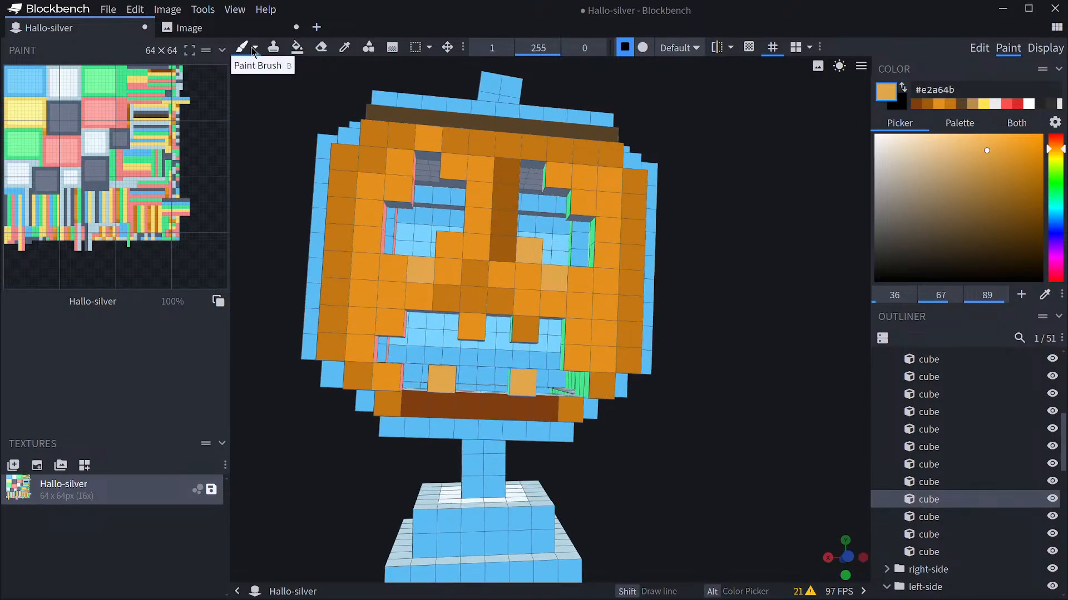
Sample #a05b0c from the reference and brush it onto both upper teeth and the pixel at the mouth's upper left-hand corner.
click(189, 28)
click(339, 352)
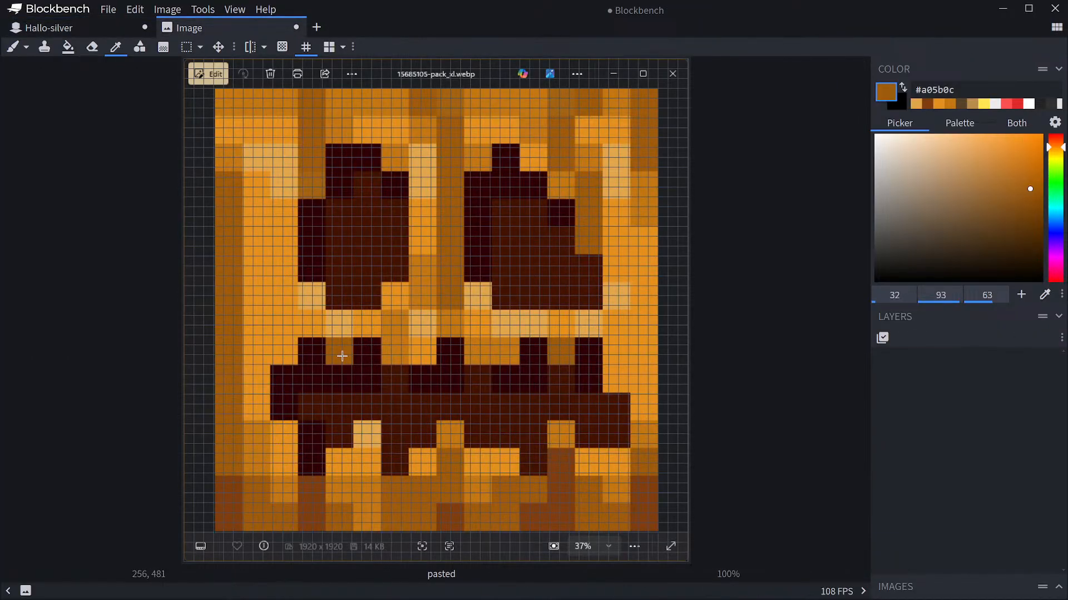
click(89, 29)
click(466, 331)
click(524, 330)
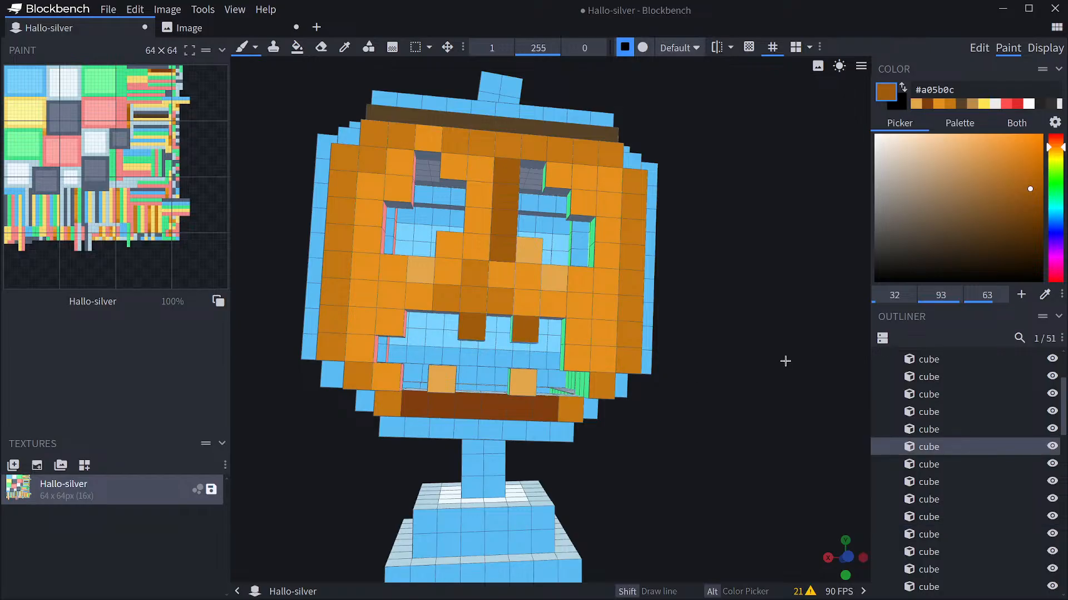
drag(784, 362, 780, 370)
click(397, 349)
mouse_move(674, 369)
mouse_down()
mouse_move(710, 369)
mouse_move(662, 367)
mouse_up()
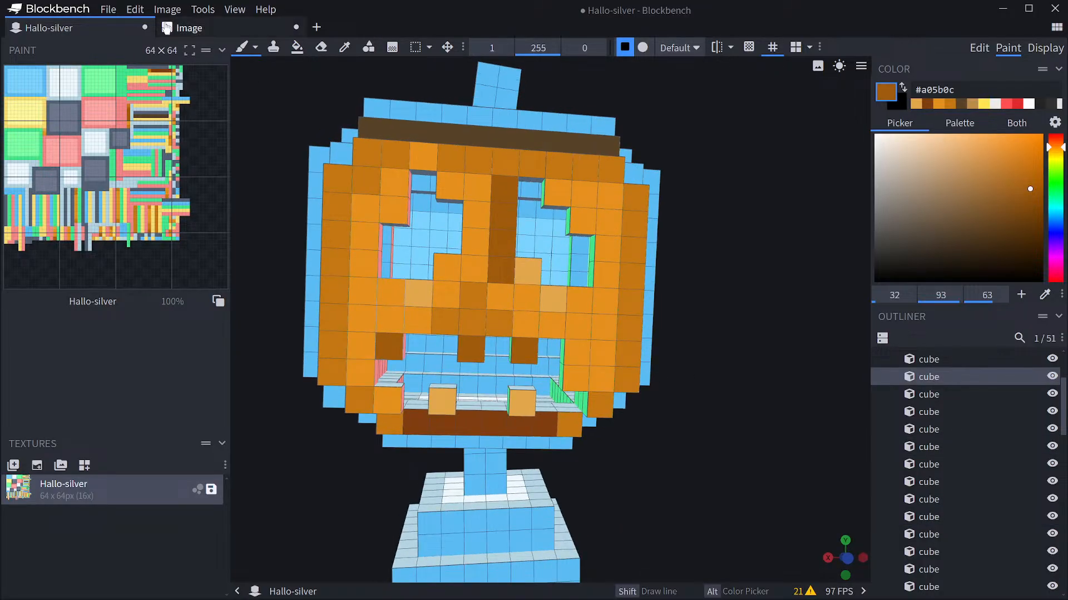
Sample #e4901d from the reference and brush it beside the right-hand mouth corner and along the middle of the face's two outer columns.
click(183, 28)
click(617, 382)
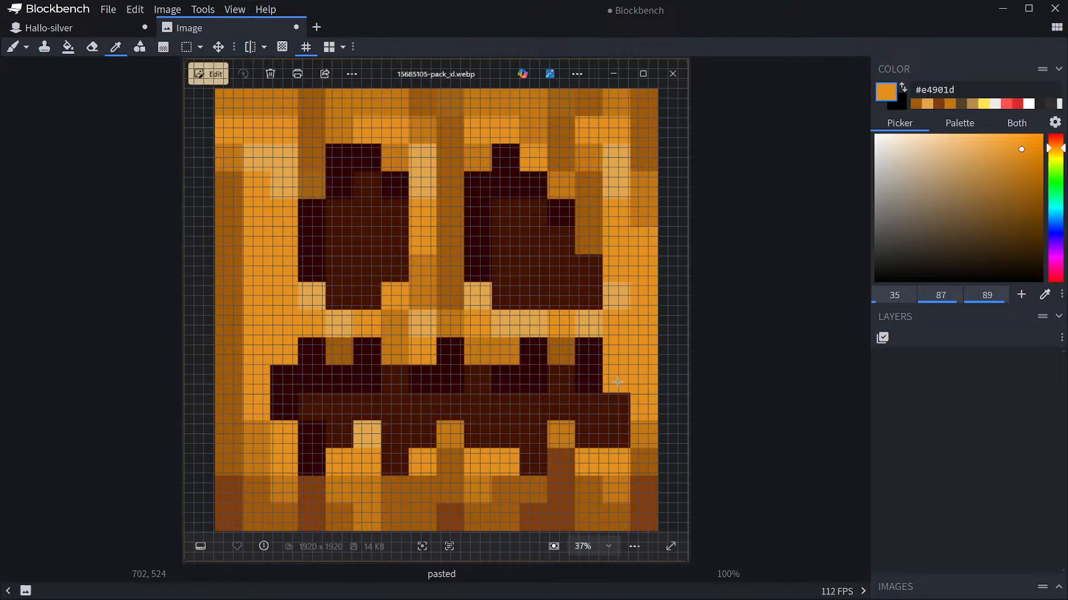
click(136, 16)
click(49, 28)
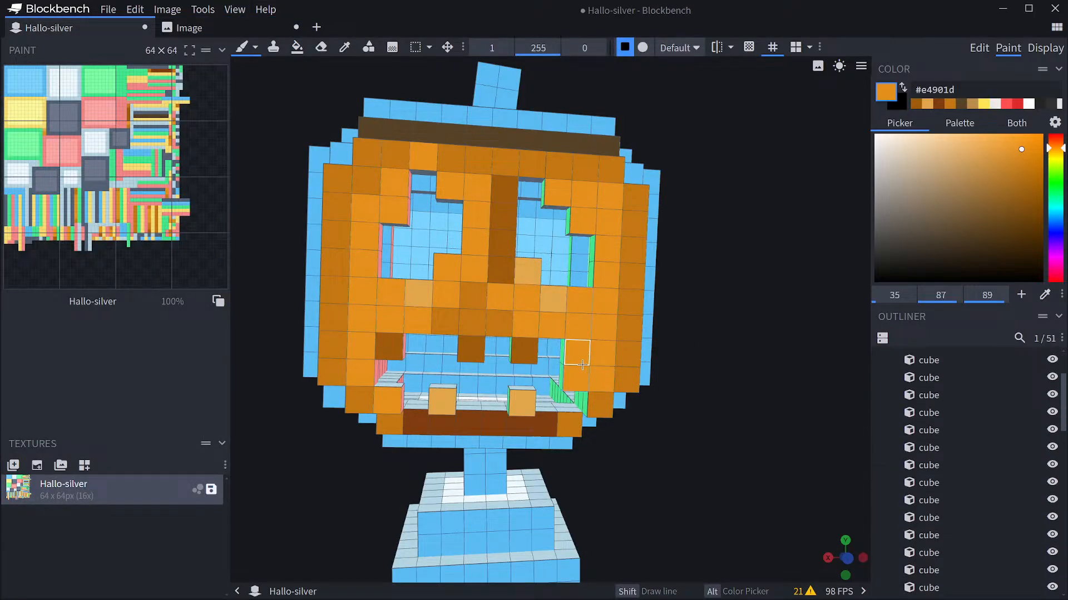
drag(583, 365, 582, 377)
drag(693, 383, 667, 360)
drag(331, 230, 334, 302)
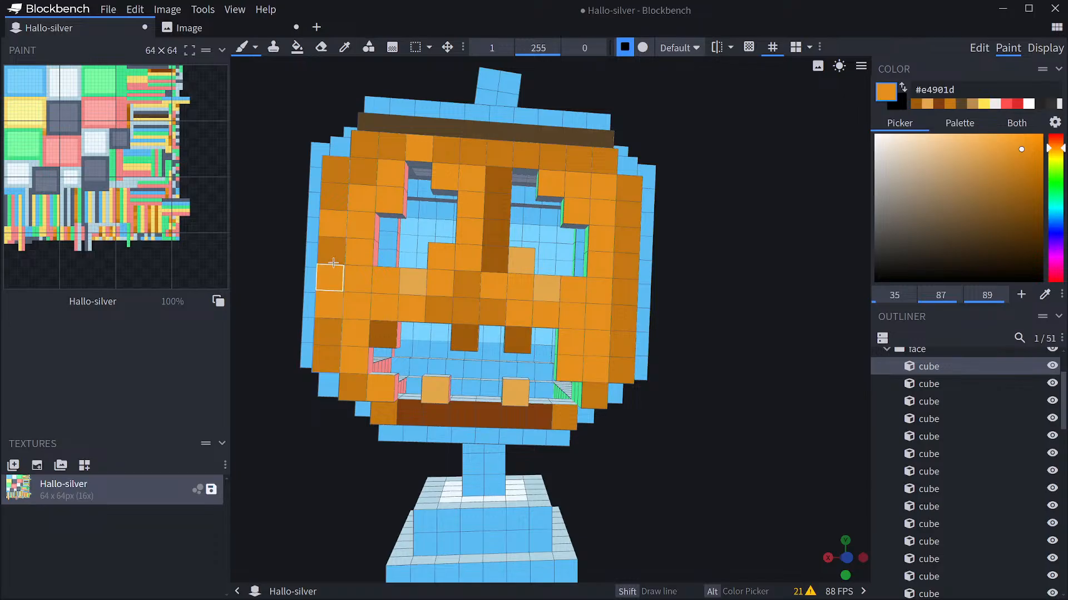
click(617, 310)
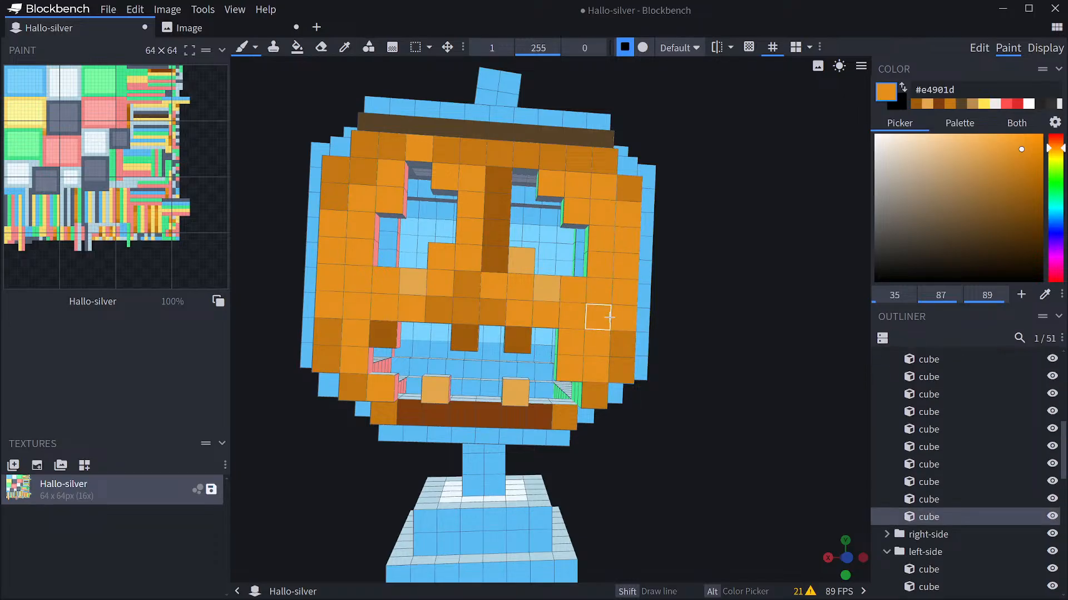
Sample #a46313 from the reference and brush it down the pixel column above the left-hand eye's outer corner, from the forehead strip.
click(232, 29)
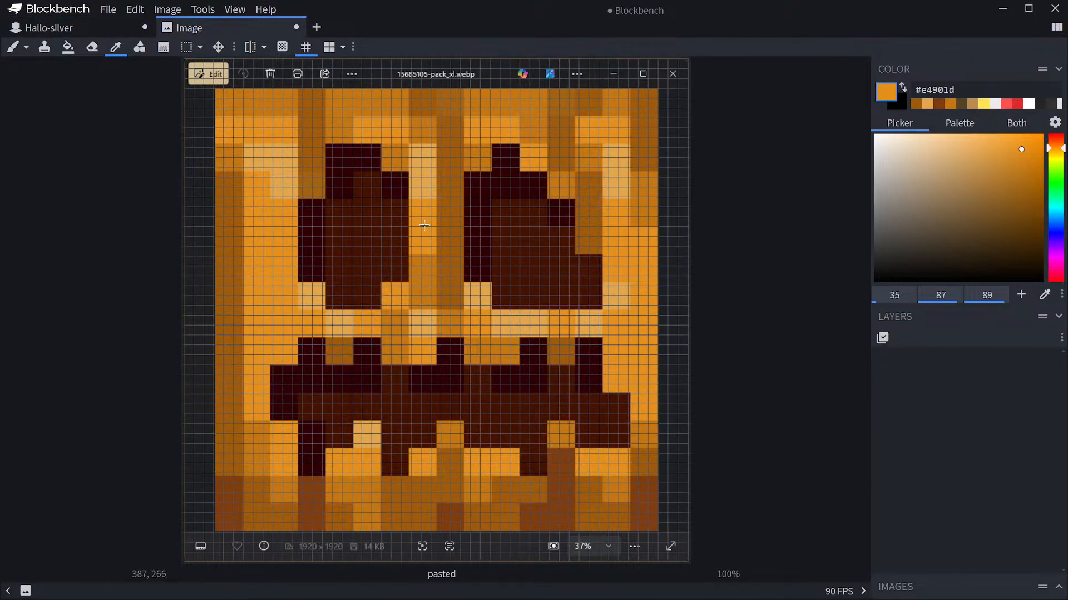
click(313, 188)
click(110, 29)
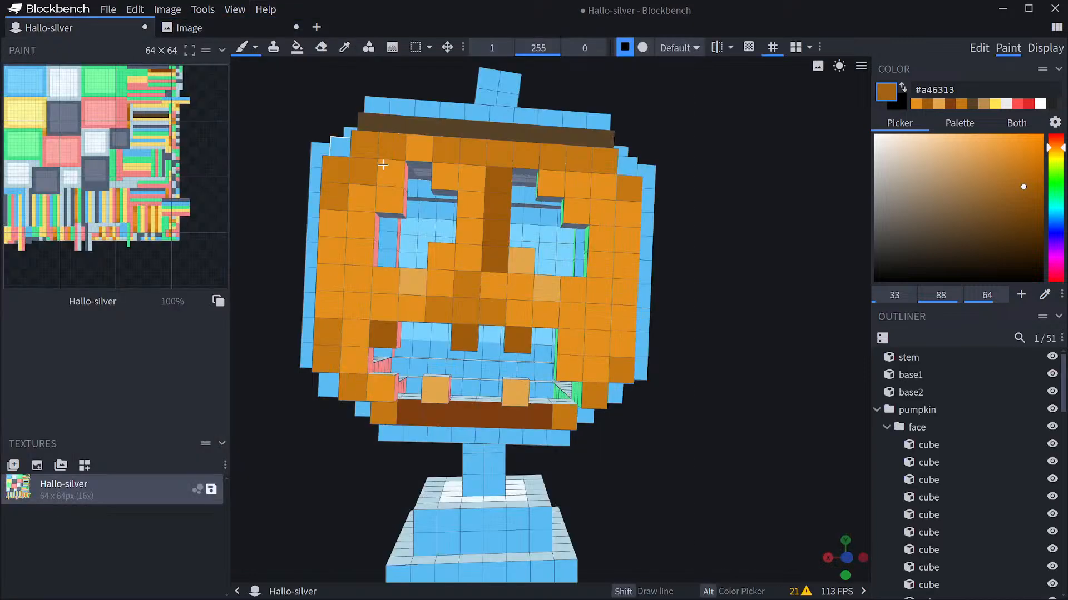
key(ctrl+Tab)
click(108, 29)
click(391, 146)
click(388, 190)
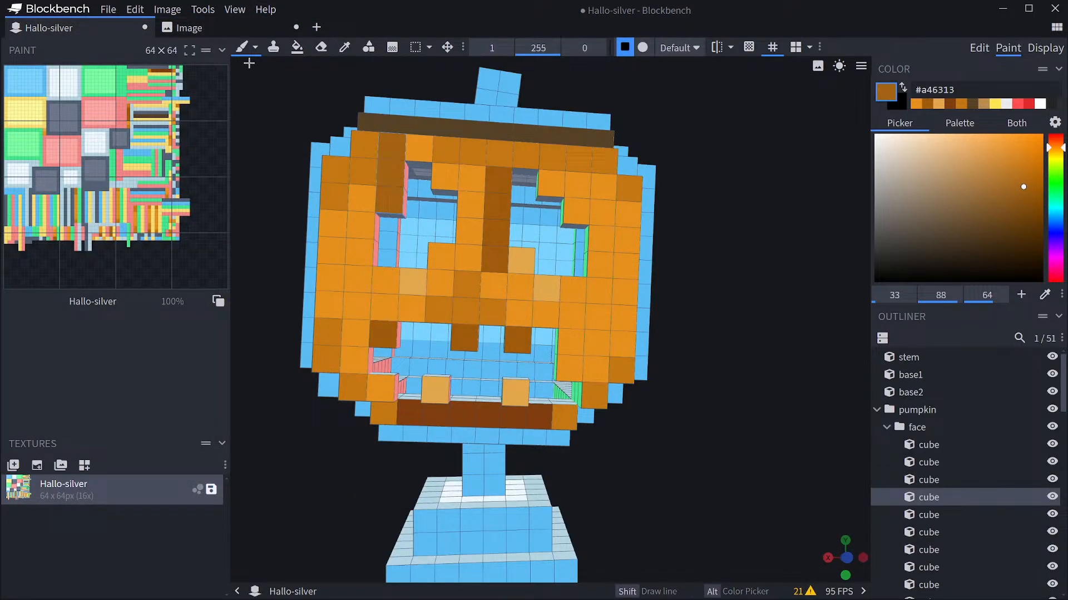
key(ctrl+Tab)
click(124, 29)
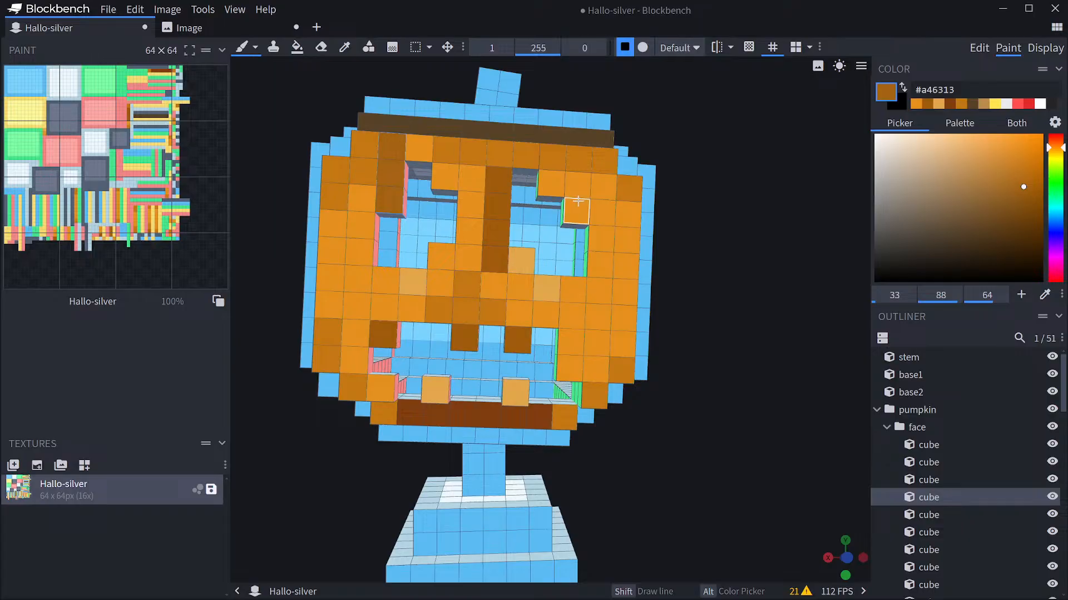
Brush #a46313 onto the pixels above the right-hand eye's outer corner and one forehead pixel diagonally above them, following the reference.
click(189, 28)
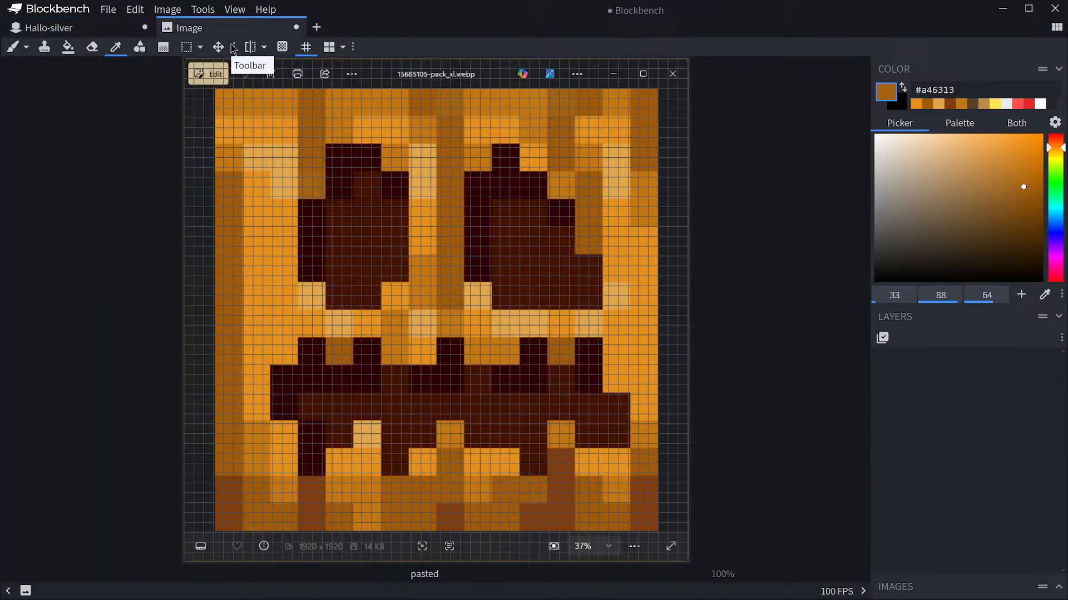
click(114, 30)
drag(578, 185, 572, 208)
click(552, 157)
drag(729, 224, 724, 234)
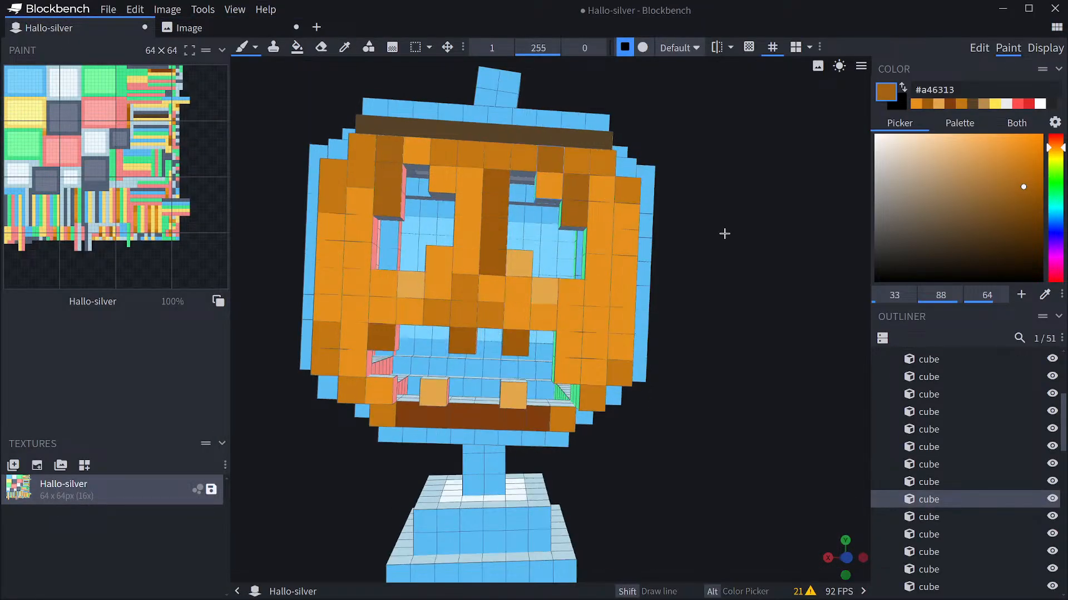
Check the reference and brush #a46313 onto the pixel directly below the nose column and the forehead pixels around its upper end.
scroll(724, 233, down, 5)
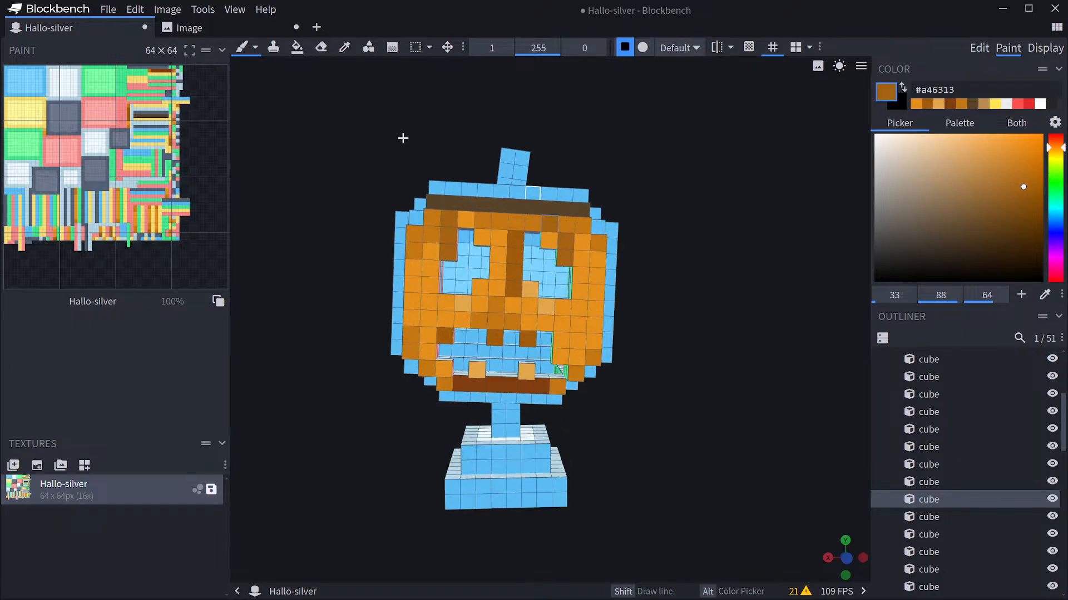
click(189, 28)
click(105, 28)
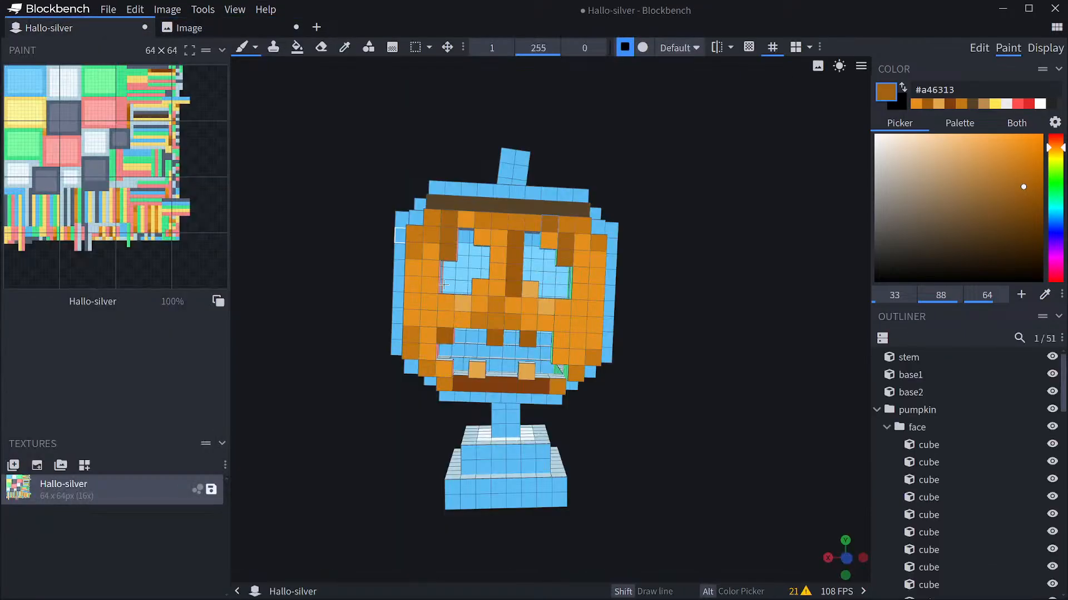
click(513, 306)
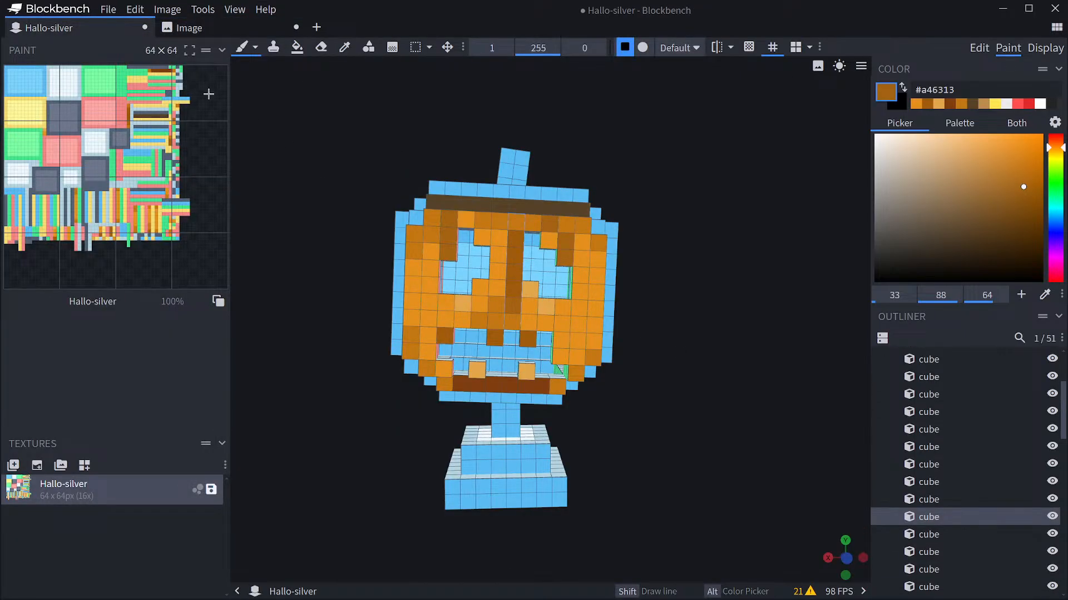
click(186, 28)
click(83, 28)
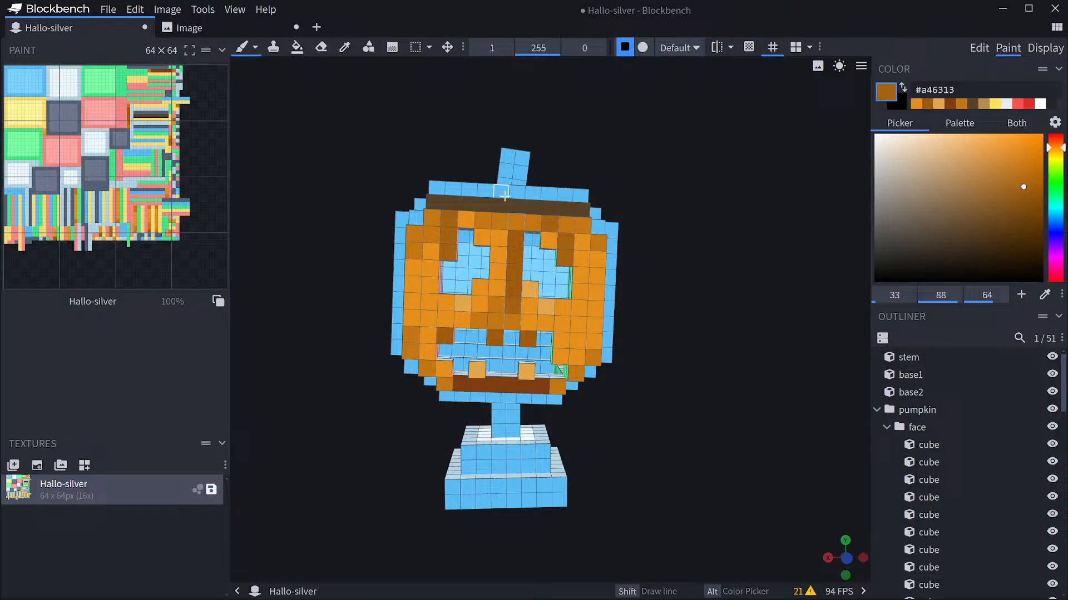
click(512, 225)
click(186, 28)
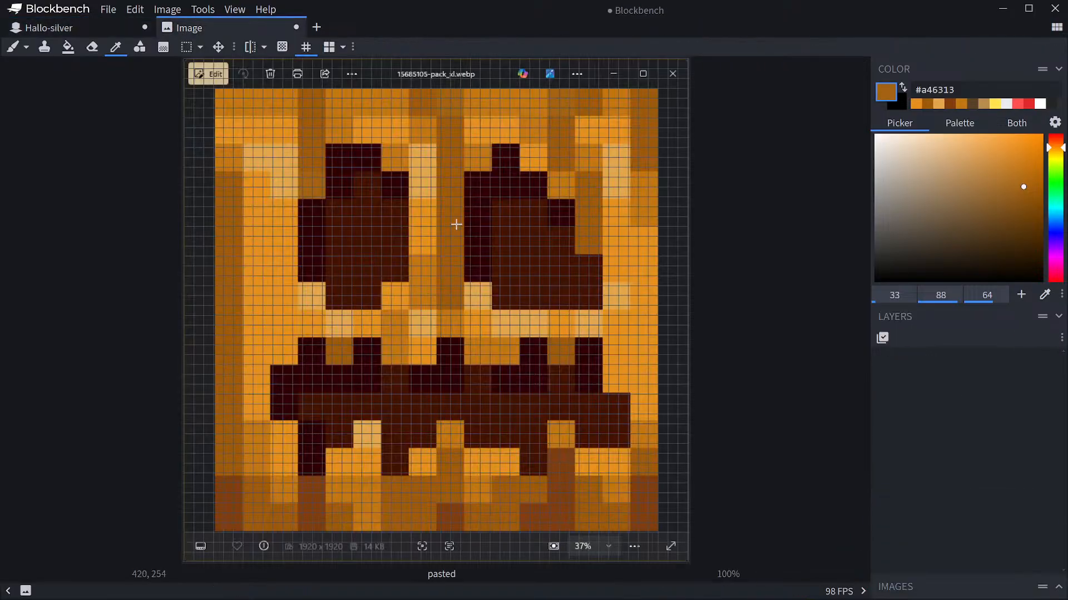
click(84, 28)
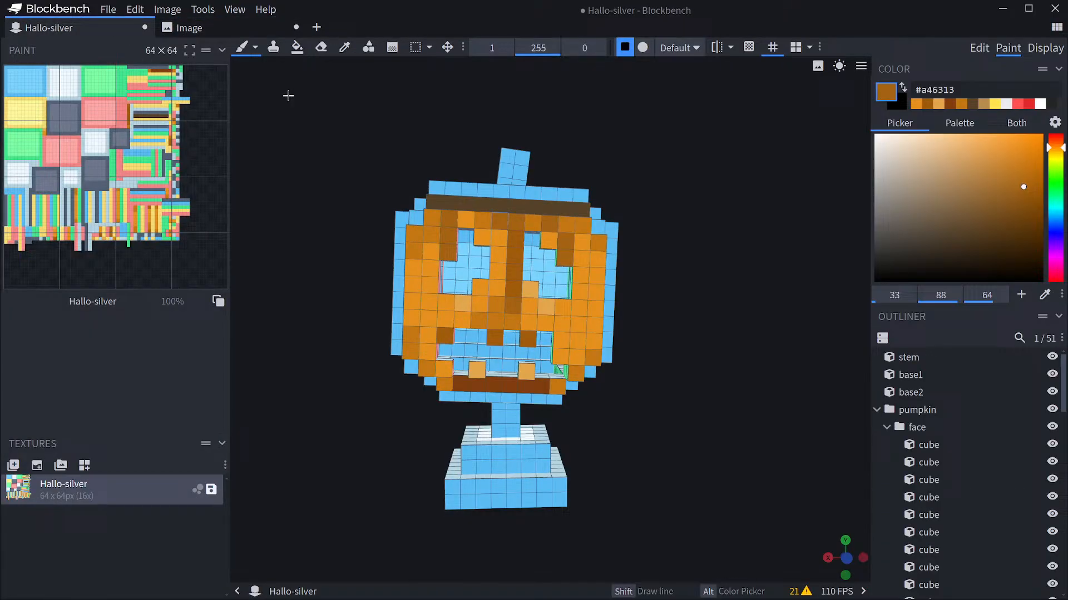
click(515, 222)
Sample #a05b0c from the reference and paint the forehead pixel just left of the nose column's upper end.
click(189, 27)
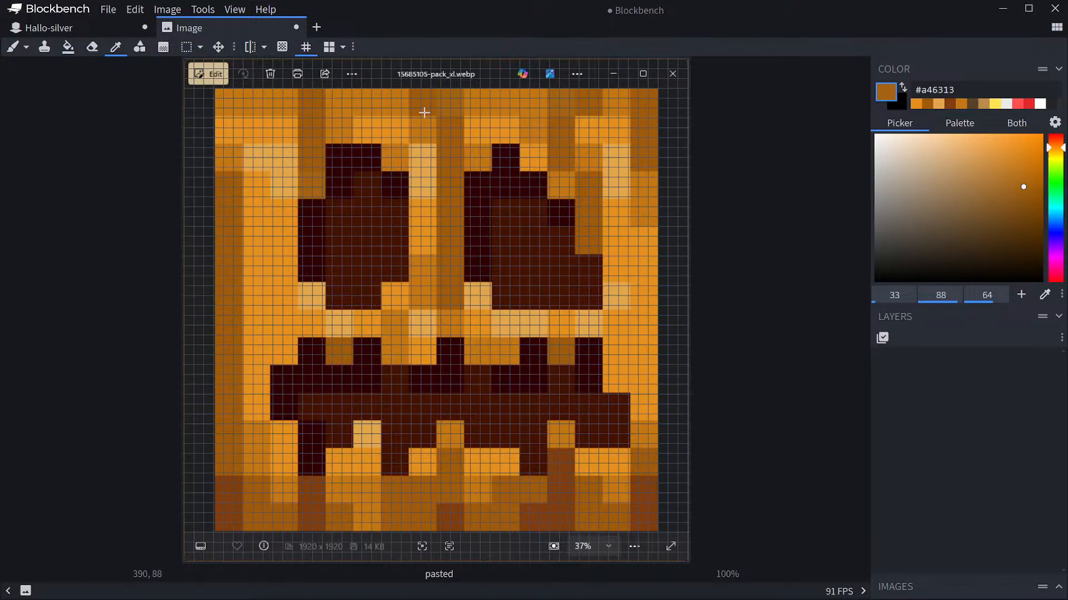
click(424, 112)
click(49, 28)
click(499, 220)
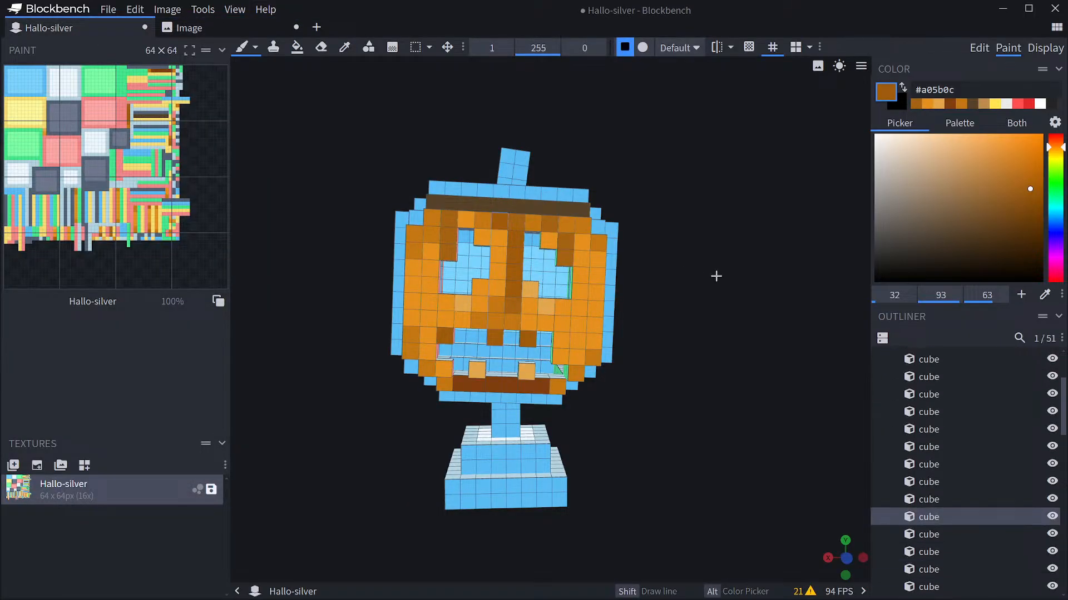
drag(718, 281, 541, 242)
Repaint the centre and left-hand half of the dark brown strip, giving each pixel the colour picked from the forehead pixel directly below it.
click(229, 31)
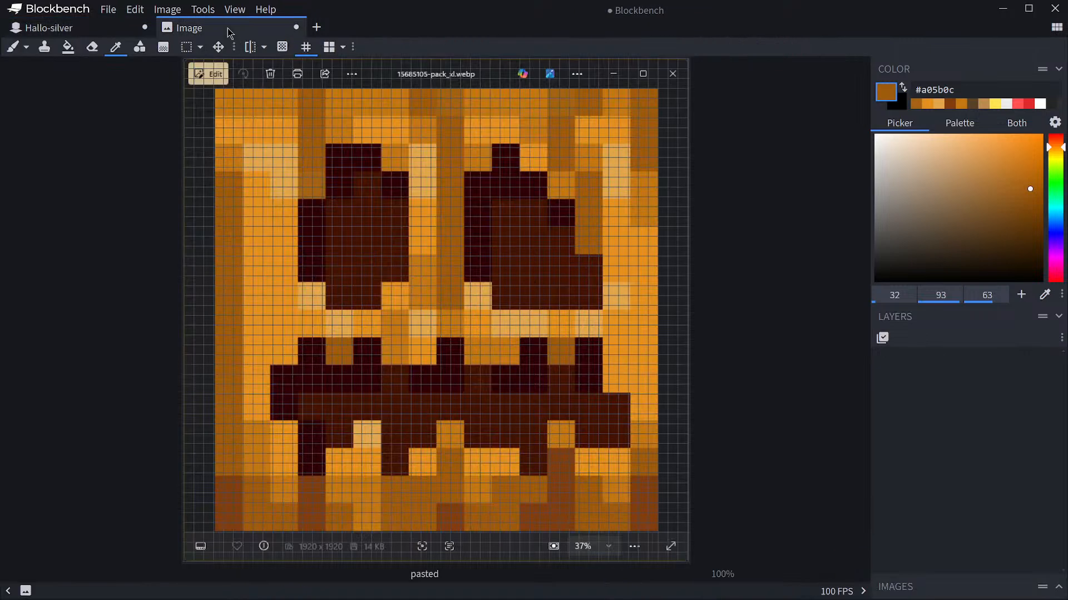
click(145, 29)
alt+click(501, 224)
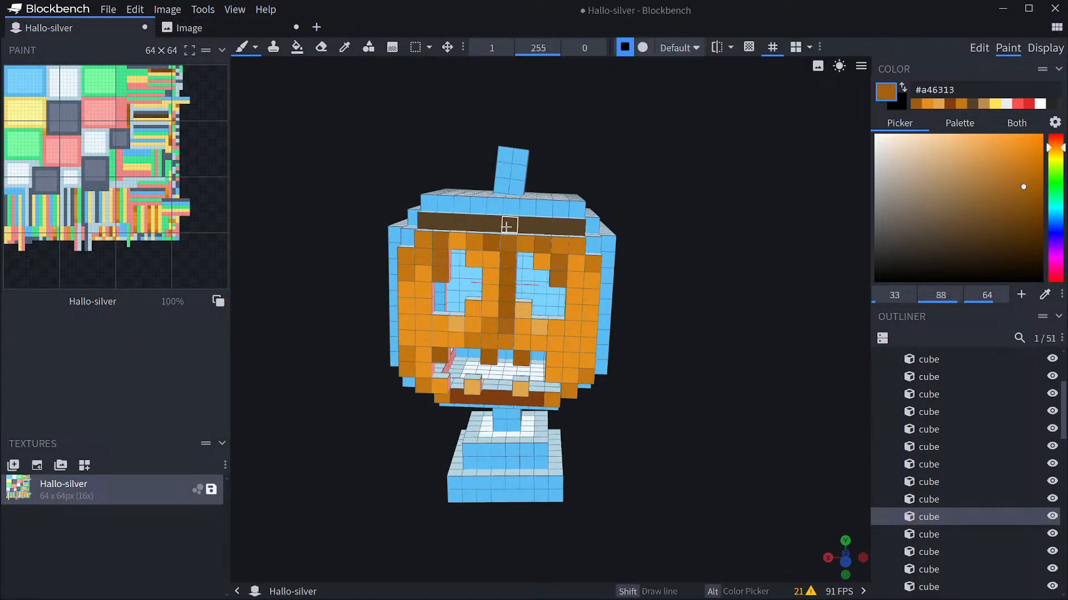
alt+click(493, 241)
click(493, 225)
alt+click(475, 241)
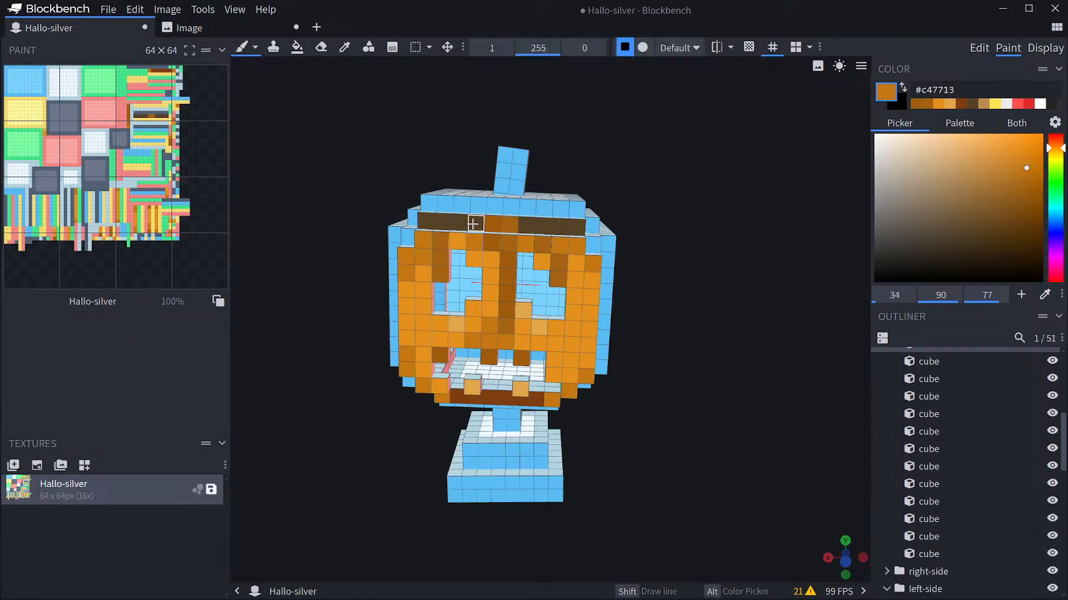
click(473, 224)
alt+click(459, 243)
click(459, 225)
alt+click(440, 240)
click(441, 224)
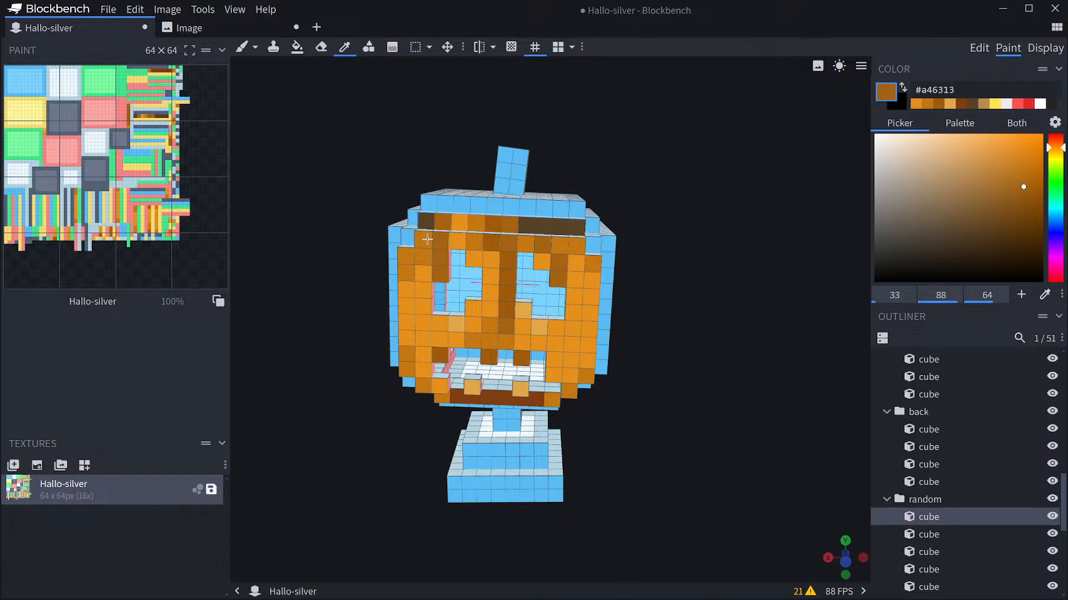
alt+click(425, 239)
click(426, 223)
Repaint the right-hand half of the dark brown strip, copying each pixel's colour from the forehead row directly below.
alt+click(529, 245)
click(528, 227)
alt+click(544, 244)
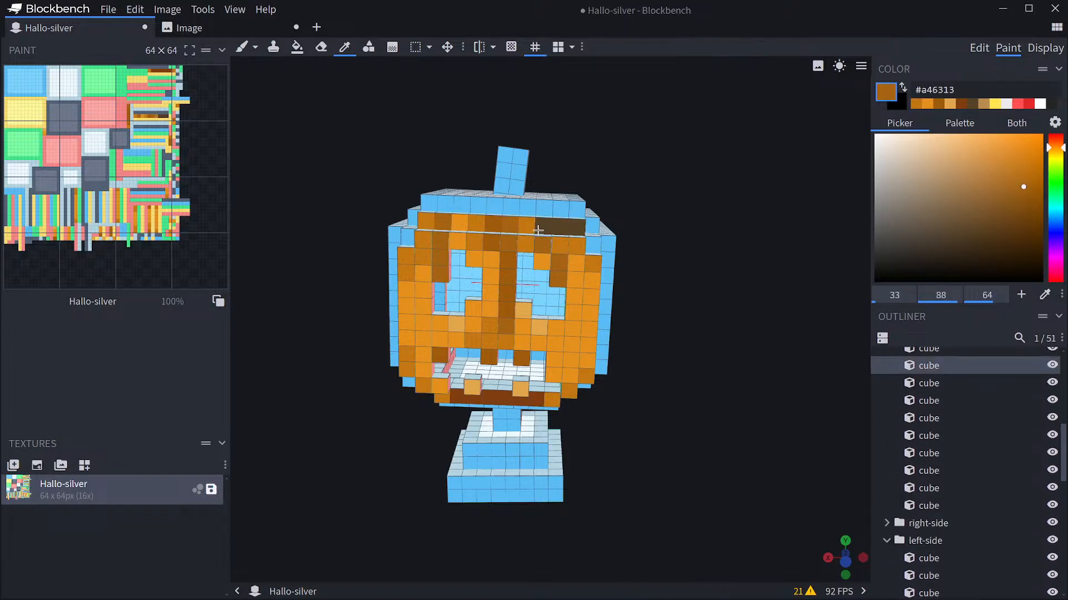
click(543, 227)
alt+click(559, 245)
click(561, 227)
alt+click(575, 245)
click(575, 228)
mouse_move(638, 243)
mouse_down()
mouse_move(655, 217)
mouse_move(648, 232)
mouse_up()
Paint the blue strip above the forehead with #c47713 picked from the face, using #a05b0c for its centre pixel above the nose column.
key(alt)
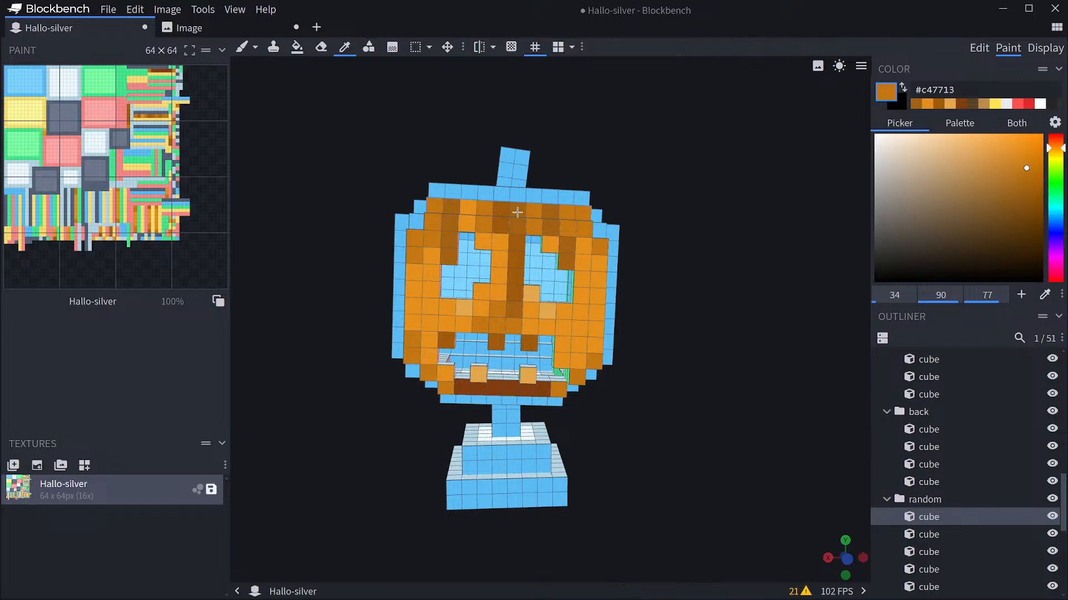
alt+click(513, 211)
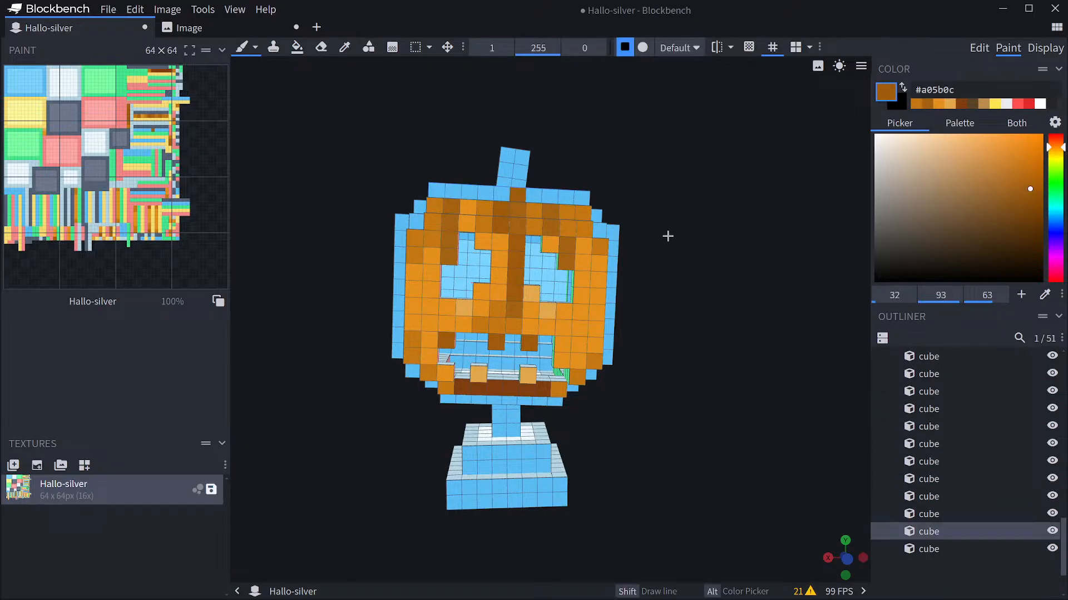
drag(667, 233, 664, 270)
alt+click(478, 246)
click(496, 226)
click(531, 226)
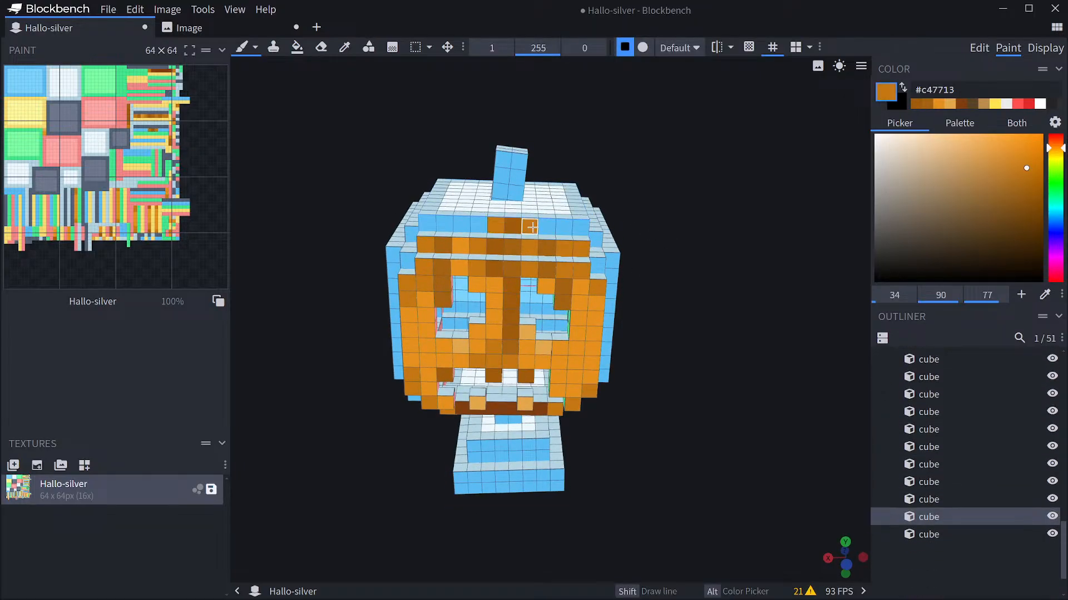
drag(483, 227, 431, 223)
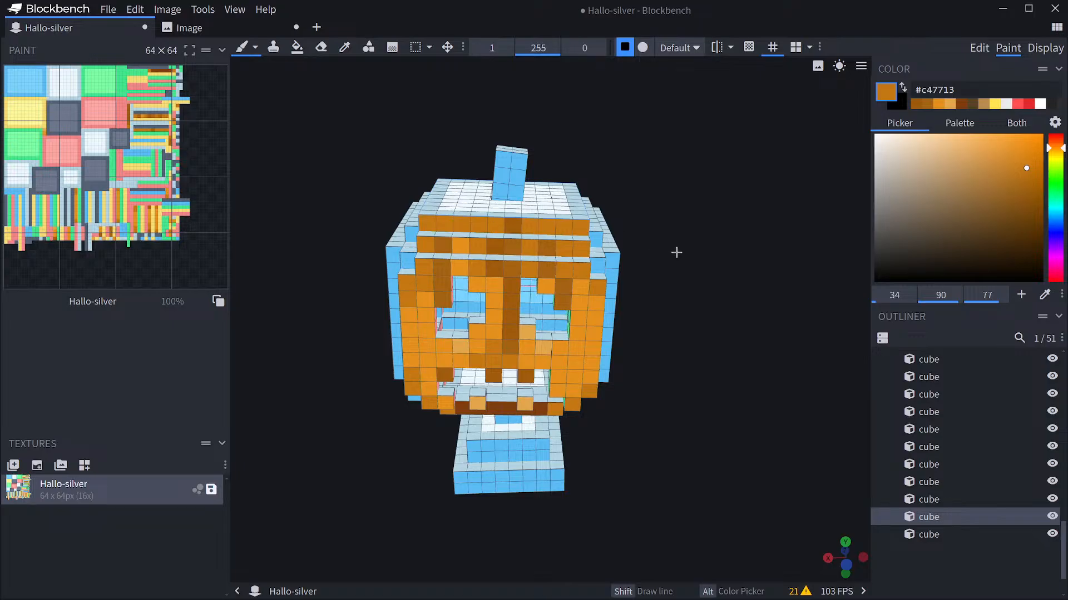
Paint the centre pixels of the two pale forehead ledges with #a05b0c and #a46313 sampled from the adjoining forehead pixels.
drag(676, 253, 679, 277)
alt+click(510, 281)
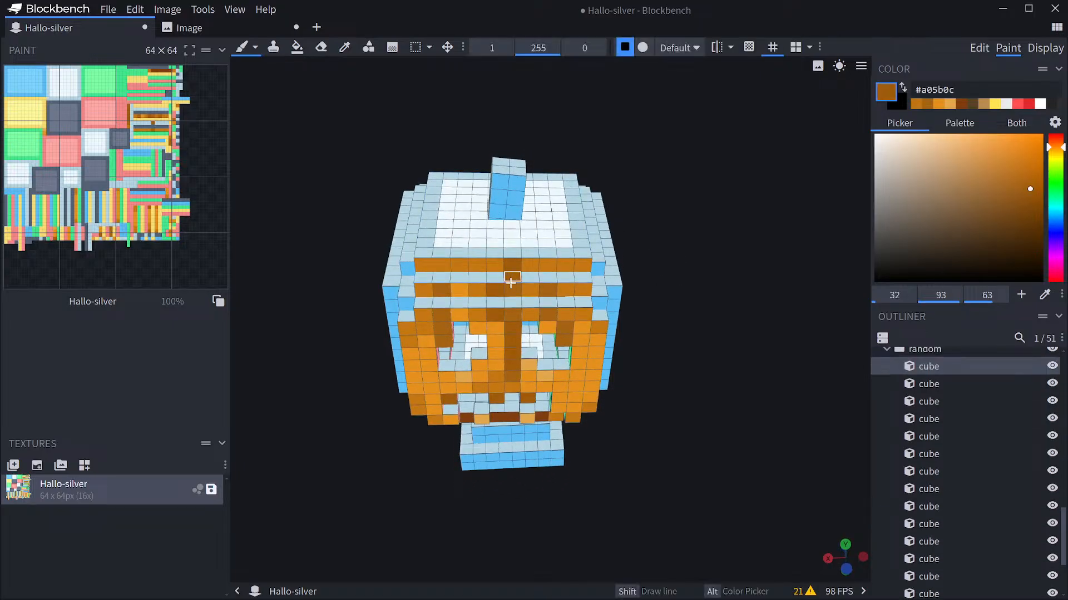
alt+click(514, 314)
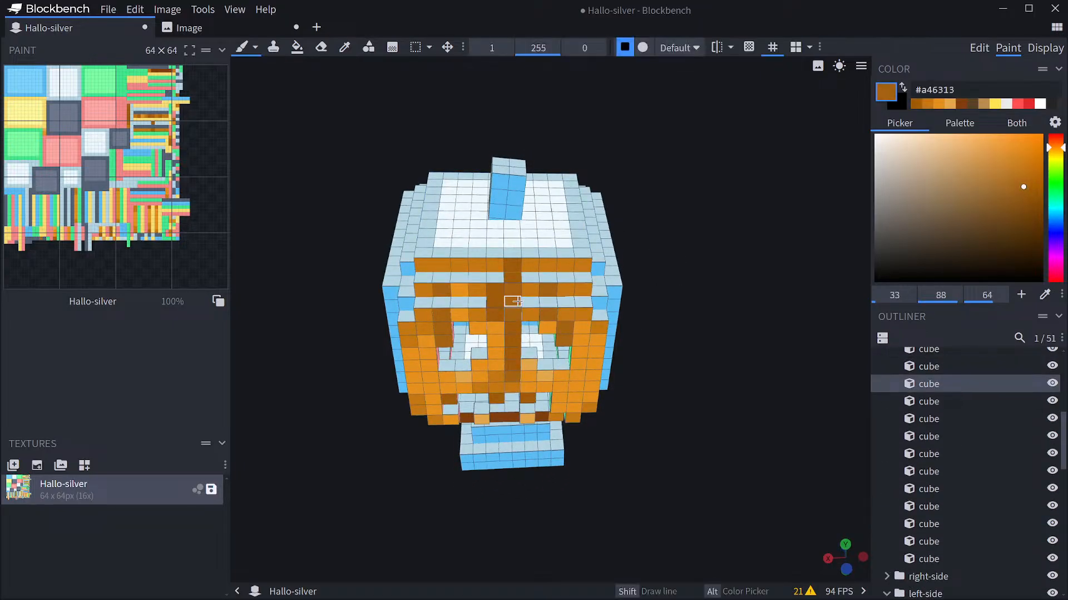
drag(711, 319, 707, 314)
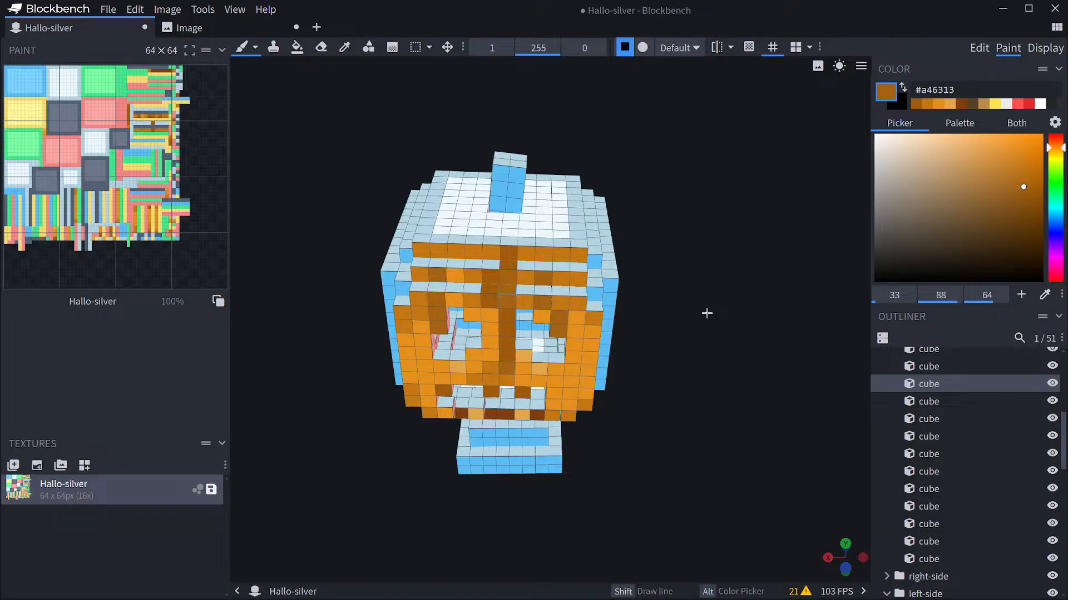
Sample #c47713 from the forehead and paint it on the ledge pixels that adjoin forehead pixels of that same colour.
scroll(706, 311, up, 4)
alt+click(573, 276)
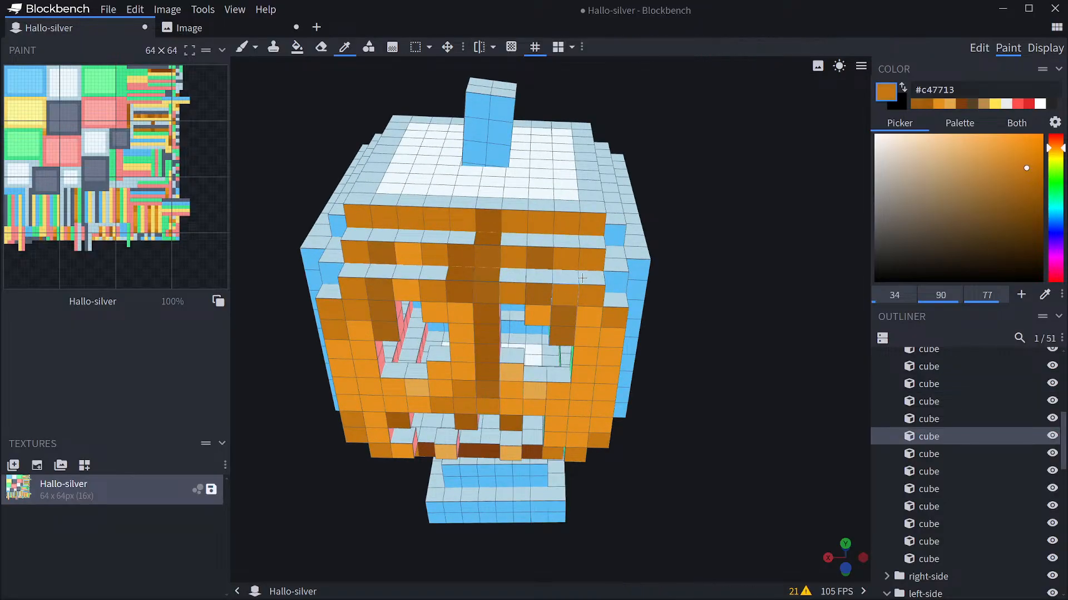
alt+click(573, 277)
click(572, 277)
click(567, 242)
click(591, 243)
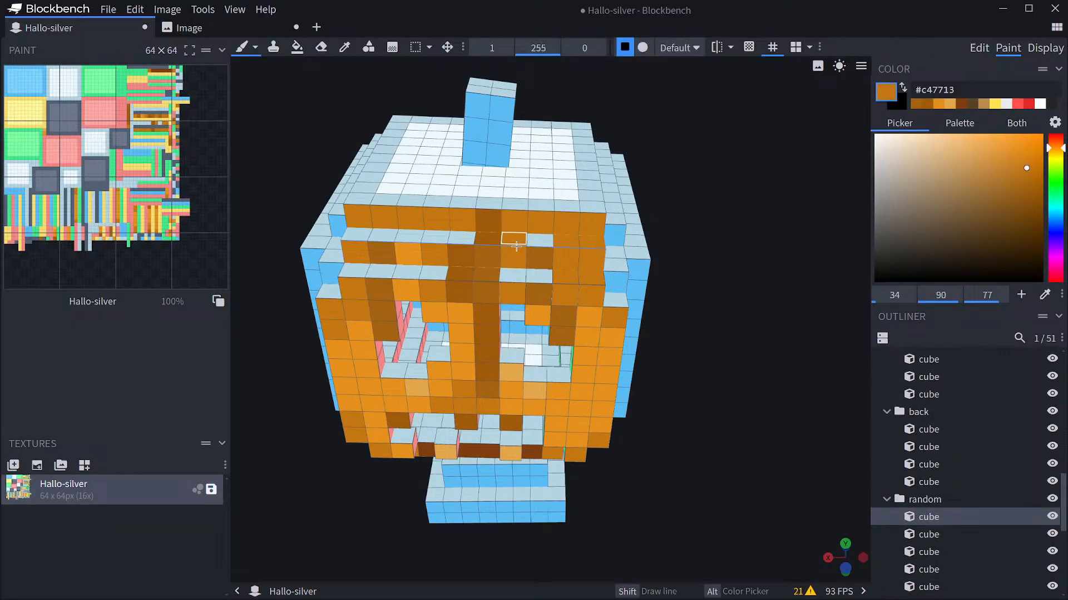
click(512, 275)
click(426, 273)
click(355, 274)
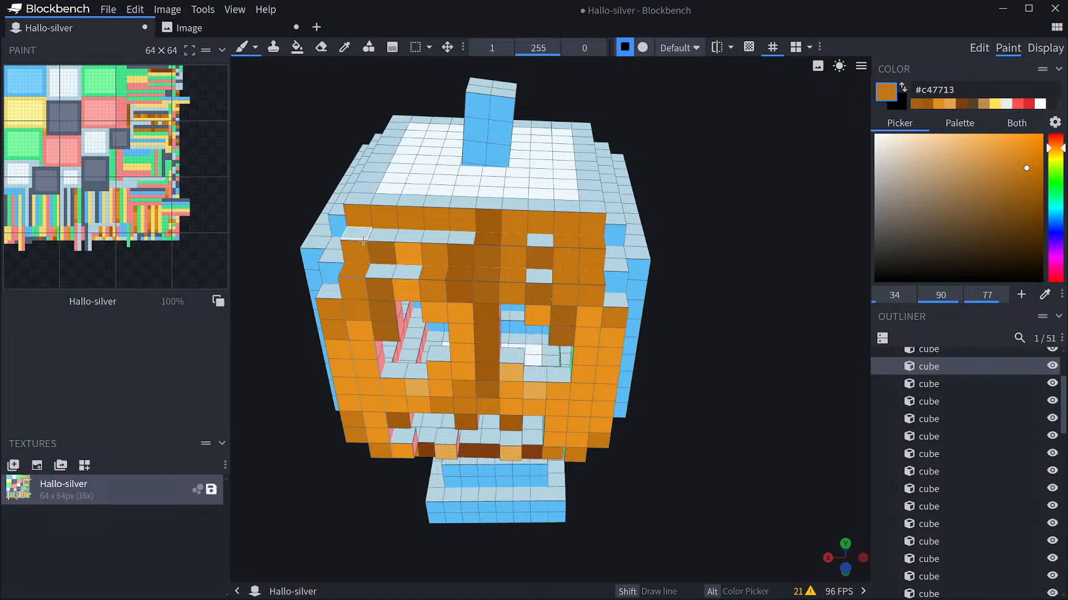
click(355, 235)
Paint the ledge pixels above the left eye with #e4901d and #a46313, matching the forehead pixels directly below them.
alt+click(409, 286)
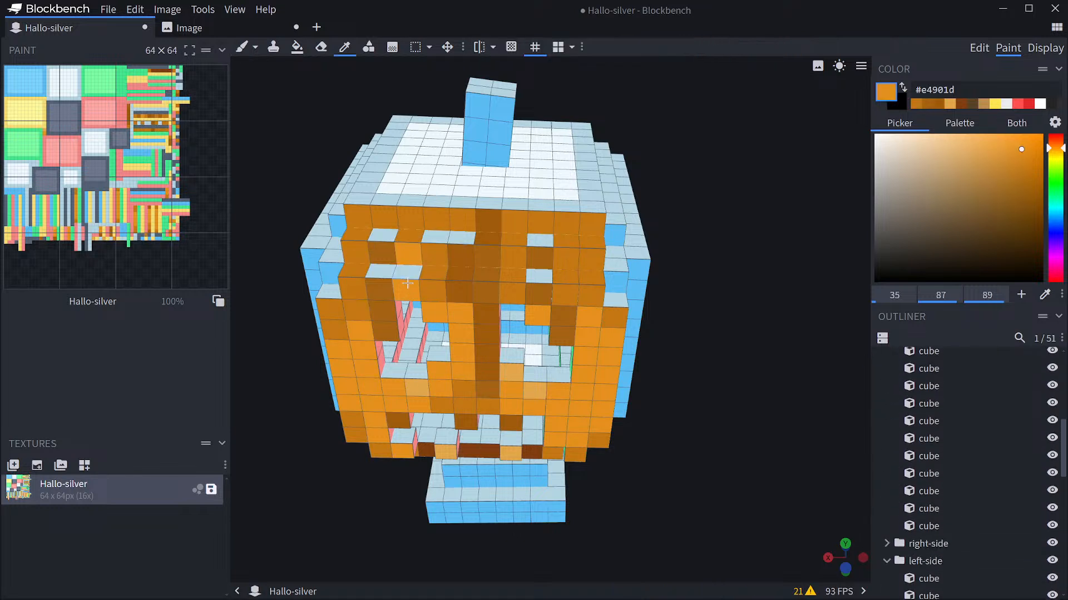
click(408, 272)
alt+click(382, 288)
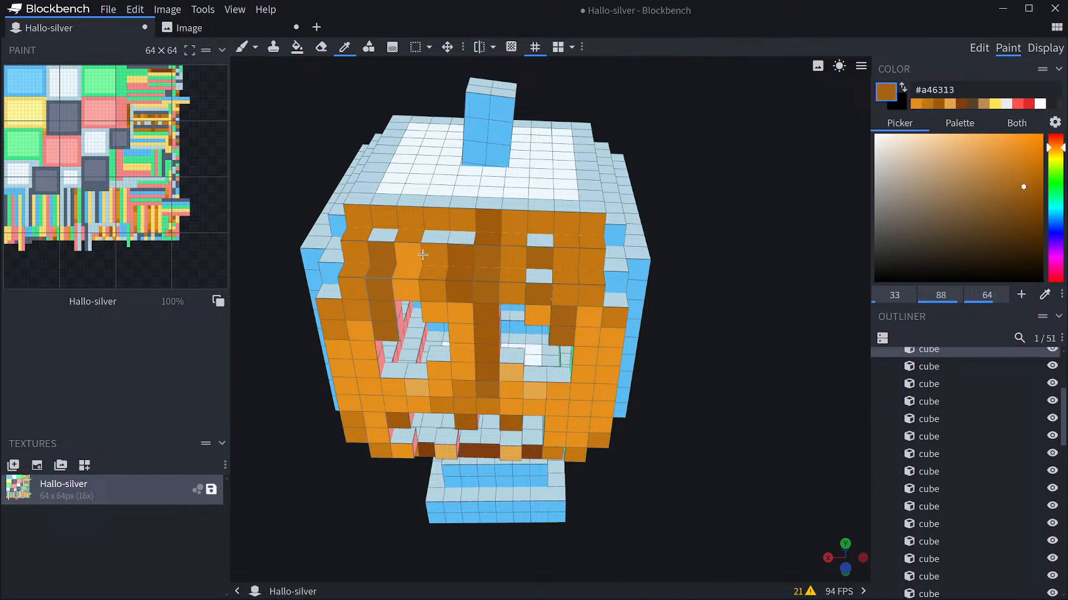
alt+click(388, 250)
click(386, 236)
drag(710, 286, 722, 248)
scroll(719, 255, down, 6)
drag(712, 286, 698, 292)
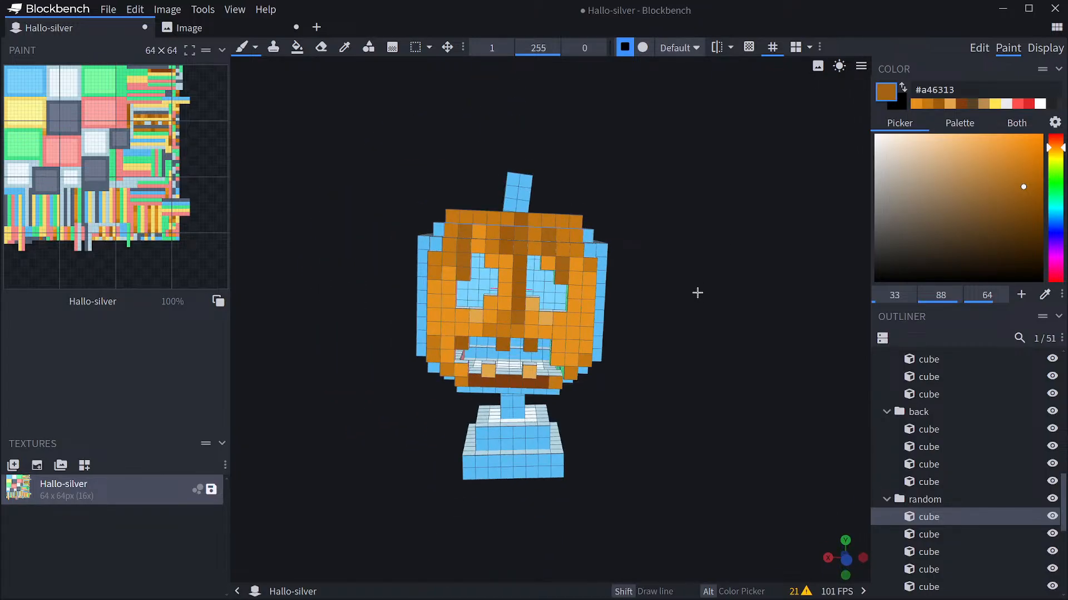
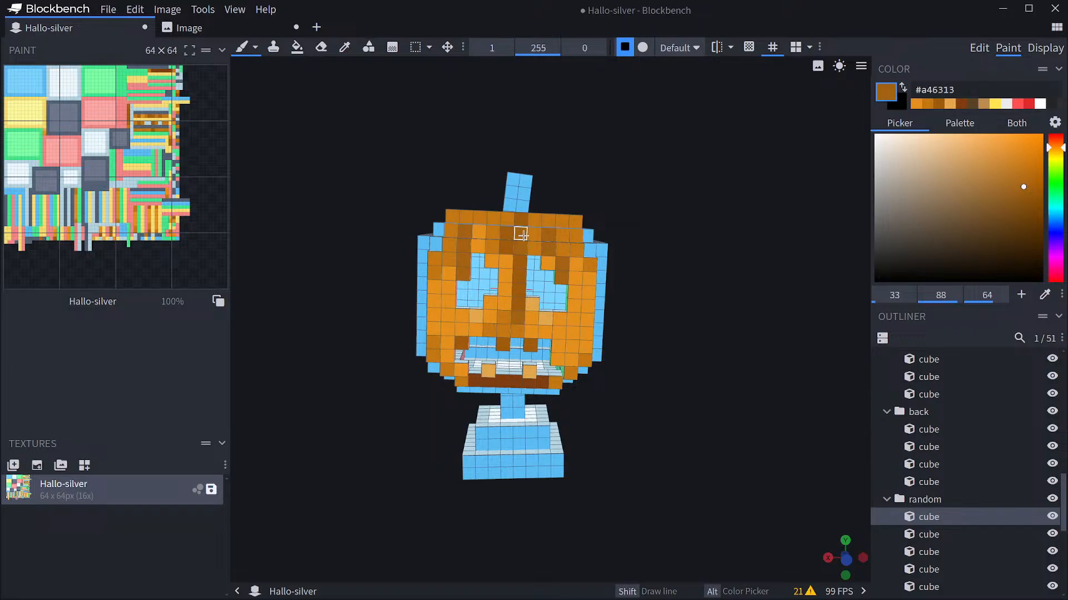
Extend the dark outer columns below both eyes with #a46313 and lengthen the right cheek highlight with #e2a64b.
alt+click(464, 277)
drag(462, 316, 462, 330)
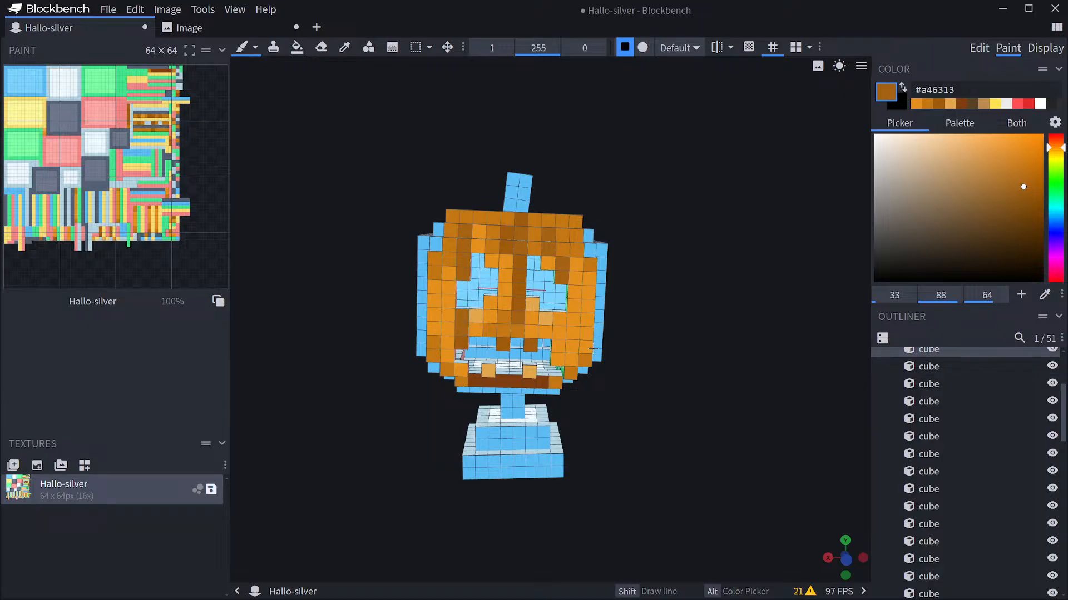
alt+click(566, 278)
drag(559, 320, 558, 338)
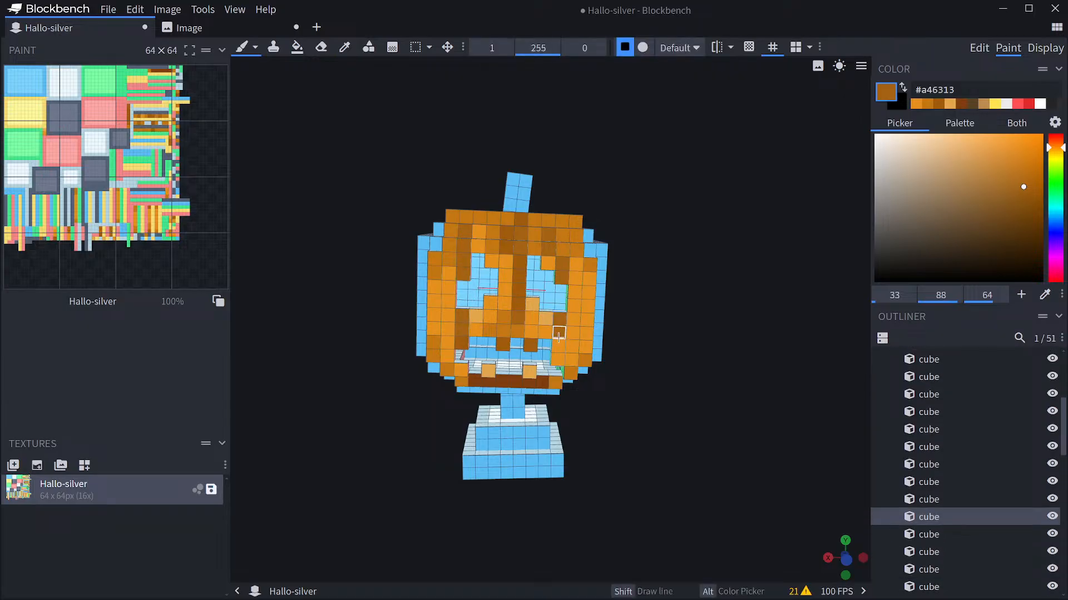
alt+click(545, 331)
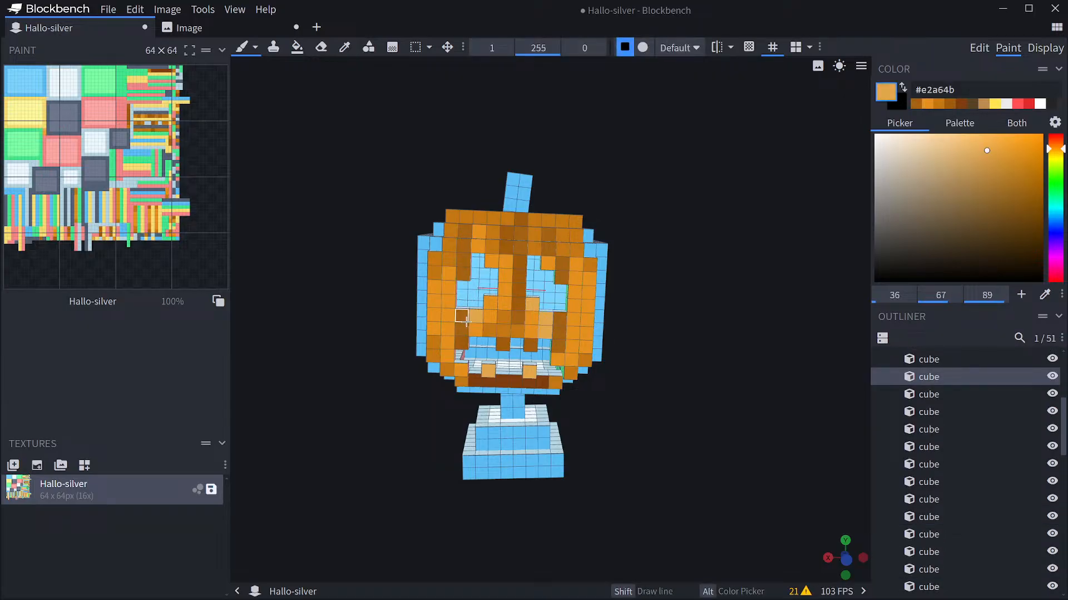
Sample #e4901d beside the nose column and paint an orange streak up the forehead from the left eye to the top strip.
alt+click(493, 247)
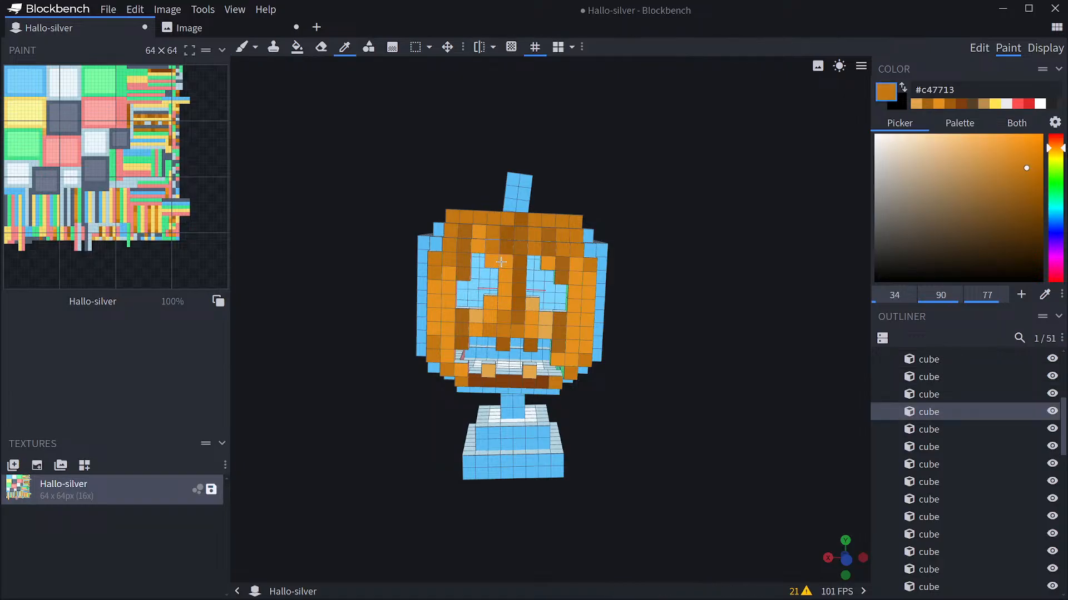
alt+click(501, 262)
alt+click(504, 274)
click(492, 245)
click(493, 233)
click(506, 219)
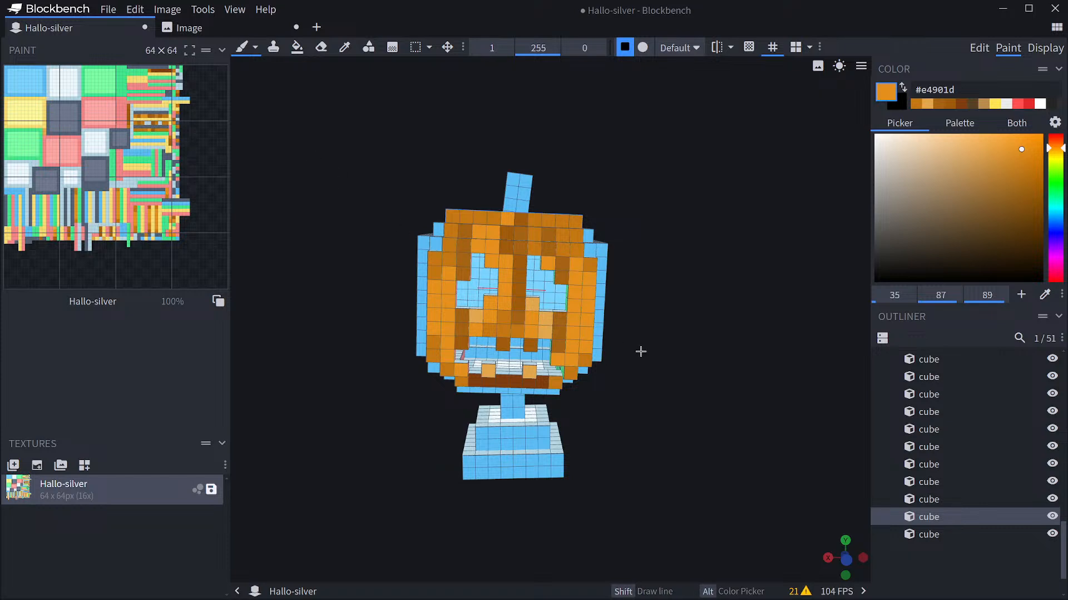
Sample #e2a64b from the left cheek and paint highlight pixels along the face column outside the left eye, up to the forehead.
alt+click(475, 316)
click(448, 314)
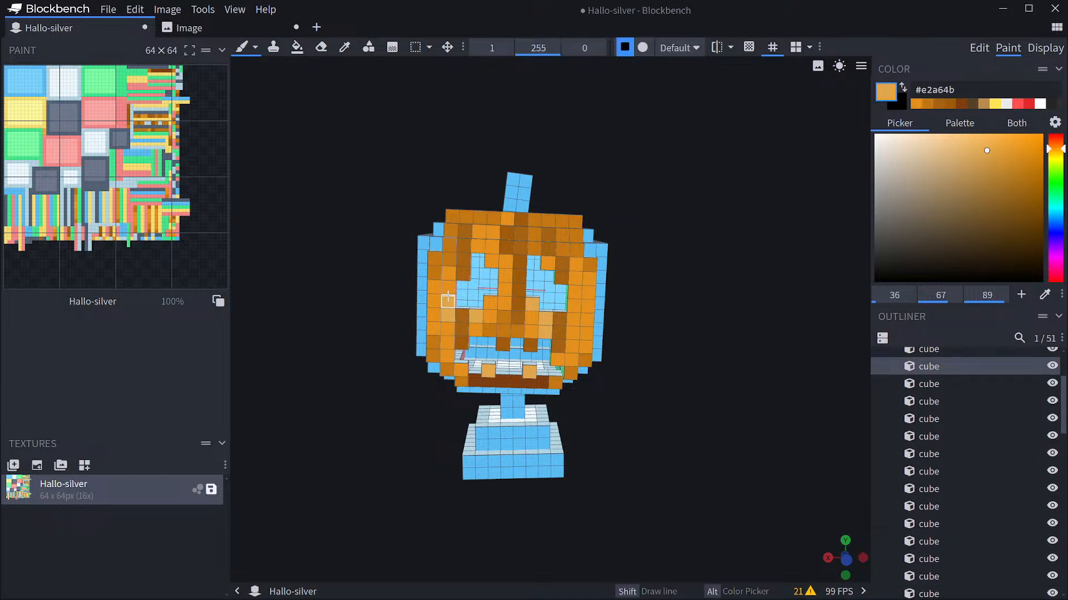
click(451, 247)
click(451, 231)
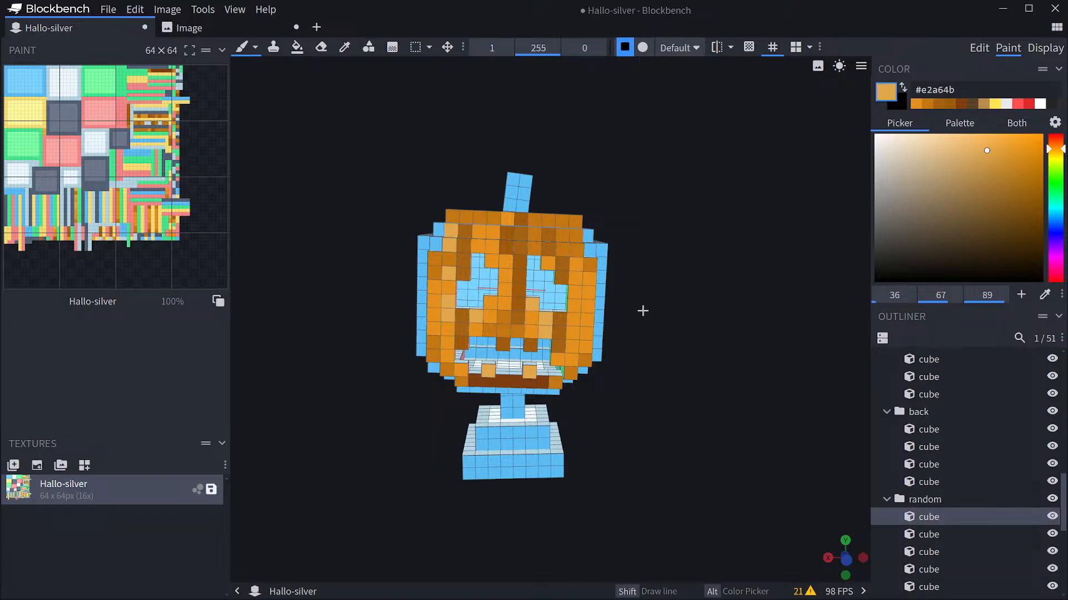
Repaint the dark brown strip under the mouth with #c47713, adding separate #a05b0c pixels along it.
drag(666, 322, 663, 310)
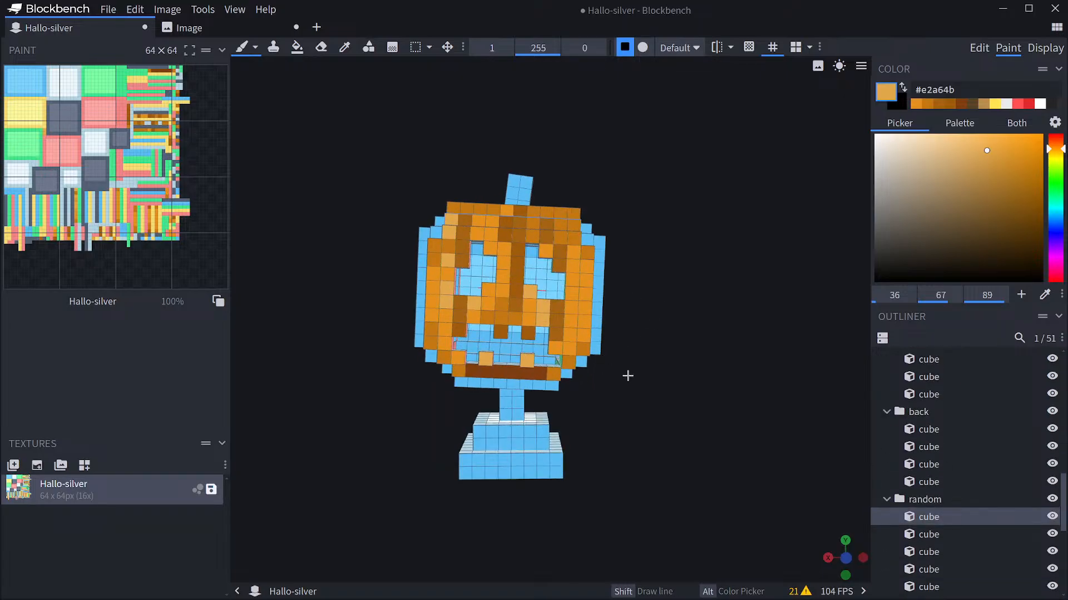
alt+click(472, 370)
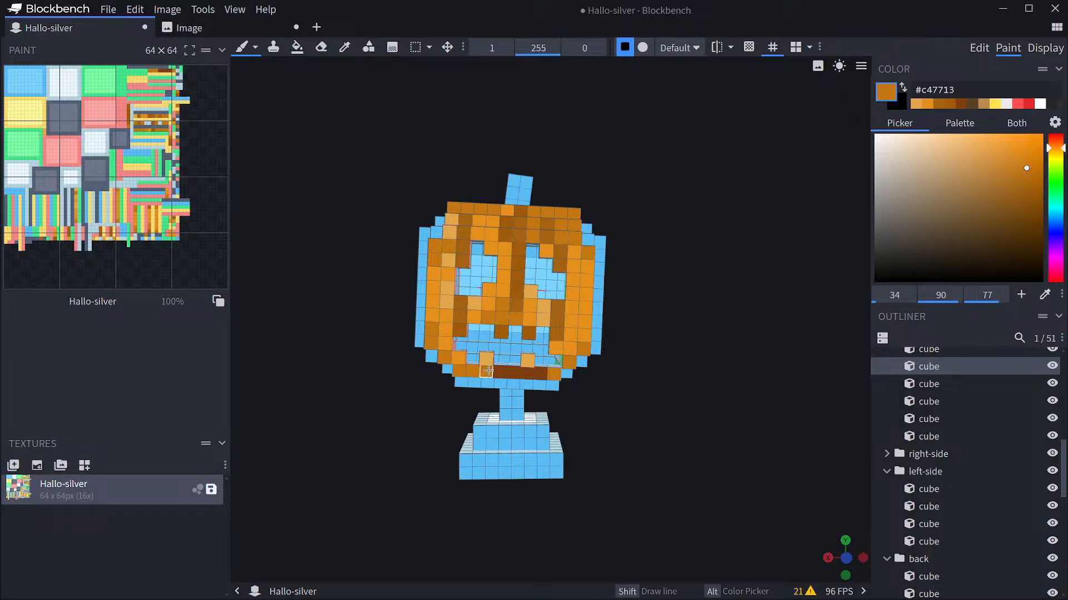
drag(488, 371, 520, 372)
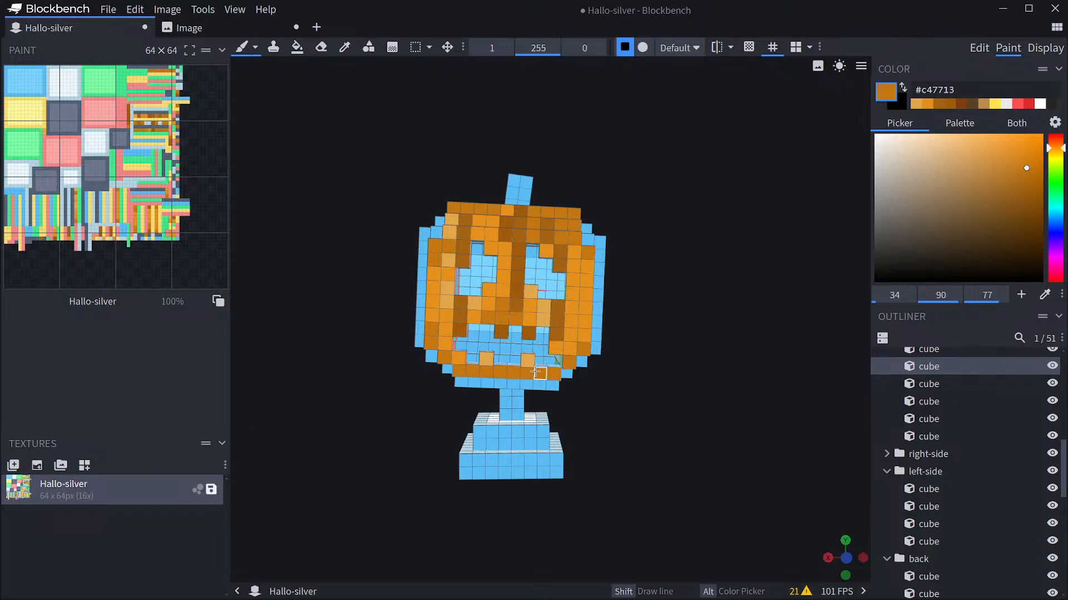
alt+click(525, 374)
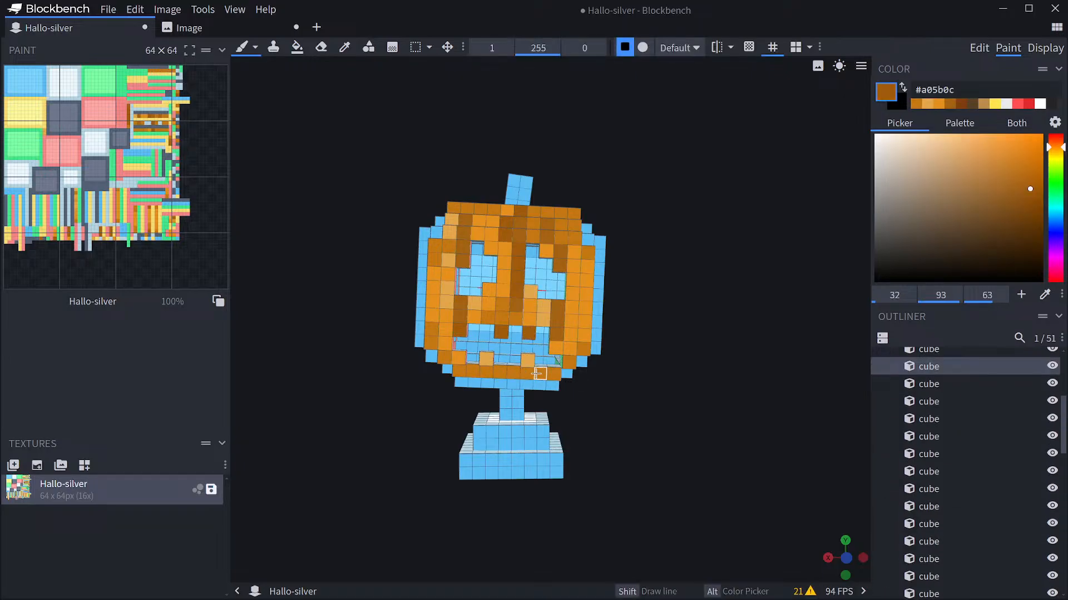
click(543, 374)
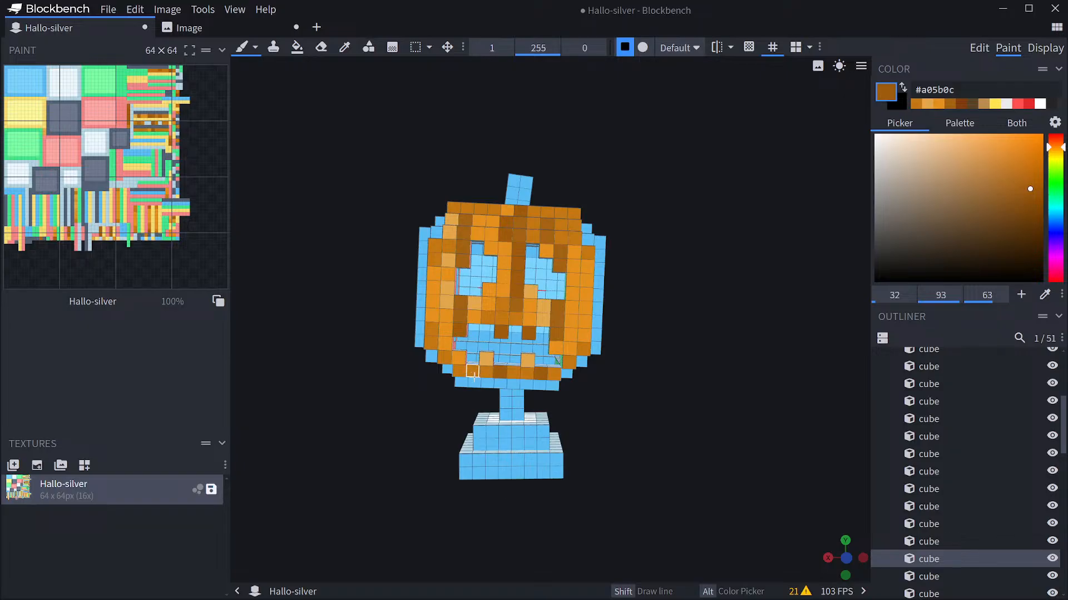
Check the face with viewport shading toggled and in the ground and item frame display slots, and return to painting.
mouse_move(661, 337)
mouse_down()
mouse_move(701, 320)
mouse_move(658, 334)
mouse_up()
scroll(658, 340, down, 3)
scroll(658, 347, up, 2)
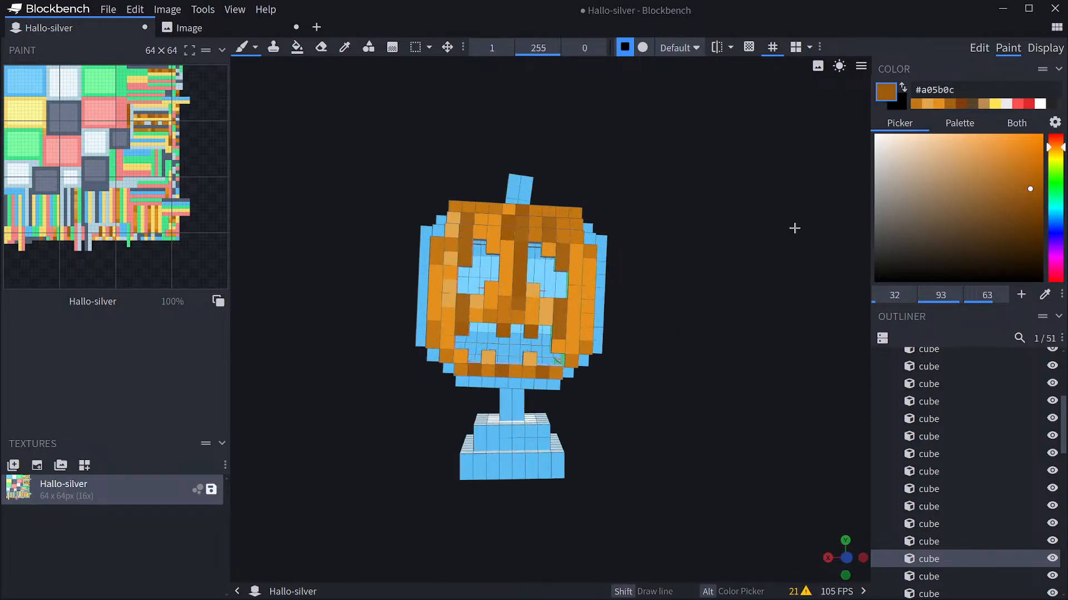
click(840, 68)
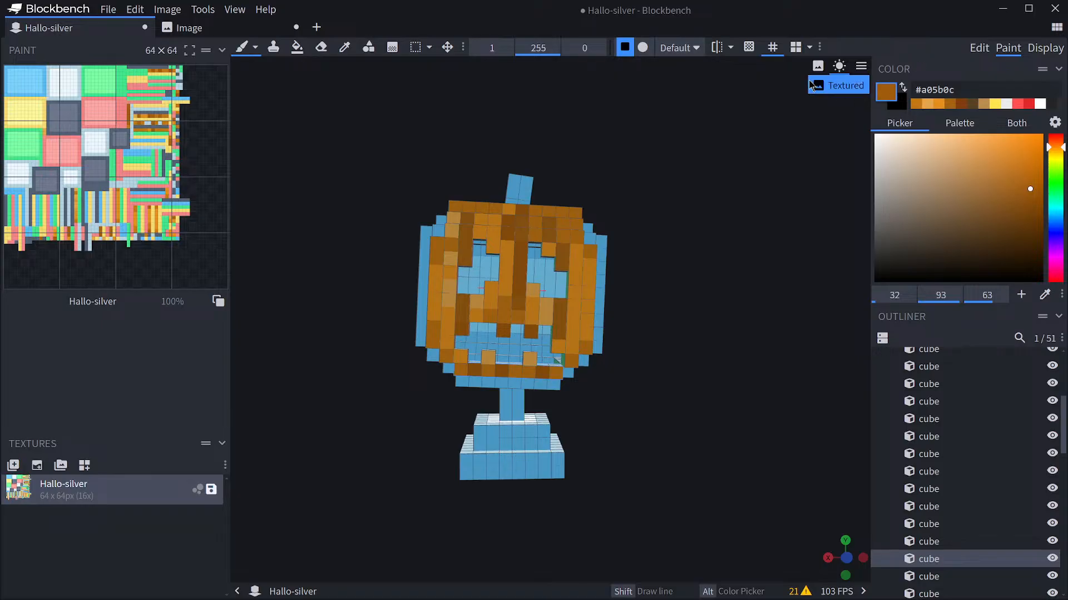
click(839, 65)
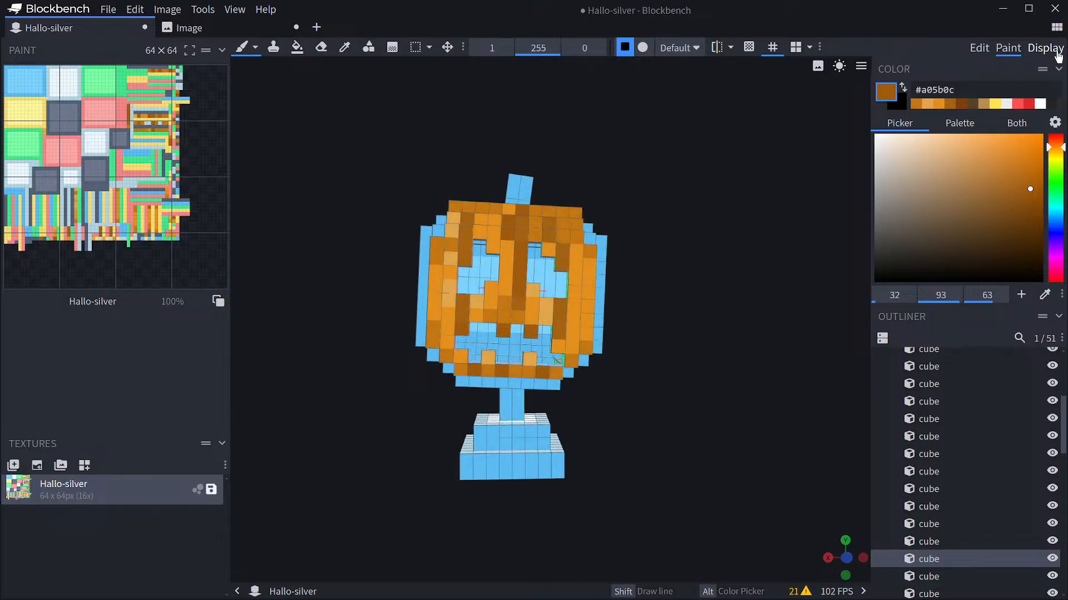
click(1052, 50)
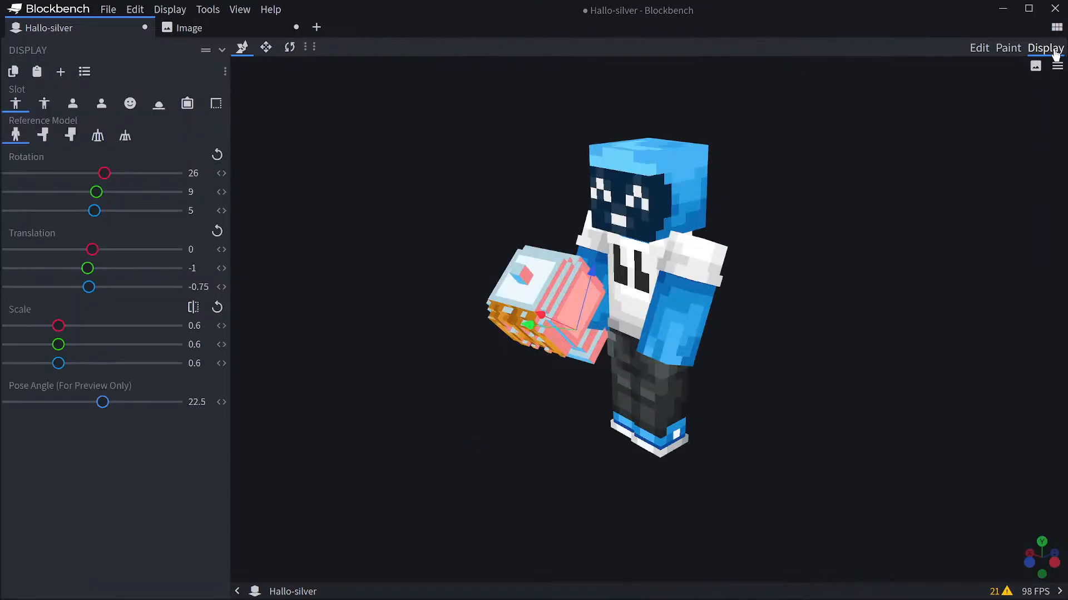
click(163, 110)
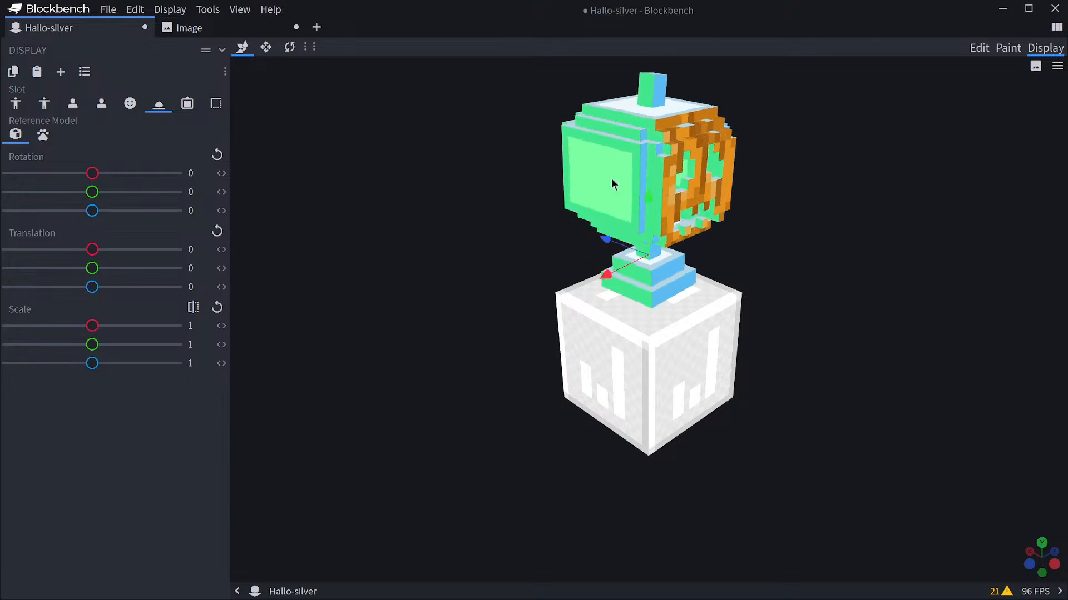
click(187, 104)
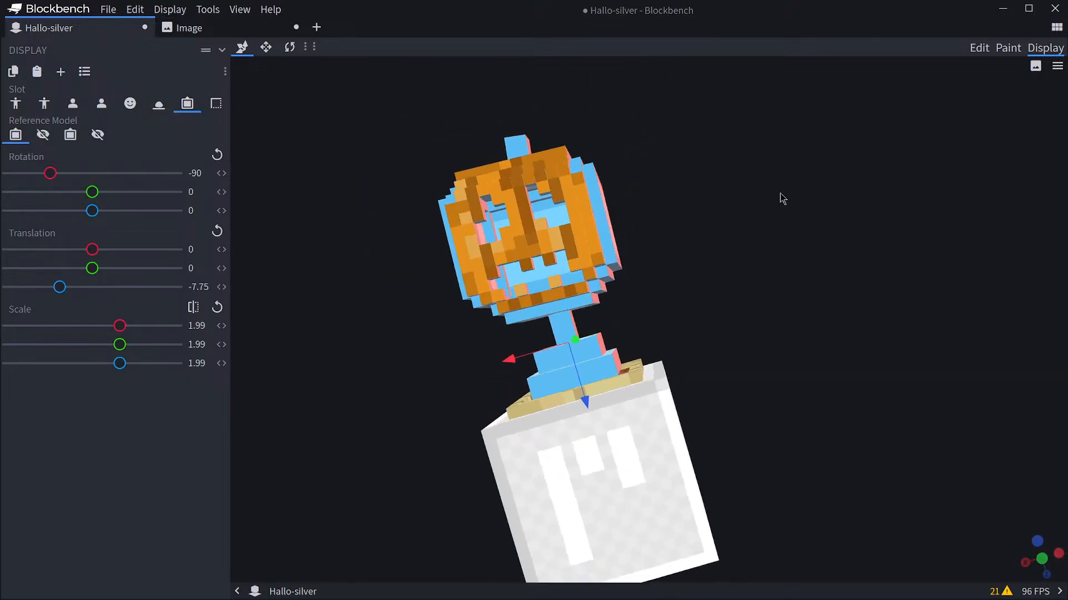
click(1008, 48)
Fill the remaining pale forehead ledge pixels with #a05b0c and #e4901d left of the nose column and #a46313 above the right eye.
drag(721, 268, 726, 332)
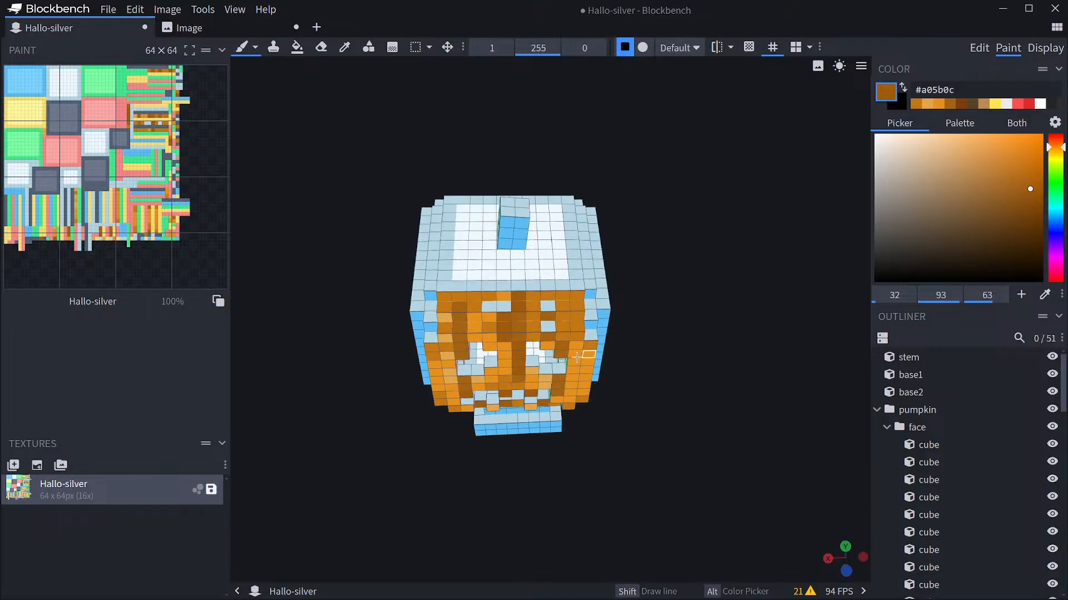
alt+click(506, 317)
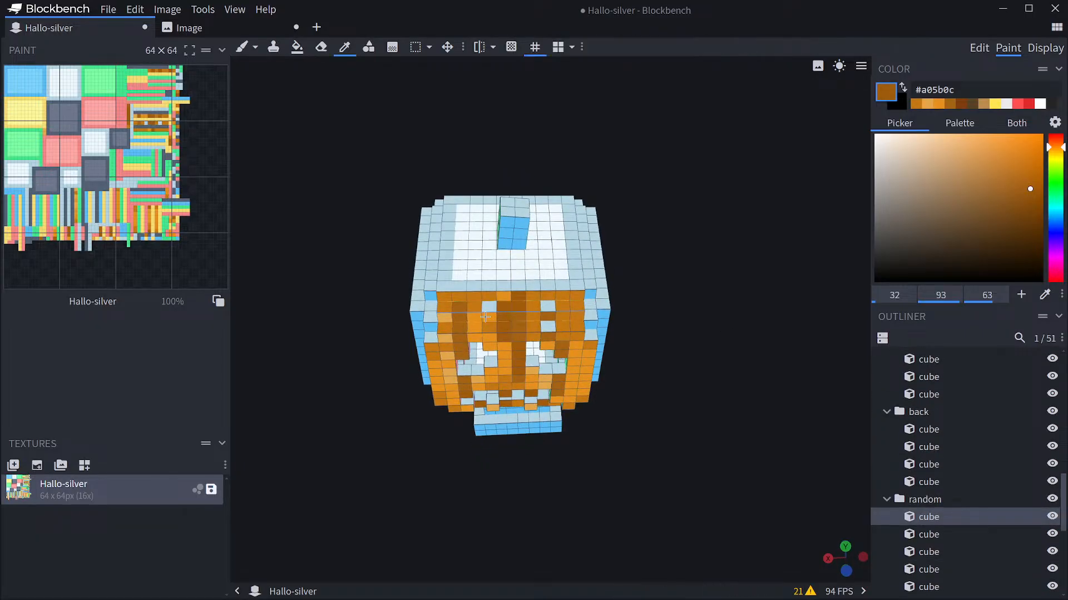
alt+click(517, 336)
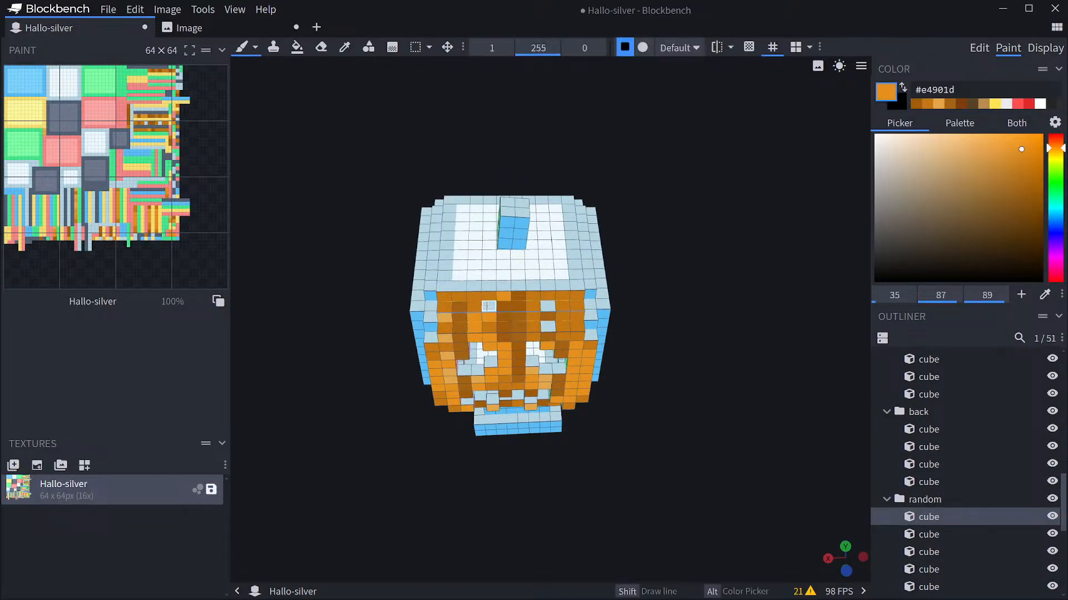
alt+click(544, 327)
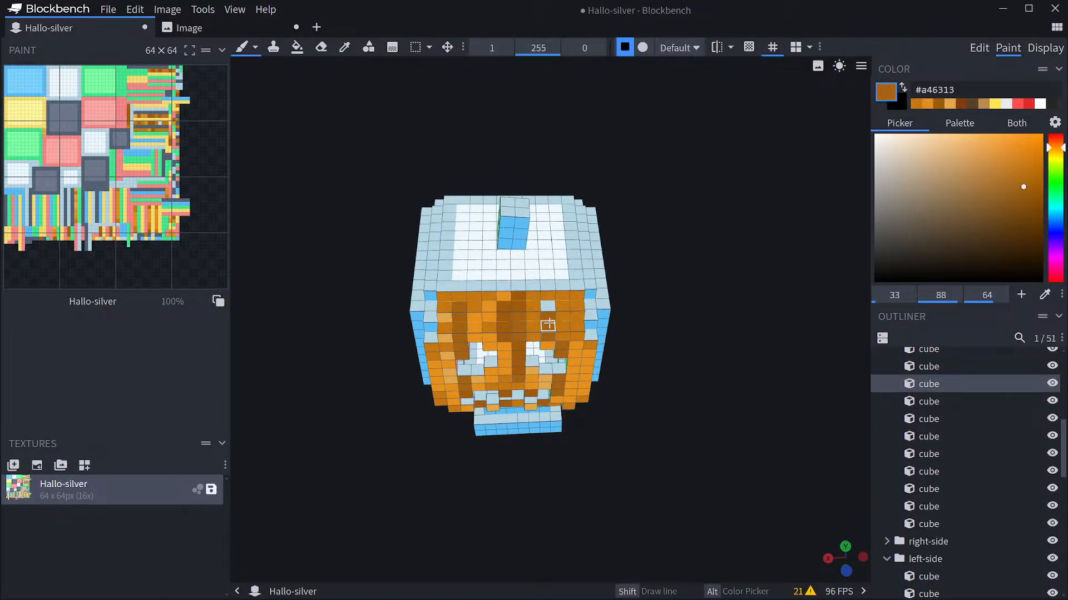
click(548, 295)
drag(689, 324, 688, 316)
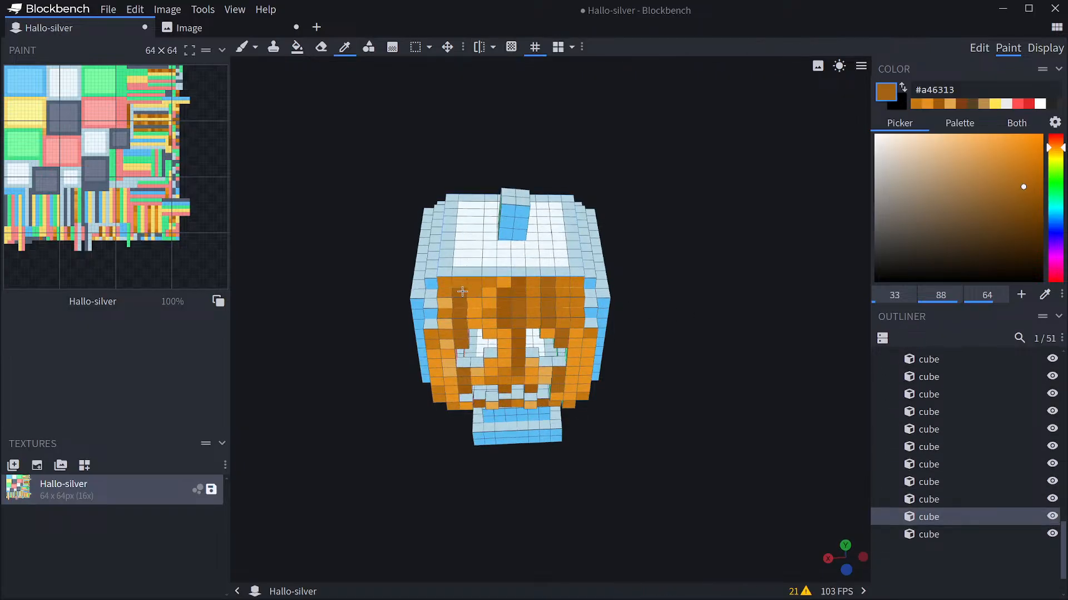
Touch up the top forehead strip with #c47713 above the right eye and #a46313 above the left dark column.
alt+click(548, 283)
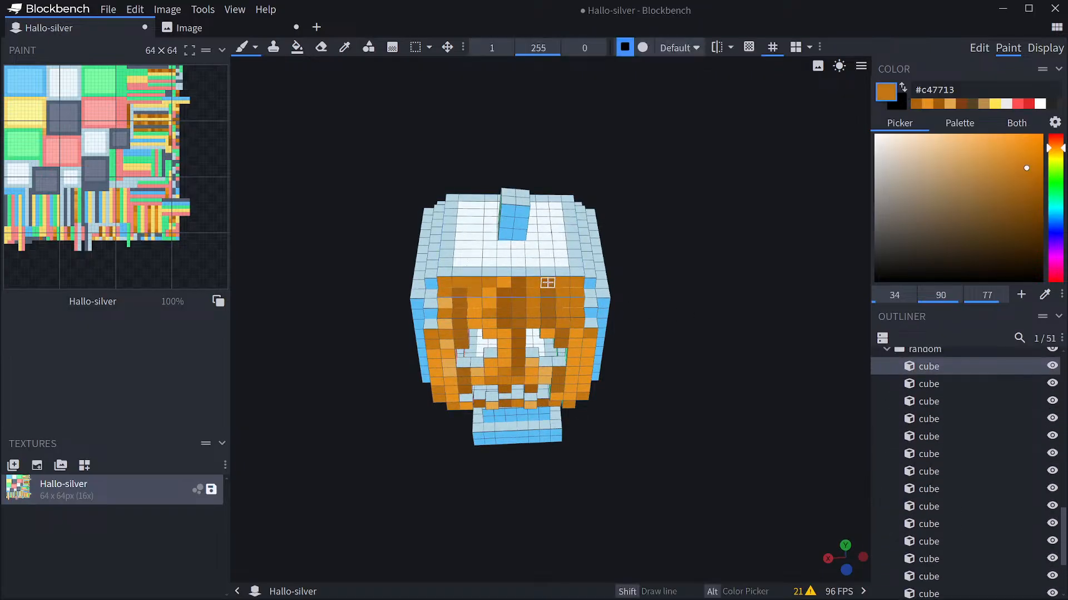
drag(677, 303, 684, 298)
alt+click(462, 309)
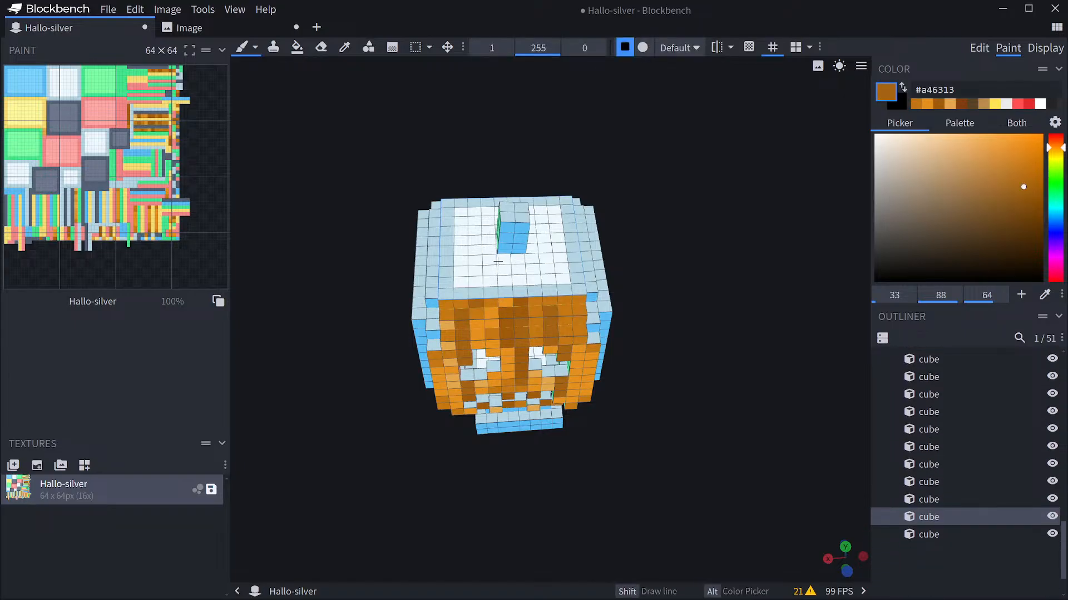
Paint curved #a46313 rib lines on the pumpkin's top face, running from the stem base to the forehead edge.
click(489, 259)
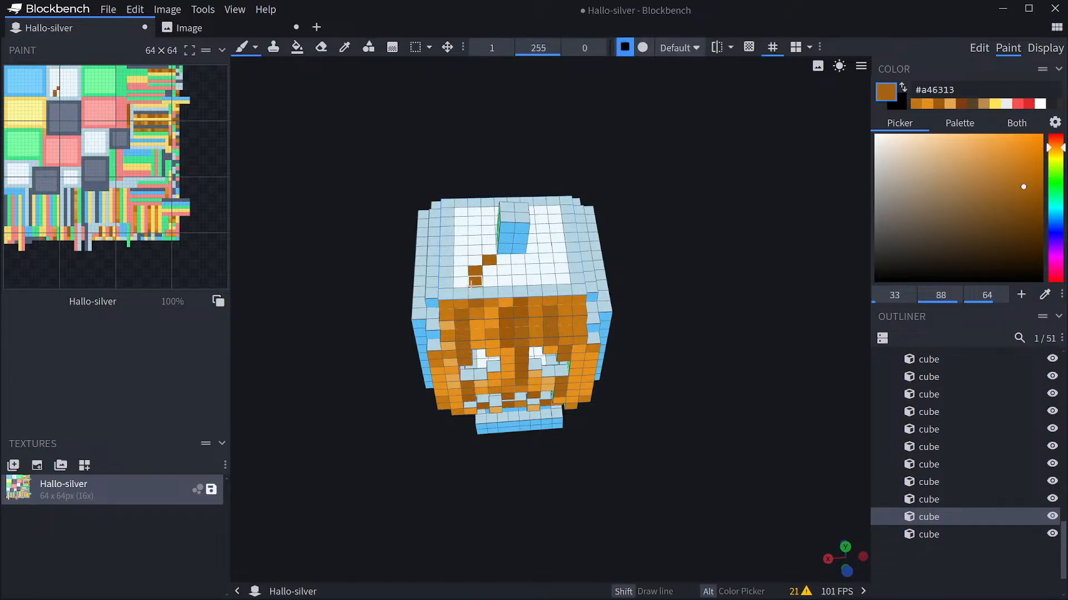
drag(471, 283, 461, 293)
click(519, 261)
click(519, 280)
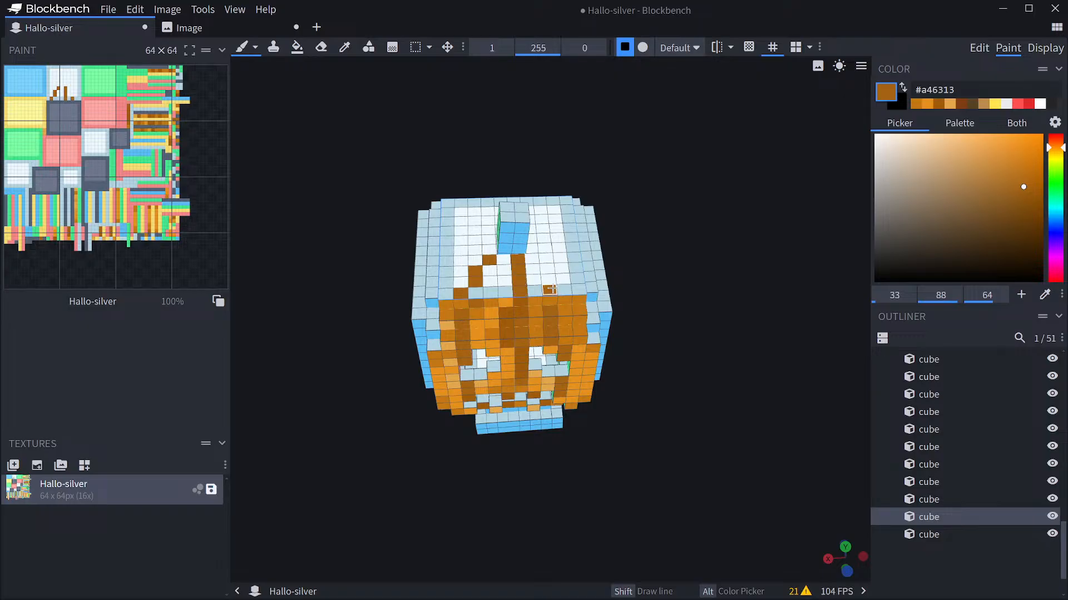
drag(644, 286, 640, 301)
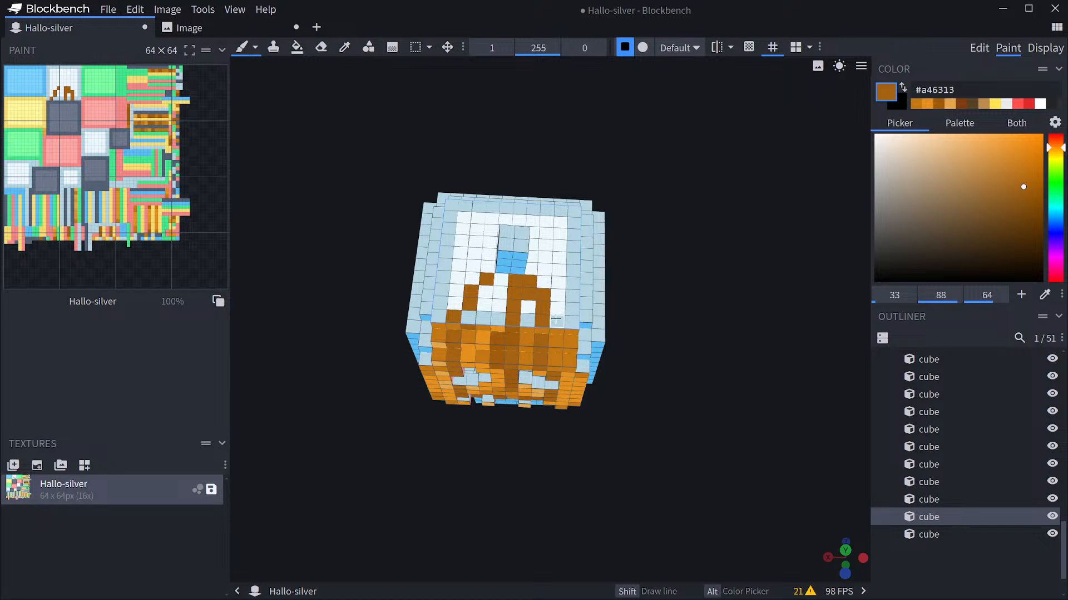
drag(679, 333, 680, 318)
Repaint the upper forehead pixels above the right eye with sampled #c47713 and #a46313.
alt+click(529, 269)
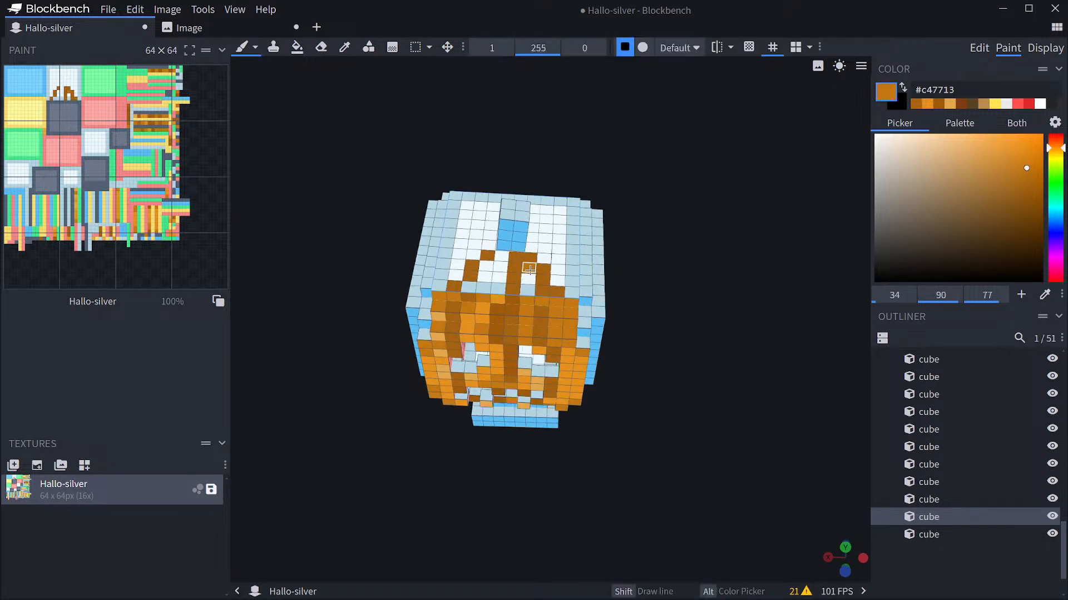
alt+click(548, 315)
drag(685, 300, 588, 245)
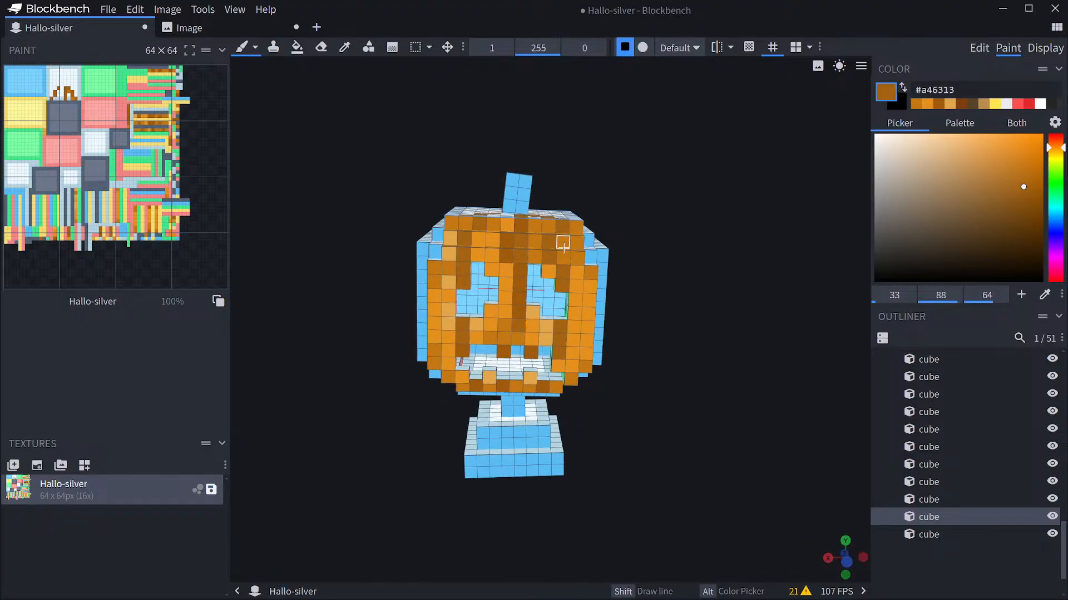
alt+click(563, 247)
click(549, 242)
click(549, 256)
alt+click(562, 272)
click(559, 244)
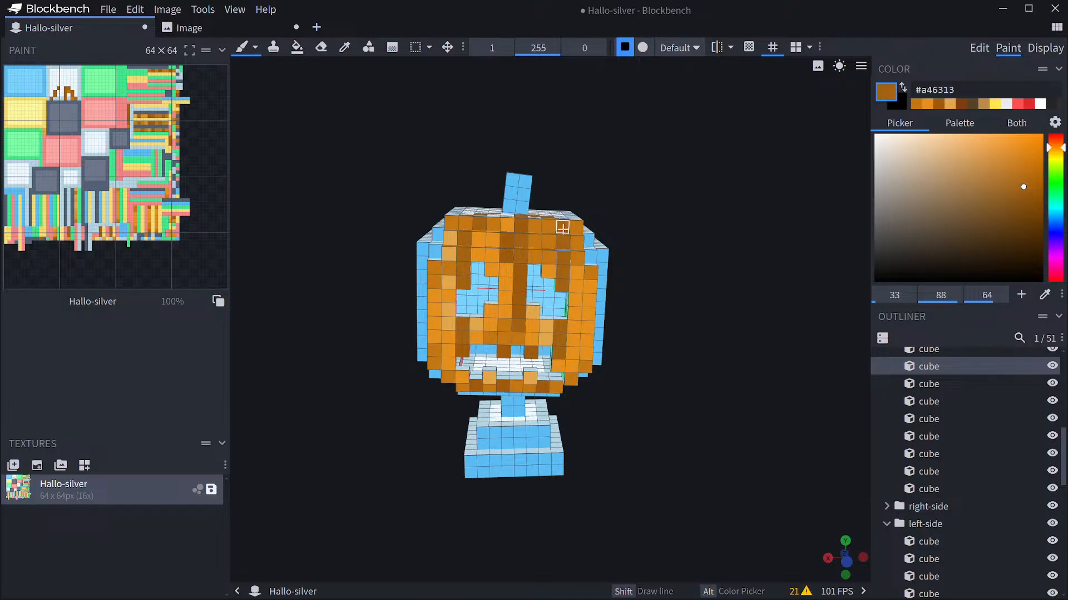
Rework the forehead ledges above the right eye, filling between the ribs with #c47713 and placing #a46313 along the outer rib.
drag(650, 250, 658, 297)
key(c)
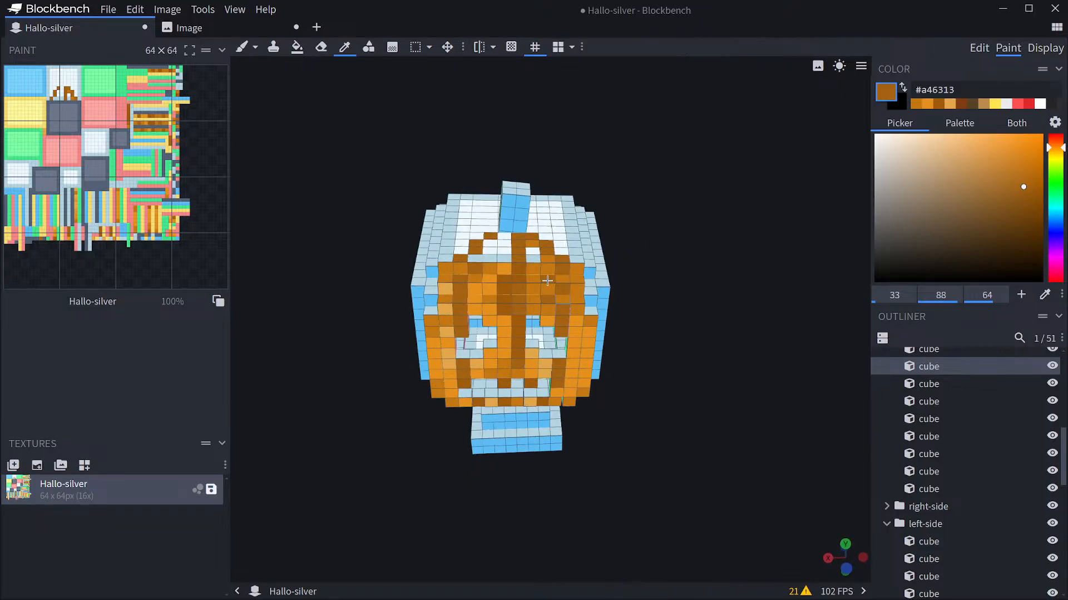
alt+click(560, 284)
click(546, 289)
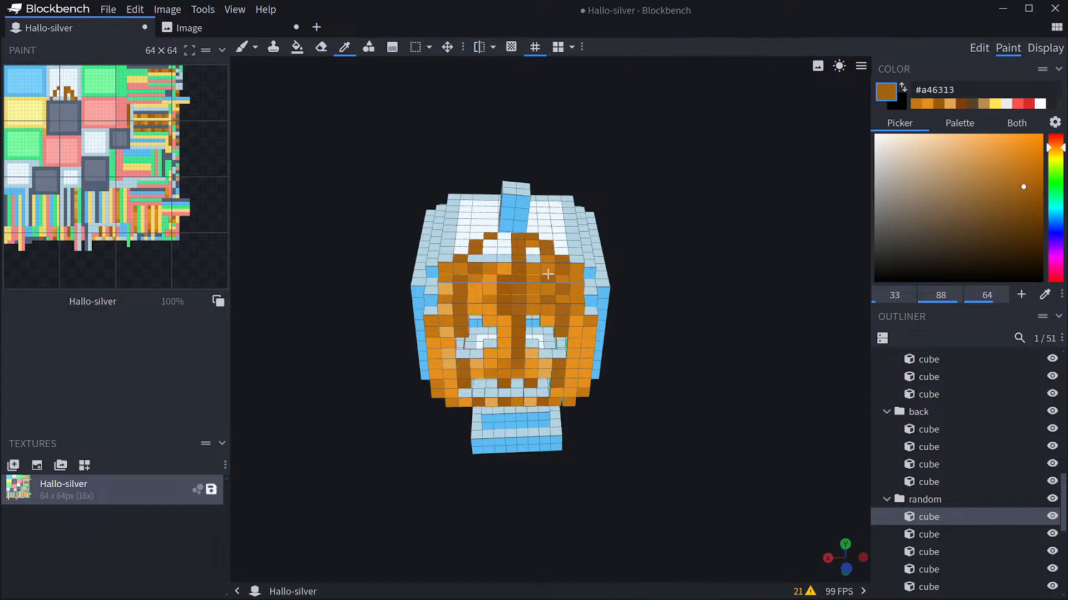
alt+click(546, 279)
click(546, 289)
alt+click(576, 280)
click(576, 289)
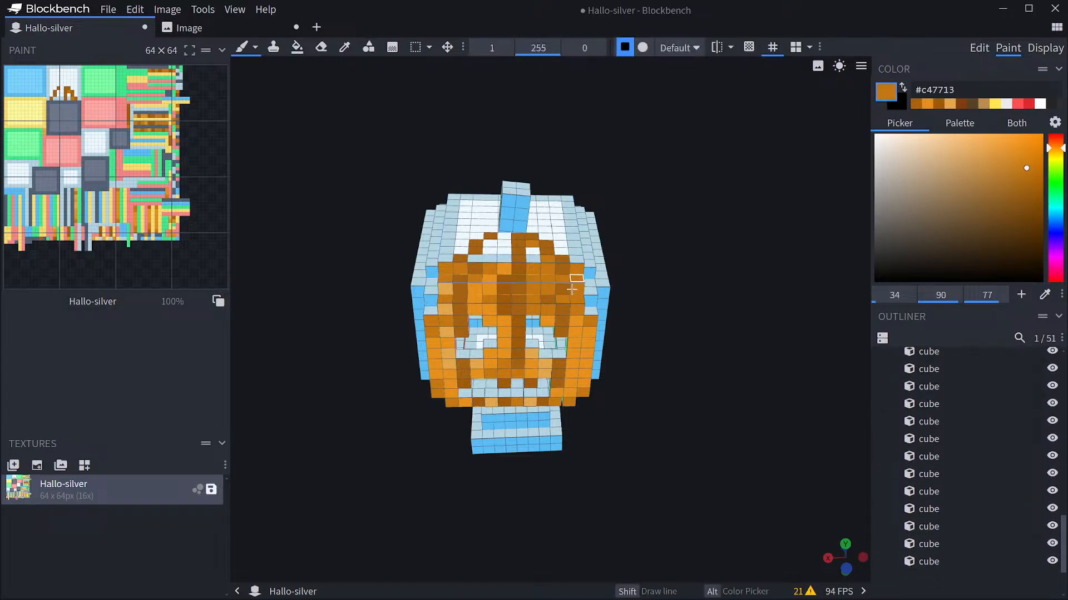
alt+click(575, 277)
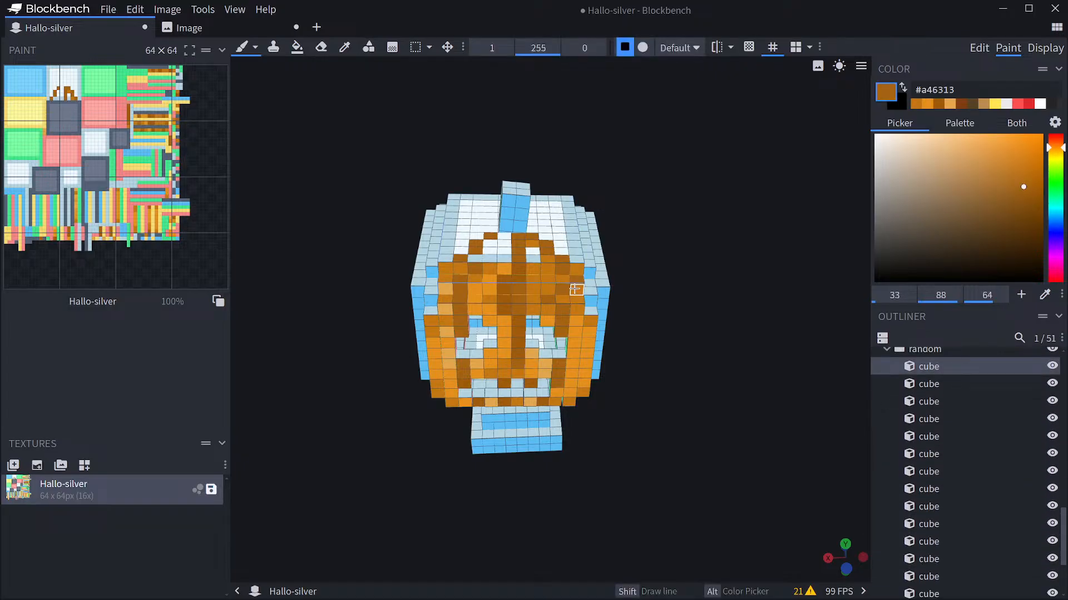
alt+click(553, 298)
click(565, 291)
alt+click(573, 299)
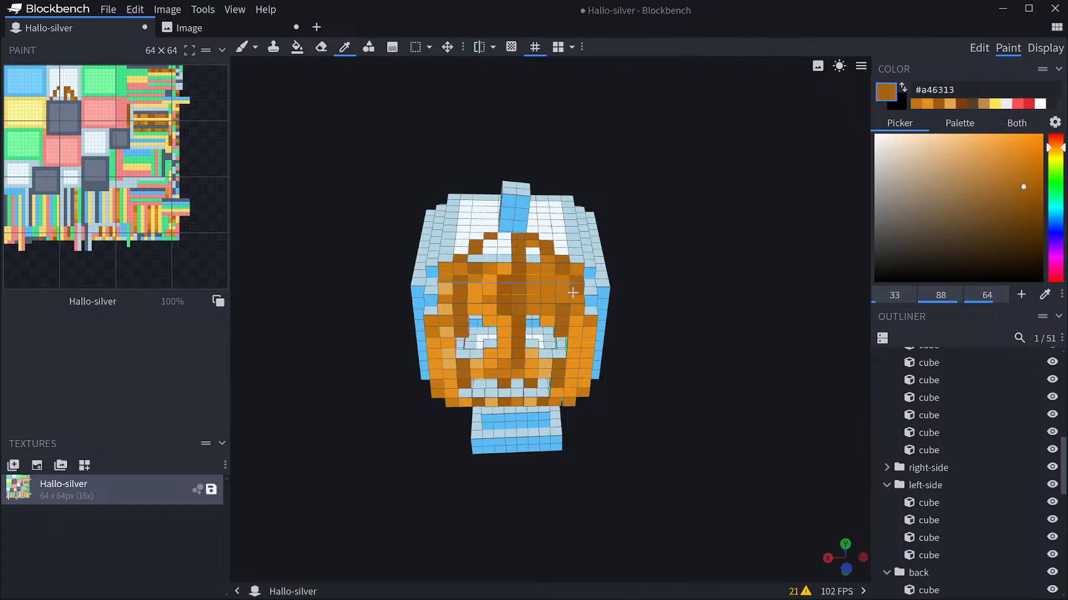
click(563, 300)
Fill the pale gaps between the rib lines on the top face with sampled #c47713.
drag(668, 323, 698, 362)
key(c)
click(552, 318)
key(b)
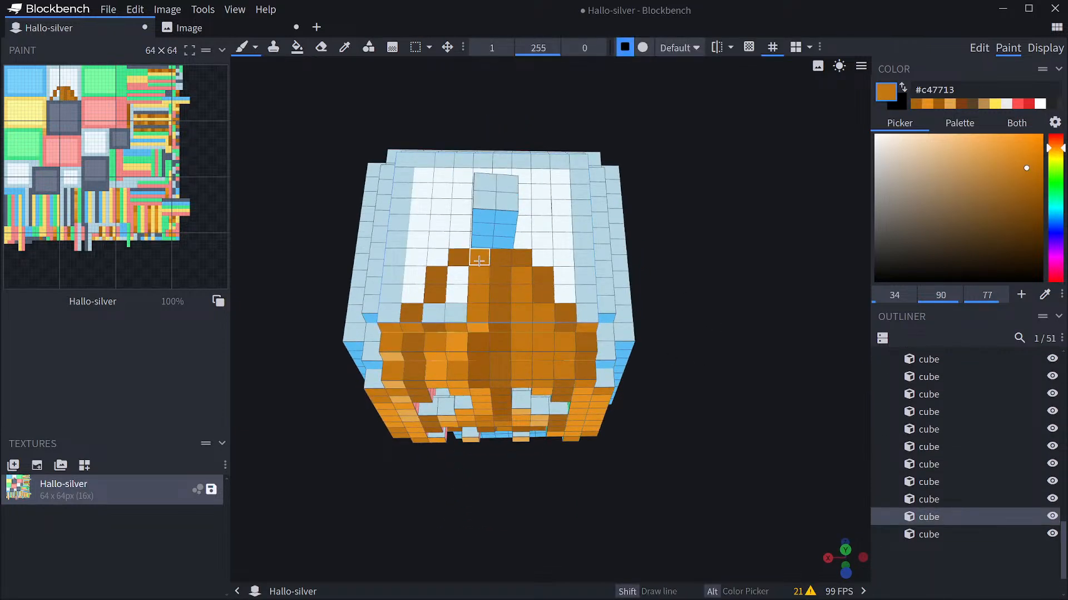
drag(479, 259, 454, 304)
click(442, 315)
mouse_move(654, 318)
mouse_down()
mouse_move(660, 272)
mouse_move(697, 274)
mouse_move(684, 271)
mouse_move(682, 253)
mouse_up()
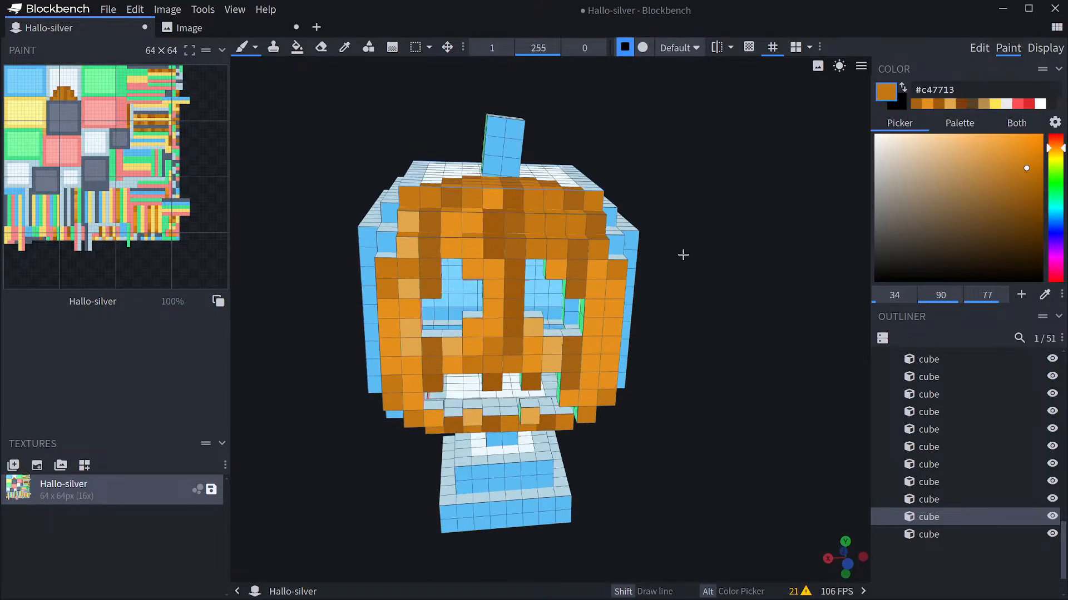
Choose the dark brown #442906 and paint the stem's front face with it.
scroll(680, 256, down, 4)
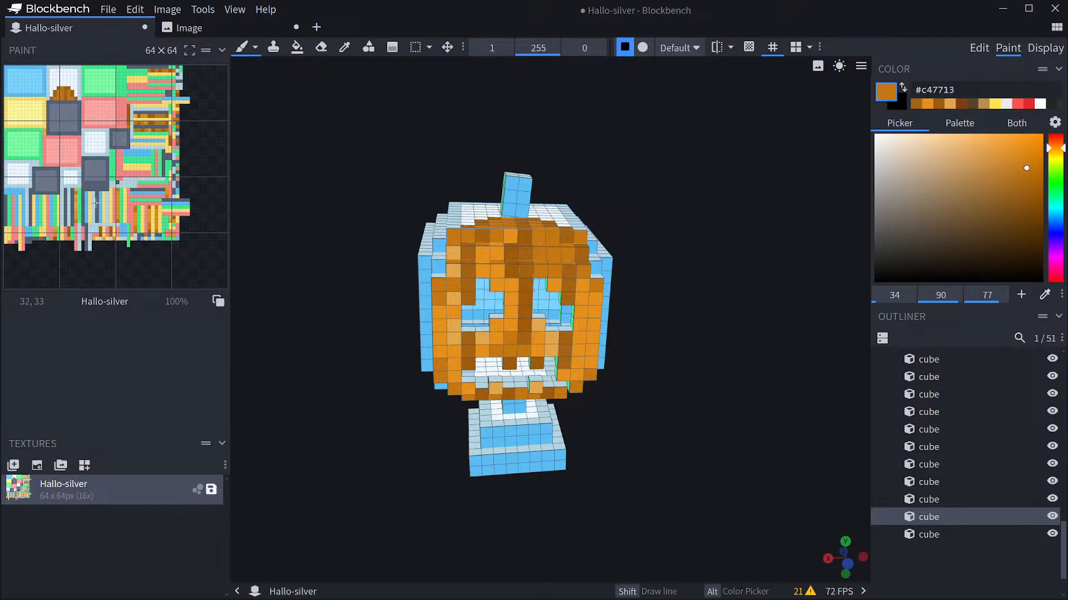
drag(708, 288, 695, 336)
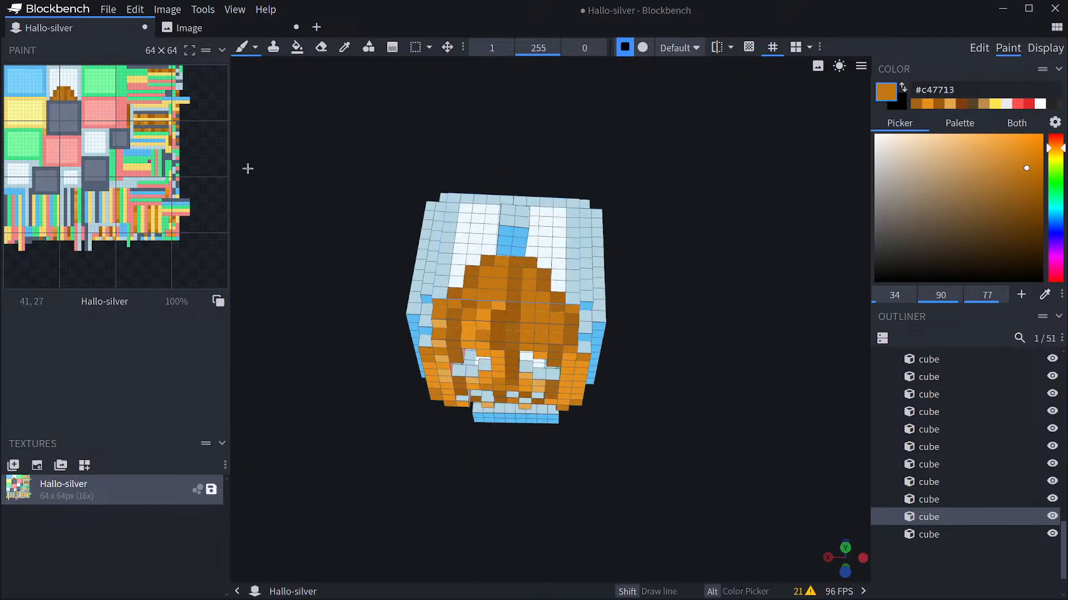
scroll(679, 254, up, 3)
drag(679, 253, 699, 225)
click(1030, 247)
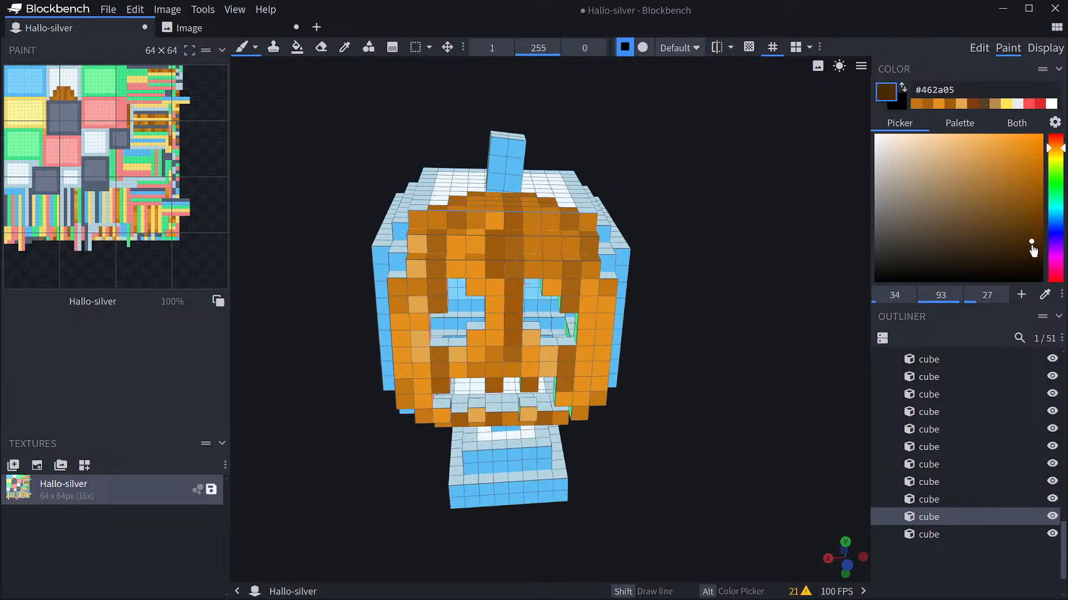
mouse_move(498, 166)
mouse_down()
mouse_move(503, 142)
mouse_move(513, 180)
mouse_up()
Hide the top cube around the stem base and paint the stem's green side face with #442906.
drag(708, 187, 817, 187)
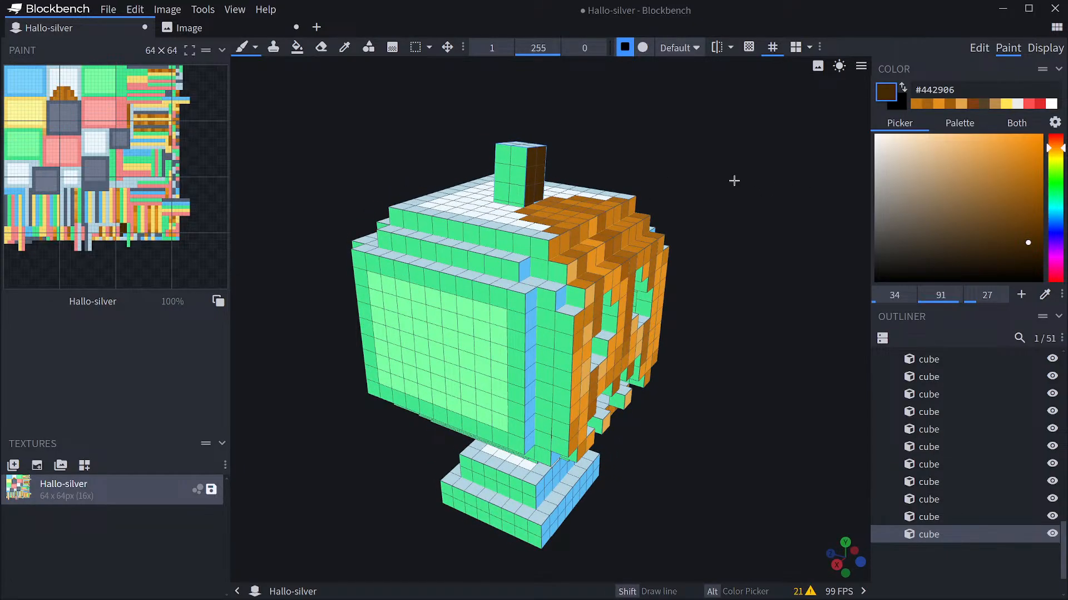
drag(734, 181, 596, 197)
scroll(699, 191, up, 3)
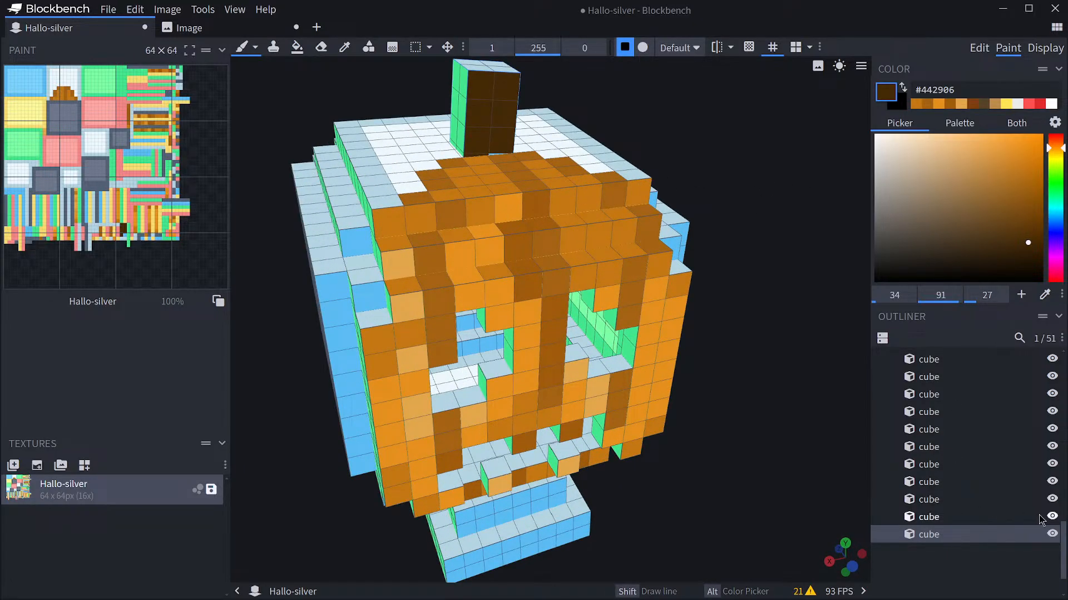
click(1052, 517)
drag(731, 171, 796, 174)
click(495, 177)
mouse_move(497, 157)
mouse_down()
mouse_move(492, 78)
mouse_move(466, 162)
mouse_up()
Shade the stem's green side with a lighter #5c3a0d column and paint its yellow back in #5c3a0d and #442906 columns.
click(1018, 230)
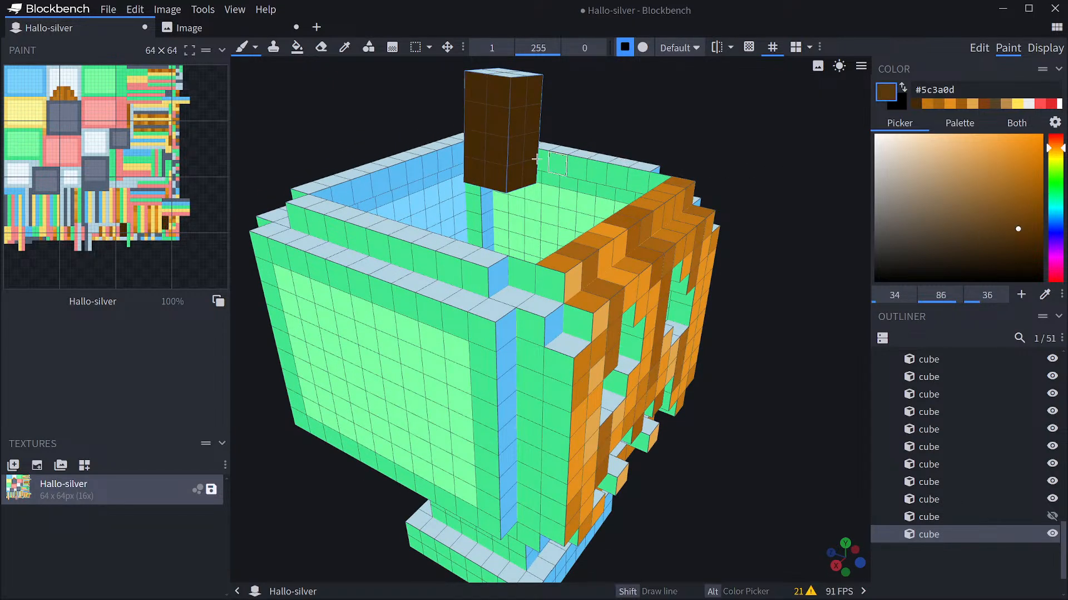
mouse_move(535, 159)
mouse_down()
mouse_move(479, 138)
mouse_move(486, 98)
mouse_up()
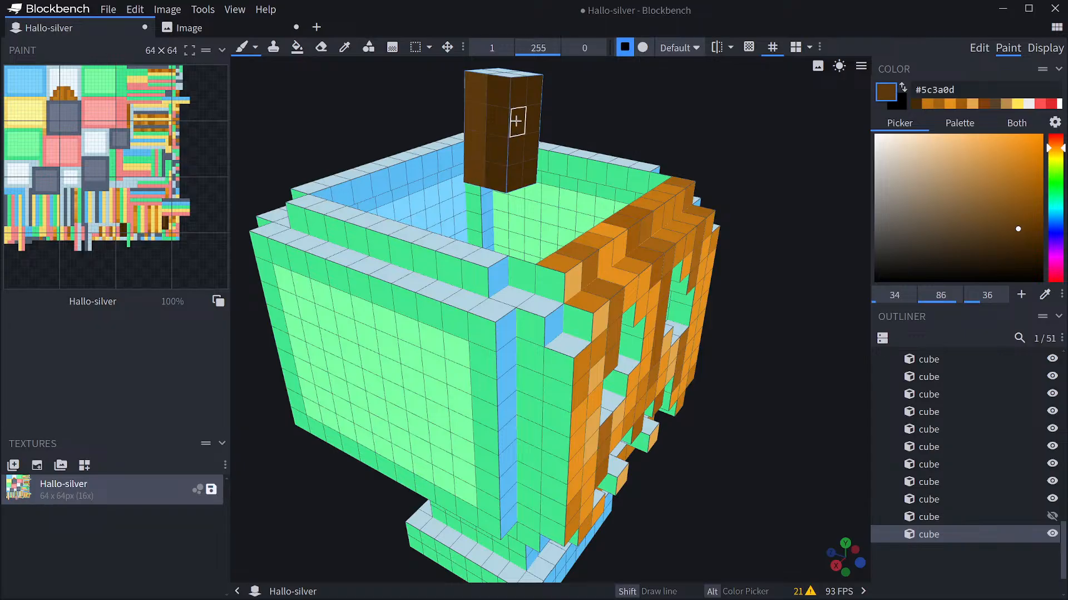
mouse_move(736, 143)
mouse_down()
mouse_move(751, 147)
mouse_move(751, 124)
mouse_move(620, 146)
mouse_up()
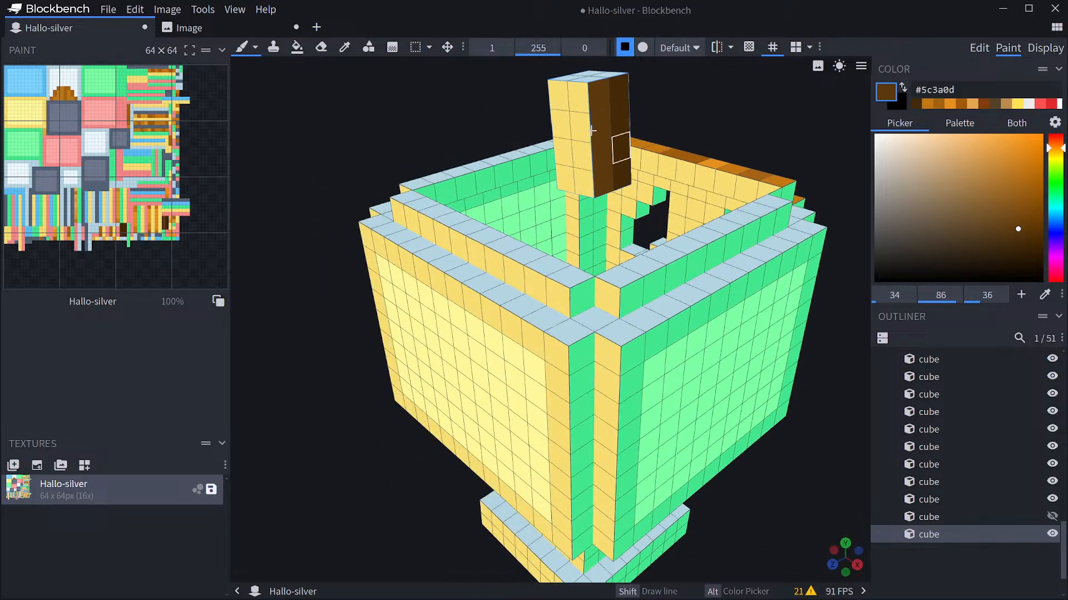
drag(580, 111, 584, 178)
alt+click(619, 162)
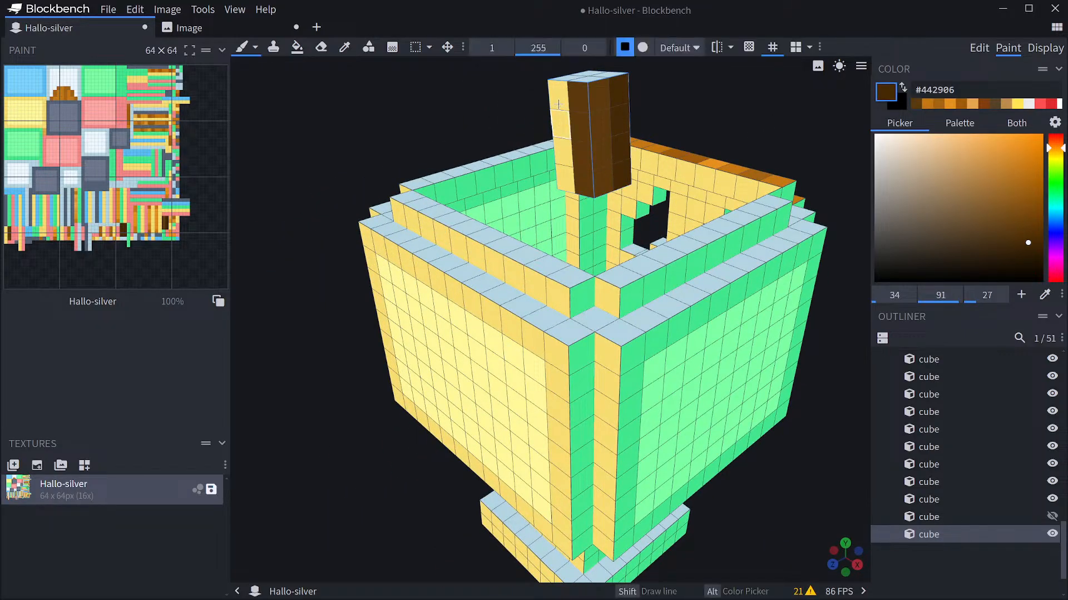
drag(561, 89, 562, 151)
Paint the stem's remaining pink side with #442906 and its top face with #664213.
mouse_move(741, 109)
mouse_down()
mouse_move(589, 157)
mouse_move(400, 105)
mouse_move(511, 126)
mouse_move(528, 78)
mouse_move(551, 111)
mouse_move(547, 148)
mouse_move(723, 212)
mouse_move(612, 205)
mouse_move(581, 219)
mouse_move(602, 232)
mouse_up()
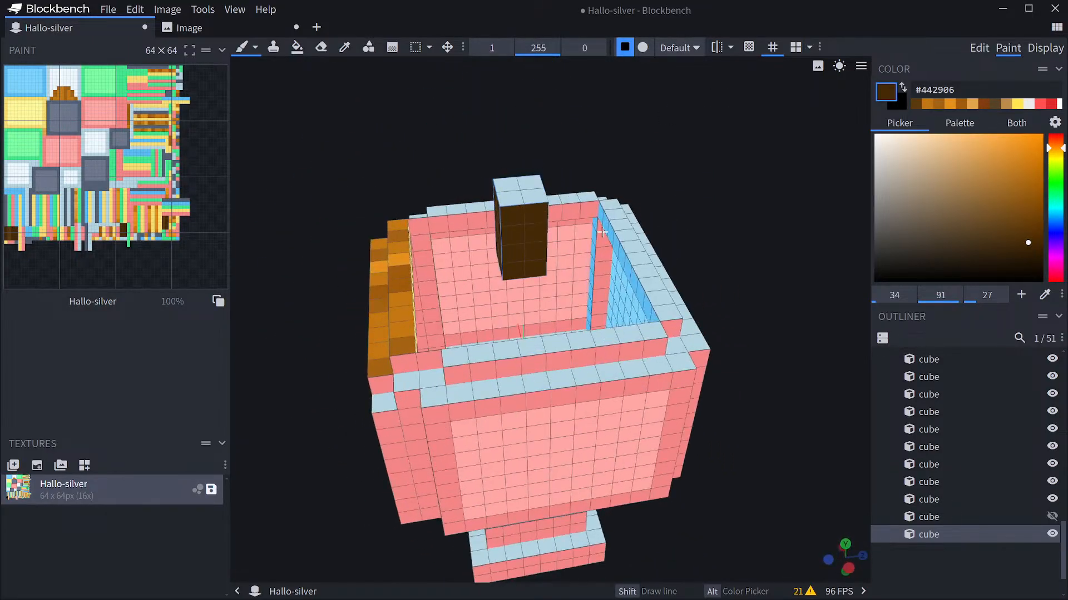
drag(661, 199, 587, 170)
alt+click(560, 187)
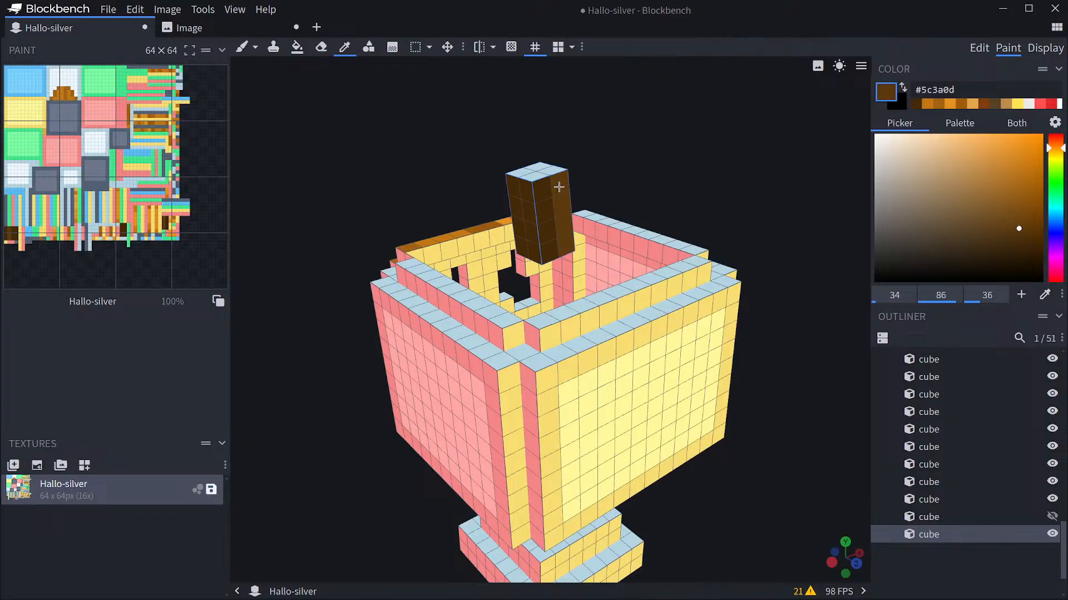
drag(670, 158, 799, 185)
click(1011, 224)
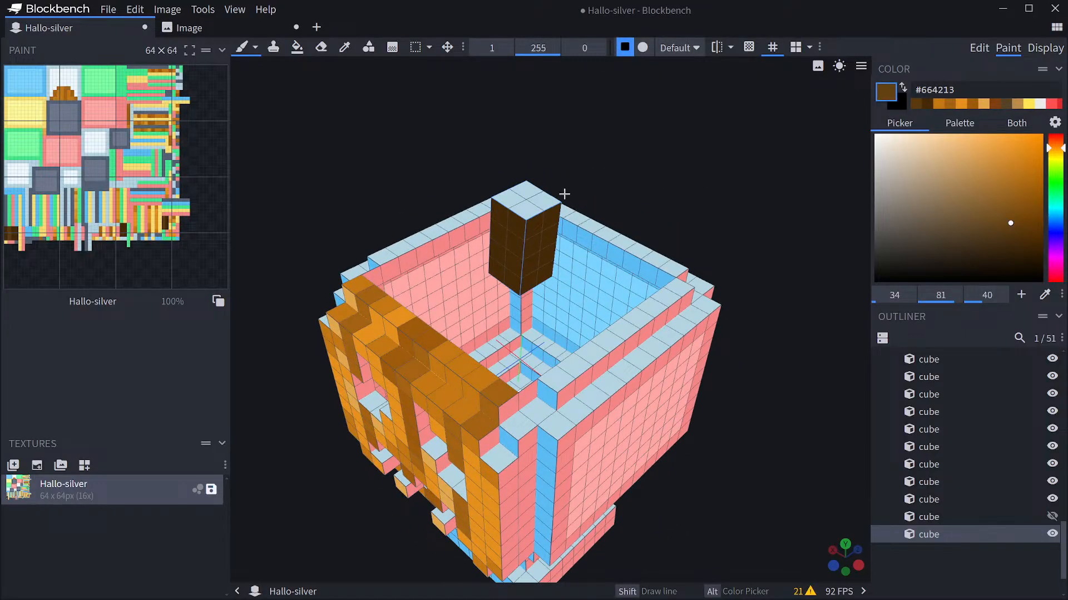
drag(699, 200, 777, 231)
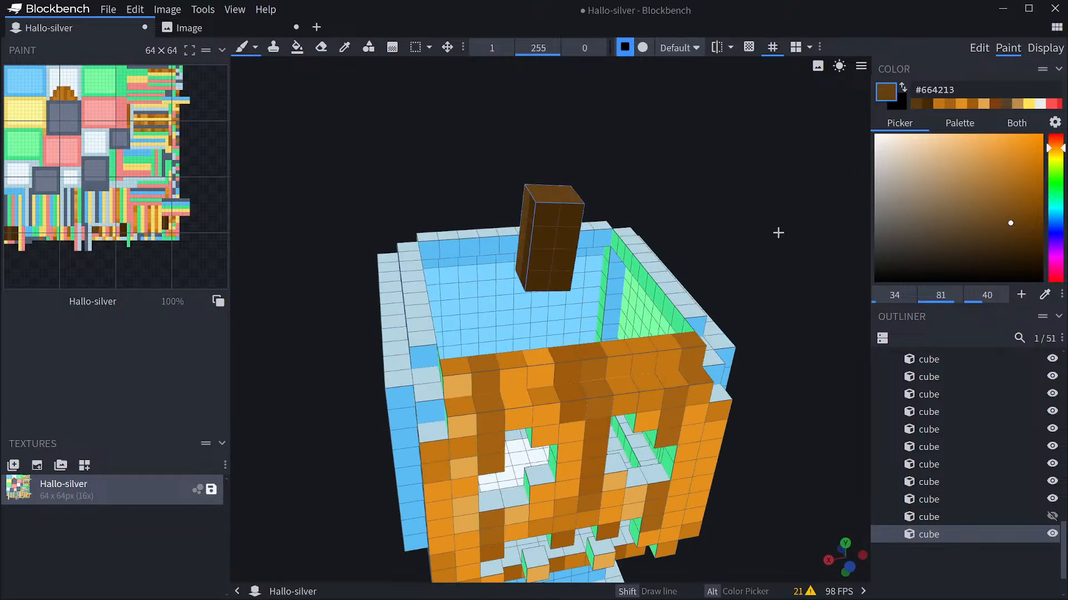
Erase the pixels of the stem's underside and show the hidden top cube again.
scroll(768, 256, up, 5)
mouse_move(773, 283)
right_down()
mouse_move(815, 246)
mouse_move(705, 243)
mouse_move(667, 259)
right_up()
mouse_move(674, 276)
mouse_down()
mouse_move(720, 218)
mouse_move(807, 177)
mouse_move(817, 167)
mouse_move(810, 150)
mouse_up()
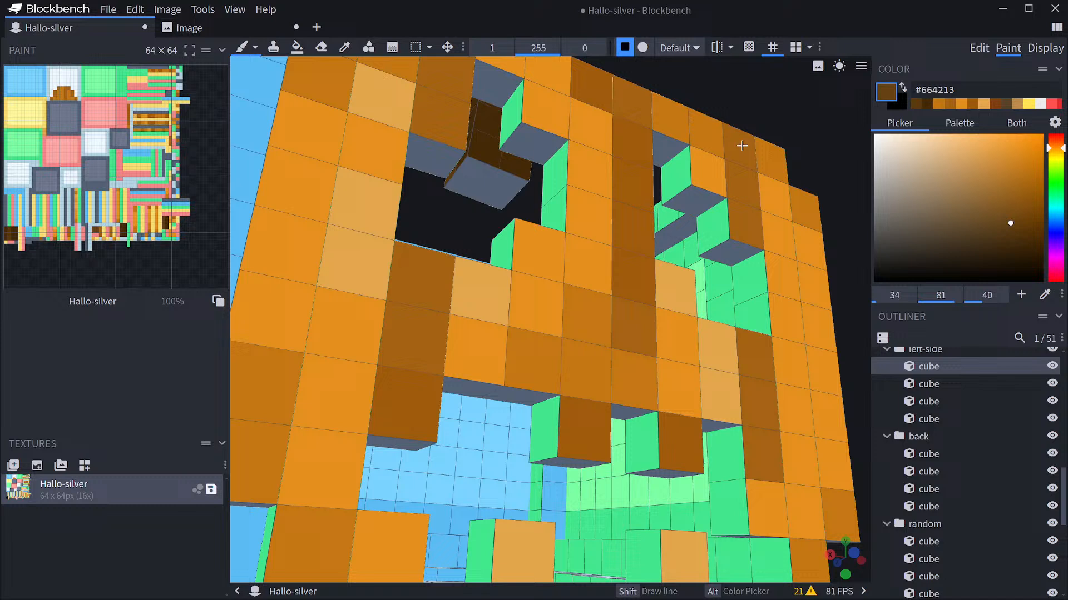
click(297, 47)
click(321, 47)
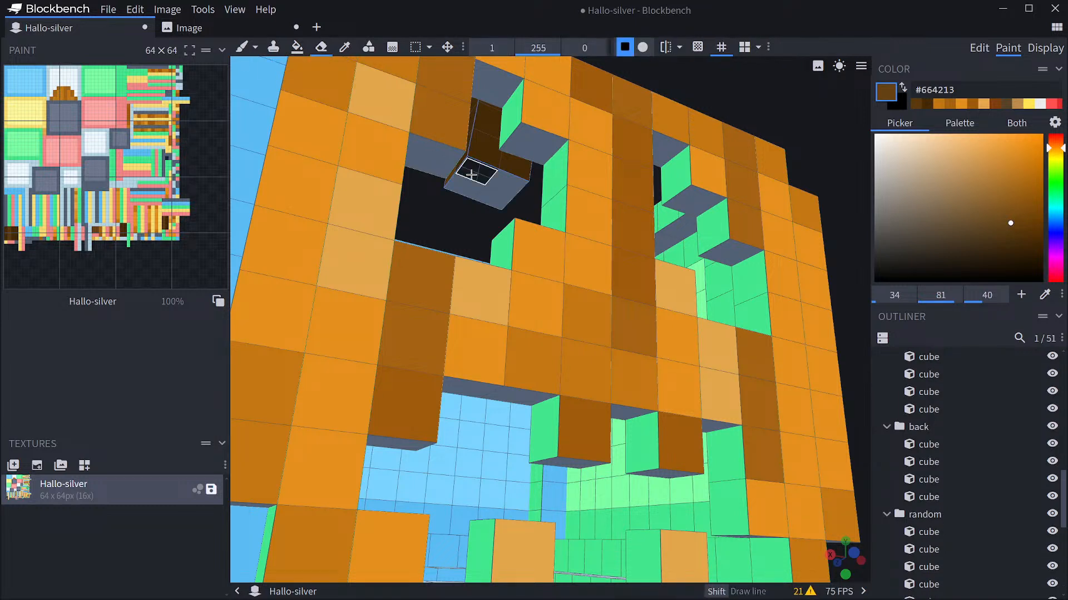
mouse_move(474, 169)
mouse_down()
mouse_move(493, 179)
mouse_move(475, 191)
mouse_up()
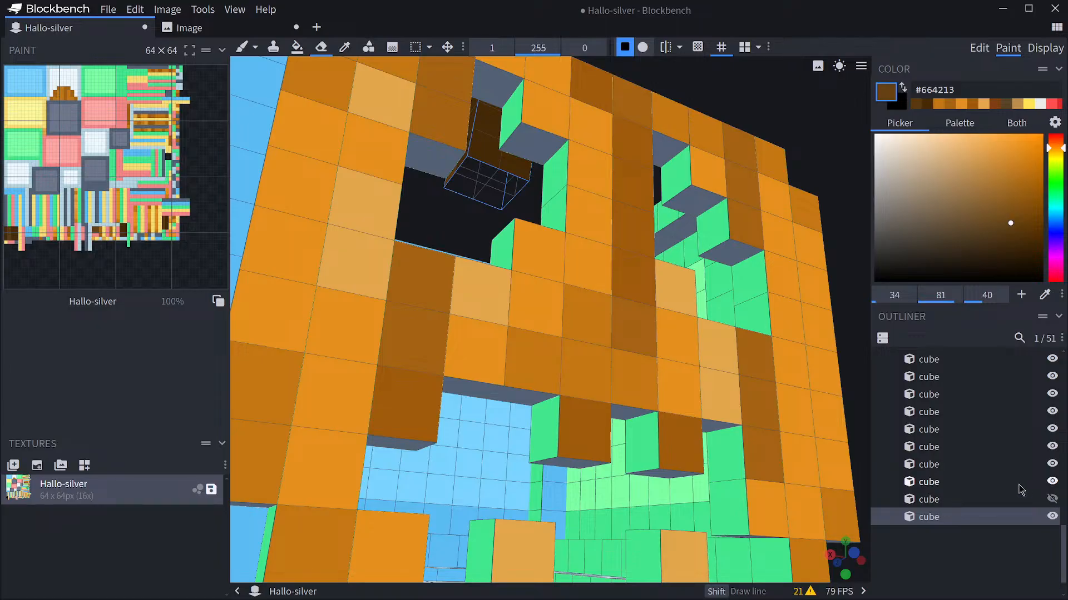
click(1052, 499)
Lighten the upper pixels of the stem's dark side columns with #5c3a0d.
scroll(843, 275, down, 5)
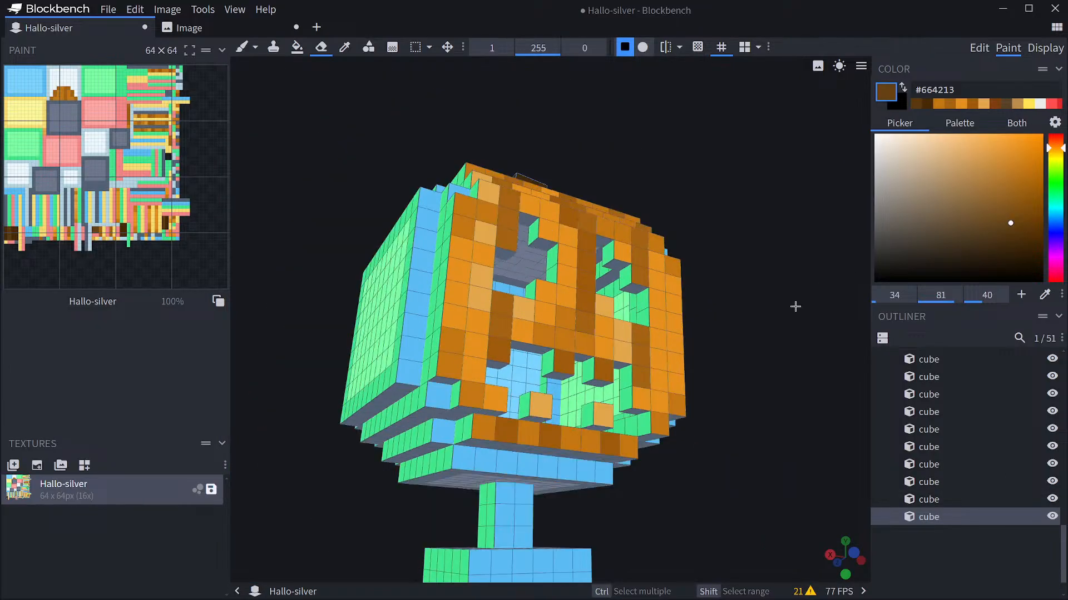
drag(795, 306, 817, 430)
alt+click(478, 288)
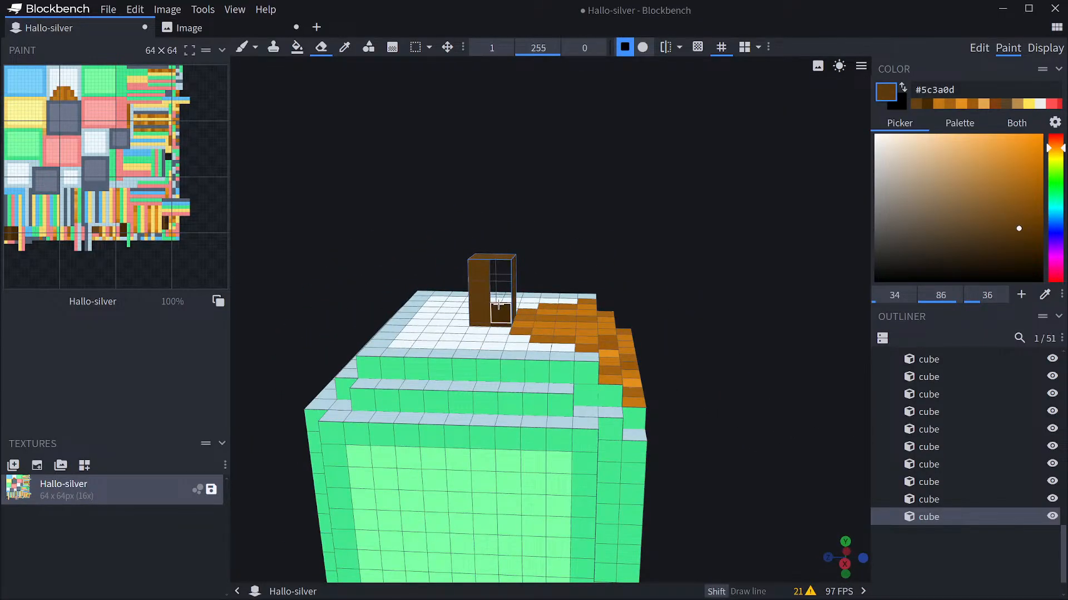
key(b)
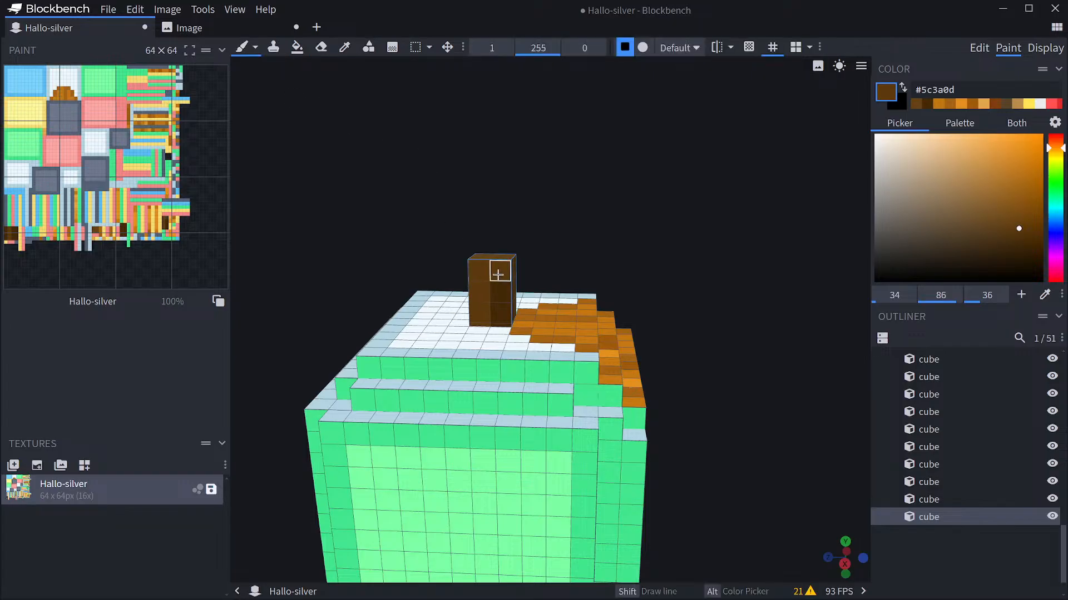
drag(689, 273, 458, 258)
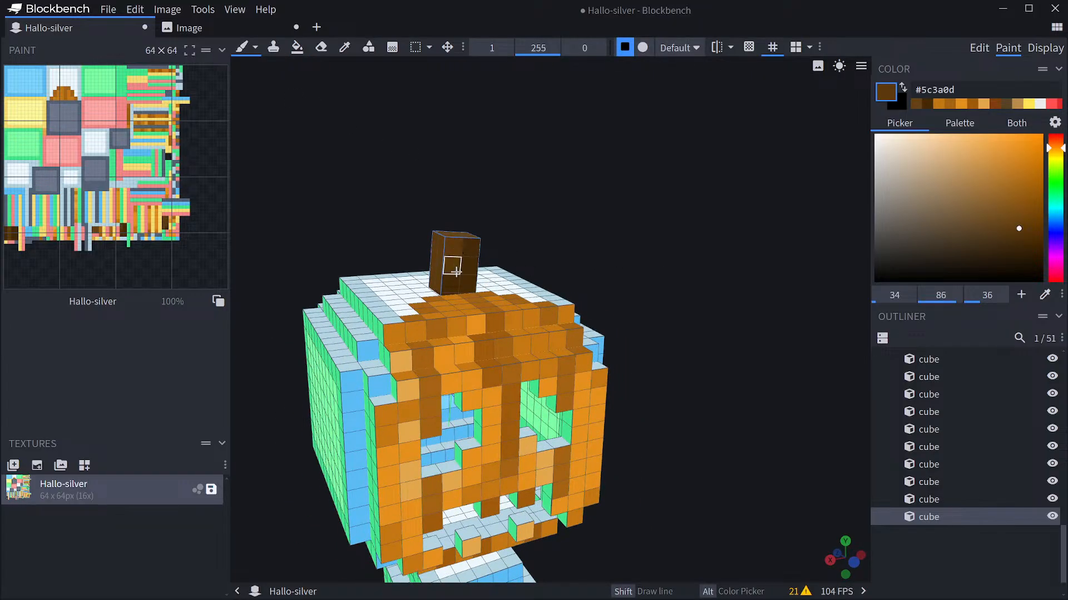
drag(644, 250, 515, 268)
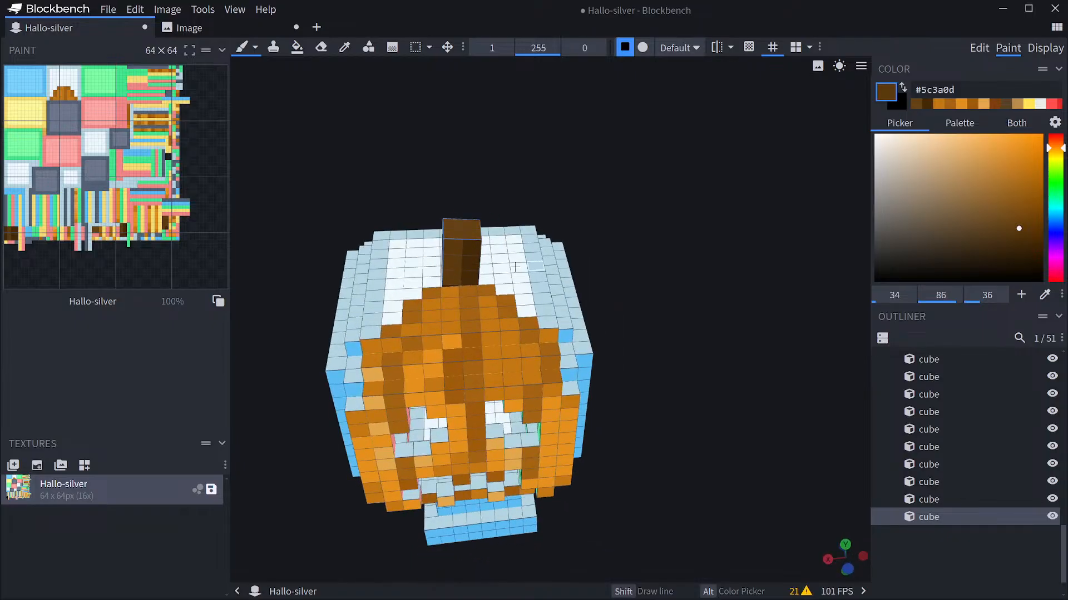
drag(586, 231, 738, 262)
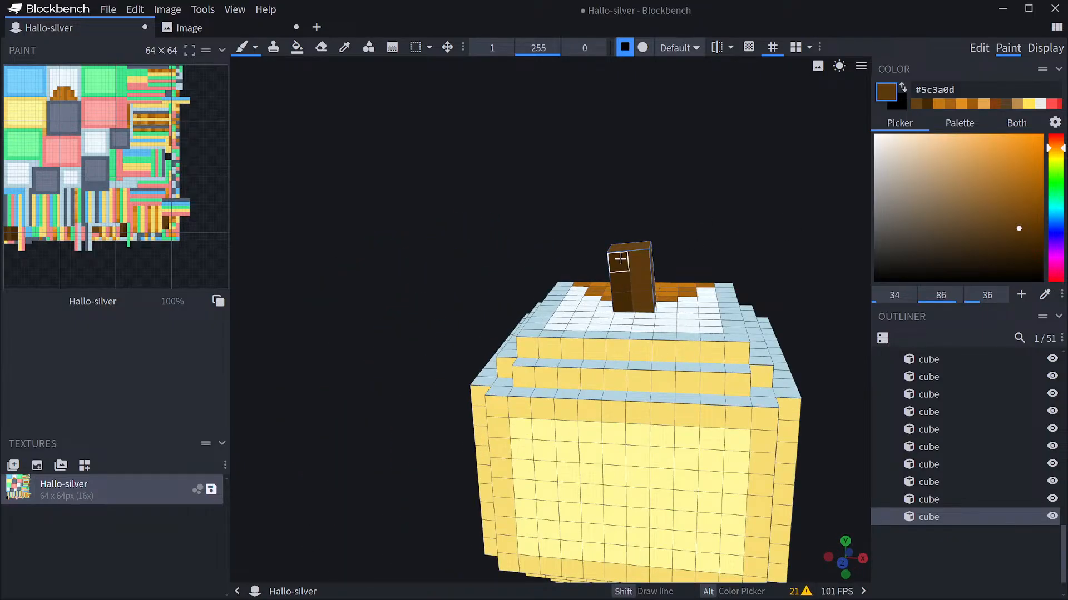
drag(620, 260, 729, 244)
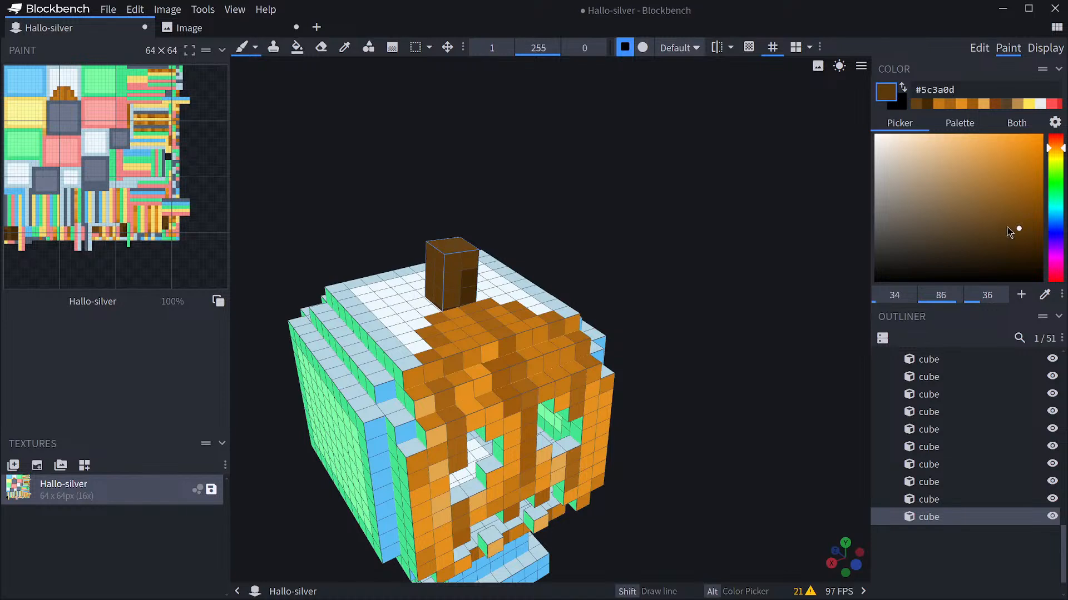
Highlight the upper pixels of the stem's sides with #674314 and compare the model with shading switched on and off.
click(1011, 225)
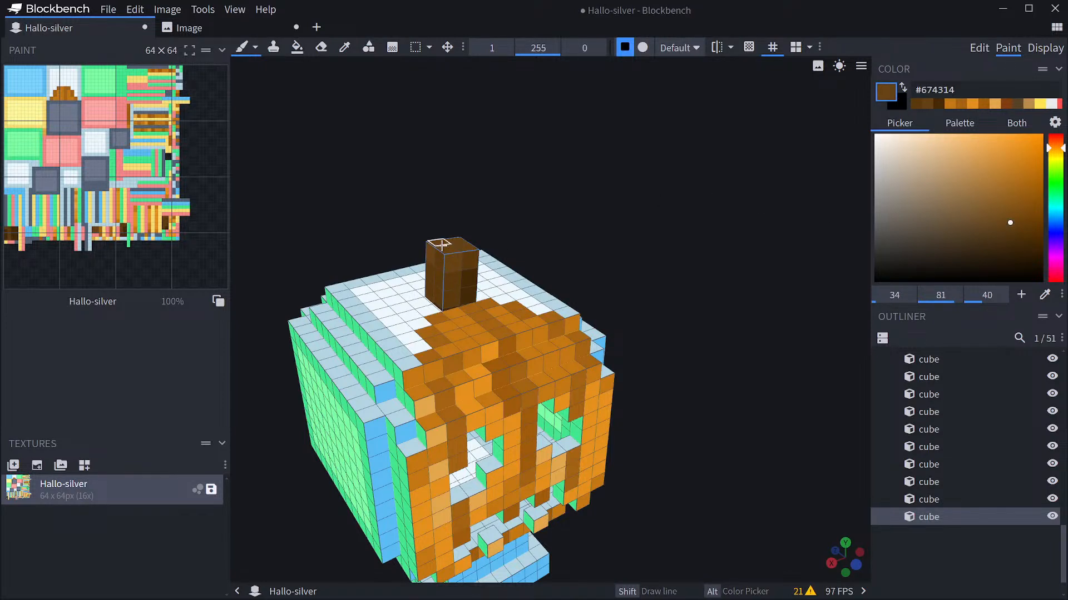
drag(583, 252, 694, 269)
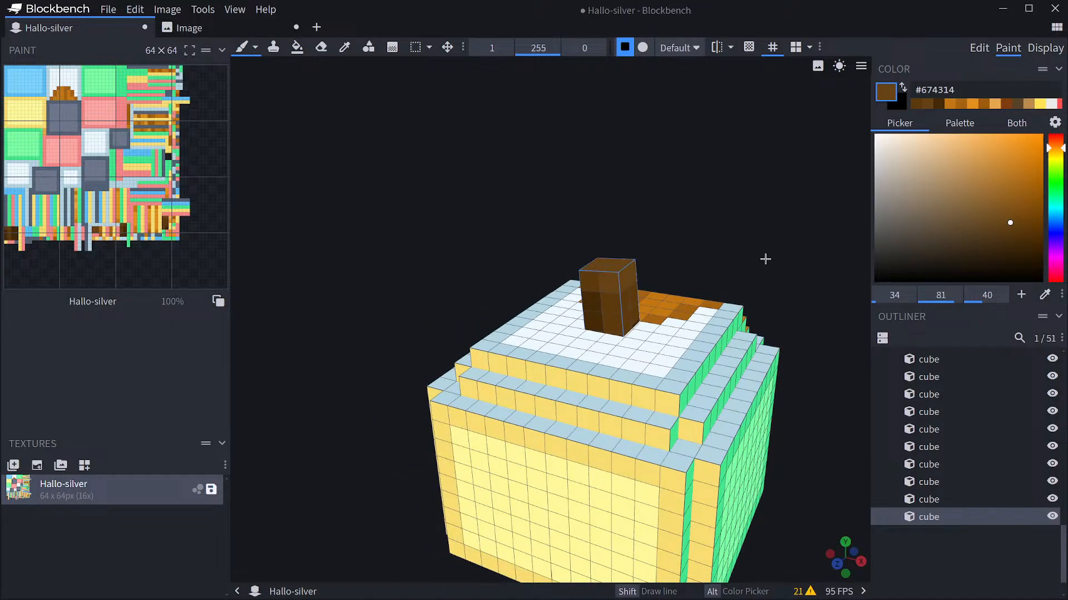
mouse_move(766, 259)
mouse_down()
mouse_move(627, 251)
mouse_move(598, 217)
mouse_move(627, 284)
mouse_move(641, 247)
mouse_move(637, 256)
mouse_up()
scroll(637, 256, down, 3)
scroll(637, 256, up, 4)
click(846, 66)
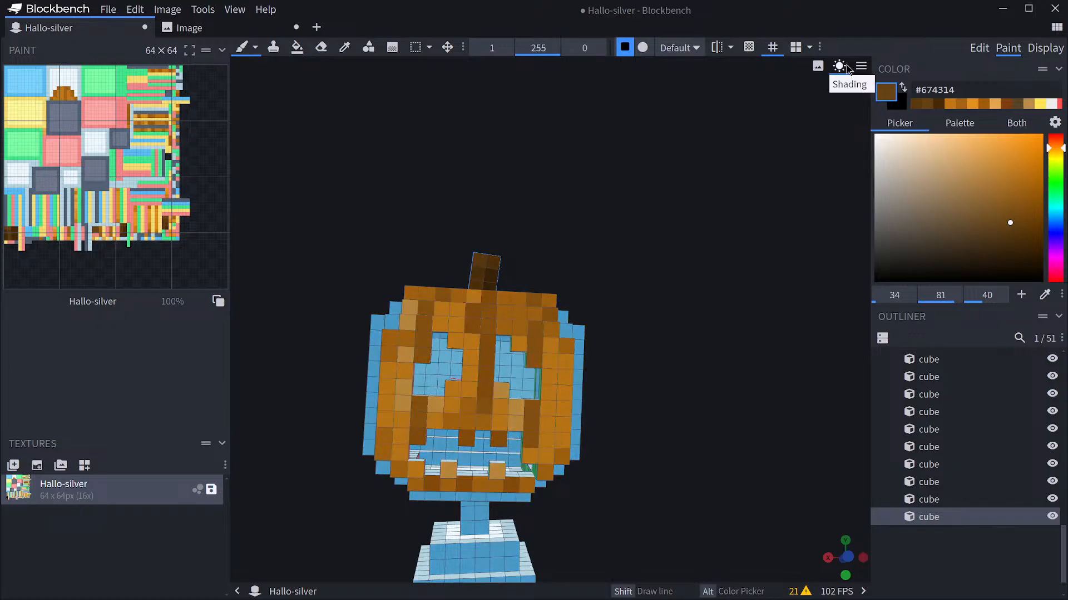
click(846, 66)
Paint straight #a46313 rib lines across the pumpkin's top from the stem base toward the green side and the back.
mouse_move(676, 221)
mouse_down()
mouse_move(686, 289)
mouse_move(676, 310)
mouse_move(768, 305)
mouse_move(764, 349)
mouse_up()
alt+click(458, 301)
click(523, 397)
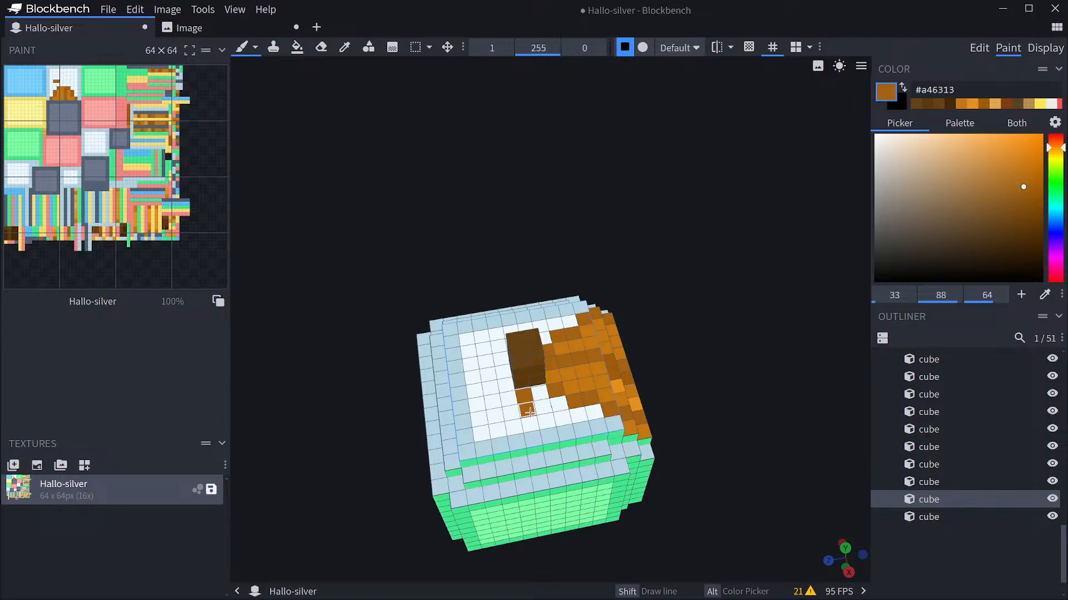
drag(530, 412, 523, 437)
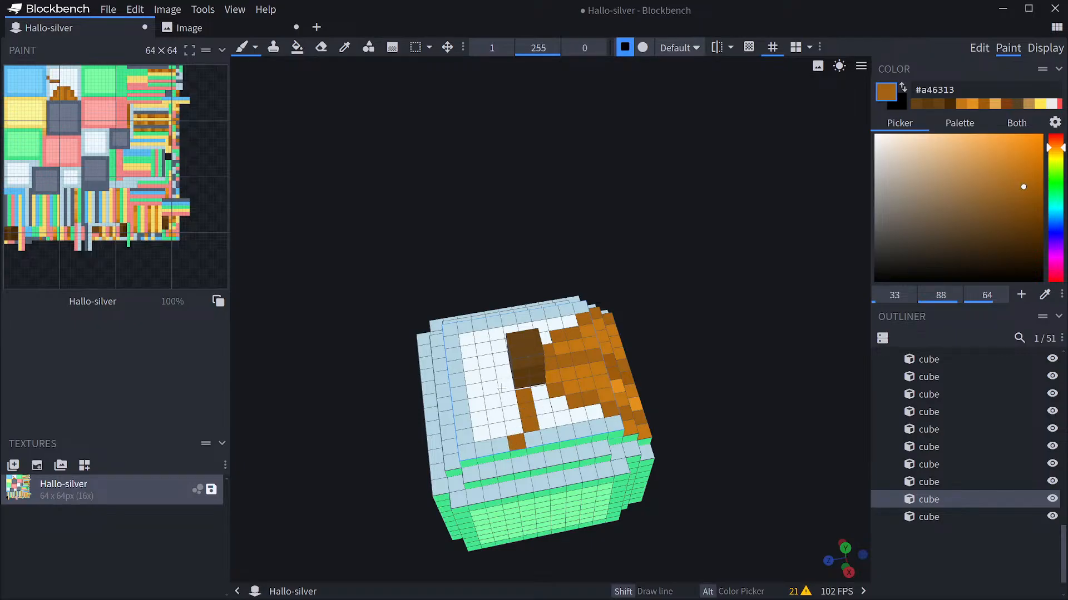
drag(503, 372, 481, 375)
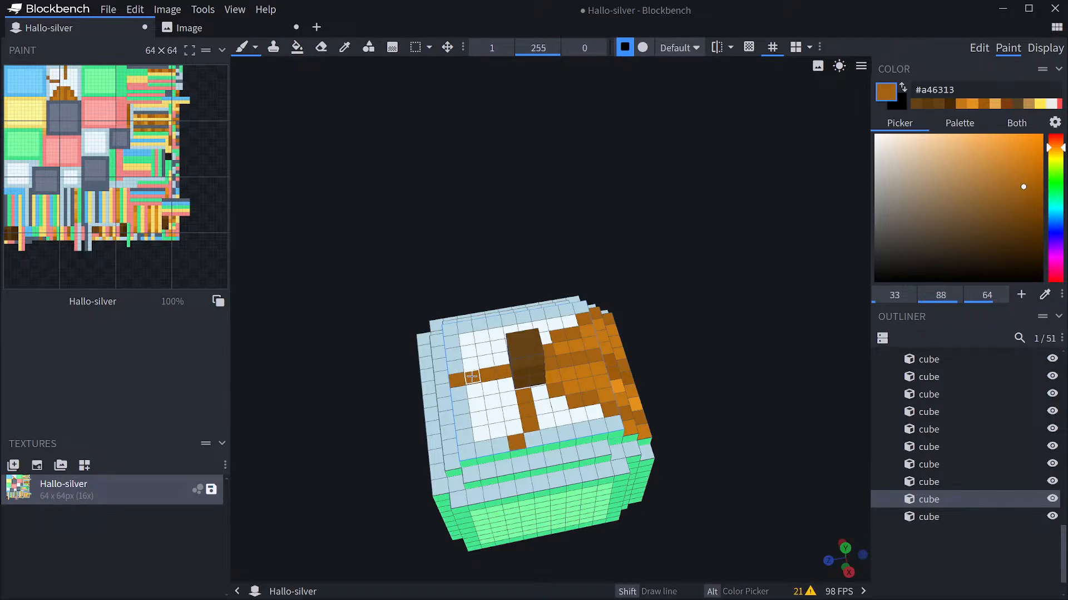
Paint branching #a46313 ribs from the stem toward both back corners and a rib toward the pink side.
mouse_move(740, 399)
mouse_down()
mouse_move(796, 386)
mouse_move(782, 432)
mouse_move(646, 406)
mouse_up()
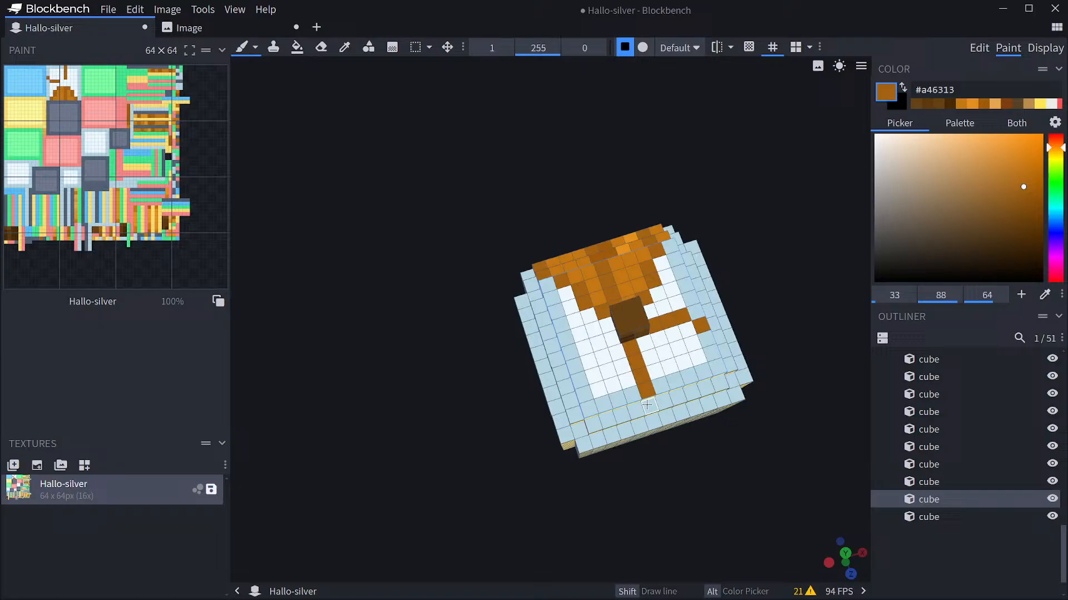
click(611, 341)
click(598, 373)
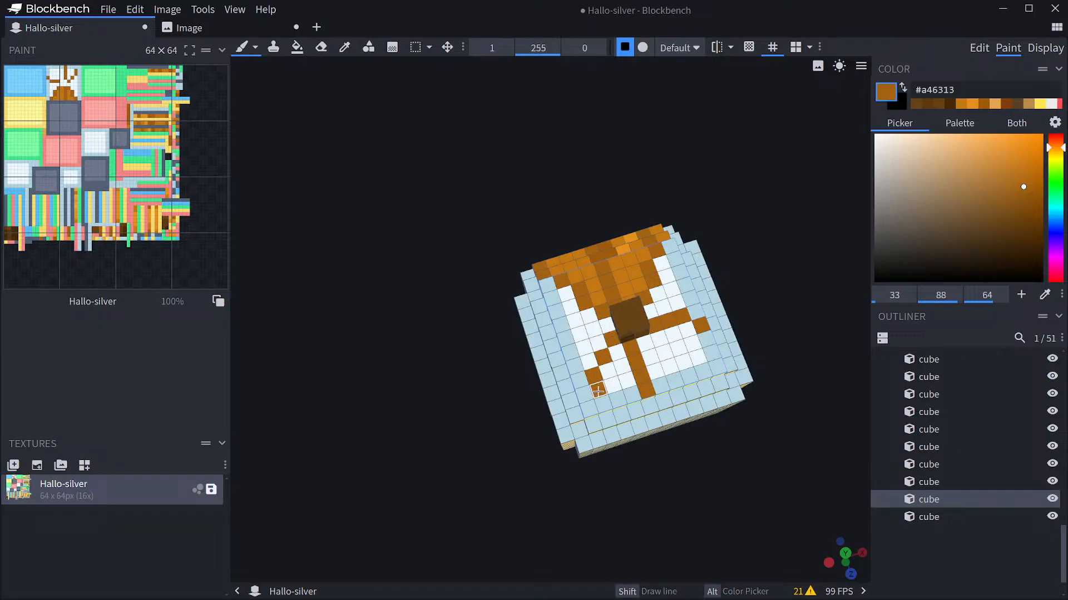
mouse_move(771, 358)
mouse_down()
mouse_move(803, 355)
mouse_move(806, 375)
mouse_up()
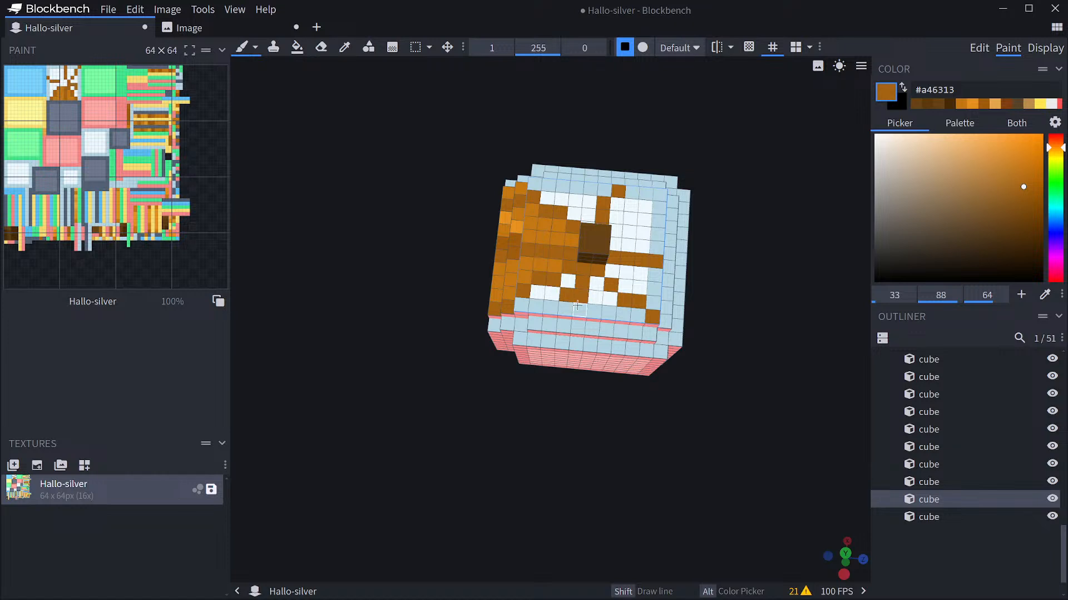
click(575, 328)
mouse_move(728, 336)
mouse_down()
mouse_move(739, 309)
mouse_move(705, 360)
mouse_move(576, 371)
mouse_up()
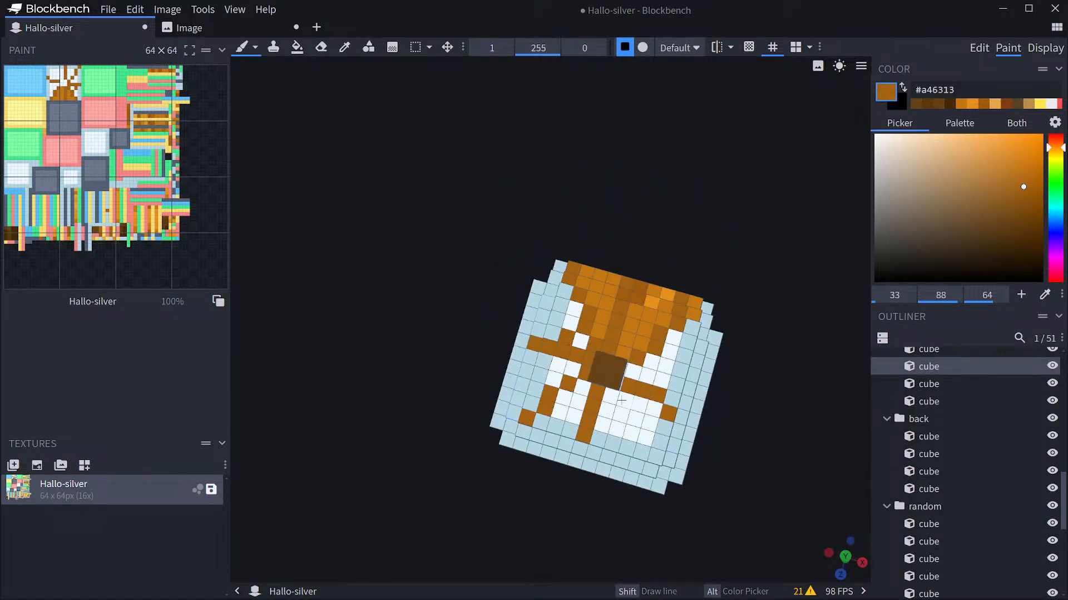
click(644, 438)
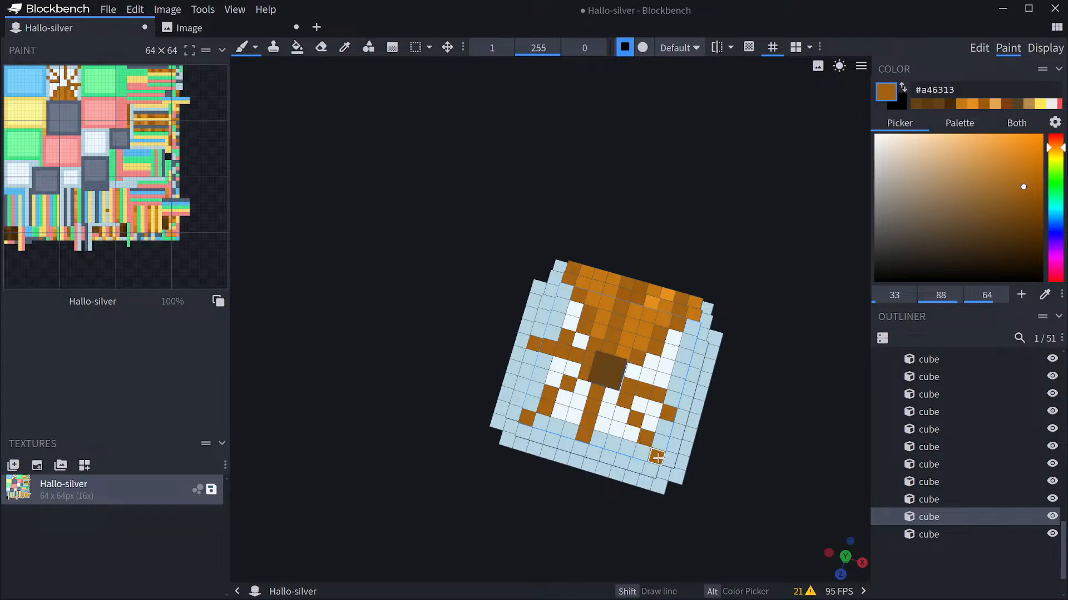
drag(759, 416, 557, 389)
Fill the white and pale gaps between the ribs on the front half of the pumpkin's top with #c47713.
alt+click(468, 350)
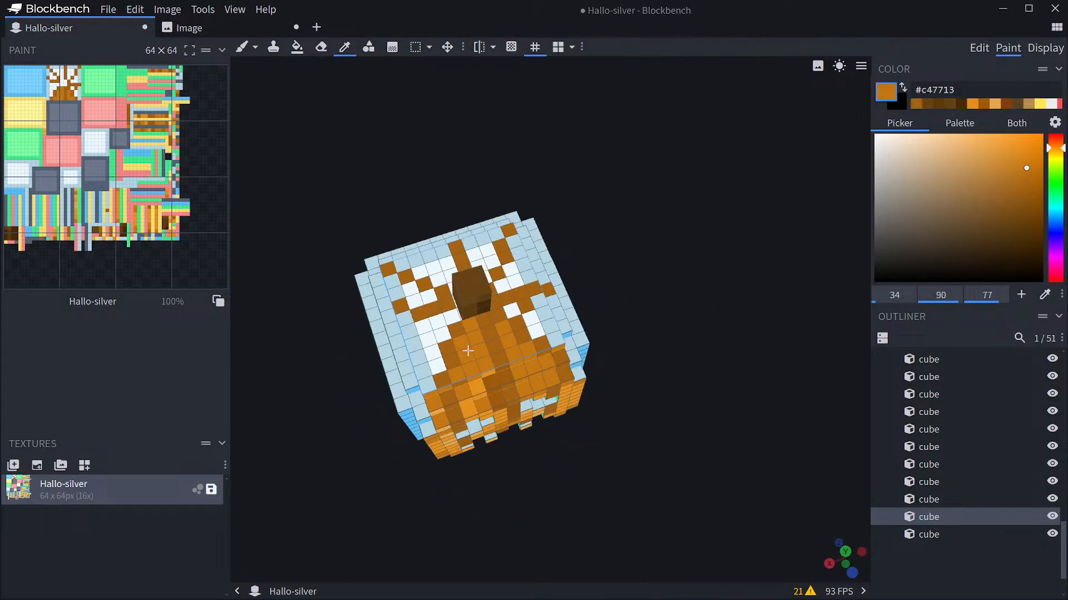
drag(425, 329, 451, 363)
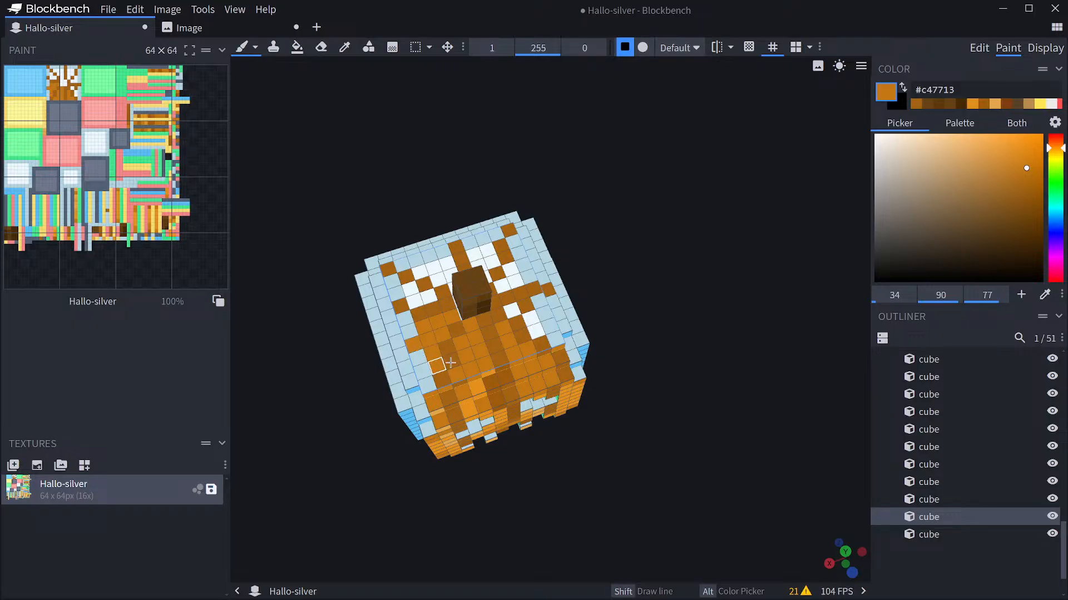
drag(530, 321, 536, 330)
scroll(661, 280, up, 3)
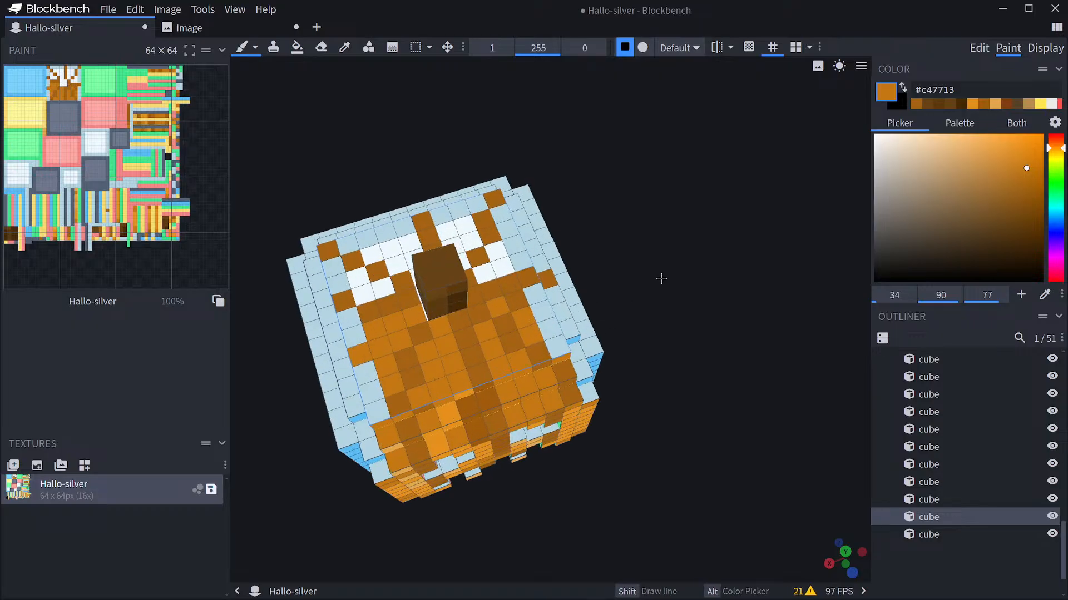
right_drag(661, 279, 785, 332)
scroll(784, 332, up, 2)
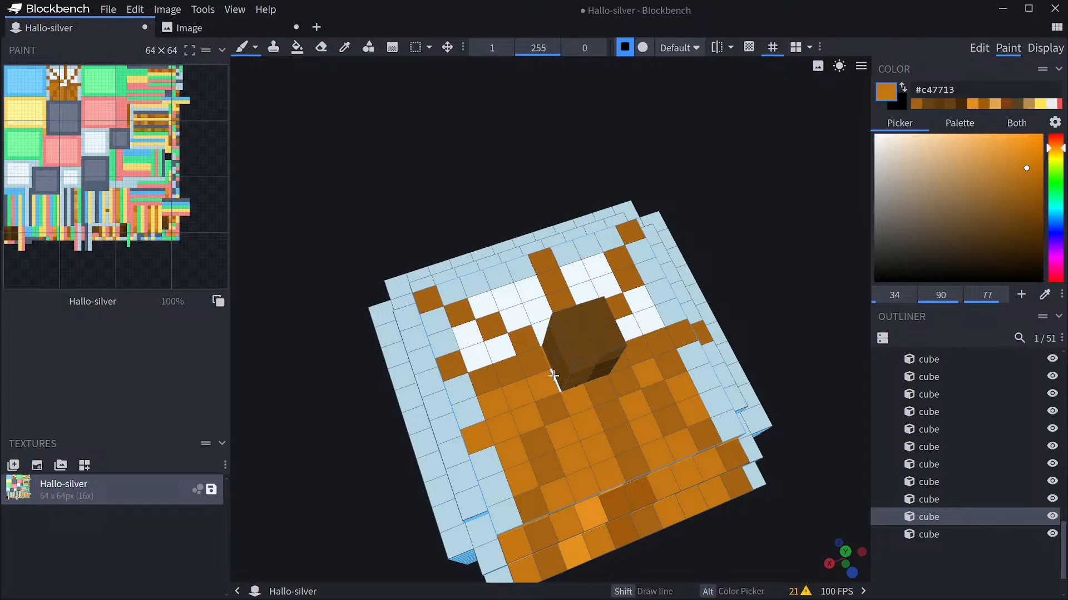
Fill the remaining gaps between the back ribs and the pale borders of the top face with #c47713.
drag(636, 328, 639, 300)
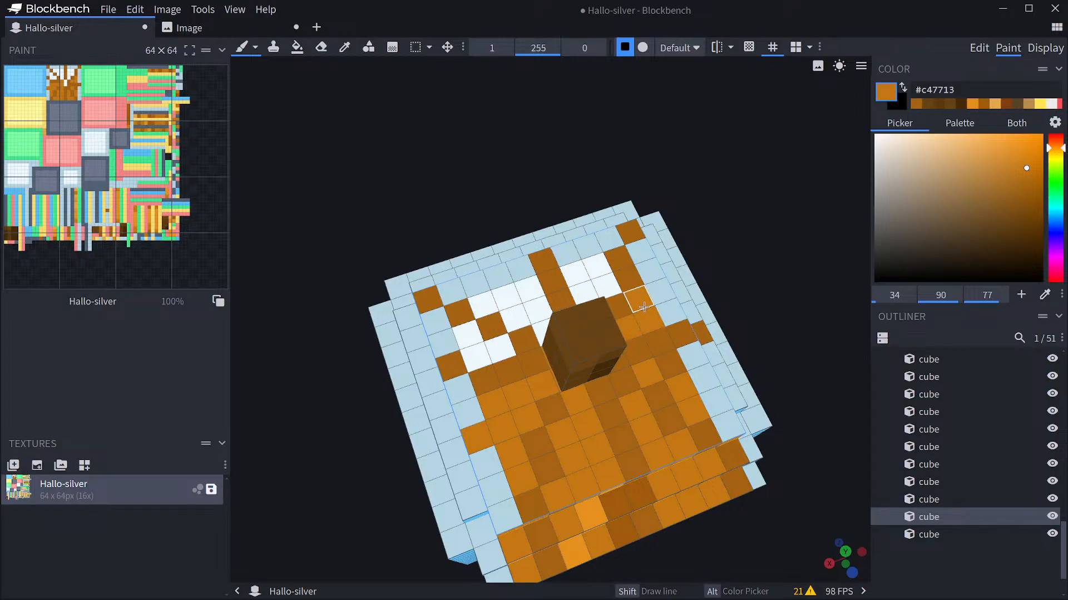
click(610, 286)
drag(735, 280, 831, 312)
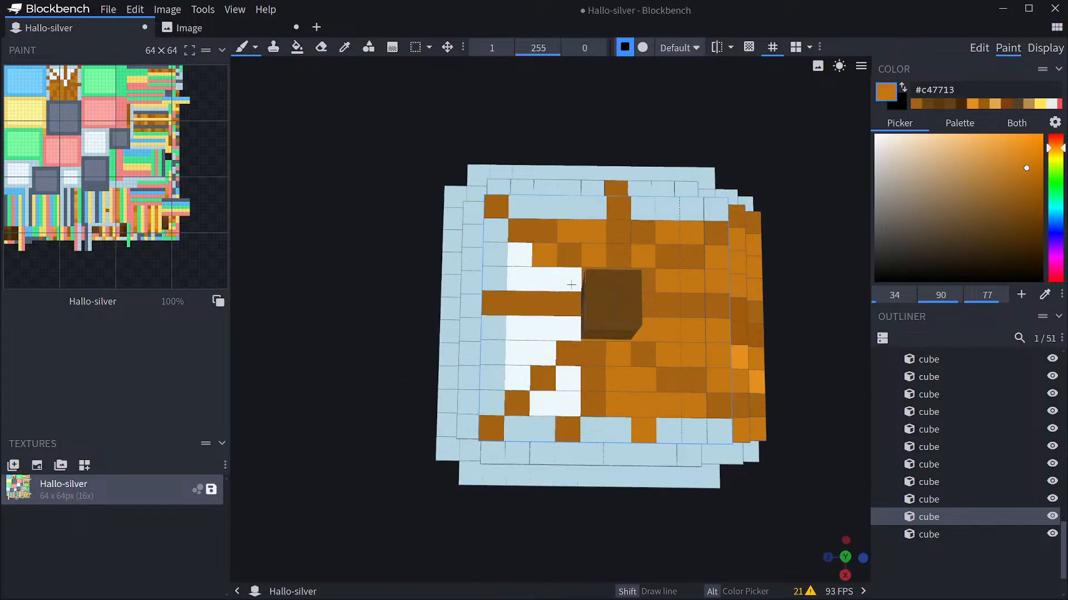
mouse_move(571, 284)
mouse_down()
mouse_move(501, 259)
mouse_move(497, 281)
mouse_up()
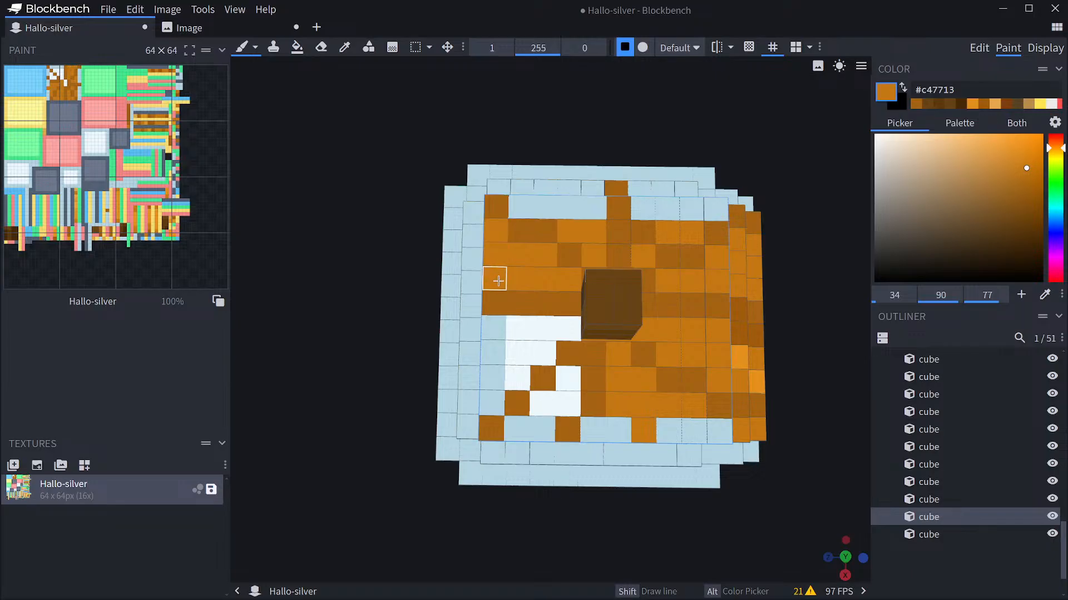
mouse_move(559, 328)
mouse_down()
mouse_move(504, 351)
mouse_move(531, 353)
mouse_move(495, 375)
mouse_move(491, 393)
mouse_move(592, 404)
mouse_move(566, 376)
mouse_move(527, 429)
mouse_move(714, 426)
mouse_move(717, 211)
mouse_move(544, 207)
mouse_up()
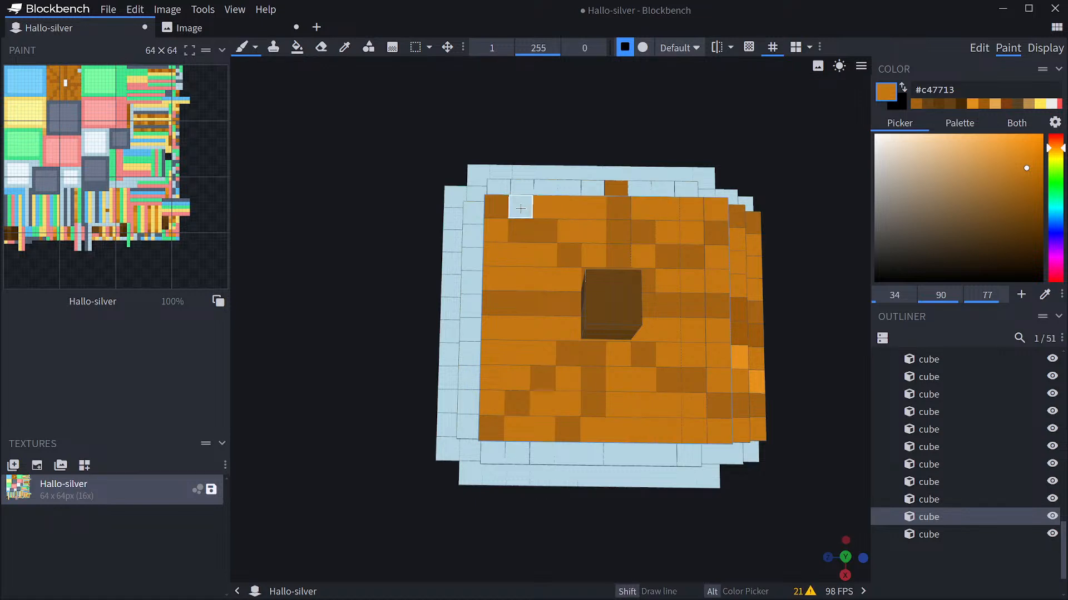
Paint the narrow ledges just below the top face on the pink side and the back with #c47713.
drag(856, 230, 820, 248)
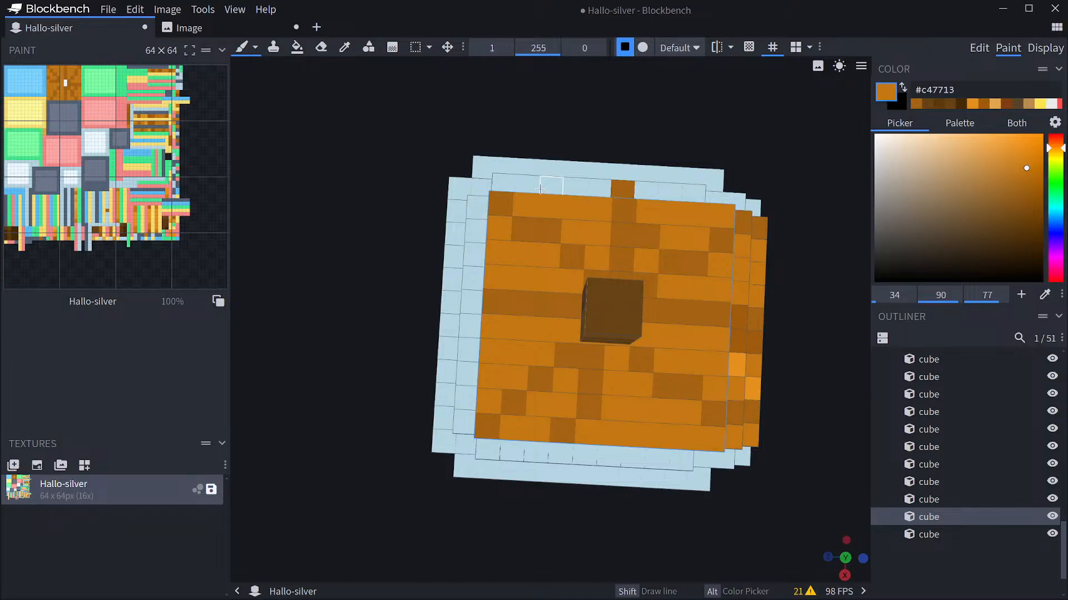
mouse_move(540, 189)
mouse_down()
mouse_move(518, 192)
mouse_move(536, 193)
mouse_up()
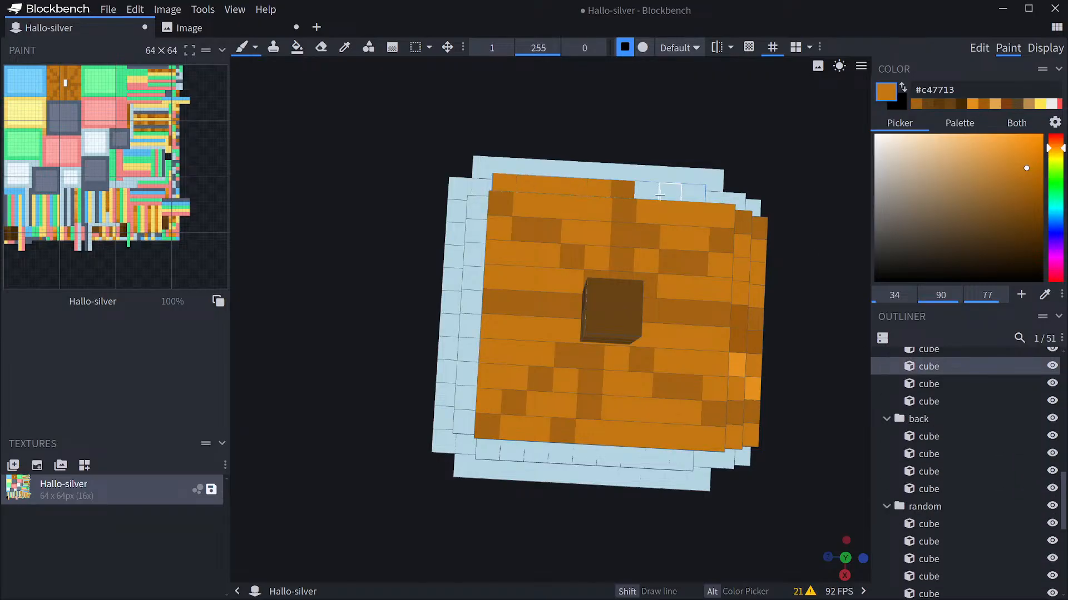
drag(645, 191, 693, 194)
drag(792, 301, 799, 304)
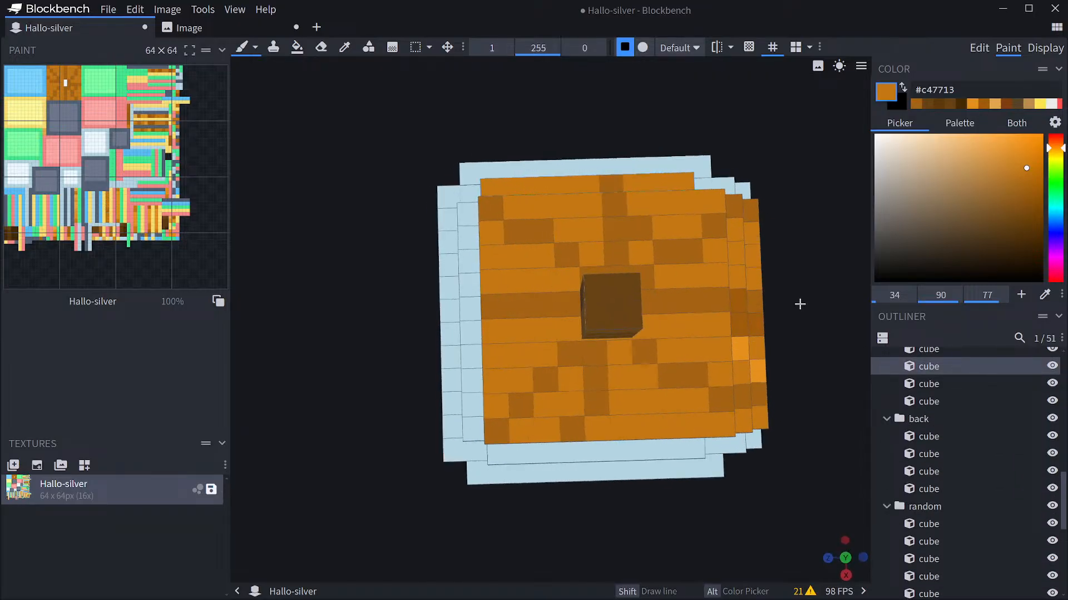
mouse_move(473, 414)
mouse_down()
mouse_move(489, 333)
mouse_move(466, 364)
mouse_up()
drag(470, 288, 470, 240)
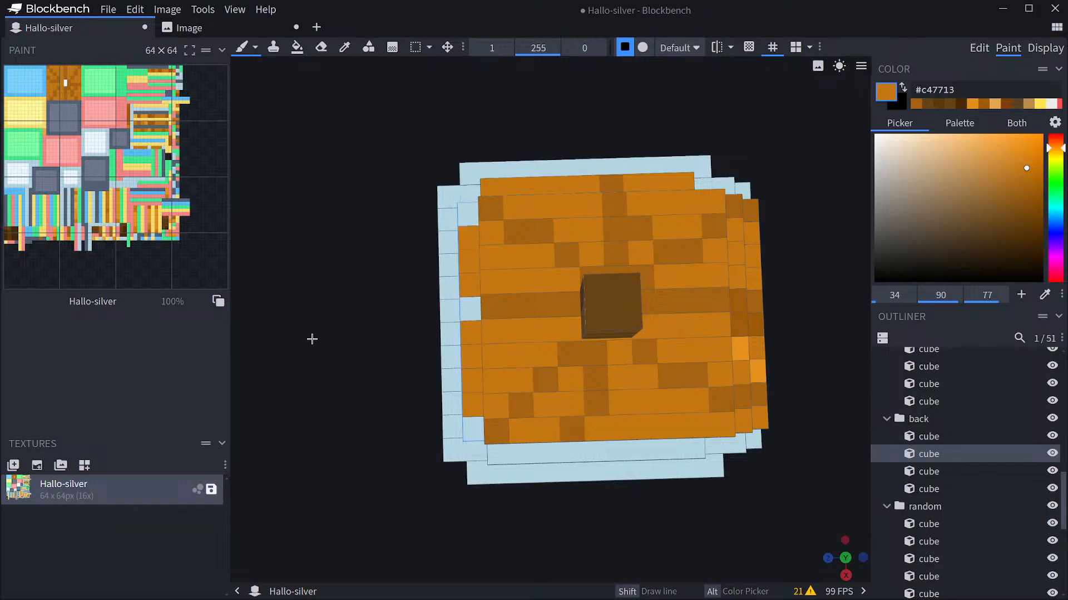
Extend three #a46313 ribs down the top layer's yellow back face and onto the ledge below.
mouse_move(312, 340)
mouse_down()
mouse_move(432, 303)
mouse_move(449, 278)
mouse_up()
alt+click(529, 341)
click(527, 359)
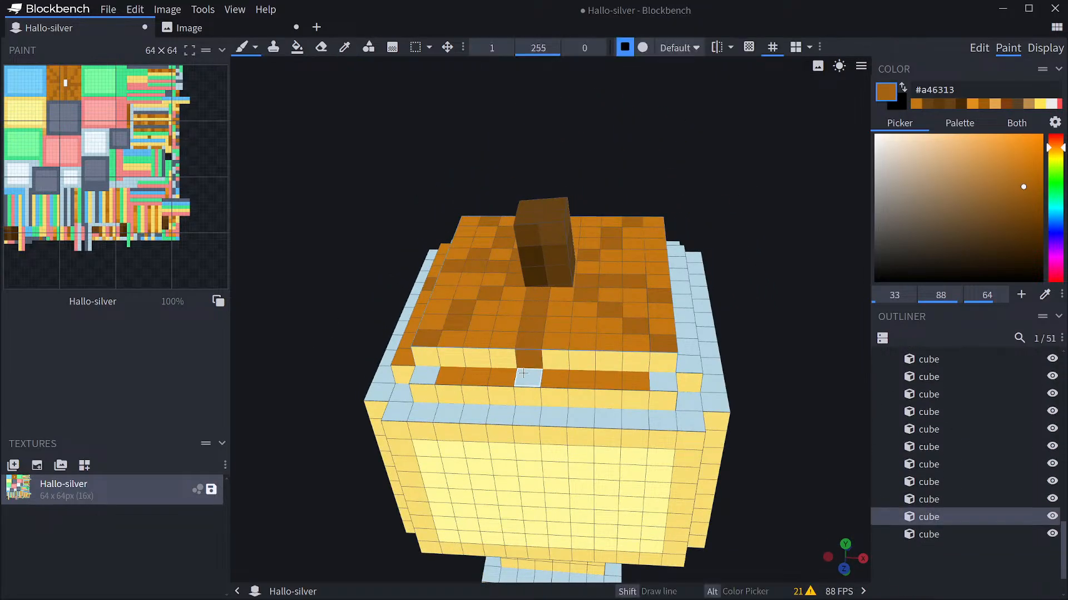
mouse_move(524, 373)
mouse_down()
mouse_move(423, 377)
mouse_move(424, 359)
mouse_up()
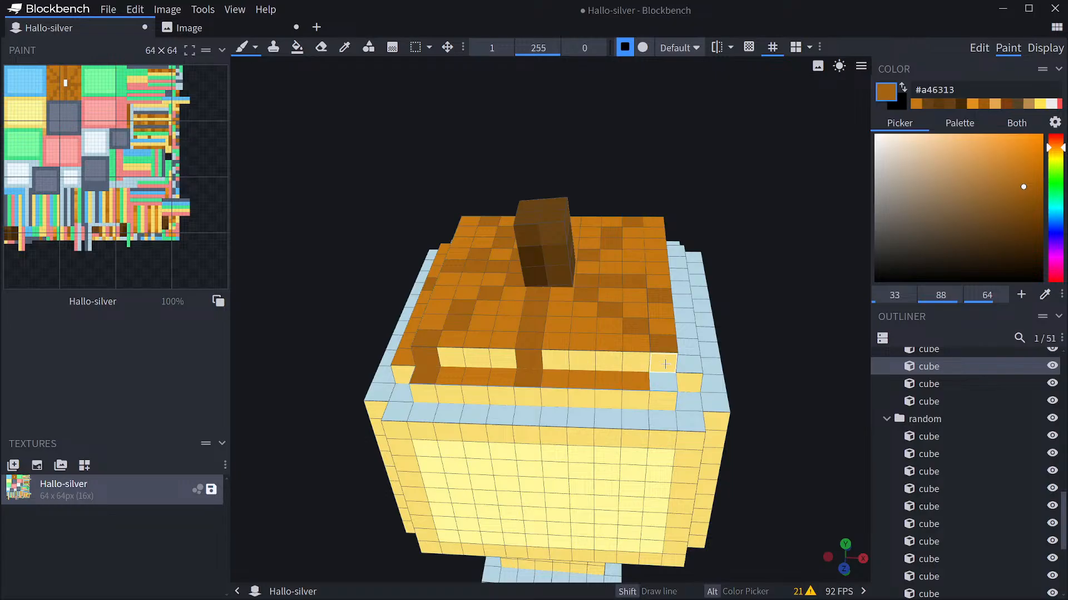
drag(665, 364, 664, 384)
Fill the yellow gaps between the ribs on the top layer's back face with #c47713.
alt+click(567, 375)
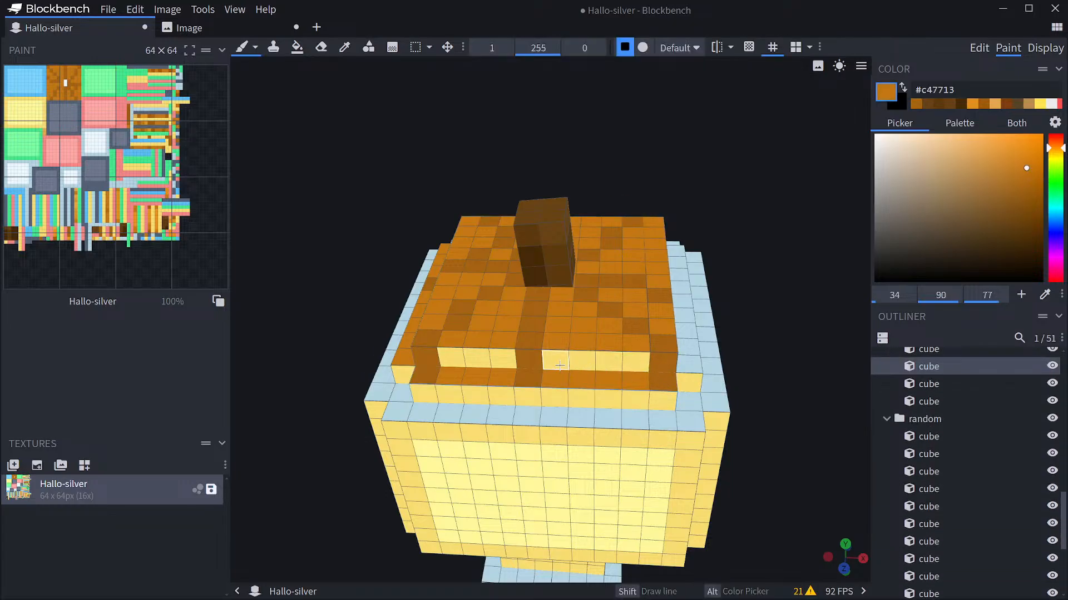
drag(560, 365, 629, 362)
drag(476, 361, 493, 356)
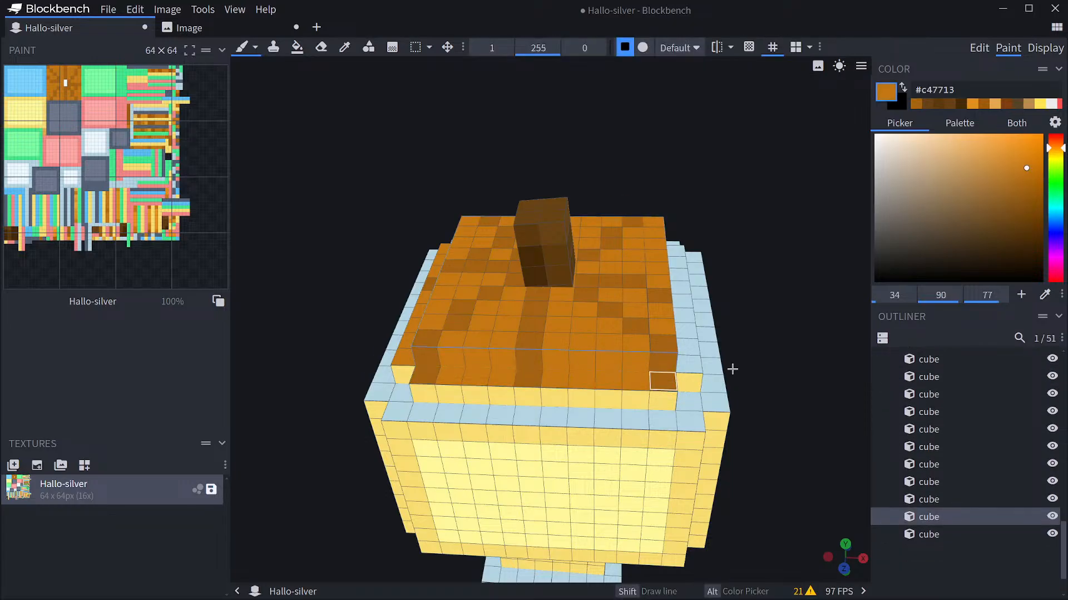
Extend three #a46313 ribs down the top layer's green side and its ledge, and start them on the second layer.
mouse_move(732, 370)
mouse_down()
mouse_move(737, 341)
mouse_move(608, 306)
mouse_move(468, 378)
mouse_move(729, 384)
mouse_up()
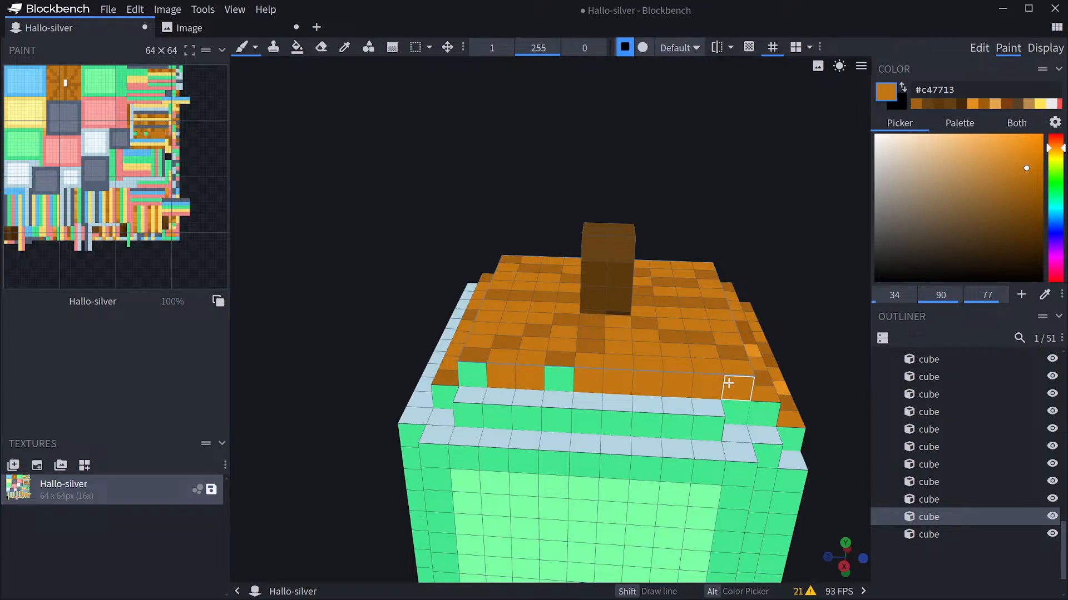
alt+click(560, 360)
click(558, 377)
click(485, 380)
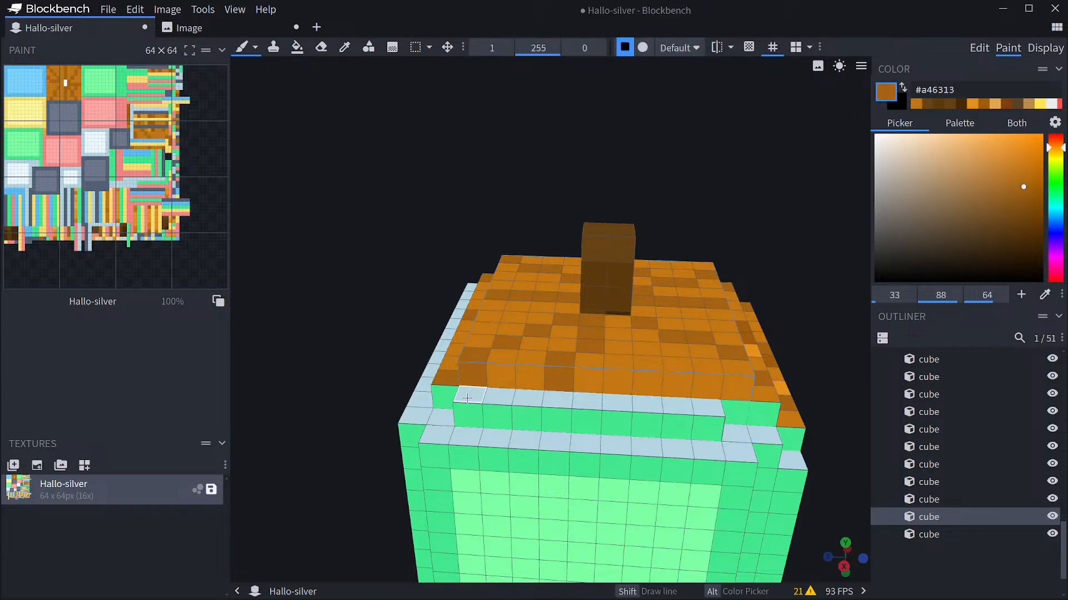
click(590, 423)
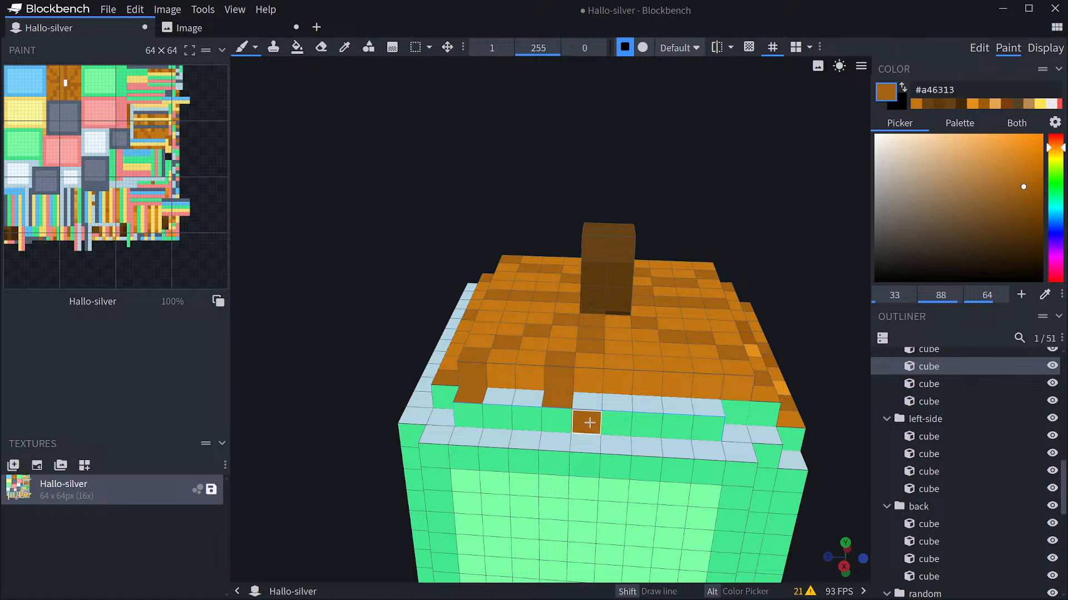
click(732, 407)
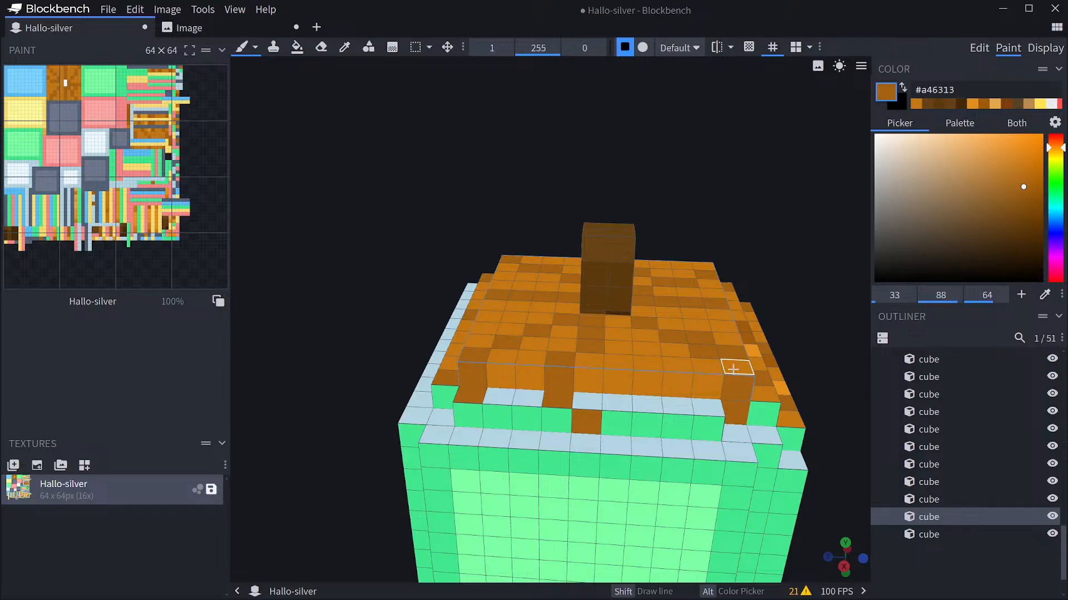
Carry the three #a46313 ribs over the second layer's ledge and begin them on the large green side.
drag(825, 381, 691, 368)
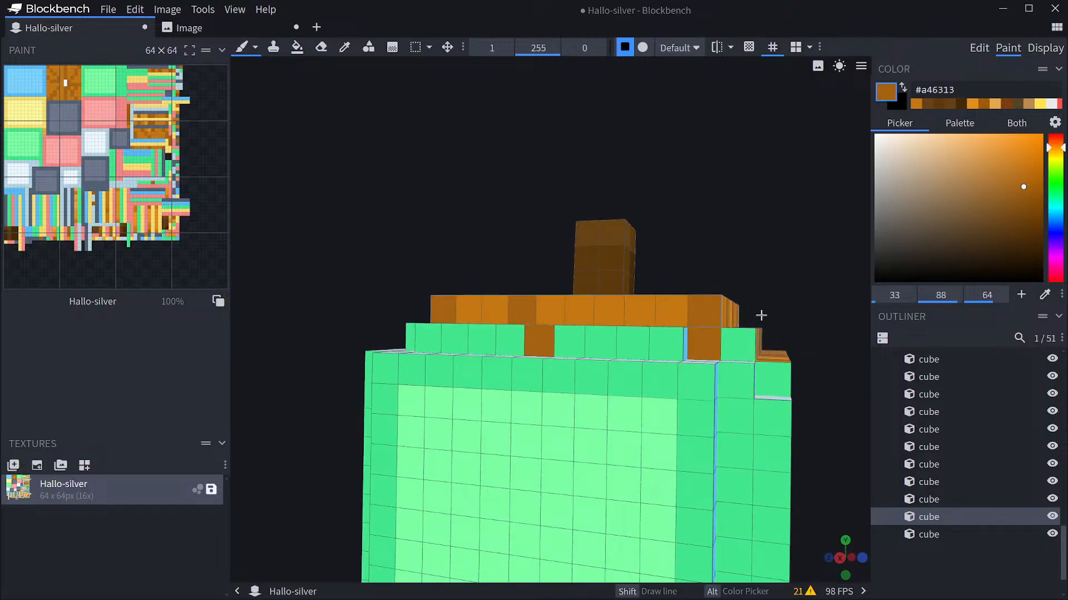
drag(761, 316, 766, 404)
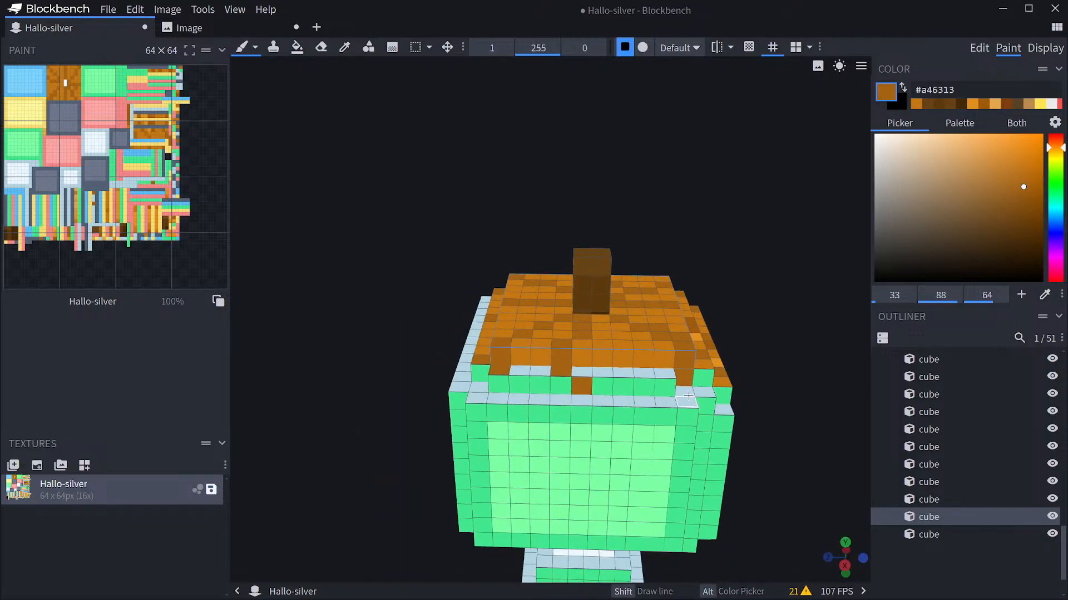
click(688, 395)
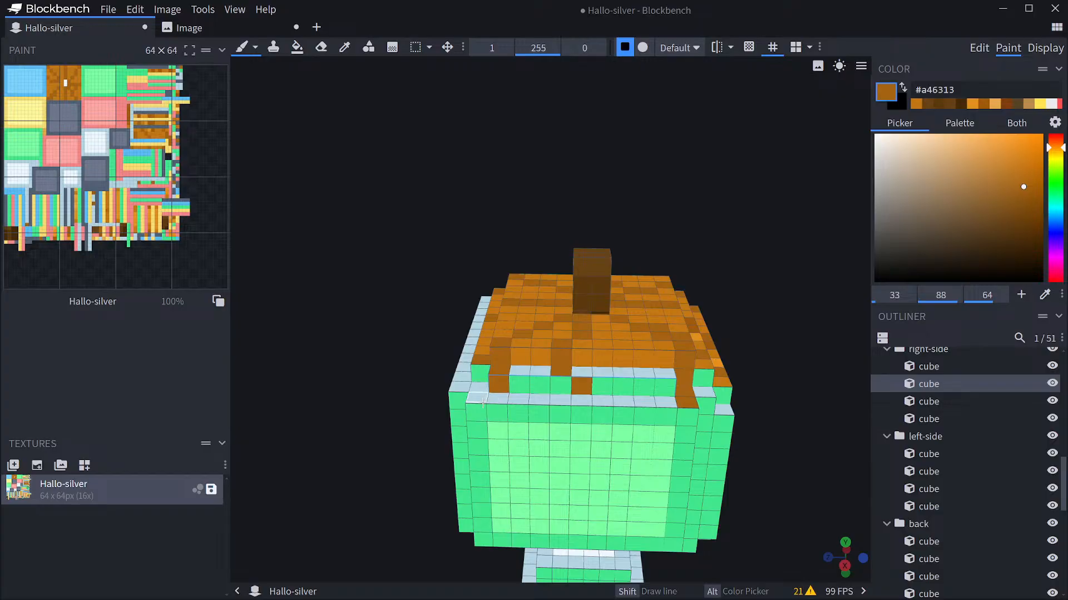
click(481, 399)
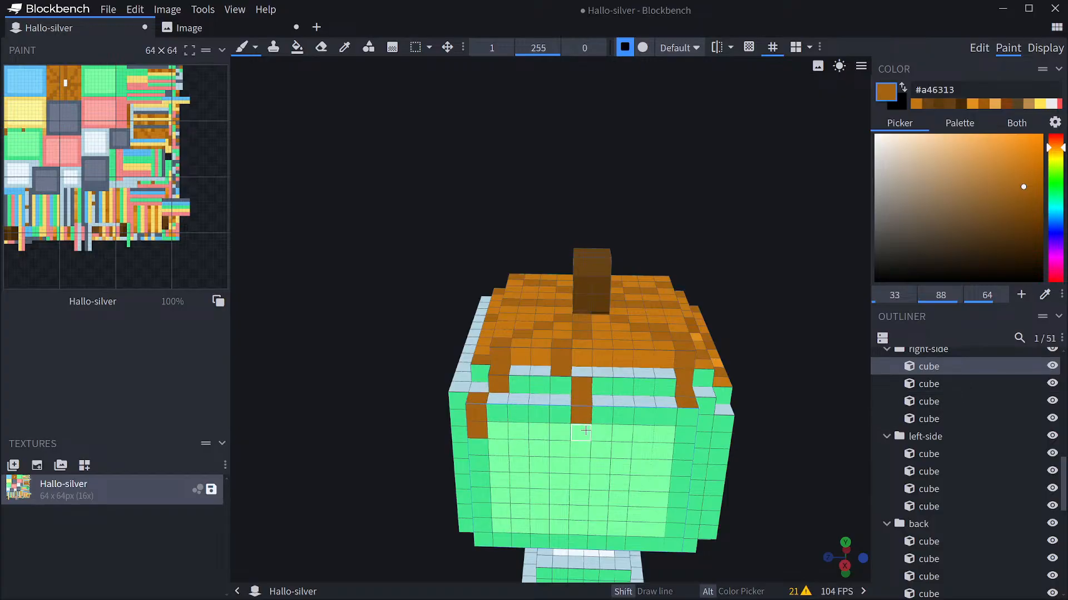
click(585, 431)
Continue the centre #a46313 rib down the large green side, shifting it sideways one pixel mid-height and back near the lower edge.
drag(765, 419, 768, 365)
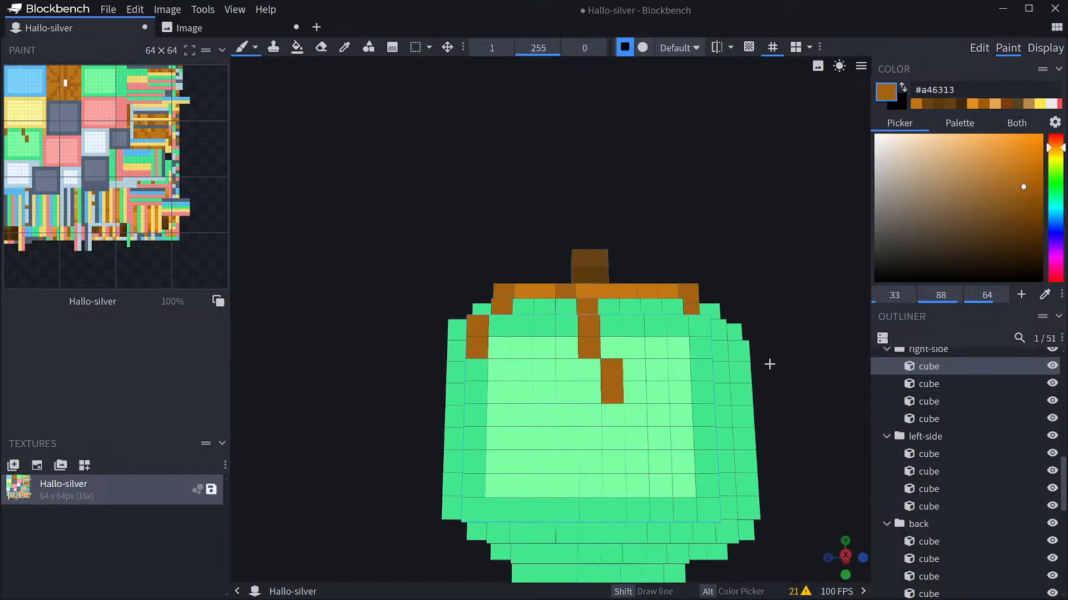
drag(605, 398, 608, 426)
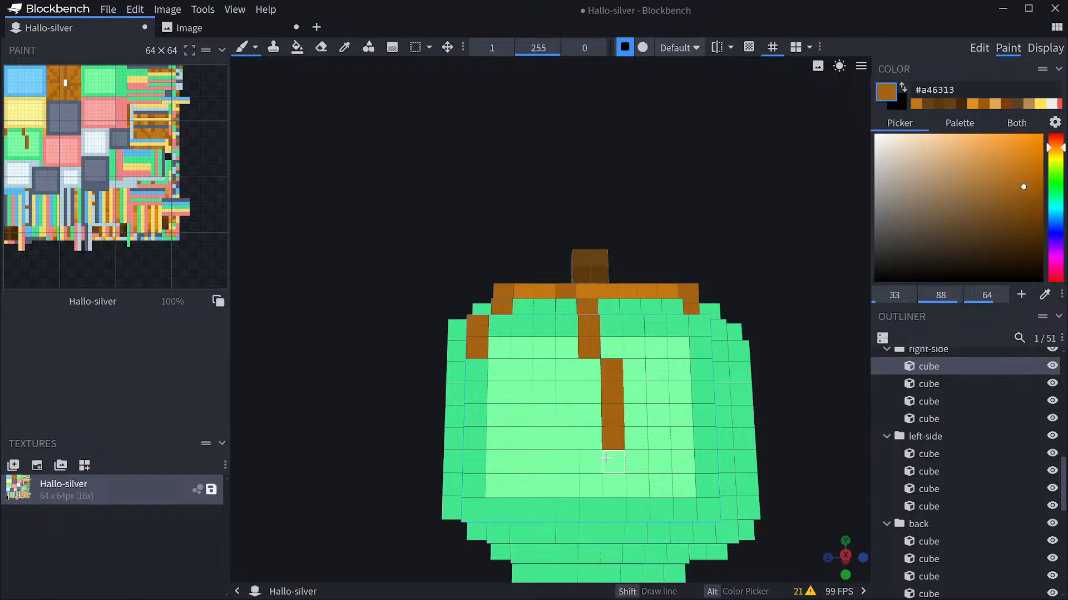
click(606, 457)
drag(589, 483, 589, 509)
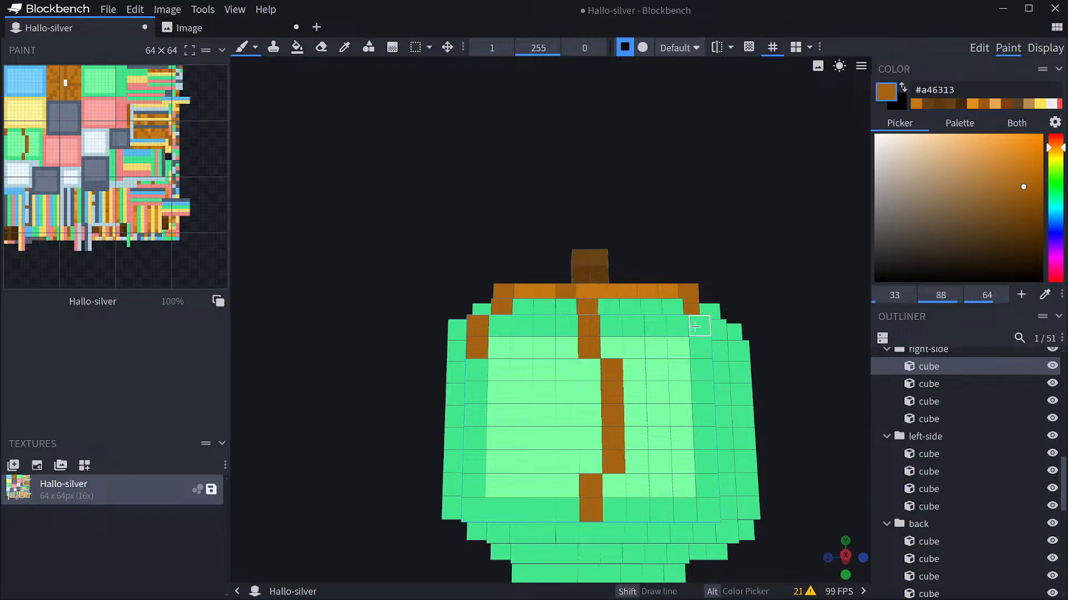
Paint broken #a46313 ribs along both vertical edges of the large green side, stepping onto the narrow corner faces in the middle.
drag(697, 361, 704, 401)
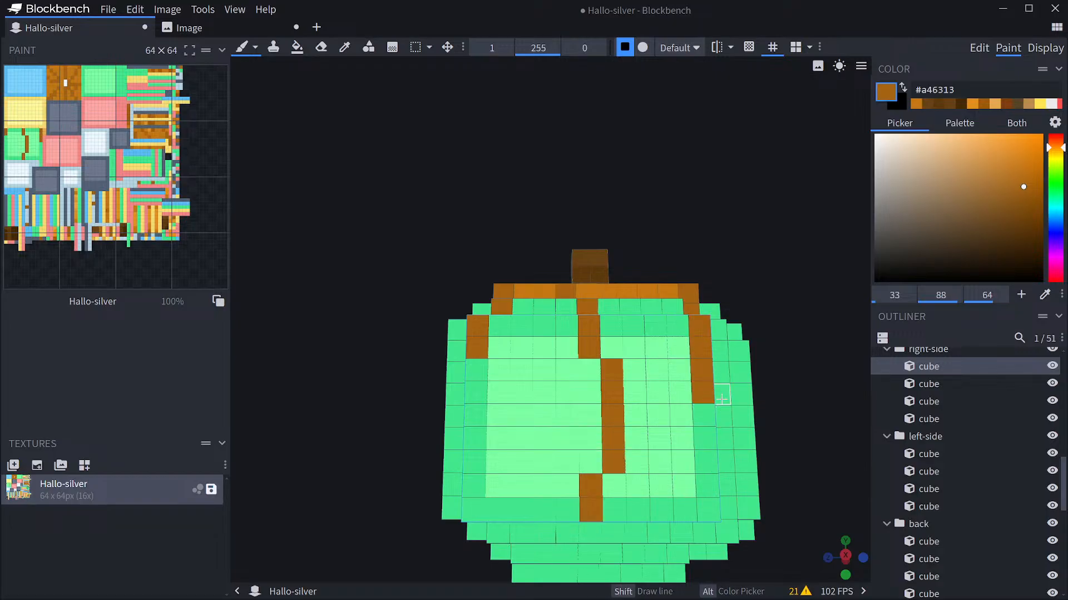
mouse_move(796, 429)
mouse_down()
mouse_move(779, 441)
mouse_move(639, 420)
mouse_up()
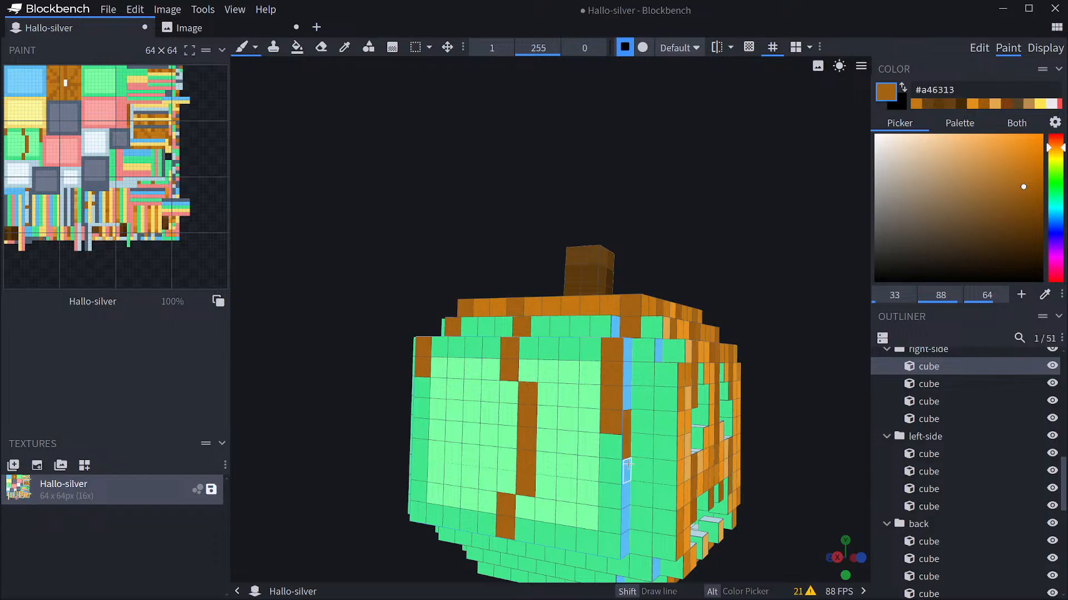
mouse_move(761, 476)
mouse_down()
mouse_move(676, 457)
mouse_move(652, 471)
mouse_move(867, 475)
mouse_up()
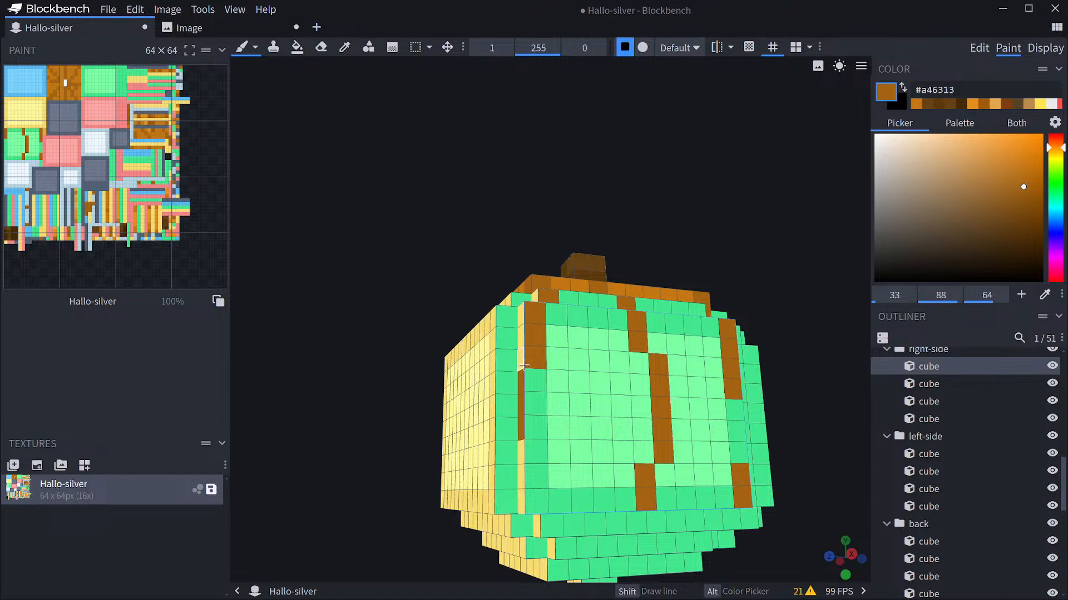
drag(523, 452, 537, 501)
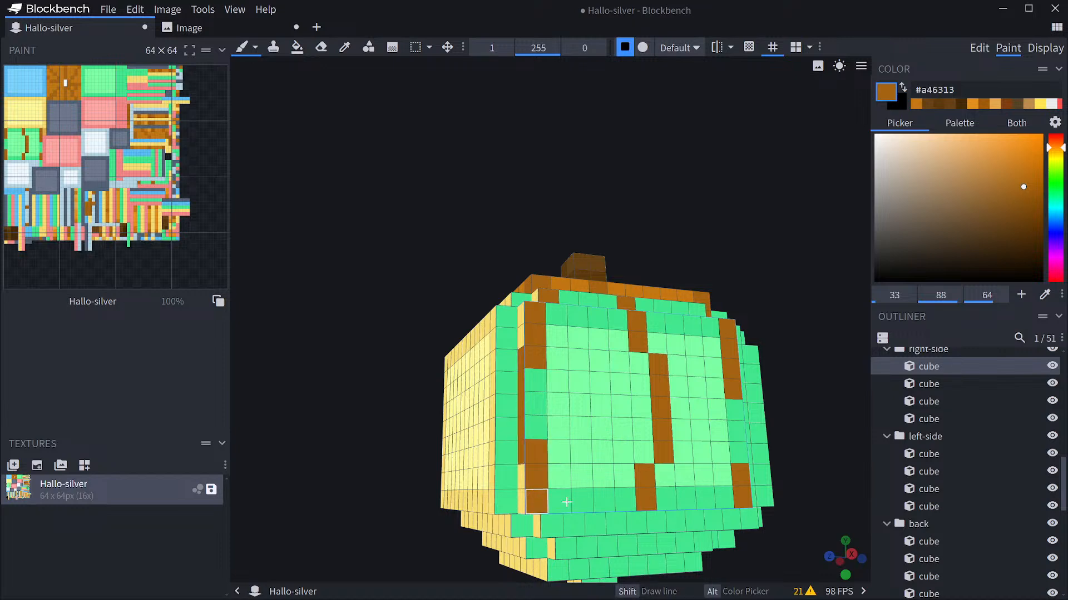
Continue the back-edge and centre ribs in #a46313 from the green side down across the pumpkin's stepped underside.
drag(750, 556, 713, 512)
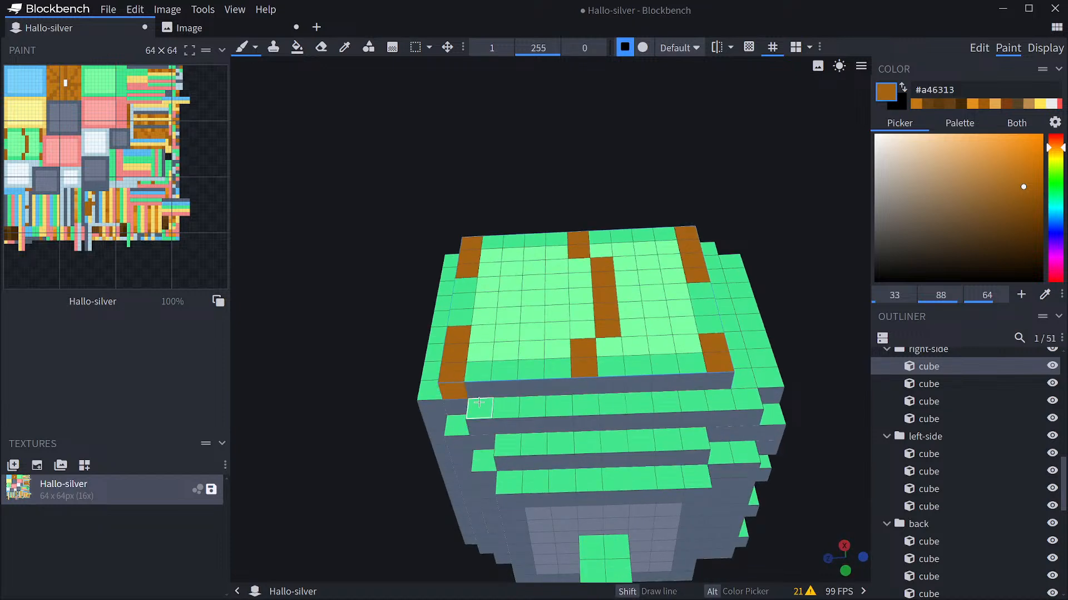
drag(478, 402, 506, 406)
click(528, 436)
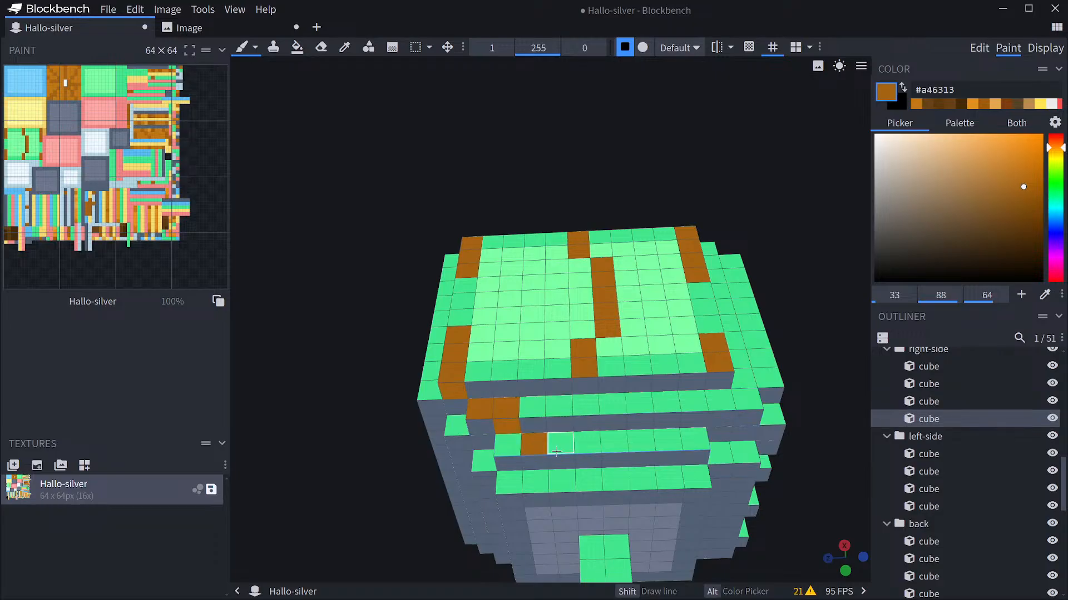
click(583, 399)
click(578, 386)
click(587, 424)
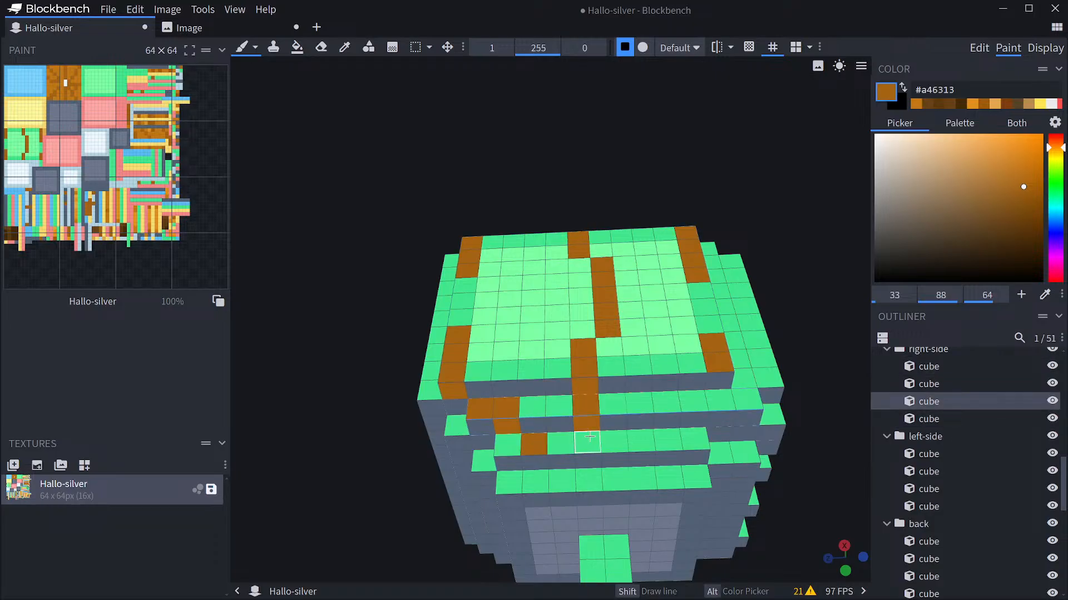
click(590, 443)
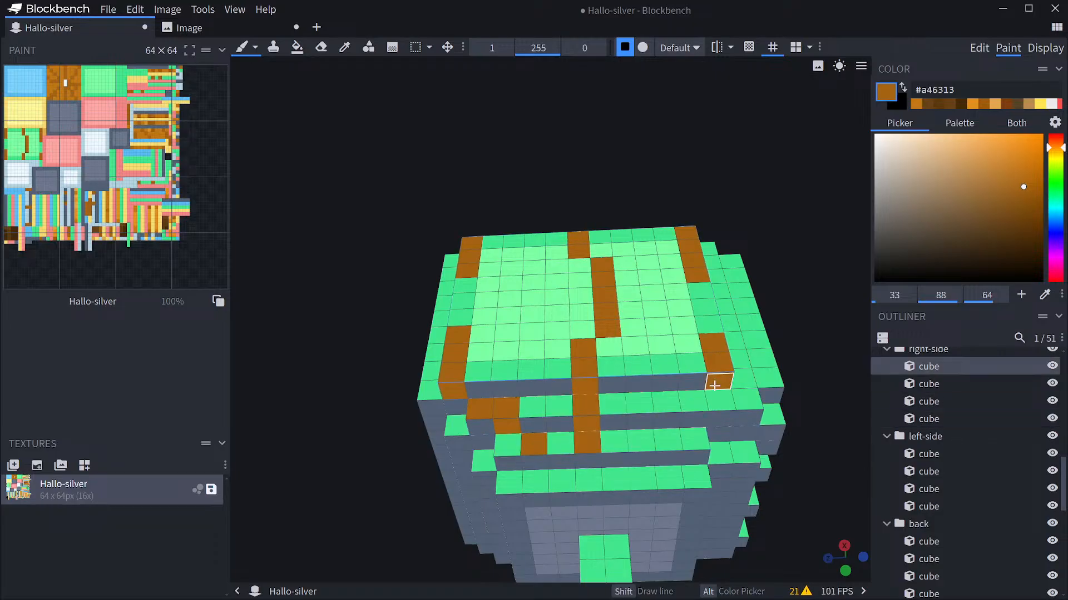
Continue the front-edge rib in #a46313 across the underside steps and mark all three ribs on the lowest green step.
click(691, 402)
click(688, 419)
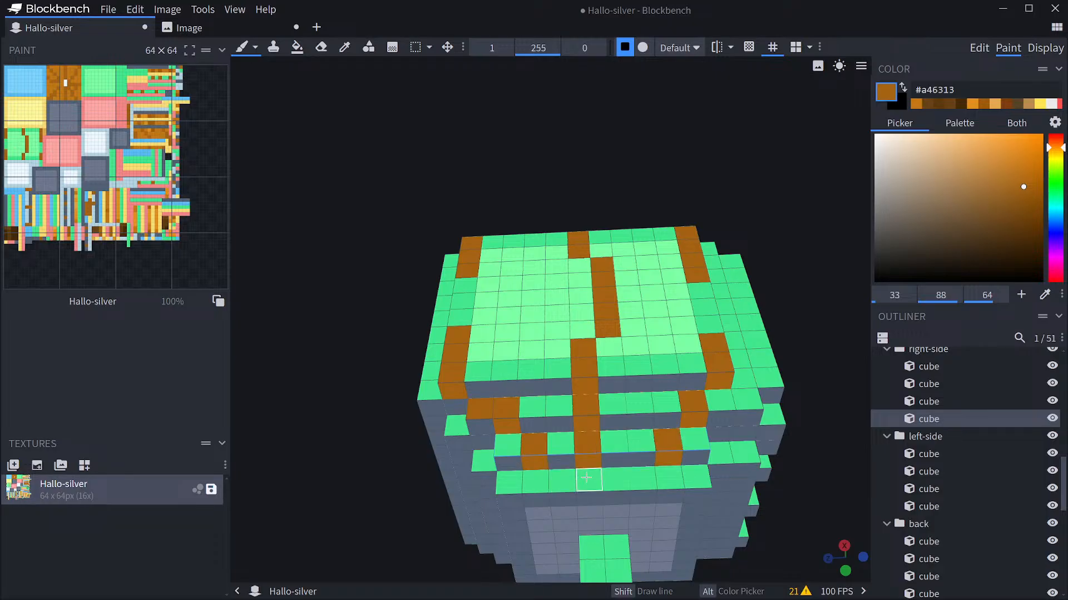
click(562, 481)
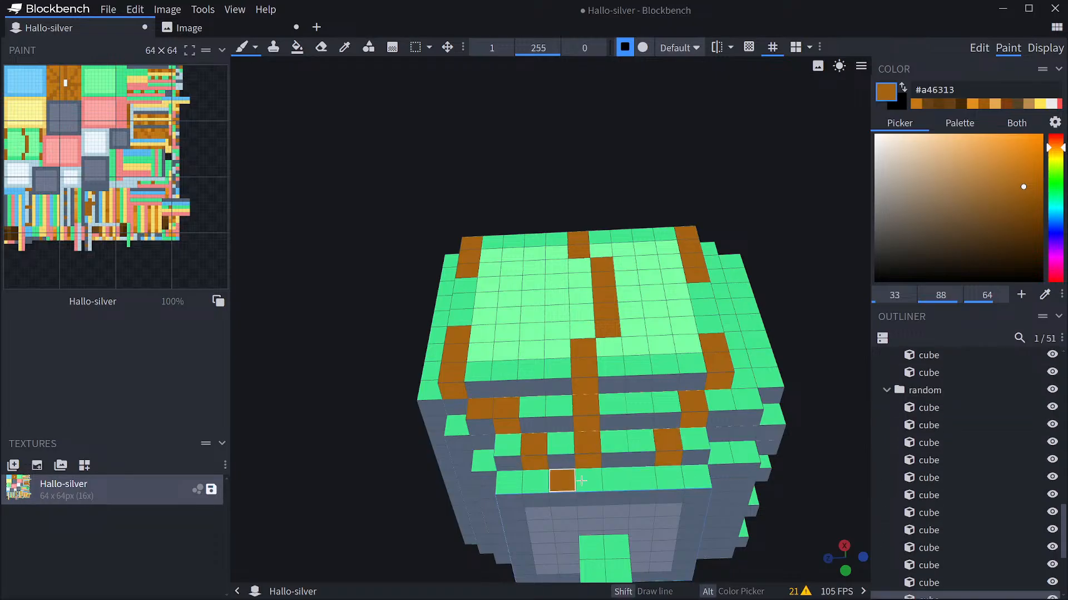
click(587, 480)
click(642, 479)
Pick #c47713 from the top and fill the area between the centre and front-edge ribs on the green side and its upper layer.
drag(799, 367, 758, 428)
scroll(784, 423, down, 5)
scroll(777, 426, up, 5)
key(alt)
alt+click(632, 331)
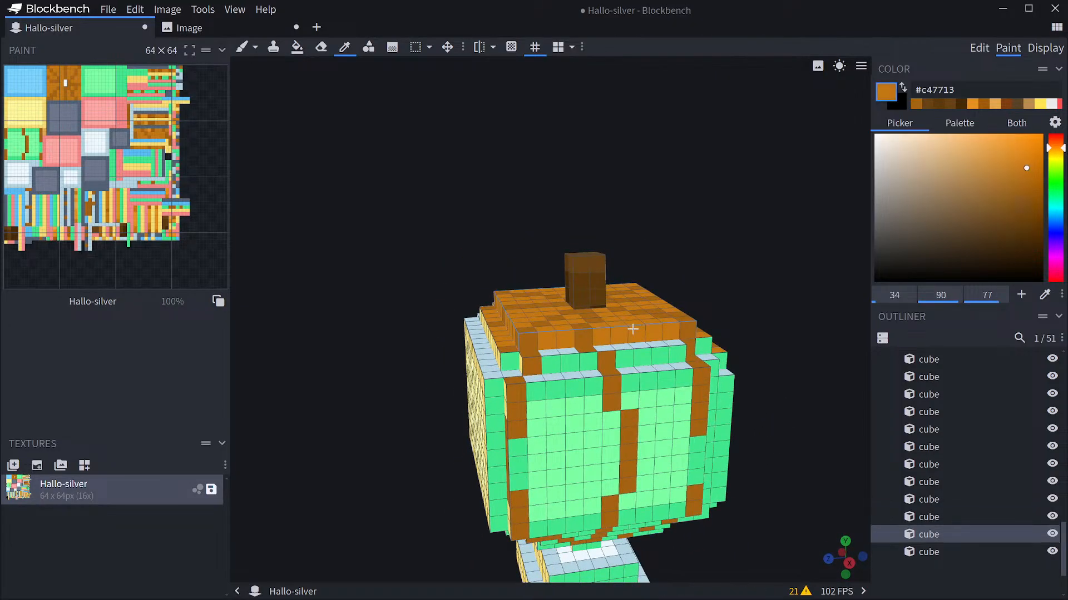
mouse_move(625, 361)
mouse_down()
mouse_move(677, 355)
mouse_move(644, 369)
mouse_move(680, 366)
mouse_move(644, 397)
mouse_move(671, 414)
mouse_move(643, 452)
mouse_up()
mouse_move(778, 451)
mouse_down()
mouse_move(753, 417)
mouse_move(658, 415)
mouse_move(623, 437)
mouse_move(597, 484)
mouse_move(613, 500)
mouse_up()
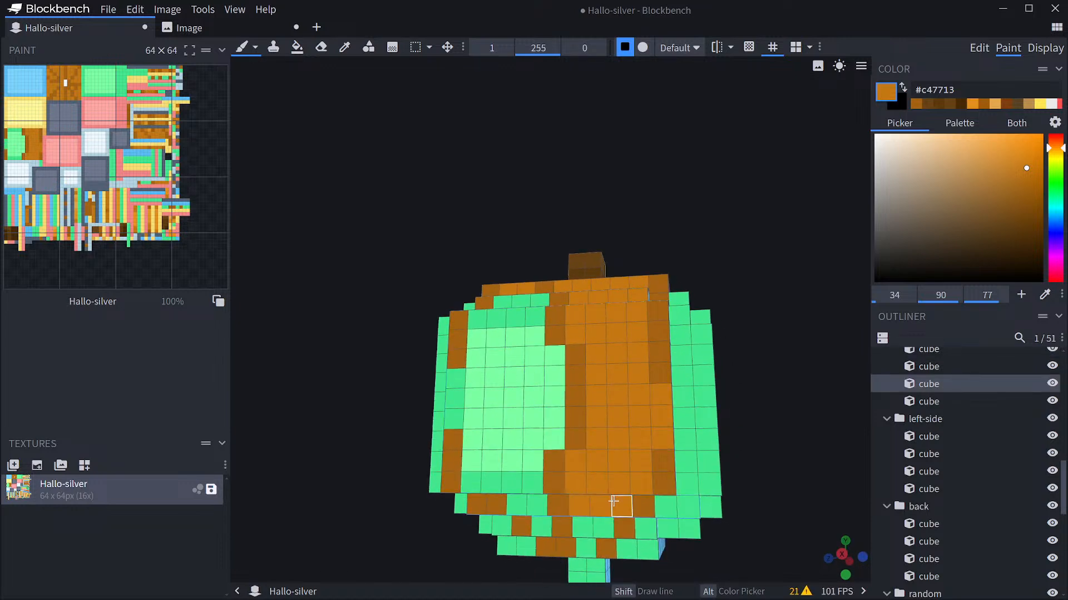
Fill between the ribs on the stepped underside and the remaining back half of the large green side with #c47713.
drag(748, 456, 698, 400)
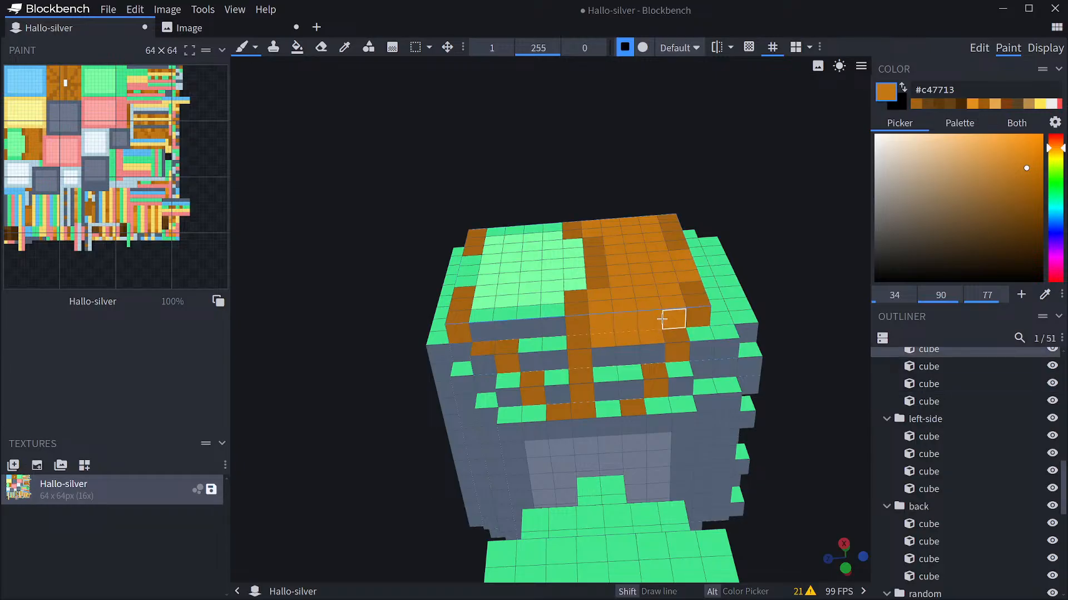
mouse_move(625, 353)
mouse_down()
mouse_move(626, 377)
mouse_move(578, 408)
mouse_move(553, 362)
mouse_move(488, 332)
mouse_up()
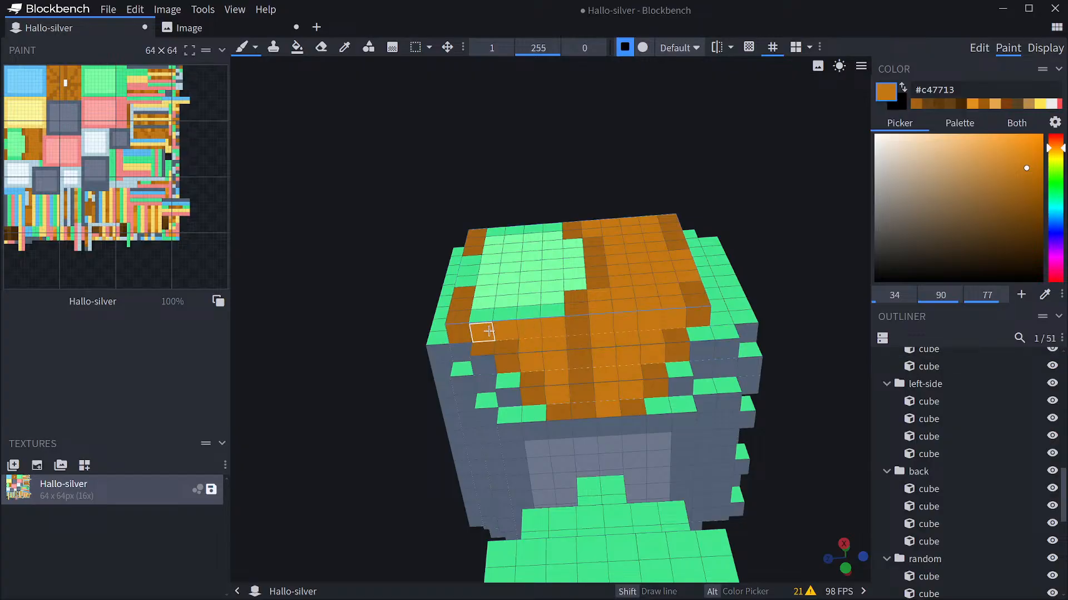
drag(745, 255, 766, 320)
mouse_move(523, 483)
mouse_down()
mouse_move(562, 470)
mouse_move(583, 445)
mouse_move(581, 389)
mouse_move(541, 469)
mouse_move(517, 386)
mouse_move(515, 470)
mouse_move(504, 397)
mouse_up()
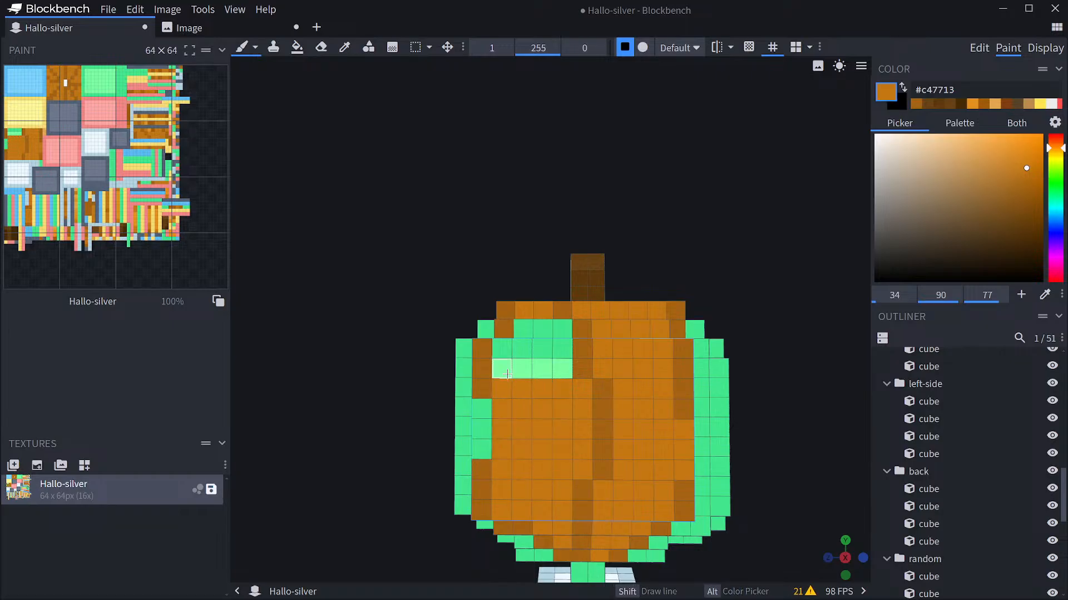
mouse_move(522, 338)
mouse_down()
mouse_move(521, 353)
mouse_move(561, 331)
mouse_move(558, 369)
mouse_up()
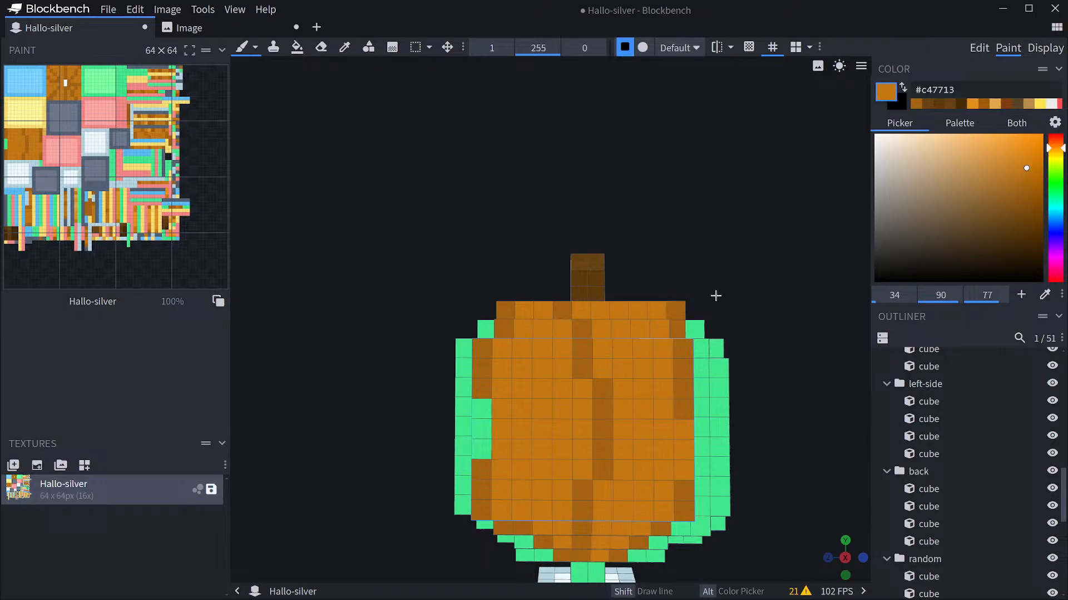
Paint the remaining pale pixels between the ribs on the ledges above the newly painted side with #c47713.
drag(715, 296, 610, 396)
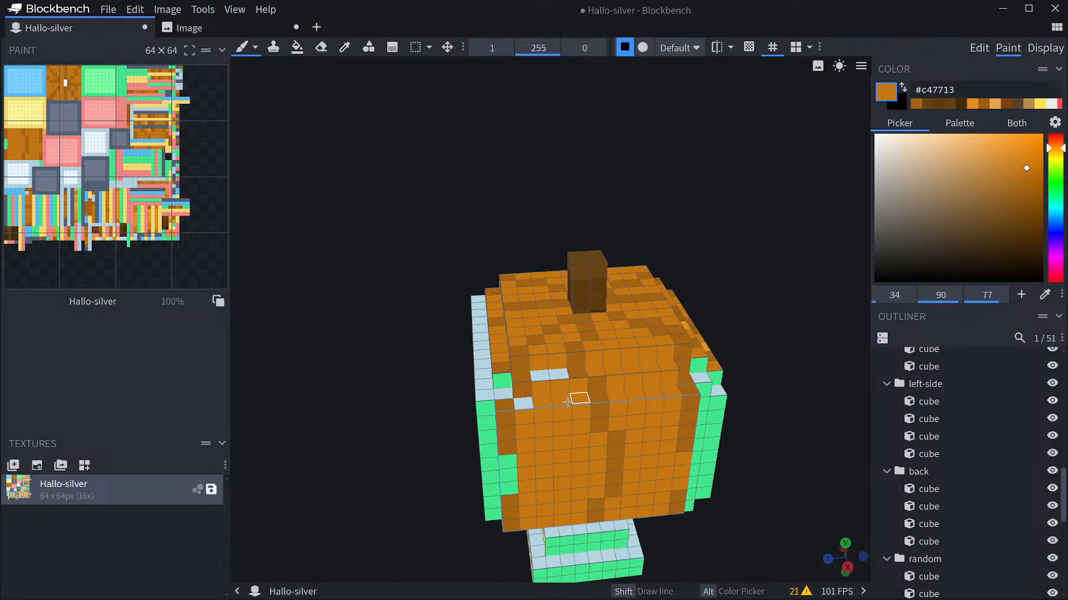
click(540, 376)
click(558, 375)
Paint the upper part of the green corner between the painted side and the carved face with #c47713.
mouse_move(801, 370)
mouse_down()
mouse_move(757, 368)
mouse_move(741, 343)
mouse_move(559, 387)
mouse_up()
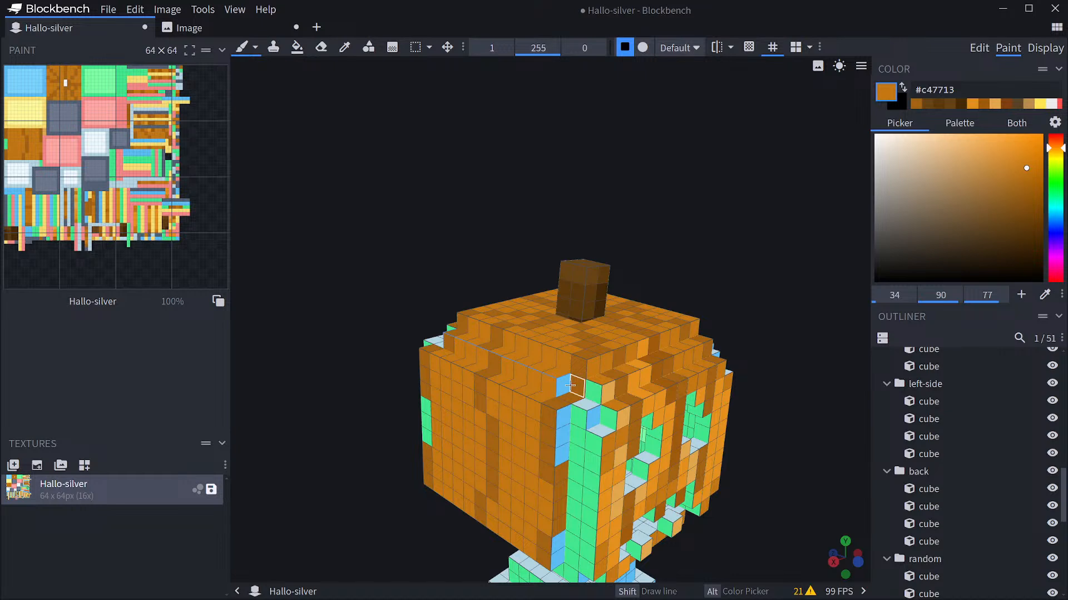
click(564, 383)
drag(764, 334, 751, 307)
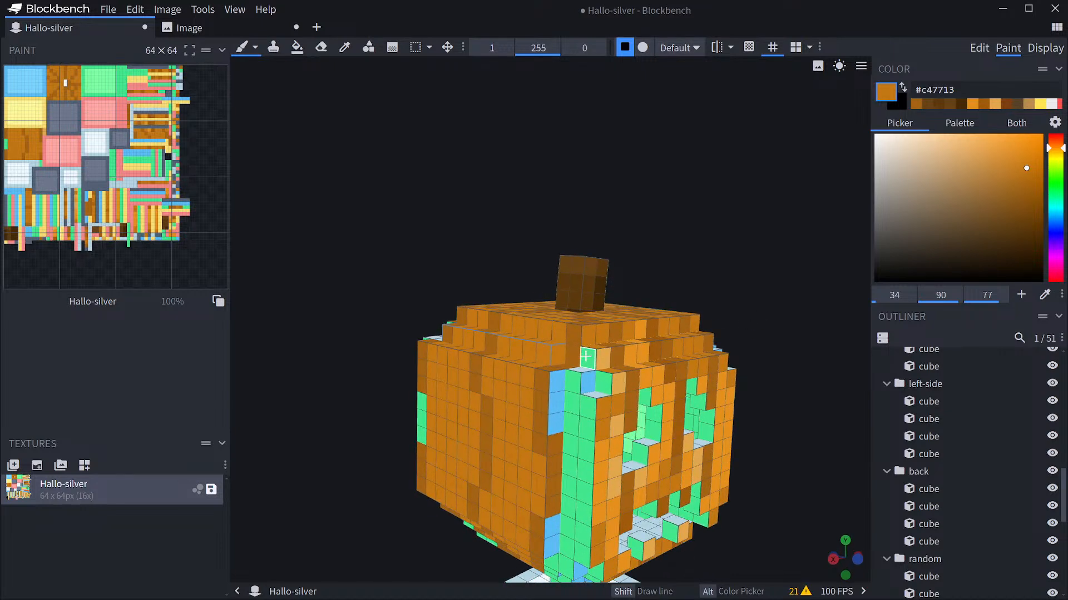
click(586, 356)
mouse_move(741, 354)
mouse_down()
mouse_move(784, 360)
mouse_move(779, 329)
mouse_move(791, 334)
mouse_move(784, 359)
mouse_up()
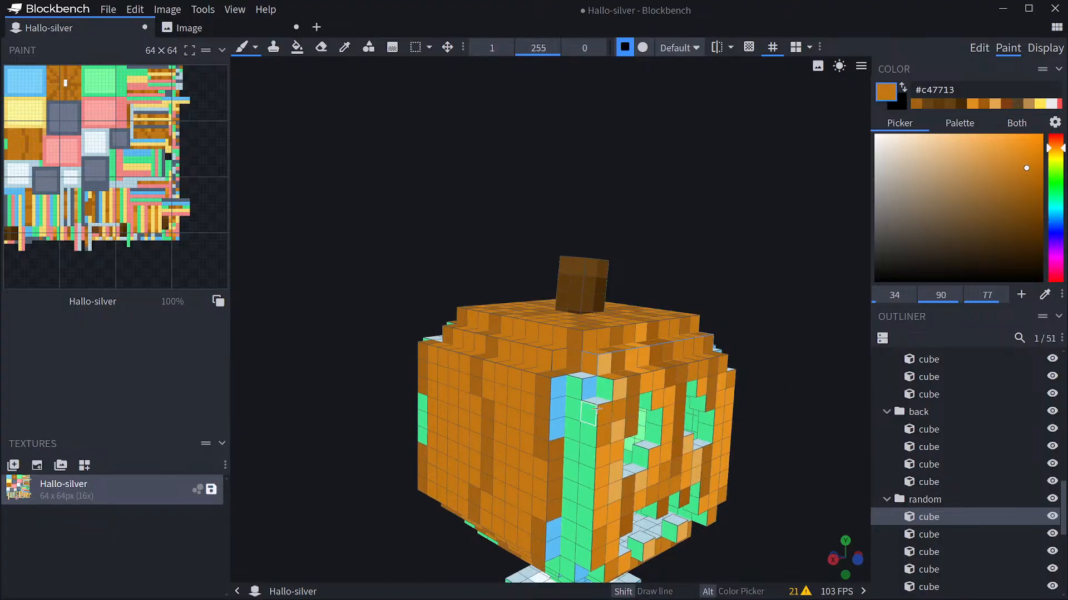
mouse_move(590, 413)
mouse_down()
mouse_move(575, 409)
mouse_move(575, 427)
mouse_up()
click(574, 388)
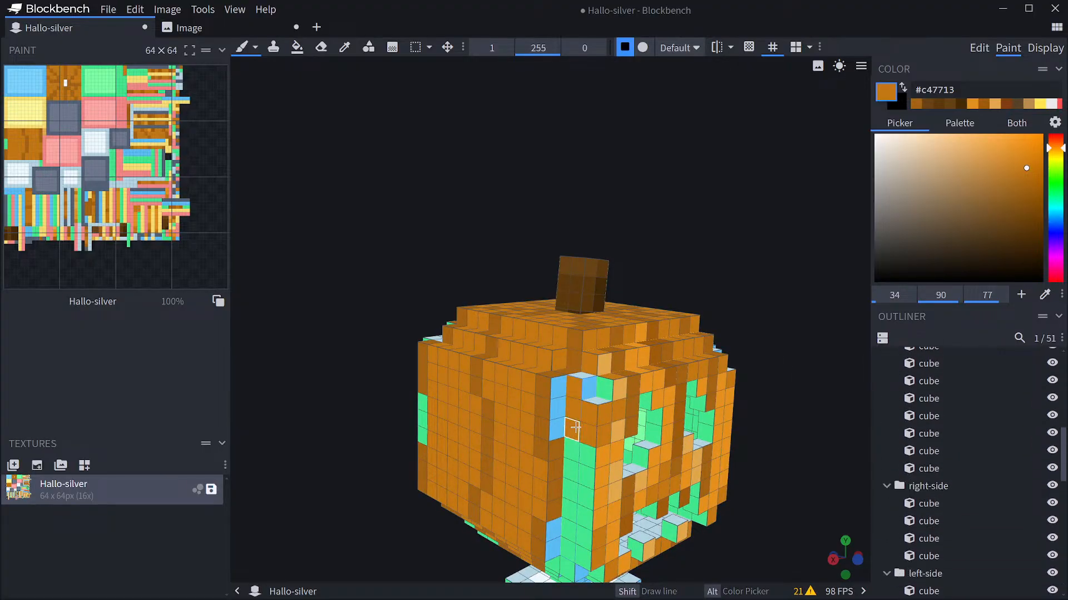
Fill the rest of the corner column beside the carved face, including its blue strips and small ledges, with #c47713.
drag(751, 366, 759, 320)
mouse_move(598, 348)
mouse_down()
mouse_move(581, 390)
mouse_move(601, 381)
mouse_move(570, 460)
mouse_move(608, 454)
mouse_up()
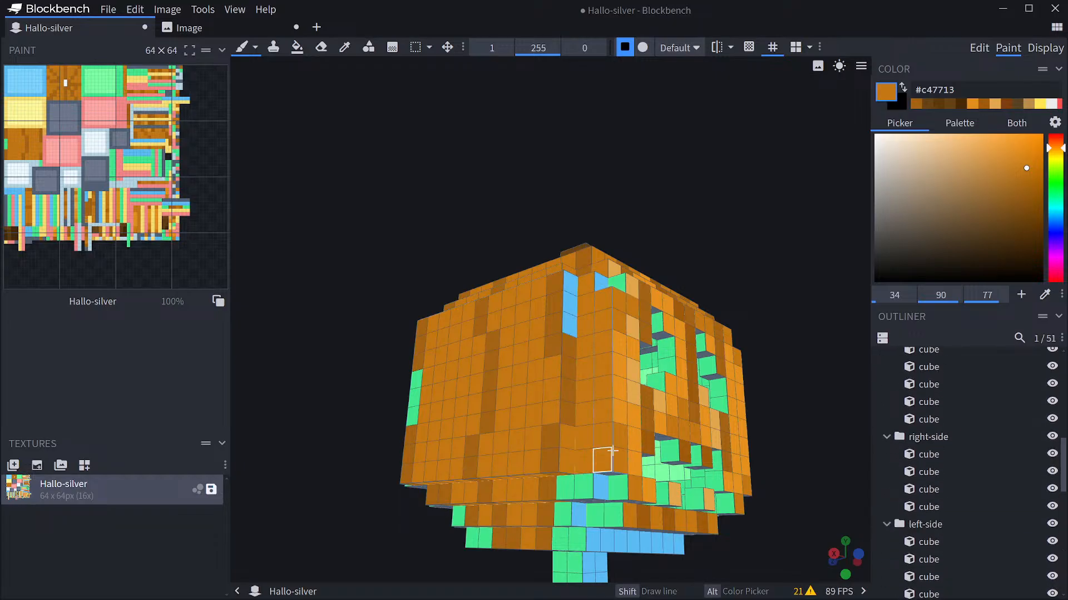
drag(767, 327, 766, 388)
mouse_move(572, 433)
mouse_down()
mouse_move(560, 395)
mouse_move(588, 391)
mouse_move(598, 405)
mouse_up()
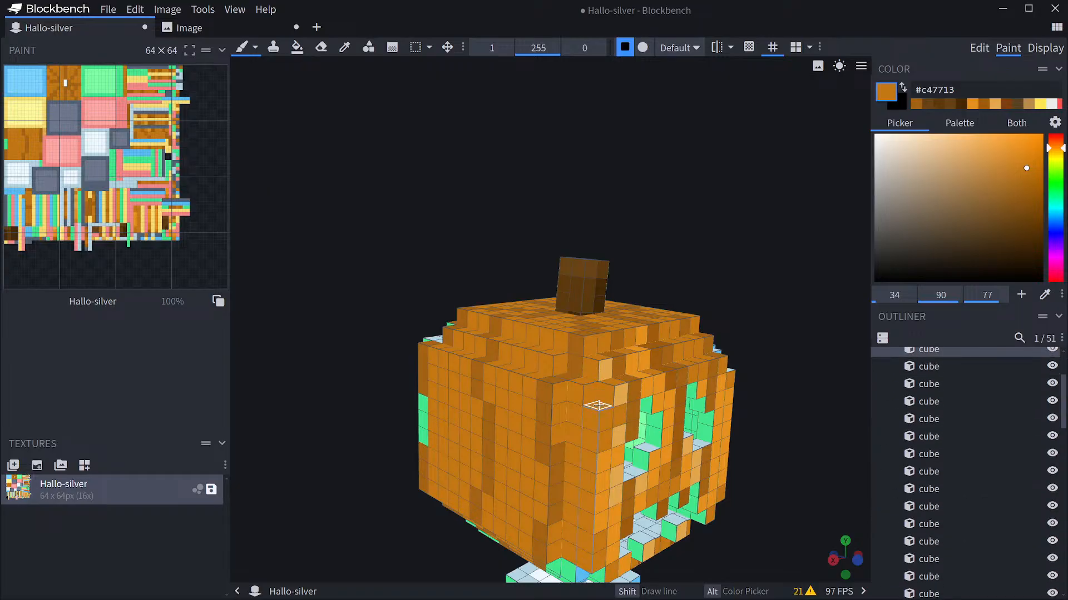
Fill the green gap in the side's back-edge rib and the upper yellow gap on the adjoining corner face with #c47713.
drag(793, 360, 745, 505)
scroll(742, 443, up, 5)
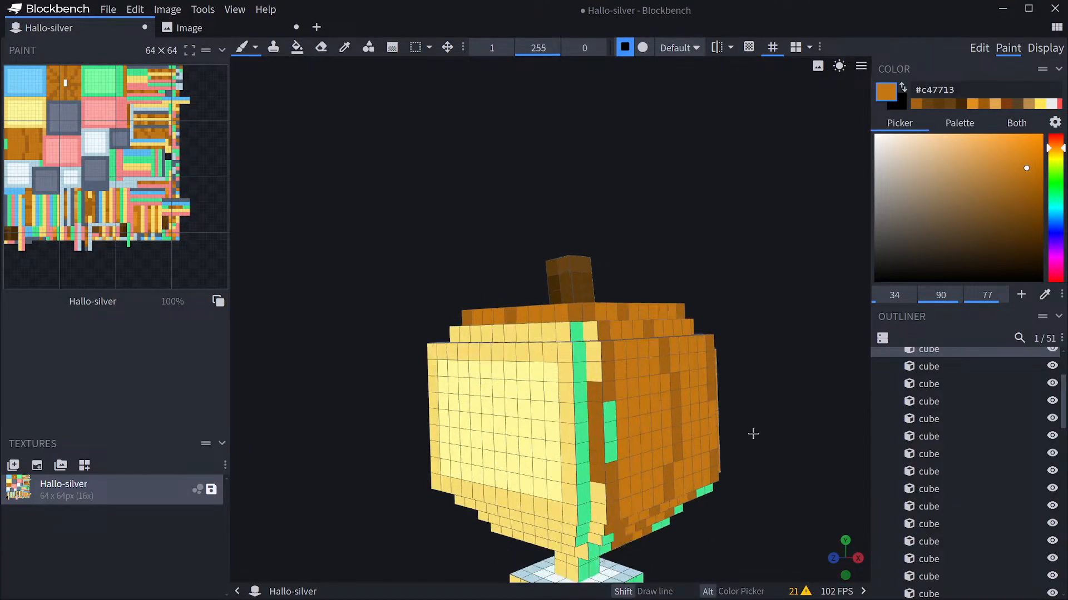
click(631, 492)
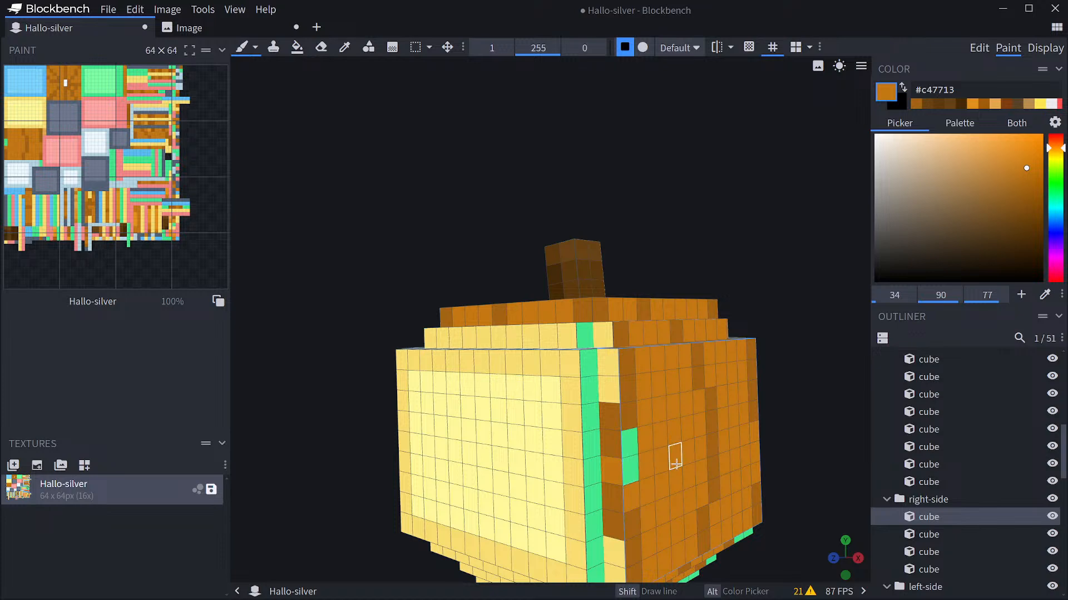
key(ctrl+z)
drag(791, 413, 782, 289)
scroll(767, 301, up, 3)
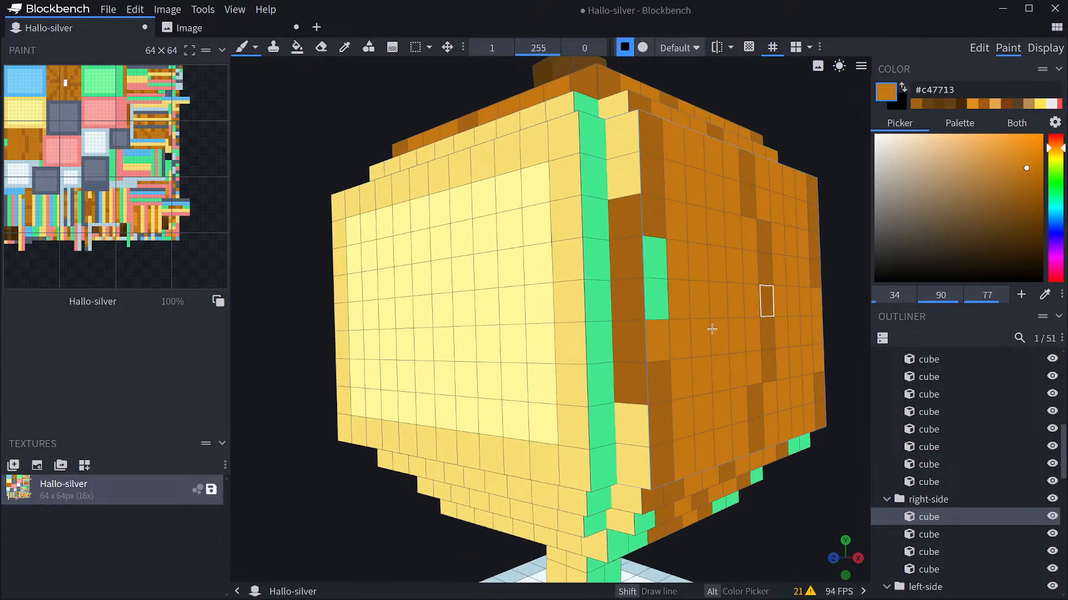
drag(650, 298, 651, 262)
drag(624, 180, 622, 140)
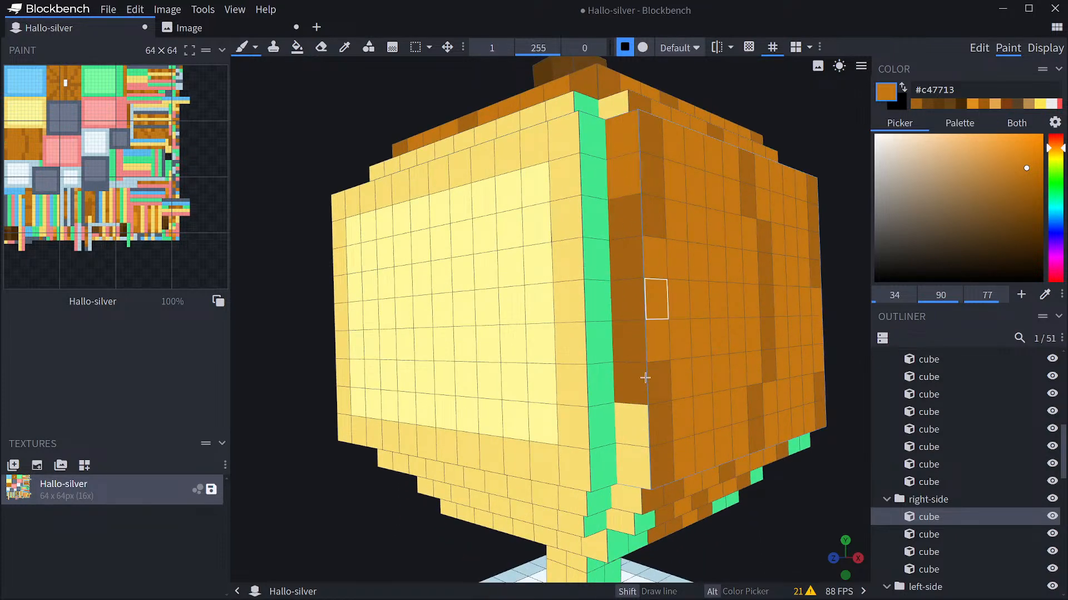
Paint the bare vertical corner strip between the pumpkin's yellow and orange sides, including its top notch, with #c47713.
drag(632, 426, 633, 466)
drag(851, 299, 825, 346)
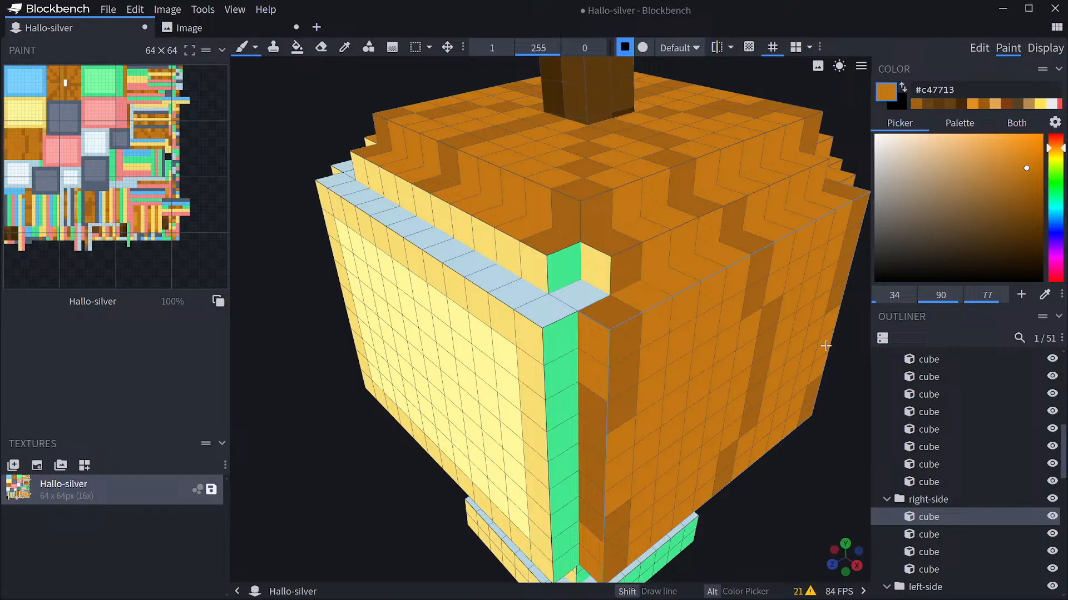
click(598, 272)
click(576, 291)
click(564, 270)
click(547, 312)
click(558, 334)
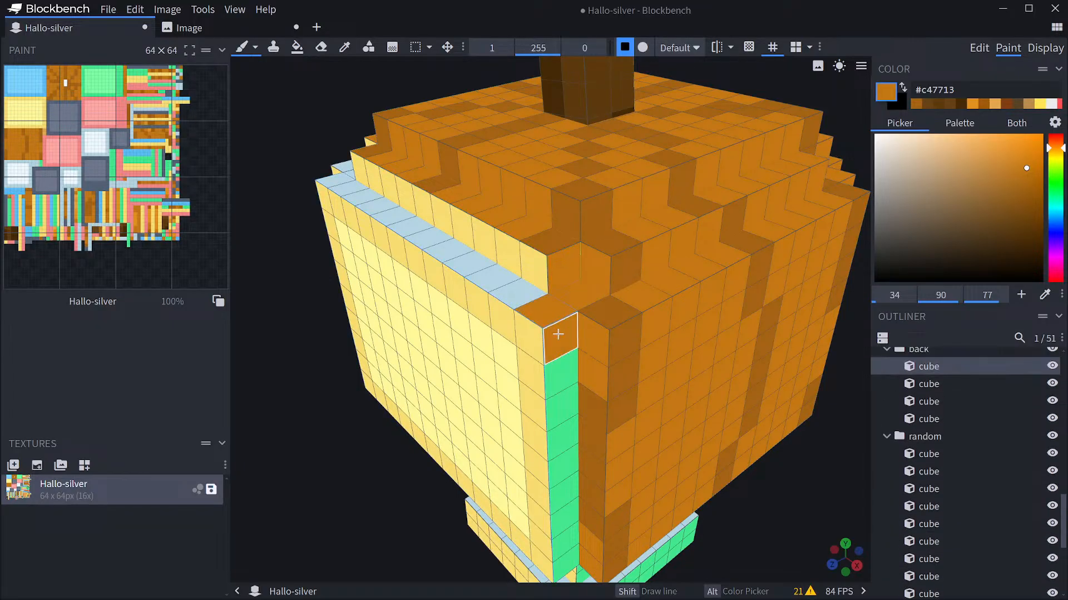
drag(796, 482, 572, 301)
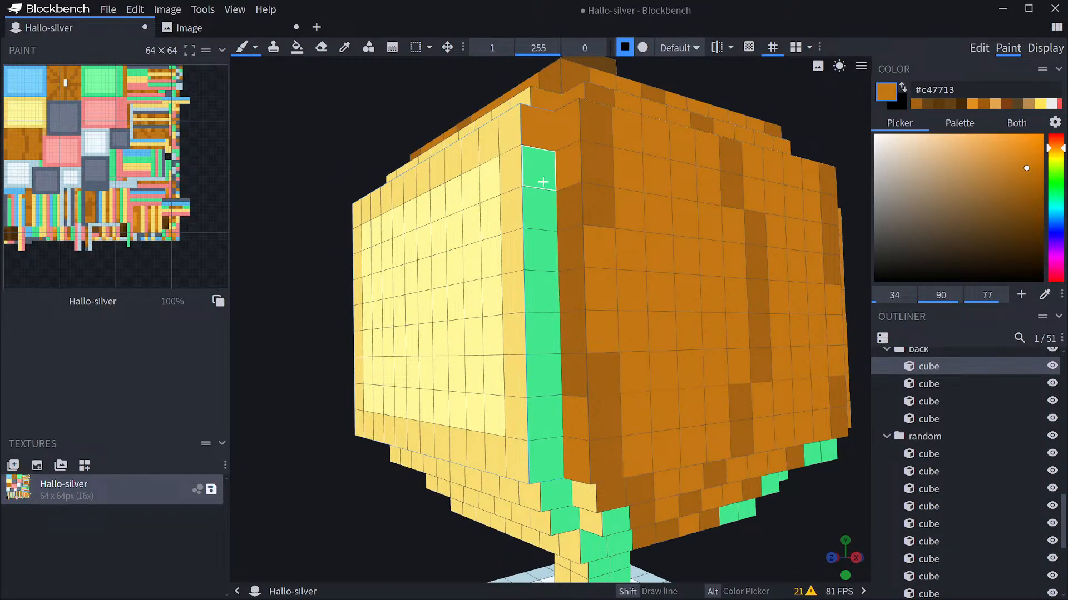
drag(543, 181, 553, 451)
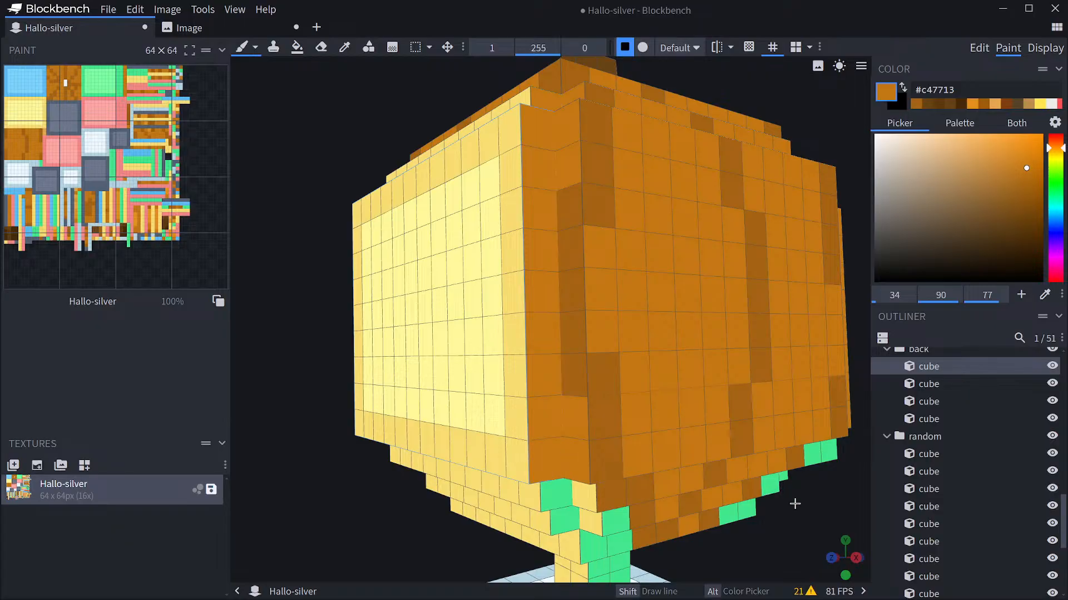
Paint the bare corner cells on the stepped layers beneath that corner with #c47713.
mouse_move(795, 504)
mouse_down()
mouse_move(801, 338)
mouse_move(576, 251)
mouse_up()
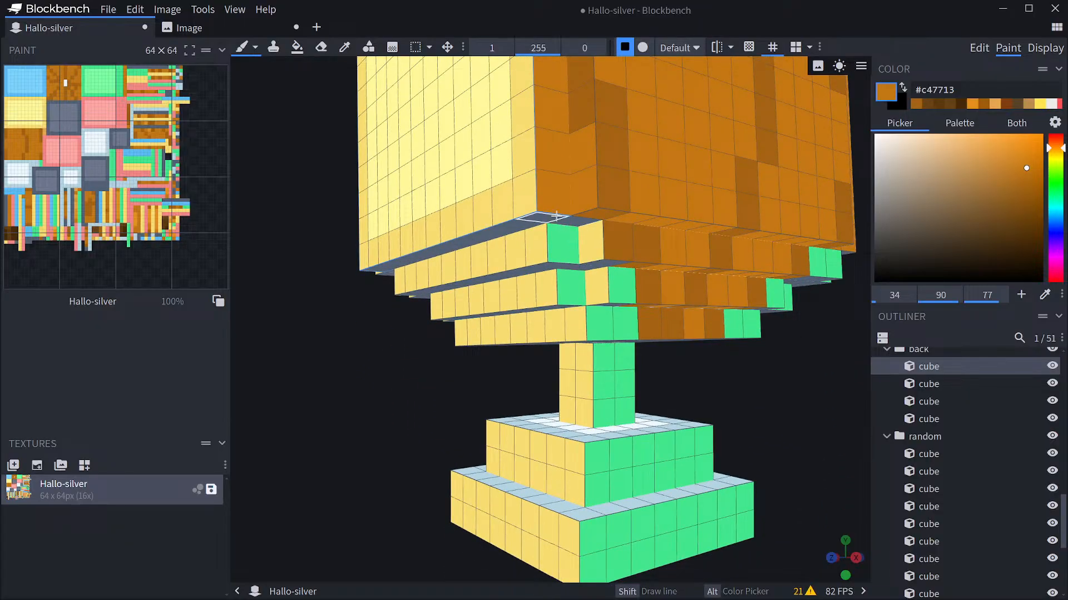
click(576, 225)
click(583, 281)
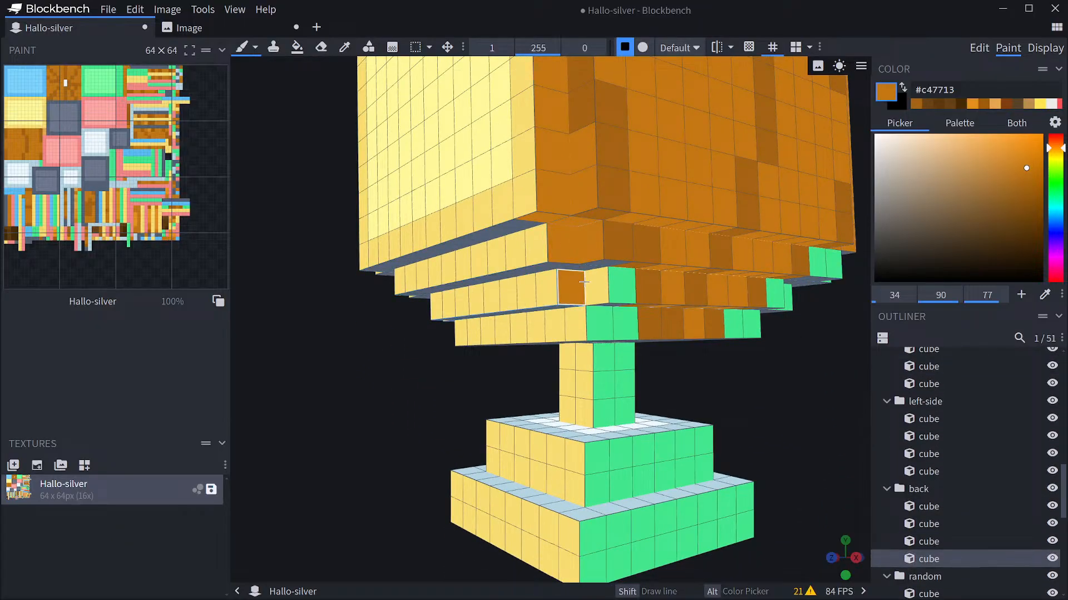
click(594, 279)
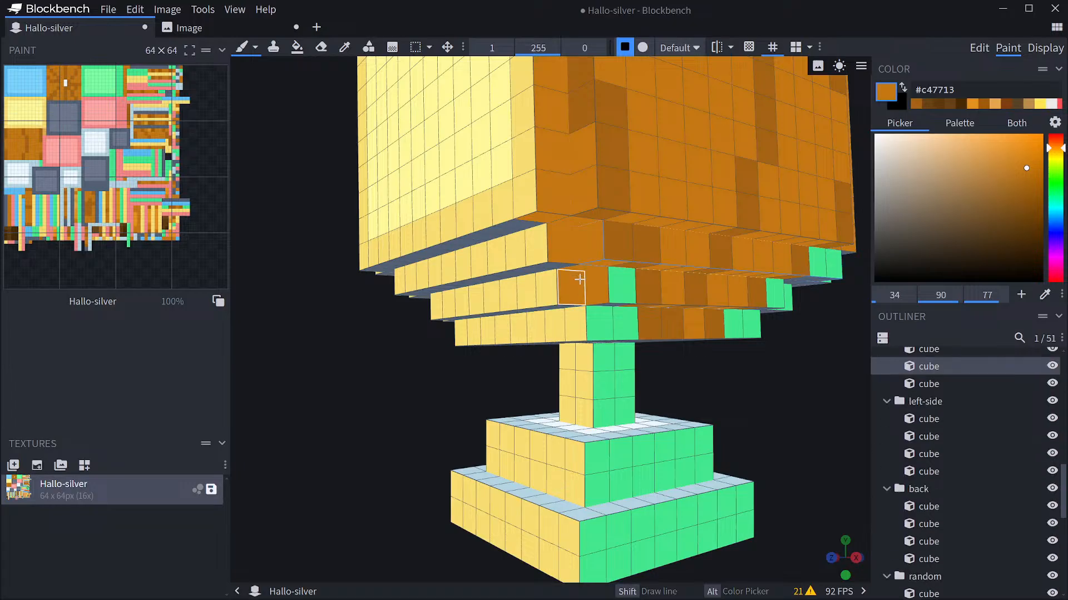
click(628, 293)
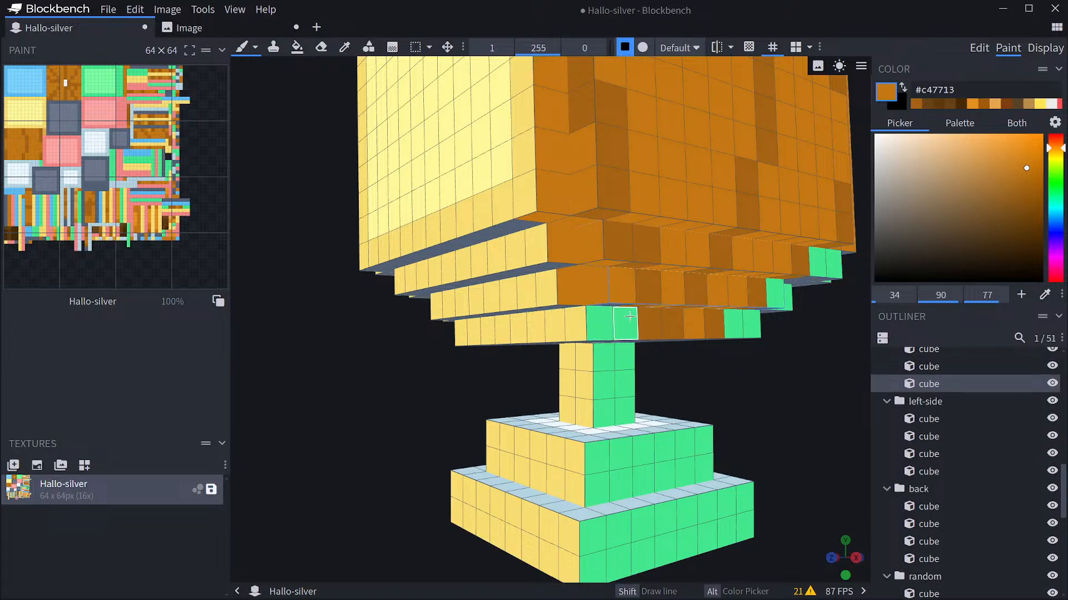
drag(777, 396, 656, 374)
click(466, 343)
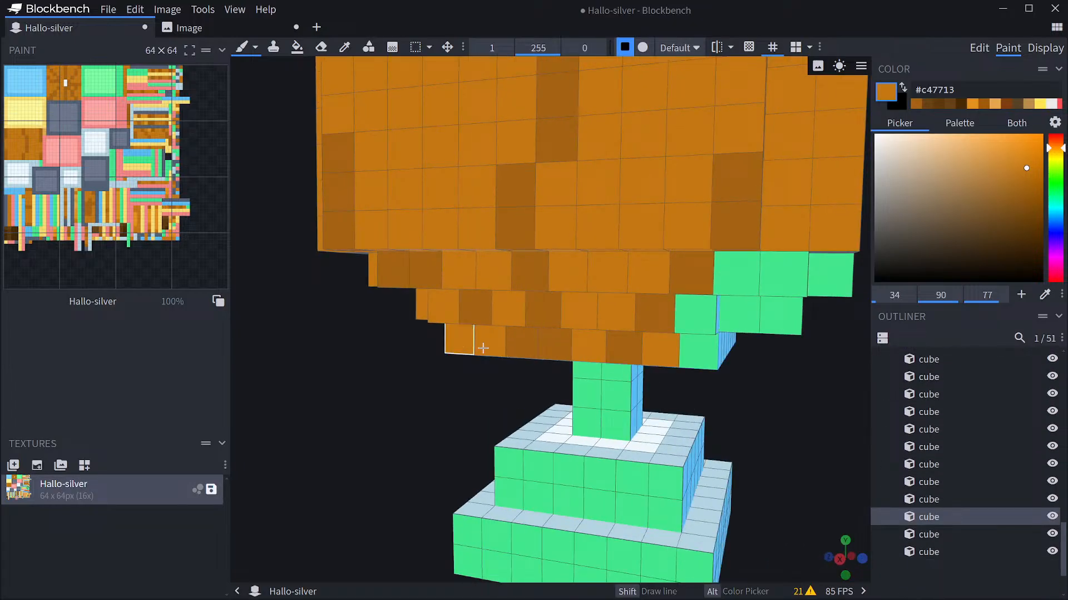
Paint the bare side and underside cells of the stepped lower corner beside the carved mouth with #c47713.
click(694, 313)
mouse_move(758, 365)
mouse_down()
mouse_move(690, 343)
mouse_move(705, 356)
mouse_up()
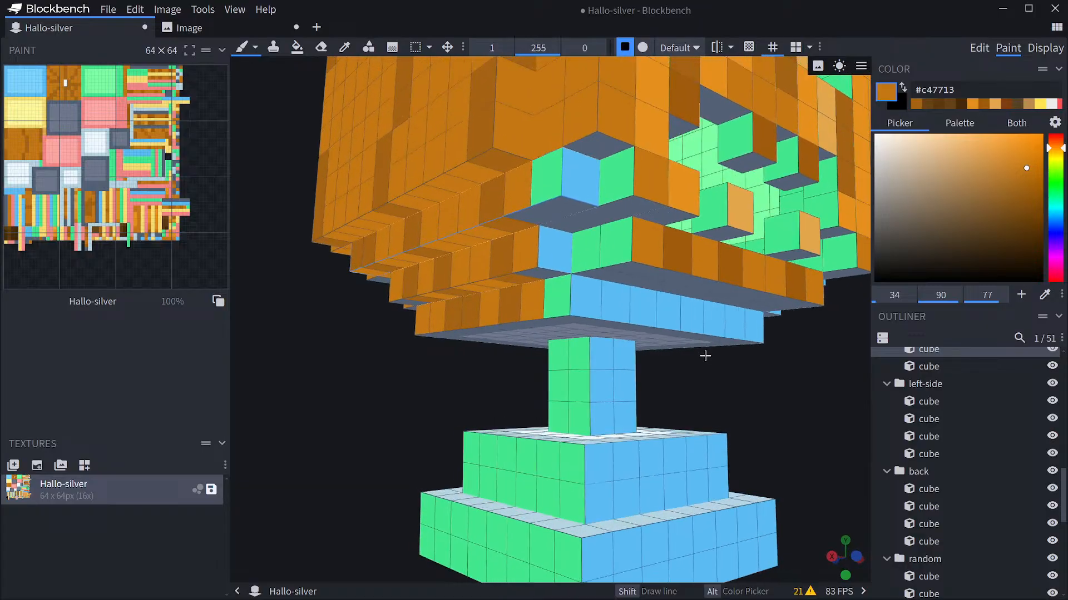
click(546, 183)
click(581, 175)
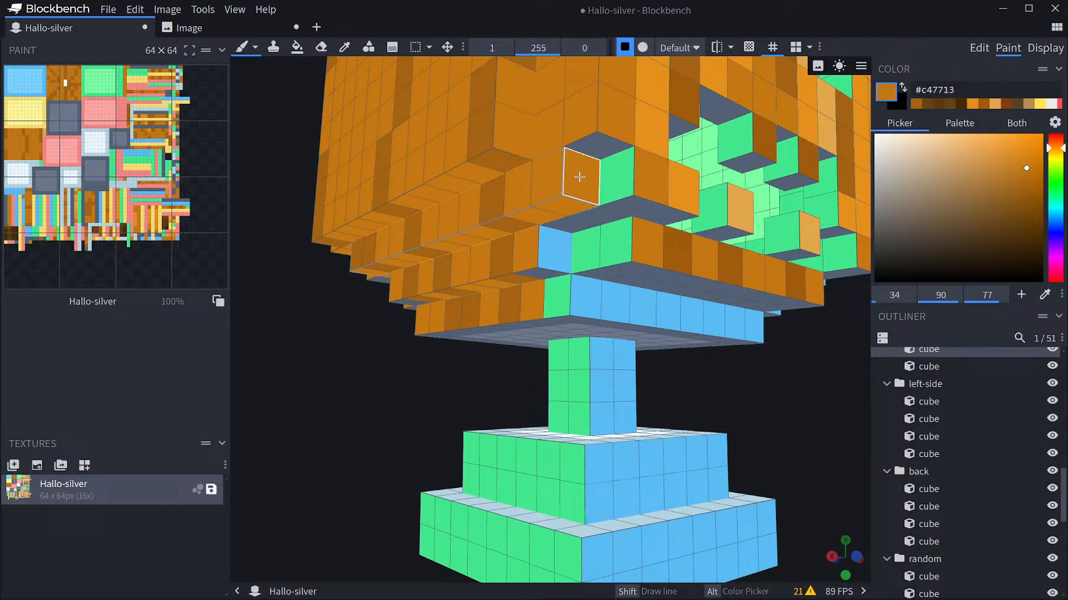
click(614, 175)
click(607, 240)
click(636, 208)
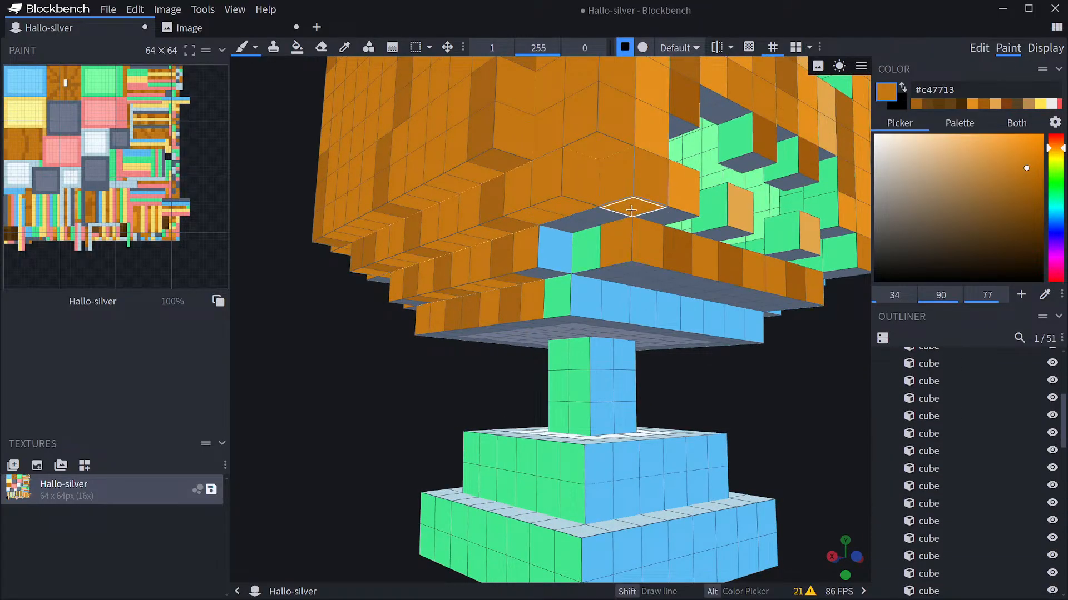
click(658, 216)
click(601, 218)
click(586, 227)
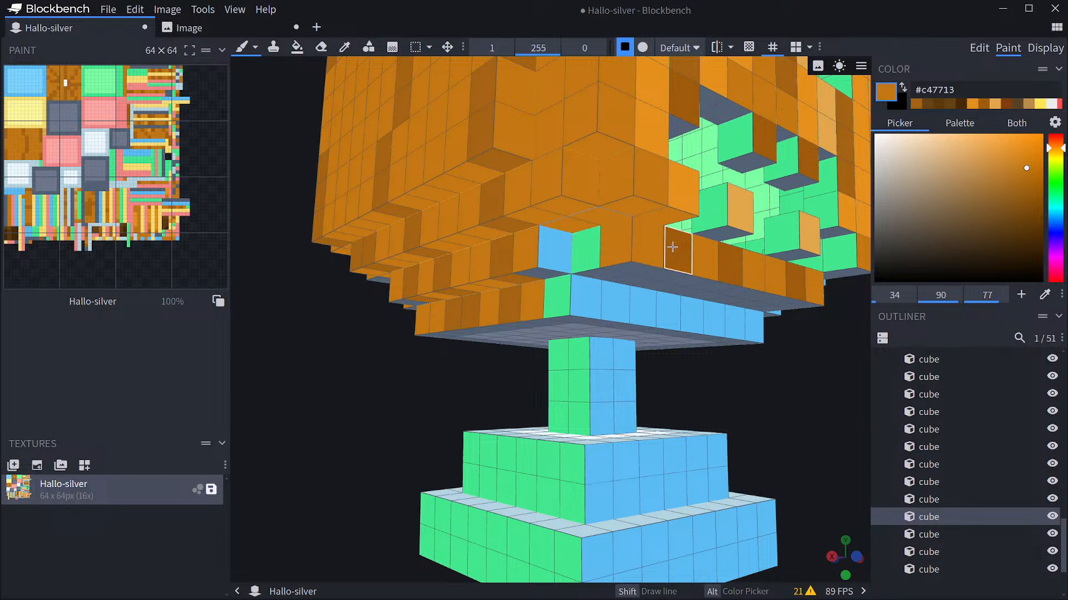
Pick the dark brown #a05b0c from the mouth's lower row and paint the undersides of the blocks above that row.
alt+click(673, 246)
click(665, 215)
click(723, 234)
click(795, 258)
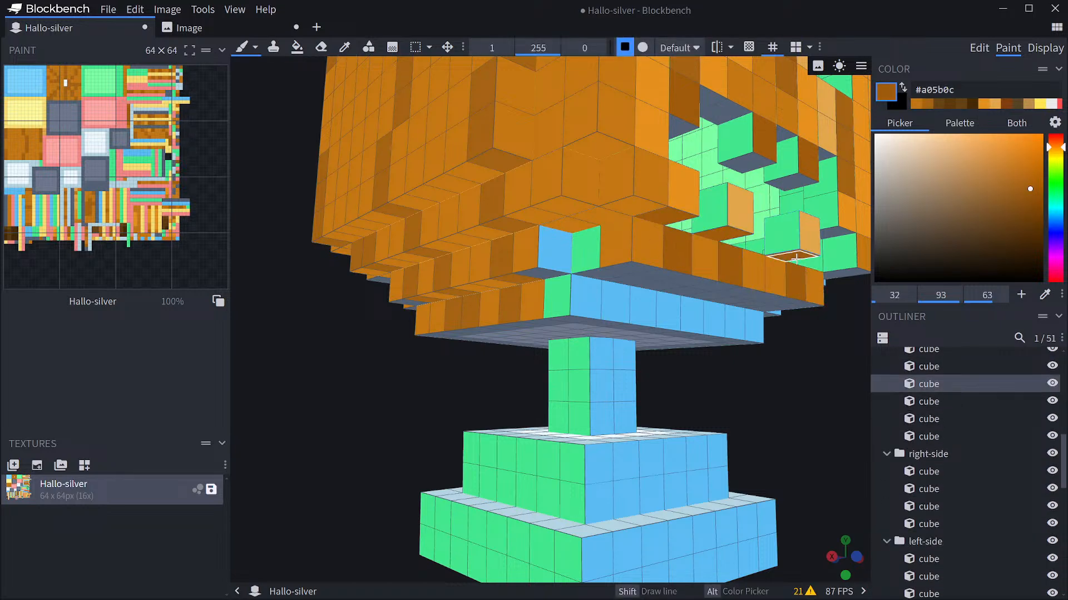
Pick the light orange #e2a64b from a lower tooth and paint the top faces of the lower teeth.
mouse_move(836, 390)
mouse_down()
mouse_move(776, 403)
mouse_move(739, 356)
mouse_move(759, 347)
mouse_move(772, 419)
mouse_move(699, 457)
mouse_up()
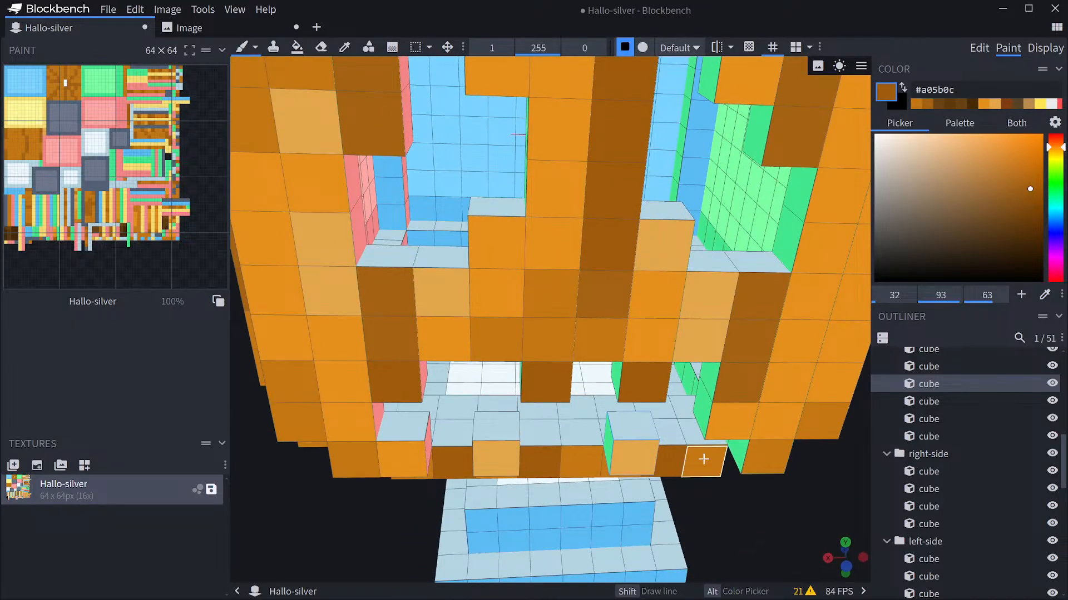
key(alt)
alt+click(637, 457)
click(631, 425)
click(496, 425)
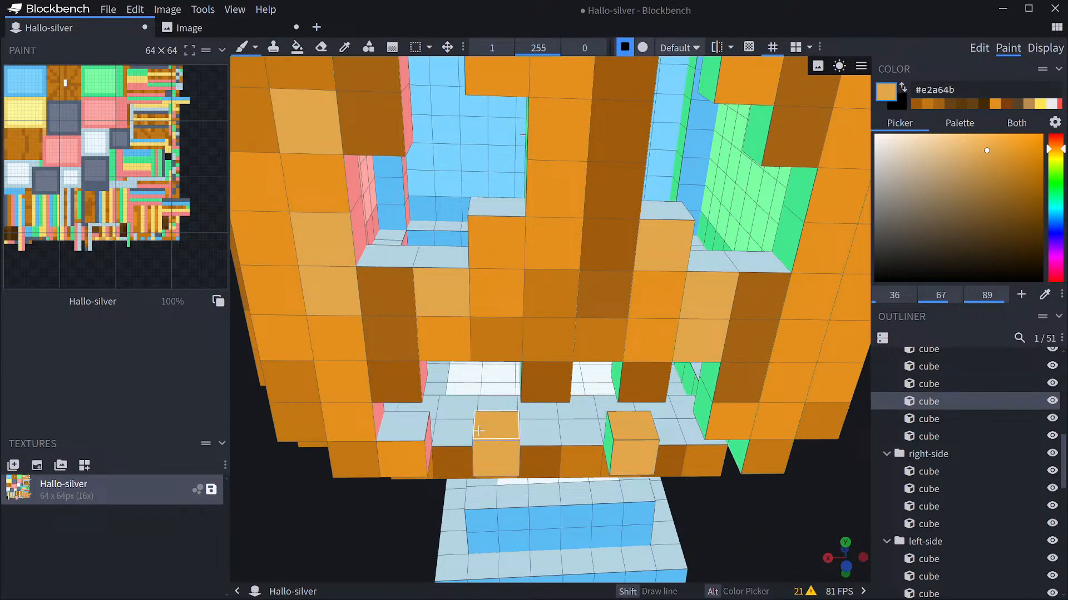
click(417, 428)
Pick the orange #e4901d and paint the side faces of the lower teeth and the inner edge of the mouth's corner.
drag(705, 503, 534, 357)
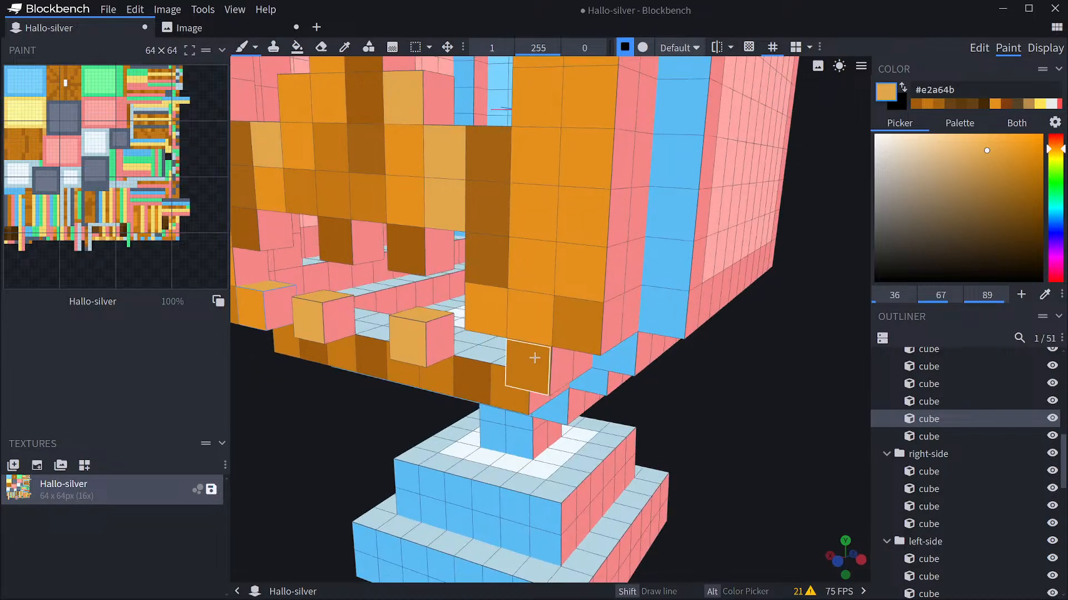
alt+click(501, 317)
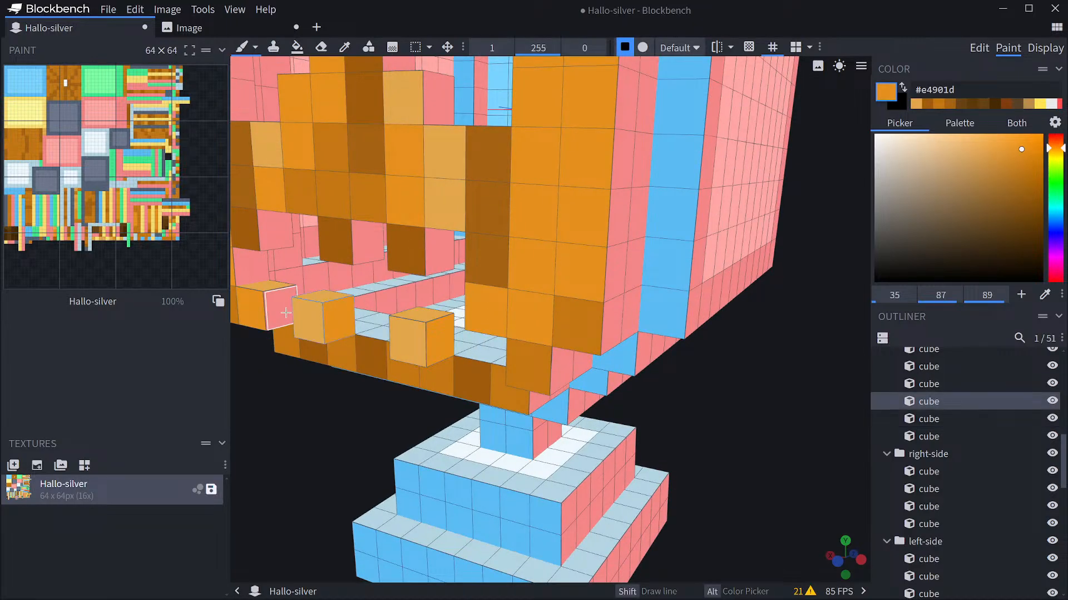
drag(677, 441, 805, 441)
click(759, 324)
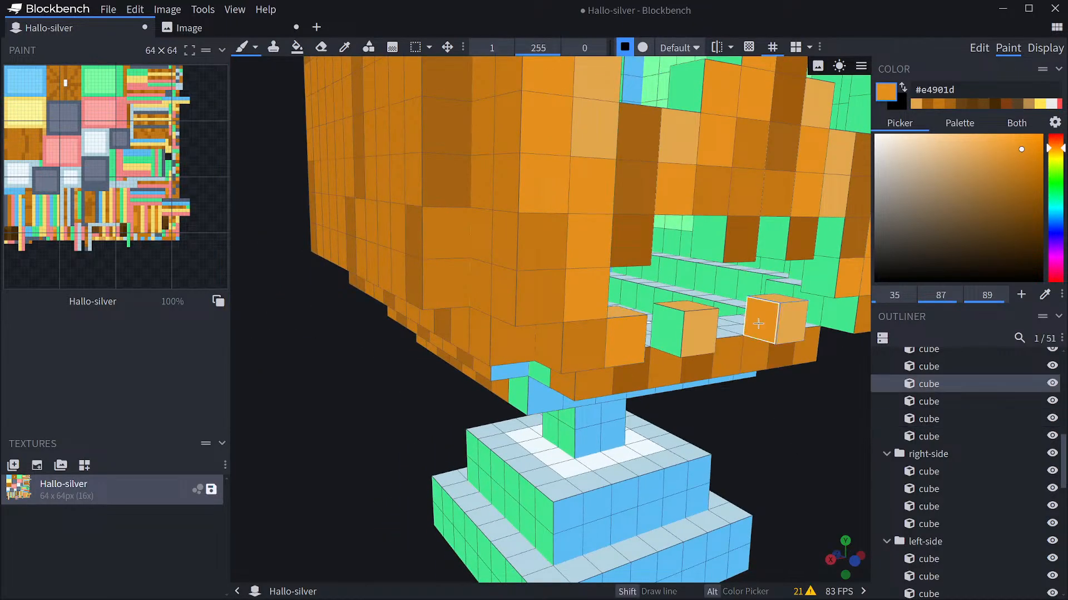
click(668, 330)
click(840, 319)
click(826, 277)
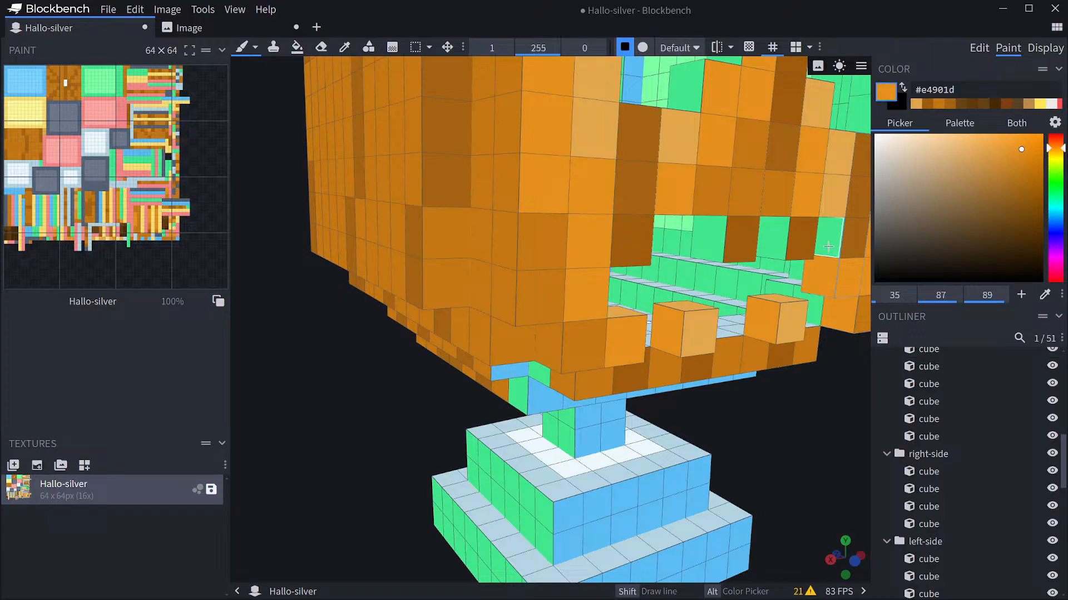
Paint the side faces of the upper teeth on both sides with #e4901d.
click(829, 241)
mouse_move(837, 408)
mouse_down()
mouse_move(816, 428)
mouse_move(823, 406)
mouse_move(784, 328)
mouse_up()
click(701, 237)
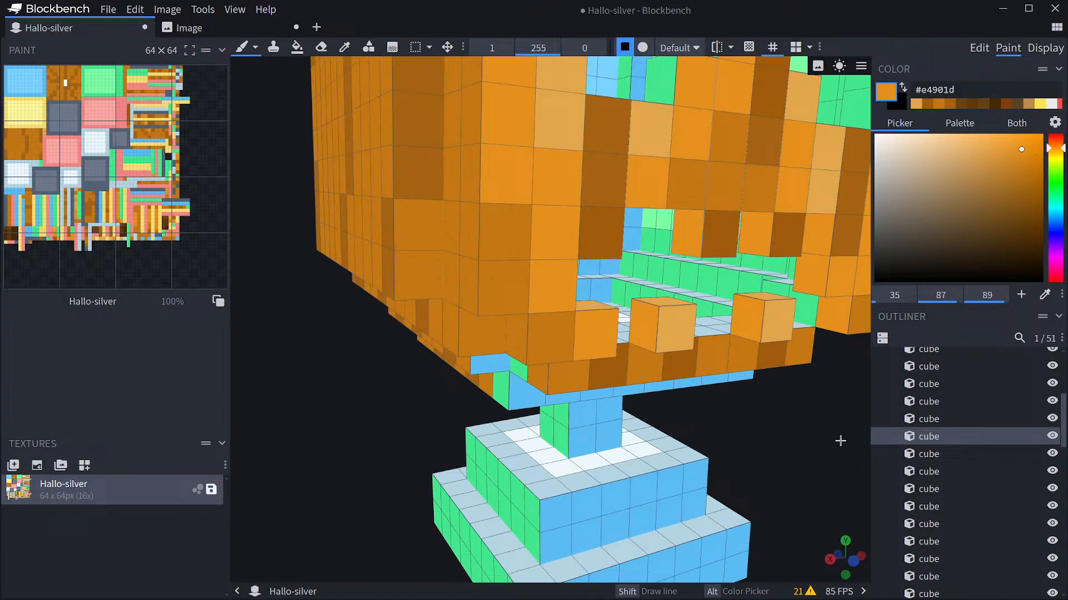
mouse_move(840, 441)
mouse_down()
mouse_move(746, 438)
mouse_move(676, 395)
mouse_move(758, 348)
mouse_up()
click(290, 216)
click(380, 224)
click(455, 228)
Pick the dark brown #a05b0c and paint the undersides of the upper teeth and of the stepped blocks around the mouth.
alt+click(636, 194)
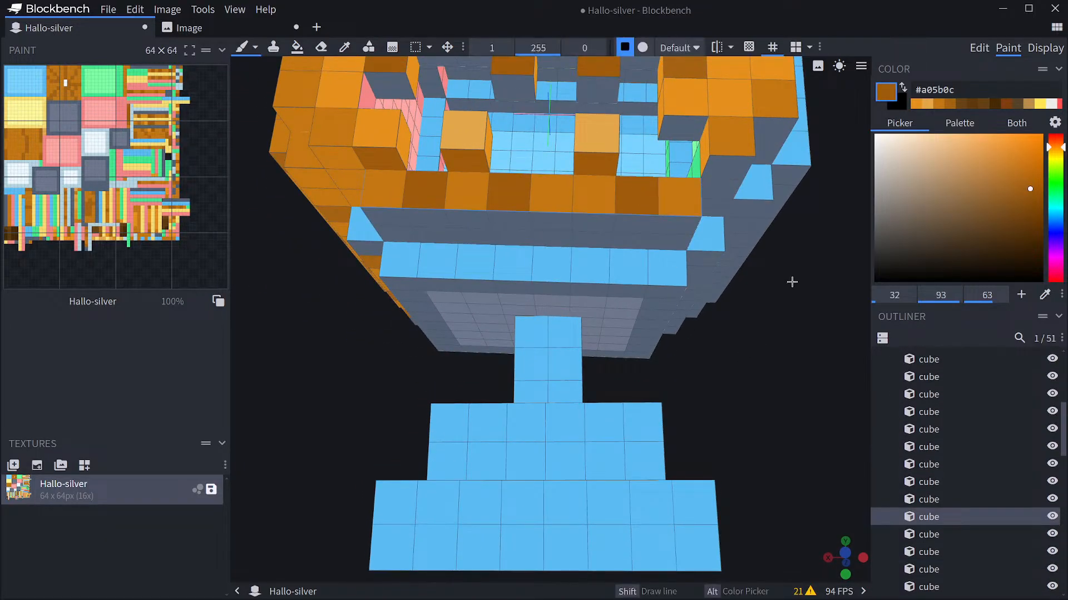
drag(791, 281, 796, 362)
click(596, 211)
click(520, 212)
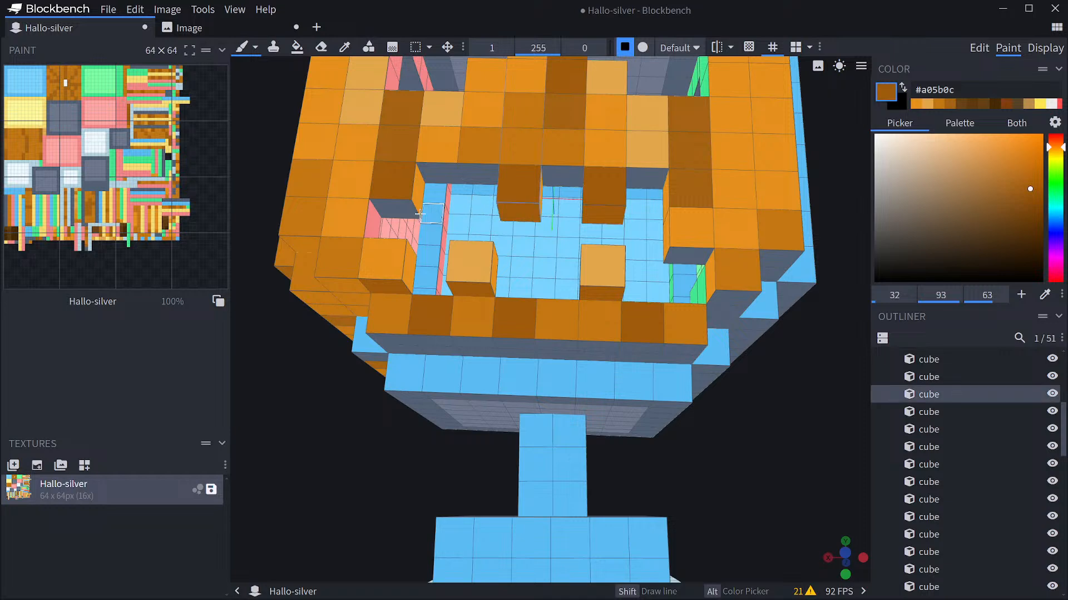
click(396, 209)
mouse_move(733, 398)
mouse_down()
mouse_move(737, 445)
mouse_move(739, 411)
mouse_up()
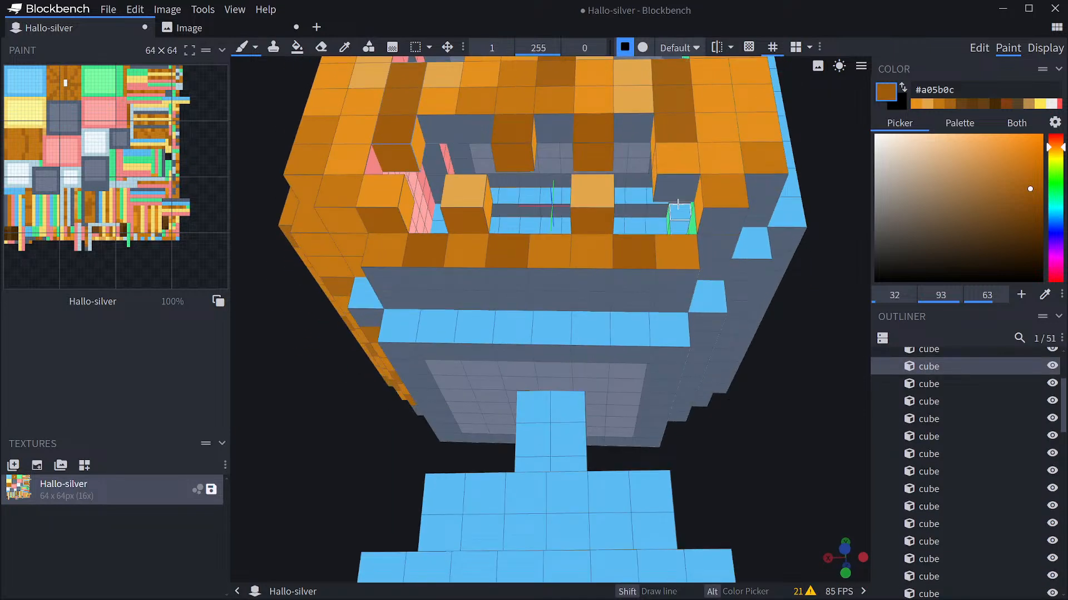
click(676, 193)
click(722, 221)
click(720, 244)
click(758, 197)
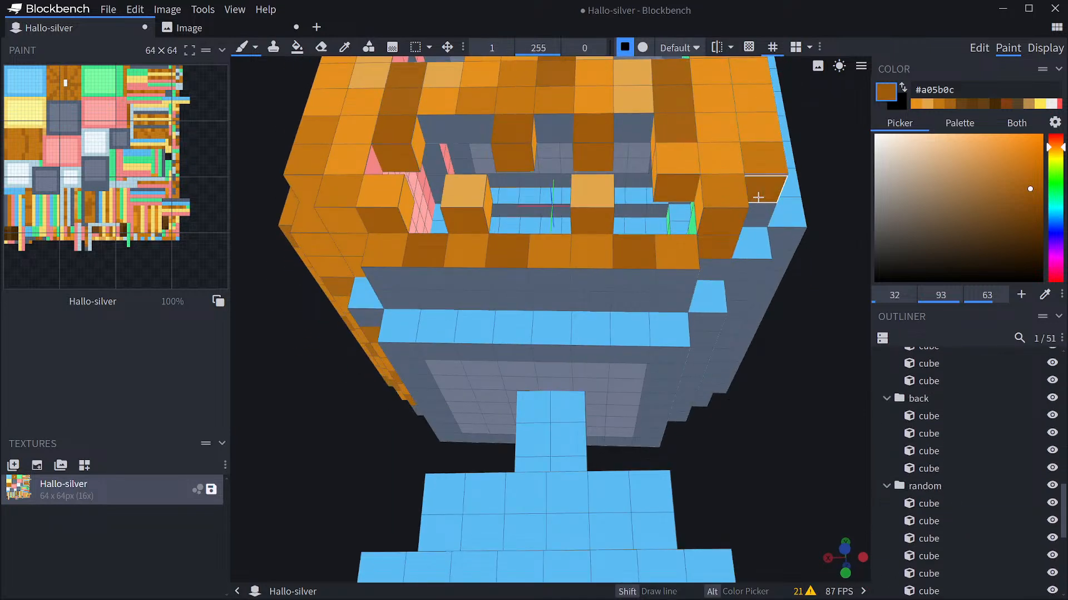
Paint dark #a05b0c accent cells on the ledge underside below the mouth and a central stripe down toward the stem.
mouse_move(803, 341)
mouse_down()
mouse_move(793, 312)
mouse_move(806, 341)
mouse_up()
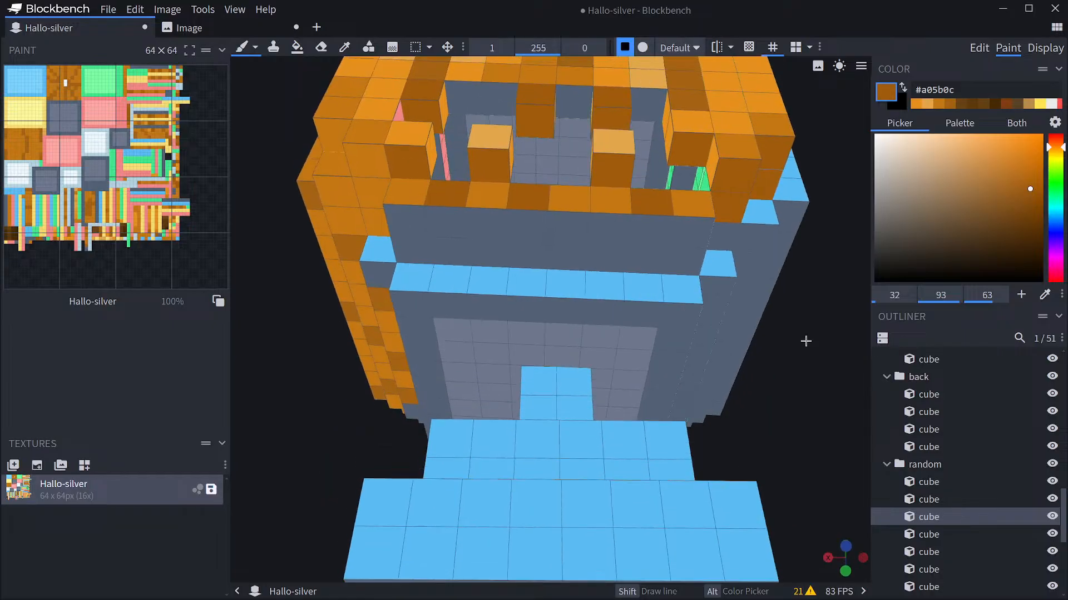
click(484, 229)
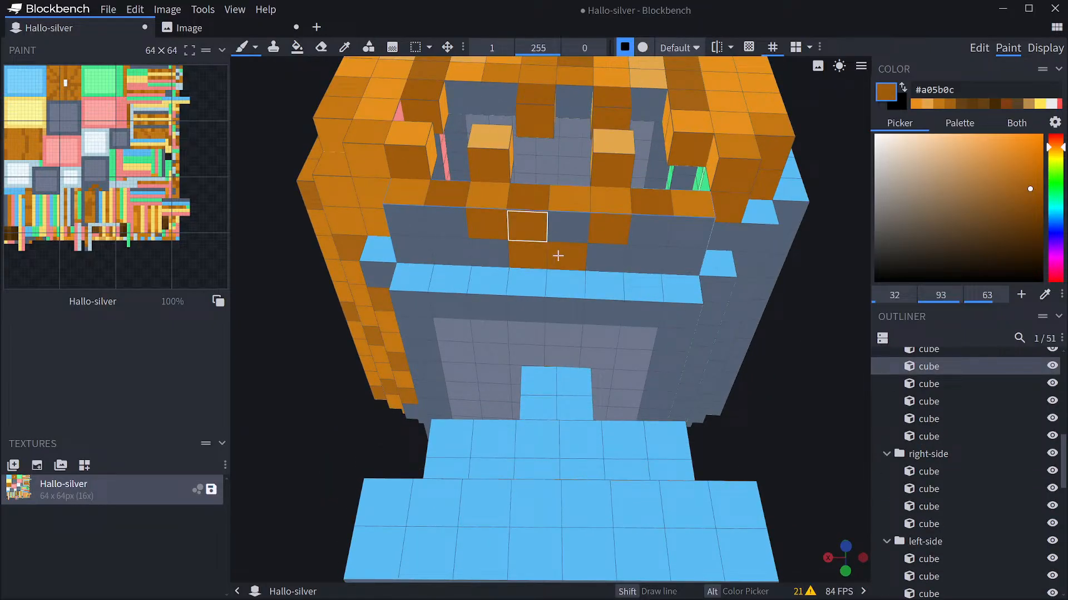
click(564, 284)
mouse_move(564, 308)
mouse_down()
mouse_move(564, 334)
mouse_move(572, 330)
mouse_up()
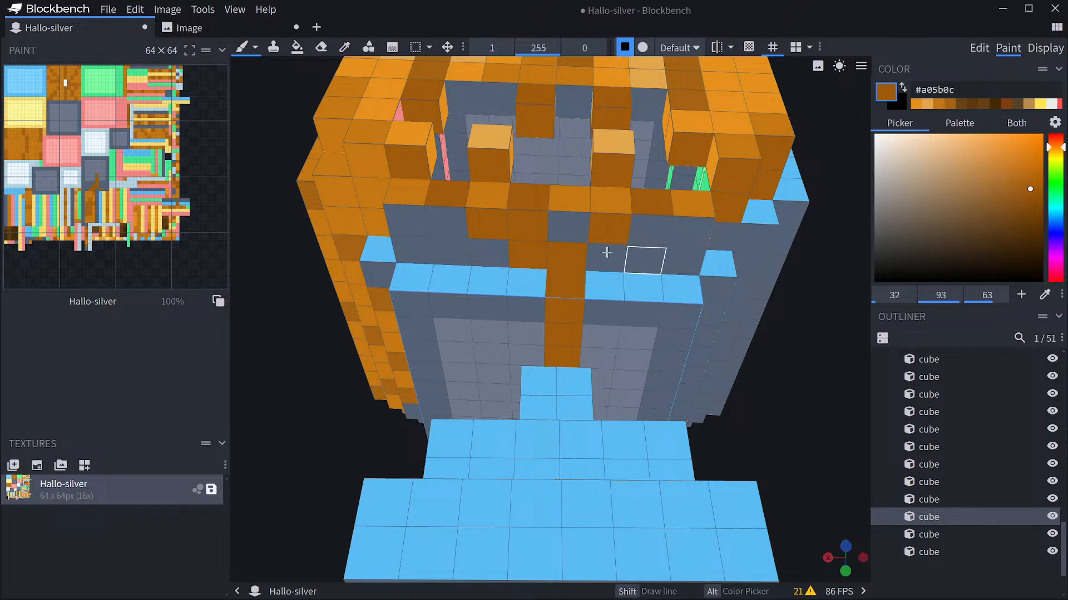
Fill the remaining bare cells of the ledge underside below the mouth with #c47713, leaving the dark accents.
alt+click(579, 198)
click(526, 226)
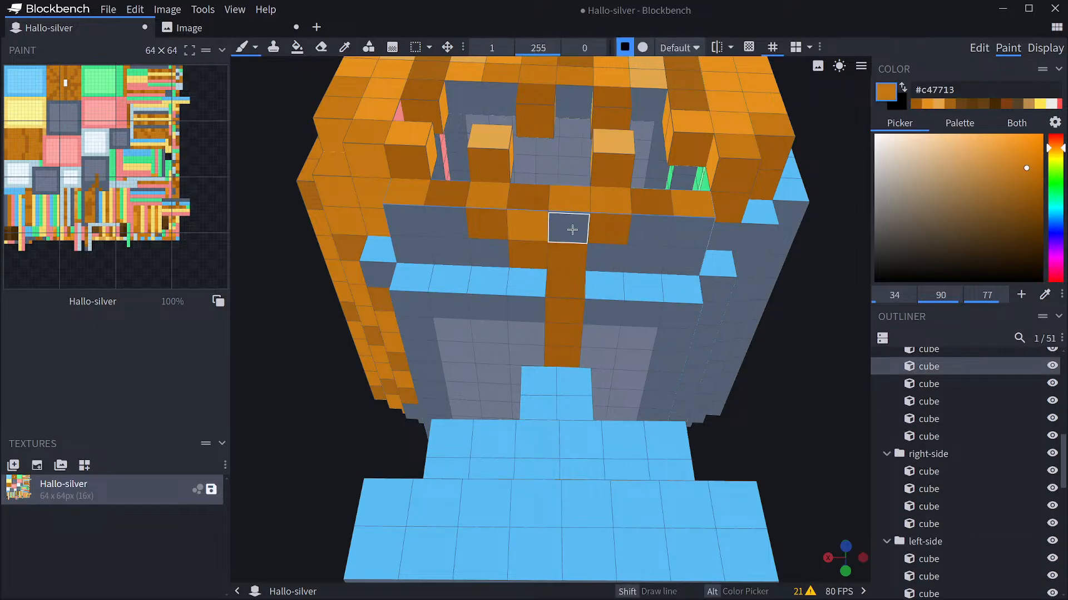
click(568, 227)
mouse_move(609, 253)
mouse_down()
mouse_move(689, 231)
mouse_move(499, 261)
mouse_move(451, 247)
mouse_up()
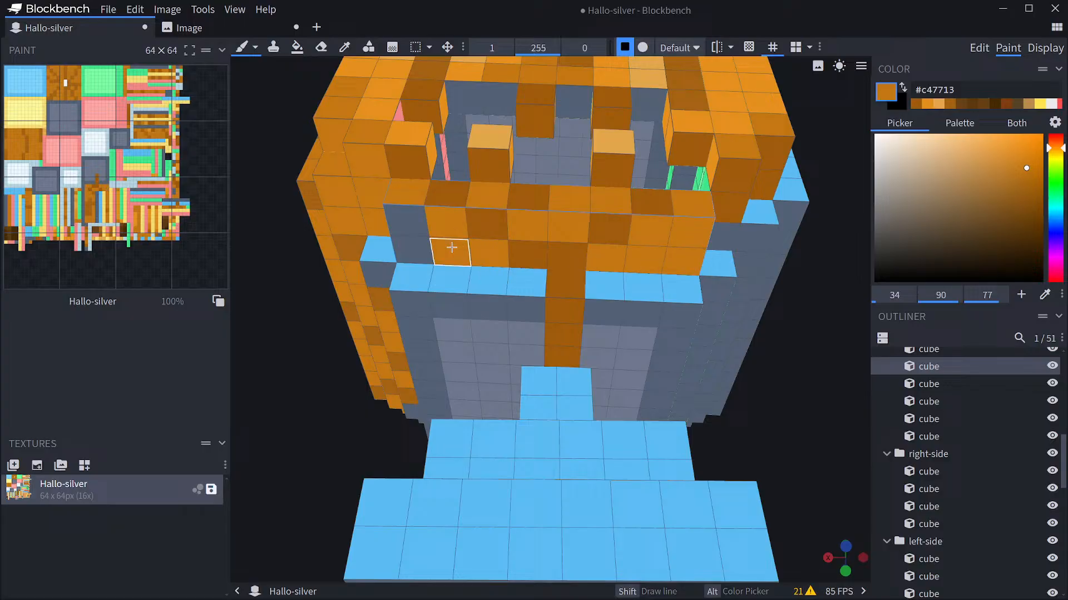
click(405, 222)
drag(768, 341, 792, 378)
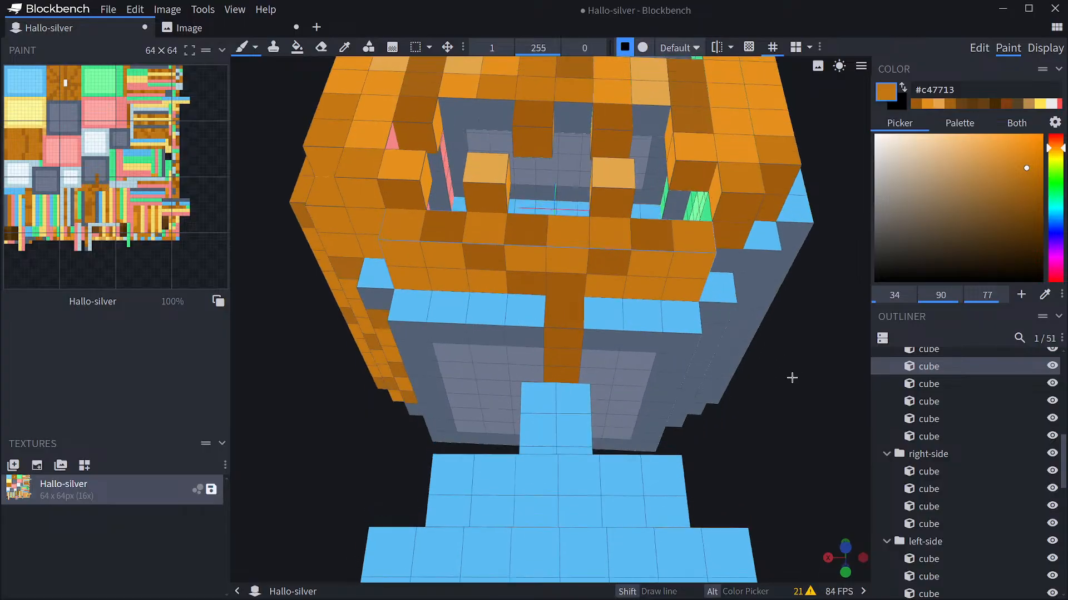
Pick #a05b0c and add dark accent cells to the lowest layer's front and underside and to the ends of the ledge above.
alt+click(556, 315)
click(477, 307)
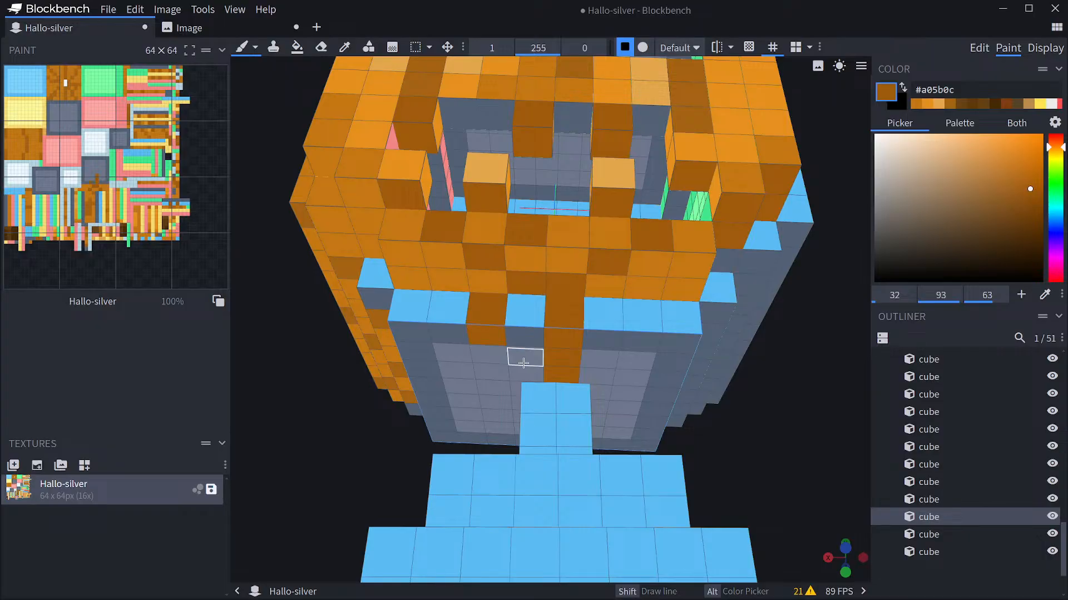
drag(610, 373, 642, 344)
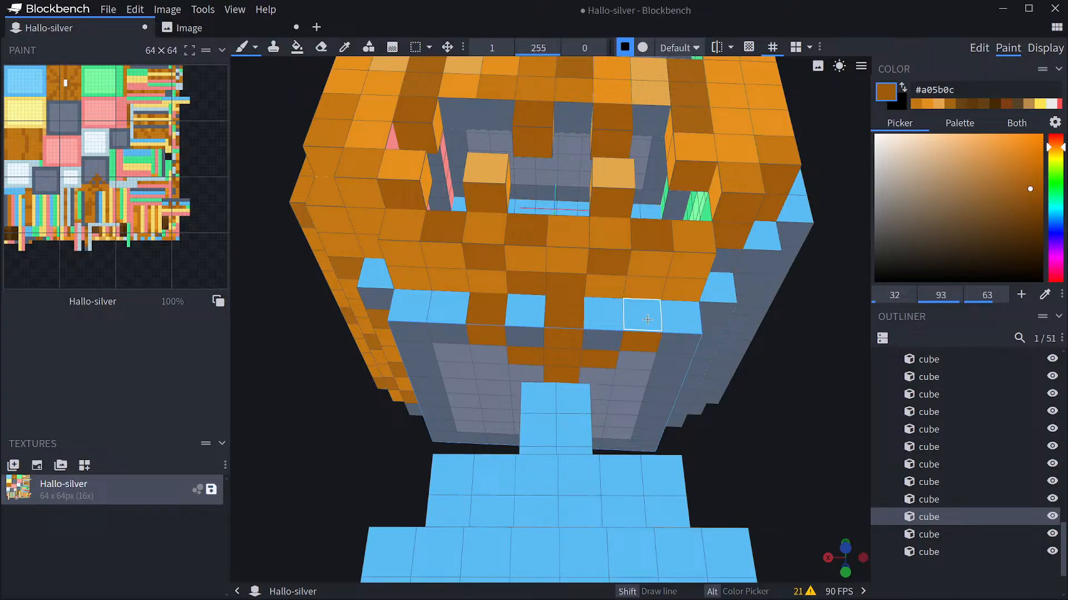
click(647, 320)
click(676, 291)
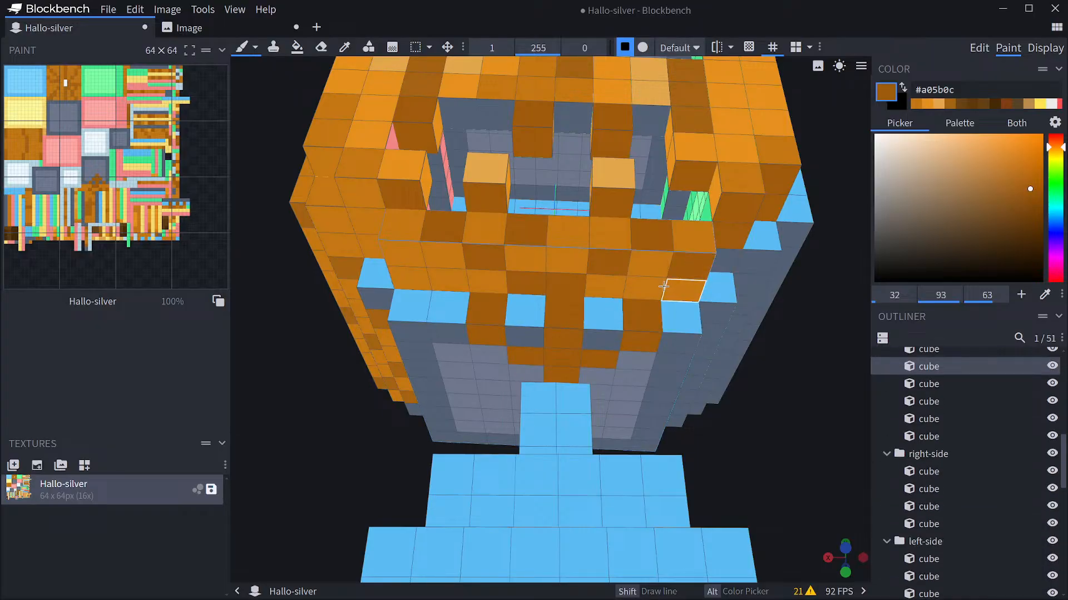
drag(414, 257, 447, 282)
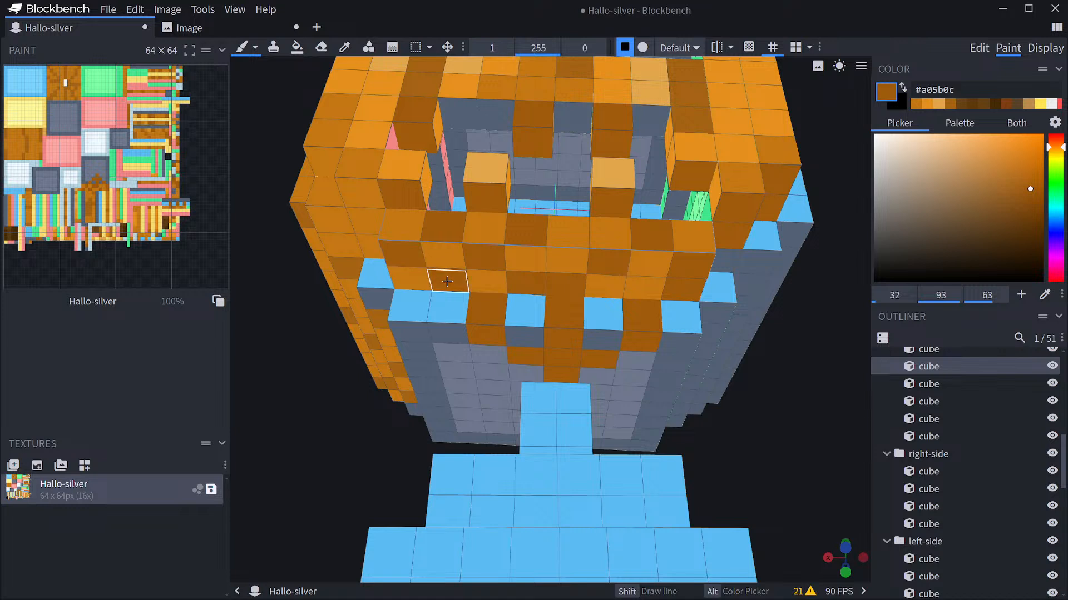
Vary the ledge's front and underside below the mouth by repainting single cells with #c47713 and #a05b0c.
alt+click(494, 281)
click(486, 262)
click(601, 261)
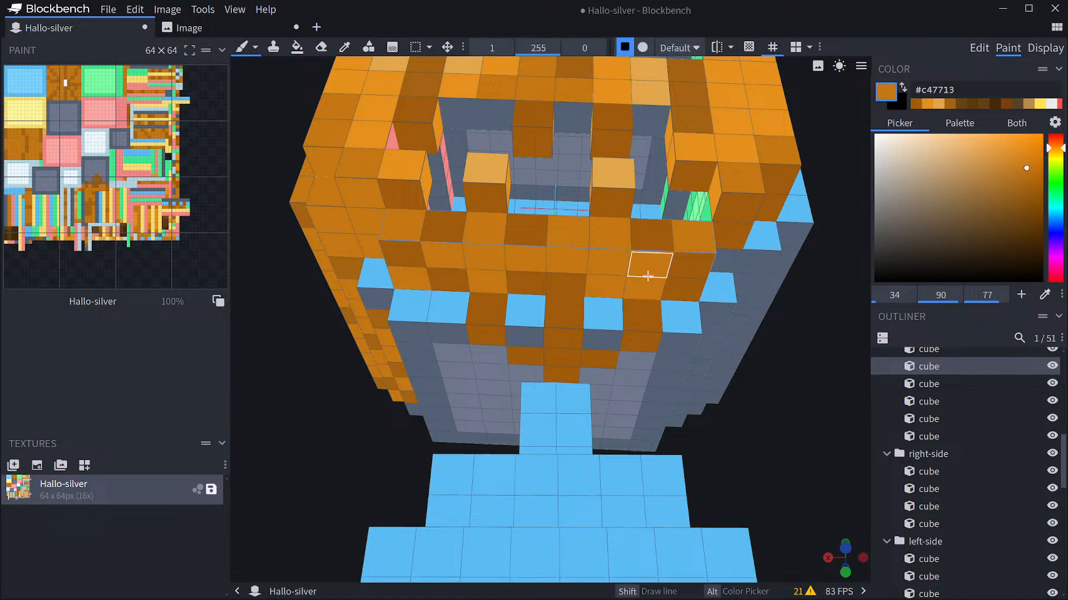
alt+click(533, 282)
click(528, 262)
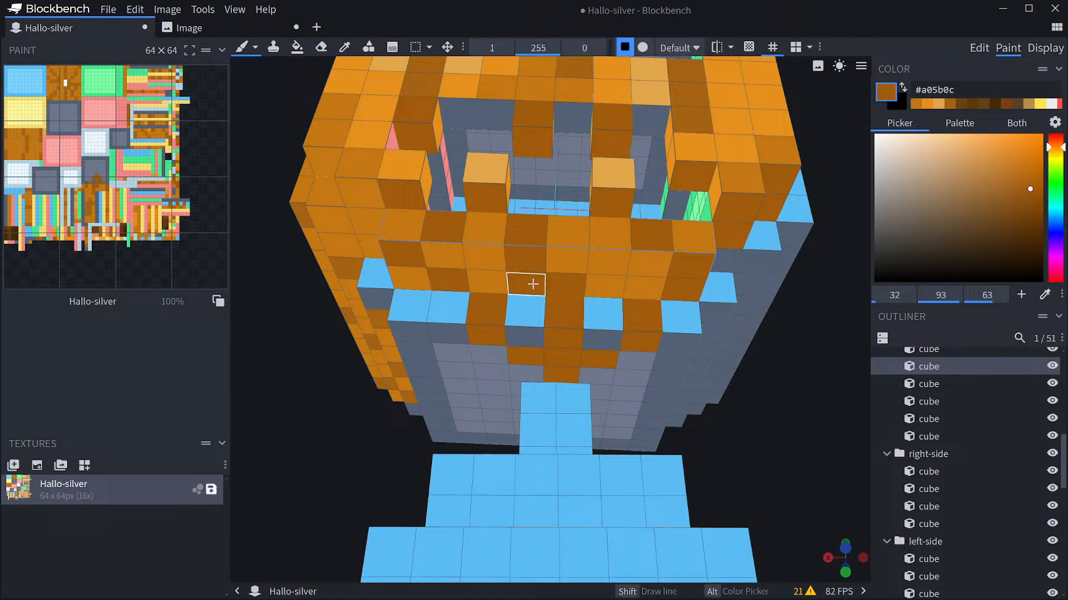
alt+click(492, 284)
click(524, 284)
Fill the bare cells between the dark accents on the lowest layer's front and underside with #c47713.
drag(794, 388, 790, 366)
click(603, 326)
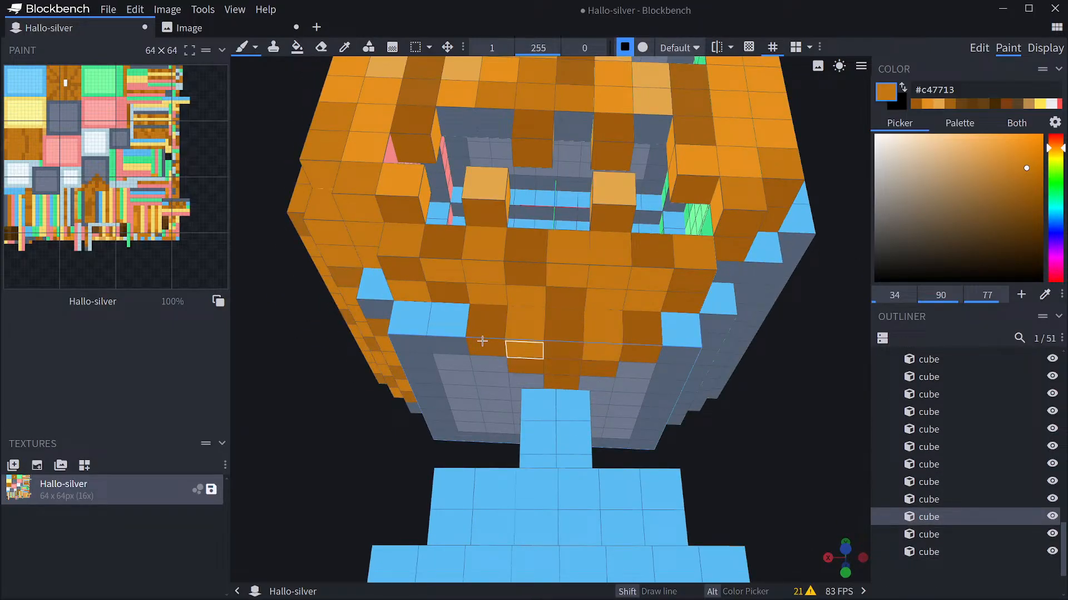
drag(748, 414, 753, 379)
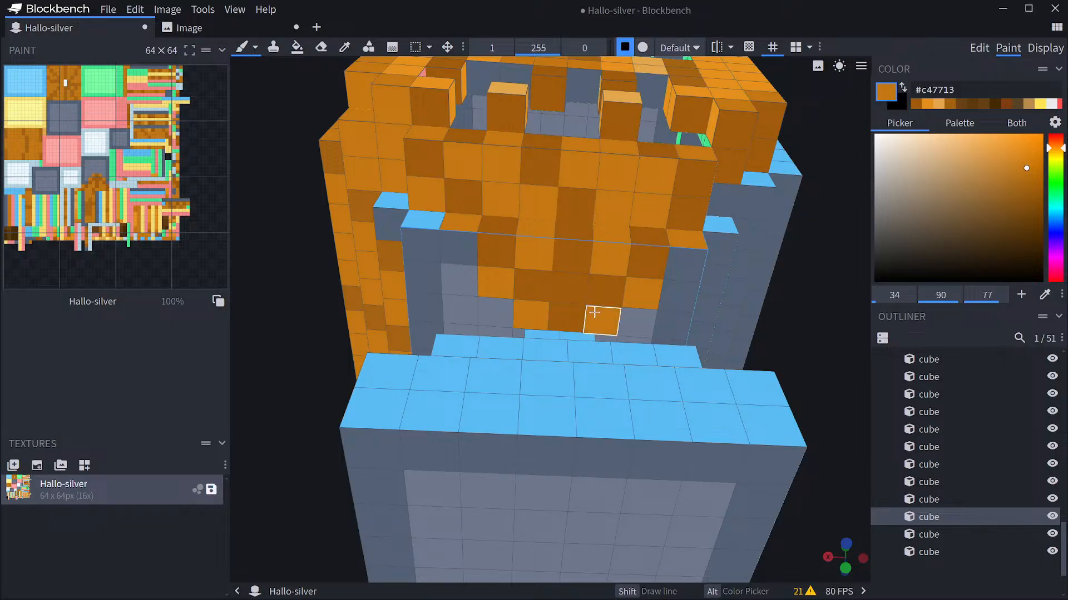
Pick the bright orange #e4901d from the face and paint a vertical run of cells on the front block's side.
drag(784, 325, 792, 396)
scroll(791, 396, down, 7)
drag(743, 439, 695, 458)
scroll(758, 401, up, 5)
key(c)
click(519, 221)
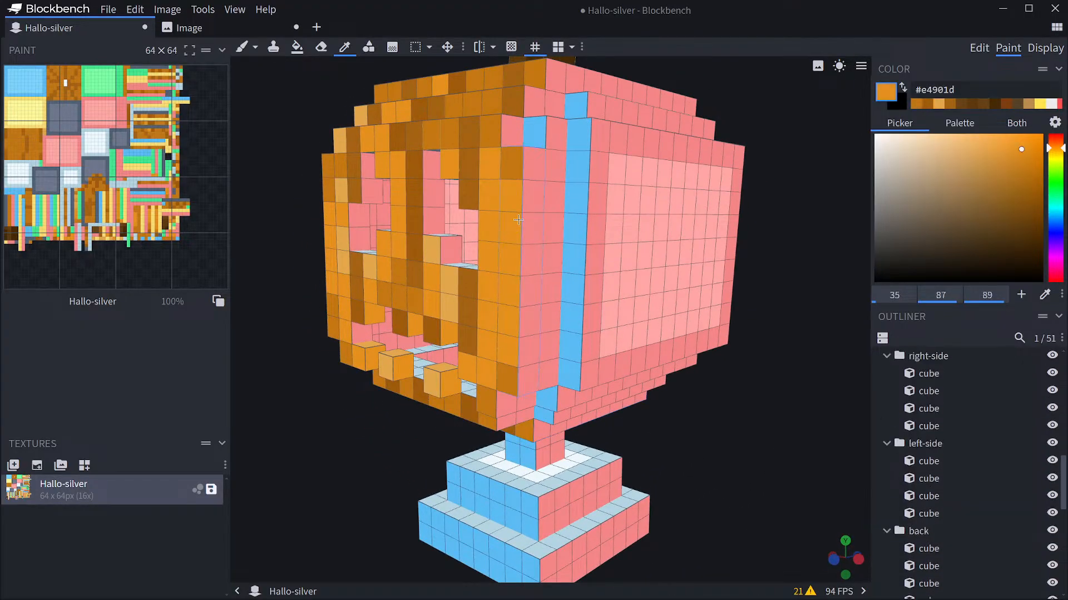
key(b)
click(533, 196)
Pick #a46313 from the top and paint a zigzag stripe over the upper ledges and down the middle of the left side.
drag(771, 339, 679, 397)
alt+click(508, 262)
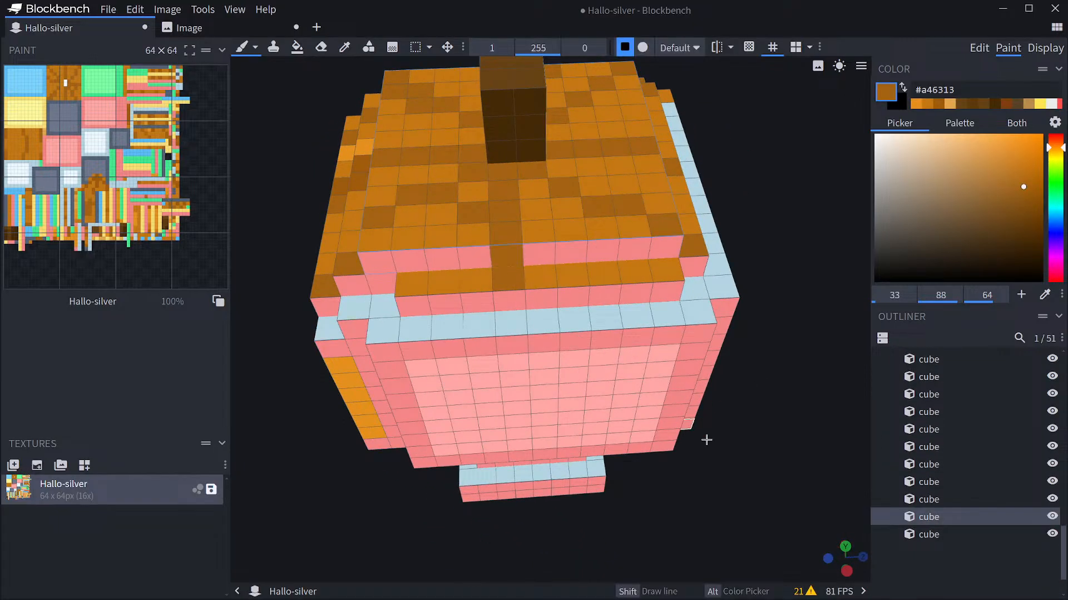
drag(706, 440, 646, 374)
mouse_move(509, 205)
mouse_down()
mouse_move(486, 254)
mouse_move(526, 277)
mouse_up()
mouse_move(618, 428)
mouse_down()
mouse_move(688, 401)
mouse_move(682, 386)
mouse_move(530, 286)
mouse_up()
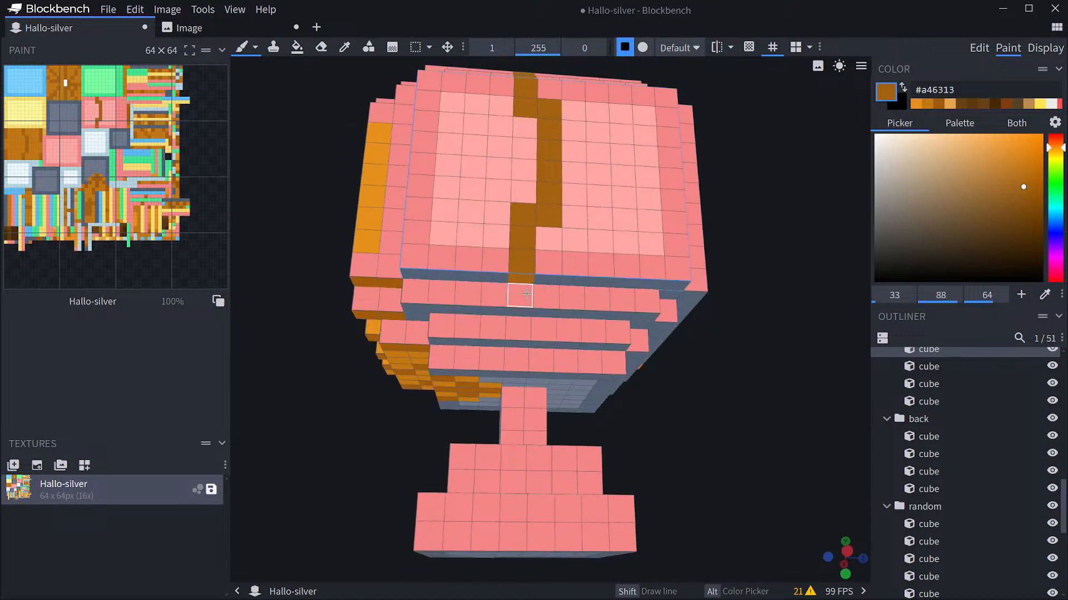
Extend the central #a46313 stripe over the stepped ledges below the left side and onto the underside toward the stem.
click(523, 294)
click(536, 330)
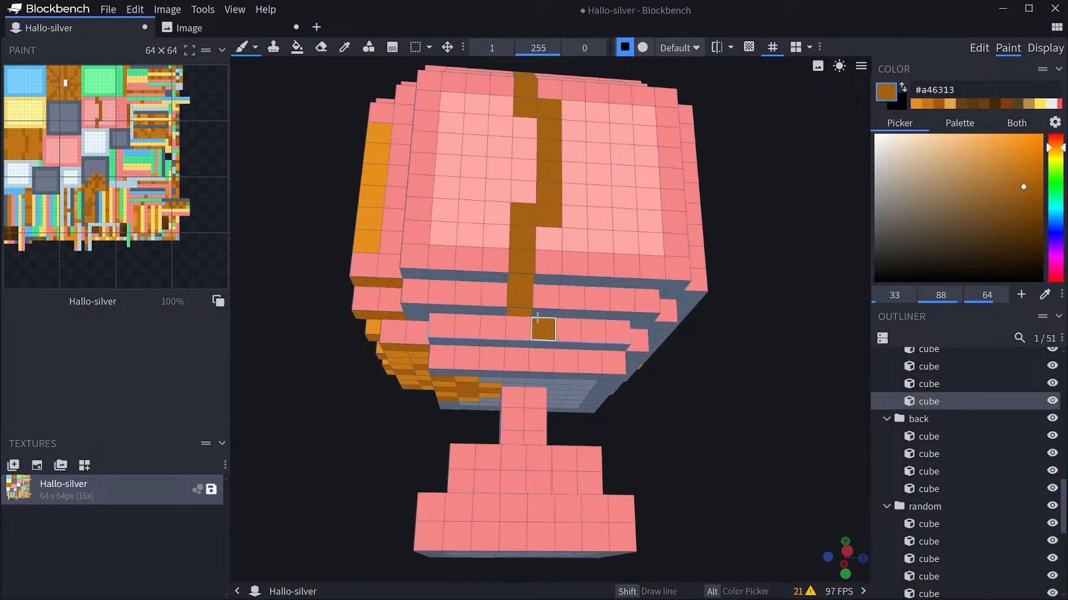
click(543, 314)
drag(728, 430, 729, 389)
click(539, 286)
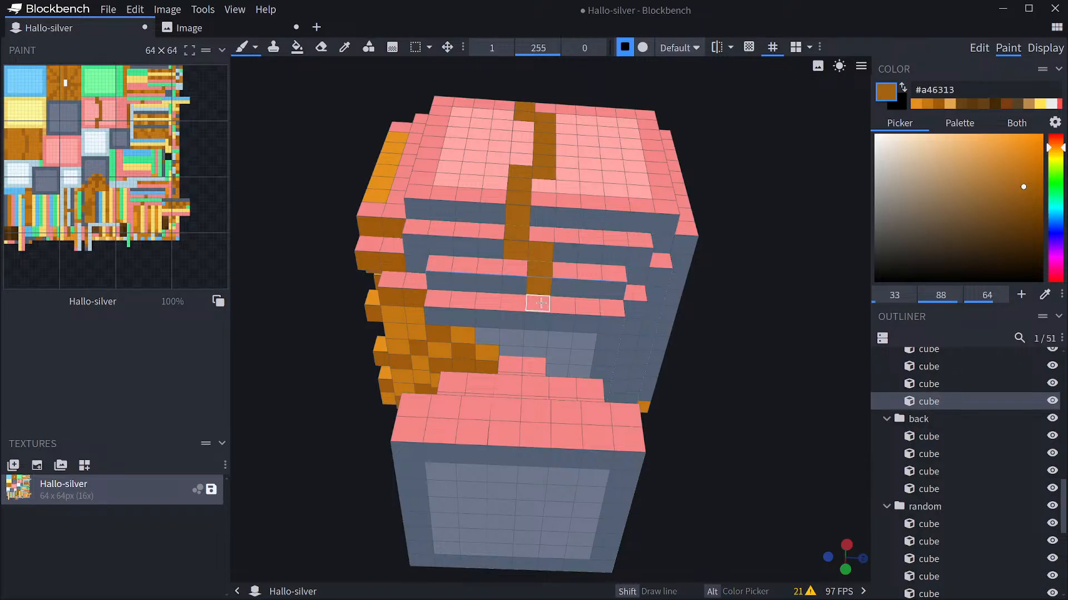
click(540, 303)
click(518, 325)
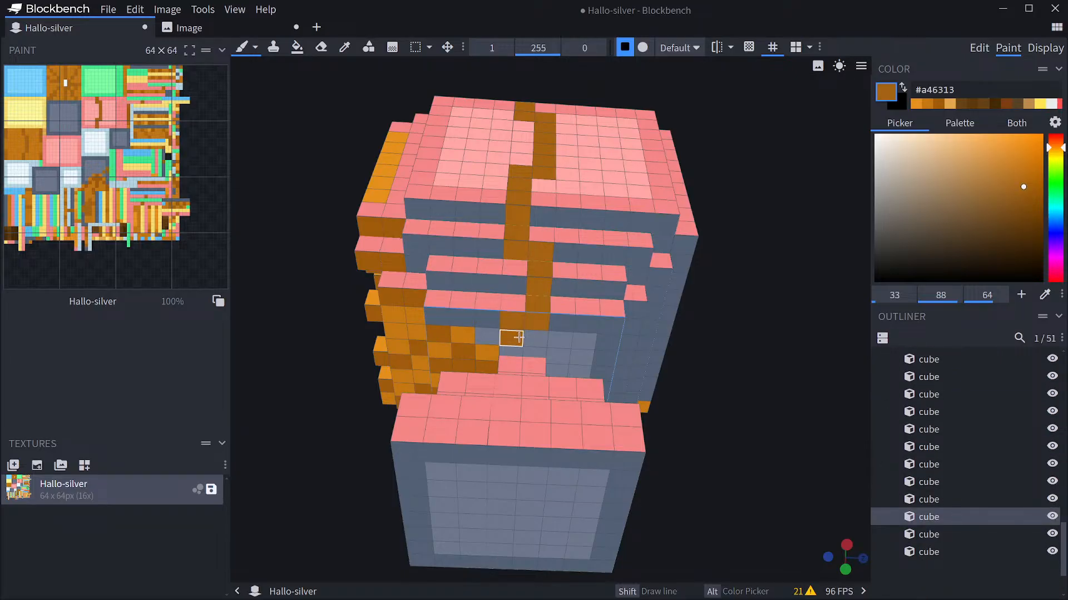
Paint a second #a46313 stripe from the upper ledges down the rear part of the left side.
mouse_move(741, 438)
mouse_down()
mouse_move(748, 478)
mouse_move(745, 404)
mouse_move(737, 426)
mouse_up()
scroll(741, 431, down, 4)
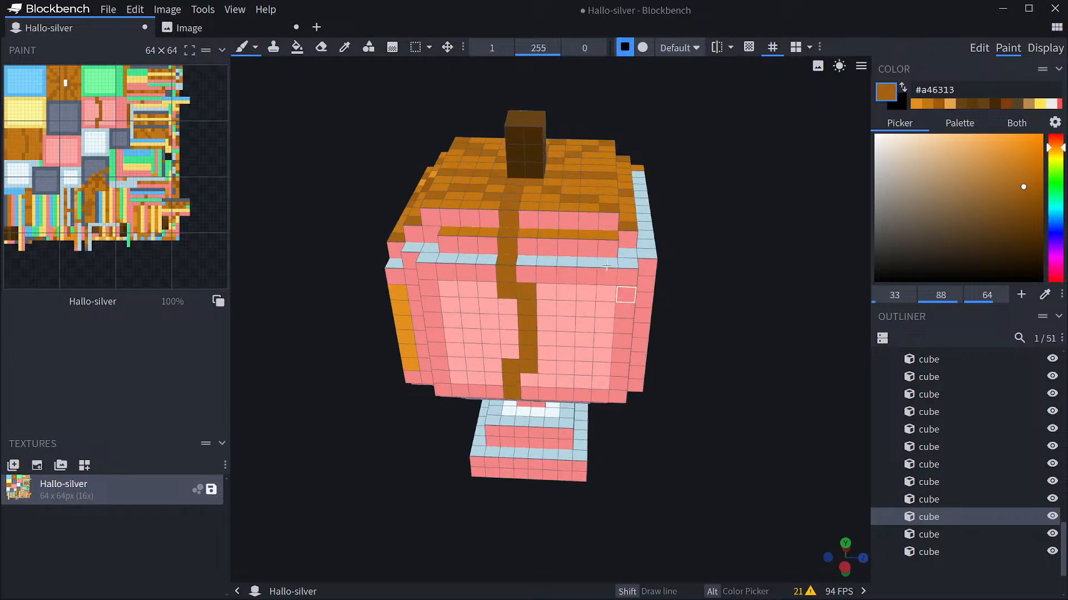
click(591, 225)
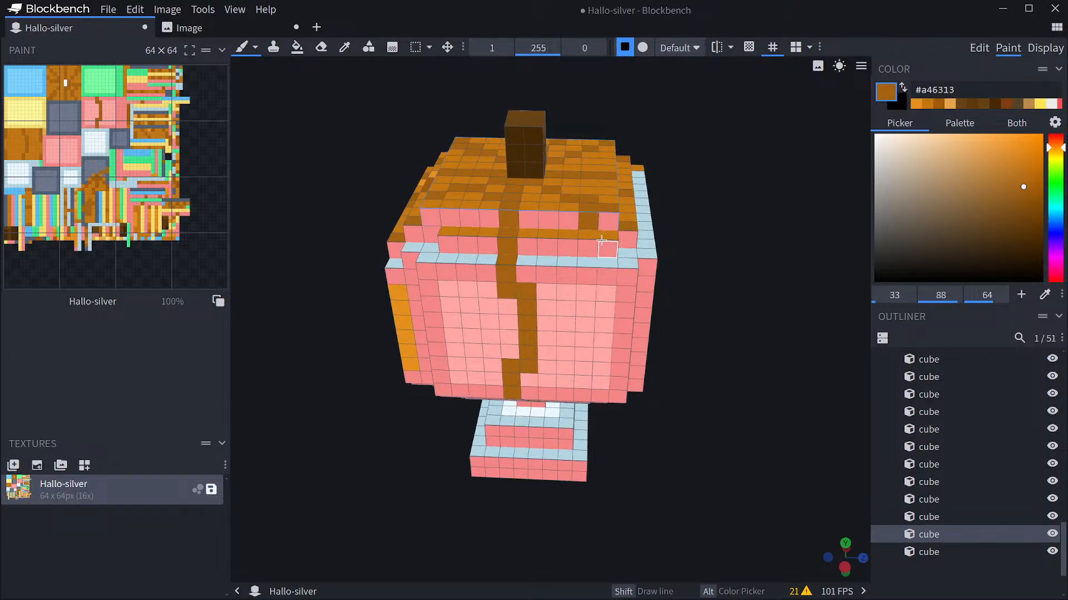
click(603, 245)
click(606, 264)
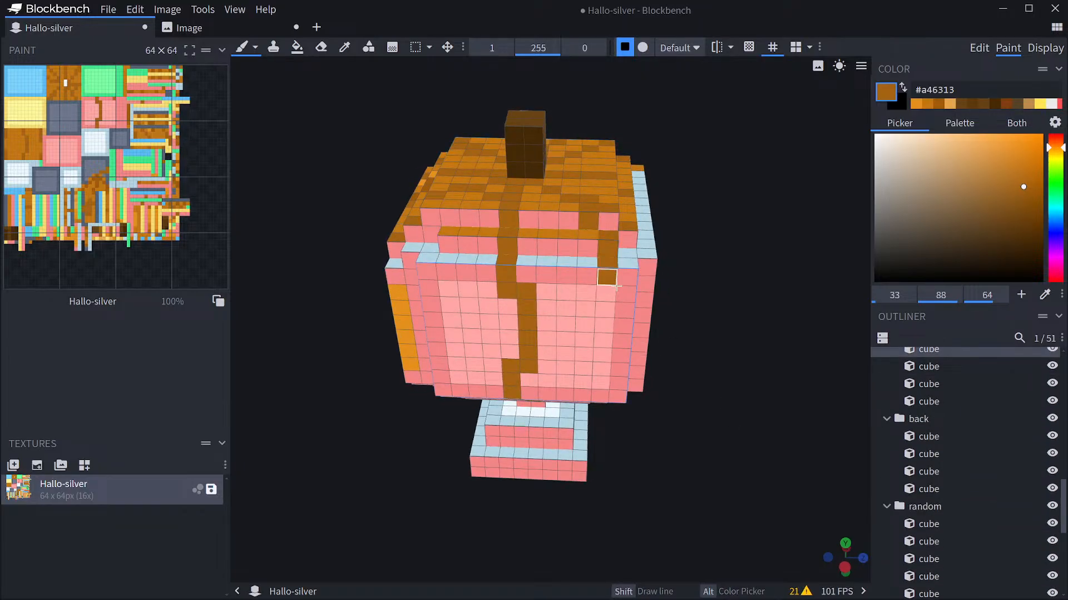
drag(620, 313, 619, 338)
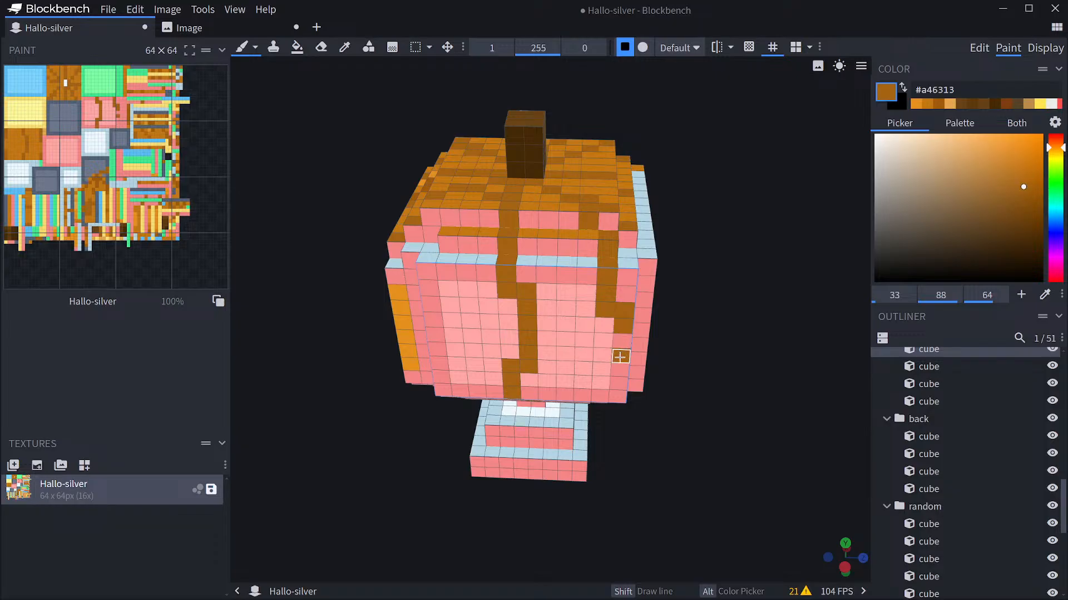
Continue the rear #a46313 stripe down the lower left side, across the stepped ledges and onto the underside.
drag(726, 385, 719, 345)
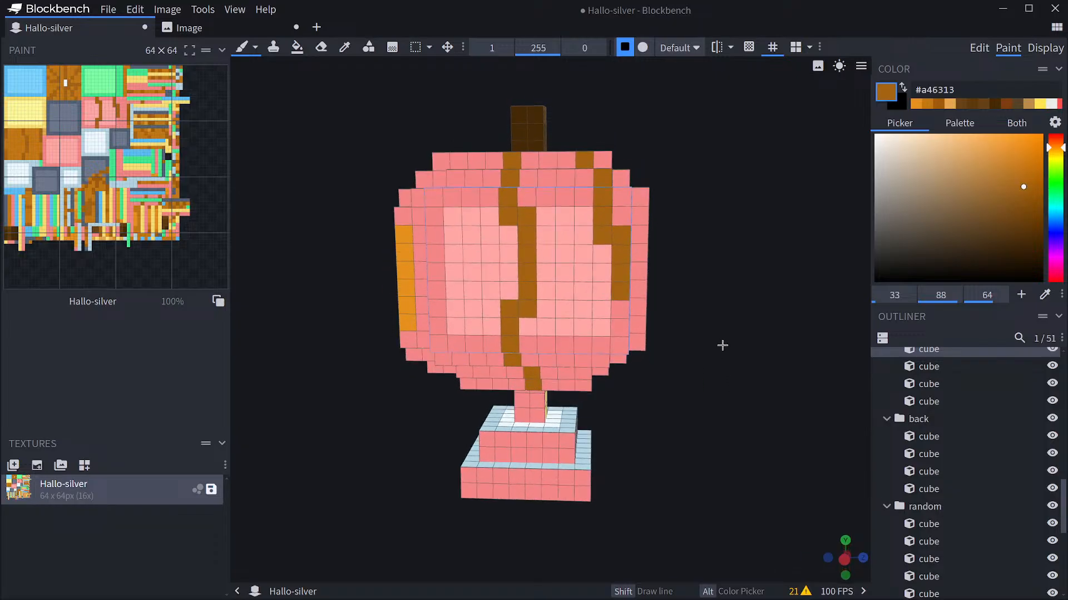
mouse_move(692, 399)
mouse_down()
mouse_move(710, 374)
mouse_move(705, 331)
mouse_up()
click(609, 327)
click(609, 345)
drag(707, 372, 677, 362)
scroll(550, 291, up, 3)
click(588, 290)
click(566, 317)
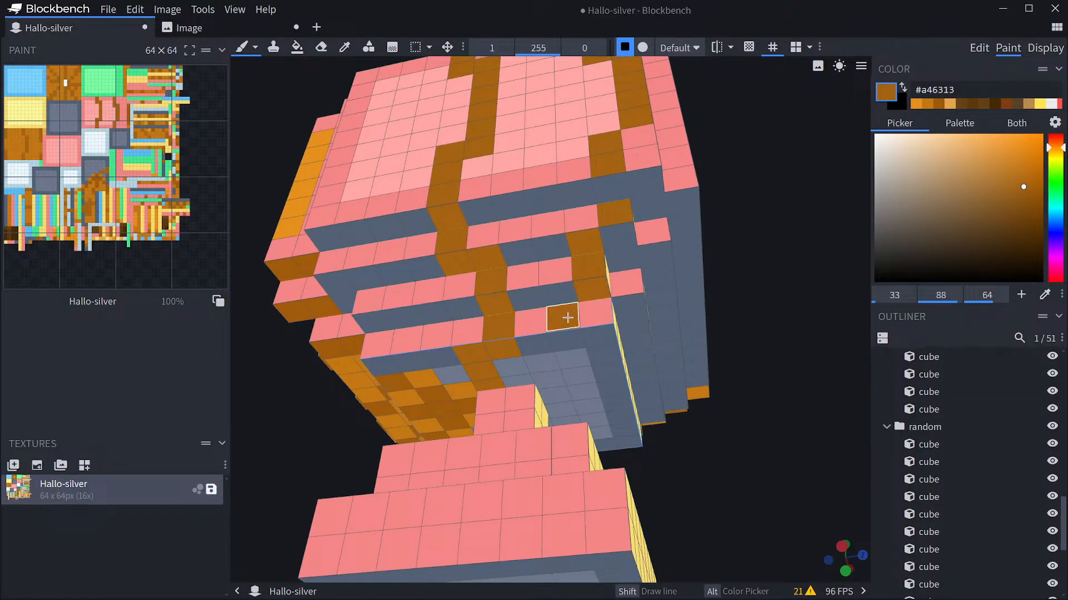
click(560, 339)
click(547, 358)
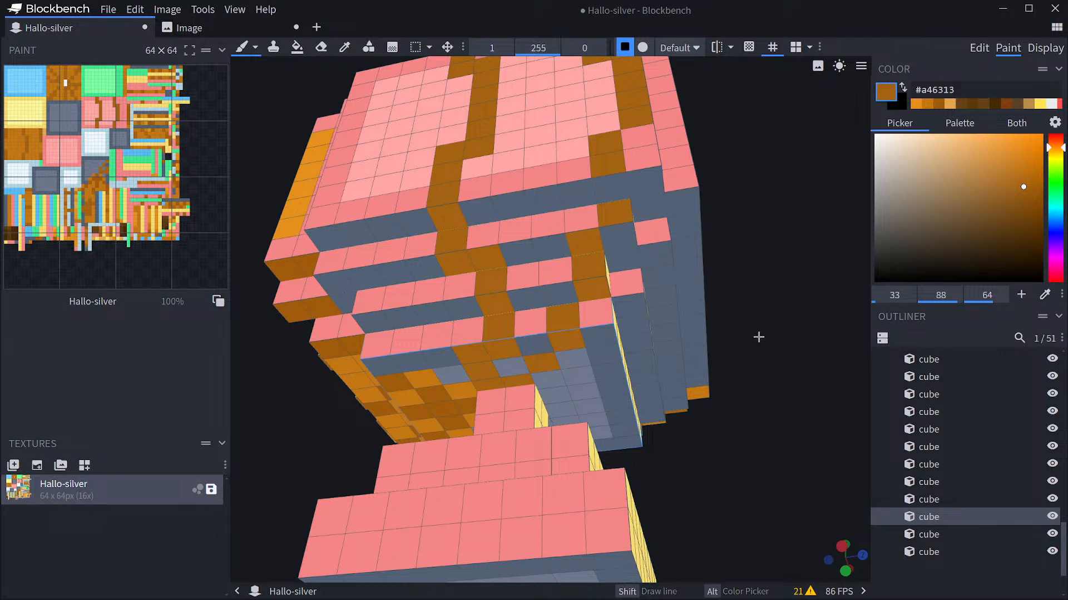
Start a third #a46313 stripe on the upper ledges of the left side, near the carved face.
mouse_move(758, 337)
mouse_down()
mouse_move(756, 372)
mouse_move(703, 399)
mouse_move(738, 452)
mouse_move(737, 498)
mouse_up()
click(629, 267)
click(542, 312)
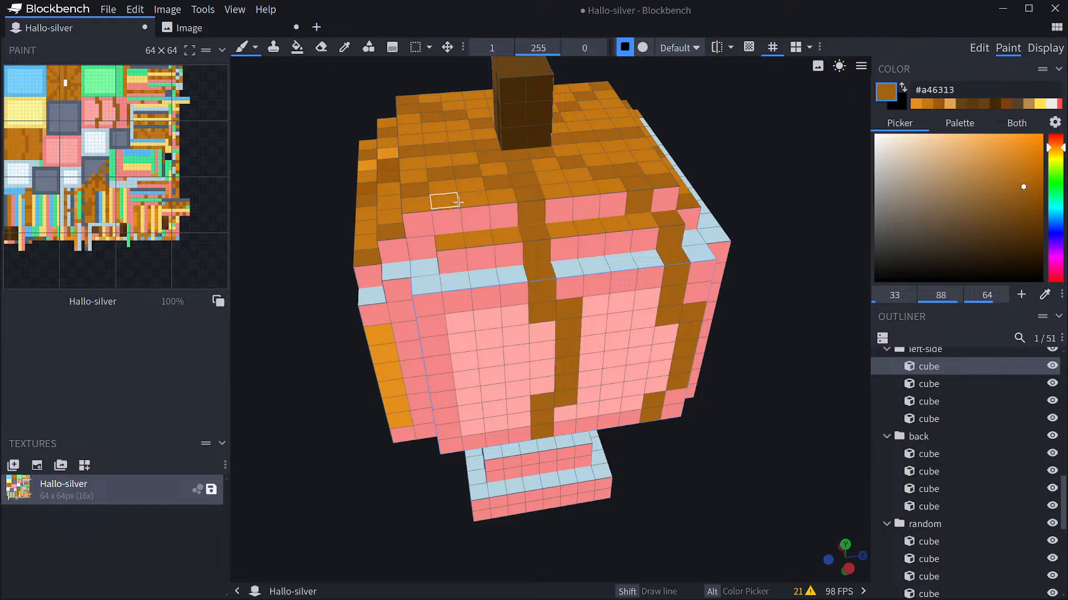
click(437, 203)
click(441, 222)
click(444, 241)
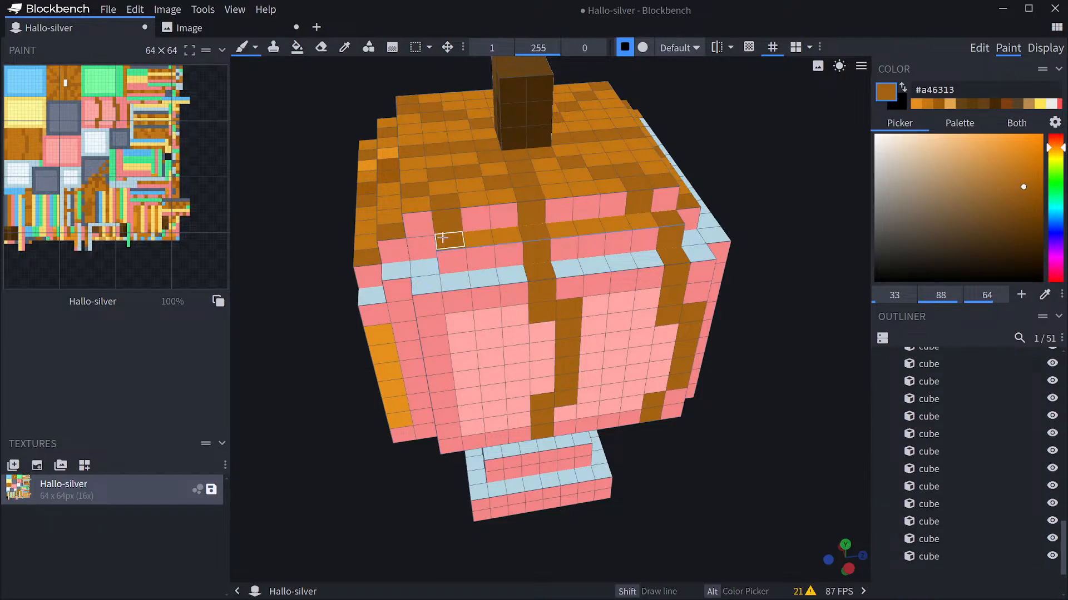
click(444, 265)
click(431, 285)
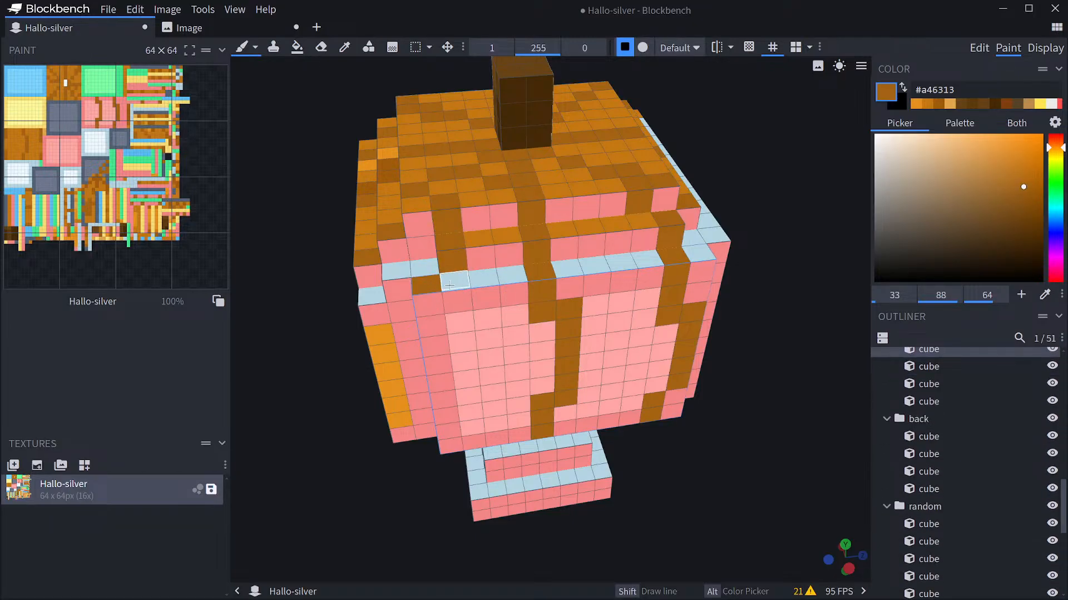
click(450, 286)
key(ctrl+z)
key(ctrl+z)
Continue the third #a46313 stripe down the left side, with a three-cell run along its front edge.
click(446, 281)
click(449, 303)
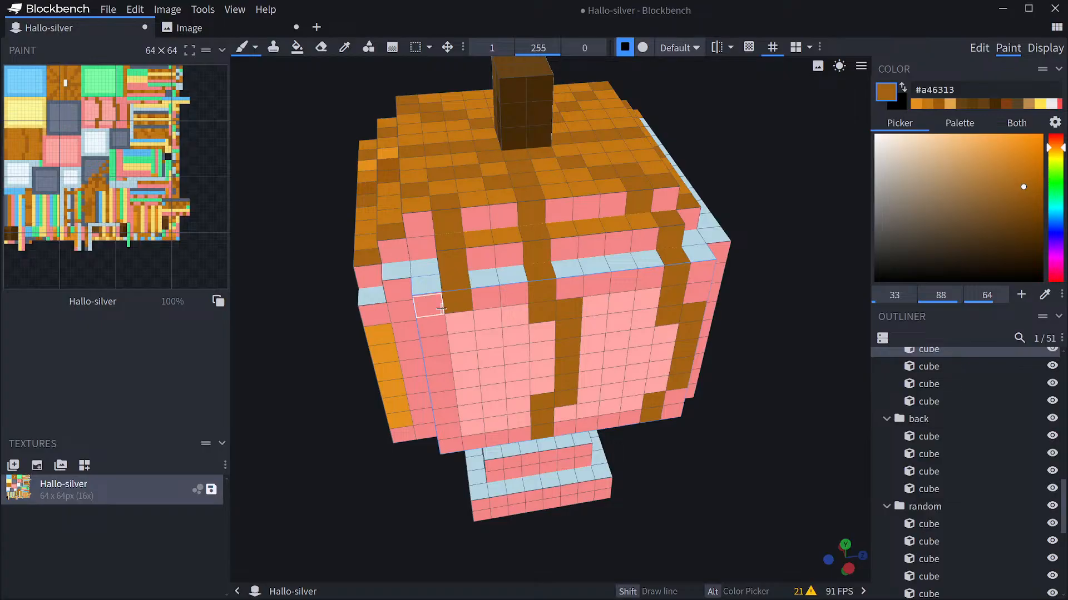
drag(436, 322, 441, 386)
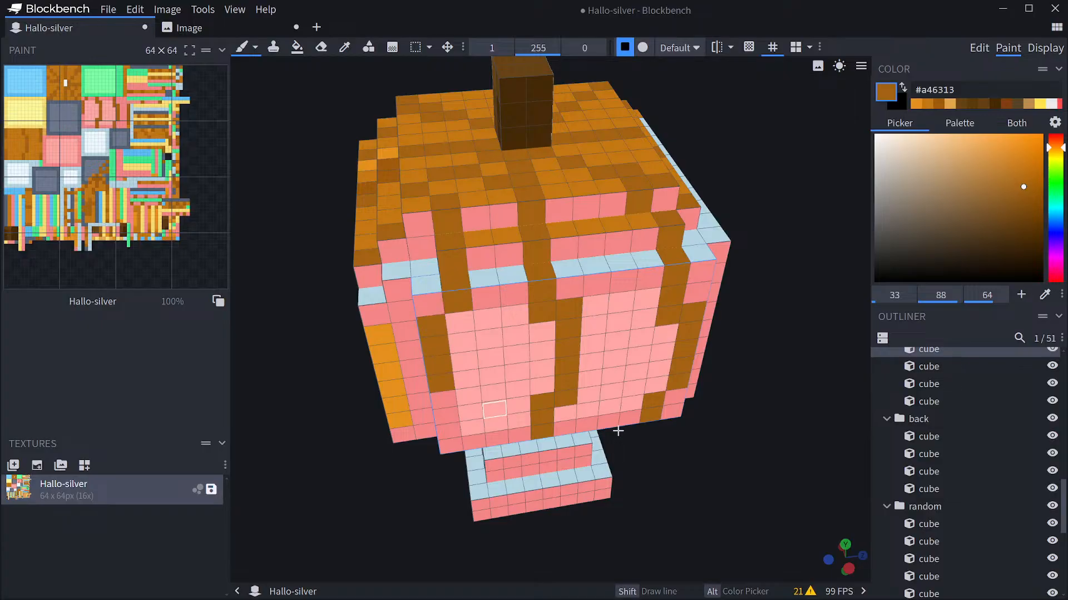
drag(618, 431, 743, 422)
key(ctrl+z)
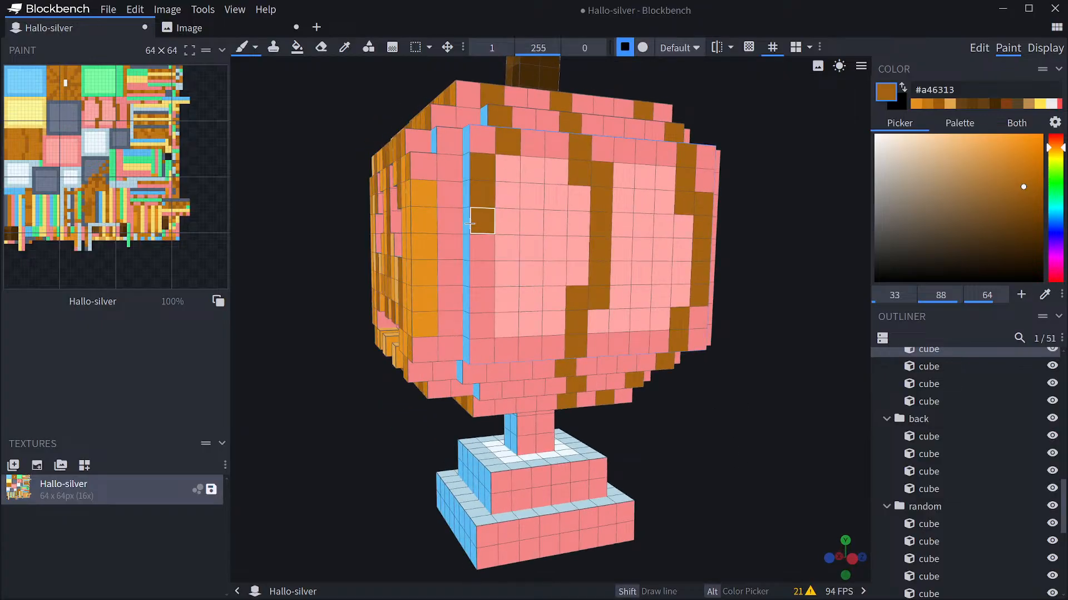
Paint the lower part of the third #a46313 stripe across the bottom ledges and onto the underside.
drag(707, 436, 709, 400)
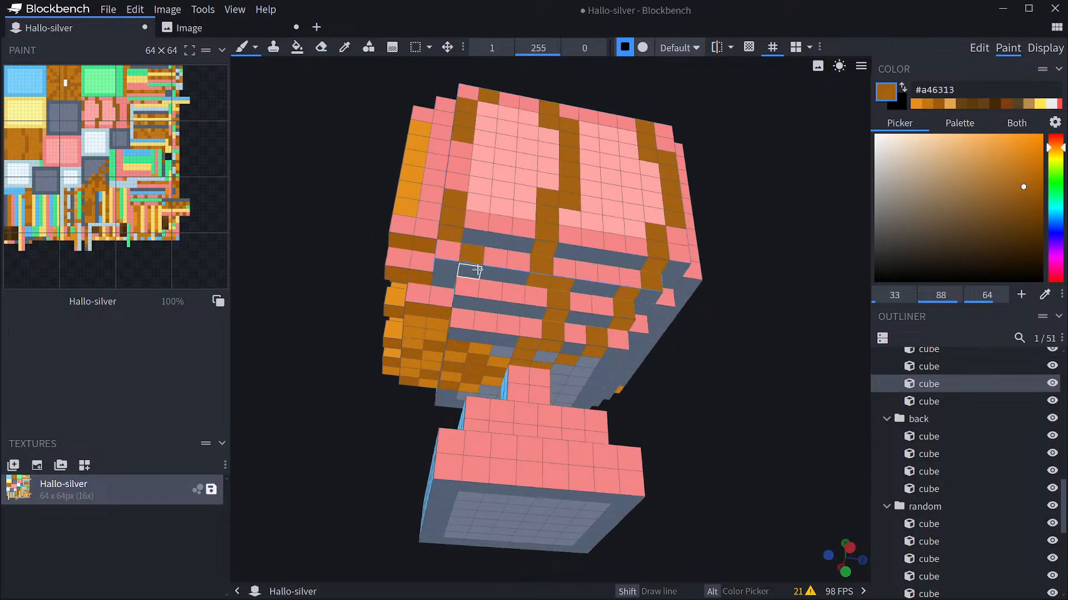
mouse_move(729, 436)
mouse_down()
mouse_move(661, 390)
mouse_move(732, 386)
mouse_move(762, 415)
mouse_move(719, 543)
mouse_move(636, 481)
mouse_move(694, 519)
mouse_move(714, 479)
mouse_up()
click(506, 321)
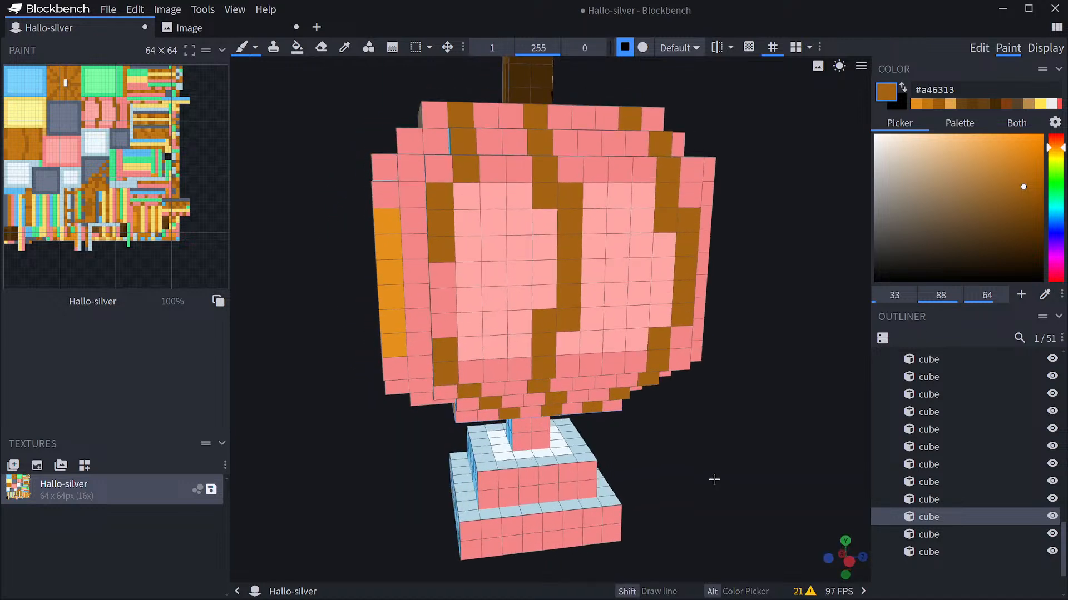
Straighten the left side's central stripe by covering the offset cells with #e4901d and filling its gap with #a46313.
click(572, 226)
alt+click(397, 274)
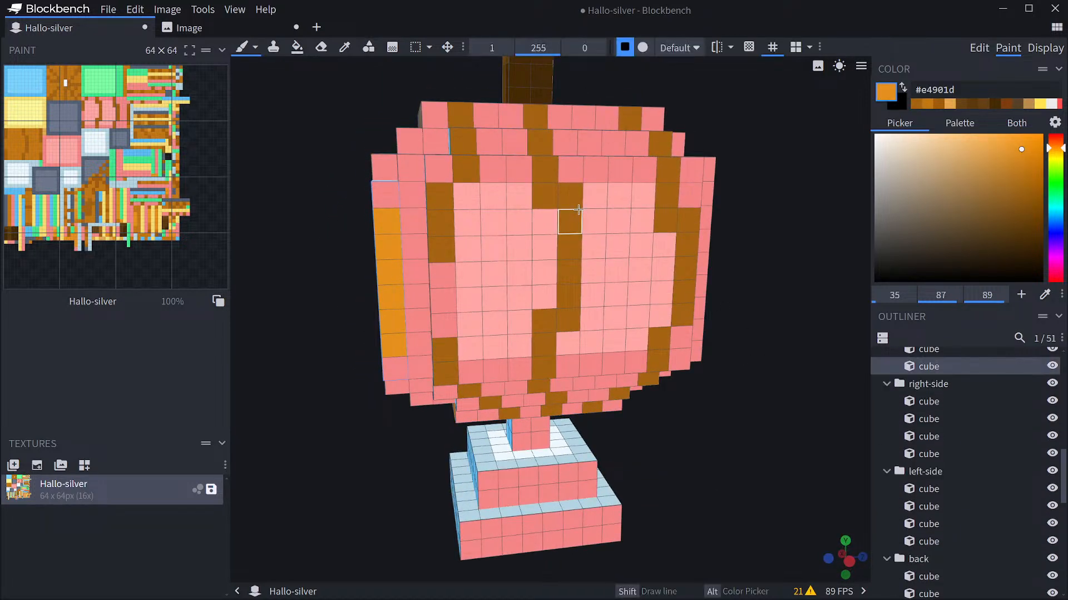
drag(570, 198, 568, 318)
alt+click(545, 195)
drag(545, 220, 544, 295)
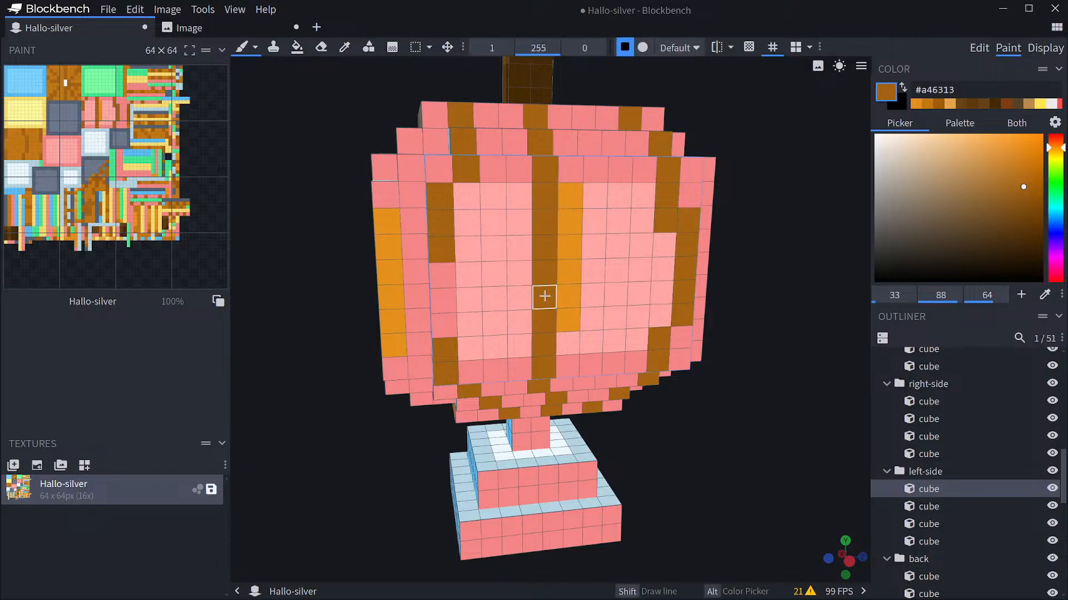
Shift a three-cell section of the central stripe one column rearward with #a46313 and cover its former cells with #e4901d.
drag(747, 395, 730, 396)
mouse_move(528, 267)
mouse_down()
mouse_move(529, 306)
mouse_move(506, 314)
mouse_up()
alt+click(529, 243)
click(512, 274)
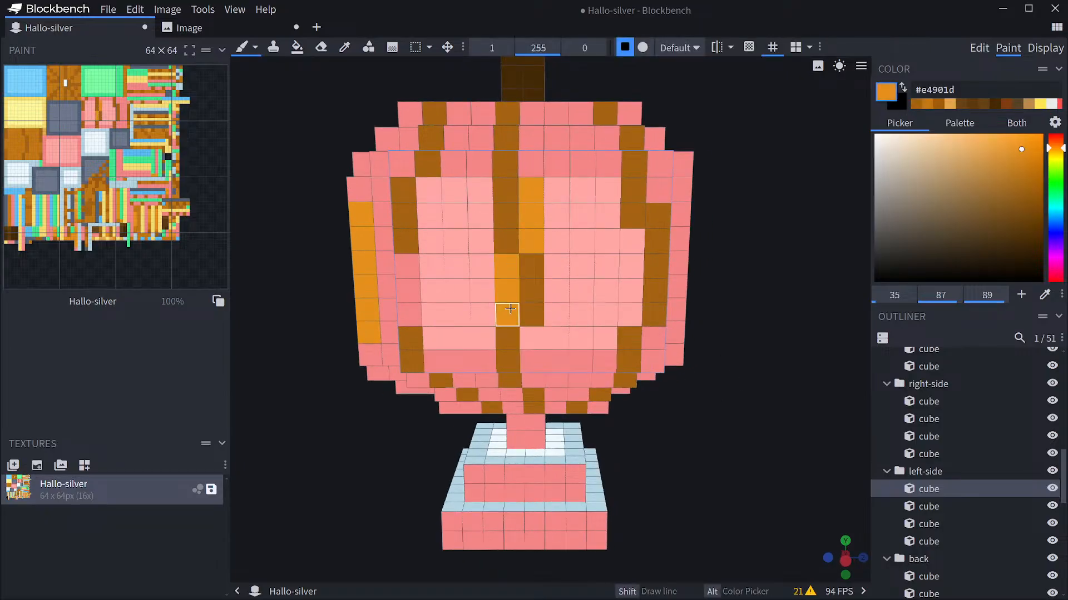
Fill the bare cells between the stripes on the left side and on parts of the ledges above with #e4901d.
mouse_move(556, 337)
mouse_down()
mouse_move(531, 337)
mouse_move(555, 253)
mouse_move(555, 186)
mouse_move(578, 312)
mouse_move(624, 191)
mouse_move(602, 236)
mouse_move(615, 283)
mouse_move(599, 287)
mouse_move(600, 315)
mouse_move(623, 317)
mouse_move(575, 372)
mouse_up()
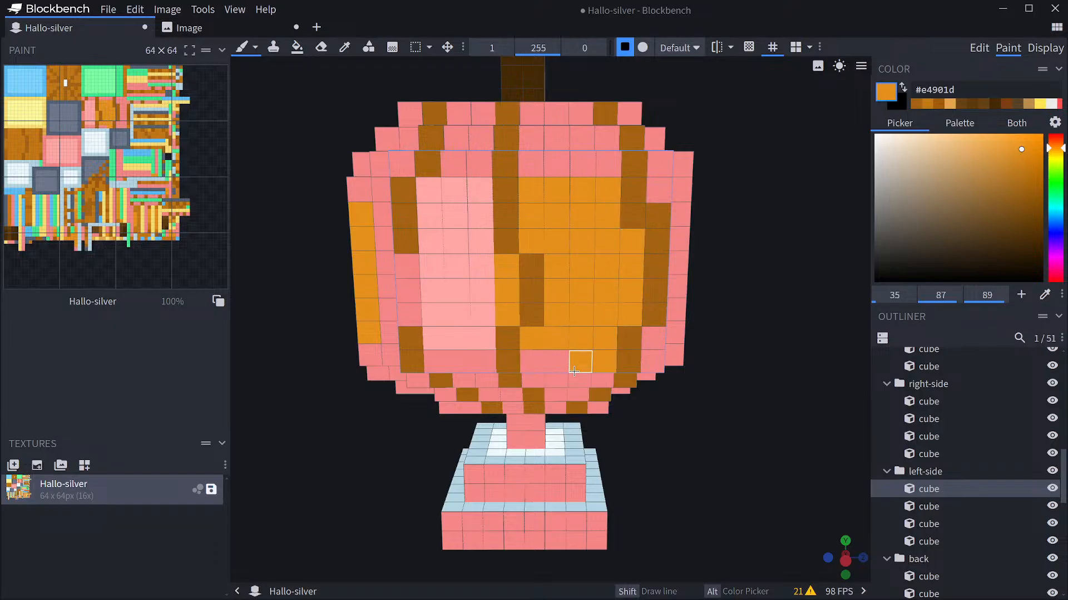
mouse_move(480, 347)
mouse_down()
mouse_move(478, 188)
mouse_move(454, 215)
mouse_move(431, 192)
mouse_move(433, 275)
mouse_move(453, 267)
mouse_move(428, 351)
mouse_move(460, 360)
mouse_up()
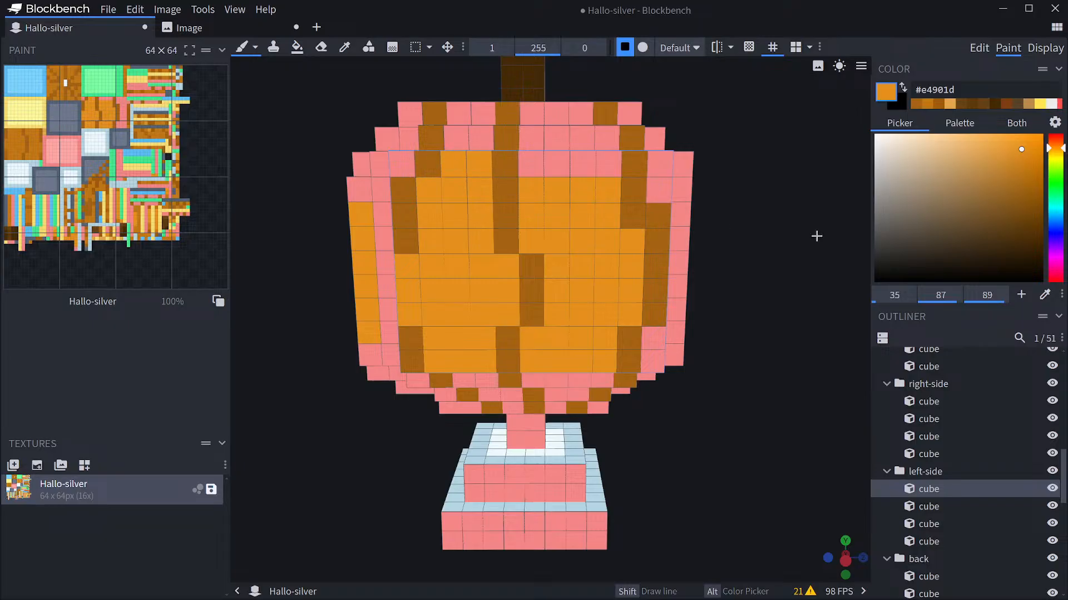
drag(781, 236, 792, 306)
drag(459, 345, 472, 327)
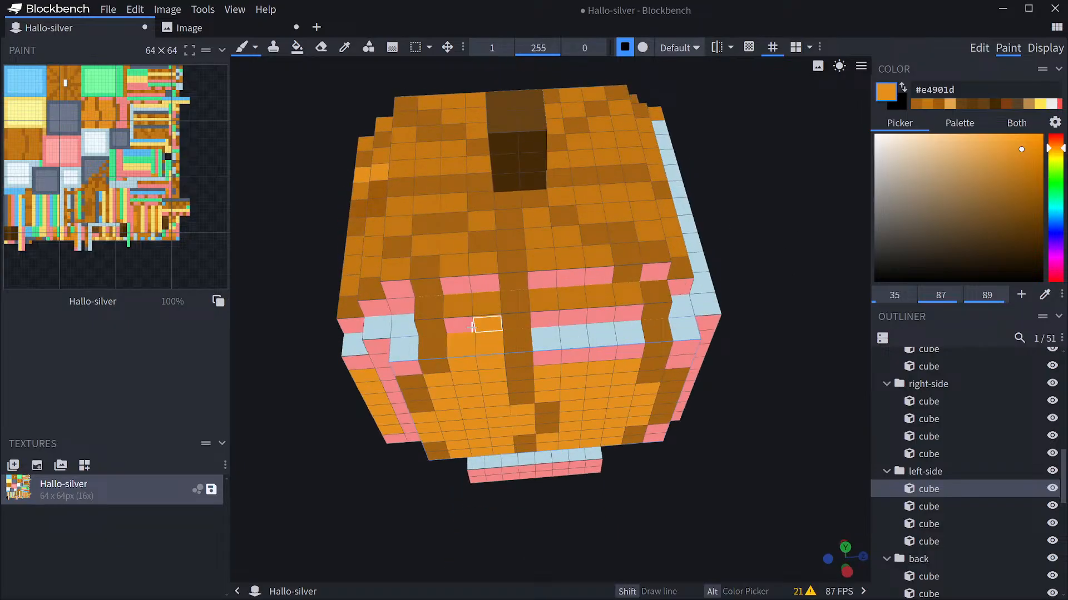
drag(466, 289, 537, 282)
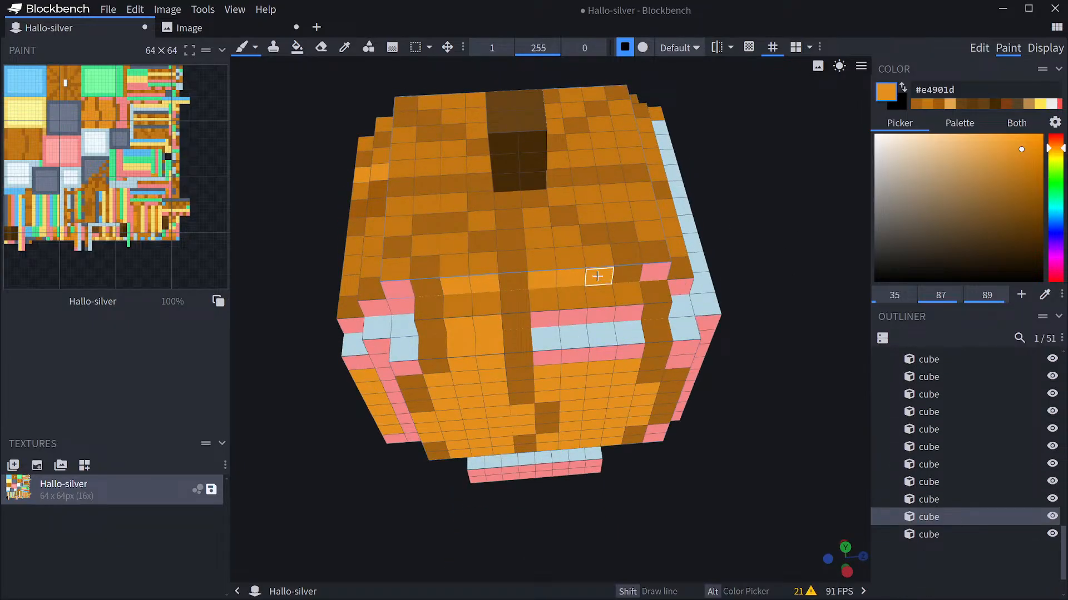
Shade the ledge above the left side with #c47713, and fill the side's bare upper row and lighten a ledge cell with #e4901d.
click(546, 320)
alt+click(553, 303)
mouse_move(547, 319)
mouse_down()
mouse_move(618, 312)
mouse_move(554, 337)
mouse_up()
drag(763, 372, 748, 336)
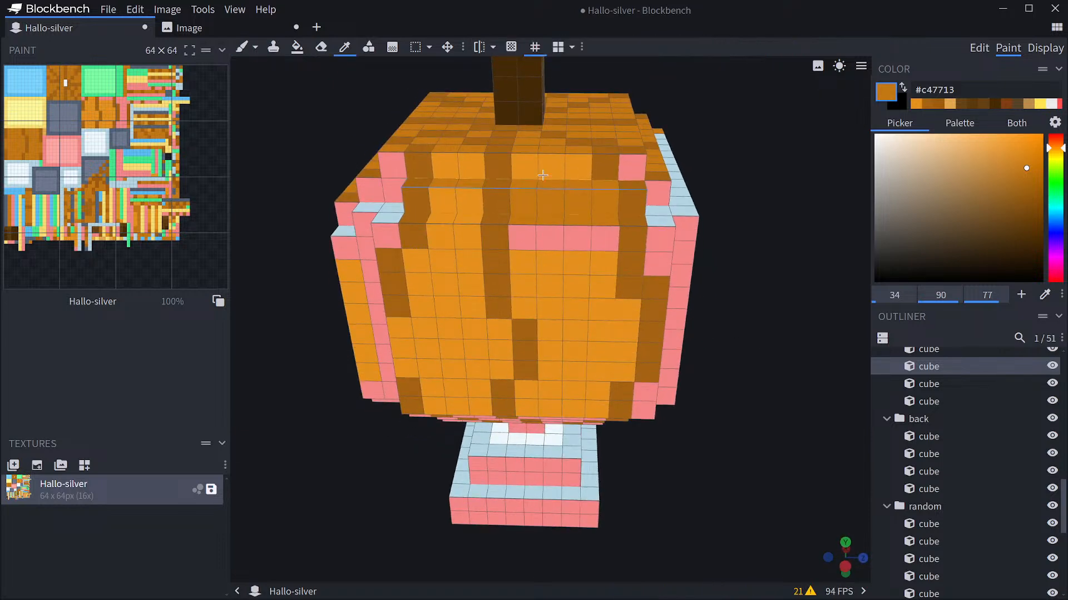
alt+click(576, 263)
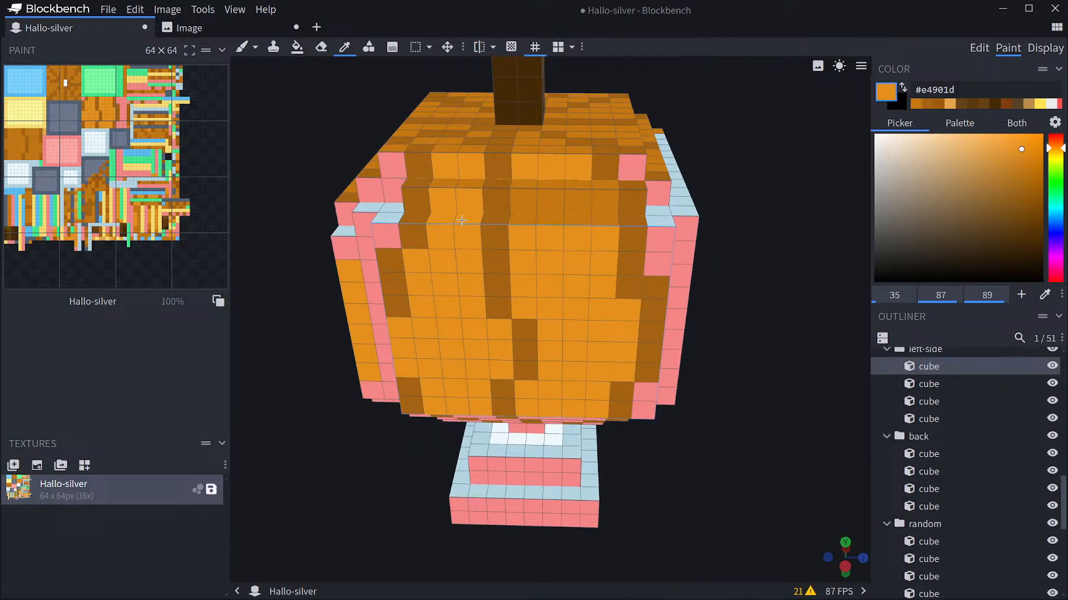
mouse_move(510, 218)
mouse_down()
mouse_move(600, 215)
mouse_move(600, 206)
mouse_up()
click(523, 168)
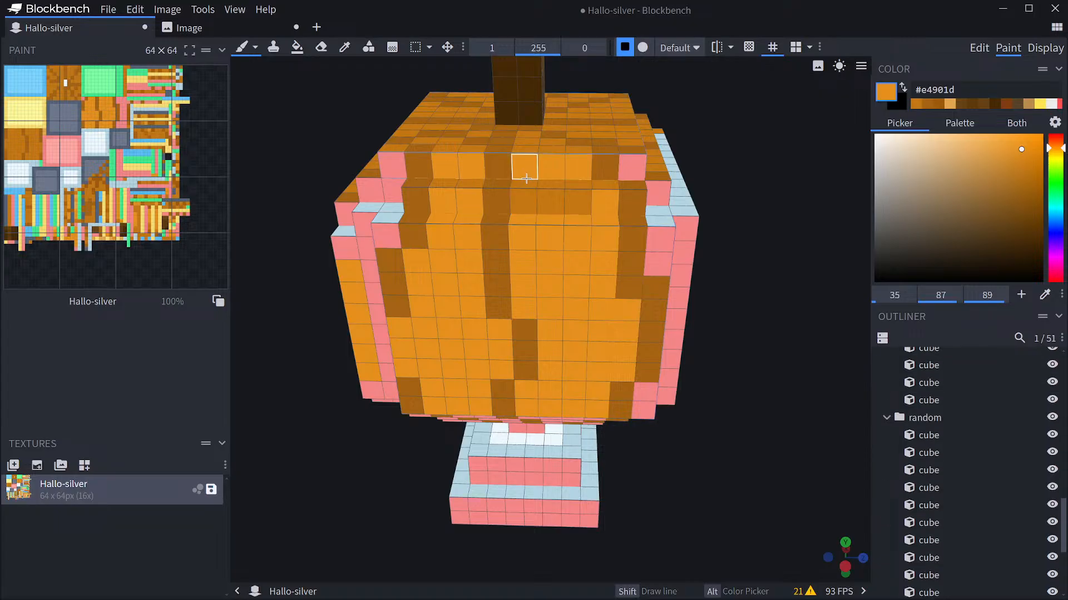
Lighten the darker cells between the stripes on the ledges above the left side with #e4901d.
drag(521, 184, 598, 184)
drag(746, 240, 752, 269)
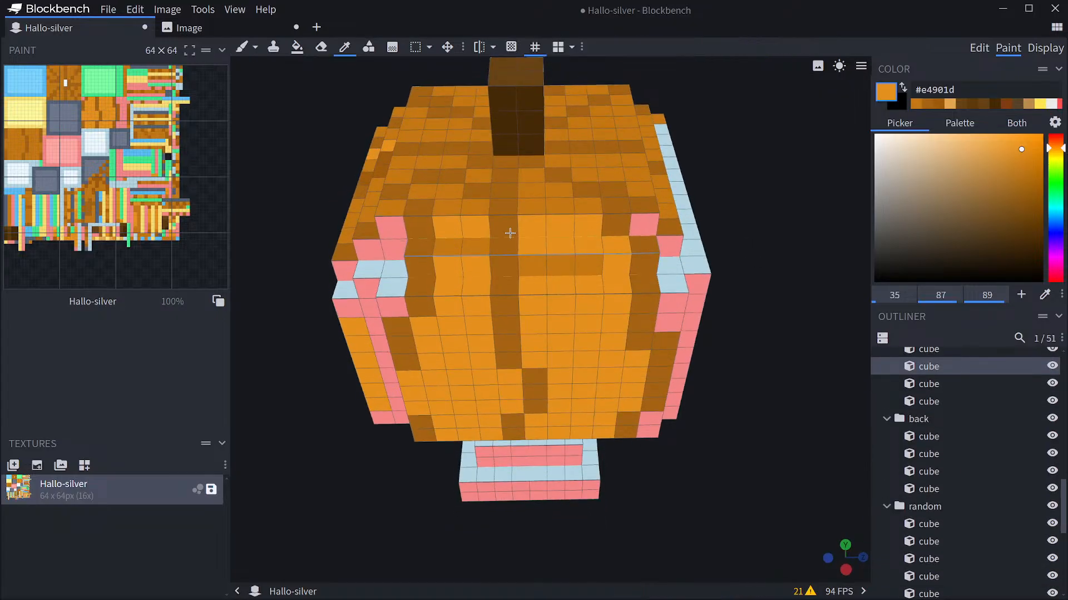
alt+click(486, 247)
drag(450, 268, 469, 265)
alt+click(450, 242)
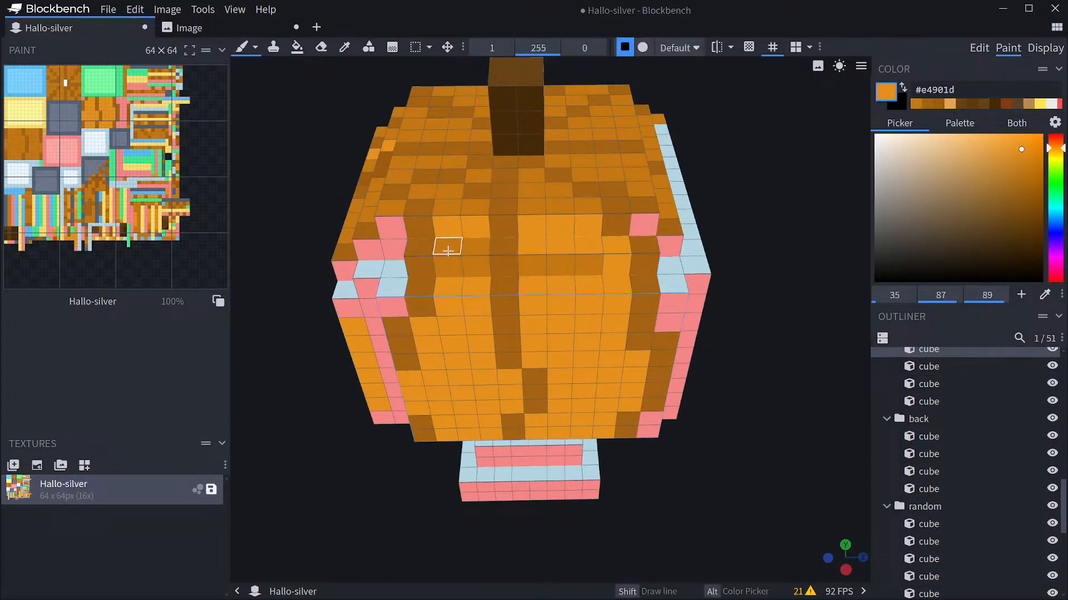
alt+click(591, 269)
click(616, 265)
mouse_move(783, 269)
mouse_down()
mouse_move(791, 263)
mouse_move(777, 229)
mouse_move(809, 241)
mouse_move(665, 299)
mouse_up()
alt+click(587, 270)
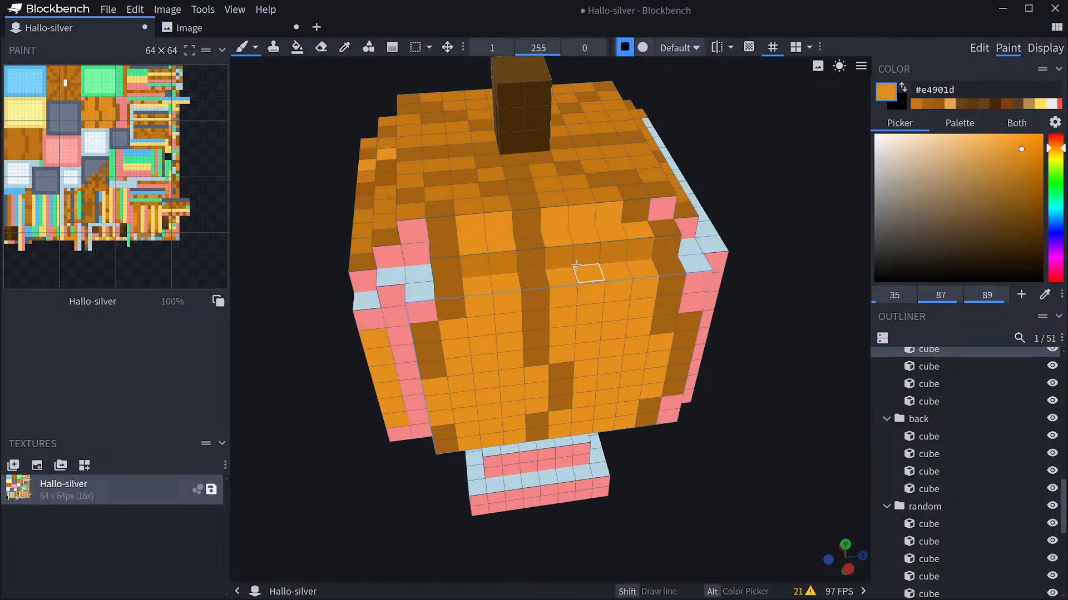
drag(484, 263, 500, 263)
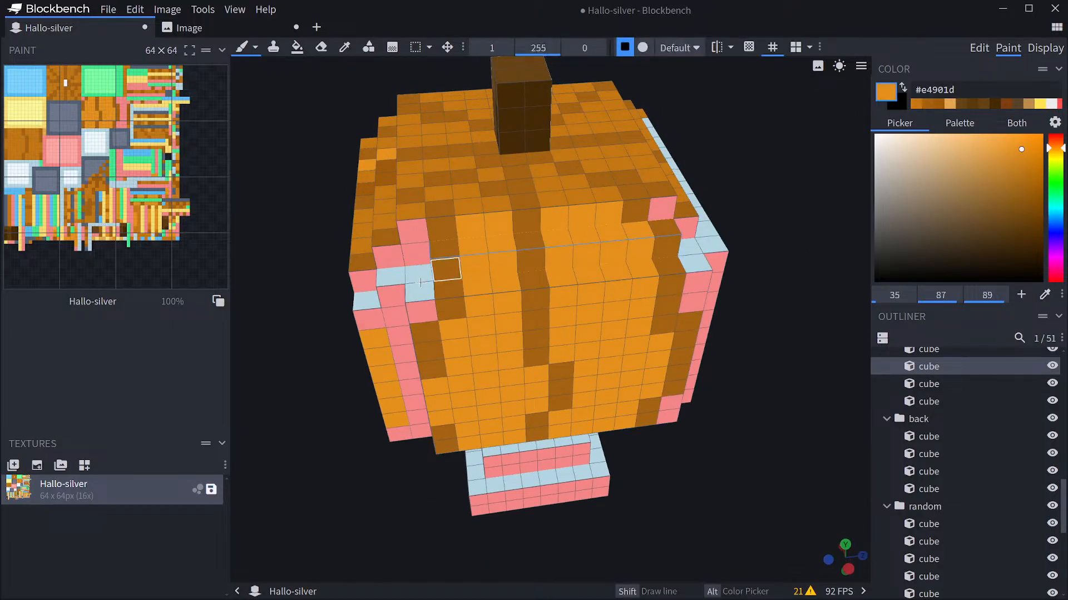
Fill the bare ledge and corner cells at the left side's upper front edge with #e4901d.
mouse_move(394, 280)
mouse_down()
mouse_move(415, 277)
mouse_move(401, 262)
mouse_up()
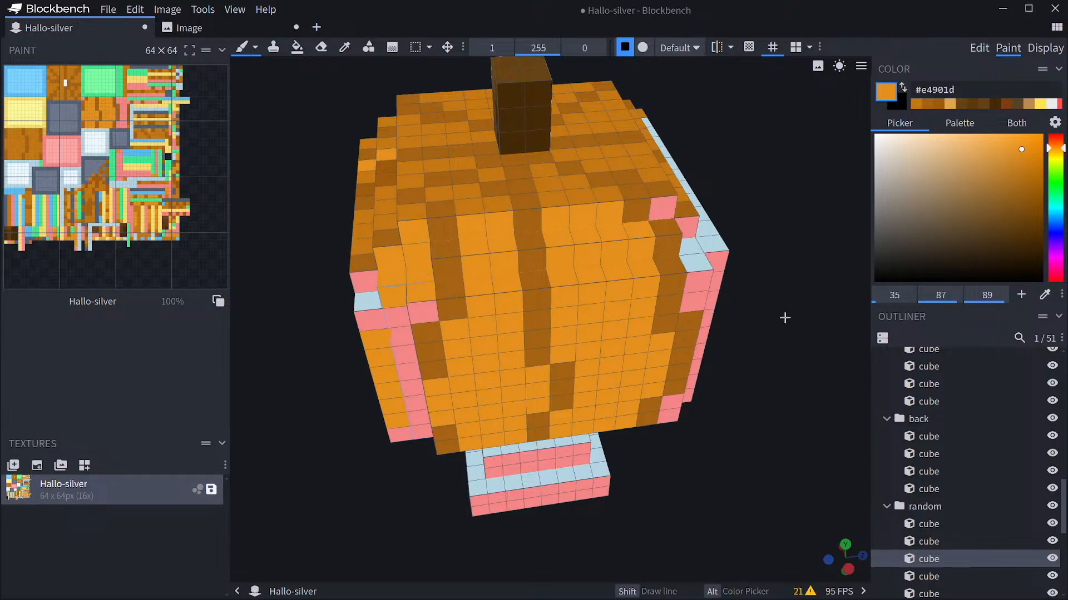
drag(784, 317, 666, 289)
click(527, 228)
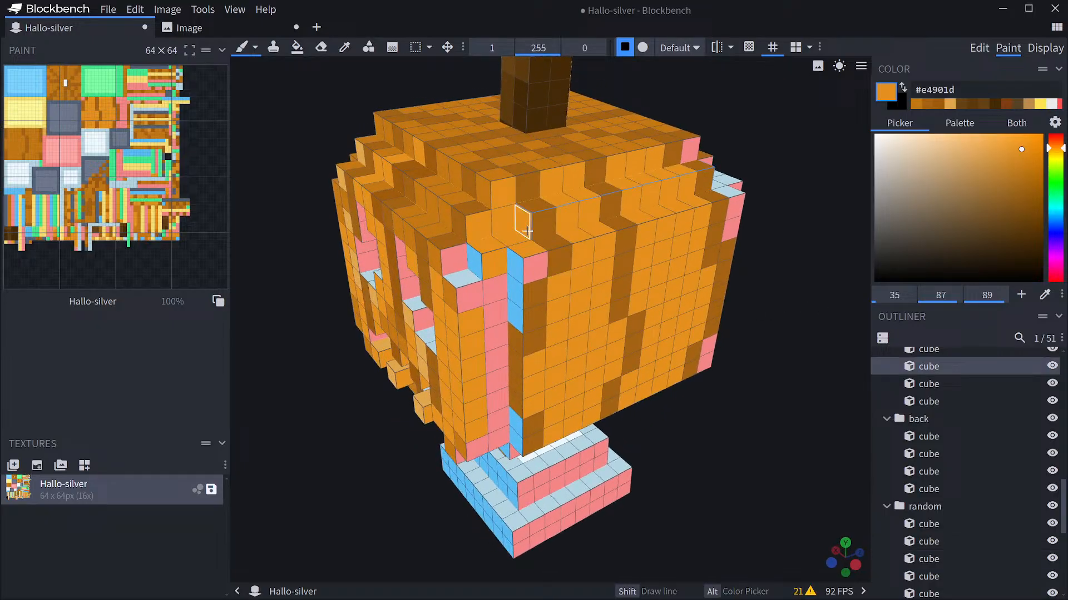
click(513, 277)
click(463, 280)
click(474, 262)
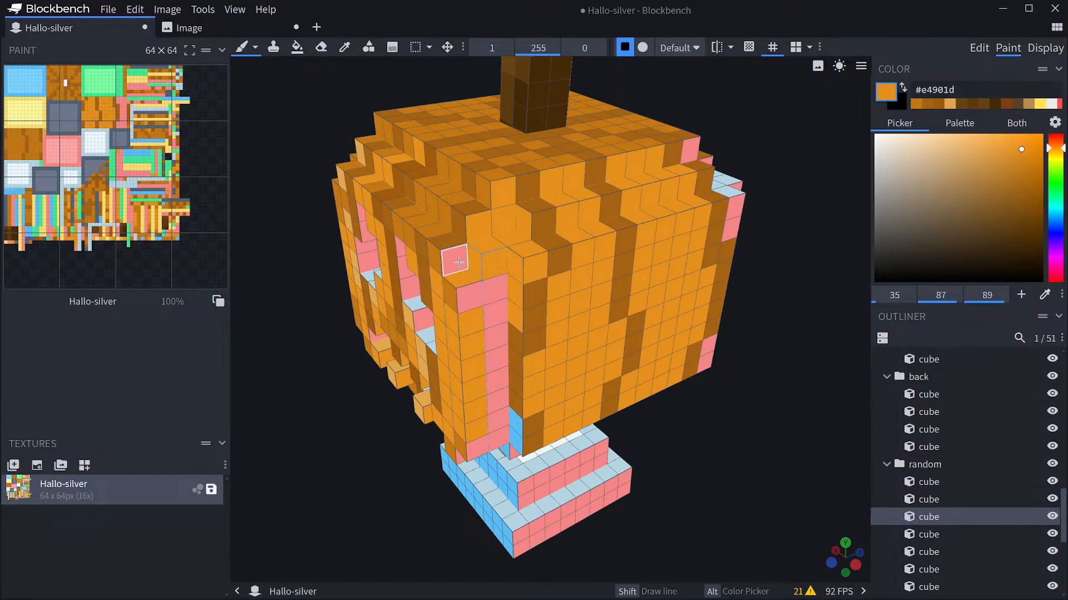
click(453, 259)
Cover the bare recessed strip running down the front-left vertical edge with #e4901d.
drag(469, 299, 489, 336)
drag(498, 413, 499, 419)
drag(732, 460, 737, 392)
drag(532, 249, 531, 229)
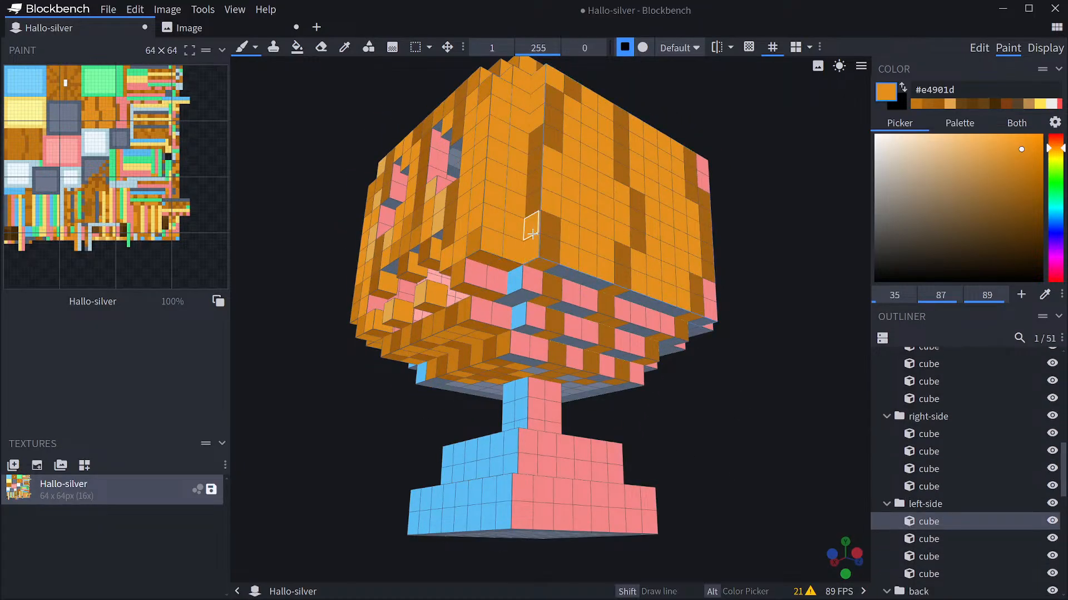
Fill the bare cells on the stepped lower corner between the front and left side with #e4901d.
click(514, 280)
click(494, 279)
click(476, 275)
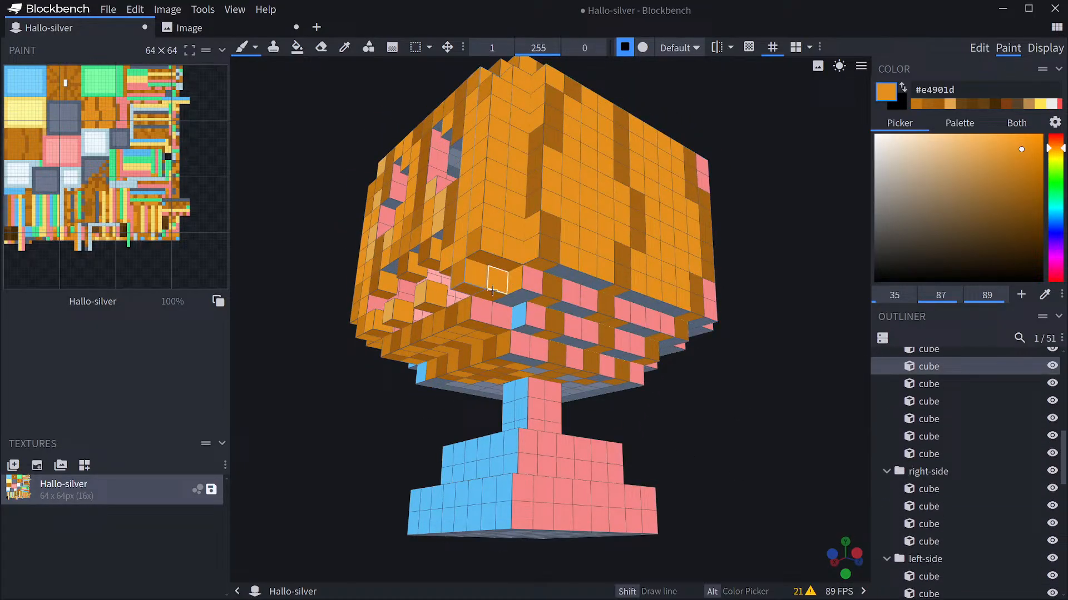
click(532, 280)
drag(708, 390, 726, 365)
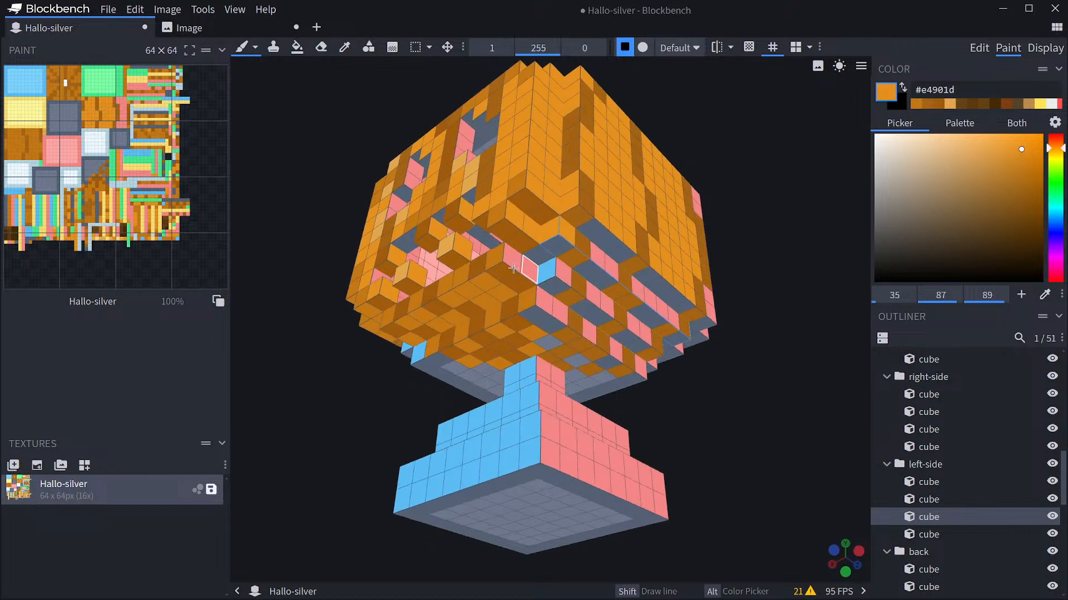
click(513, 263)
click(530, 270)
click(547, 271)
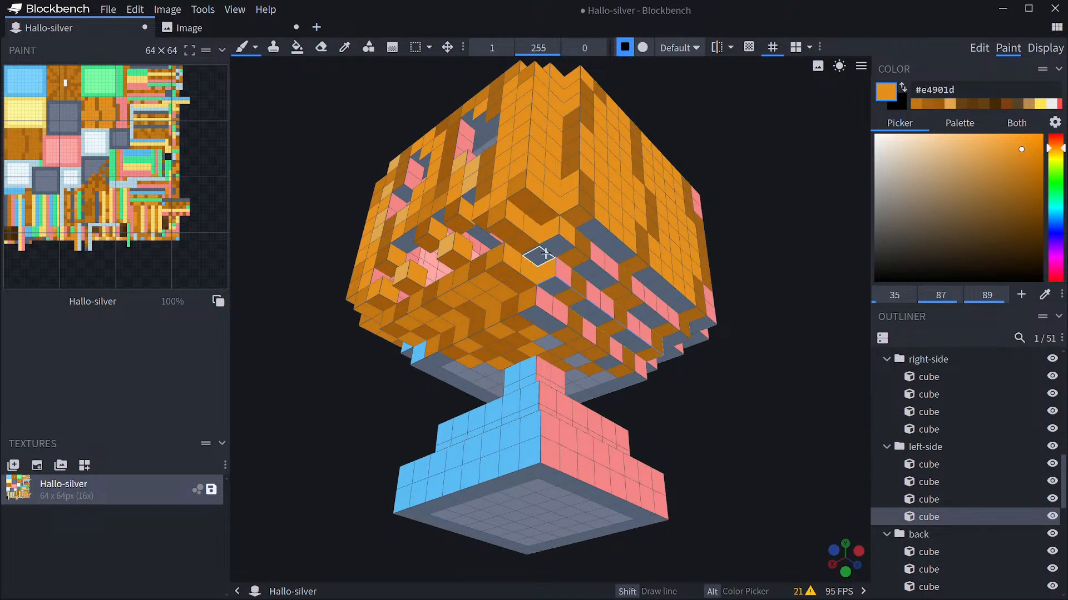
click(545, 254)
Fill the bare cells between the stripes on the left side's lower ledges and their undersides with #e4901d.
drag(592, 229, 621, 257)
drag(662, 291, 672, 314)
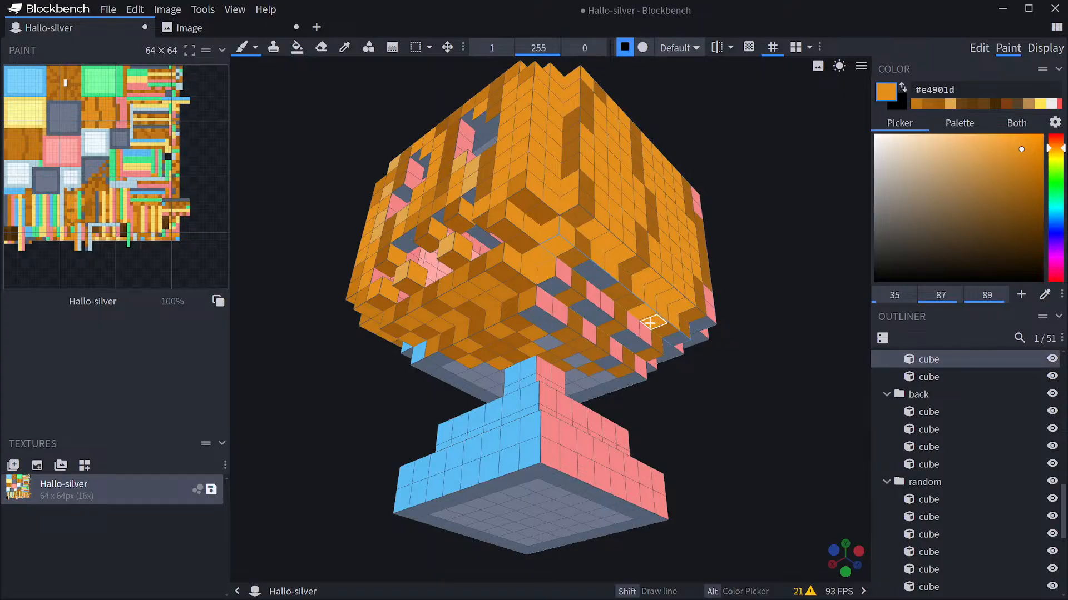
mouse_move(584, 273)
mouse_down()
mouse_move(598, 282)
mouse_move(554, 309)
mouse_move(600, 320)
mouse_up()
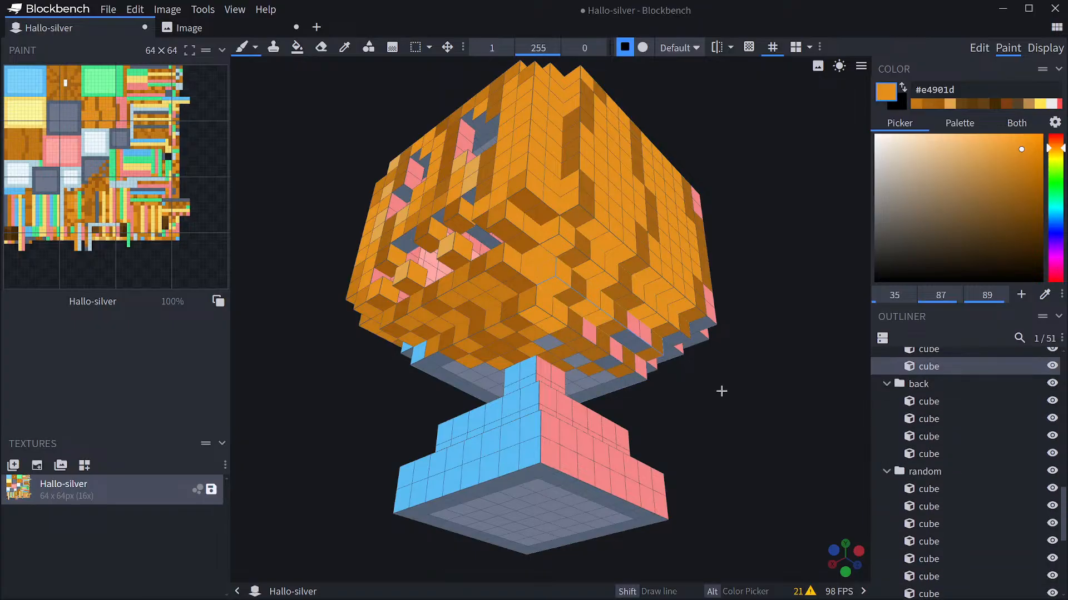
drag(721, 391, 685, 365)
mouse_move(525, 310)
mouse_down()
mouse_move(553, 325)
mouse_move(585, 321)
mouse_move(605, 278)
mouse_up()
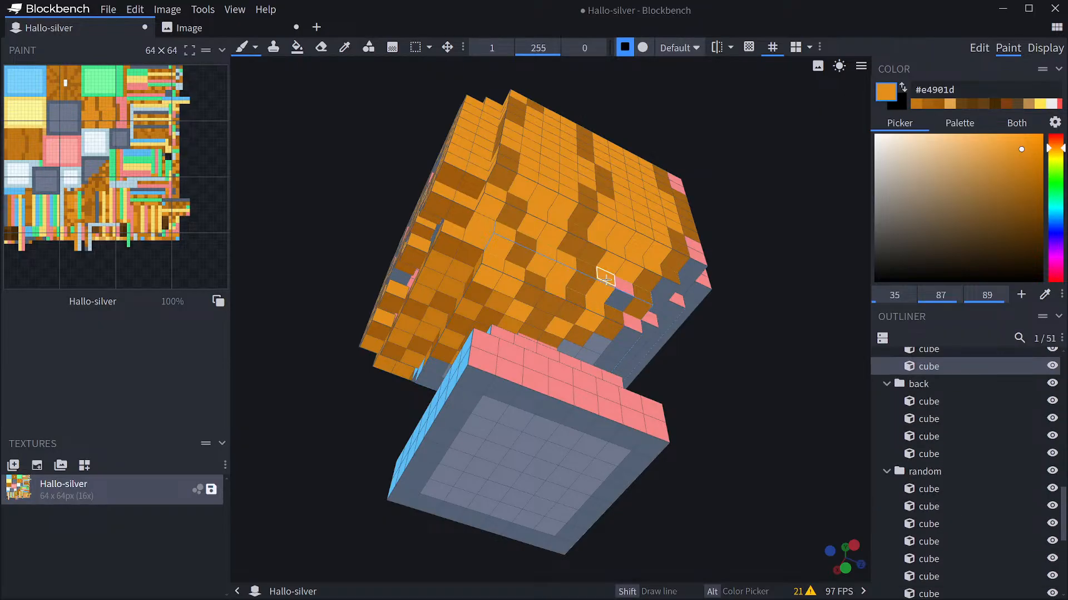
mouse_move(628, 322)
mouse_down()
mouse_move(615, 352)
mouse_move(575, 350)
mouse_up()
Fill the bare cells at the rear end of the left side's lower ledges with #e4901d.
drag(760, 389, 657, 400)
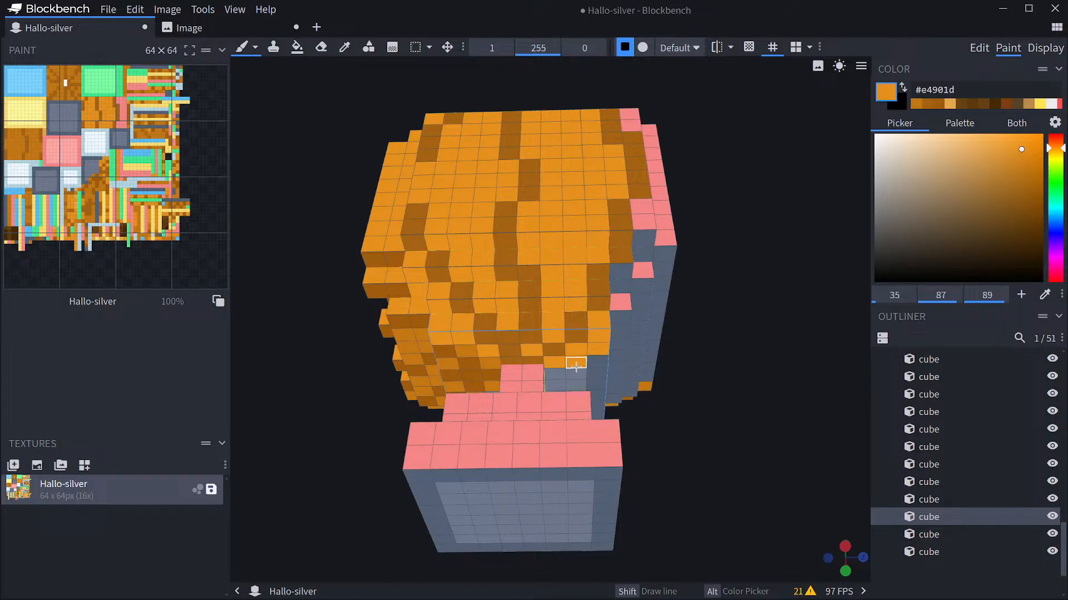
drag(623, 301, 619, 356)
drag(719, 375, 661, 401)
mouse_move(527, 295)
mouse_down()
mouse_move(536, 315)
mouse_move(565, 299)
mouse_up()
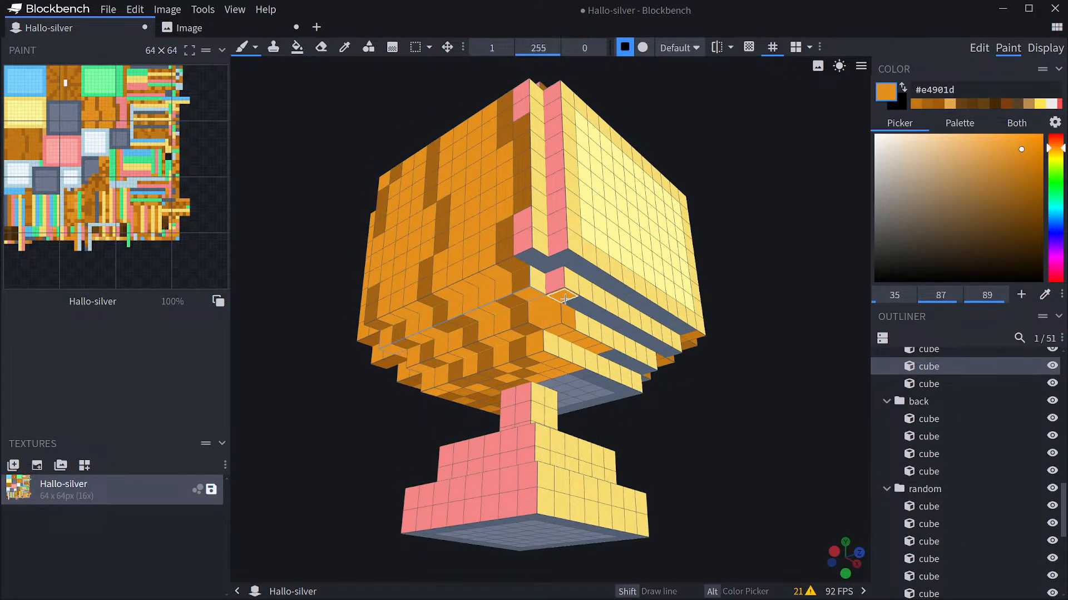
Fill whole faces of the back with #e4901d: the main face, the recessed corner strip and the first ledge below.
drag(779, 369, 759, 379)
click(297, 48)
click(583, 188)
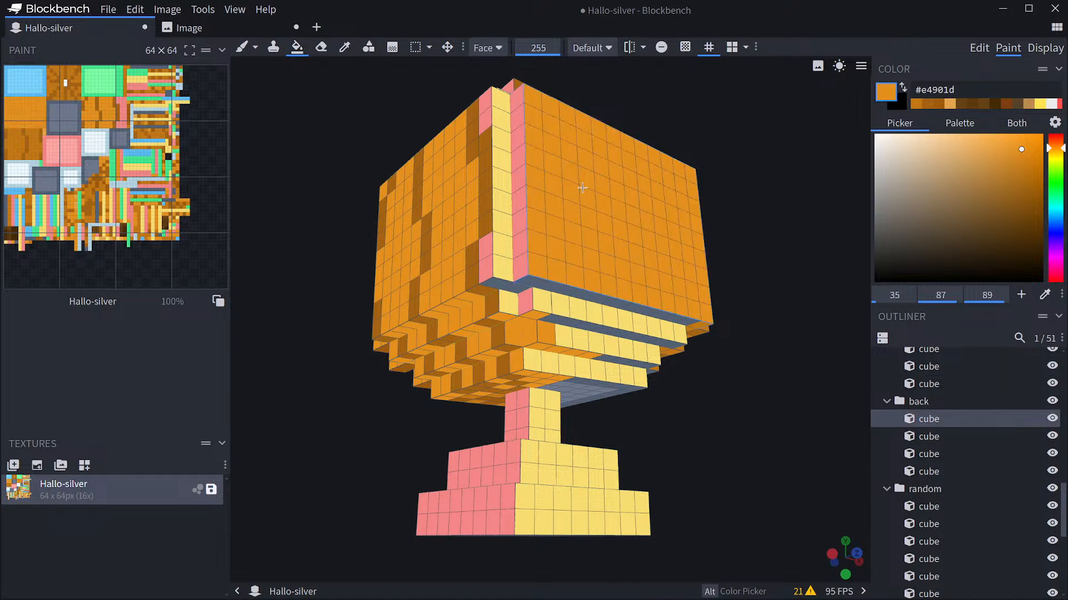
click(503, 237)
click(592, 299)
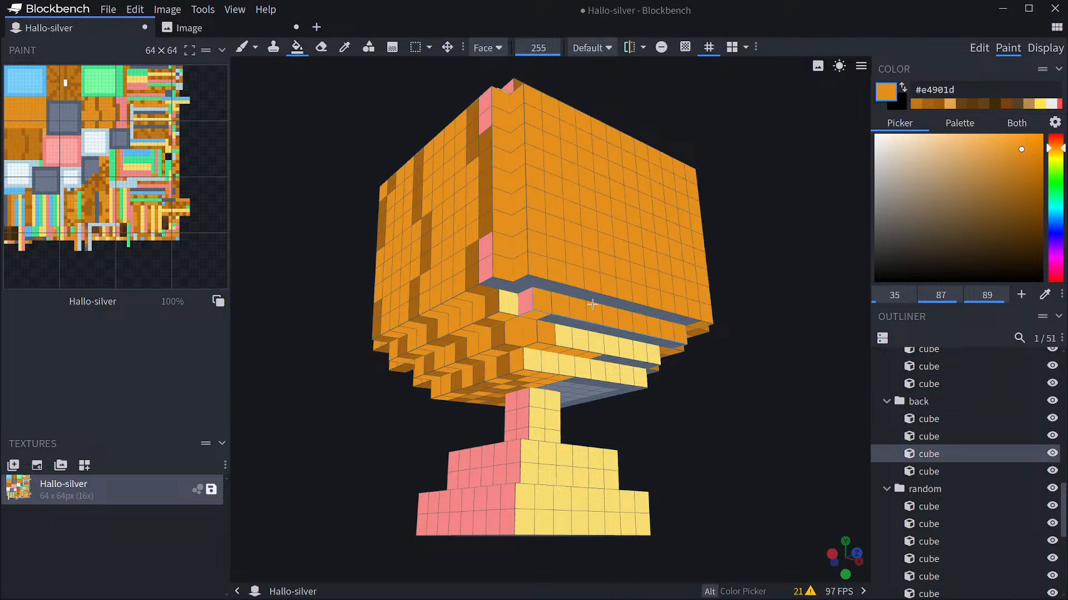
Fill the back's remaining lower ledge faces, the nearby corner face and the pumpkin's underside with #e4901d.
click(516, 291)
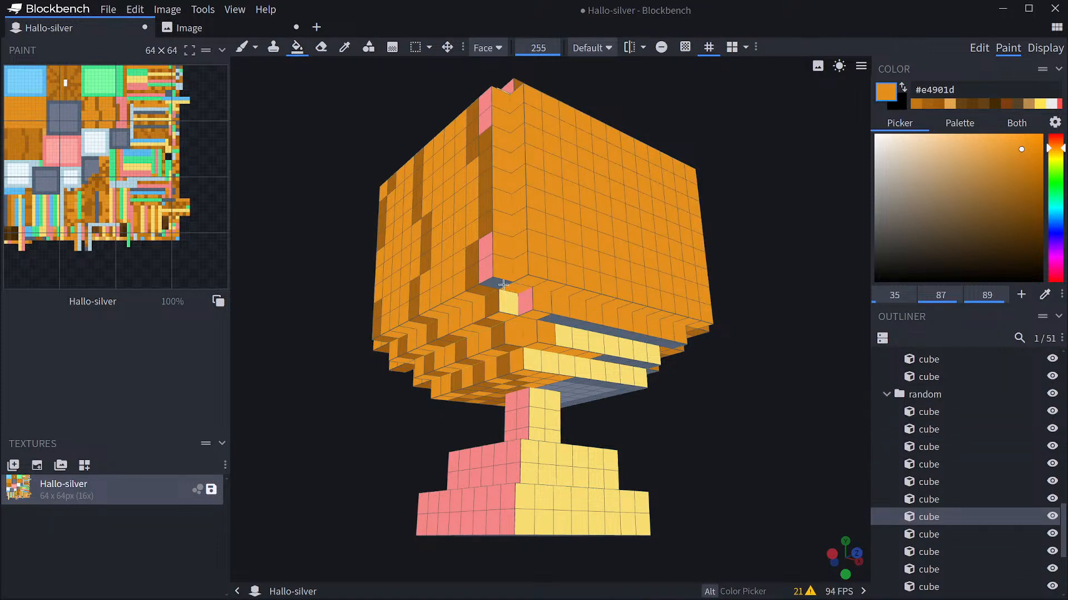
click(504, 285)
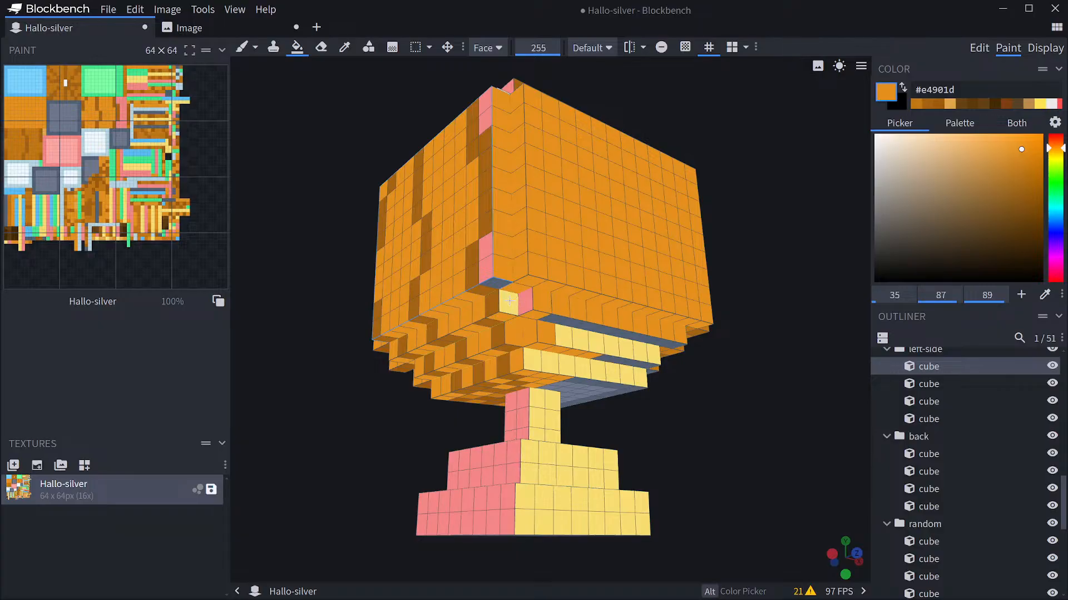
click(508, 301)
click(587, 337)
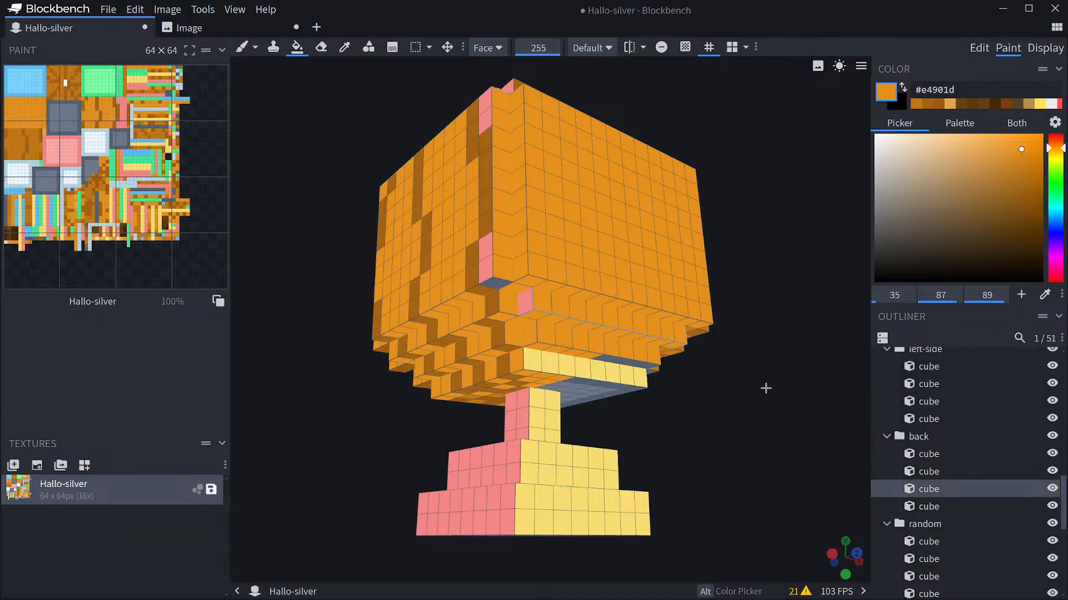
drag(765, 386, 593, 335)
click(594, 334)
mouse_move(748, 383)
mouse_down()
mouse_move(712, 391)
mouse_move(746, 403)
mouse_move(711, 417)
mouse_move(599, 357)
mouse_up()
click(615, 367)
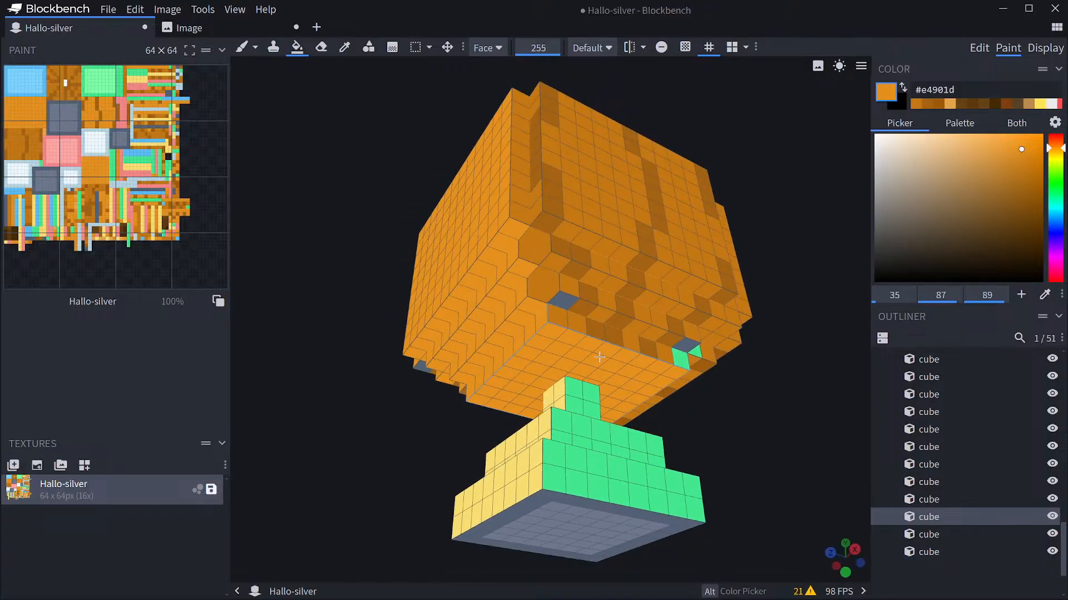
click(570, 316)
key(ctrl+z)
click(683, 358)
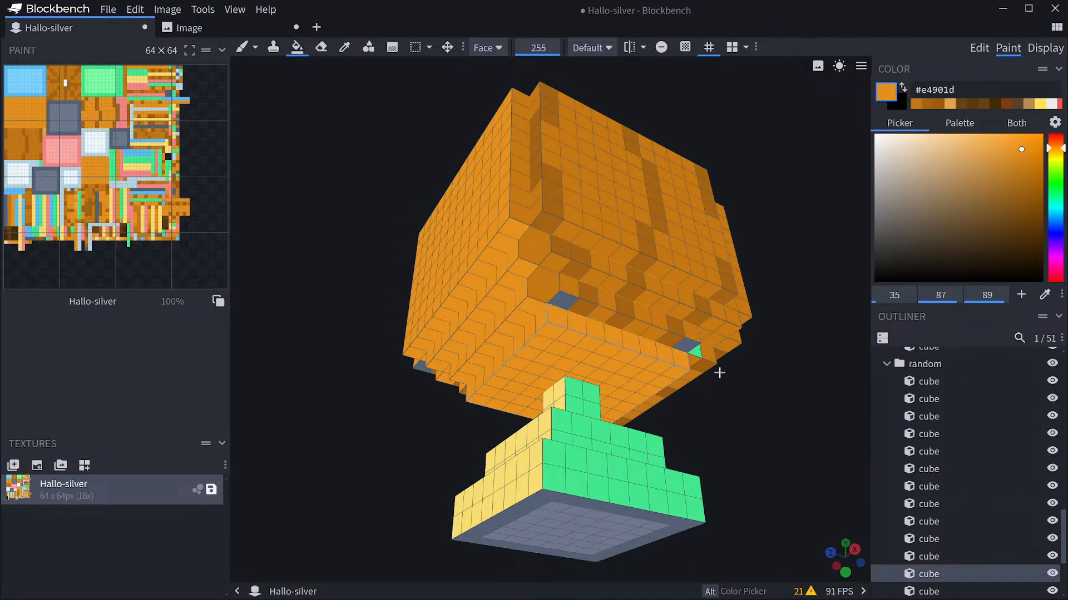
drag(773, 396, 734, 405)
key(ctrl+z)
click(689, 323)
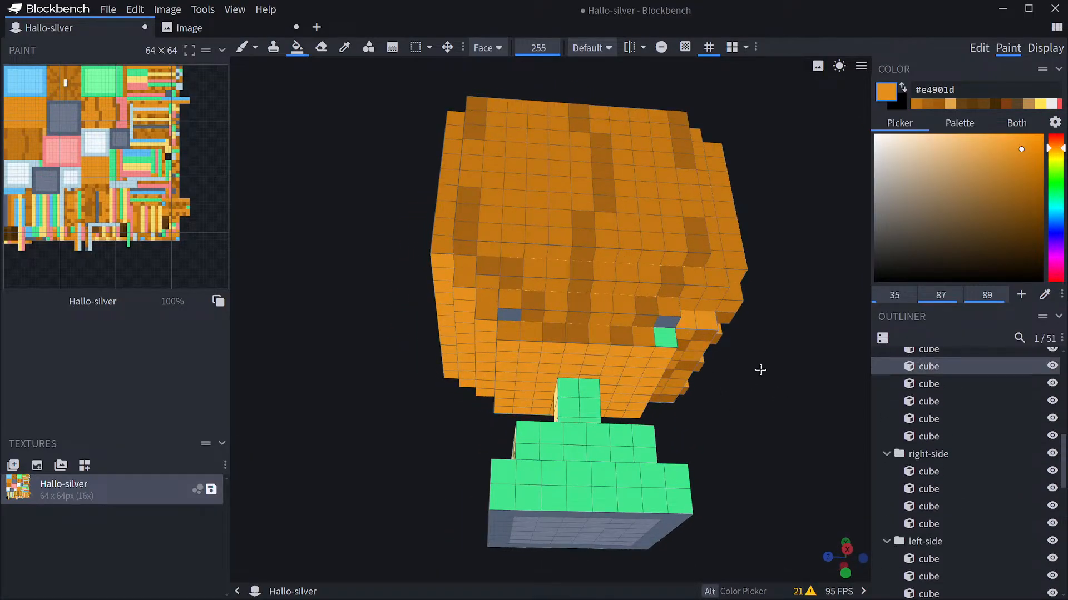
key(ctrl+z)
Use the Pixel Brush to cover the bare cells on the right side's lower ledges with #c47713.
click(255, 47)
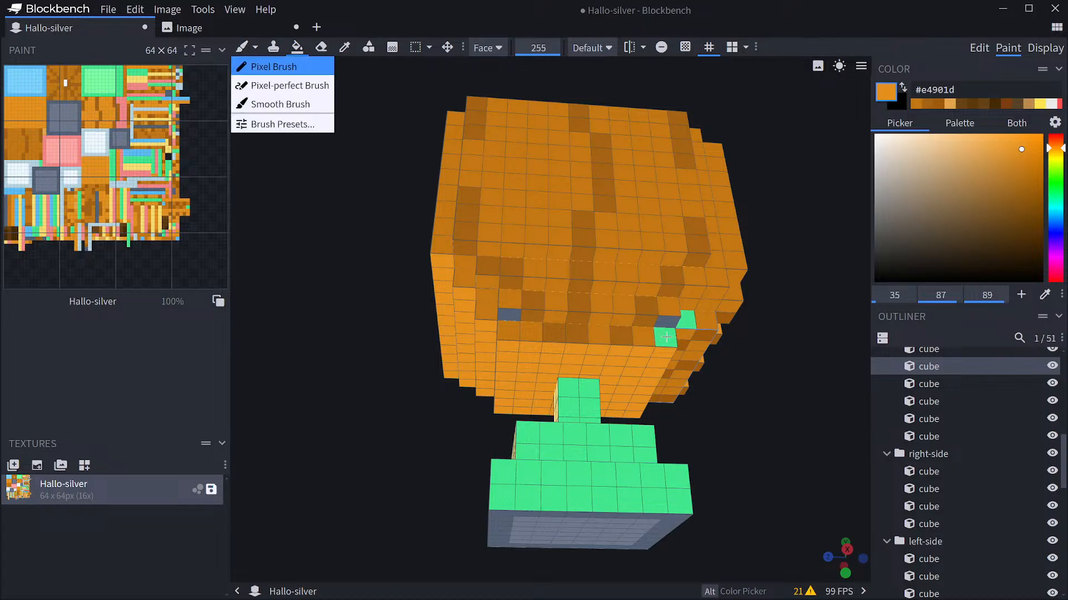
click(261, 67)
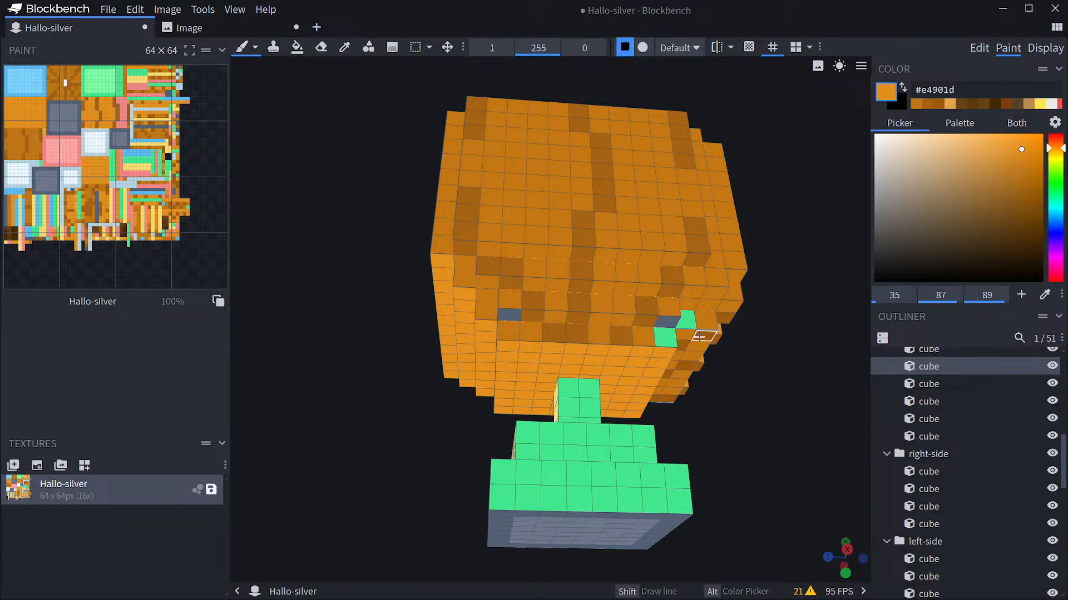
click(670, 340)
click(669, 321)
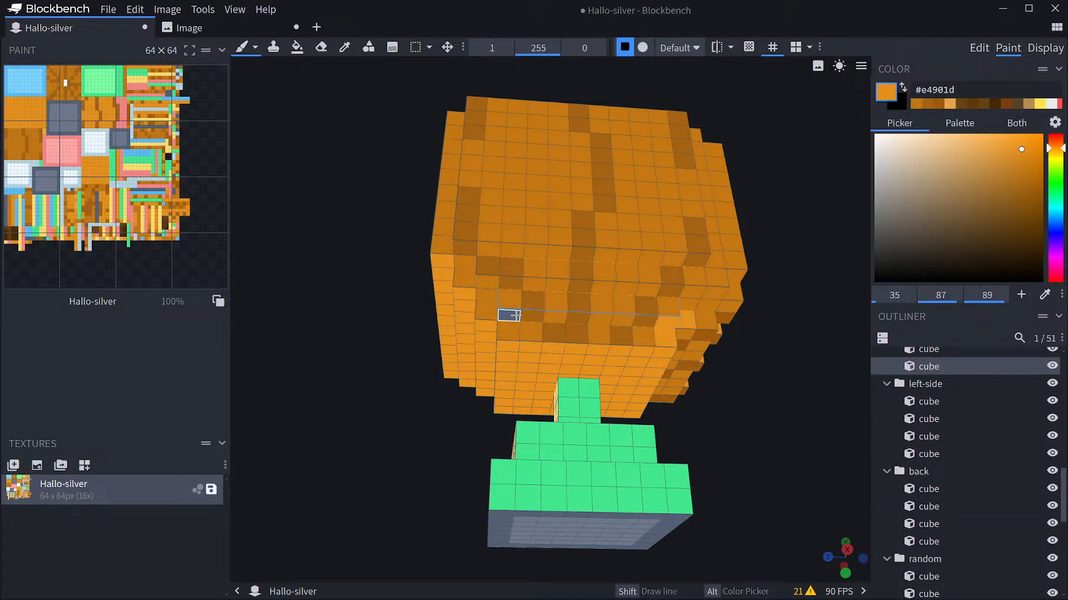
alt+click(649, 335)
click(665, 323)
click(666, 337)
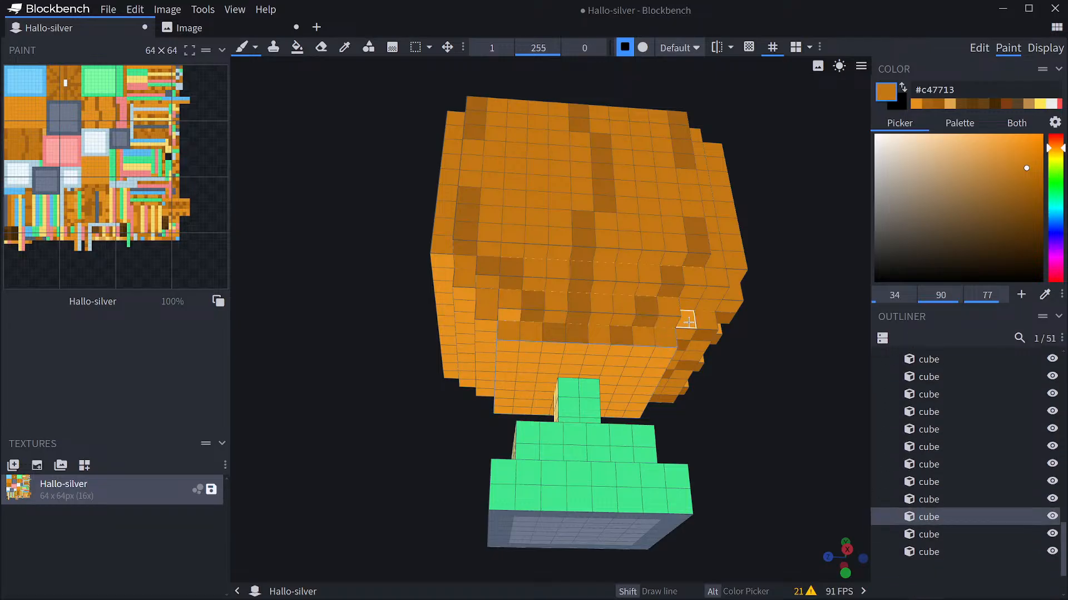
click(686, 320)
click(508, 315)
Shade the undersides of the back's lower ledges with #c47713.
drag(821, 415, 864, 411)
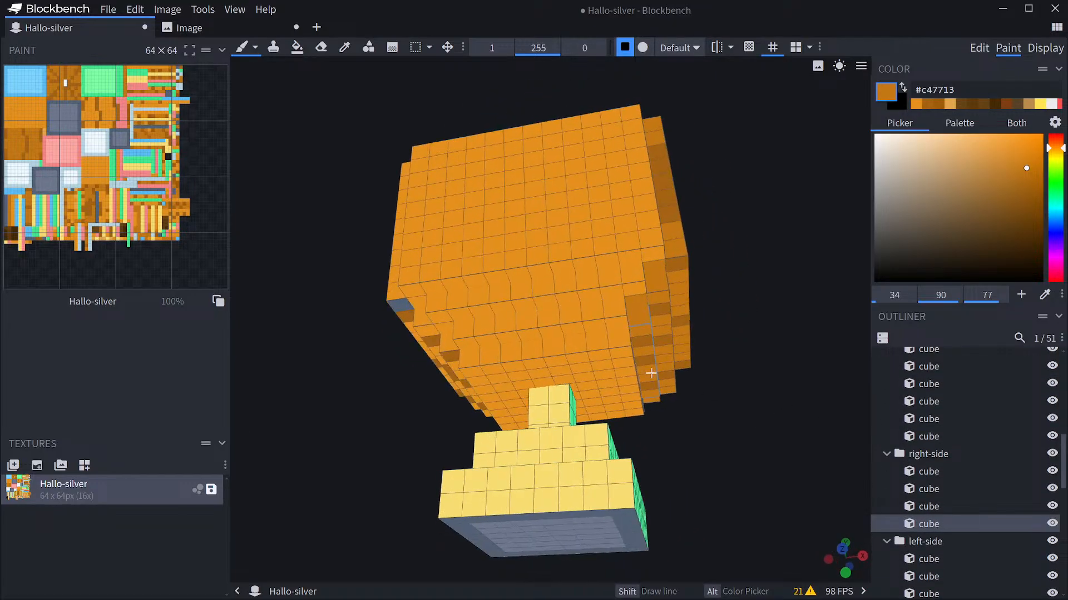
mouse_move(620, 340)
mouse_down()
mouse_move(469, 347)
mouse_move(612, 331)
mouse_move(614, 305)
mouse_move(460, 327)
mouse_move(441, 317)
mouse_move(637, 290)
mouse_up()
drag(784, 372, 806, 340)
drag(659, 264, 454, 254)
mouse_move(674, 261)
mouse_down()
mouse_move(567, 243)
mouse_move(500, 260)
mouse_move(457, 260)
mouse_move(439, 248)
mouse_move(437, 262)
mouse_up()
click(415, 263)
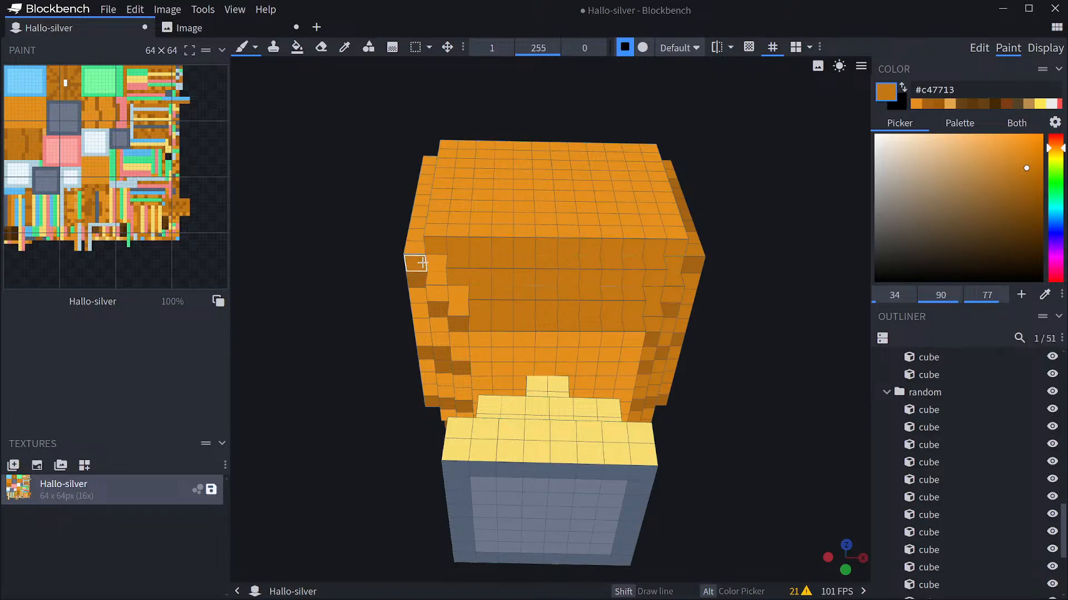
Shade the remaining light and bare cells at the left-side end of the back's lower ledges with #c47713.
click(436, 270)
click(462, 294)
click(438, 295)
drag(728, 377, 765, 381)
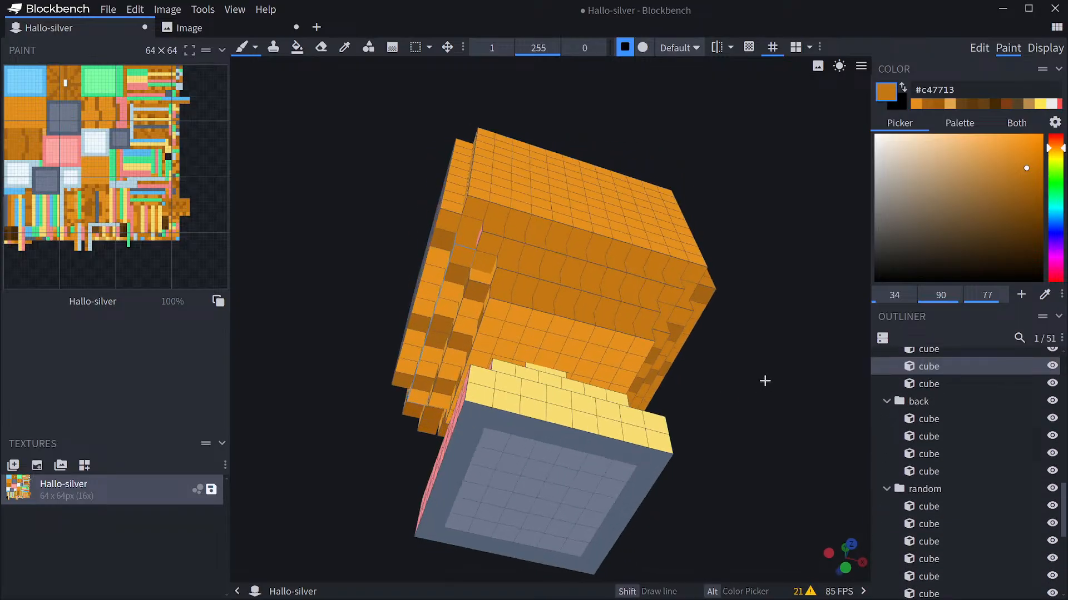
click(490, 267)
click(480, 274)
click(493, 269)
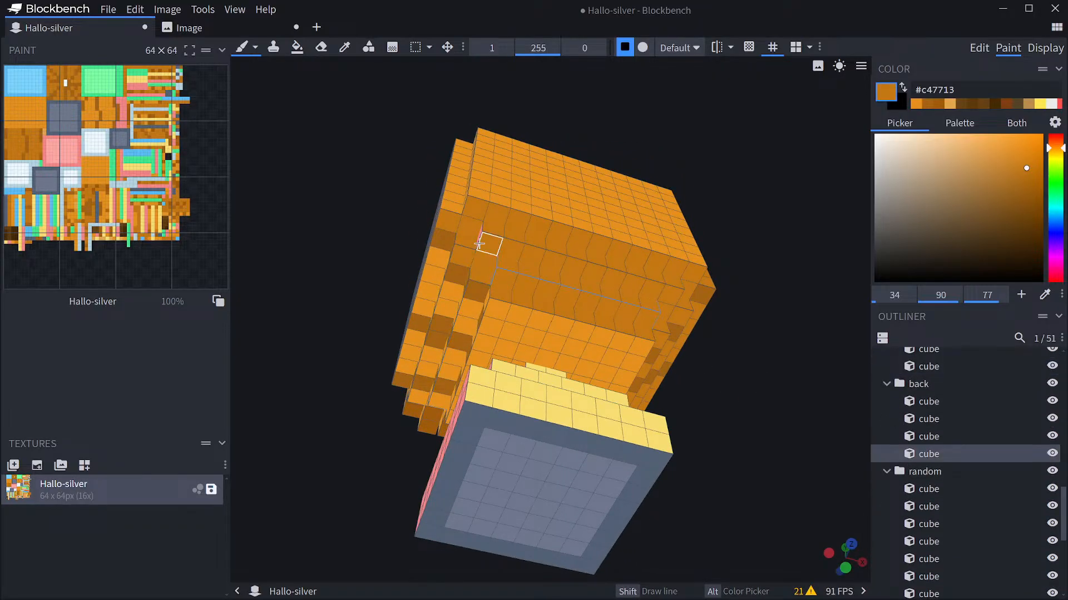
click(478, 240)
Fill the bare lower and upper cells along the left side's rear edge with #c47713, and sample #e4901d from the model.
drag(772, 396, 863, 440)
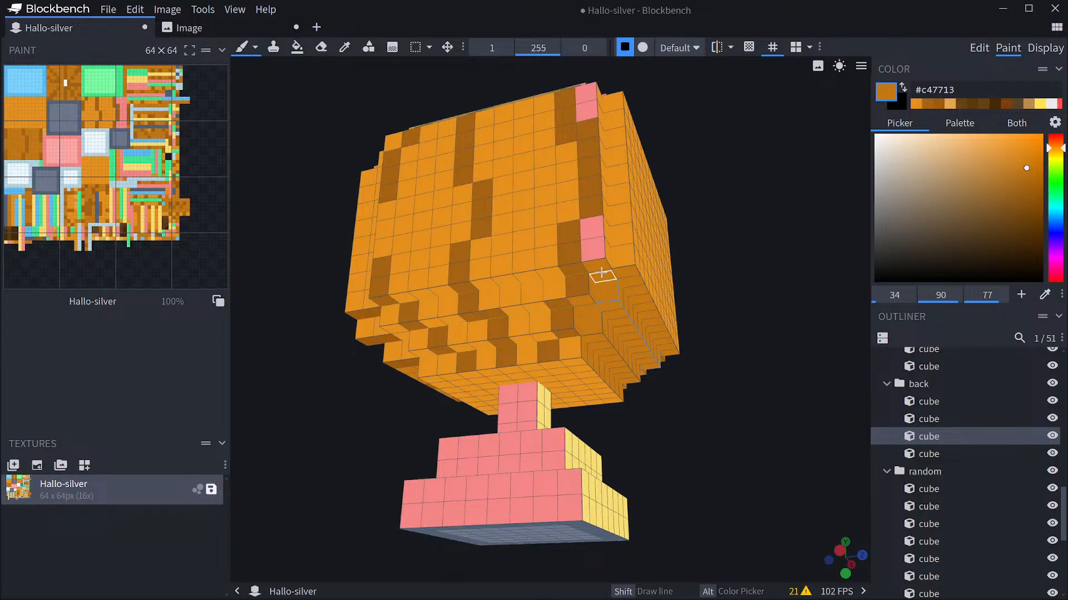
drag(593, 257, 592, 221)
drag(810, 310, 616, 229)
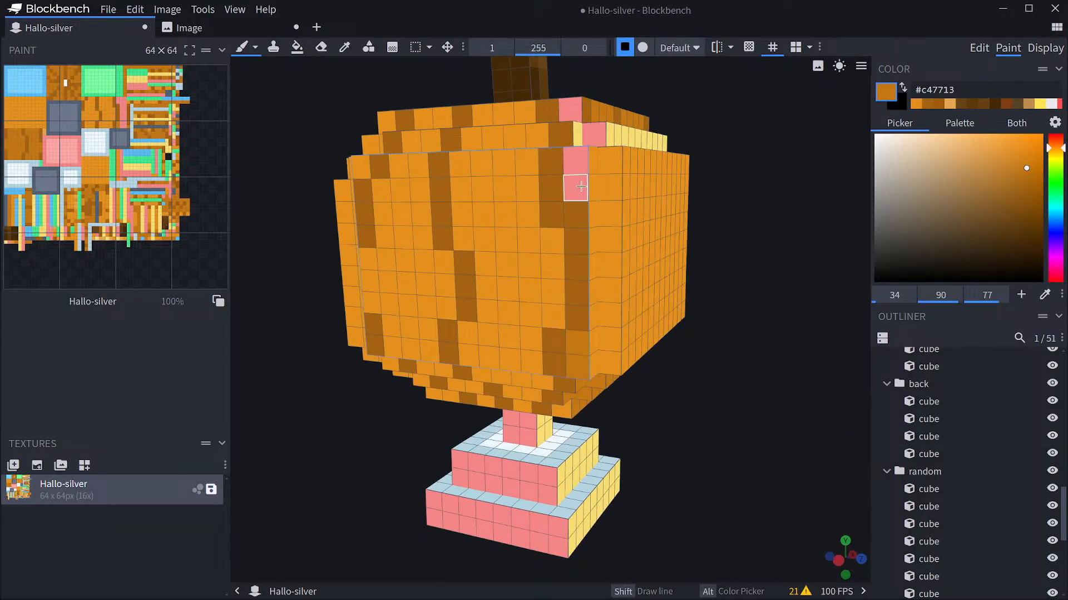
drag(581, 187, 577, 162)
drag(767, 183, 760, 227)
alt+click(580, 320)
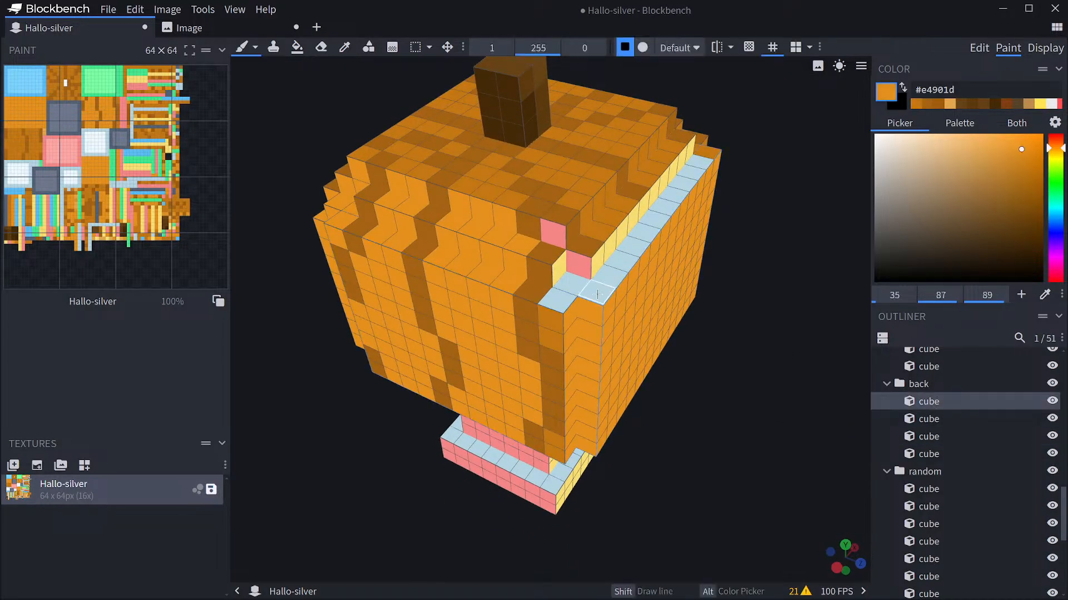
Fill the bare cells along the back's upper ledges and their corners with #e4901d, undoing the last stray stroke.
drag(598, 295, 716, 161)
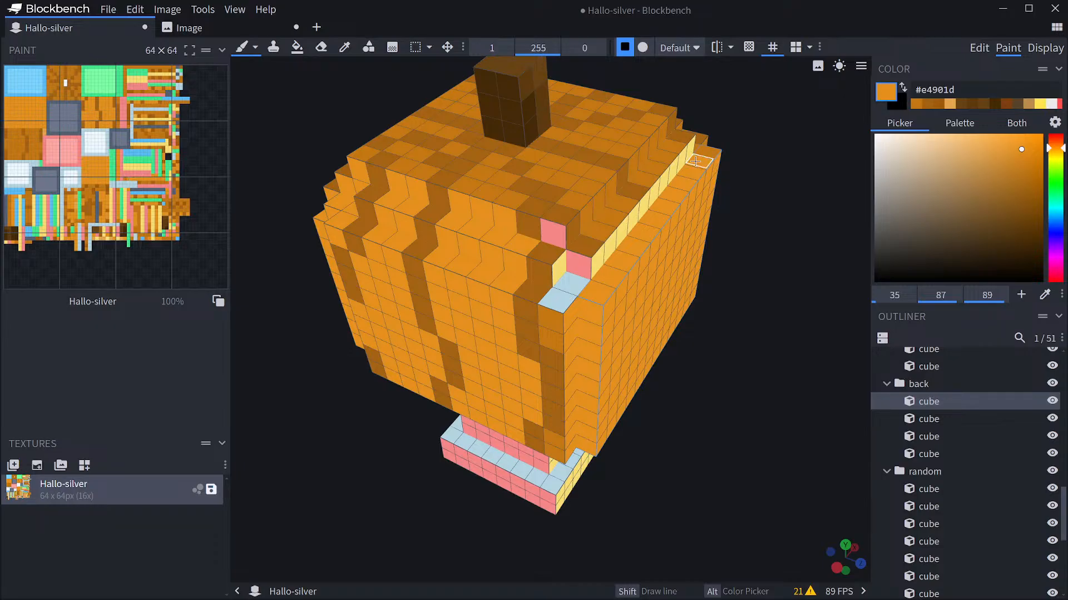
mouse_move(566, 283)
mouse_down()
mouse_move(556, 303)
mouse_move(578, 264)
mouse_move(553, 231)
mouse_move(604, 253)
mouse_move(667, 190)
mouse_move(704, 251)
mouse_up()
mouse_move(767, 366)
mouse_down()
mouse_move(739, 377)
mouse_move(784, 339)
mouse_move(699, 358)
mouse_move(422, 351)
mouse_up()
mouse_move(402, 230)
mouse_down()
mouse_move(637, 260)
mouse_move(449, 262)
mouse_move(404, 242)
mouse_move(429, 225)
mouse_move(584, 235)
mouse_move(600, 227)
mouse_up()
key(ctrl+z)
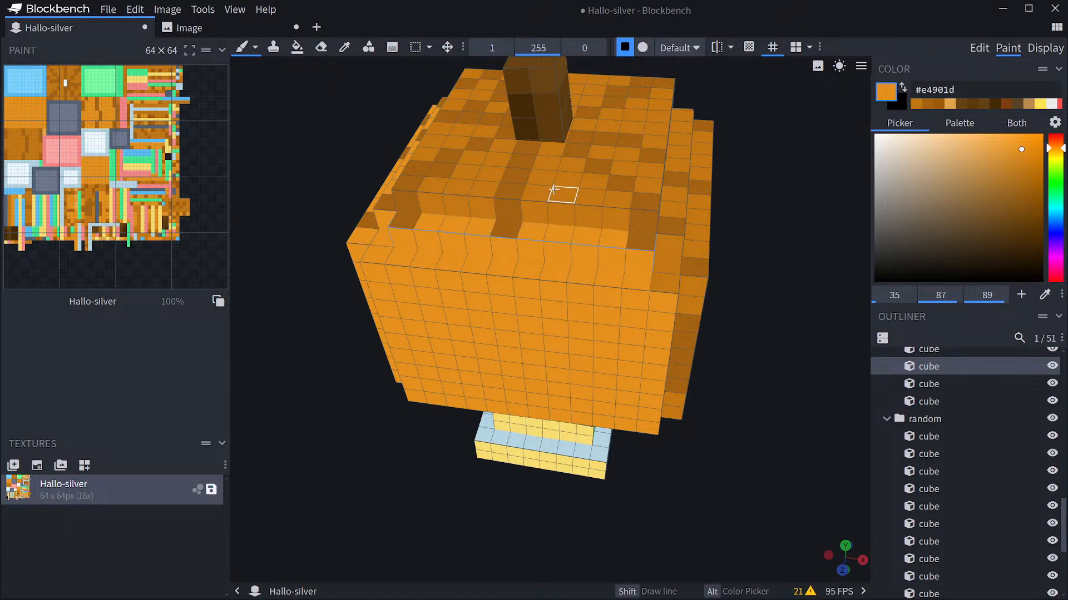
Scatter #e4901d highlight cells across the pumpkin's top around the stem.
mouse_move(554, 189)
mouse_down()
mouse_move(545, 162)
mouse_move(601, 198)
mouse_up()
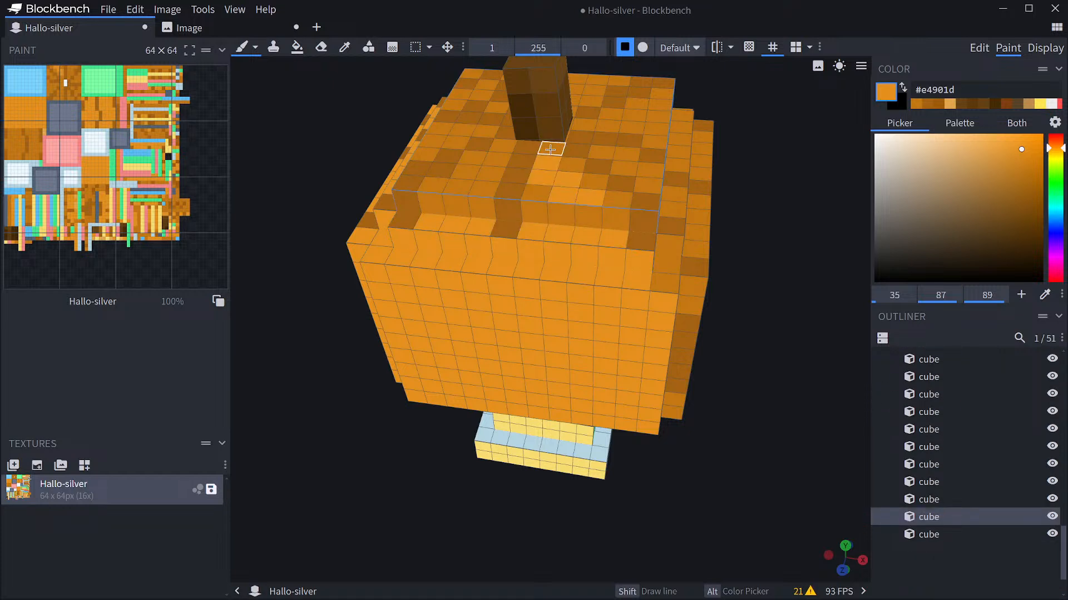
drag(505, 154, 448, 185)
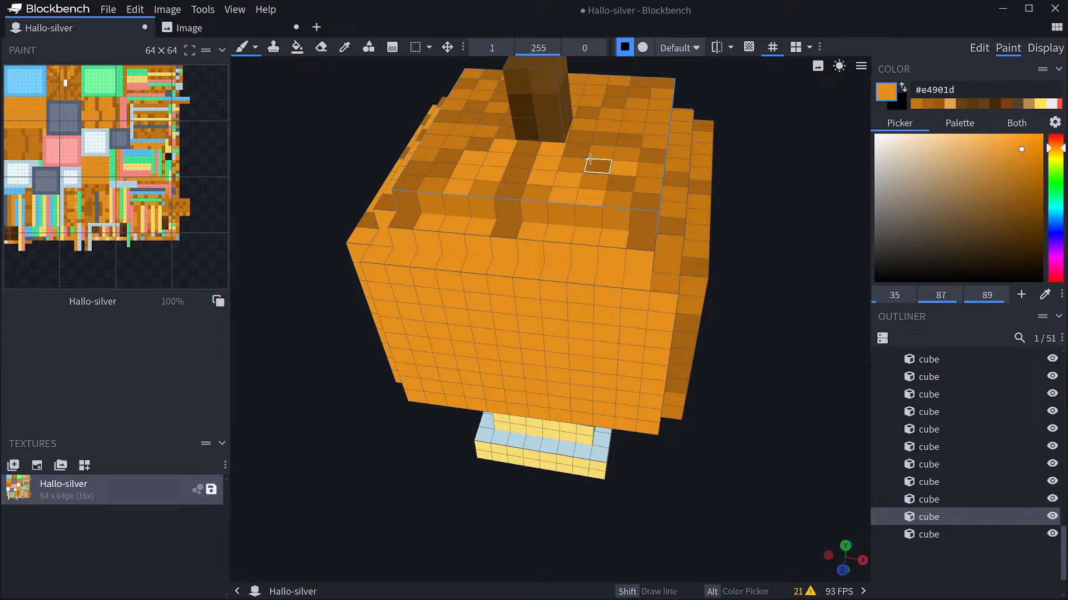
mouse_move(582, 126)
mouse_down()
mouse_move(634, 127)
mouse_move(661, 103)
mouse_up()
drag(780, 151, 802, 222)
mouse_move(556, 209)
mouse_down()
mouse_move(553, 188)
mouse_move(574, 169)
mouse_up()
mouse_move(498, 189)
mouse_down()
mouse_move(491, 163)
mouse_move(444, 188)
mouse_up()
click(497, 215)
Add #e4901d highlight cells to the rear half of the right side's upper ledges.
drag(777, 306, 783, 259)
drag(658, 213, 657, 203)
drag(817, 262, 709, 232)
mouse_move(836, 319)
mouse_down()
mouse_move(790, 315)
mouse_move(693, 264)
mouse_up()
mouse_move(512, 122)
mouse_down()
mouse_move(484, 119)
mouse_move(515, 147)
mouse_up()
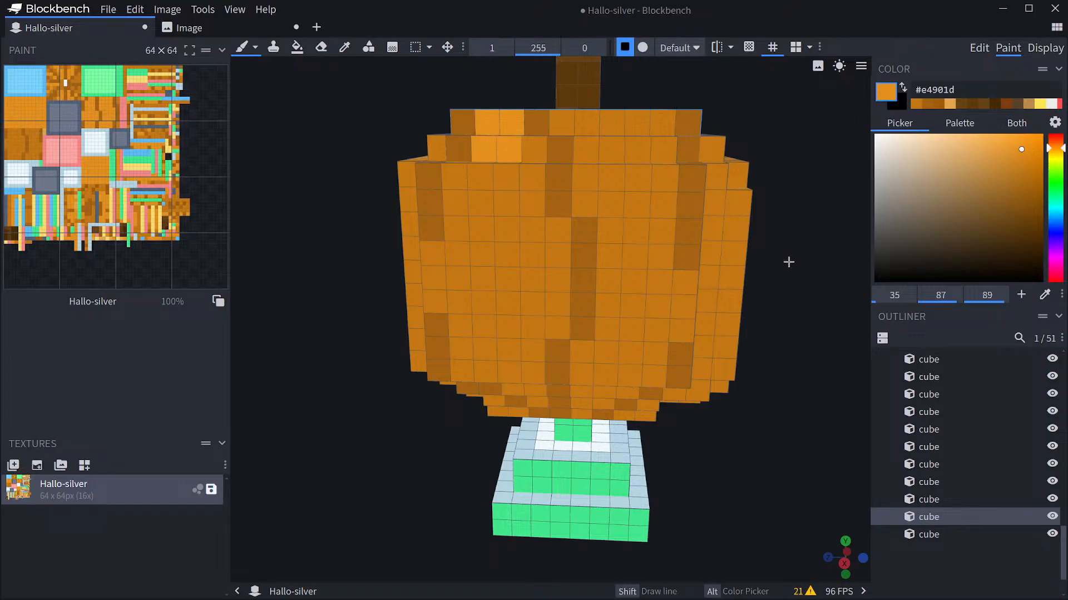
Extend the #e4901d highlights between the dark stripes along the rest of the right side's upper ledges.
drag(789, 262, 783, 327)
drag(589, 272, 644, 275)
click(658, 263)
click(642, 290)
click(617, 254)
mouse_move(639, 315)
mouse_down()
mouse_move(612, 312)
mouse_move(668, 317)
mouse_move(464, 309)
mouse_up()
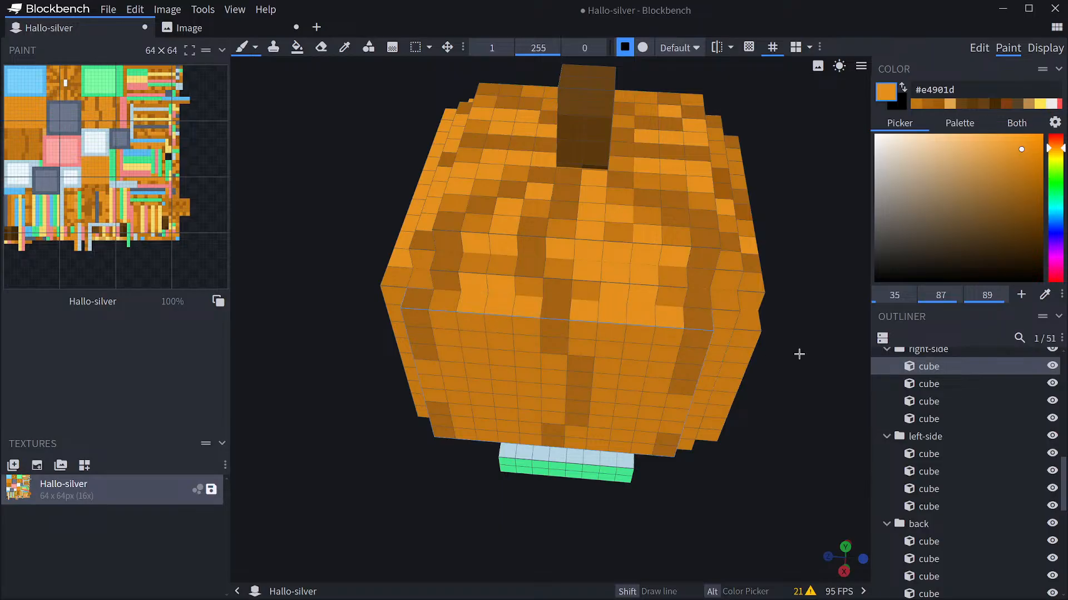
Brighten more cells with #e4901d where the pumpkin's top meets the right side's upper ledges.
drag(799, 354, 702, 354)
click(654, 348)
click(587, 335)
click(605, 300)
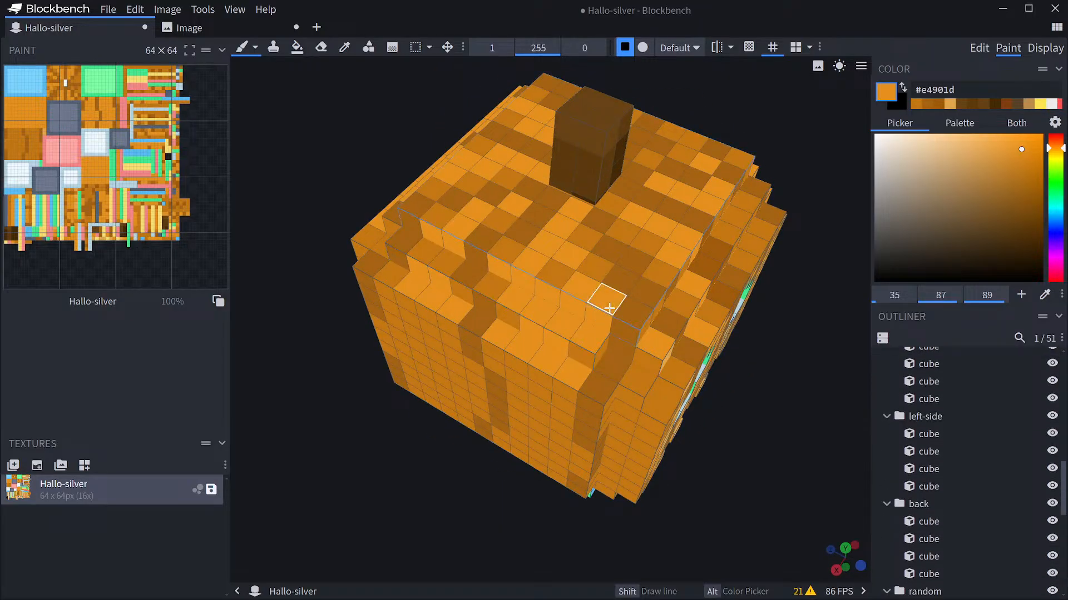
click(595, 269)
Sample #a46313 from the model and darken single cells at the top's edge above the right side.
drag(814, 322, 748, 279)
scroll(756, 302, down, 5)
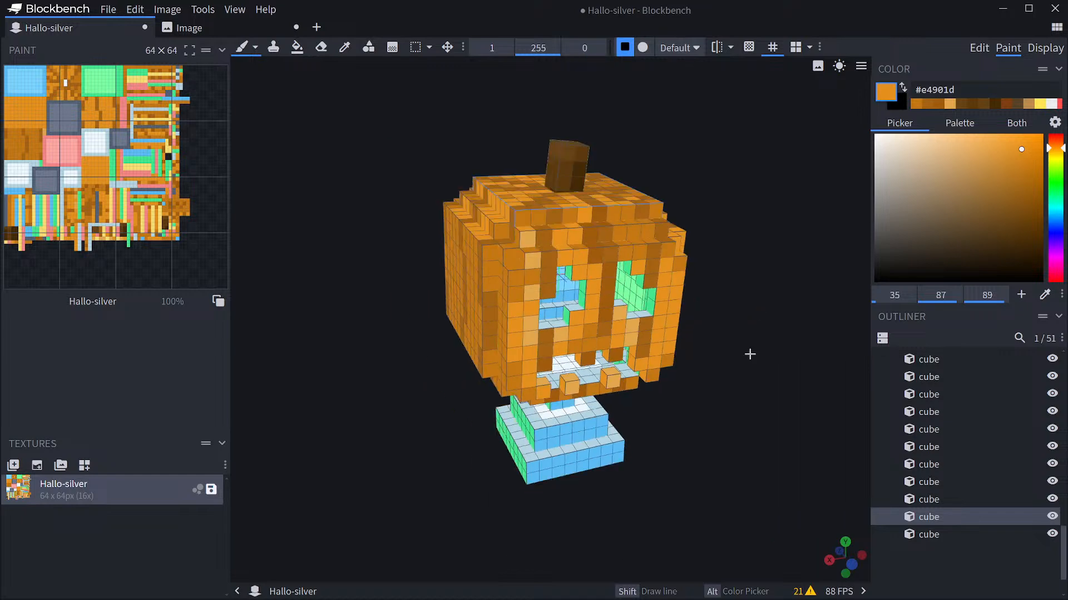
drag(746, 378, 694, 428)
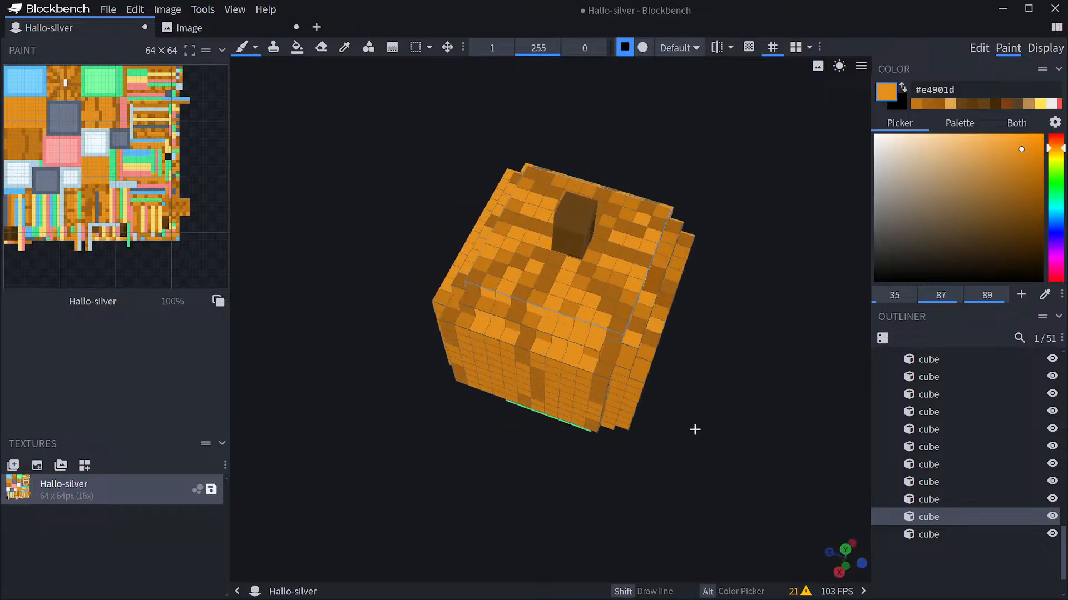
drag(728, 364, 786, 376)
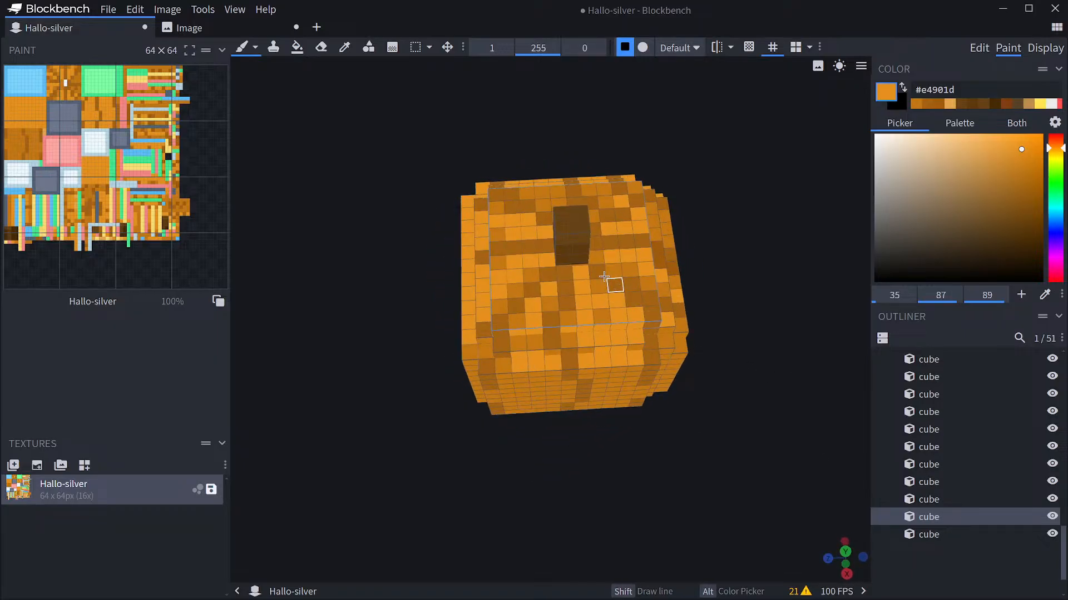
alt+click(606, 316)
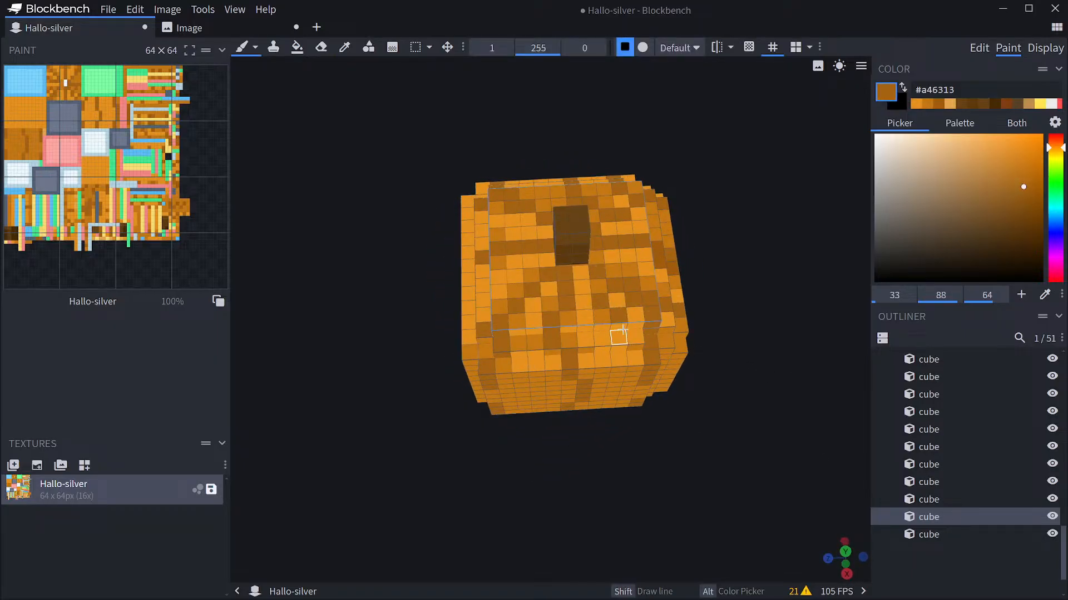
click(618, 335)
drag(752, 374, 727, 340)
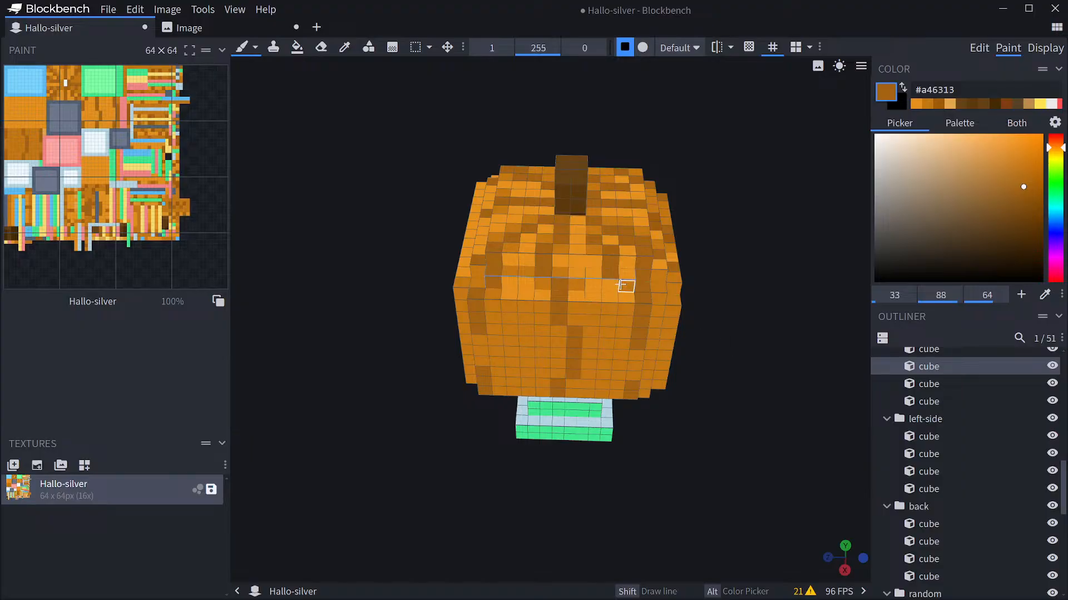
Sample #e4901d and paint vertical highlight strips on the right side's face, including one along its central dark stripe.
mouse_move(774, 379)
mouse_down()
mouse_move(732, 328)
mouse_move(782, 348)
mouse_move(778, 382)
mouse_up()
alt+click(616, 260)
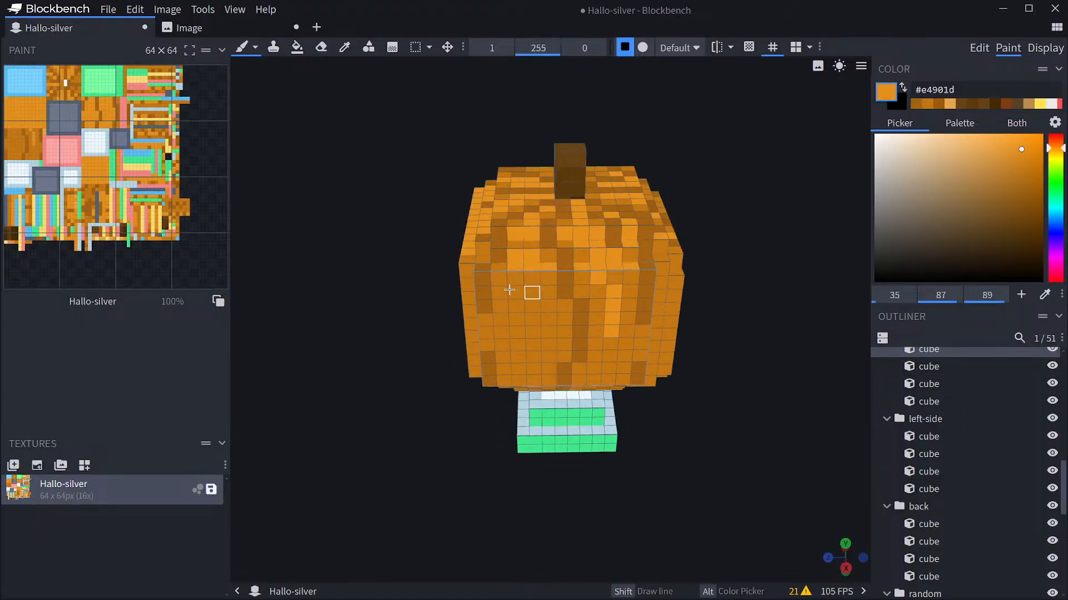
drag(509, 290, 526, 304)
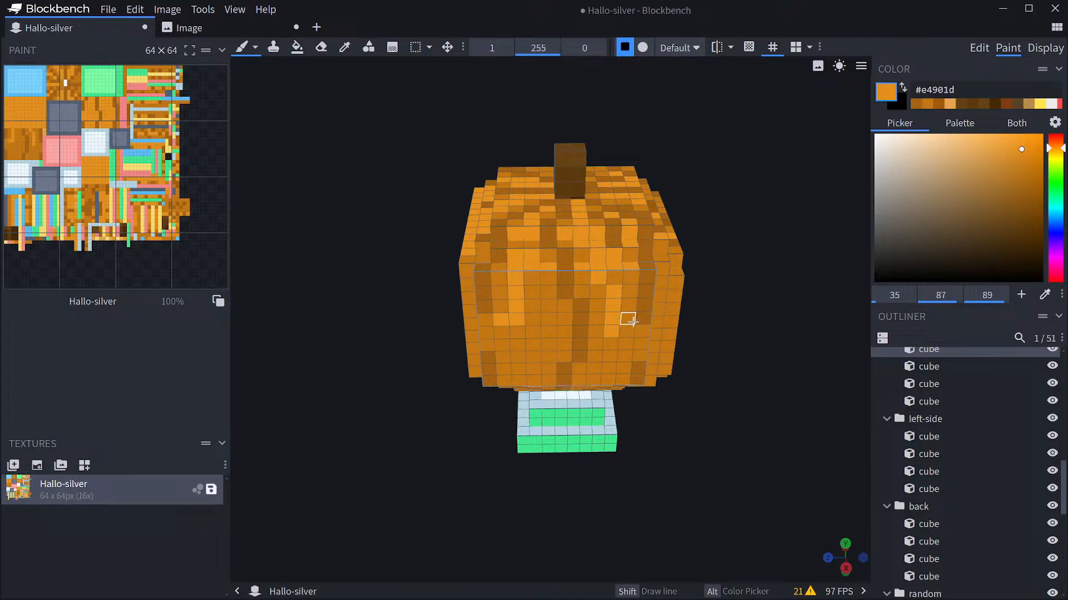
key(ctrl+z)
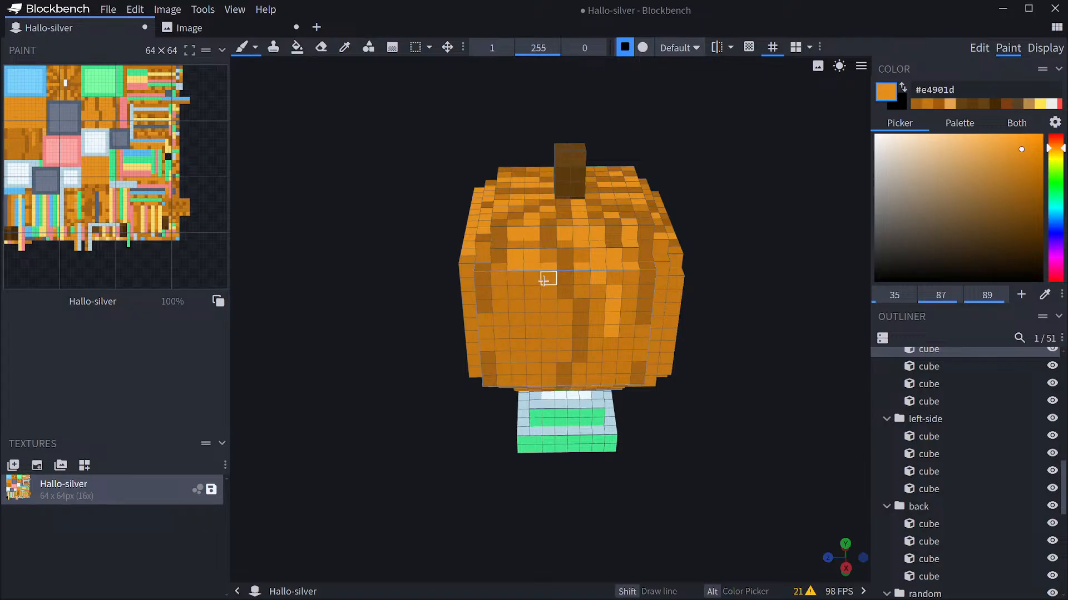
drag(563, 303, 563, 348)
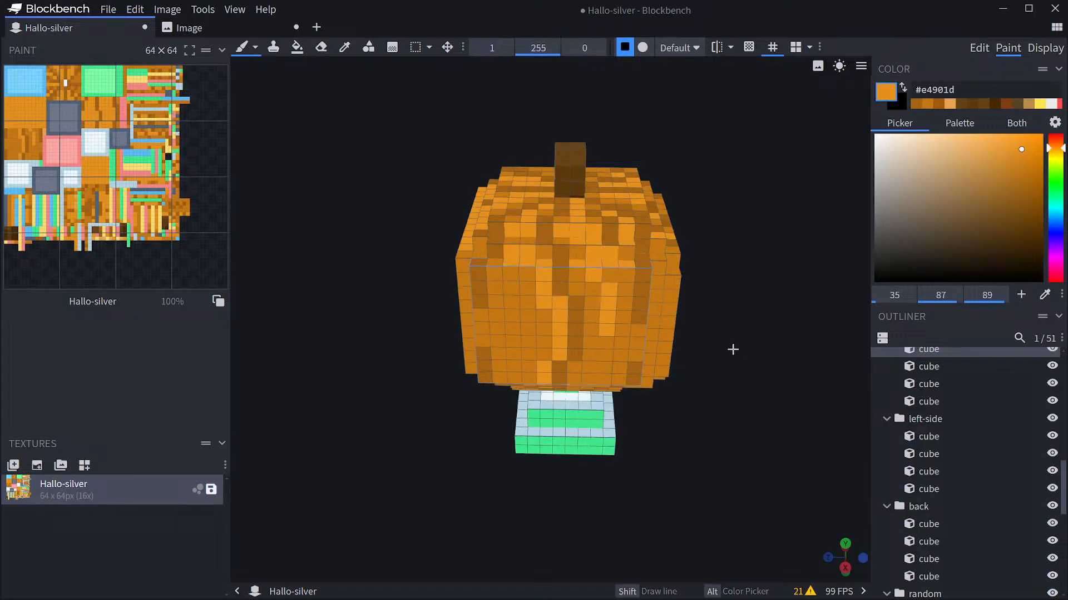
Widen and lengthen the #e4901d highlight beside the right side's front dark stripe, down to the lower edge of the face.
drag(732, 350, 639, 332)
drag(415, 351, 613, 281)
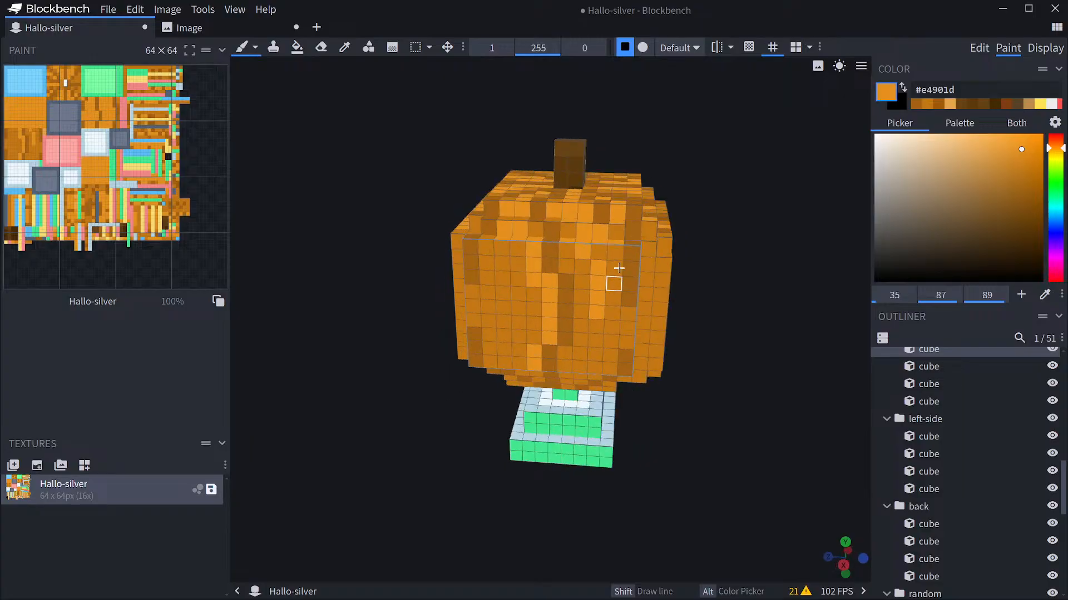
drag(624, 318, 611, 350)
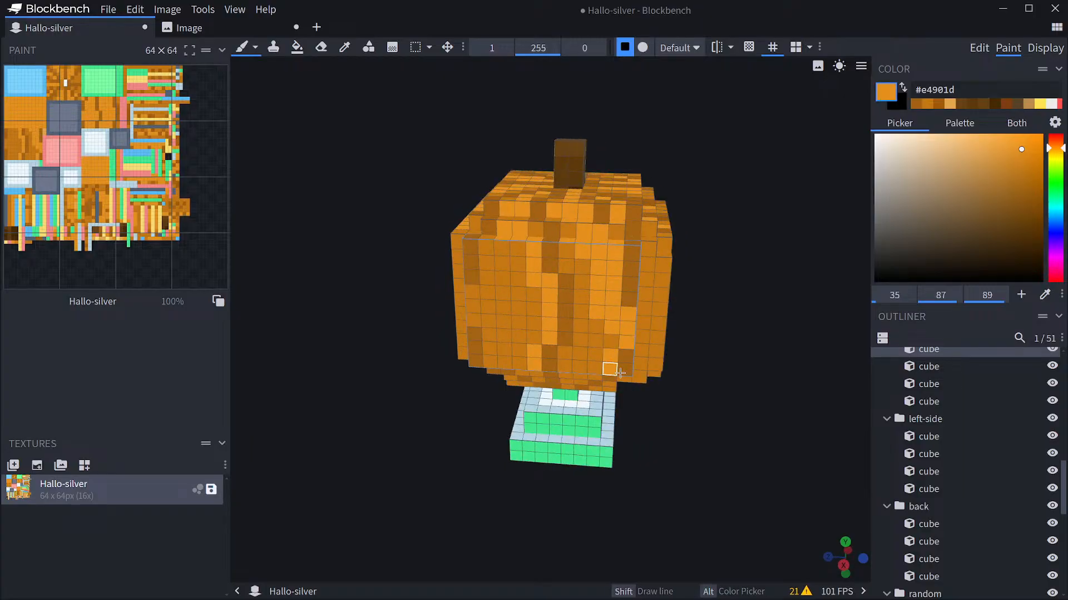
Add #e4901d highlight cells to the right side's lower ledges beside the dark stripes.
drag(740, 404, 754, 371)
click(608, 340)
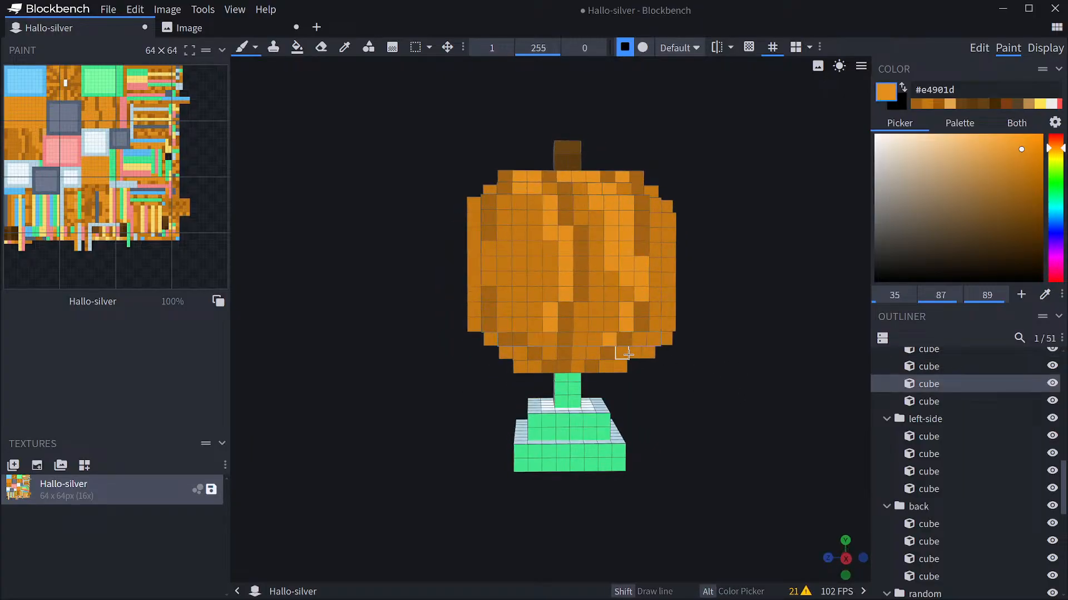
click(612, 336)
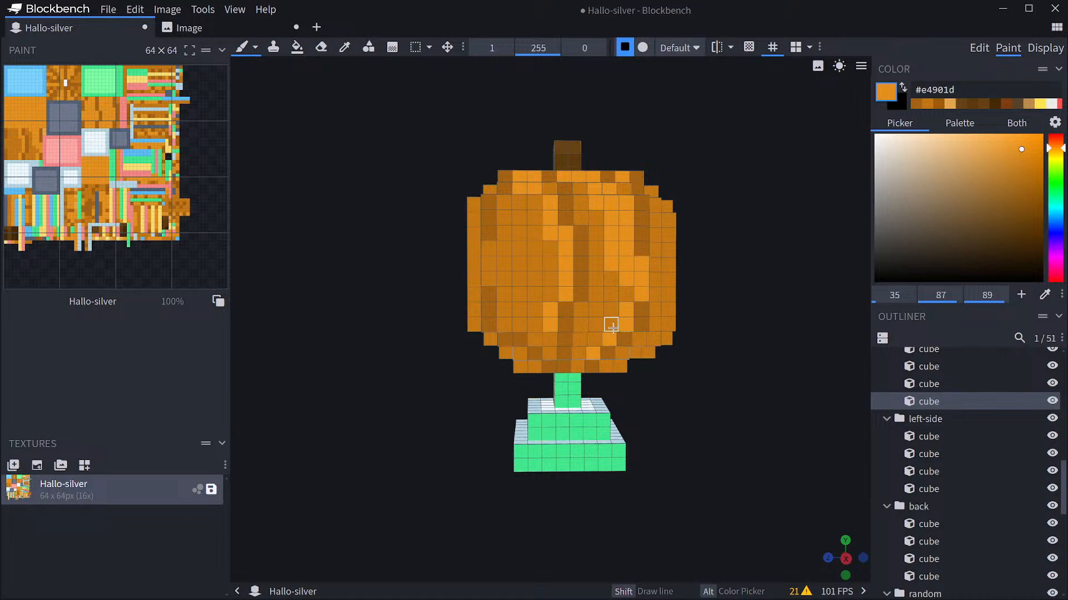
click(549, 341)
click(548, 353)
Carry the #e4901d highlights onto the undersides of the right side's lower ledges.
mouse_move(756, 413)
mouse_down()
mouse_move(760, 362)
mouse_move(756, 390)
mouse_move(745, 360)
mouse_up()
click(619, 278)
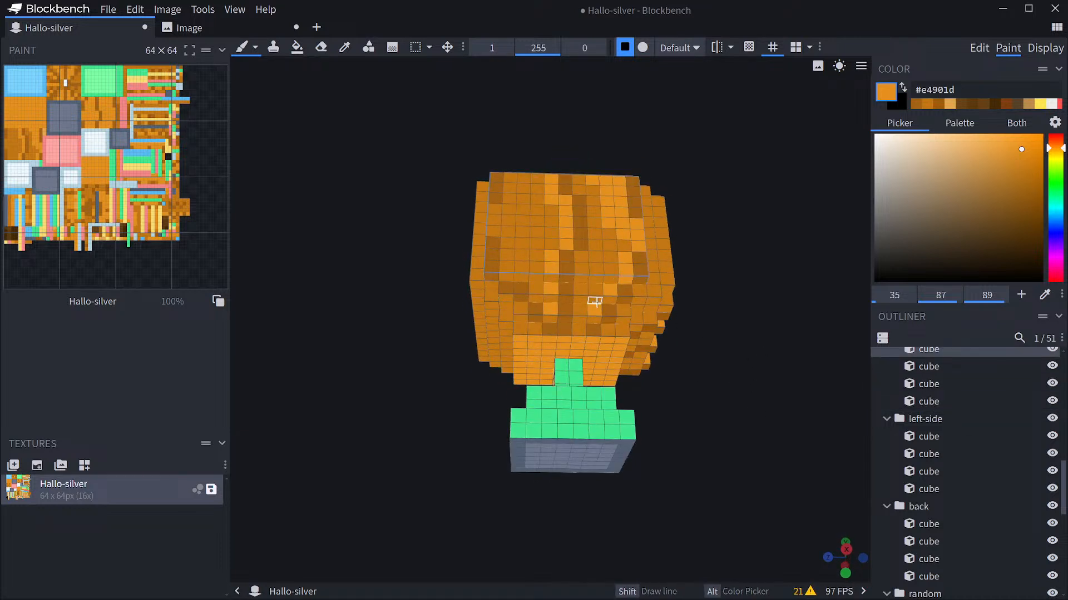
click(608, 299)
click(592, 319)
click(579, 329)
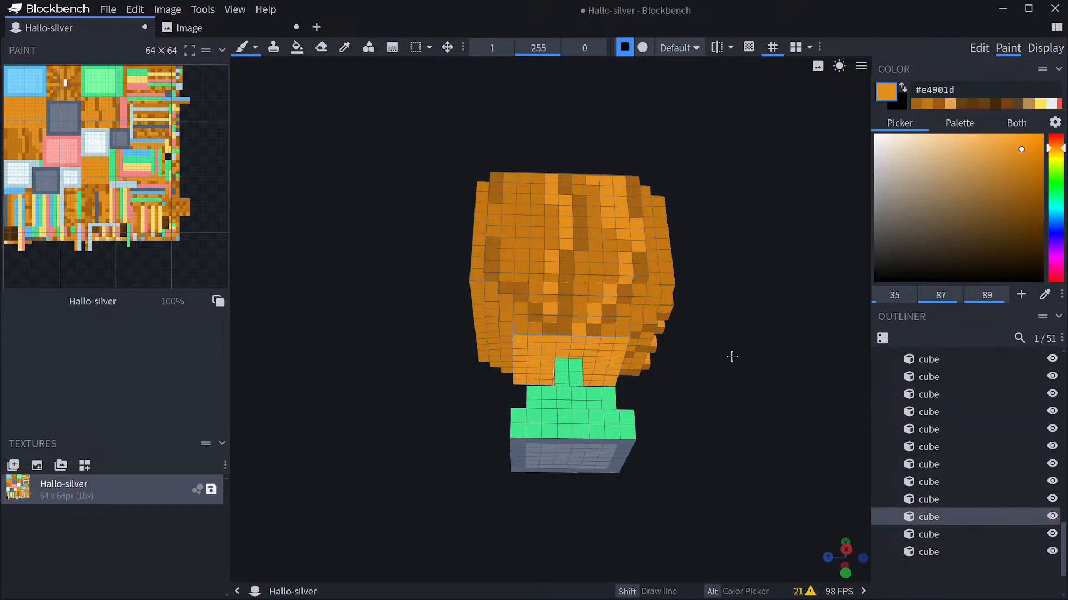
Sample #c47713 and tone down selected highlight cells on the right side's lower ledges, resampling shades from the model.
mouse_move(732, 356)
mouse_down()
mouse_move(729, 393)
mouse_move(732, 350)
mouse_up()
alt+click(580, 321)
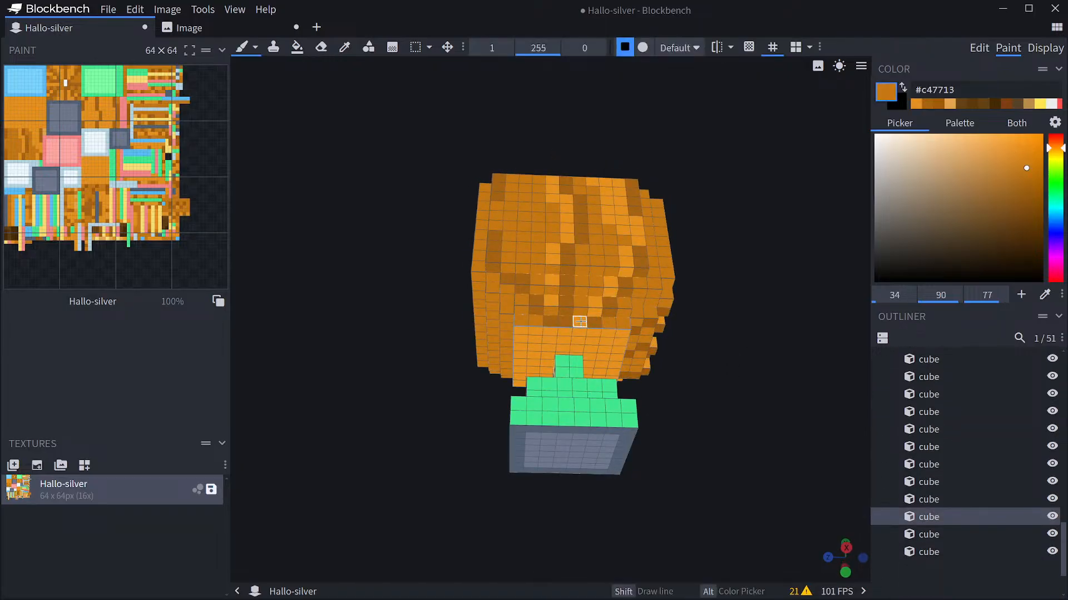
click(594, 311)
click(595, 303)
click(611, 295)
drag(770, 345, 768, 339)
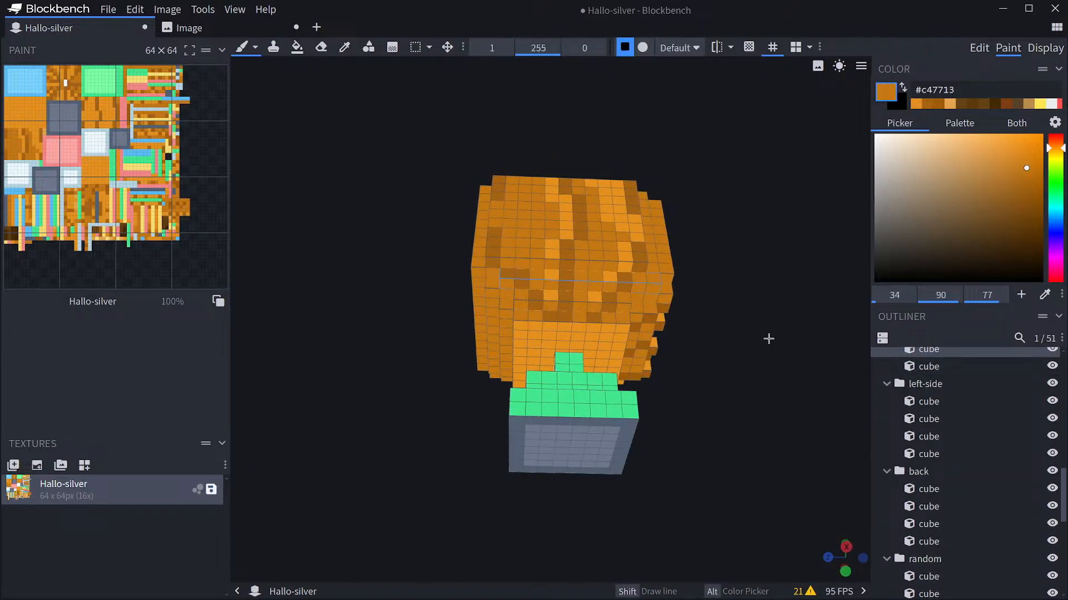
alt+click(551, 292)
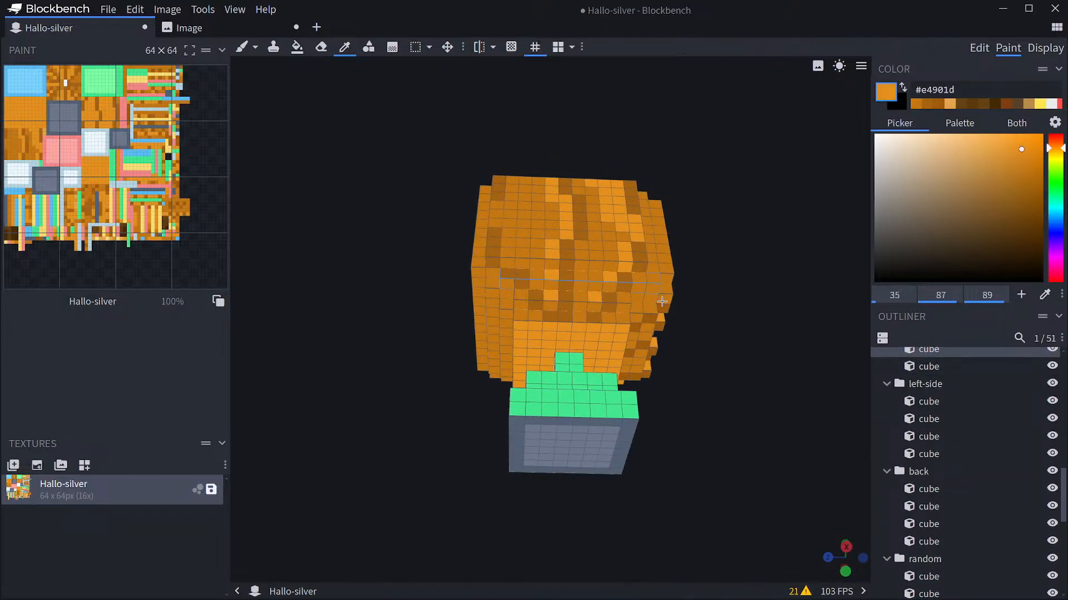
alt+click(551, 265)
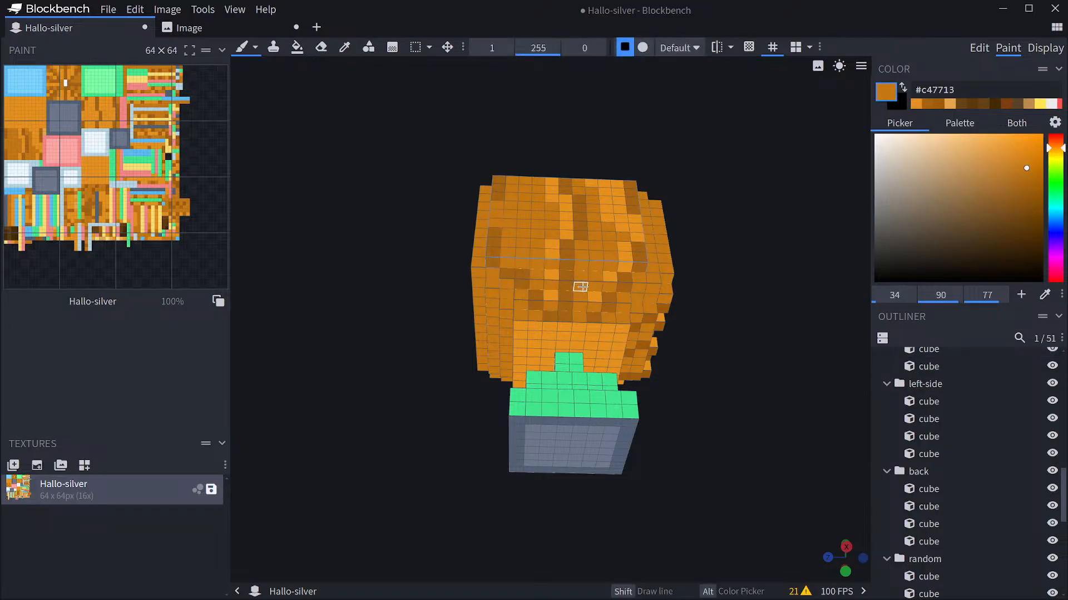
Sample #a46313 and paint a dark vertical stripe down the middle of the back's upper ledges and face.
drag(716, 329, 791, 394)
alt+click(624, 279)
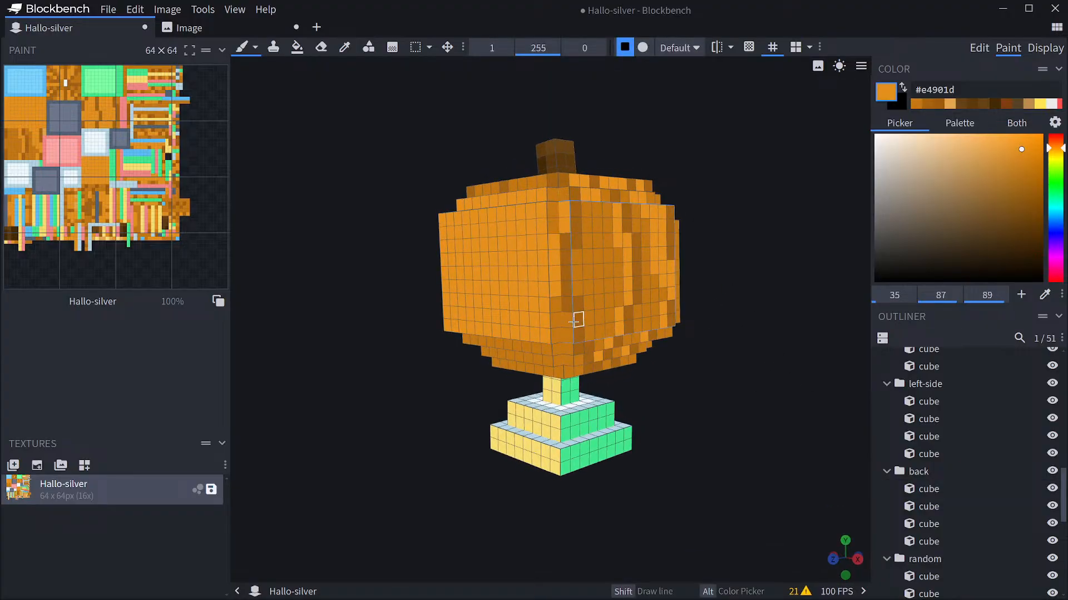
drag(756, 397, 816, 440)
alt+click(610, 261)
mouse_move(744, 351)
mouse_down()
mouse_move(737, 336)
mouse_move(729, 344)
mouse_up()
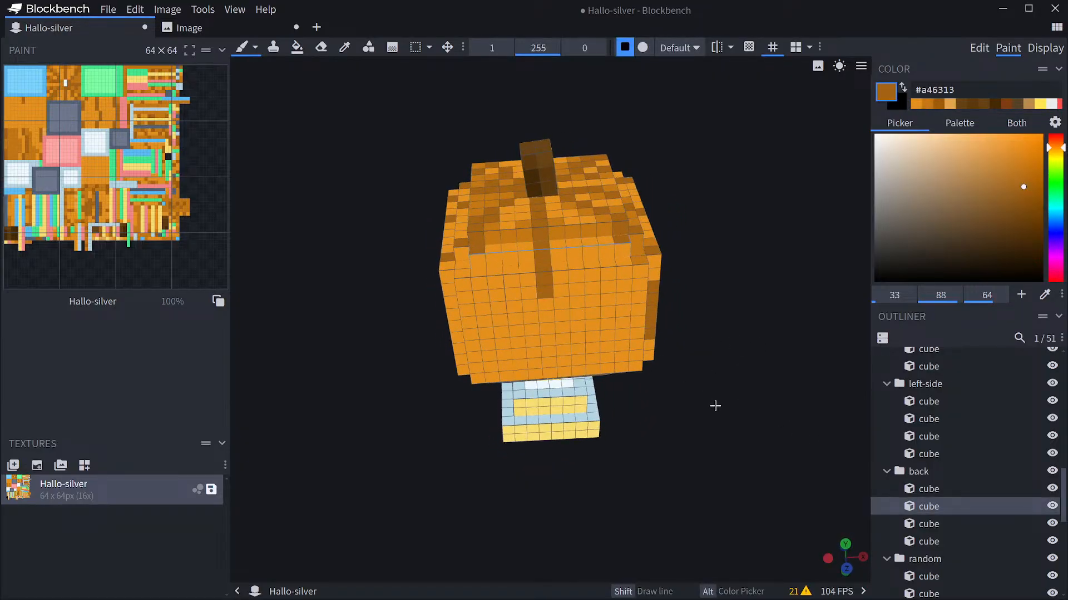
mouse_move(715, 405)
mouse_down()
mouse_move(586, 242)
mouse_move(552, 319)
mouse_up()
Continue the back's central #a46313 stripe over the lower ledges and onto the pumpkin's underside.
drag(728, 424, 722, 382)
click(546, 294)
click(544, 287)
scroll(679, 353, up, 4)
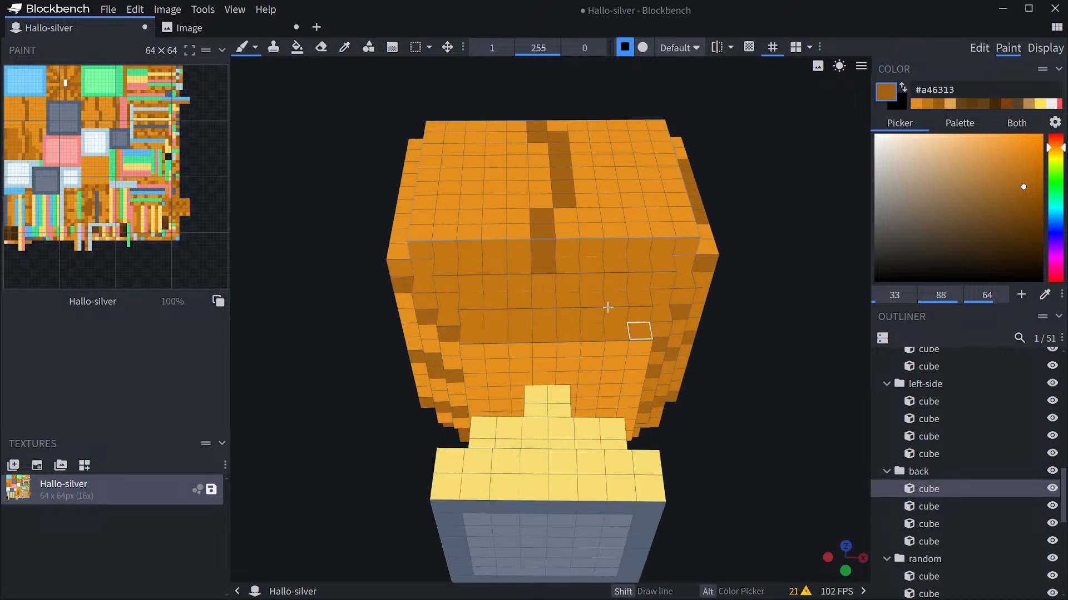
click(567, 283)
click(567, 300)
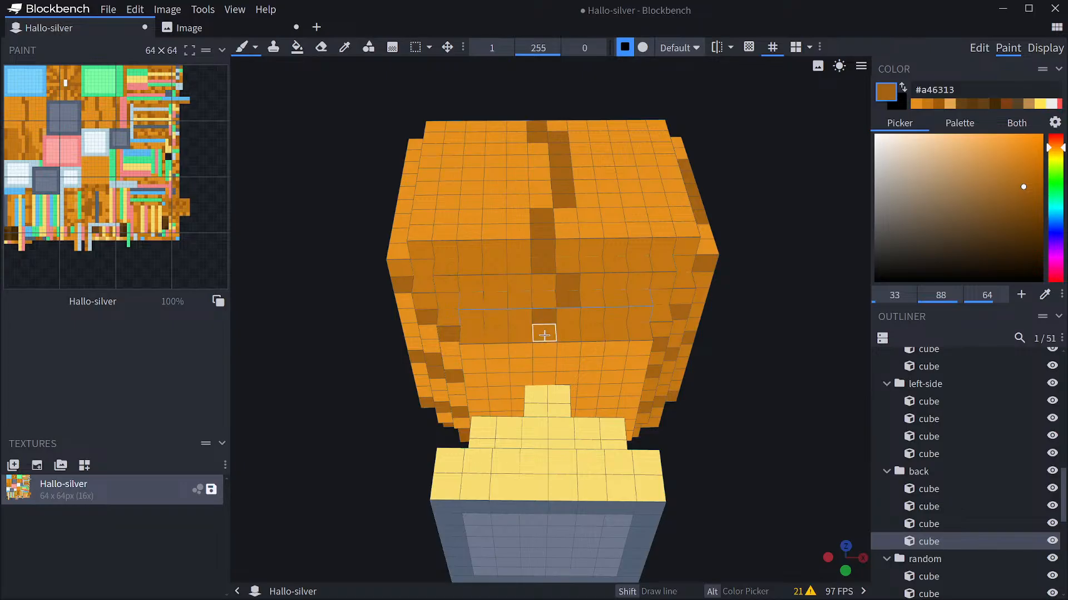
drag(544, 334, 545, 387)
Paint a second staggered #a46313 stripe down the back face near its right-side end.
mouse_move(758, 431)
mouse_down()
mouse_move(765, 424)
mouse_move(765, 498)
mouse_up()
scroll(765, 498, down, 5)
drag(758, 446, 753, 467)
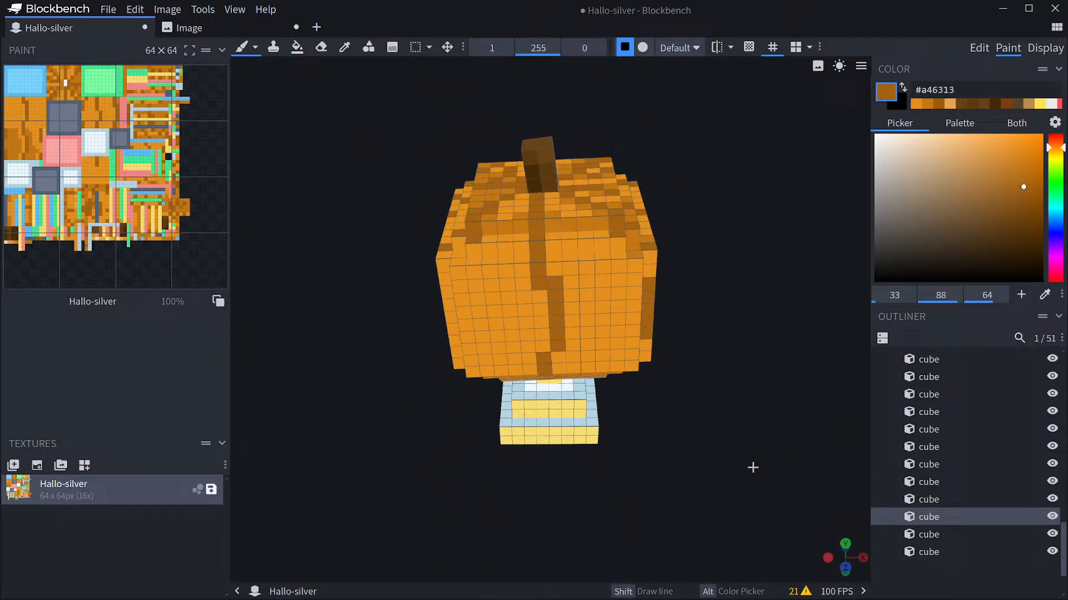
click(620, 248)
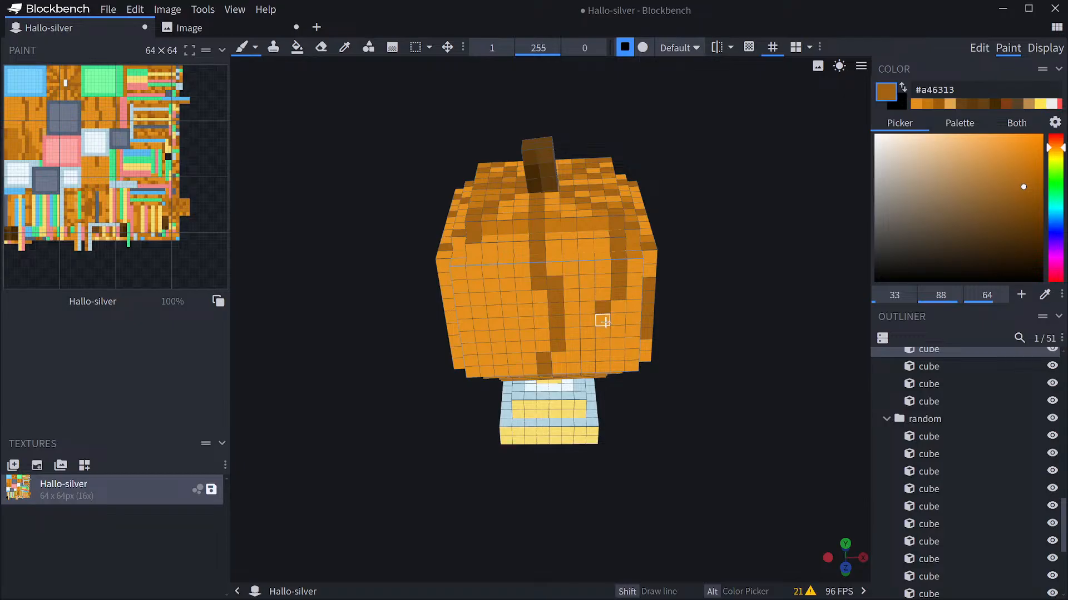
drag(741, 362, 586, 293)
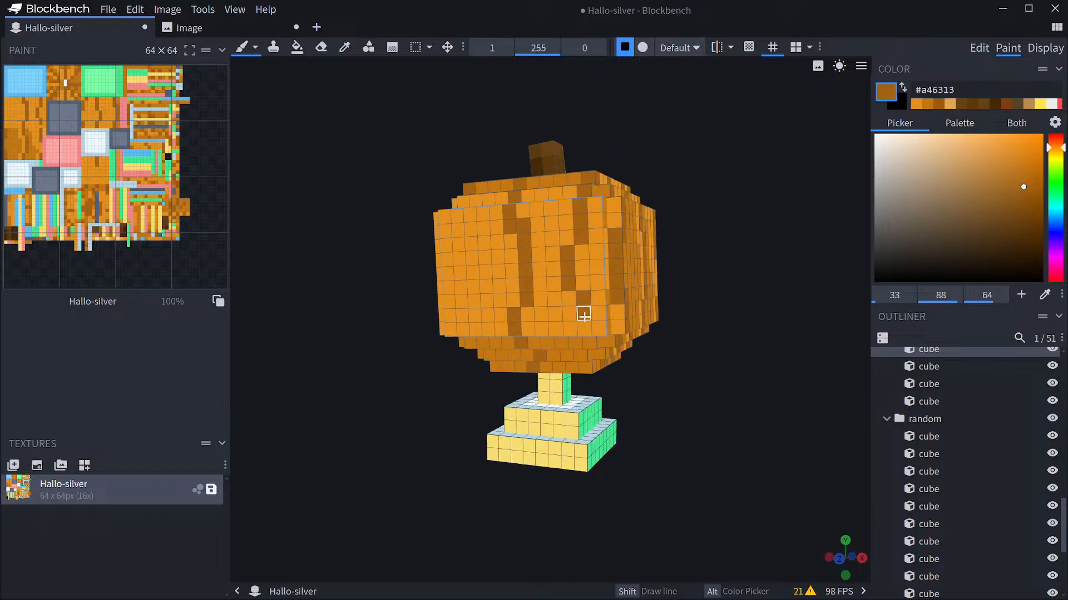
Continue the back's second #a46313 stripe, near the right-side end, over the lower ledges and onto the pumpkin's underside.
drag(780, 378, 786, 328)
click(593, 280)
click(596, 300)
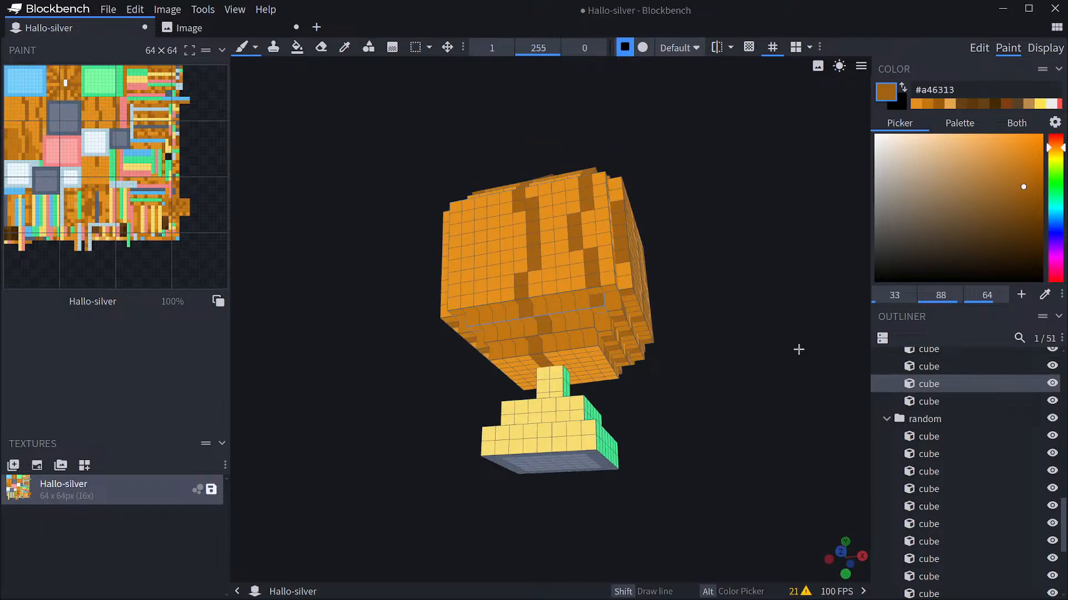
scroll(799, 349, up, 4)
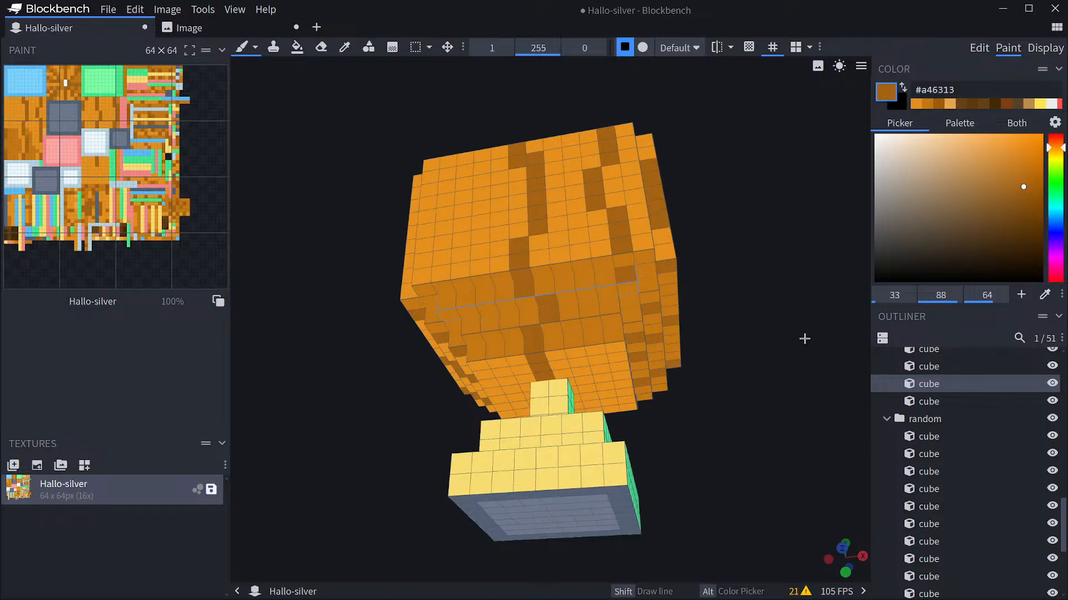
drag(805, 339, 807, 333)
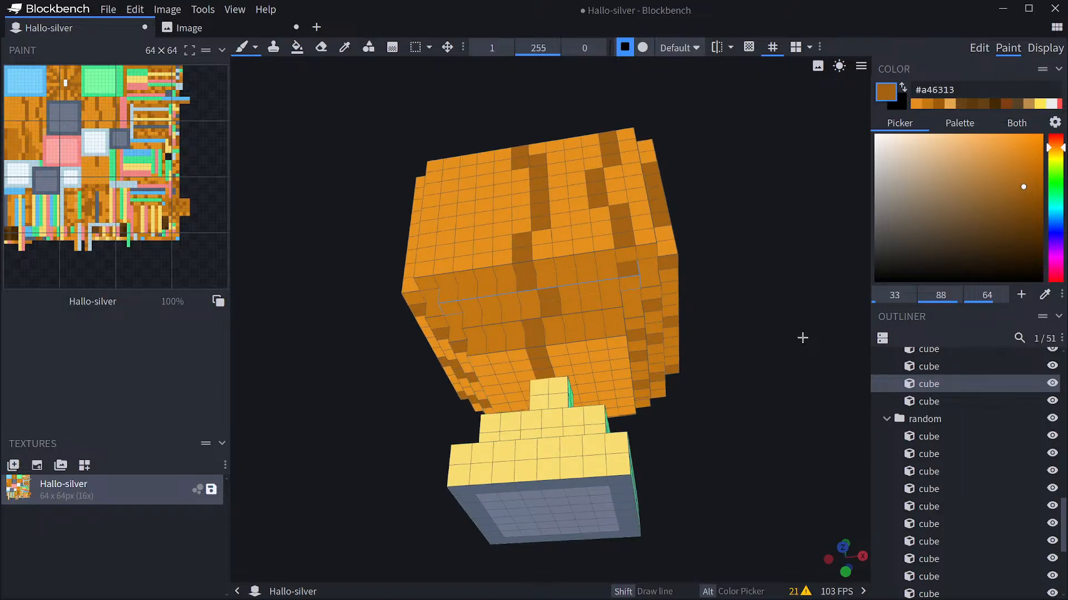
click(625, 256)
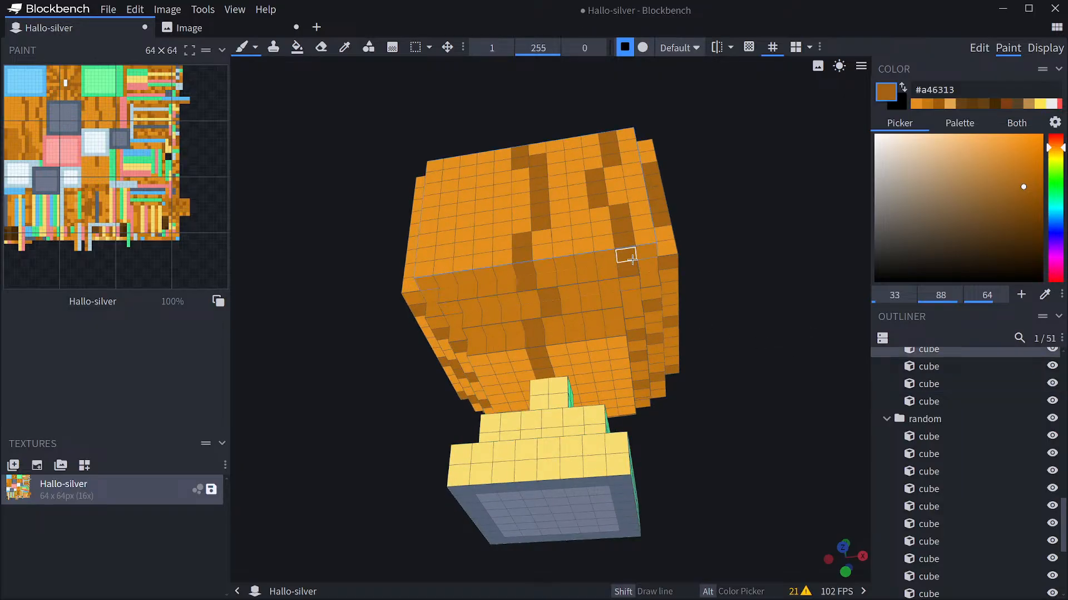
click(609, 289)
click(610, 302)
click(595, 334)
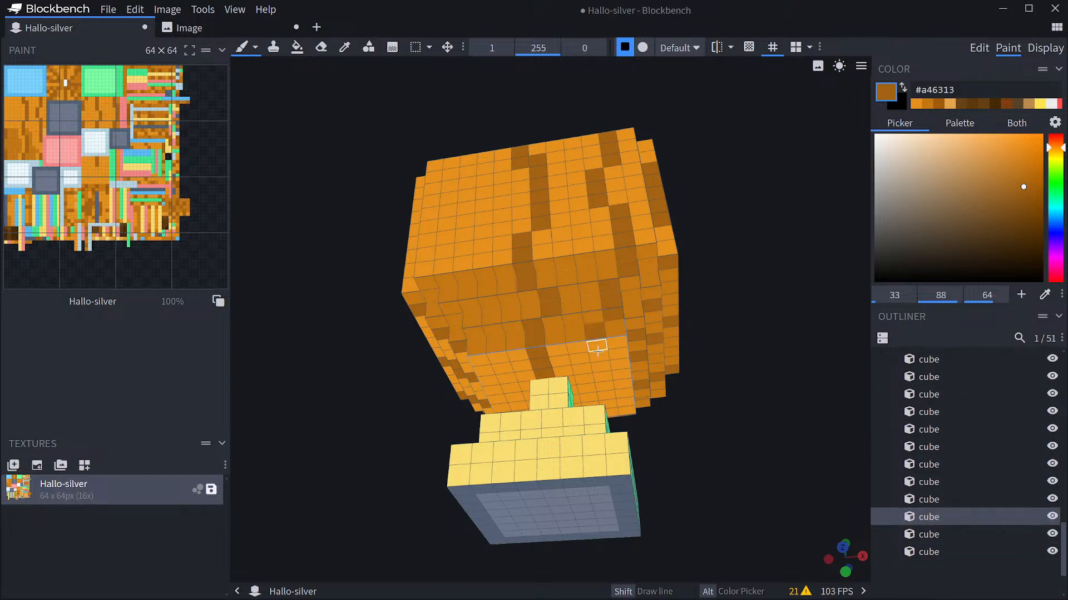
drag(656, 402, 675, 385)
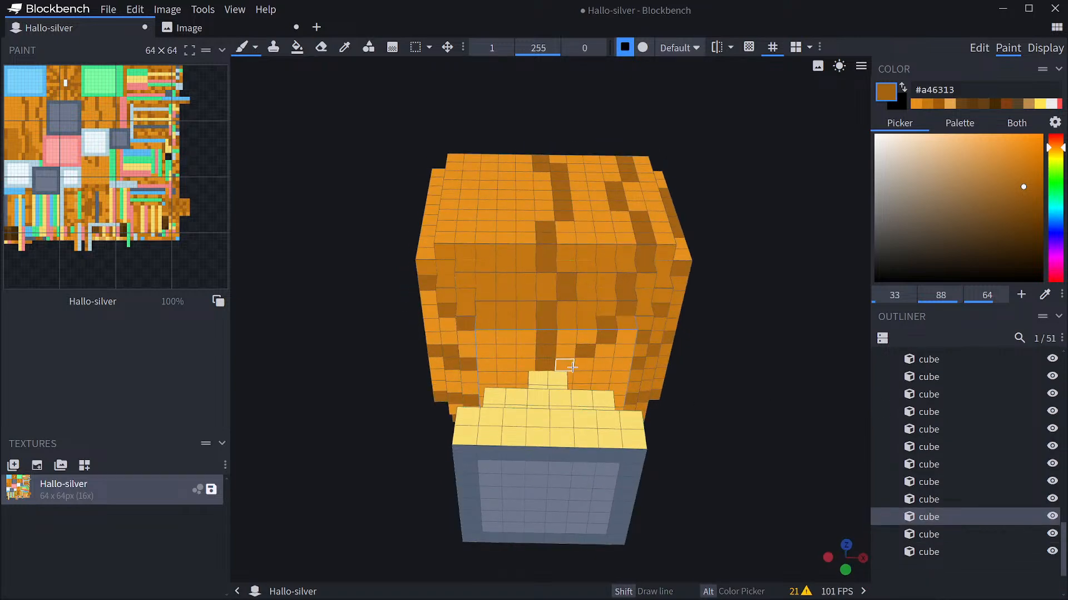
Paint a third staggered #a46313 stripe on the back near its left-side end, extending it down the lower ledges.
drag(737, 406, 696, 459)
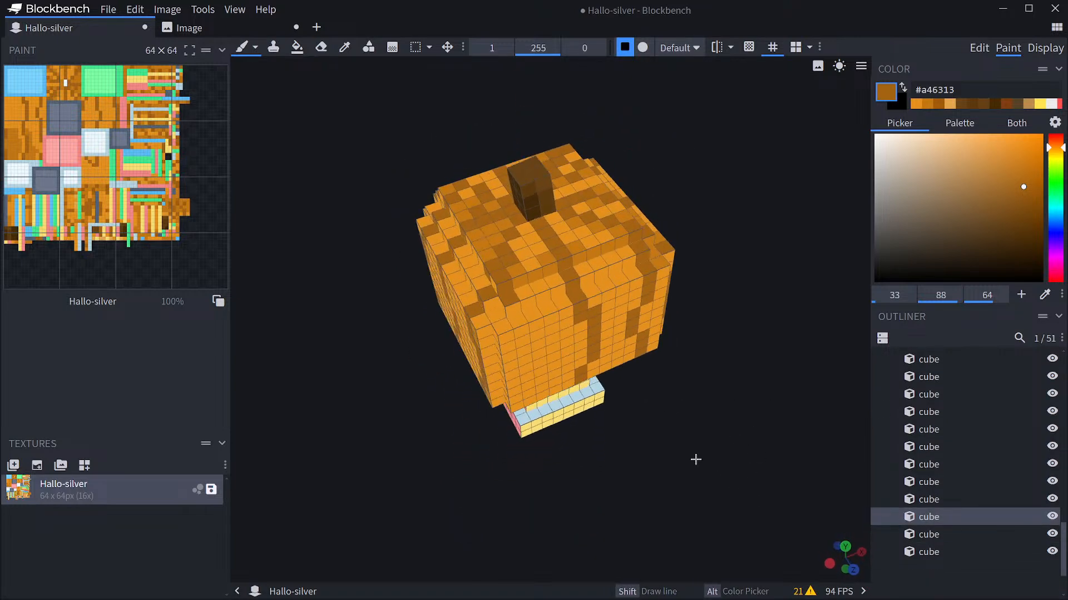
click(515, 313)
click(517, 322)
drag(759, 412, 772, 371)
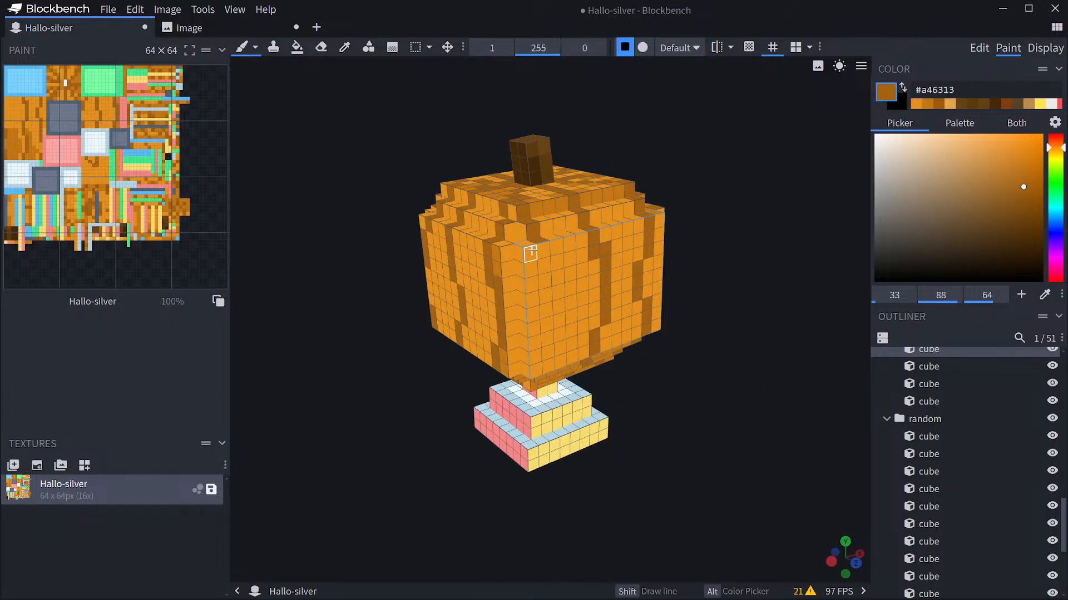
drag(767, 416, 759, 339)
click(547, 304)
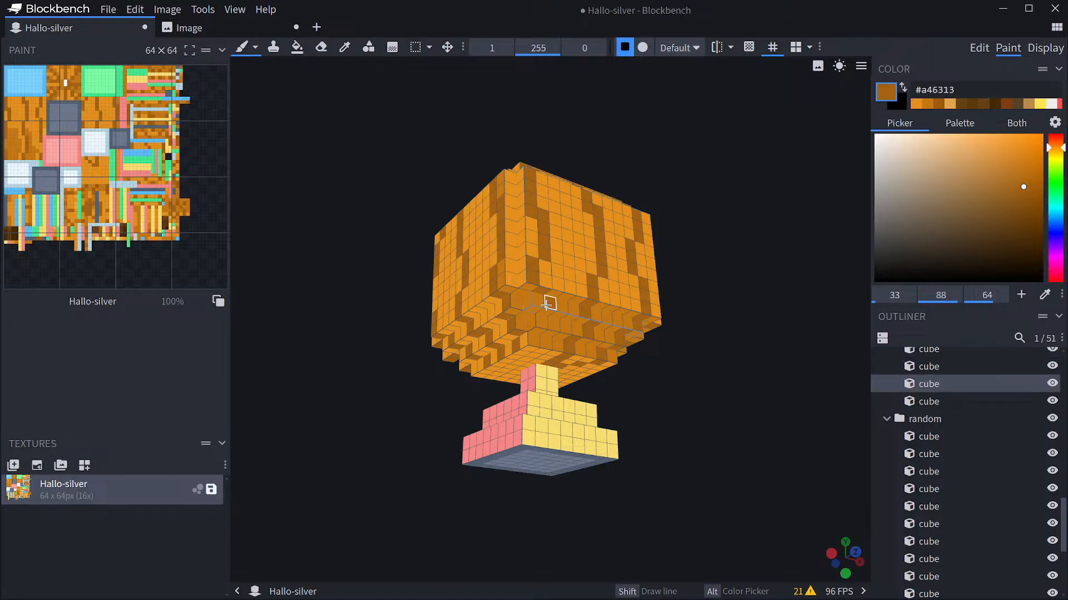
click(545, 321)
click(548, 339)
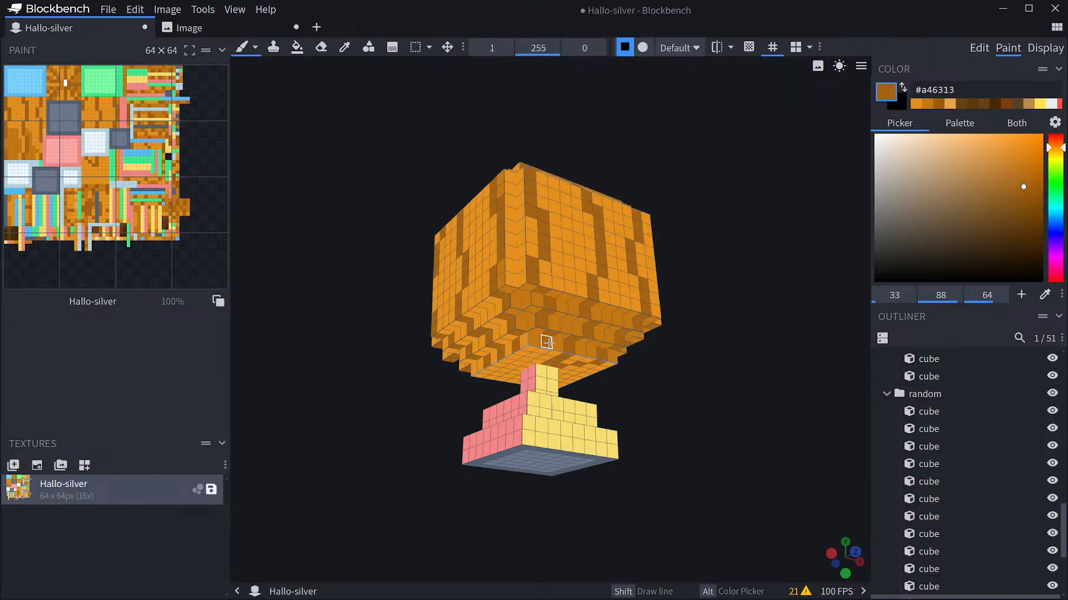
Extend the #a46313 stripes from the back's left-side corner and the left side onto the pumpkin's underside.
scroll(775, 381, up, 5)
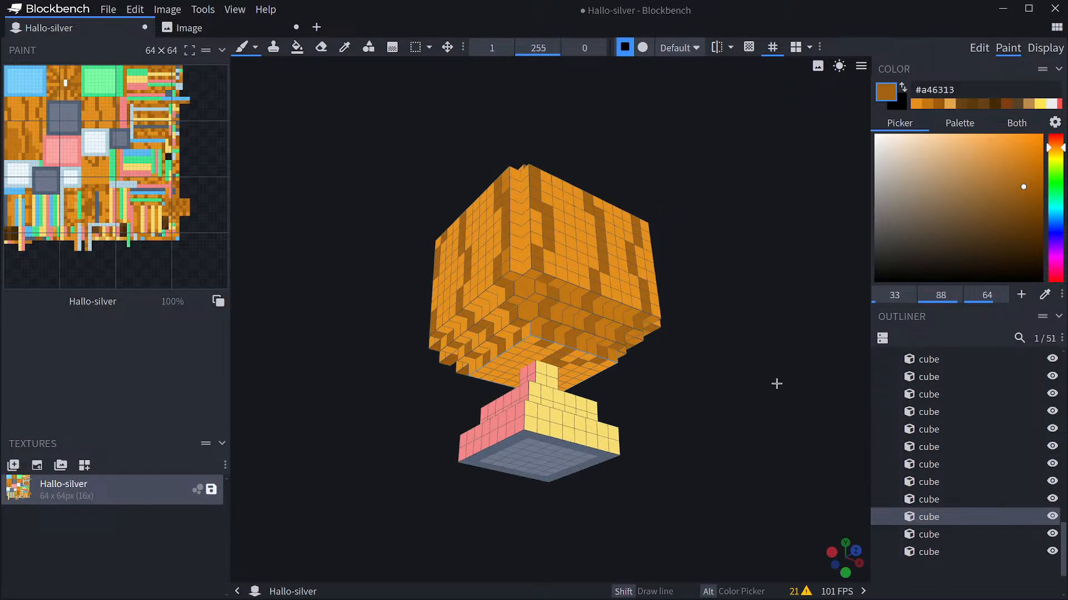
click(543, 383)
mouse_move(755, 437)
mouse_down()
mouse_move(789, 422)
mouse_move(846, 427)
mouse_move(816, 429)
mouse_up()
mouse_move(574, 364)
mouse_down()
mouse_move(548, 338)
mouse_move(539, 367)
mouse_up()
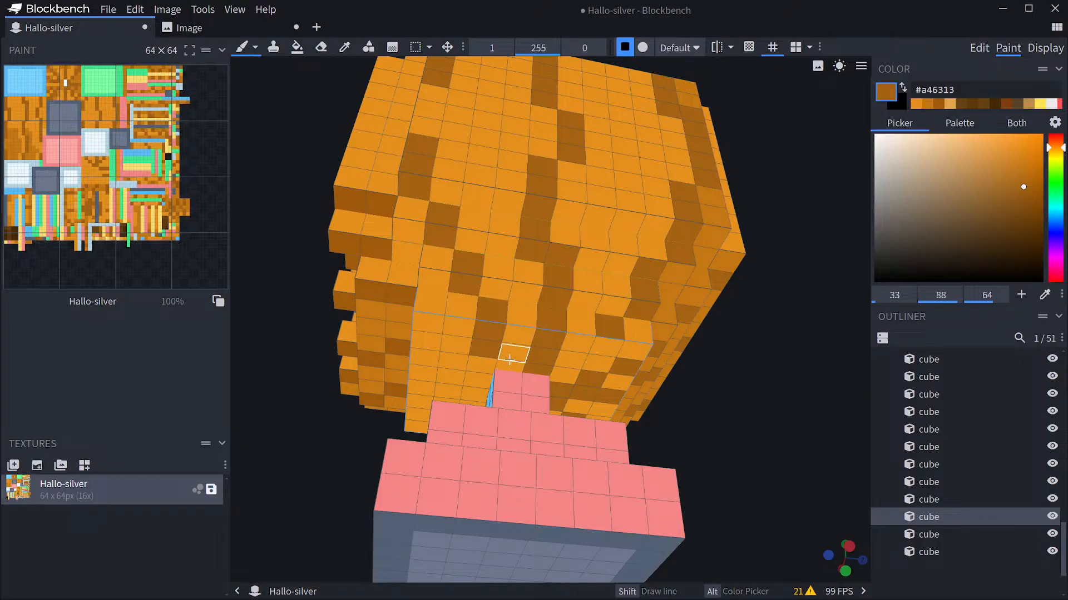
Paint staggered #a46313 cells on the underside, leading inward from the carved front's lower edge.
drag(754, 428, 824, 433)
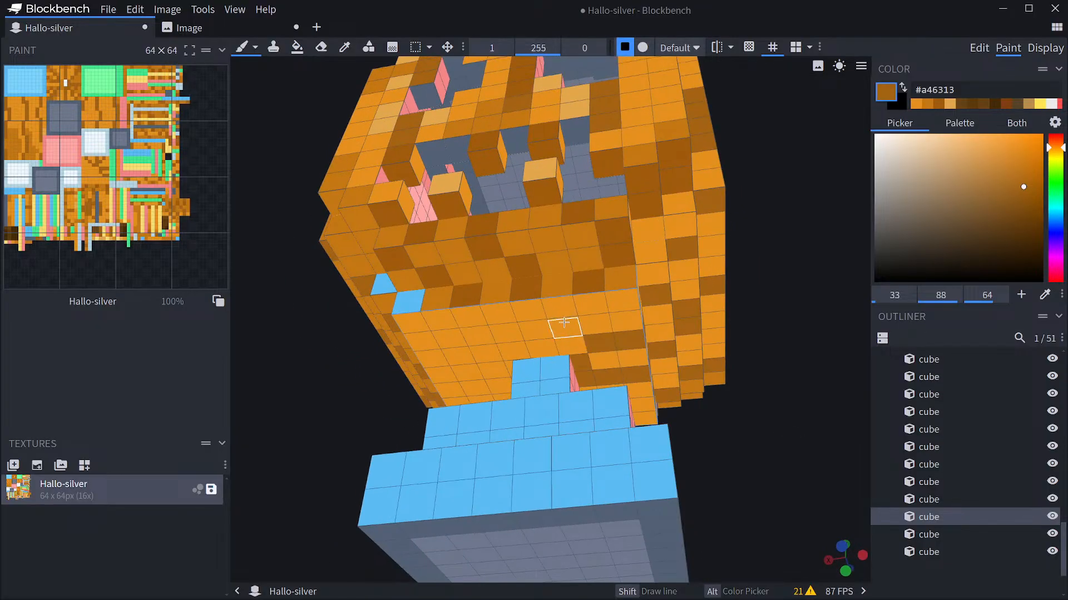
click(560, 309)
click(547, 330)
click(461, 313)
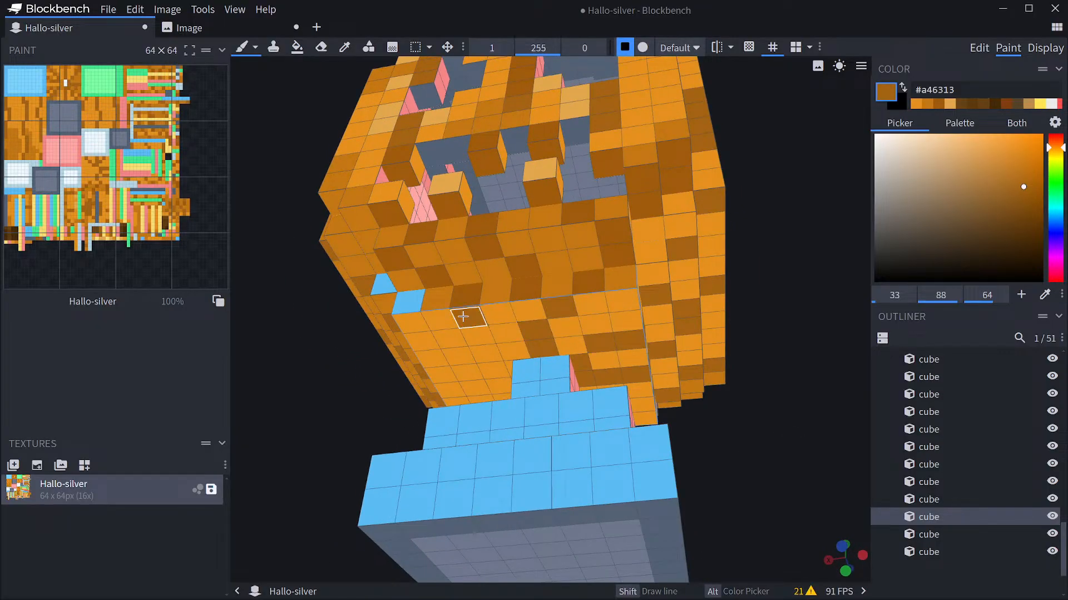
click(507, 344)
Carry the #a46313 stripes from the right side's lower edge inward across the underside toward the stand.
drag(758, 384, 879, 390)
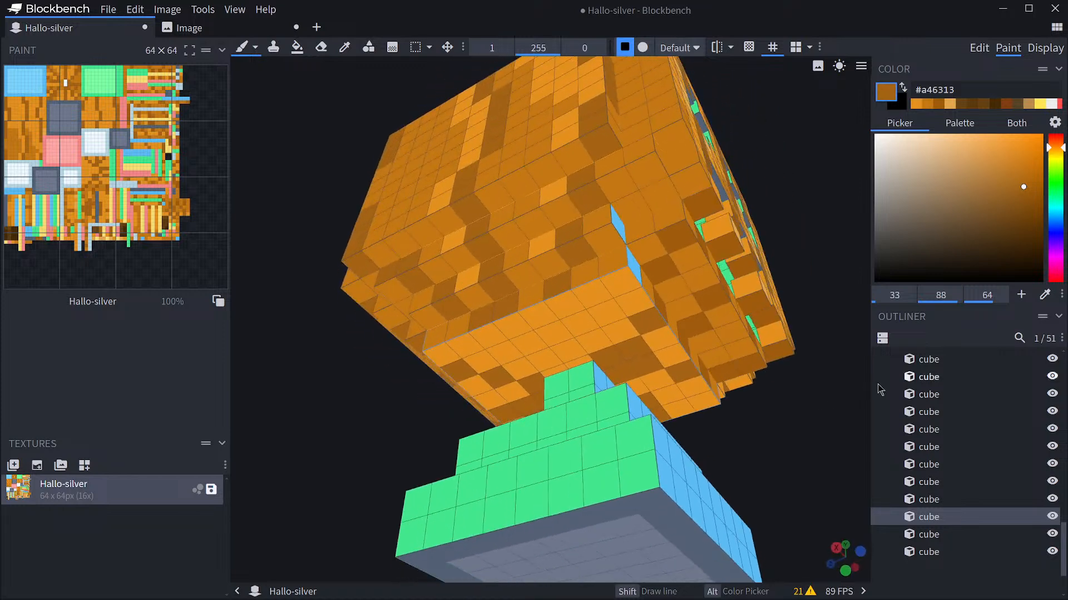
click(568, 310)
click(580, 323)
click(554, 335)
click(570, 352)
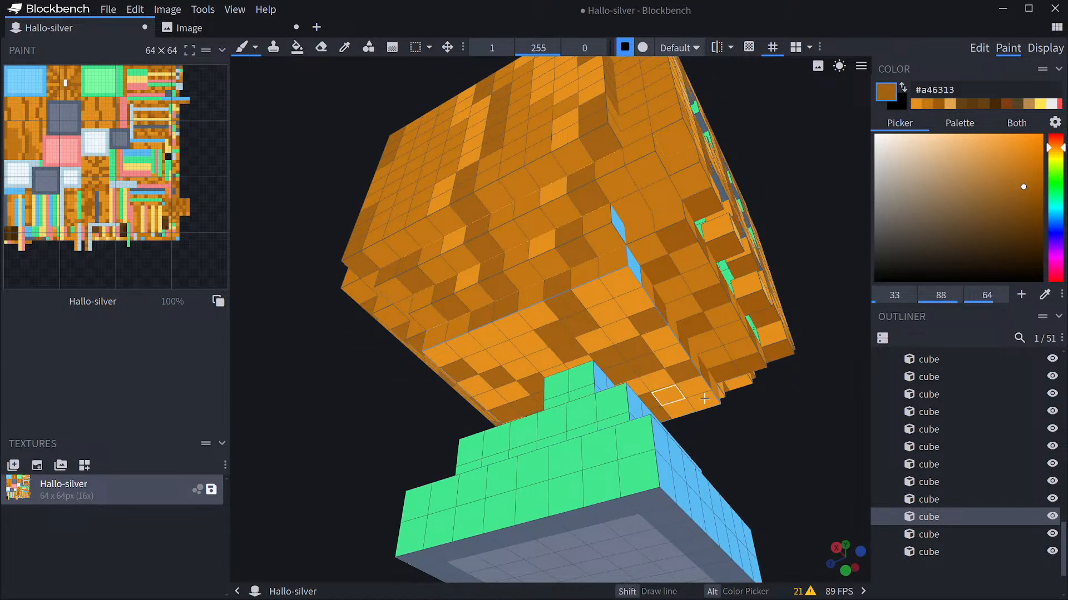
Sample #c47713 and repaint the bright orange cells between the dark stripes across the whole underside.
mouse_move(746, 410)
mouse_down()
mouse_move(778, 411)
mouse_move(673, 392)
mouse_up()
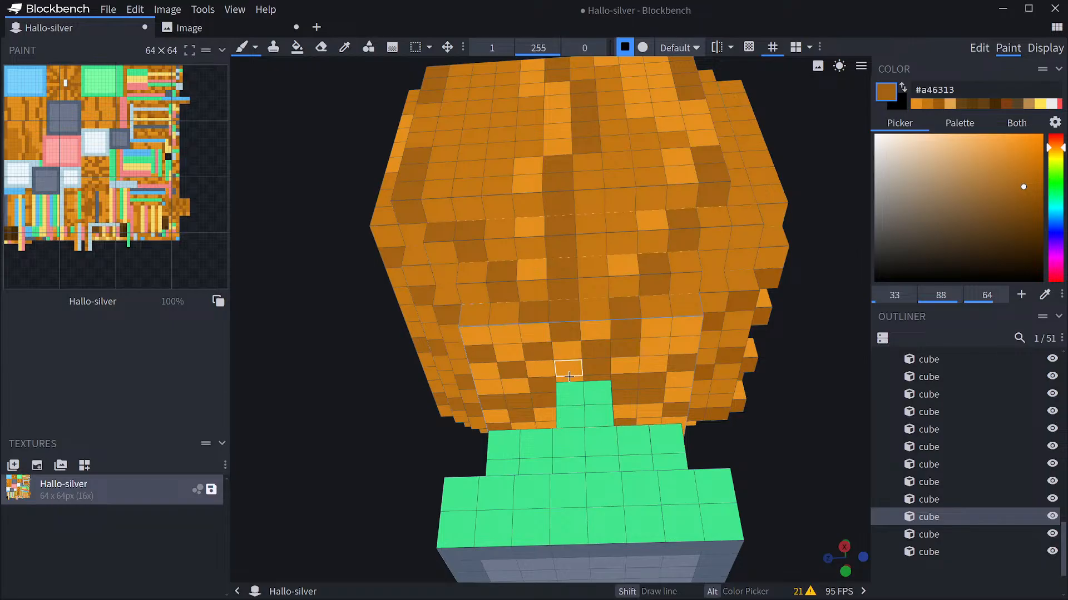
alt+click(629, 287)
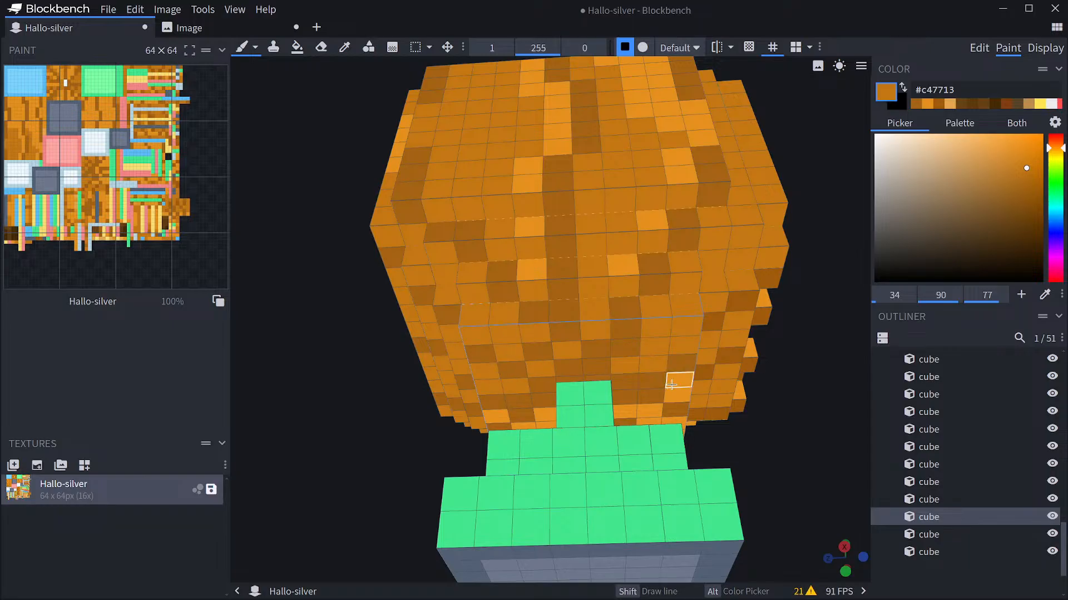
drag(671, 385, 674, 395)
drag(827, 433, 826, 419)
drag(777, 439, 608, 356)
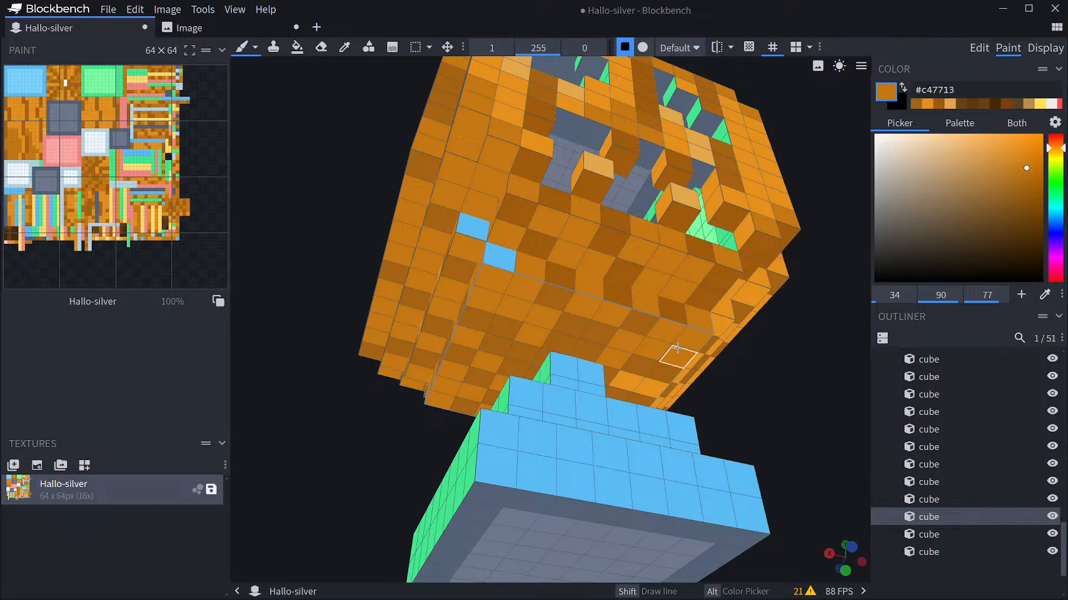
drag(679, 358, 589, 337)
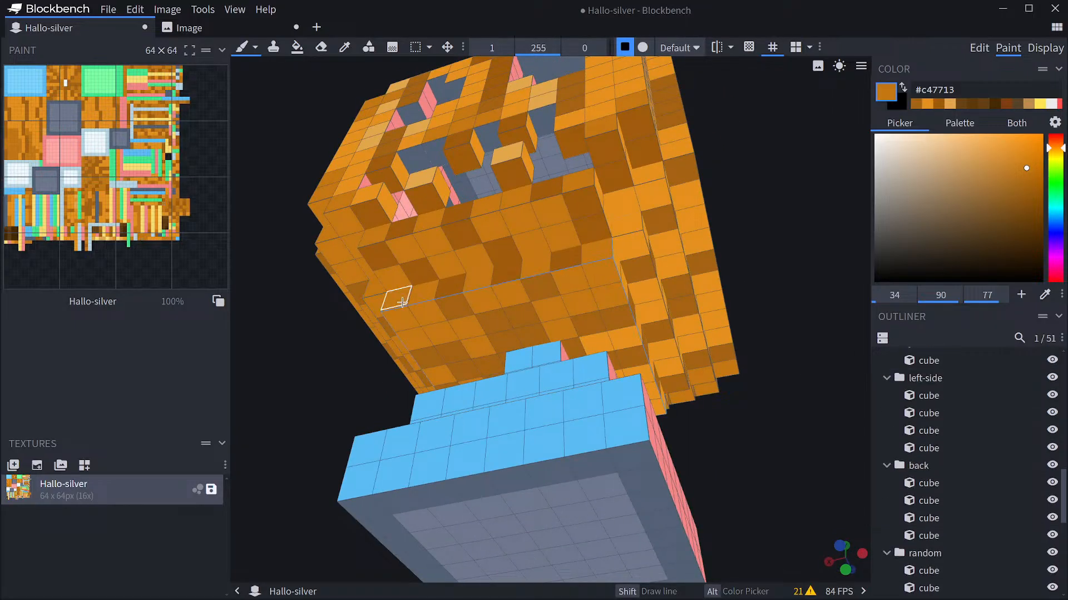
drag(812, 376, 529, 332)
drag(778, 392, 578, 380)
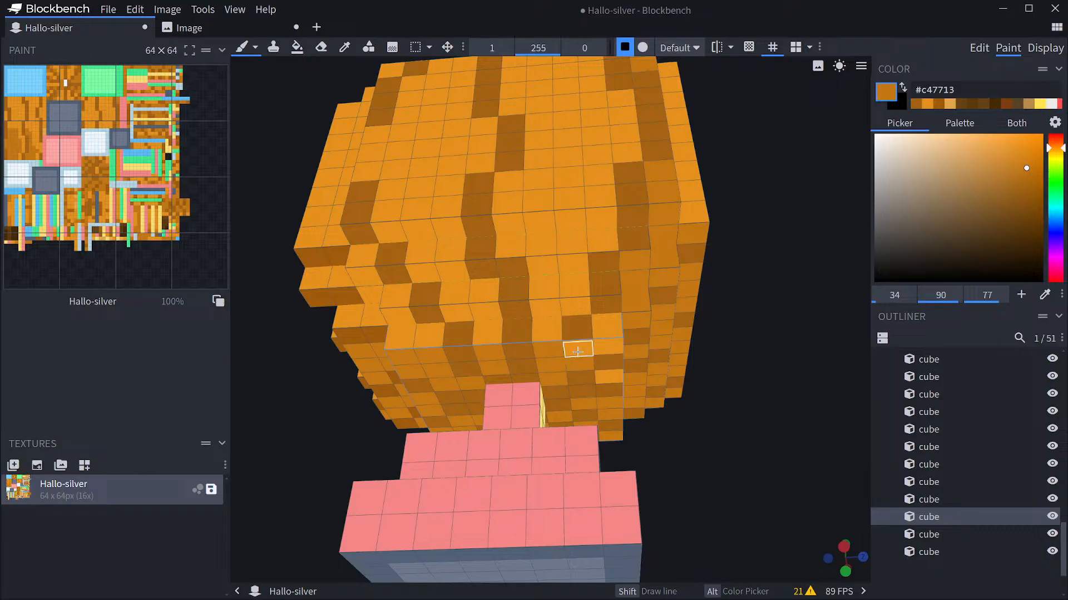
drag(689, 395, 615, 326)
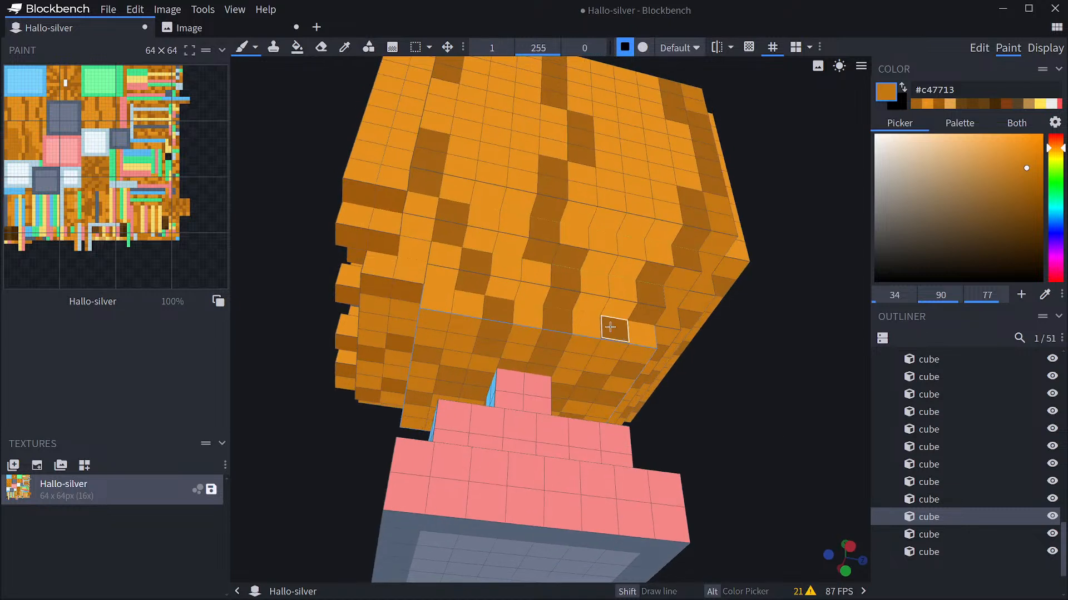
Repaint the bright orange cells of the left side's lowest ledge with #c47713.
click(606, 319)
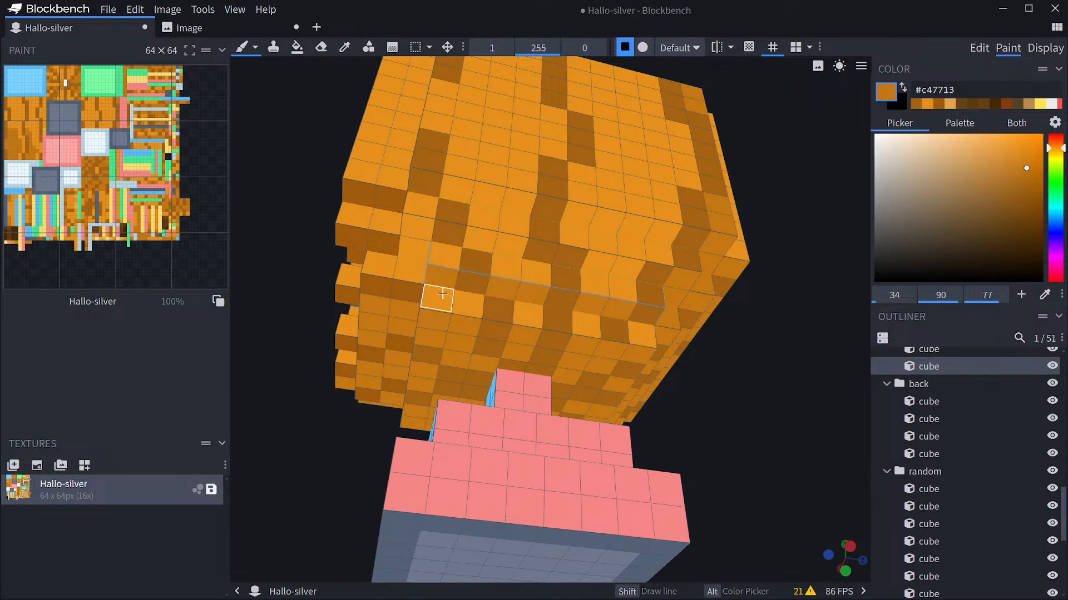
drag(444, 306, 468, 308)
click(528, 316)
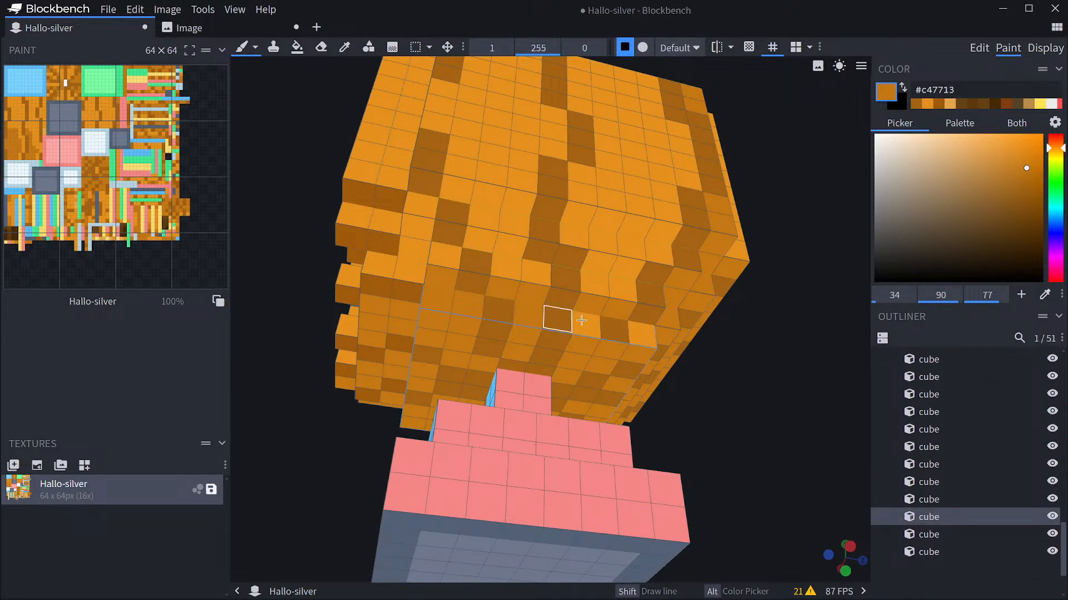
click(586, 325)
click(641, 334)
Darken the bright cells on the left side's next ledge up and its front corner blocks with #c47713.
click(625, 289)
click(595, 282)
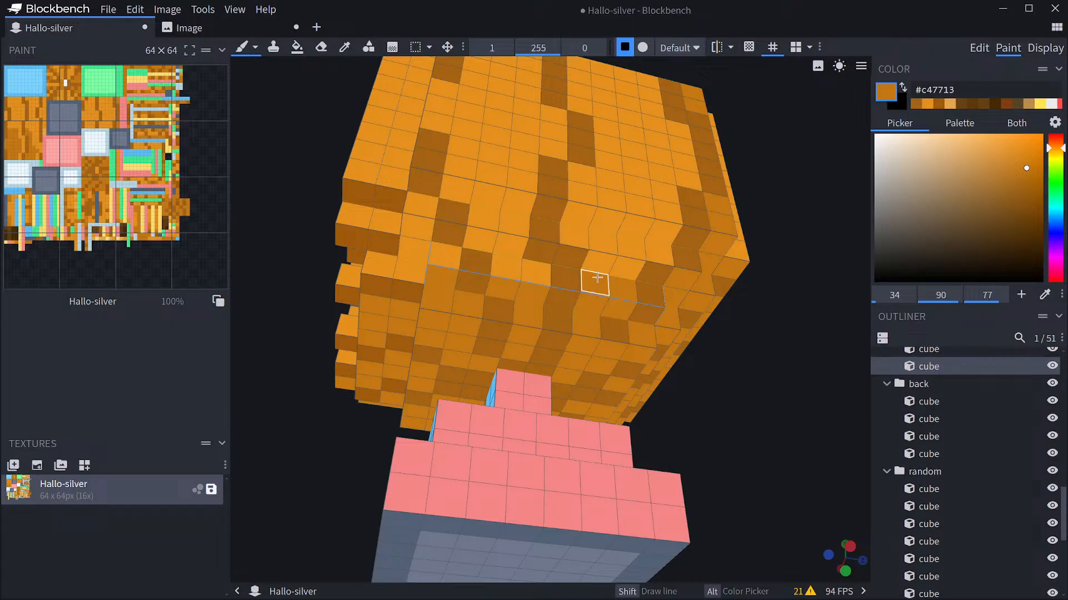
click(598, 264)
click(627, 267)
click(512, 252)
click(480, 242)
click(507, 267)
click(536, 273)
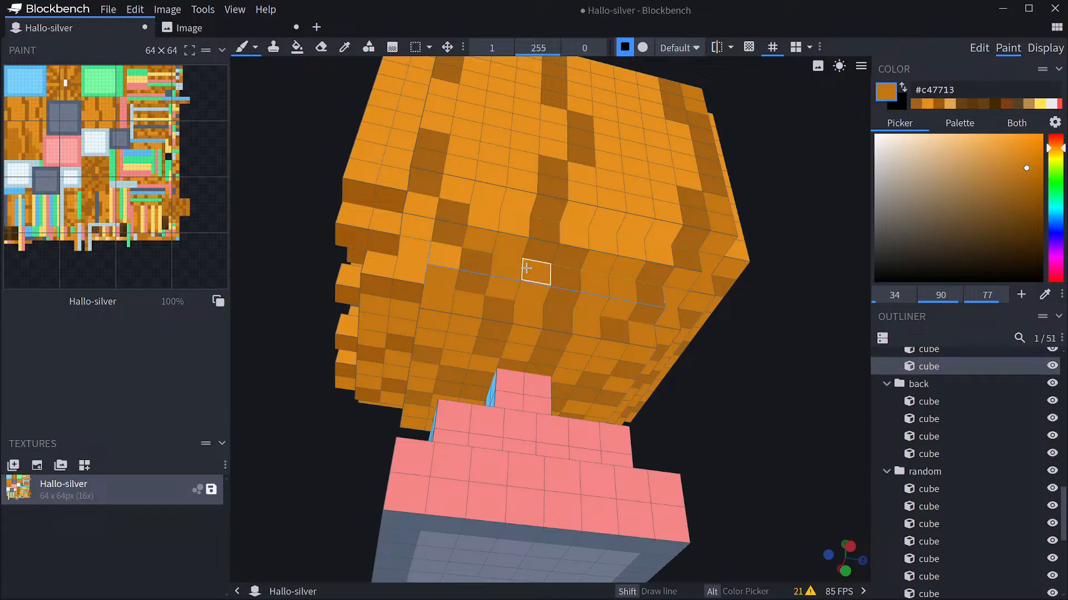
click(448, 260)
mouse_move(734, 323)
mouse_down()
mouse_move(848, 356)
mouse_move(579, 281)
mouse_up()
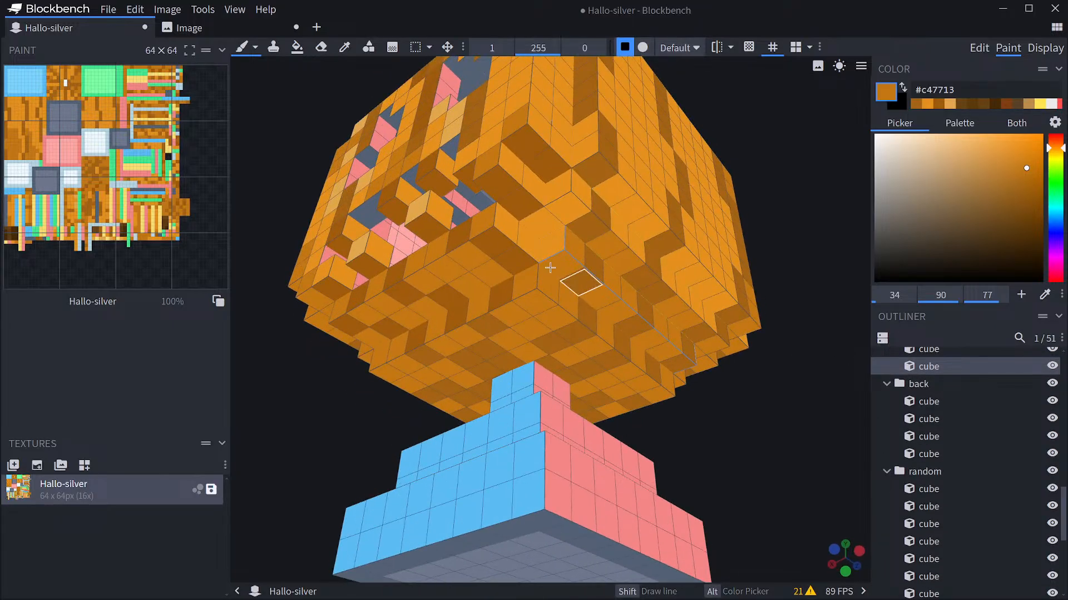
click(538, 230)
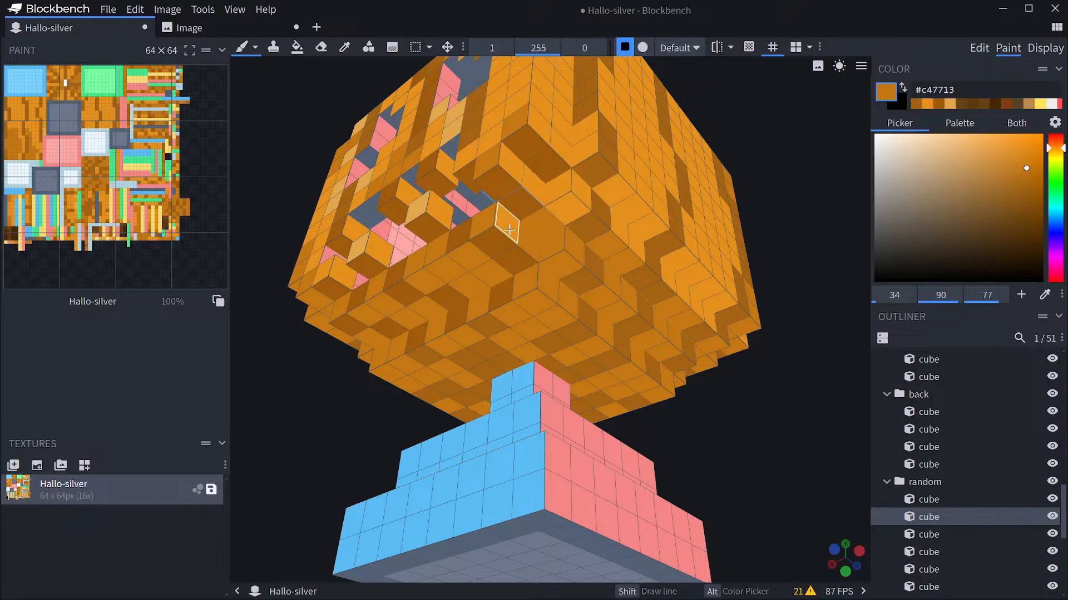
click(568, 210)
Sample #a05b0c from the model and paint dark cells on the lower ledge near the front-left corner.
mouse_move(753, 398)
mouse_down()
mouse_move(769, 396)
mouse_move(739, 384)
mouse_move(772, 389)
mouse_move(749, 402)
mouse_move(813, 418)
mouse_up()
key(alt)
alt+click(587, 209)
click(580, 238)
click(595, 228)
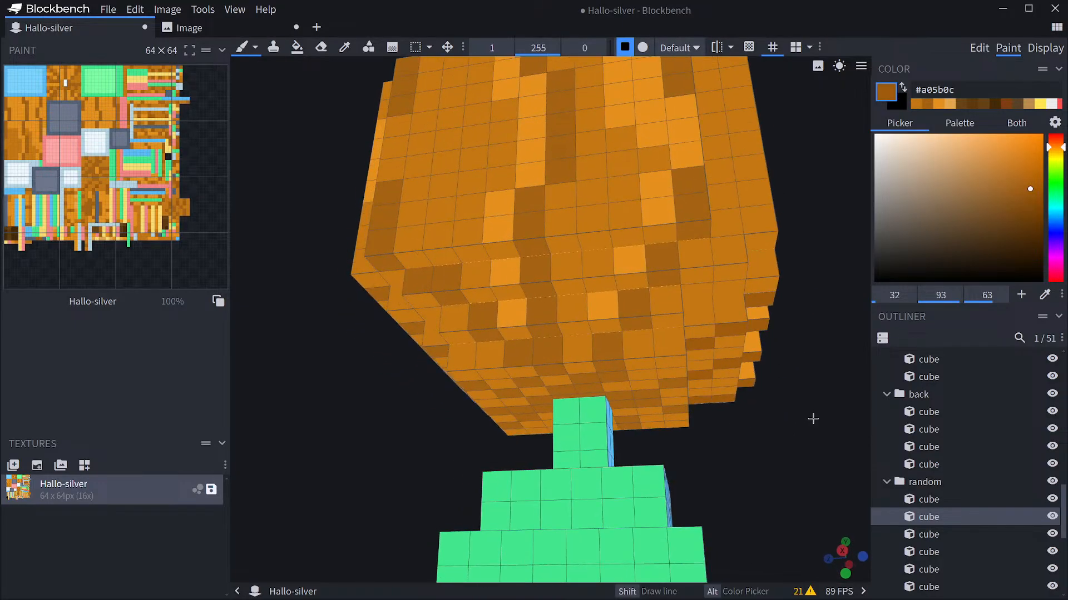
Toggle the viewport shading and sample #a46313 from the right side to compare the dark browns on the lower ledges.
click(837, 68)
click(838, 68)
drag(789, 381, 752, 353)
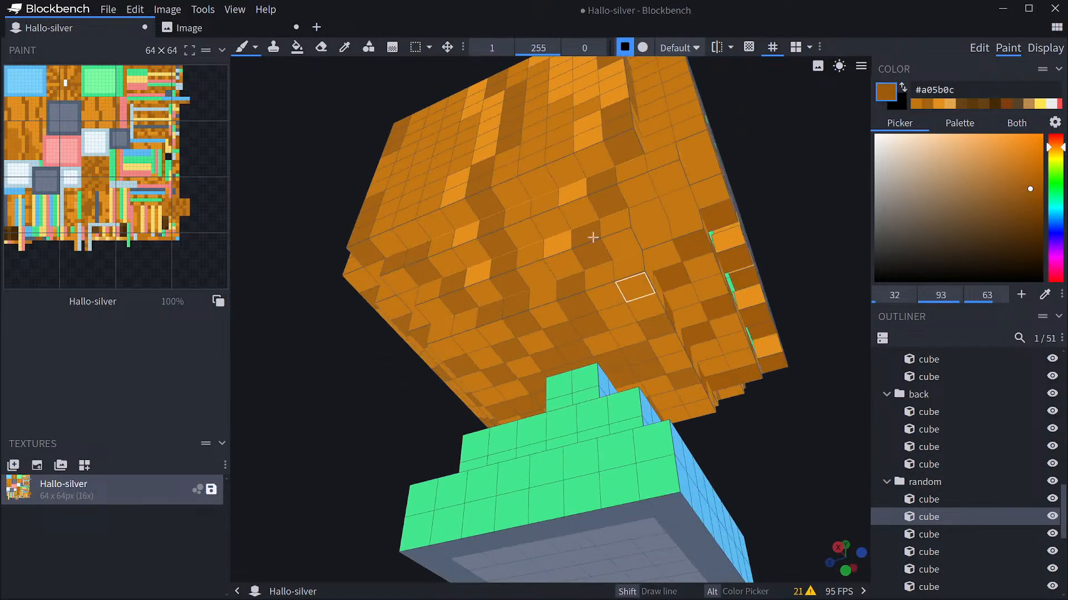
alt+click(610, 199)
click(689, 248)
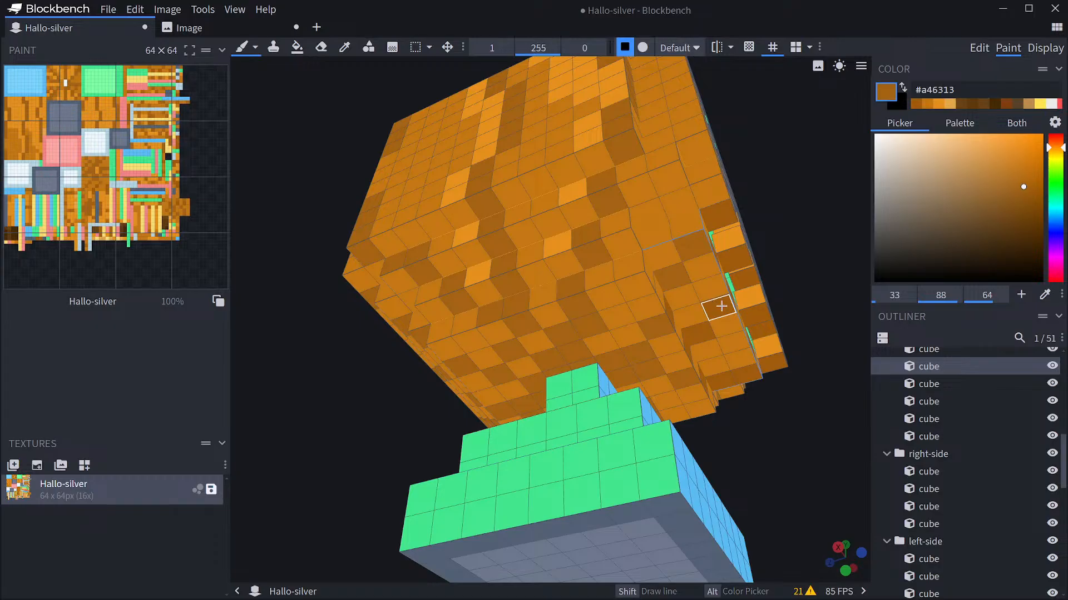
Sample #a05b0c and paint it over dark stripe cells on the right side's lower ledges and the adjoining underside.
alt+click(661, 283)
click(591, 253)
click(577, 307)
click(588, 328)
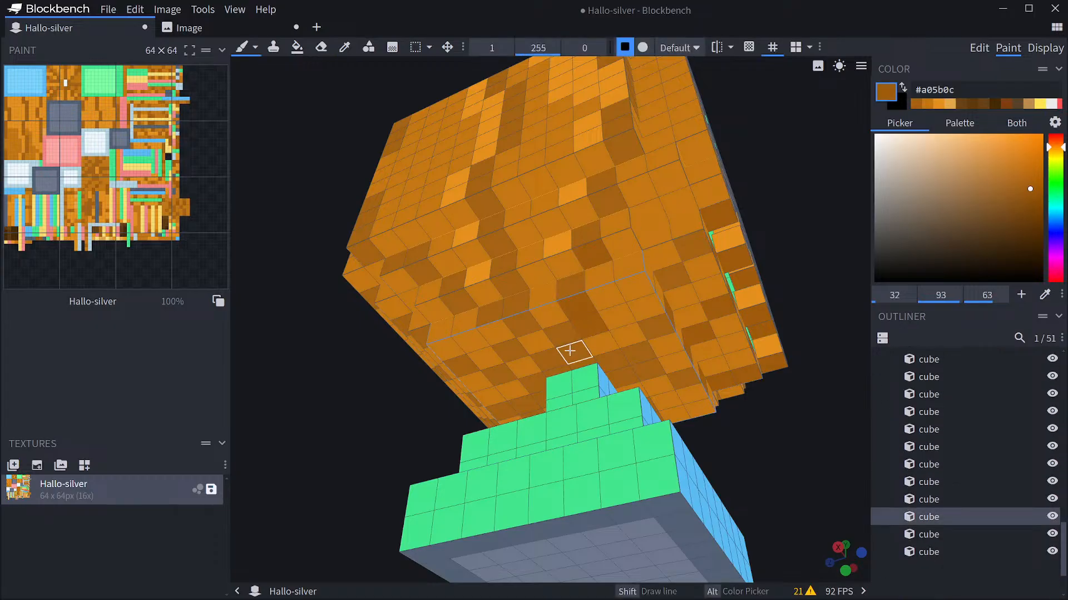
click(570, 352)
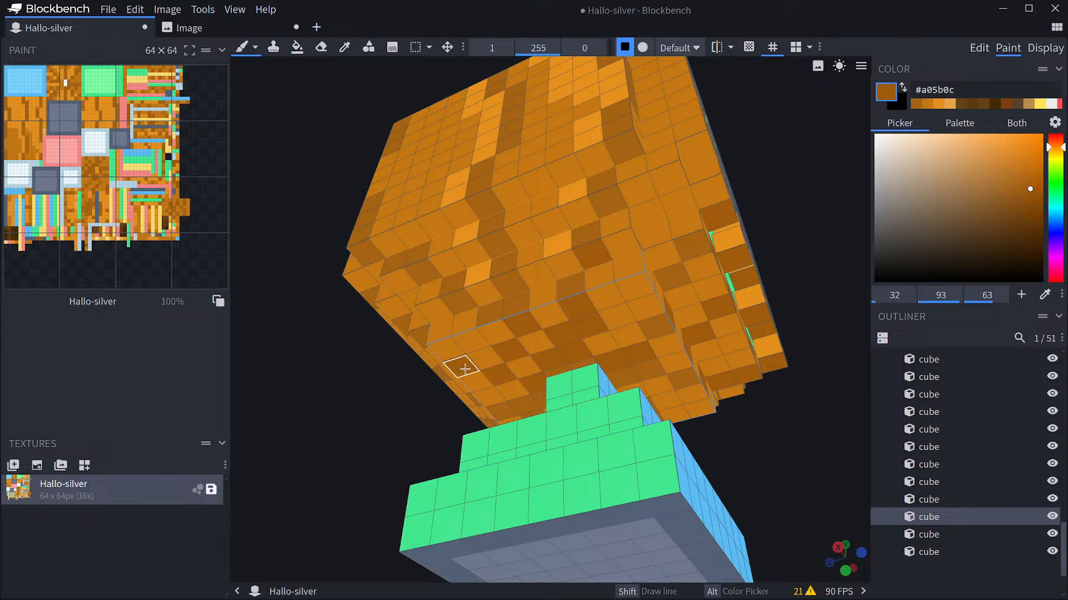
click(507, 286)
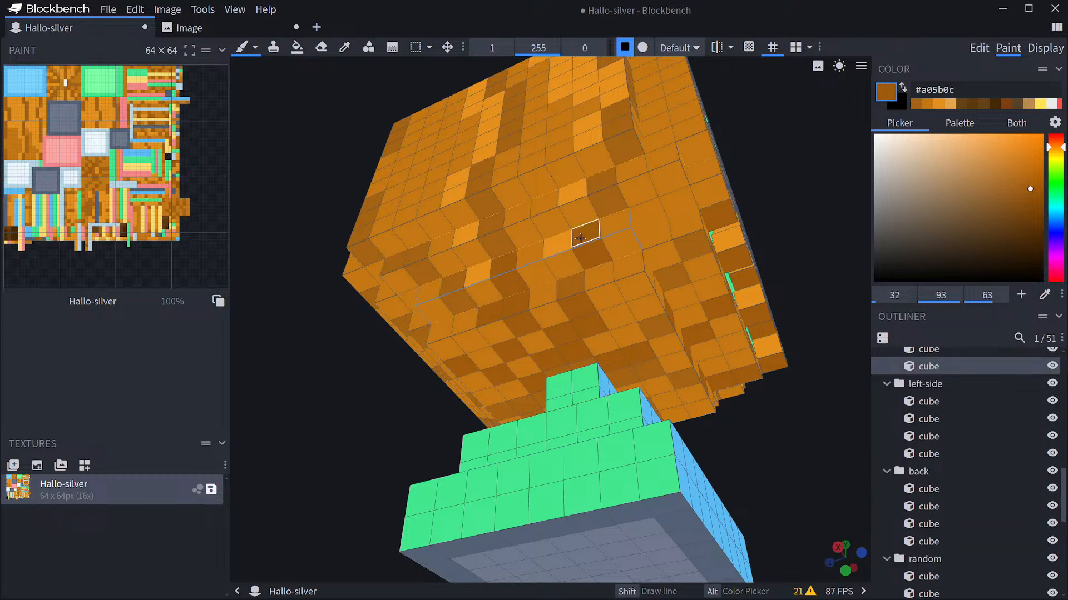
mouse_move(769, 426)
mouse_down()
mouse_move(736, 403)
mouse_move(701, 400)
mouse_up()
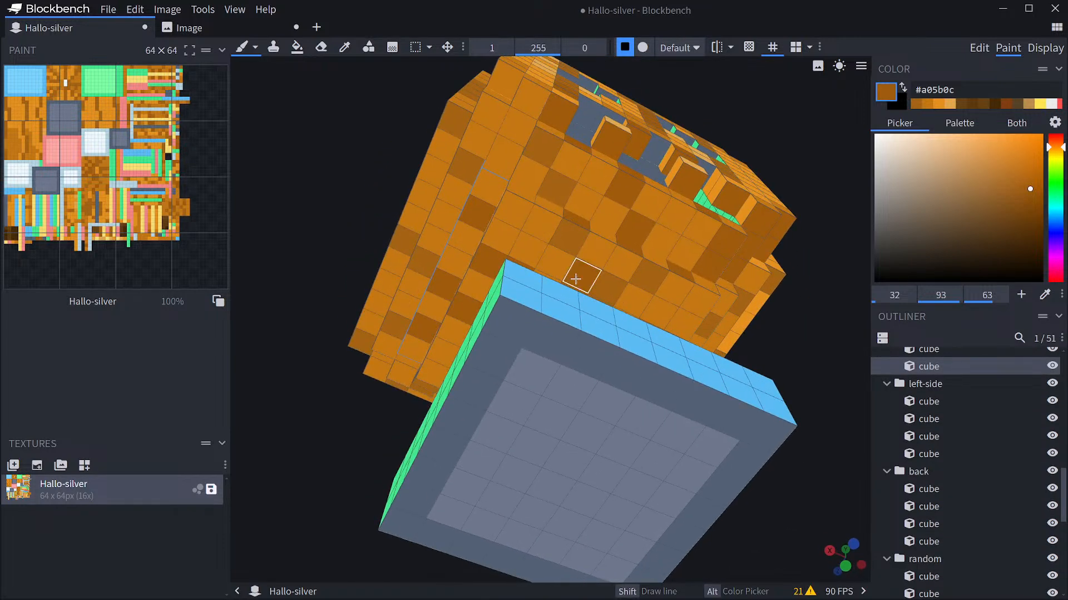
Paint dark #a05b0c cells on the underside and lower ledges around the front-right and front-left corners.
click(570, 241)
mouse_move(850, 316)
mouse_down()
mouse_move(765, 369)
mouse_move(709, 367)
mouse_up()
click(473, 247)
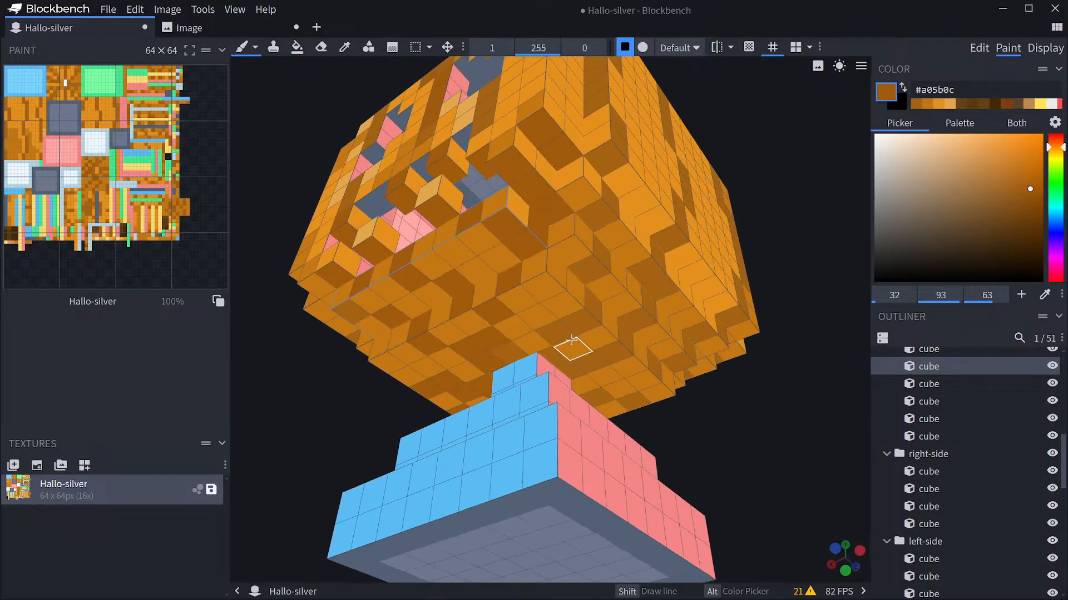
click(557, 337)
click(559, 350)
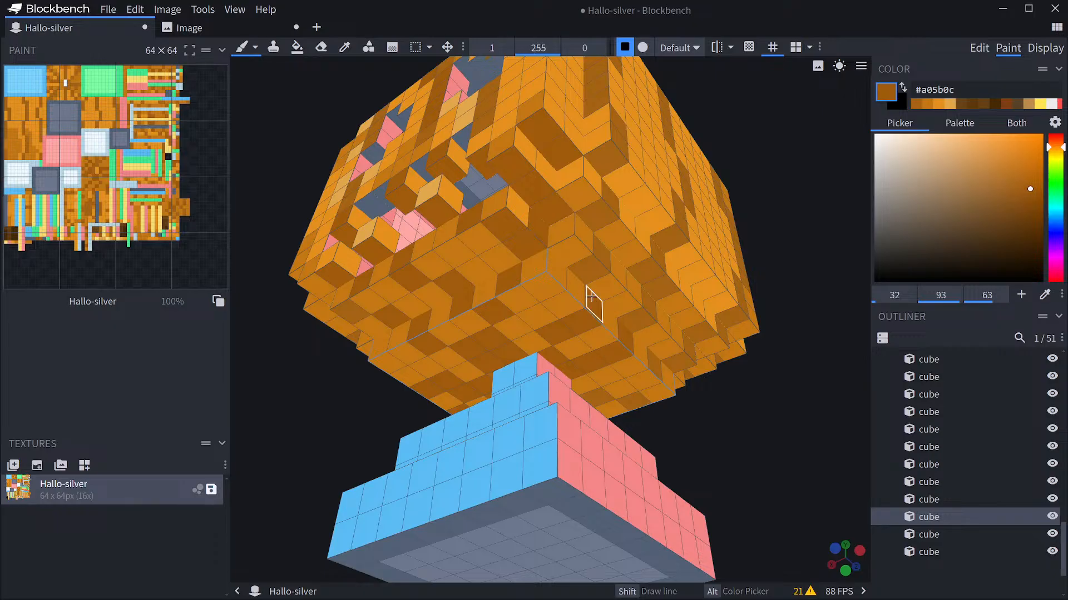
click(605, 287)
Paint #a05b0c over stripe cells on the lower ledges and underside of the left side and back, around to the right side.
drag(749, 387, 662, 381)
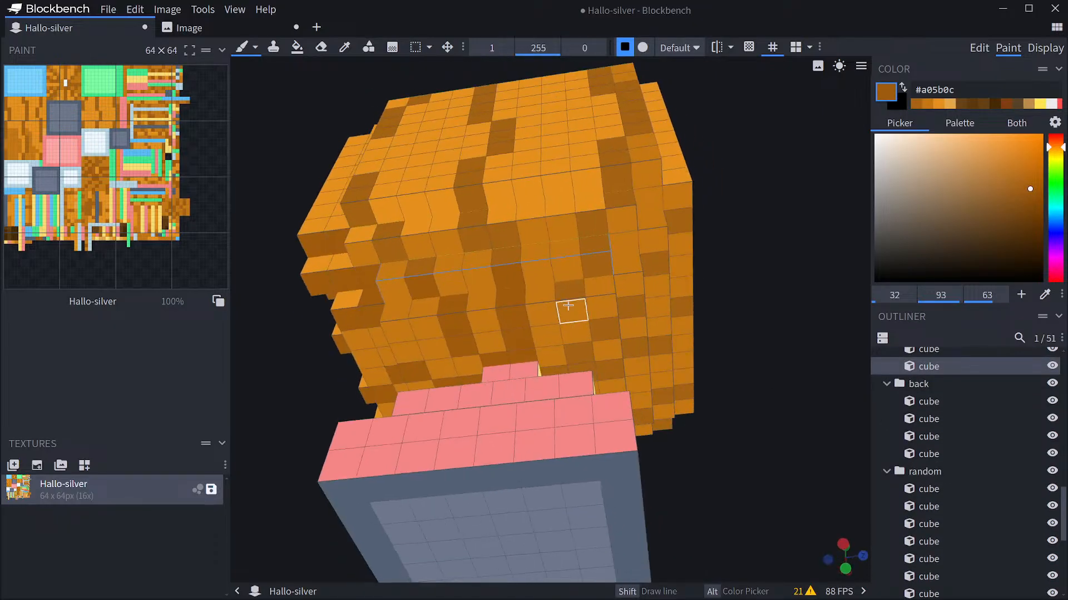
click(604, 330)
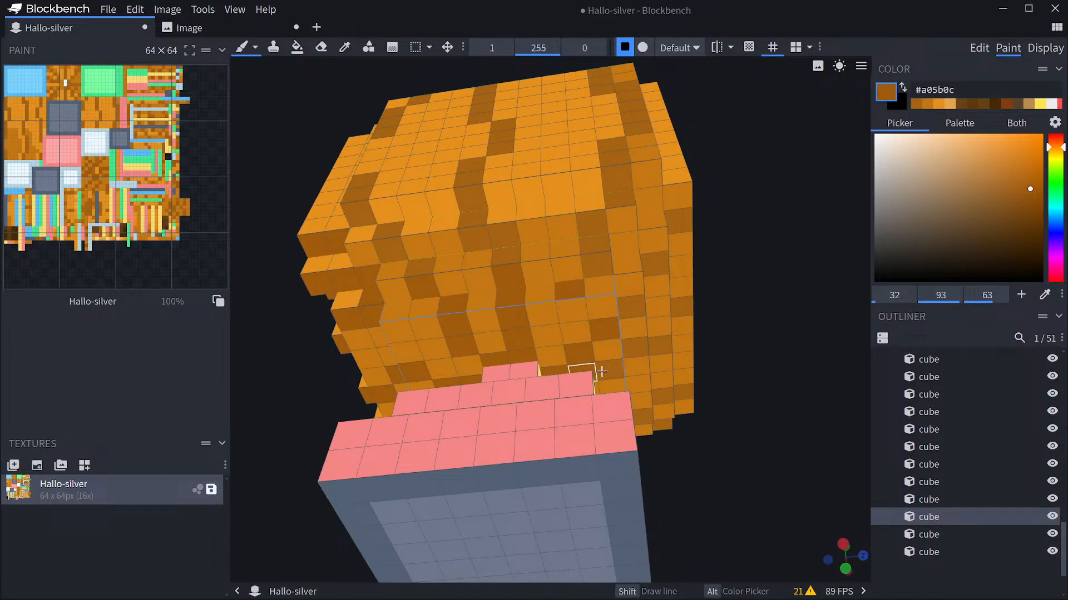
drag(770, 404, 628, 384)
click(596, 304)
click(547, 291)
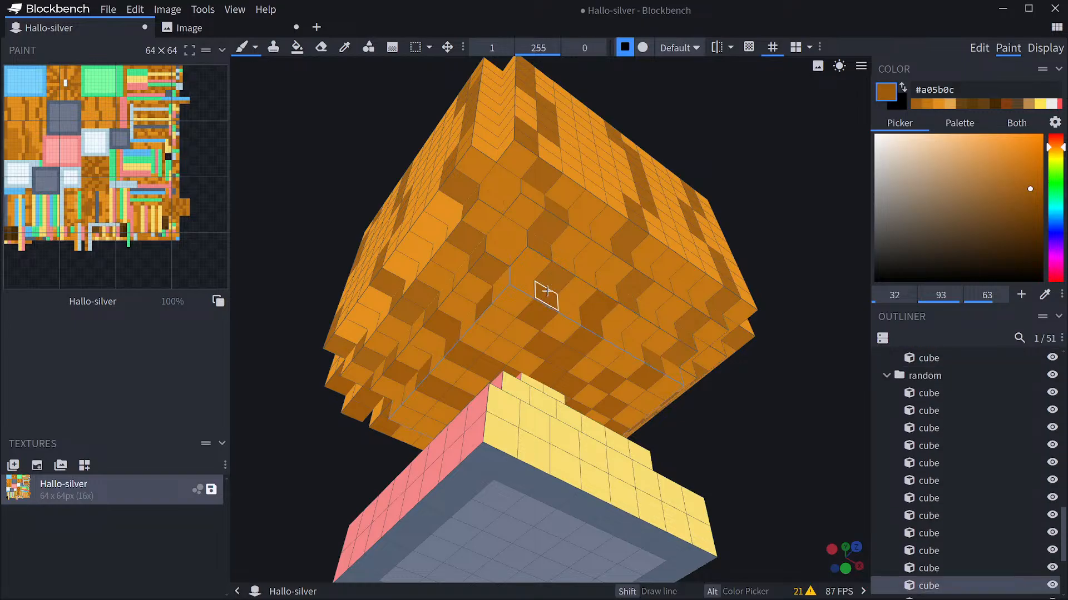
click(552, 282)
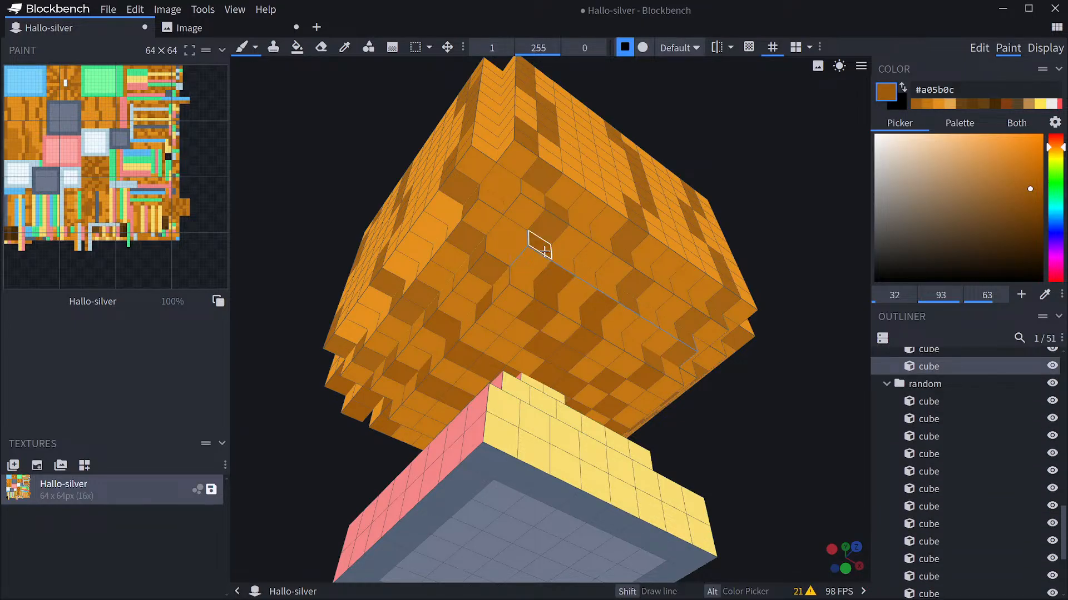
click(652, 359)
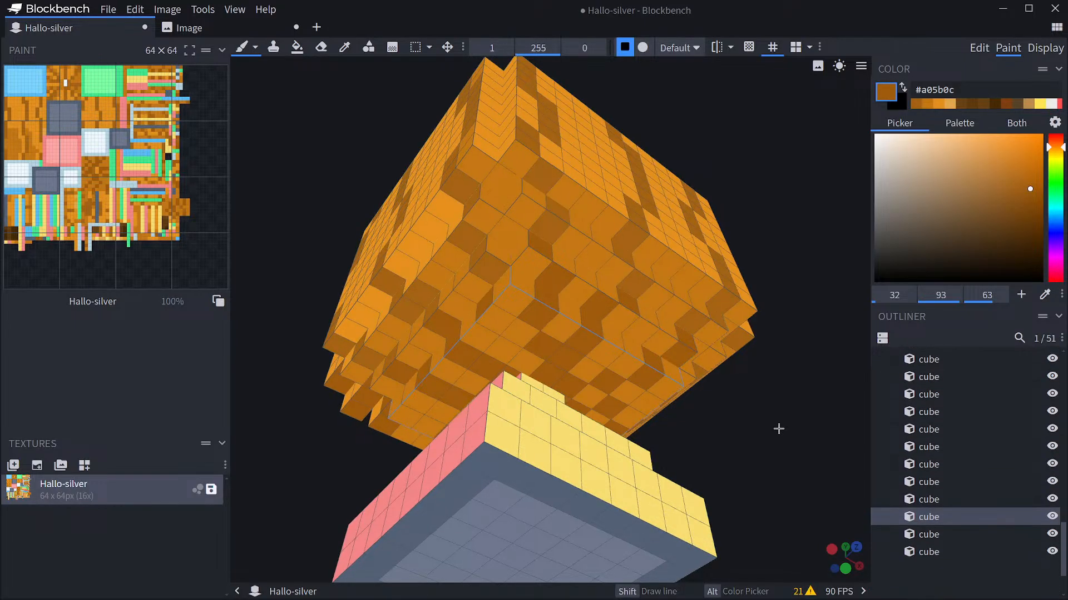
mouse_move(777, 431)
mouse_down()
mouse_move(695, 432)
mouse_move(767, 419)
mouse_up()
click(645, 257)
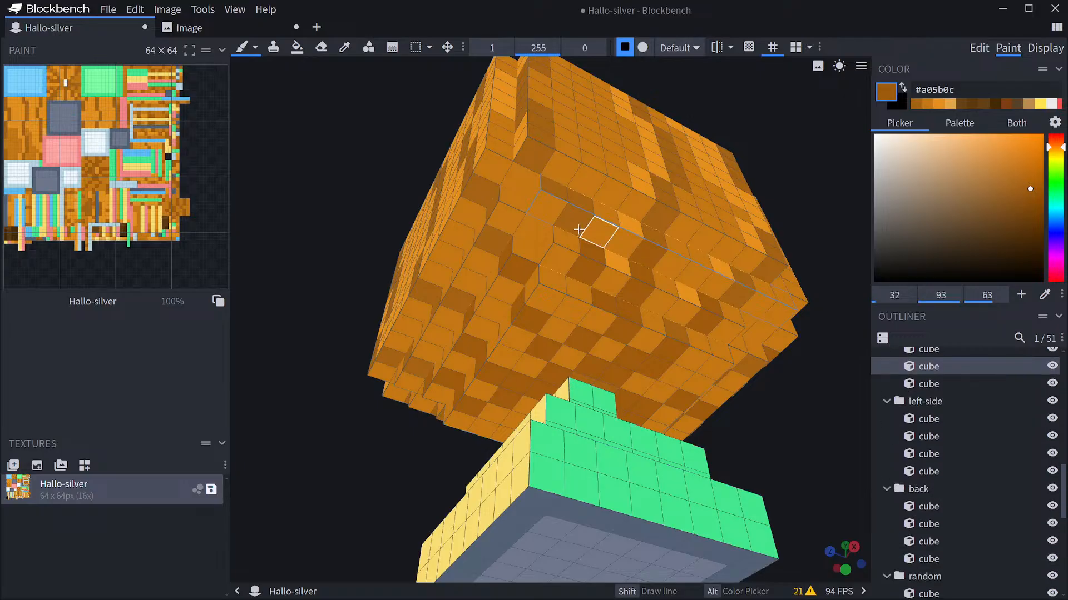
Sample #c47713 from the model and tone down bright cells near the edges of the pumpkin's top face.
mouse_move(787, 381)
mouse_down()
mouse_move(799, 419)
mouse_move(721, 477)
mouse_move(799, 476)
mouse_move(727, 484)
mouse_move(782, 484)
mouse_move(834, 448)
mouse_move(747, 468)
mouse_move(752, 408)
mouse_move(722, 436)
mouse_move(769, 453)
mouse_move(825, 453)
mouse_move(785, 475)
mouse_move(795, 487)
mouse_up()
scroll(775, 431, down, 4)
key(c)
alt+click(496, 320)
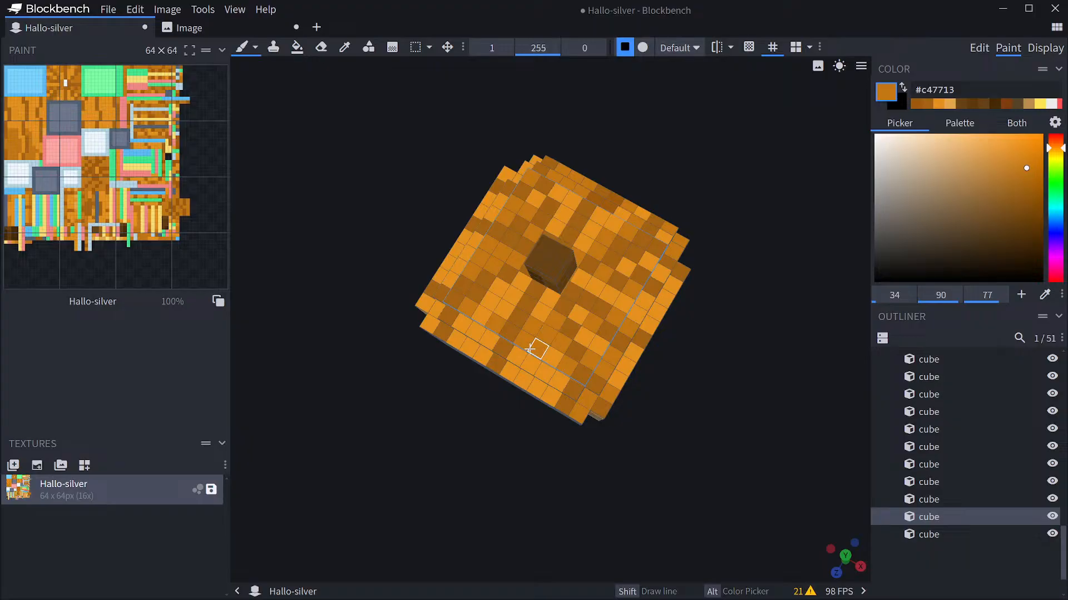
drag(706, 395, 764, 383)
drag(573, 345, 589, 346)
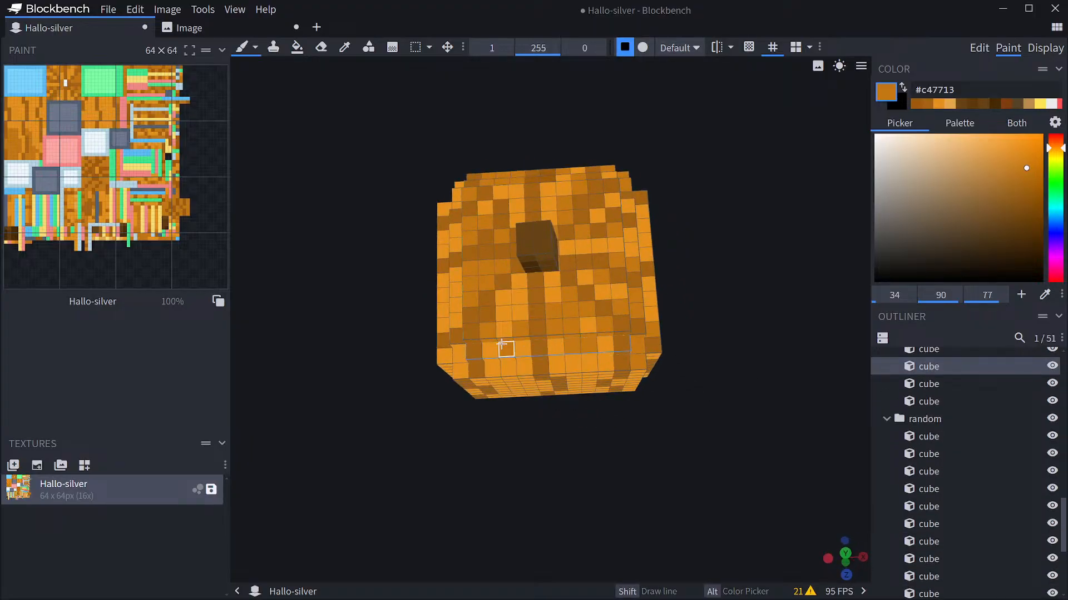
drag(756, 400, 596, 419)
click(518, 348)
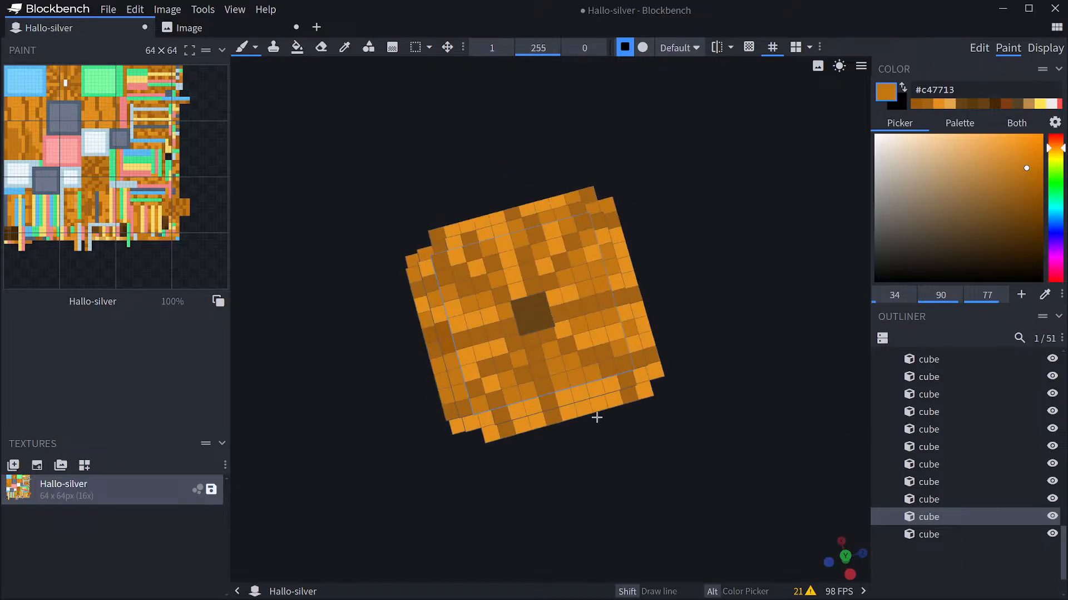
click(586, 393)
Paint #c47713 over more bright cells around the stem on the pumpkin's top.
drag(775, 457, 768, 427)
scroll(767, 428, up, 4)
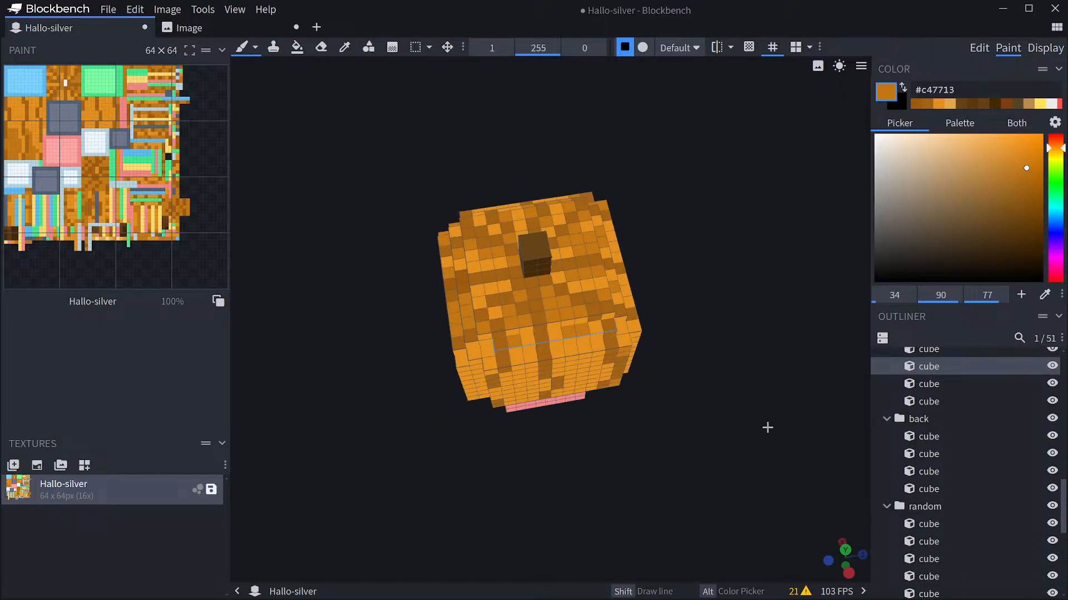
click(468, 259)
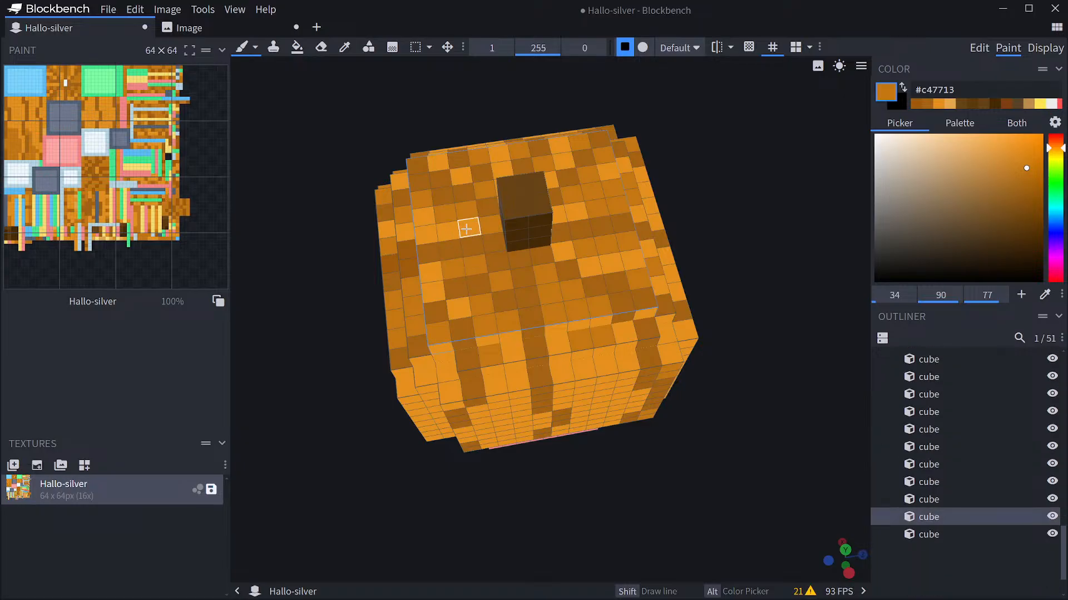
drag(773, 243, 776, 285)
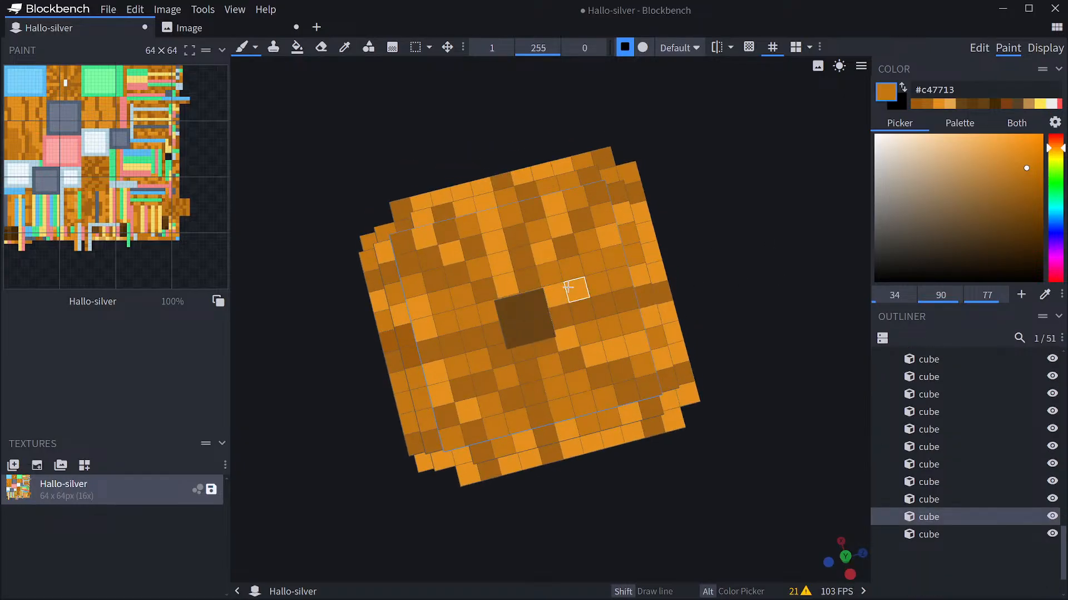
drag(554, 291, 577, 290)
click(506, 284)
click(501, 263)
mouse_move(798, 315)
mouse_down()
mouse_move(847, 298)
mouse_move(600, 292)
mouse_up()
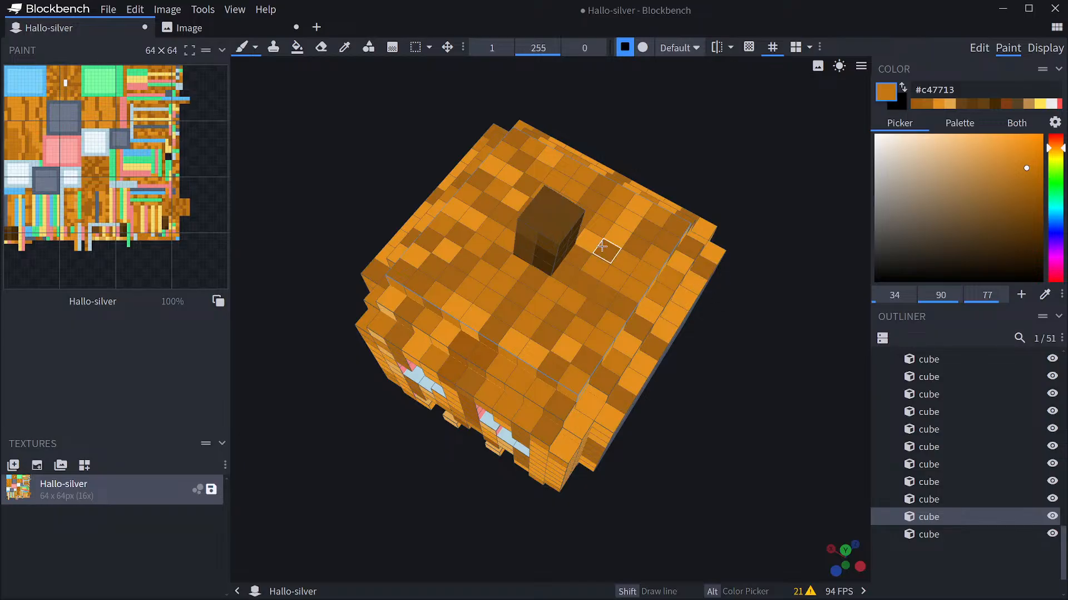
drag(784, 311, 873, 318)
Sample #e2a64b from the model and paint pale highlight cells along the bright stripes on the pumpkin's right side.
scroll(810, 319, down, 4)
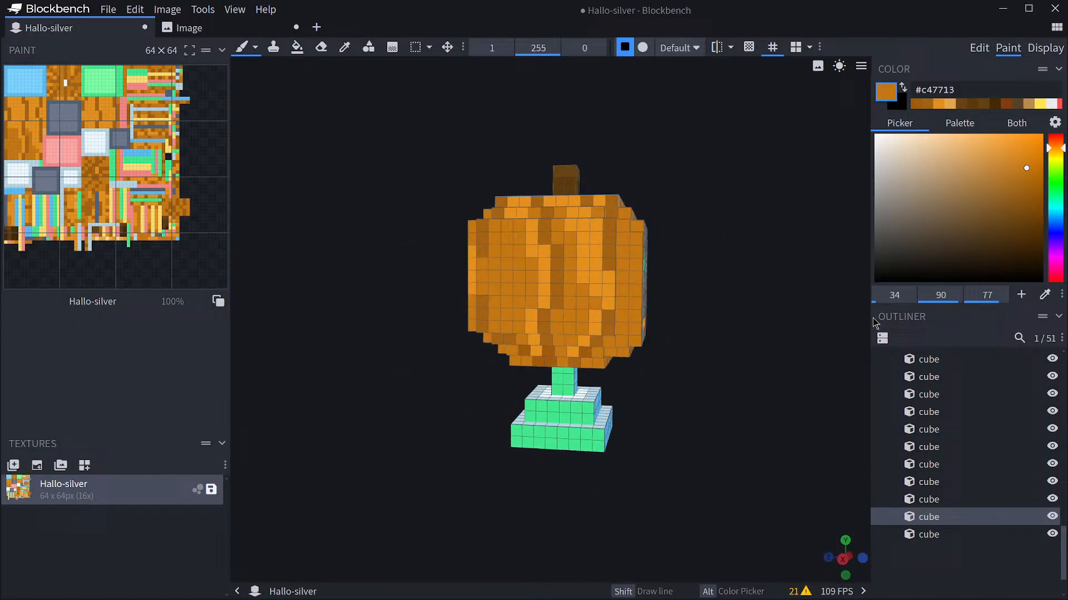
click(597, 292)
drag(625, 257, 561, 290)
key(alt)
alt+click(565, 284)
drag(713, 398, 793, 387)
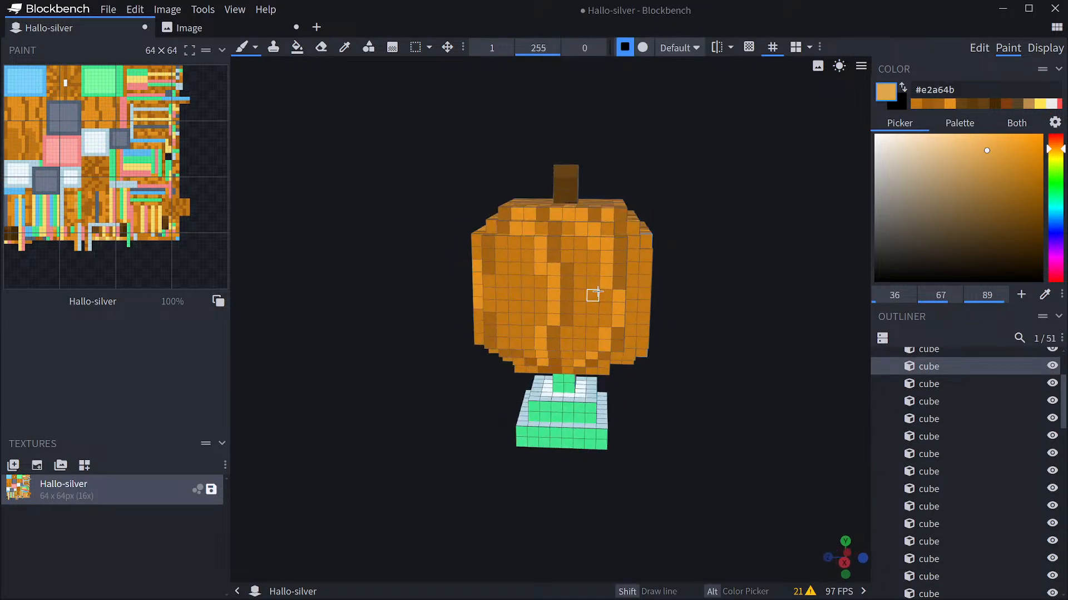
click(610, 278)
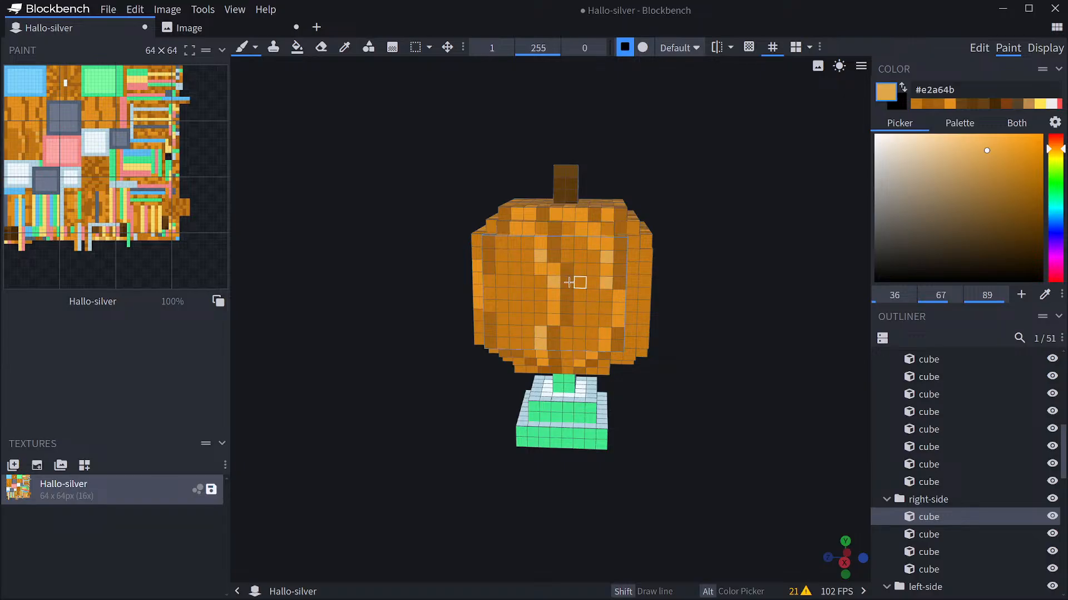
drag(700, 373, 765, 372)
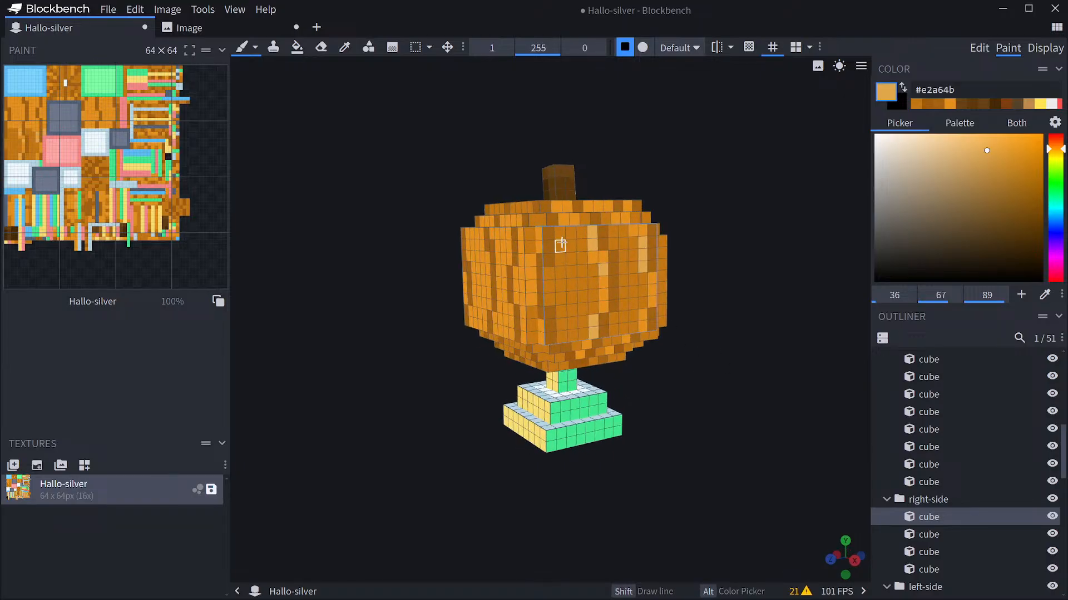
scroll(743, 374, up, 6)
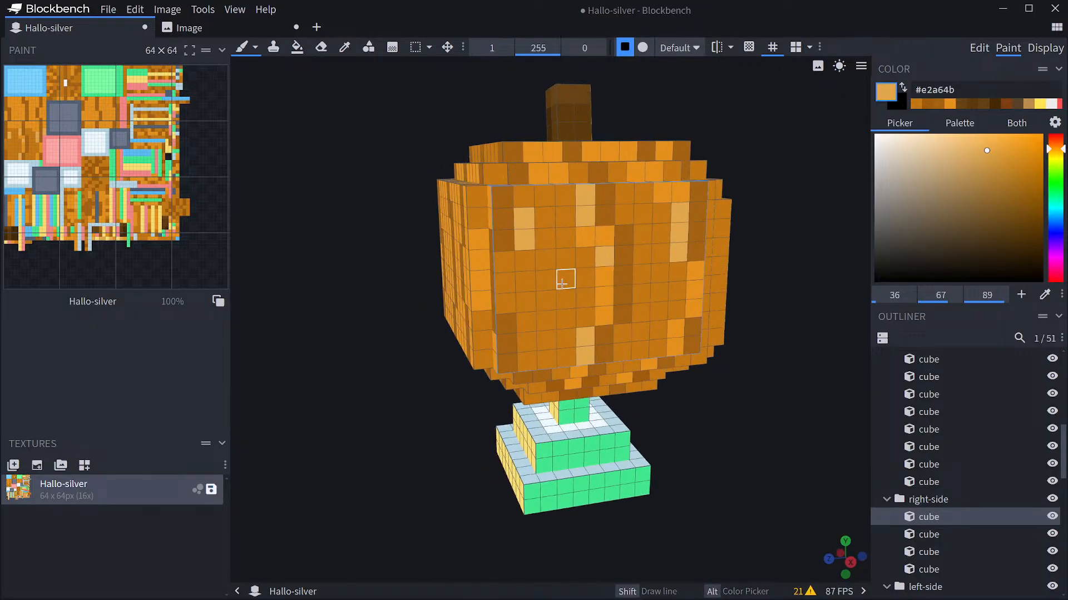
Cover the right side's two highlight cells nearest the back with #c47713 and paint #e4901d cells beside the dark edge stripe.
alt+click(527, 282)
drag(524, 220, 525, 240)
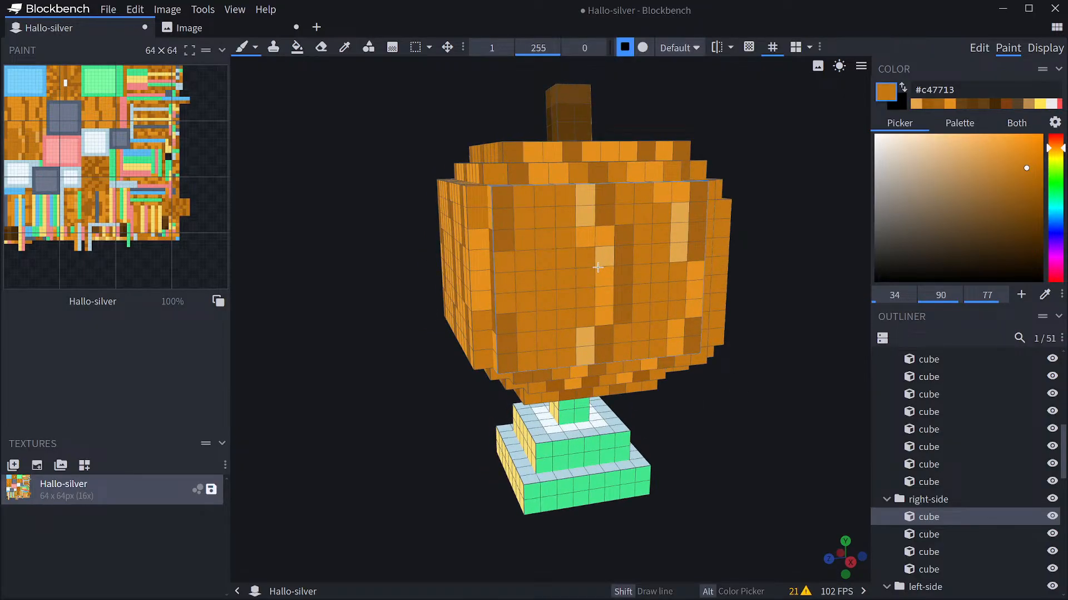
alt+click(613, 259)
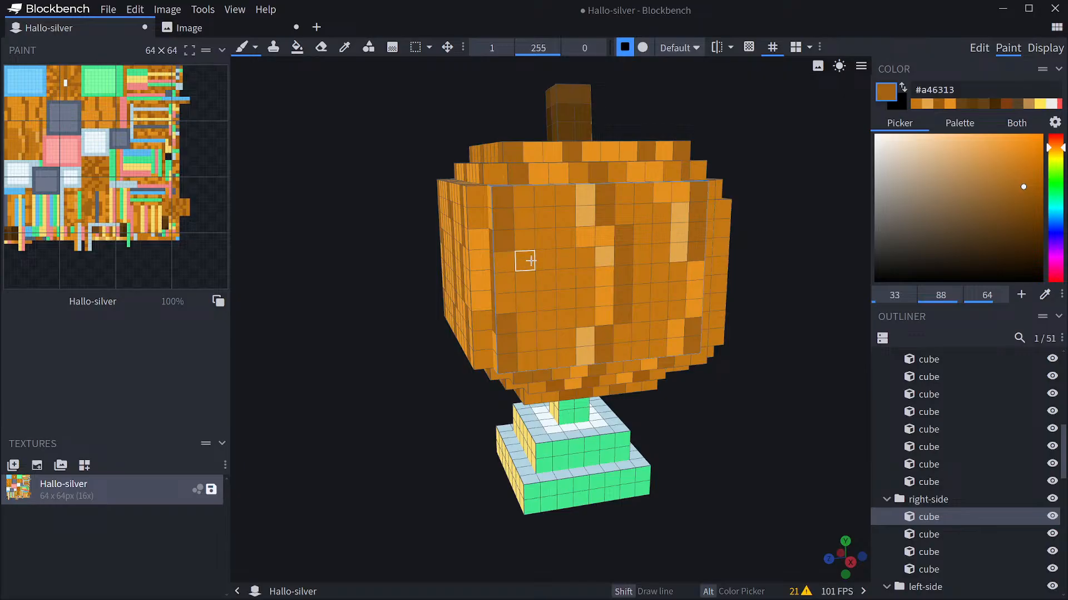
alt+click(606, 287)
drag(719, 396, 739, 400)
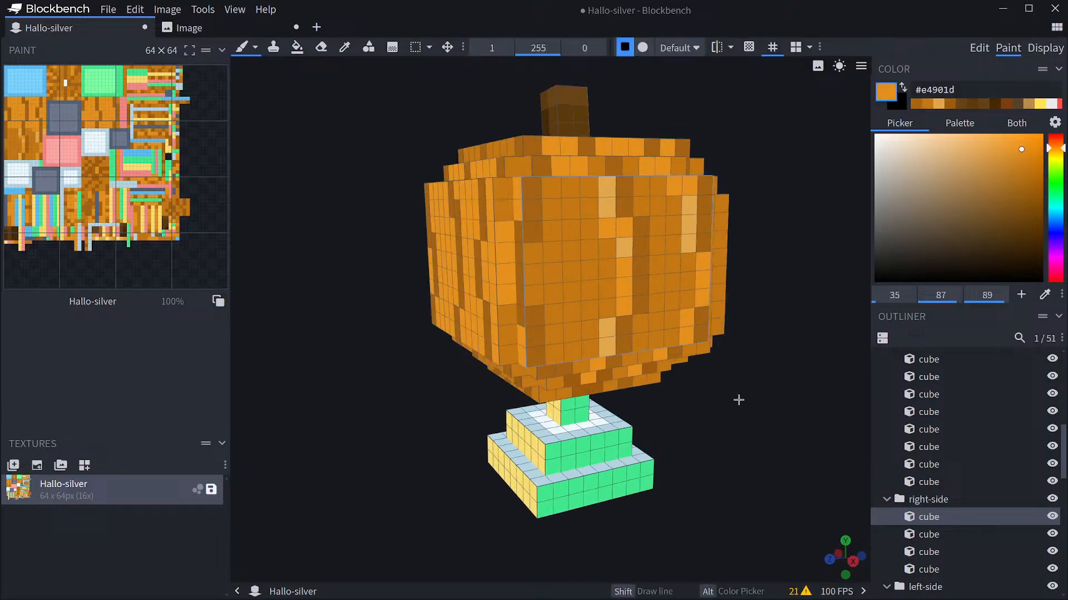
drag(670, 410, 639, 345)
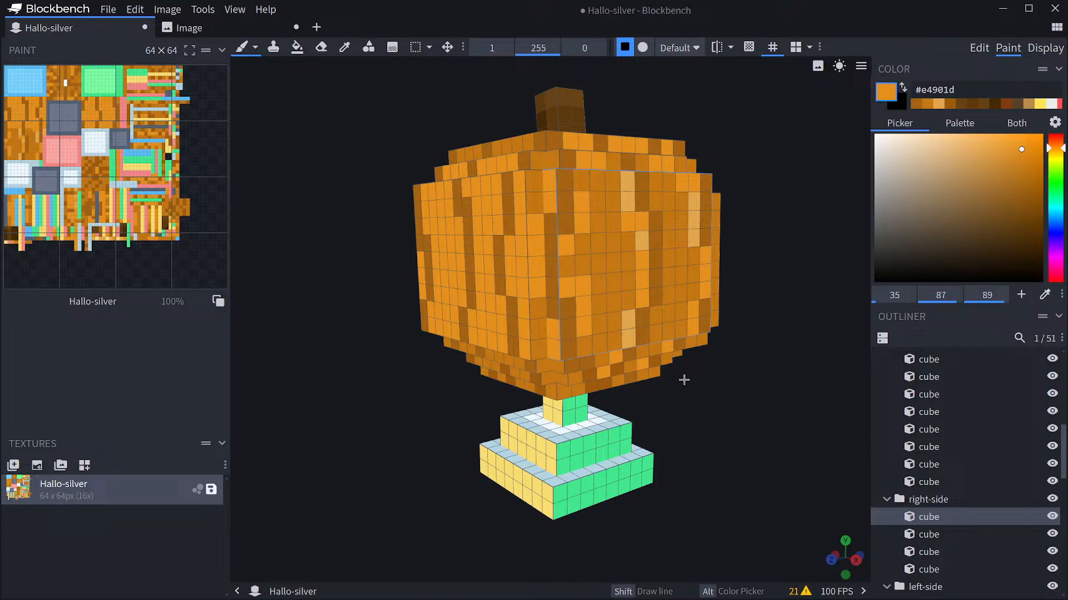
Sample #e2a64b and paint highlight cells down the corner between the right side and the back.
drag(684, 379, 693, 379)
alt+click(640, 201)
click(566, 206)
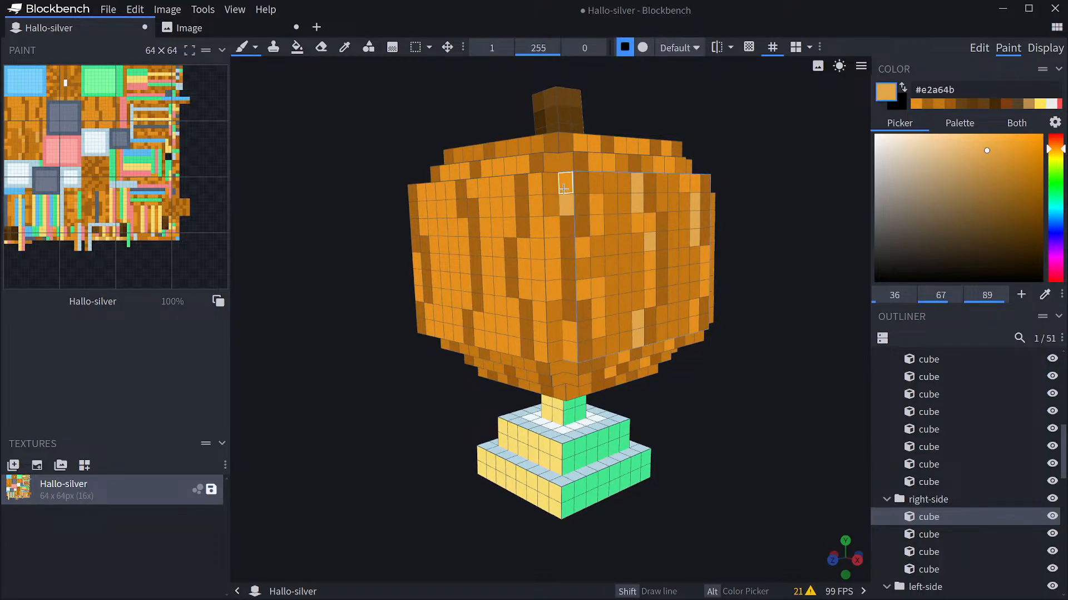
click(552, 247)
click(566, 331)
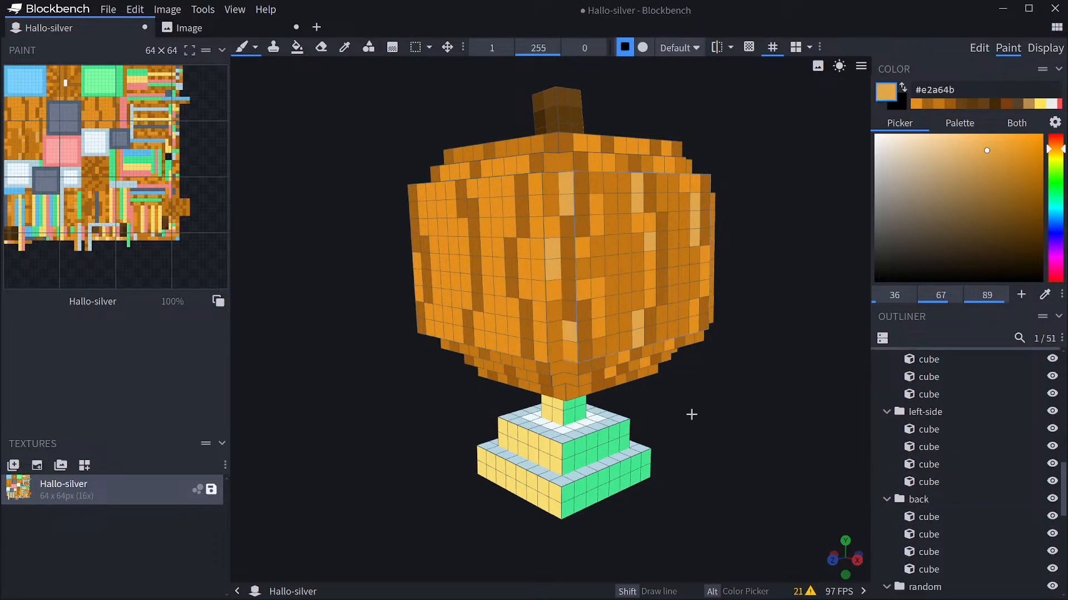
Paint #e2a64b highlight cells beside the dark stripes on the pumpkin's back.
drag(692, 415, 779, 420)
click(608, 208)
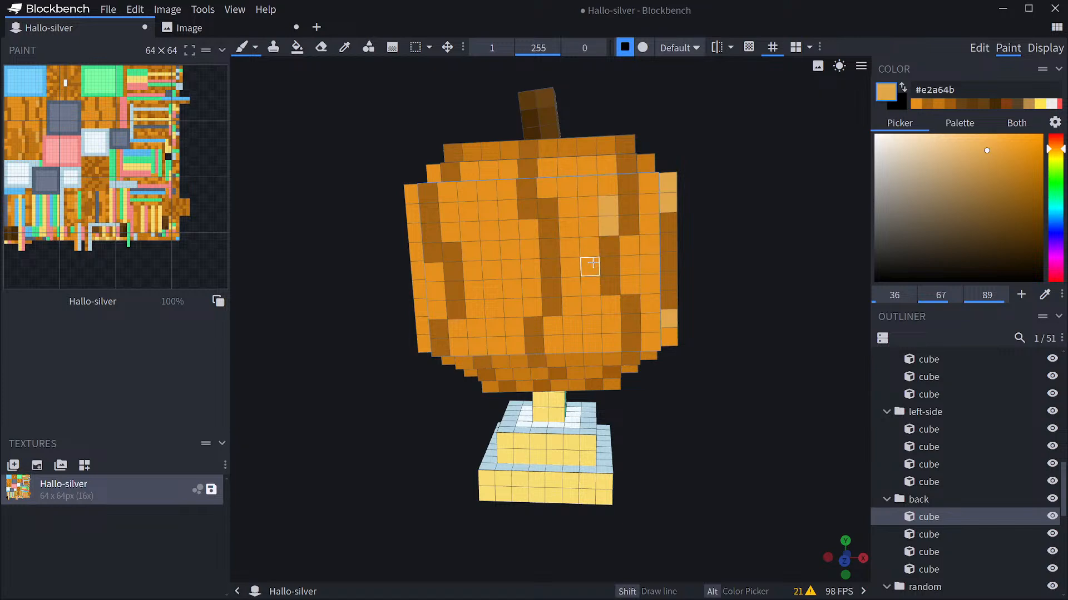
drag(593, 263, 592, 286)
Consult the pumpkin reference image and add #e2a64b highlight cells around the eyes and mouth on the carved face.
drag(778, 357, 470, 352)
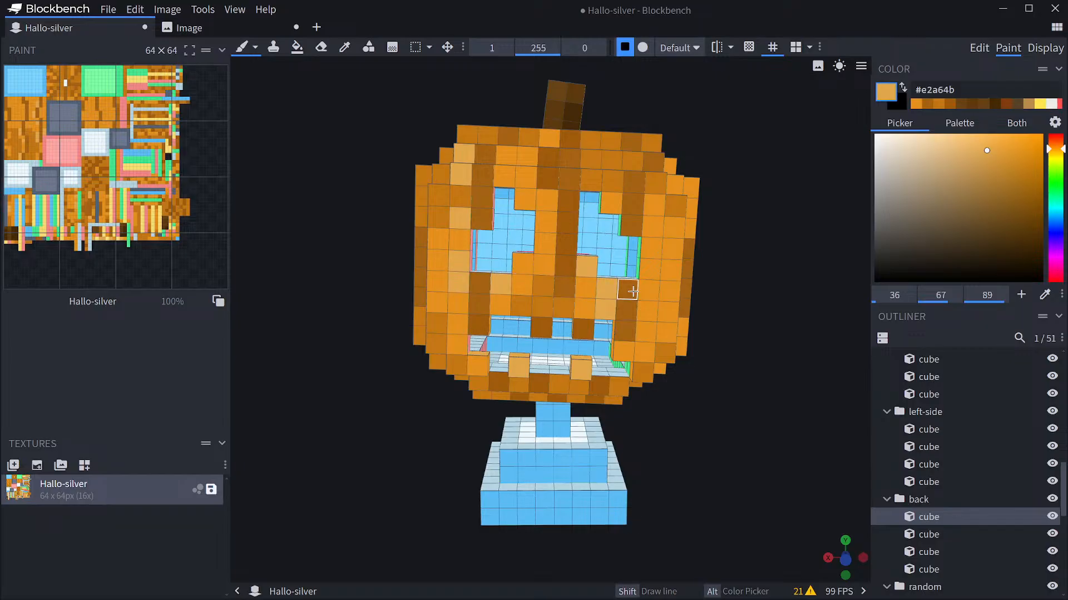
click(220, 28)
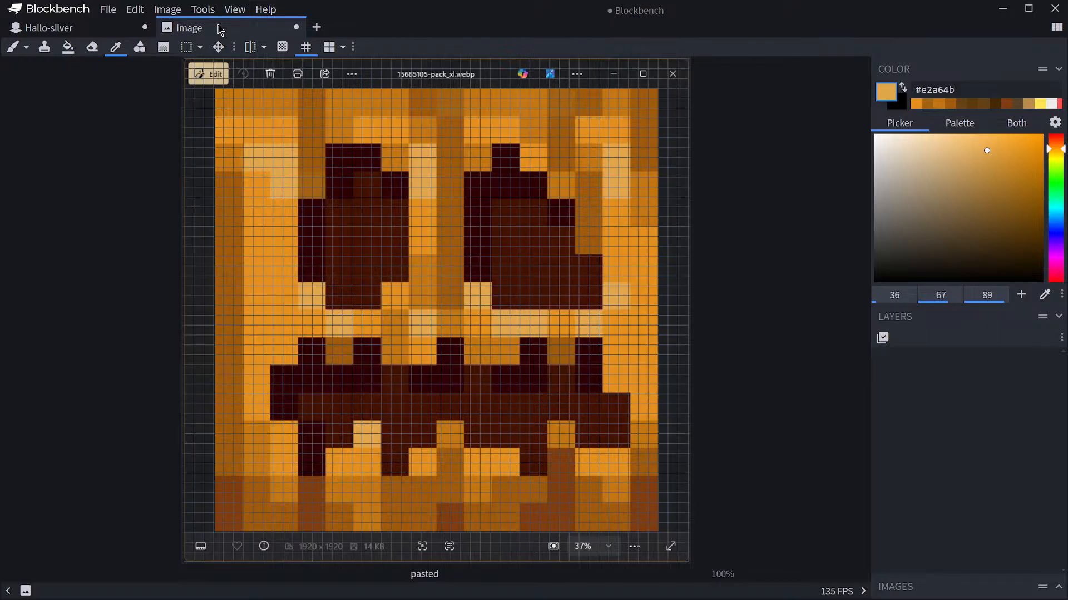
click(106, 27)
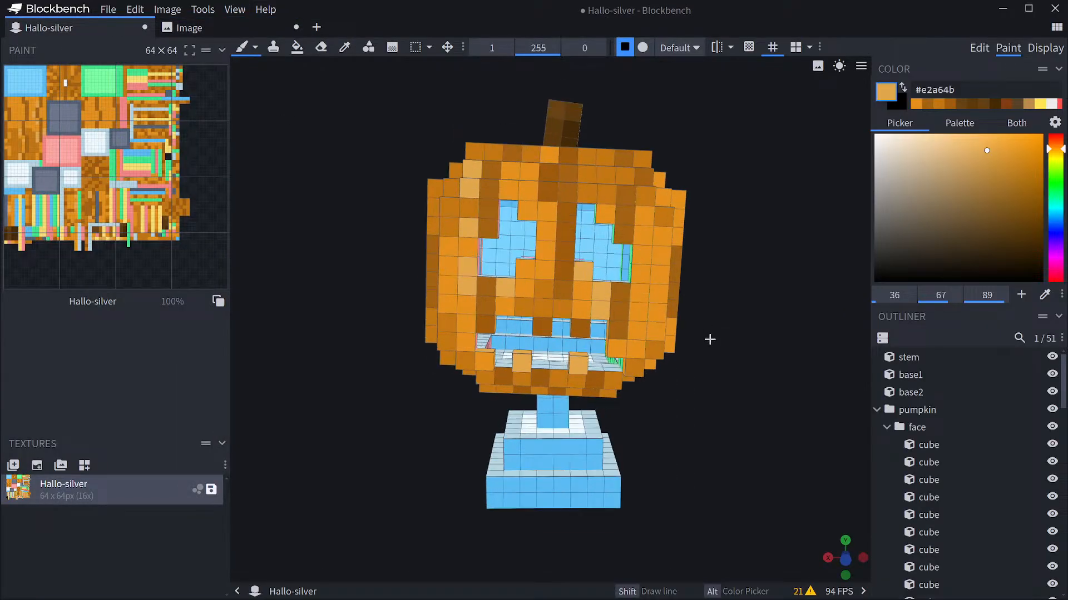
drag(709, 339, 713, 368)
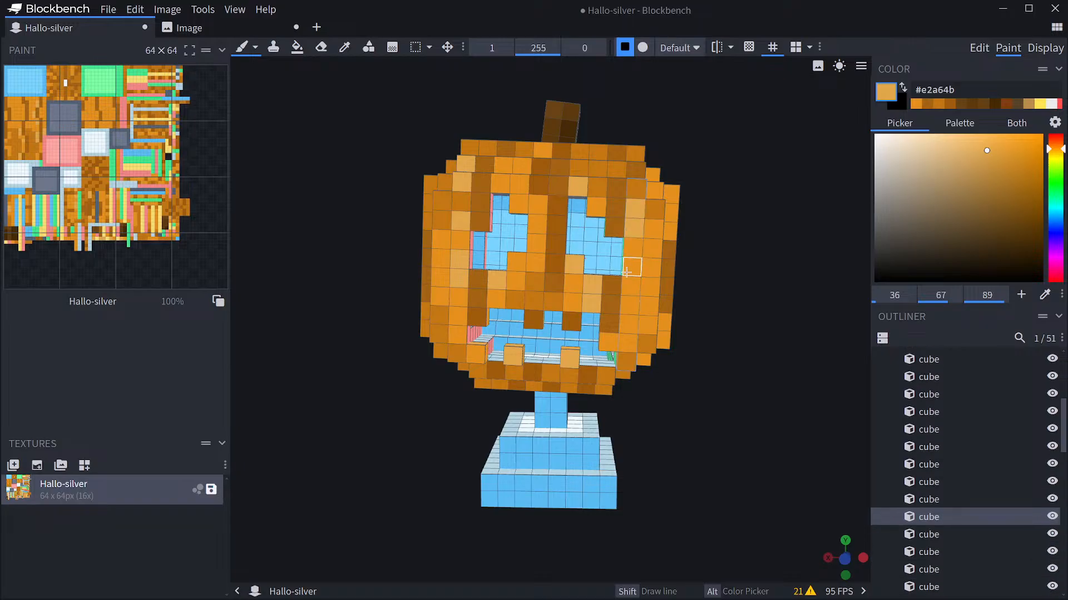
mouse_move(719, 387)
mouse_down()
mouse_move(726, 382)
mouse_move(698, 397)
mouse_move(725, 417)
mouse_move(704, 360)
mouse_move(577, 372)
mouse_up()
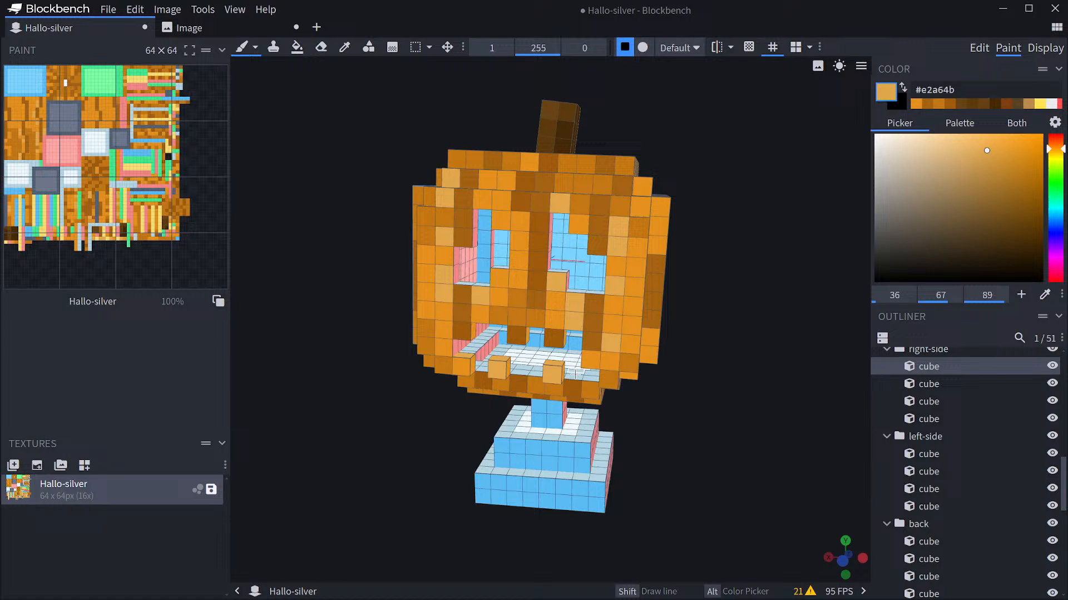
Sample #e4901d from the face and paint bright cells beside the central dark stripe and highlights on the right side.
alt+click(559, 309)
drag(715, 374, 826, 394)
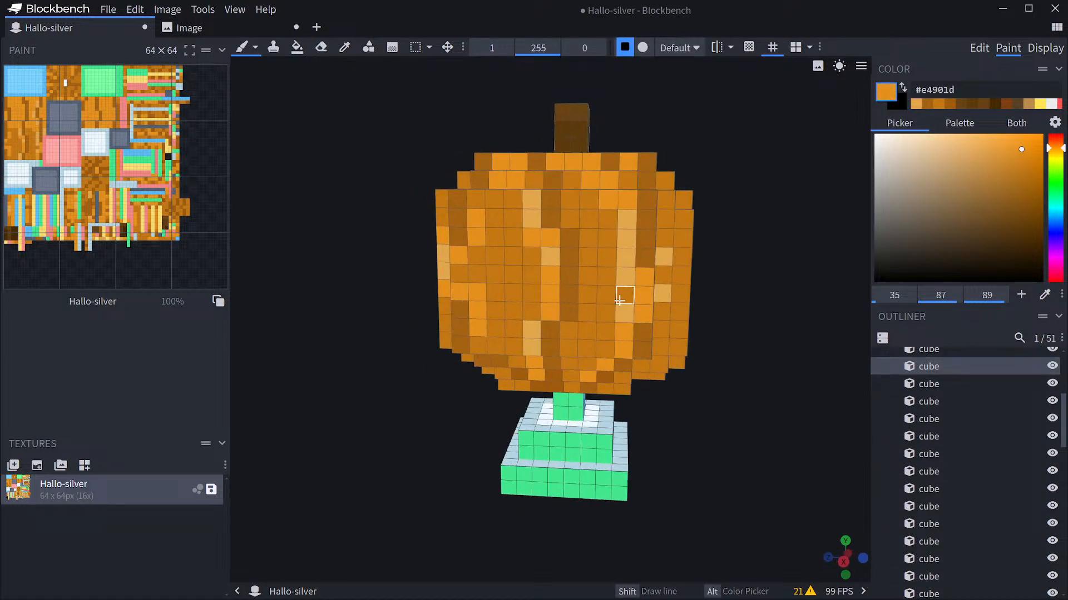
drag(625, 296, 607, 239)
click(660, 314)
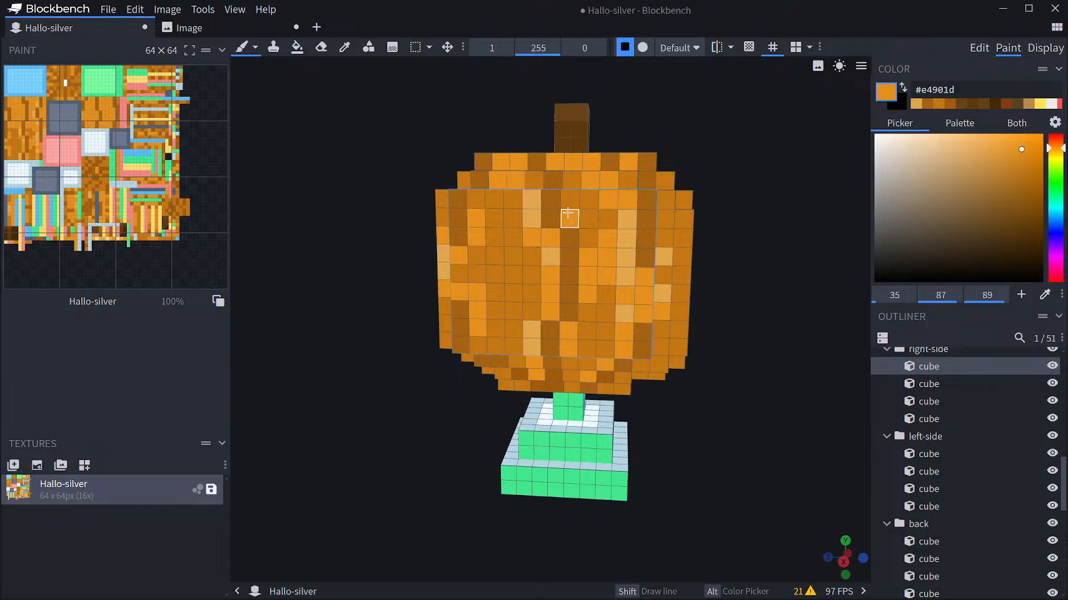
drag(726, 376, 744, 366)
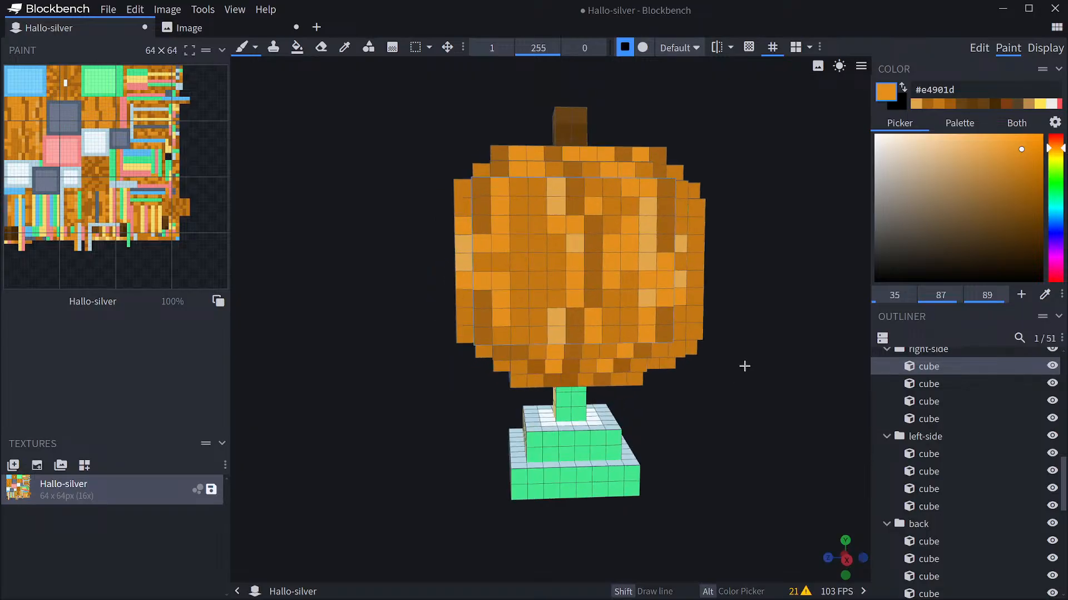
Sample #c47713 and paint darker cells among the bright orange areas on the pumpkin's back.
drag(661, 403, 740, 411)
mouse_move(537, 233)
mouse_down()
mouse_move(540, 300)
mouse_move(511, 204)
mouse_move(502, 307)
mouse_up()
alt+click(583, 353)
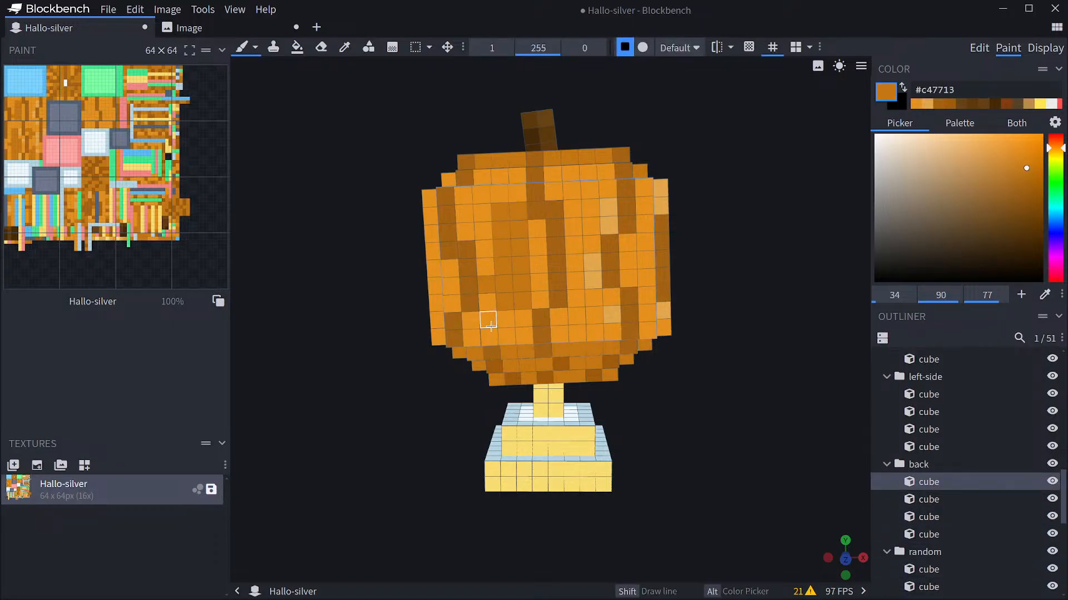
click(499, 177)
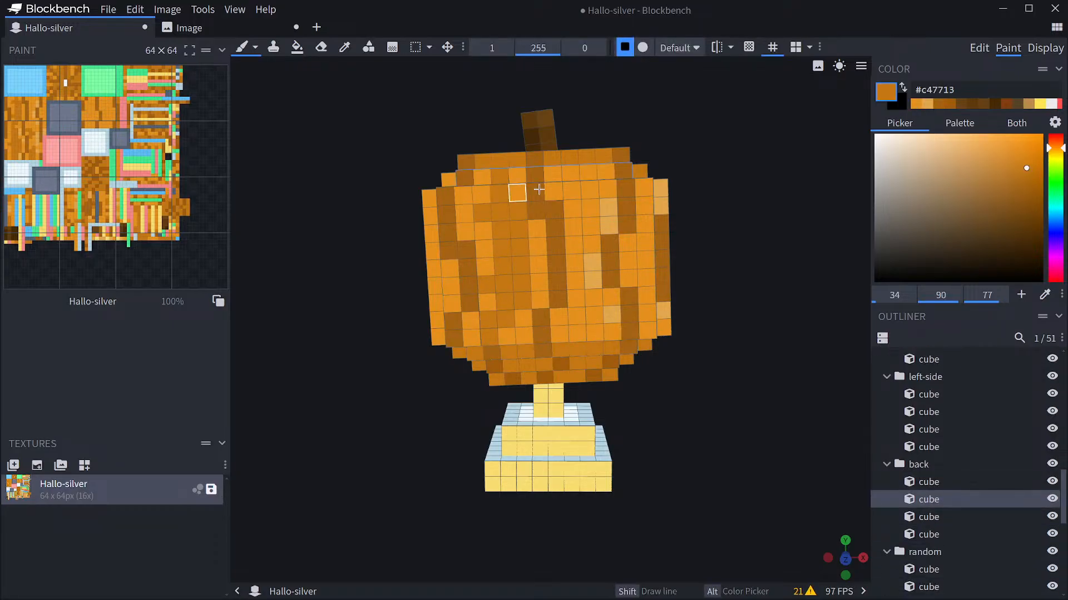
drag(572, 192, 573, 242)
click(588, 189)
drag(588, 175, 577, 178)
drag(574, 238, 584, 327)
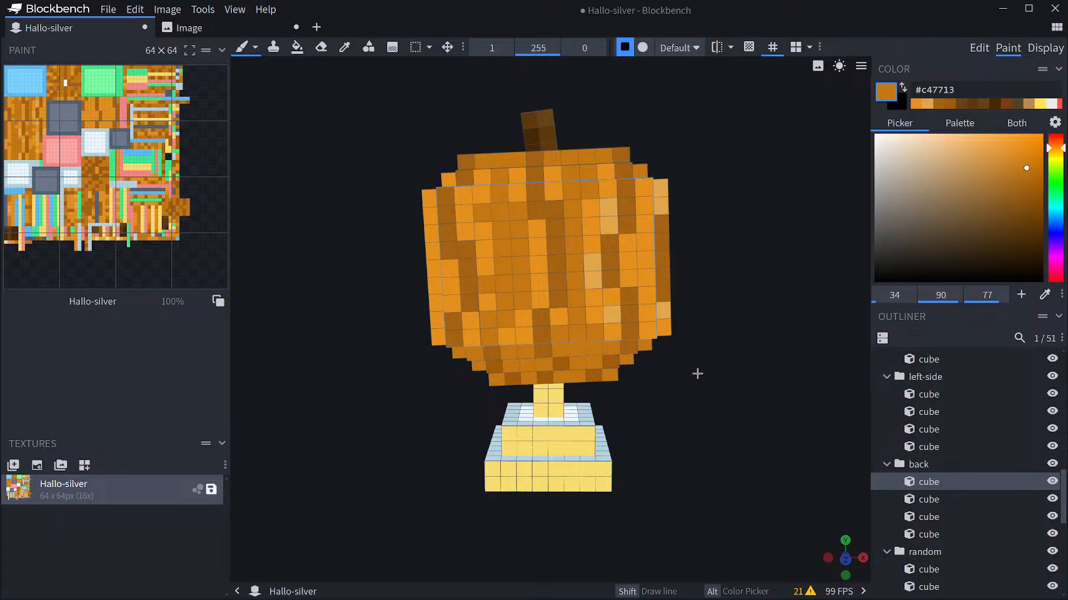
Preview the pumpkin in the item frame and ground display slots, and inspect the model's sides in edit mode.
drag(698, 374, 420, 401)
scroll(681, 378, down, 2)
click(1045, 48)
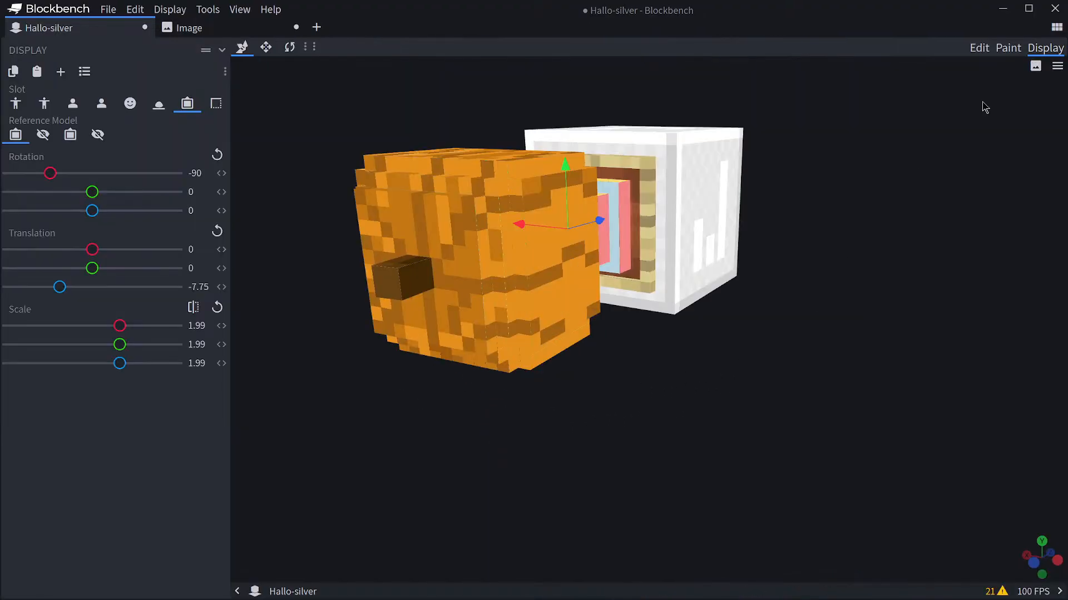
drag(757, 337, 792, 297)
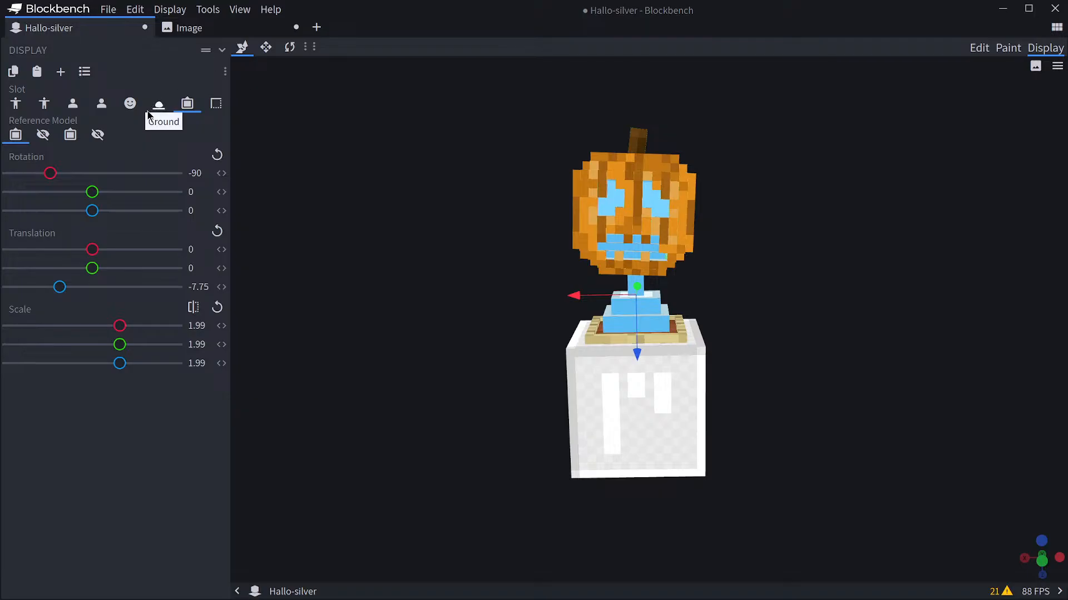
click(149, 111)
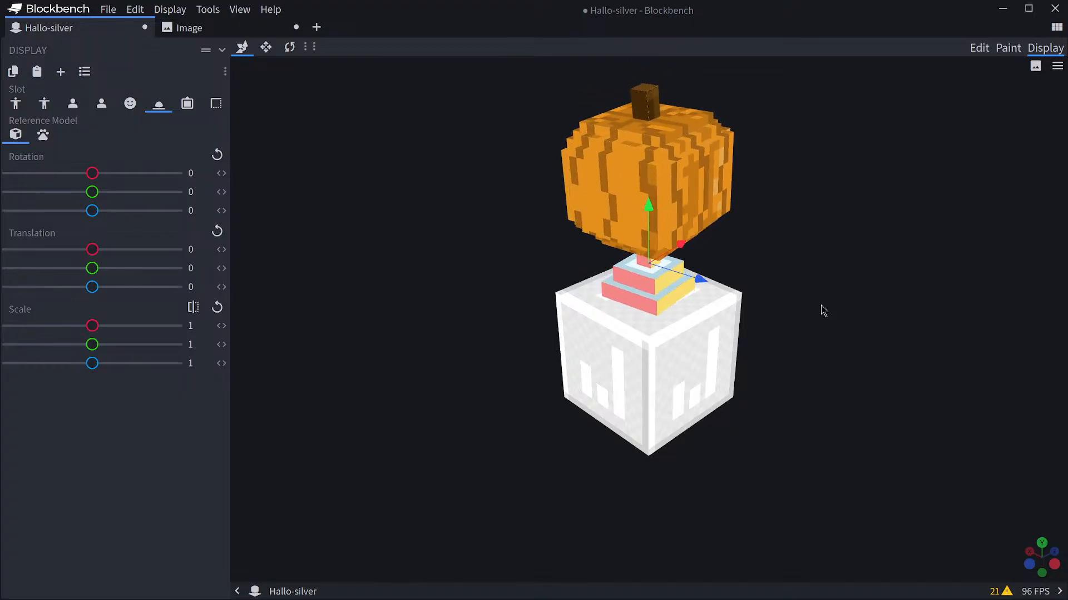
click(979, 48)
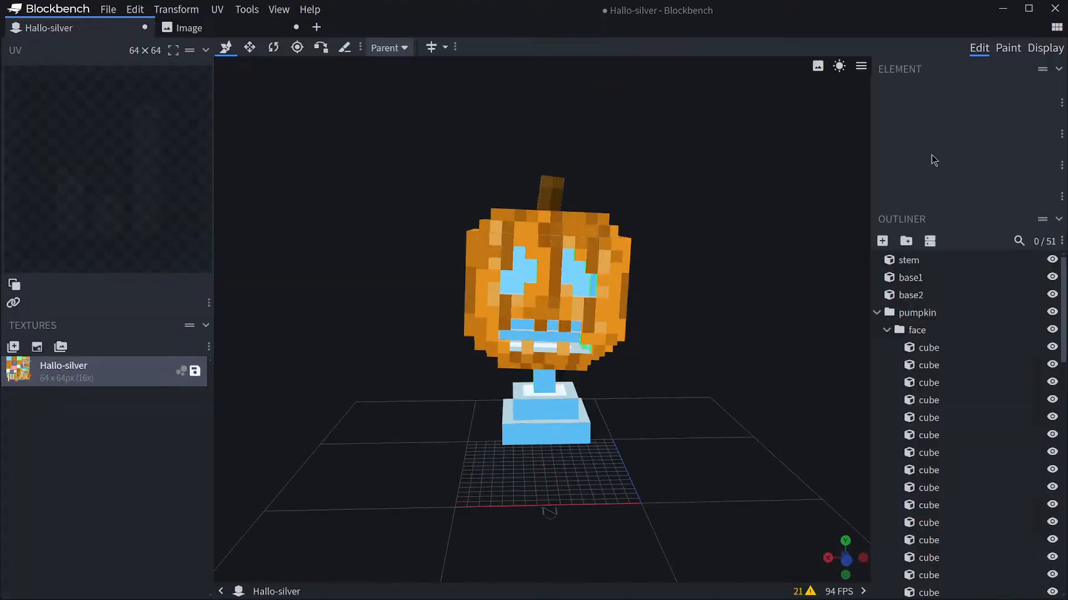
scroll(743, 276, up, 4)
drag(740, 278, 854, 356)
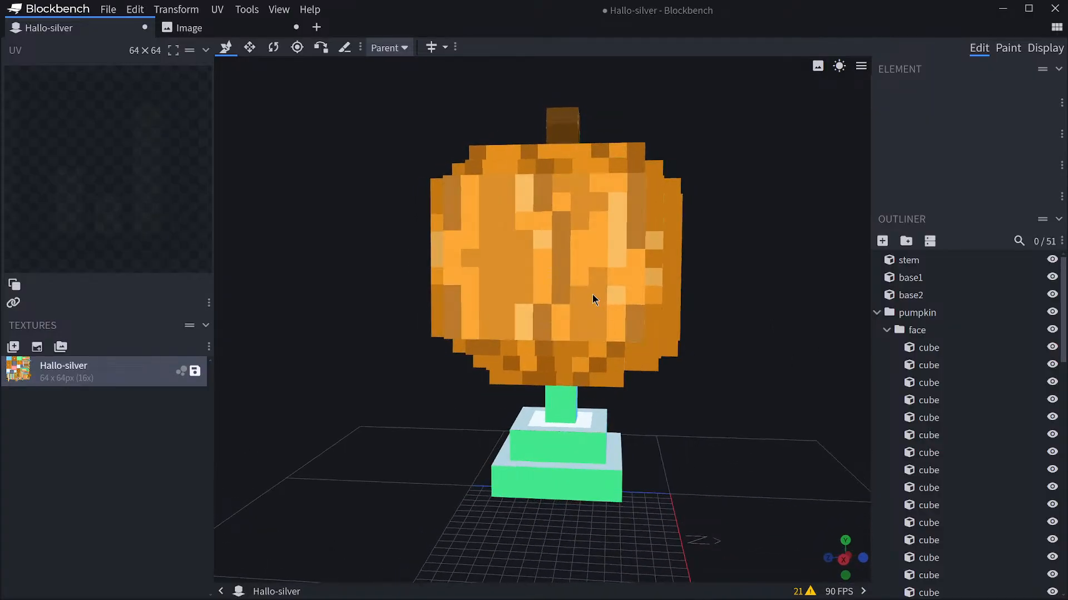
Return to painting and touch up cells beside the right side's central dark stripe with #c47713 and sampled #e4901d.
click(1007, 48)
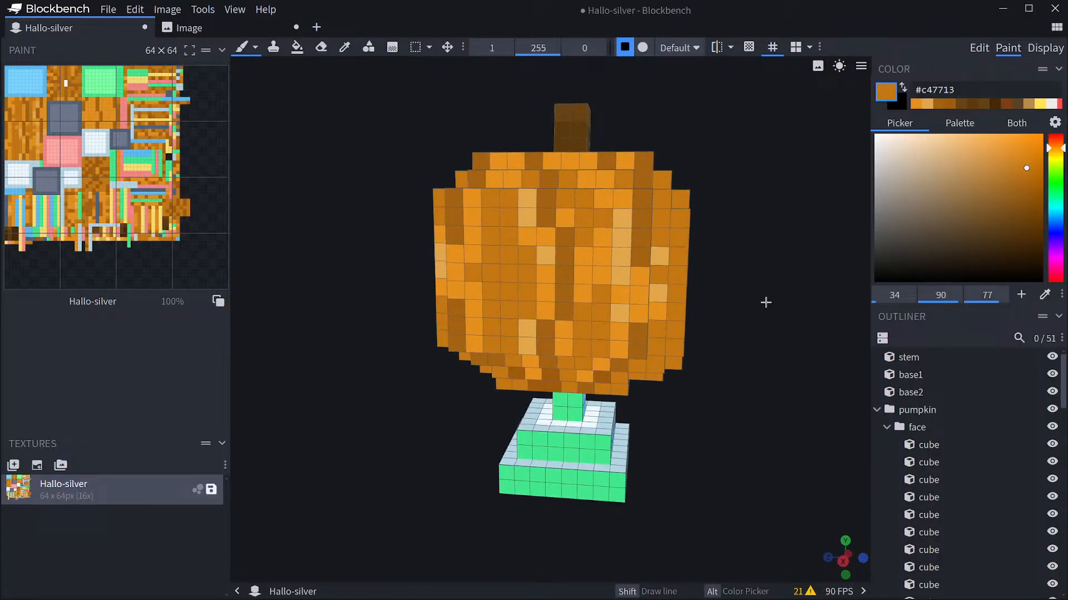
drag(766, 302, 745, 303)
click(597, 310)
alt+click(601, 279)
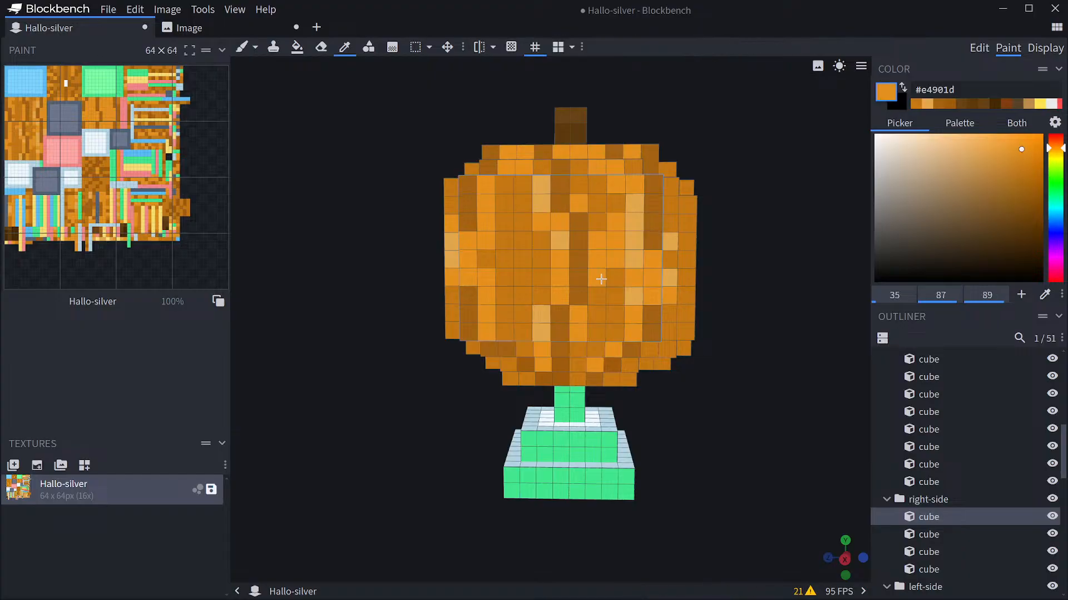
click(599, 296)
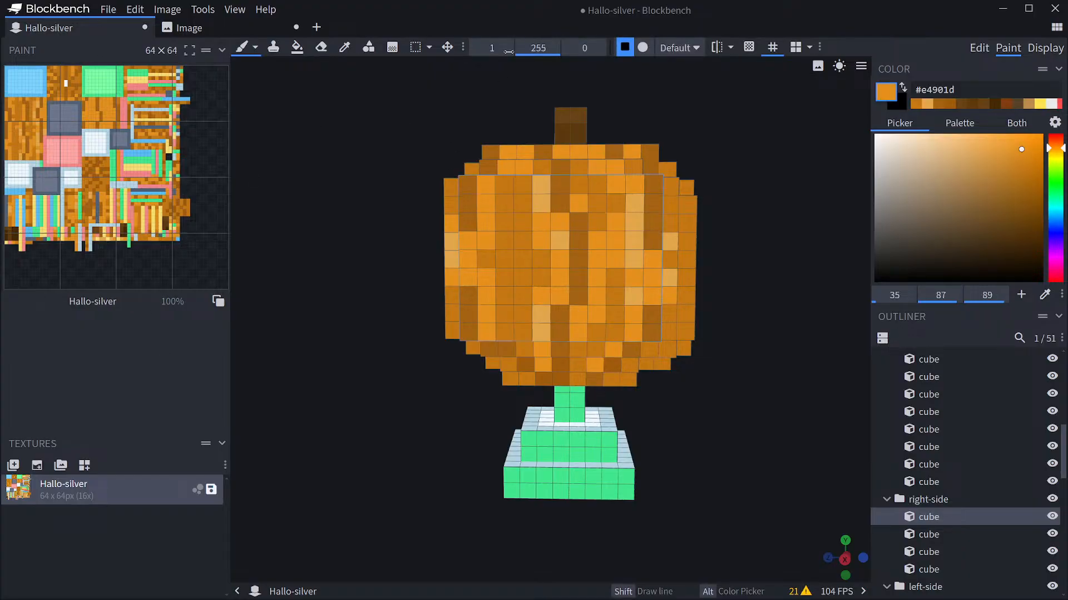
Consult the pumpkin reference image and paint the upward-facing ledges of both eye openings with sampled #e4901d.
click(222, 28)
mouse_move(87, 37)
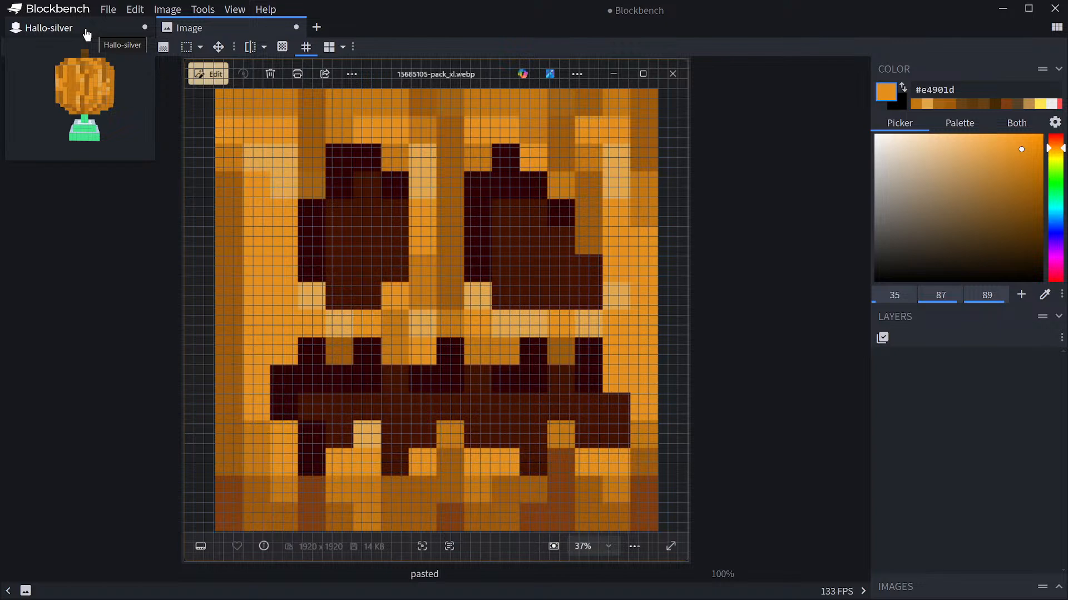
click(87, 35)
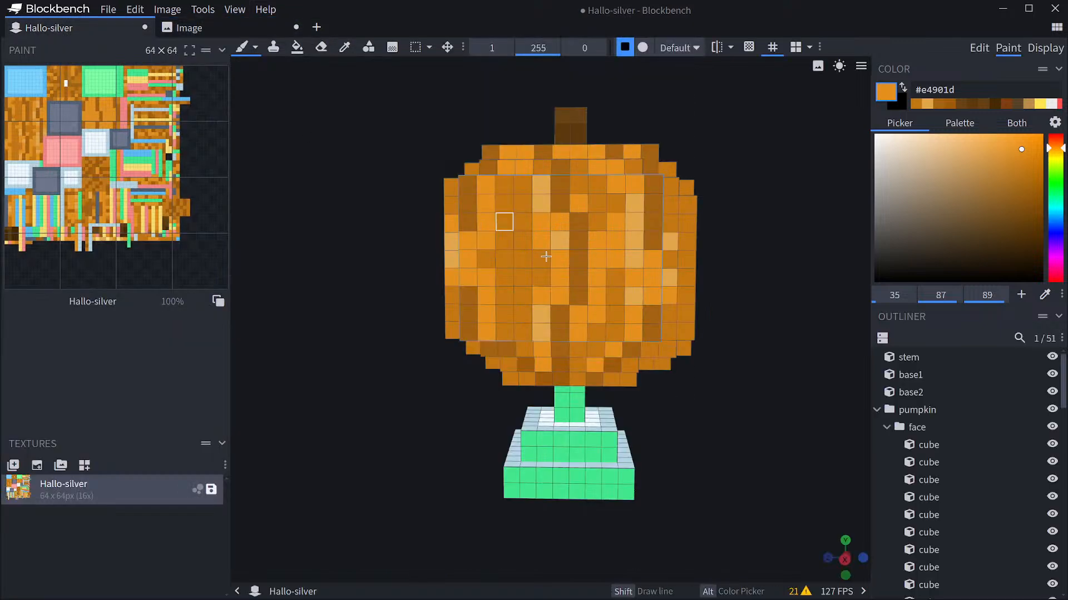
mouse_move(695, 317)
mouse_down()
mouse_move(719, 328)
mouse_move(568, 349)
mouse_move(573, 298)
mouse_move(592, 406)
mouse_up()
key(alt)
alt+click(526, 411)
click(497, 397)
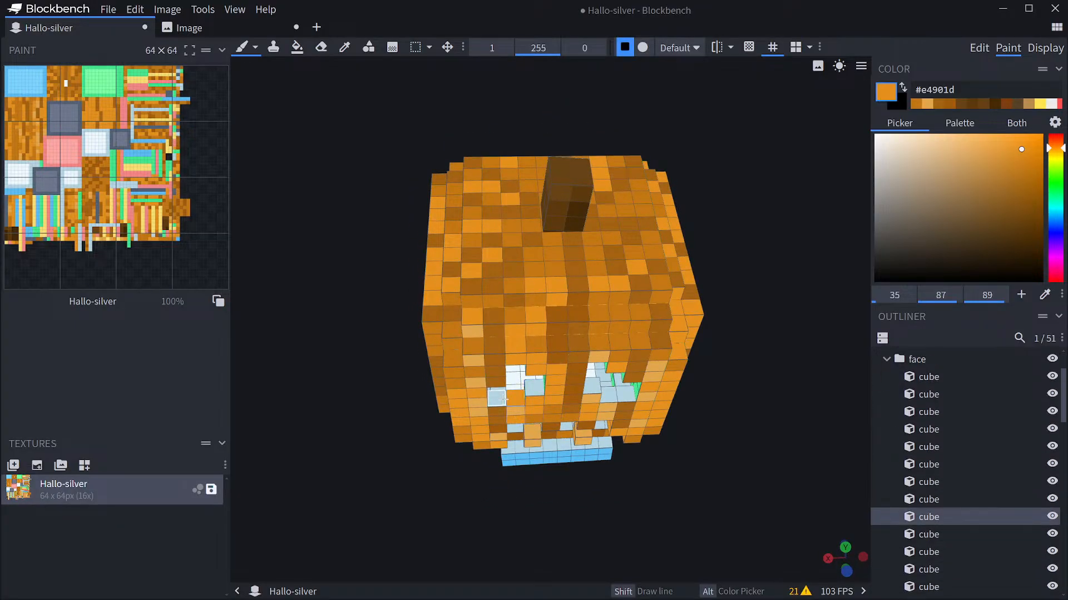
click(515, 397)
click(533, 388)
click(588, 390)
click(599, 393)
click(617, 395)
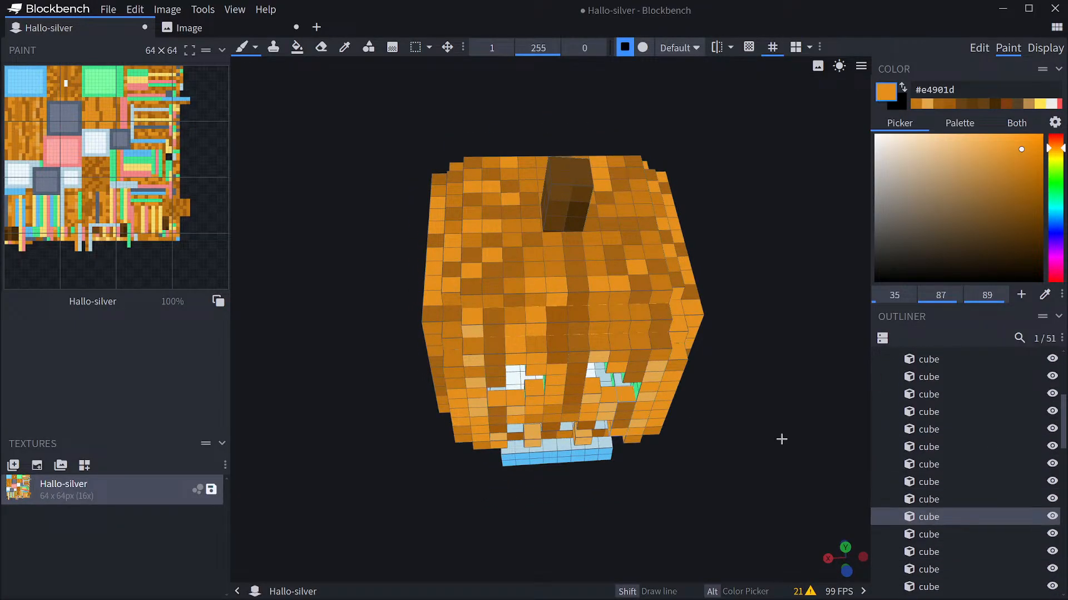
Sample #a05b0c and paint the downward-facing upper edges of both eye openings, plus one inner side wall.
drag(779, 441, 779, 300)
alt+click(573, 152)
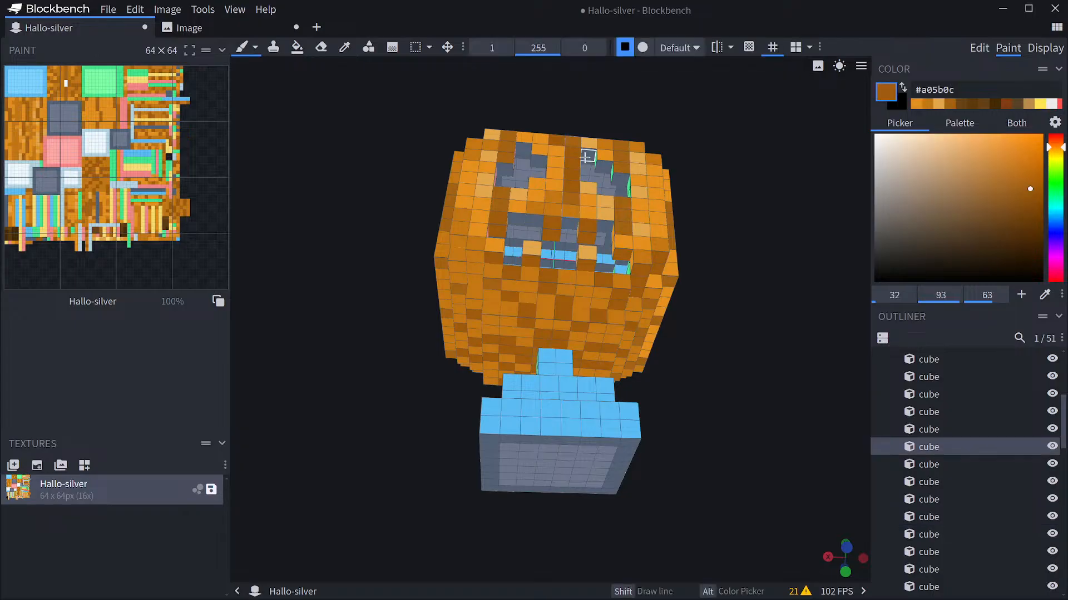
click(588, 156)
click(603, 166)
click(615, 179)
click(523, 150)
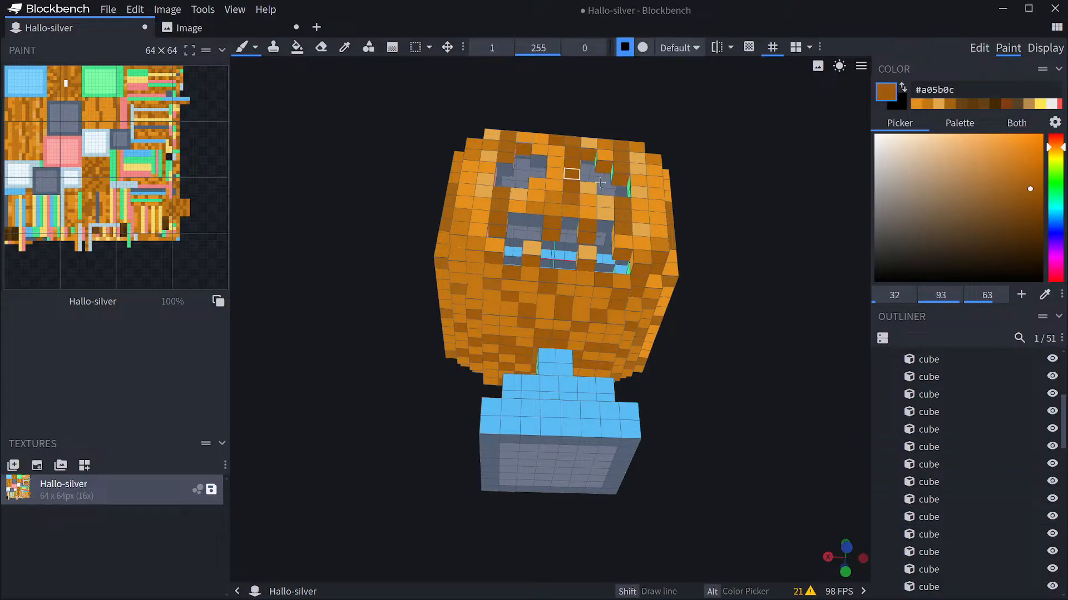
scroll(612, 184, up, 5)
drag(819, 194, 441, 255)
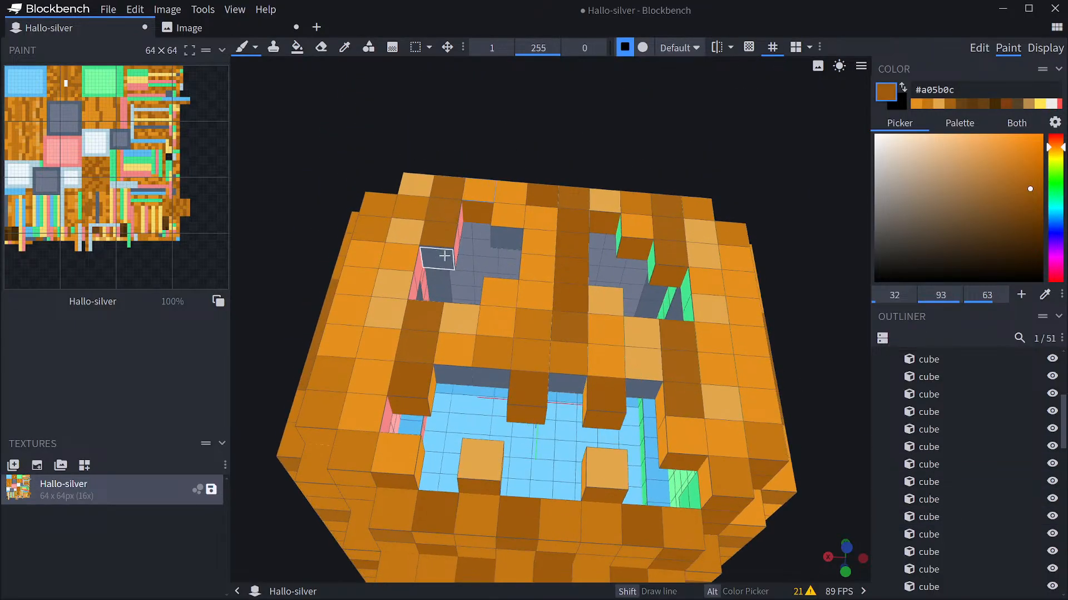
click(450, 257)
drag(805, 206, 750, 216)
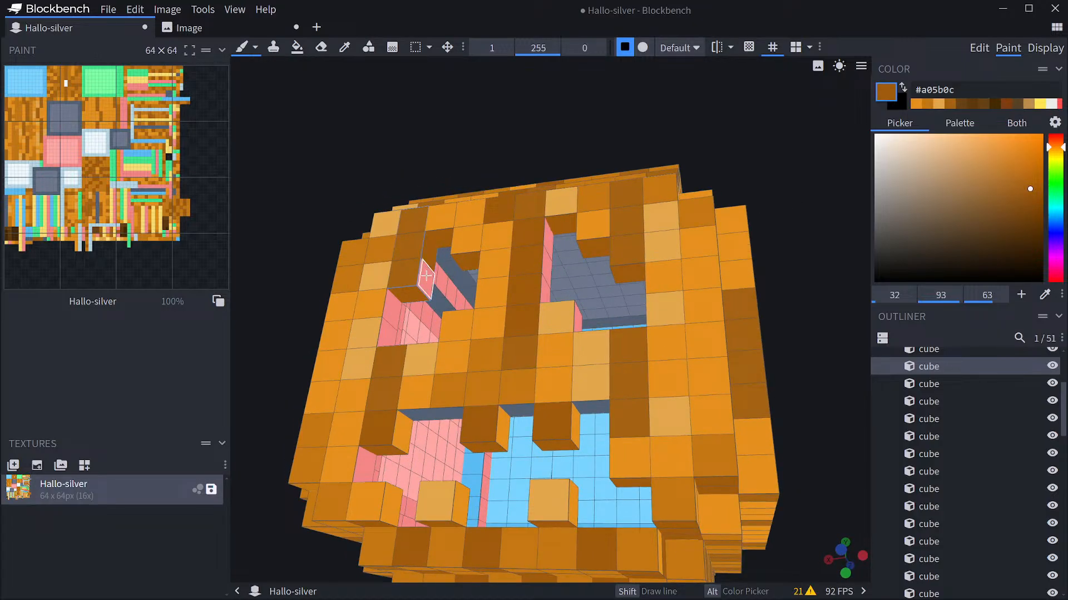
click(547, 254)
Sample #e2a64b and paint the upward-facing ledges at the bottom of both eye openings.
drag(757, 257, 766, 315)
drag(795, 373, 753, 427)
alt+click(600, 440)
click(636, 439)
click(657, 440)
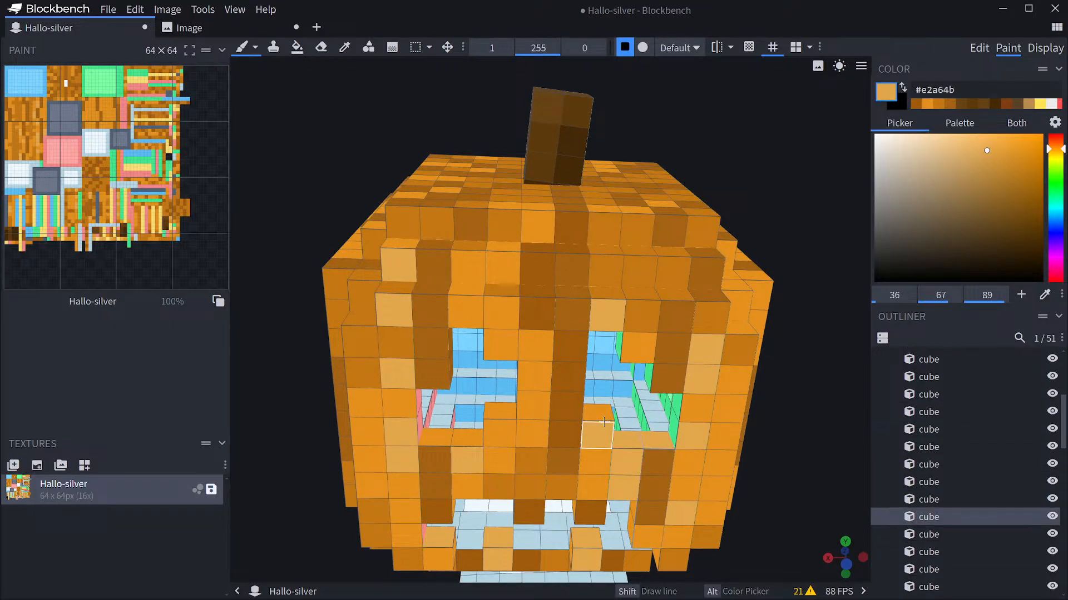
click(598, 414)
click(500, 412)
click(468, 437)
click(443, 437)
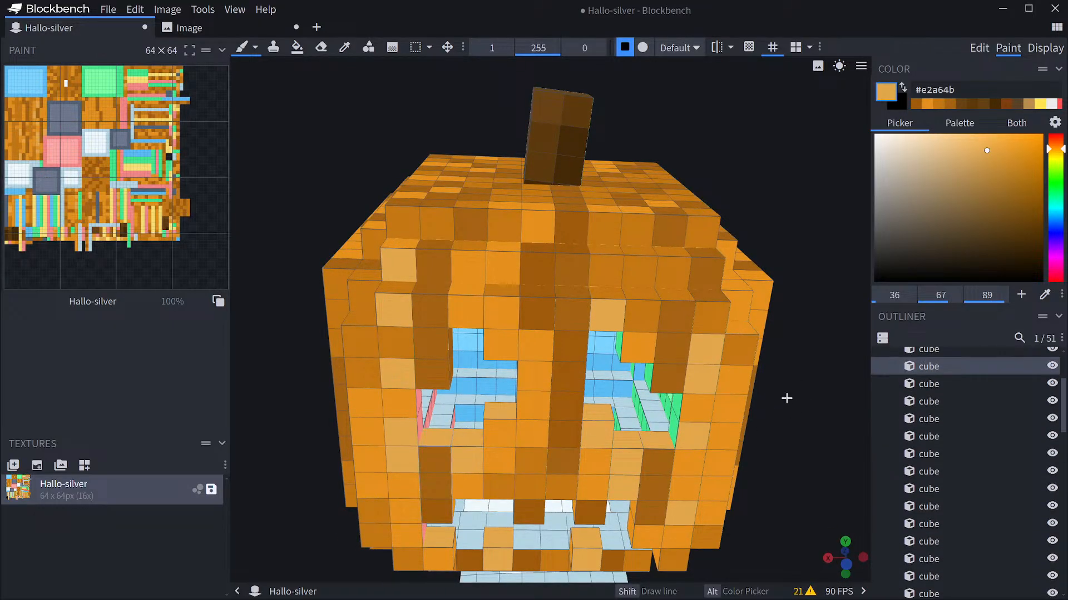
Compare the pumpkin's right and left third-person display slots, using the player and zombie reference models.
drag(787, 400, 847, 302)
scroll(792, 398, down, 1)
click(1045, 48)
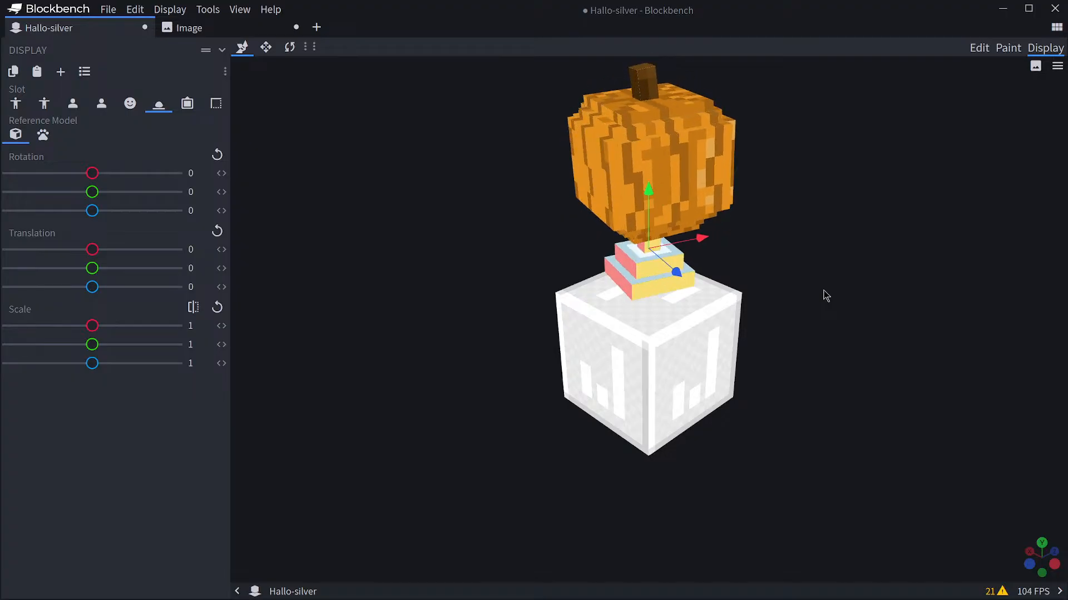
click(16, 104)
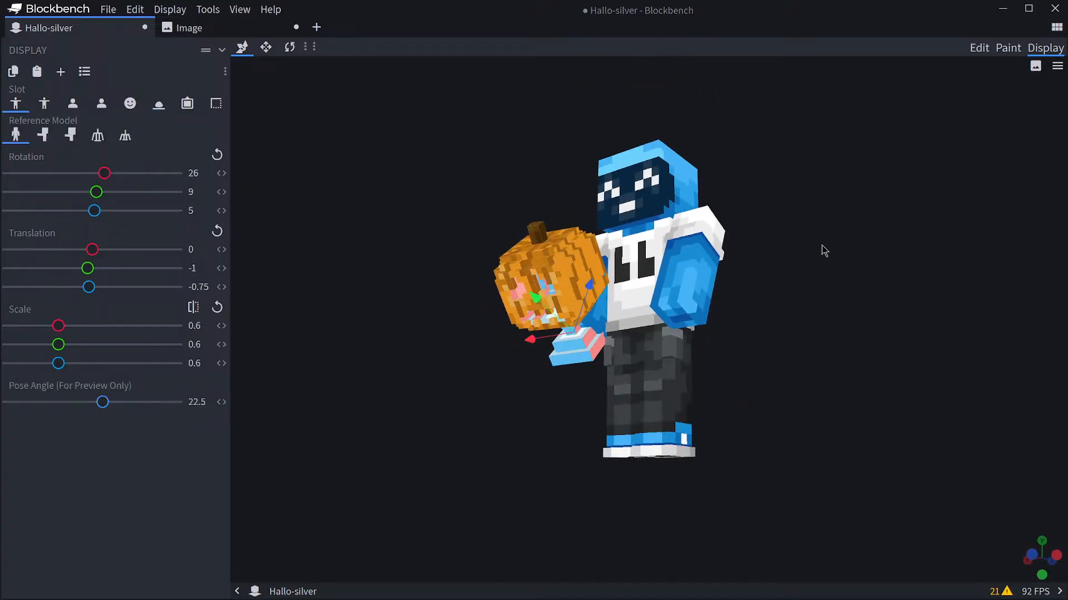
click(48, 137)
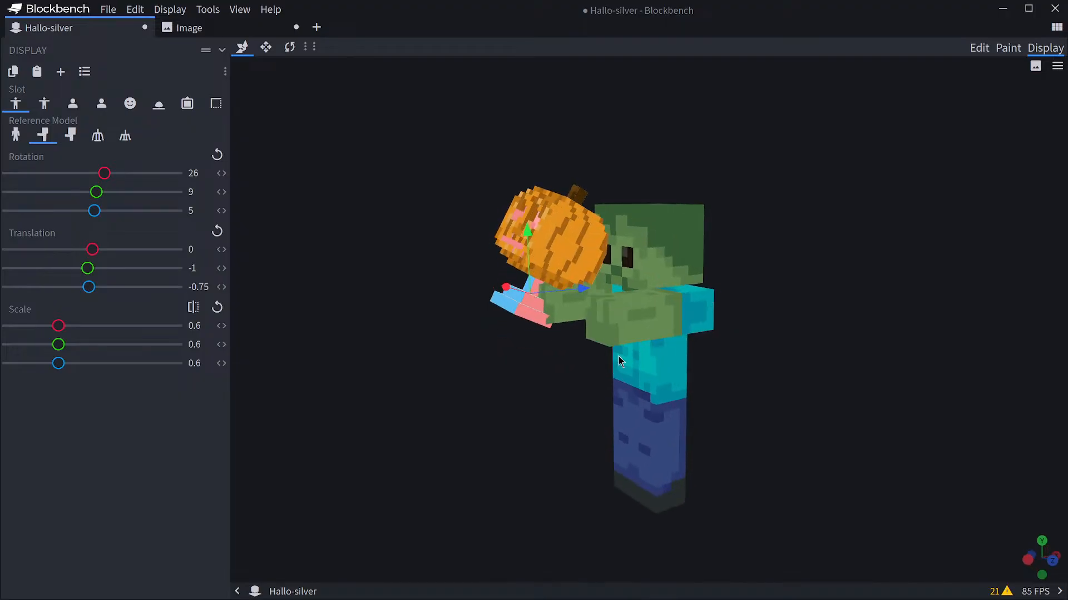
click(45, 103)
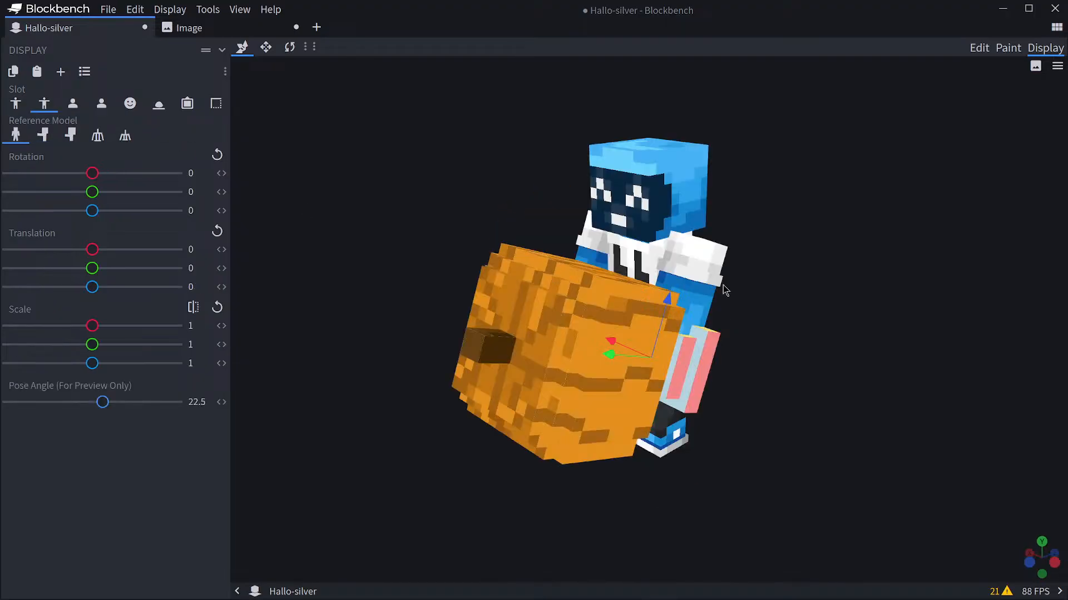
drag(726, 290, 962, 266)
click(16, 103)
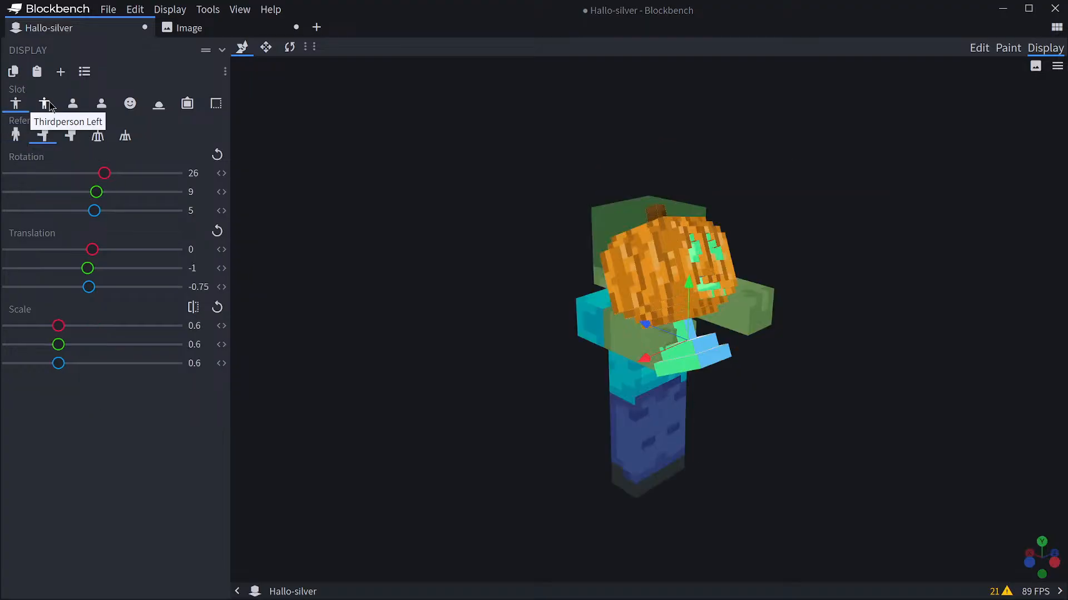
click(49, 104)
click(16, 103)
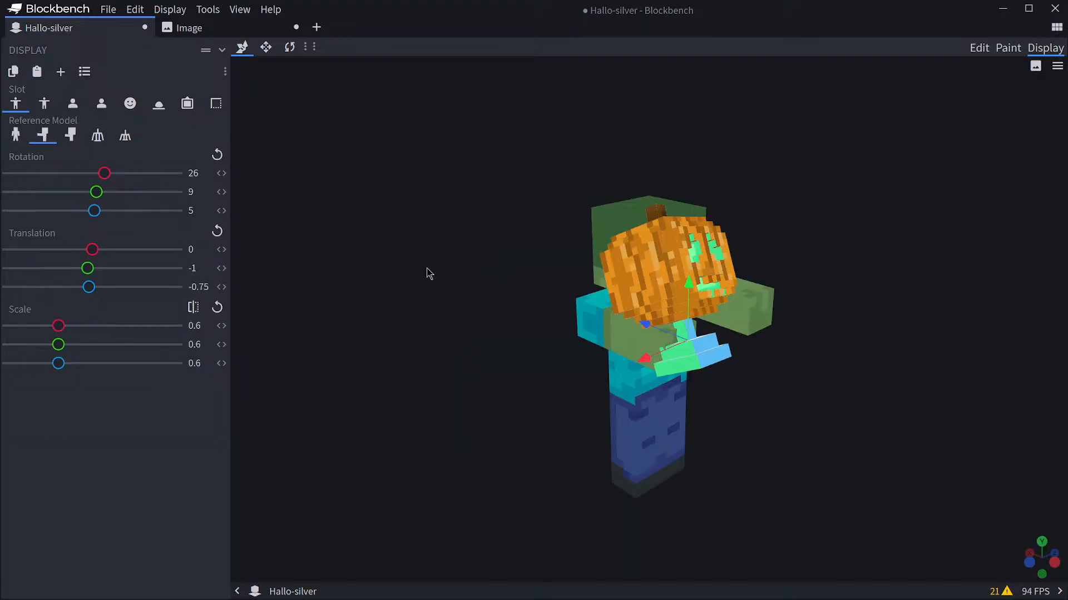
click(27, 136)
click(45, 103)
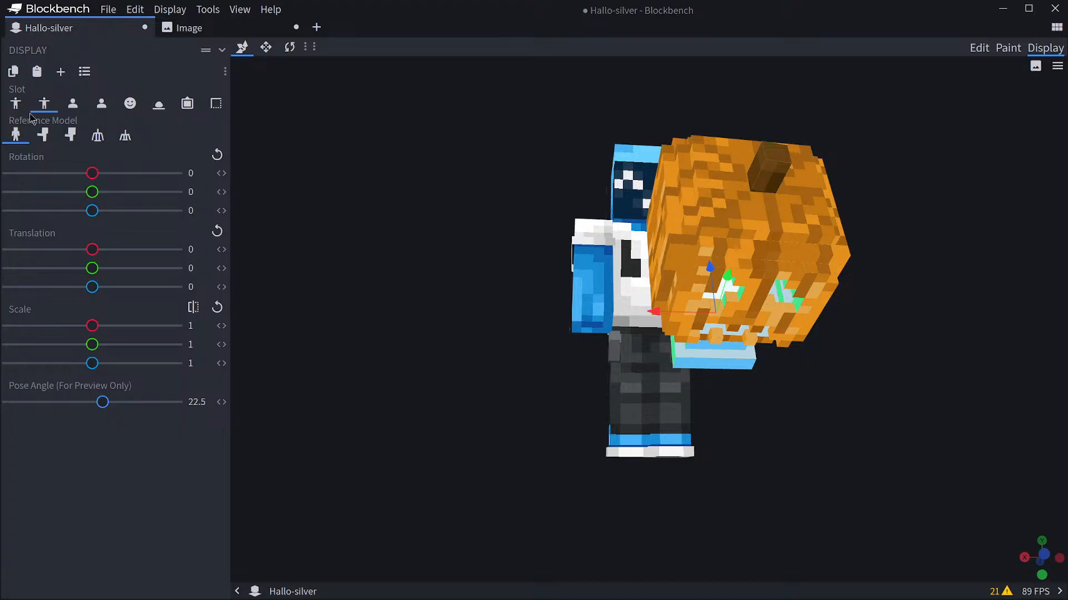
Check the pumpkin's display in both first-person slots and the head, ground and item frame slots.
click(72, 105)
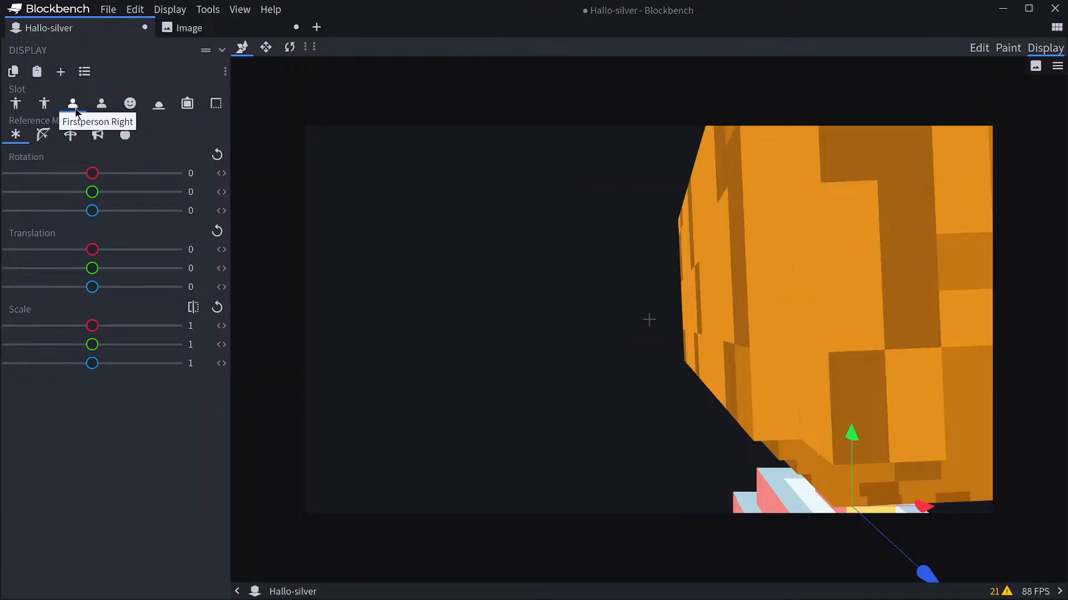
click(100, 105)
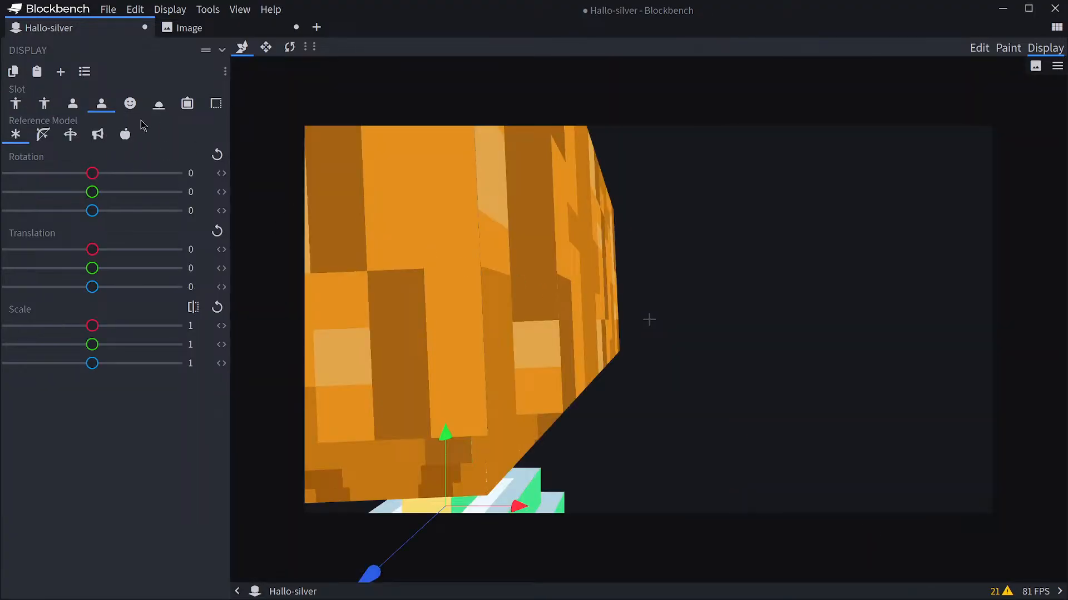
click(130, 104)
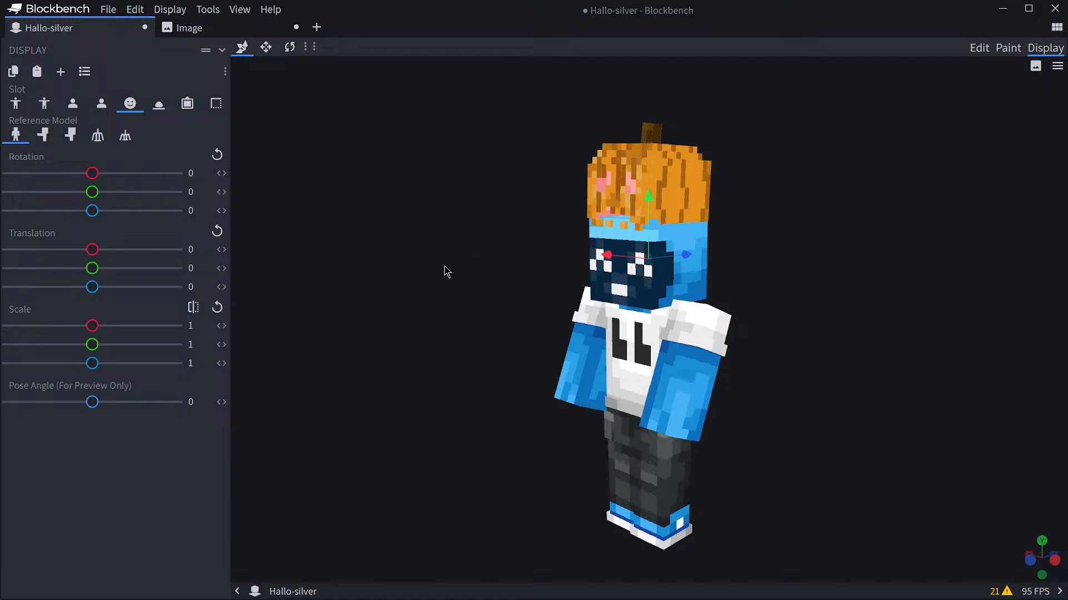
click(156, 105)
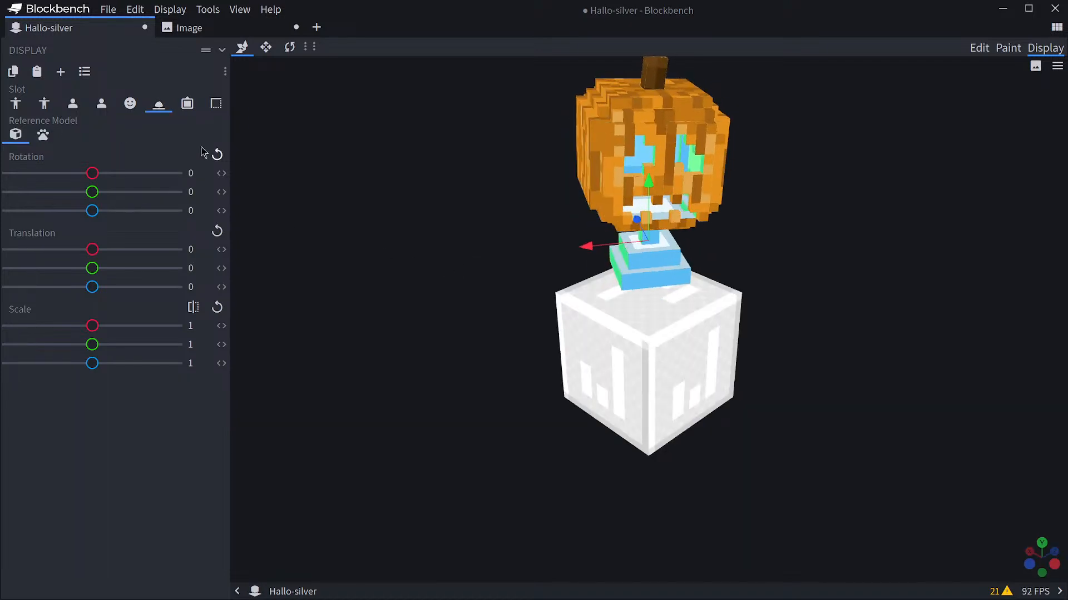
click(187, 104)
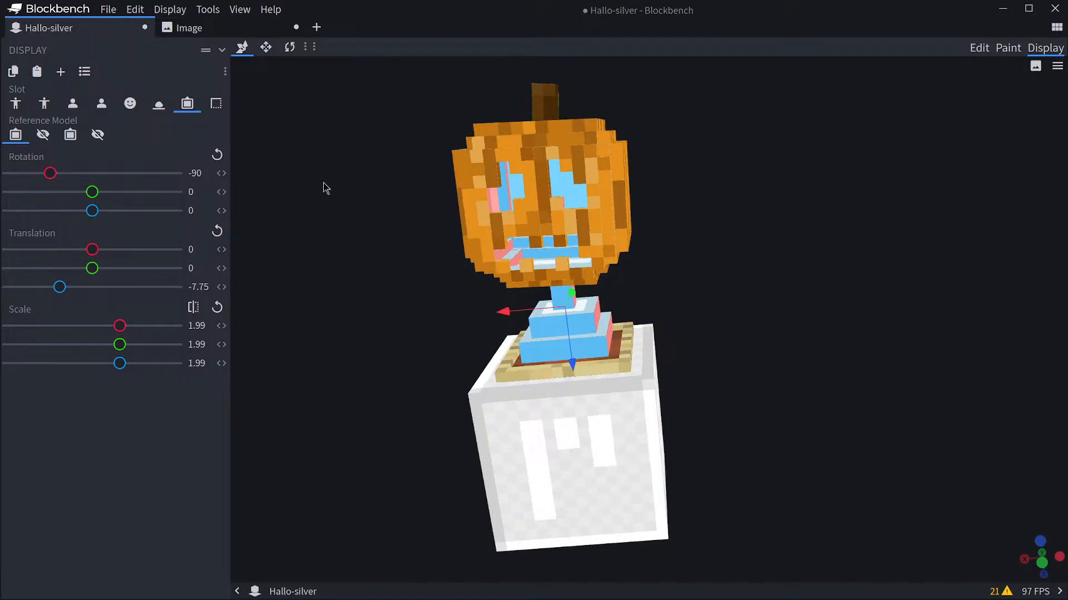
Open the recent Scuteboard-trophy-silver.bbmodel project in a new tab.
click(315, 31)
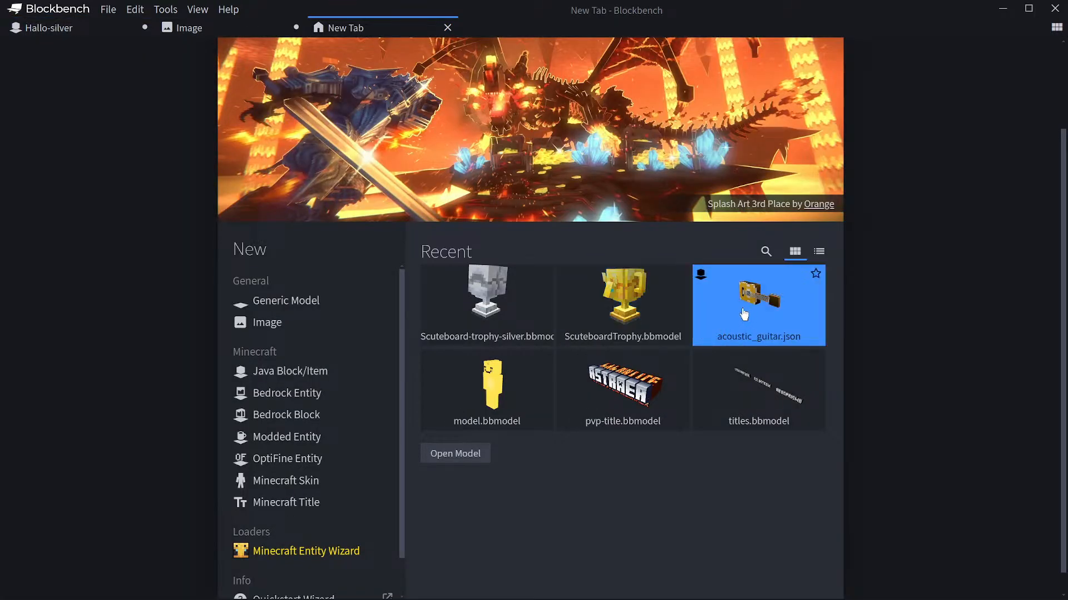
click(487, 301)
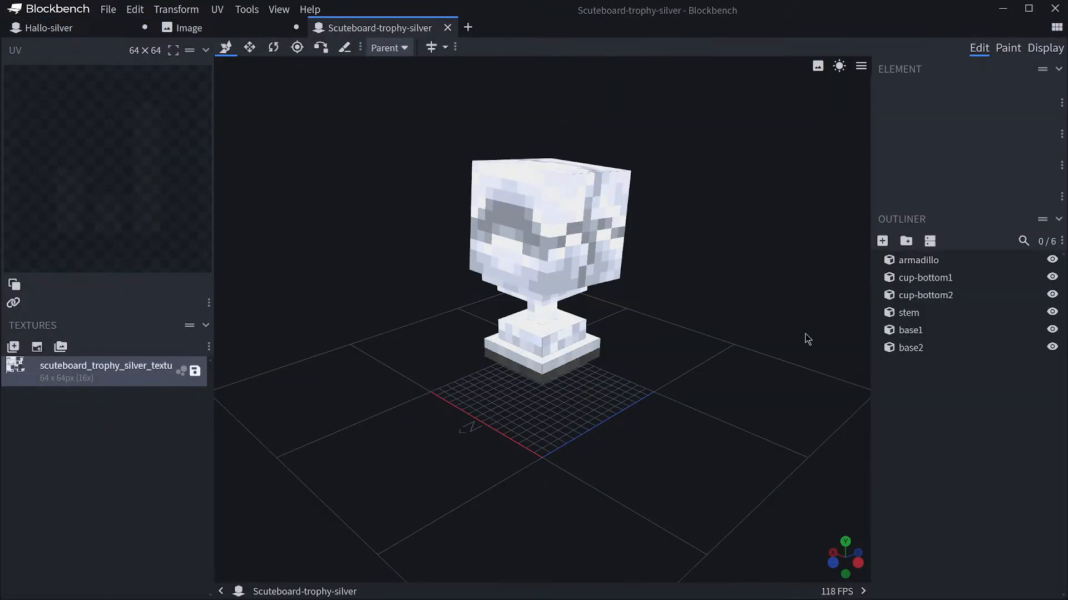
Review the silver trophy's display poses in the third-person, first-person, head, item frame and GUI slots.
click(1046, 50)
click(17, 104)
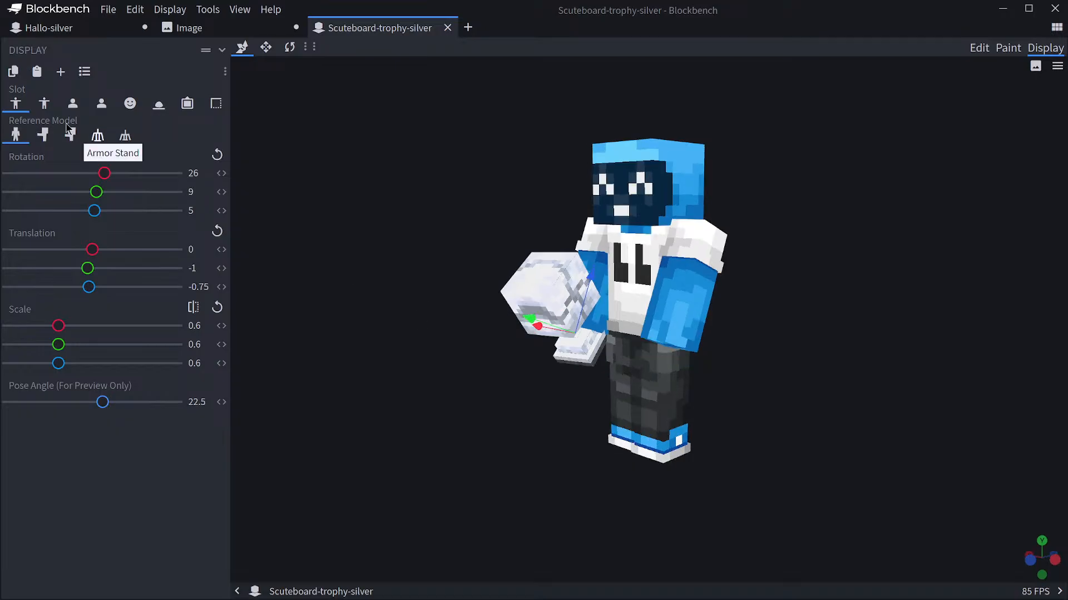
click(43, 104)
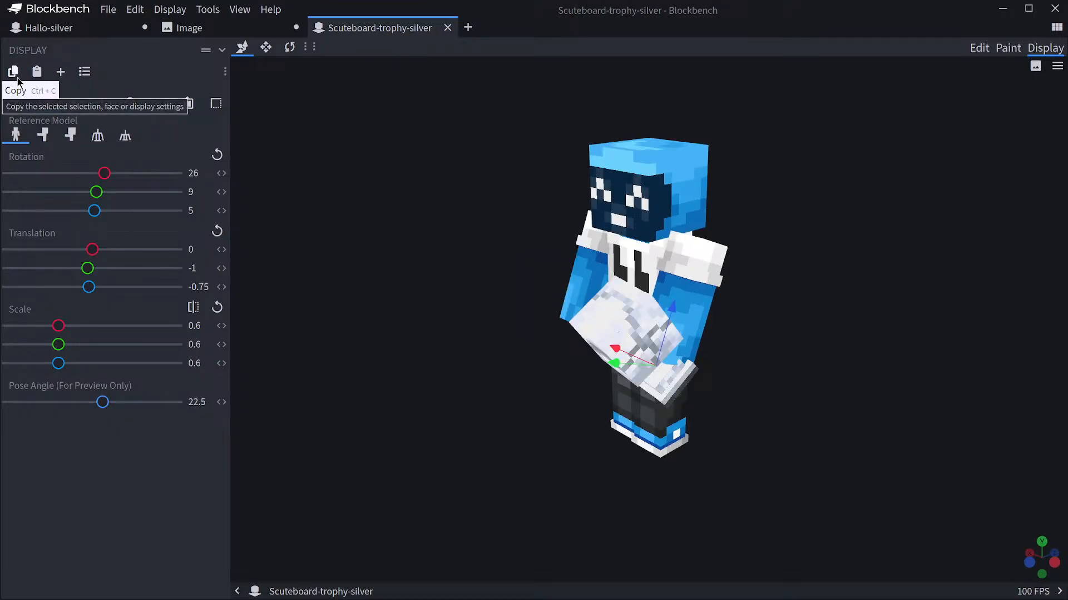
click(73, 104)
click(101, 106)
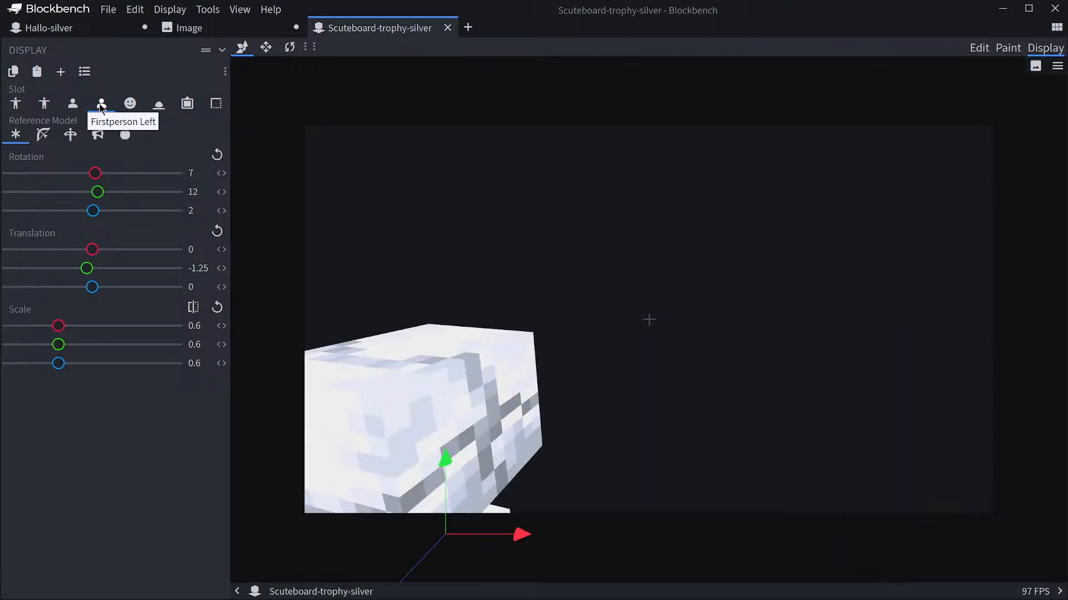
click(128, 106)
click(187, 105)
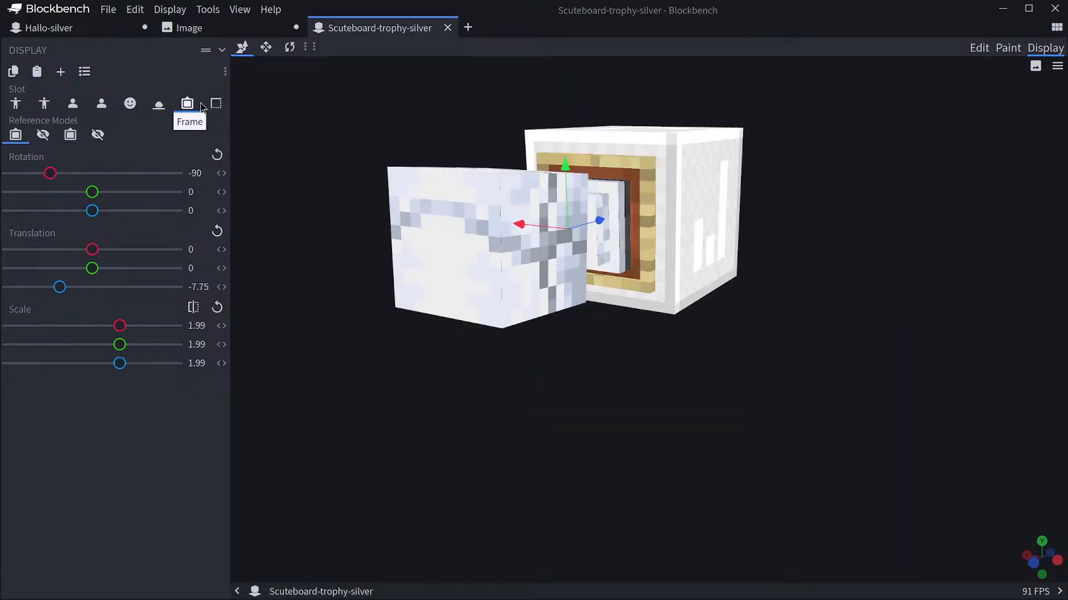
click(216, 105)
click(16, 104)
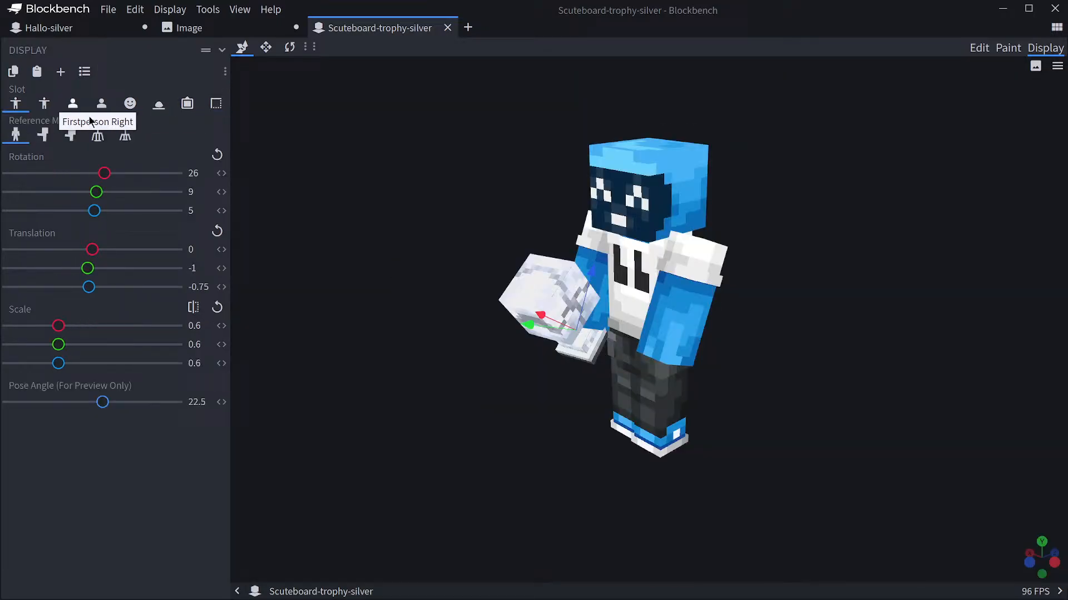
Look through the available display presets and recheck the silver trophy's left-hand, head, ground and item frame slots.
click(84, 72)
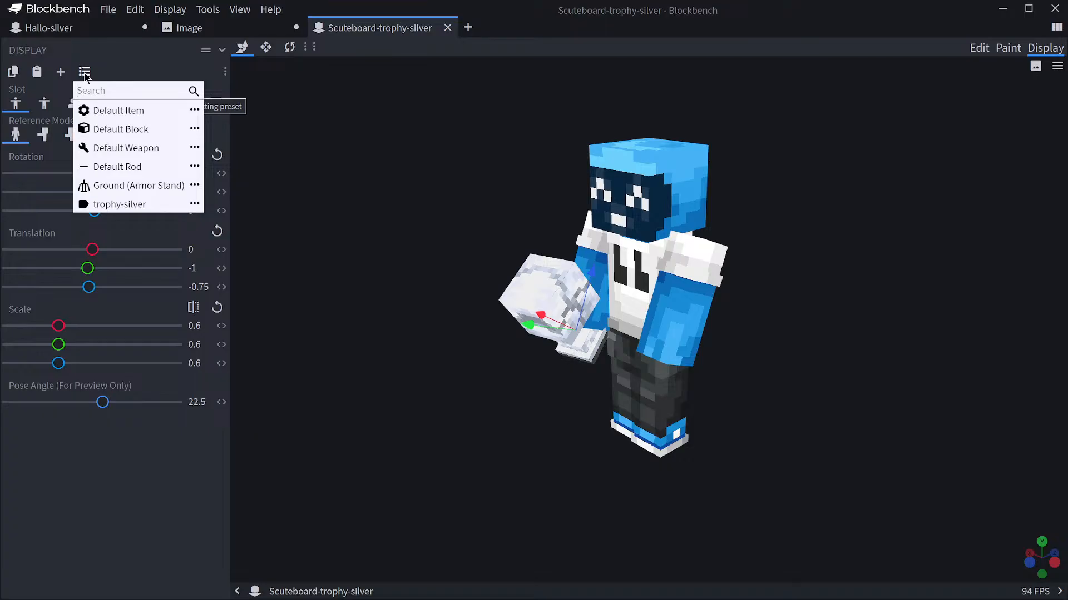
click(118, 68)
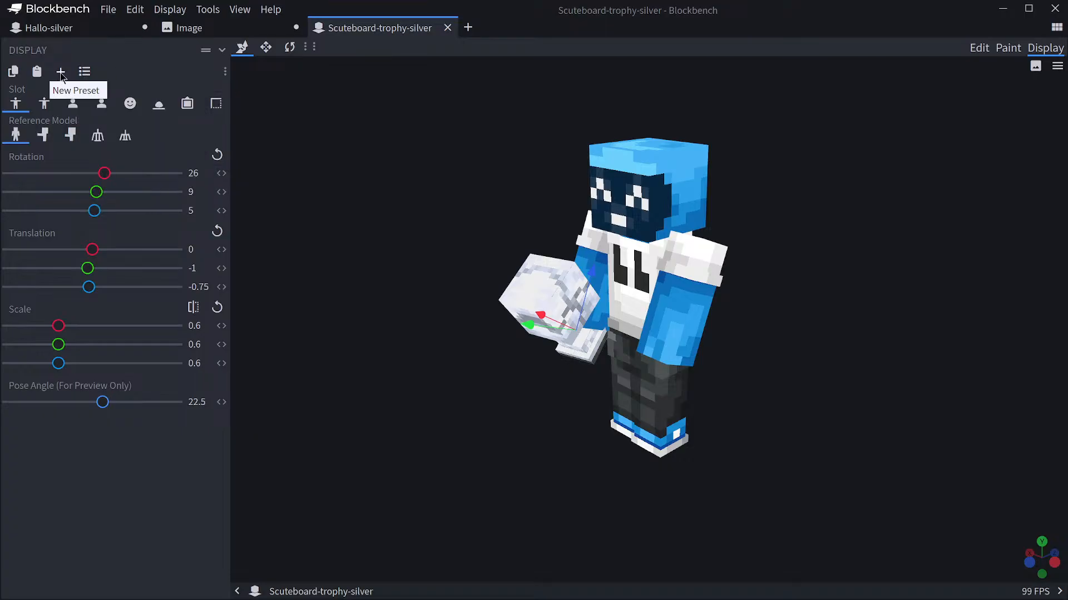
click(44, 104)
click(102, 104)
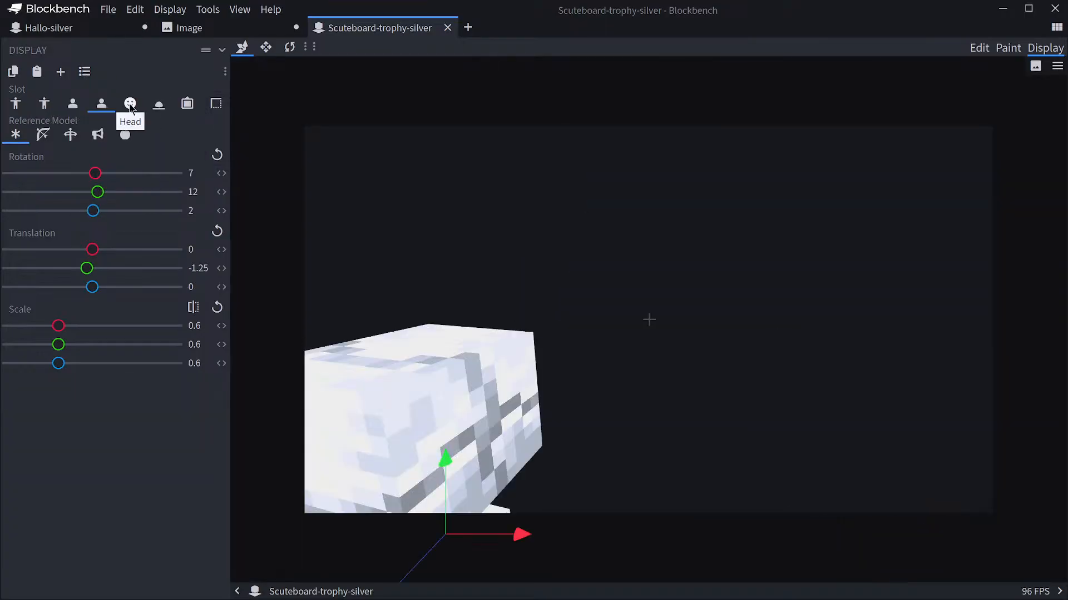
click(129, 104)
click(158, 104)
click(187, 104)
click(16, 104)
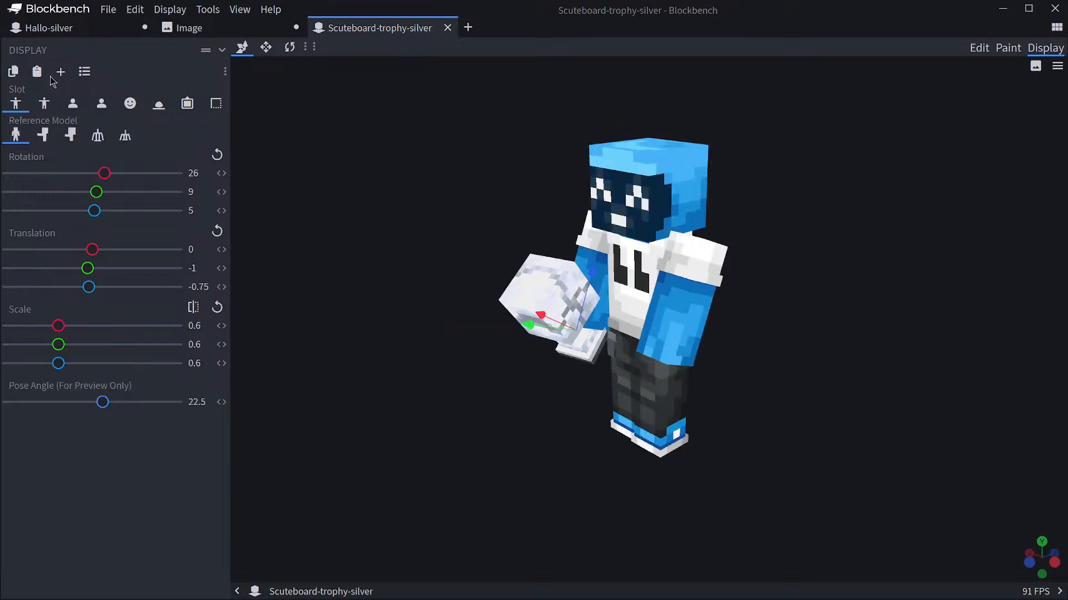
Delete the existing trophy-silver display preset and save the silver trophy's settings for all slots as a new trophy-silver preset.
click(61, 72)
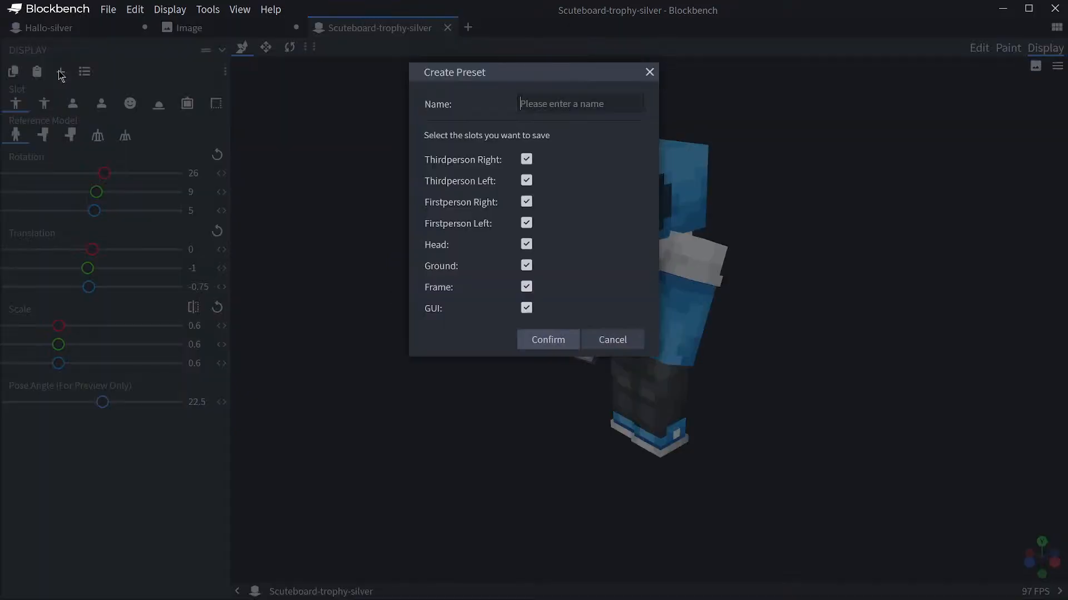
click(613, 340)
click(84, 71)
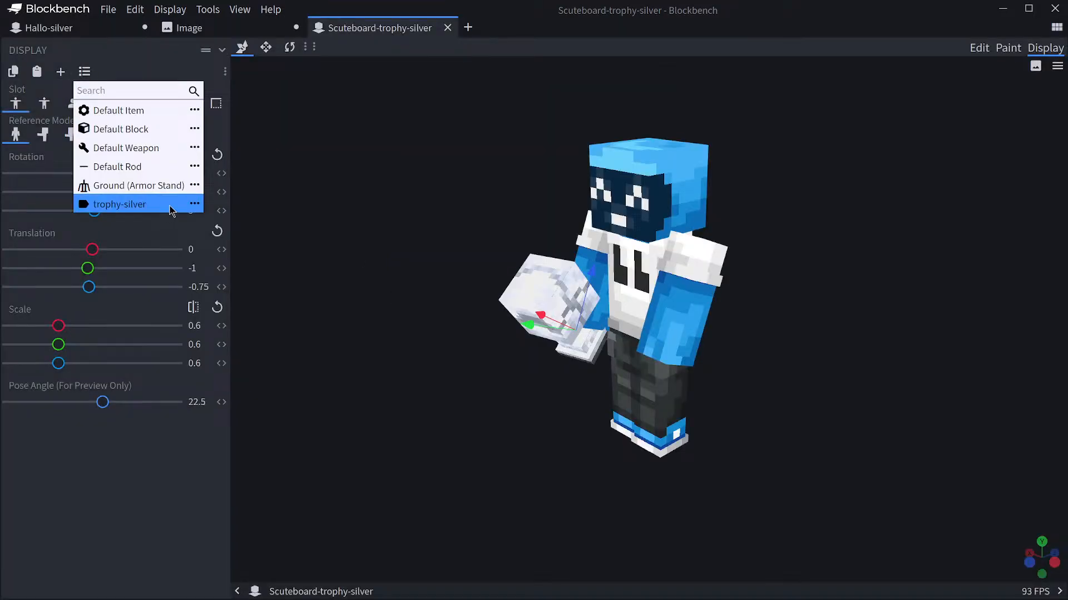
click(171, 205)
click(85, 72)
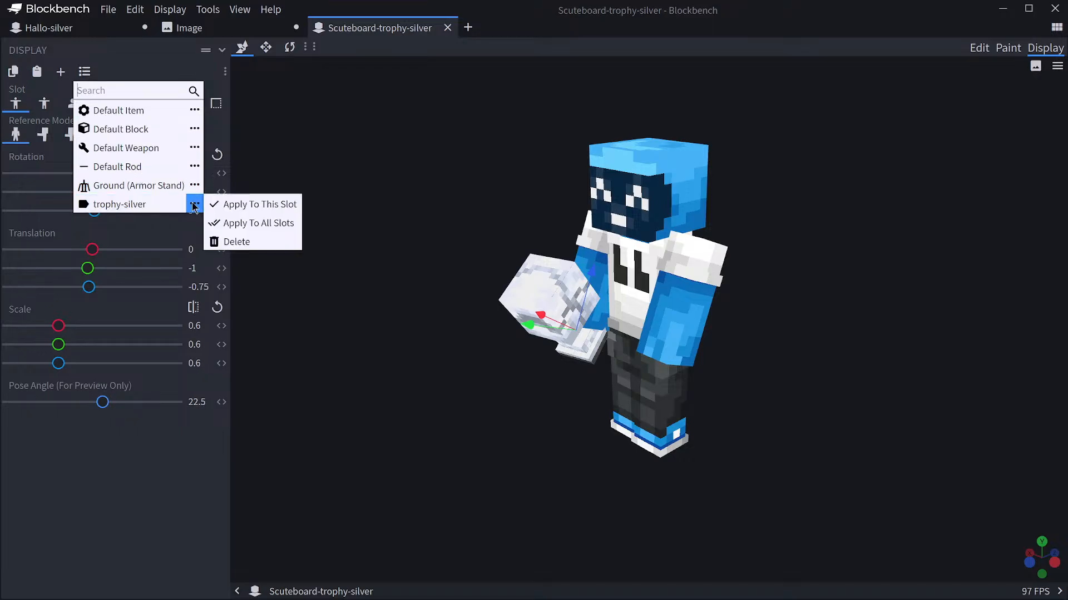
click(193, 206)
click(85, 71)
click(194, 203)
click(228, 242)
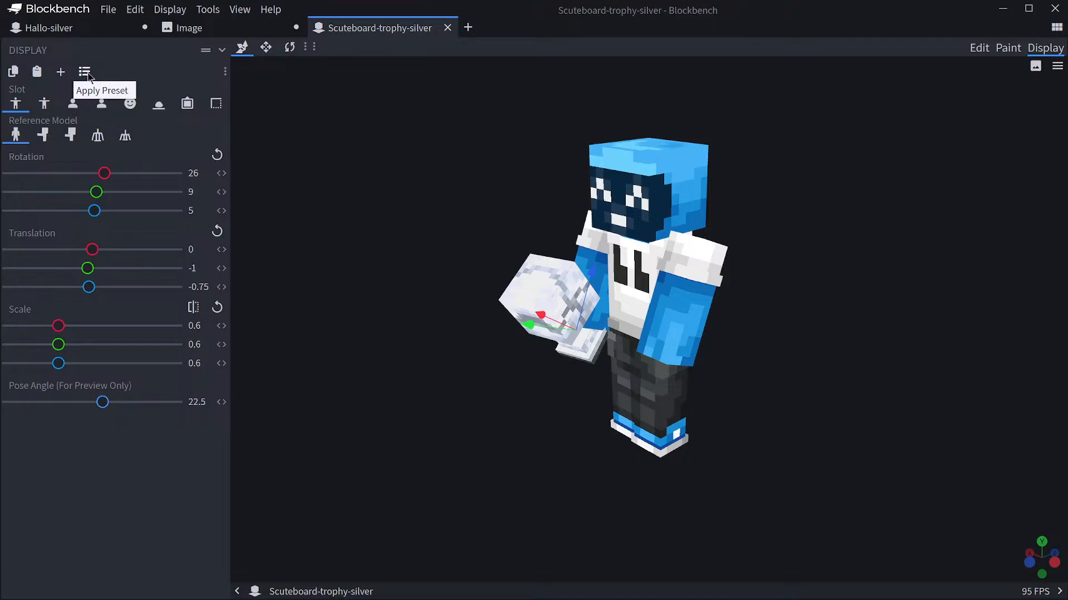
click(60, 71)
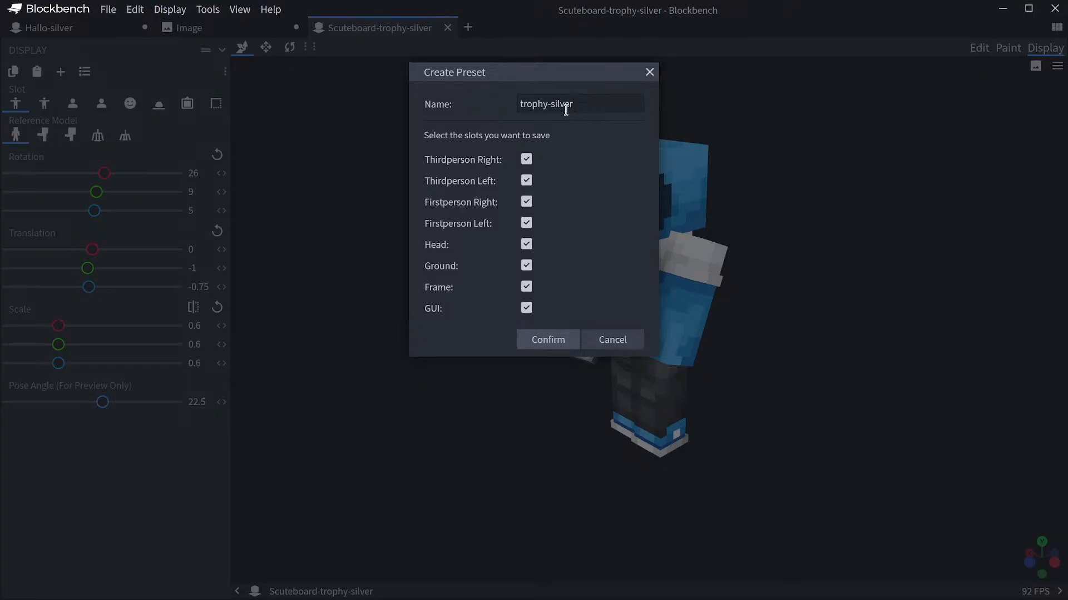
click(543, 339)
Switch to the Hallo-silver project and apply the trophy-silver display preset to all slots.
click(111, 30)
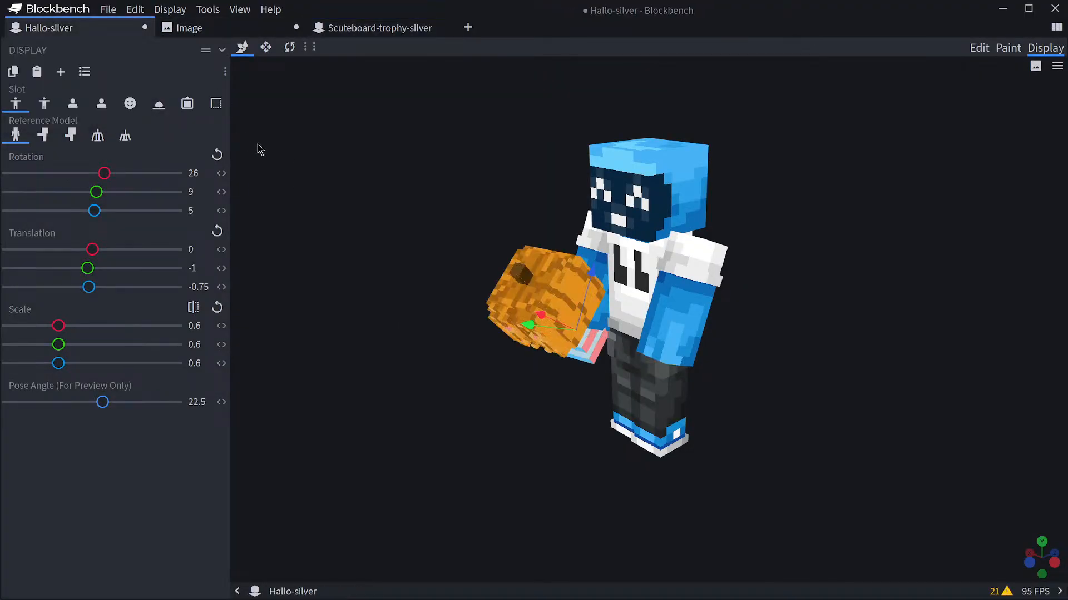
click(62, 74)
click(613, 339)
click(86, 71)
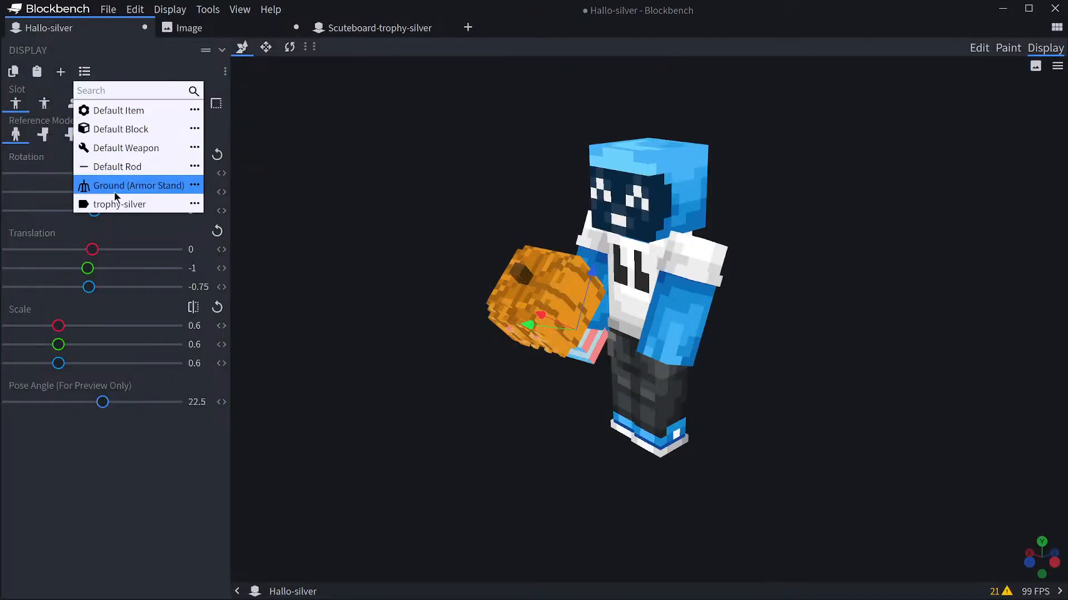
click(127, 206)
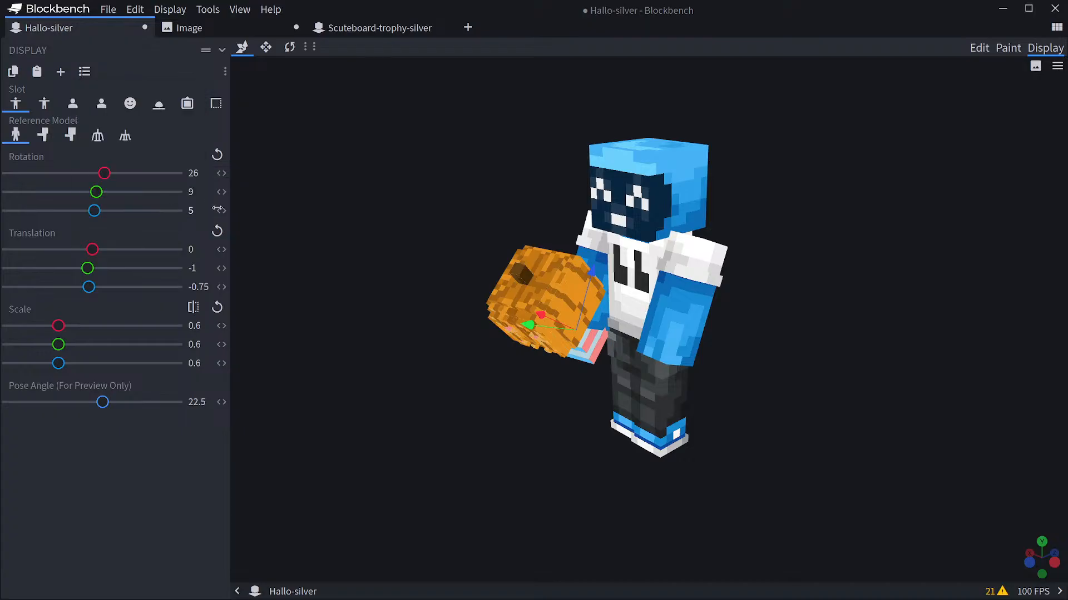
click(84, 71)
click(194, 204)
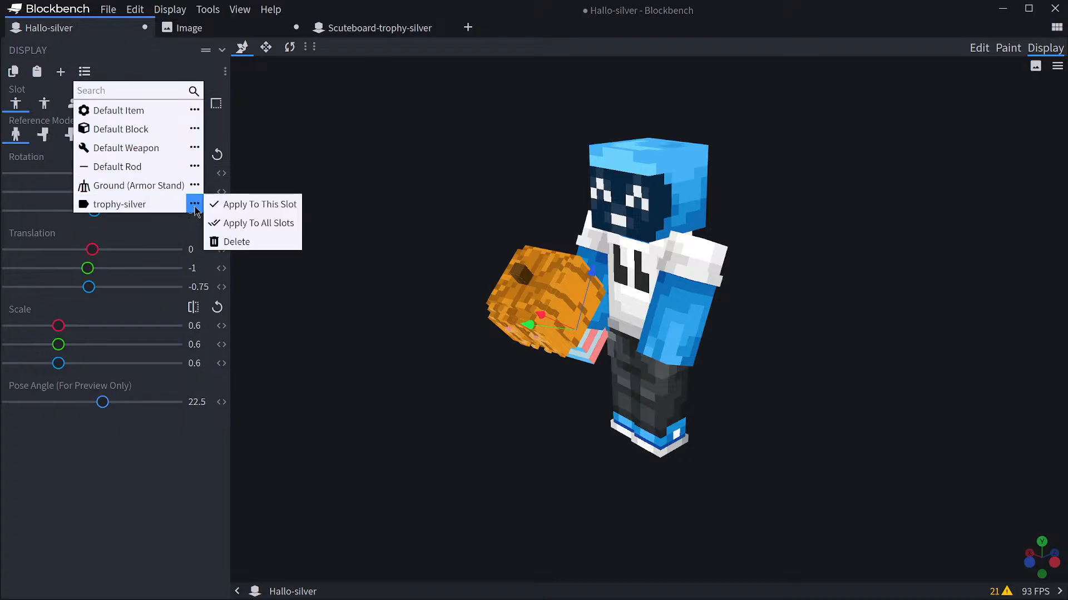
click(242, 225)
Check the pumpkin trophy's display in the third-person, first-person, head, ground and item frame slots.
click(47, 104)
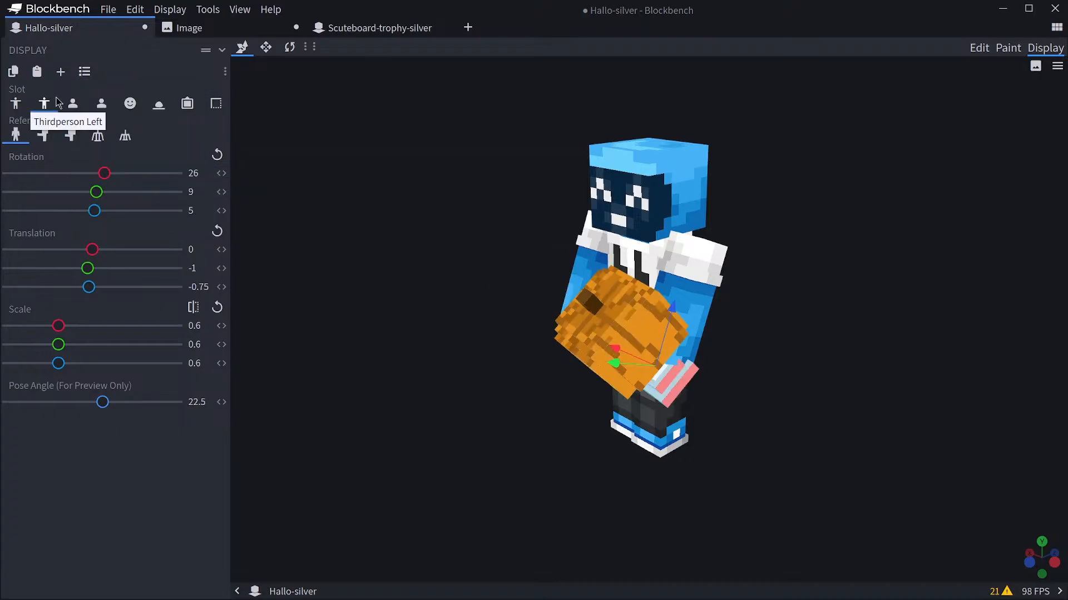
click(73, 105)
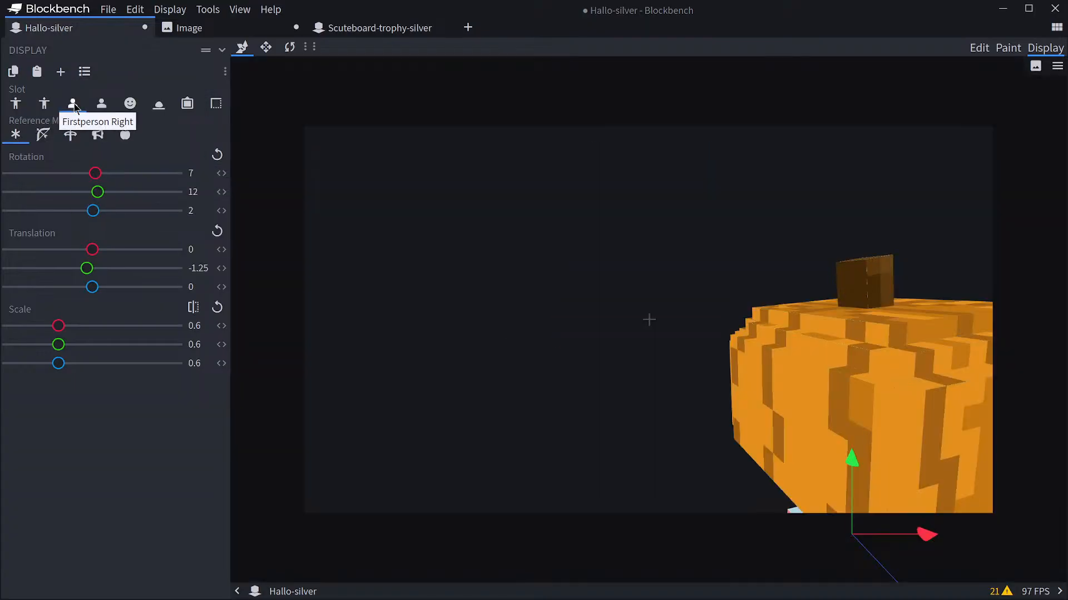
click(103, 107)
click(133, 108)
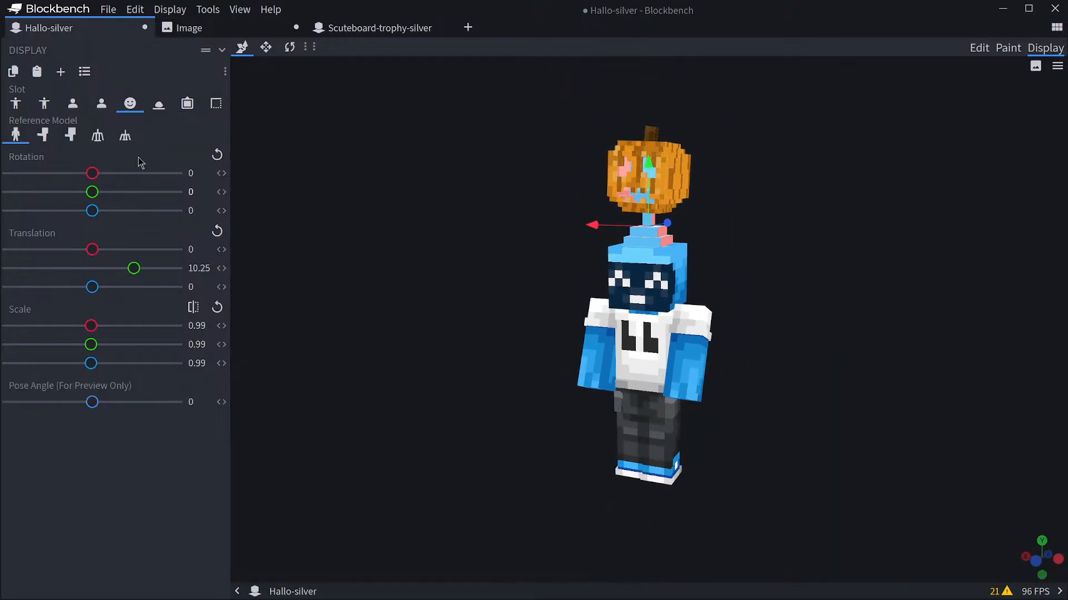
click(158, 105)
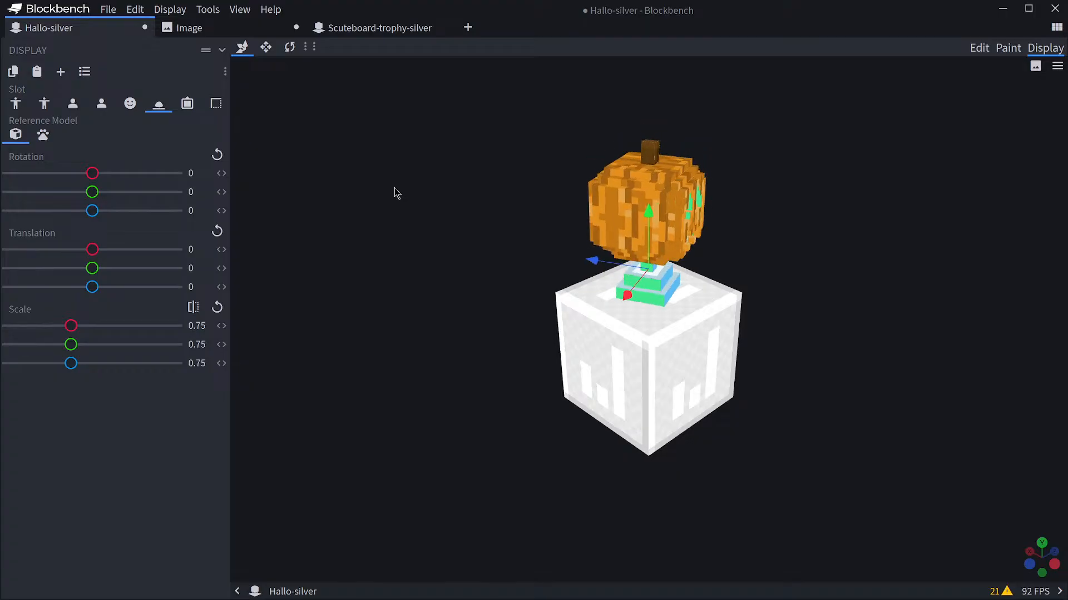
click(187, 103)
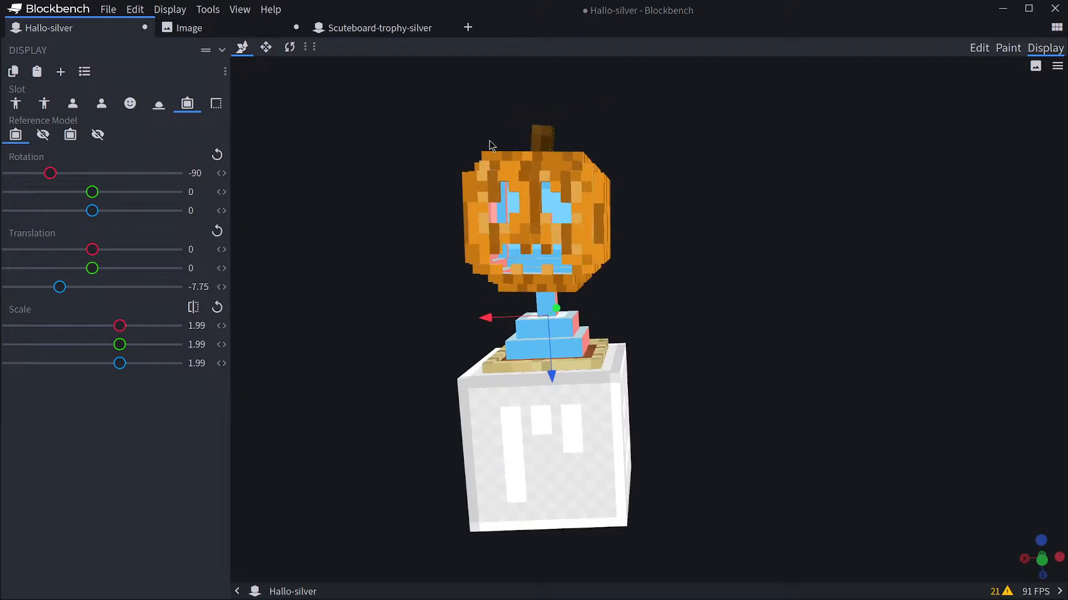
click(16, 103)
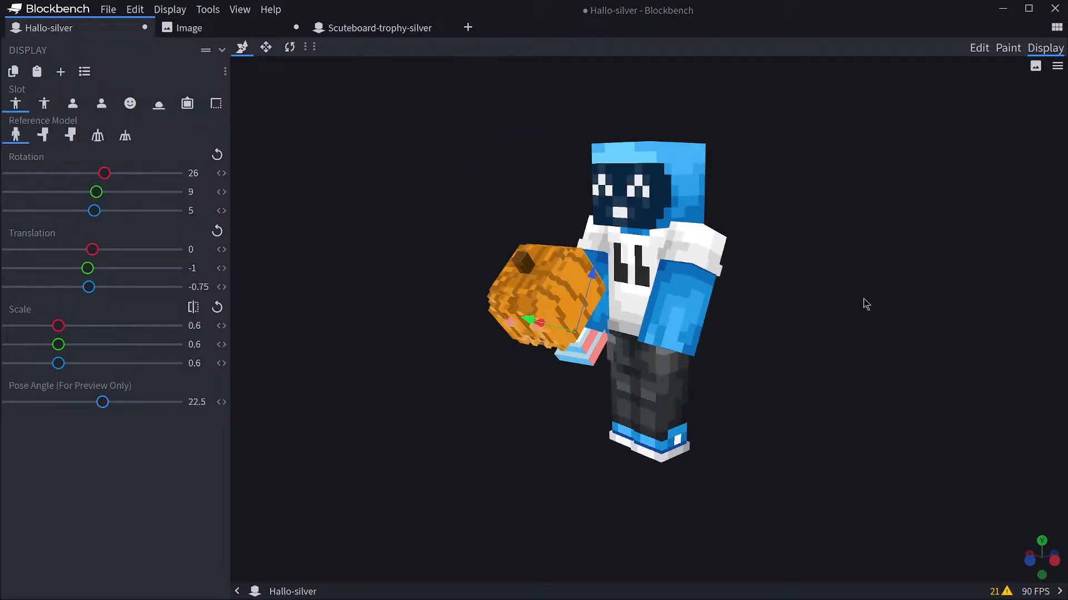
Set the pumpkin trophy's preview scene to Cherry Grove and view the player model holding it.
click(1034, 66)
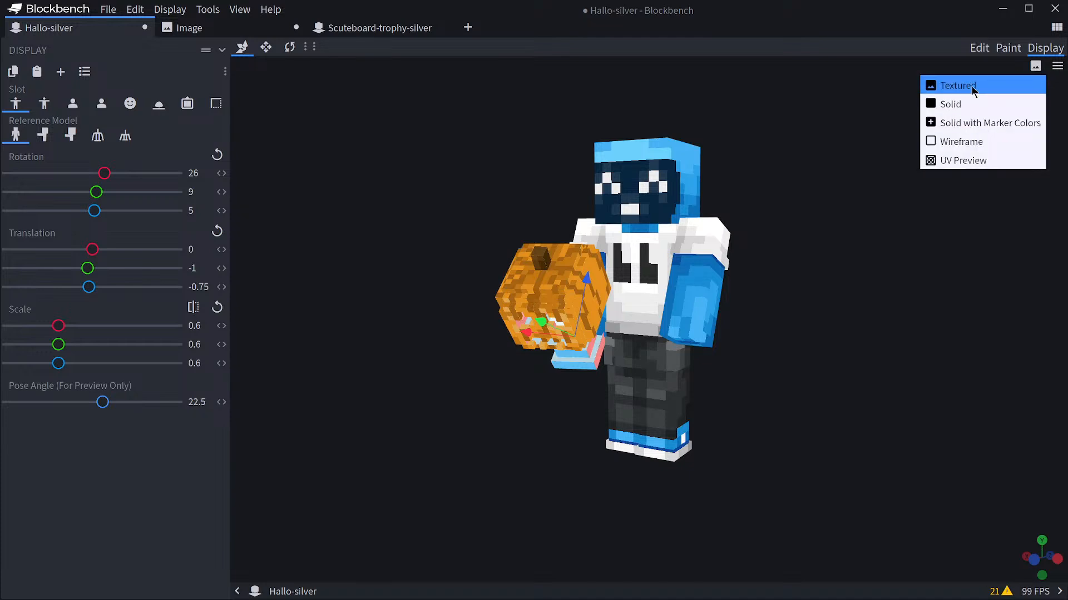
click(1056, 67)
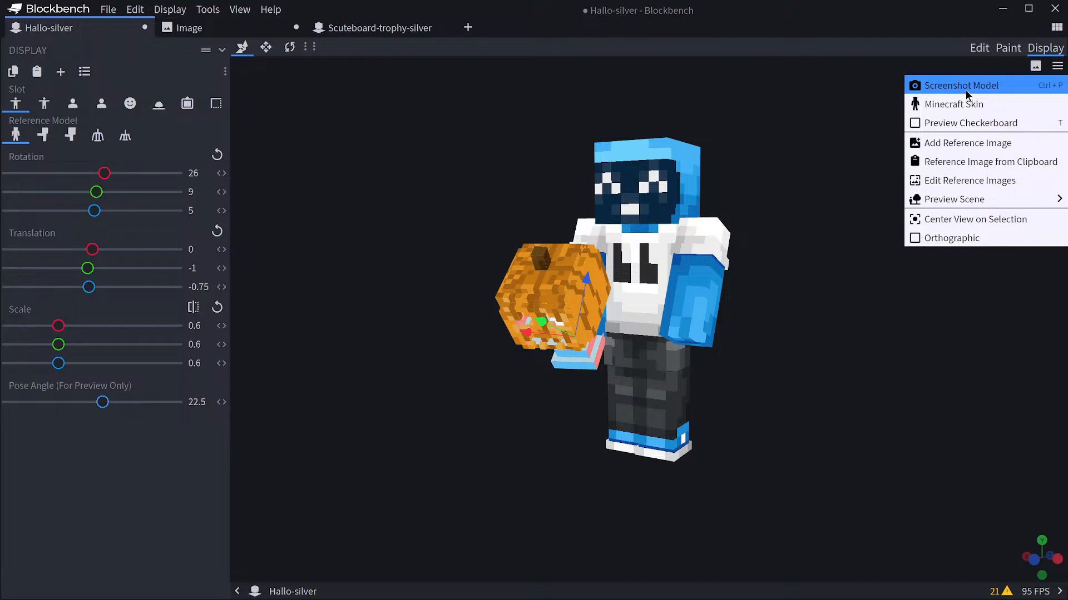
mouse_move(932, 202)
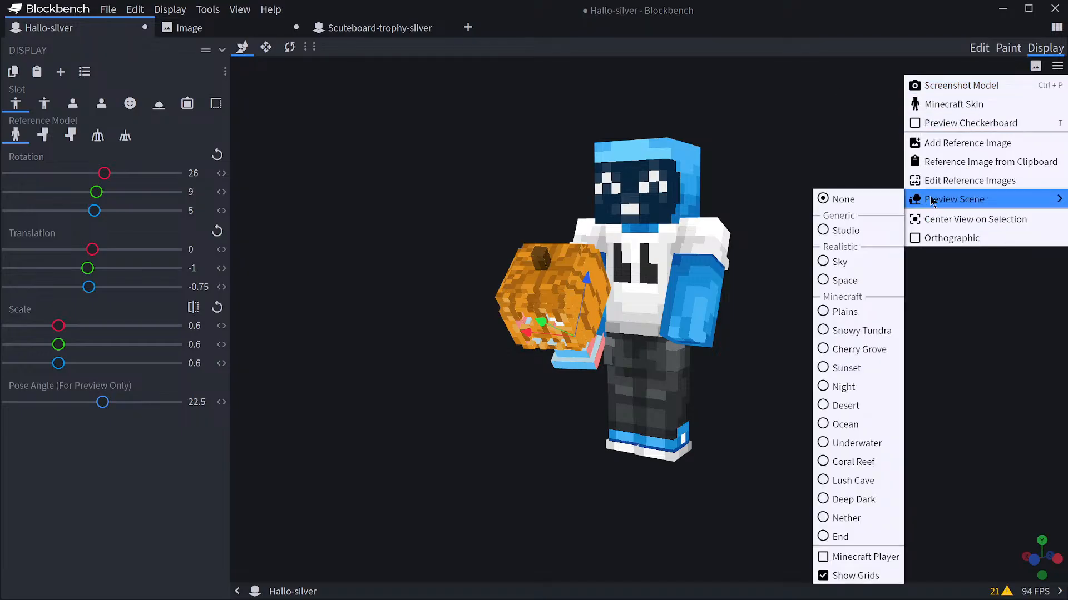
click(824, 350)
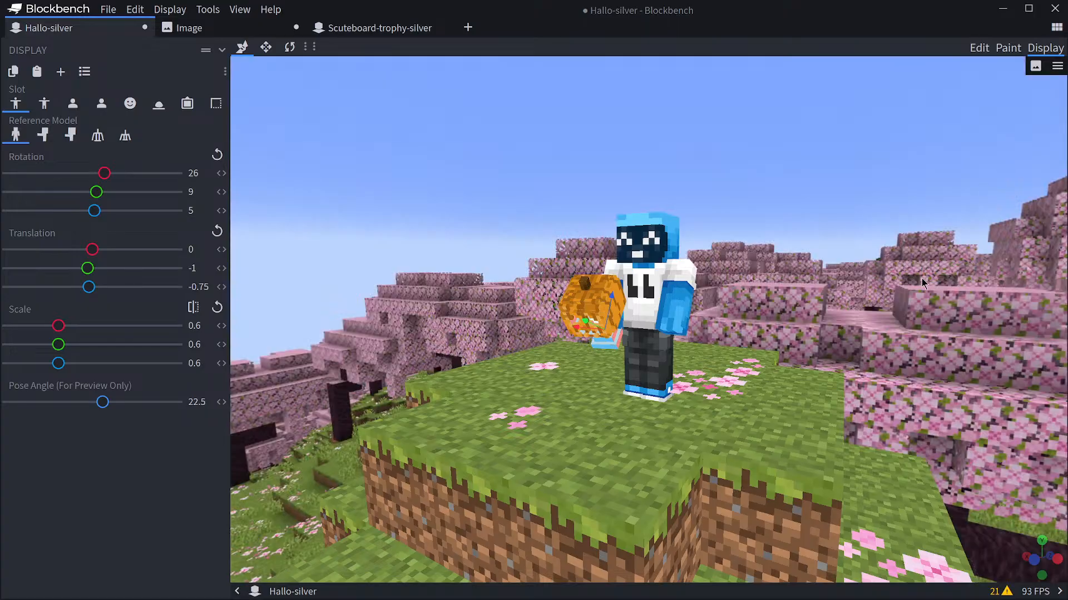
scroll(922, 283, down, 2)
drag(734, 314, 812, 311)
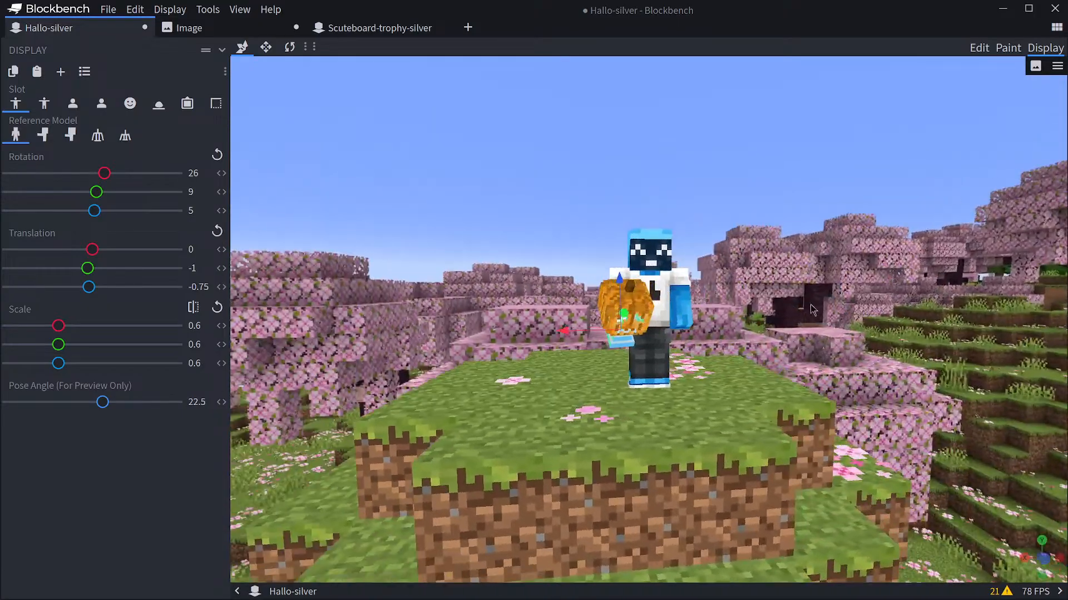
Examine the pumpkin trophy against the Cherry Grove scene in the item frame, head, right first-person and right third-person slots.
click(188, 105)
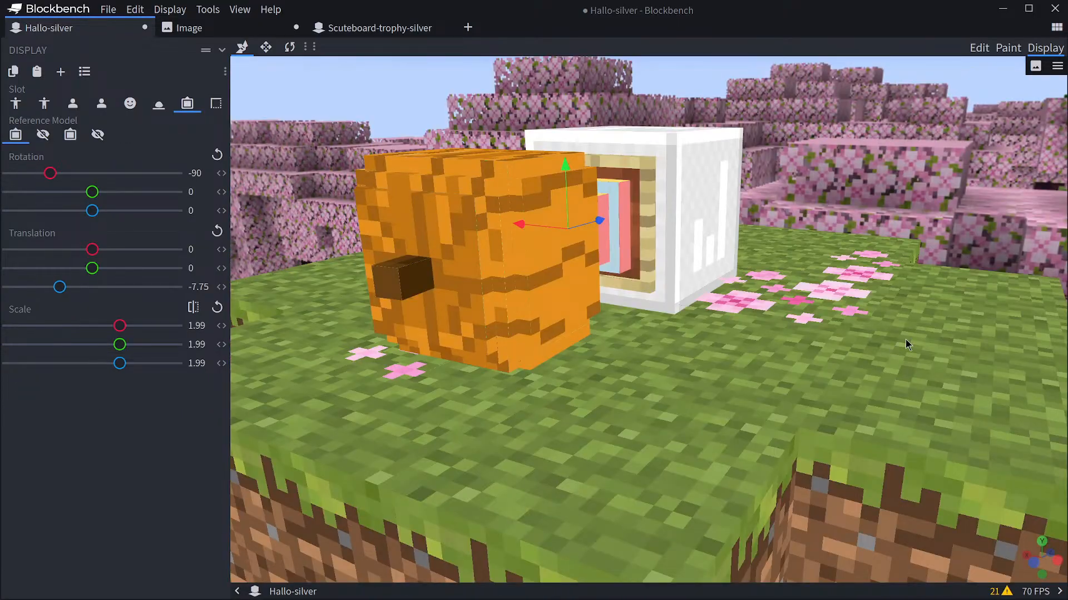
drag(905, 339, 859, 338)
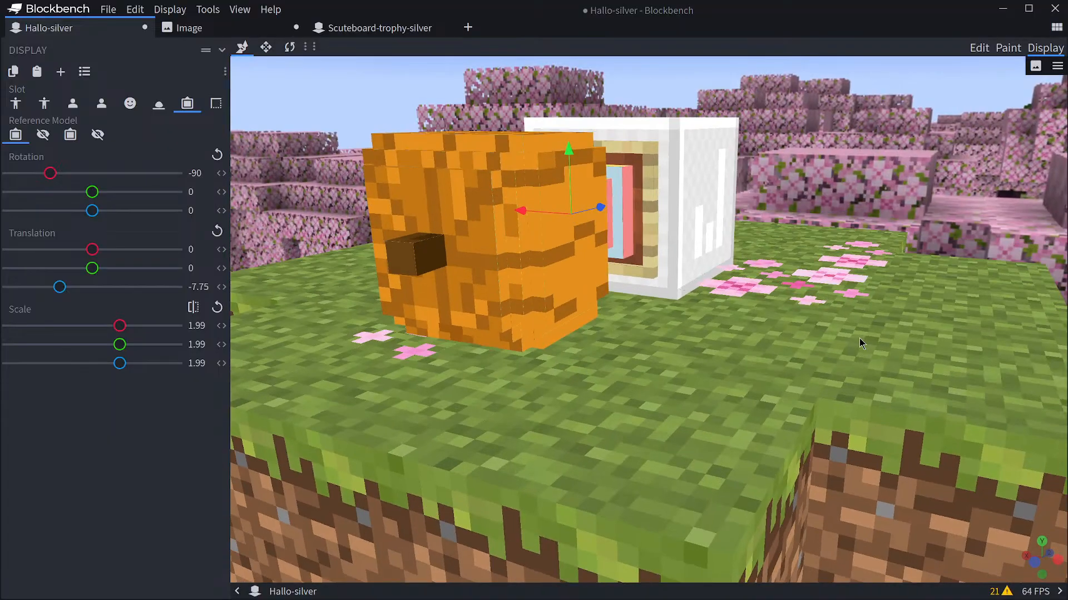
scroll(827, 334, down, 6)
drag(792, 361, 790, 342)
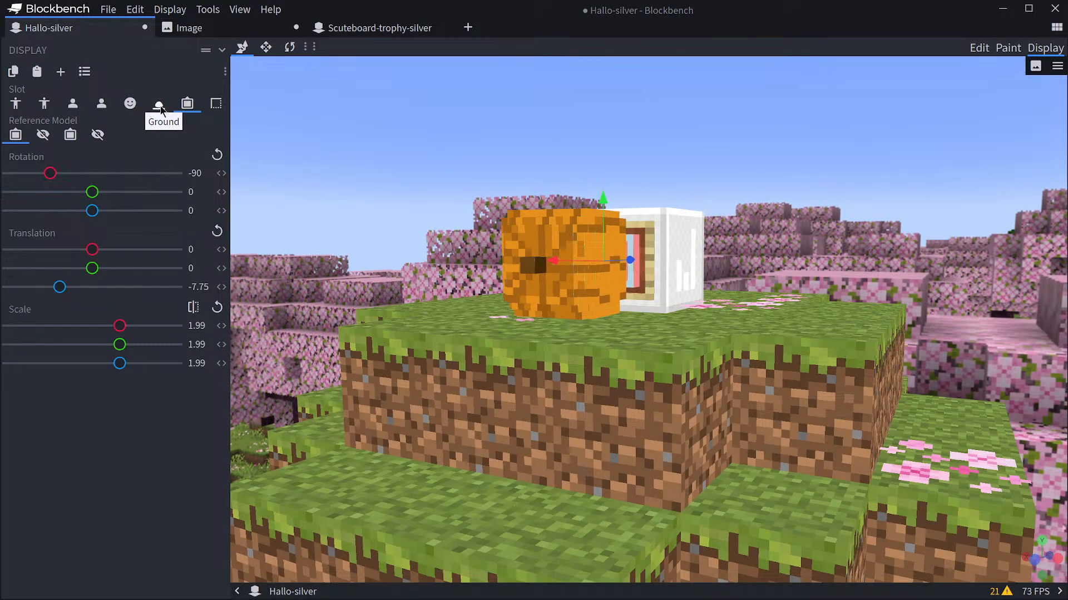
click(130, 103)
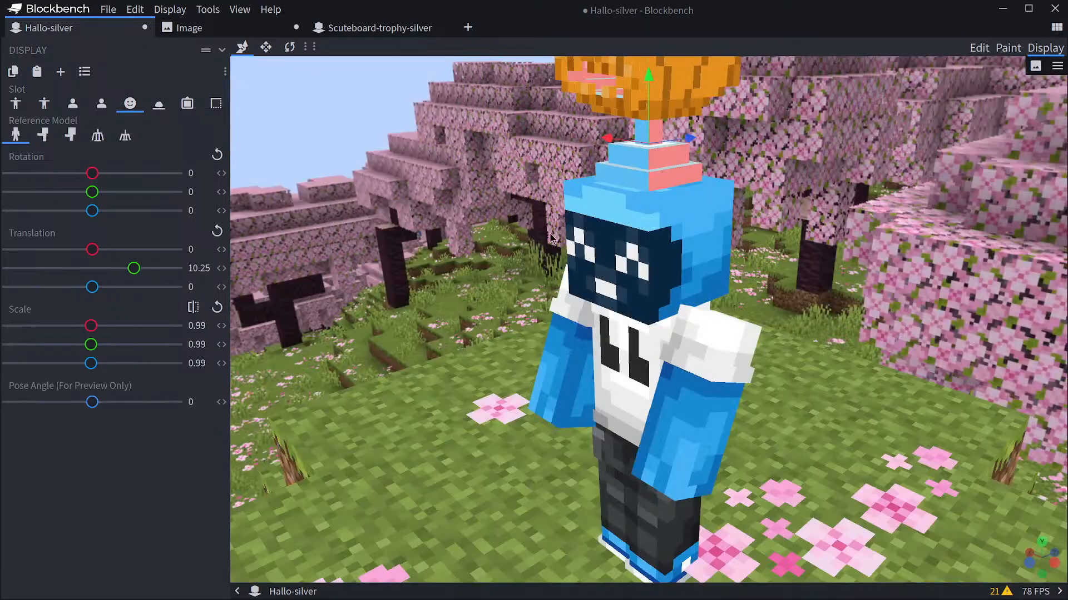
scroll(795, 273, down, 5)
drag(845, 272, 888, 273)
click(73, 104)
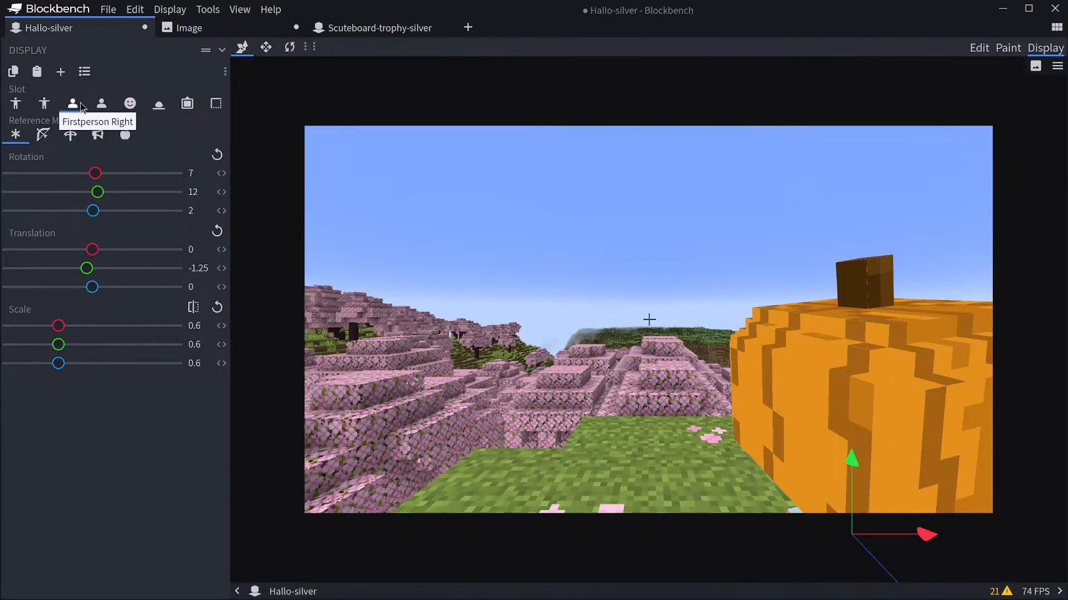
click(20, 107)
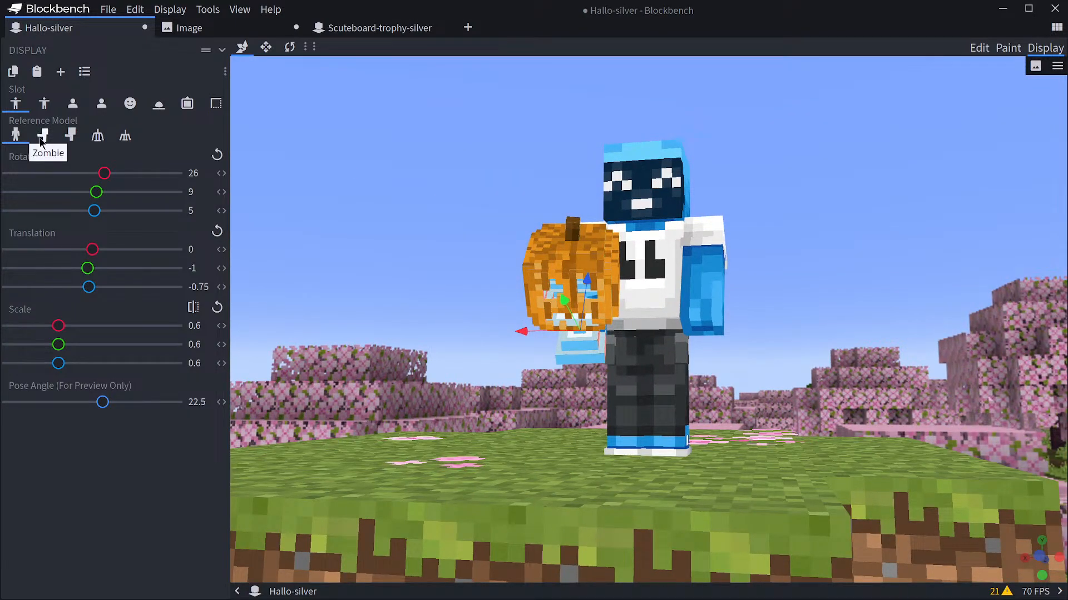
Preview the pumpkin trophy on the zombie reference model in the right third-person slot and inspect its pose.
click(41, 135)
drag(493, 286, 17, 210)
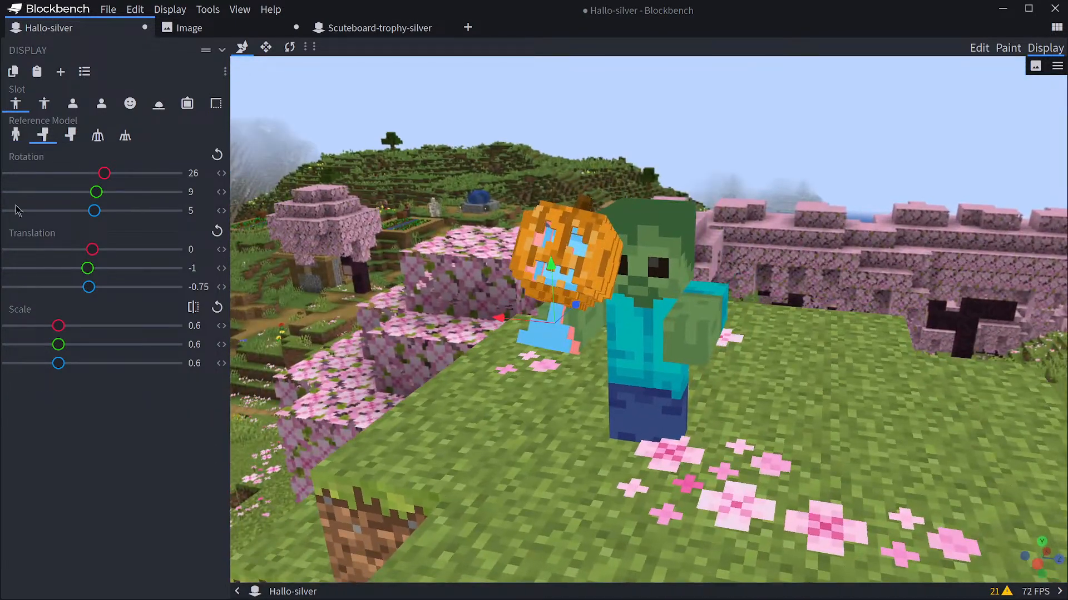
click(16, 106)
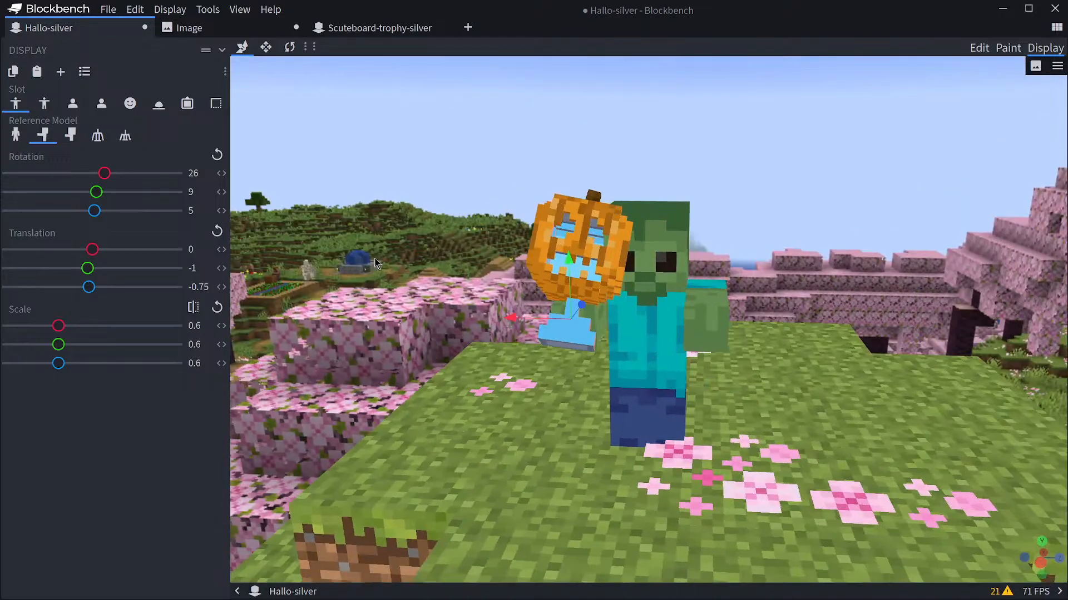
Set the preview scene to None and return the pumpkin trophy to Edit mode.
click(1059, 69)
mouse_move(973, 182)
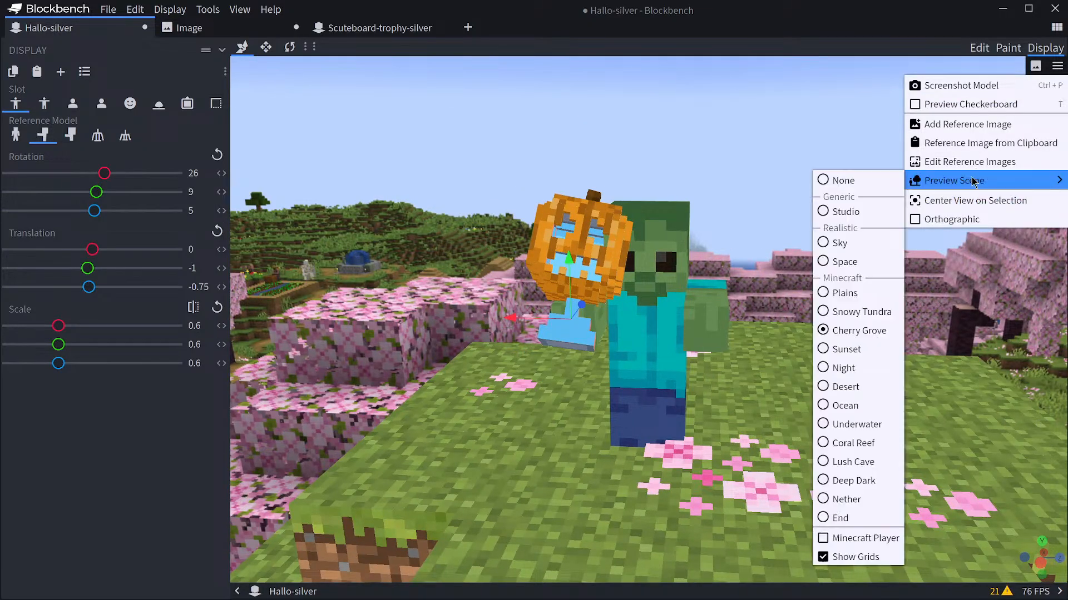
click(842, 180)
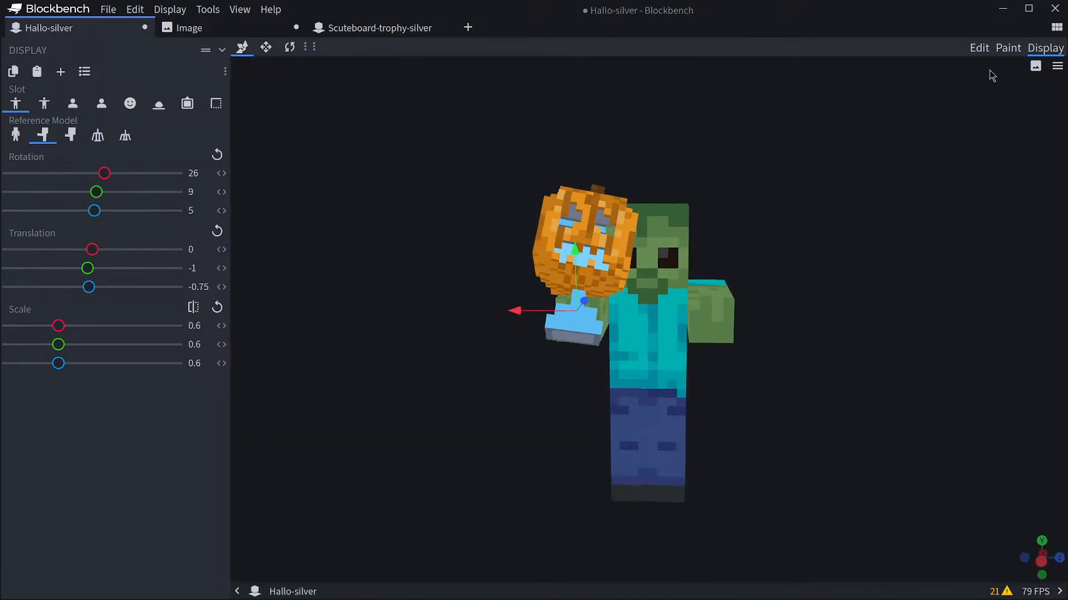
click(978, 48)
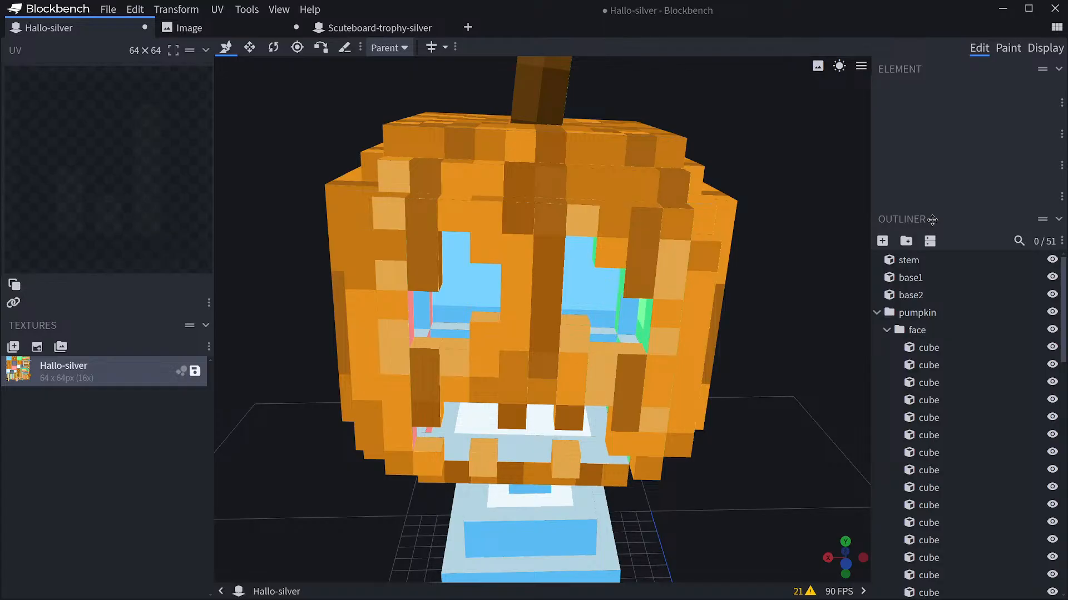
click(1046, 48)
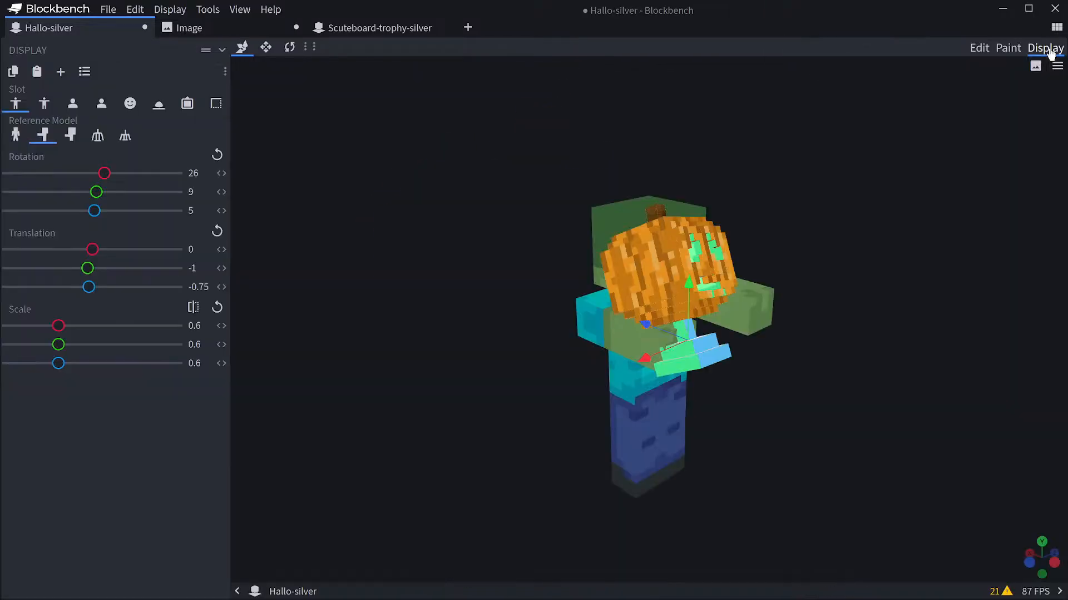
click(981, 51)
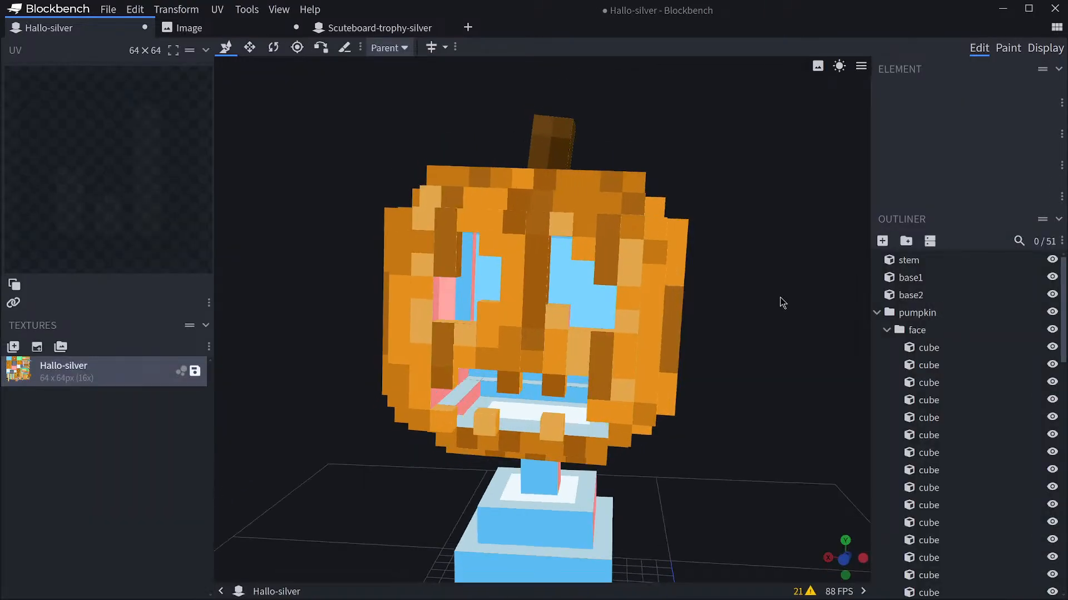
Compare how the pumpkin trophy looks with preview shading enabled and disabled.
click(839, 67)
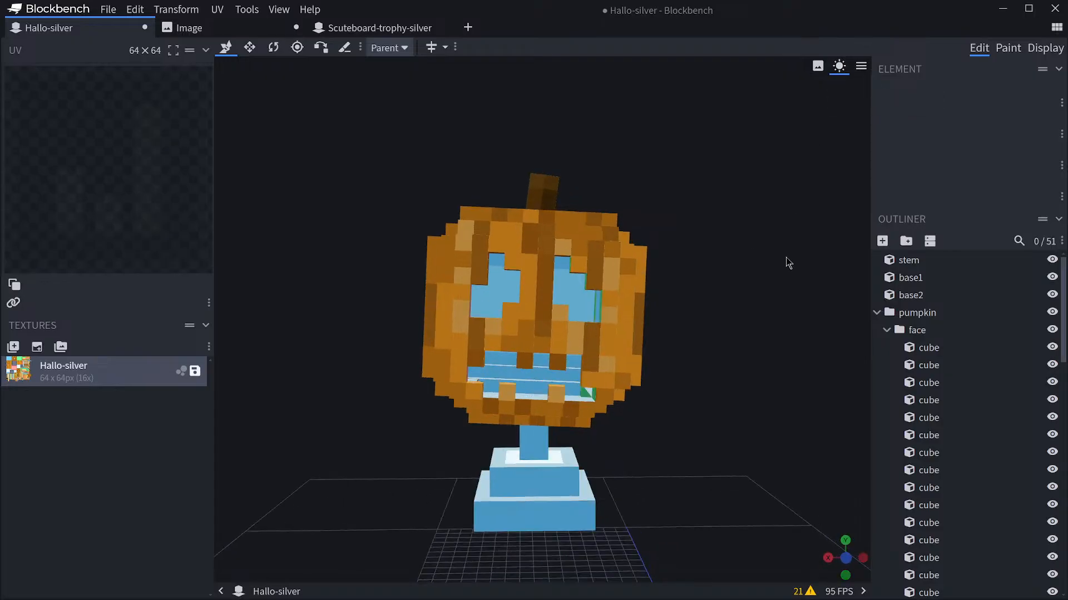
drag(794, 291, 730, 277)
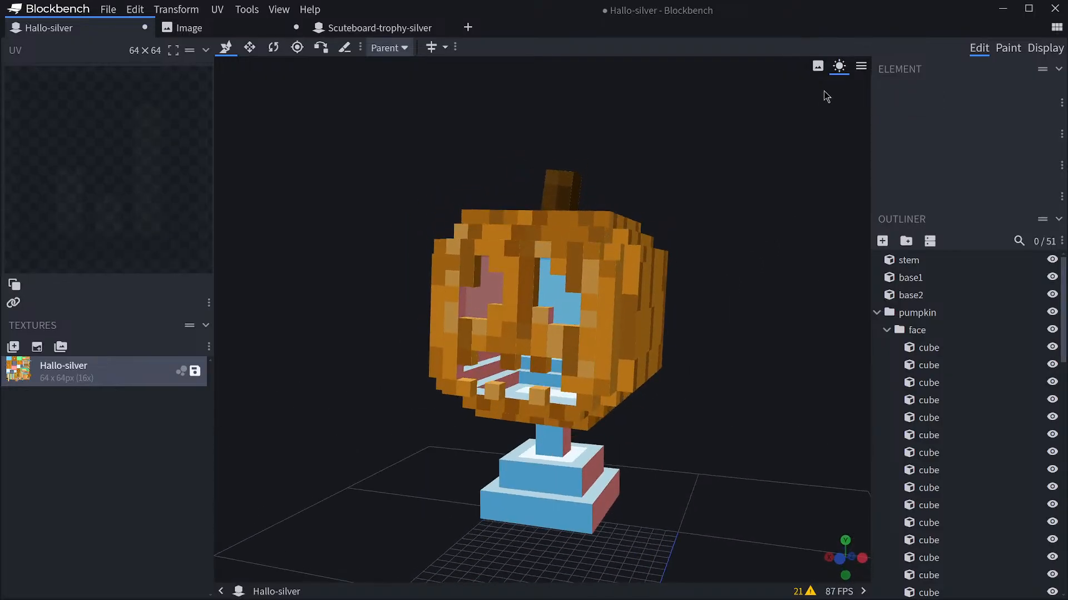
click(817, 66)
click(839, 66)
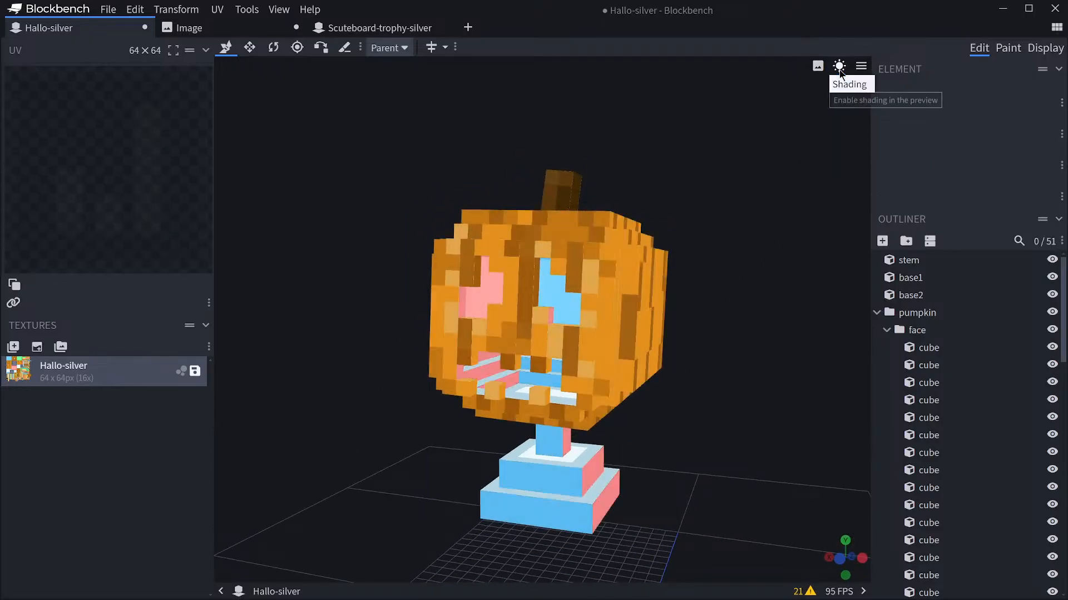
click(839, 66)
click(839, 66)
click(839, 66)
click(841, 67)
drag(733, 247, 768, 270)
scroll(765, 272, up, 3)
In Paint mode, sample the dark orange #a05b0c and paint the underside of the mouth's upper edge with it.
click(1008, 48)
drag(759, 328, 767, 281)
scroll(753, 315, up, 2)
scroll(624, 275, up, 2)
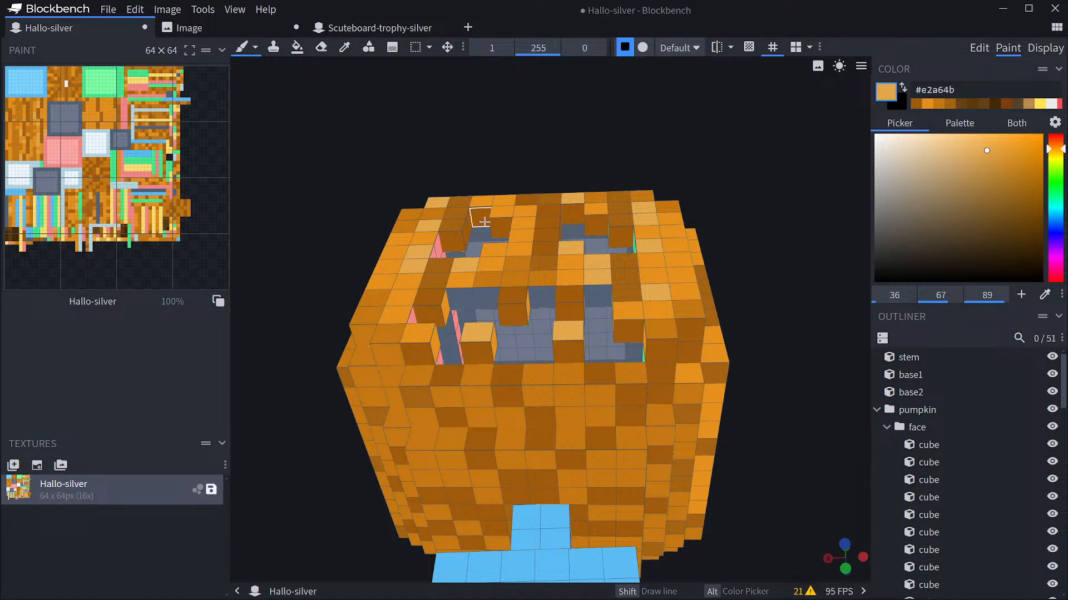
alt+click(535, 300)
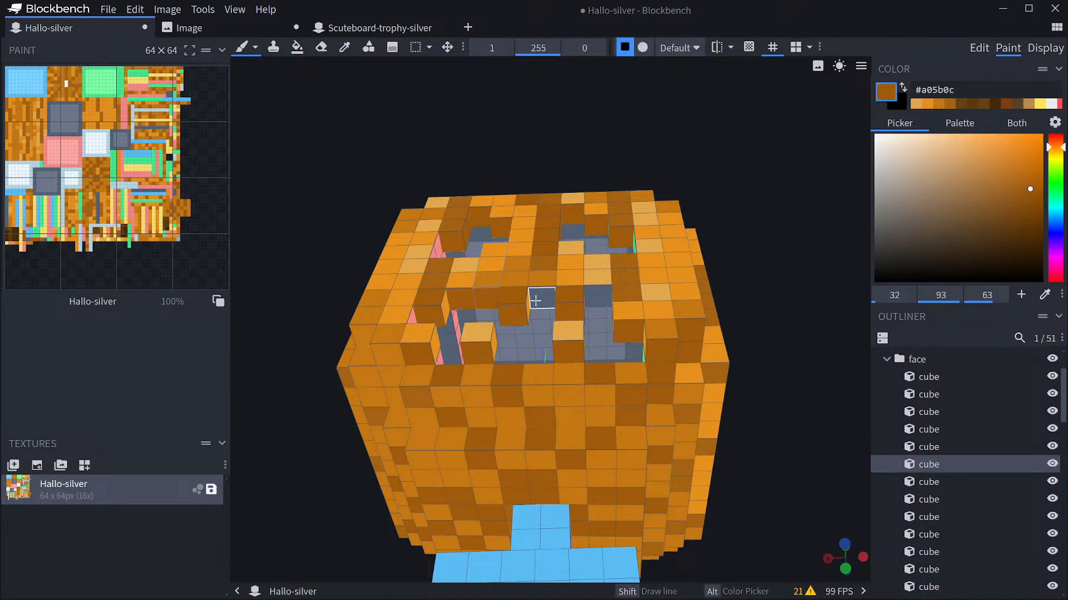
Examine the pumpkin's sides and the unpainted interior seen through its carved eyes and mouth.
drag(810, 368, 769, 408)
key(alt)
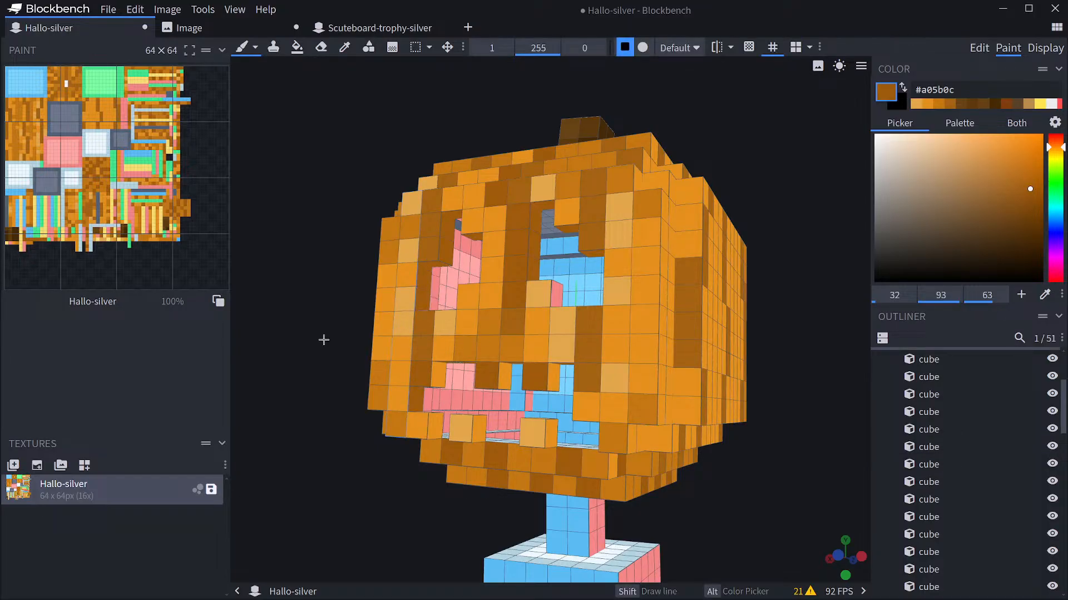
drag(324, 340, 637, 252)
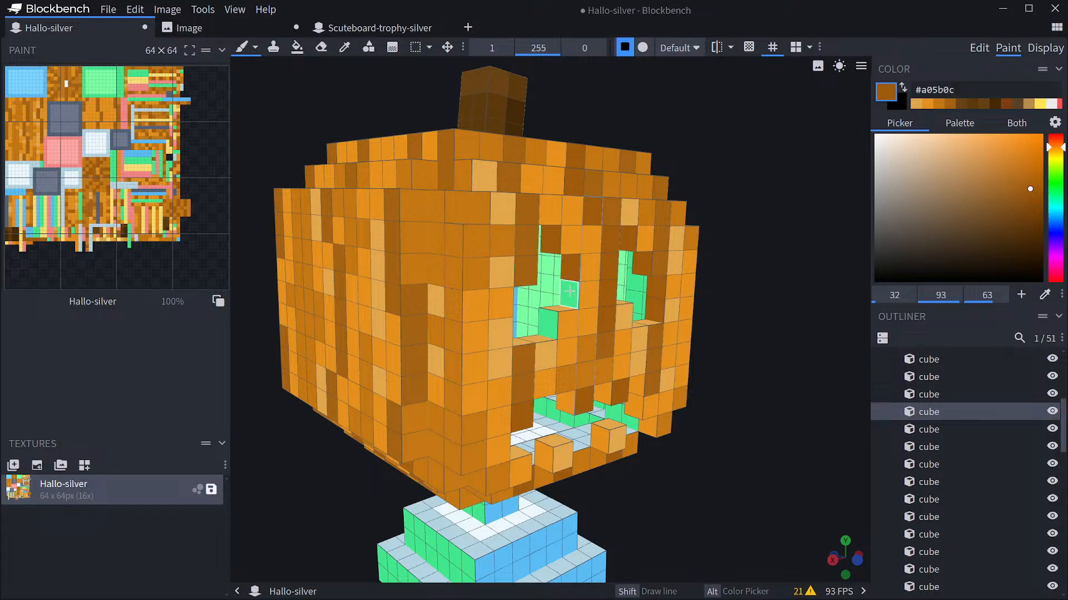
drag(786, 312, 730, 315)
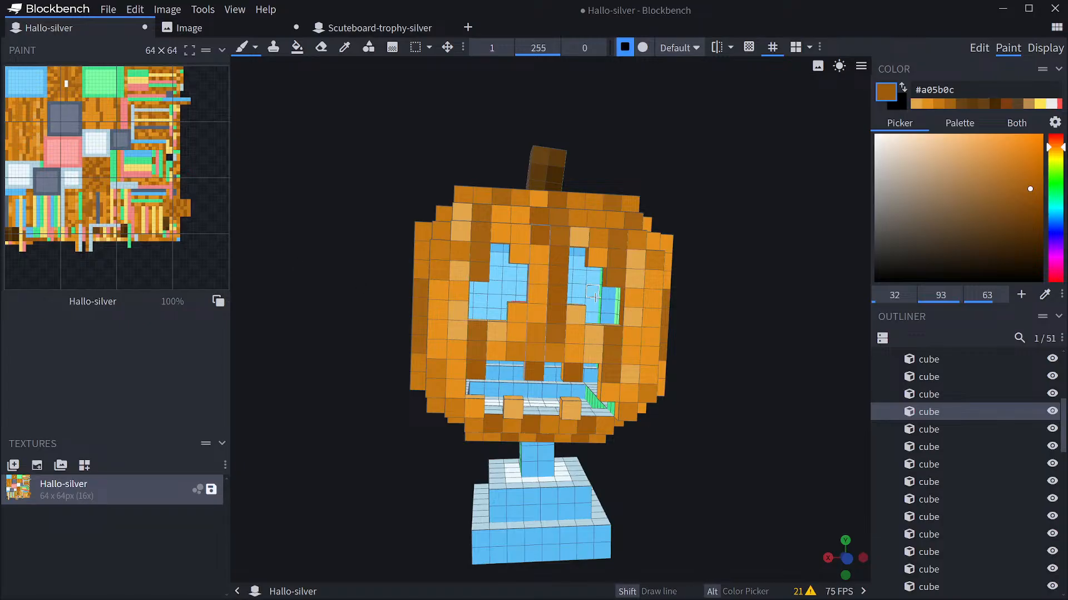
drag(689, 309, 739, 334)
scroll(738, 333, up, 2)
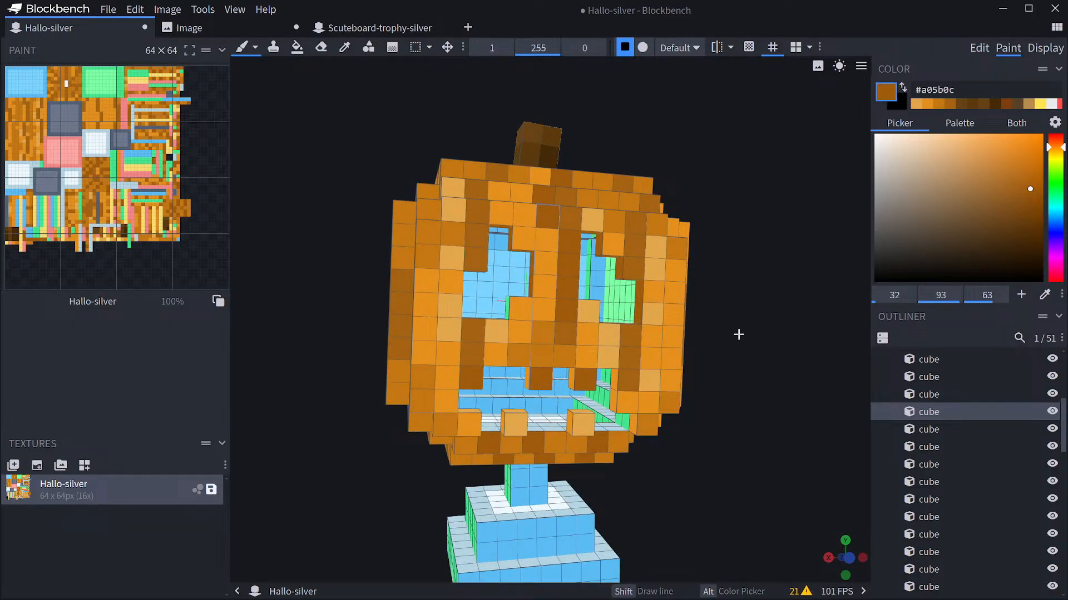
scroll(739, 334, down, 2)
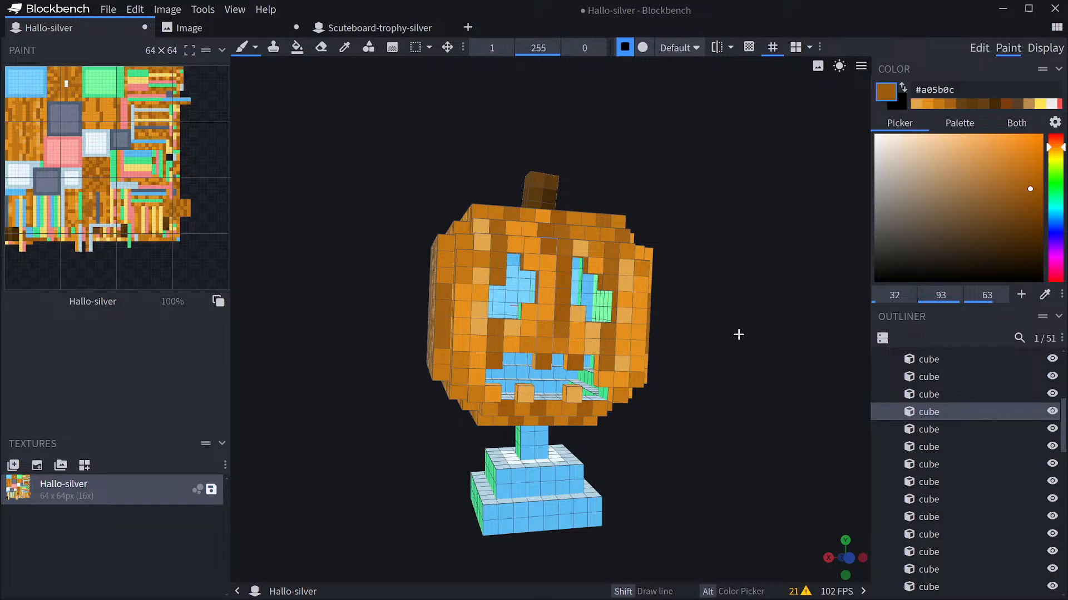
drag(736, 332, 708, 341)
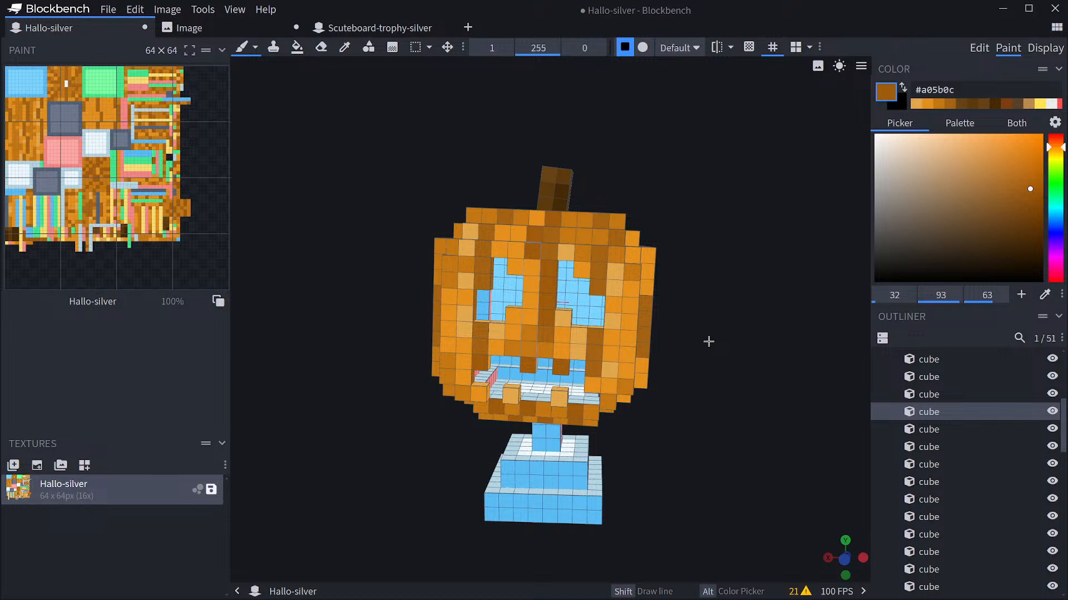
drag(708, 341, 791, 442)
scroll(749, 391, up, 5)
scroll(782, 429, down, 4)
scroll(961, 468, up, 3)
Collapse the pumpkin's cube groups and hide the random group to open up the interior.
click(888, 409)
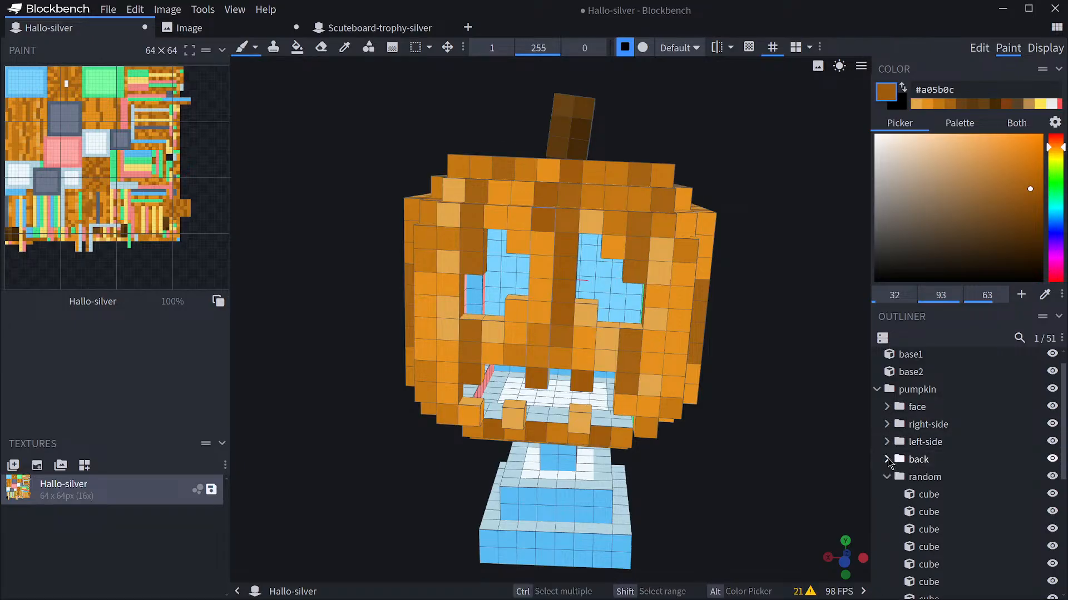
click(887, 479)
click(1052, 478)
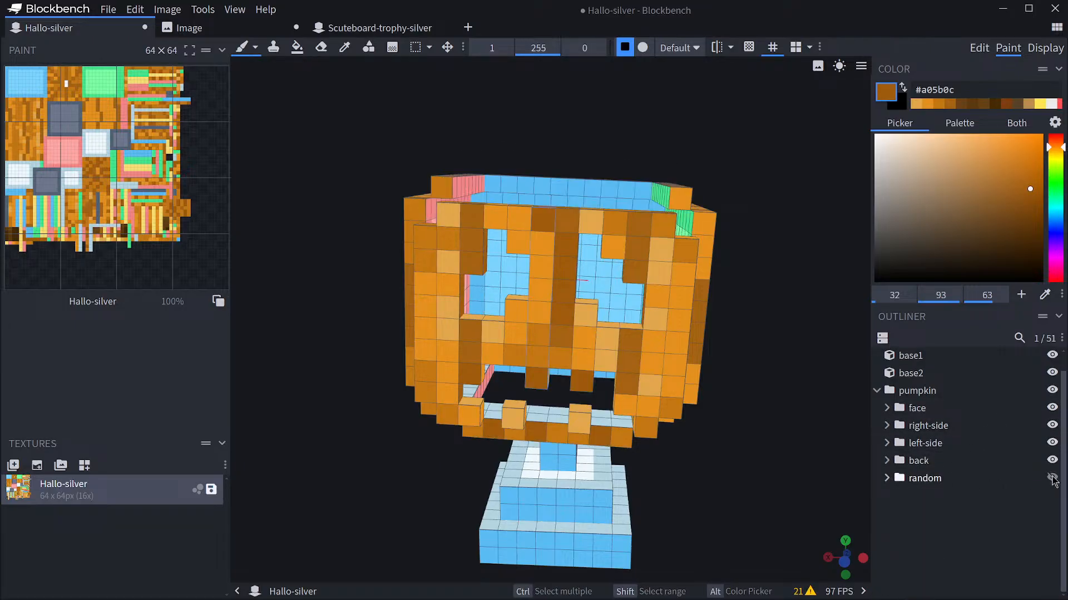
drag(785, 416, 666, 456)
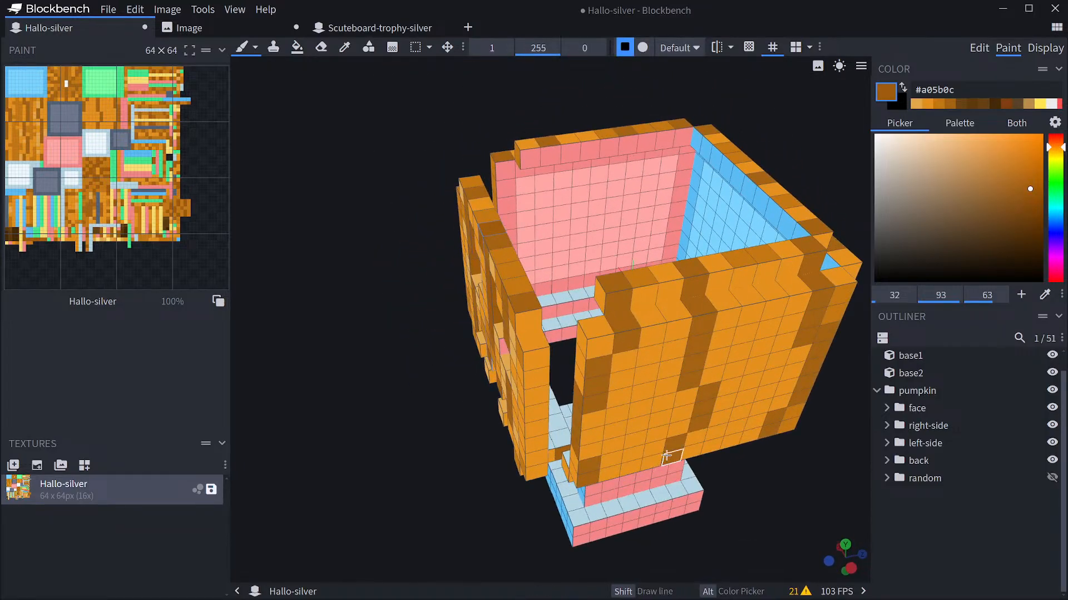
Sample #2e0004 from the pumpkin reference image and fill the inner faces of the main right, back and left walls with it.
click(222, 28)
click(480, 212)
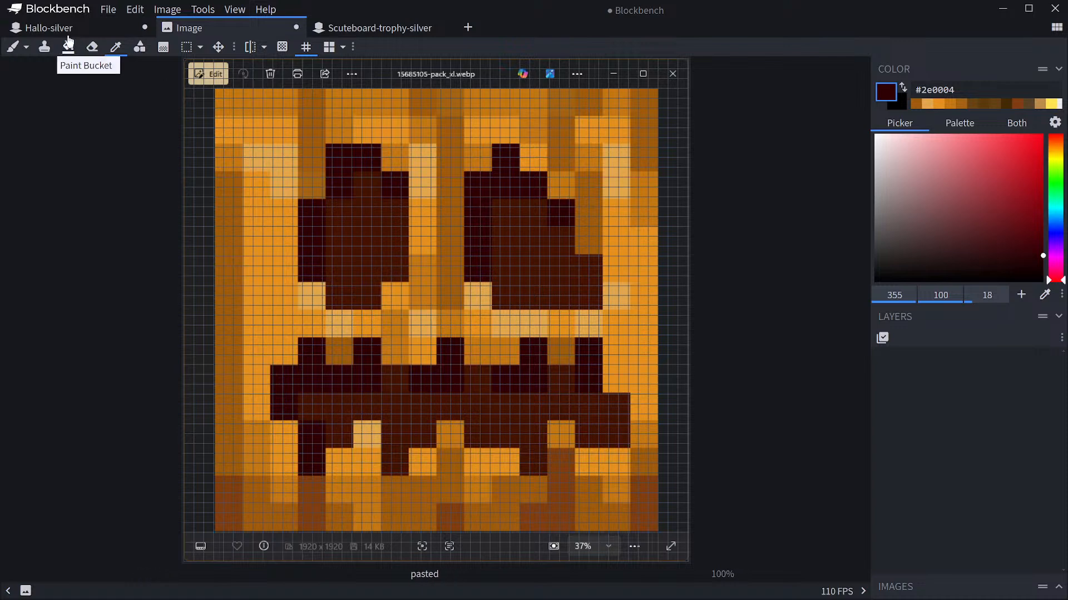
click(49, 28)
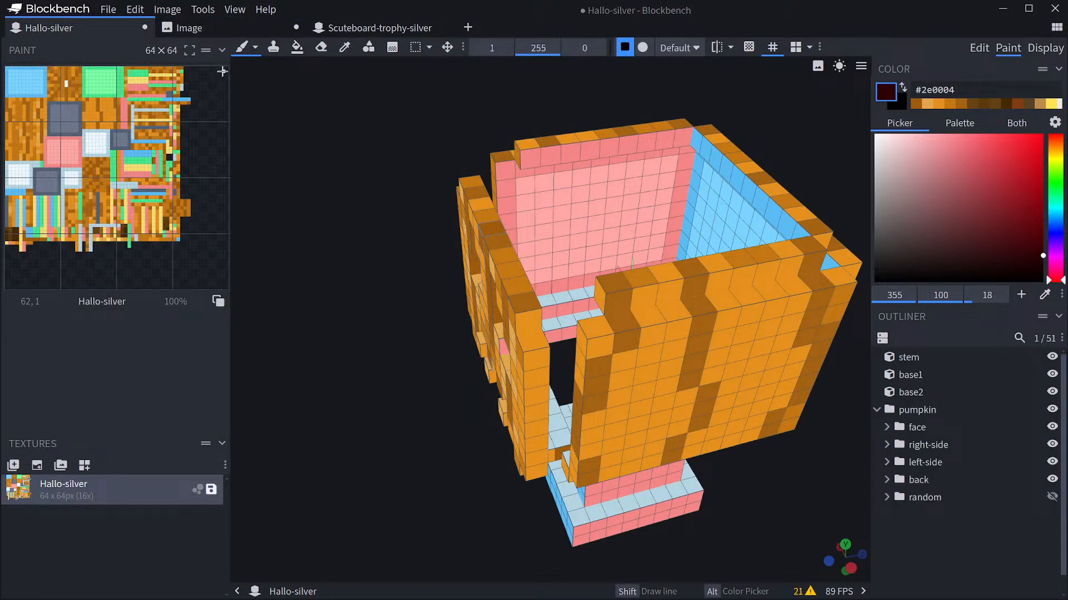
click(296, 47)
click(636, 210)
click(707, 215)
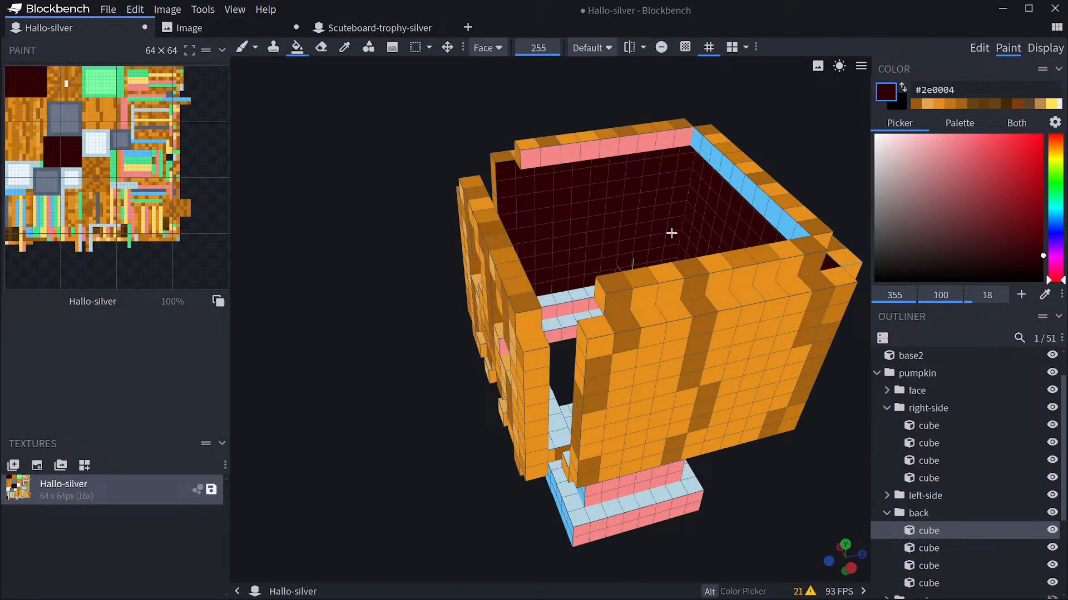
drag(669, 231, 490, 318)
click(604, 167)
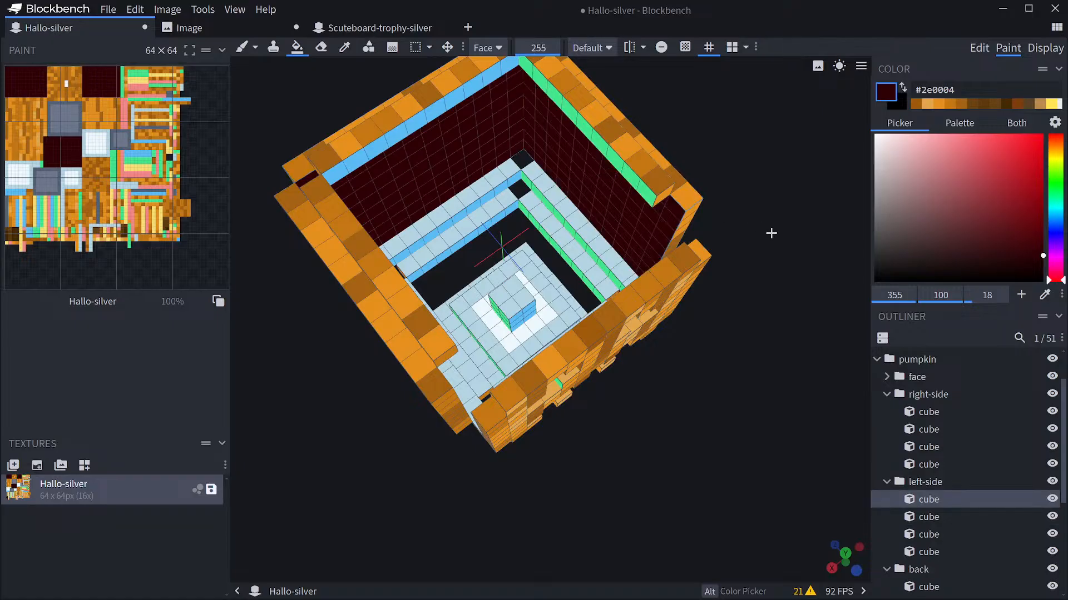
Fill the inner faces of the carved face's central cubes and the half next to the left-side wall with #2e0004.
drag(771, 233, 814, 341)
click(556, 277)
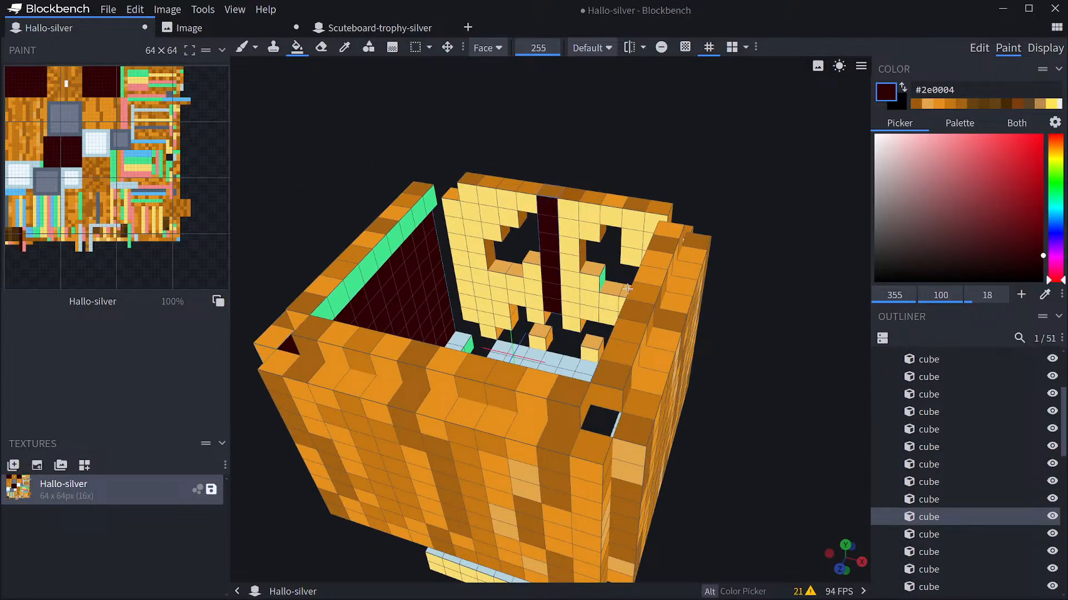
click(569, 278)
click(531, 289)
click(514, 290)
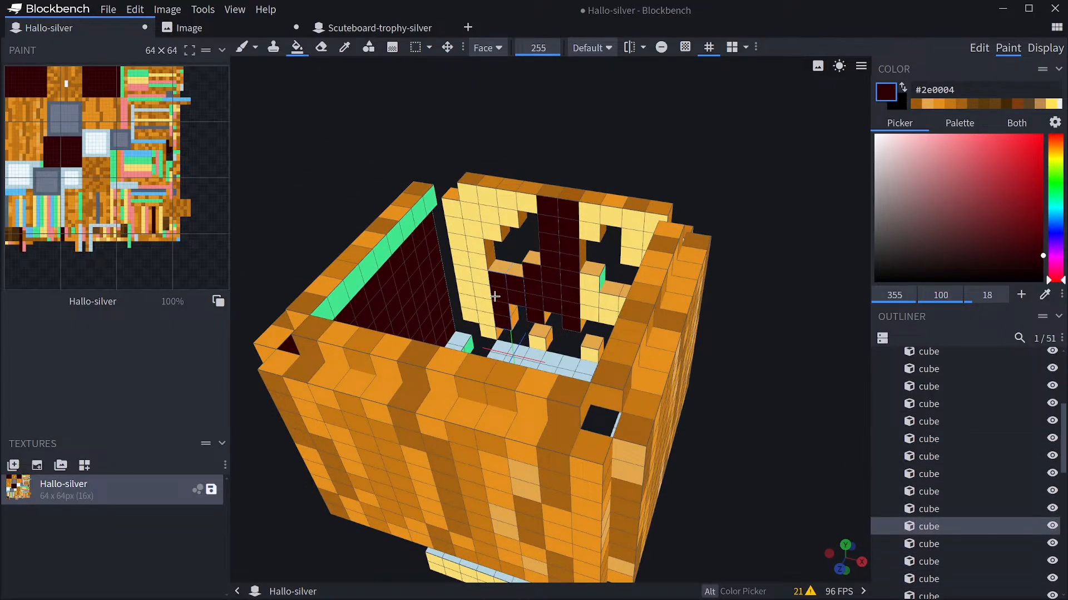
click(457, 285)
click(464, 282)
click(489, 214)
click(505, 209)
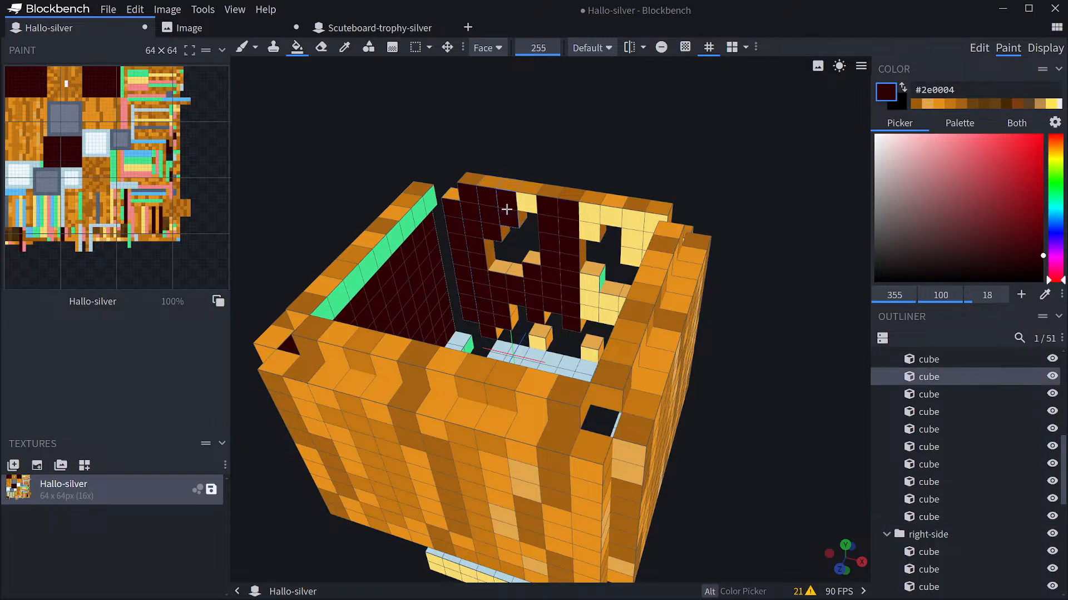
click(525, 203)
Fill the inner faces of the carved face's remaining half, next to the right-side wall, with #2e0004.
drag(781, 247, 830, 250)
click(565, 281)
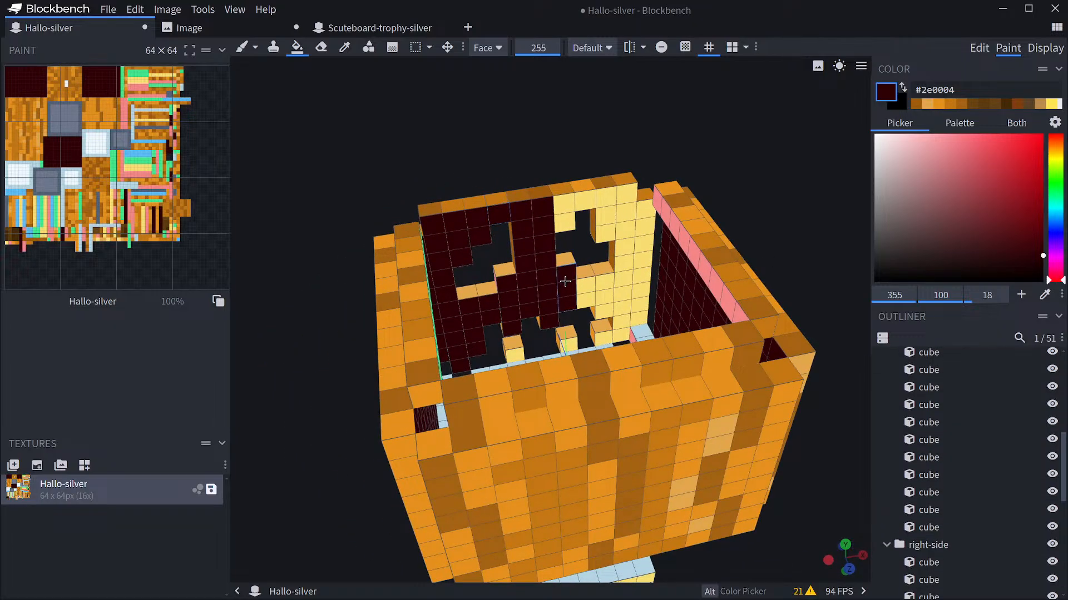
click(585, 286)
click(605, 285)
click(624, 285)
click(606, 217)
click(584, 203)
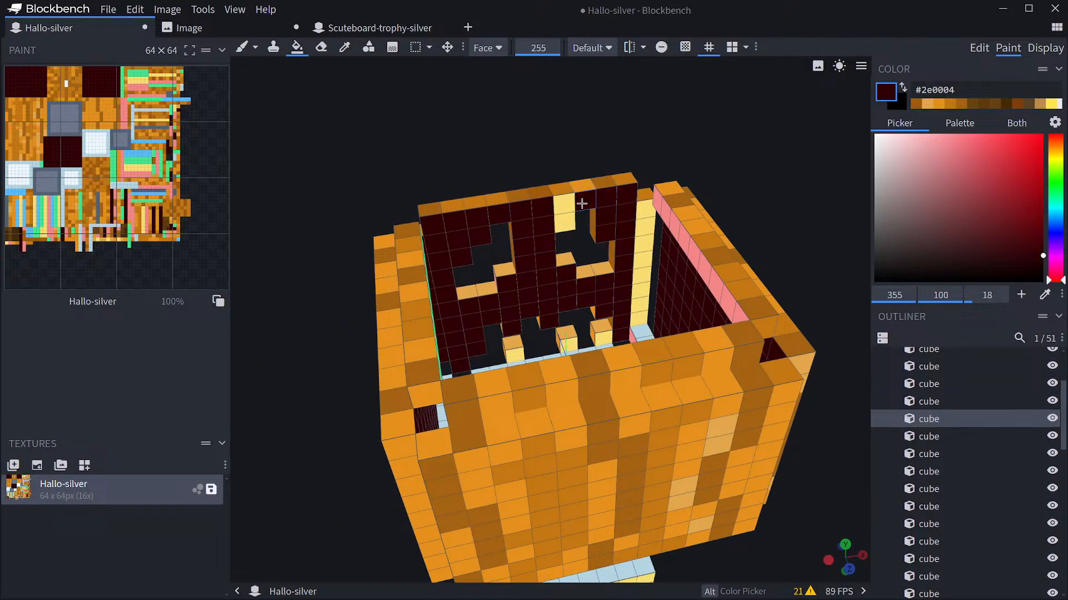
click(562, 208)
click(641, 239)
Fill the inner faces of the upper rim cubes on the right, back and left walls with #2e0004.
drag(810, 276, 826, 251)
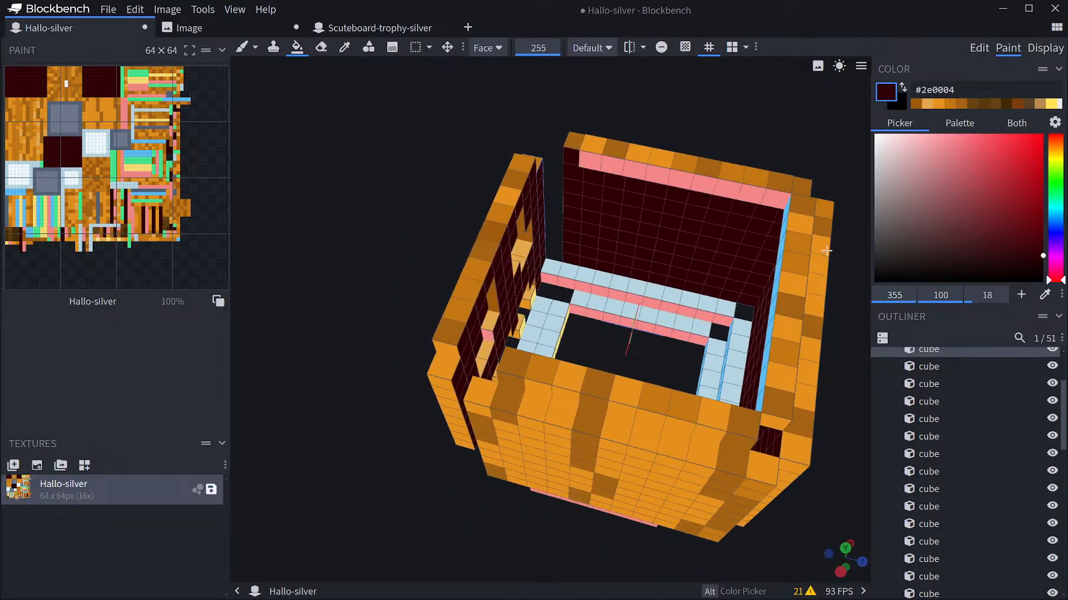
click(724, 191)
drag(401, 231, 596, 185)
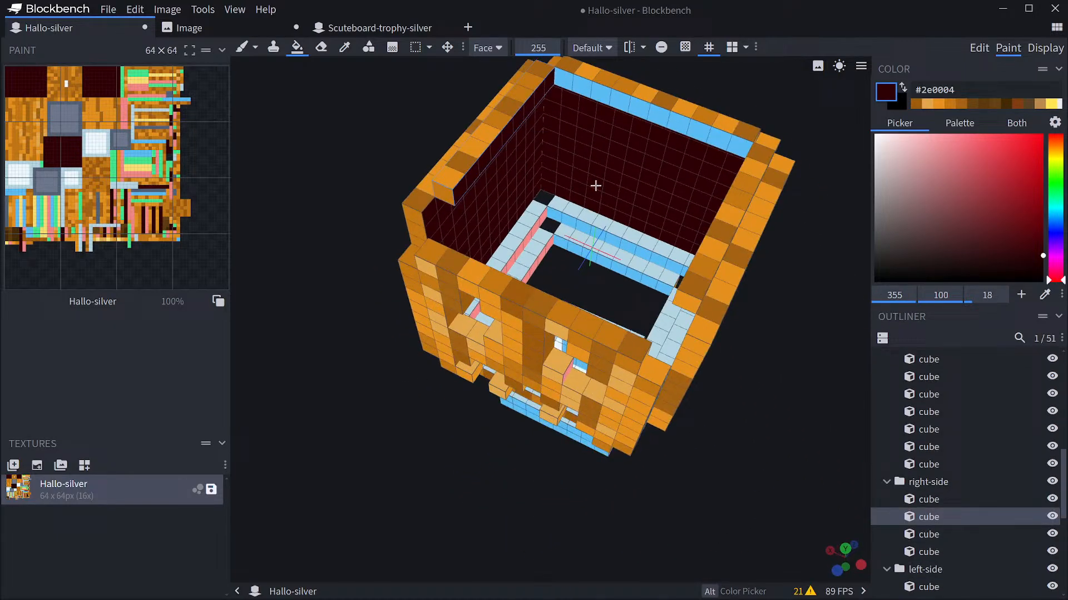
click(659, 116)
drag(787, 336, 845, 347)
click(612, 165)
Fill the inner and top faces of the lower ledge cubes on the back and left-side walls with #2e0004.
drag(795, 275, 704, 310)
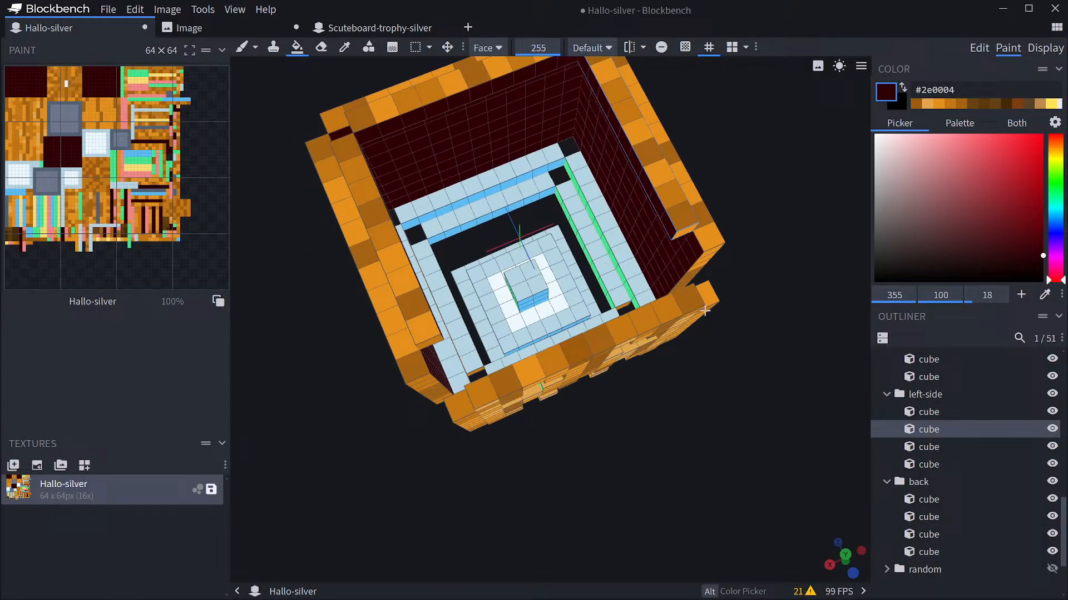
click(490, 185)
click(492, 211)
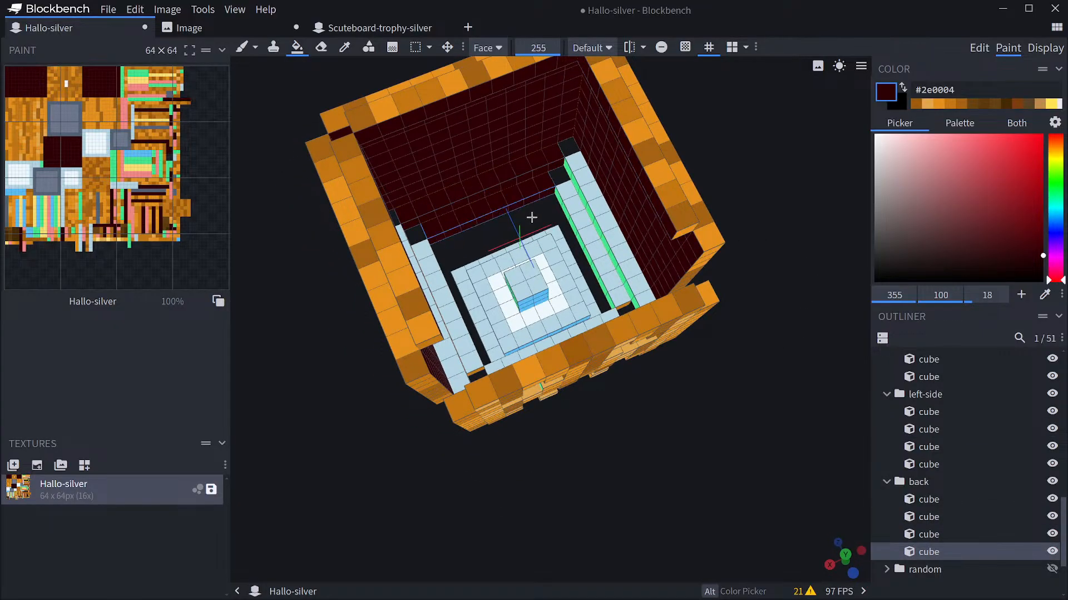
click(571, 221)
click(580, 218)
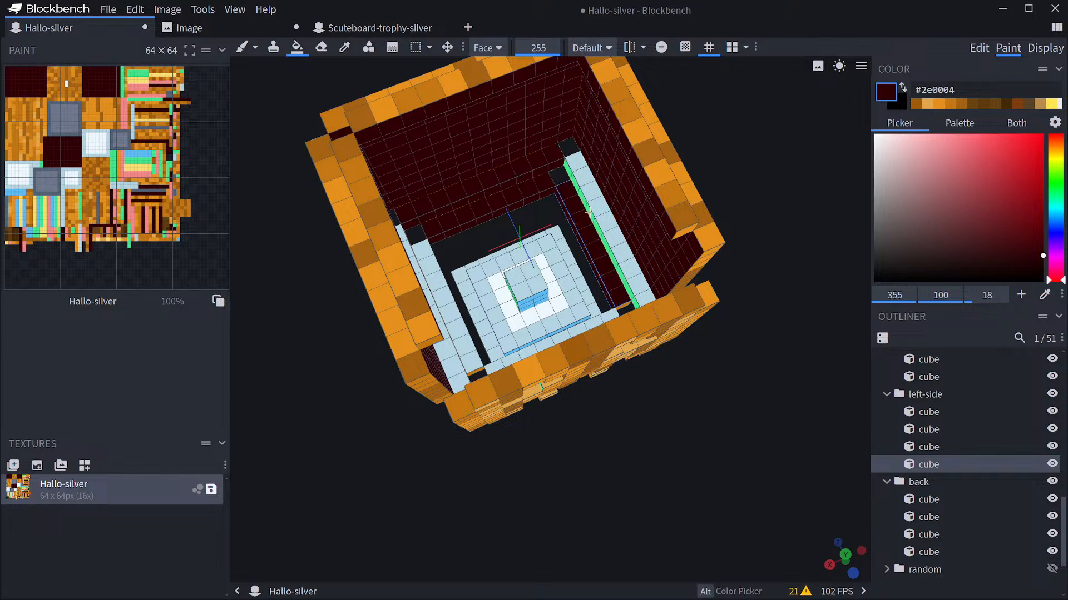
click(590, 214)
click(596, 208)
Fill the inner and top faces of the right-side wall's lower ledge cubes with #2e0004.
mouse_move(743, 278)
mouse_down()
mouse_move(766, 305)
mouse_move(465, 220)
mouse_up()
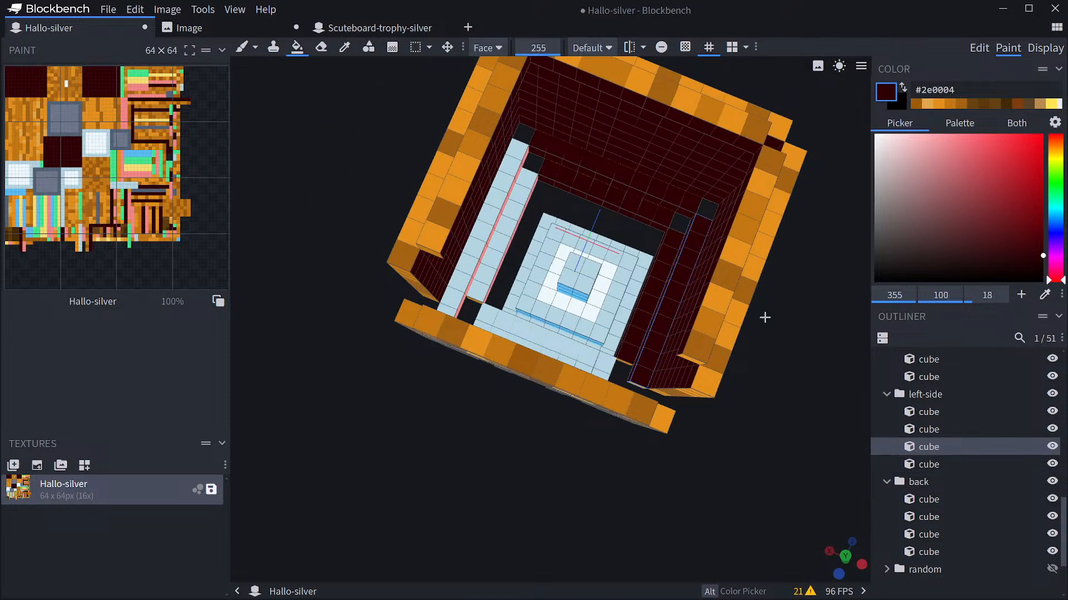
drag(765, 317, 685, 381)
drag(759, 479, 741, 500)
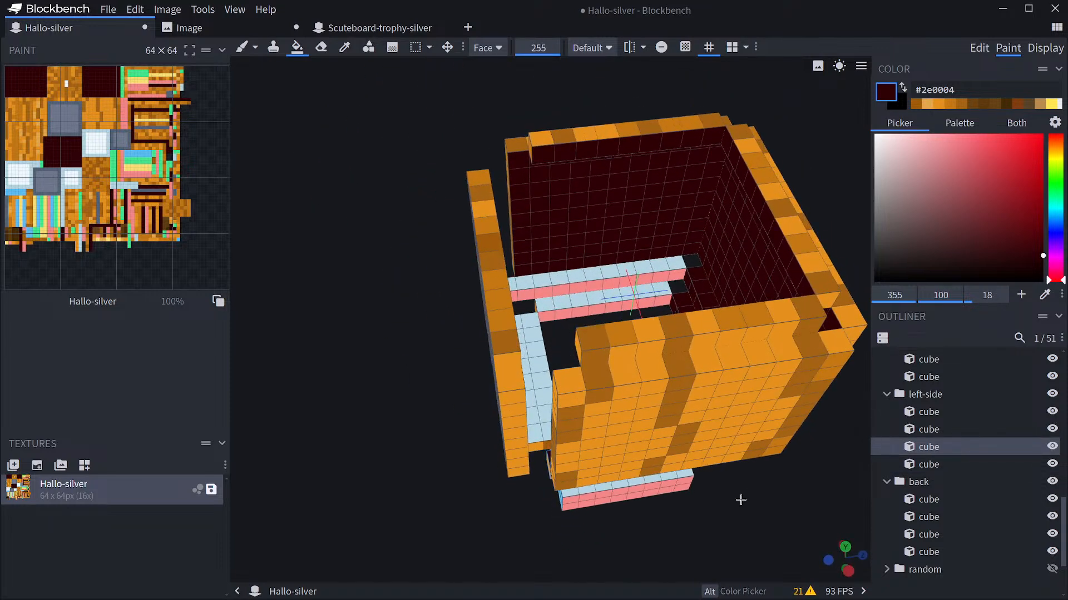
click(586, 316)
click(600, 282)
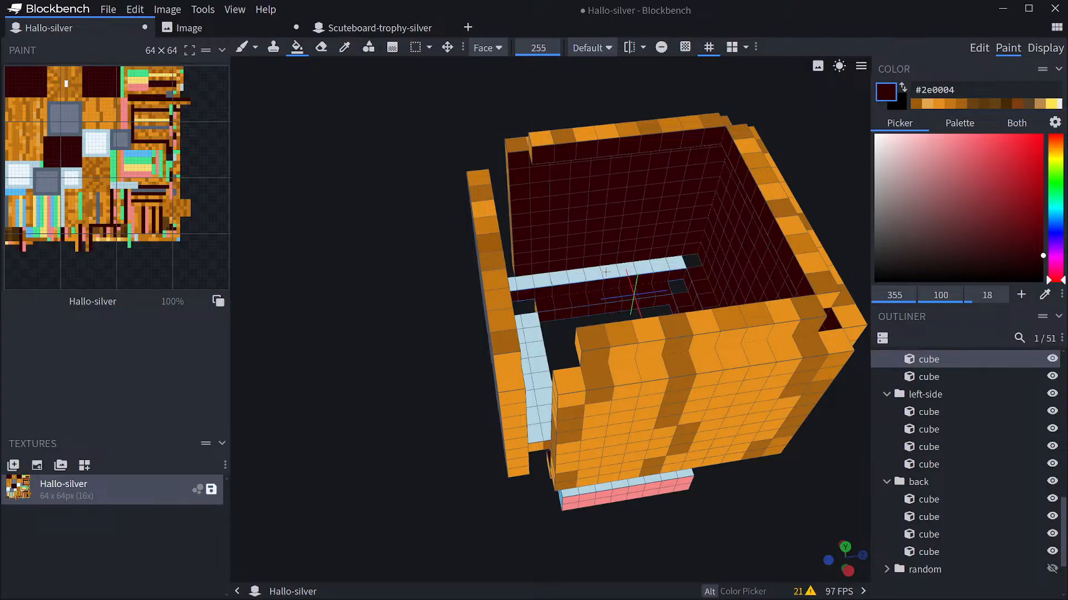
Fill the exposed inner and top faces of the lower ledge behind the carved mouth with #2e0004.
drag(413, 360, 306, 378)
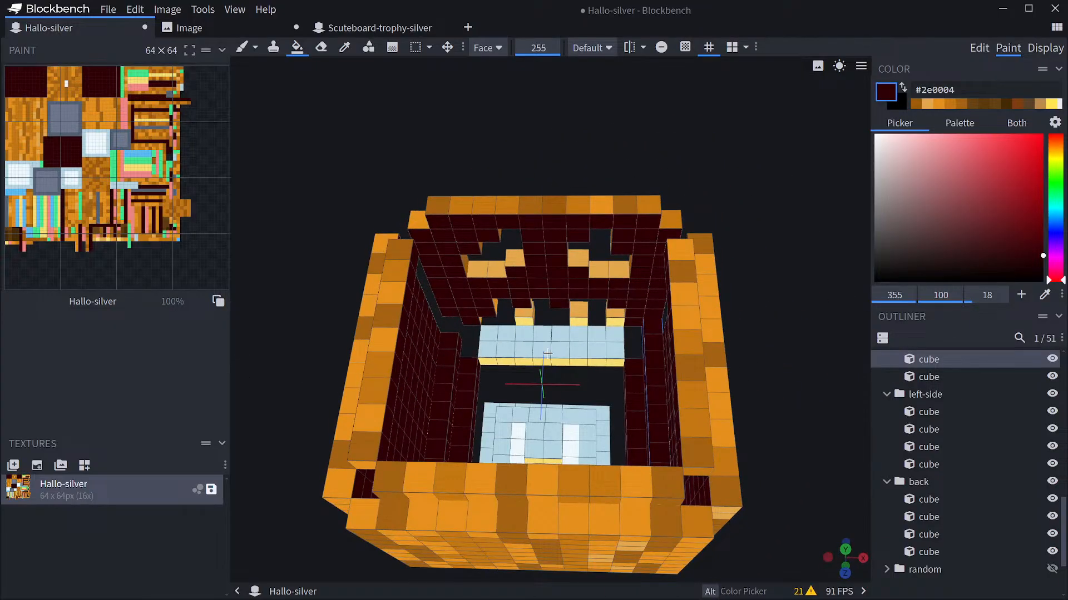
click(555, 348)
mouse_move(576, 367)
mouse_down()
mouse_move(748, 373)
mouse_move(693, 316)
mouse_move(719, 362)
mouse_move(714, 351)
mouse_move(824, 389)
mouse_move(701, 350)
mouse_move(717, 300)
mouse_move(706, 278)
mouse_move(748, 363)
mouse_move(718, 389)
mouse_move(656, 400)
mouse_move(639, 420)
mouse_up()
click(521, 340)
click(580, 338)
click(617, 341)
Collapse the pumpkin's face, right-side, left-side and back groups and hide all four of them.
scroll(940, 461, up, 1)
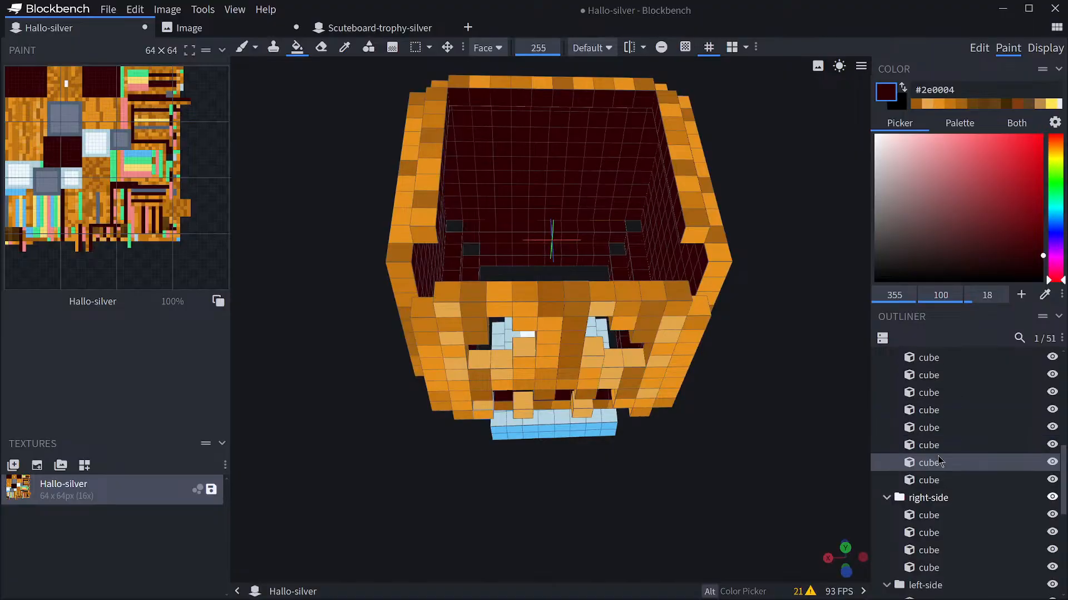
scroll(940, 461, up, 3)
click(886, 428)
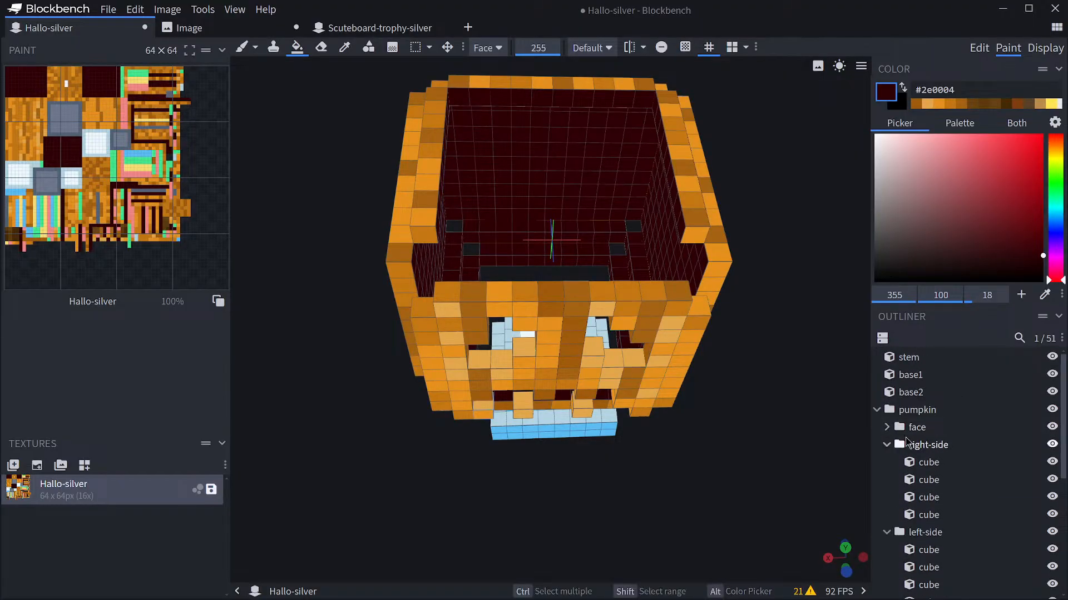
click(887, 480)
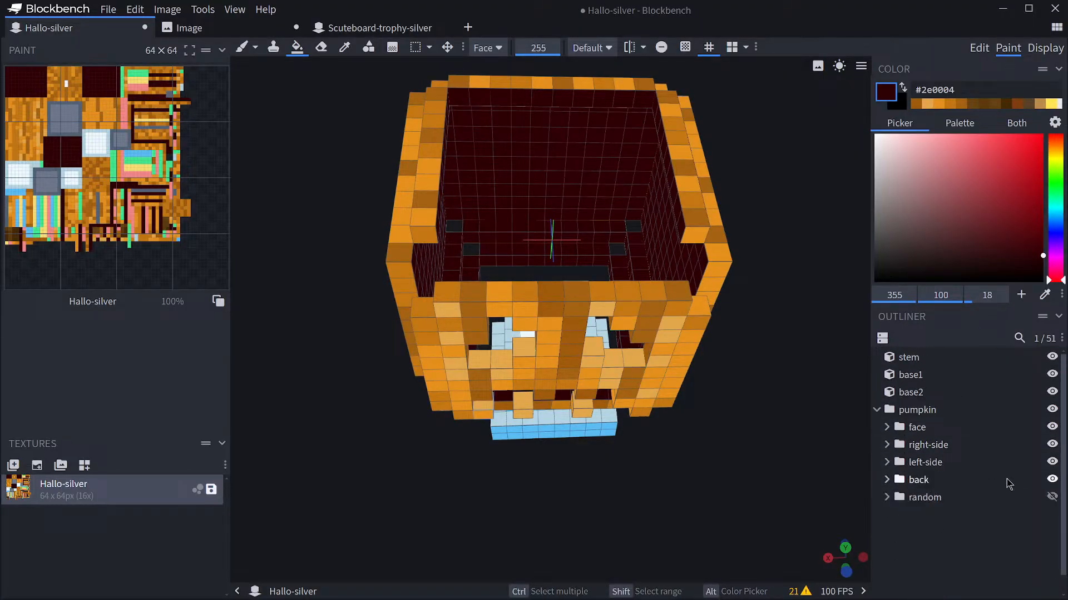
click(1052, 479)
click(1052, 462)
click(1053, 445)
click(1053, 427)
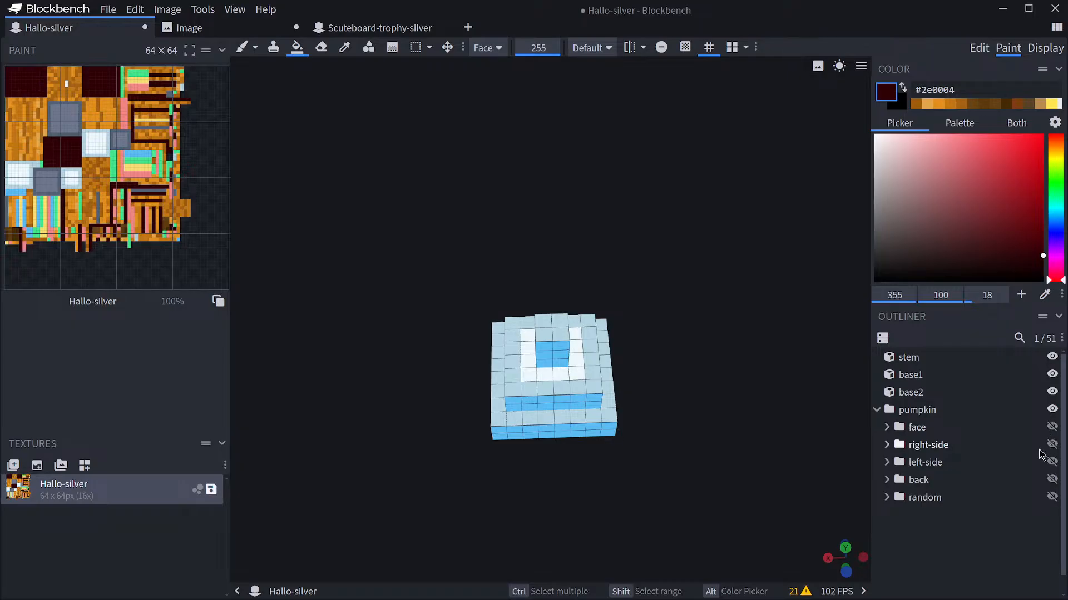
Show the random group and fill the underside of the pumpkin's lid with #2e0004.
click(1052, 480)
click(1052, 480)
click(1052, 462)
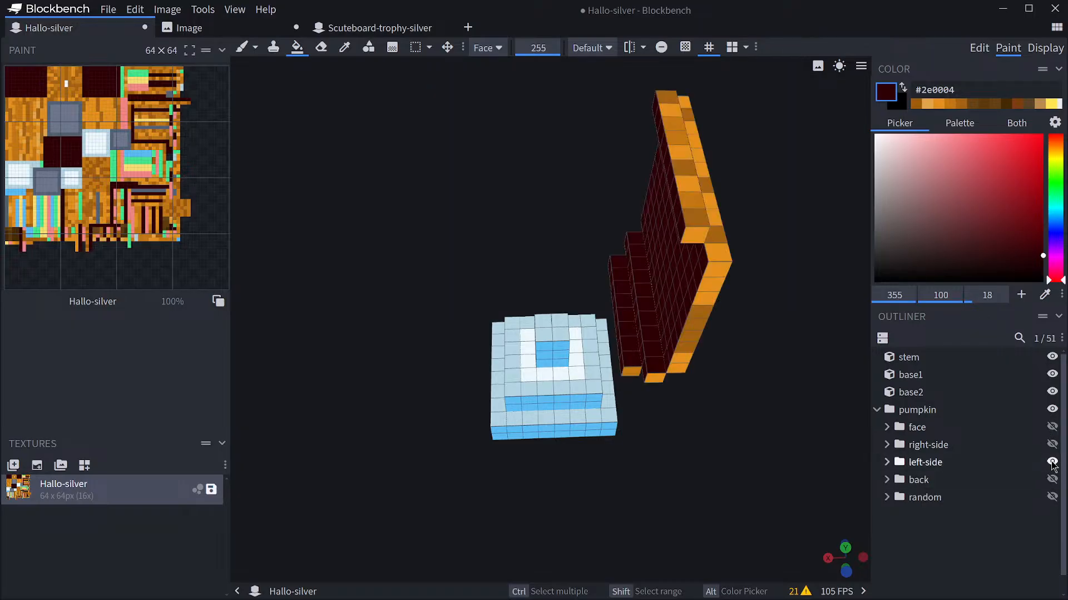
click(1052, 463)
click(1052, 498)
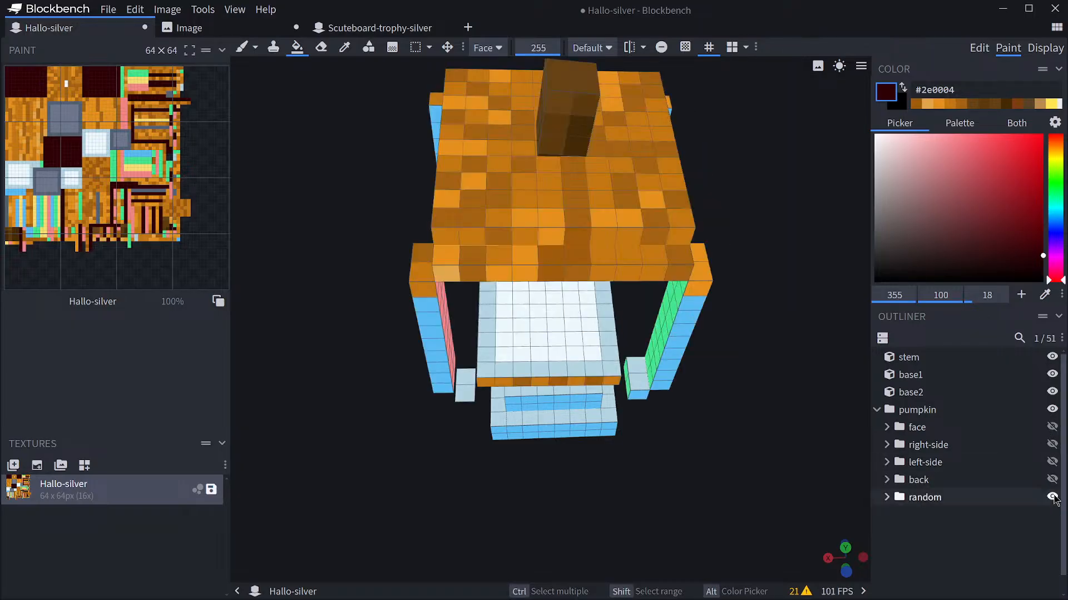
drag(799, 431, 638, 269)
click(637, 269)
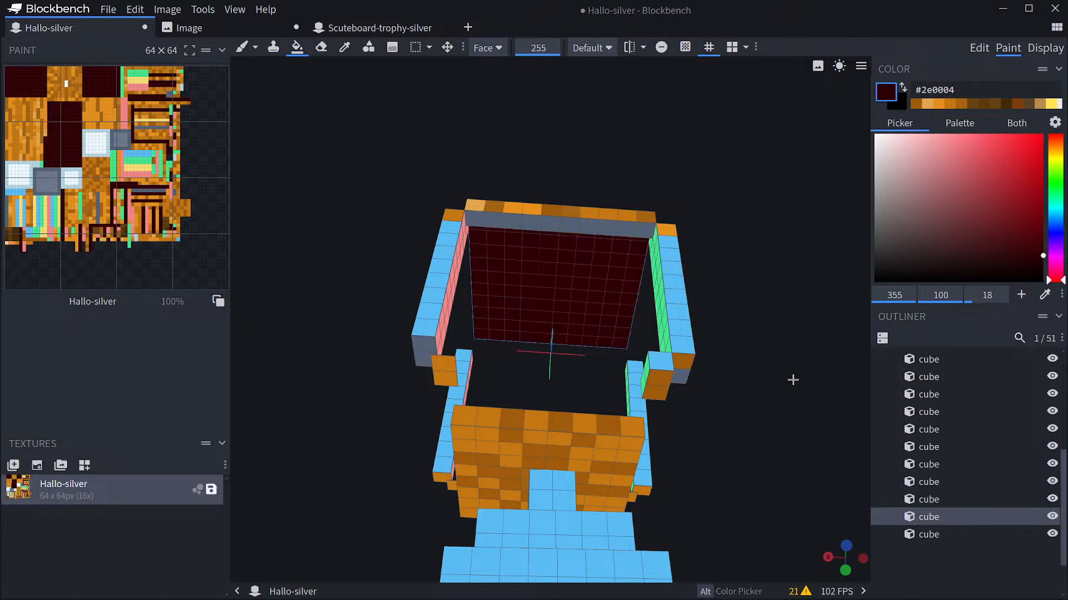
mouse_move(791, 376)
mouse_down()
mouse_move(853, 400)
mouse_move(644, 412)
mouse_move(753, 451)
mouse_up()
Make the pumpkin's back, left-side, right-side and face groups visible again.
scroll(1017, 501, up, 5)
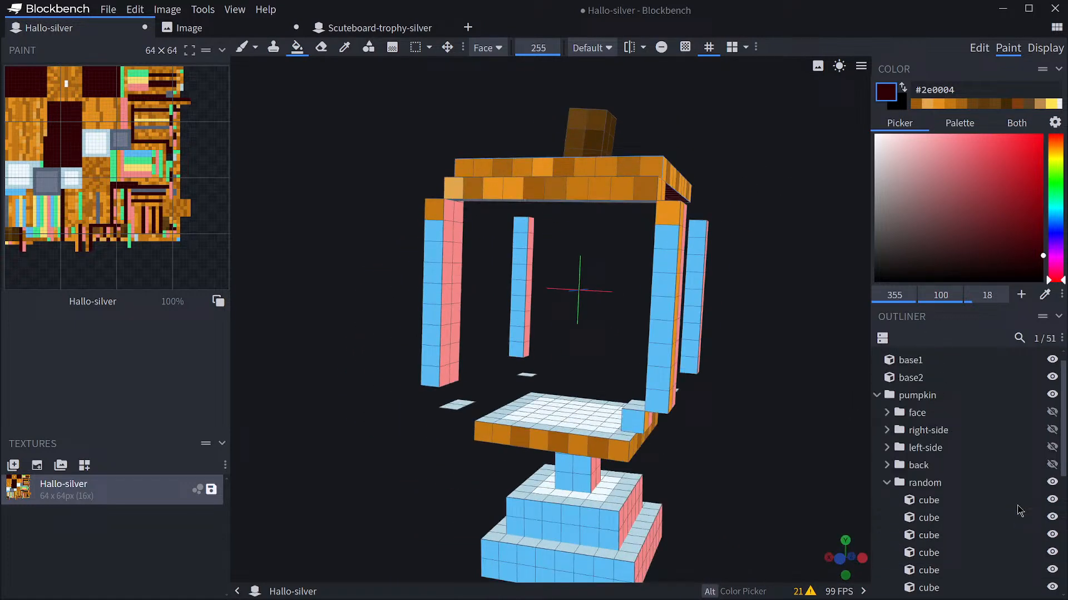
click(1052, 480)
click(1052, 462)
click(1052, 444)
click(1052, 427)
Fill the top of the pumpkin's floor and the blue corner pillar face seen through the eye with #2e0004.
drag(844, 418, 621, 430)
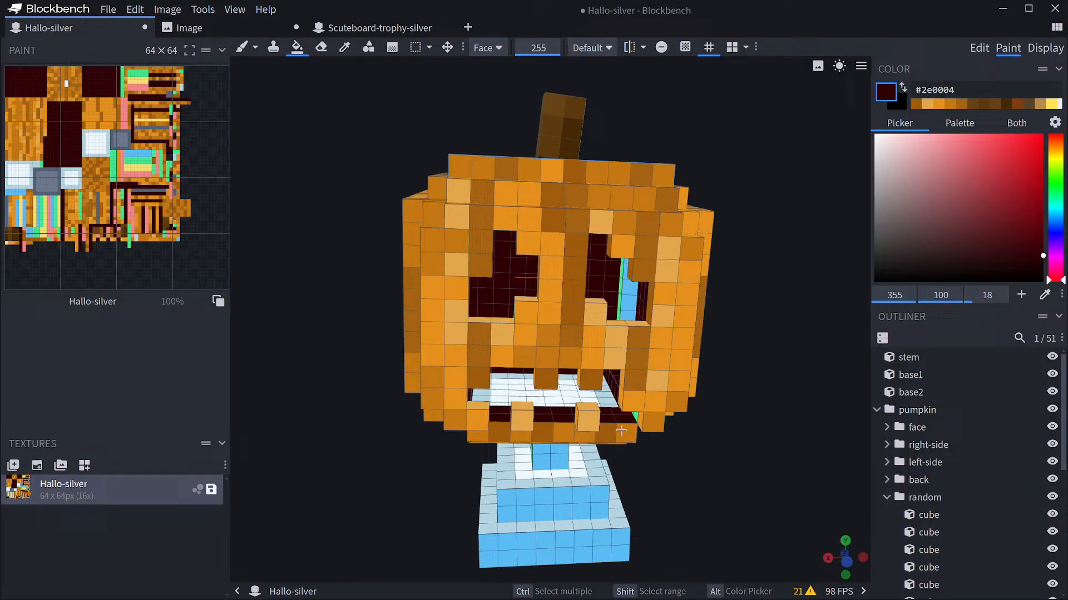
click(573, 399)
drag(841, 440, 747, 352)
scroll(834, 419, up, 5)
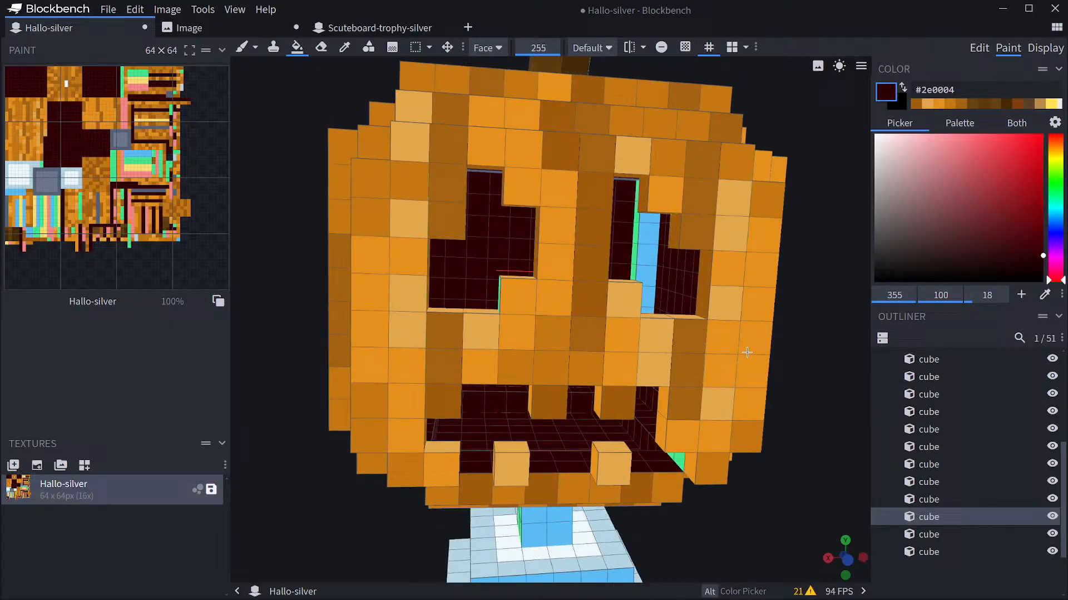
click(645, 264)
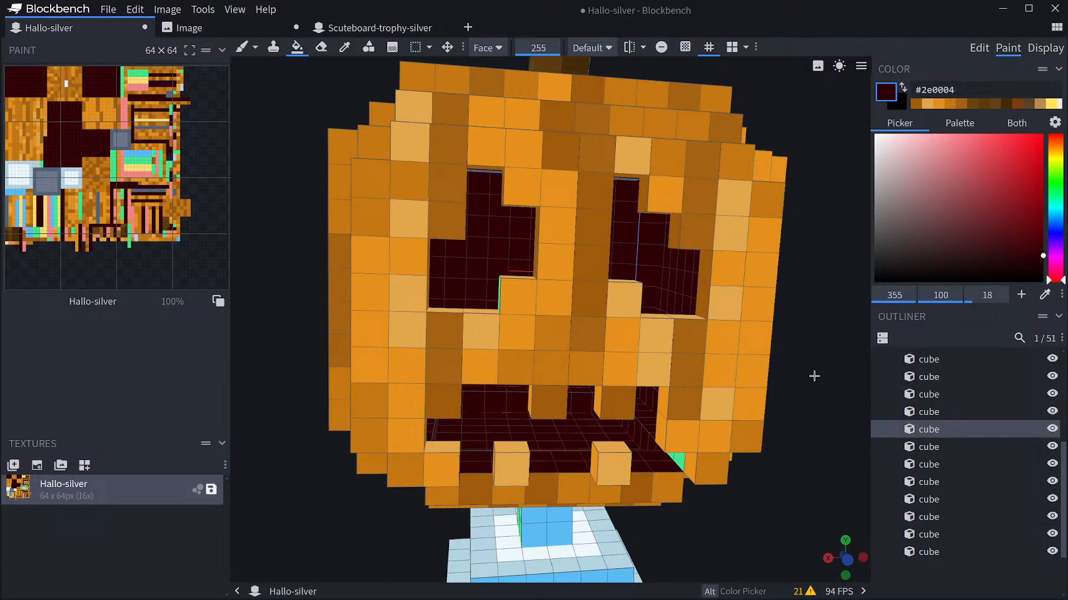
drag(841, 401, 674, 346)
click(877, 382)
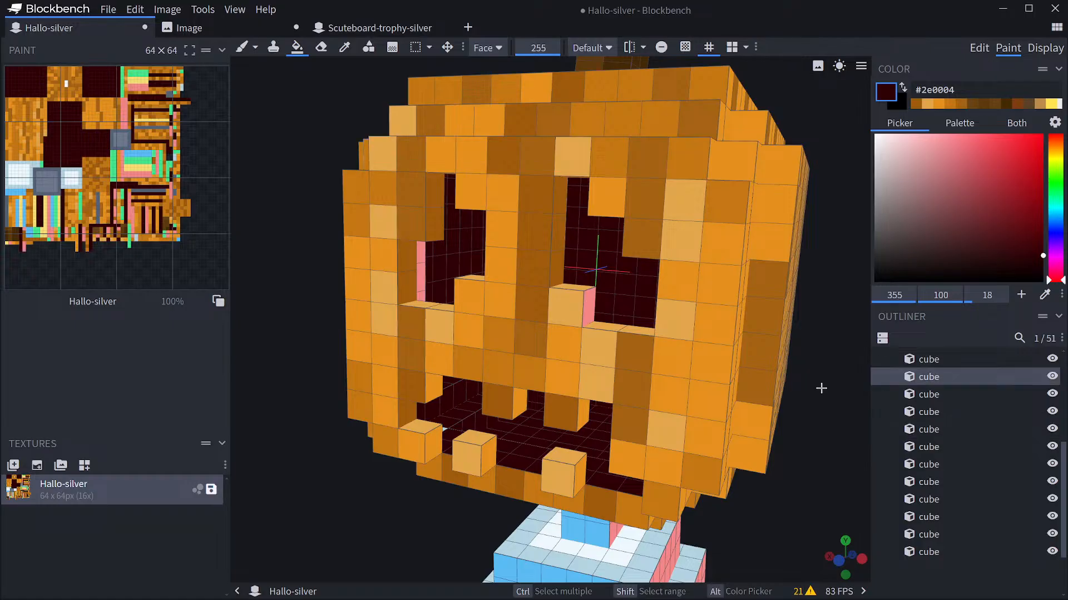
Fill the thin pink pillar face behind the other eye and the uncoloured faces inside the mouth with #2e0004.
drag(818, 389, 486, 265)
click(484, 256)
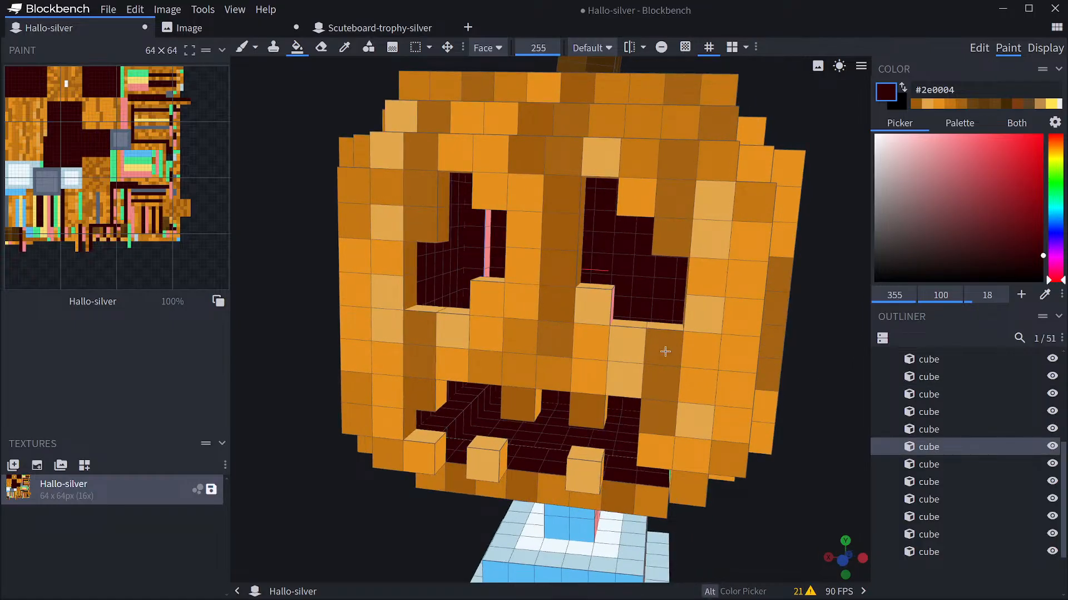
click(486, 264)
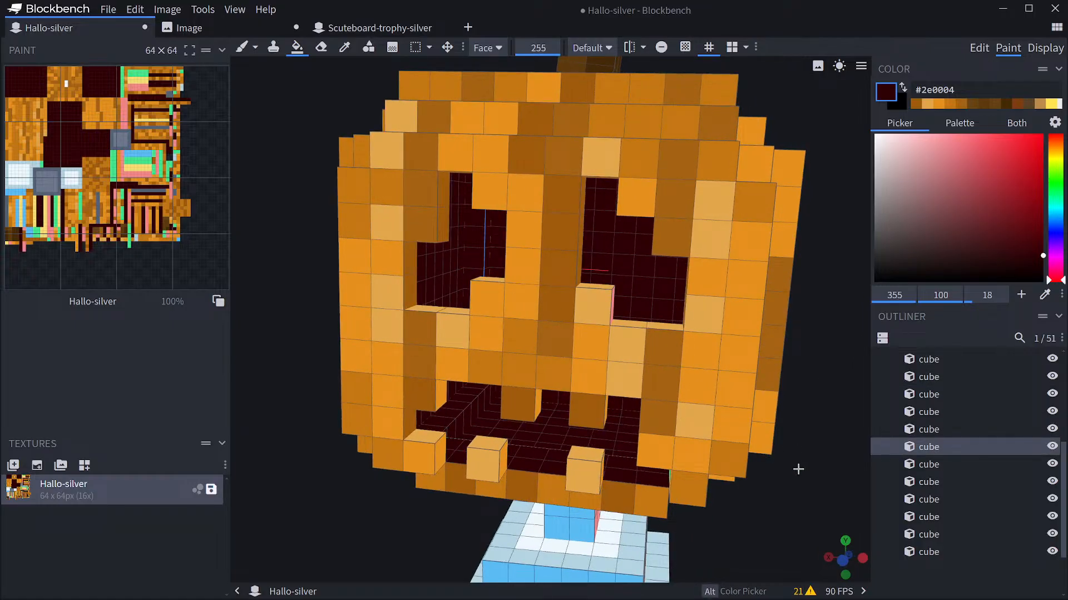
drag(797, 470, 765, 485)
click(632, 424)
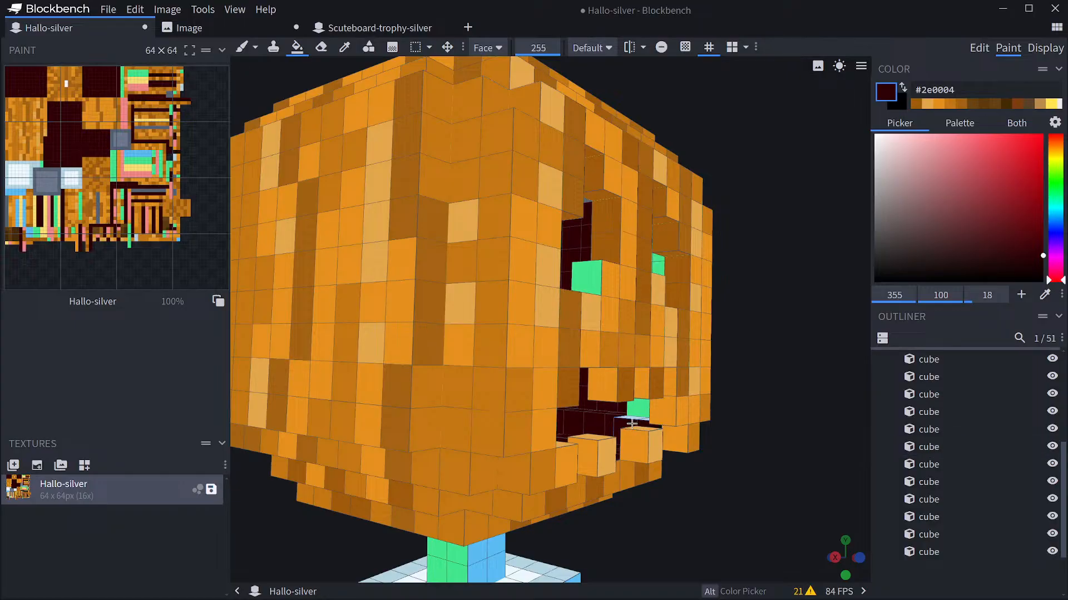
click(638, 411)
Paint the green and pink side pixels of the raised cubes in the eyes with sampled #a05b0c and #e4901d.
drag(793, 448, 746, 486)
alt+click(701, 309)
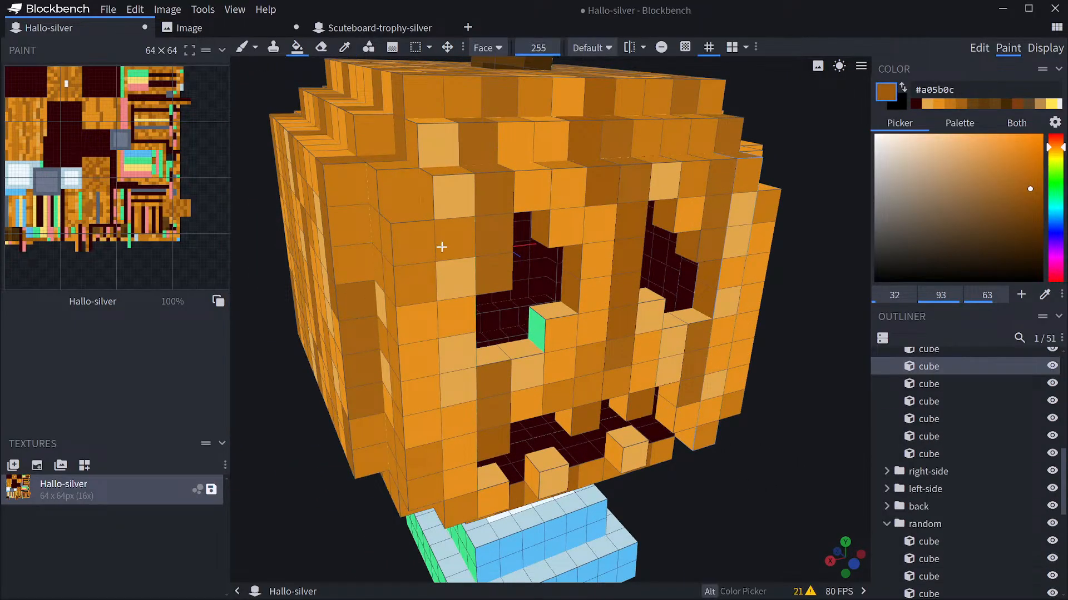
click(241, 47)
click(536, 328)
mouse_move(763, 432)
mouse_down()
mouse_move(814, 479)
mouse_move(874, 460)
mouse_move(798, 486)
mouse_move(726, 479)
mouse_up()
alt+click(594, 302)
click(562, 297)
click(563, 317)
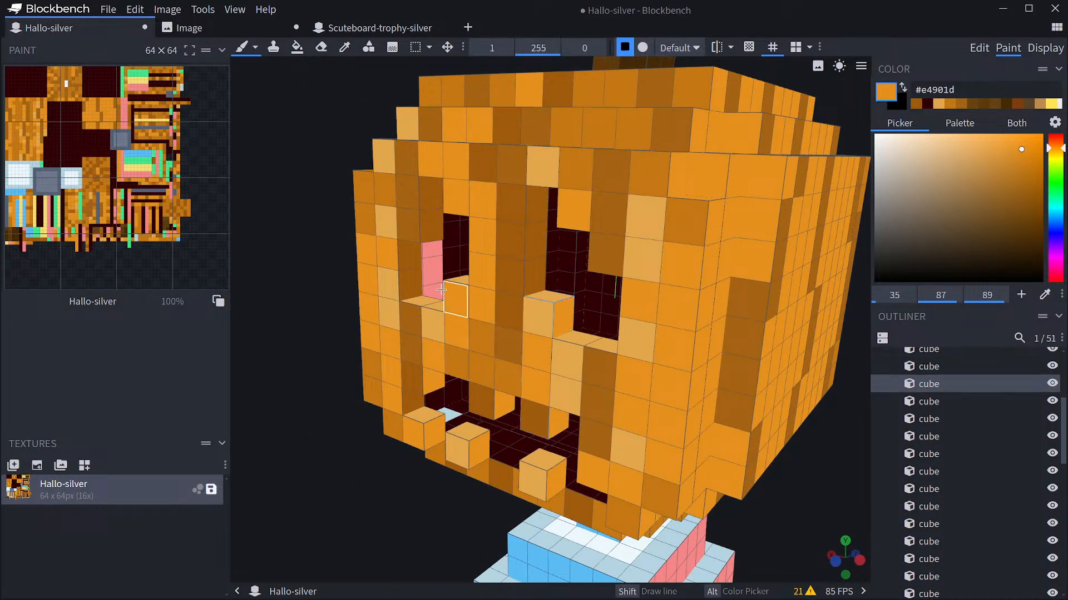
Sample #2e0004 from the interior and fill the remaining pink corner pillar face visible through the eye and mouth.
drag(326, 369, 306, 369)
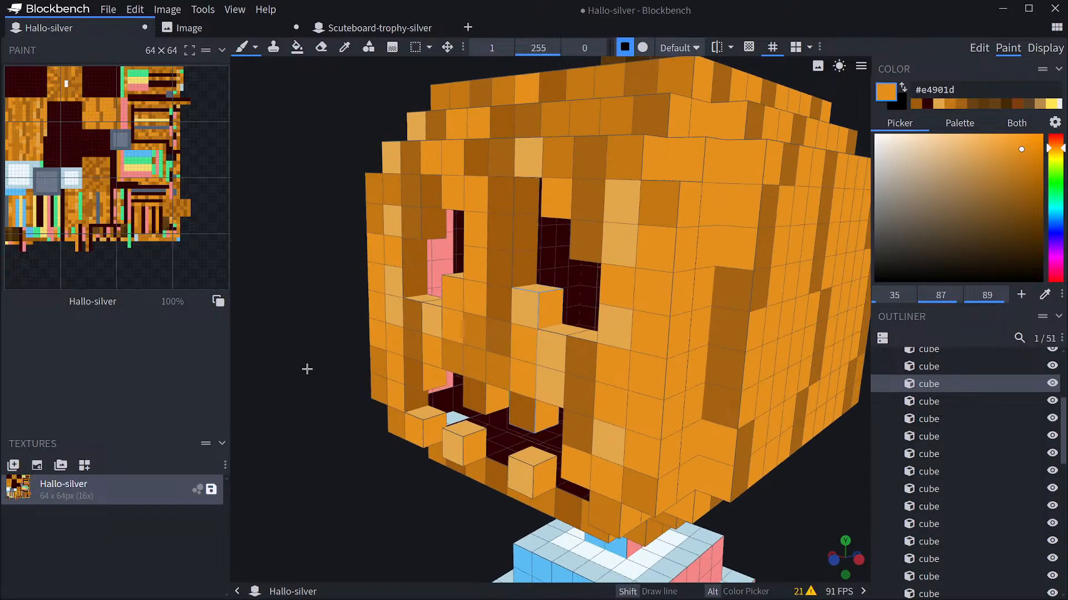
click(345, 47)
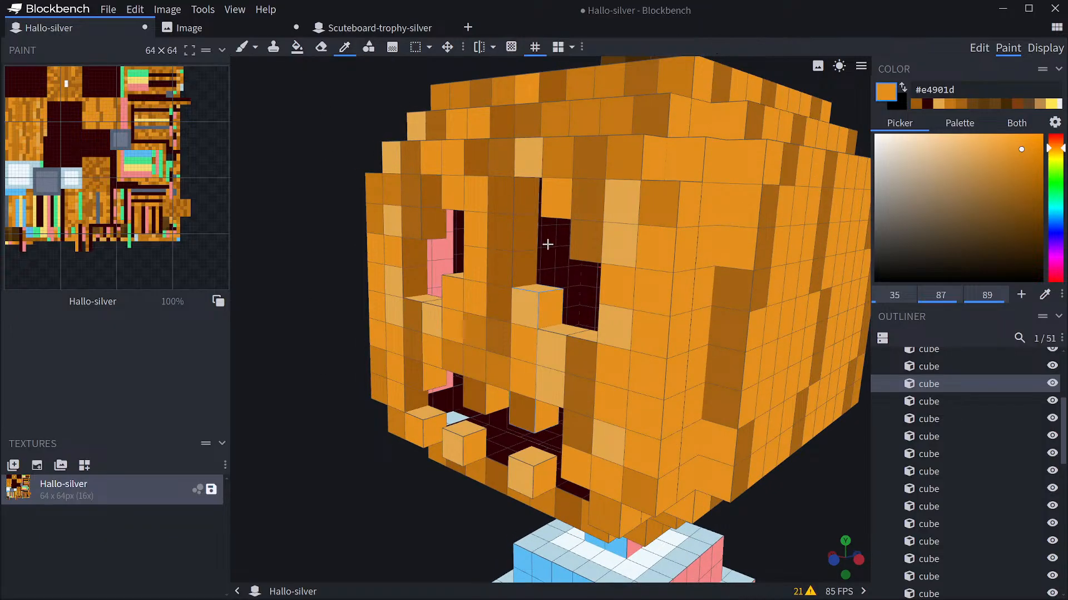
click(548, 244)
click(445, 256)
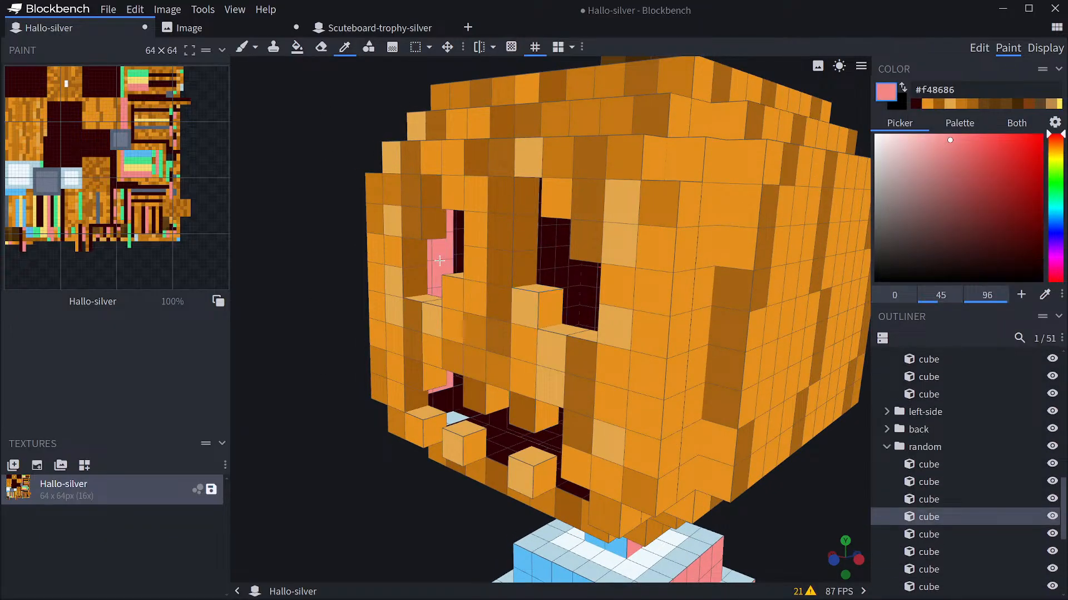
mouse_move(345, 317)
mouse_down()
mouse_move(389, 311)
mouse_move(346, 302)
mouse_up()
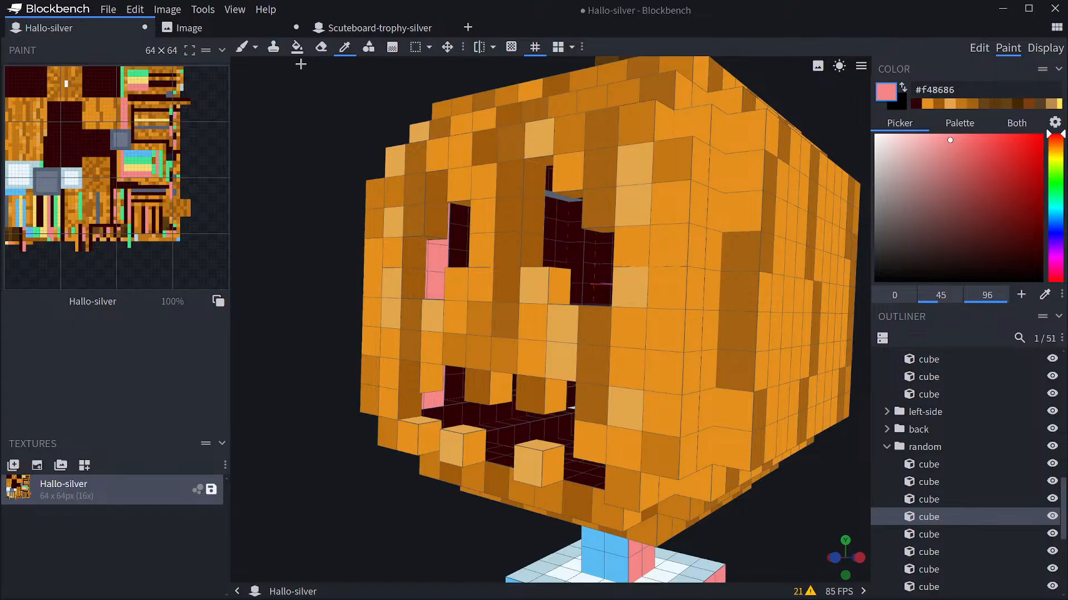
click(297, 46)
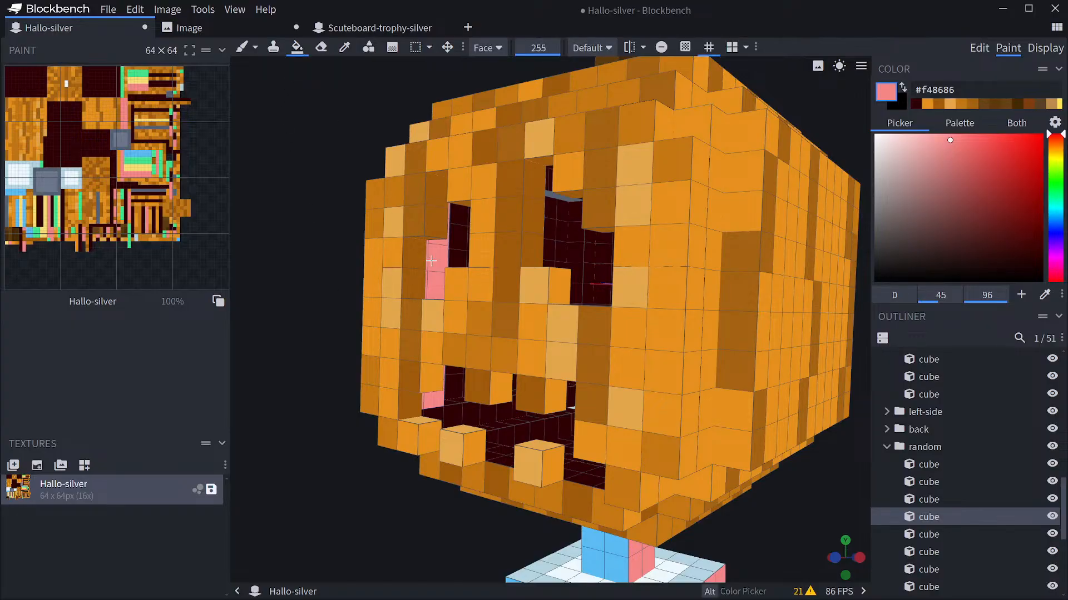
alt+click(453, 245)
click(439, 261)
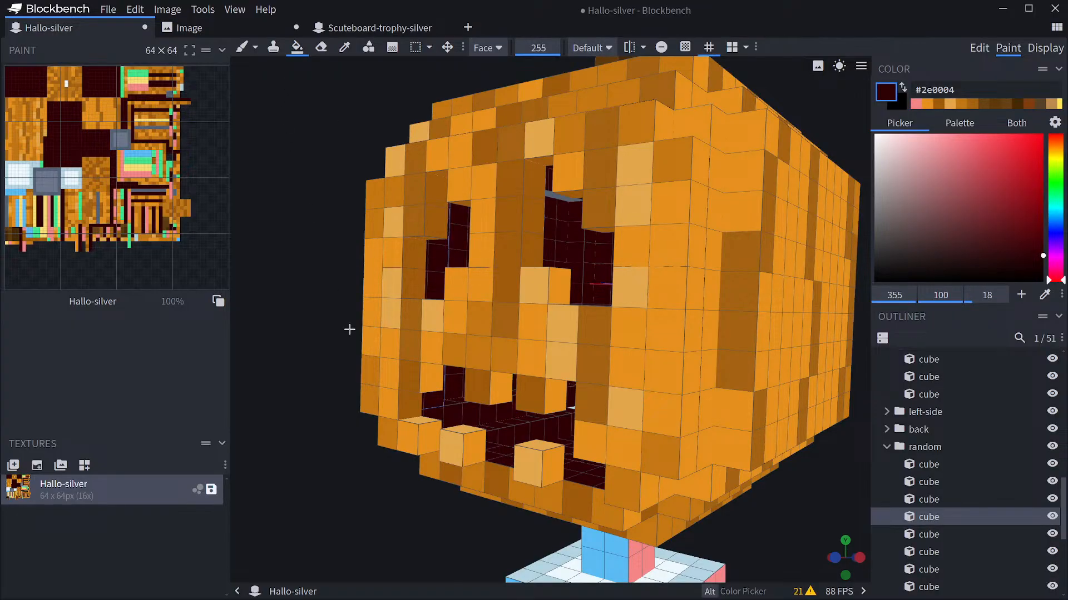
Fill the grey undersides of the back and left-side rim cubes and the lid's edge with #2e0004.
drag(349, 329, 432, 275)
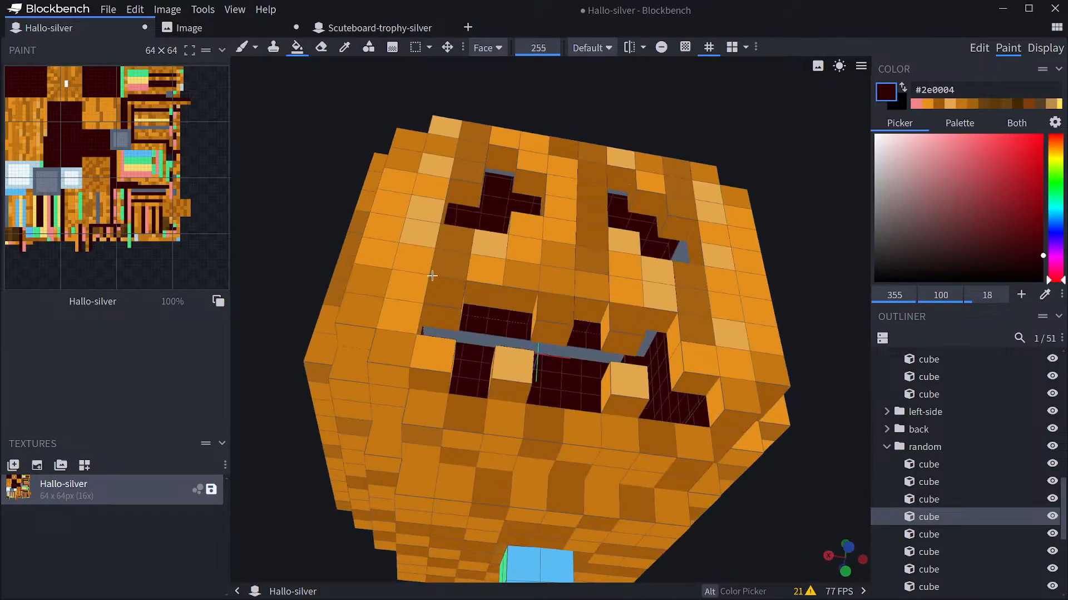
click(489, 335)
click(682, 252)
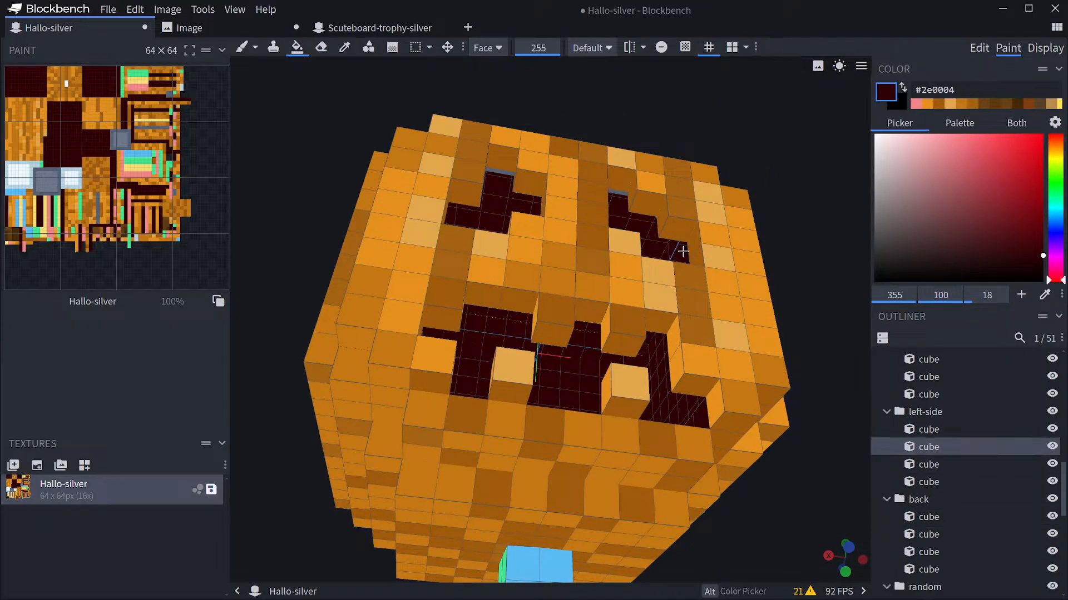
click(617, 193)
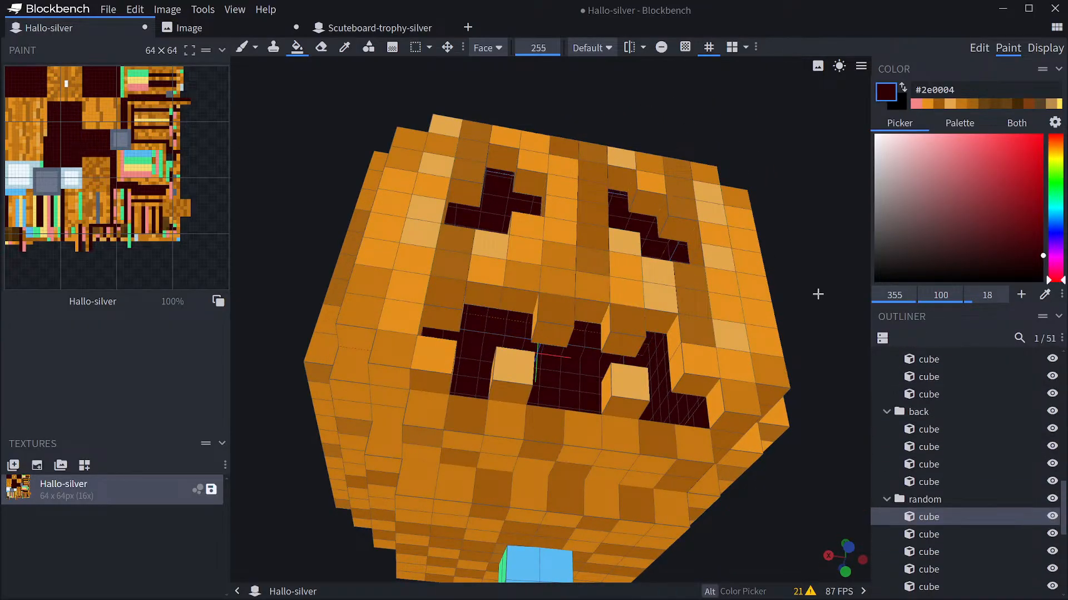
Fill the small light-blue top faces on the interior floor corners, seen through both eyes, with #2e0004.
drag(817, 294, 860, 377)
click(458, 244)
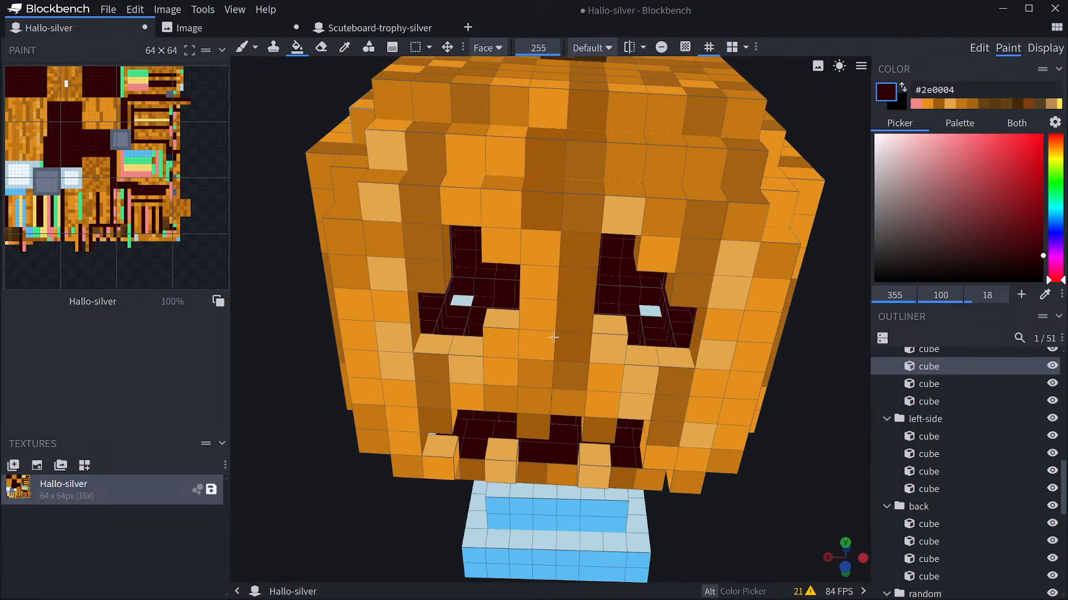
click(465, 304)
click(648, 312)
drag(750, 468, 856, 476)
drag(779, 477, 818, 477)
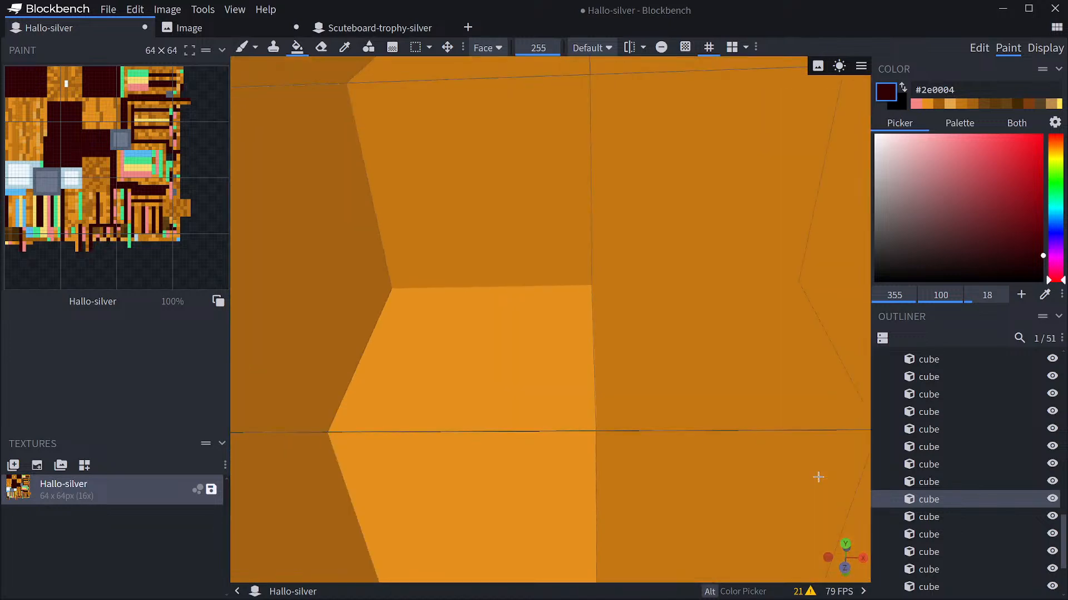
Fill the yellow corner pillar faces inside the pumpkin, on both sides of the carved face, with #2e0004.
scroll(818, 477, up, 3)
click(741, 461)
click(346, 469)
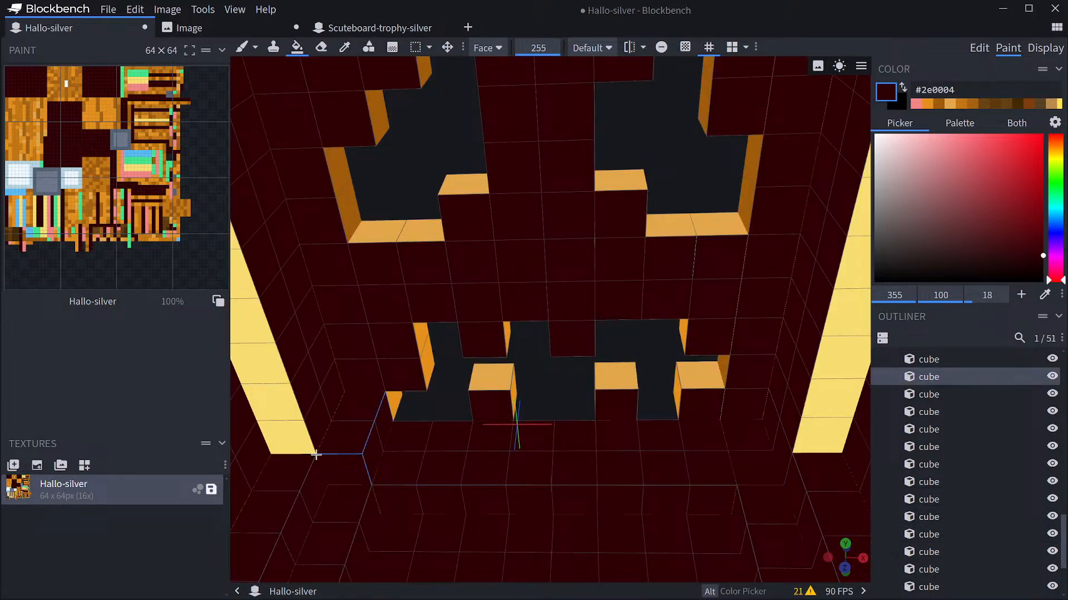
click(294, 437)
click(823, 408)
scroll(703, 360, down, 5)
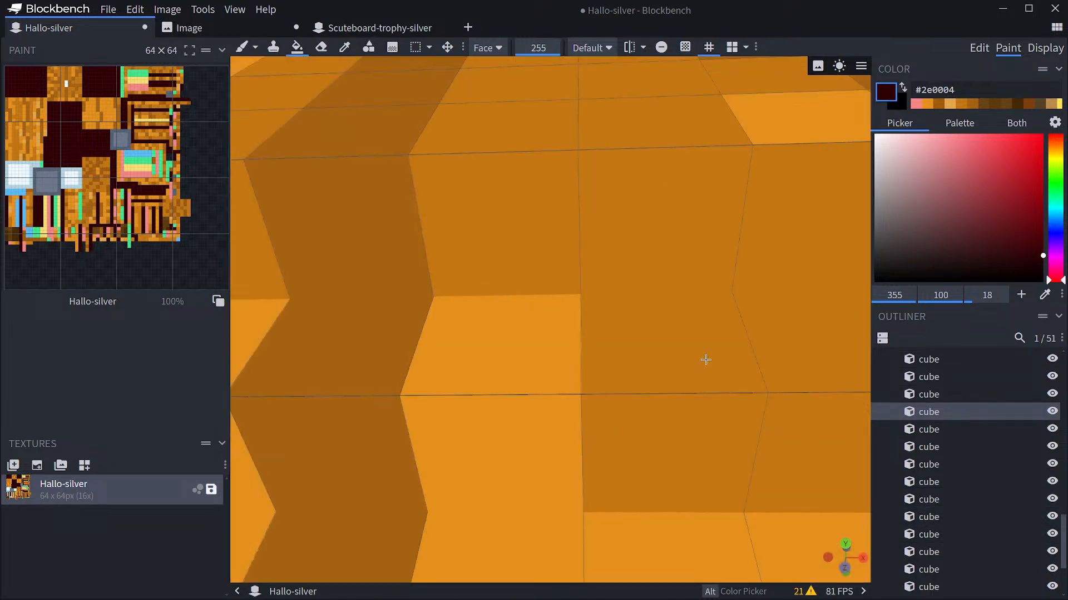
Fill the leftover interior edge faces near the eye openings, including the green one, with #2e0004.
drag(825, 258, 726, 260)
scroll(781, 310, up, 6)
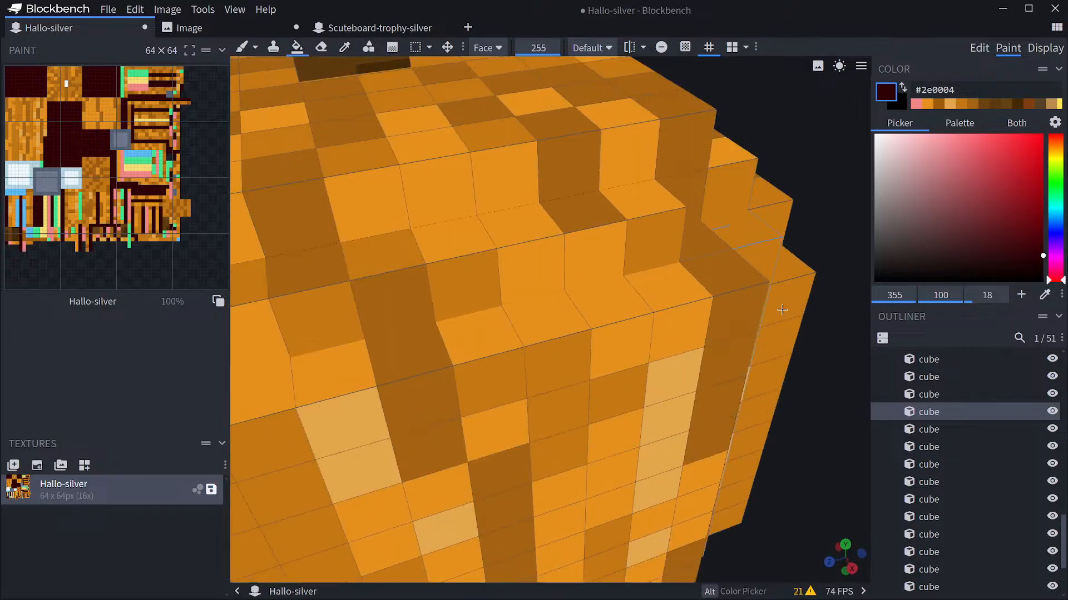
mouse_move(608, 354)
right_down()
mouse_move(651, 362)
mouse_move(751, 296)
right_up()
drag(708, 310, 851, 180)
click(679, 285)
click(517, 240)
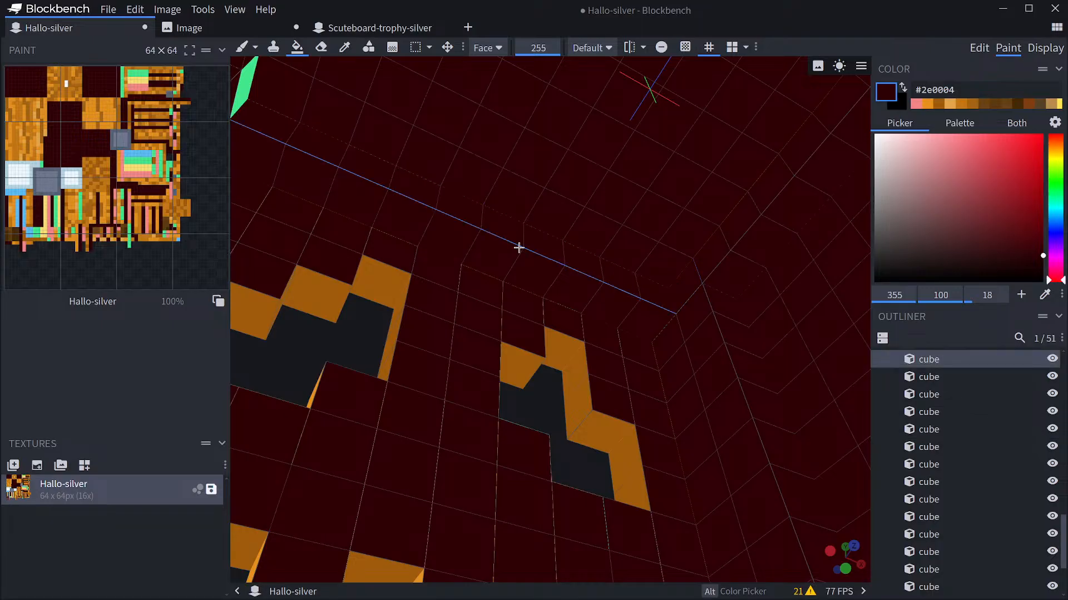
click(246, 93)
drag(312, 332, 545, 445)
scroll(545, 445, down, 15)
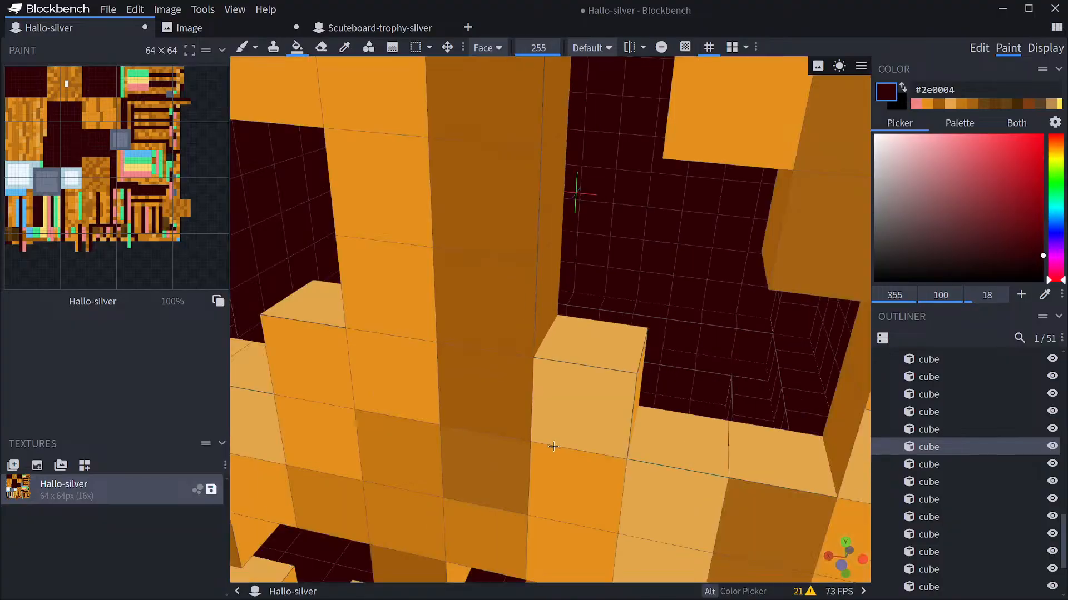
scroll(632, 485, down, 5)
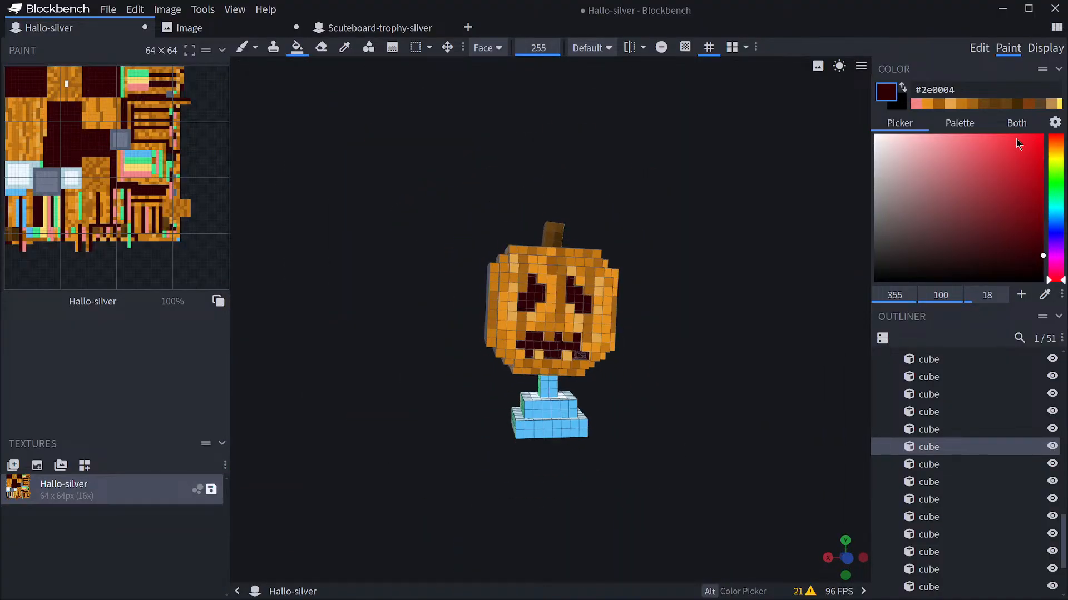
Preview the trophy in the item frame display slot and return to Edit mode.
click(1046, 48)
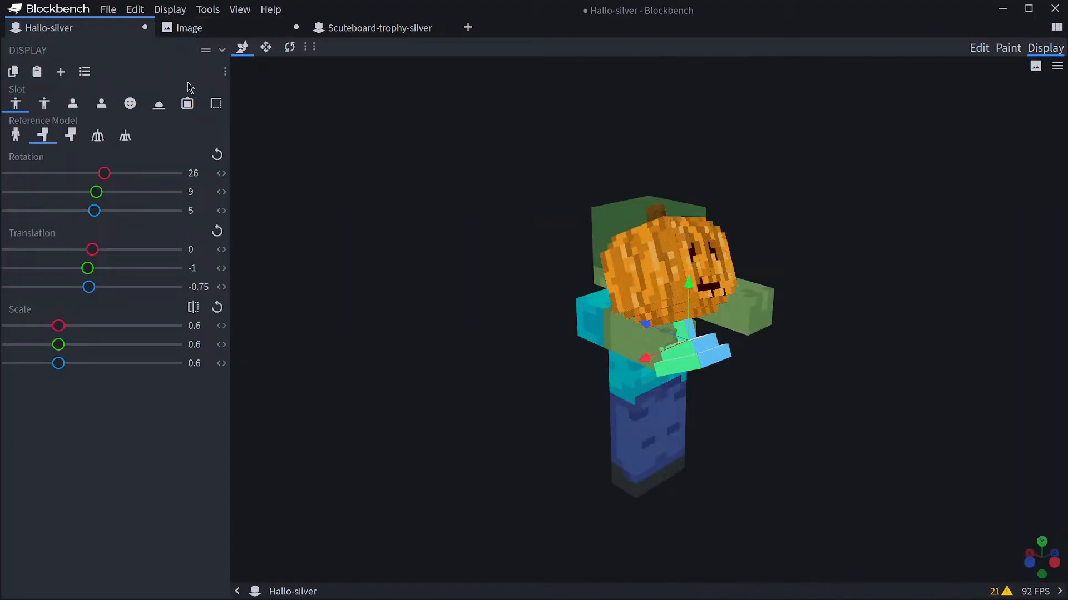
click(187, 102)
drag(530, 348, 627, 441)
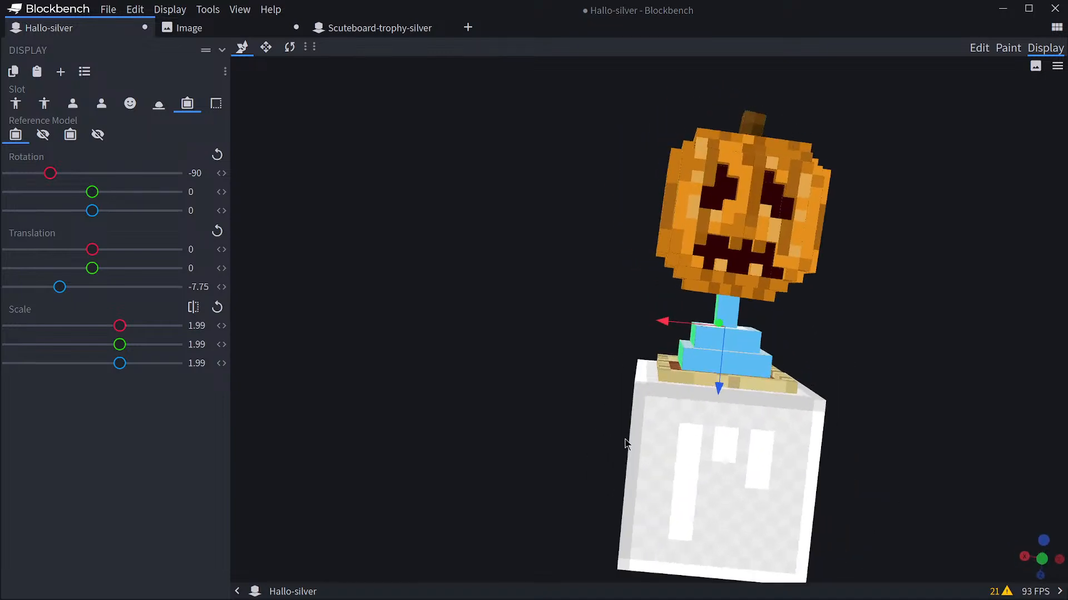
click(977, 50)
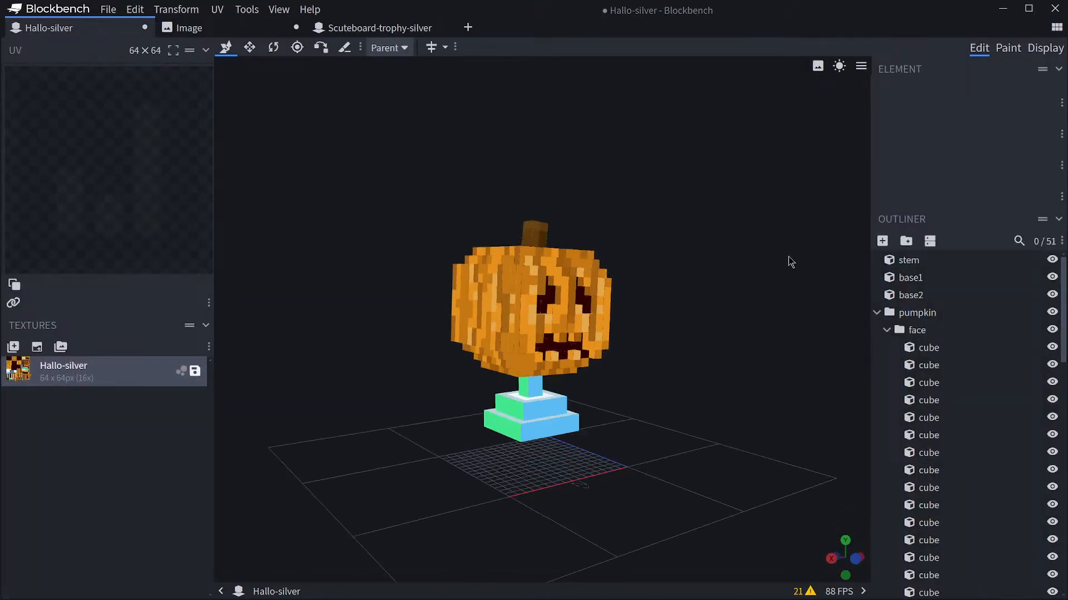
drag(791, 262, 745, 256)
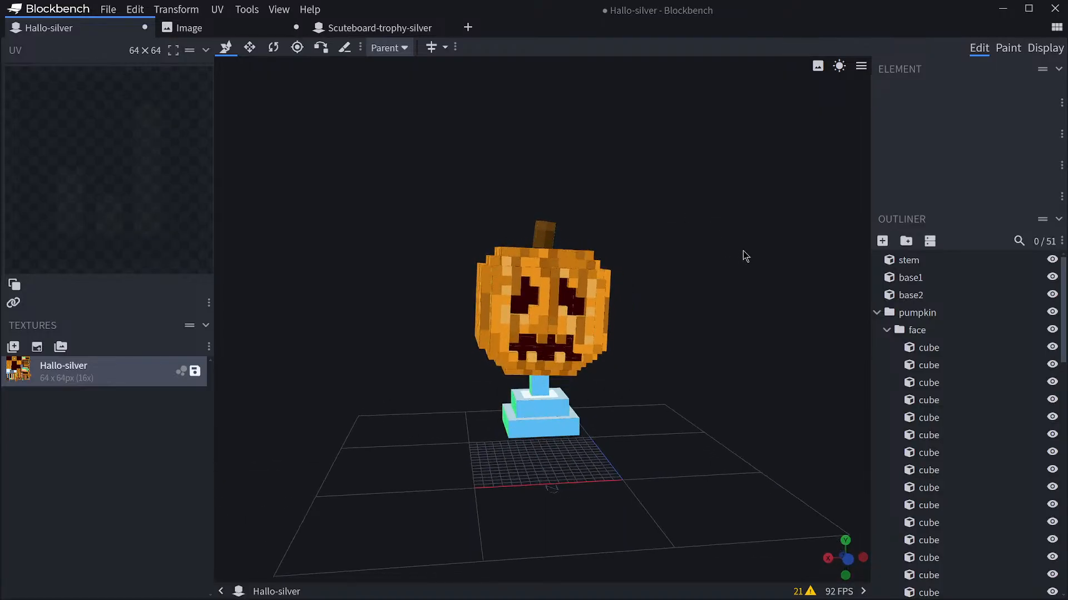
Close the Scuteboard-trophy-silver project and open the ScuteboardTrophy model in its place.
click(369, 28)
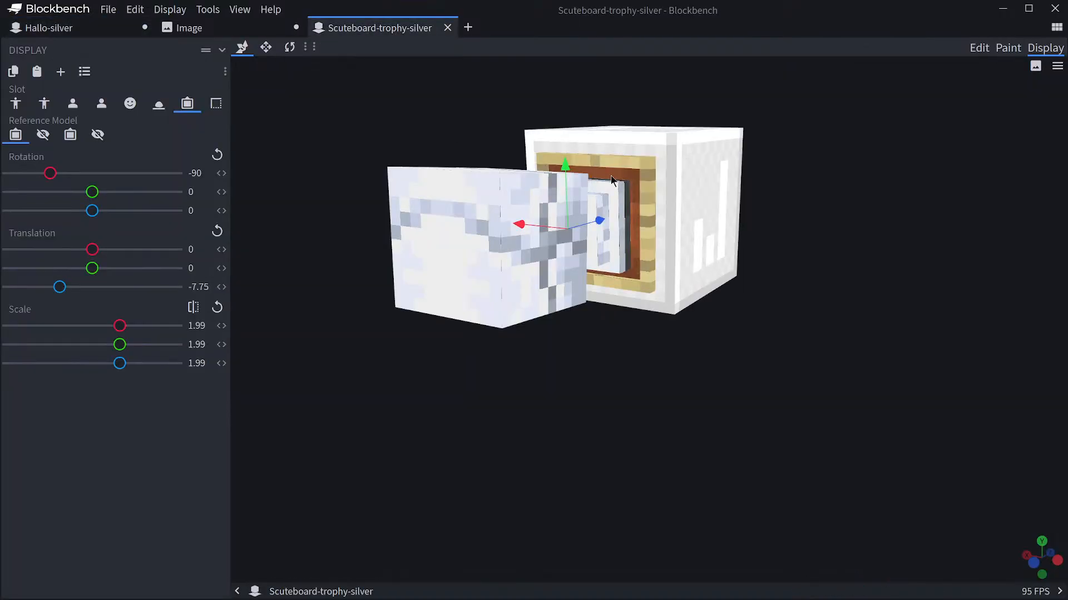
click(448, 27)
click(317, 28)
click(608, 305)
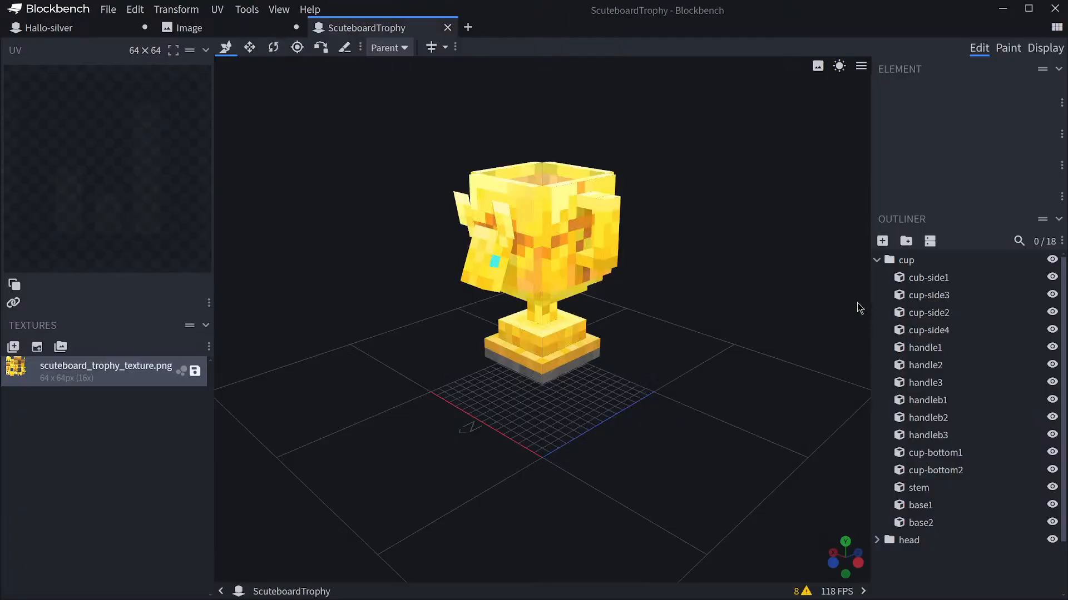
Examine the gold trophy's cup and base, hiding the head group and showing it again.
drag(858, 305, 816, 332)
scroll(769, 303, up, 4)
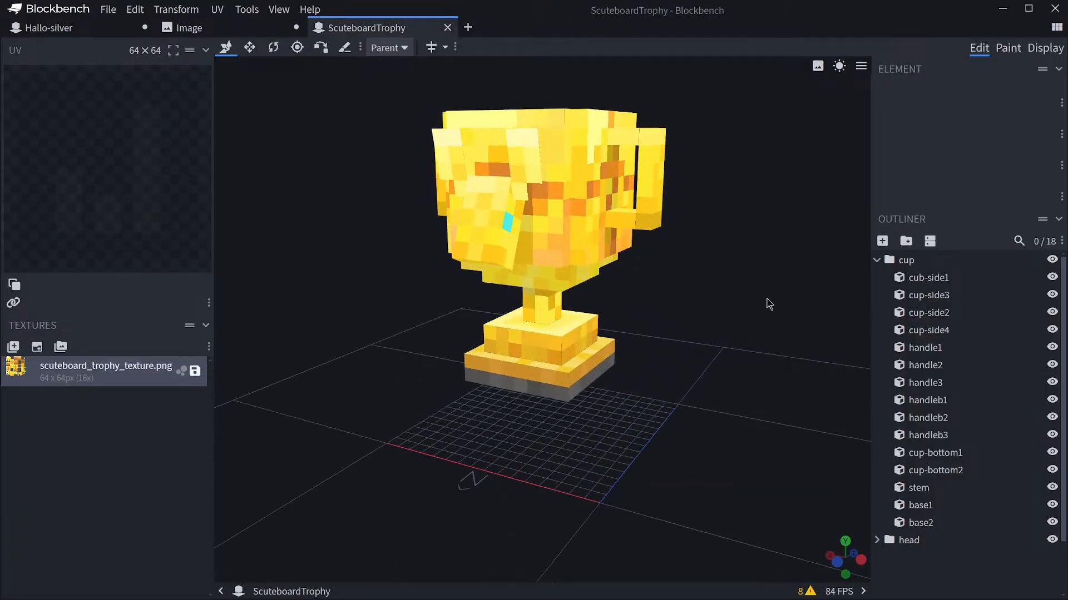
drag(768, 303, 744, 315)
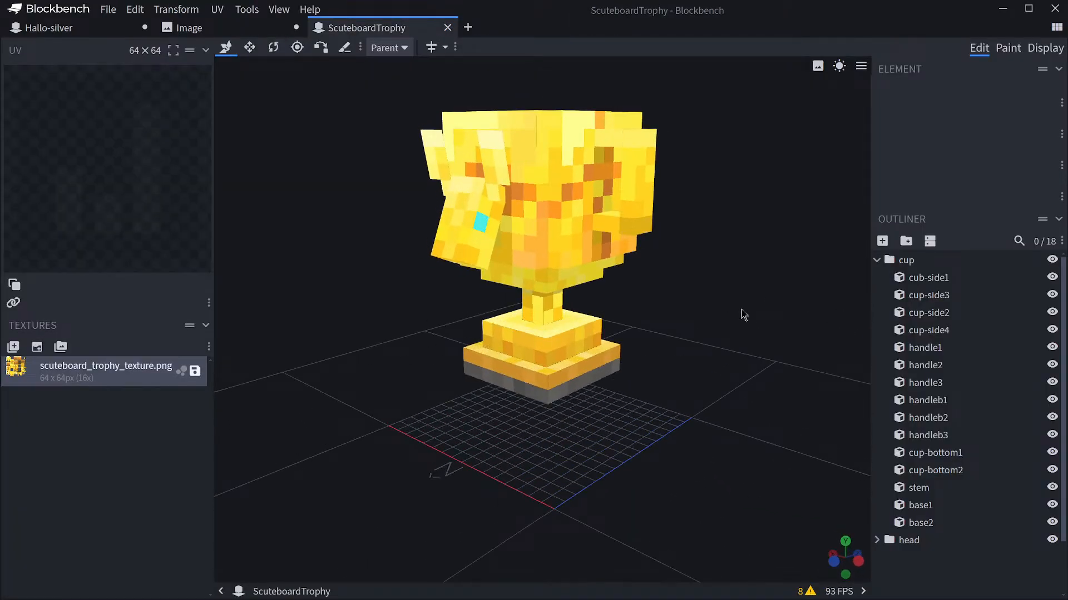
scroll(741, 311, down, 4)
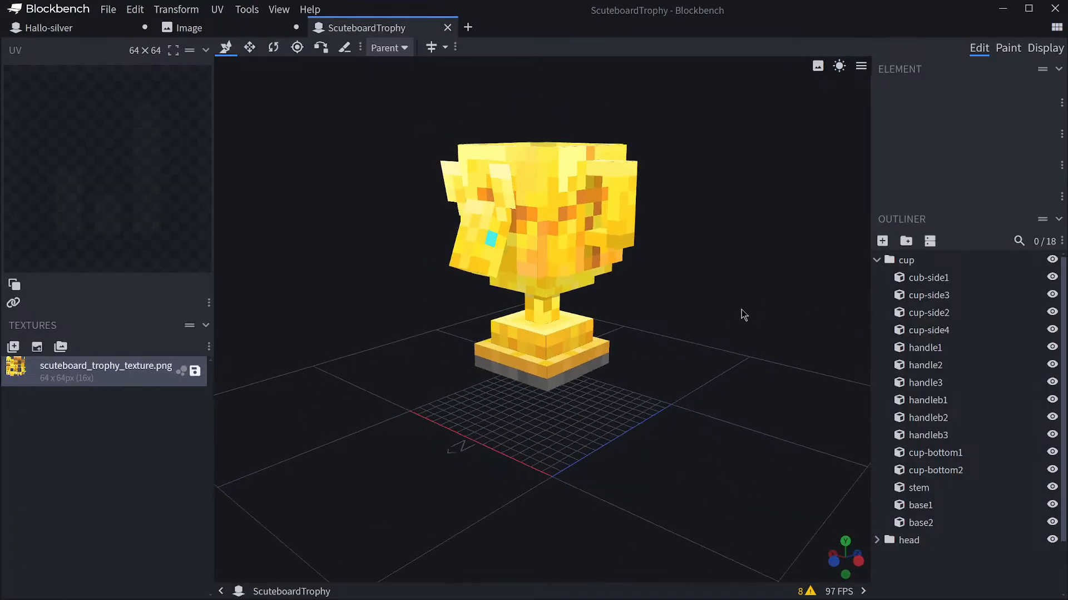
click(1052, 540)
drag(812, 329, 784, 353)
click(1051, 540)
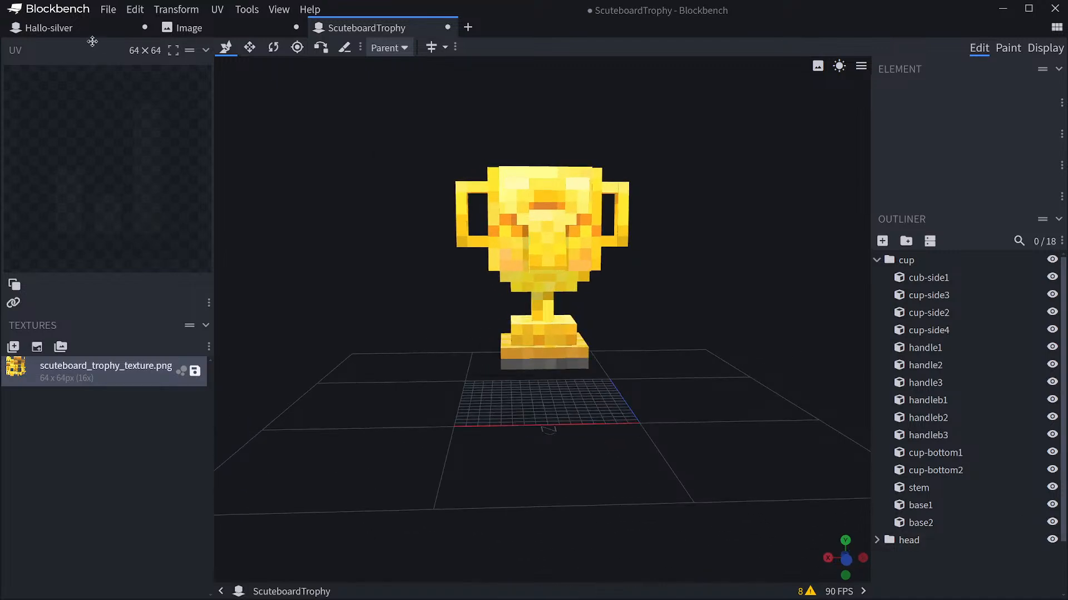
Return to the Hallo-silver project and examine the pumpkin trophy from several angles and distances.
click(91, 29)
drag(658, 291, 697, 341)
scroll(696, 341, up, 3)
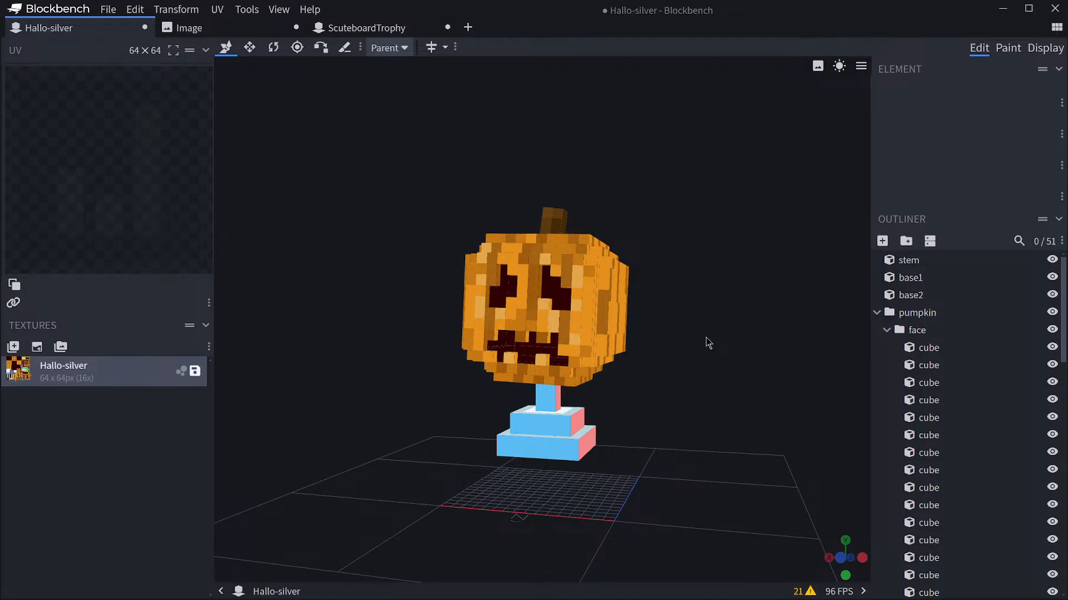
scroll(706, 341, down, 3)
drag(706, 341, 756, 346)
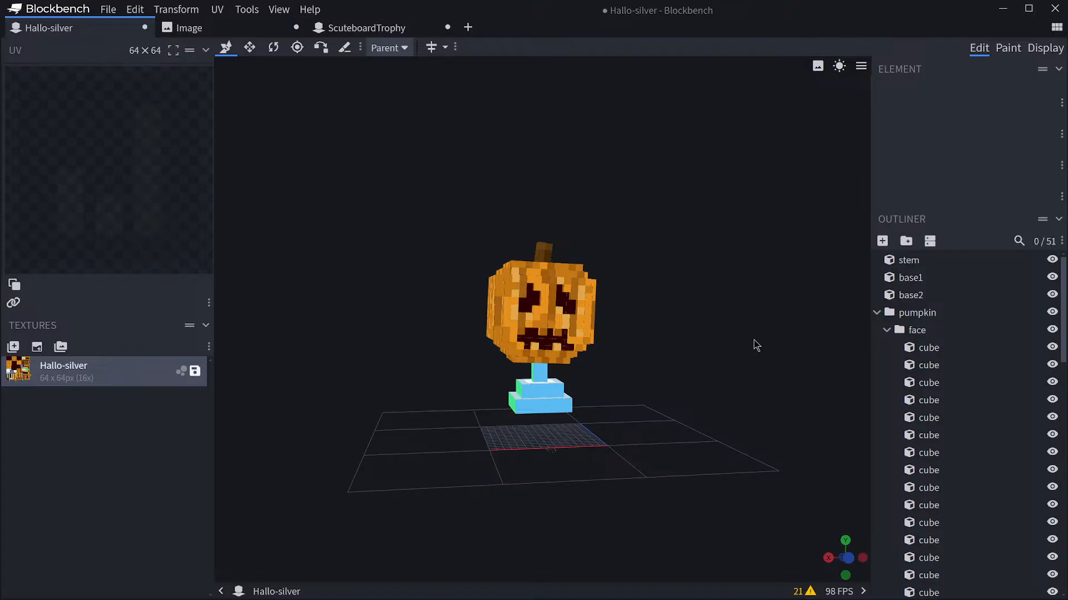
scroll(753, 340, up, 5)
mouse_move(753, 341)
mouse_down()
mouse_move(713, 339)
mouse_move(753, 349)
mouse_move(740, 351)
mouse_up()
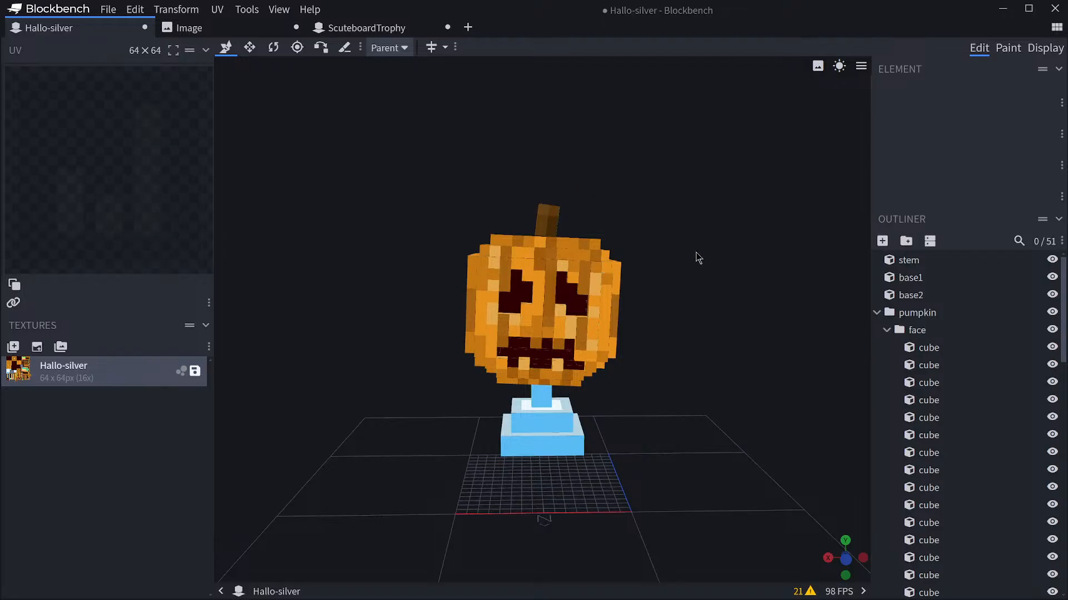
mouse_move(690, 258)
mouse_down()
mouse_move(682, 279)
mouse_move(685, 261)
mouse_up()
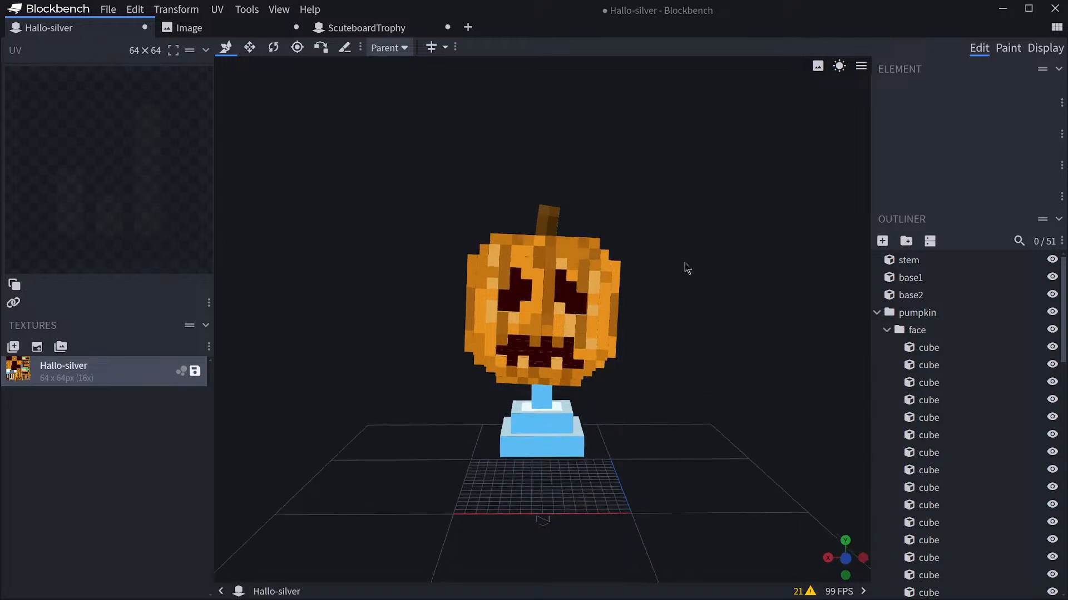
scroll(685, 262, up, 4)
drag(714, 337, 788, 436)
scroll(729, 303, down, 3)
drag(718, 362, 731, 397)
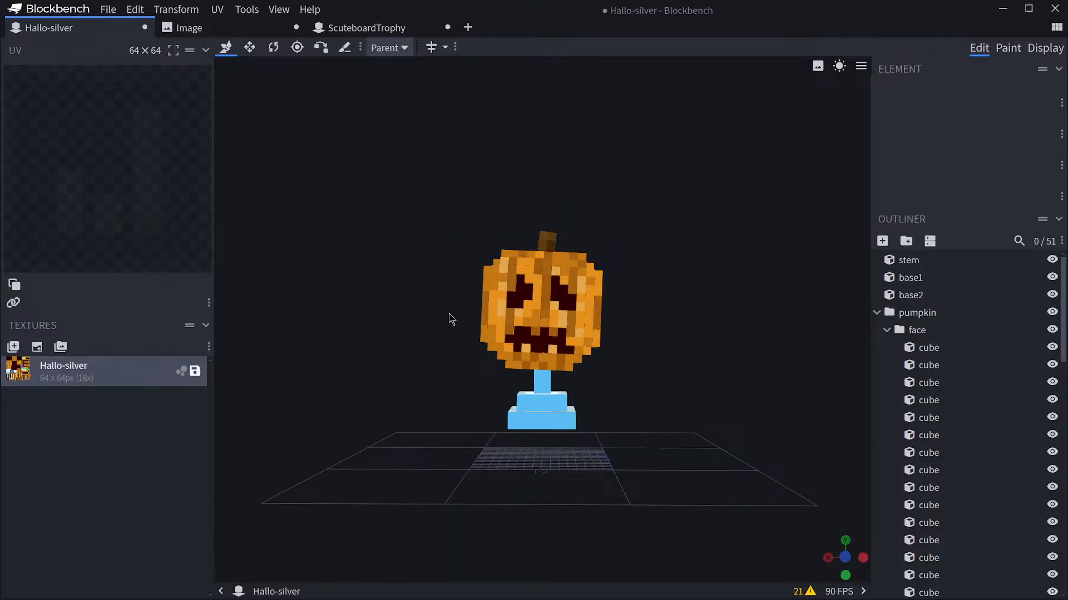
In Paint mode, select a rectangle of about 57 × 58 pixels covering all painted areas of the Hallo-silver texture.
click(537, 334)
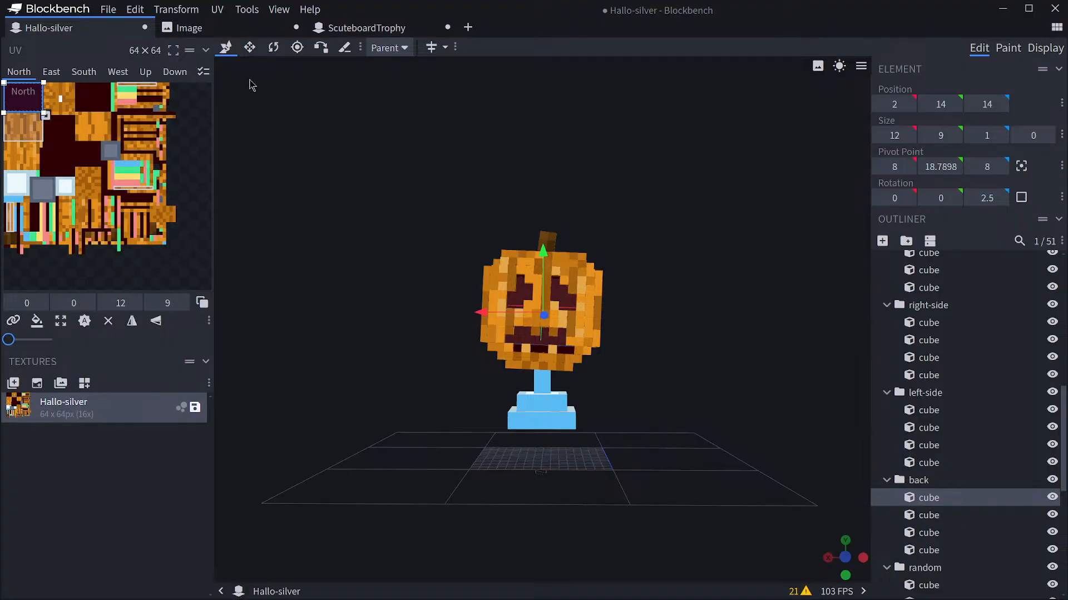
click(455, 48)
click(367, 62)
click(1008, 48)
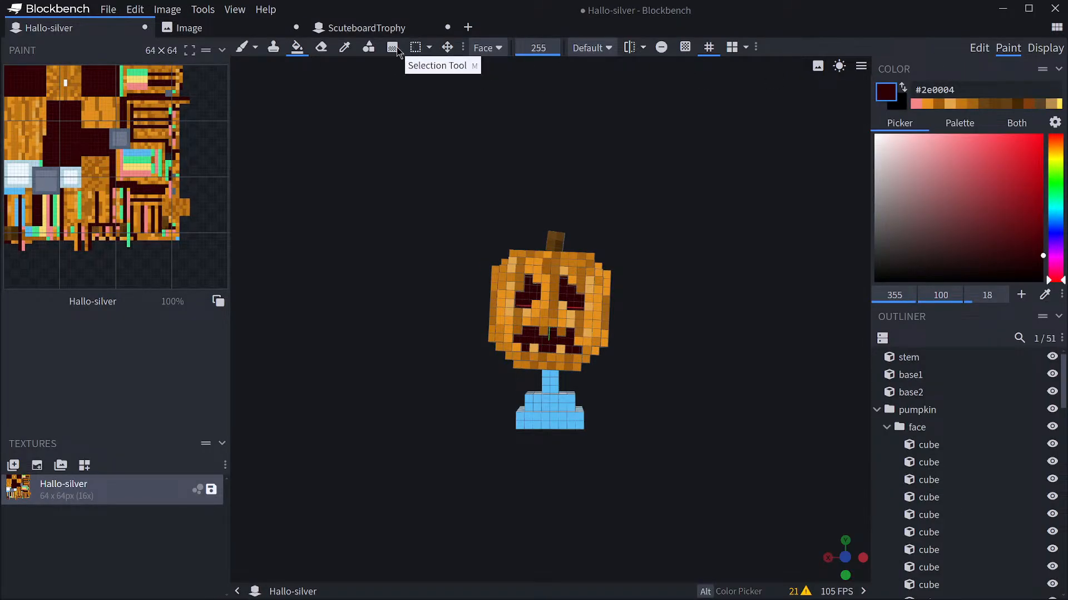
click(417, 48)
mouse_move(204, 269)
mouse_down()
mouse_move(67, 203)
mouse_move(4, 65)
mouse_up()
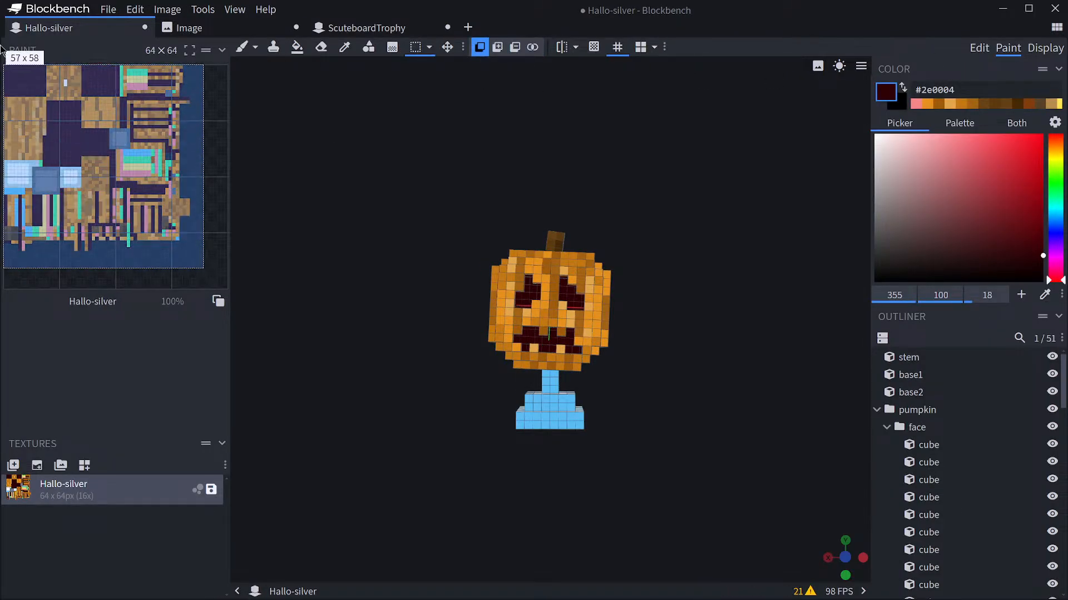
click(167, 10)
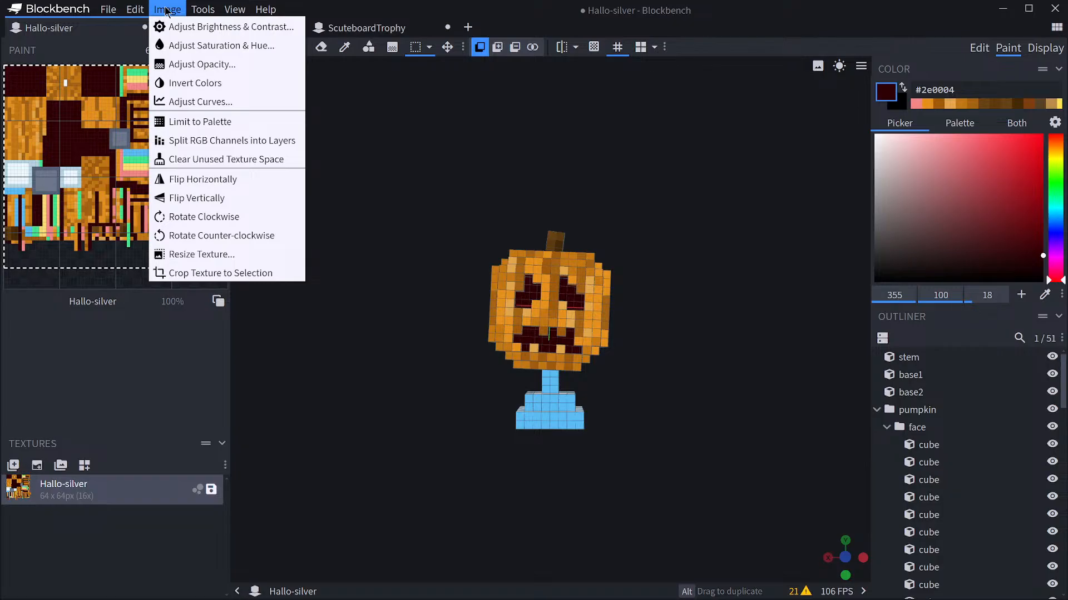
click(172, 45)
drag(578, 73, 916, 157)
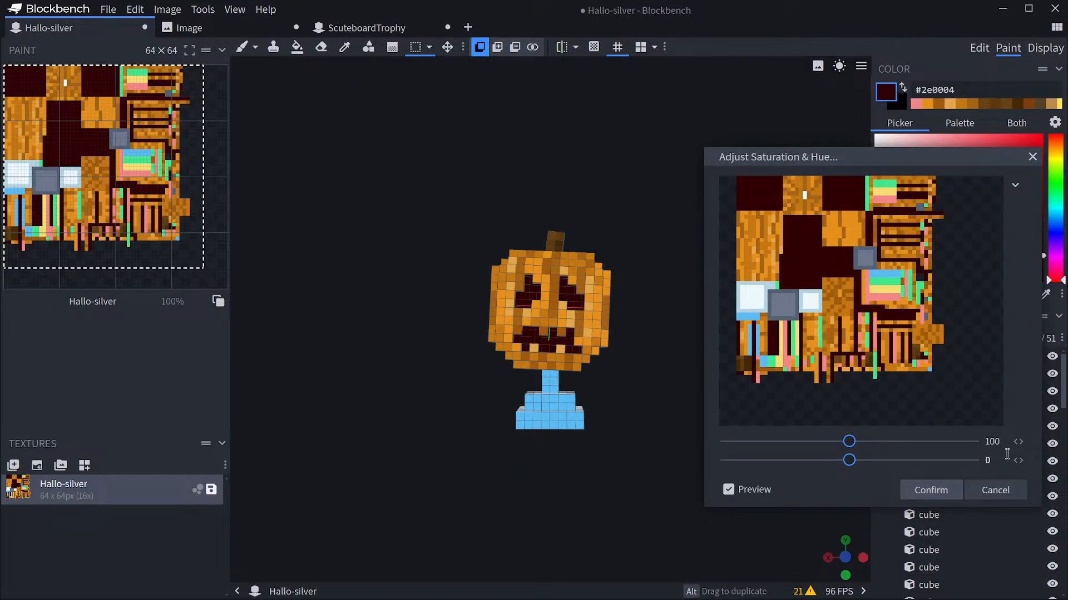
click(995, 490)
scroll(772, 405, up, 6)
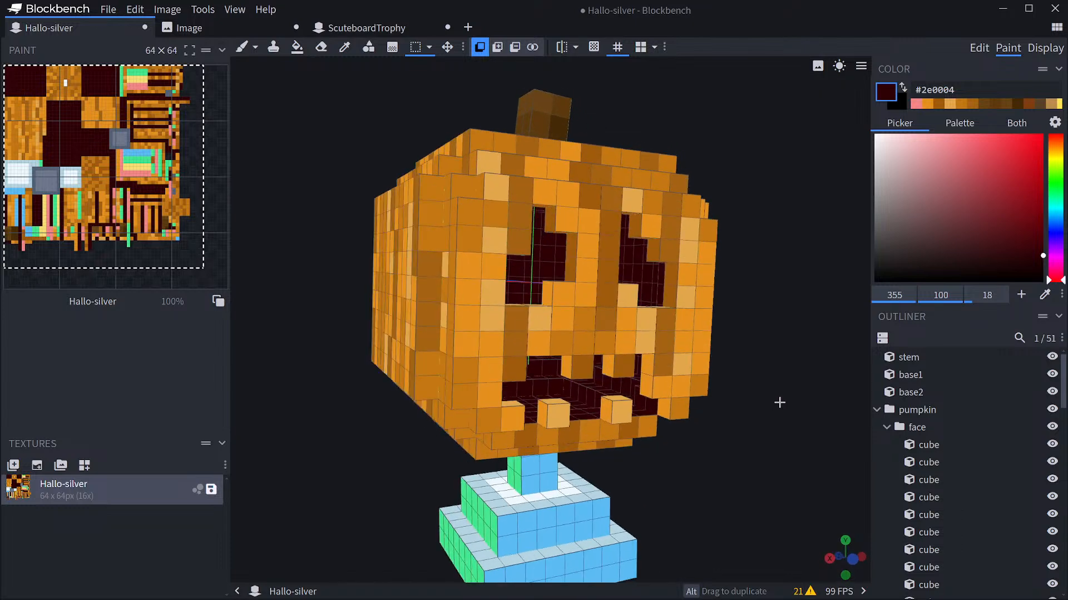
scroll(779, 402, down, 2)
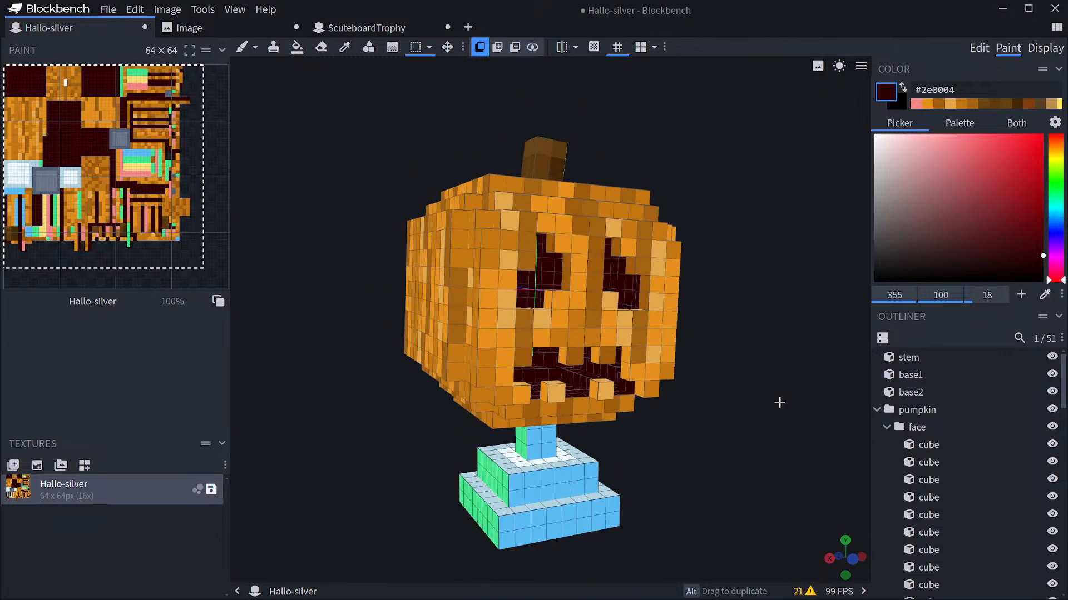
Try to desaturate the selected texture area with saturation 0 and hue -180.
click(169, 12)
click(184, 42)
drag(559, 81, 951, 138)
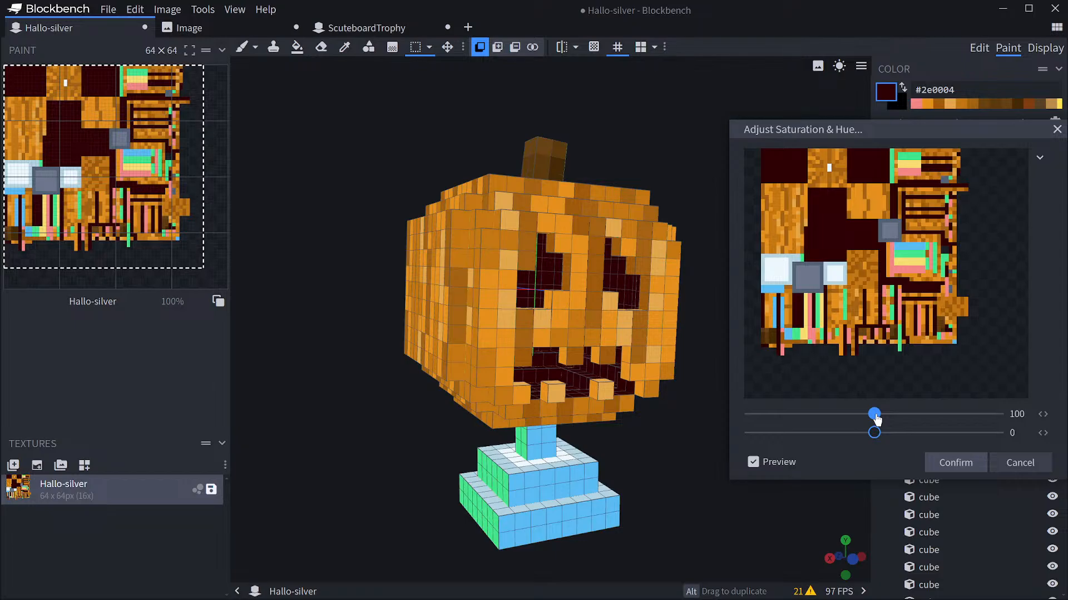
mouse_move(877, 418)
mouse_down()
mouse_move(864, 418)
mouse_move(883, 440)
mouse_move(893, 417)
mouse_up()
drag(882, 434, 759, 436)
drag(892, 414, 744, 442)
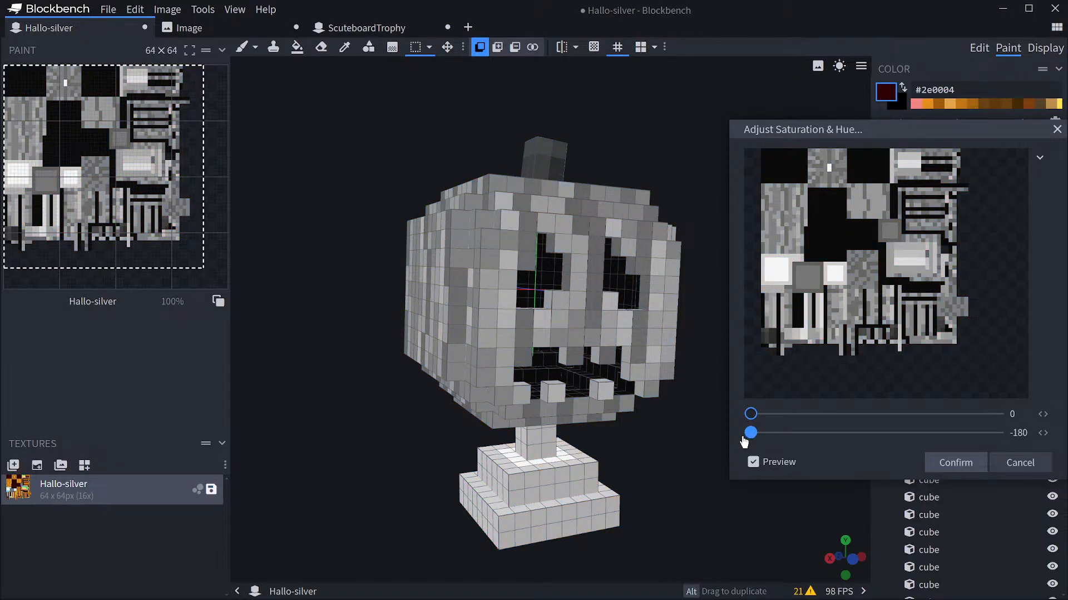
key(Escape)
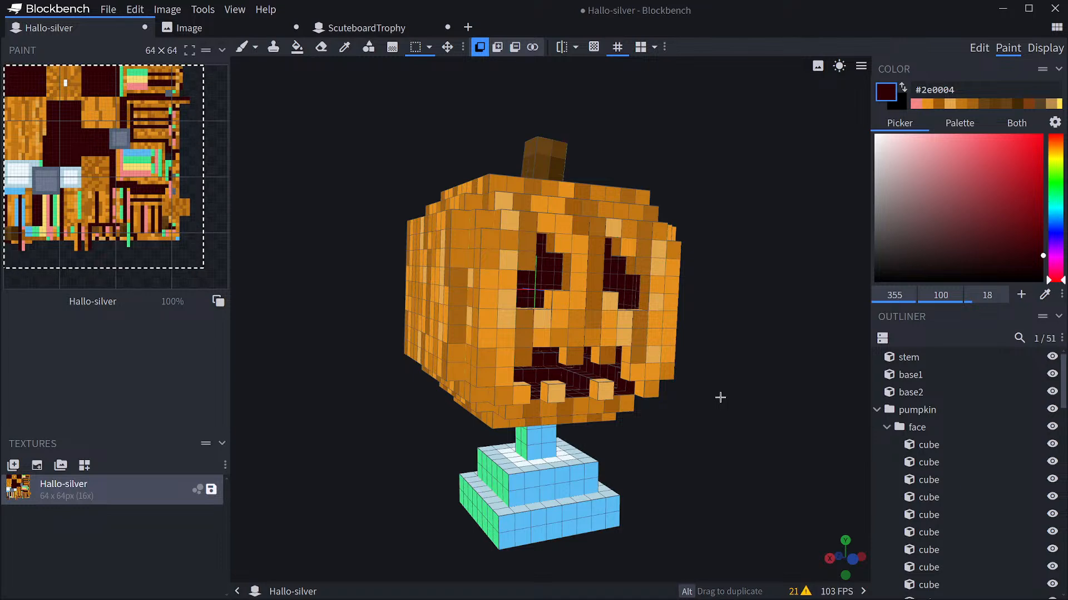
scroll(720, 397, up, 3)
scroll(773, 427, down, 4)
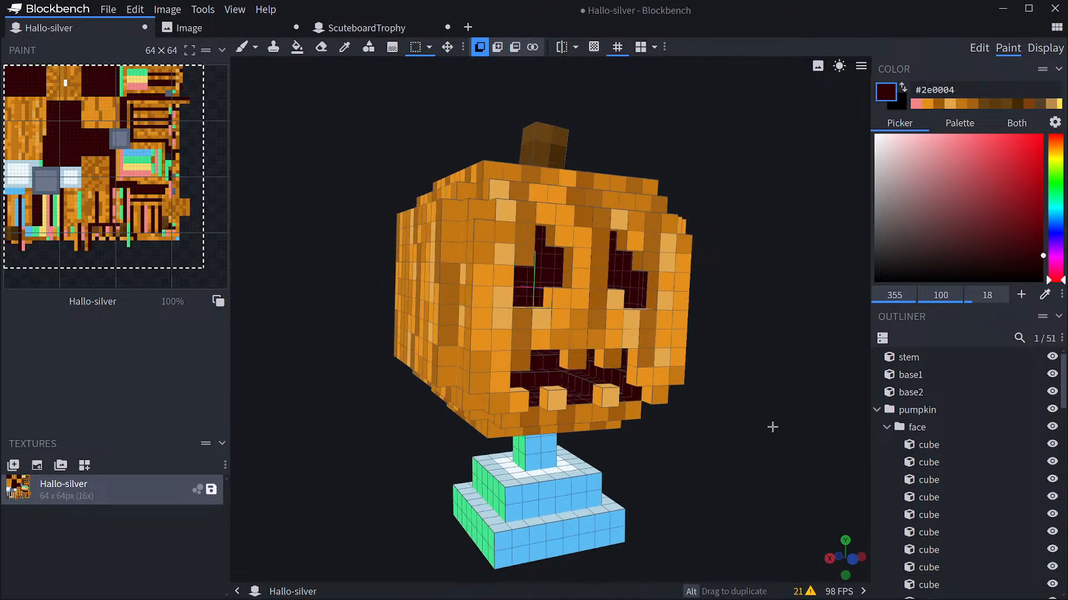
drag(773, 427, 705, 440)
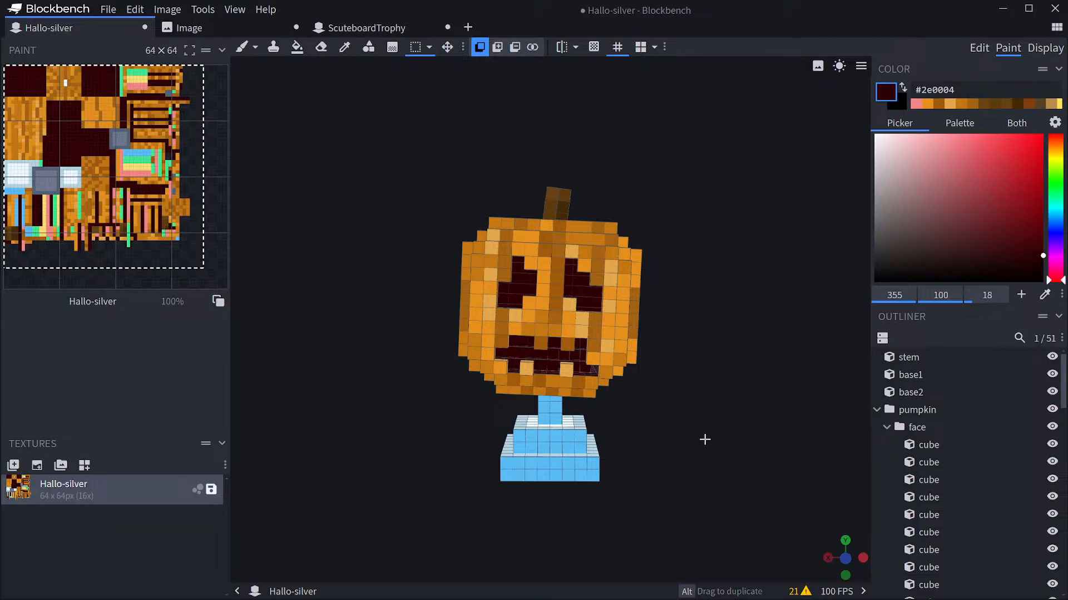
mouse_move(705, 440)
mouse_down()
mouse_move(803, 448)
mouse_move(660, 502)
mouse_move(767, 515)
mouse_move(708, 524)
mouse_move(446, 505)
mouse_move(626, 550)
mouse_move(719, 543)
mouse_move(724, 441)
mouse_up()
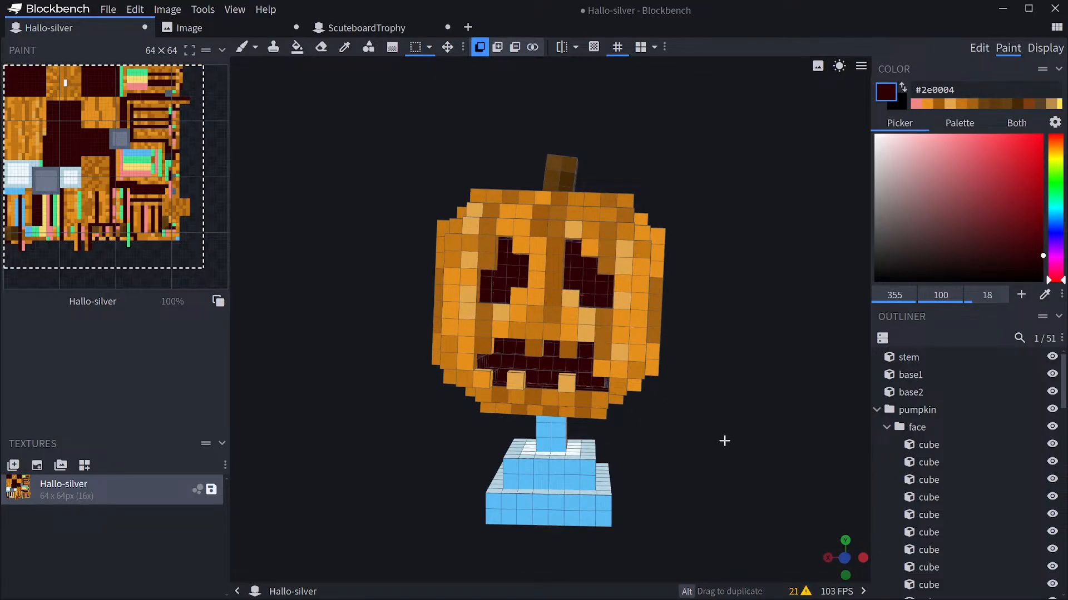